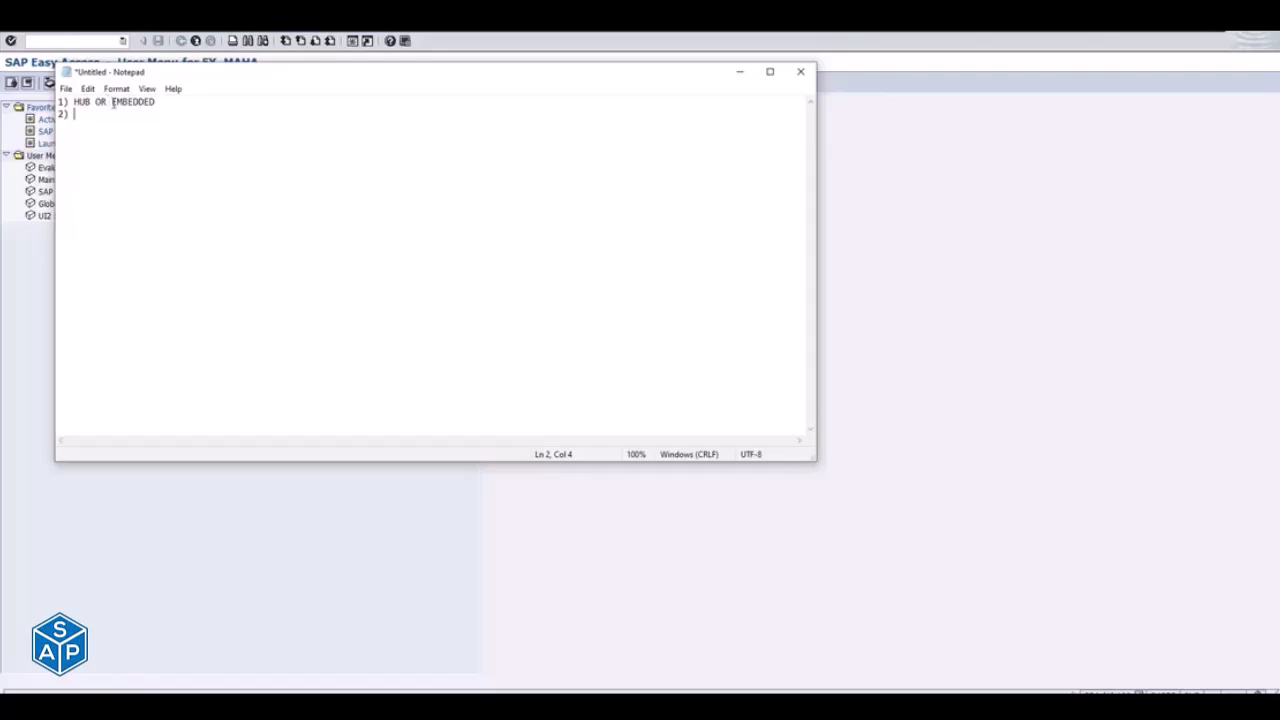
- Change the first list item to "EMBEDDED (FIORI NWGW & S/4HANA 2020)"
{"action": "left_click_drag", "start_coordinate": [110, 102], "coordinate": [158, 103]}
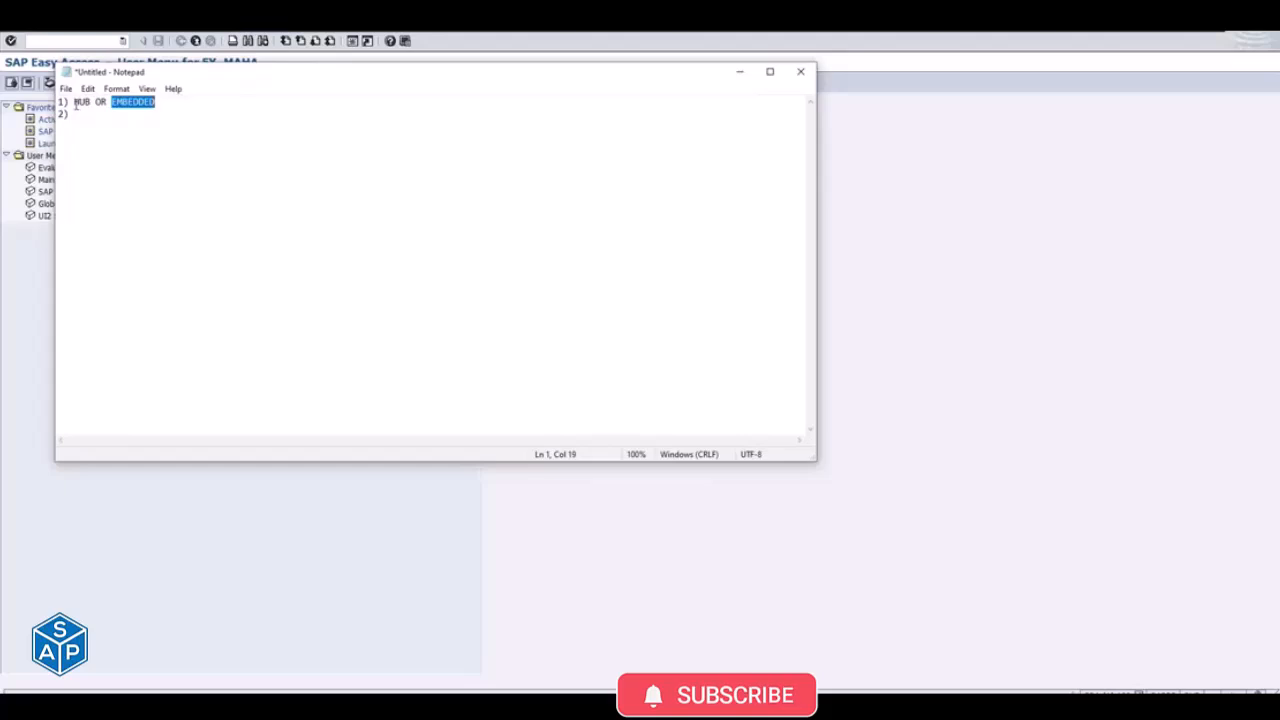
{"action": "left_click_drag", "start_coordinate": [74, 102], "coordinate": [164, 100]}
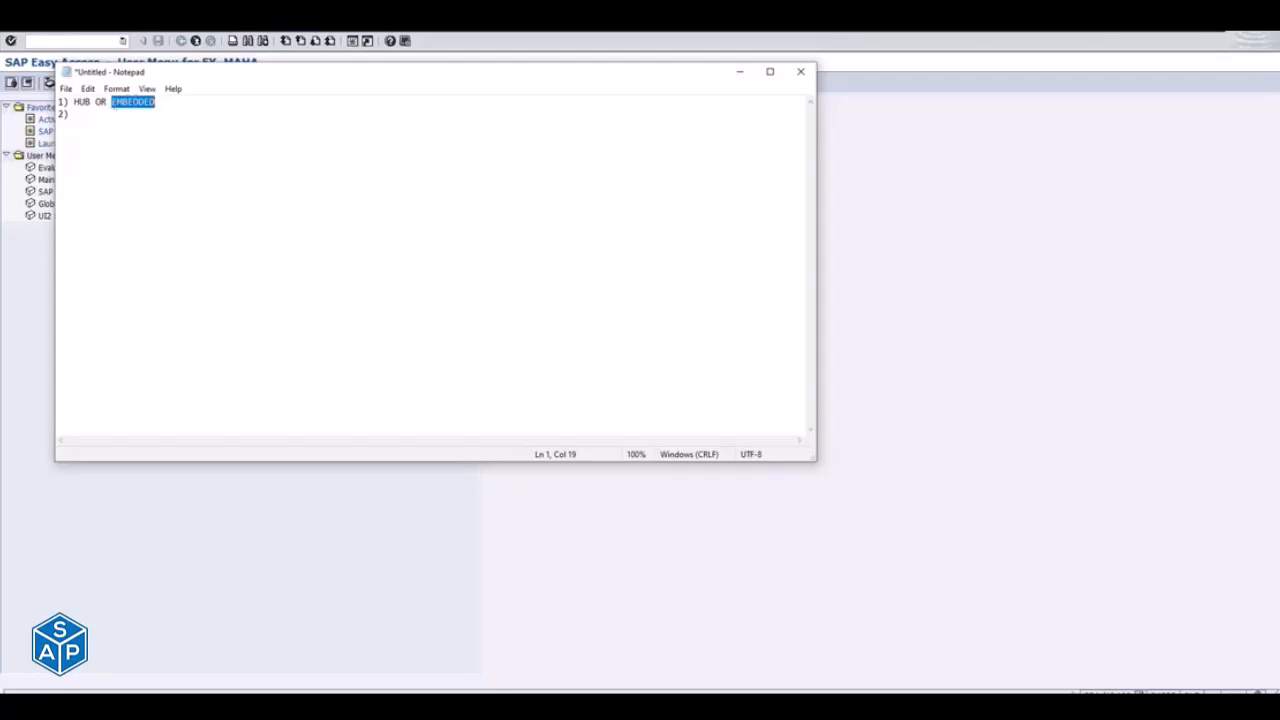
{"action": "left_click", "coordinate": [110, 118]}
{"action": "left_click", "coordinate": [114, 100]}
{"action": "key", "text": "BackSpace"}
{"action": "key", "text": "BackSpace"}
{"action": "key", "text": "BackSpace"}
{"action": "key", "text": "BackSpace"}
{"action": "key", "text": "BackSpace"}
{"action": "key", "text": "BackSpace"}
{"action": "key", "text": "BackSpace"}
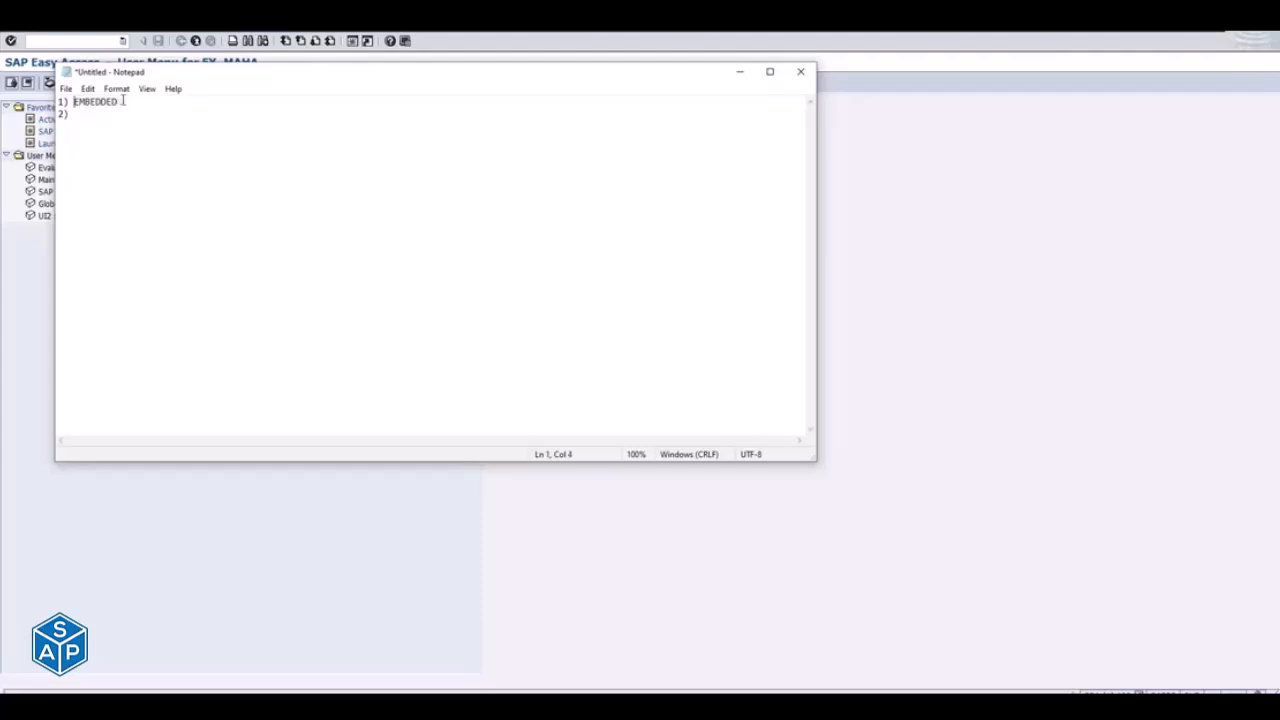
{"action": "left_click", "coordinate": [123, 100]}
{"action": "type", "text": "(FIORI NWGW & S/4HANA 2020)"}
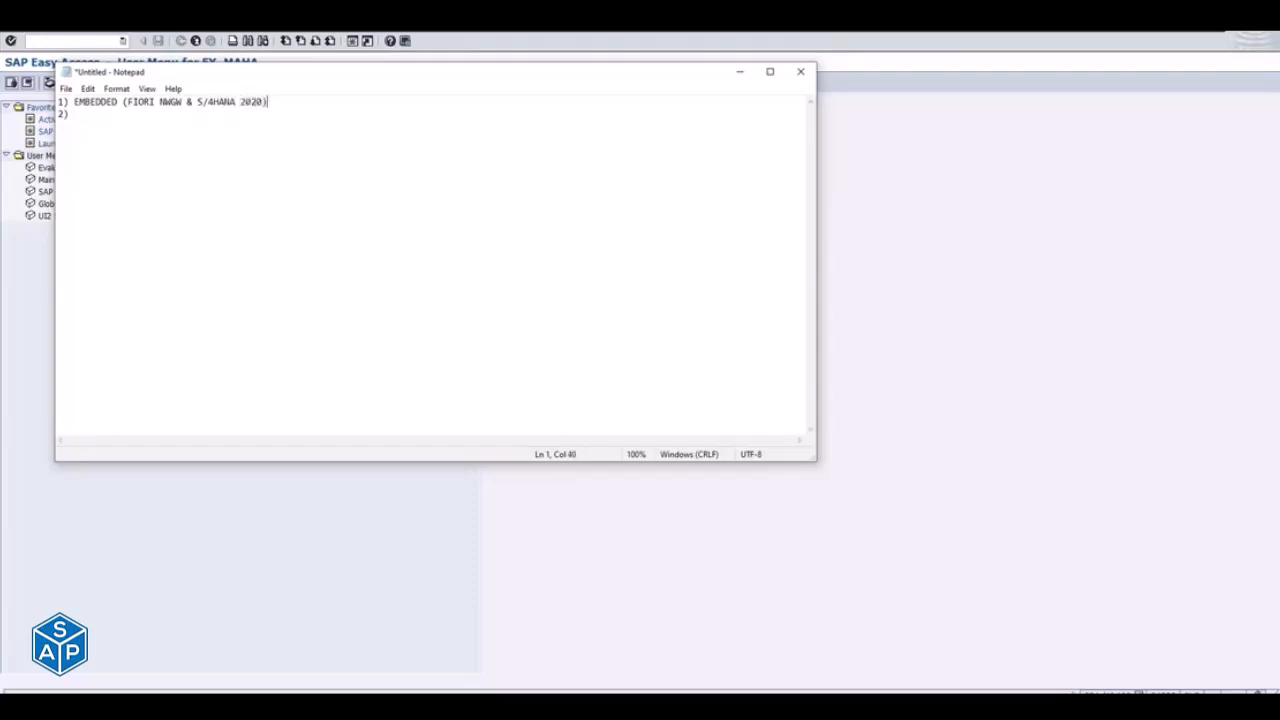
- Fill in the second list item with "Co-Deploy"
{"action": "key", "text": "Down"}
{"action": "type", "text": "Co-Deploy"}
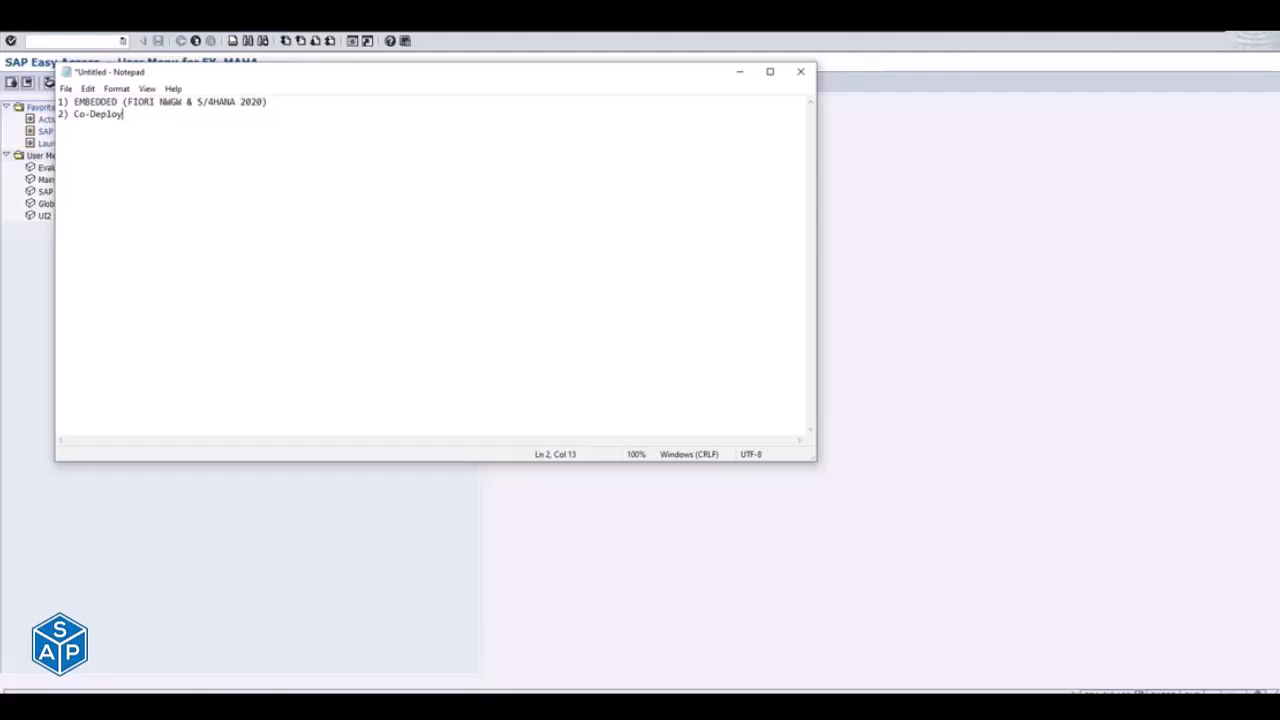
- Add the third list item "MASS ACTIVATION (RAPID)" below Co-Deploy
{"action": "key", "text": "Return"}
{"action": "type", "text": "3) MASS ACTIVATION (RAPID)"}
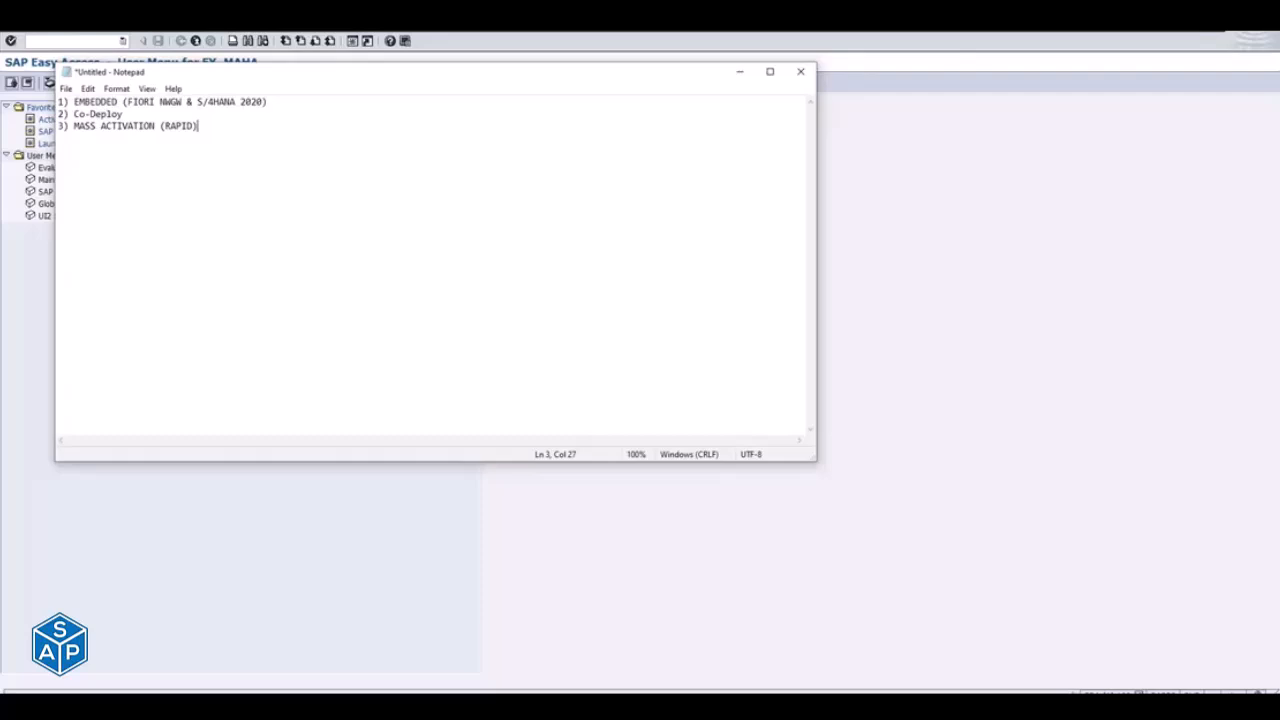
- Add the indented sub-item "a) TASK ODATA SERVICES --> 30/50 odata services" under the mass activation item
{"action": "left_click", "coordinate": [74, 126], "text": "shift"}
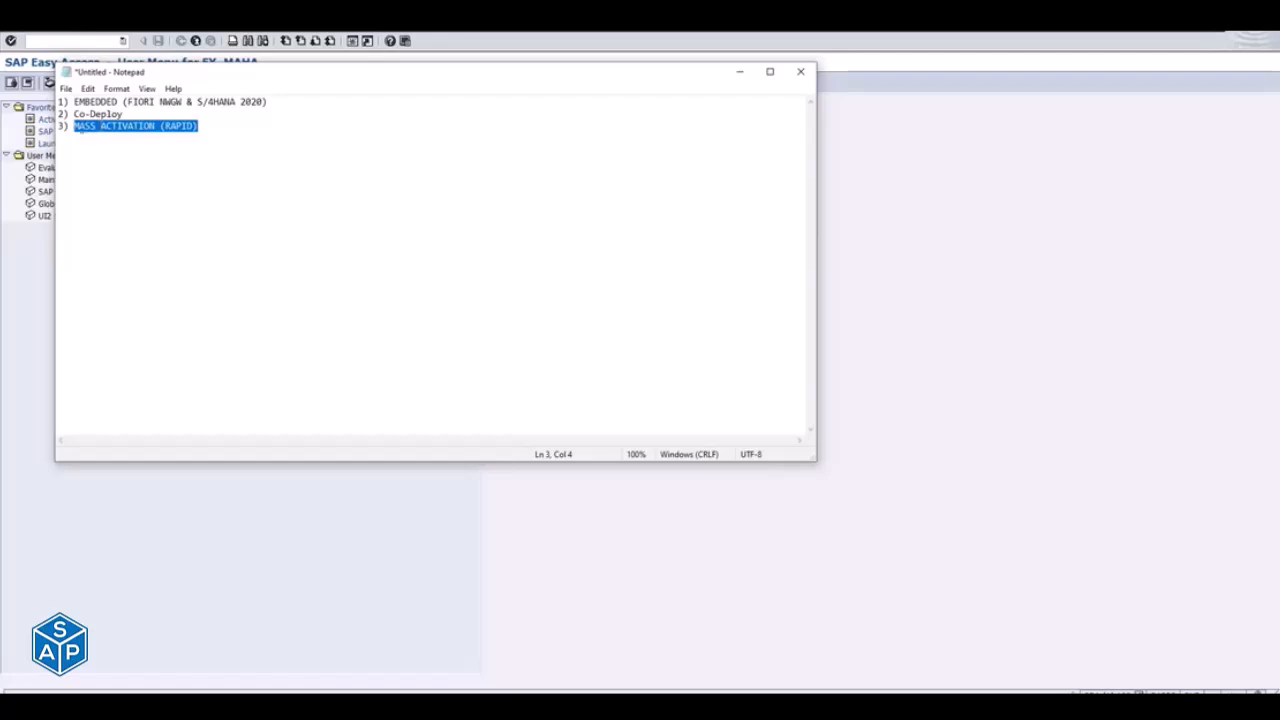
{"action": "left_click", "coordinate": [207, 126]}
{"action": "key", "text": "Return"}
{"action": "key", "text": "Tab"}
{"action": "type", "text": "a) "}
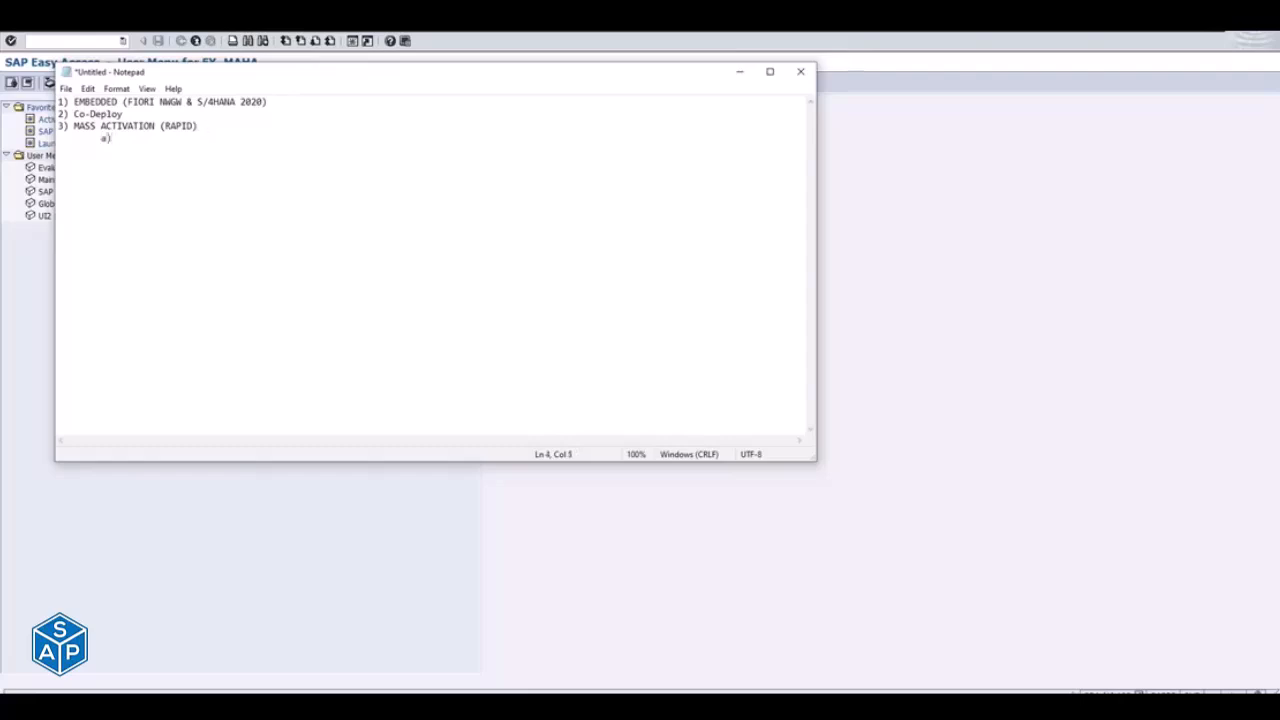
{"action": "type", "text": "TASK ODATA SERVICES"}
{"action": "type", "text": "-->"}
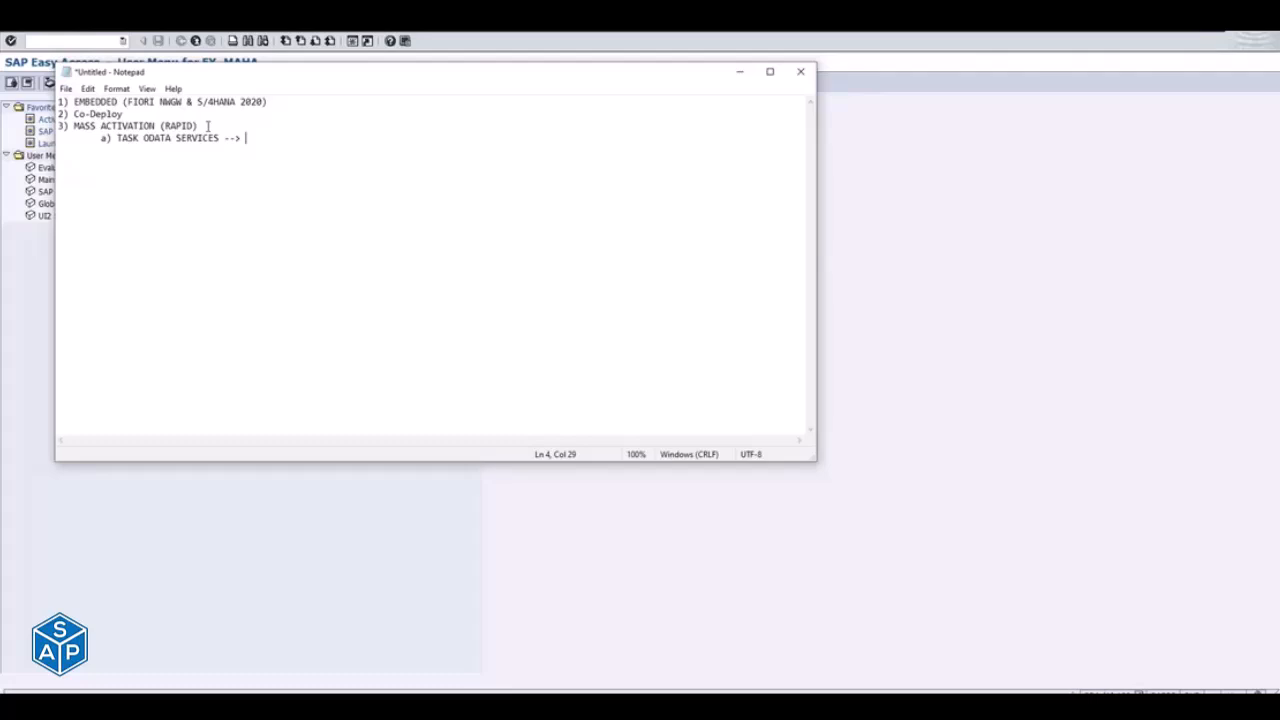
{"action": "type", "text": "30/50 odata services"}
{"action": "left_click_drag", "start_coordinate": [112, 137], "coordinate": [229, 134]}
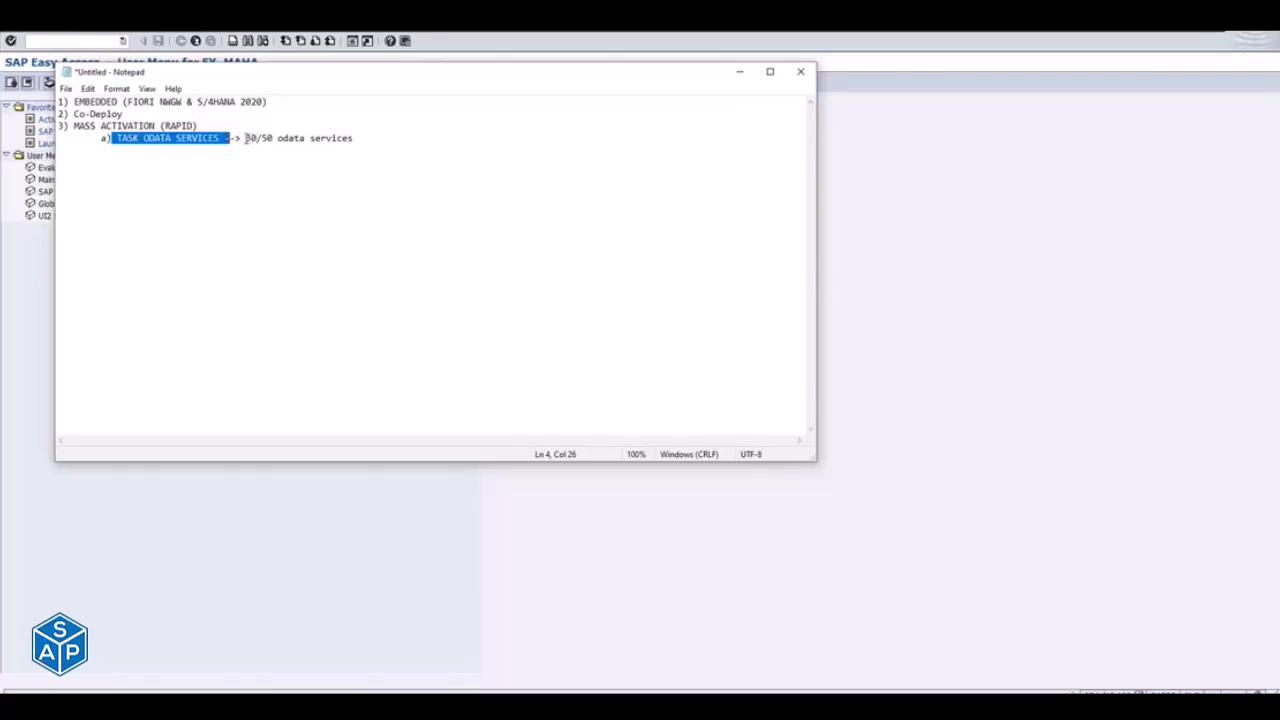
{"action": "left_click_drag", "start_coordinate": [245, 138], "coordinate": [367, 140]}
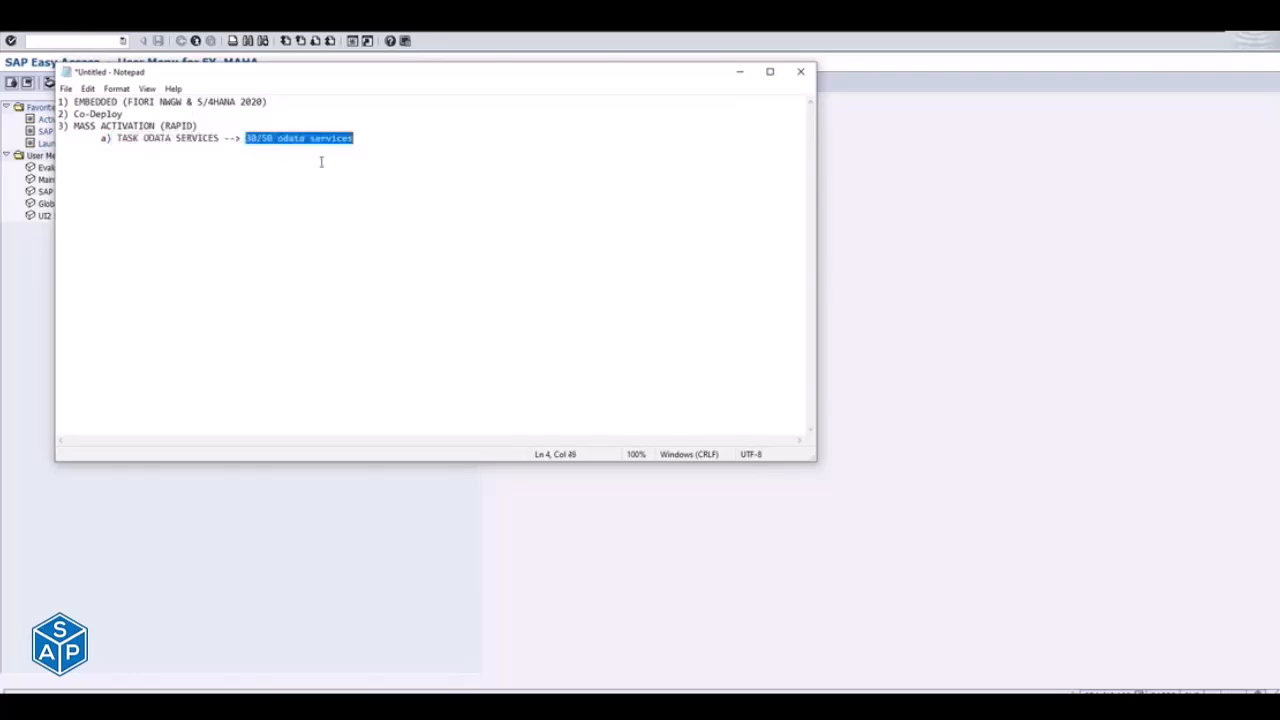
{"action": "left_click", "coordinate": [375, 134]}
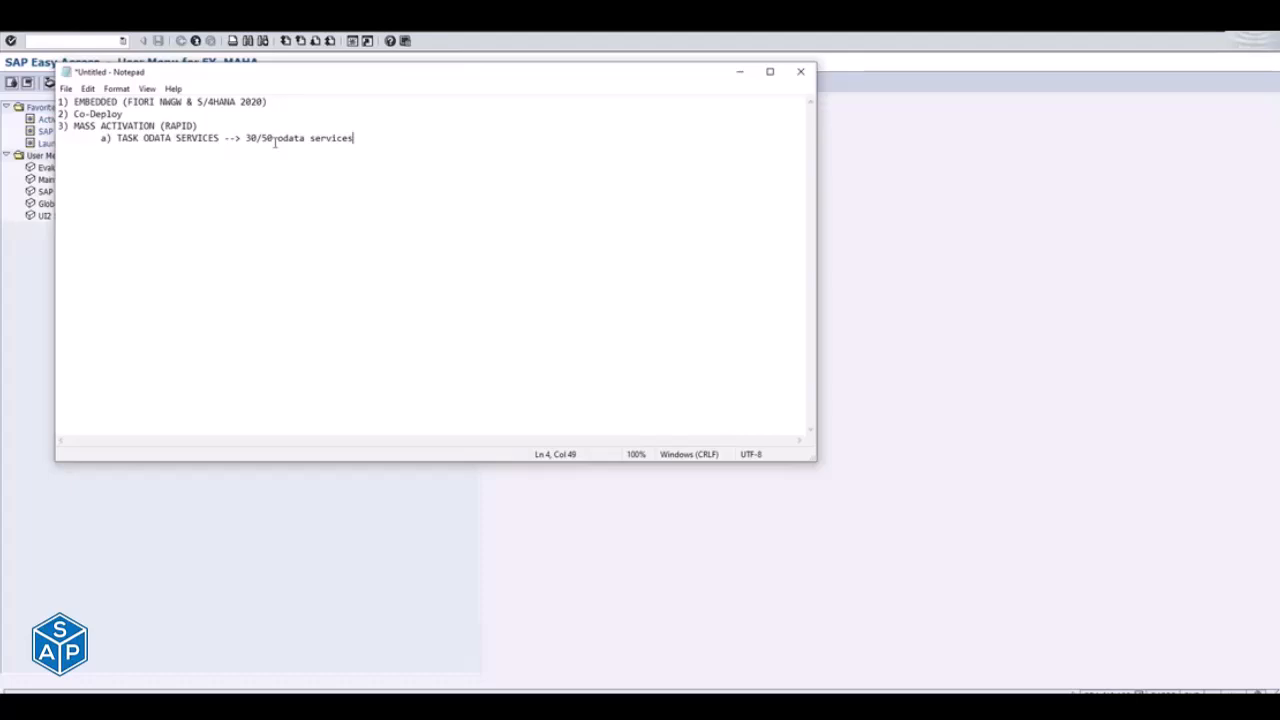
{"action": "left_click_drag", "start_coordinate": [241, 138], "coordinate": [279, 134]}
{"action": "left_click_drag", "start_coordinate": [122, 127], "coordinate": [129, 127]}
{"action": "left_click", "coordinate": [127, 139]}
{"action": "left_click", "coordinate": [372, 137]}
{"action": "left_click", "coordinate": [301, 141]}
{"action": "left_click_drag", "start_coordinate": [140, 126], "coordinate": [195, 121]}
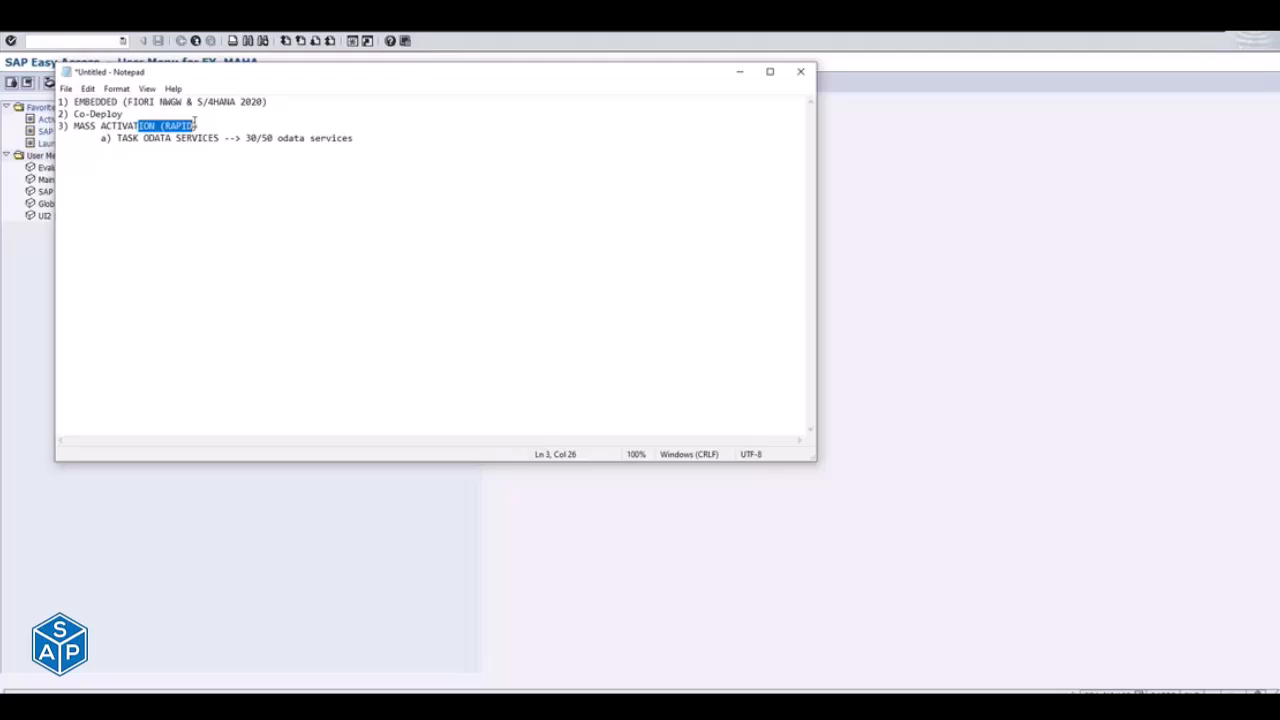
- Add the sub-item "b) SICF --> NODE /UI5/ (MASS SICF)" below the OData services sub-item
{"action": "left_click", "coordinate": [368, 140]}
{"action": "key", "text": "Return"}
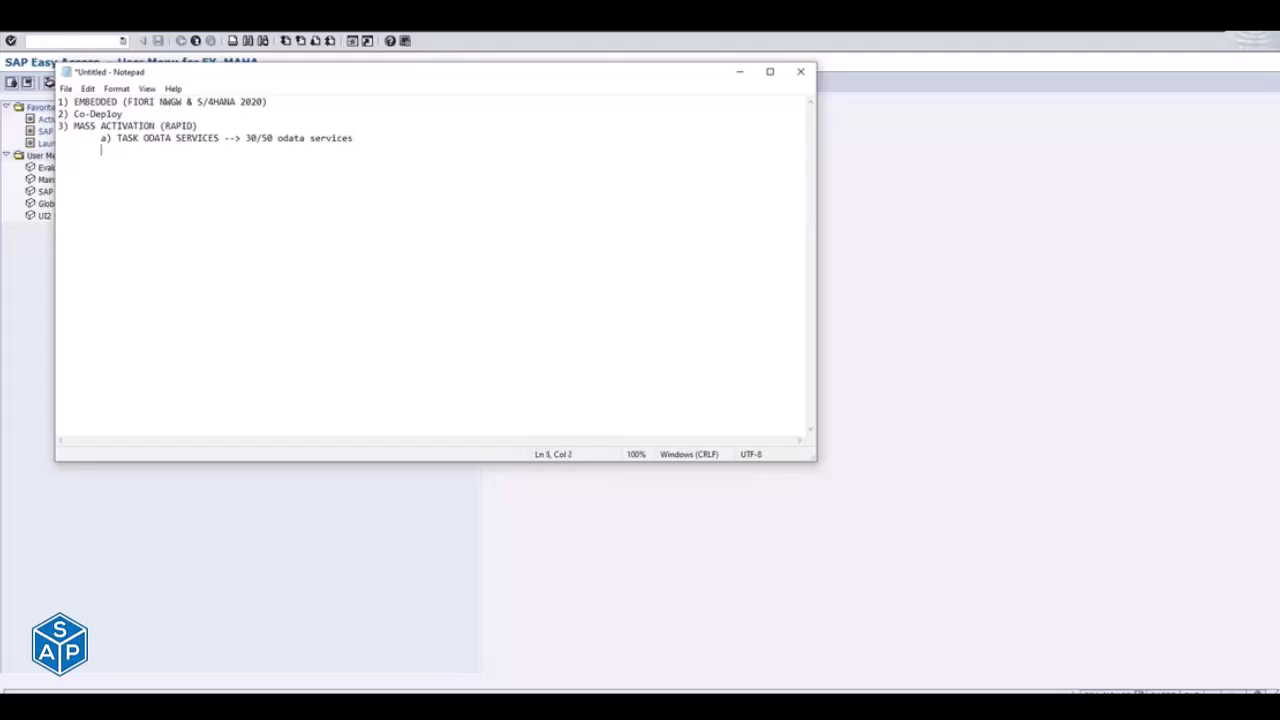
{"action": "type", "text": "b) SICF "}
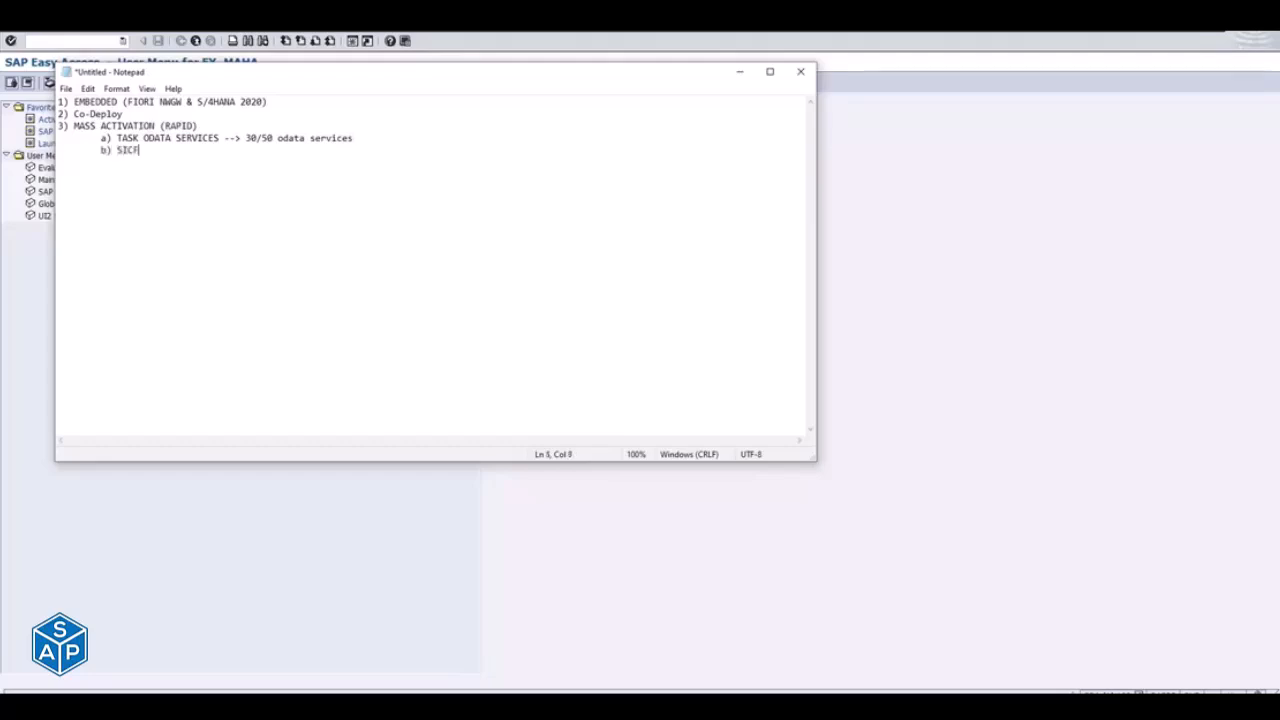
{"action": "type", "text": "--> NODE"}
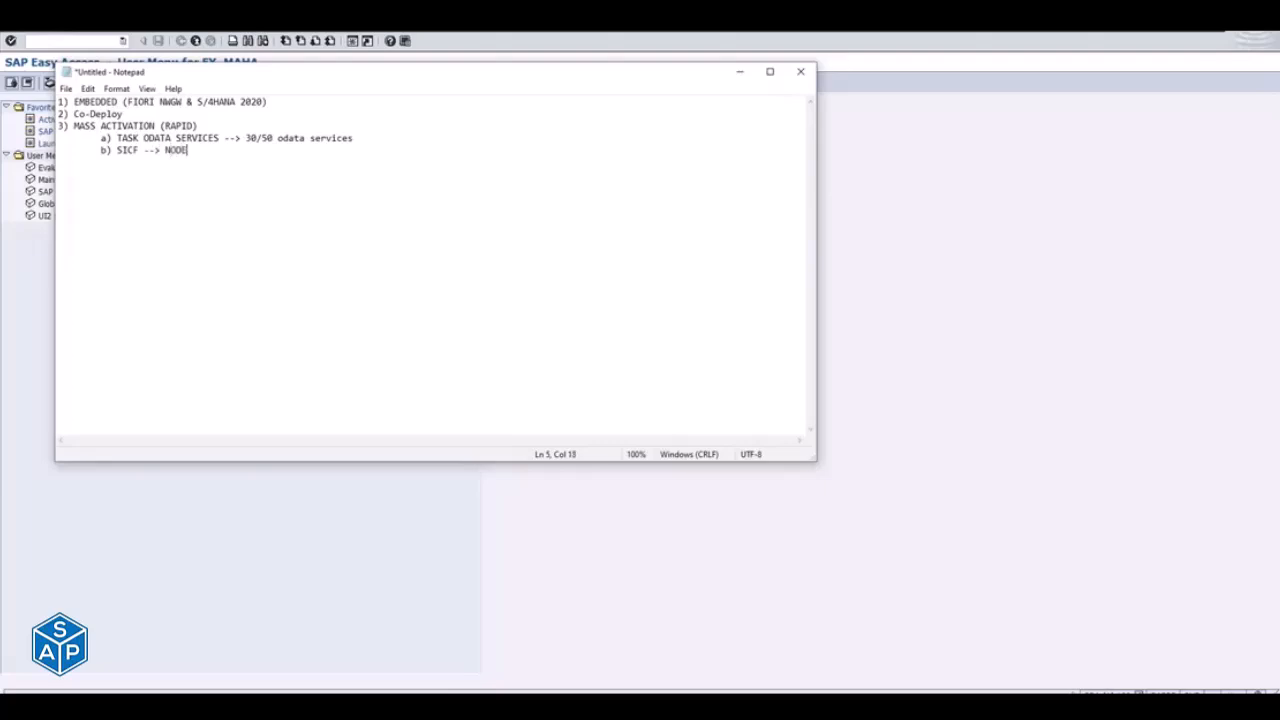
{"action": "type", "text": " /UI5/"}
{"action": "left_click_drag", "start_coordinate": [117, 150], "coordinate": [135, 150]}
{"action": "left_click_drag", "start_coordinate": [116, 151], "coordinate": [232, 155]}
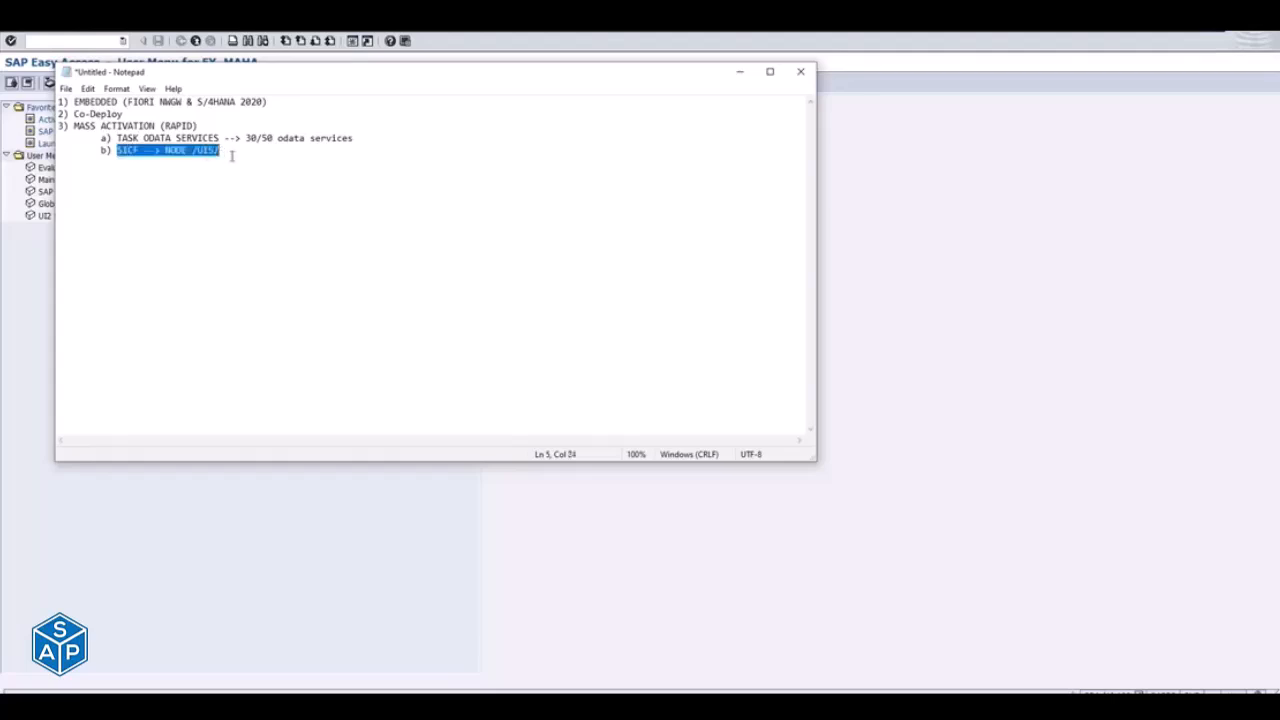
{"action": "left_click", "coordinate": [232, 155]}
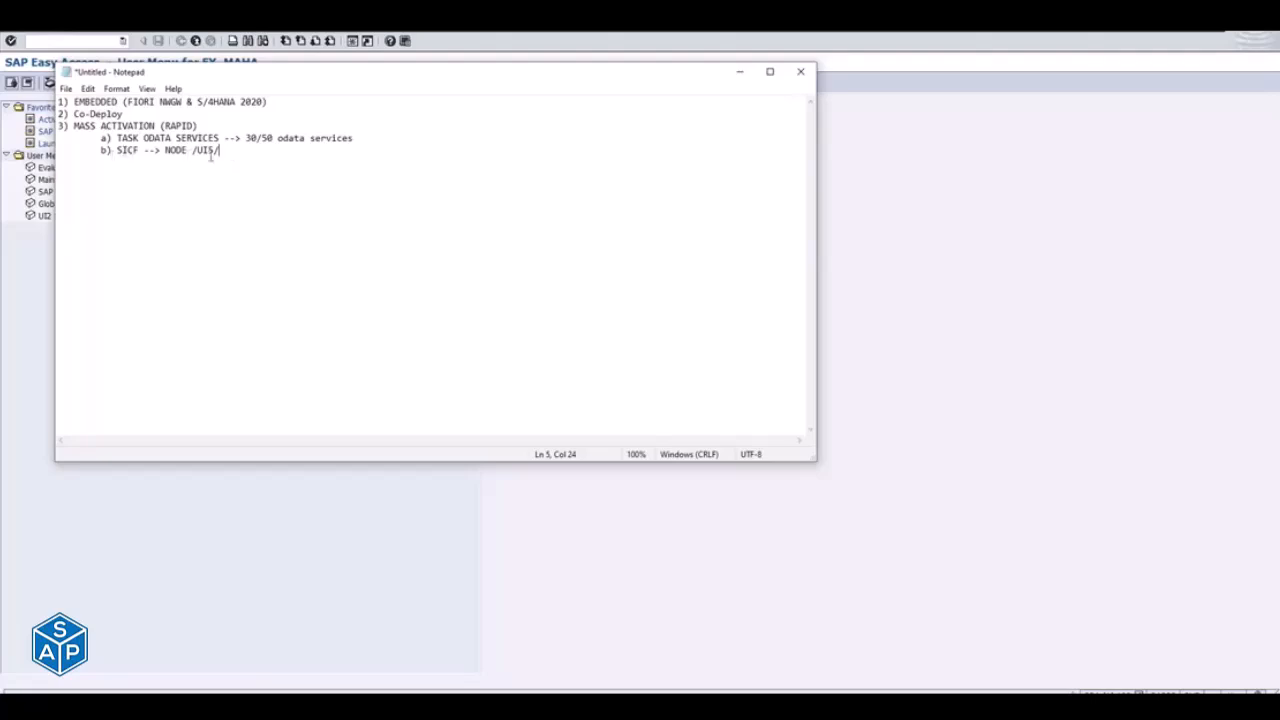
{"action": "type", "text": "(MASS SICF)"}
{"action": "key", "text": "shift+Up"}
{"action": "key", "text": "shift+Up"}
{"action": "key", "text": "shift+Up"}
{"action": "key", "text": "shift+Up"}
{"action": "key", "text": "shift+Up"}
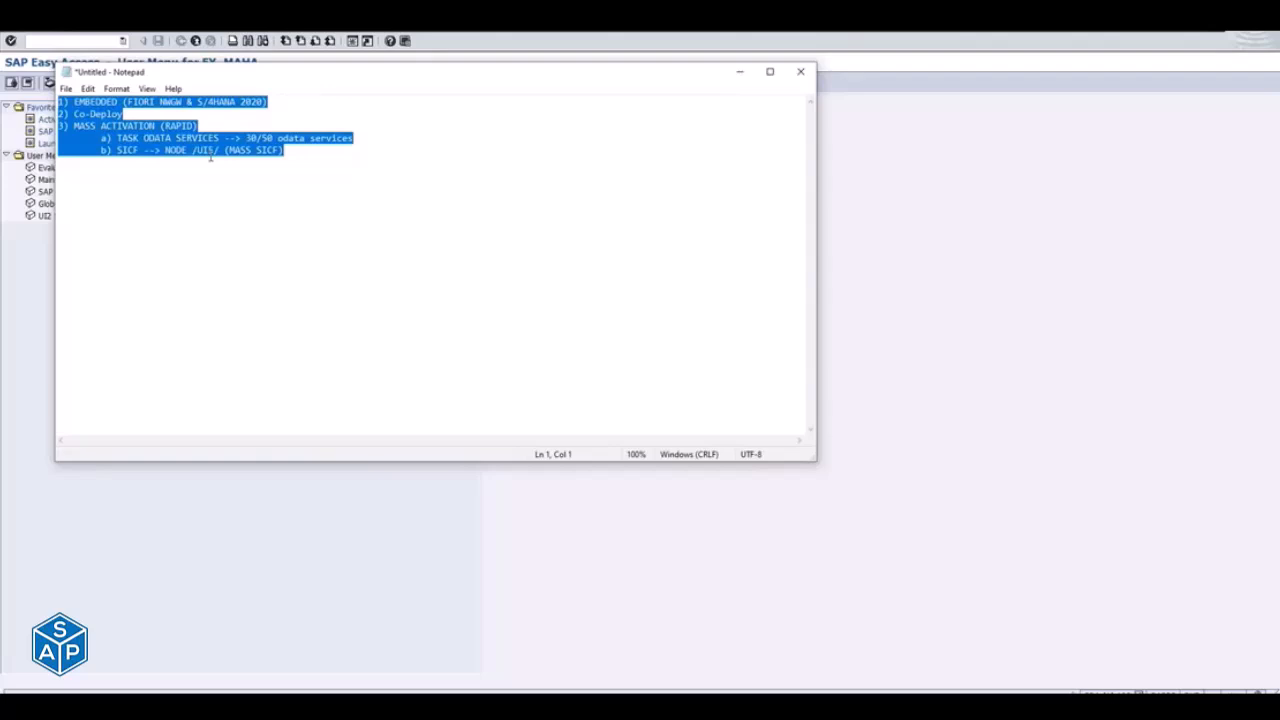
- Add the list item "4) ZPACKAGE" on a new line below the SICF sub-item
{"action": "key", "text": "Down"}
{"action": "key", "text": "Down"}
{"action": "key", "text": "Down"}
{"action": "key", "text": "Down"}
{"action": "key", "text": "Down"}
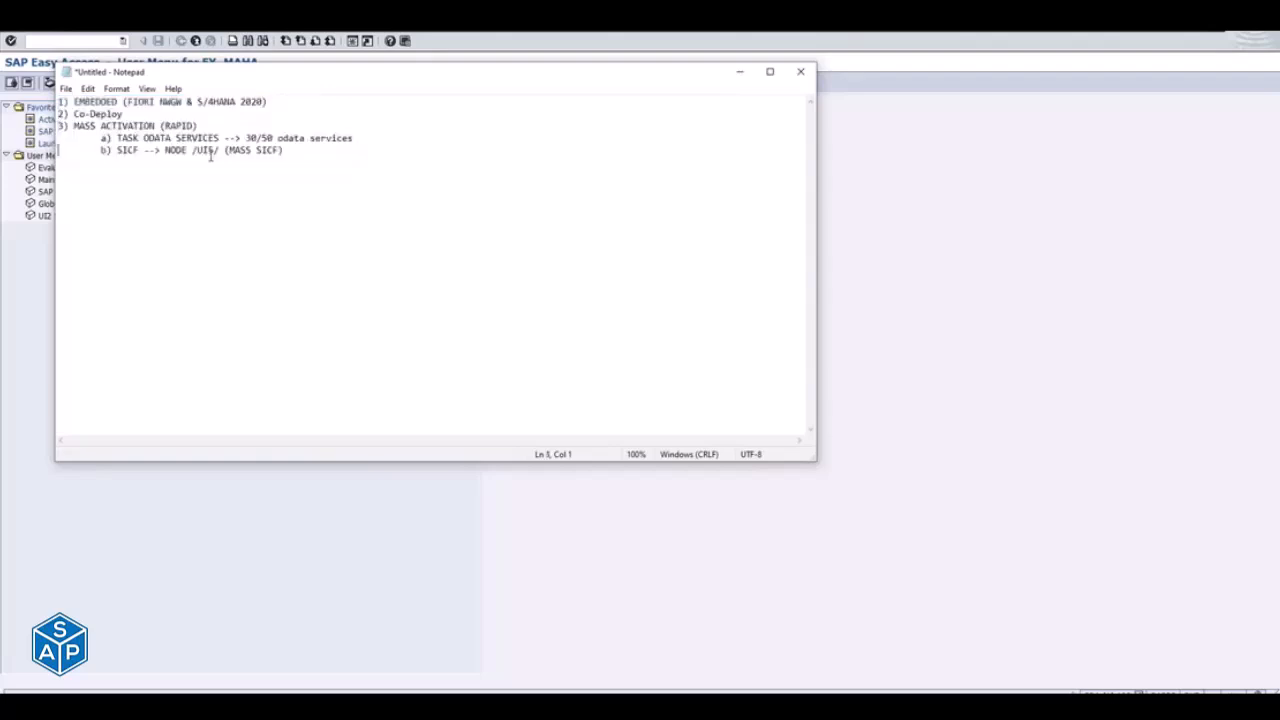
{"action": "type", "text": "4) ZPACKAGE"}
- Add the list item "5) TR (Transport)" below ZPACKAGE
{"action": "key", "text": "Return"}
{"action": "type", "text": "4)"}
{"action": "key", "text": "BackSpace"}
{"action": "key", "text": "BackSpace"}
{"action": "key", "text": "BackSpace"}
{"action": "type", "text": "5) TK (Transport"}
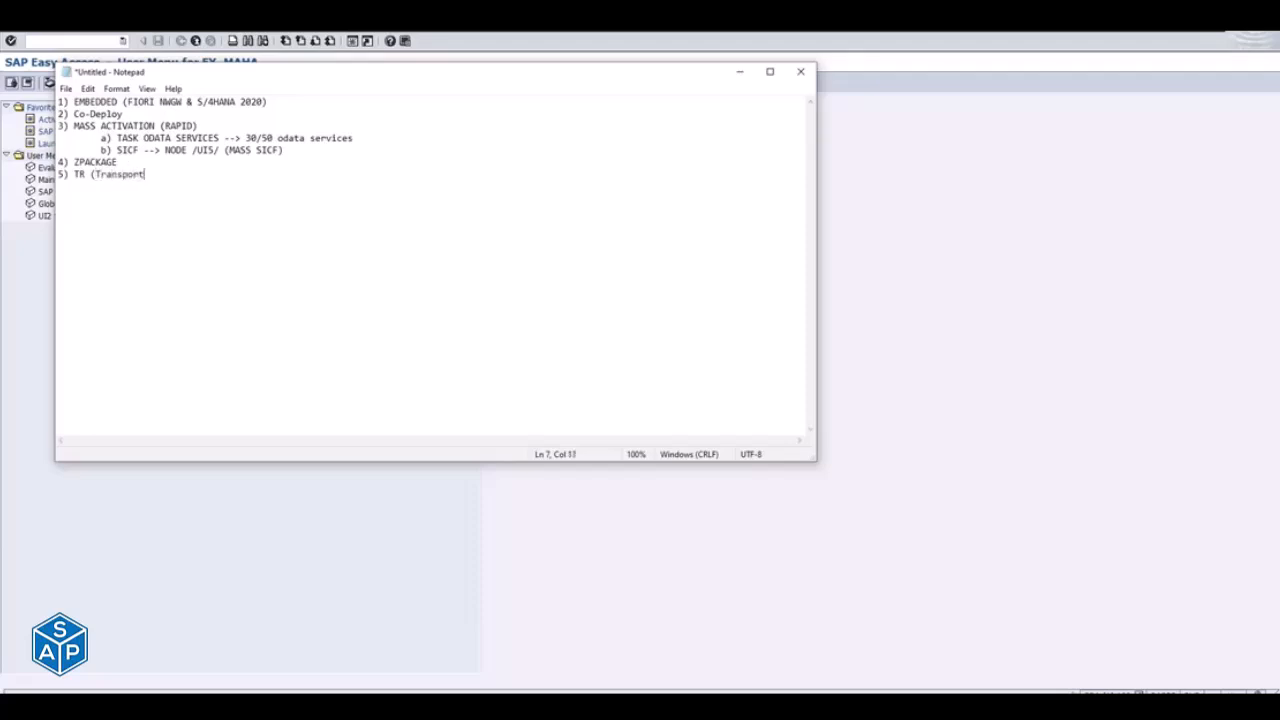
{"action": "type", "text": ")"}
{"action": "left_click", "coordinate": [80, 158]}
{"action": "left_click_drag", "start_coordinate": [80, 158], "coordinate": [100, 150]}
{"action": "left_click", "coordinate": [84, 173]}
{"action": "left_click_drag", "start_coordinate": [76, 162], "coordinate": [169, 174]}
{"action": "left_click", "coordinate": [169, 175]}
{"action": "key", "text": "shift+Home"}
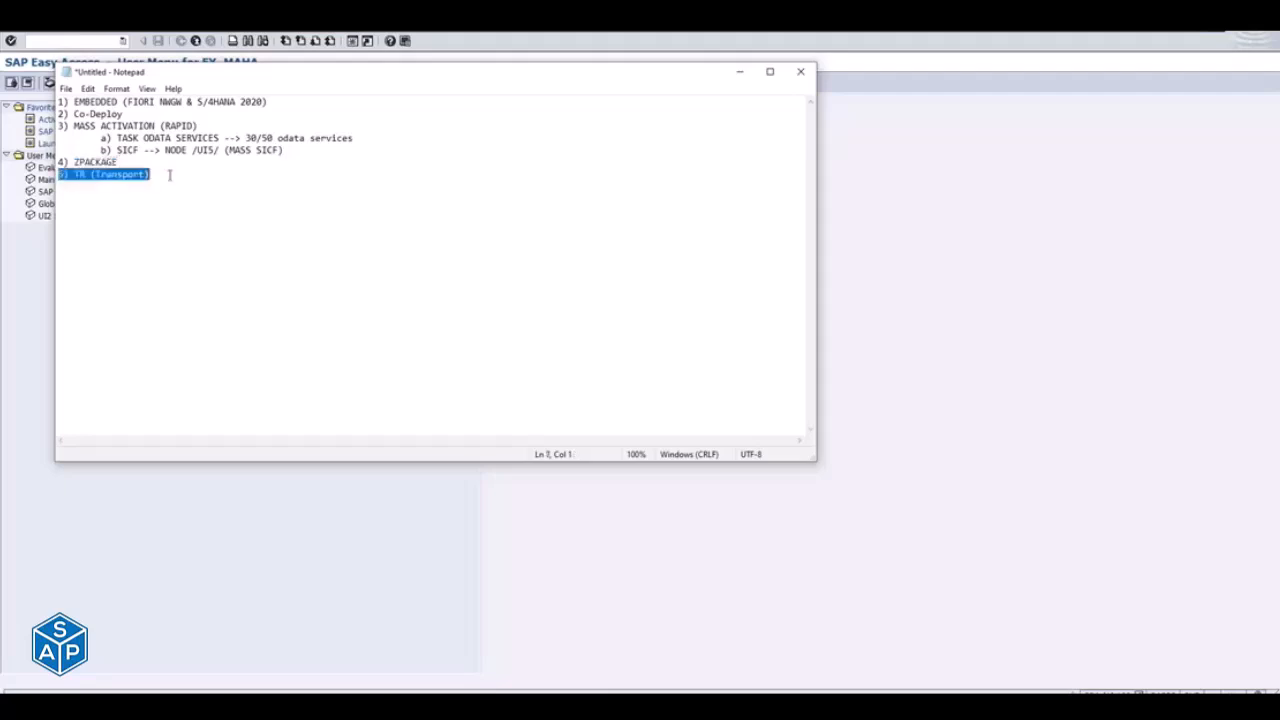
{"action": "key", "text": "shift+Up"}
{"action": "key", "text": "shift+Up"}
{"action": "key", "text": "shift+Up"}
{"action": "key", "text": "shift+Up"}
{"action": "key", "text": "shift+Up"}
{"action": "key", "text": "shift+Up"}
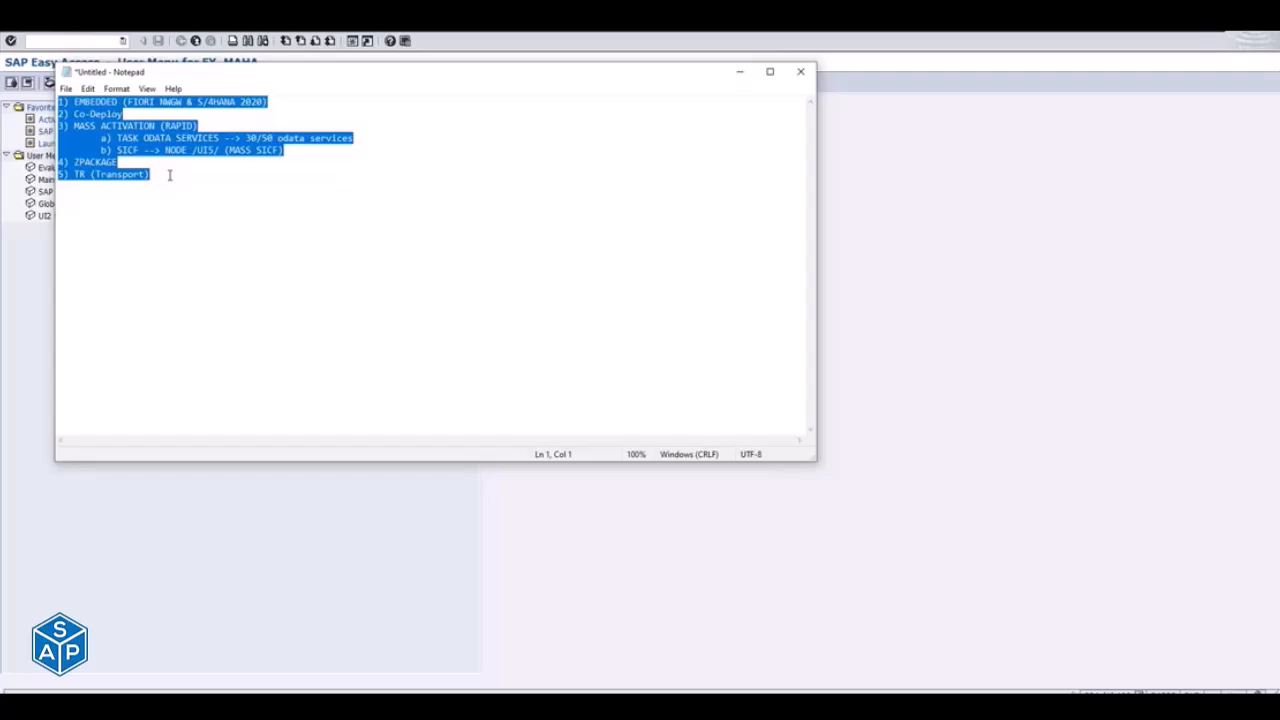
- Write the heading "Second - II" below the list, leaving a blank line above it
{"action": "key", "text": "Down"}
{"action": "key", "text": "Down"}
{"action": "key", "text": "Down"}
{"action": "key", "text": "Down"}
{"action": "key", "text": "Down"}
{"action": "key", "text": "Down"}
{"action": "key", "text": "Down"}
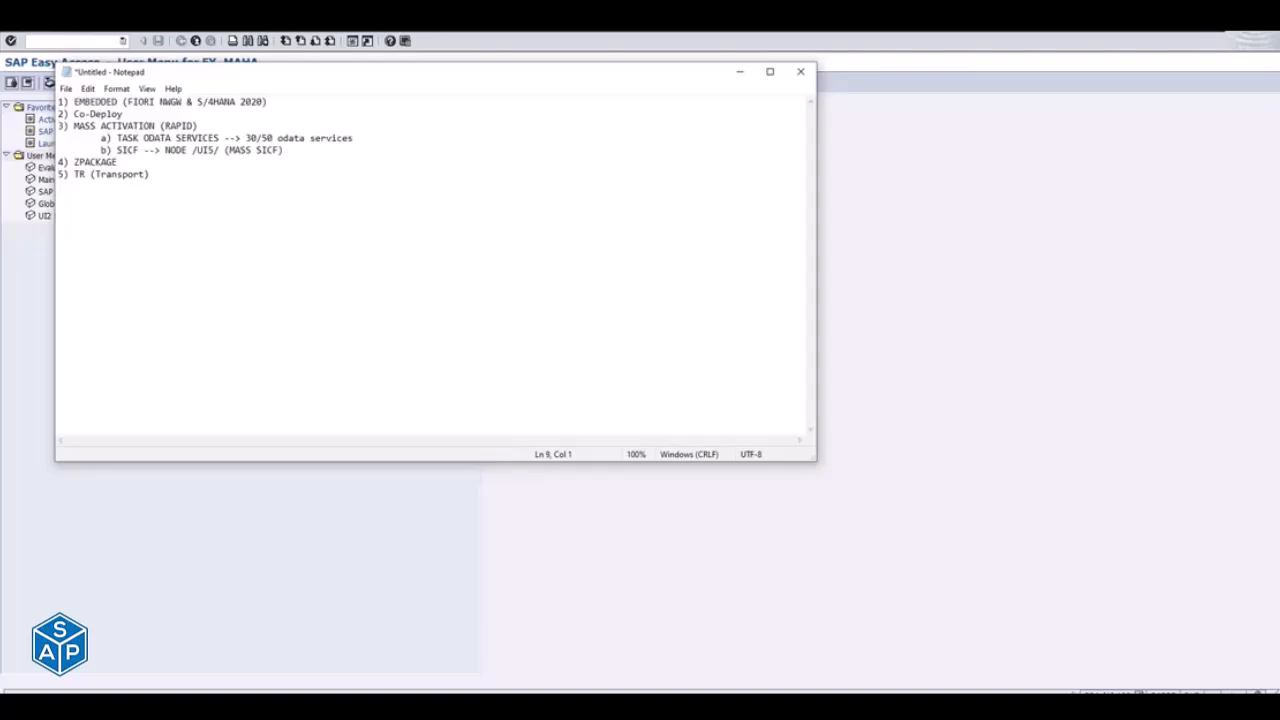
{"action": "type", "text": "Second - II"}
{"action": "key", "text": "Return"}
{"action": "key", "text": "Return"}
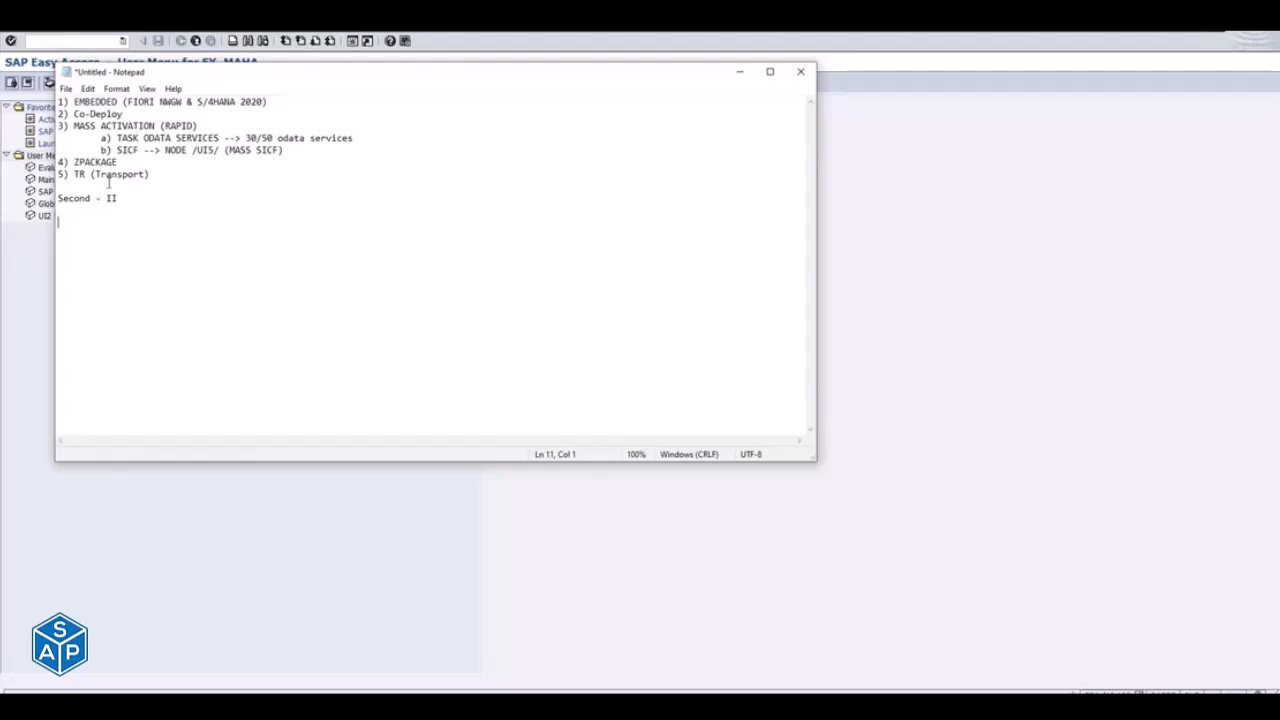
- Add the list item '6) SU01 --. Add role to user "SAP_BR_MANAGER"' between the transport item and the second heading
{"action": "left_click", "coordinate": [106, 185]}
{"action": "type", "text": "6) SU01"}
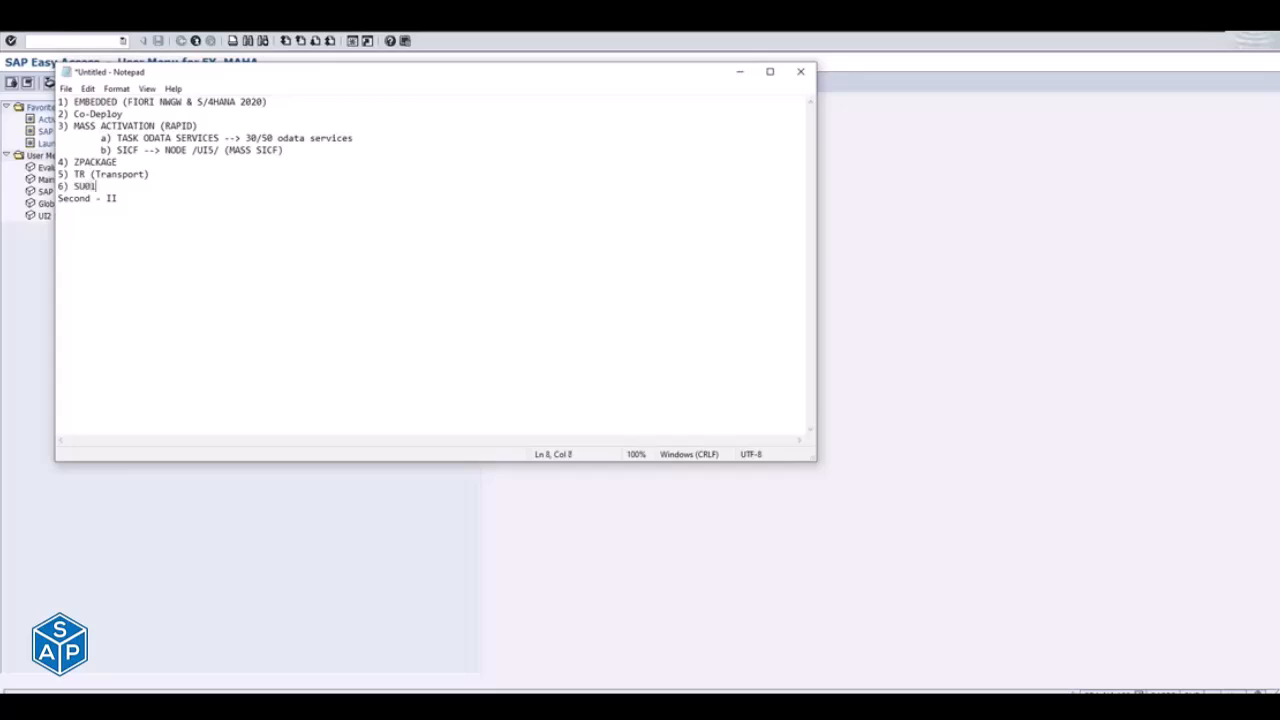
{"action": "type", "text": " --> Add role to user \"SAP_BR_MANAGER"}
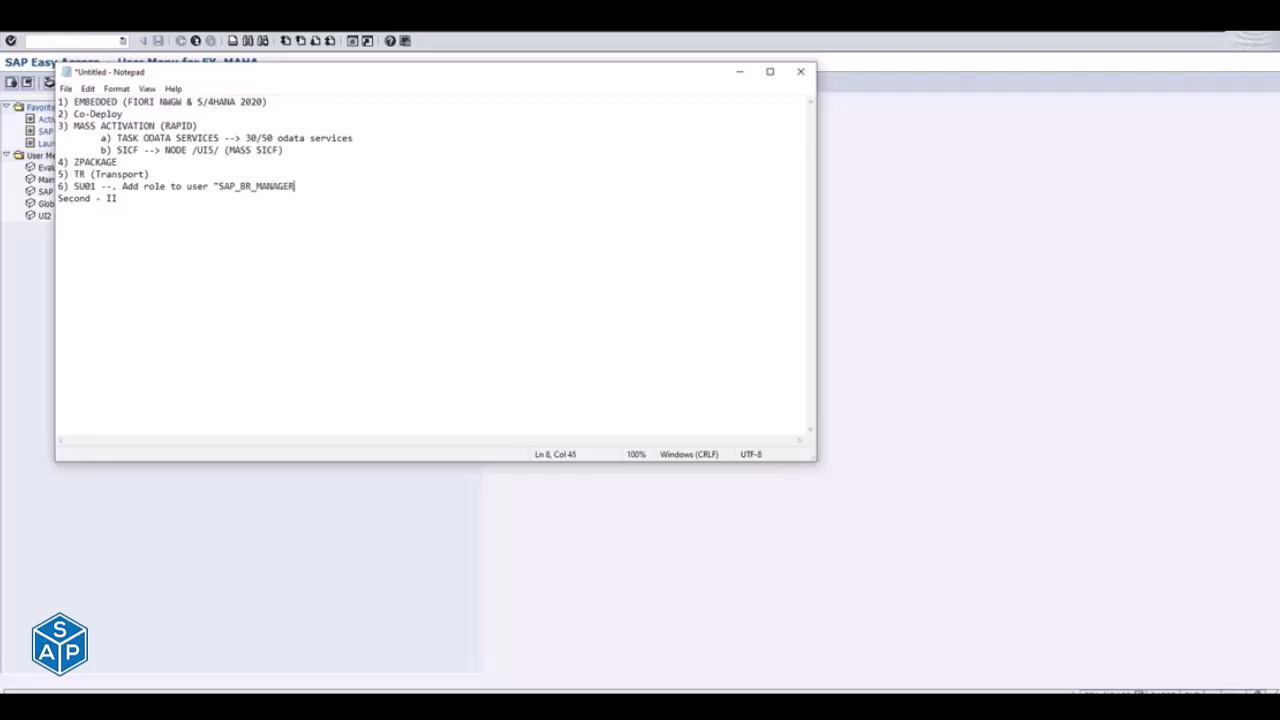
{"action": "type", "text": "\""}
{"action": "key", "text": "Return"}
{"action": "left_click_drag", "start_coordinate": [218, 186], "coordinate": [295, 184]}
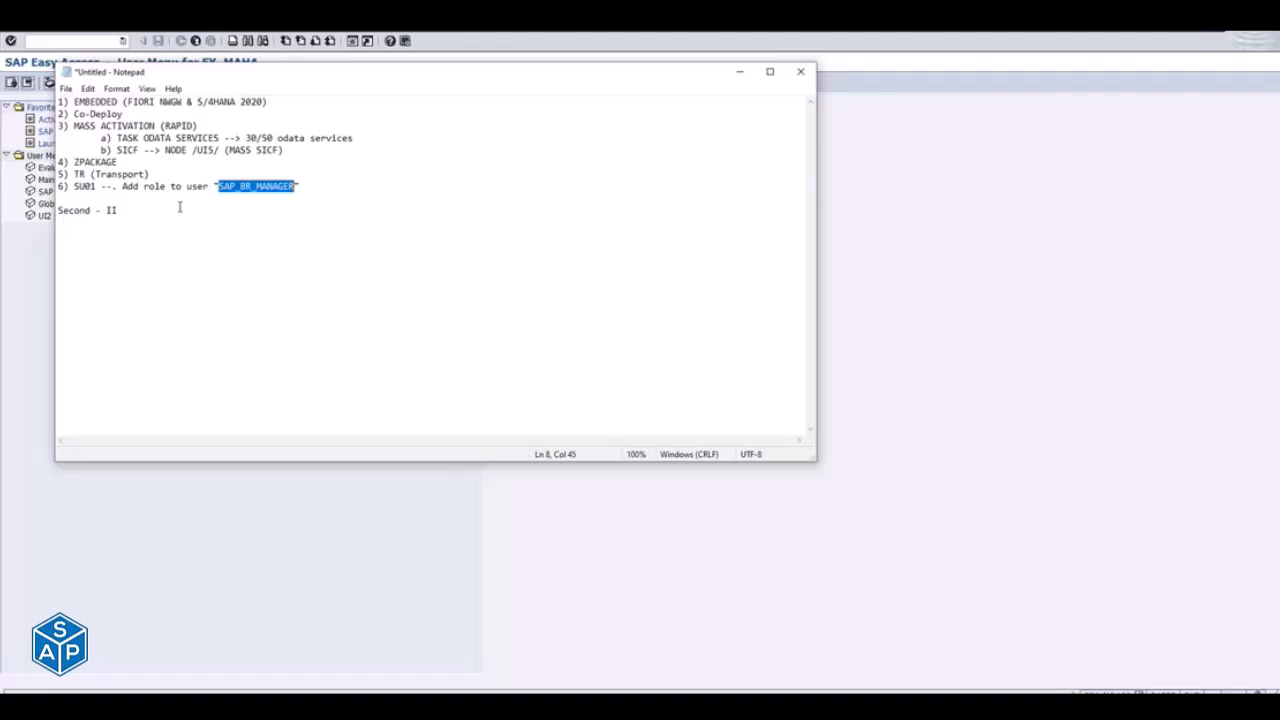
- Add the list item "7) Roles & Authorization -->" below the SU01 item, keeping a blank line before the second heading
{"action": "left_click", "coordinate": [88, 197]}
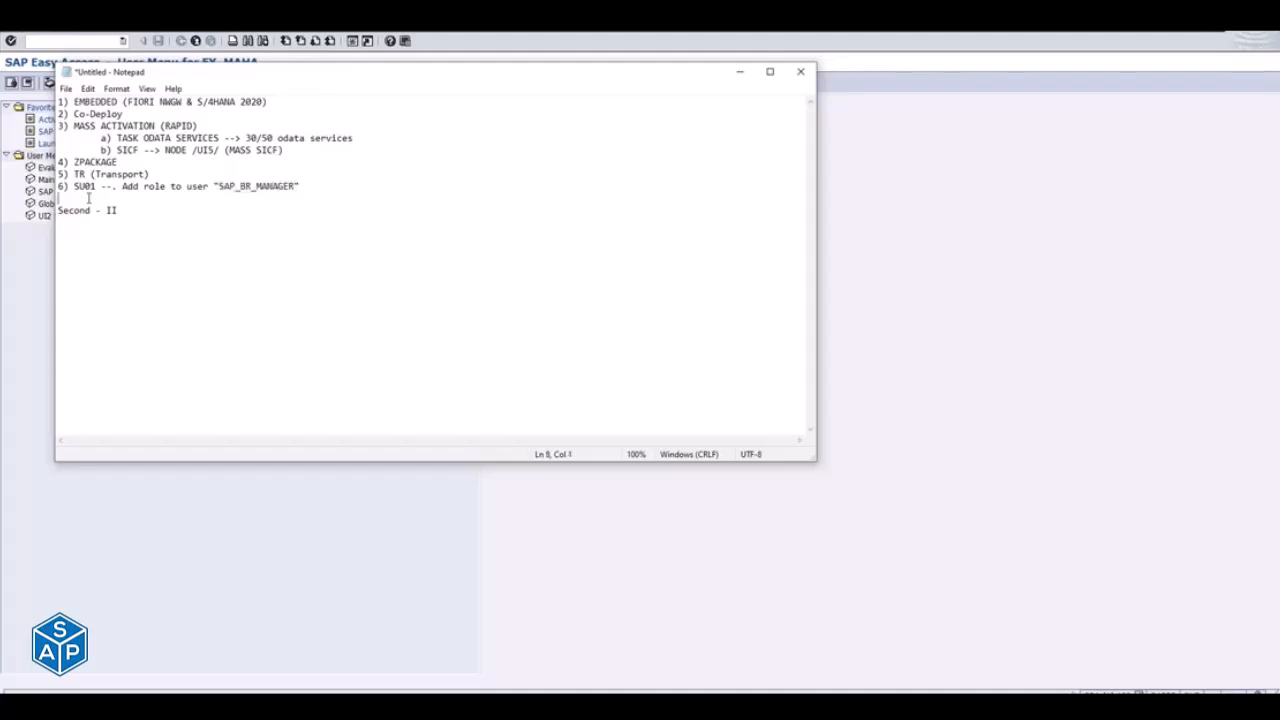
{"action": "type", "text": "7) Roles & Authorization -->"}
{"action": "key", "text": "Return"}
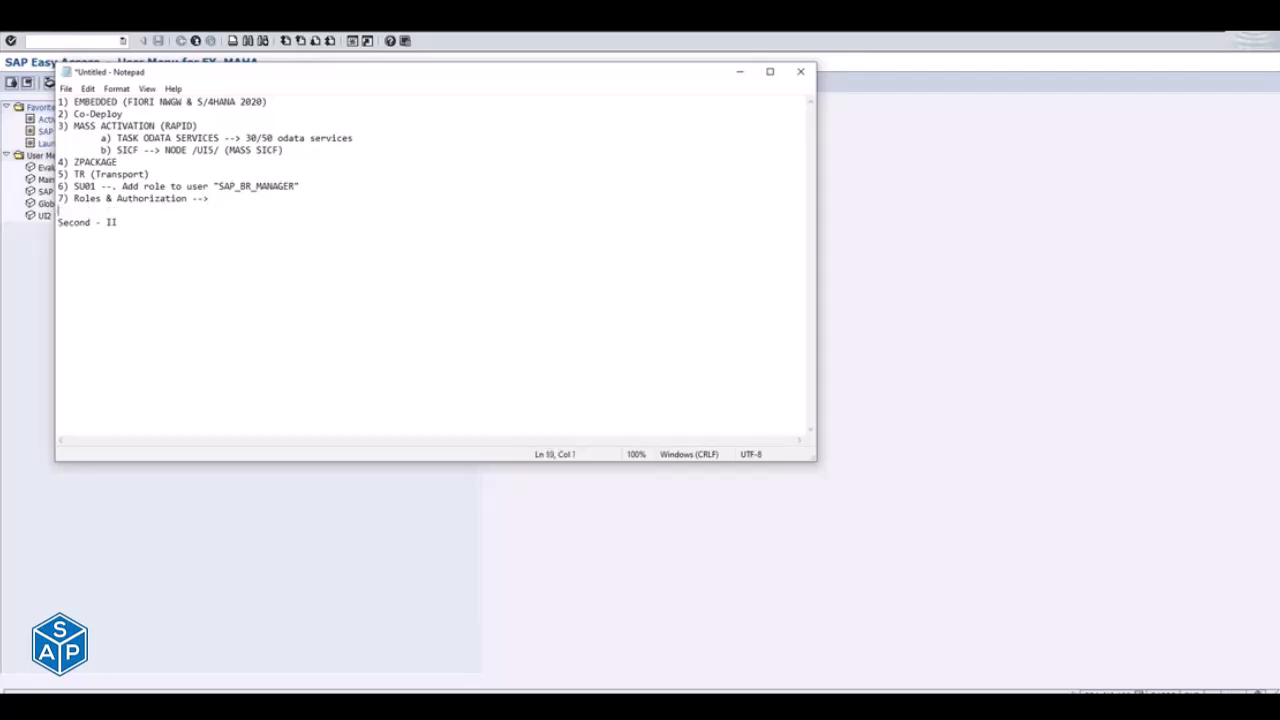
{"action": "left_click", "coordinate": [222, 202]}
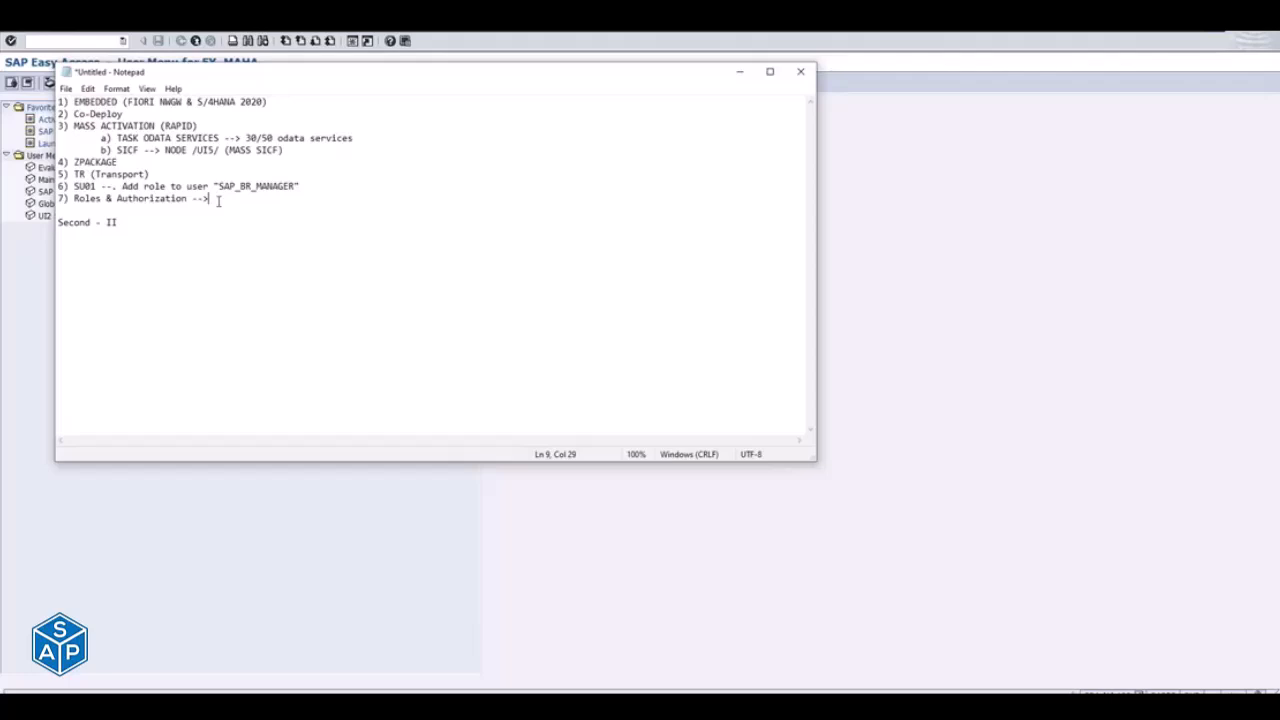
- Start a numbered list with "1)" under the second heading and insert the heading "Step - 1" above the first list
{"action": "left_click", "coordinate": [155, 235]}
{"action": "type", "text": "1)"}
{"action": "left_click", "coordinate": [59, 105]}
{"action": "key", "text": "Return"}
{"action": "key", "text": "Up"}
{"action": "type", "text": "Step - I"}
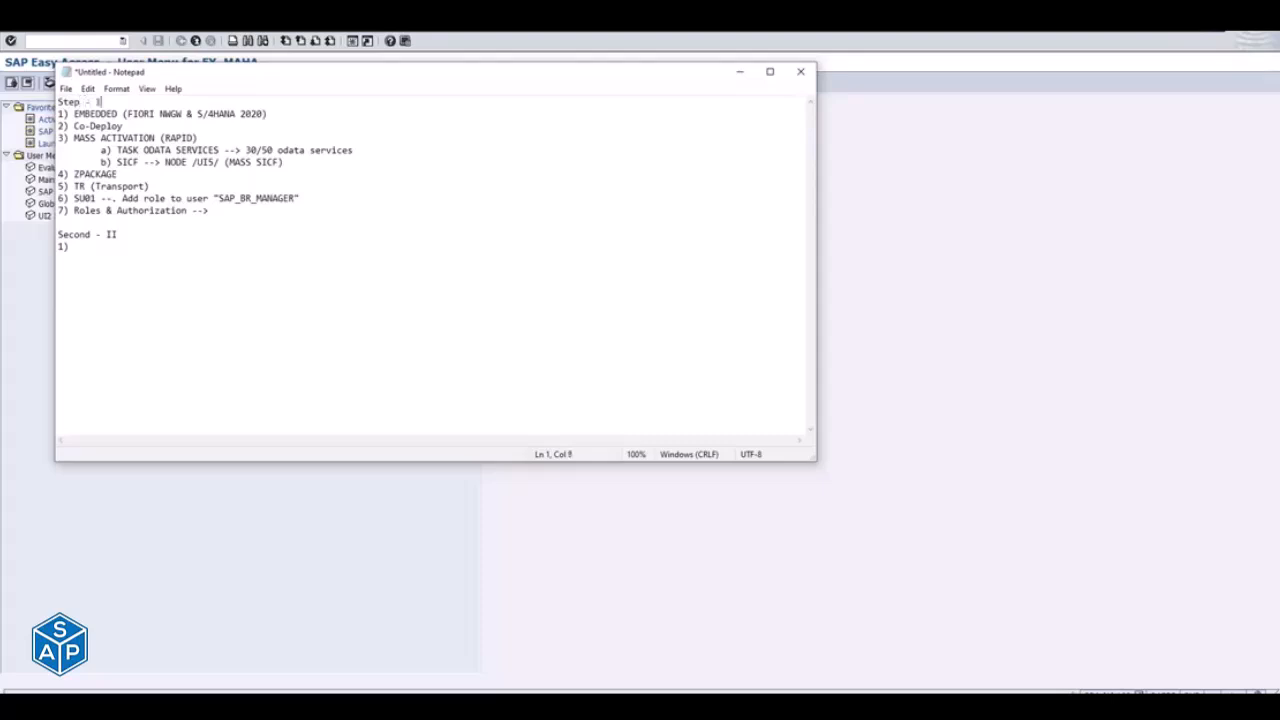
- Rename the second heading to "Step- II" and fill in its first item with "LAUNCHPAD Designer"
{"action": "left_click_drag", "start_coordinate": [100, 235], "coordinate": [57, 235]}
{"action": "type", "text": "Step"}
{"action": "left_click", "coordinate": [83, 241]}
{"action": "key", "text": "Down"}
{"action": "type", "text": "LAUNCHPAD Designer"}
{"action": "key", "text": "Return"}
{"action": "type", "text": "2)"}
{"action": "left_click_drag", "start_coordinate": [118, 246], "coordinate": [185, 245]}
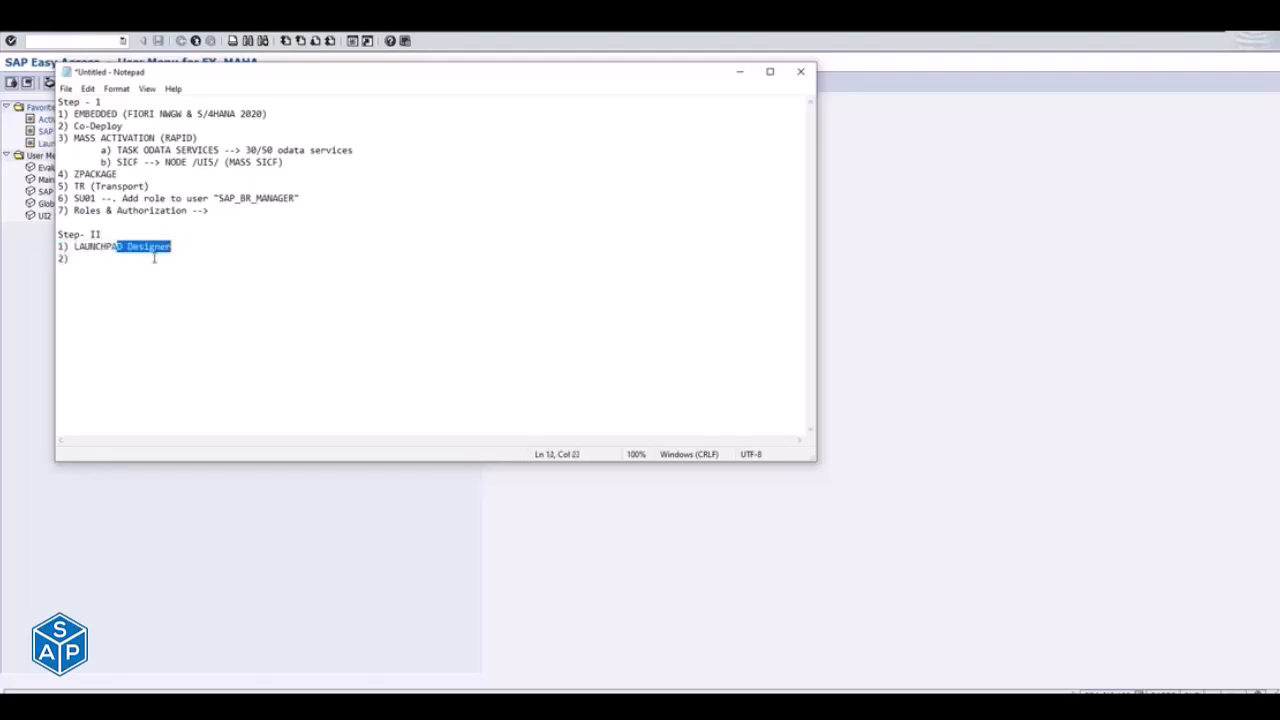
- Replace the number on the line below LAUNCHPAD Designer with the indented sub-item "a) Catlogues"
{"action": "left_click", "coordinate": [73, 264]}
{"action": "key", "text": "BackSpace"}
{"action": "key", "text": "BackSpace"}
{"action": "key", "text": "Tab"}
{"action": "type", "text": "a"}
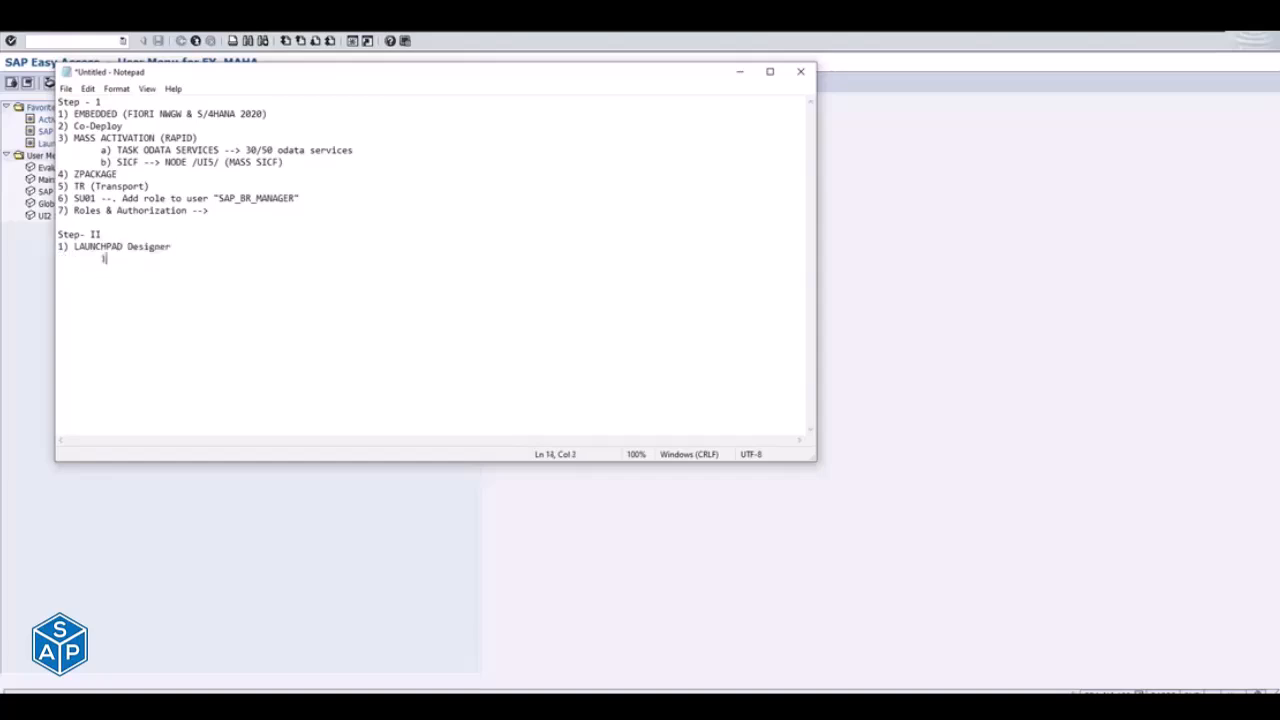
{"action": "type", "text": ") Catlogues"}
- Add the indented sub-item "b) Business Groups" below the Catlogues line
{"action": "key", "text": "Return"}
{"action": "key", "text": "Tab"}
{"action": "type", "text": "b) Busien"}
{"action": "key", "text": "BackSpace"}
{"action": "key", "text": "BackSpace"}
{"action": "type", "text": "ne"}
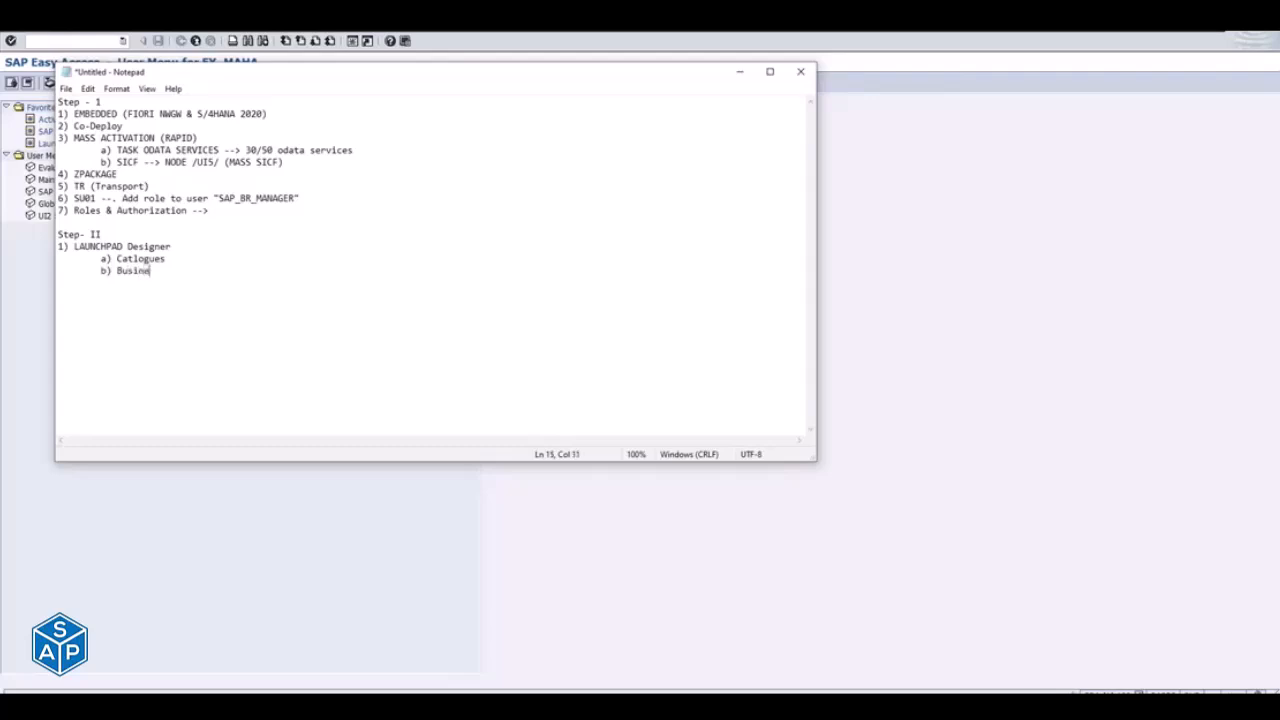
{"action": "type", "text": "ss Groups"}
{"action": "key", "text": "Return"}
- Append the catalogue name "SAP_TC_SALES_Report" in quotation marks to the Catlogues sub-item
{"action": "left_click", "coordinate": [143, 258]}
{"action": "type", "text": "\"SAP_TC"}
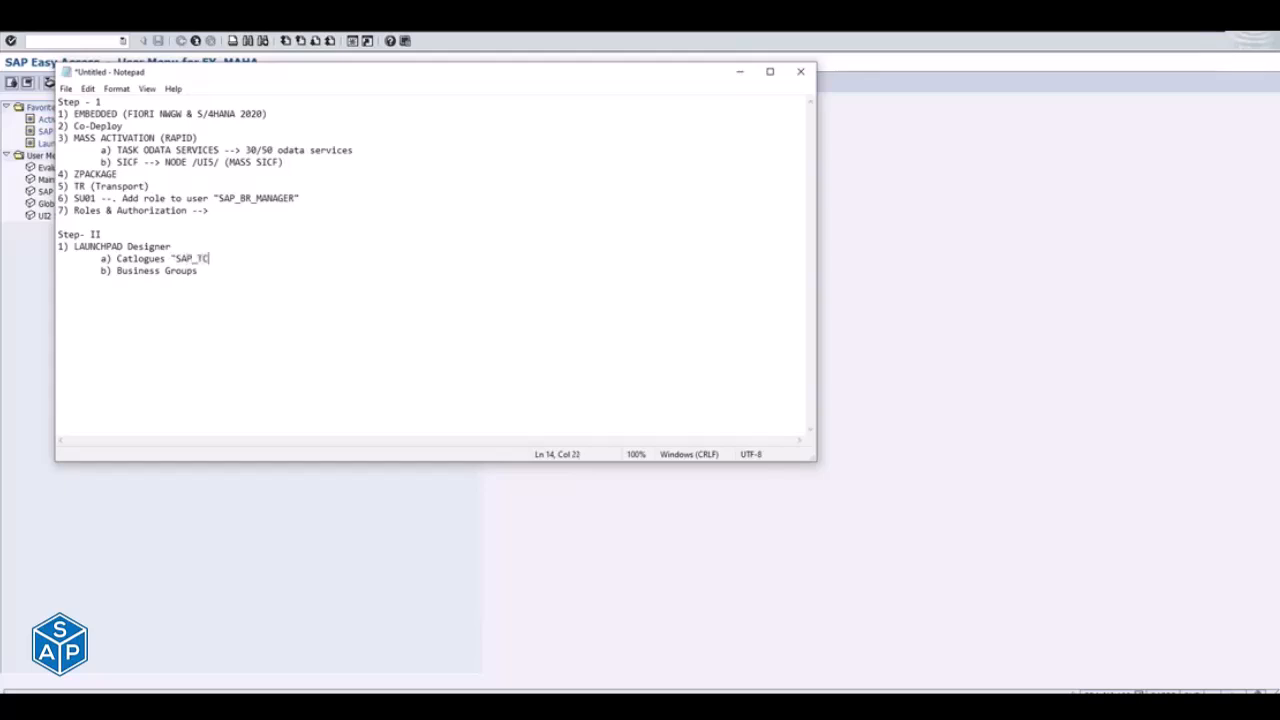
{"action": "type", "text": "_SALES_Report\""}
{"action": "double_click", "coordinate": [180, 256]}
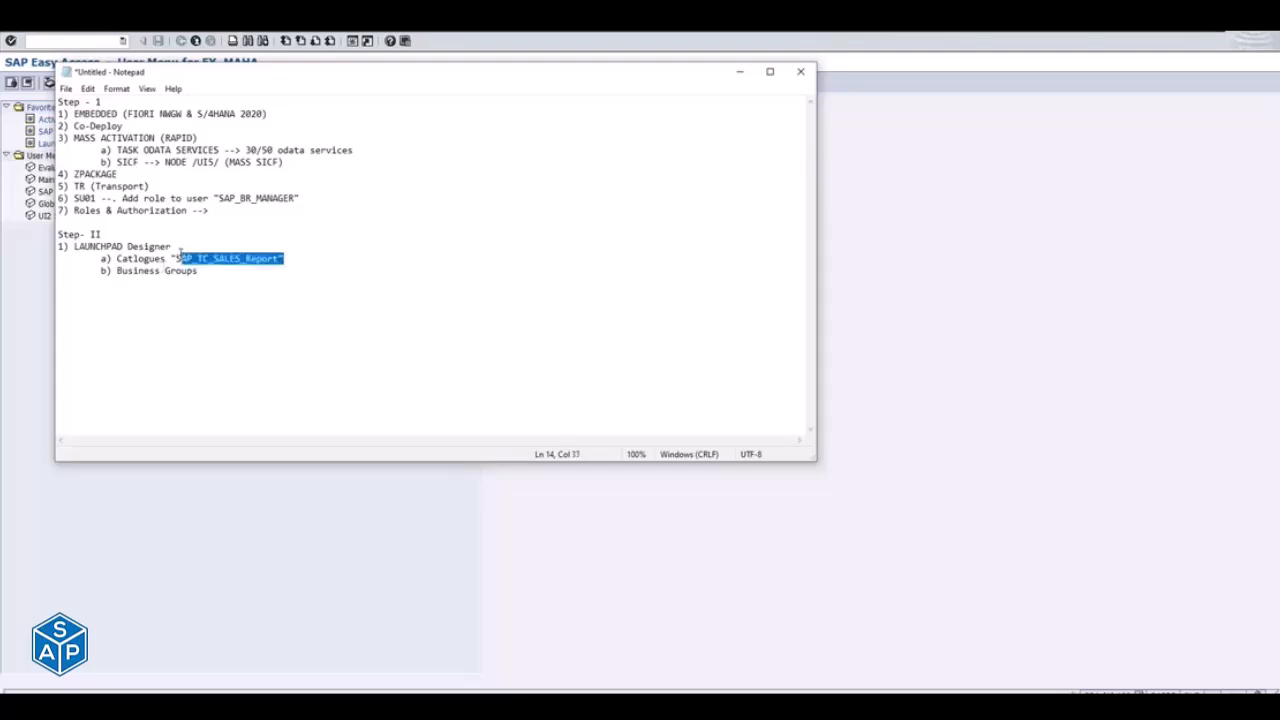
- Add the item "2) Create ZTC_SALES_REPORT" below the Business Groups line, separated by an empty line
{"action": "left_click", "coordinate": [240, 272]}
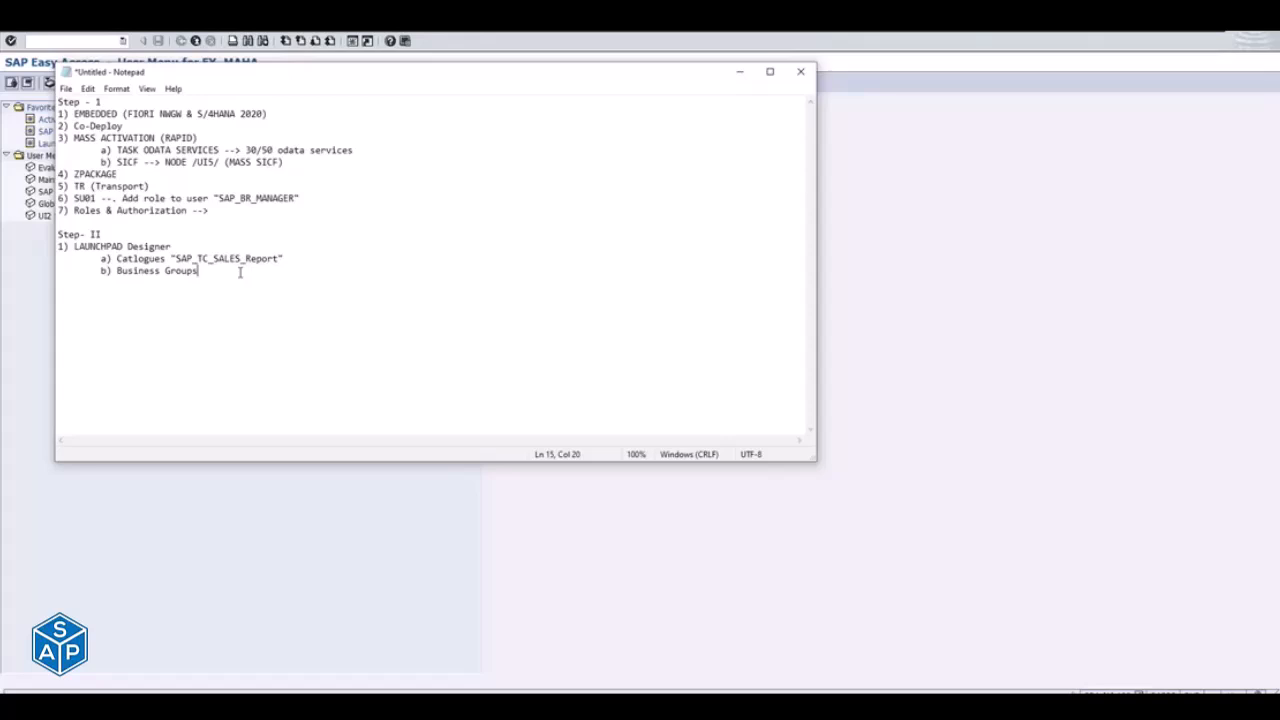
{"action": "key", "text": "Return"}
{"action": "key", "text": "Return"}
{"action": "type", "text": "2) Create ZTC_SALES_REPORT"}
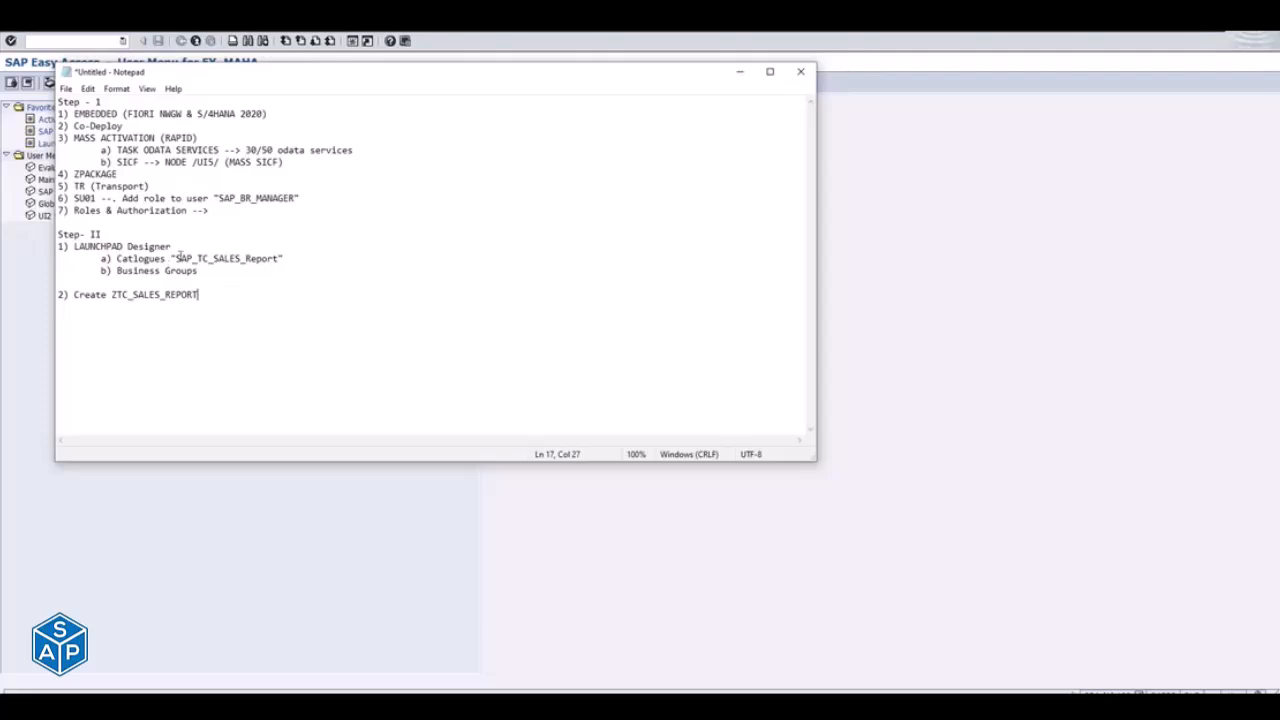
{"action": "left_click_drag", "start_coordinate": [183, 258], "coordinate": [246, 258]}
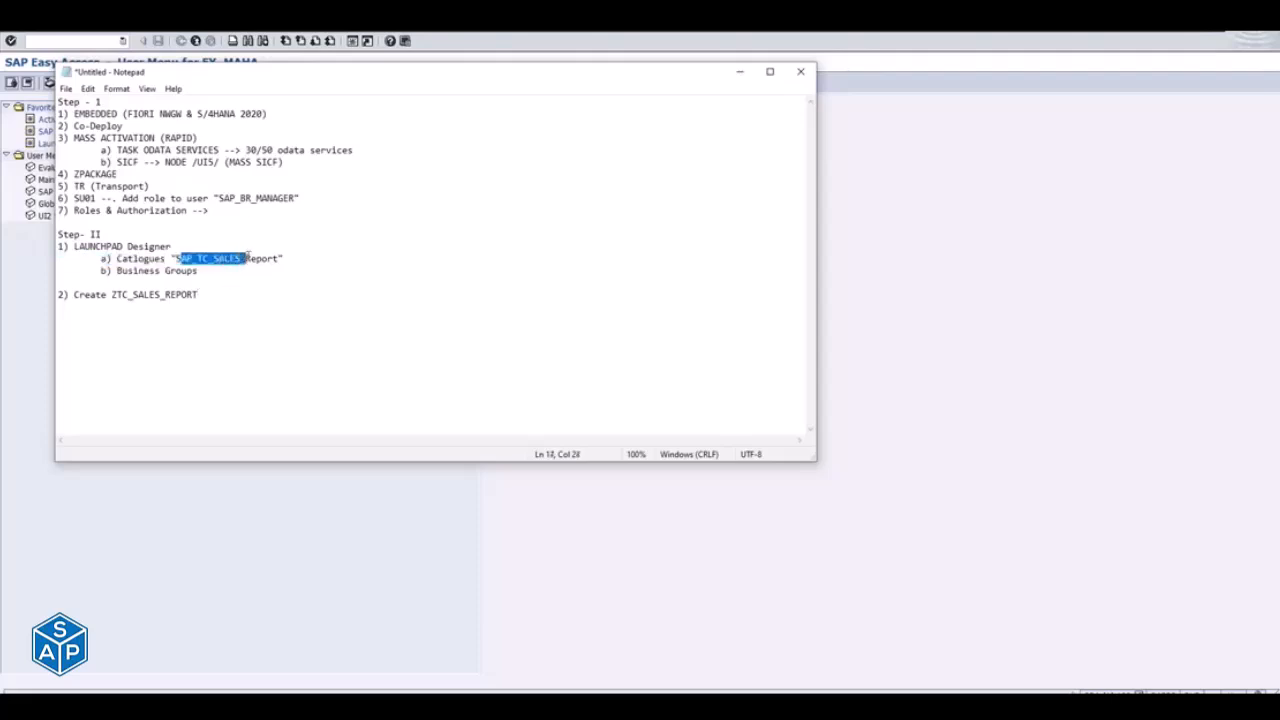
{"action": "left_click_drag", "start_coordinate": [113, 296], "coordinate": [191, 297]}
- Add the transaction code VA02 on a new line under the Create ZTC_SALES_REPORT item
{"action": "left_click", "coordinate": [201, 310]}
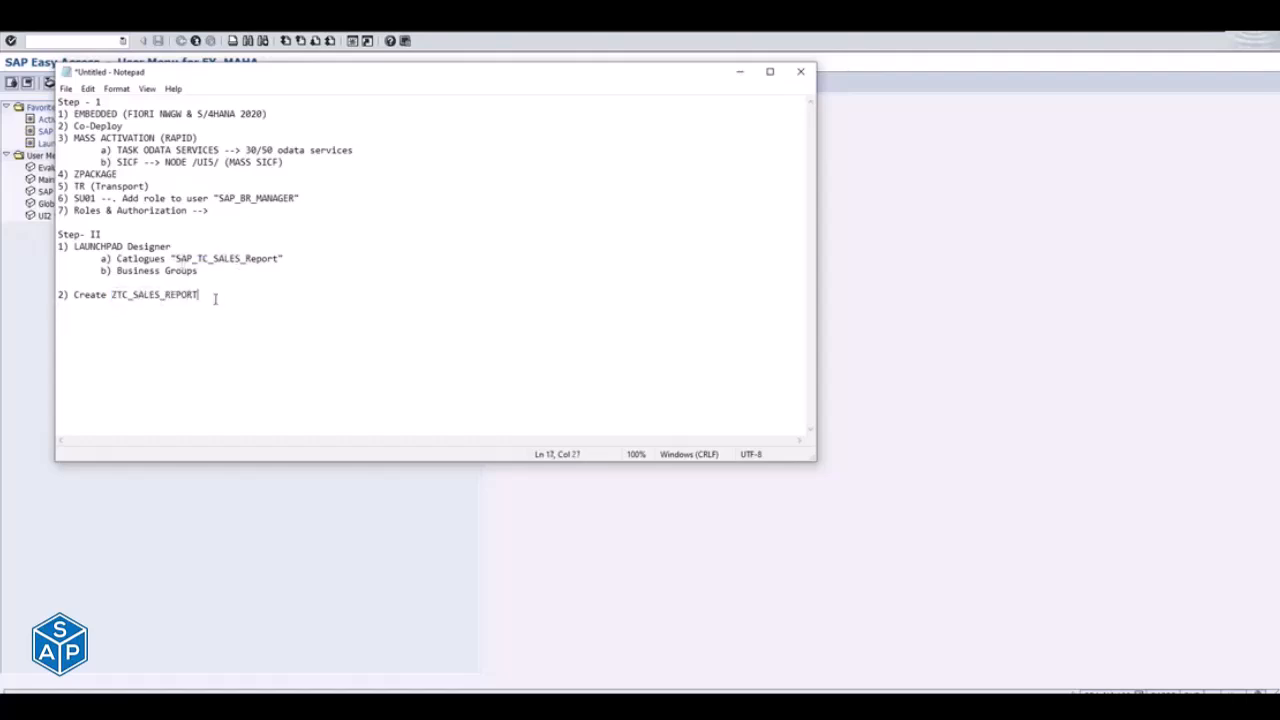
{"action": "type", "text": "VA02"}
{"action": "left_click", "coordinate": [134, 294], "text": "shift"}
{"action": "left_click", "coordinate": [166, 294]}
{"action": "left_click", "coordinate": [191, 295]}
{"action": "left_click", "coordinate": [105, 316]}
{"action": "left_click_drag", "start_coordinate": [58, 102], "coordinate": [120, 343]}
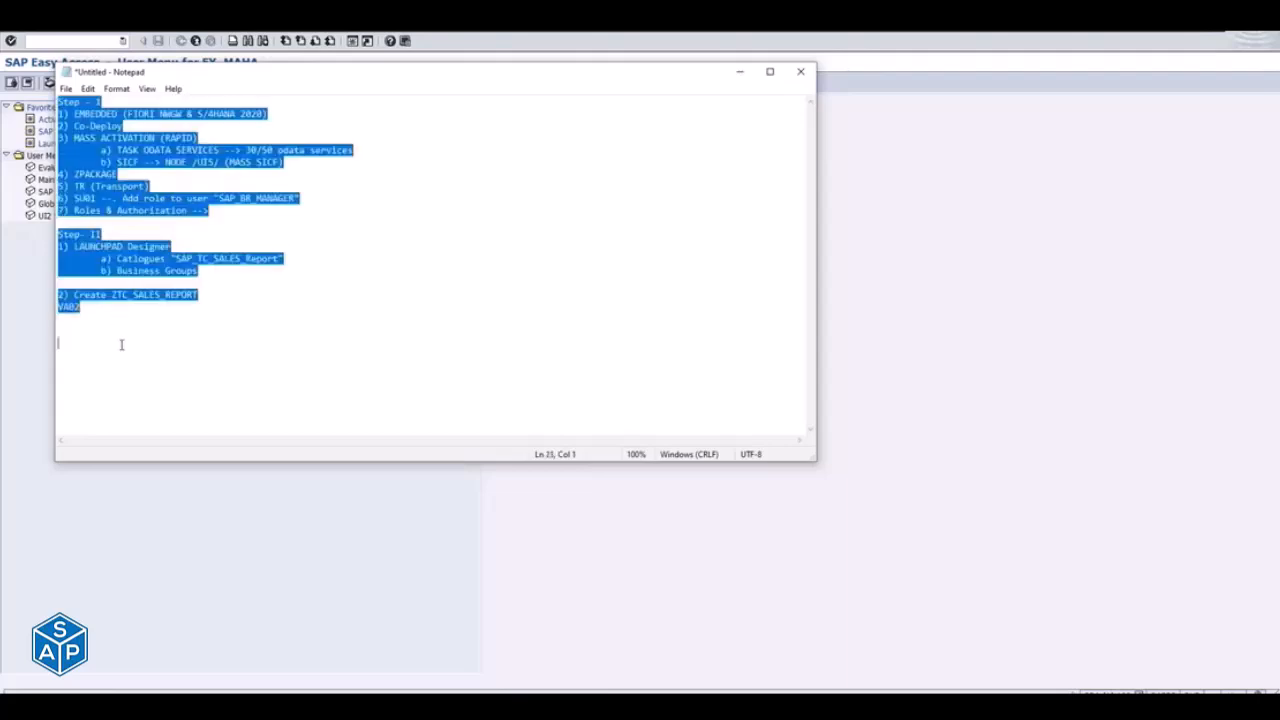
{"action": "left_click", "coordinate": [146, 336]}
{"action": "left_click", "coordinate": [100, 312]}
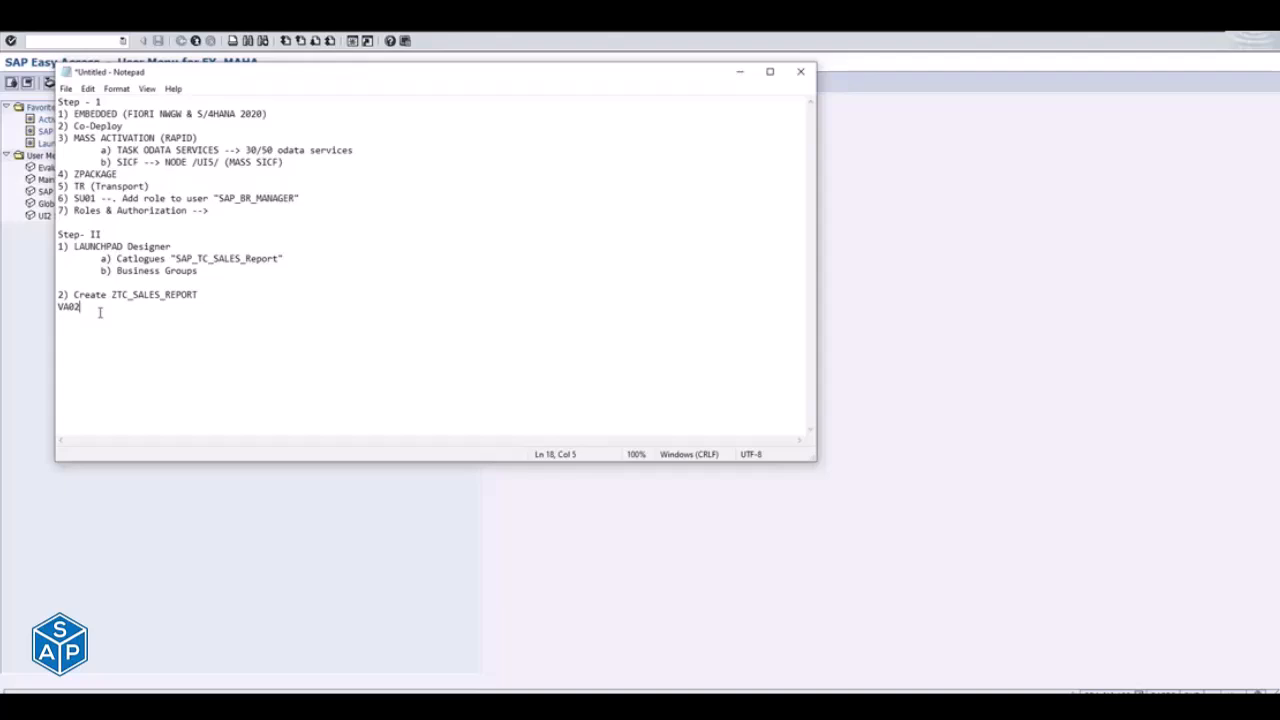
- Switch from the Notepad outline to the SAP Logon window with the list of system connections
{"action": "key", "text": "alt+Tab"}
{"action": "key", "text": "alt+Tab"}
{"action": "key", "text": "alt+Tab"}
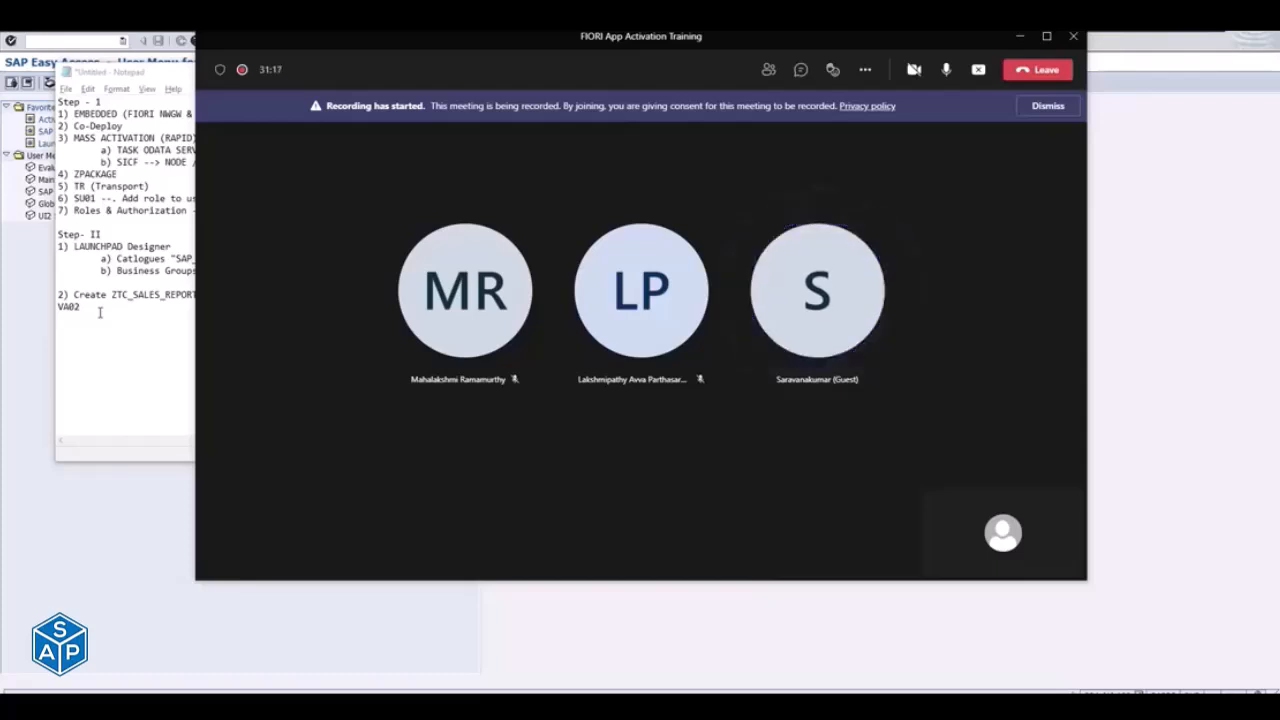
{"action": "key", "text": "alt+Tab"}
{"action": "key", "text": "Tab"}
{"action": "key", "text": "alt+Tab"}
{"action": "key", "text": "Tab"}
{"action": "key", "text": "Tab"}
{"action": "key", "text": "Tab"}
{"action": "key", "text": "Tab"}
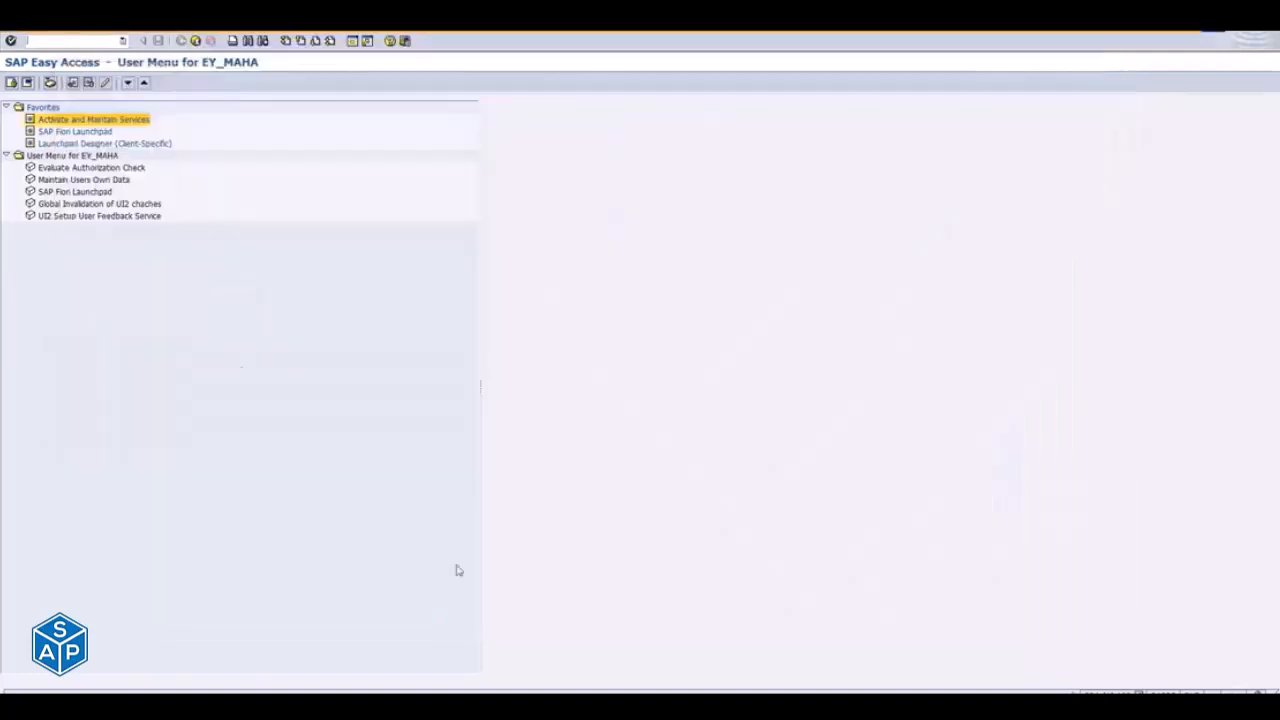
{"action": "mouse_move", "coordinate": [738, 706]}
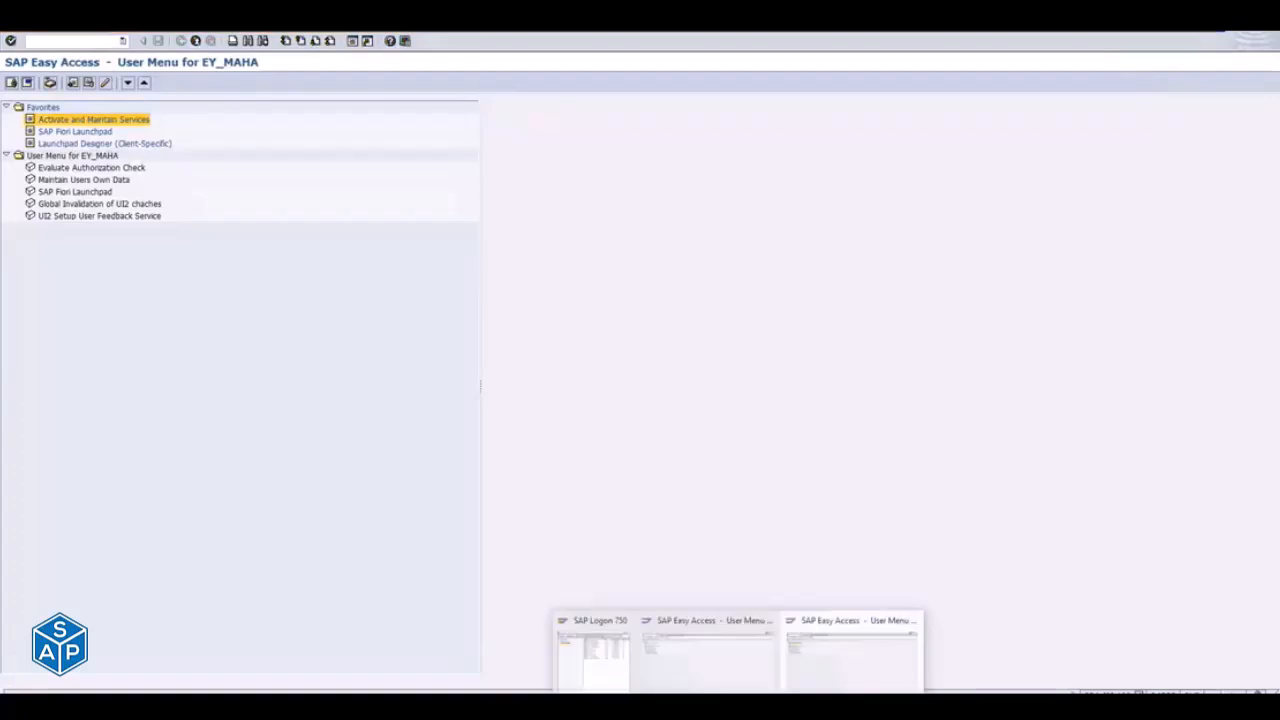
{"action": "left_click", "coordinate": [590, 650]}
- Try to open the CCPL S/4HANA Dev connection and decline the detailed error description
{"action": "key", "text": "Up"}
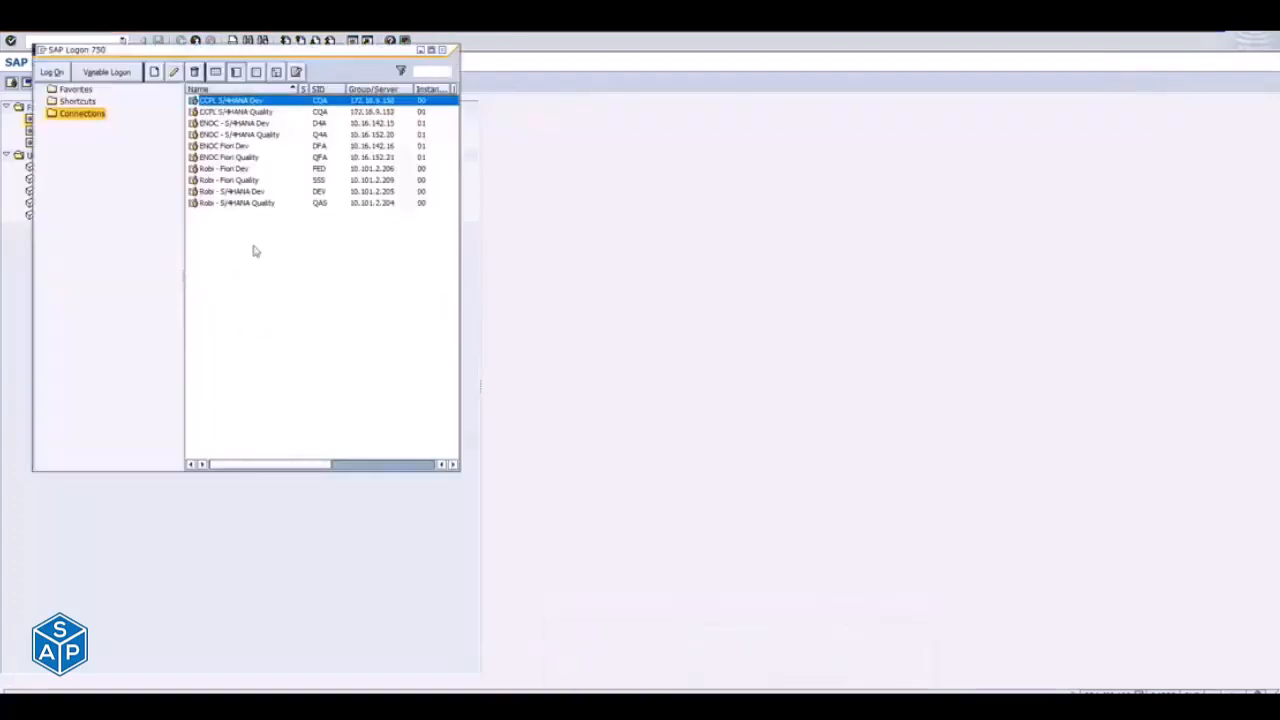
{"action": "key", "text": "Return"}
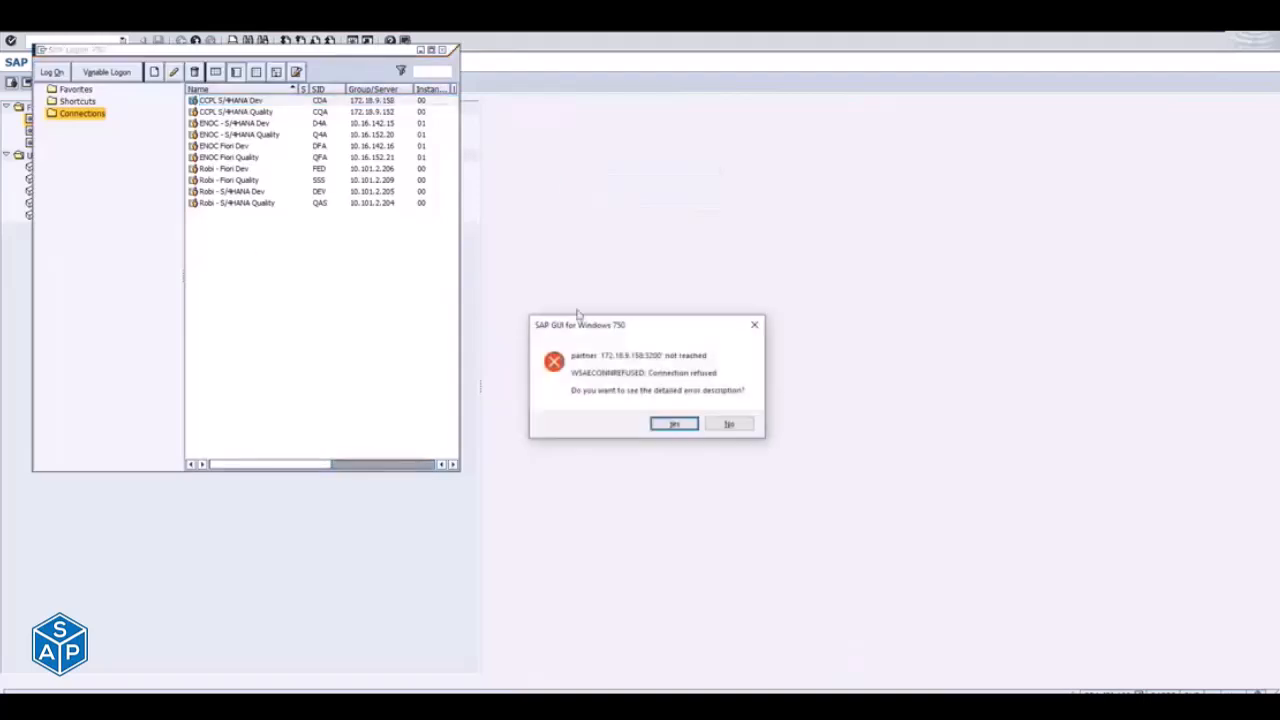
{"action": "left_click", "coordinate": [730, 425]}
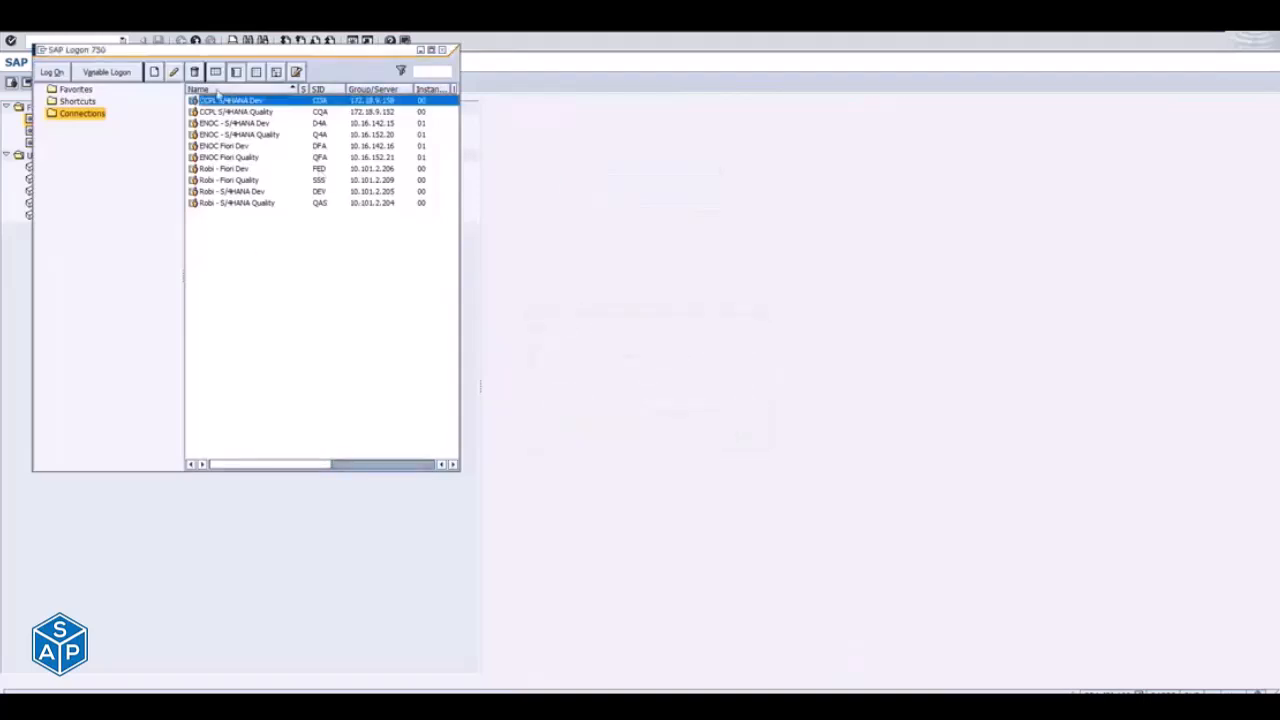
- Log on to CCPL S/4HANA Quality, client 100, with the user ID and account password, continuing without ending any other logons
{"action": "double_click", "coordinate": [249, 113]}
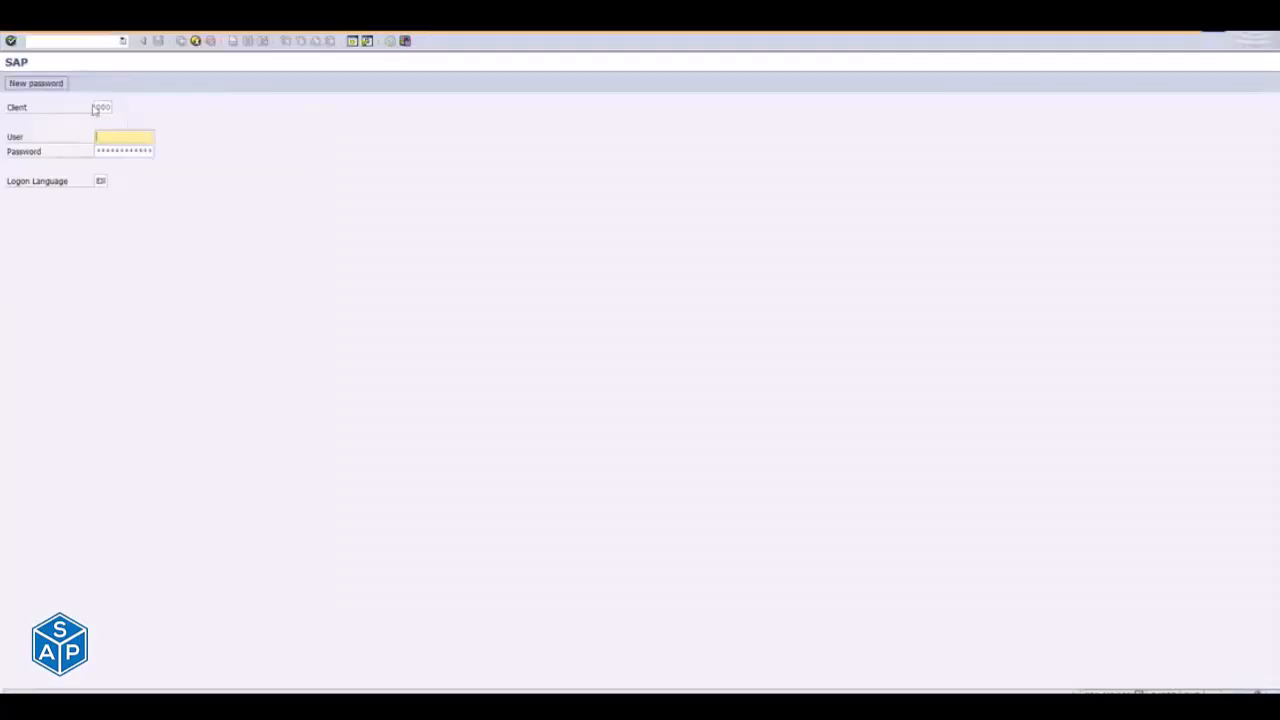
{"action": "left_click", "coordinate": [97, 107]}
{"action": "type", "text": "100"}
{"action": "key", "text": "Tab"}
{"action": "type", "text": "ey"}
{"action": "key", "text": "Tab"}
{"action": "type", "text": "*********"}
{"action": "key", "text": "Return"}
{"action": "left_click", "coordinate": [85, 421]}
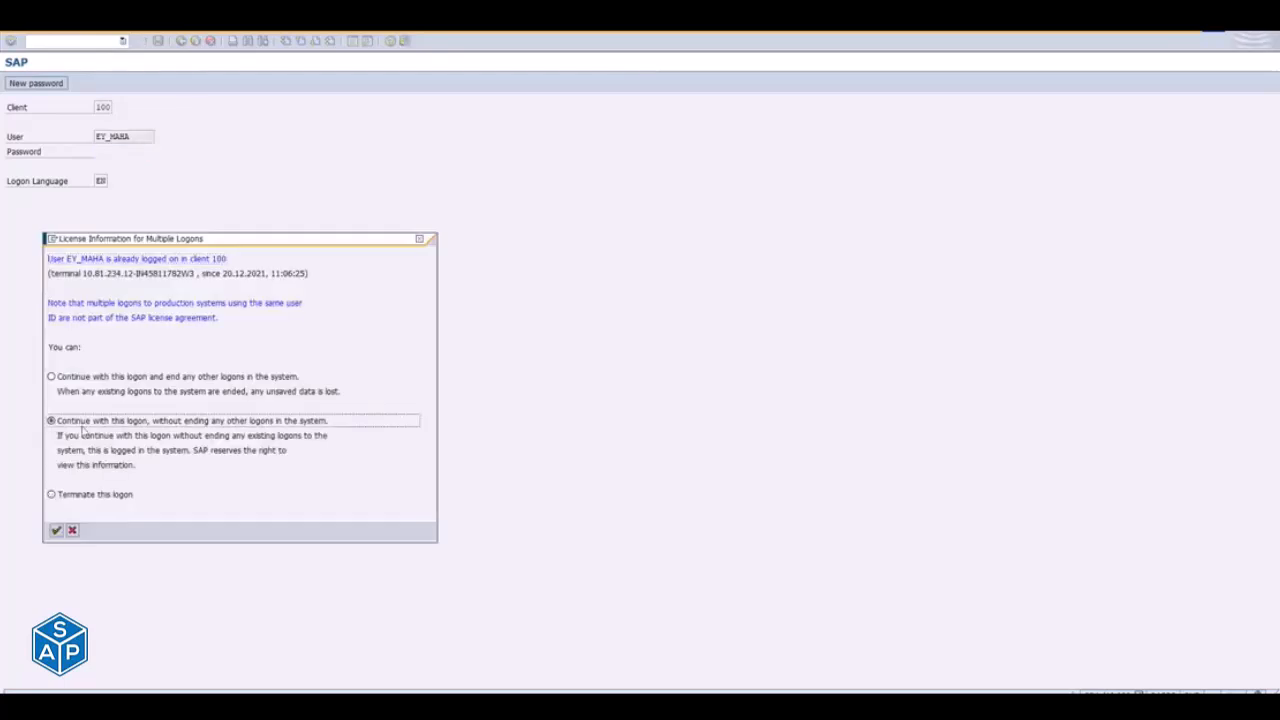
{"action": "left_click", "coordinate": [56, 530]}
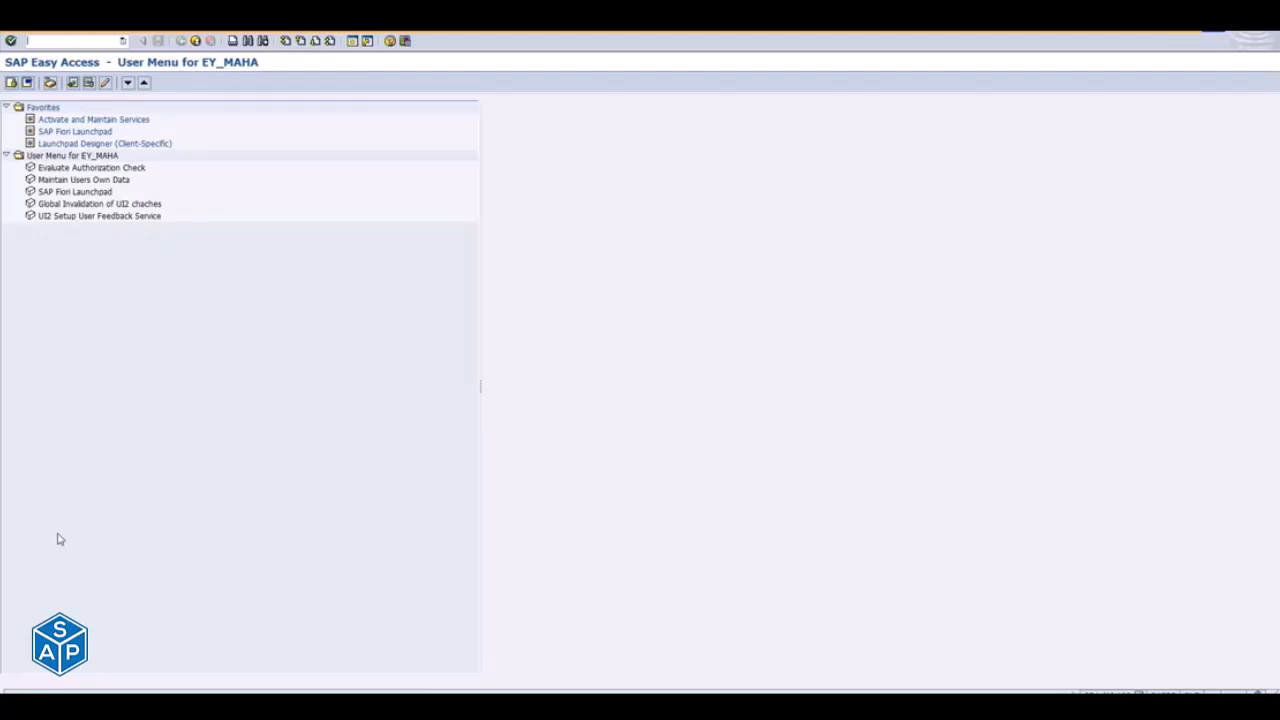
- Highlight the EMBEDDED deployment item in the Notepad outline, and return to SAP Easy Access
{"action": "key", "text": "alt+Tab"}
{"action": "key", "text": "alt+Tab"}
{"action": "key", "text": "alt+Tab"}
{"action": "key", "text": "alt+Tab"}
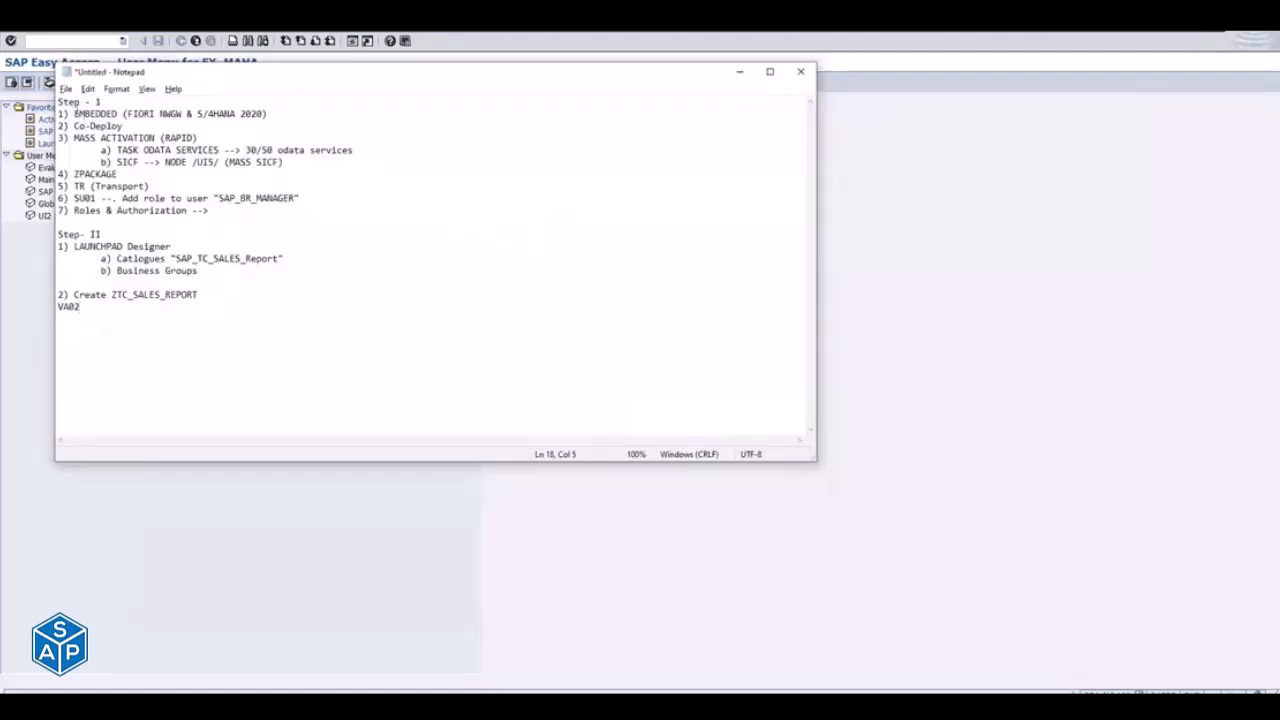
{"action": "left_click_drag", "start_coordinate": [77, 113], "coordinate": [214, 112]}
{"action": "left_click", "coordinate": [889, 254]}
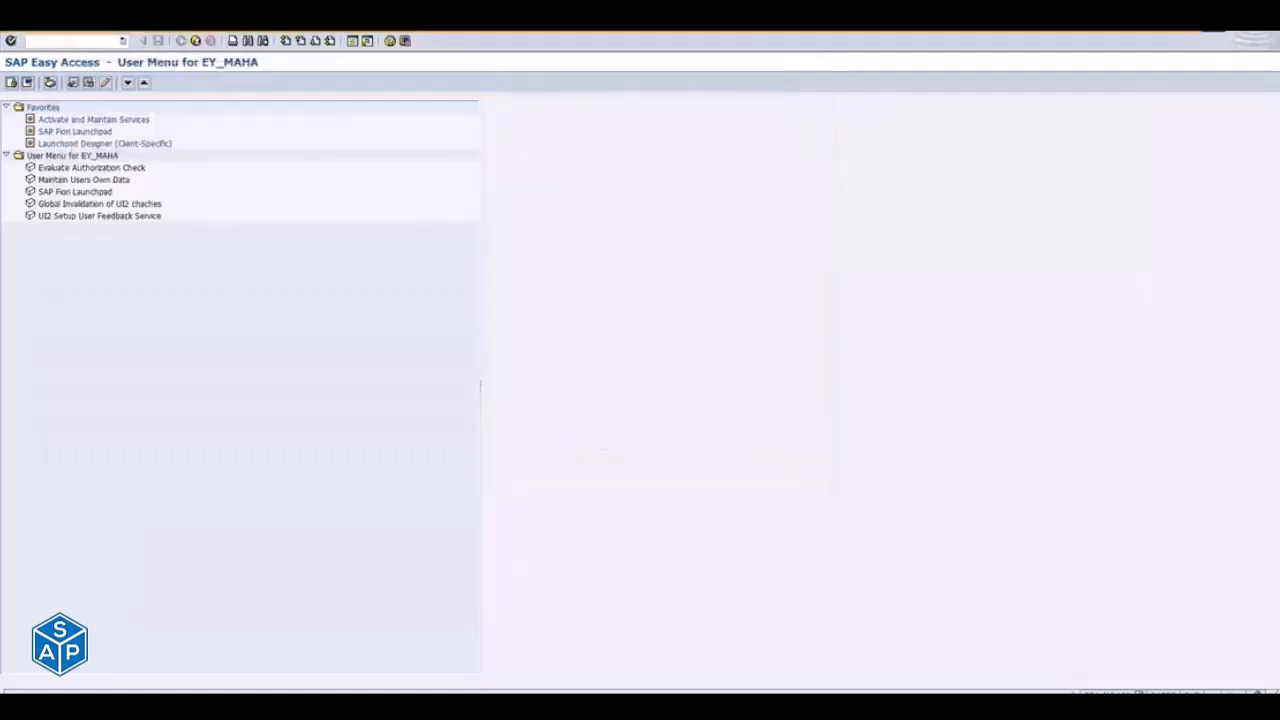
- Open the installed software component versions from the system status and check the SAP_GWFND, SAP_UI and S4CORE entries
{"action": "left_click", "coordinate": [150, 32]}
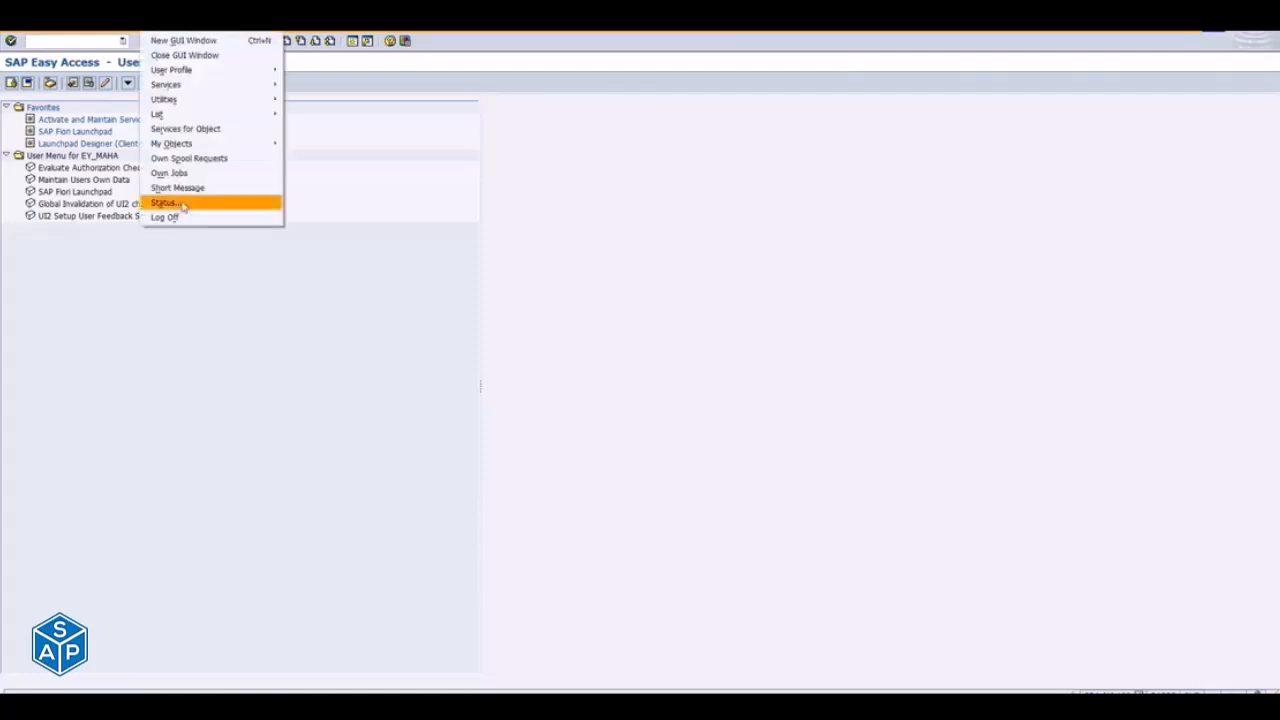
{"action": "left_click", "coordinate": [188, 204]}
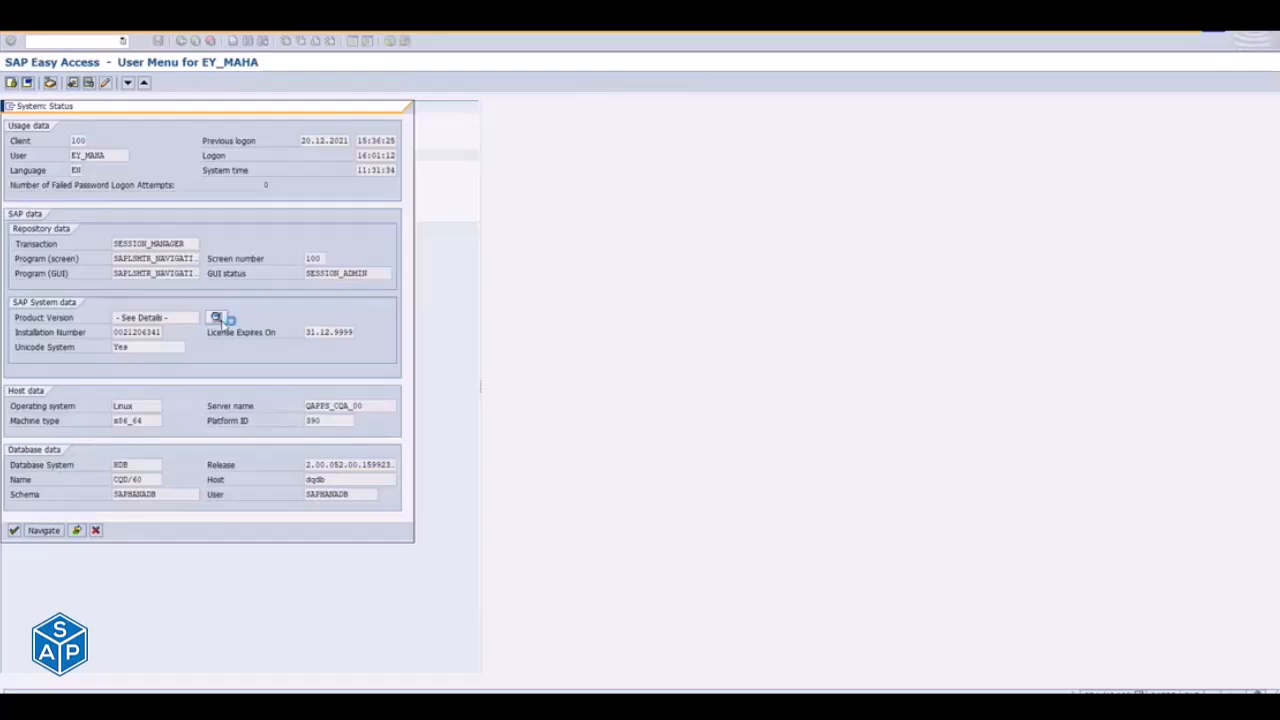
{"action": "left_click", "coordinate": [216, 318]}
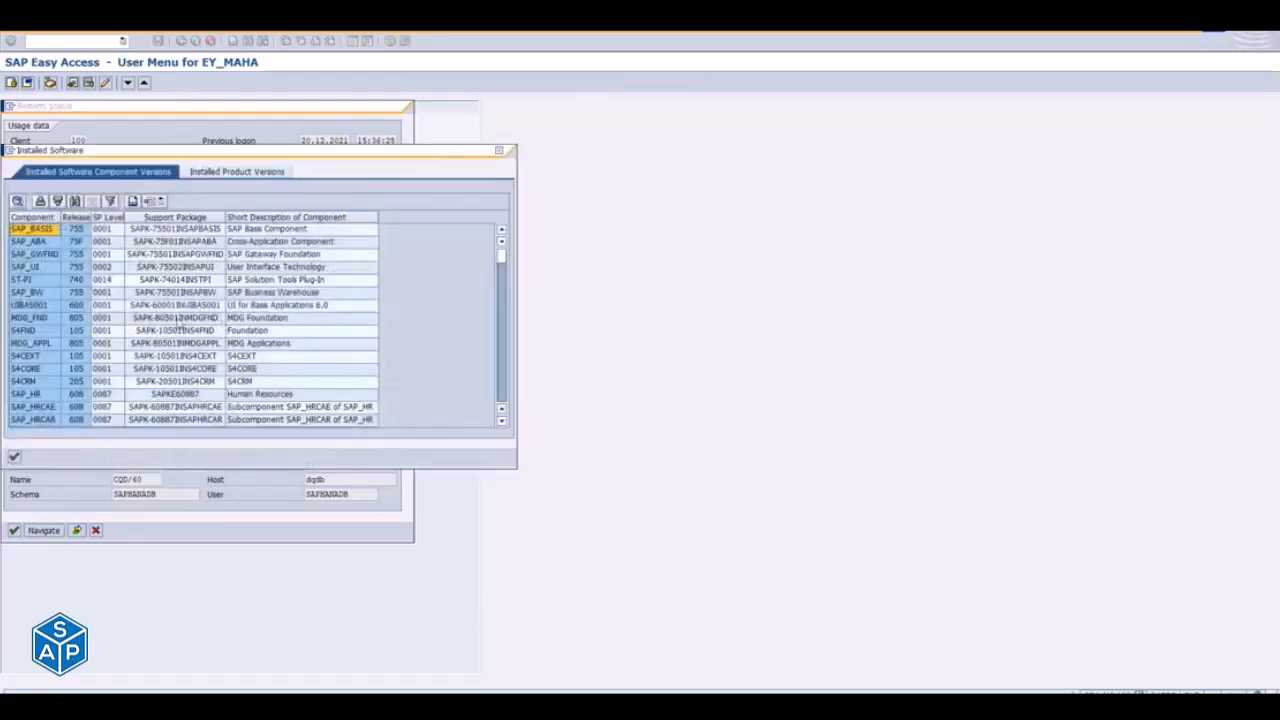
{"action": "left_click", "coordinate": [33, 255]}
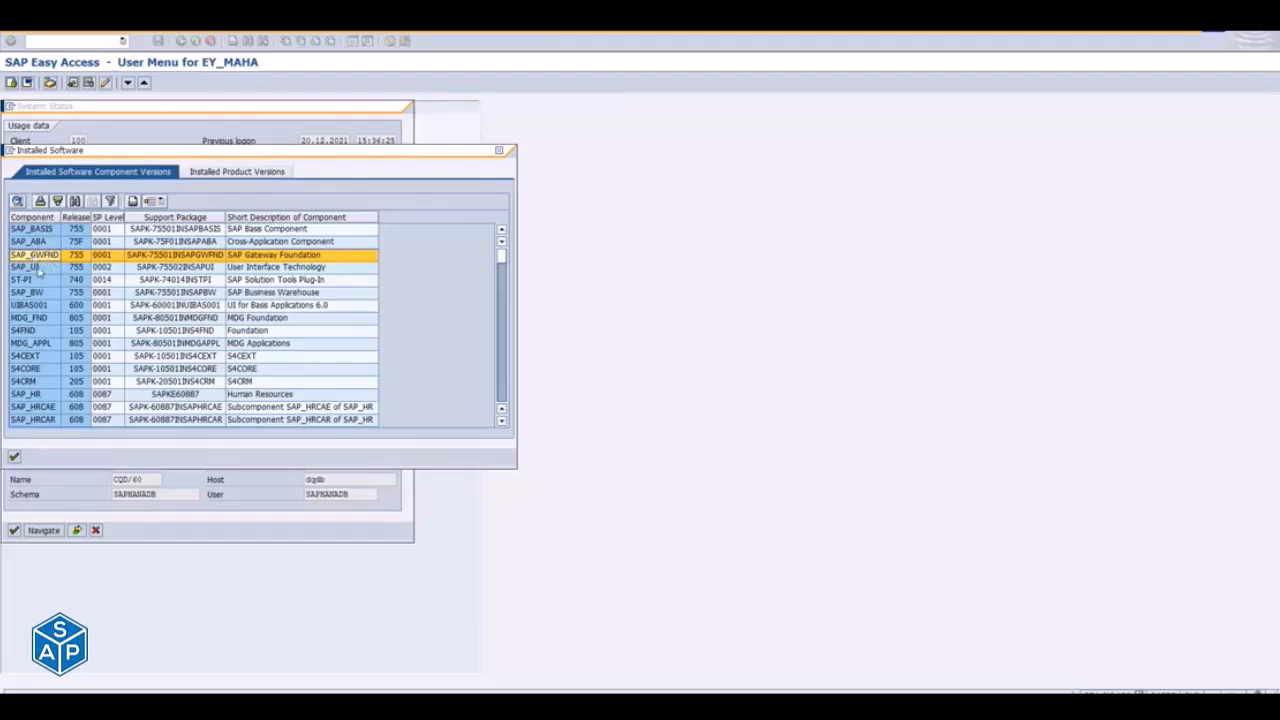
{"action": "left_click", "coordinate": [38, 267]}
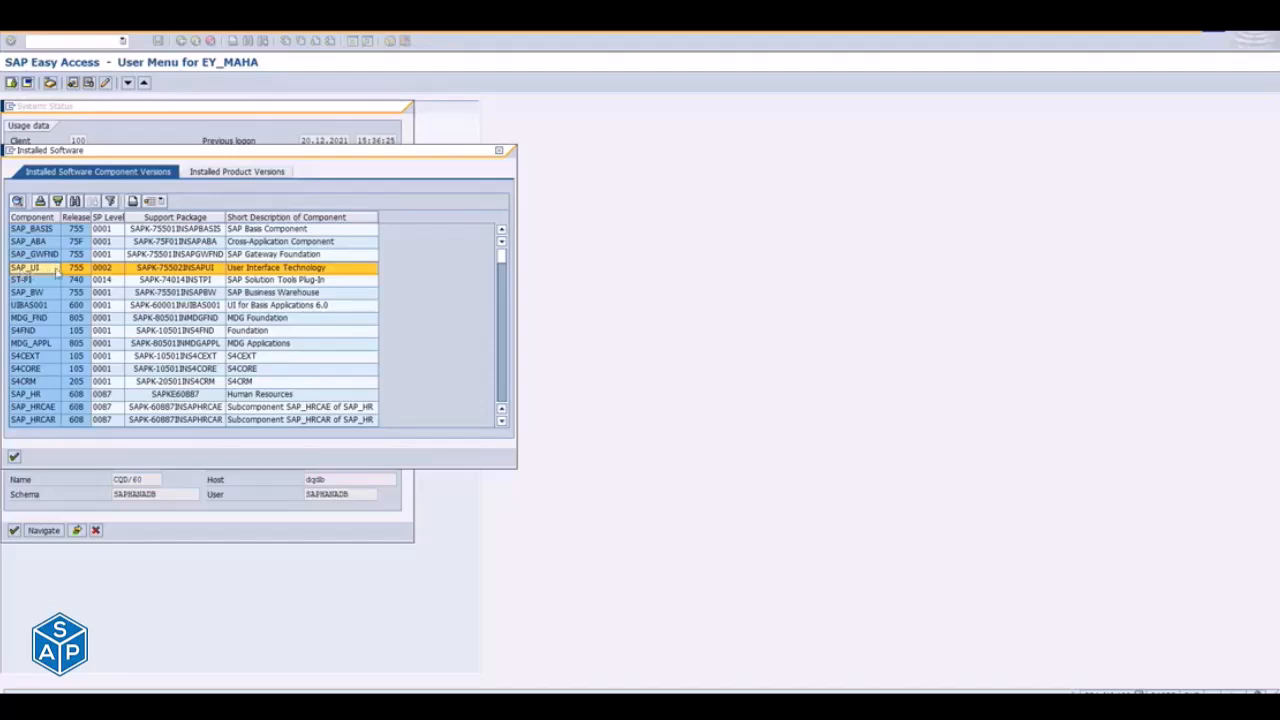
{"action": "left_click", "coordinate": [36, 370]}
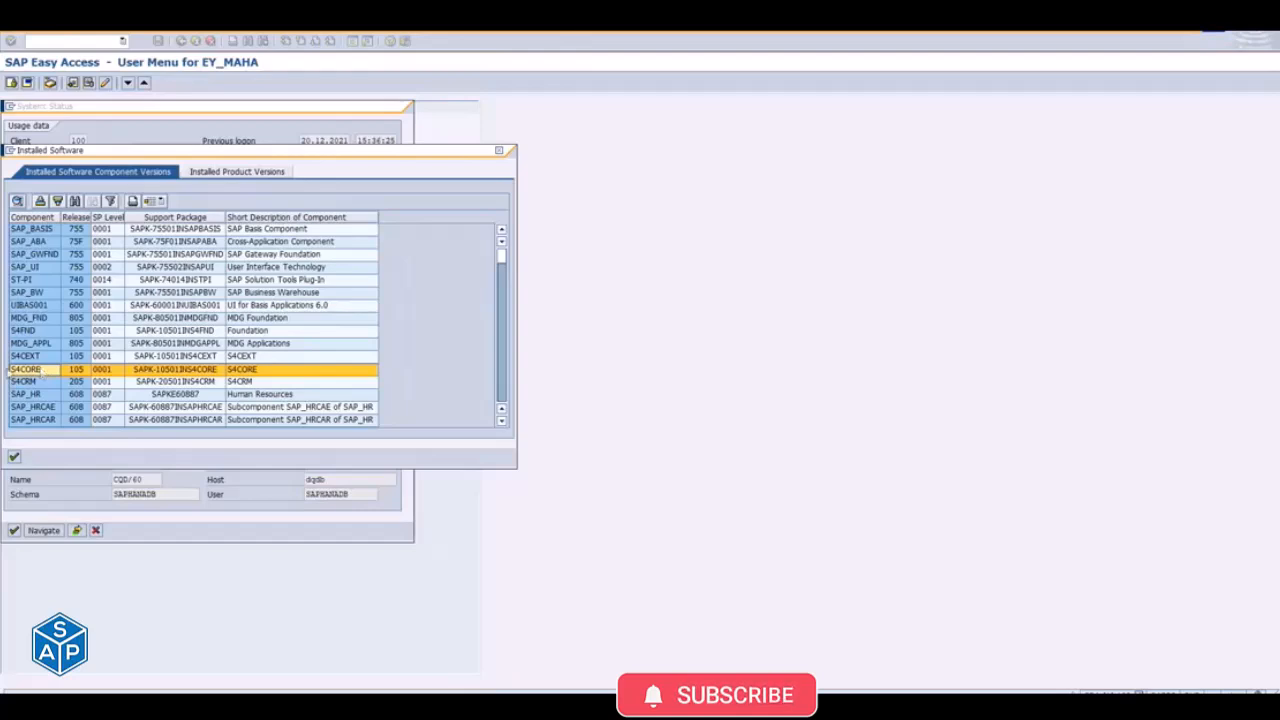
- Examine the rest of the installed component list down to its end, checking the GBX01HR, INSURANCE and IS-OIL entries
{"action": "left_click", "coordinate": [503, 395]}
{"action": "left_click", "coordinate": [503, 395]}
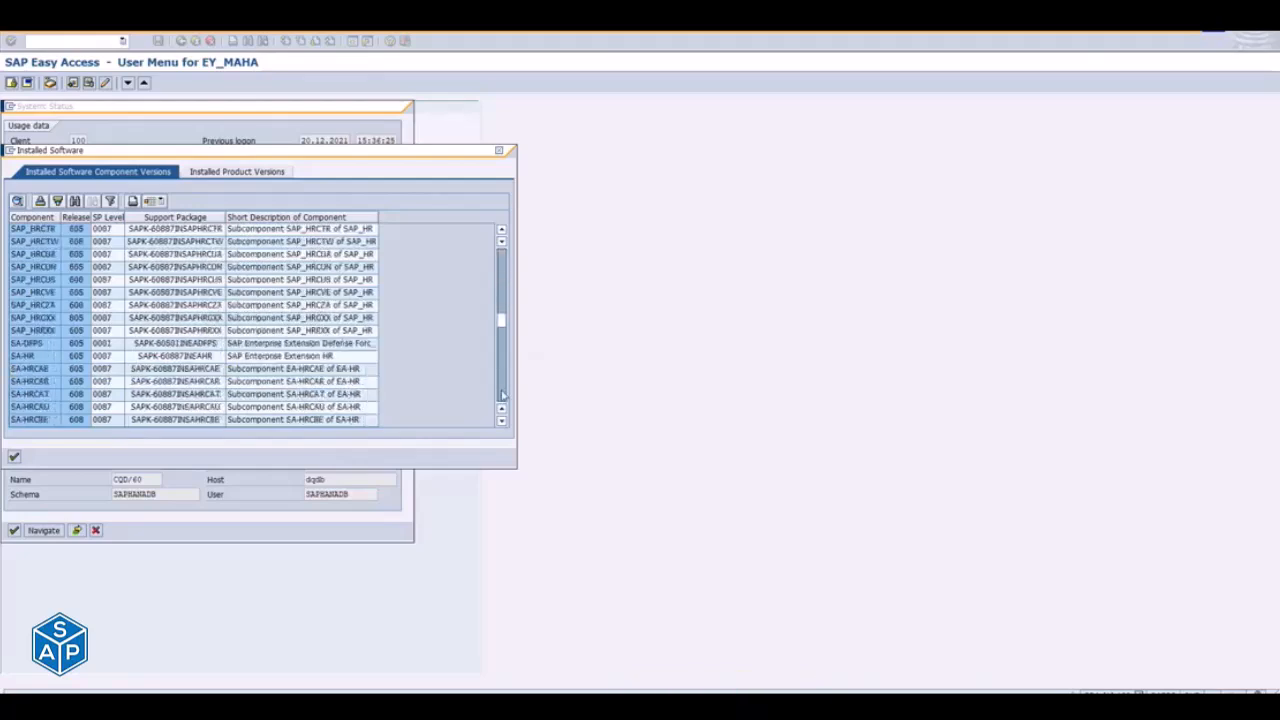
{"action": "left_click", "coordinate": [503, 395]}
{"action": "left_click", "coordinate": [503, 395]}
{"action": "left_click", "coordinate": [503, 395]}
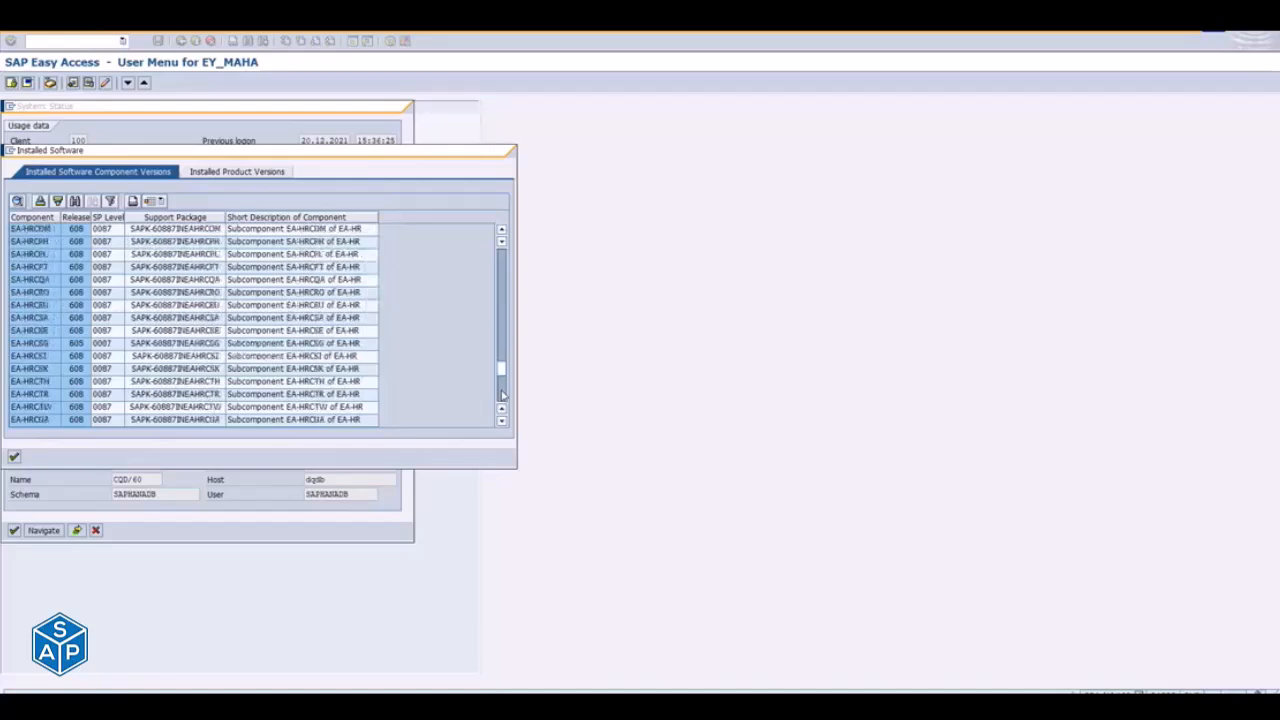
{"action": "left_click", "coordinate": [503, 395]}
{"action": "left_click", "coordinate": [503, 395]}
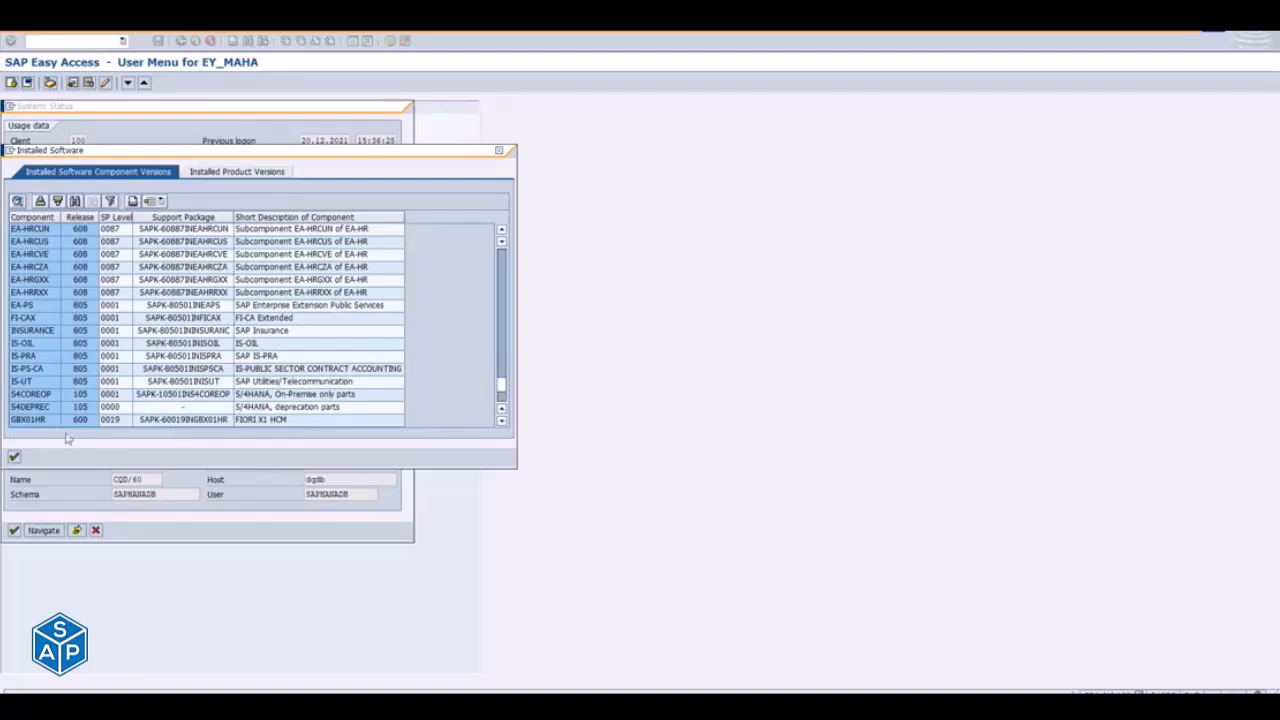
{"action": "left_click", "coordinate": [30, 420]}
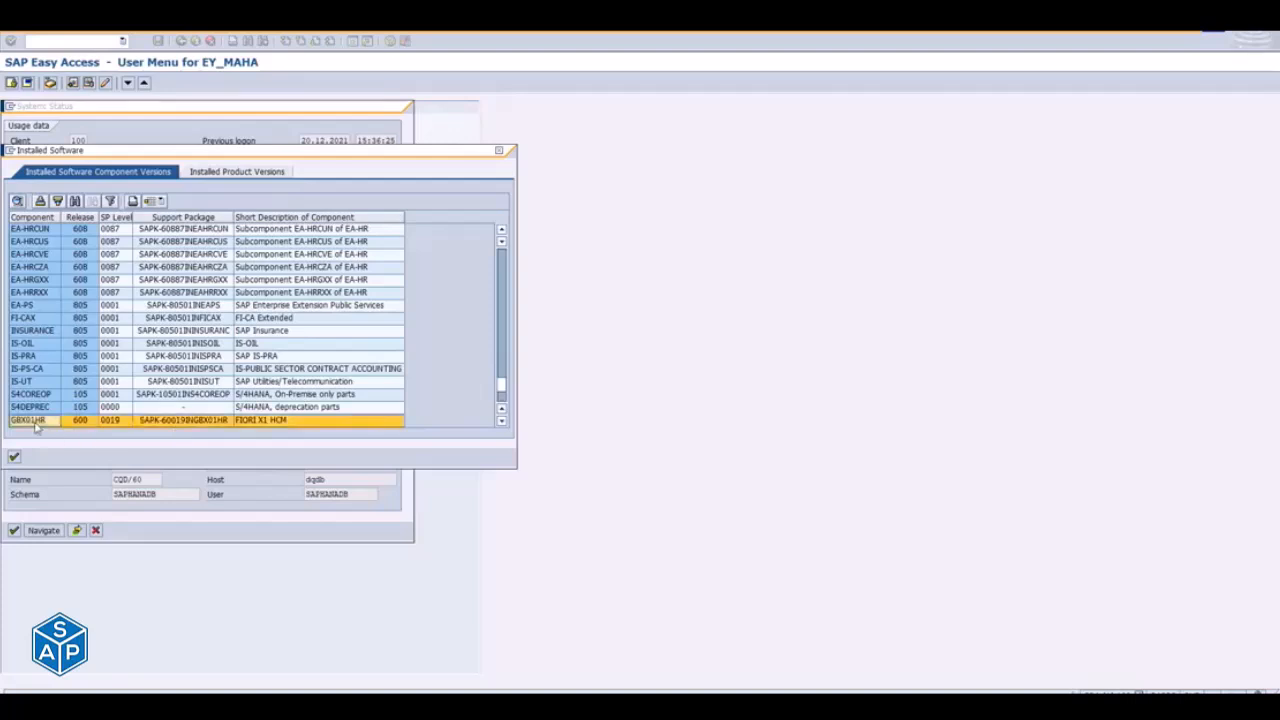
{"action": "left_click", "coordinate": [30, 335]}
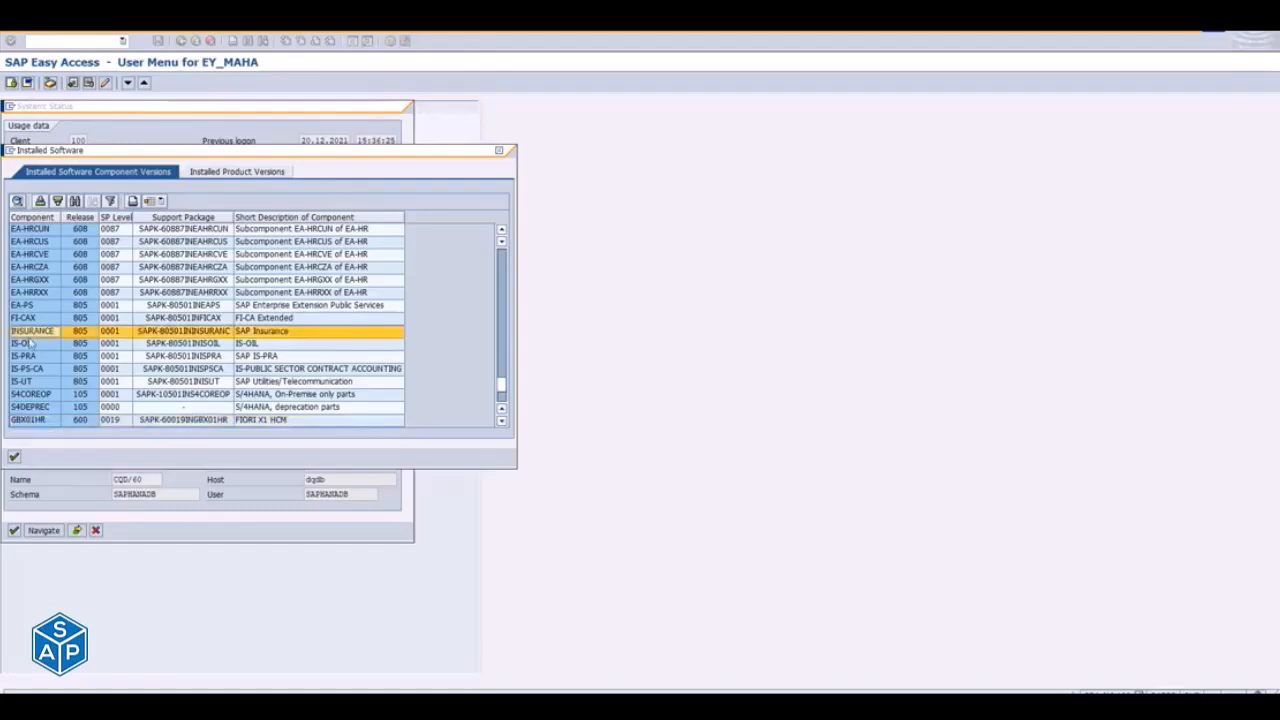
{"action": "left_click", "coordinate": [28, 344]}
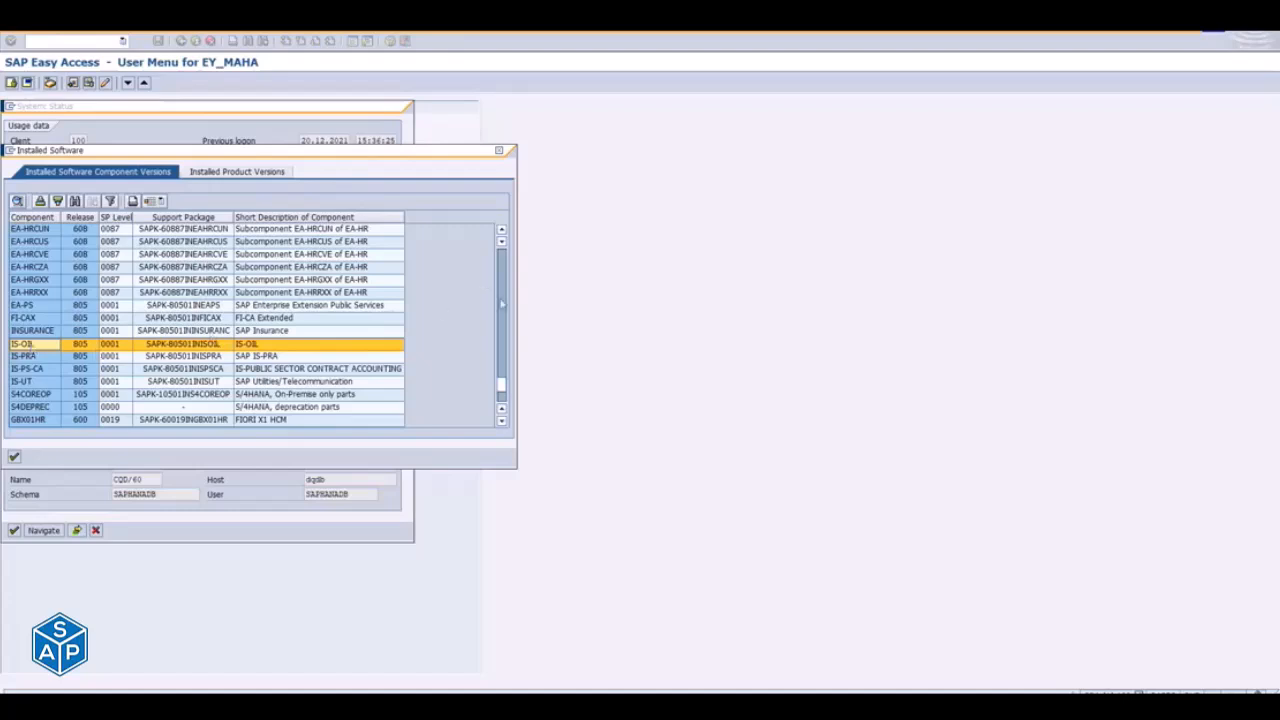
- Return to the start of the installed component list, and close the installed software and system status windows
{"action": "scroll", "coordinate": [503, 313], "scroll_direction": "up", "scroll_amount": 10}
{"action": "scroll", "coordinate": [503, 313], "scroll_direction": "up", "scroll_amount": 5}
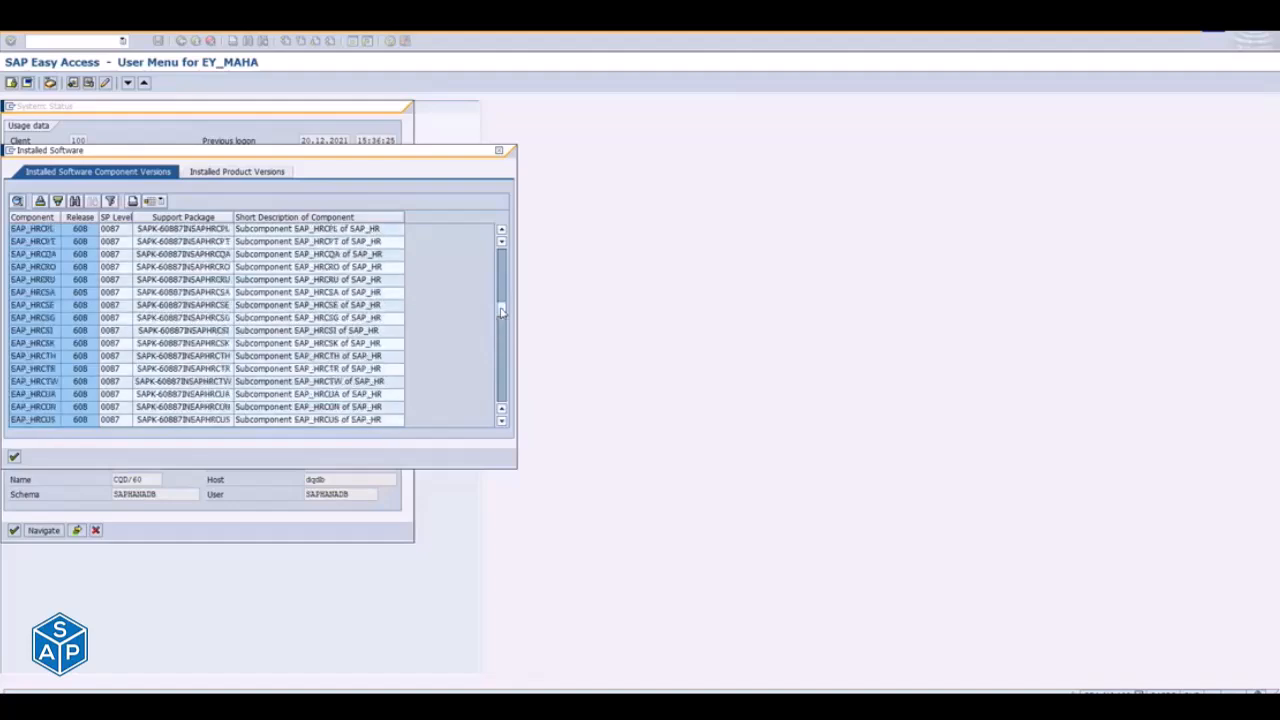
{"action": "scroll", "coordinate": [503, 278], "scroll_direction": "up", "scroll_amount": 5}
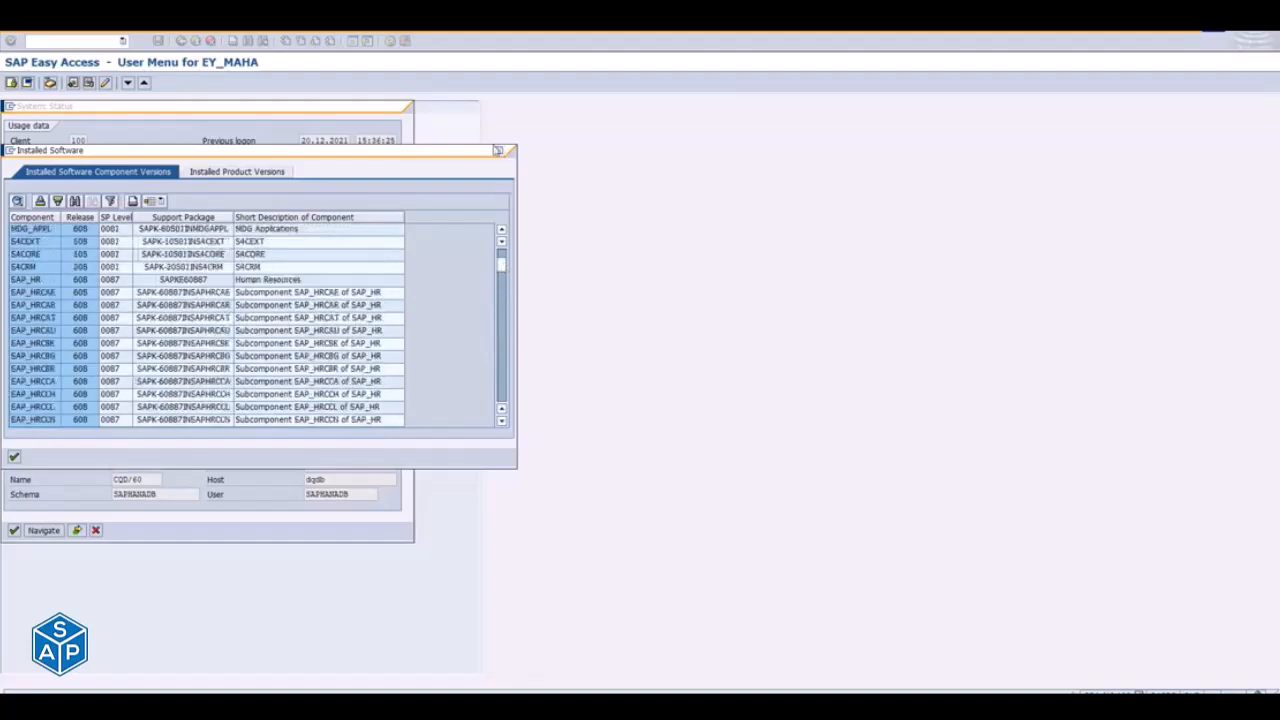
{"action": "left_click", "coordinate": [504, 151]}
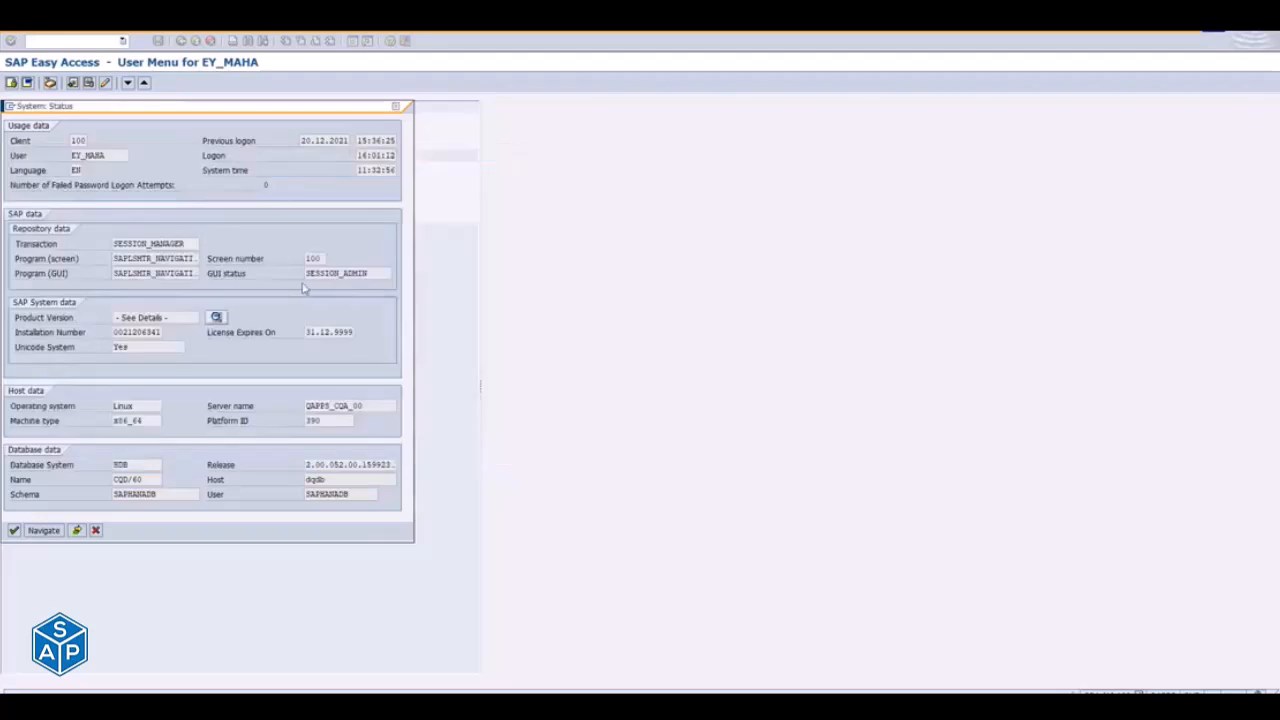
{"action": "left_click", "coordinate": [396, 106]}
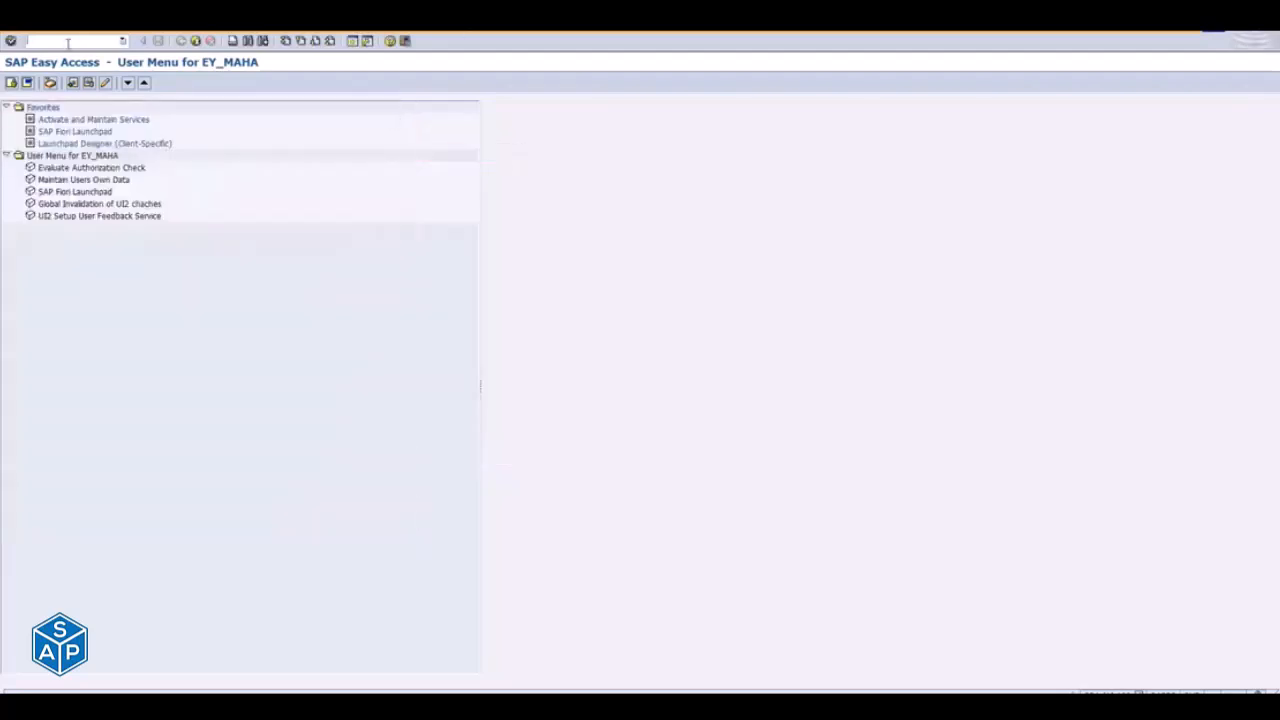
- Open Customizing: Execute Project and display the SAP Reference IMG
{"action": "type", "text": "smd"}
{"action": "key", "text": "Return"}
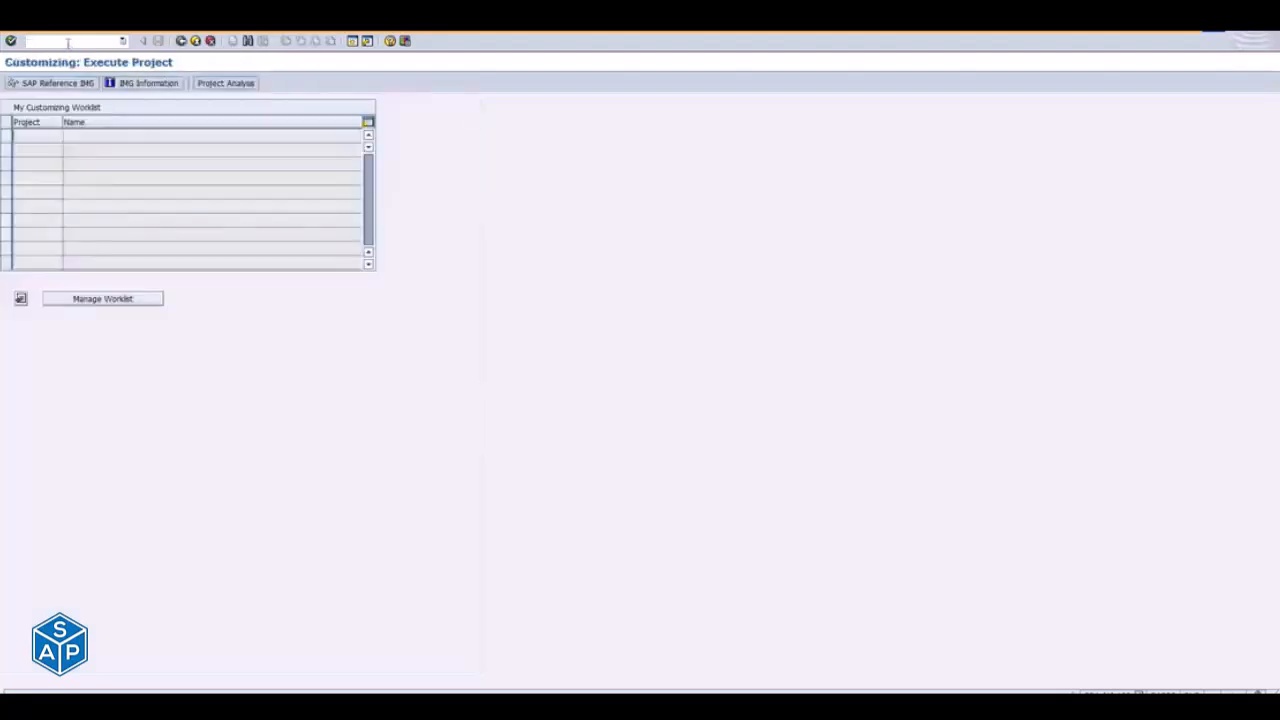
{"action": "left_click", "coordinate": [22, 84]}
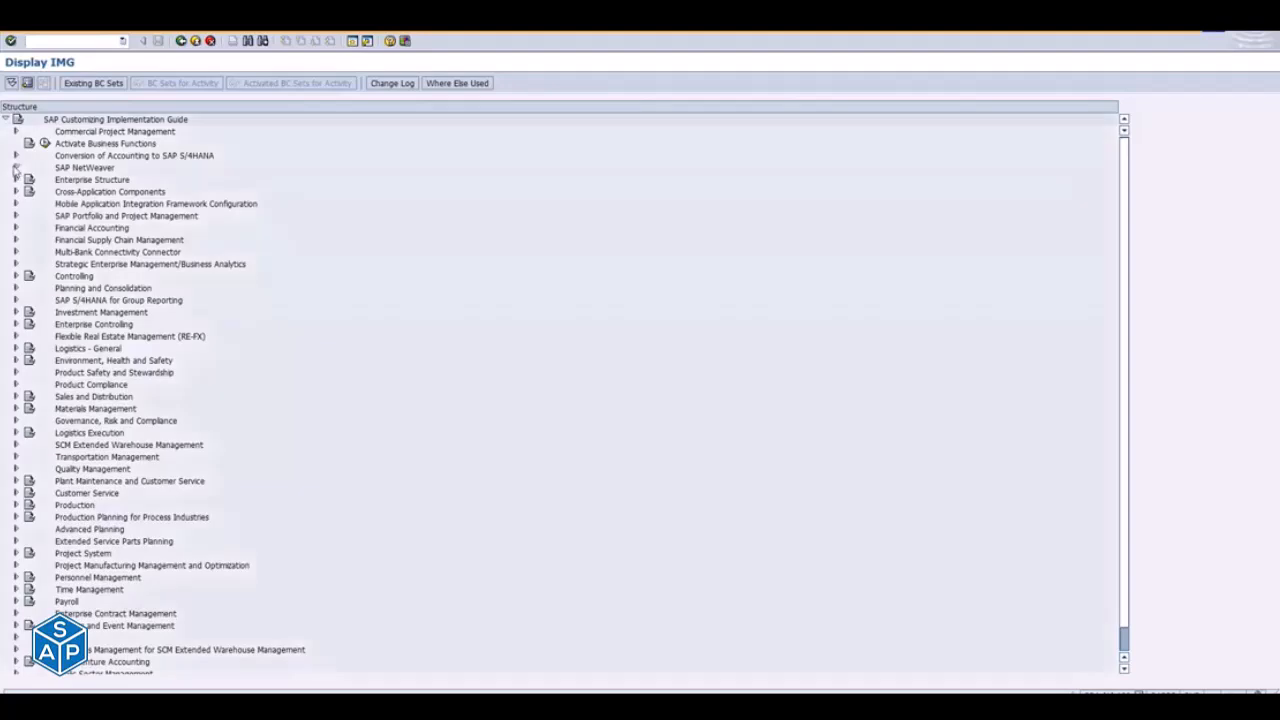
- Execute Manage SAP System Aliases under SAP NetWeaver > SAP Gateway > OData Channel > Configuration > Connection Settings > SAP Gateway to SAP System
{"action": "left_click", "coordinate": [15, 168]}
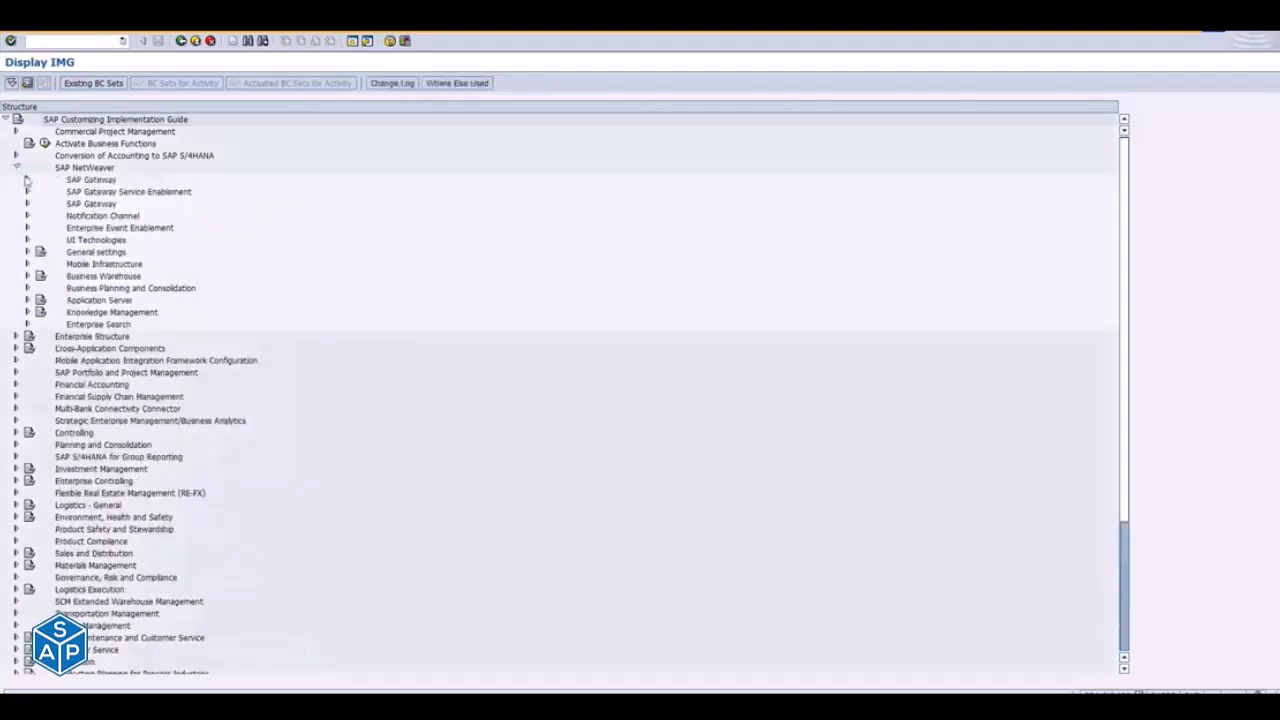
{"action": "left_click", "coordinate": [27, 180]}
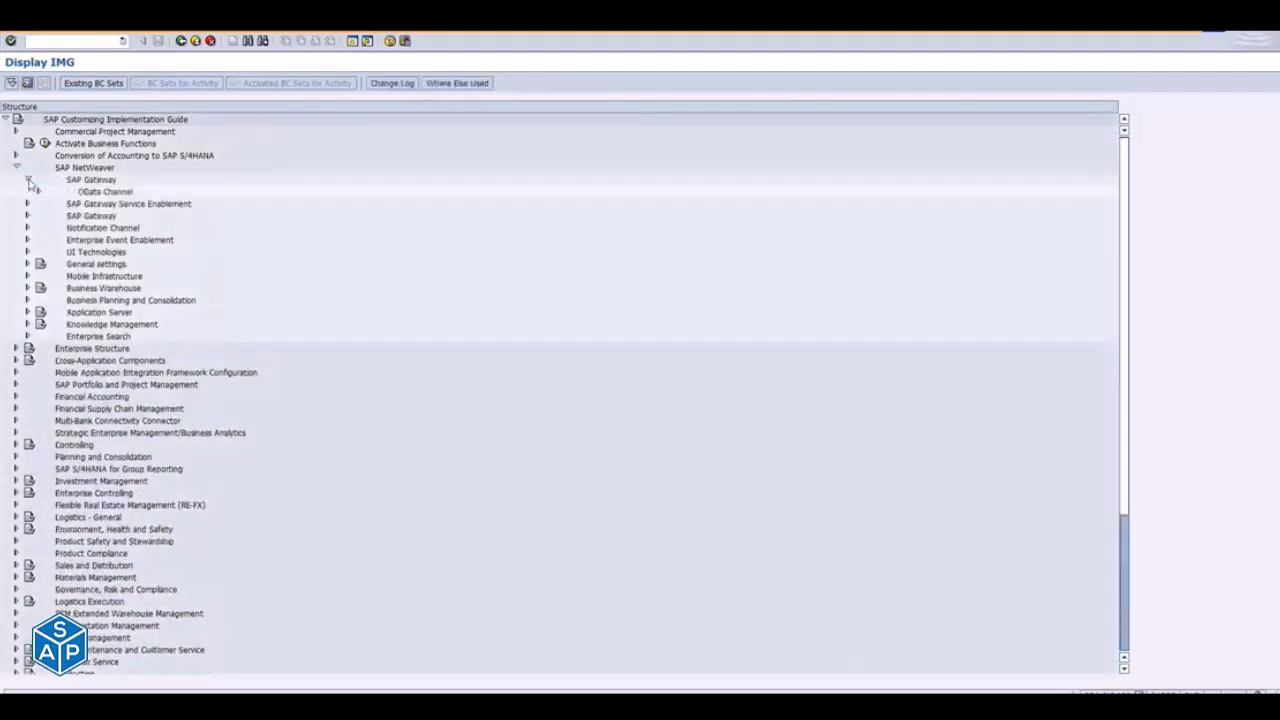
{"action": "left_click", "coordinate": [39, 192]}
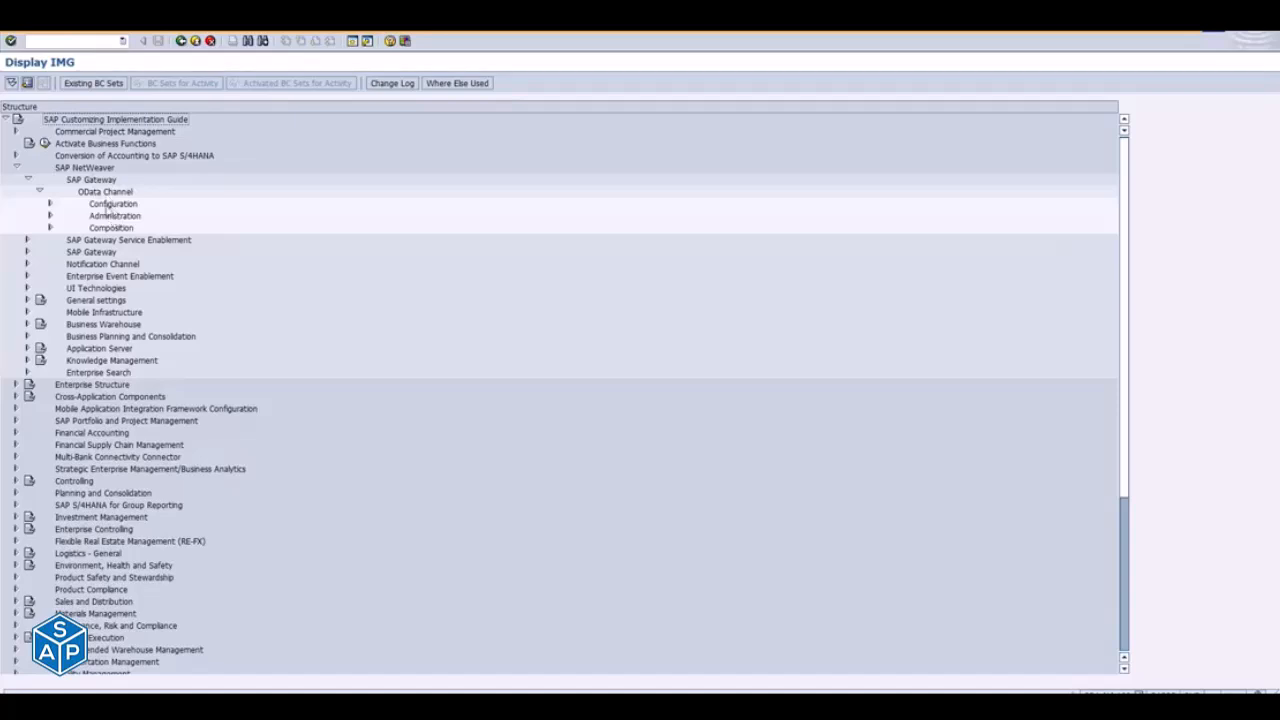
{"action": "left_click", "coordinate": [50, 205]}
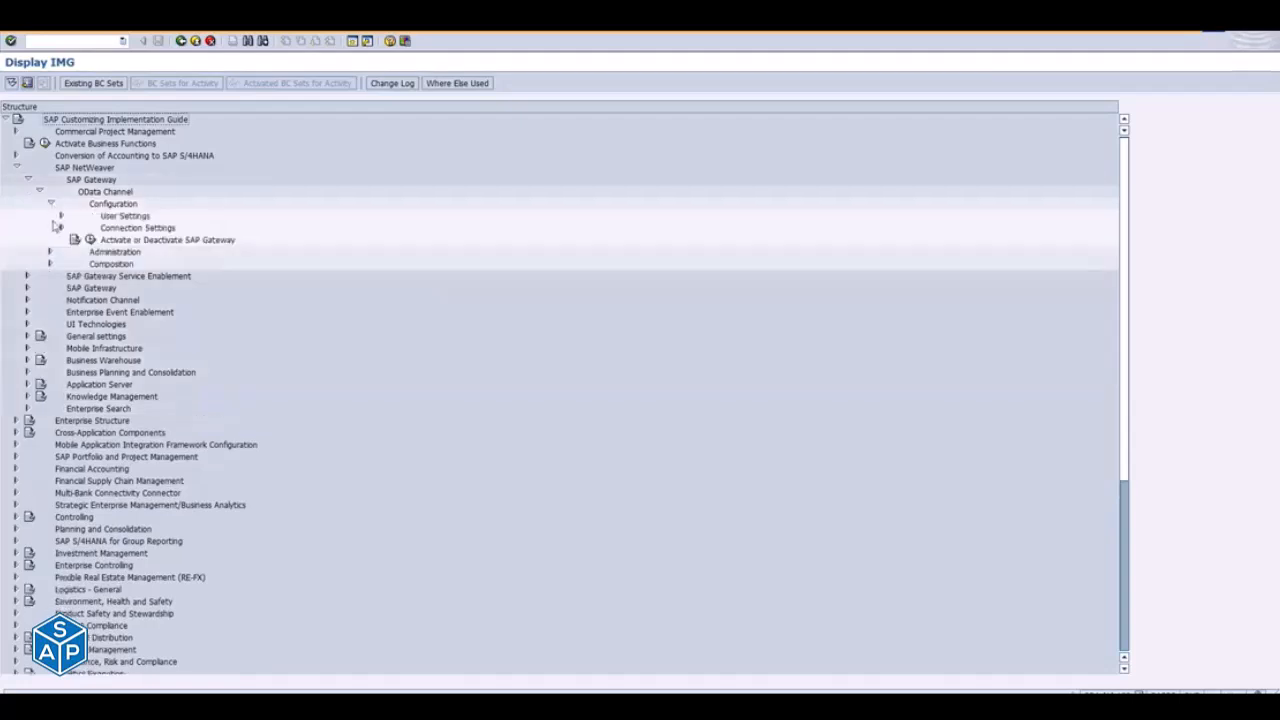
{"action": "left_click", "coordinate": [61, 228]}
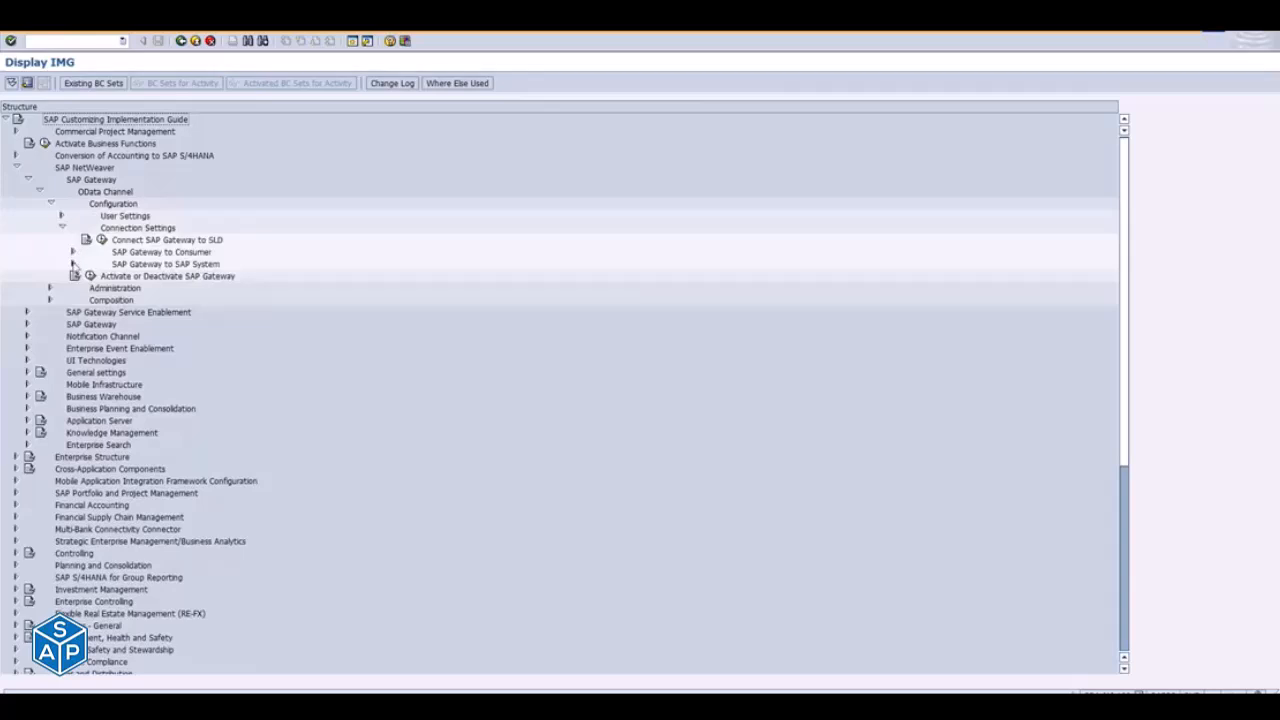
{"action": "left_click", "coordinate": [72, 264]}
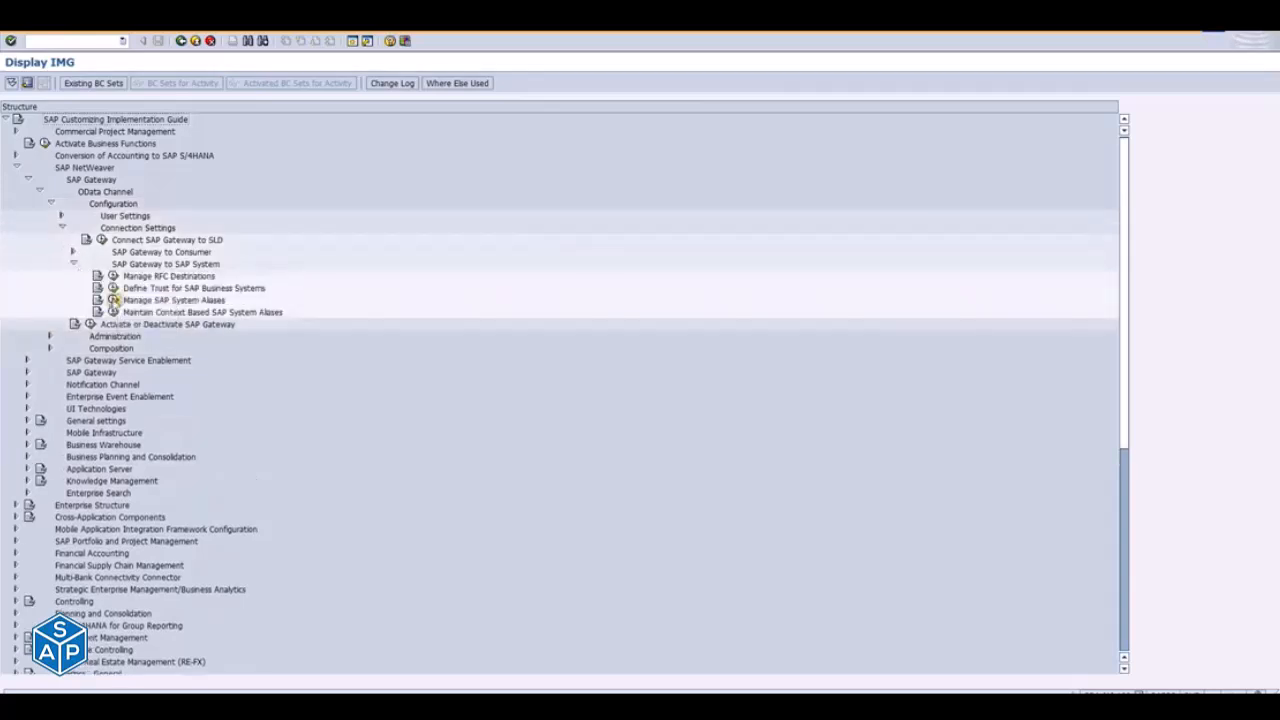
{"action": "left_click", "coordinate": [113, 299]}
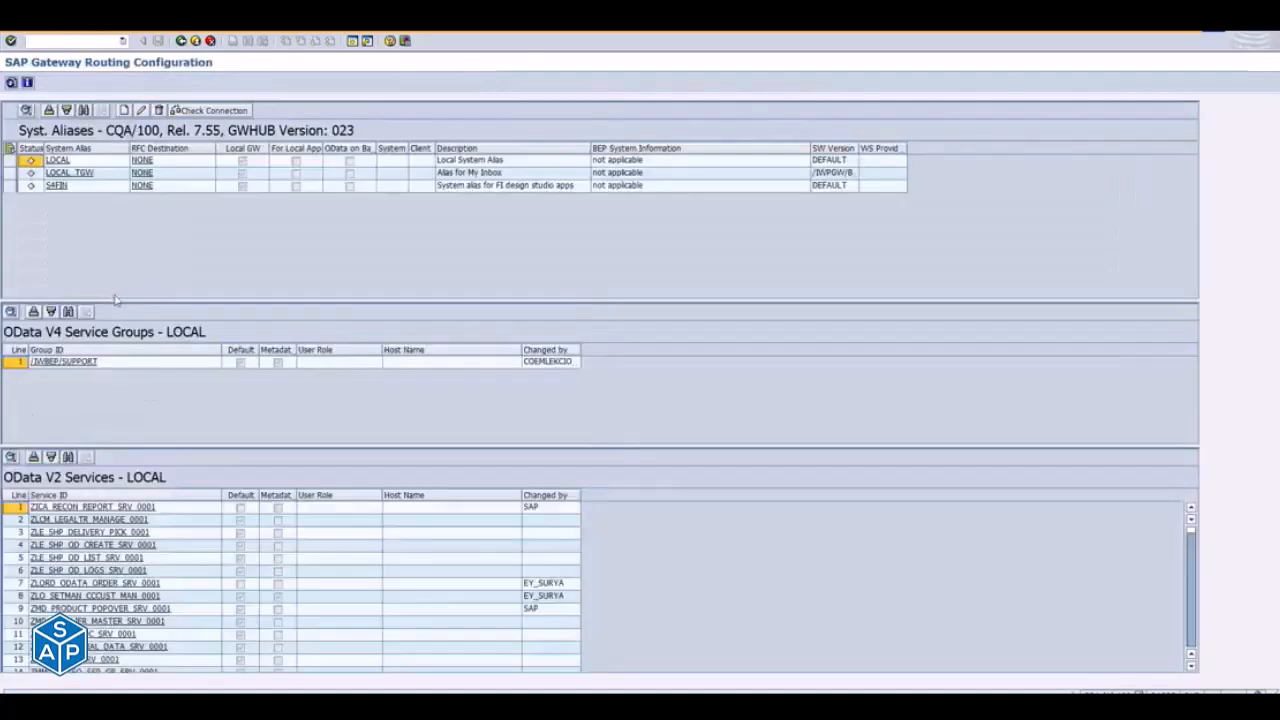
- Check the LOCAL and LOCAL_TGW system aliases, widening the SW Version column to read the LOCAL_TGW software version in full
{"action": "left_click", "coordinate": [58, 161]}
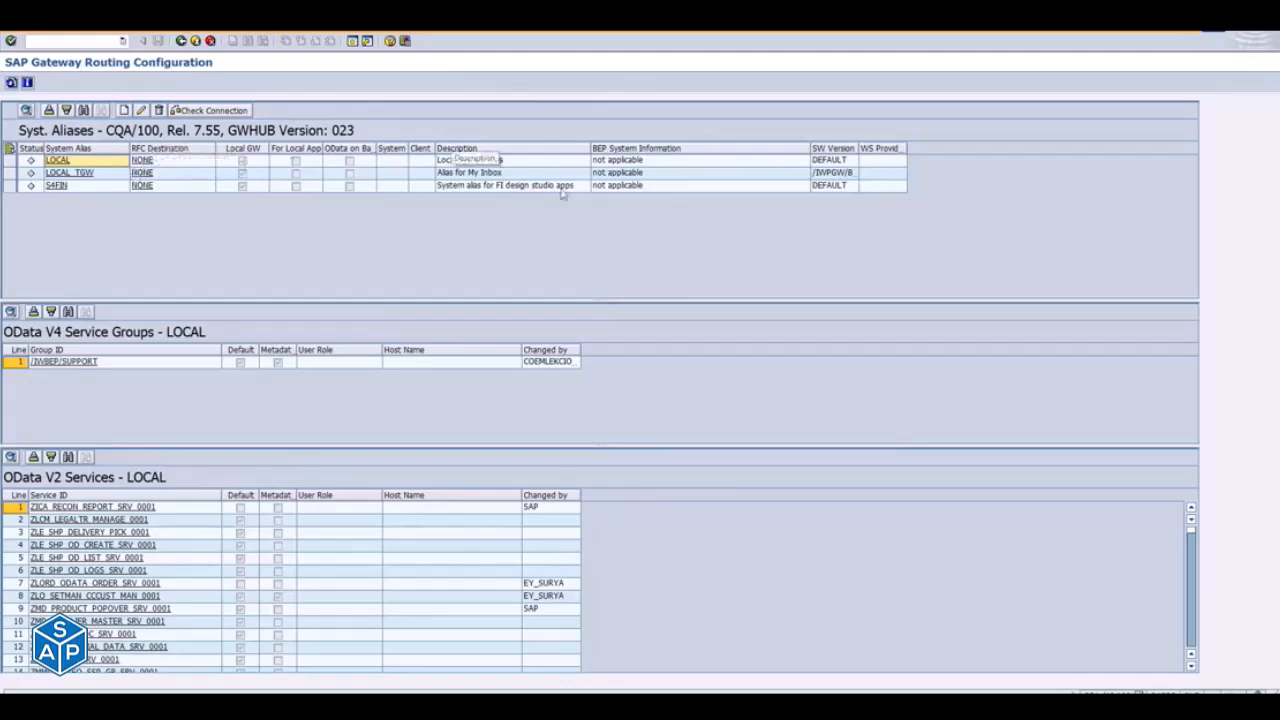
{"action": "left_click", "coordinate": [42, 162]}
{"action": "left_click", "coordinate": [69, 174]}
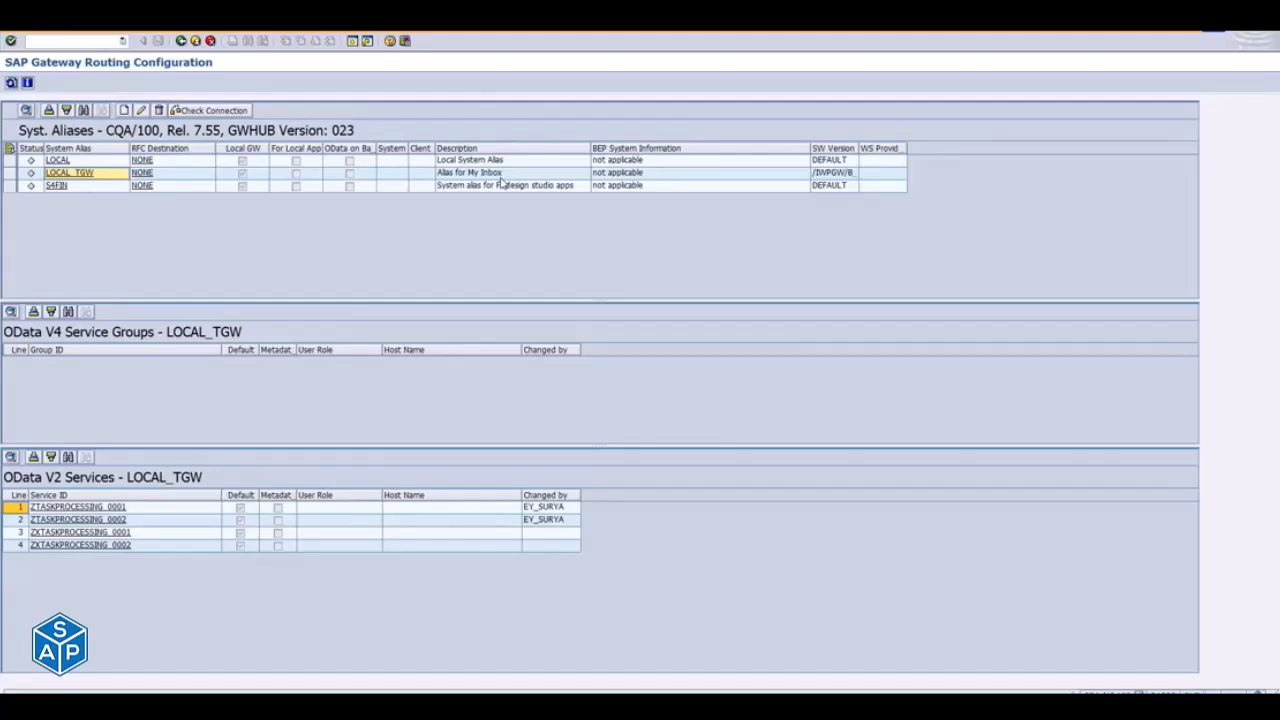
{"action": "left_click_drag", "start_coordinate": [861, 150], "coordinate": [917, 150]}
{"action": "left_click", "coordinate": [860, 176]}
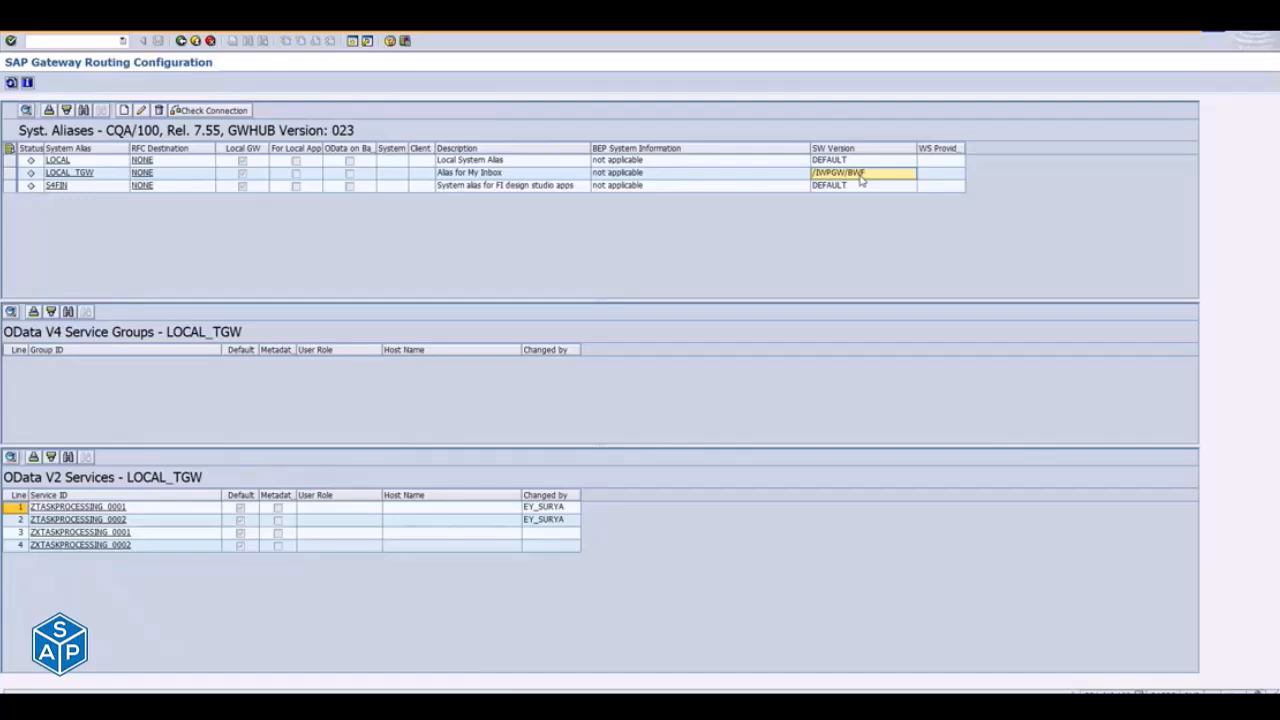
- Open the LOCAL_TGW service ZTASKPROCESSING_0001 in Activate and Maintain Services, and return to the gateway routing configuration
{"action": "left_click", "coordinate": [87, 175]}
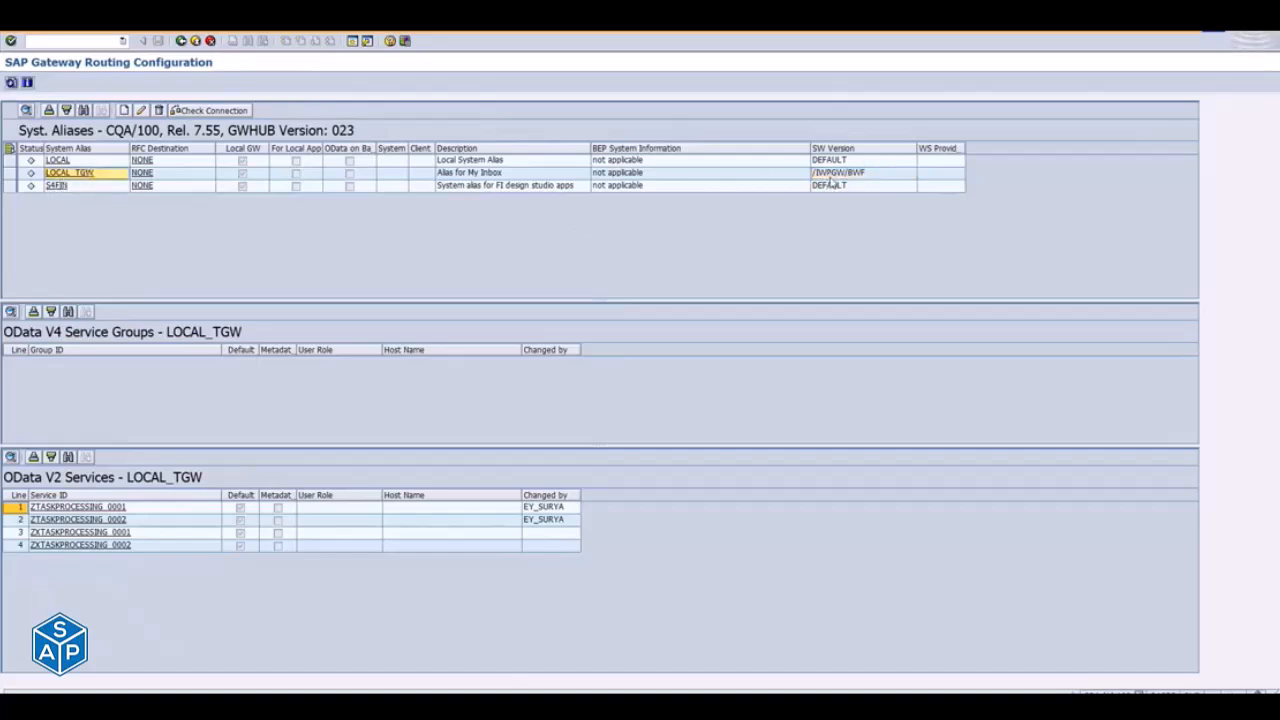
{"action": "left_click", "coordinate": [822, 175]}
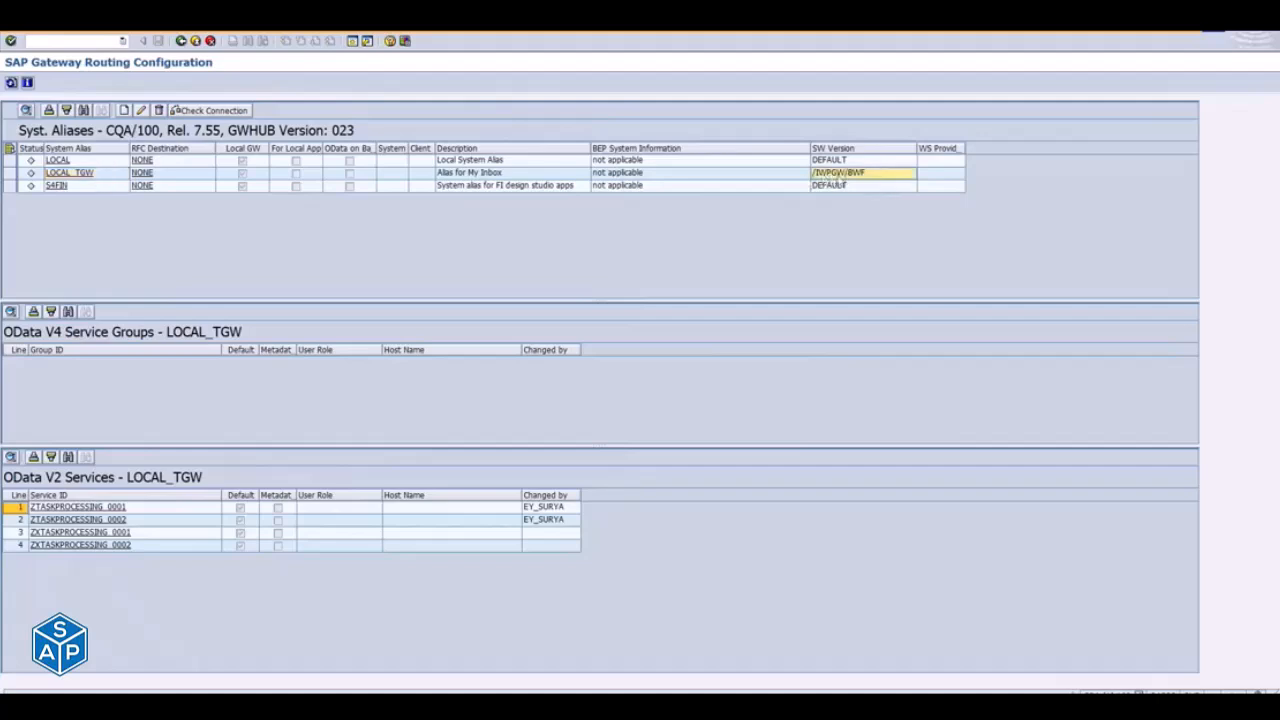
{"action": "left_click", "coordinate": [70, 175]}
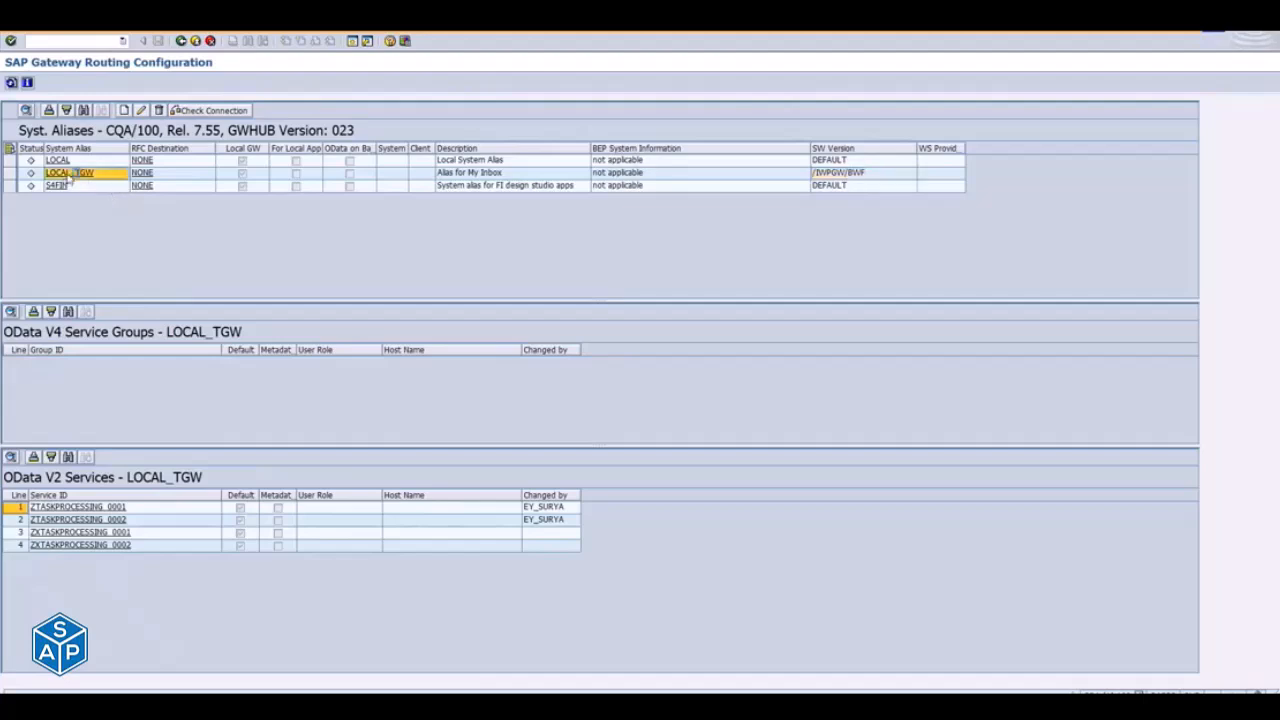
{"action": "left_click", "coordinate": [46, 509]}
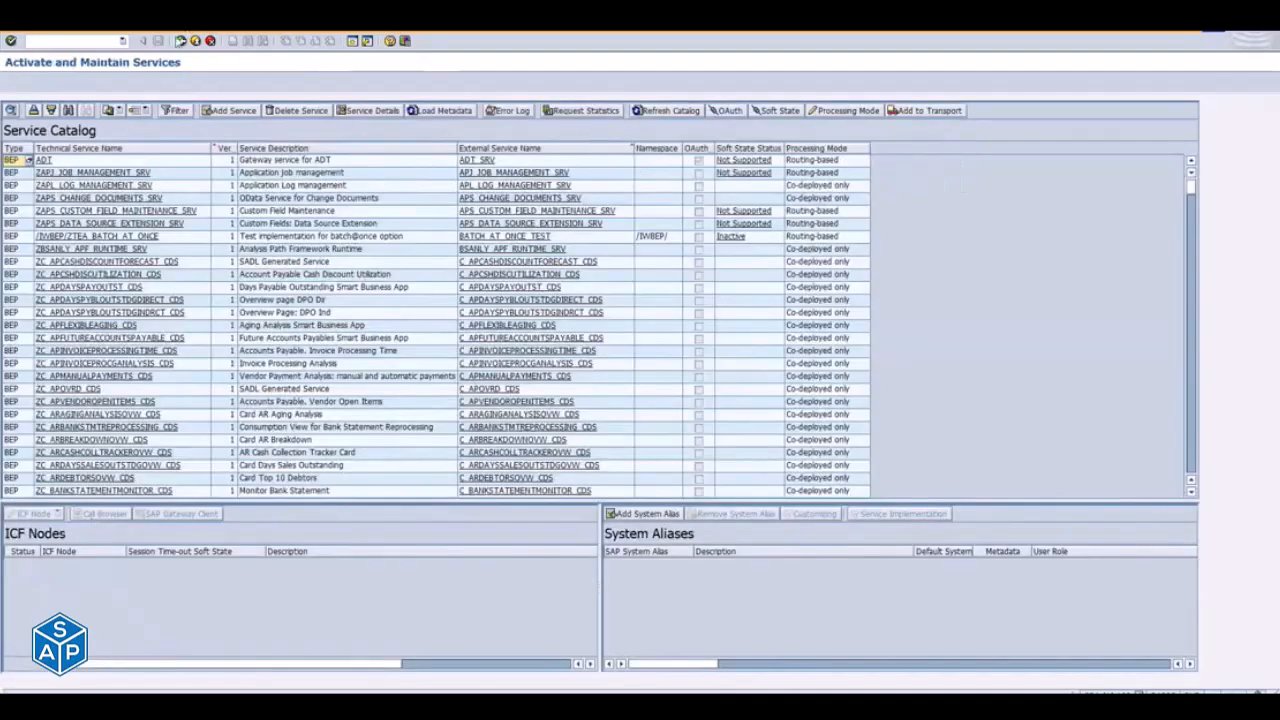
{"action": "left_click", "coordinate": [180, 40]}
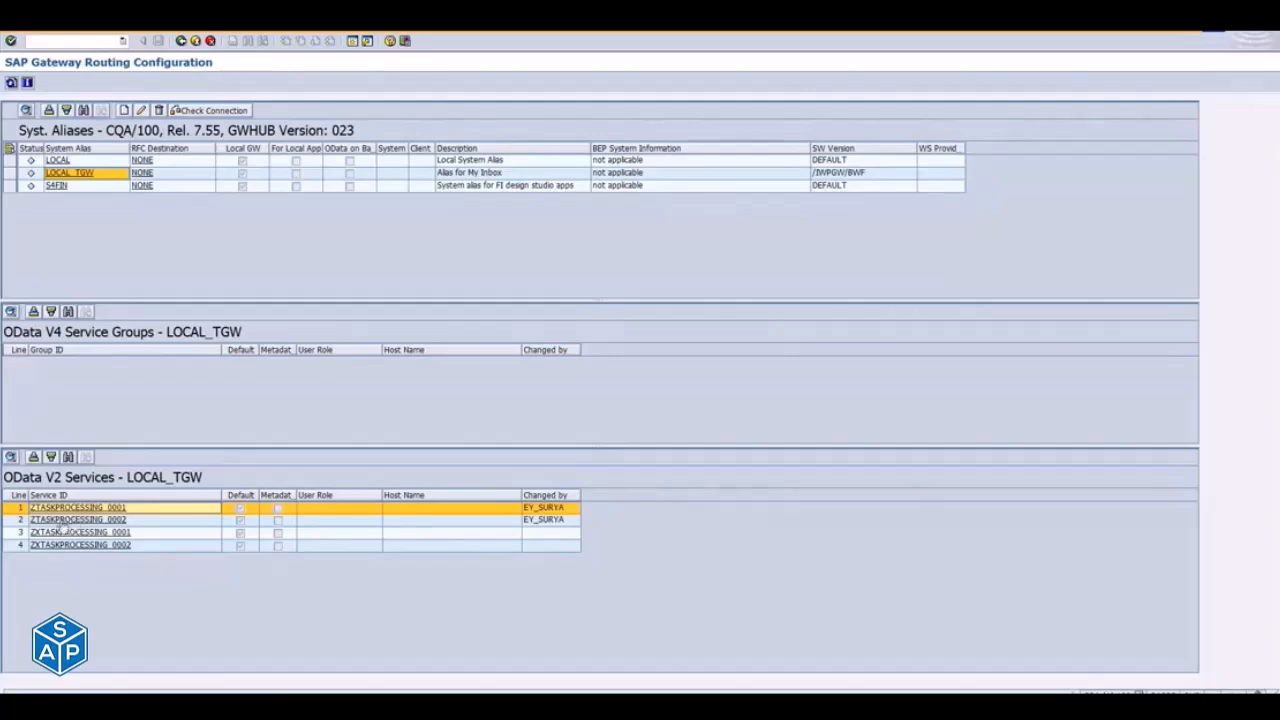
- Select the ZTASKPROCESSING_0002 service row, and display the services of the S4FIN alias before exiting to the IMG
{"action": "left_click", "coordinate": [9, 522]}
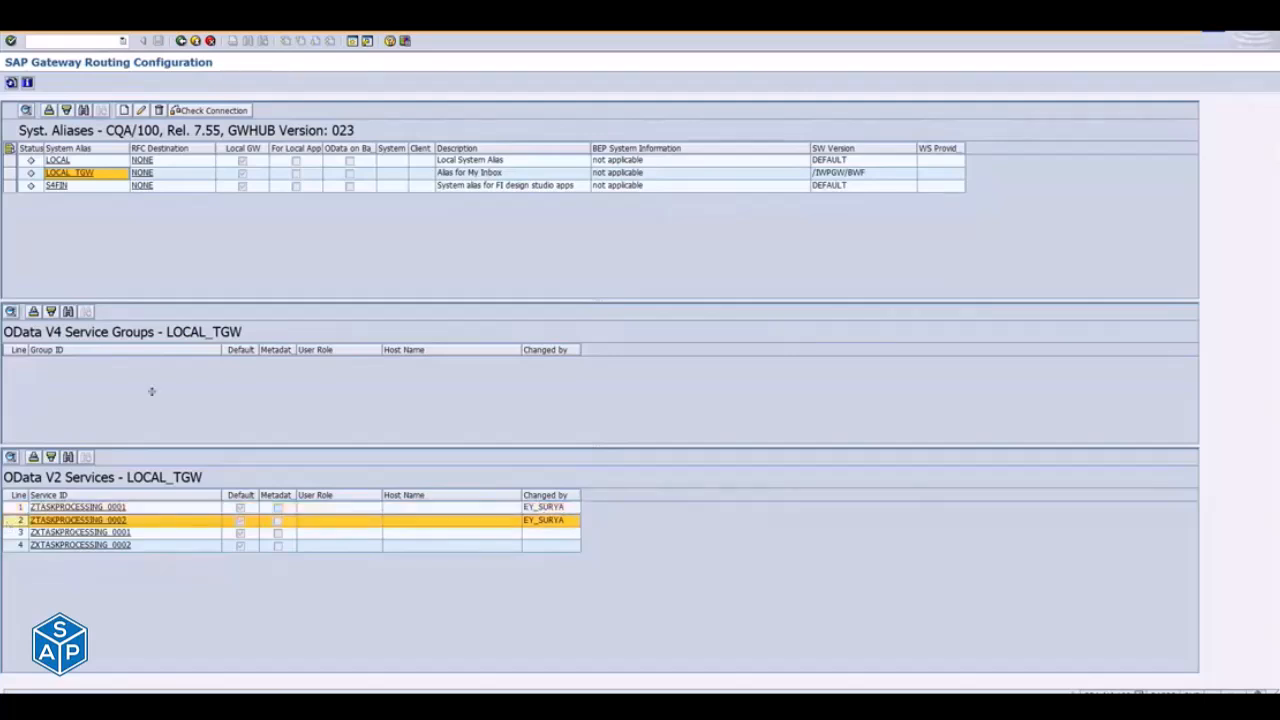
{"action": "left_click", "coordinate": [56, 188]}
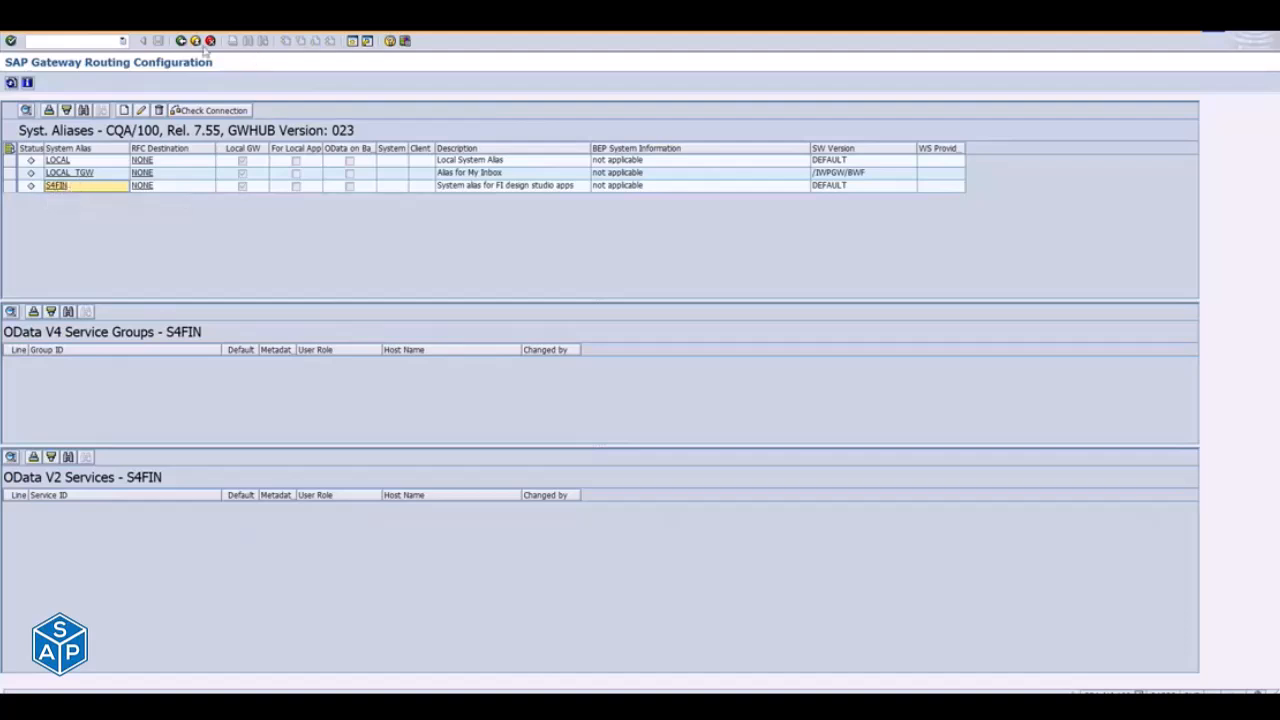
{"action": "left_click", "coordinate": [197, 42]}
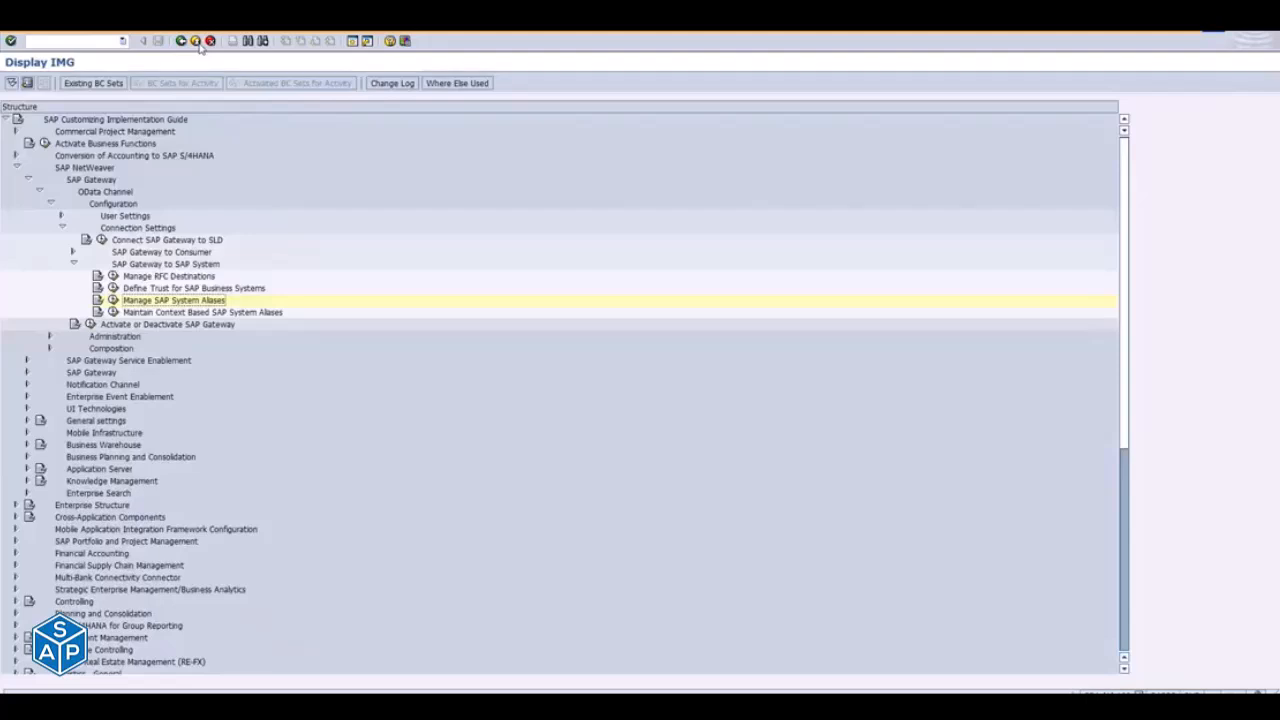
- Switch to the Notepad outline and highlight the MASS ACTIVATION (RAPID) item
{"action": "key", "text": "alt+Tab"}
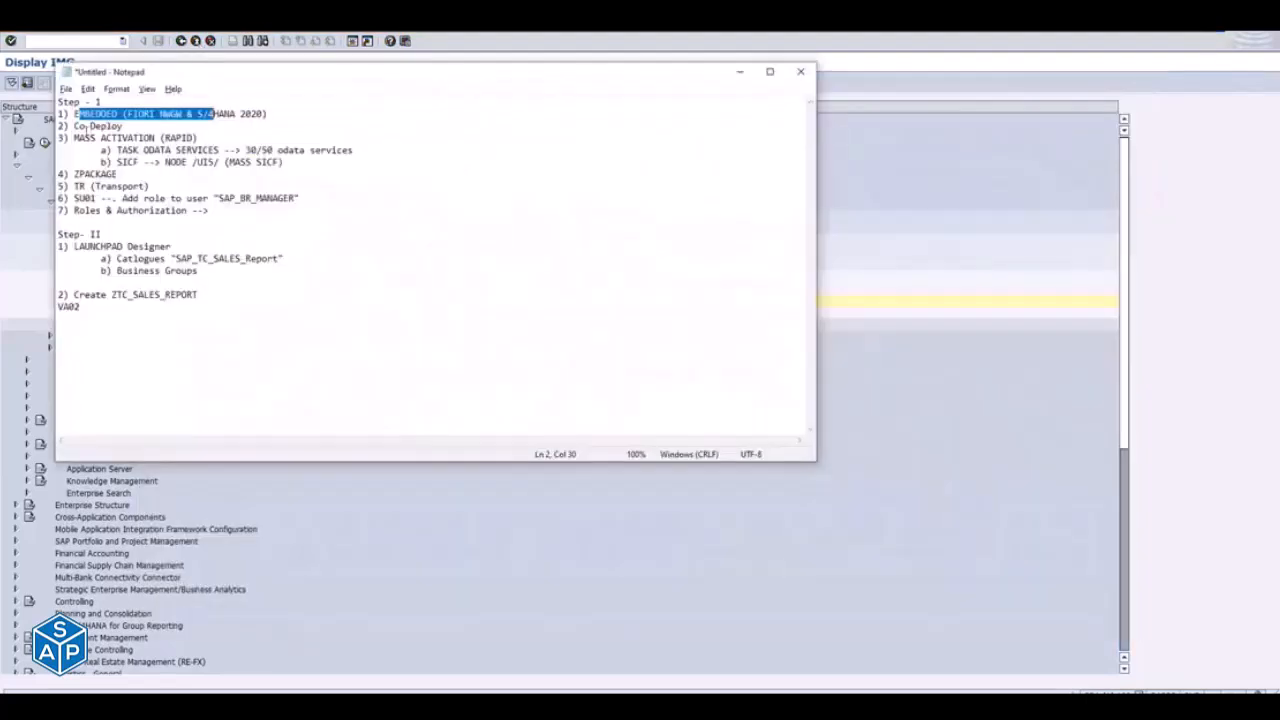
{"action": "left_click_drag", "start_coordinate": [73, 138], "coordinate": [206, 134]}
{"action": "left_click", "coordinate": [74, 126]}
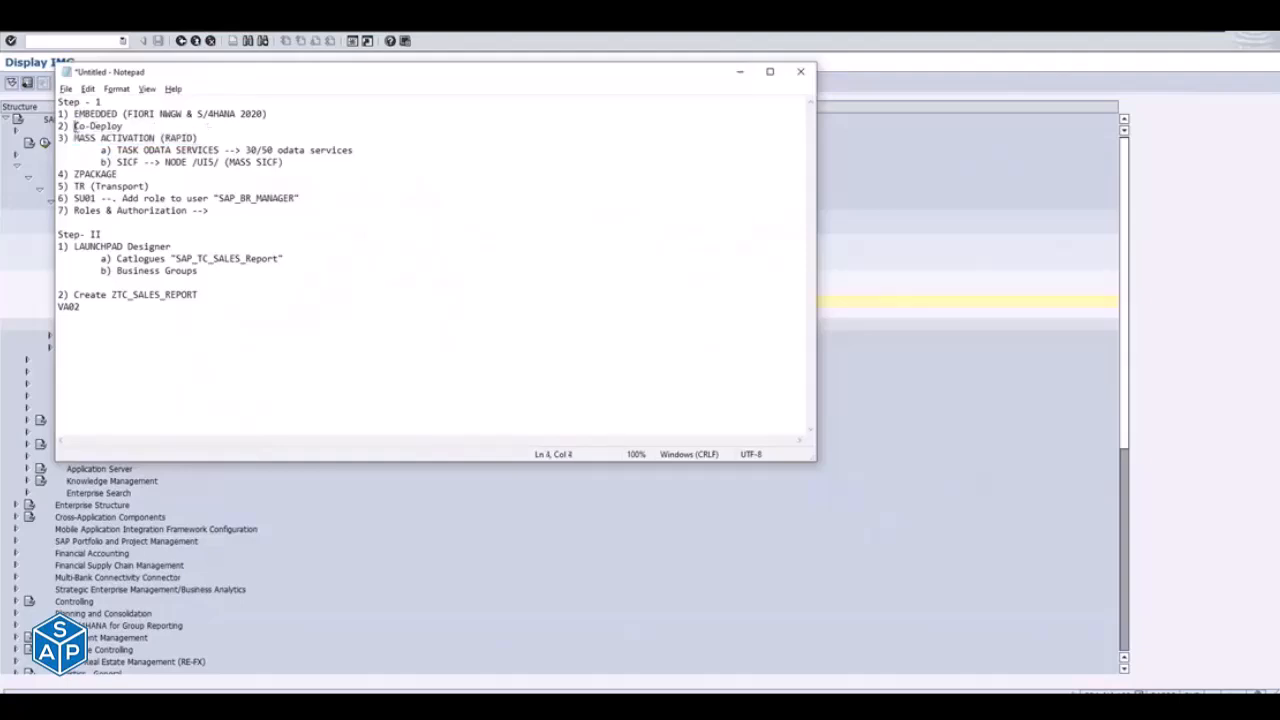
{"action": "left_click", "coordinate": [124, 126], "text": "shift"}
{"action": "left_click", "coordinate": [73, 138]}
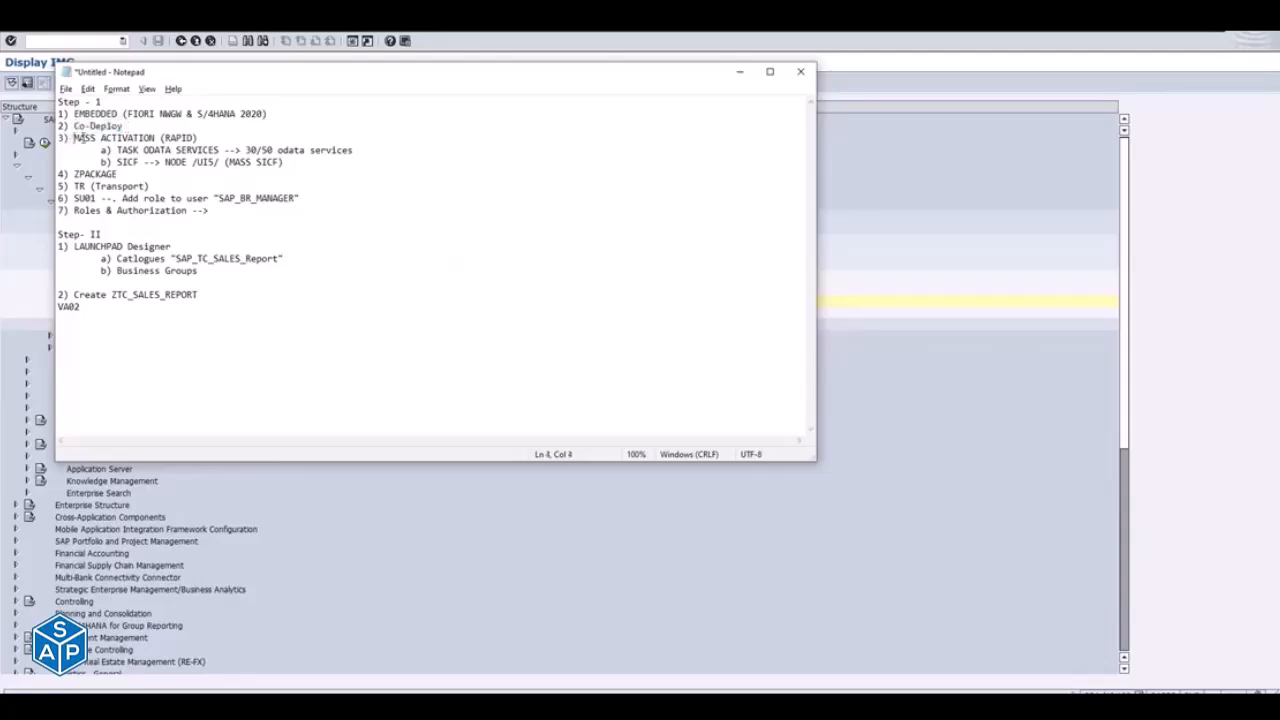
{"action": "left_click", "coordinate": [200, 136], "text": "shift"}
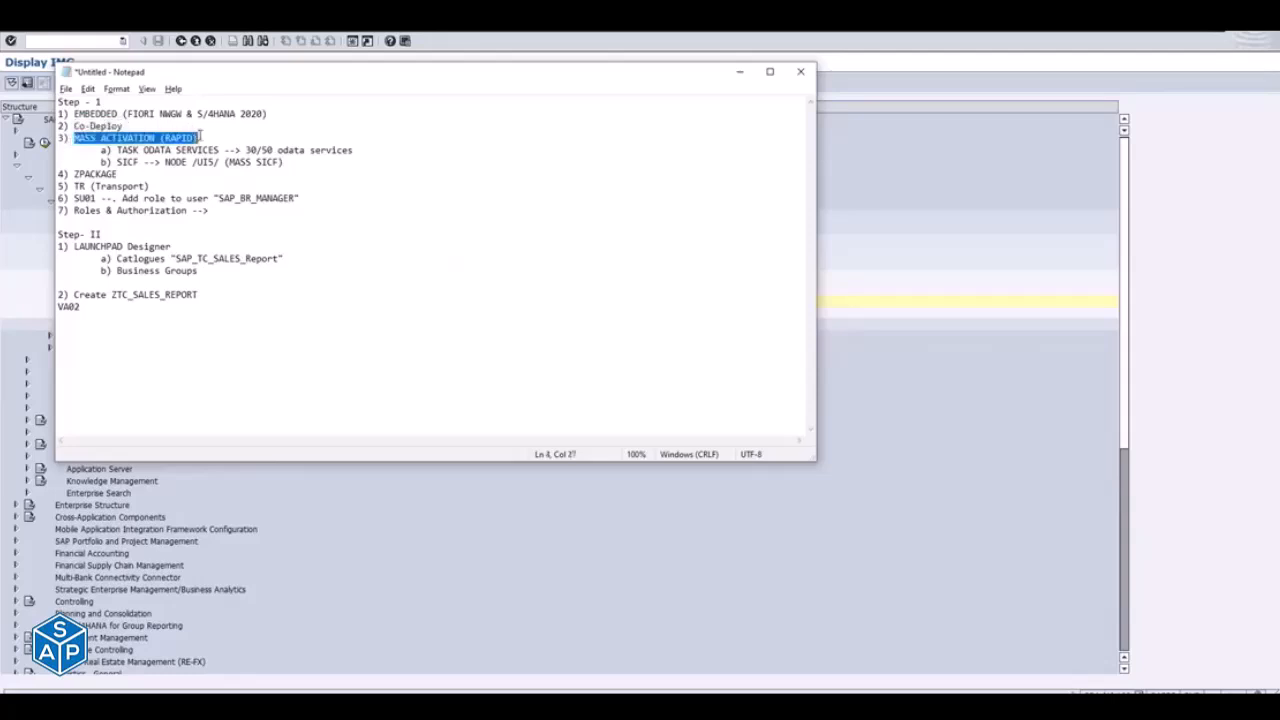
- Return to SAP and start the Task Manager for Technical Configuration in a new GUI window
{"action": "key", "text": "alt+Tab"}
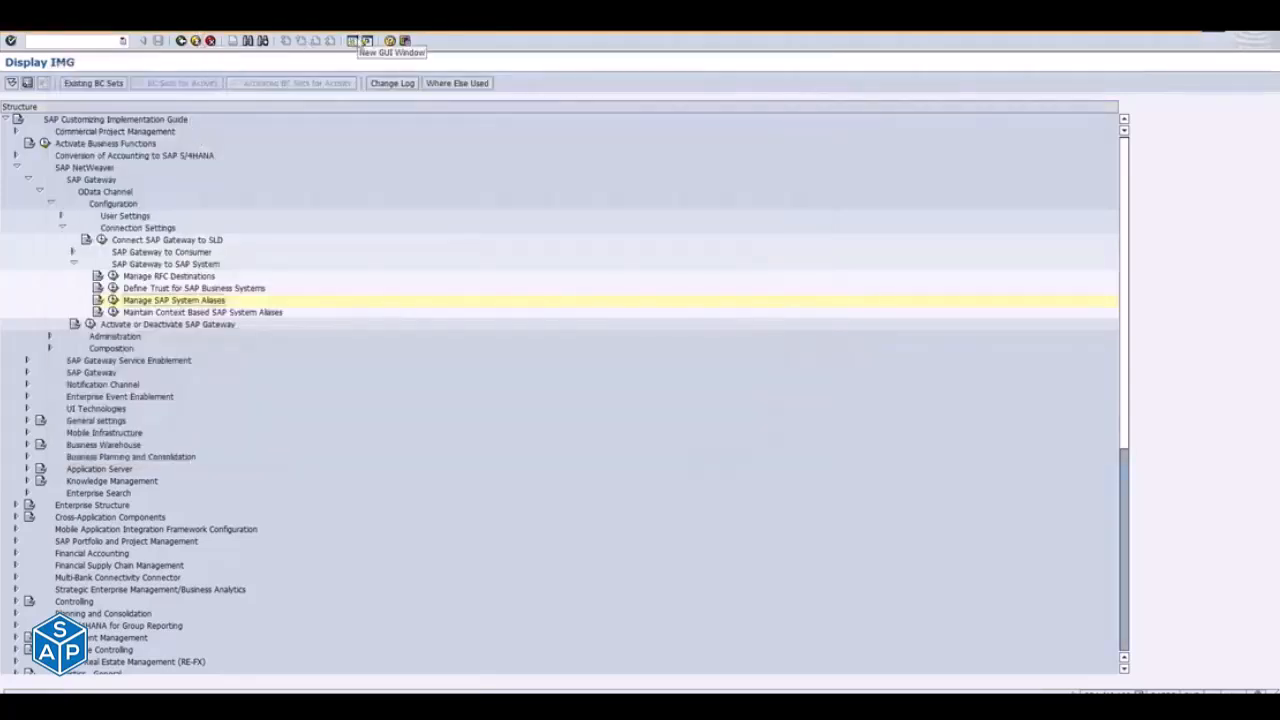
{"action": "left_click", "coordinate": [357, 41]}
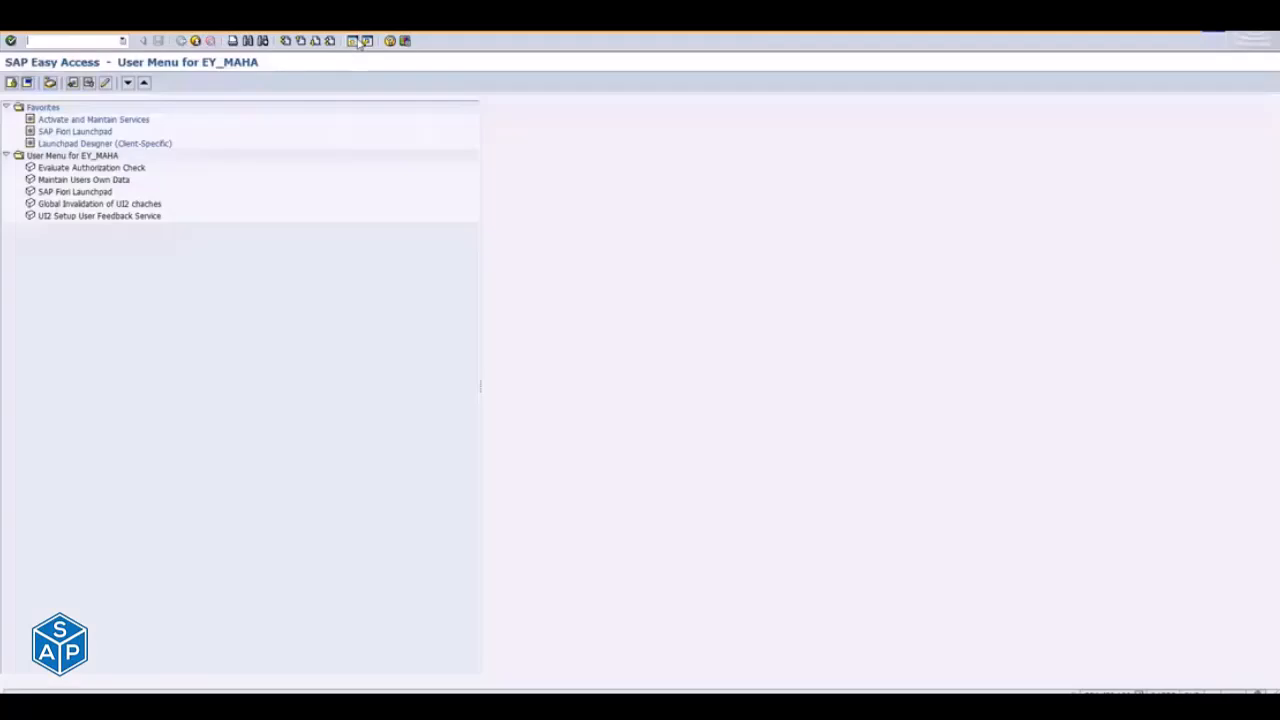
{"action": "type", "text": "abc01"}
{"action": "key", "text": "Return"}
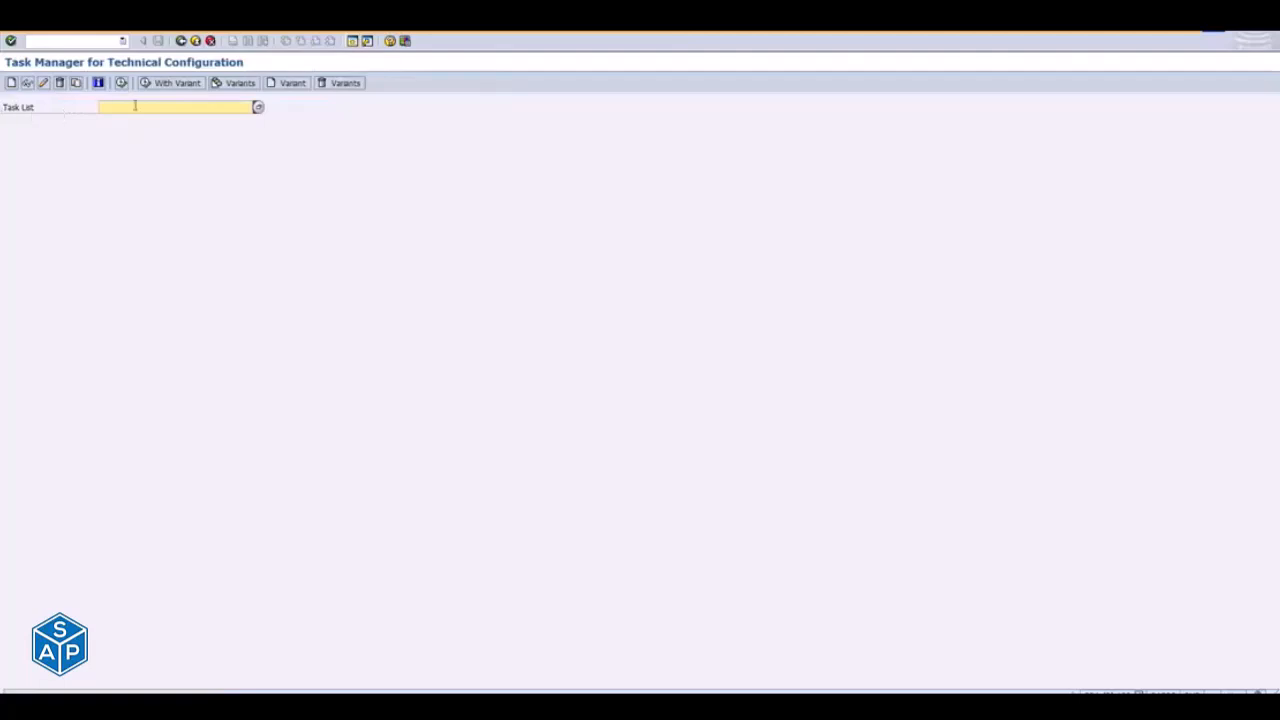
- Enter SAP_FIORI_CONTENT_ACTIVATION as the task list, taking the name from the Notepad file of task list names
{"action": "key", "text": "alt+Tab"}
{"action": "key", "text": "alt+Tab"}
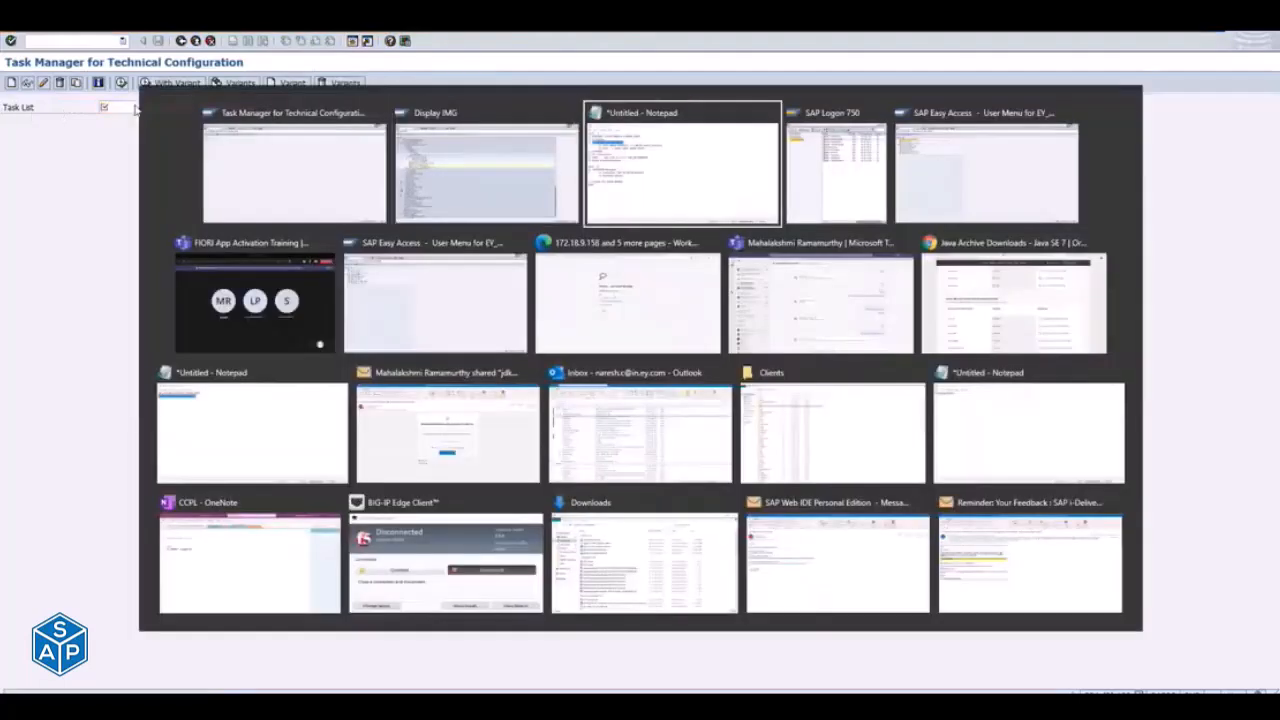
{"action": "key", "text": "Escape"}
{"action": "left_click", "coordinate": [140, 109]}
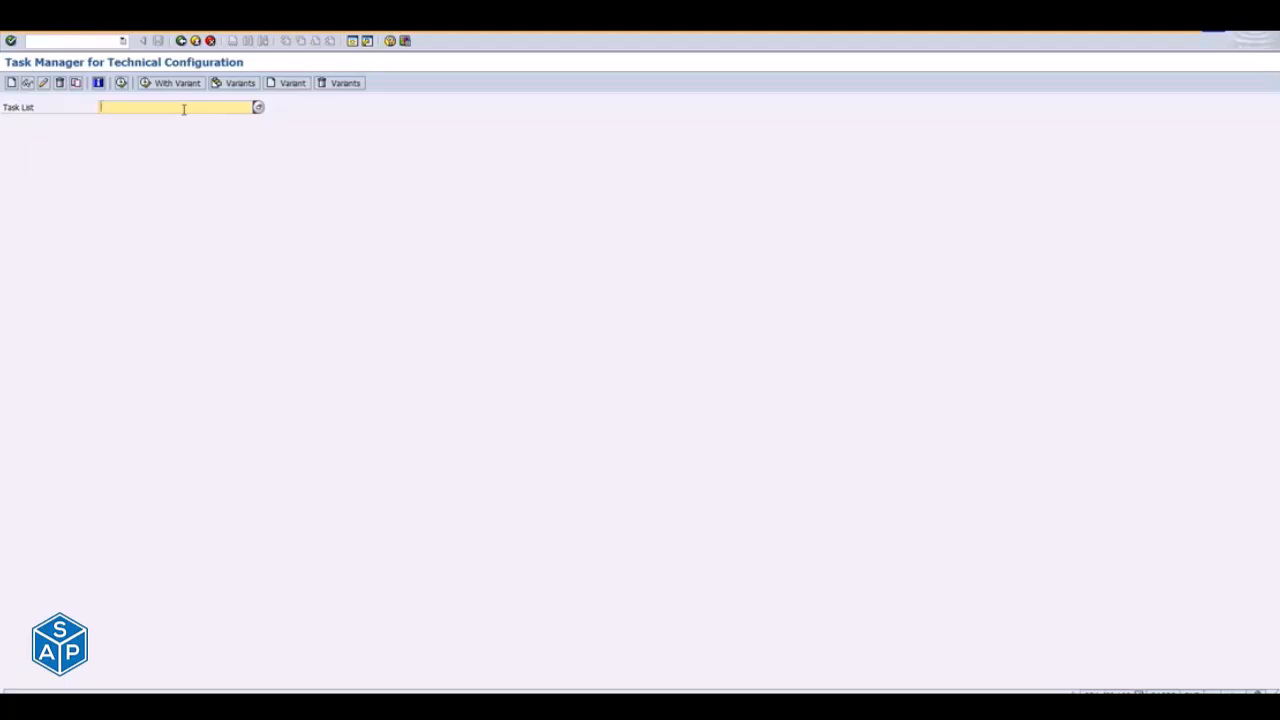
{"action": "key", "text": "alt+Tab"}
{"action": "key", "text": "alt+Tab"}
{"action": "key", "text": "alt+Tab"}
{"action": "key", "text": "alt+Tab"}
{"action": "key", "text": "alt+Tab"}
{"action": "key", "text": "alt+Tab"}
{"action": "key", "text": "alt+Tab"}
{"action": "key", "text": "alt+Tab"}
{"action": "key", "text": "alt+Tab"}
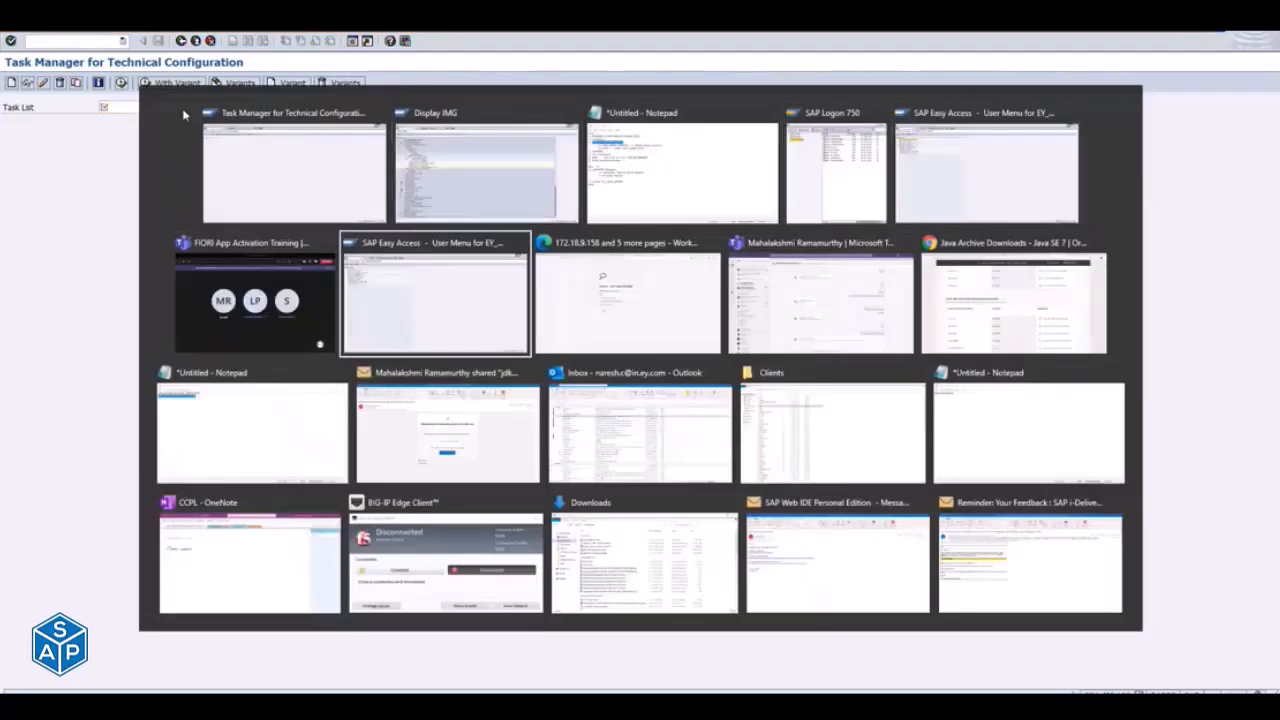
{"action": "key", "text": "alt+Tab"}
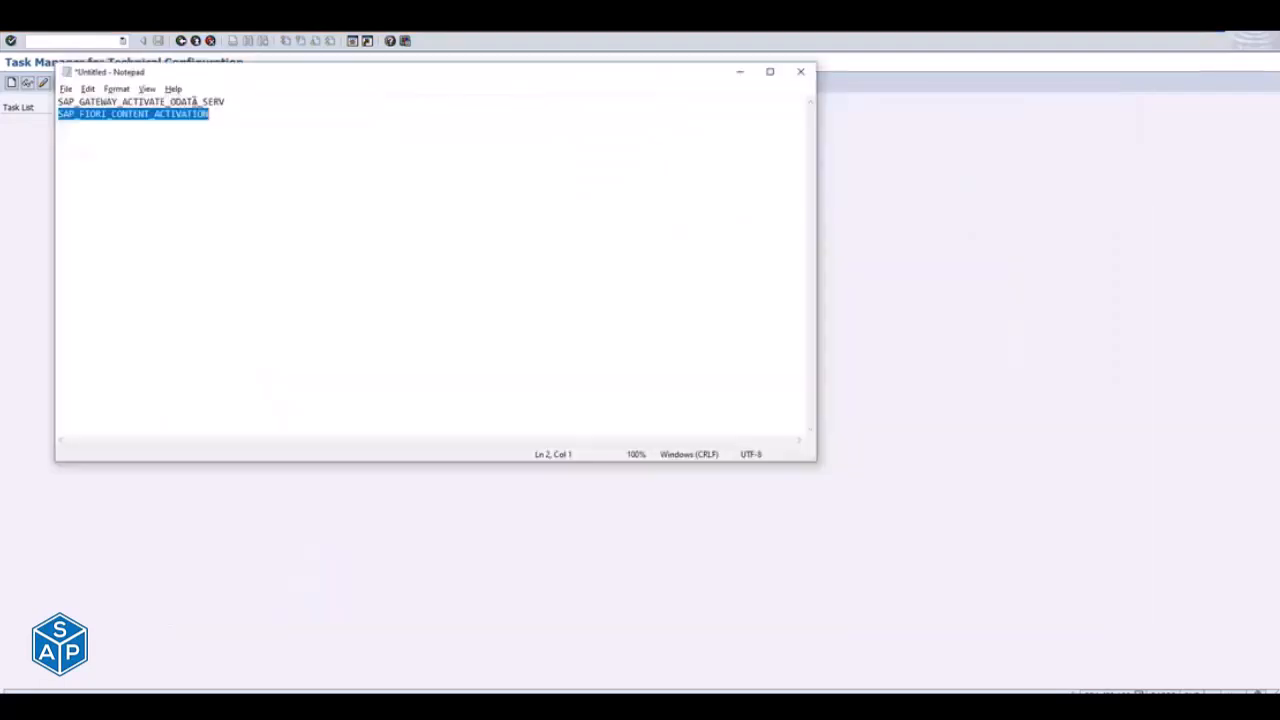
{"action": "key", "text": "alt+Tab"}
{"action": "type", "text": "SAP_FIORI_CONTENT_ACTIVATION"}
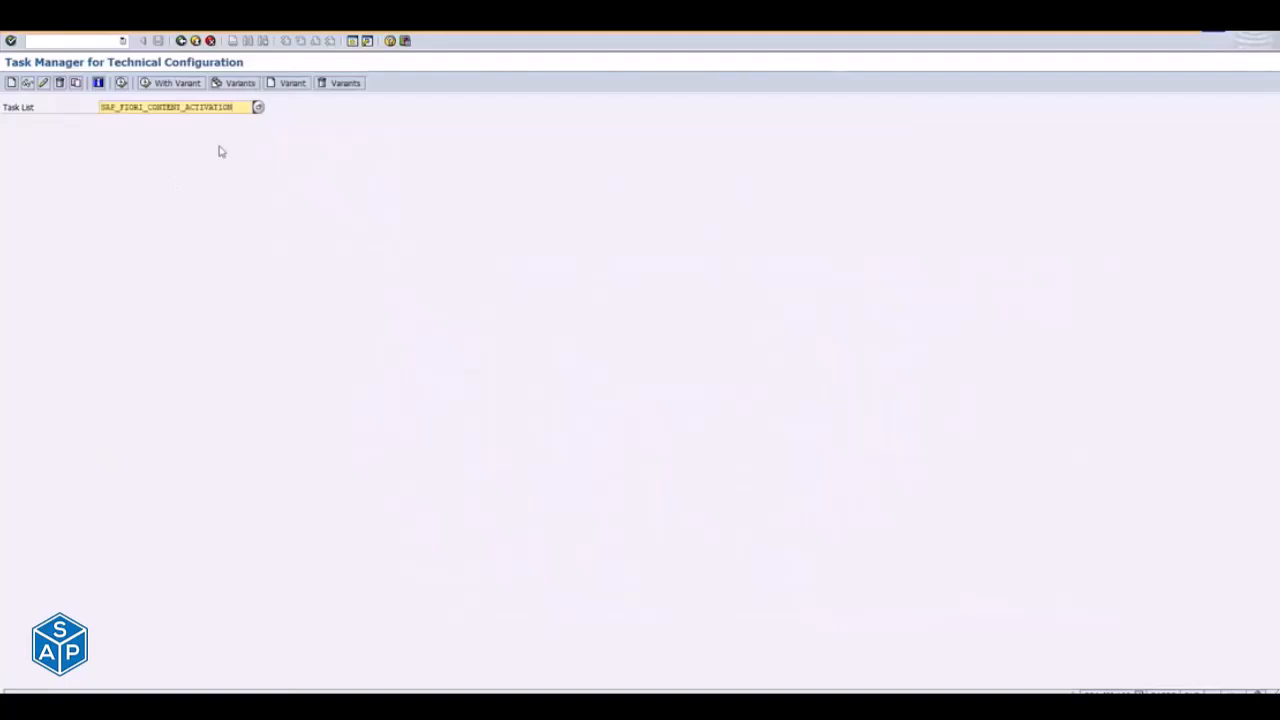
- Switch to the Notepad file containing the Fiori setup outline
{"action": "key", "text": "alt+Tab"}
{"action": "key", "text": "alt+Tab"}
{"action": "key", "text": "alt+Tab"}
{"action": "key", "text": "Escape"}
{"action": "key", "text": "alt+Tab"}
{"action": "key", "text": "alt+Tab"}
{"action": "key", "text": "alt+Tab"}
{"action": "key", "text": "alt+Tab"}
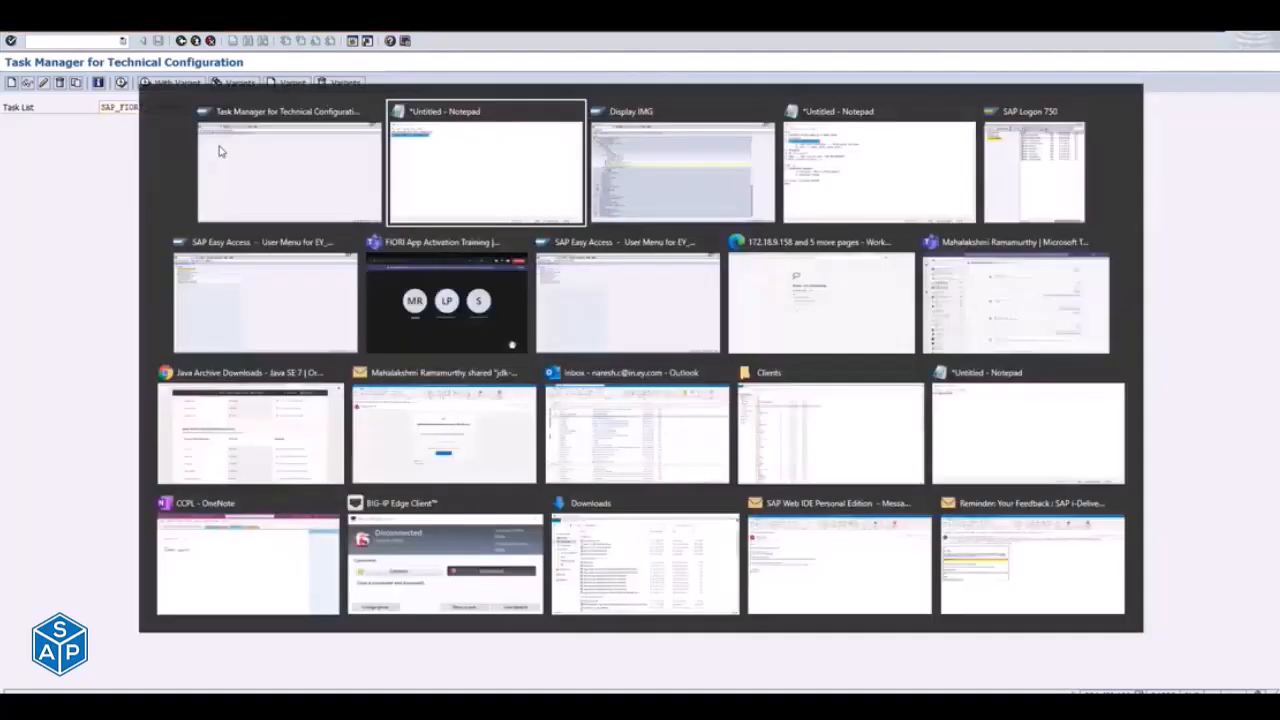
{"action": "key", "text": "Escape"}
{"action": "key", "text": "alt+Tab"}
{"action": "key", "text": "alt+Tab"}
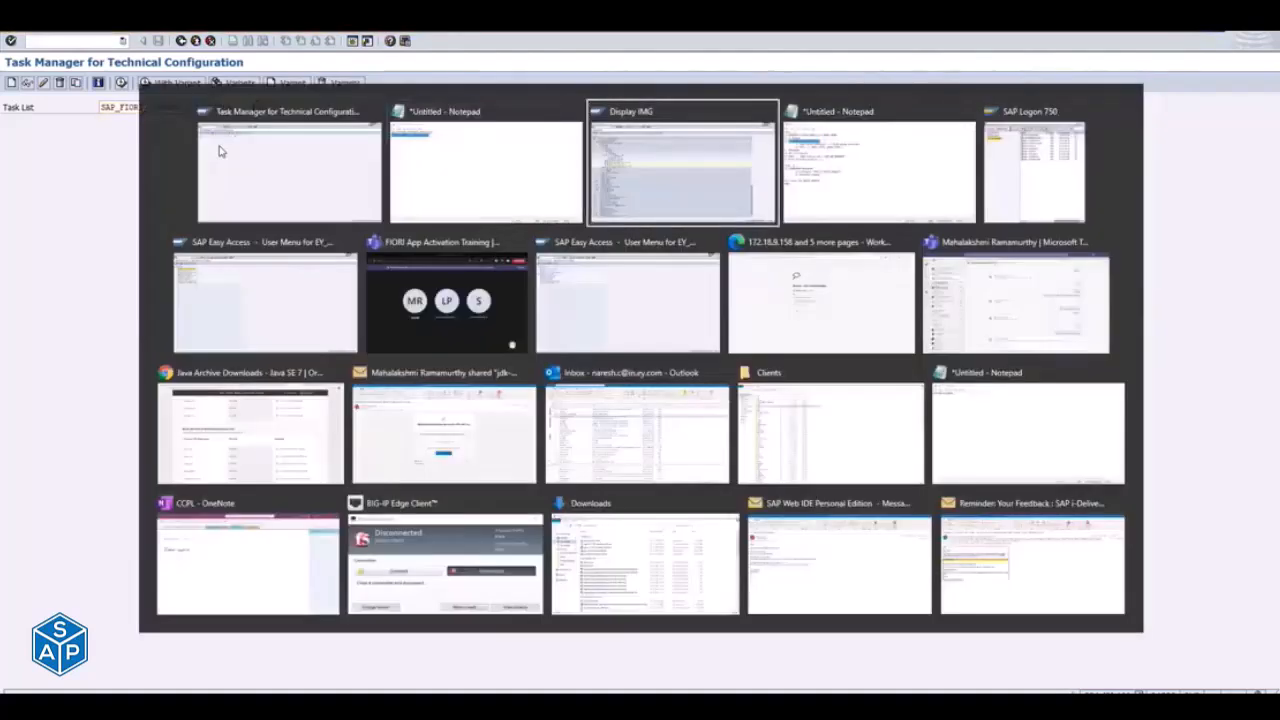
{"action": "key", "text": "alt+Tab"}
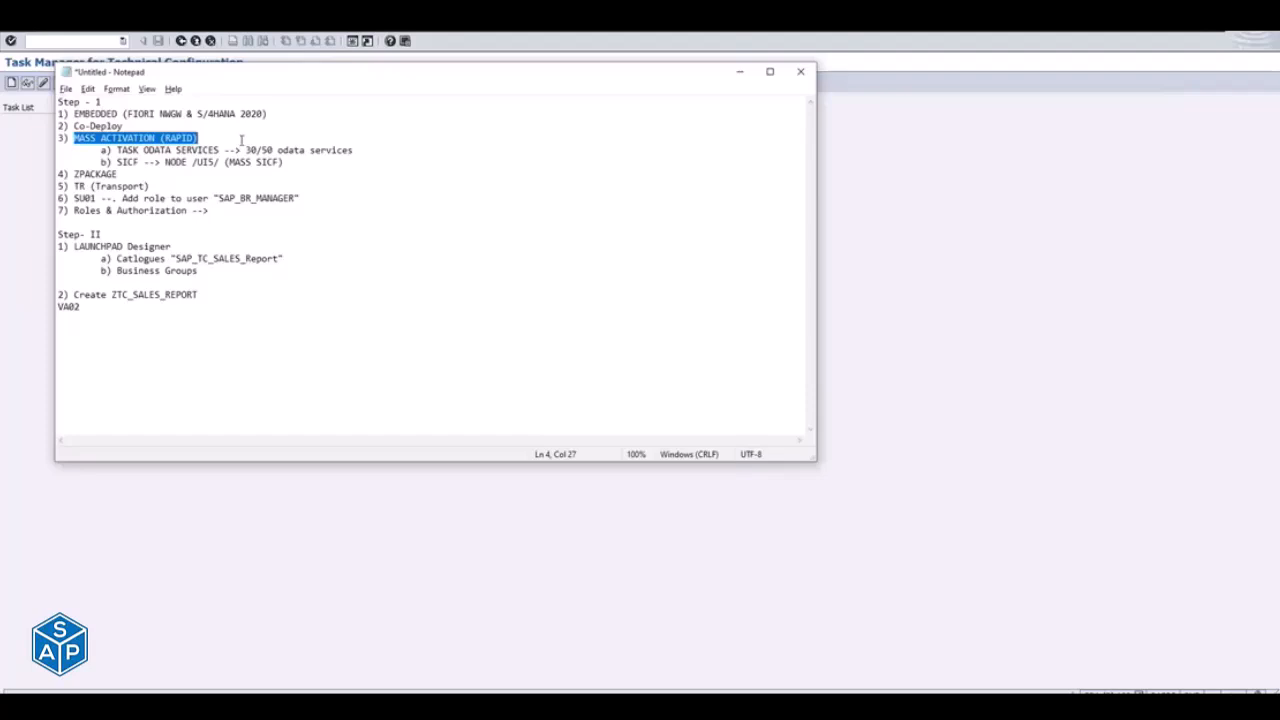
- Insert an empty sub-item a) under MASS ACTIVATION (RAPID), relettering TASK ODATA SERVICES as b) and SICF as C)
{"action": "left_click", "coordinate": [250, 137]}
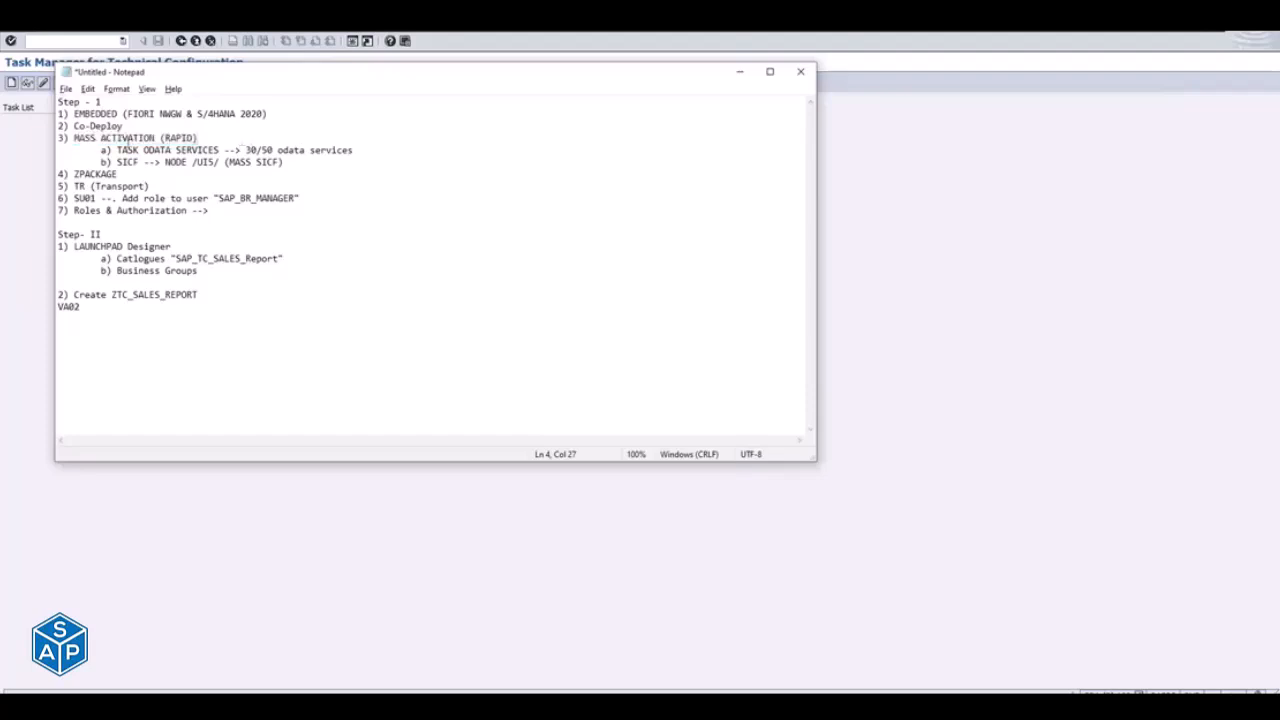
{"action": "left_click", "coordinate": [116, 150]}
{"action": "key", "text": "Return"}
{"action": "key", "text": "Tab"}
{"action": "type", "text": "b)"}
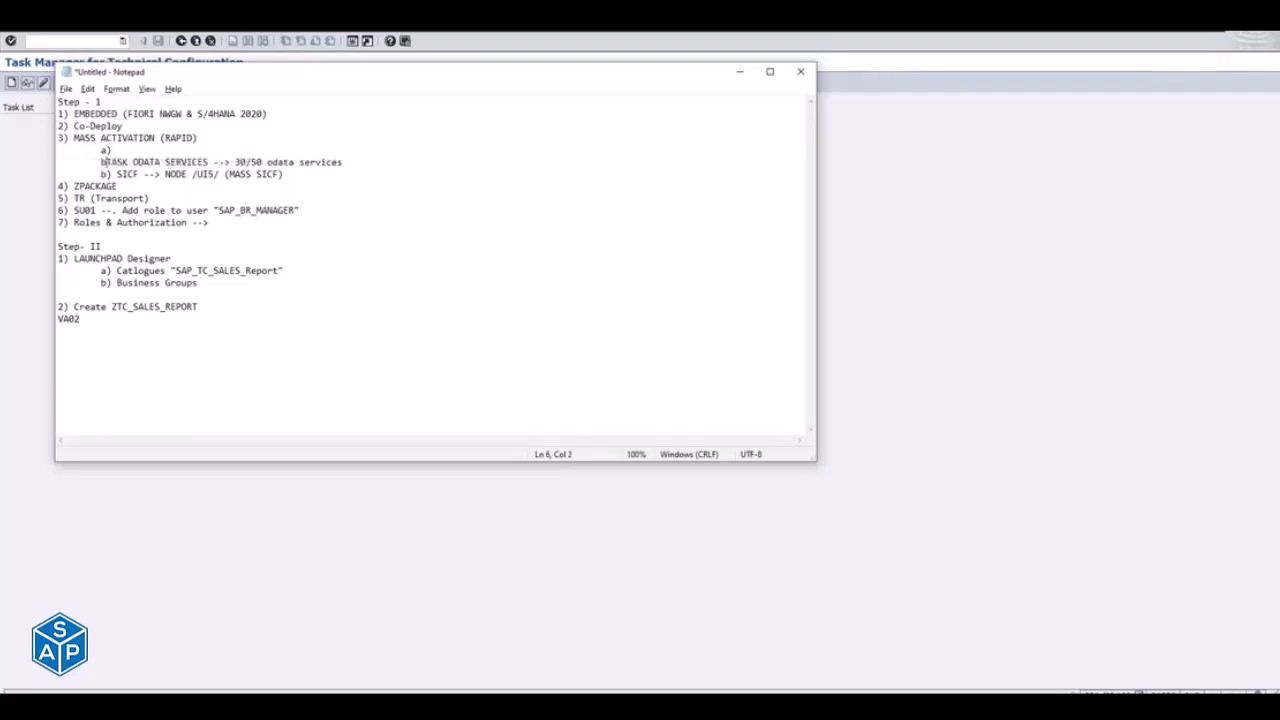
{"action": "left_click", "coordinate": [104, 174]}
{"action": "key", "text": "Delete"}
{"action": "type", "text": "c"}
- Fill in sub-item a) with "Content Activation (MASS) - SAP_FIORI_CONTENT_ACTIVATION", followed by a blank line
{"action": "left_click", "coordinate": [150, 145]}
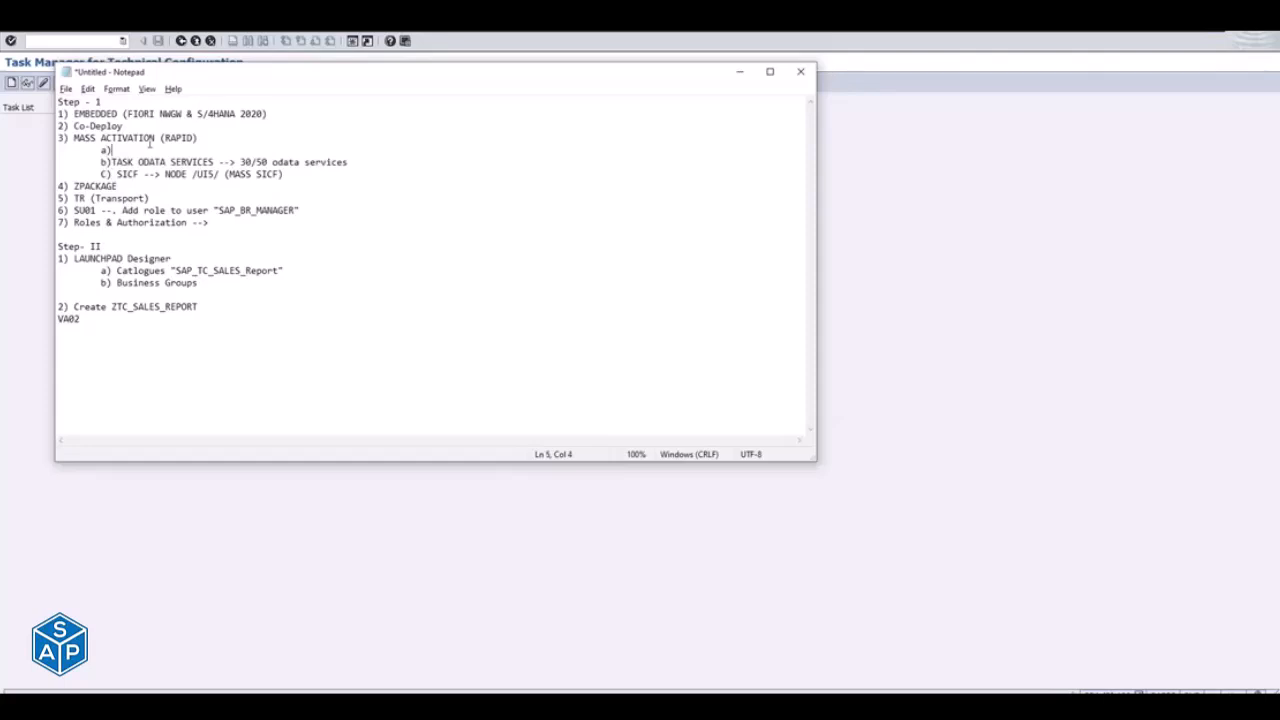
{"action": "type", "text": "Content Activation ("}
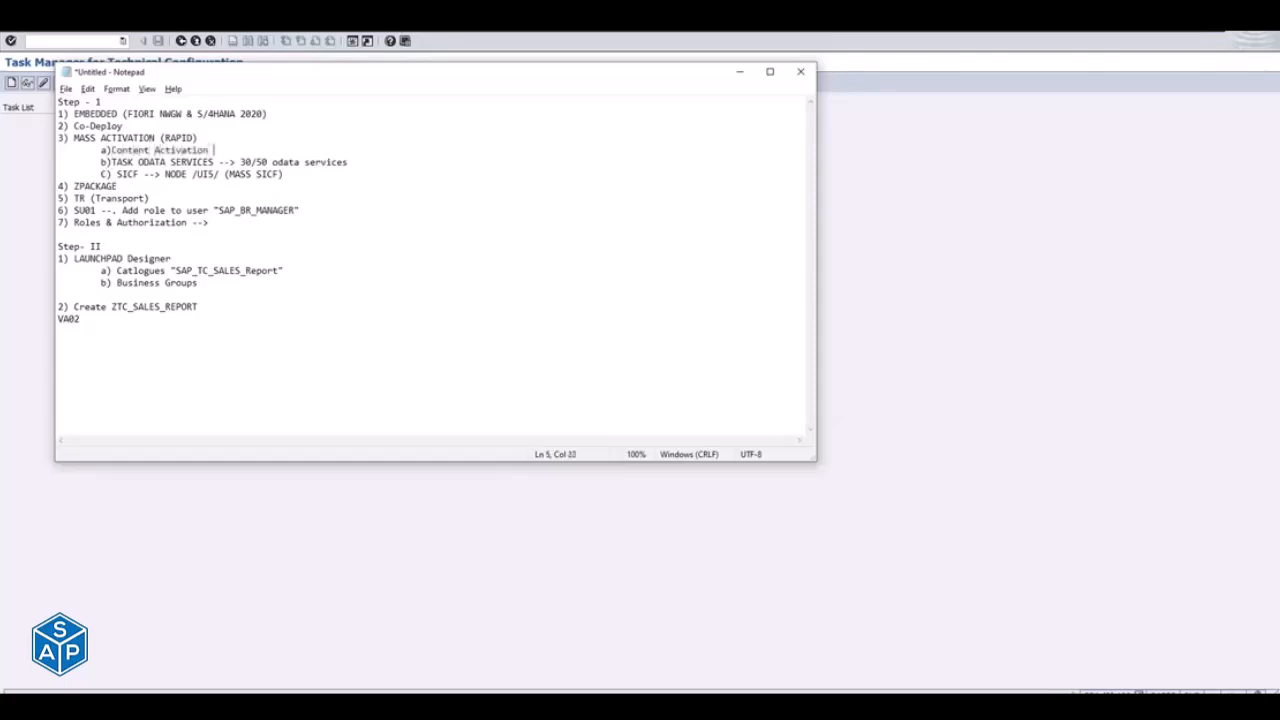
{"action": "type", "text": "MASS) -"}
{"action": "type", "text": "SAP_FIORI_CONTENT_ACTIVATION"}
{"action": "key", "text": "Return"}
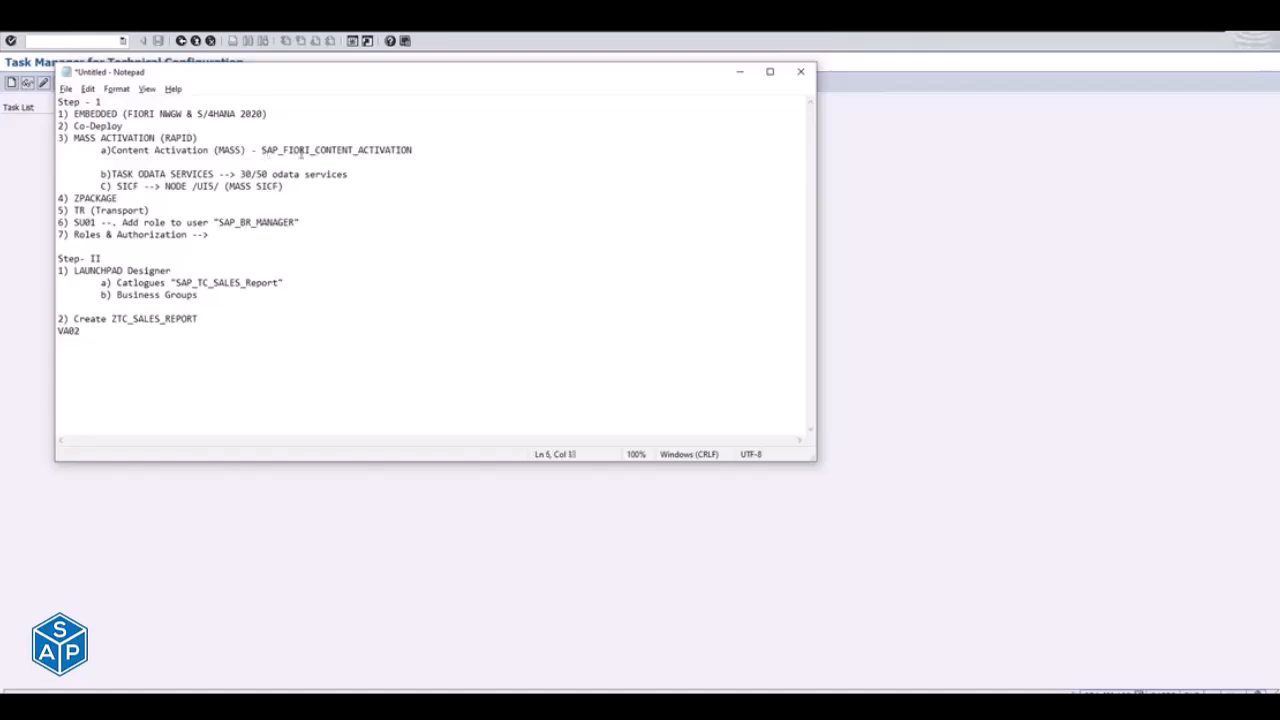
- Switch to SAP, generate a run of SAP_FIORI_CONTENT_ACTIVATION and include the optional task for entering the list of SAP Business Roles
{"action": "key", "text": "alt+Tab"}
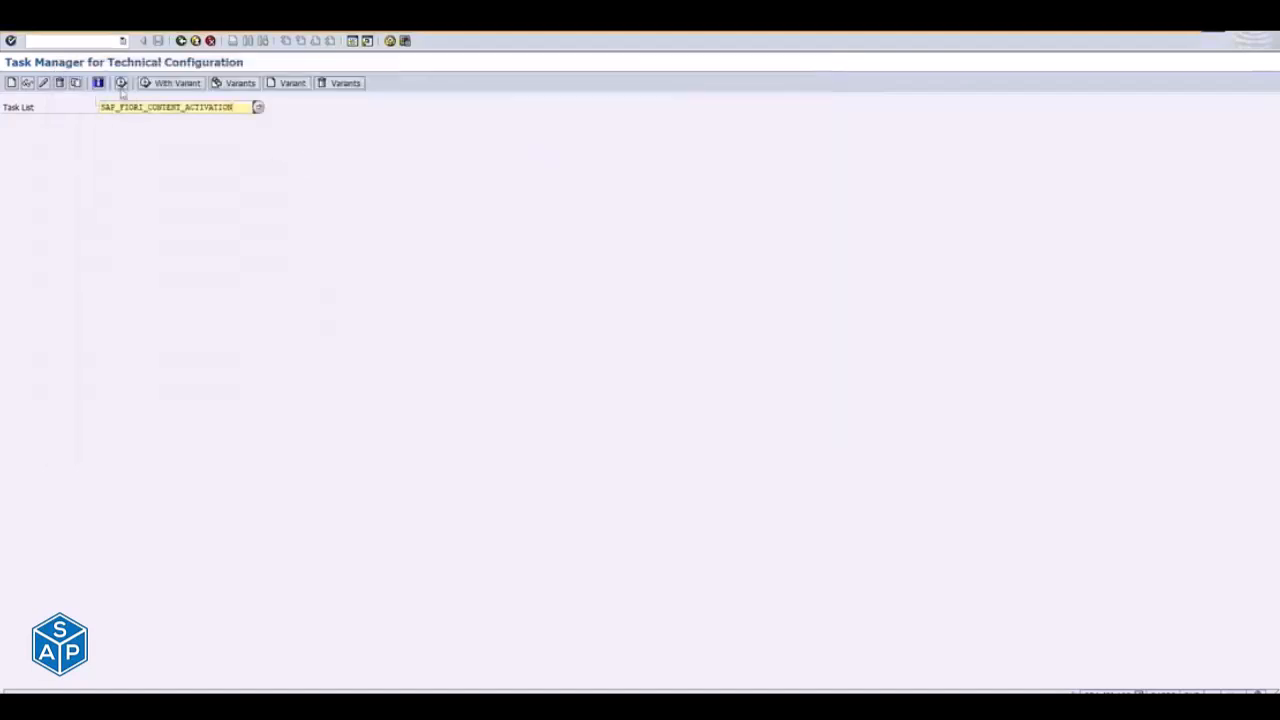
{"action": "left_click", "coordinate": [121, 84]}
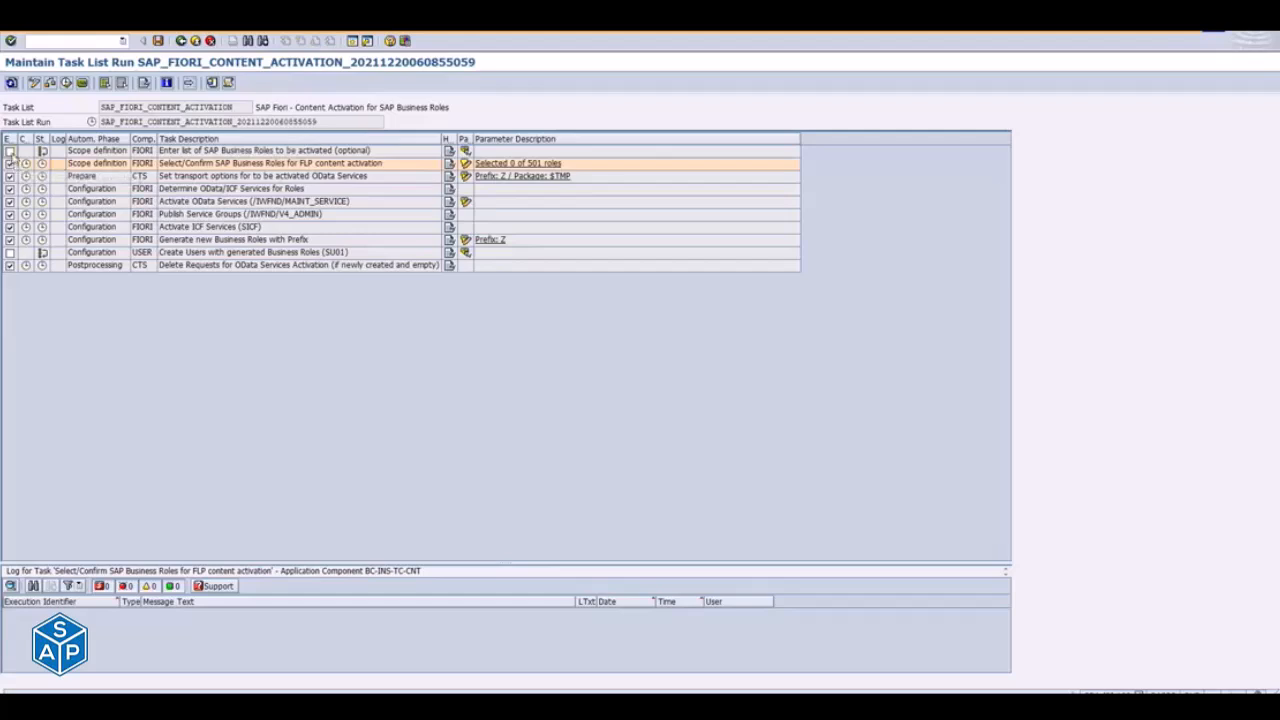
{"action": "left_click", "coordinate": [10, 150]}
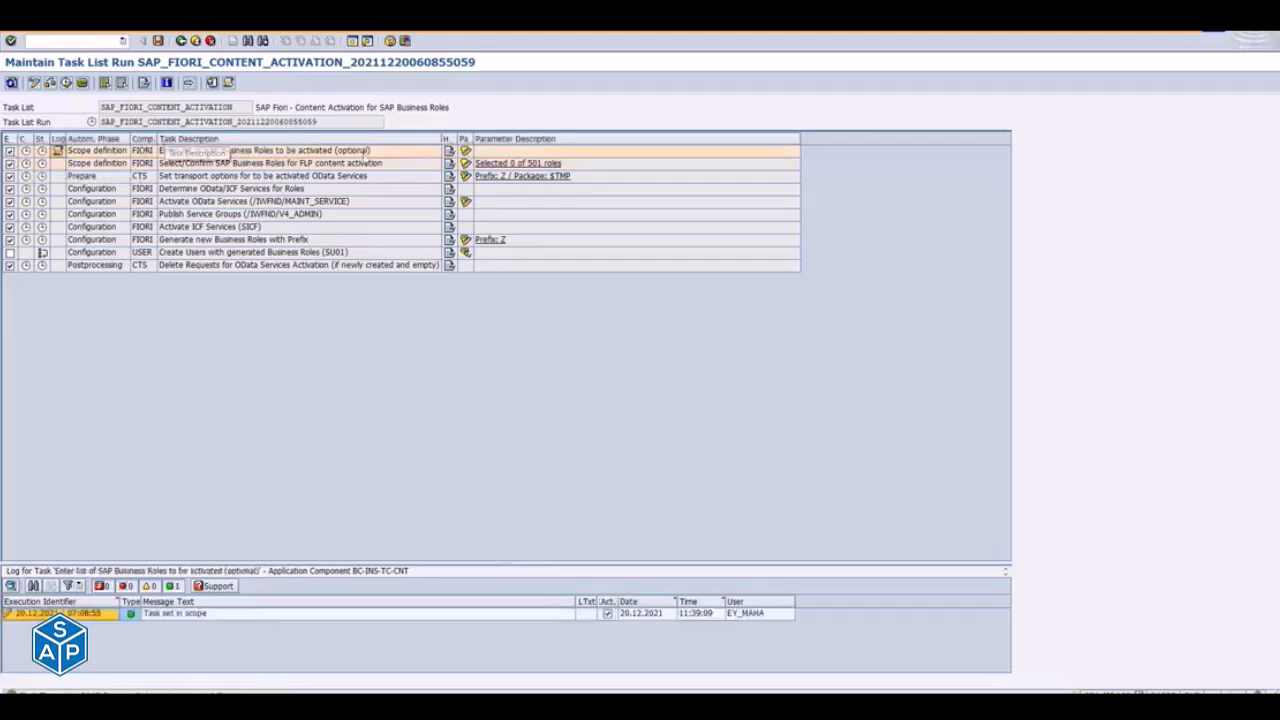
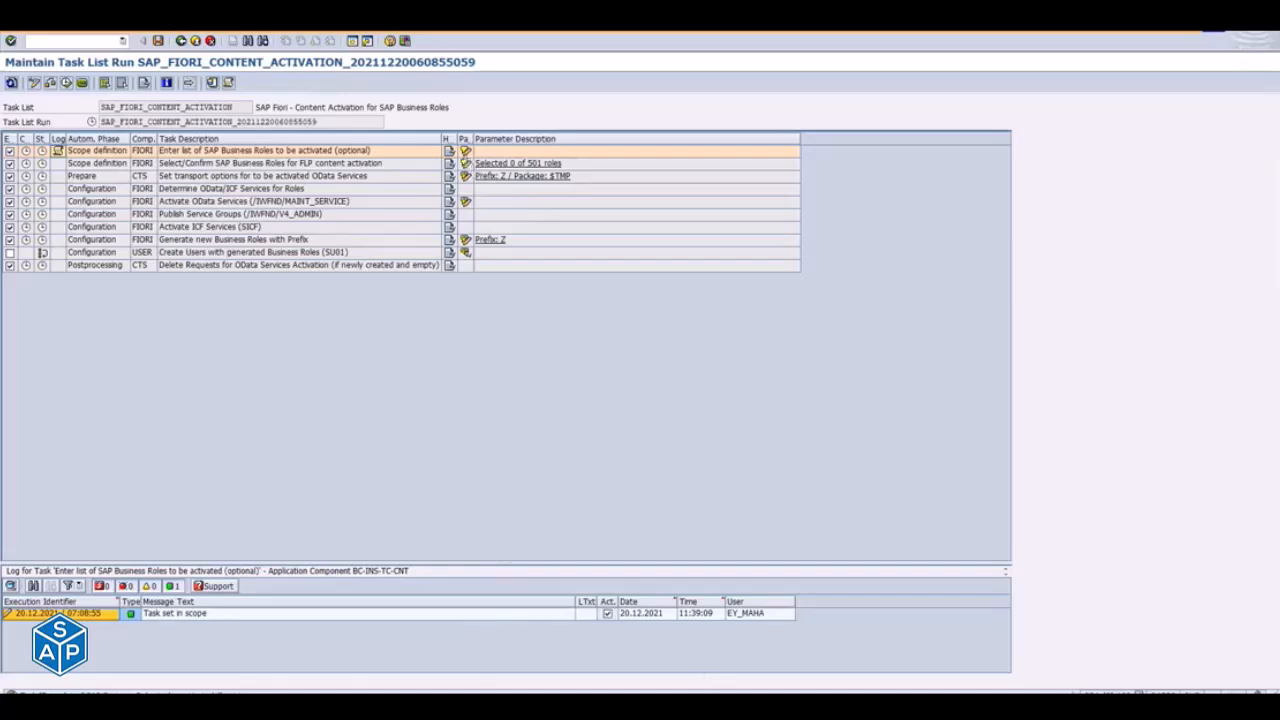
- Switch to Chrome, open the SAP Fiori Apps Reference Library and dismiss the multi-language support notice
{"action": "left_click", "coordinate": [608, 689]}
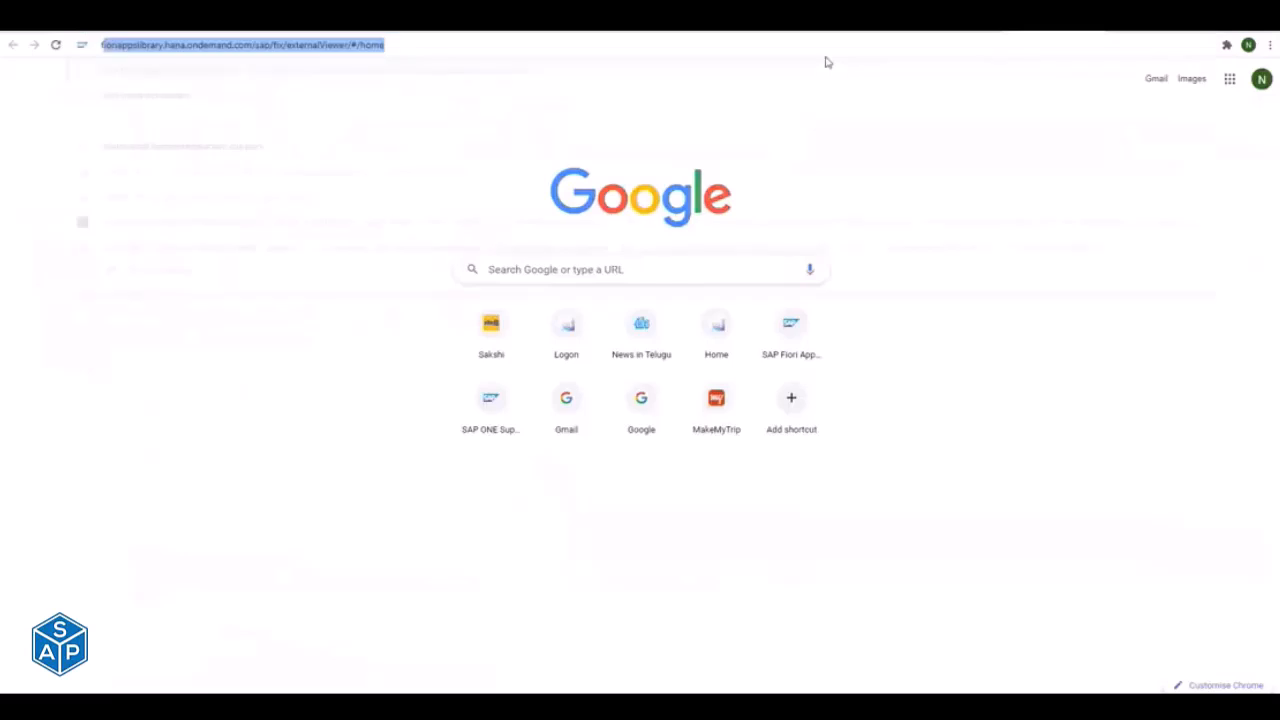
{"action": "type", "text": "fioriap"}
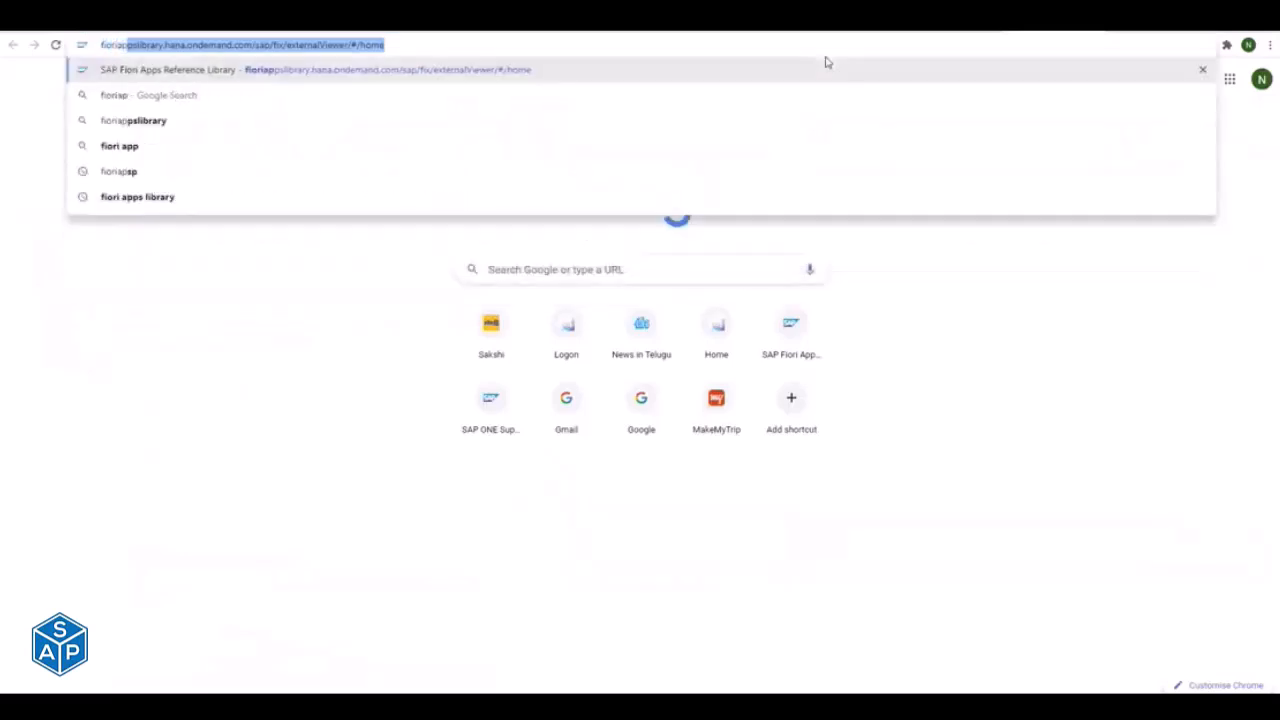
{"action": "key", "text": "Return"}
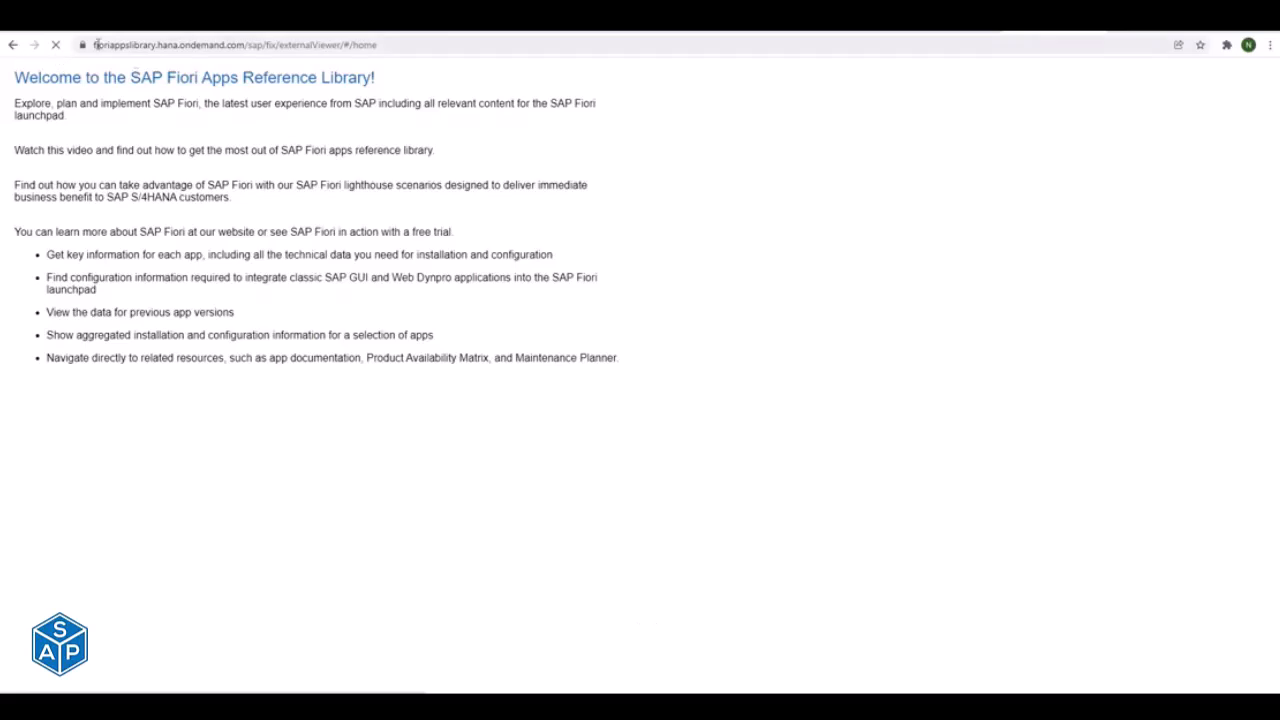
{"action": "left_click_drag", "start_coordinate": [97, 44], "coordinate": [408, 46]}
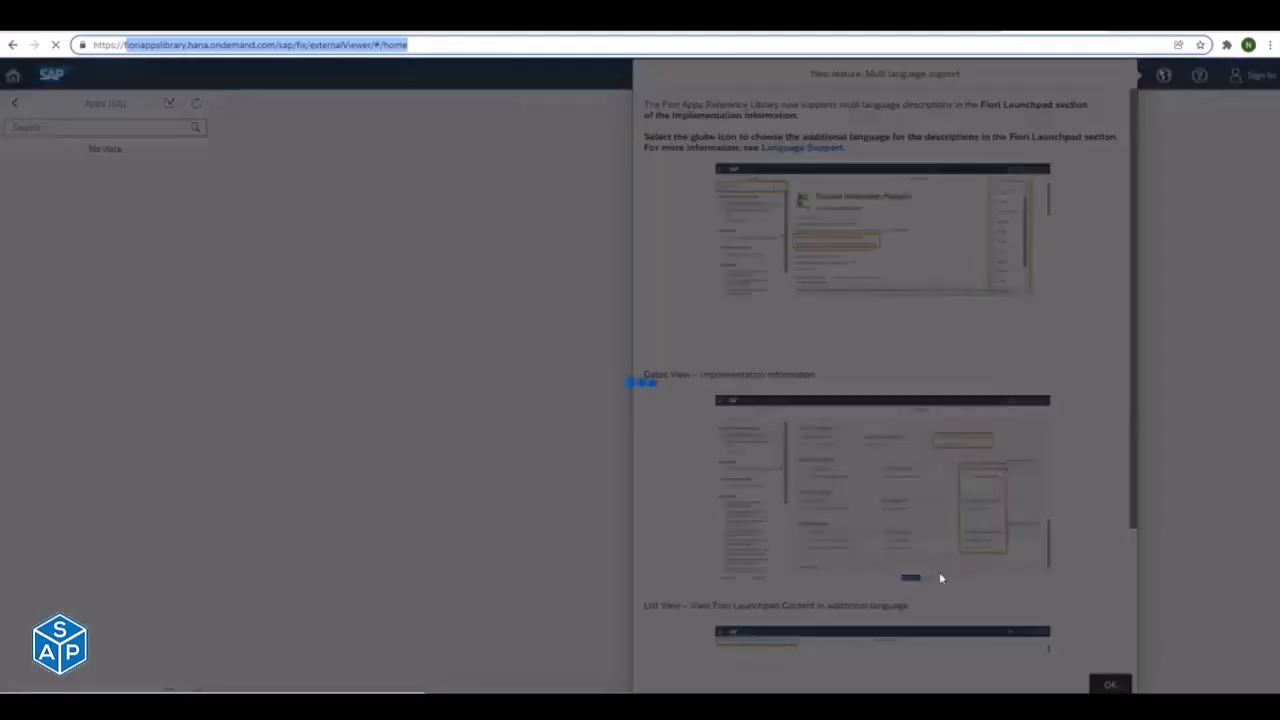
{"action": "left_click", "coordinate": [1109, 688]}
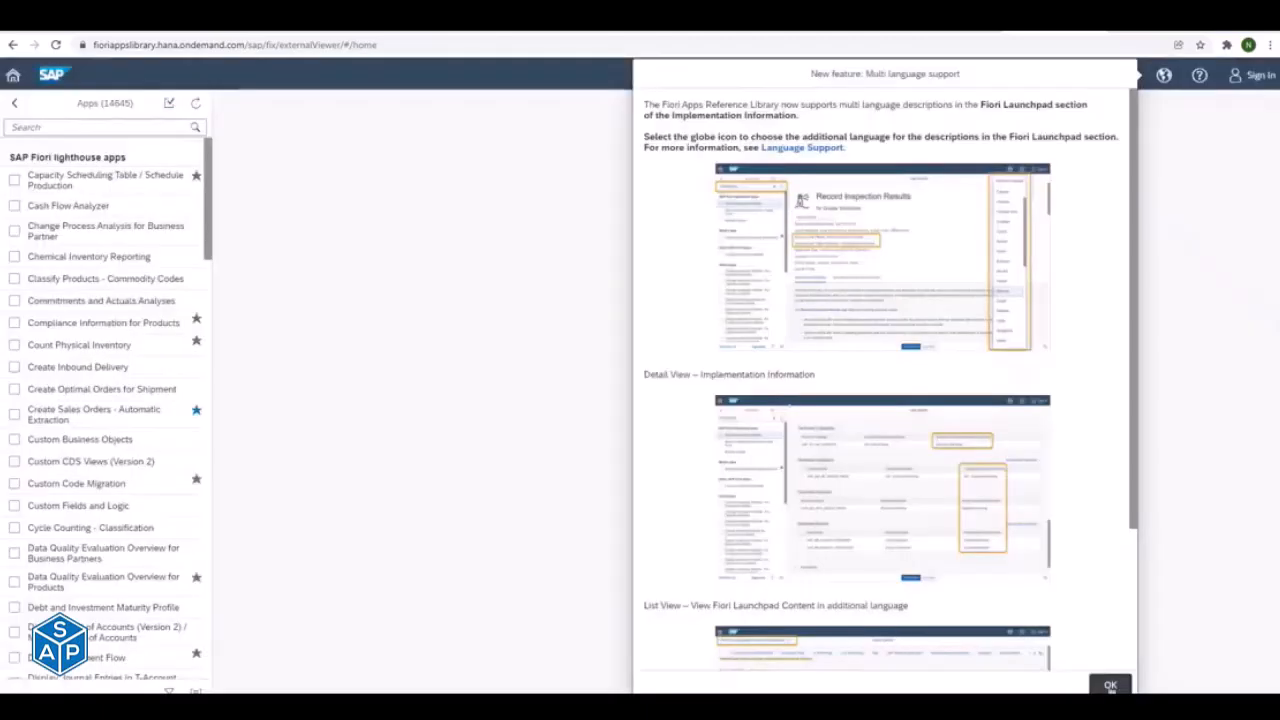
{"action": "left_click", "coordinate": [1110, 686]}
- Search the app list for the business role SAP_BR_MANAGER and look through the matching apps
{"action": "left_click", "coordinate": [90, 128]}
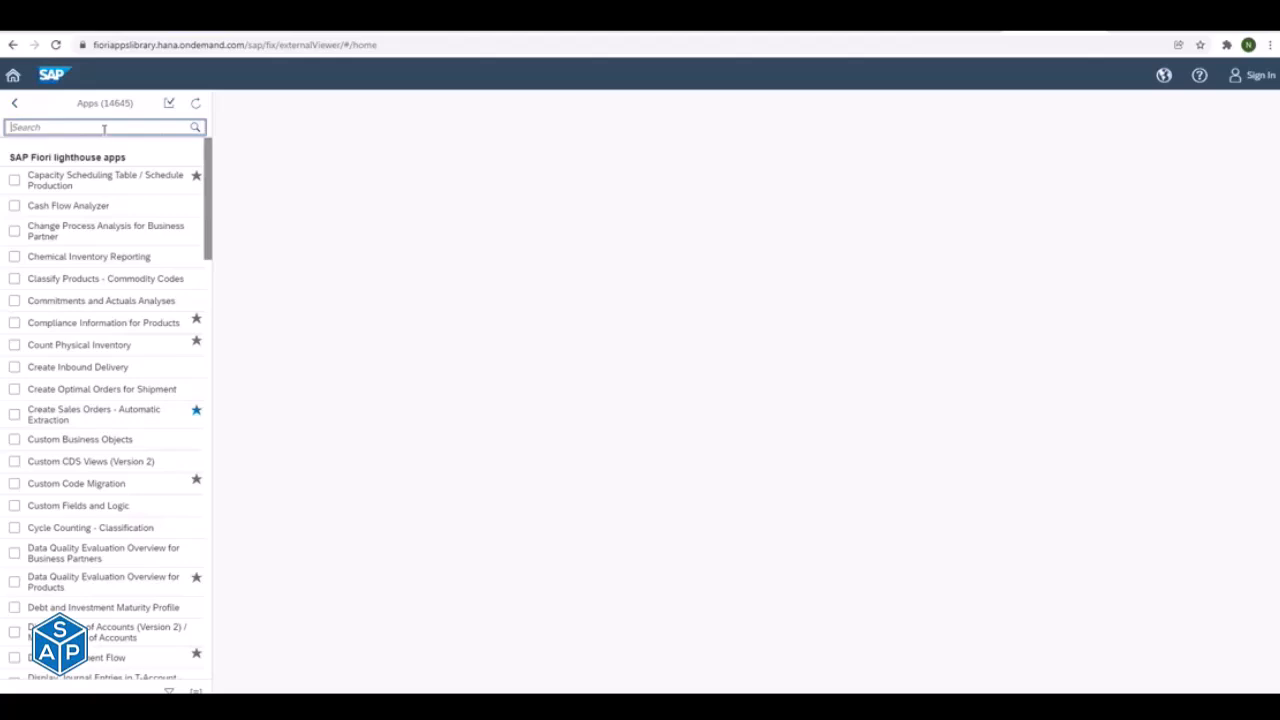
{"action": "type", "text": "SAP_BR_"}
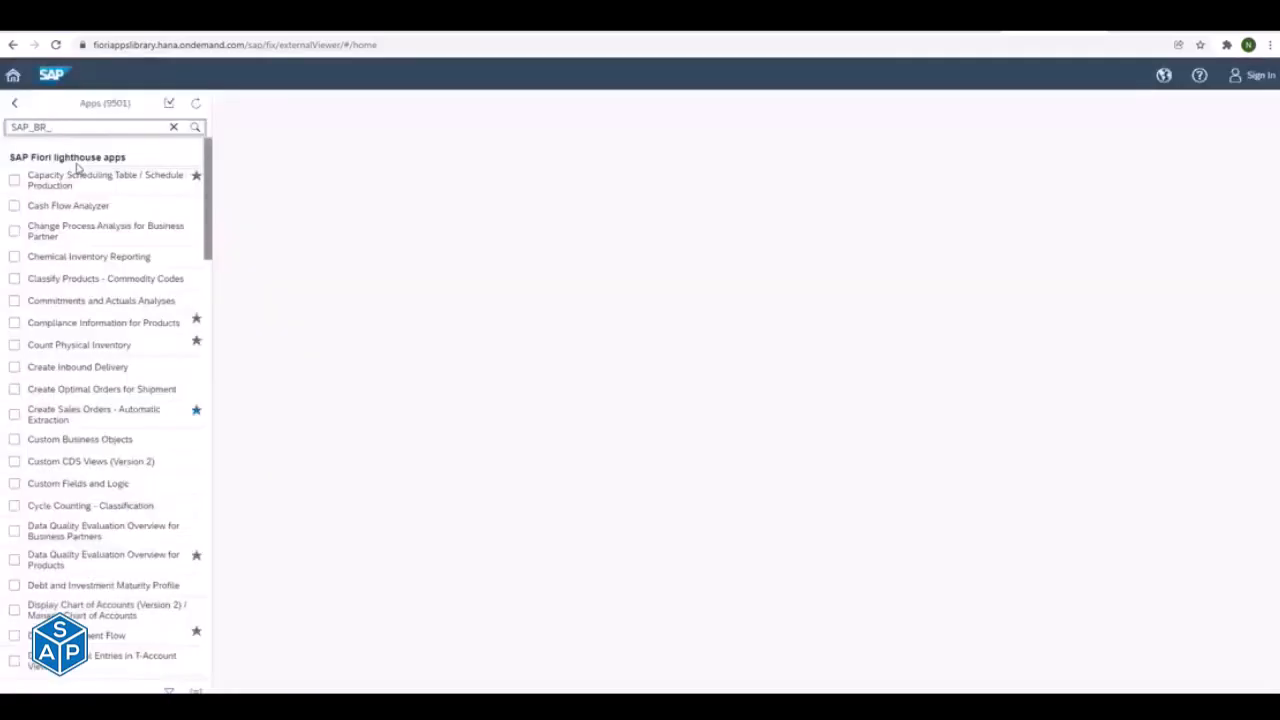
{"action": "left_click", "coordinate": [90, 128]}
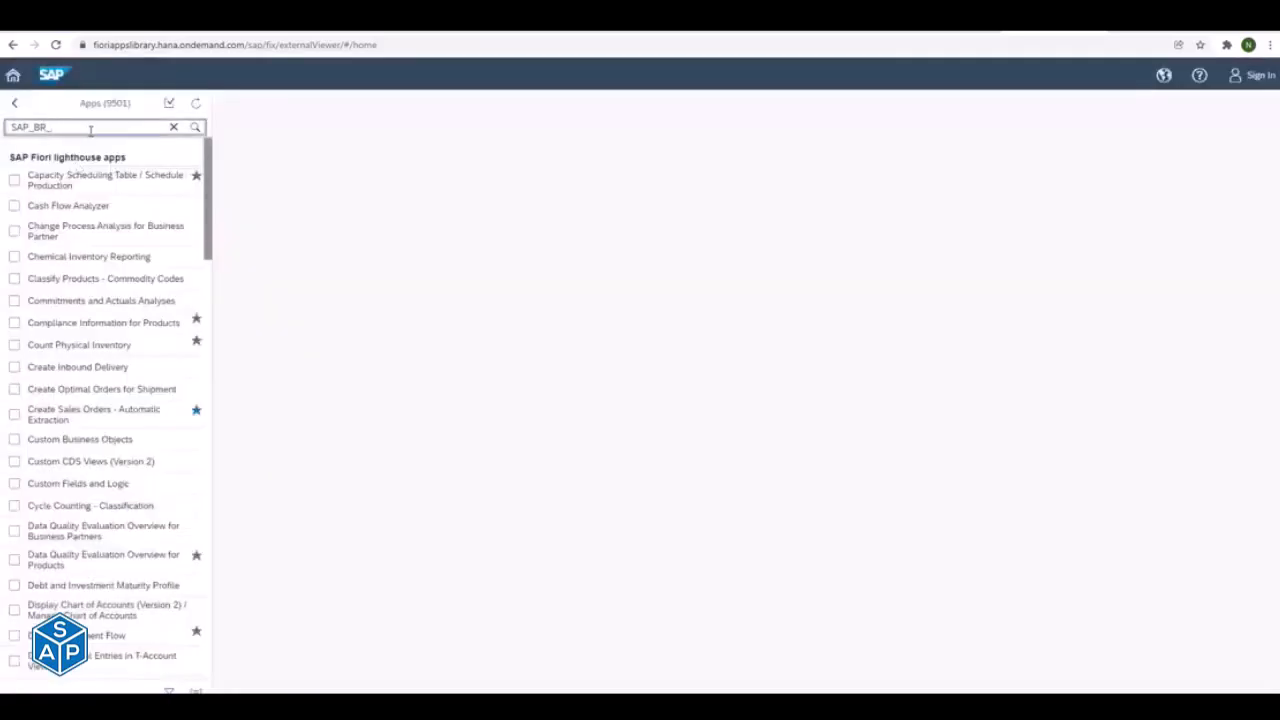
{"action": "type", "text": "MANAGER"}
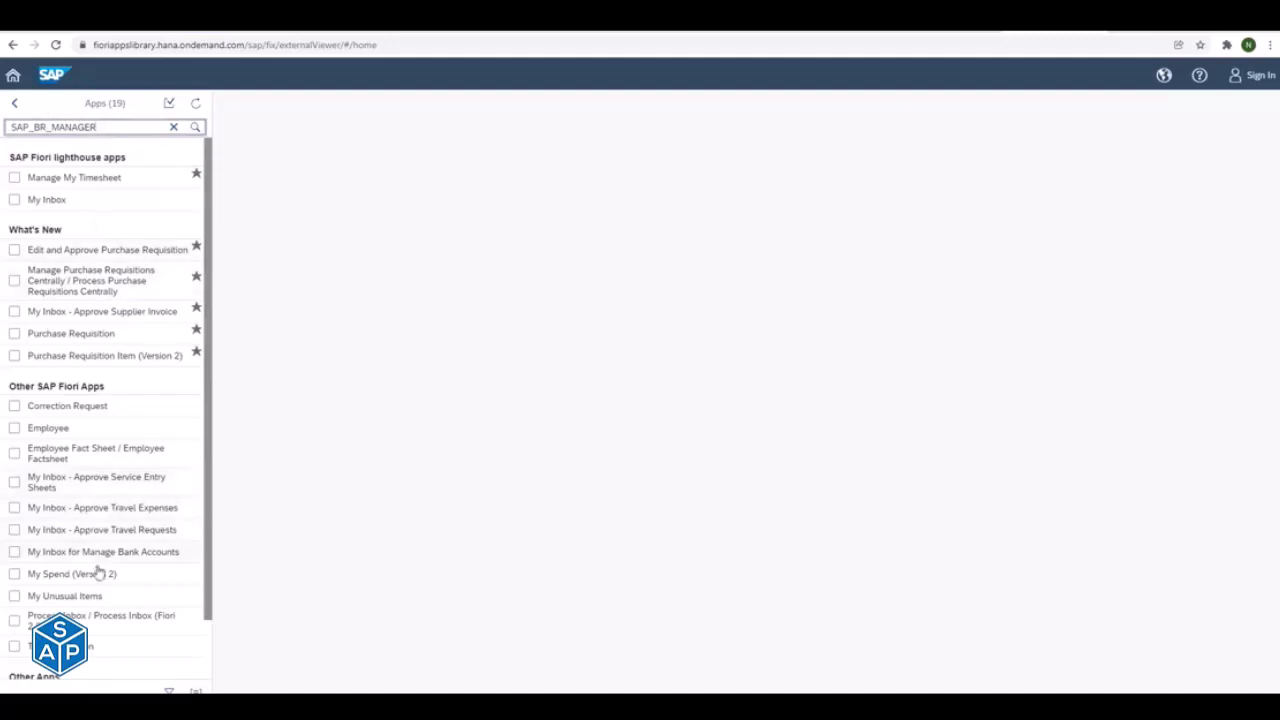
{"action": "left_click_drag", "start_coordinate": [206, 543], "coordinate": [226, 515]}
- Search the library for "Manage Sales order" and open the details of the Manage Sales Orders app
{"action": "left_click_drag", "start_coordinate": [112, 130], "coordinate": [4, 133]}
{"action": "type", "text": "Manage Sales order"}
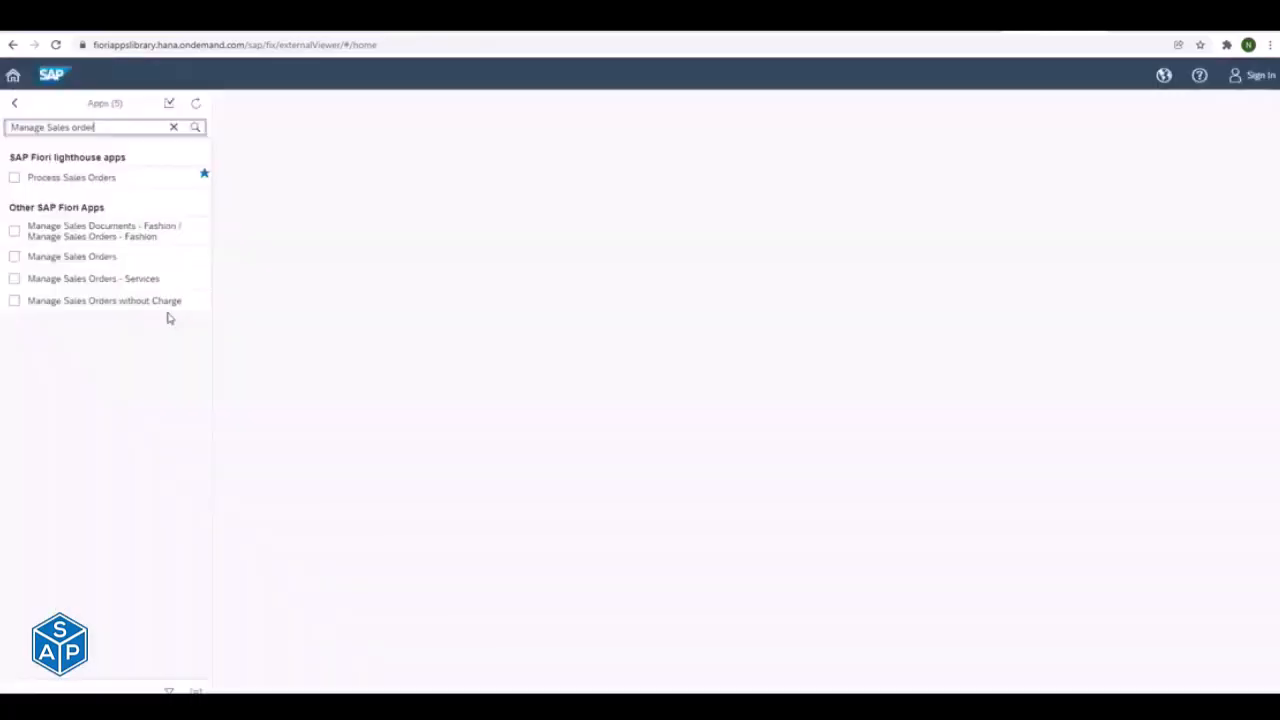
{"action": "left_click", "coordinate": [113, 260]}
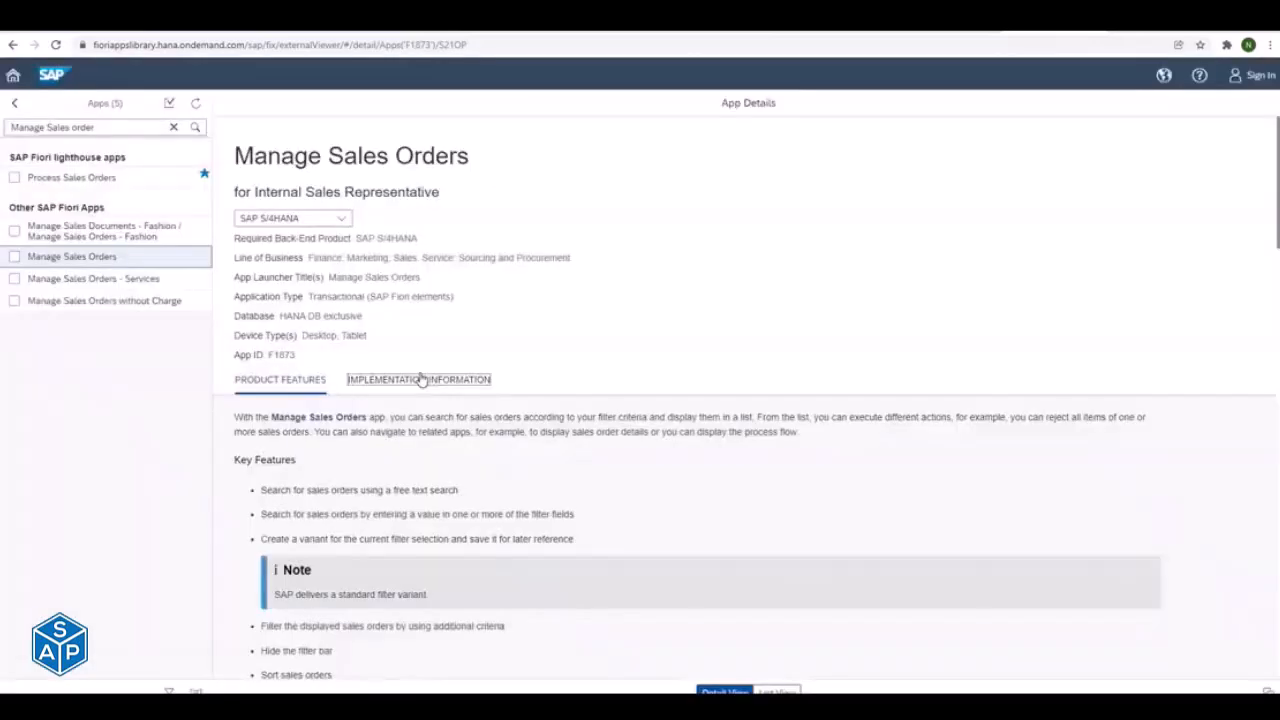
- Show the Manage Sales Orders app's implementation information for the SAP S/4HANA 2020 release
{"action": "left_click", "coordinate": [420, 379]}
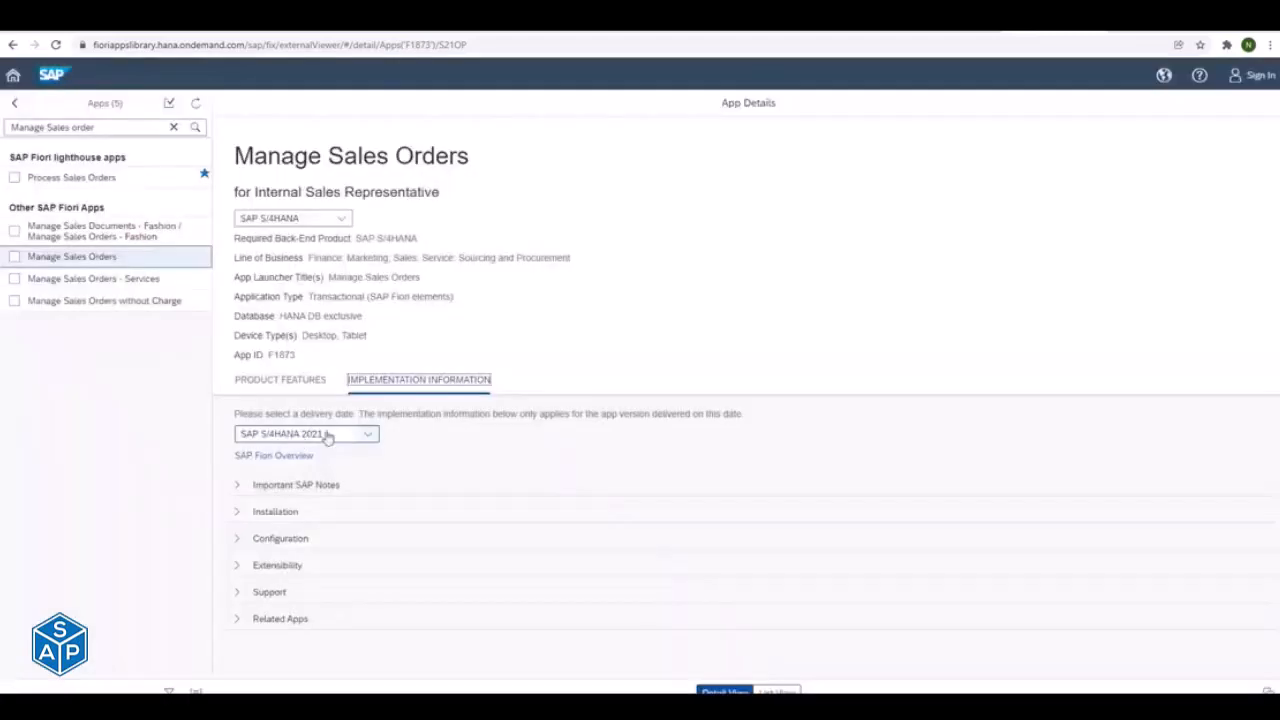
{"action": "left_click", "coordinate": [335, 435]}
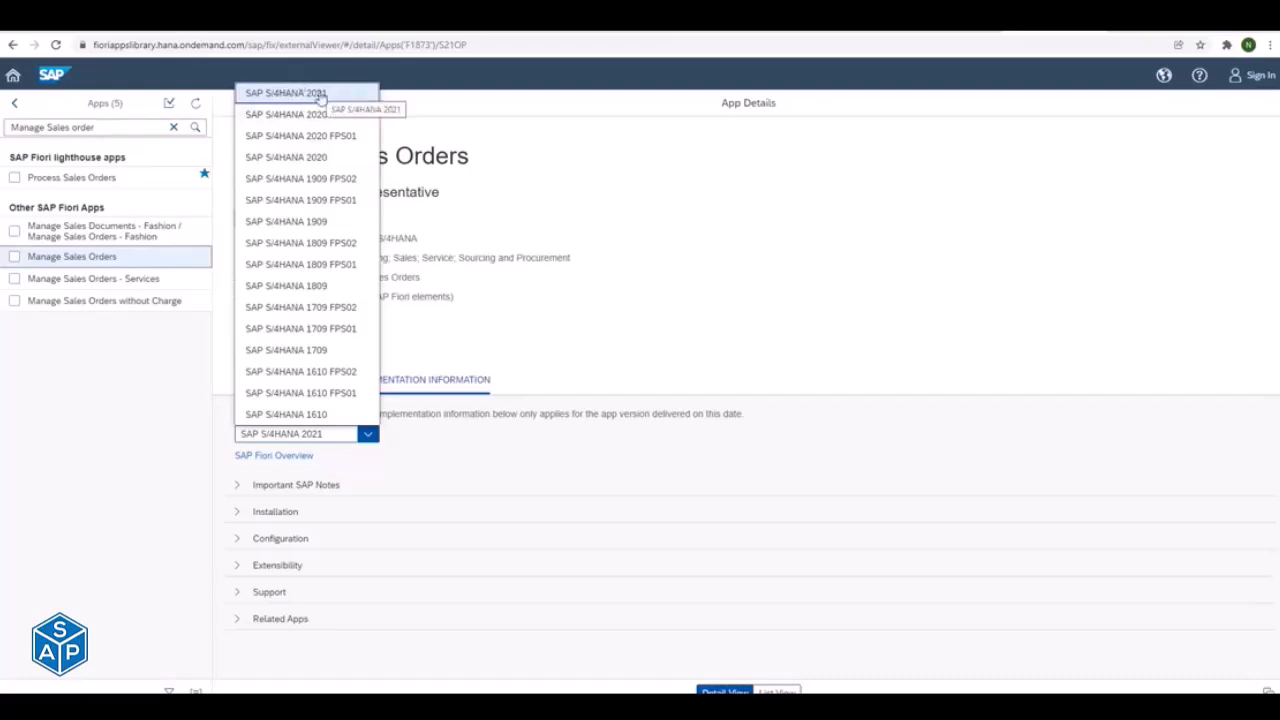
{"action": "left_click", "coordinate": [307, 163]}
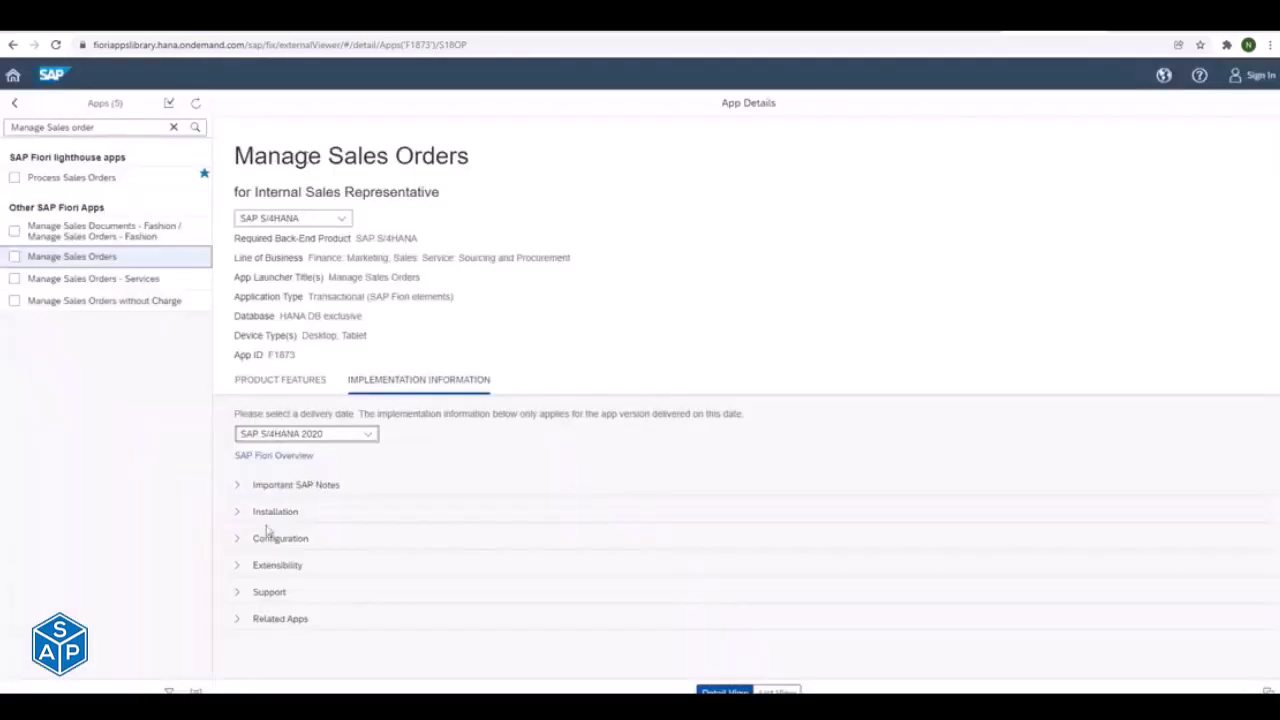
- Expand the app's Configuration and Installation sections, examine the front-end and back-end software component versions, and collapse Installation
{"action": "left_click", "coordinate": [237, 541]}
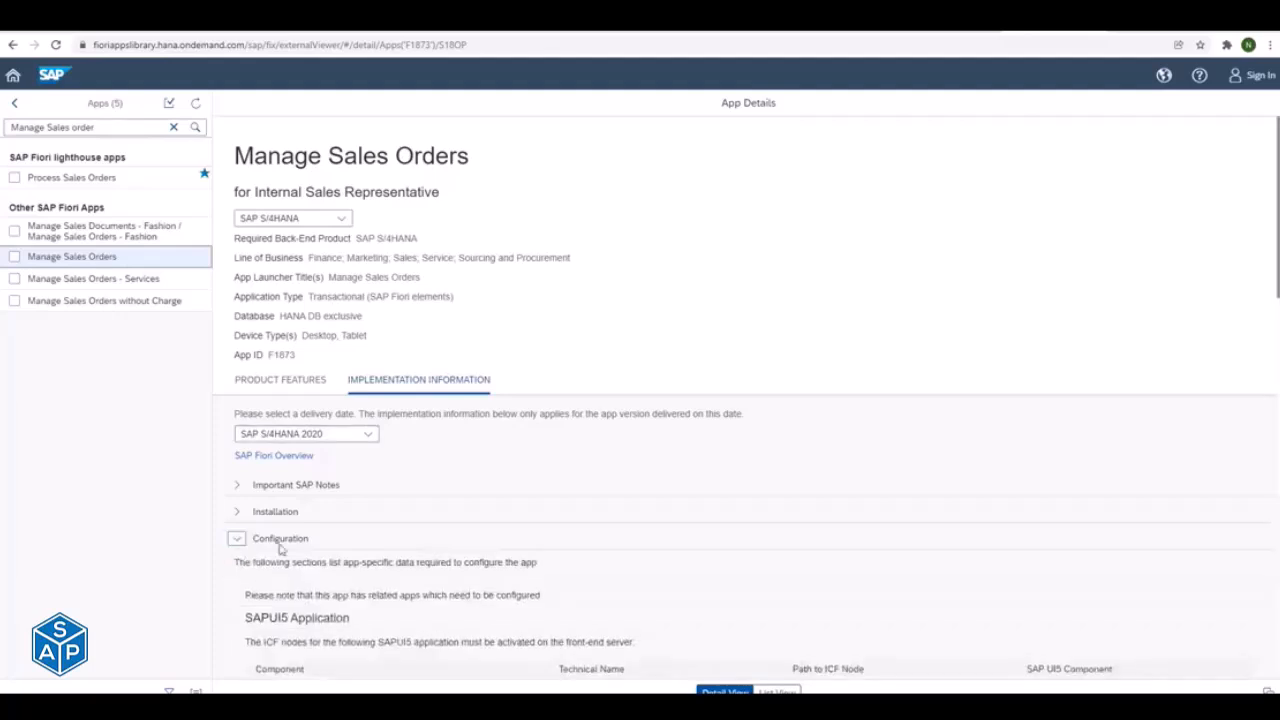
{"action": "left_click", "coordinate": [237, 512]}
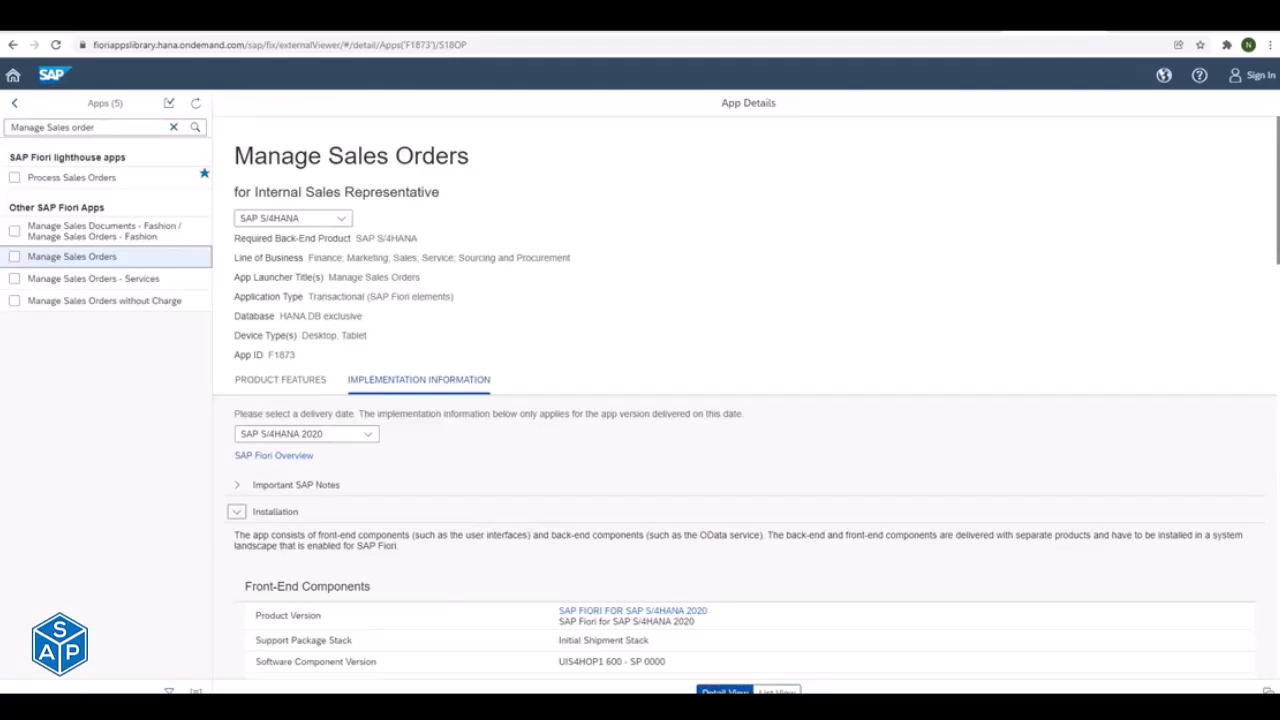
{"action": "scroll", "coordinate": [780, 357], "scroll_direction": "down", "scroll_amount": 3}
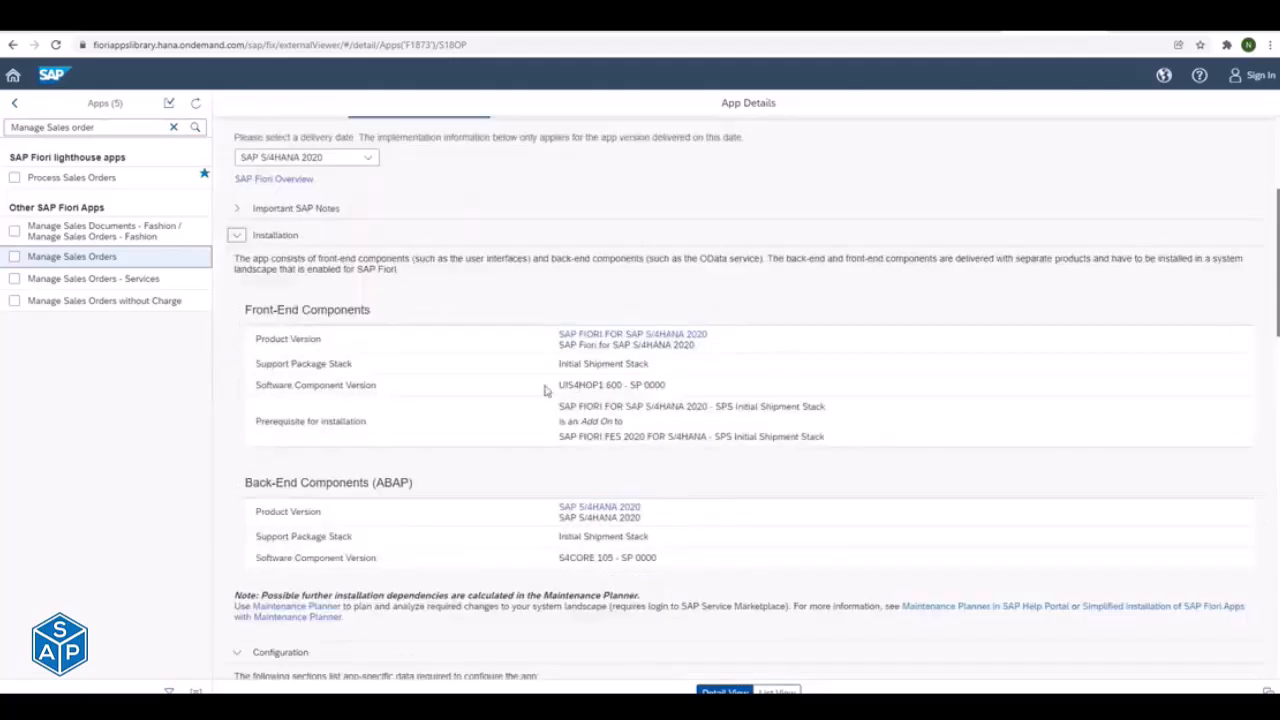
{"action": "left_click_drag", "start_coordinate": [548, 390], "coordinate": [605, 387]}
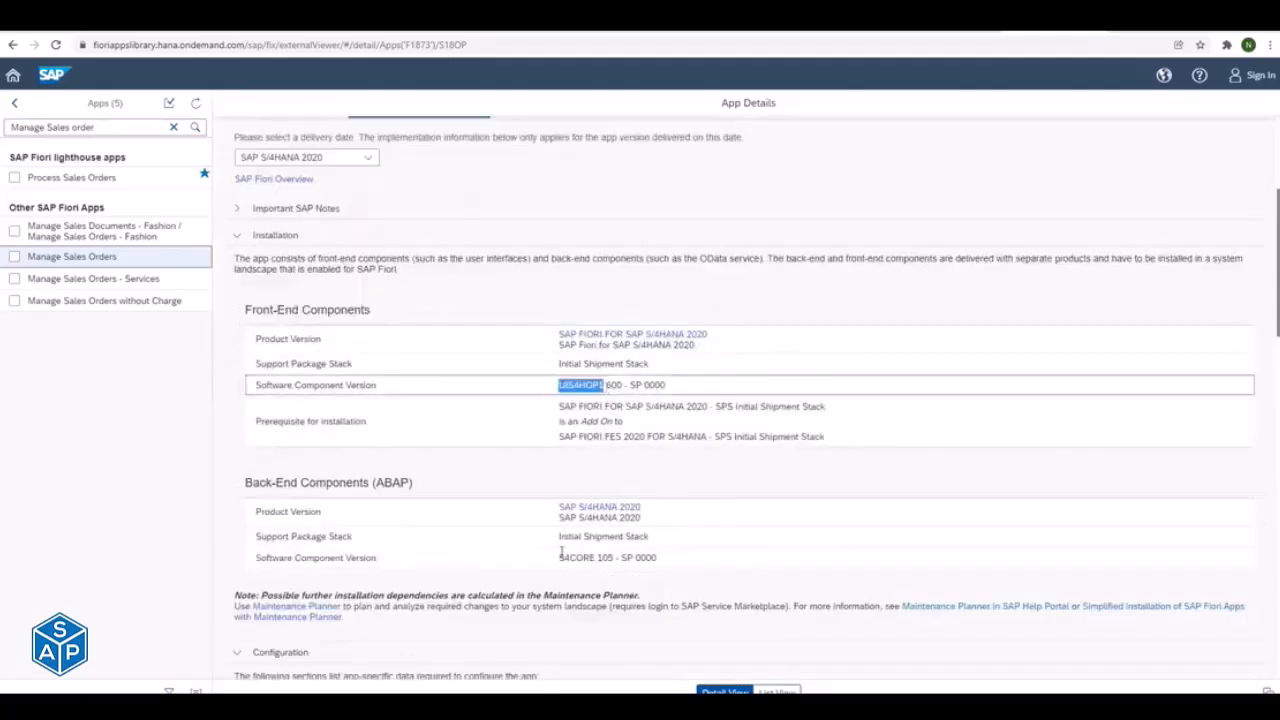
{"action": "left_click_drag", "start_coordinate": [561, 553], "coordinate": [634, 558]}
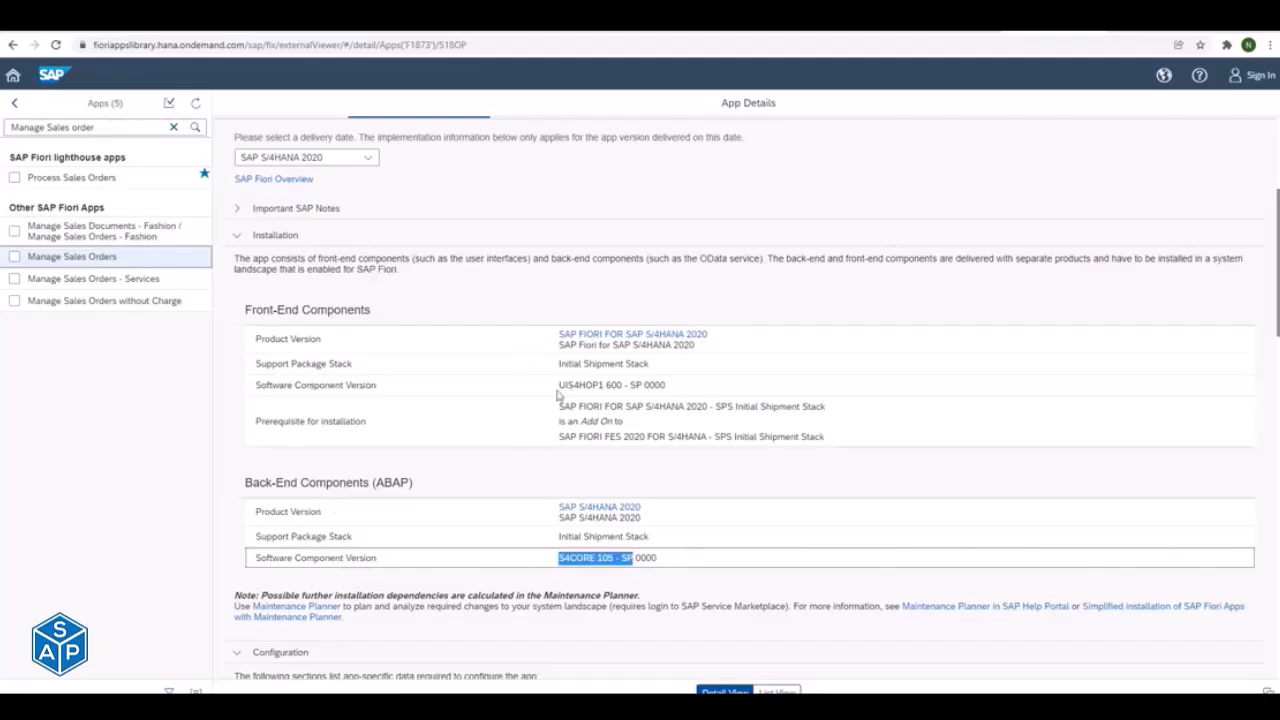
{"action": "left_click_drag", "start_coordinate": [559, 389], "coordinate": [588, 387]}
{"action": "left_click_drag", "start_coordinate": [559, 557], "coordinate": [585, 557]}
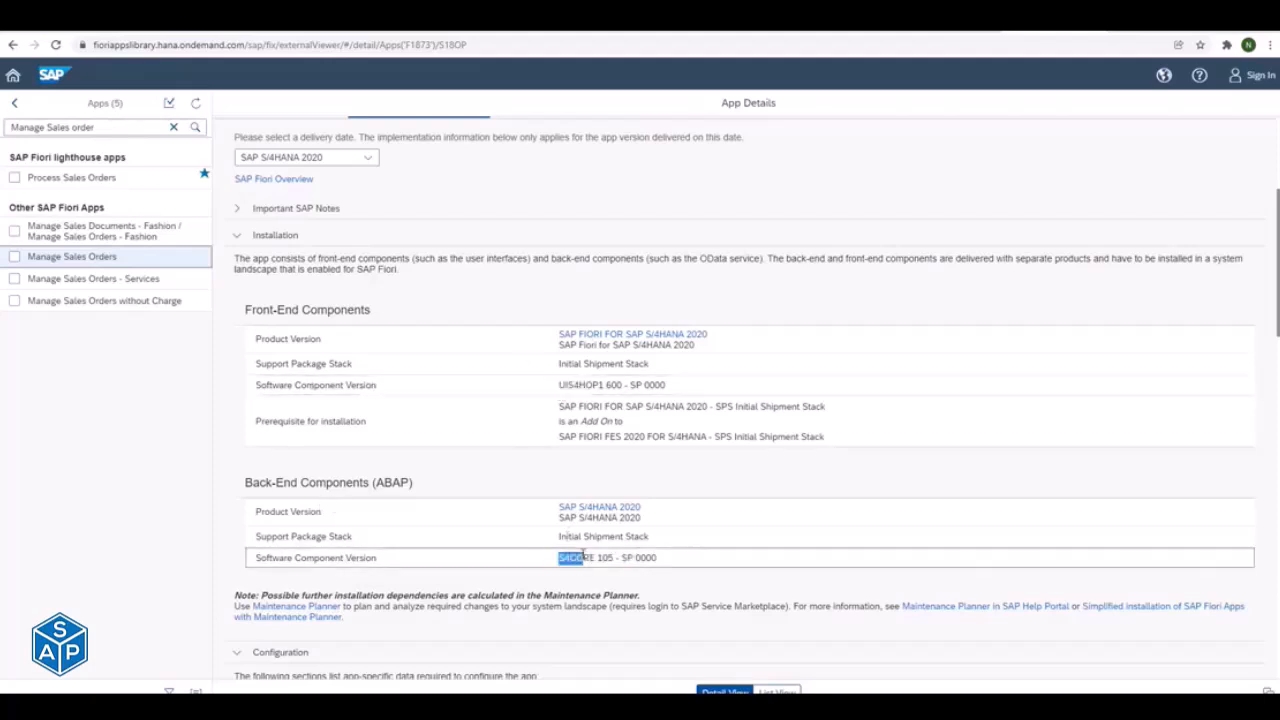
{"action": "left_click", "coordinate": [237, 238]}
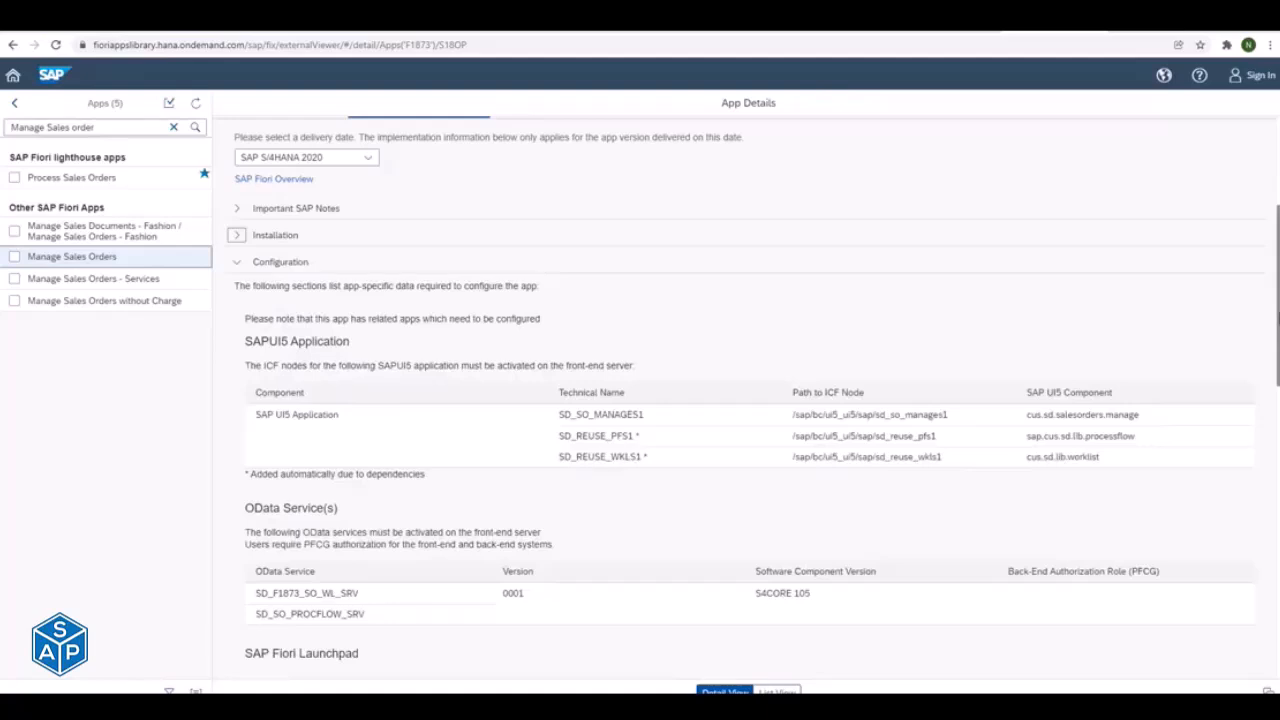
- Examine the OData services SD_F1873_SO_WL_SRV and SD_SO_PROCFLOW_SRV in the app's Configuration section
{"action": "scroll", "coordinate": [746, 390], "scroll_direction": "down", "scroll_amount": 3}
{"action": "scroll", "coordinate": [561, 335], "scroll_direction": "down", "scroll_amount": 3}
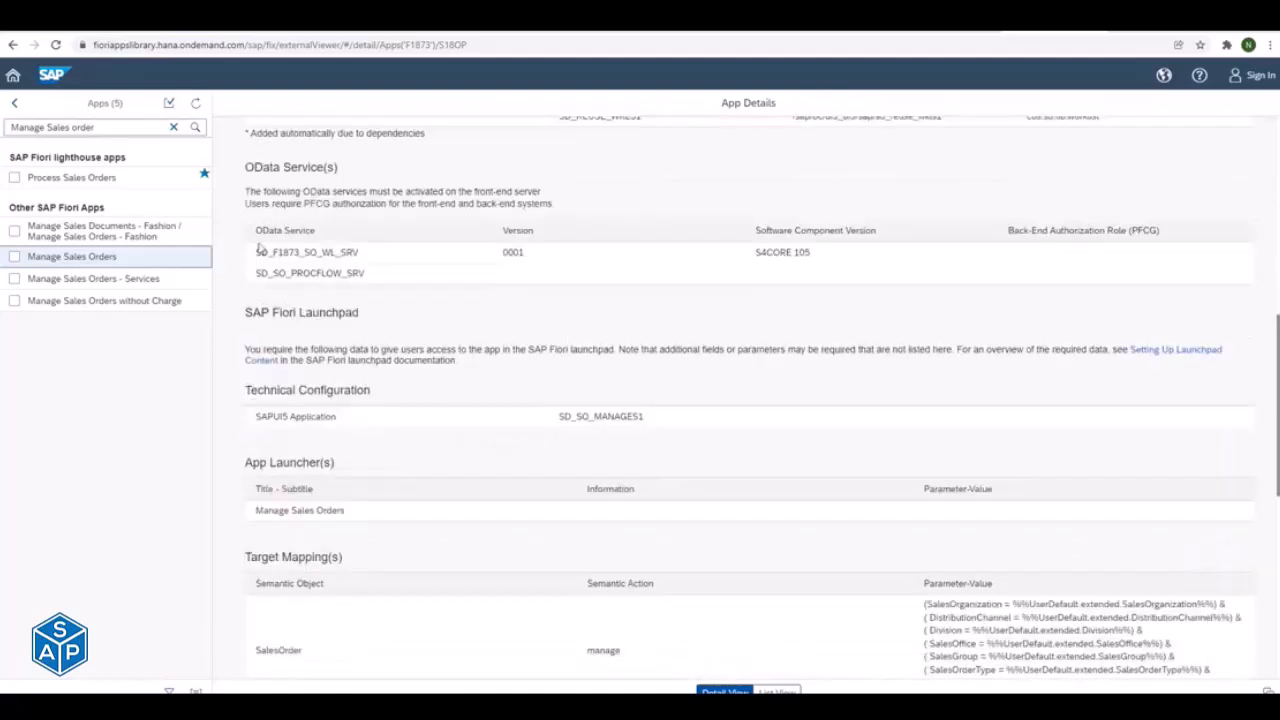
{"action": "left_click_drag", "start_coordinate": [258, 251], "coordinate": [360, 253]}
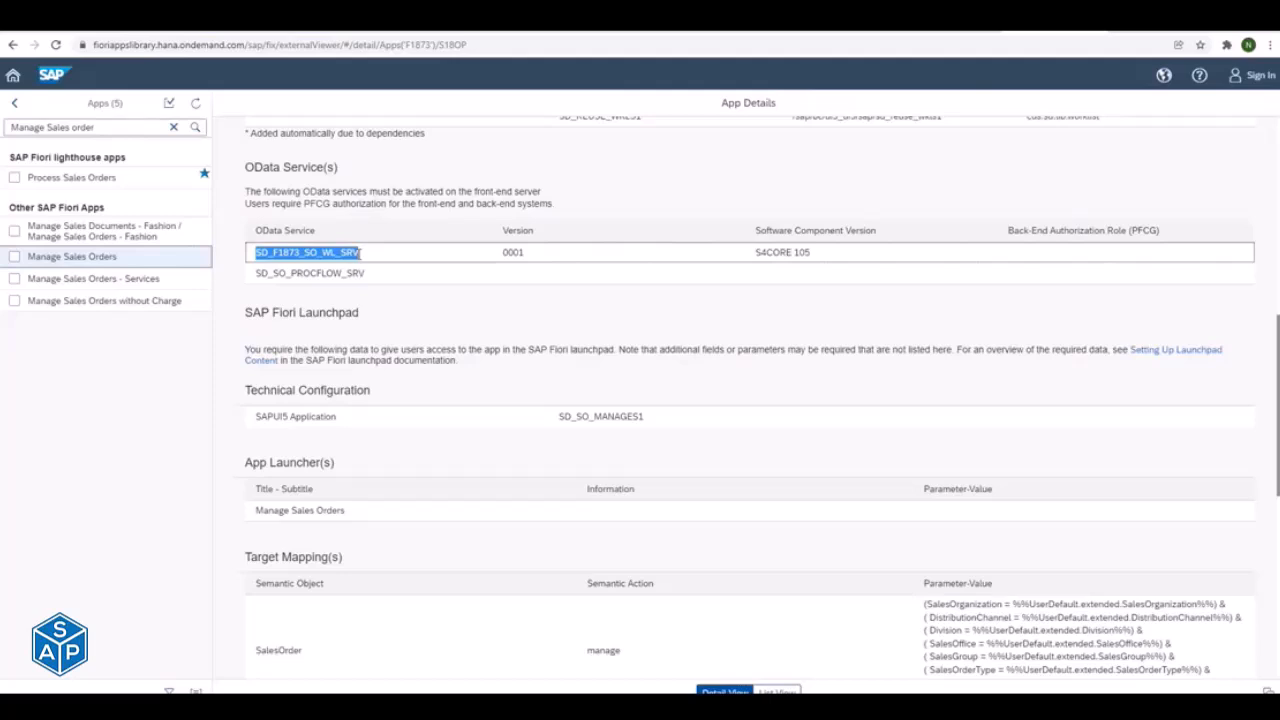
{"action": "left_click_drag", "start_coordinate": [257, 274], "coordinate": [370, 281]}
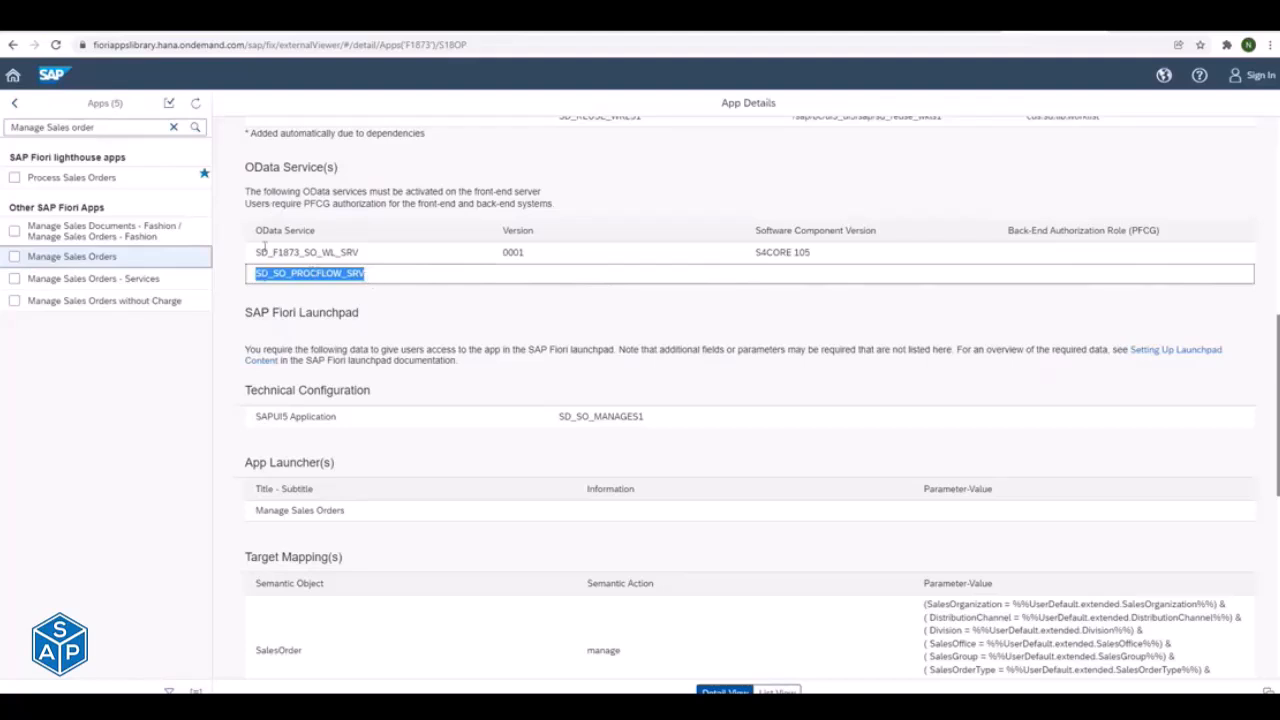
{"action": "left_click_drag", "start_coordinate": [257, 252], "coordinate": [343, 268]}
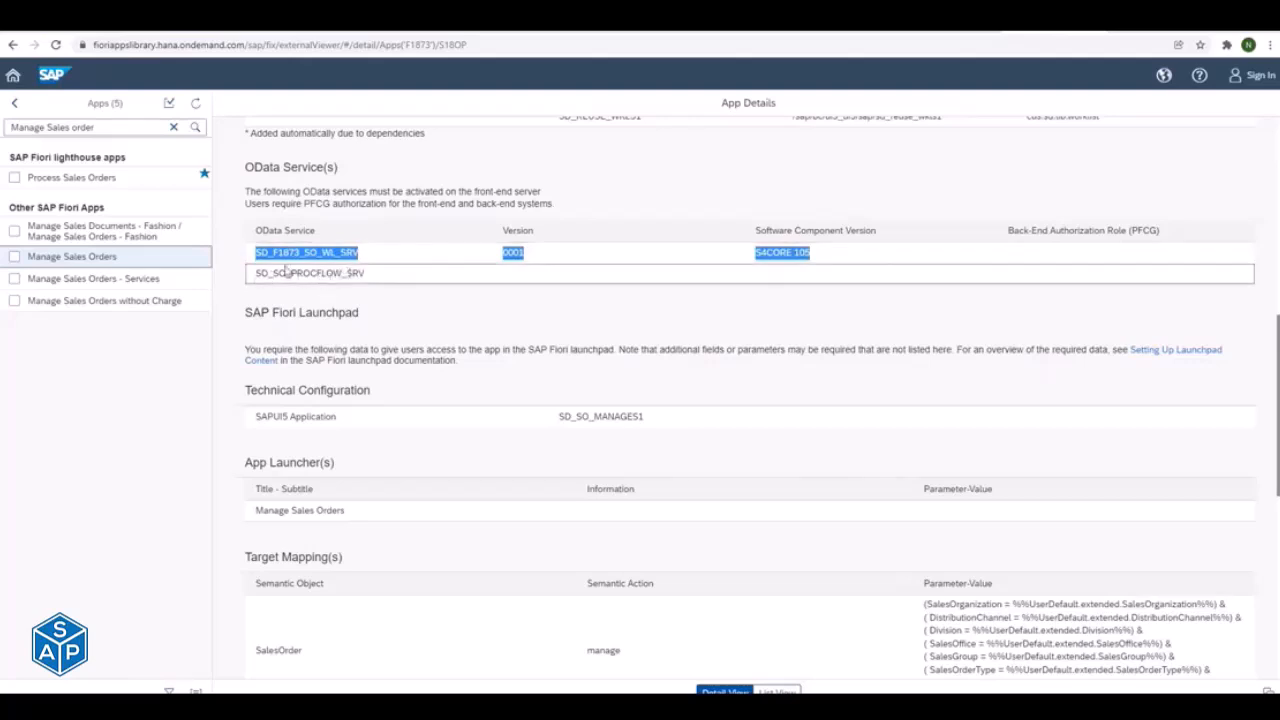
{"action": "left_click", "coordinate": [345, 276]}
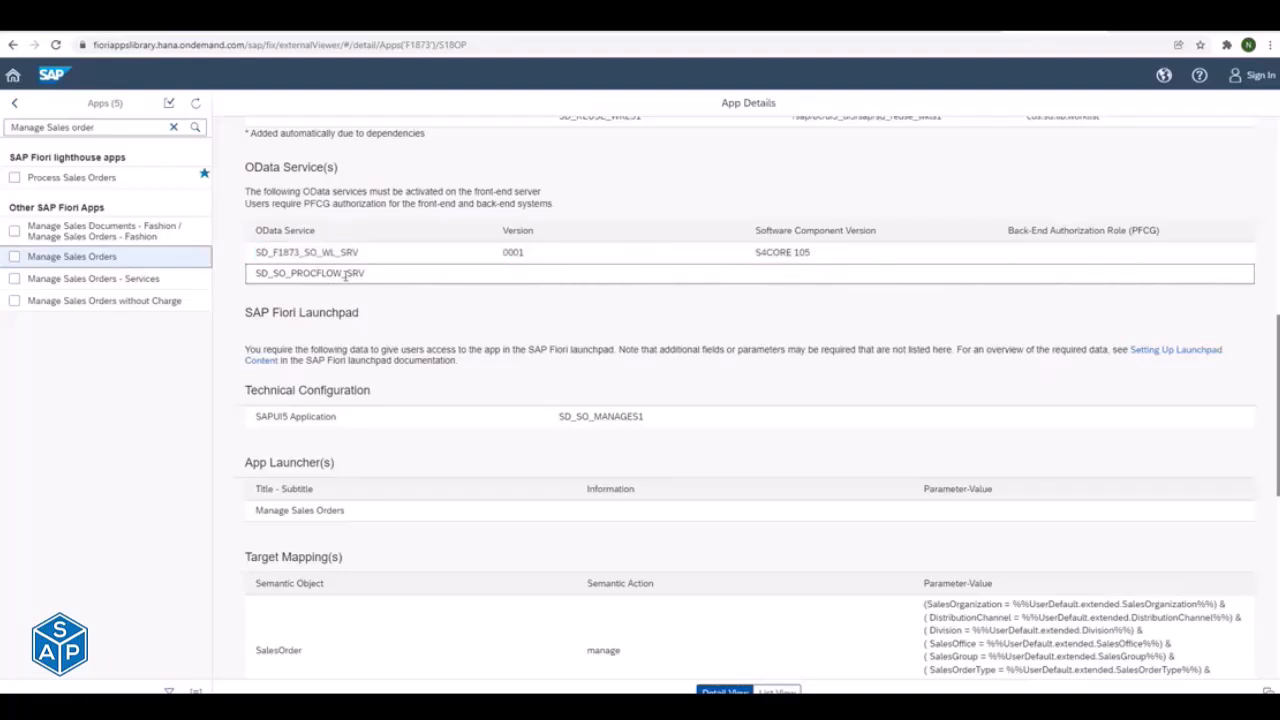
{"action": "left_click_drag", "start_coordinate": [259, 273], "coordinate": [346, 274]}
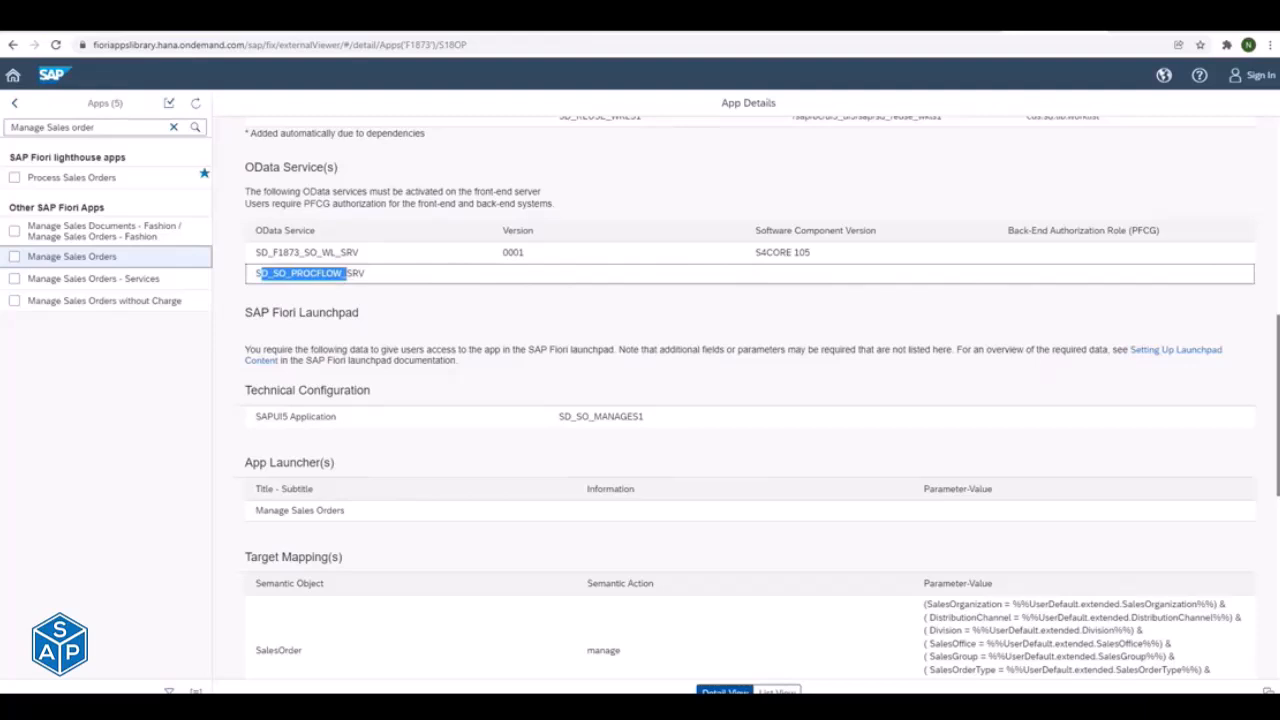
- Examine the app's technical catalog SAP_TC_CEC_SD_COMMON under its launchpad configuration data
{"action": "scroll", "coordinate": [708, 489], "scroll_direction": "down", "scroll_amount": 5}
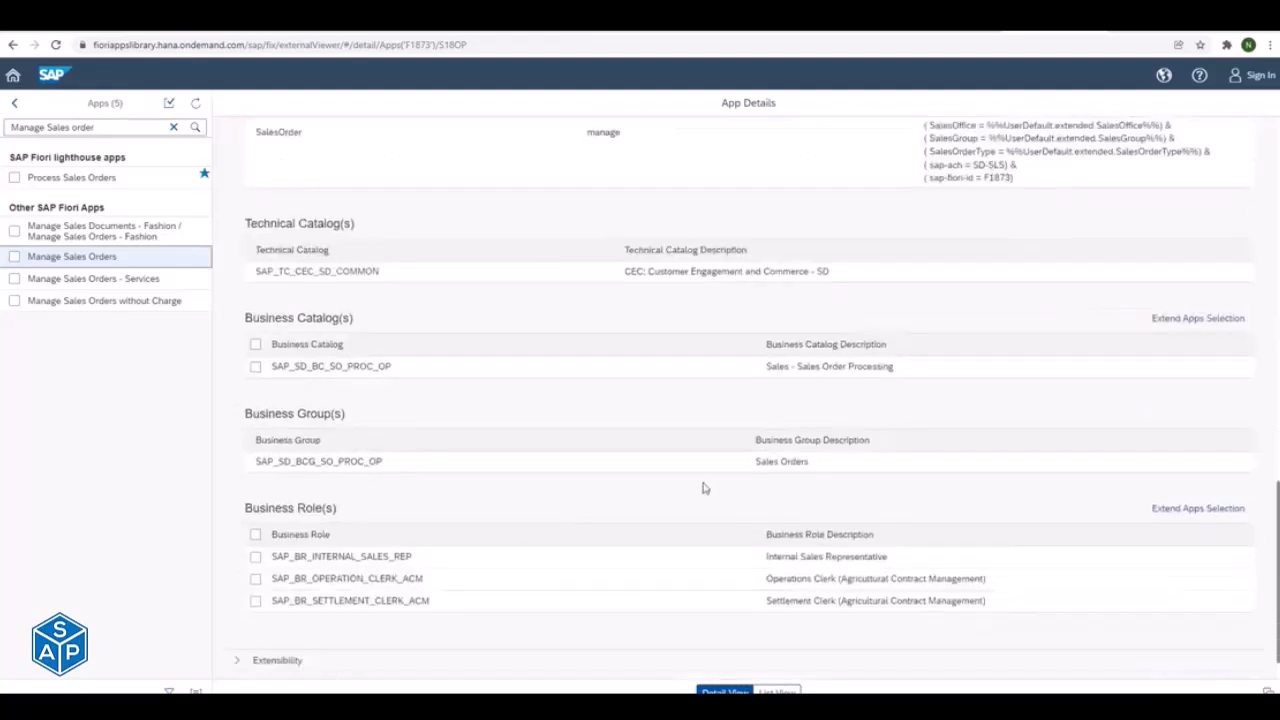
{"action": "left_click_drag", "start_coordinate": [255, 271], "coordinate": [337, 270]}
{"action": "key", "text": "alt+Tab"}
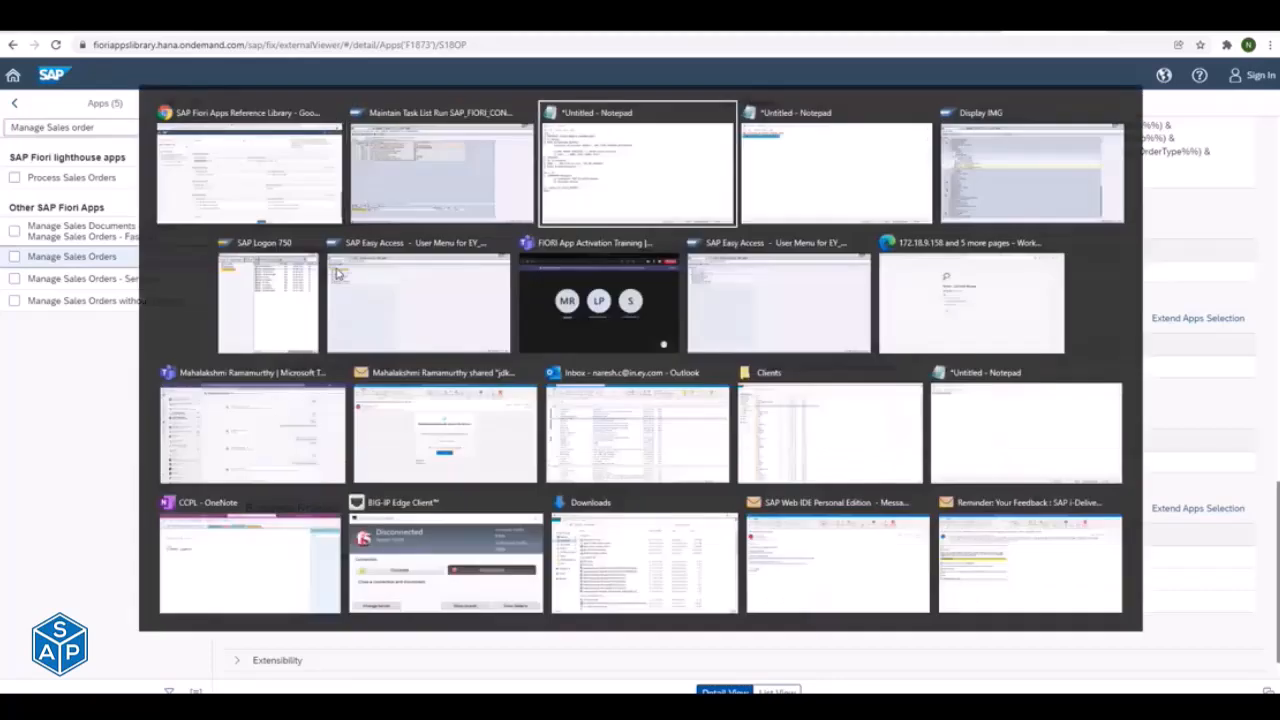
{"action": "left_click", "coordinate": [156, 282]}
{"action": "left_click_drag", "start_coordinate": [156, 282], "coordinate": [393, 277]}
{"action": "key", "text": "alt+Tab"}
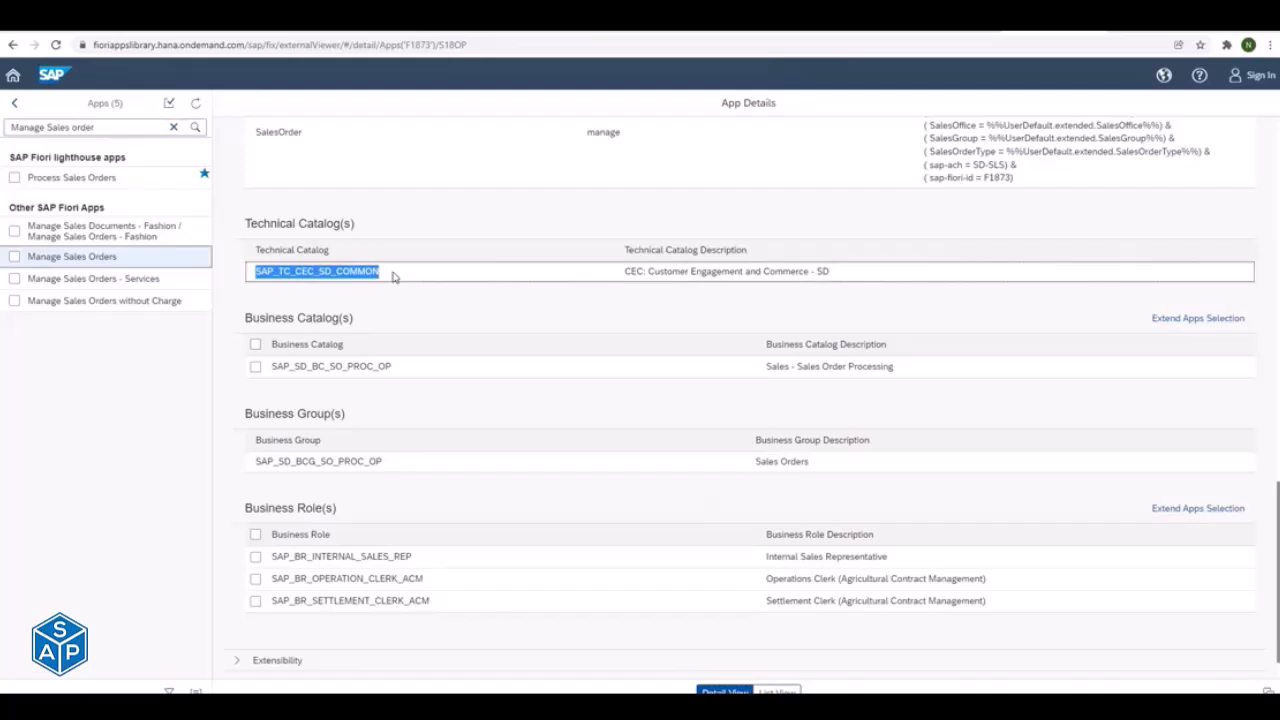
{"action": "double_click", "coordinate": [287, 273]}
{"action": "left_click", "coordinate": [274, 271]}
{"action": "left_click_drag", "start_coordinate": [306, 271], "coordinate": [358, 271]}
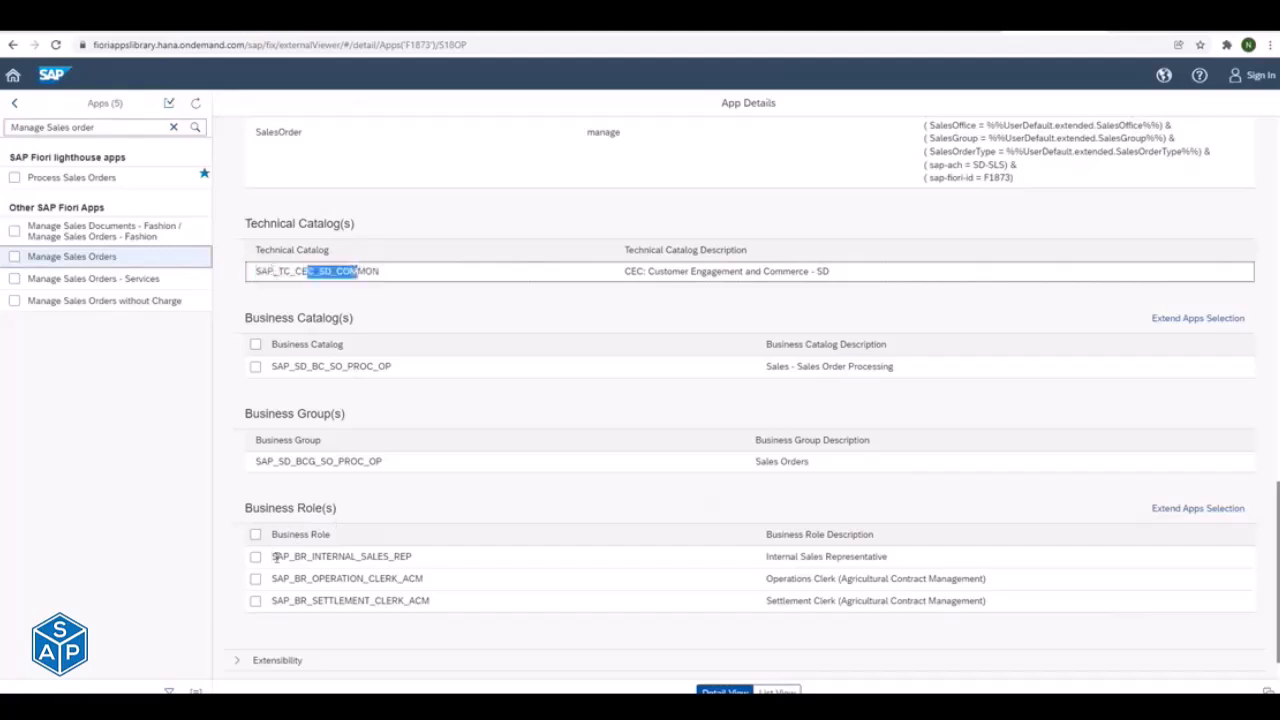
- Copy the business role SAP_BR_INTERNAL_SALES_REP from the app details, search the library for it and browse the matching apps
{"action": "left_click_drag", "start_coordinate": [273, 557], "coordinate": [419, 567]}
{"action": "key", "text": "ctrl+c"}
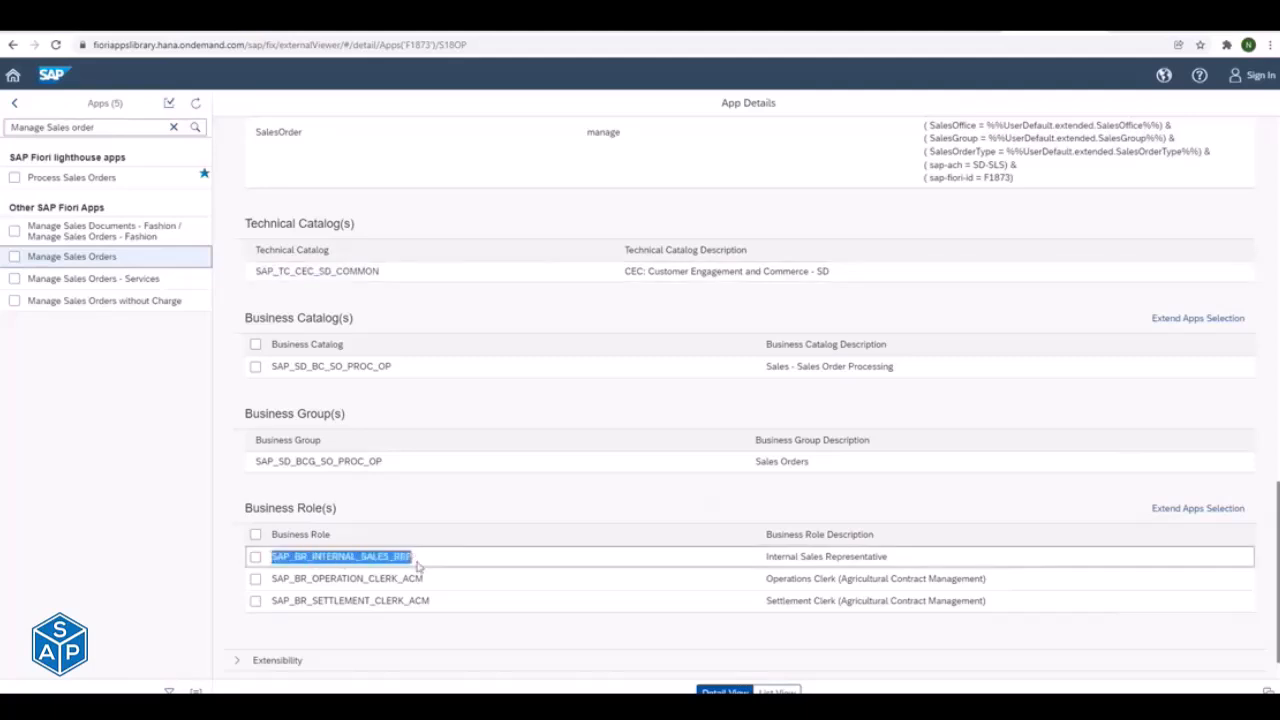
{"action": "left_click", "coordinate": [80, 130]}
{"action": "key", "text": "ctrl+a"}
{"action": "key", "text": "ctrl+v"}
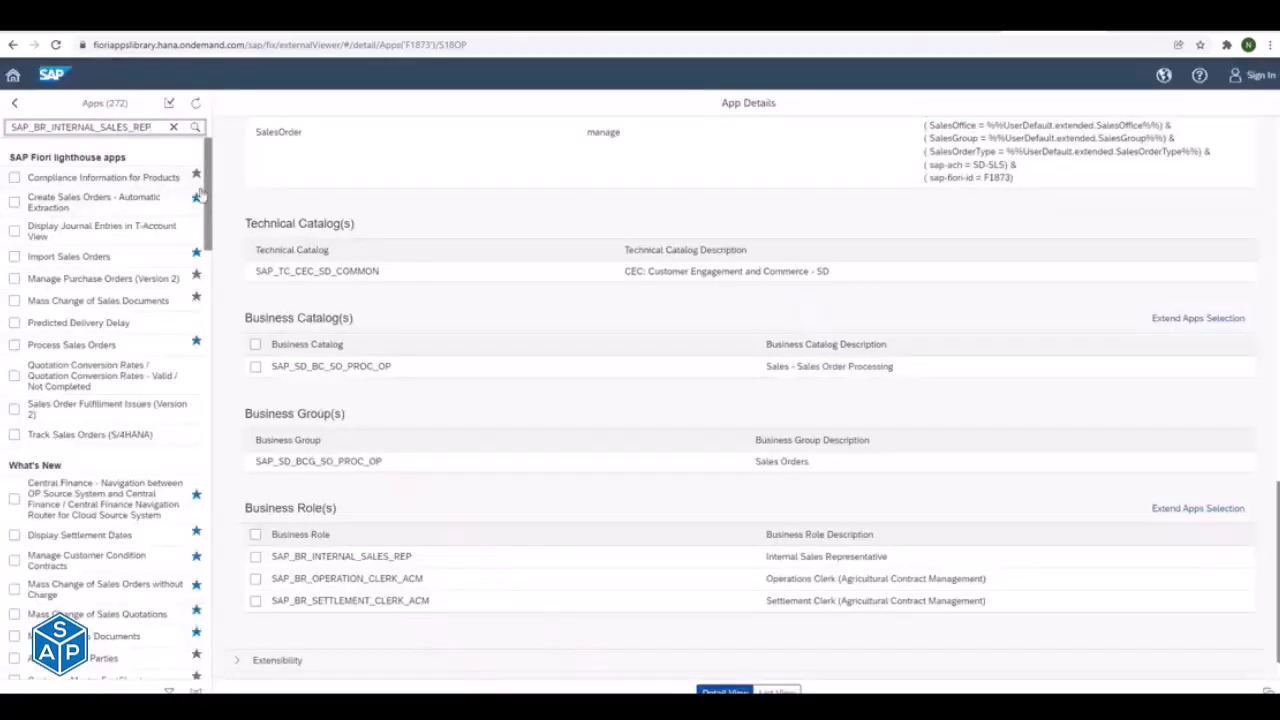
{"action": "left_click_drag", "start_coordinate": [207, 210], "coordinate": [222, 662]}
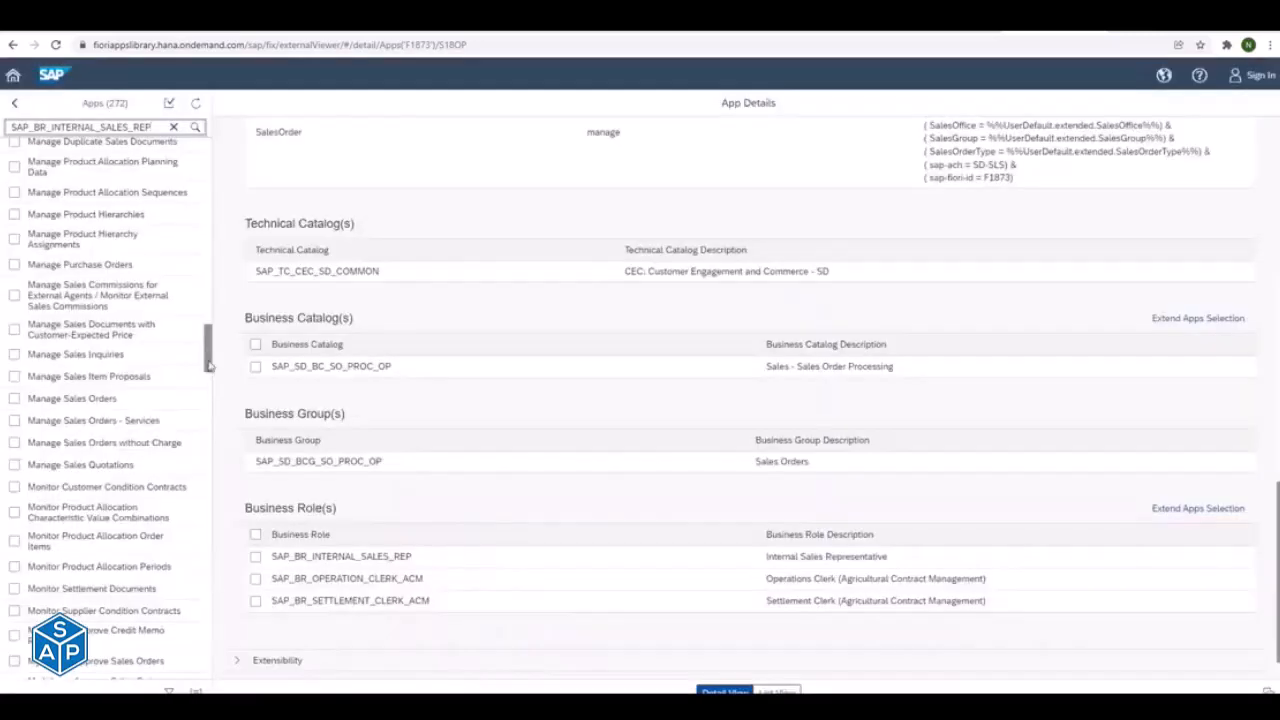
- Switch back to the SAP task list run and enter SAP_BR_INTERNAL_SALES_REP as the business role to be activated
{"action": "left_click_drag", "start_coordinate": [209, 364], "coordinate": [209, 676]}
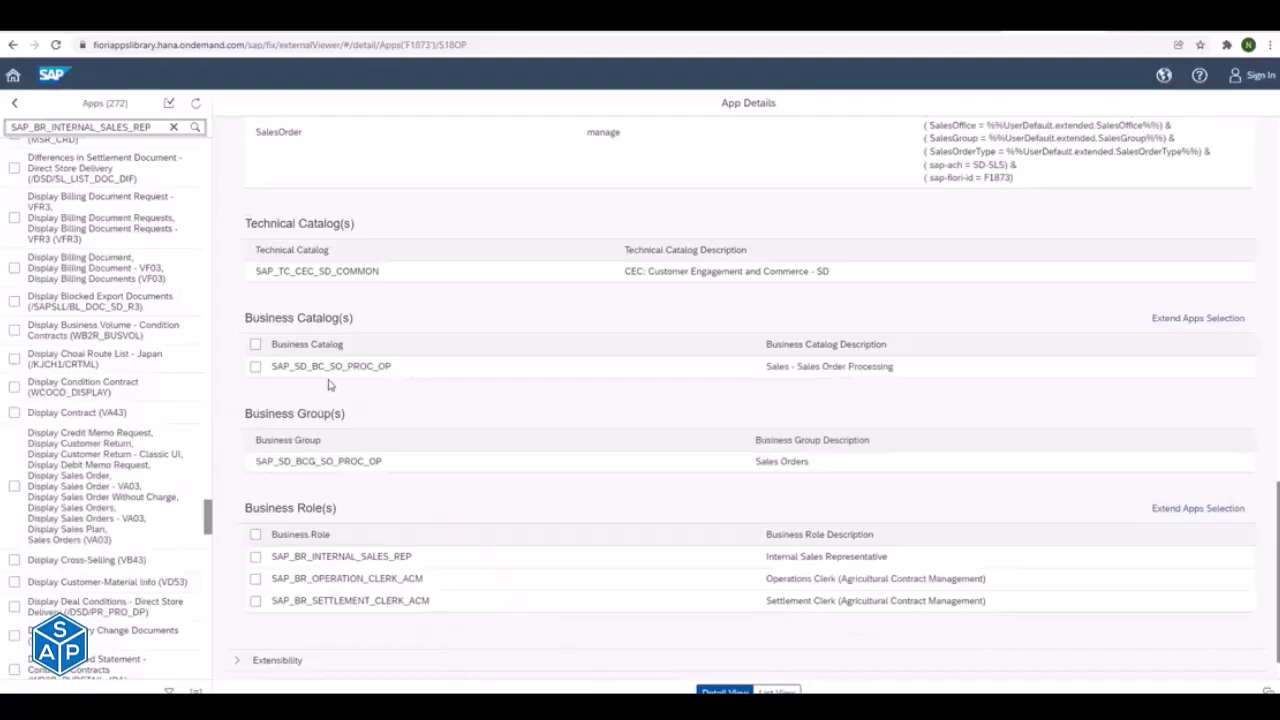
{"action": "key", "text": "alt+Tab"}
{"action": "key", "text": "alt+Tab"}
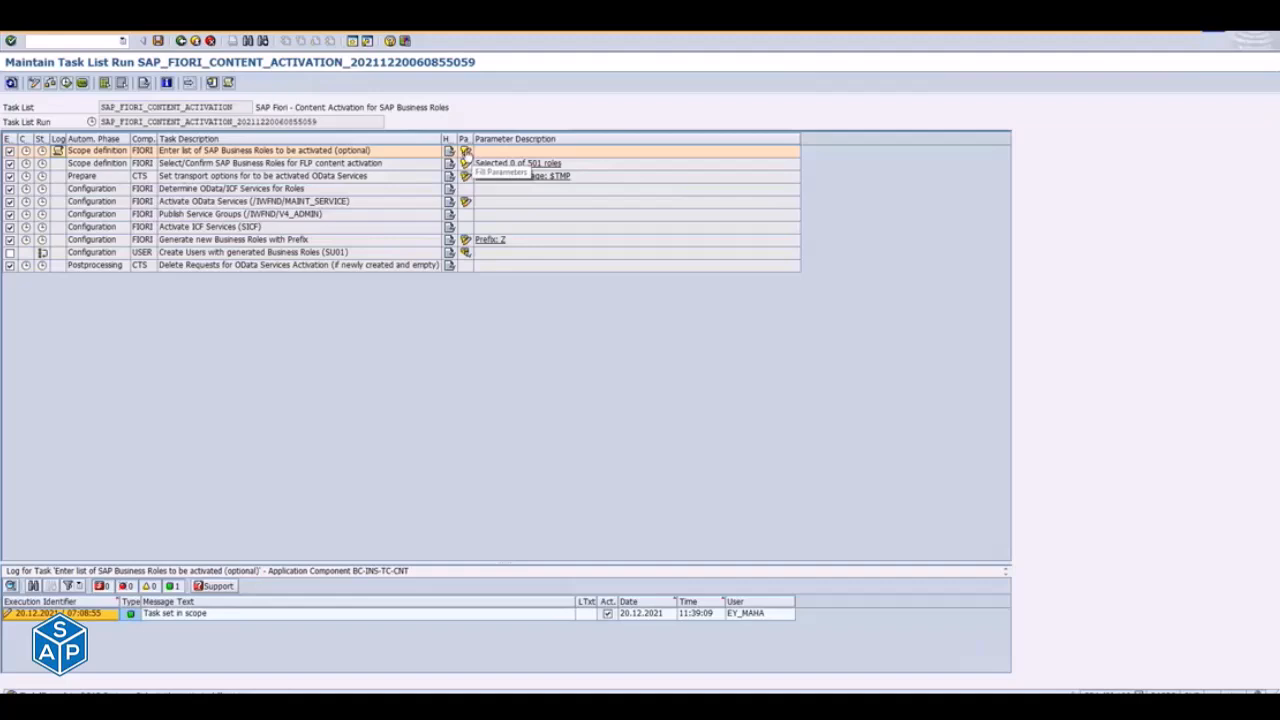
{"action": "left_click", "coordinate": [466, 150]}
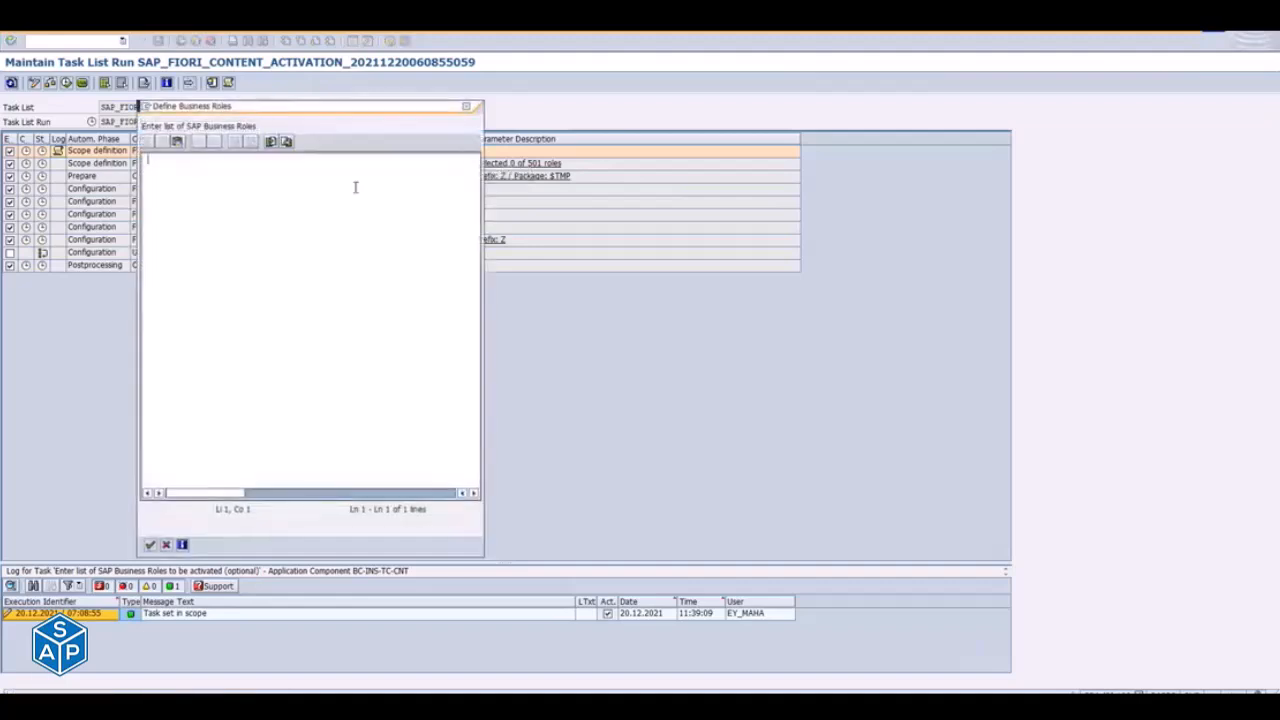
{"action": "key", "text": "ctrl+v"}
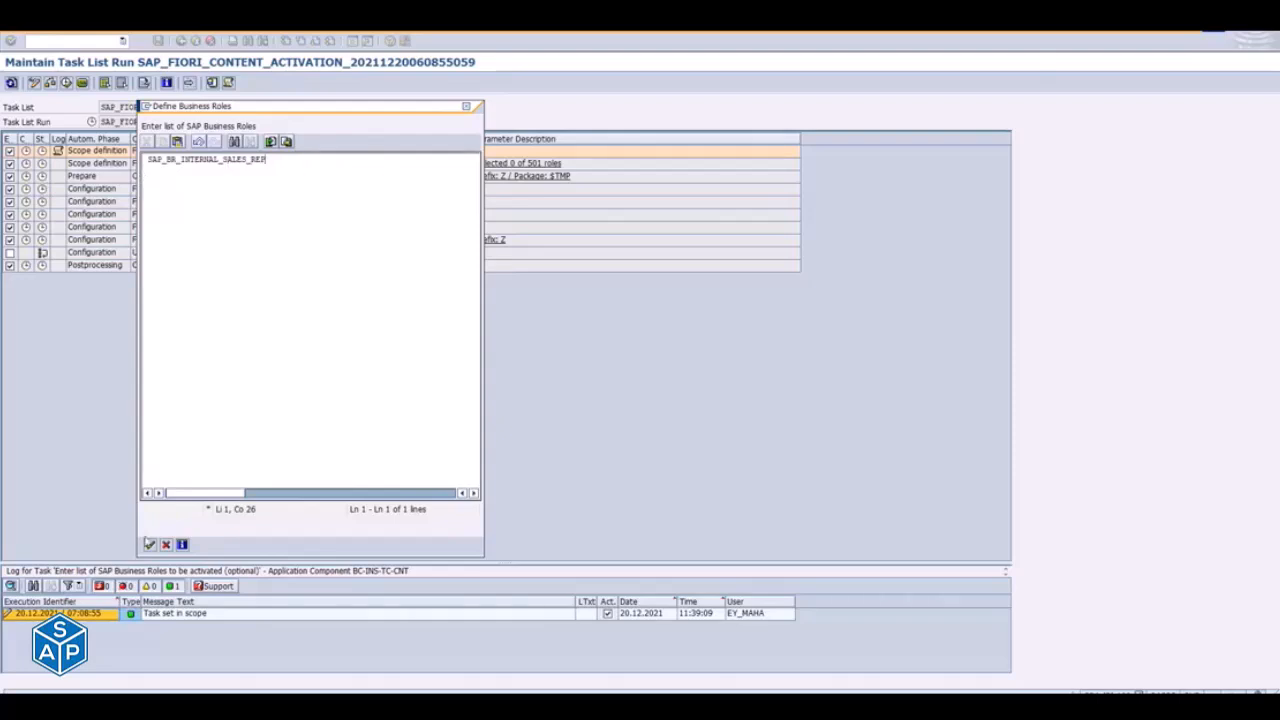
{"action": "left_click", "coordinate": [150, 544]}
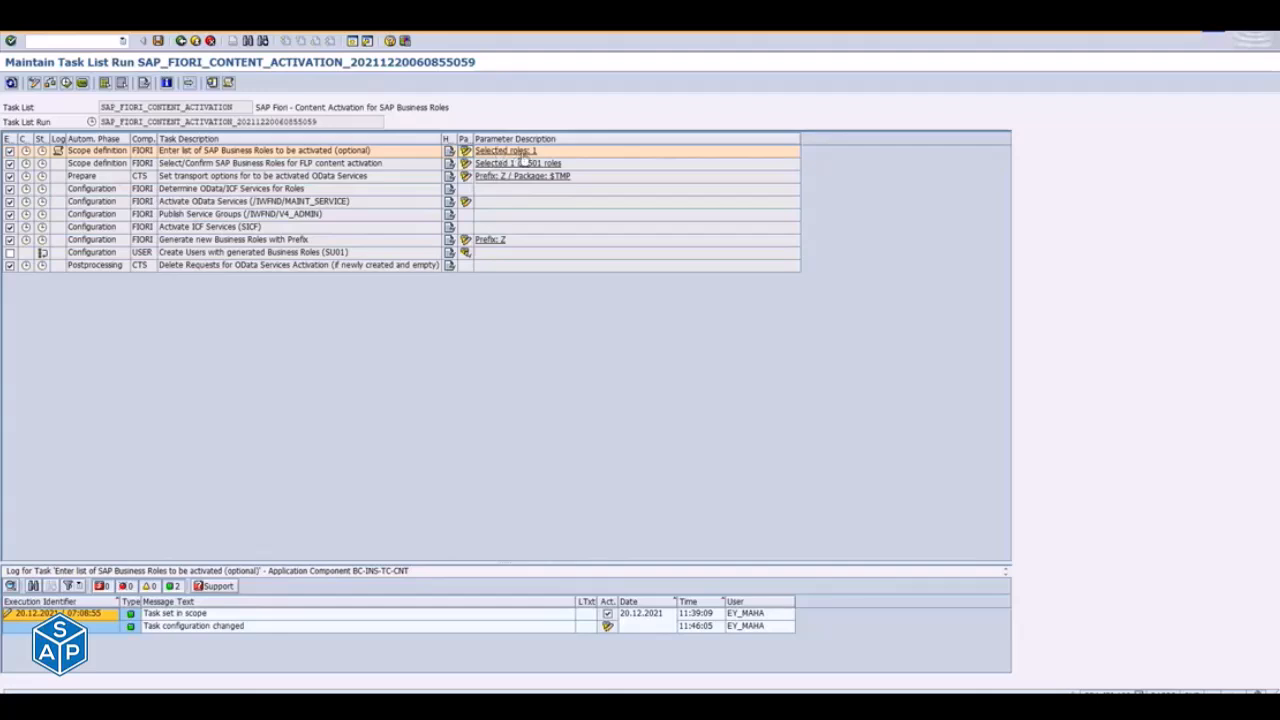
- Browse the business roles for FLP content activation and filter them by SAP_BR_INTERNAL_SALES_REP to check its selection
{"action": "left_click", "coordinate": [465, 163]}
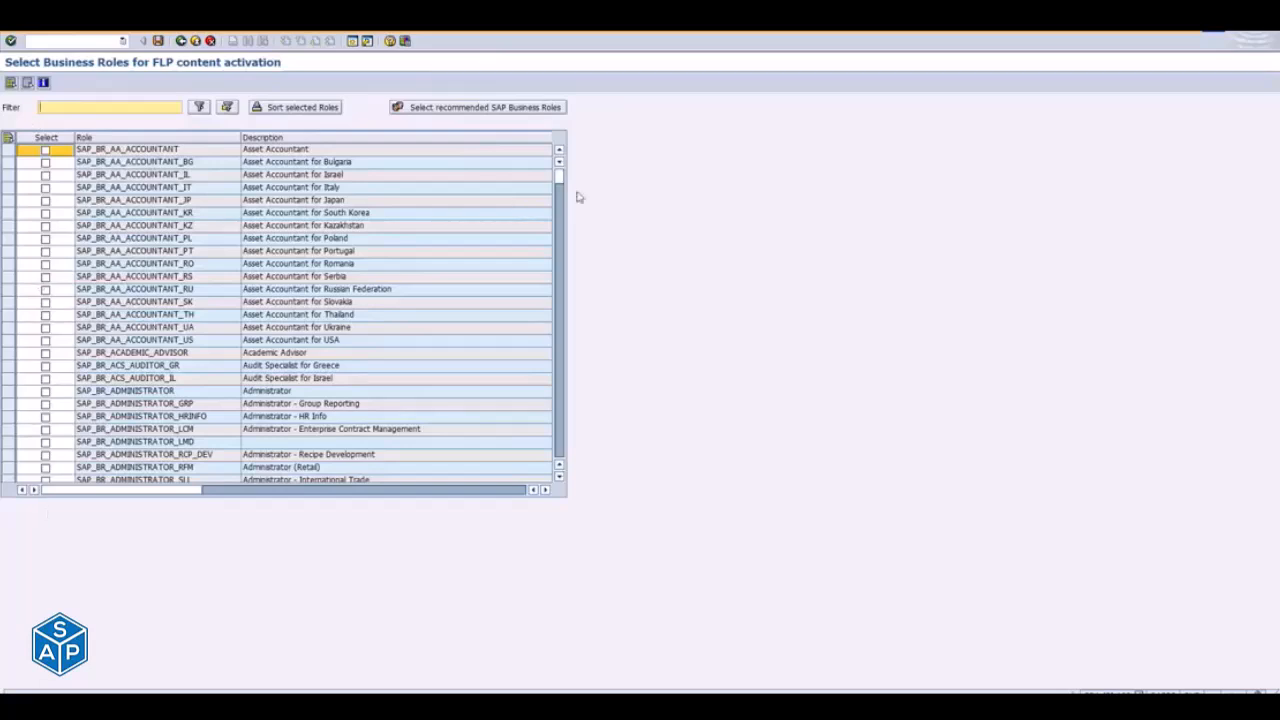
{"action": "left_click_drag", "start_coordinate": [558, 177], "coordinate": [562, 286]}
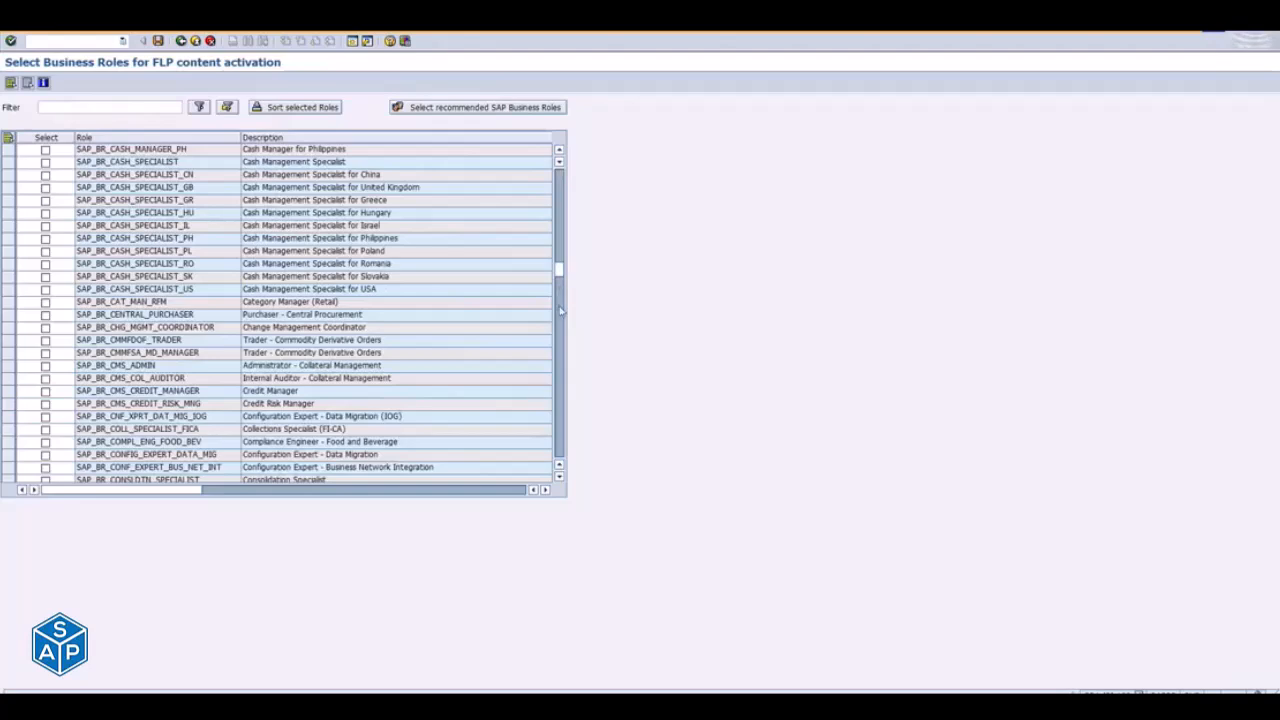
{"action": "left_click", "coordinate": [562, 305]}
{"action": "left_click", "coordinate": [561, 310]}
{"action": "left_click_drag", "start_coordinate": [560, 310], "coordinate": [560, 424]}
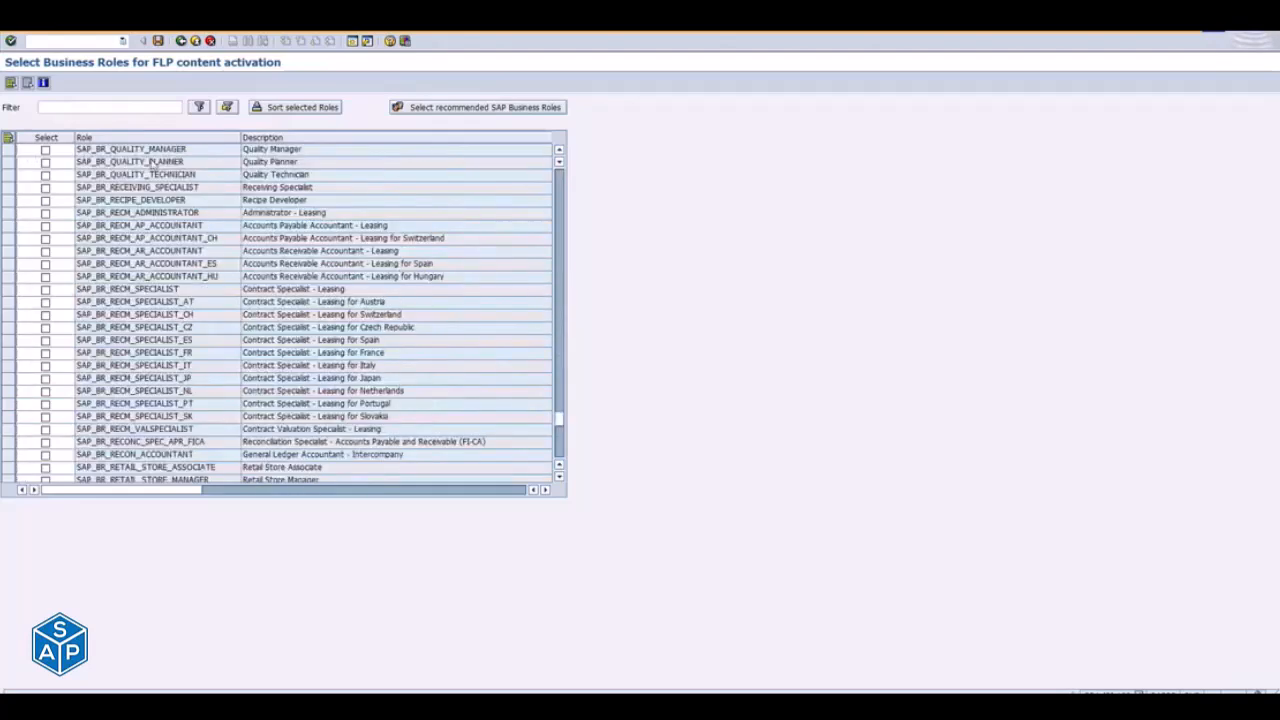
{"action": "left_click", "coordinate": [68, 105]}
{"action": "key", "text": "ctrl+v"}
{"action": "key", "text": "Return"}
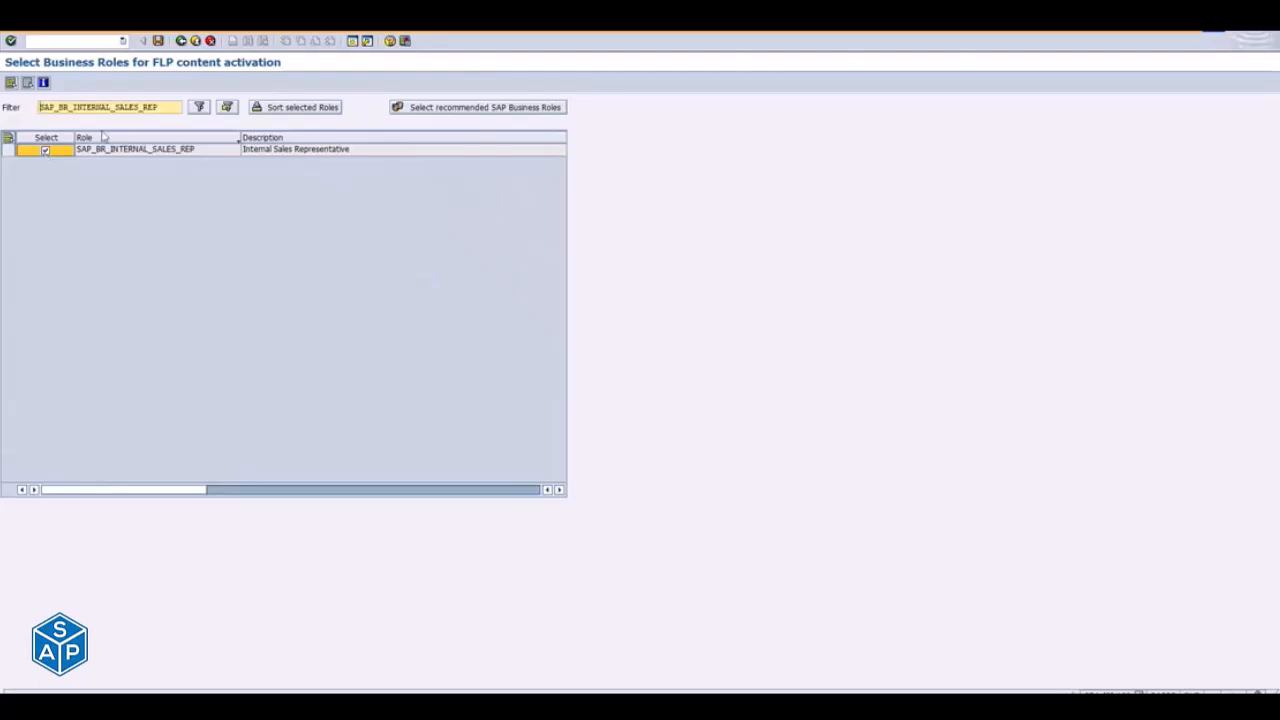
- Clear the business role filter and return to the task list run
{"action": "left_click_drag", "start_coordinate": [171, 111], "coordinate": [27, 131]}
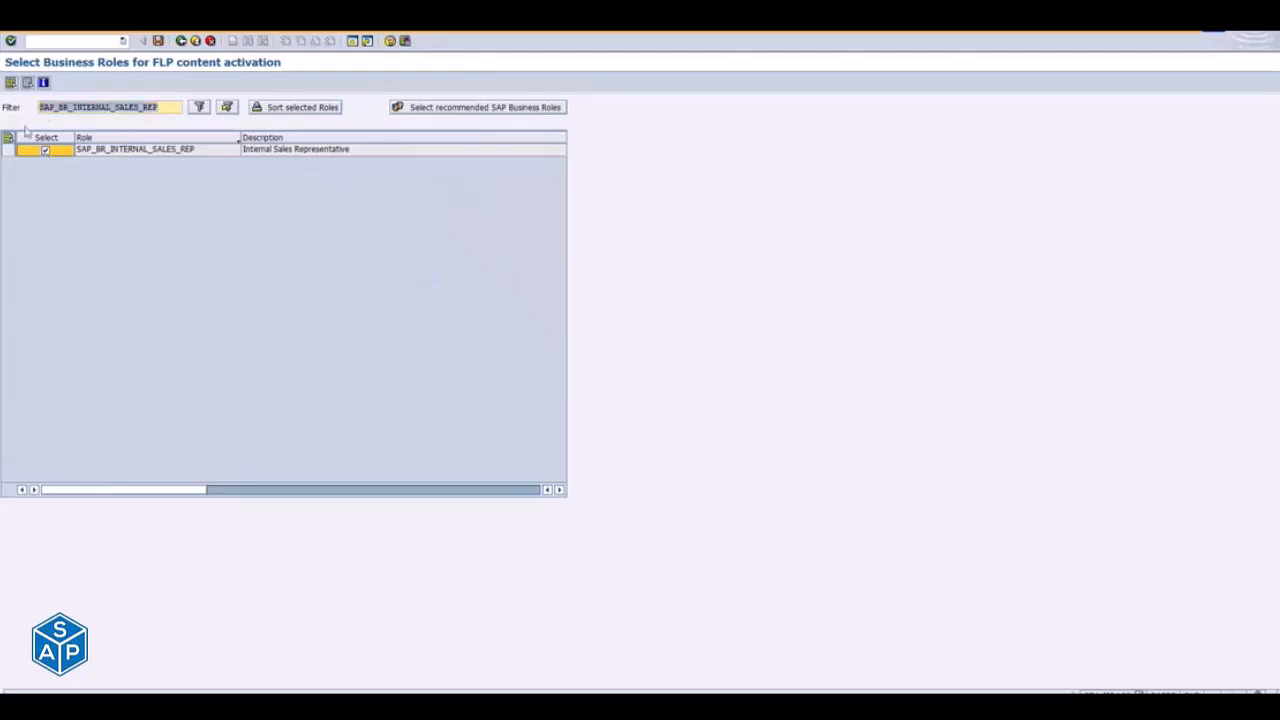
{"action": "key", "text": "Delete"}
{"action": "key", "text": "Return"}
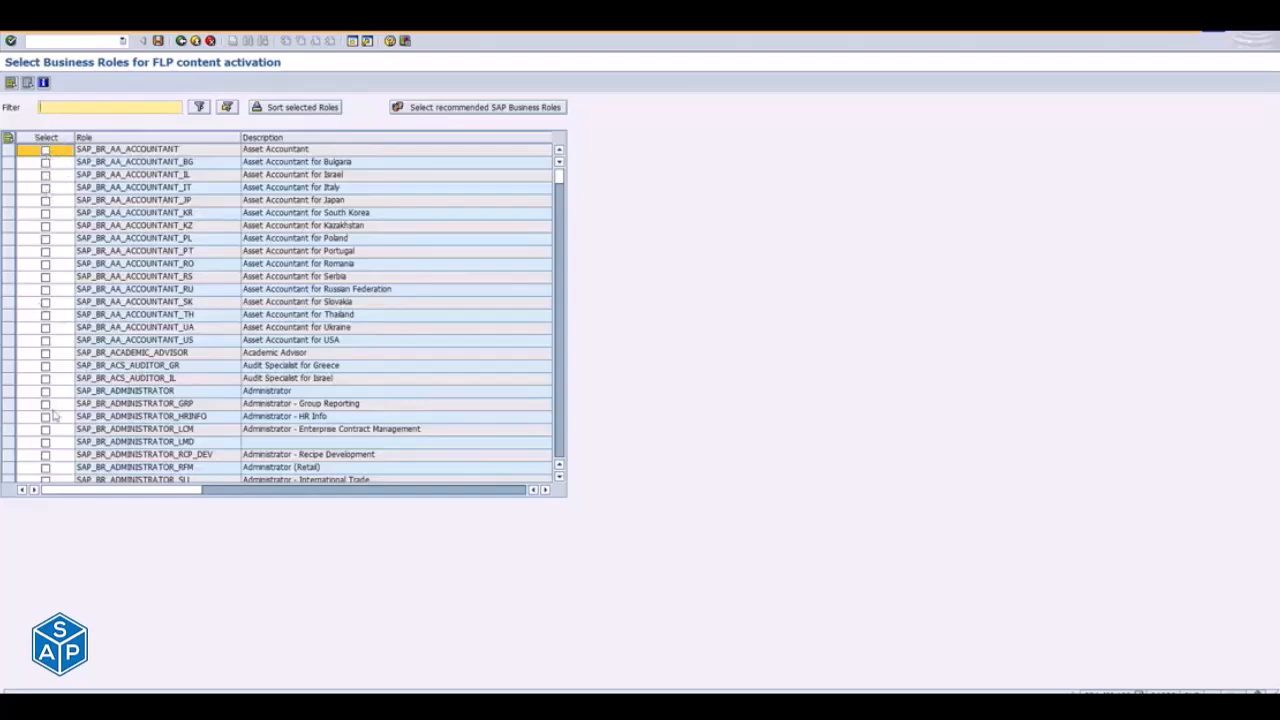
{"action": "left_click", "coordinate": [181, 41]}
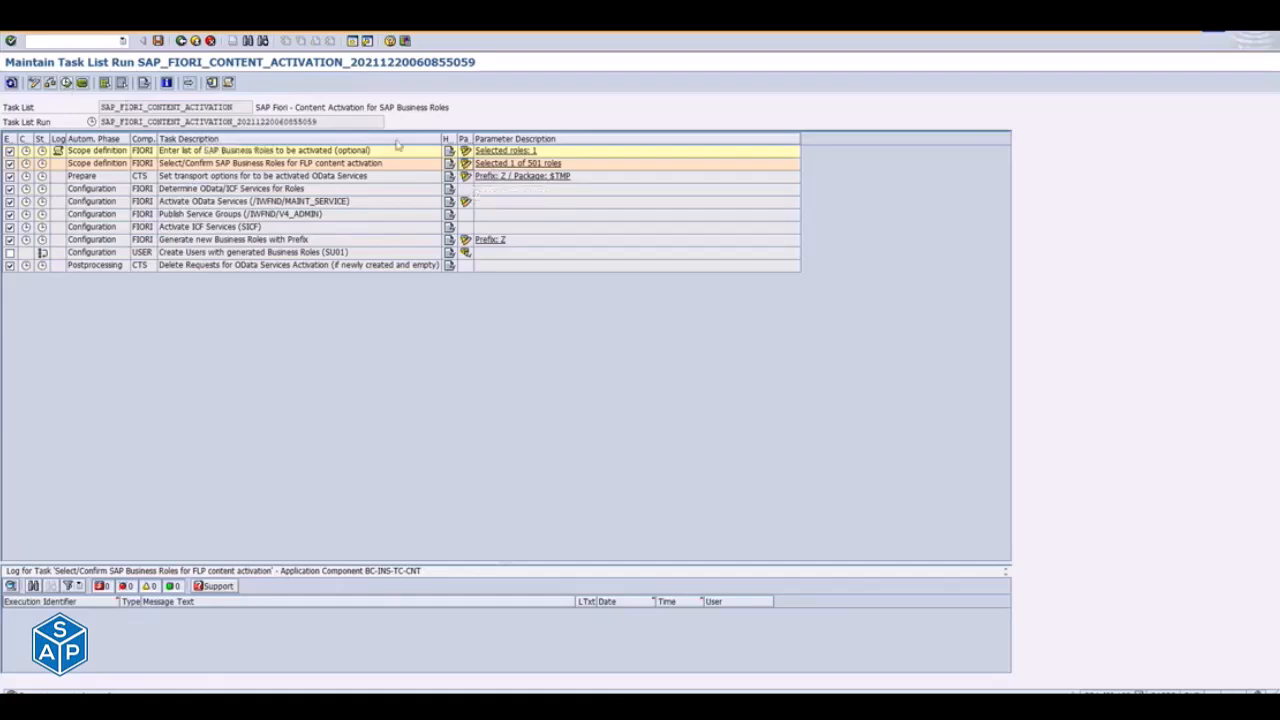
- Open the transport options for the OData services, clear the package and call up the package search
{"action": "left_click", "coordinate": [465, 178]}
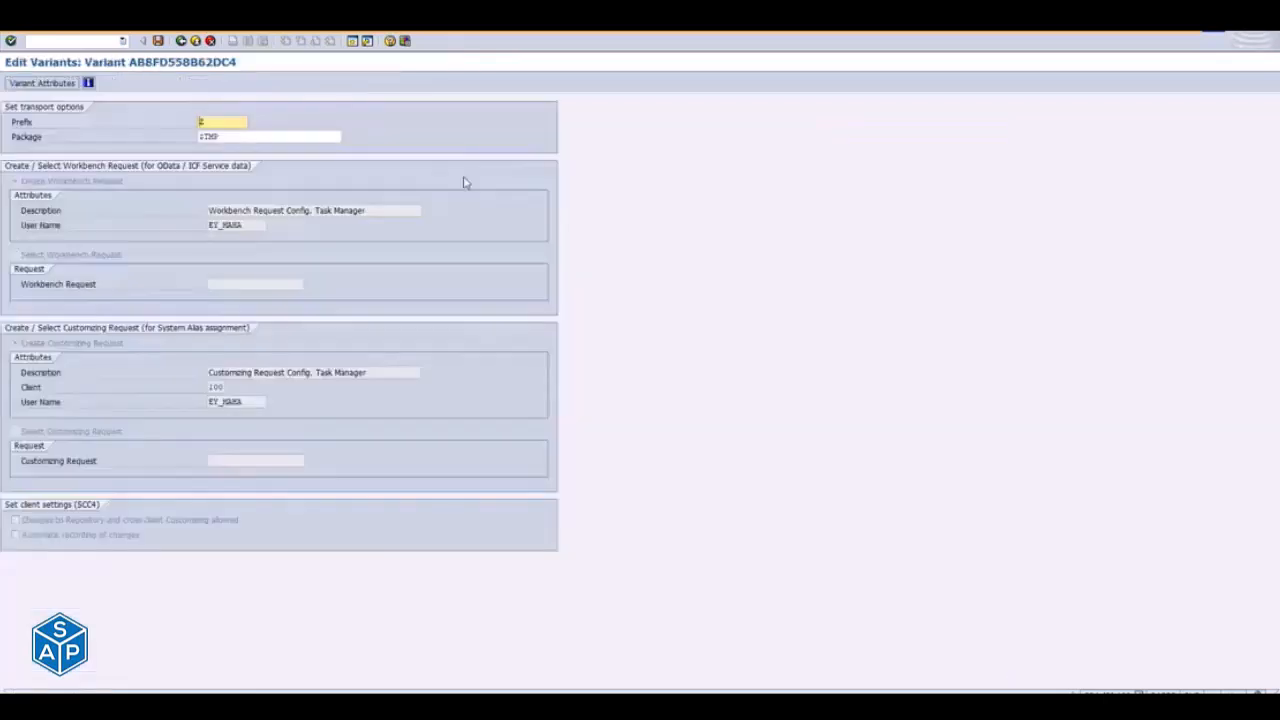
{"action": "left_click", "coordinate": [270, 137]}
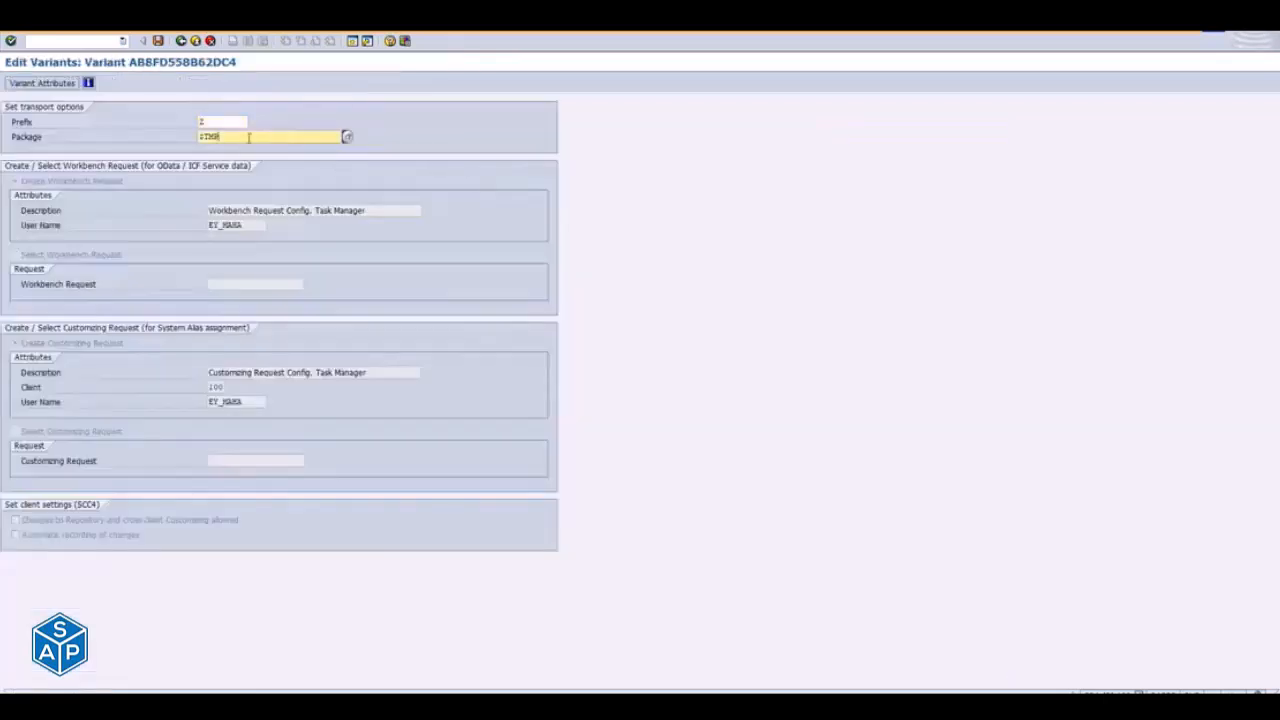
{"action": "left_click_drag", "start_coordinate": [238, 138], "coordinate": [186, 136]}
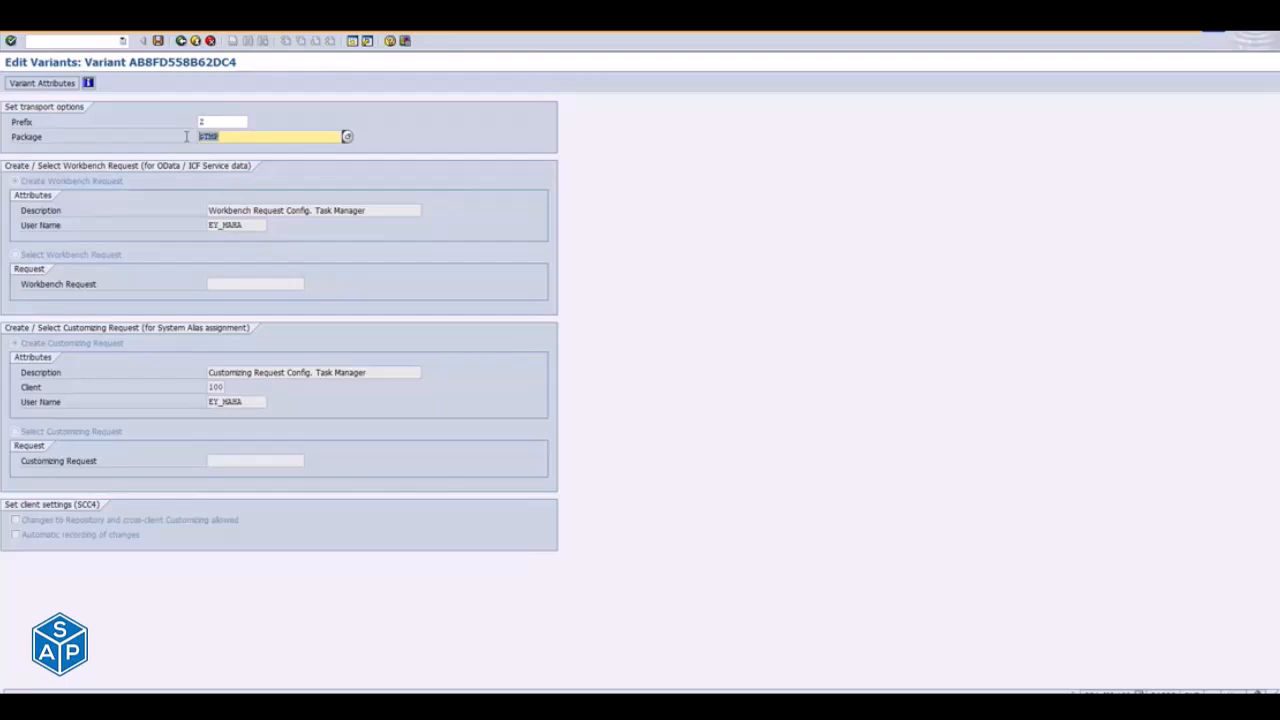
{"action": "left_click", "coordinate": [239, 136]}
{"action": "key", "text": "BackSpace"}
{"action": "key", "text": "BackSpace"}
{"action": "key", "text": "BackSpace"}
{"action": "key", "text": "BackSpace"}
{"action": "left_click", "coordinate": [348, 138]}
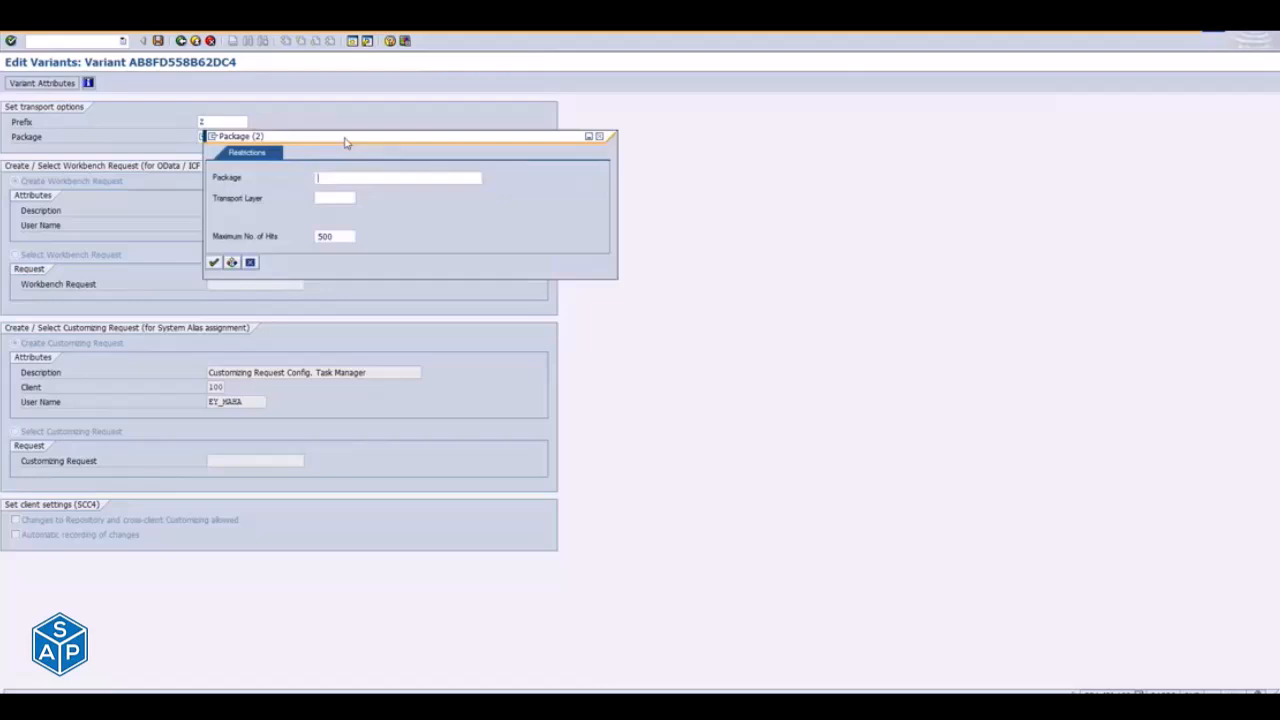
- Search for packages matching ZFIO*, choose ZFIORI as the transport package and confirm it
{"action": "type", "text": "ZFIOI*"}
{"action": "key", "text": "Return"}
{"action": "type", "text": "ZFIO*"}
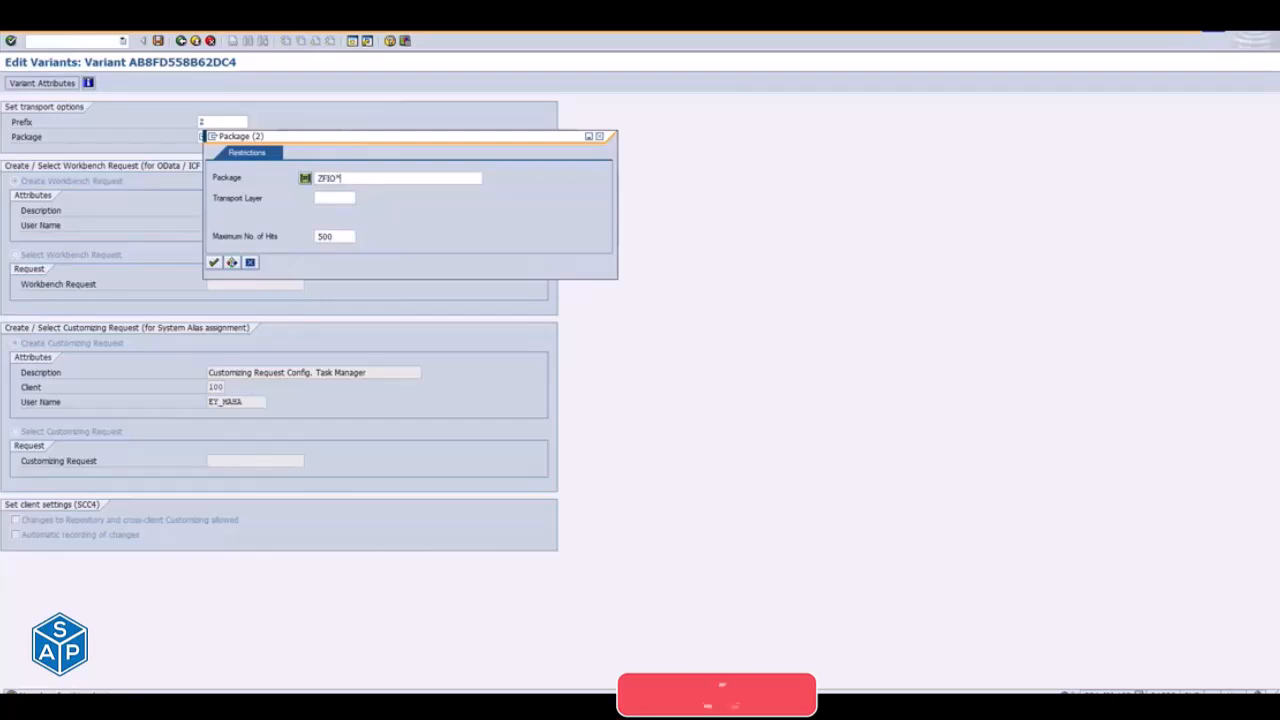
{"action": "key", "text": "Return"}
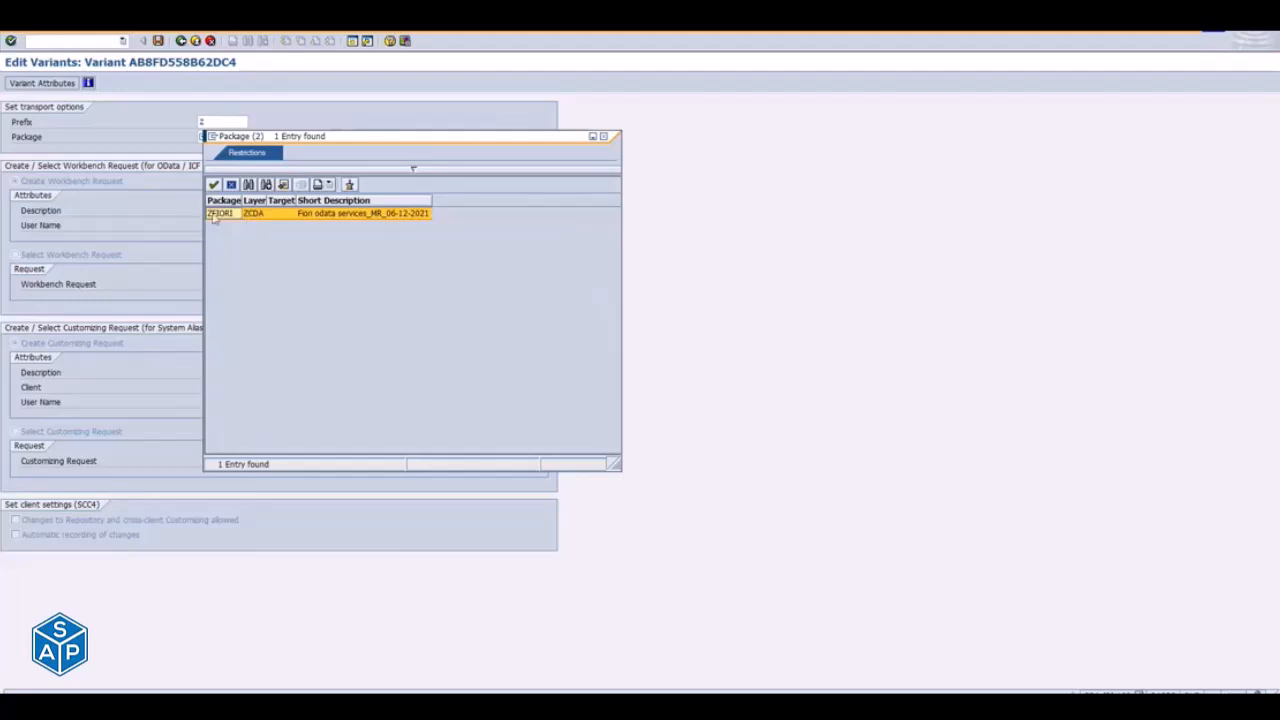
{"action": "double_click", "coordinate": [213, 213]}
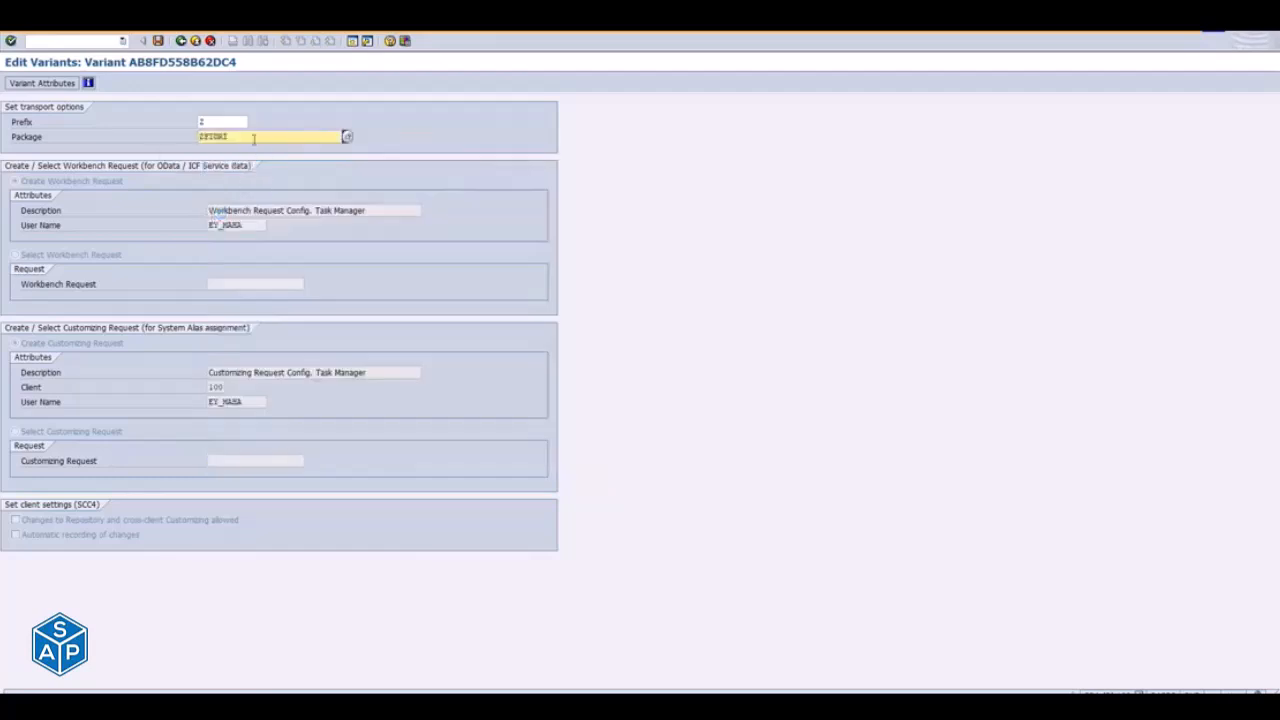
{"action": "left_click_drag", "start_coordinate": [303, 137], "coordinate": [190, 139]}
{"action": "left_click", "coordinate": [238, 137]}
{"action": "key", "text": "Return"}
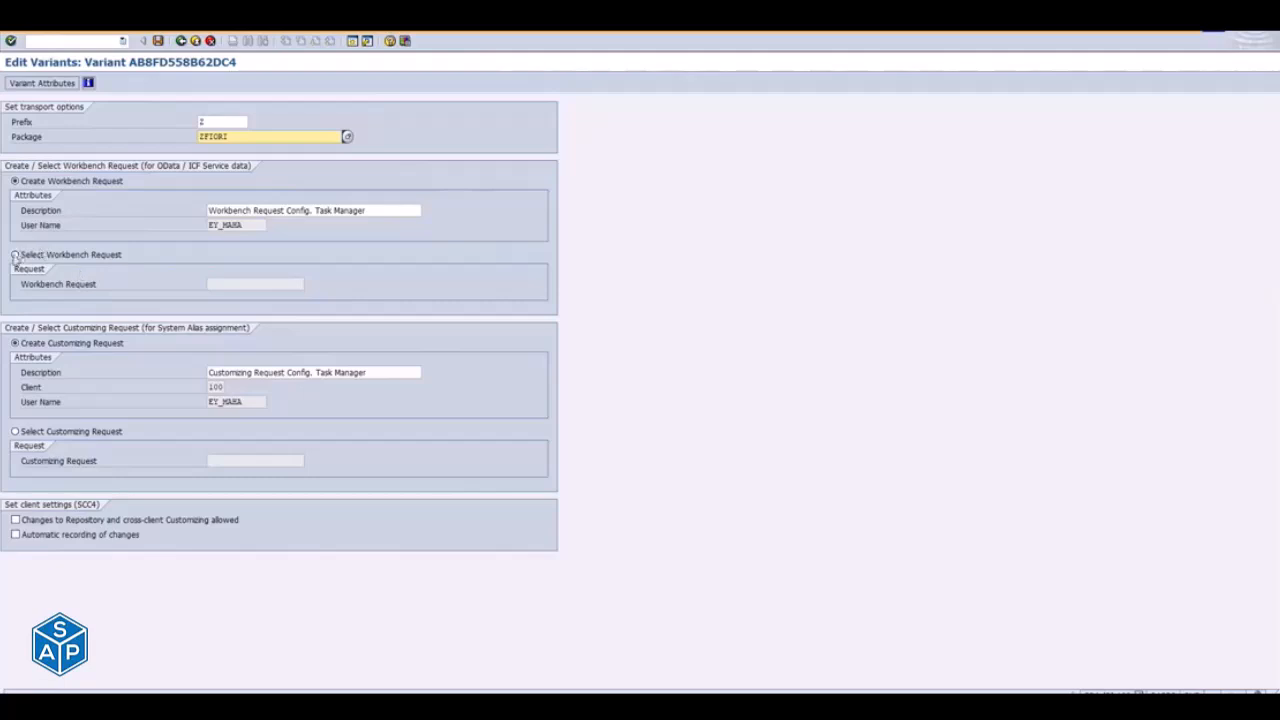
- Set the description of the new workbench request to MASS_ODATA_SERVICE_NC_20-12-2021
{"action": "left_click_drag", "start_coordinate": [378, 210], "coordinate": [207, 210]}
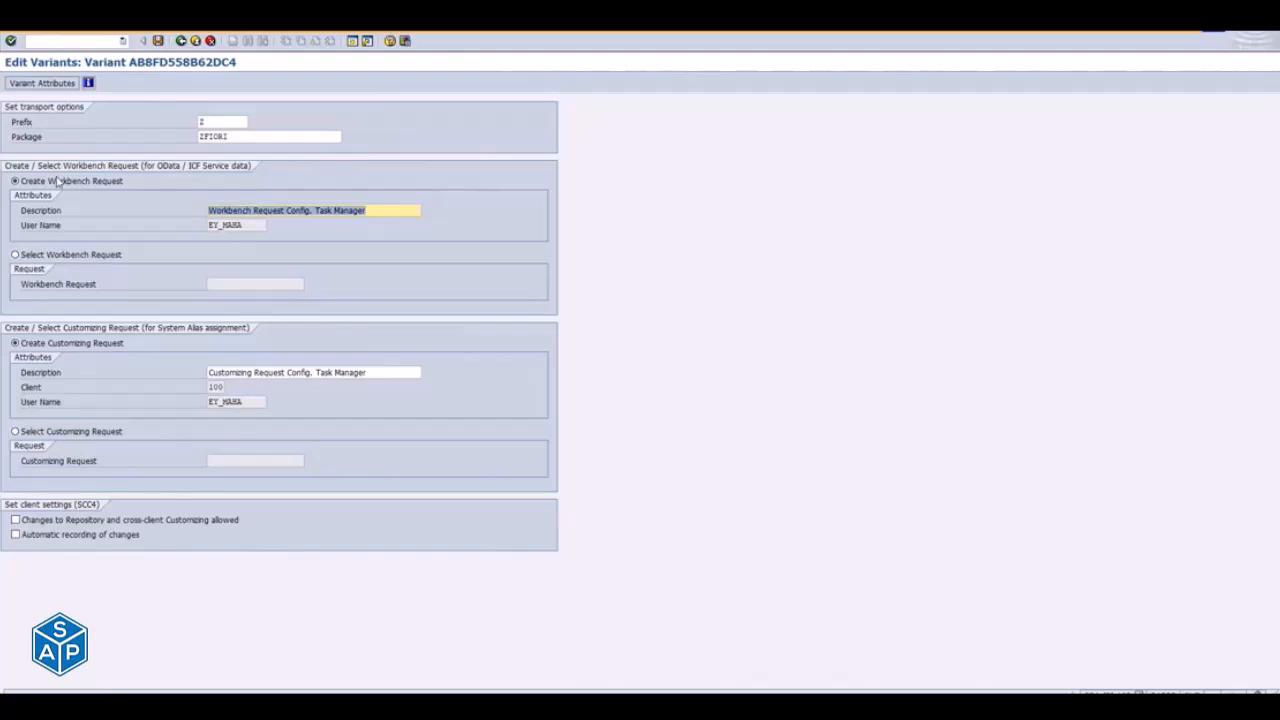
{"action": "type", "text": "MASS_ODATA_SERVICE"}
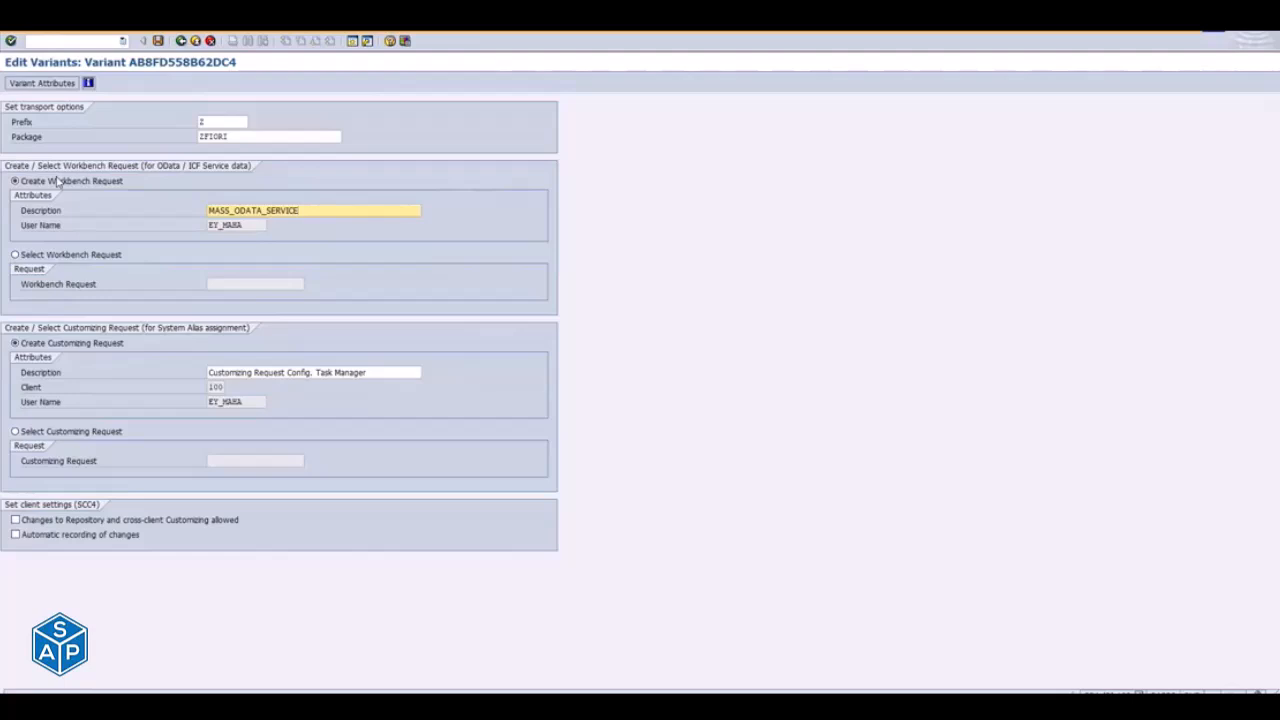
{"action": "type", "text": "_NC_"}
{"action": "type", "text": "20-12-2021"}
{"action": "left_click_drag", "start_coordinate": [207, 211], "coordinate": [314, 212]}
- Set the customizing request description to MASS_ODATA_SERVICE_Customize_NC_20-12-2021, save the transport options and return to the task list run
{"action": "left_click_drag", "start_coordinate": [393, 372], "coordinate": [167, 384]}
{"action": "type", "text": "MASS"}
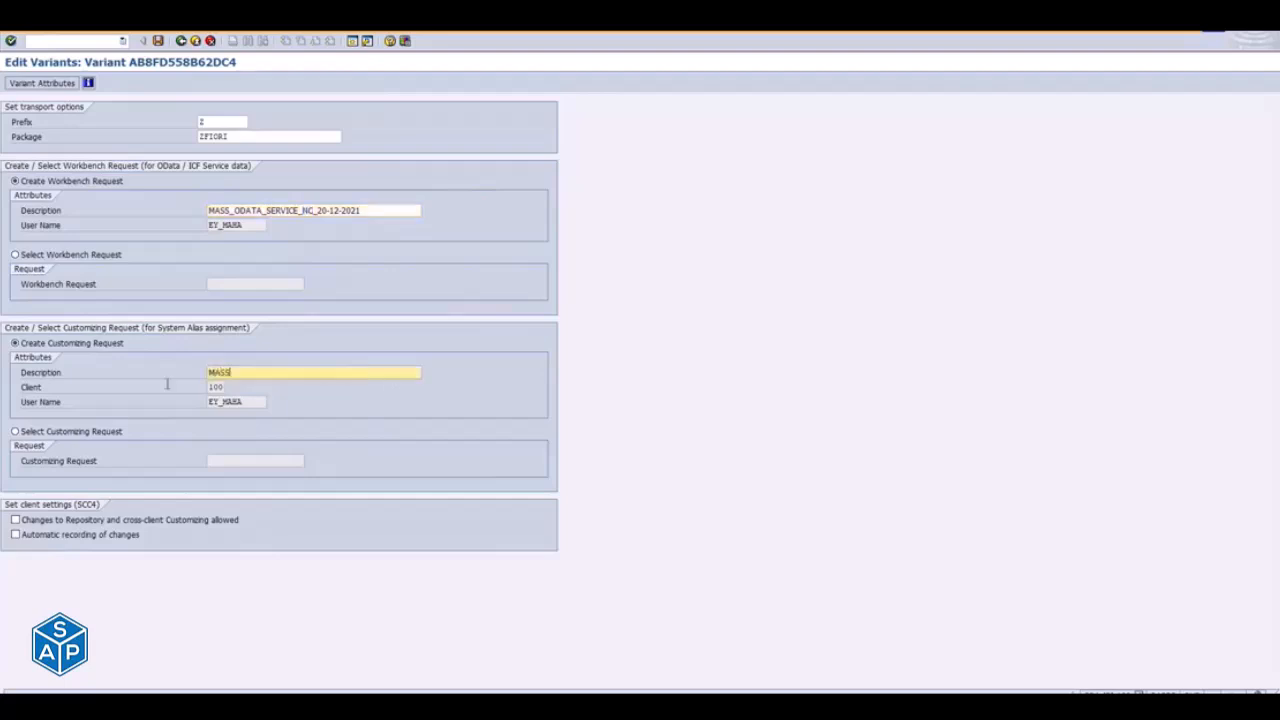
{"action": "type", "text": "_ODATA_S"}
{"action": "type", "text": "ERVICE"}
{"action": "type", "text": "_"}
{"action": "type", "text": "Custom"}
{"action": "type", "text": "izi"}
{"action": "type", "text": "_NC"}
{"action": "type", "text": "_2"}
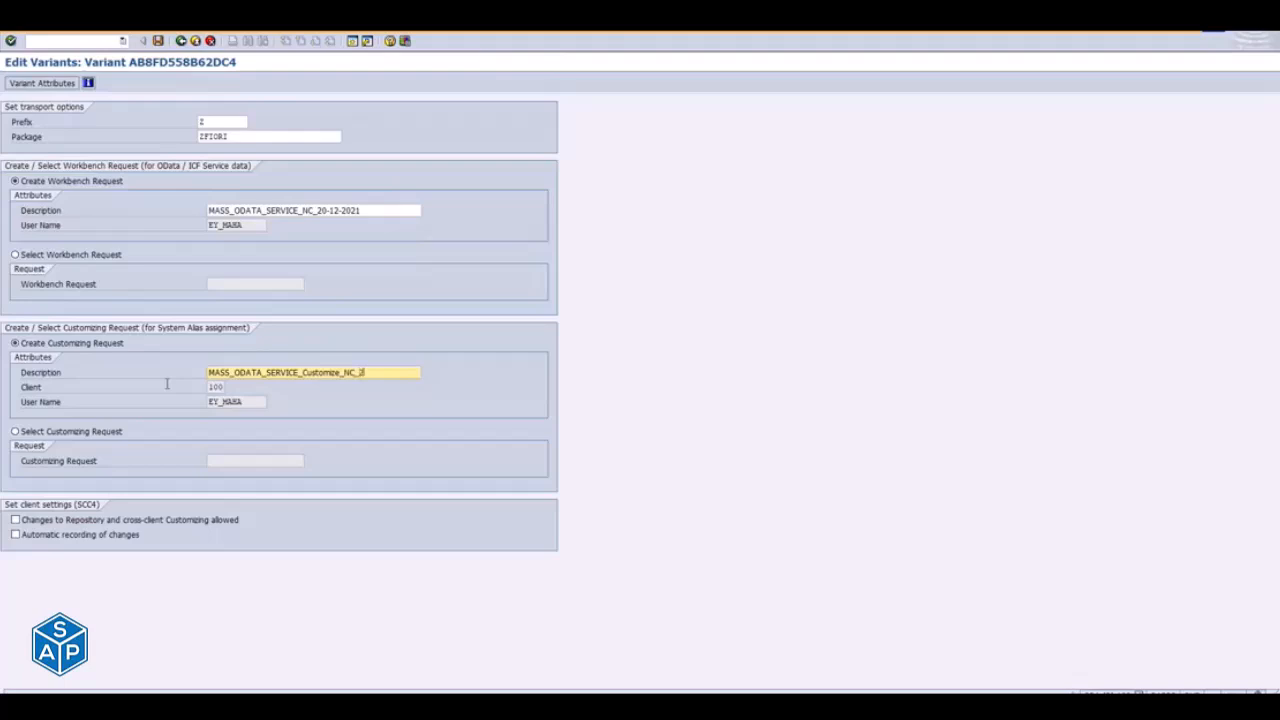
{"action": "type", "text": "0-12-2021"}
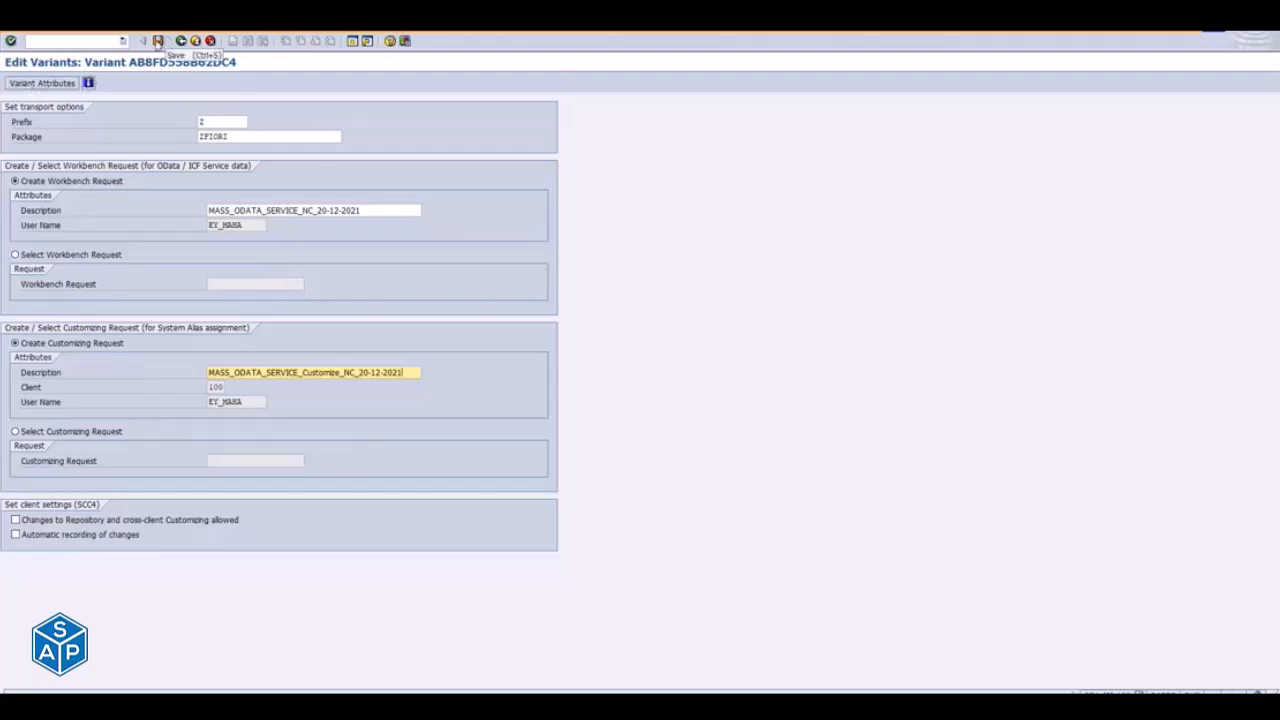
{"action": "left_click", "coordinate": [158, 41]}
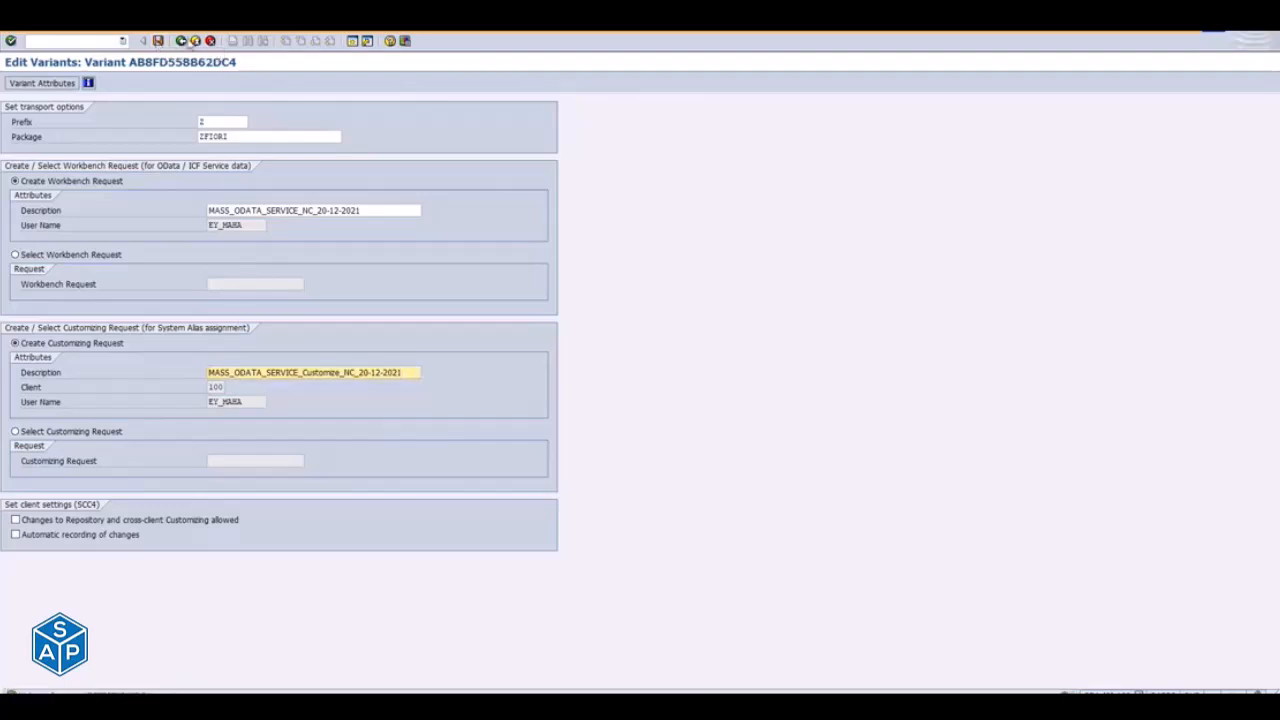
{"action": "left_click", "coordinate": [181, 41]}
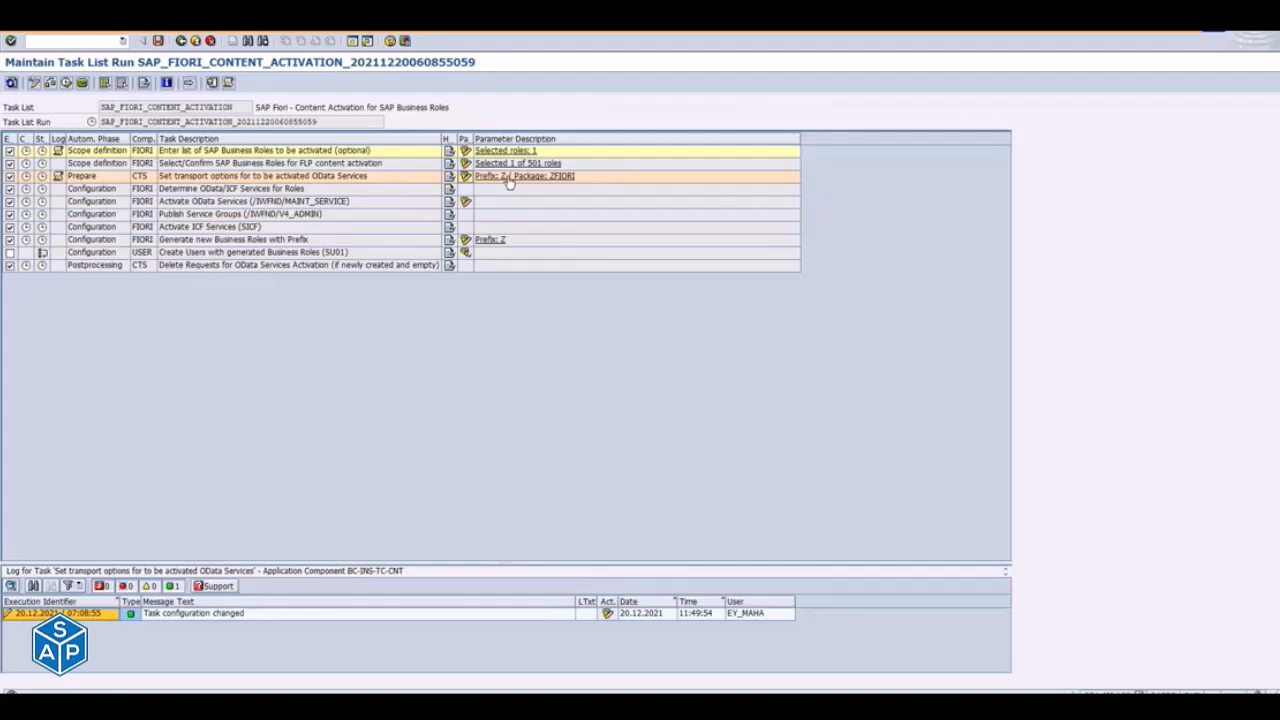
- Open a new SAP session, call transaction SE38 and leave the ABAP Editor again
{"action": "left_click", "coordinate": [353, 41]}
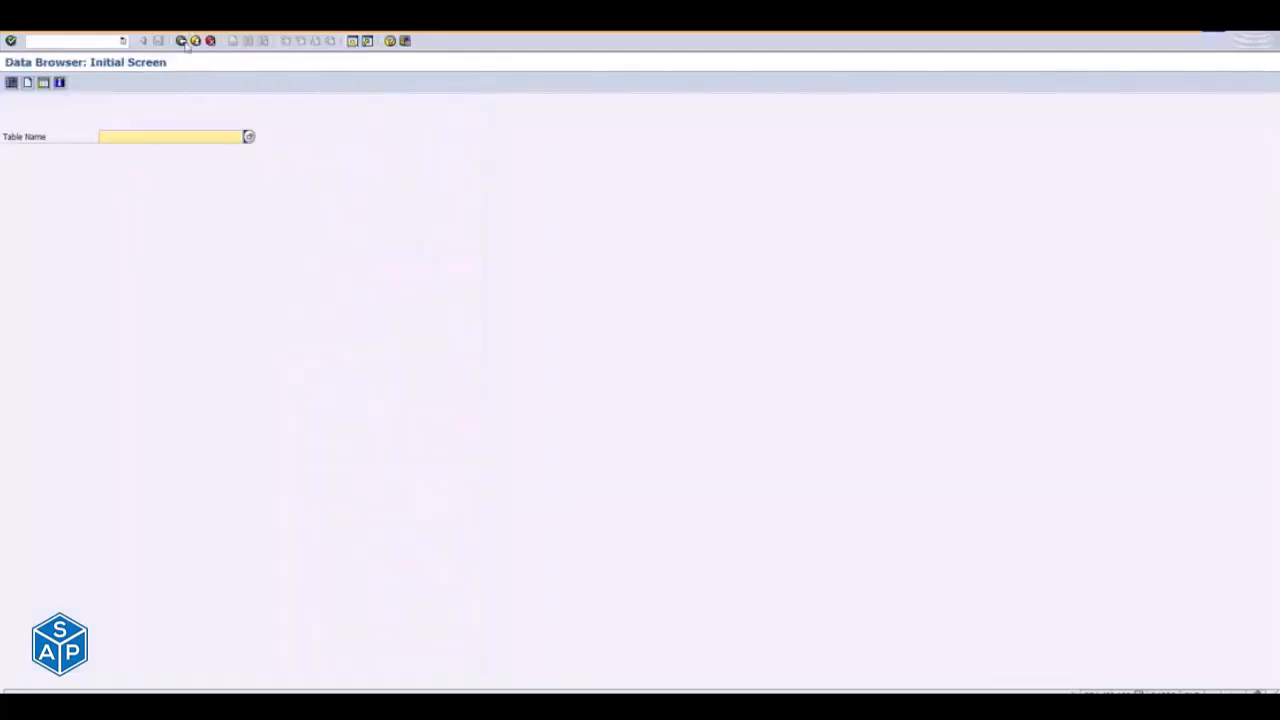
{"action": "left_click", "coordinate": [182, 42]}
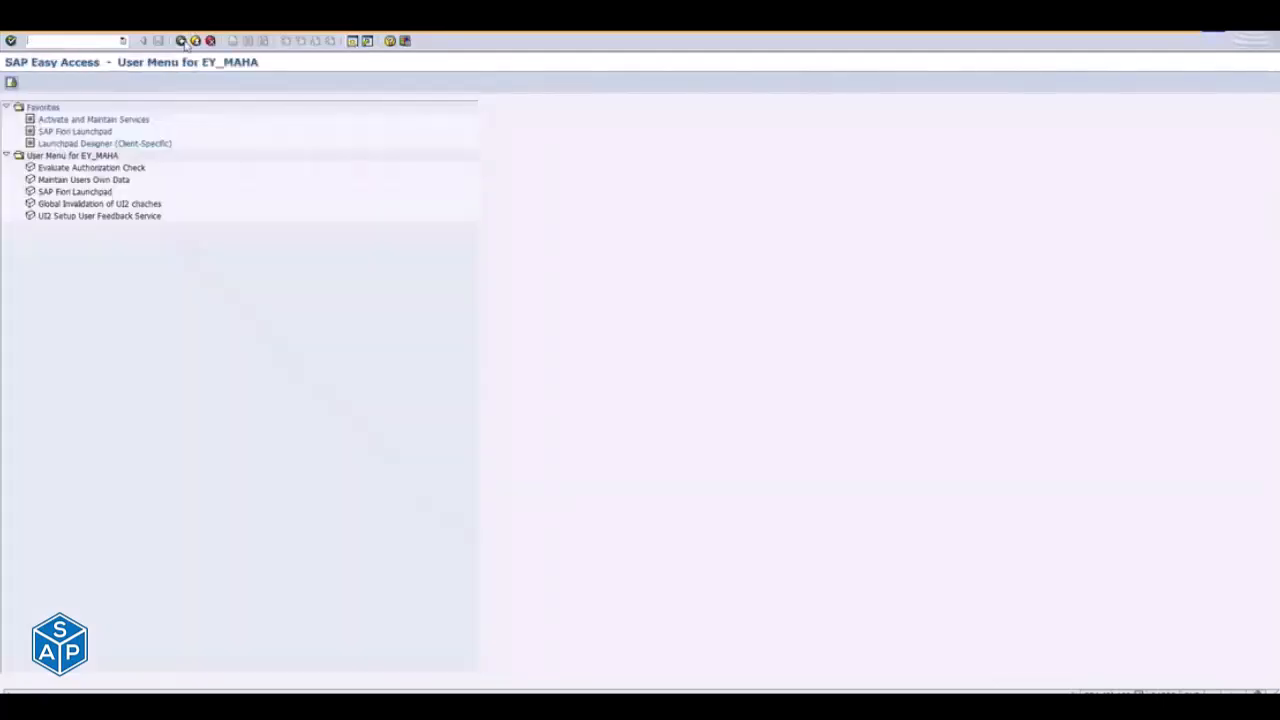
{"action": "type", "text": "se38"}
{"action": "key", "text": "Return"}
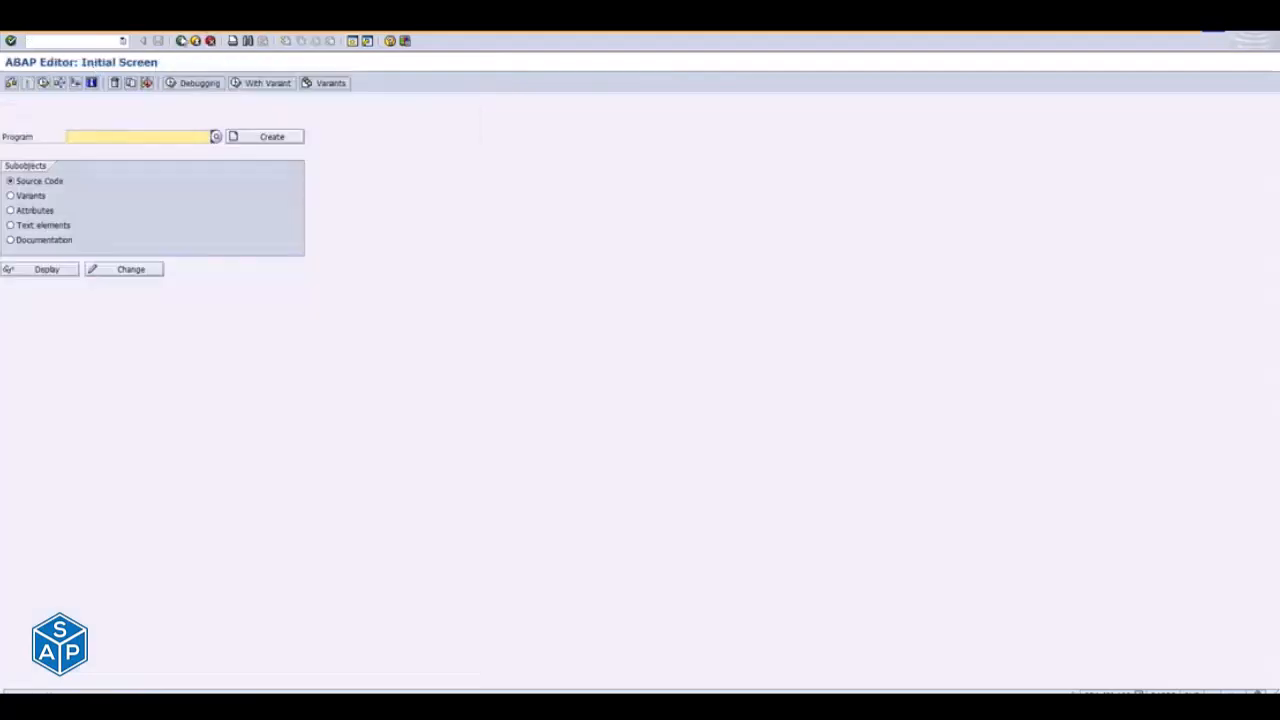
{"action": "left_click", "coordinate": [182, 42]}
{"action": "type", "text": "se38"}
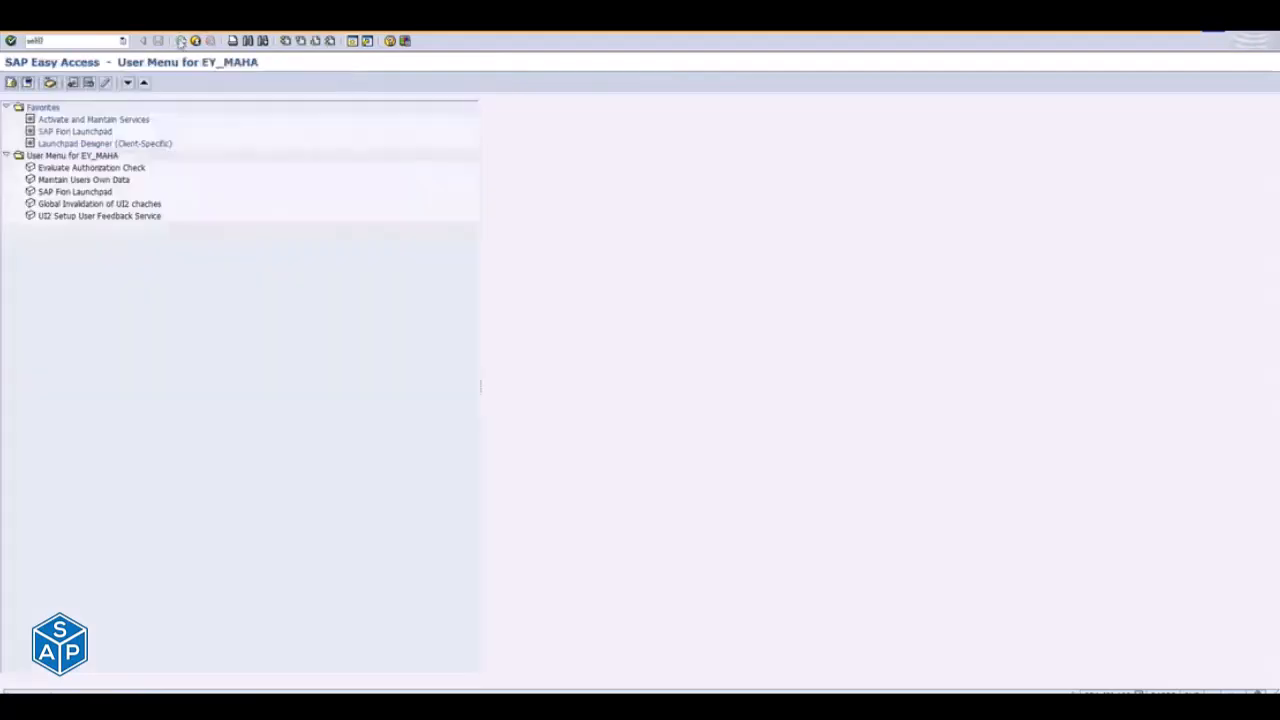
- Open the Object Navigator and set the repository browser's object type to Package
{"action": "key", "text": "Return"}
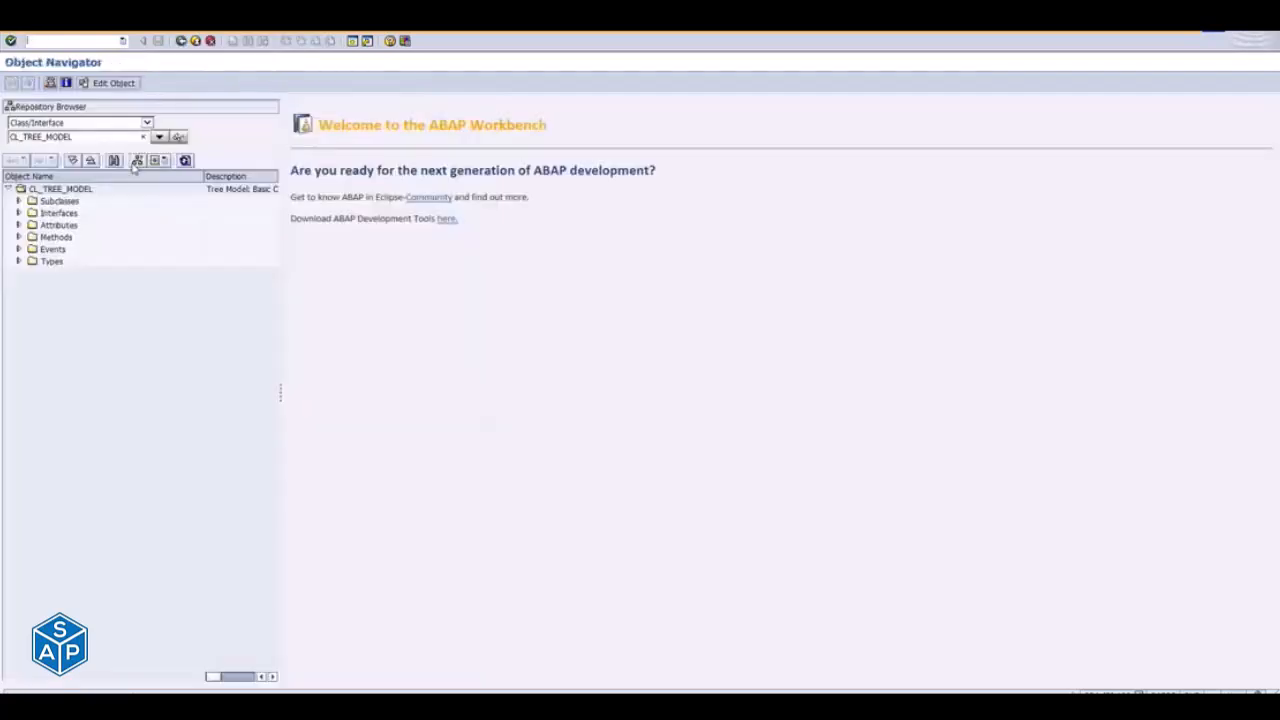
{"action": "left_click", "coordinate": [91, 123]}
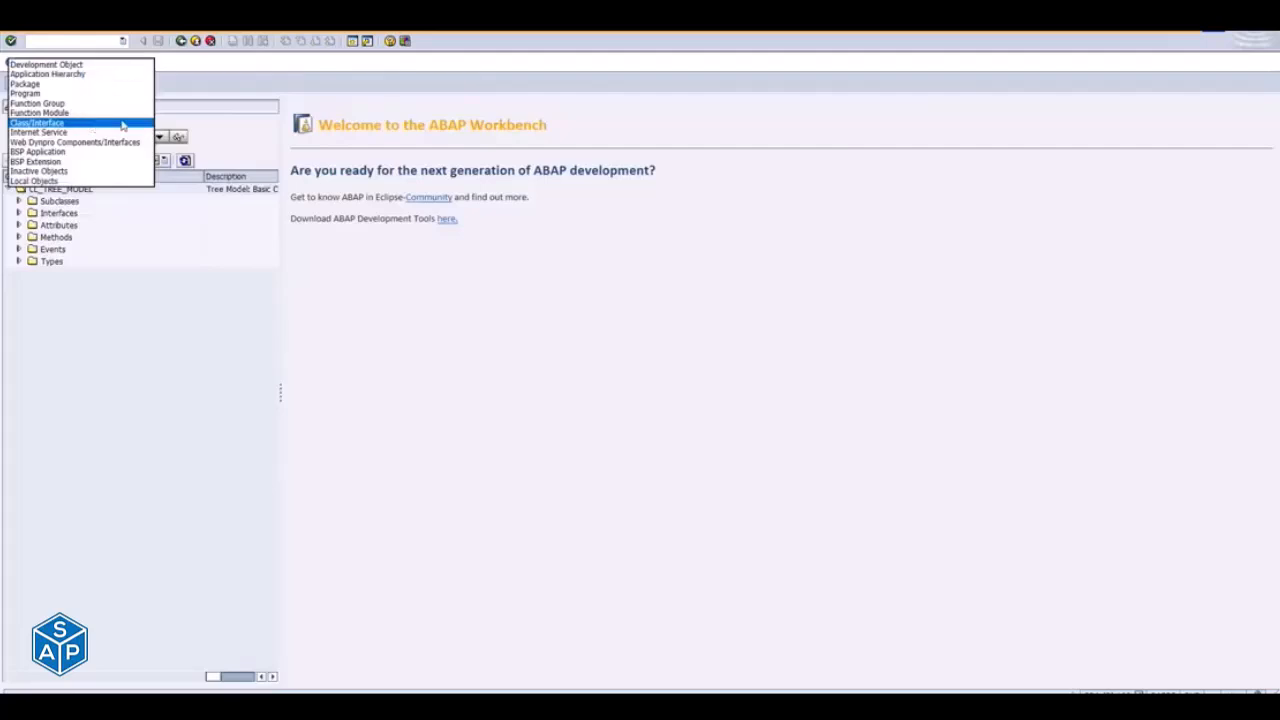
{"action": "left_click", "coordinate": [45, 84]}
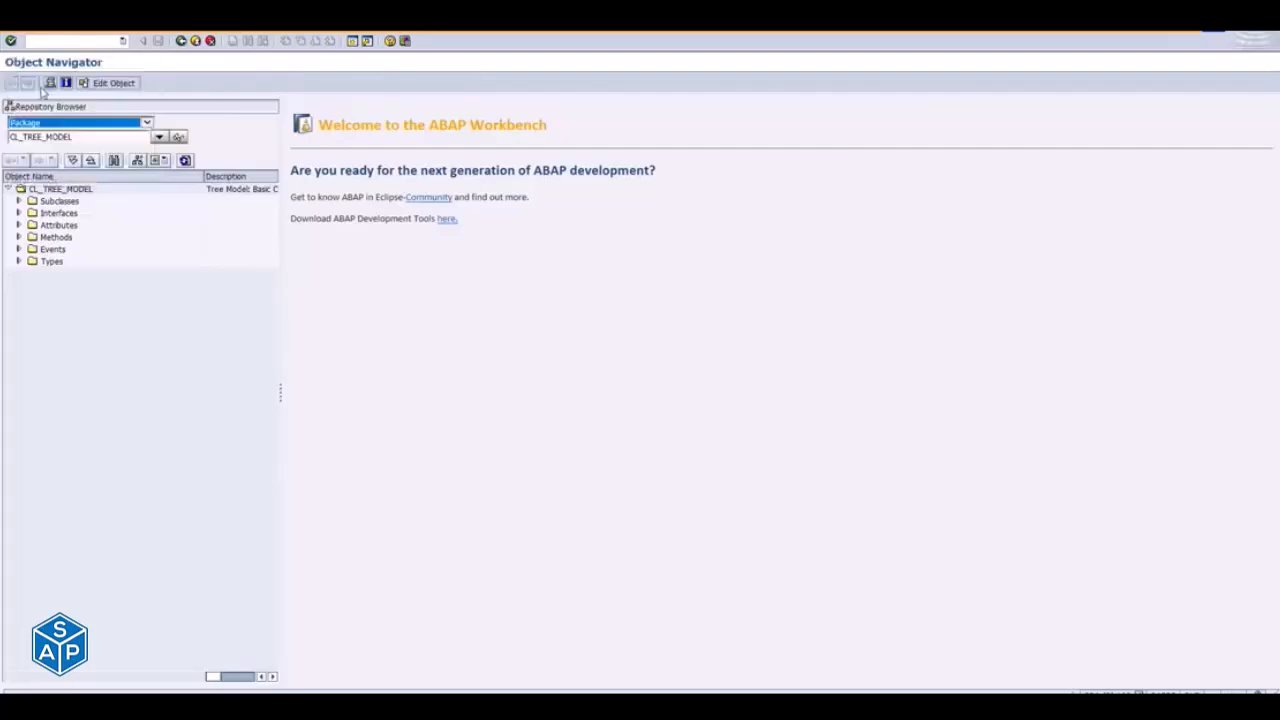
- Enter ZFIORIPACK as the package name in the repository browser and agree to create it as a new package
{"action": "left_click", "coordinate": [100, 137]}
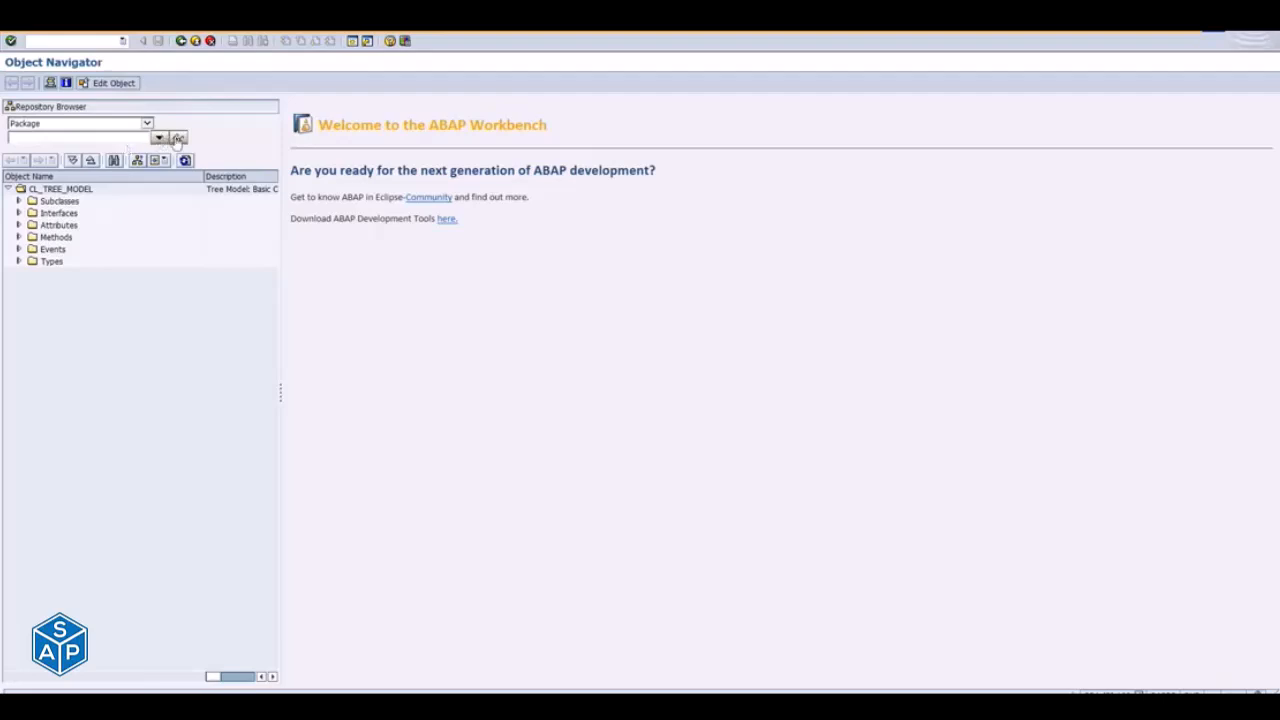
{"action": "type", "text": "ZFICORI"}
{"action": "key", "text": "Return"}
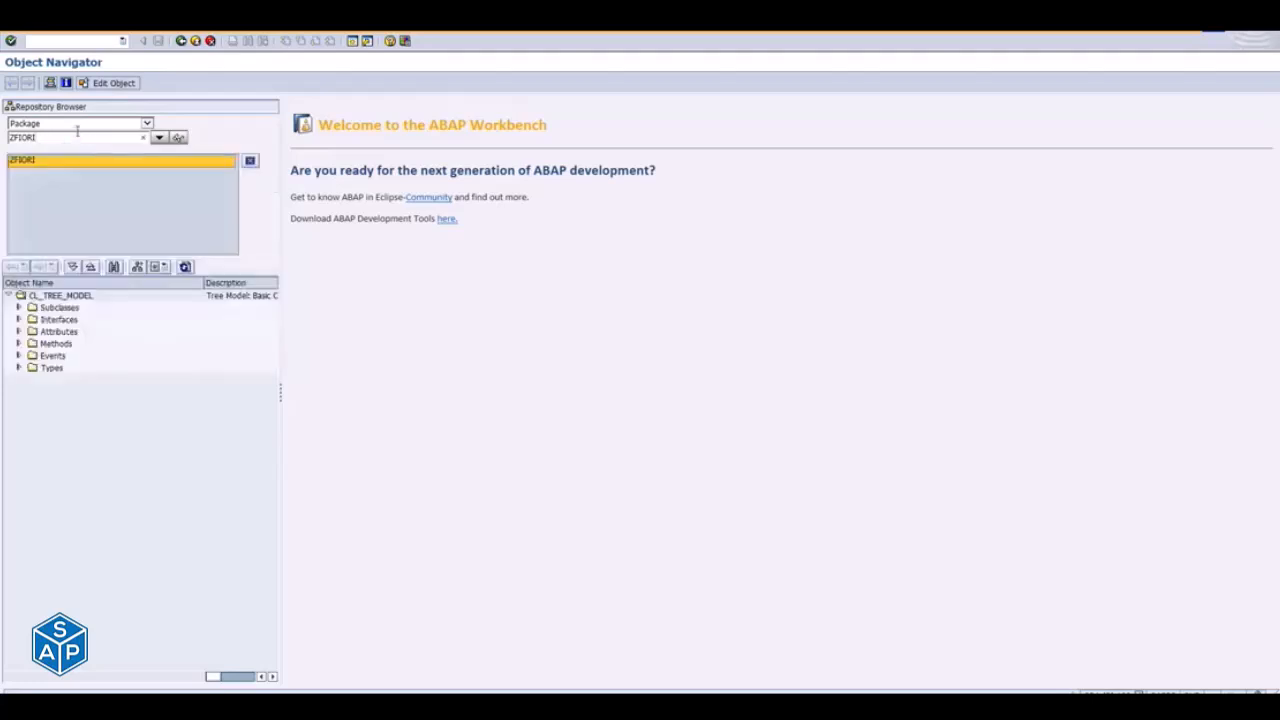
{"action": "type", "text": "PACK"}
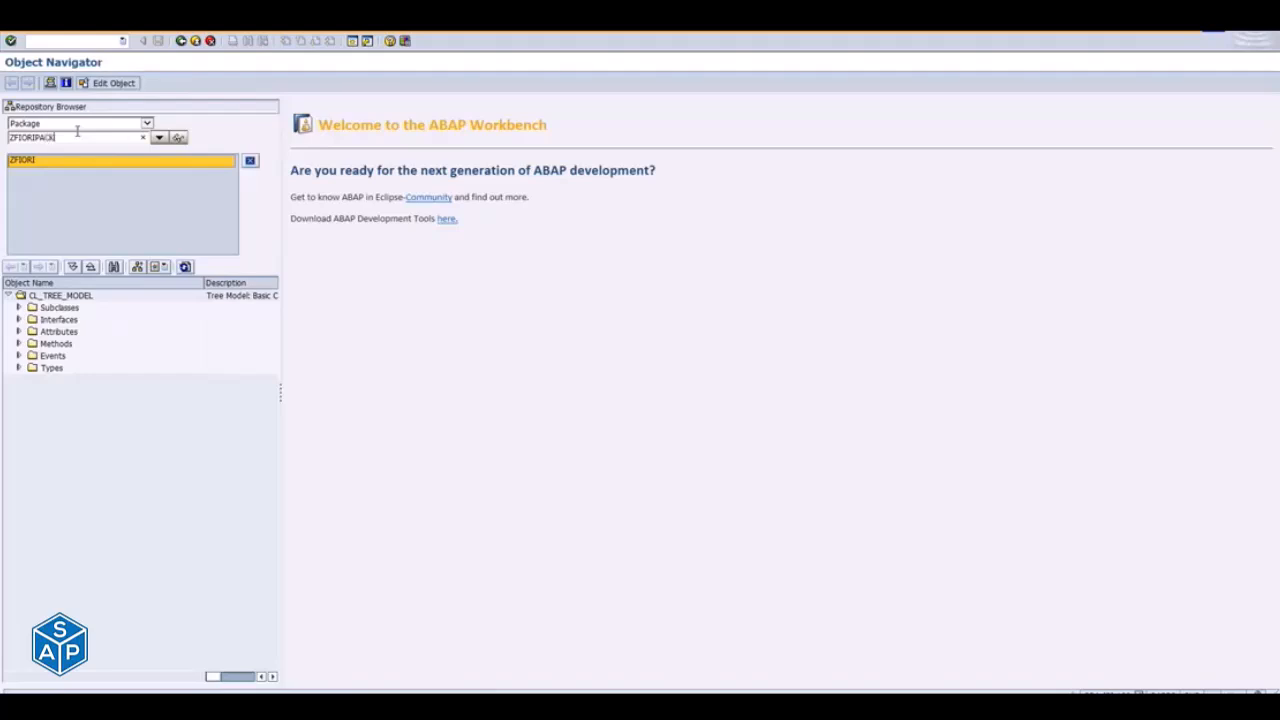
{"action": "key", "text": "Return"}
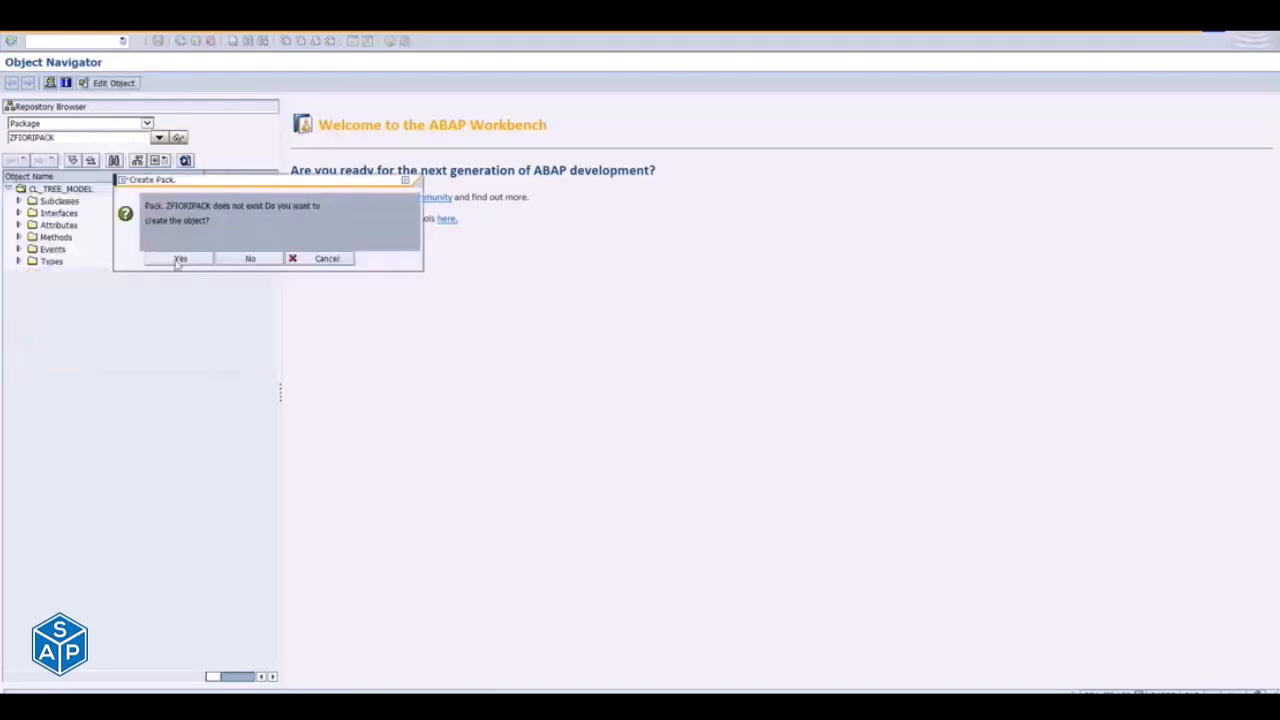
{"action": "left_click", "coordinate": [178, 258]}
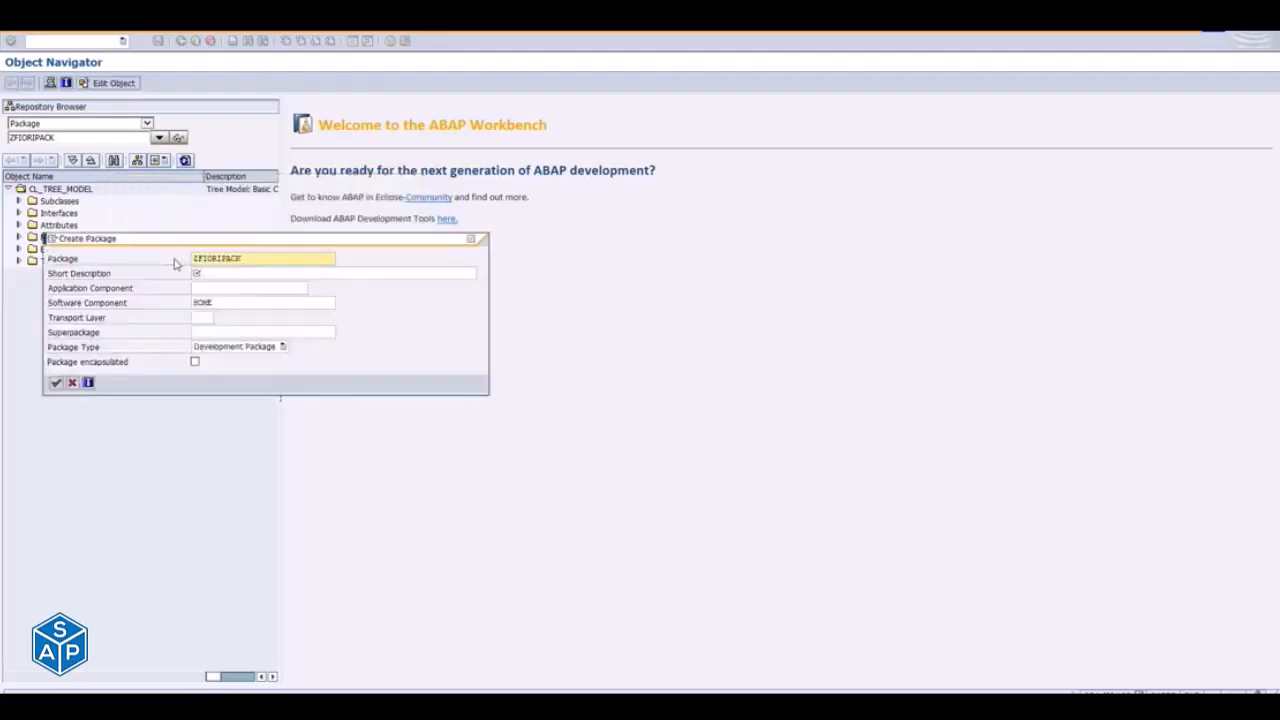
- Fill in the short description FIORIPACK ALL STD APPS for the new package, then cancel its creation
{"action": "left_click", "coordinate": [233, 275]}
{"action": "type", "text": "FIORIPACK ALL STD APPS"}
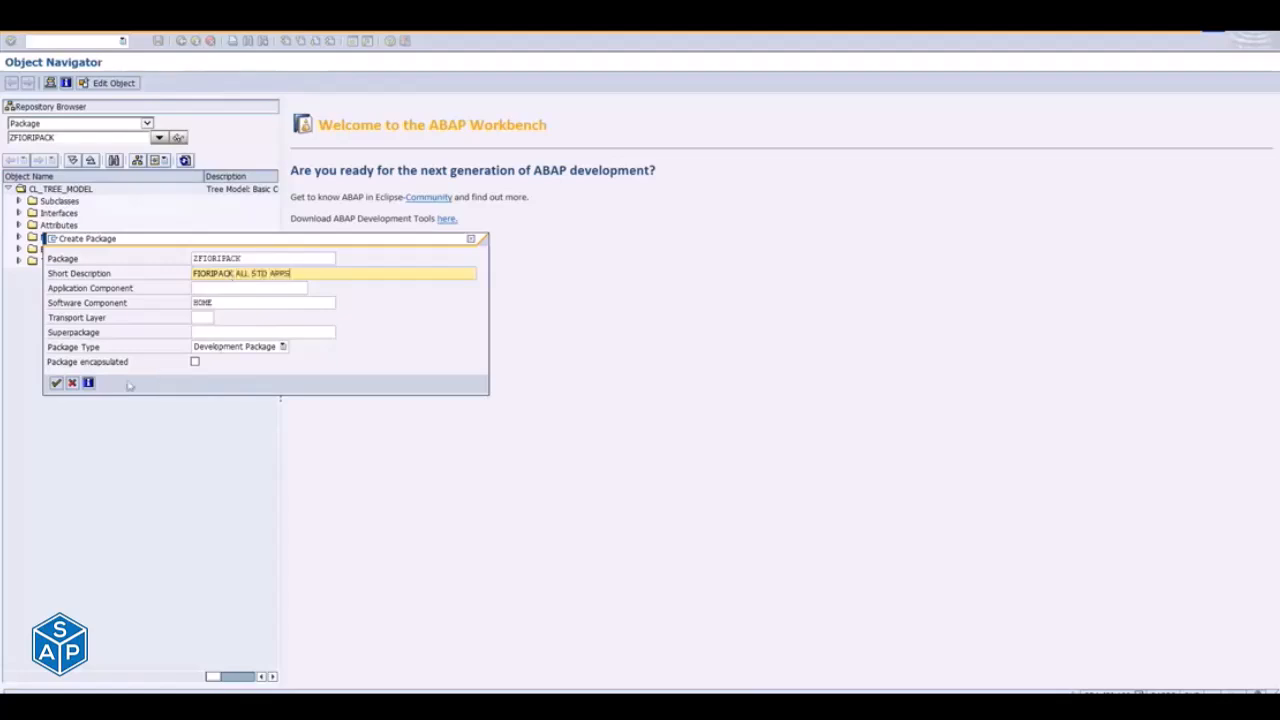
{"action": "left_click_drag", "start_coordinate": [266, 260], "coordinate": [147, 265]}
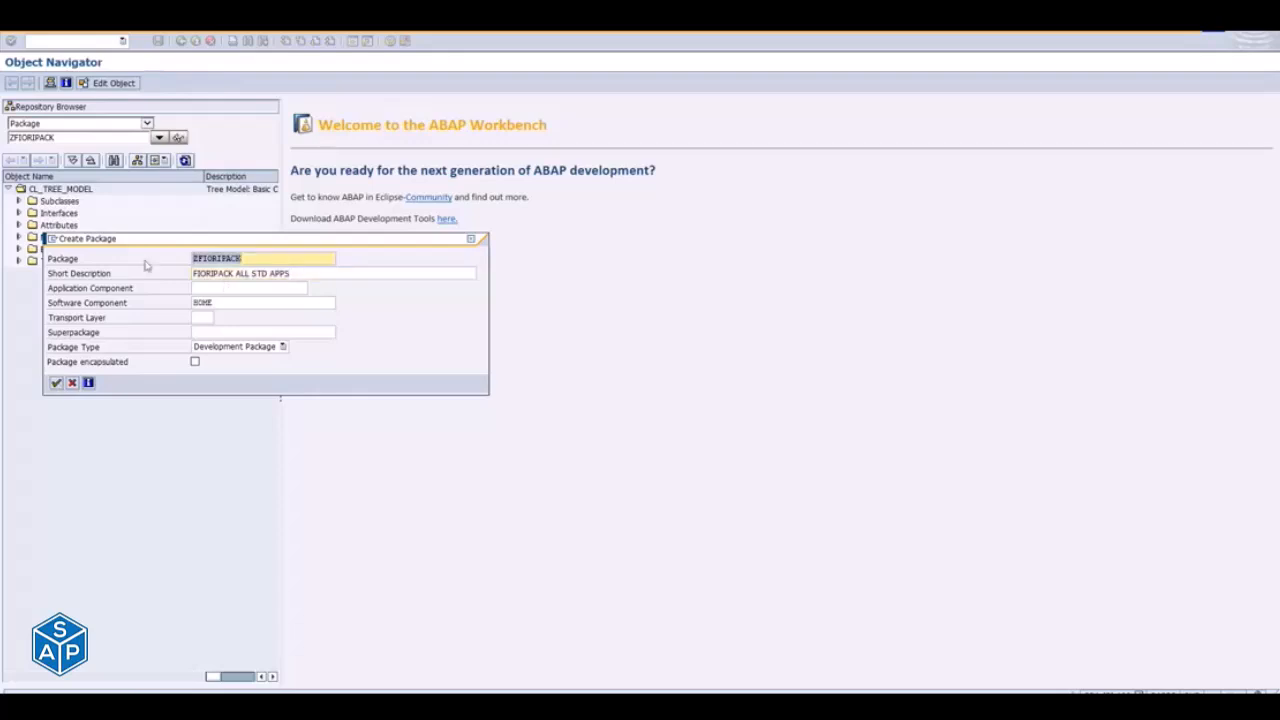
{"action": "left_click", "coordinate": [156, 268]}
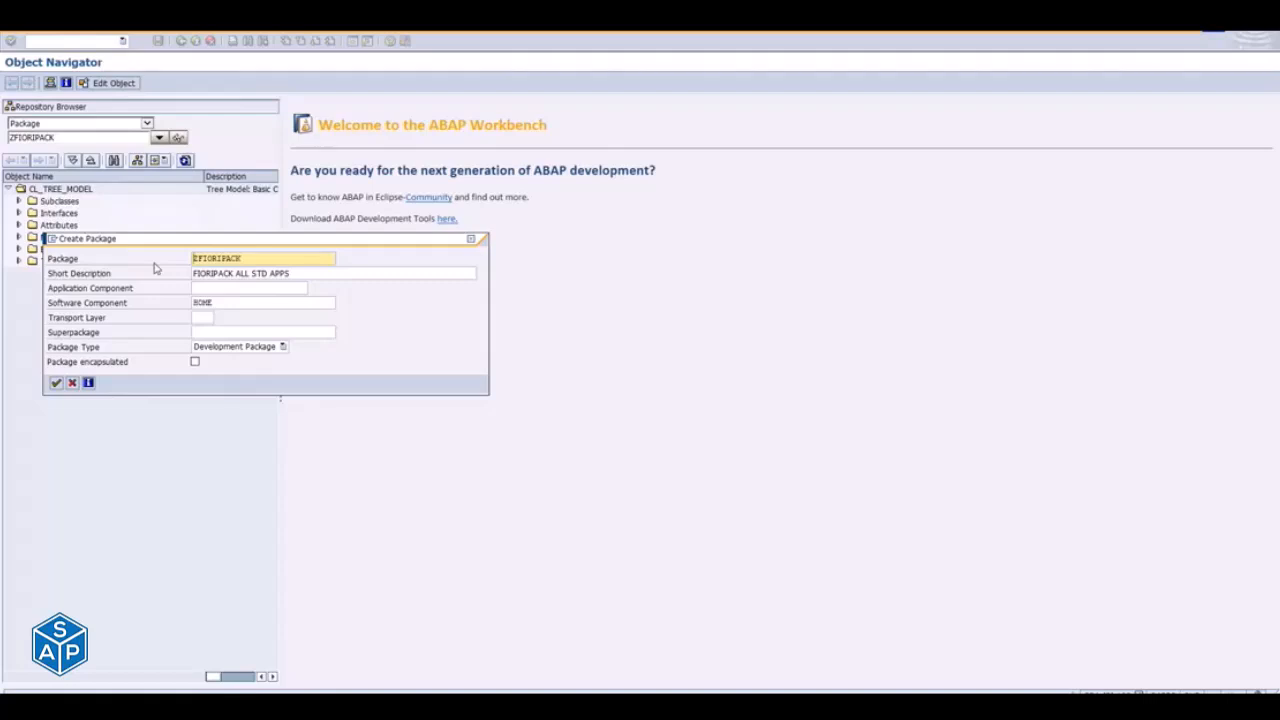
{"action": "left_click", "coordinate": [72, 385]}
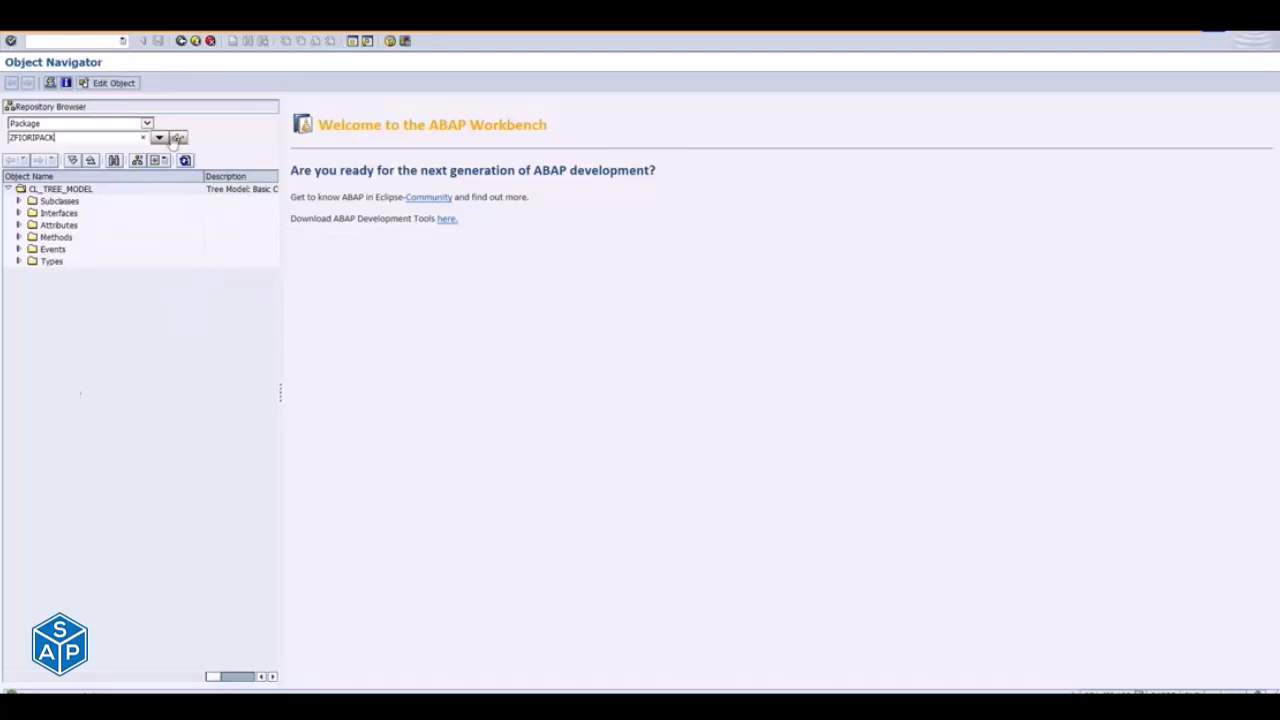
- Load the package ZFIORI in the repository browser, display its properties and leave the Object Navigator
{"action": "left_click", "coordinate": [77, 137]}
{"action": "key", "text": "BackSpace"}
{"action": "key", "text": "BackSpace"}
{"action": "key", "text": "BackSpace"}
{"action": "key", "text": "BackSpace"}
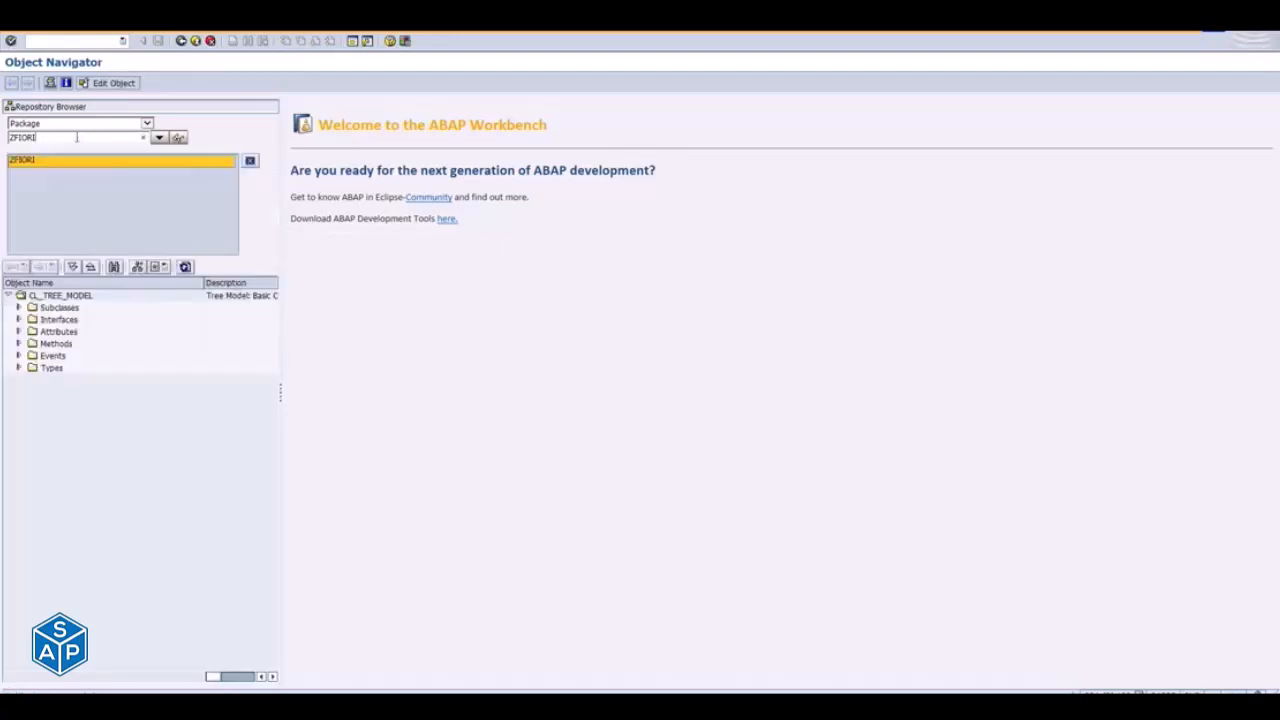
{"action": "left_click", "coordinate": [16, 163]}
{"action": "key", "text": "Return"}
{"action": "left_click", "coordinate": [10, 190]}
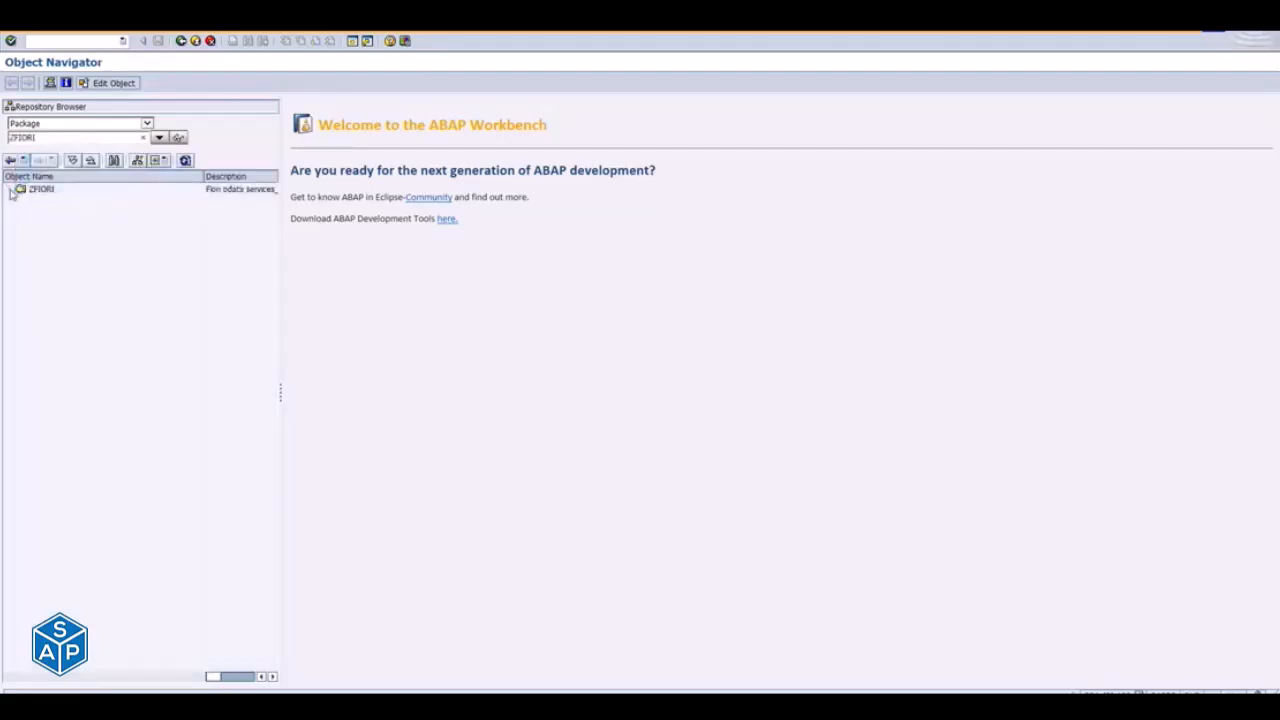
{"action": "left_click", "coordinate": [58, 190]}
{"action": "double_click", "coordinate": [58, 190]}
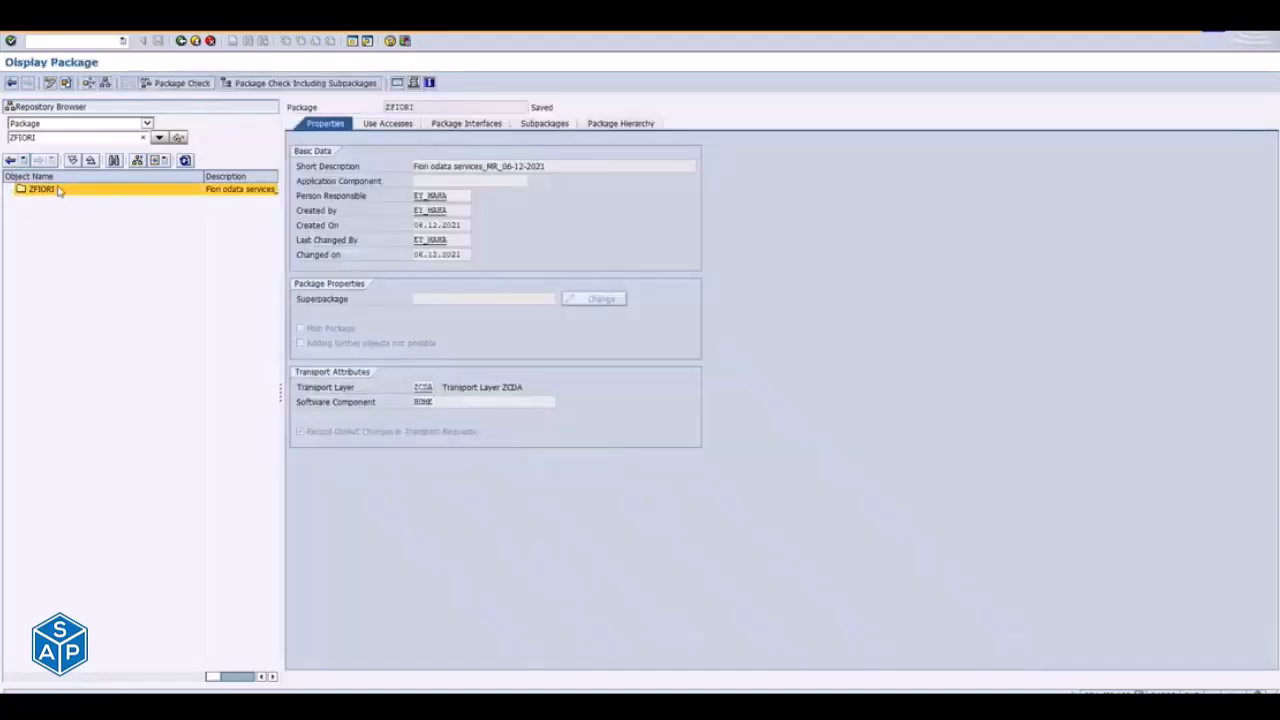
{"action": "left_click", "coordinate": [197, 42]}
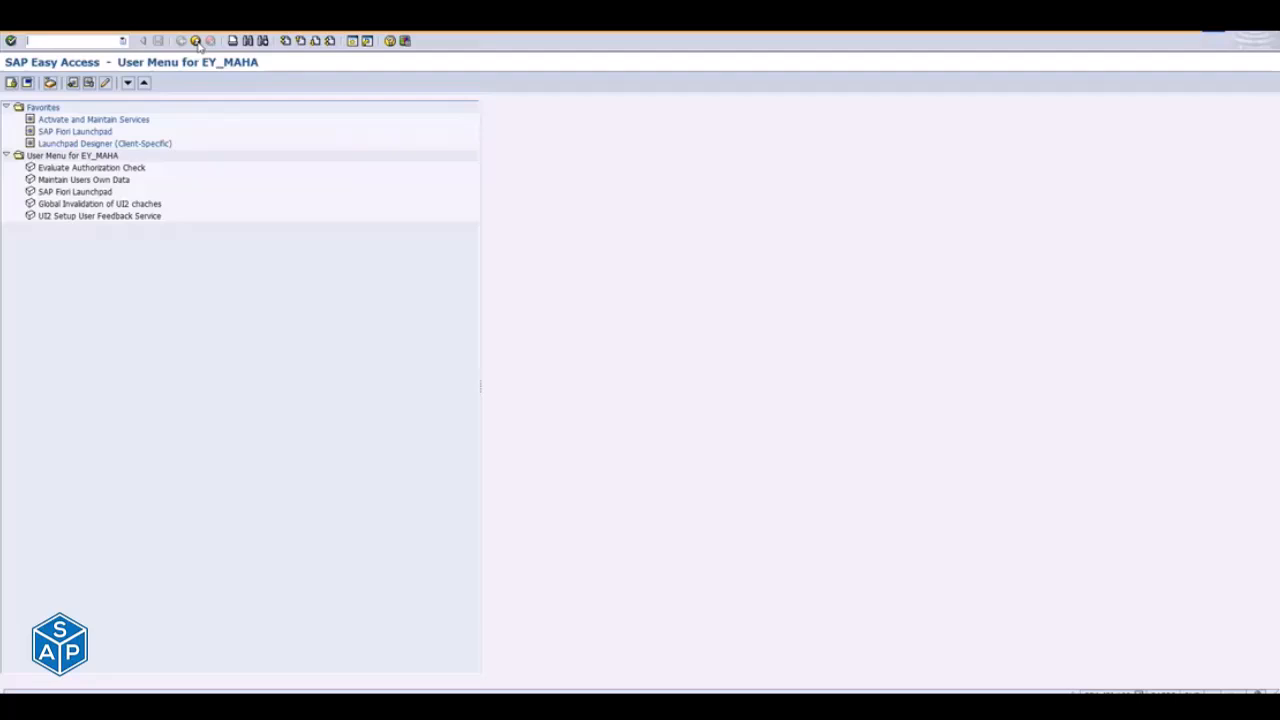
- Return to the task list run and view the business role selection and the transport options
{"action": "key", "text": "alt+Tab"}
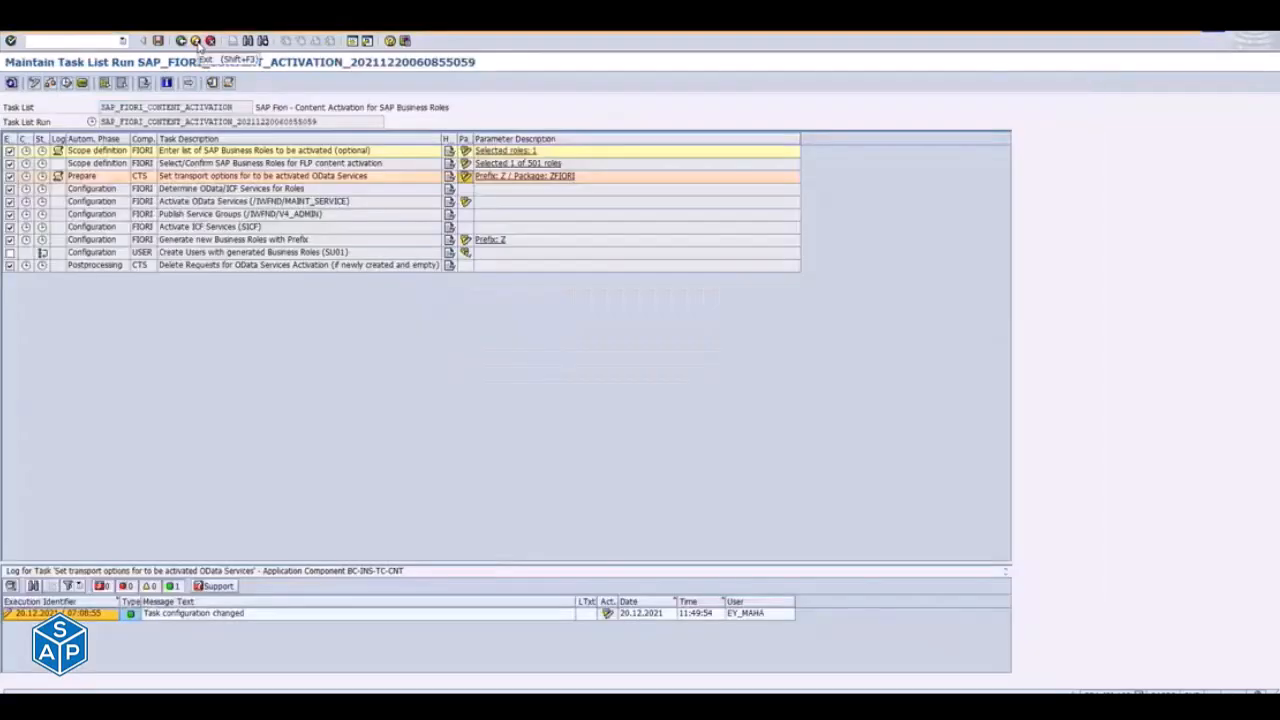
{"action": "left_click", "coordinate": [464, 163]}
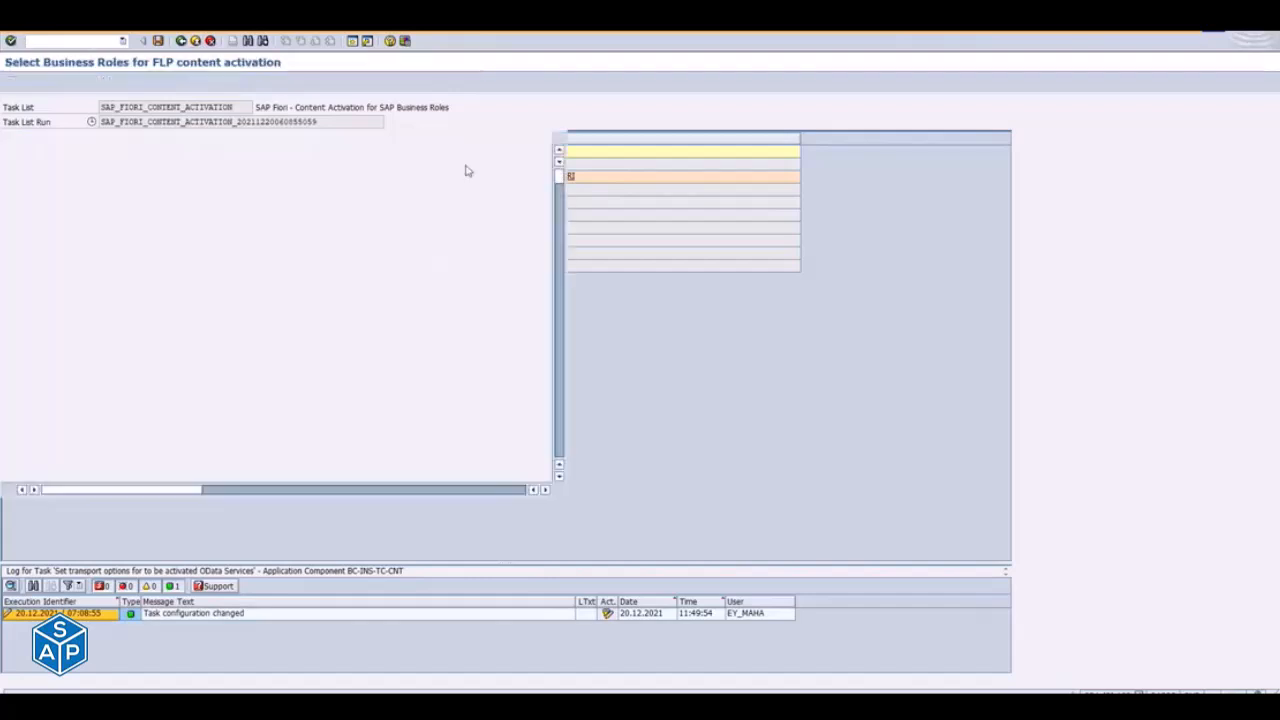
{"action": "left_click", "coordinate": [181, 41]}
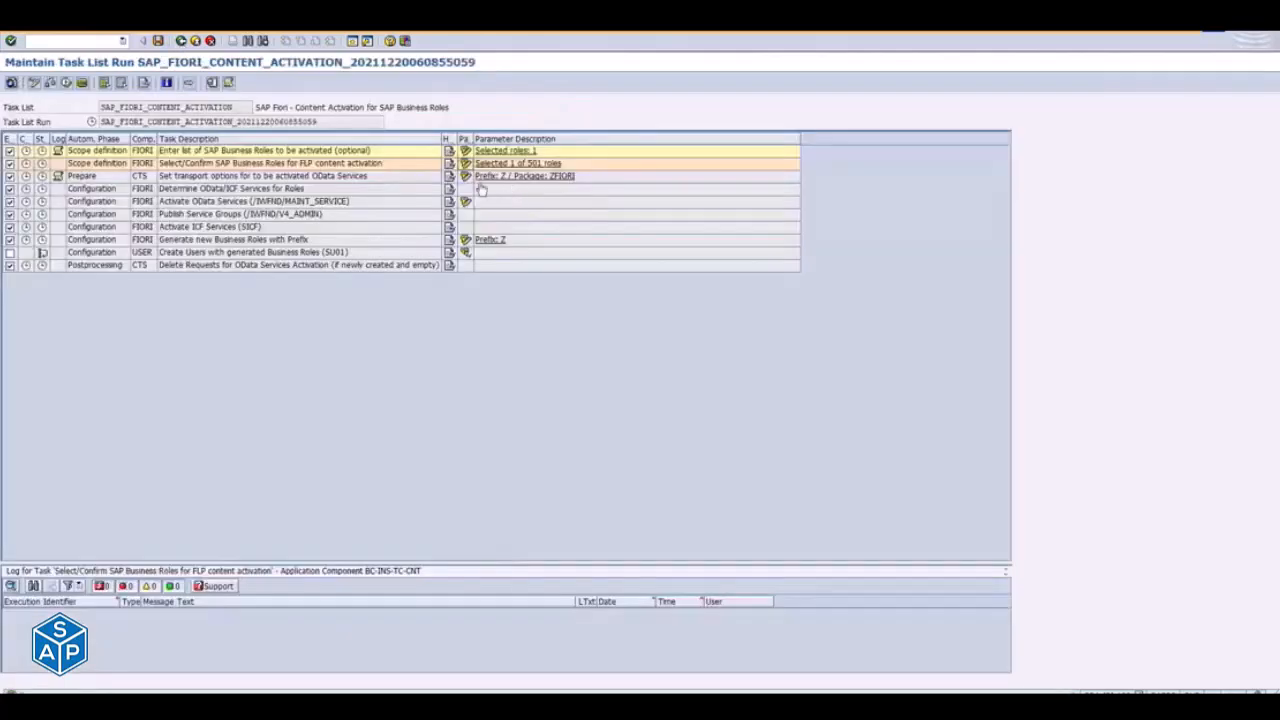
{"action": "left_click", "coordinate": [464, 176]}
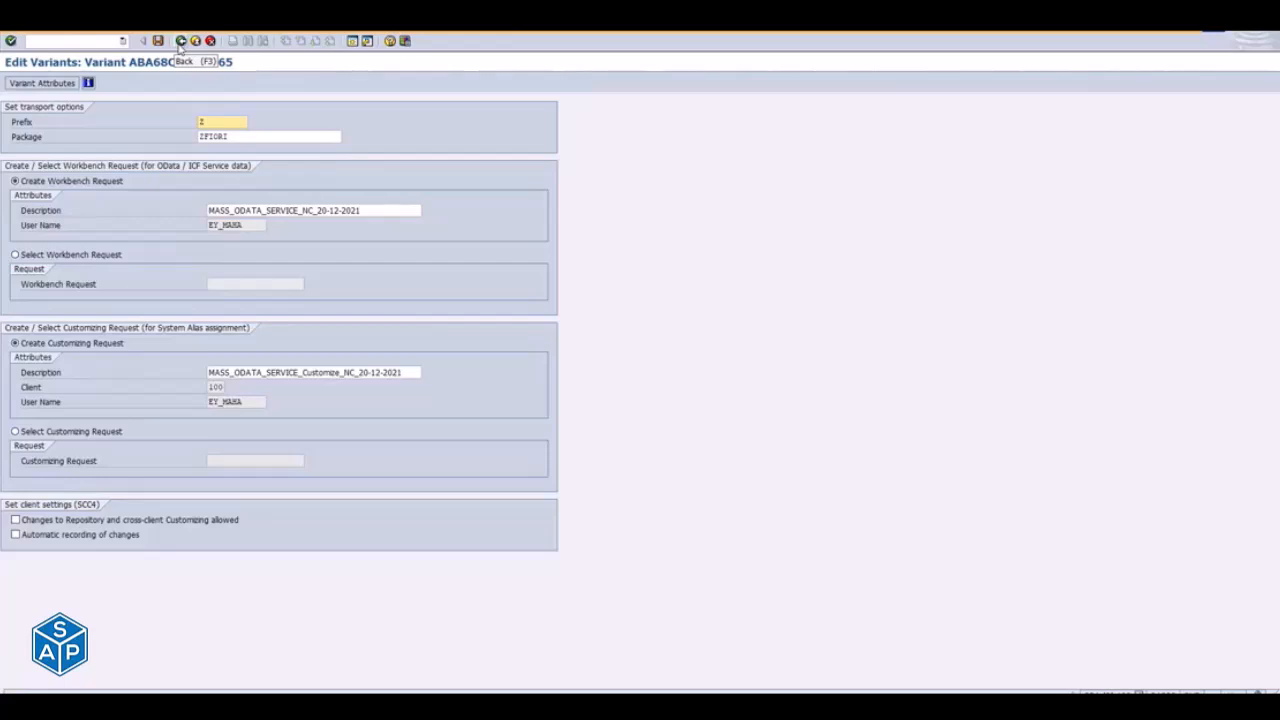
{"action": "left_click", "coordinate": [181, 42]}
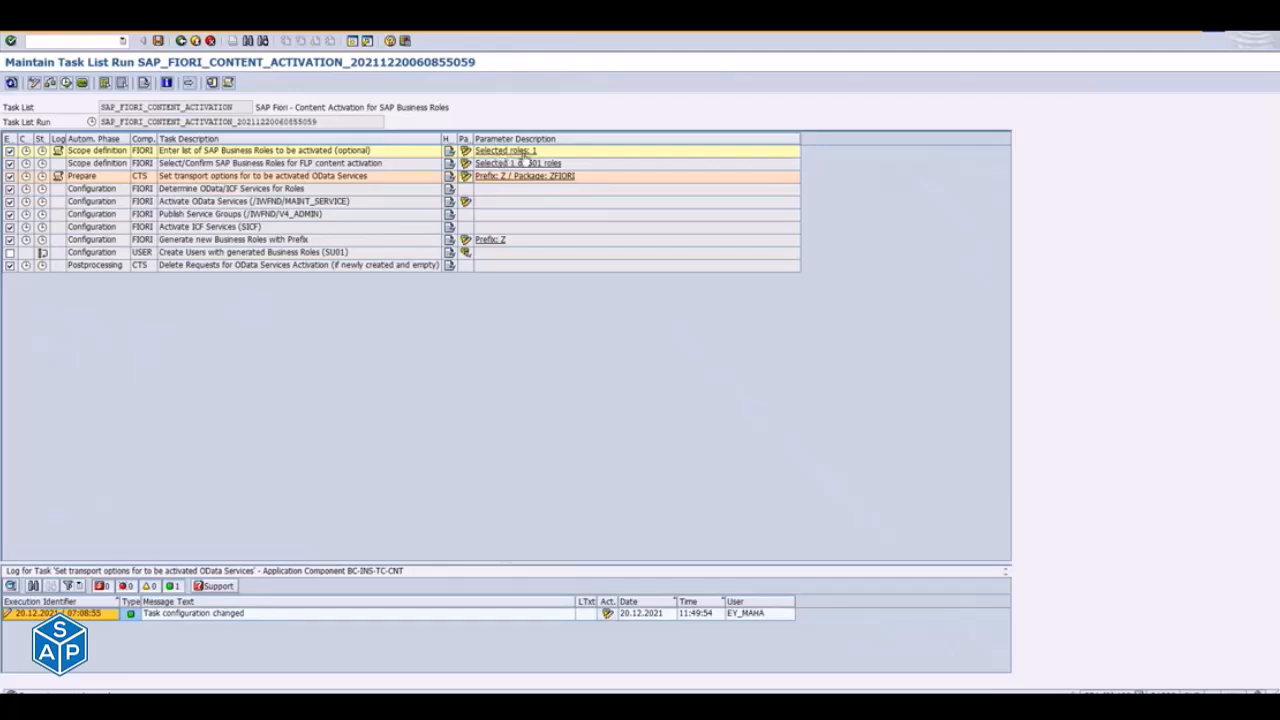
- Reopen the transport options to examine the package entry, and go back to the task list run
{"action": "left_click", "coordinate": [465, 178]}
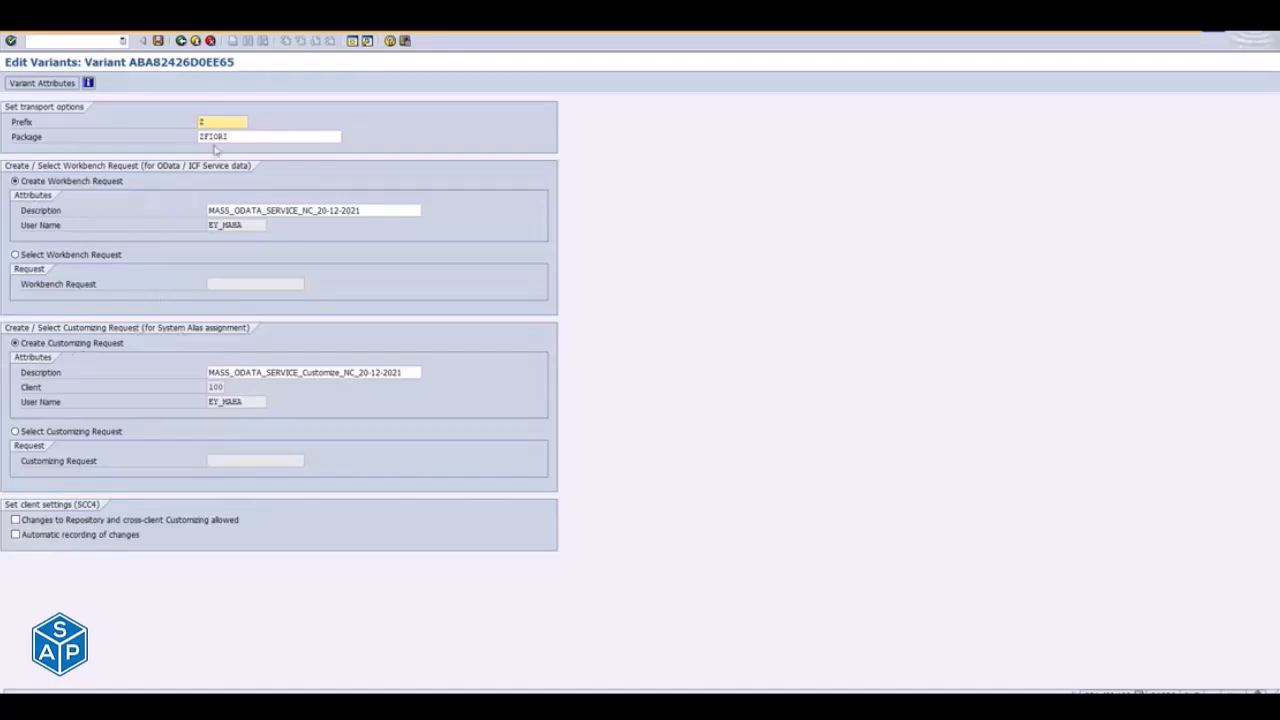
{"action": "left_click_drag", "start_coordinate": [243, 136], "coordinate": [173, 139]}
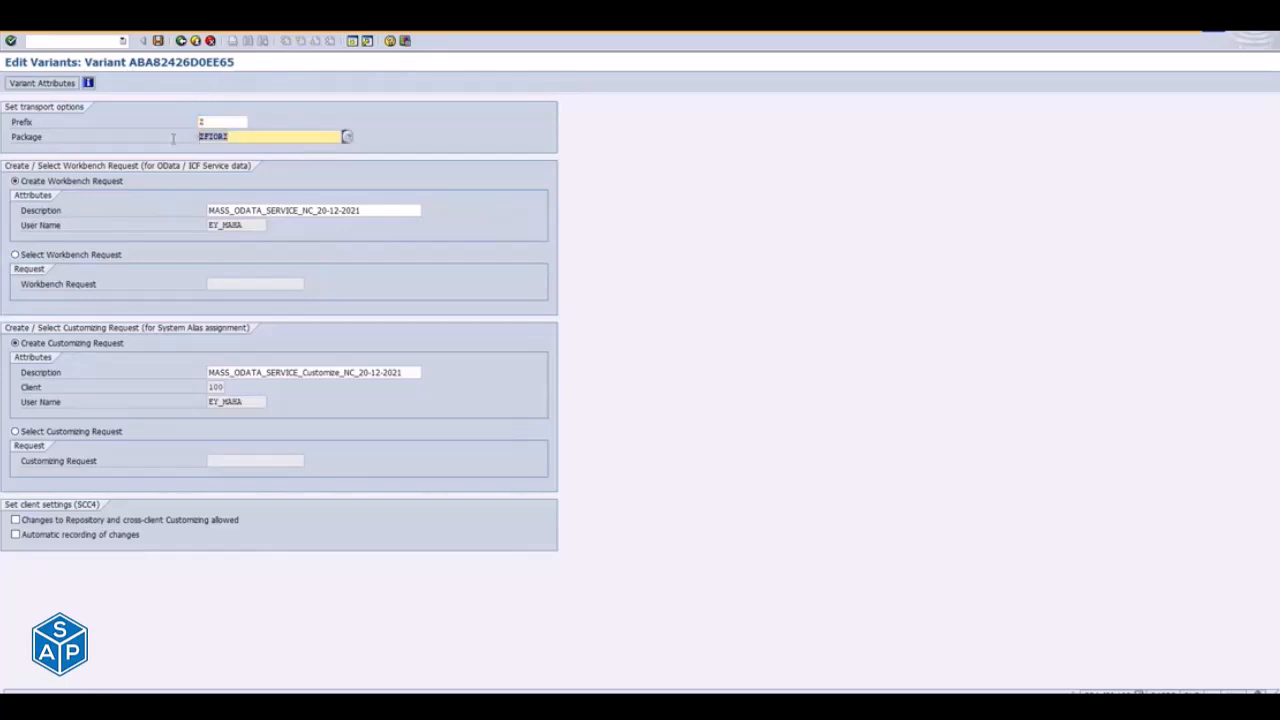
{"action": "left_click", "coordinate": [197, 41]}
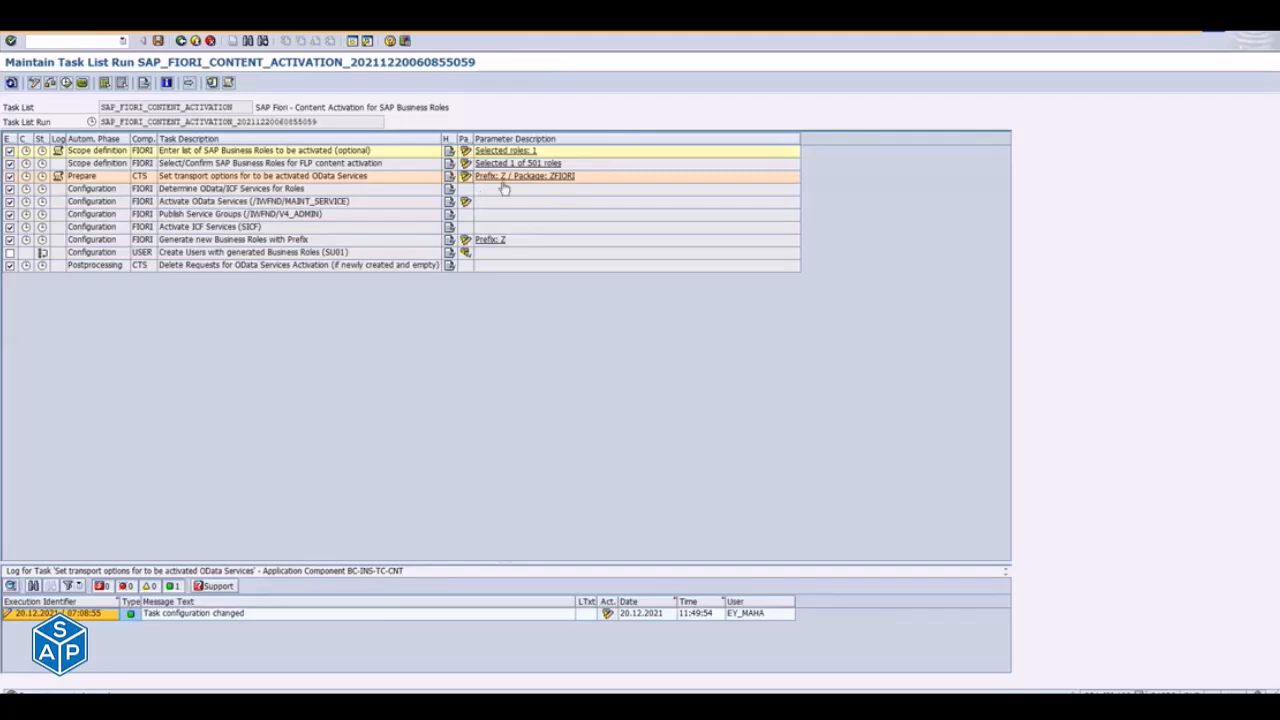
{"action": "left_click", "coordinate": [465, 176]}
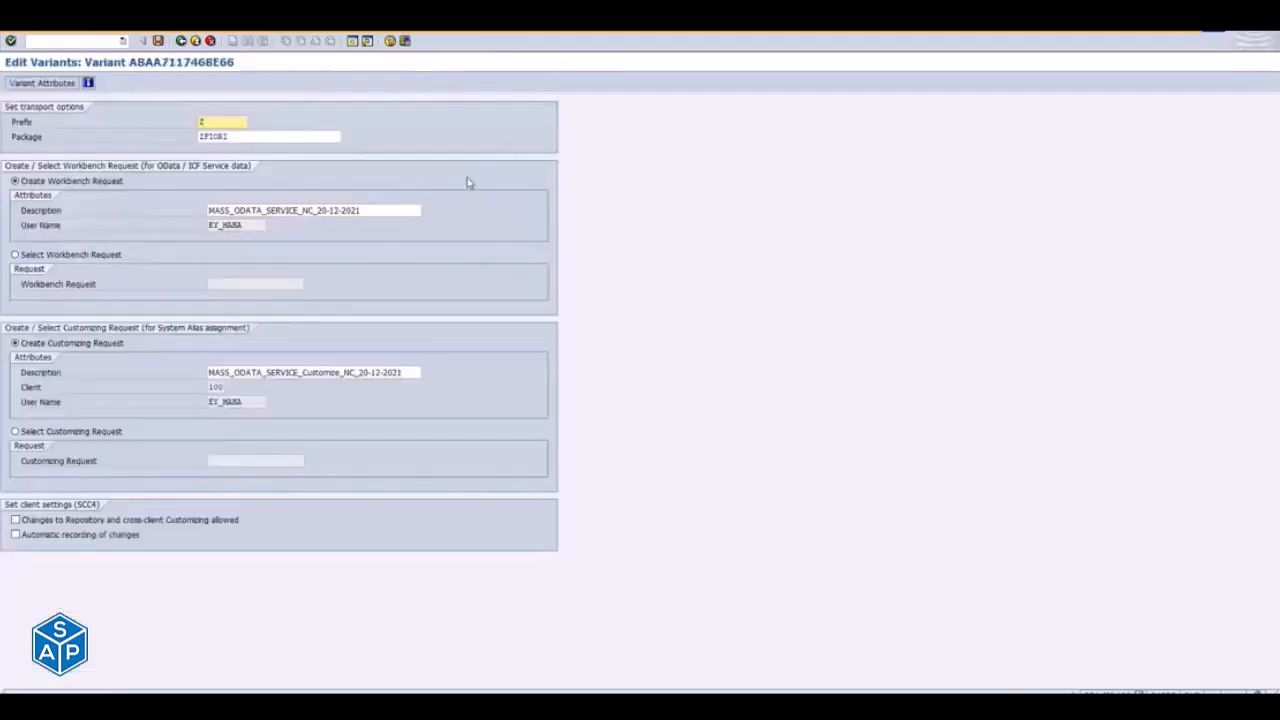
{"action": "key", "text": "Tab"}
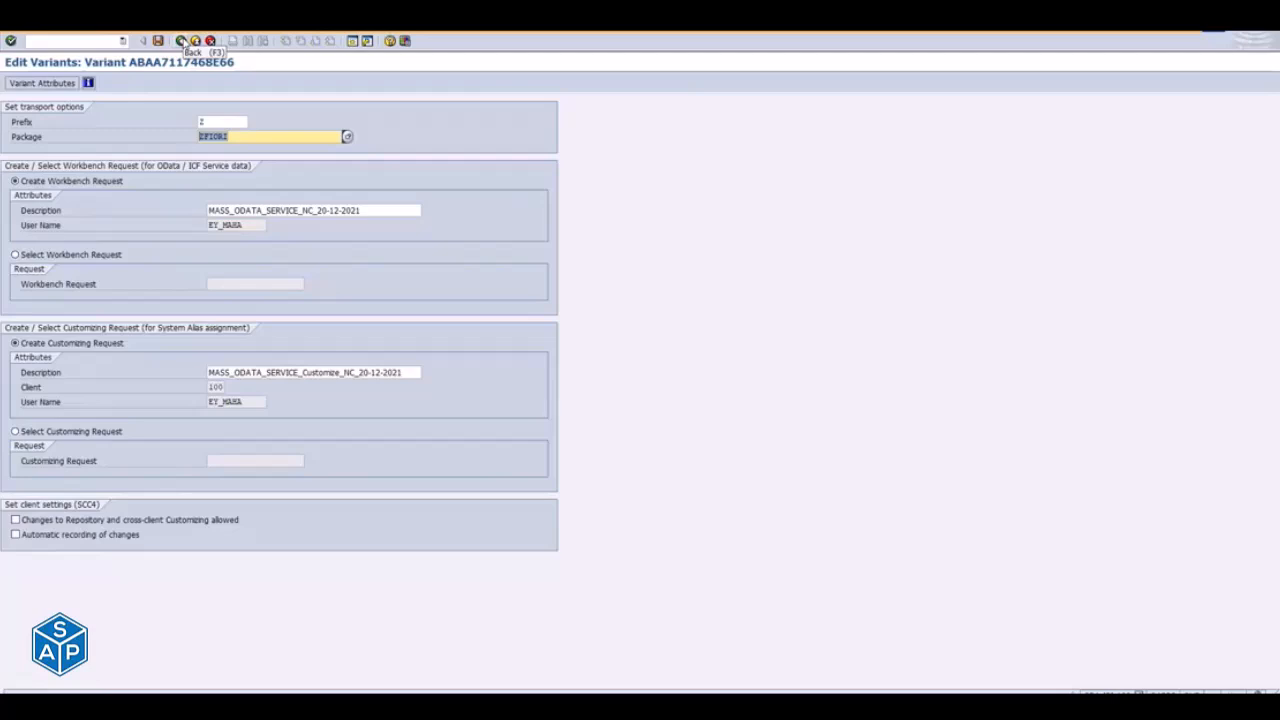
{"action": "left_click", "coordinate": [184, 42]}
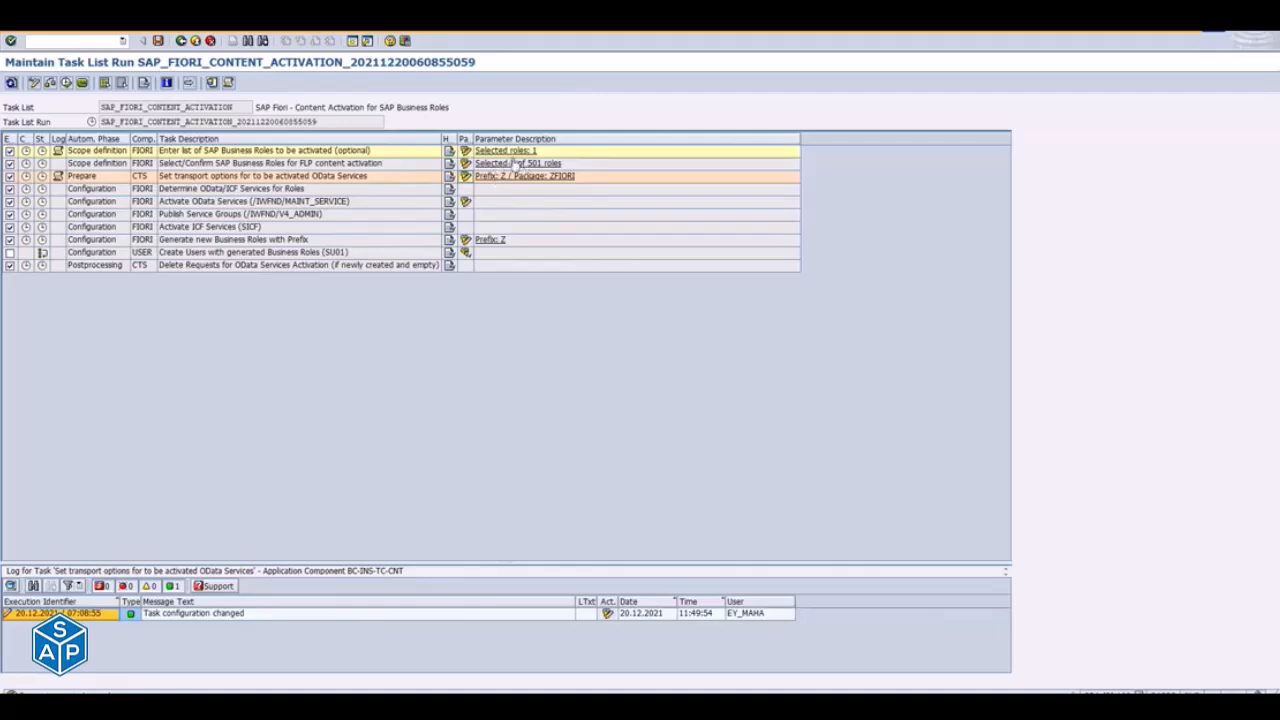
- Switch to the Notepad notes and insert an item C) under MASS ACTIVATION, relabelling the SICF item as d)
{"action": "left_click", "coordinate": [203, 192]}
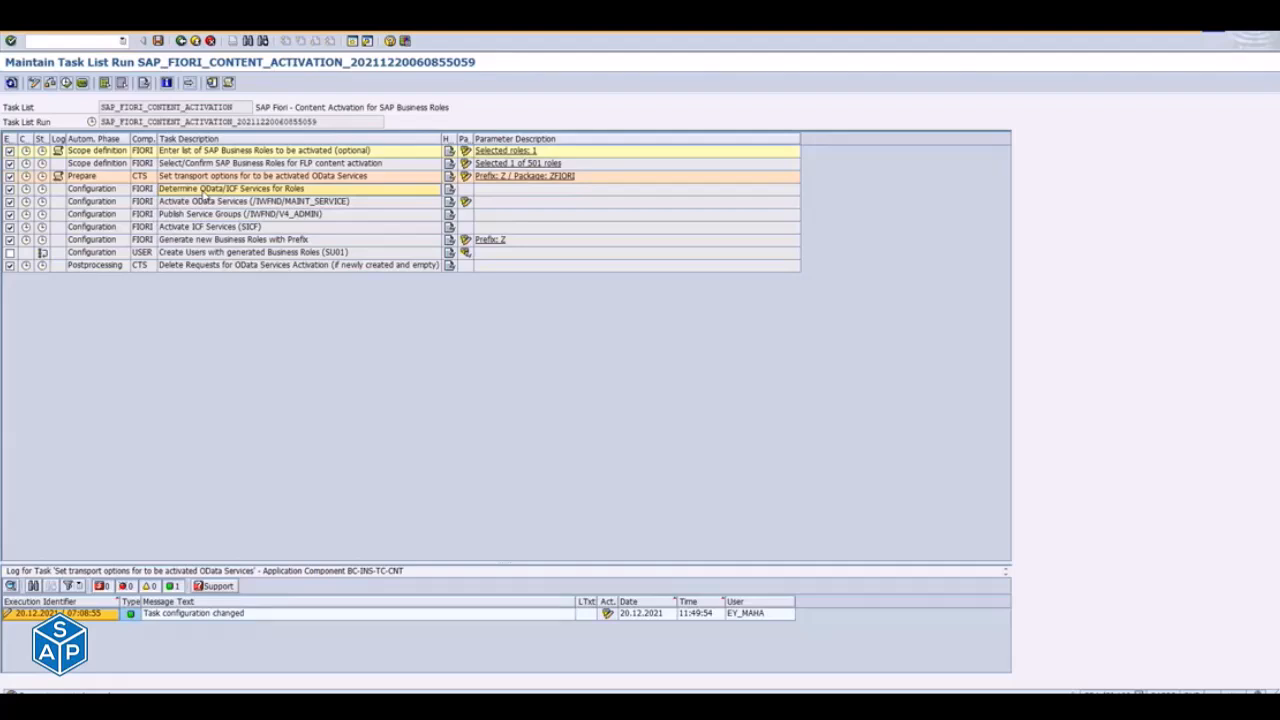
{"action": "key", "text": "alt+Tab"}
{"action": "key", "text": "alt+Tab"}
{"action": "key", "text": "alt+Tab"}
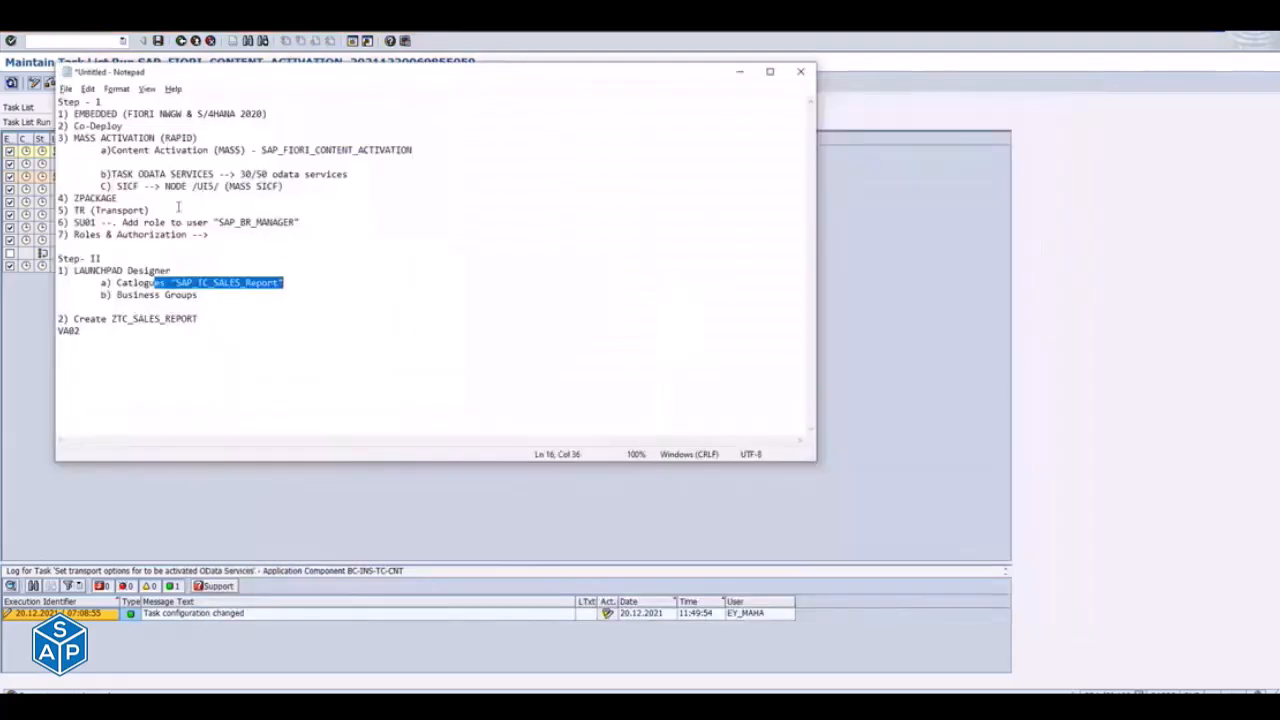
{"action": "left_click", "coordinate": [117, 186]}
{"action": "key", "text": "Return"}
{"action": "key", "text": "Tab"}
{"action": "type", "text": "d)"}
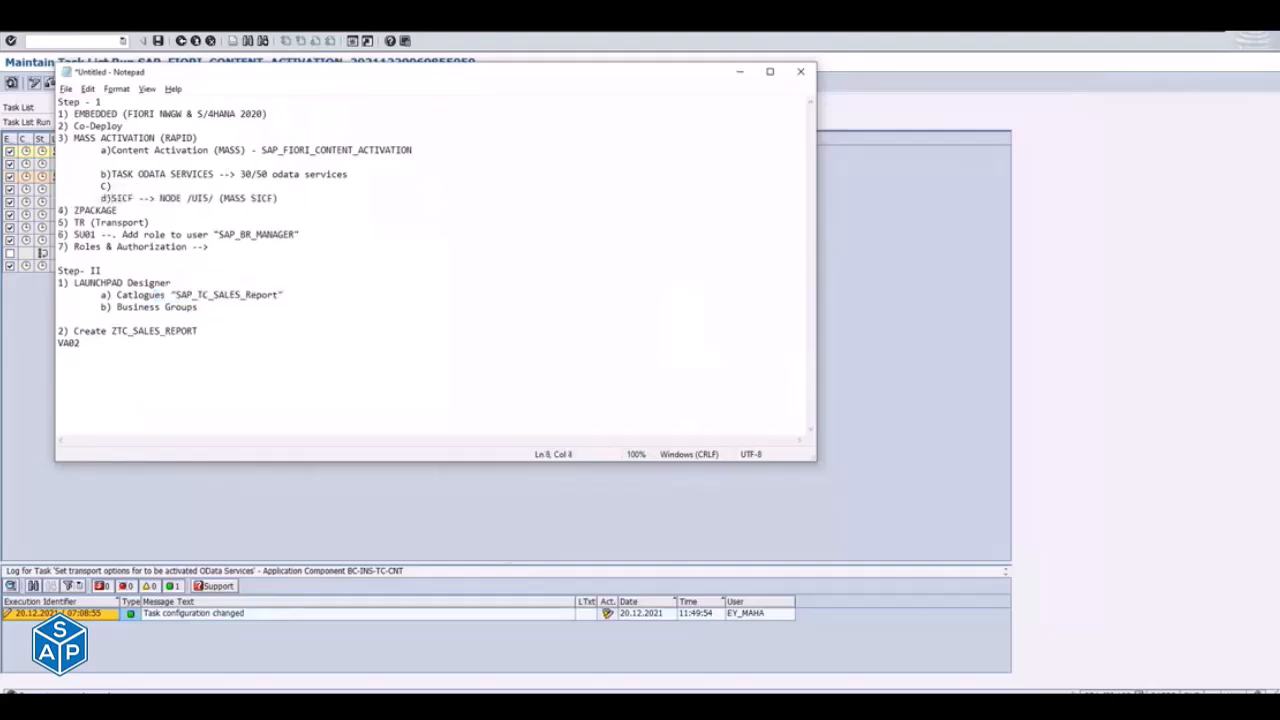
{"action": "type", "text": "ODATA"}
- Write "ODATA Nodes--> Activate & Maintain Services" as the text of item C) in the notes
{"action": "key", "text": "alt+Tab"}
{"action": "key", "text": "alt+Tab"}
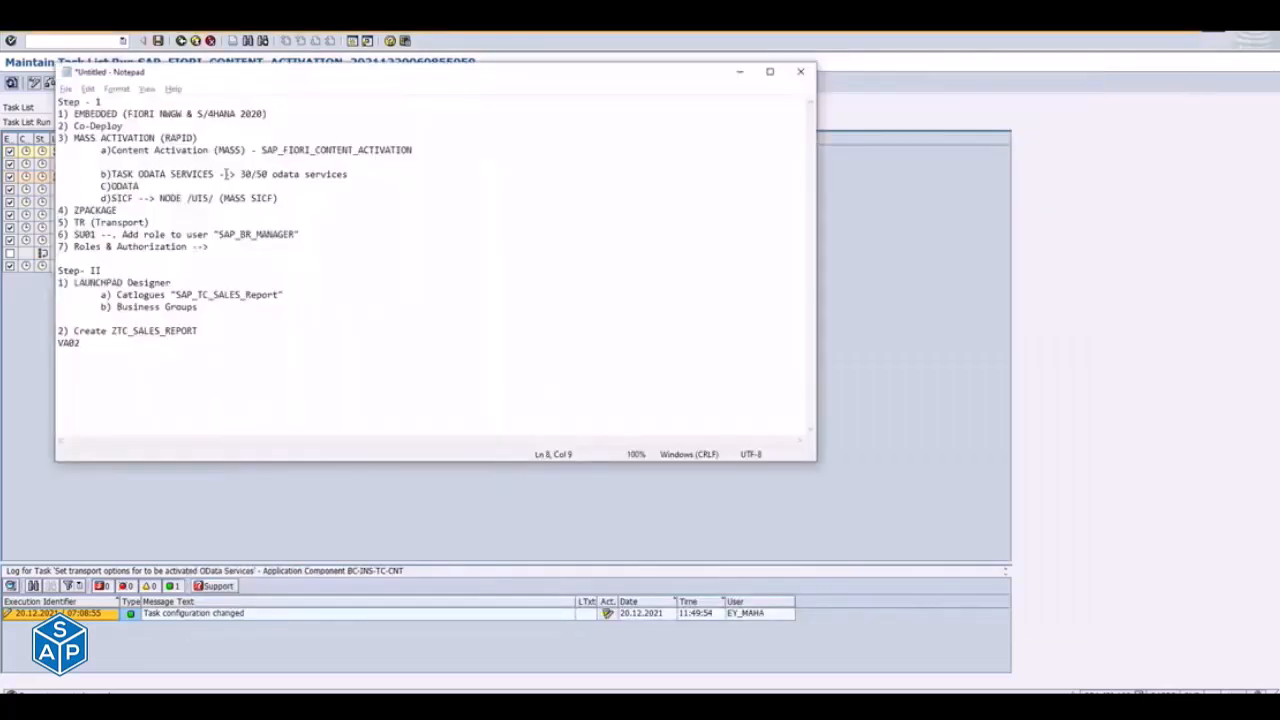
{"action": "type", "text": "Nodes"}
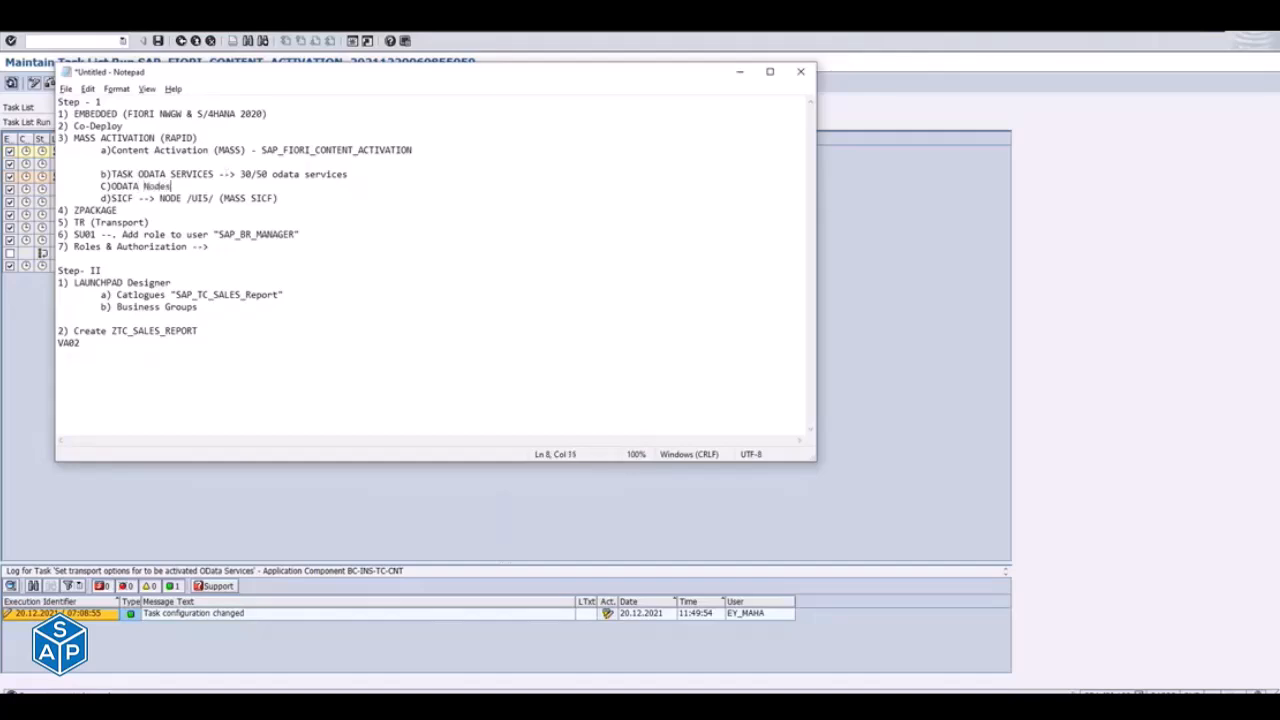
{"action": "type", "text": "--> Activate & Maintain Services"}
- Switch to the SAP Fiori Apps Library and examine the ICF node path of SD_SO_MANAGES1 in the app's configuration details
{"action": "key", "text": "alt+Tab"}
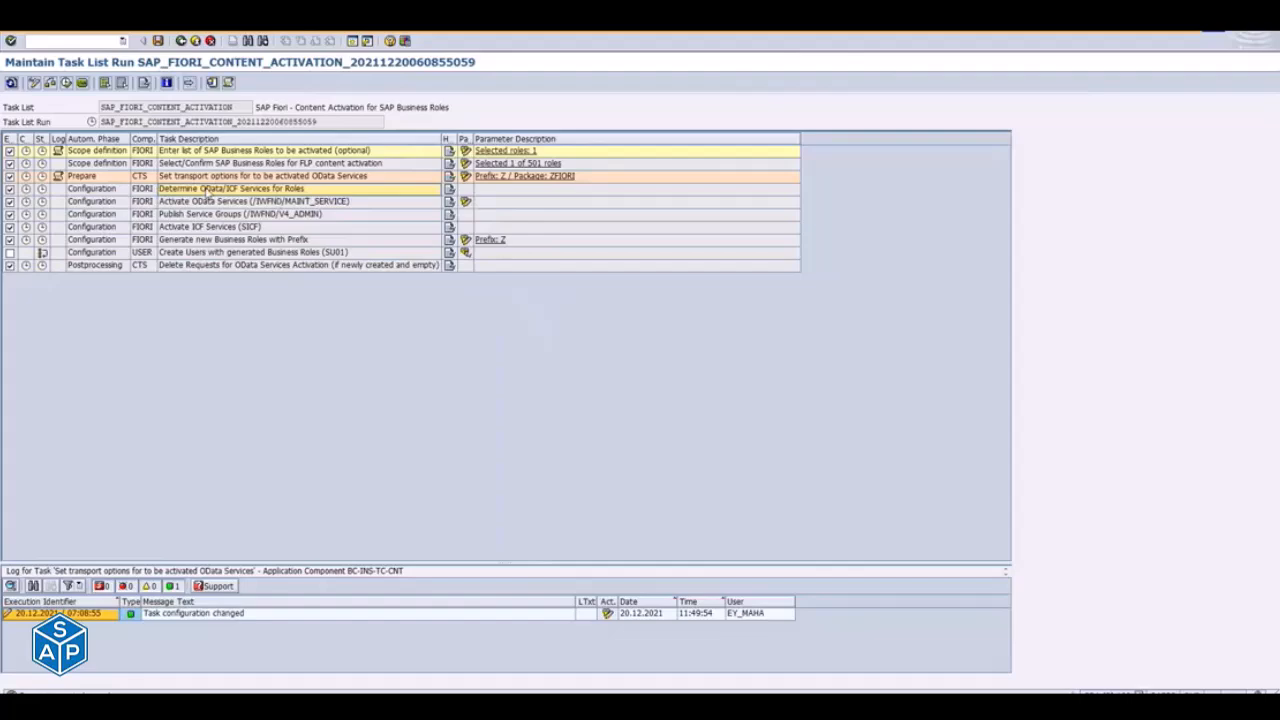
{"action": "key", "text": "alt+Tab"}
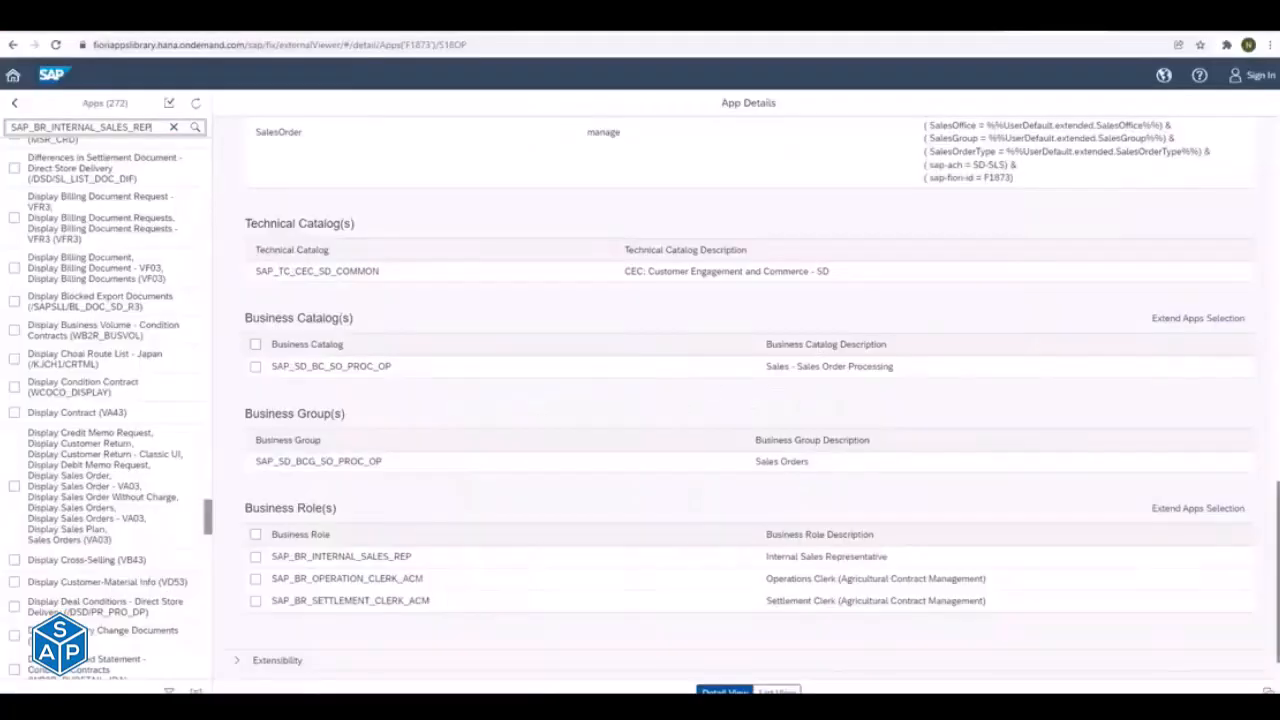
{"action": "scroll", "coordinate": [749, 393], "scroll_direction": "up", "scroll_amount": 5}
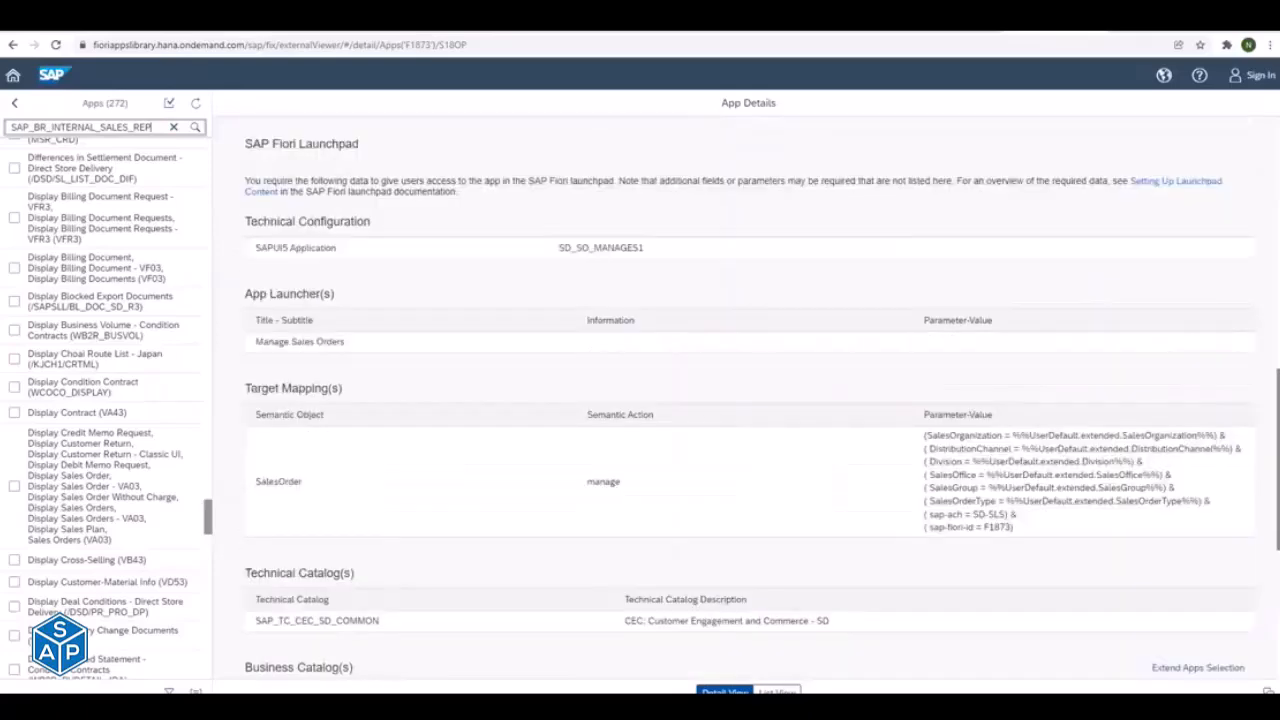
{"action": "scroll", "coordinate": [749, 400], "scroll_direction": "up", "scroll_amount": 5}
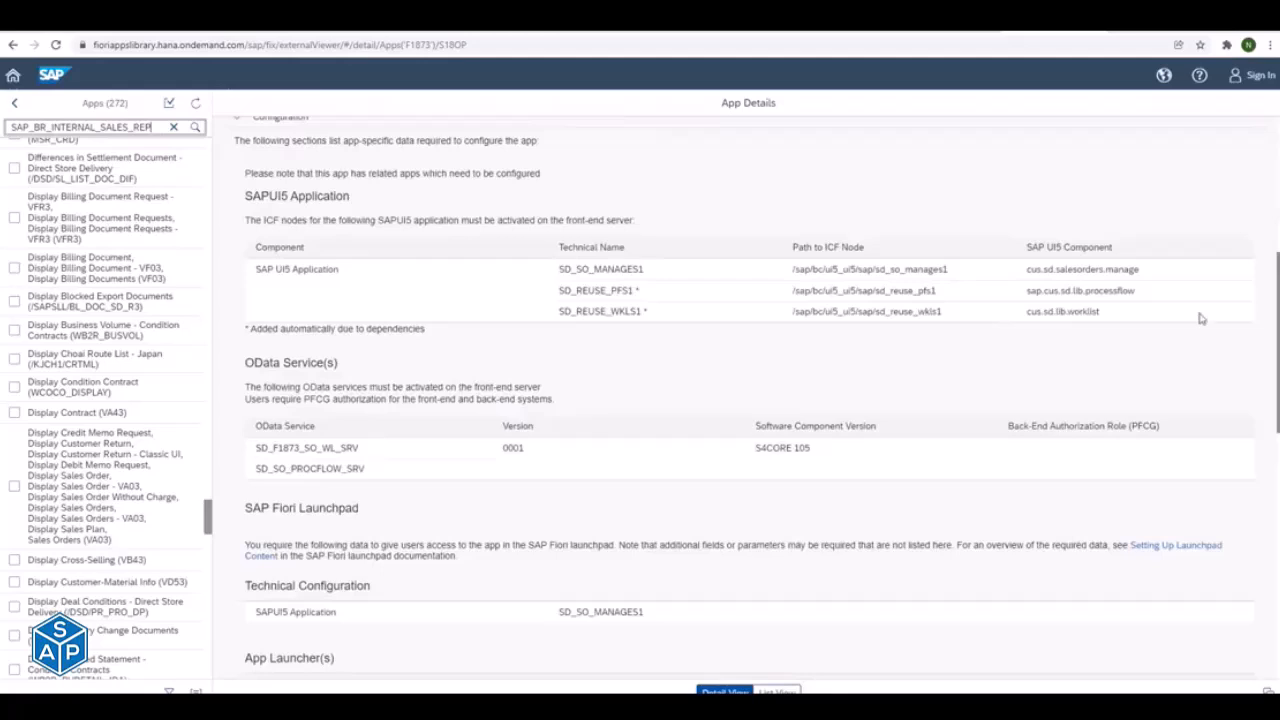
{"action": "left_click_drag", "start_coordinate": [796, 270], "coordinate": [944, 269]}
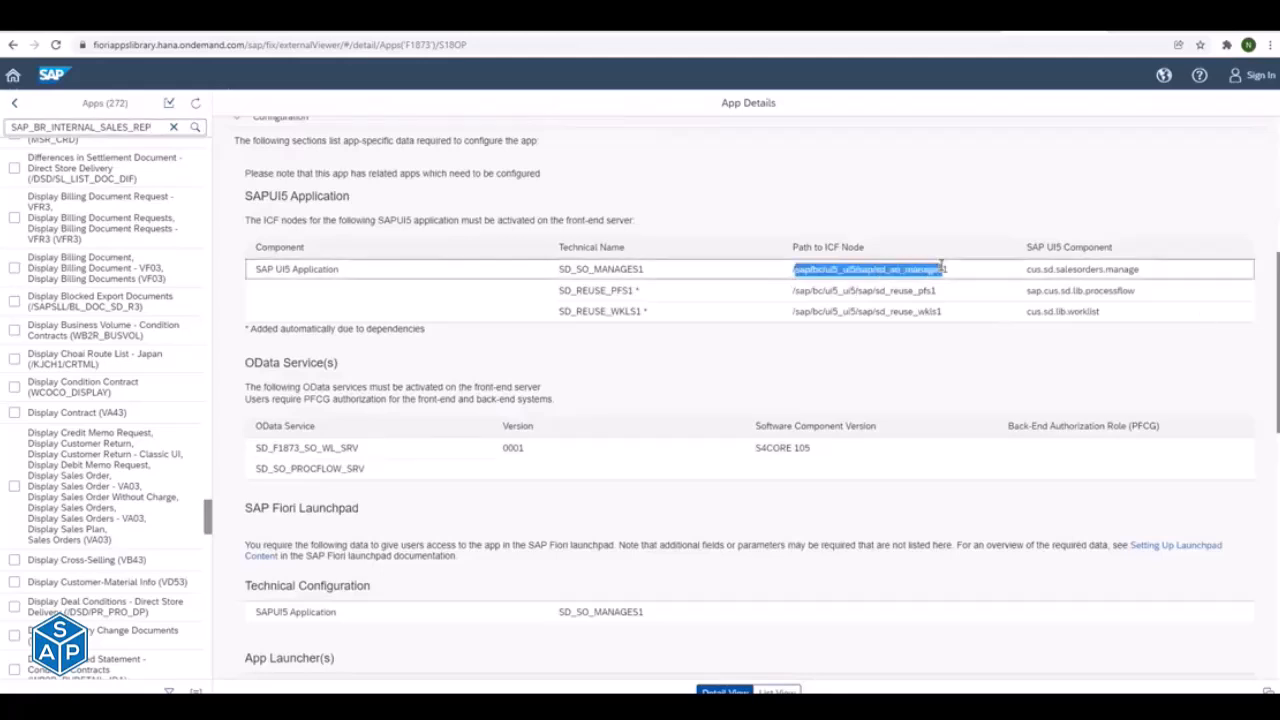
{"action": "left_click", "coordinate": [797, 269]}
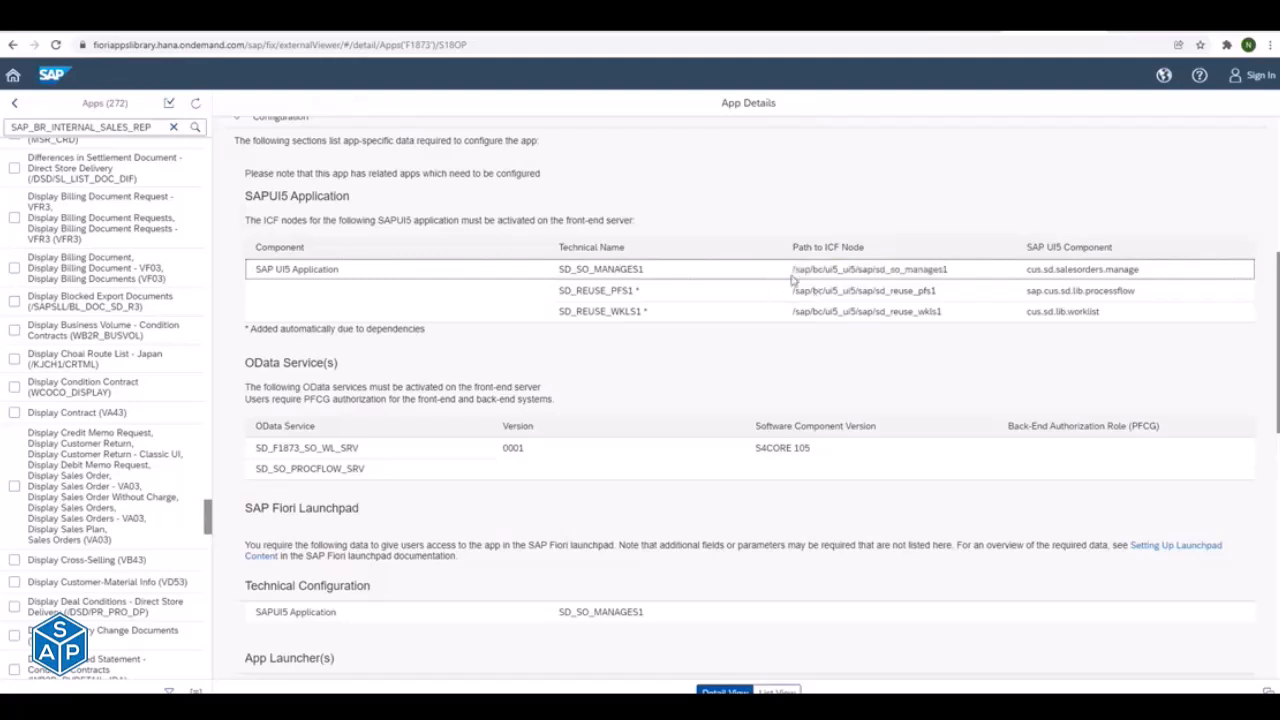
{"action": "left_click_drag", "start_coordinate": [797, 269], "coordinate": [949, 269]}
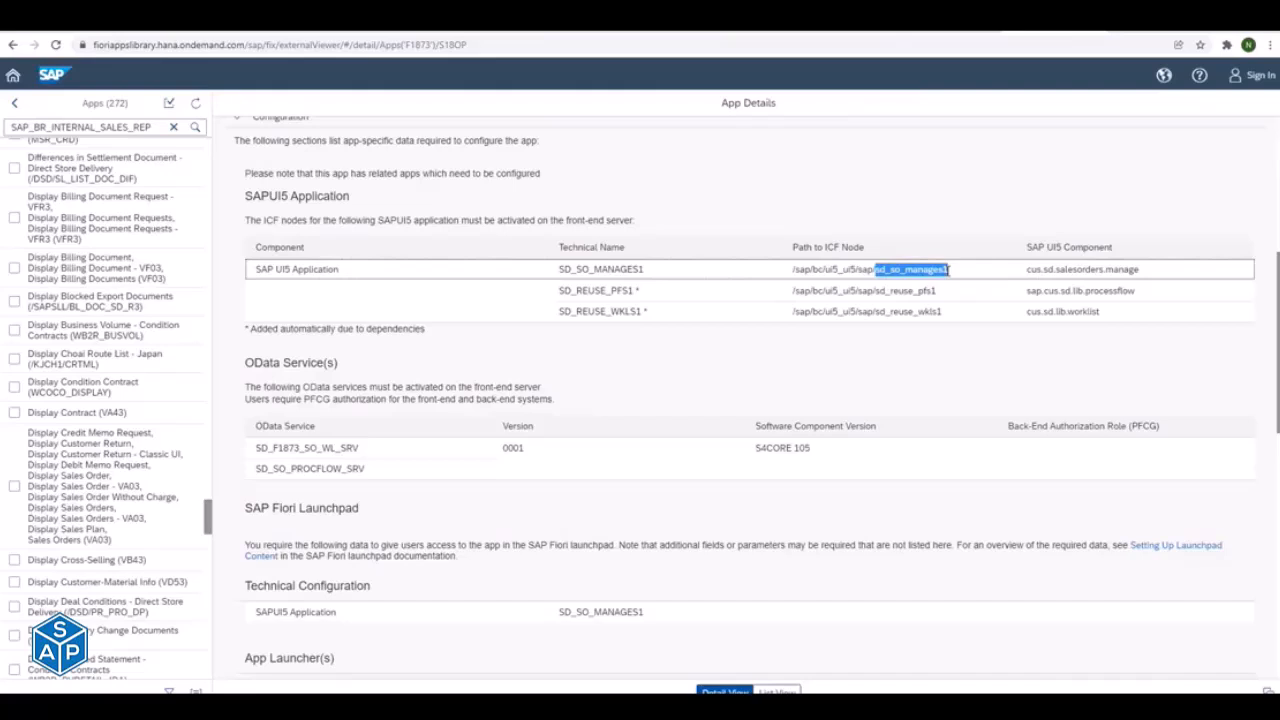
{"action": "left_click_drag", "start_coordinate": [792, 269], "coordinate": [960, 269]}
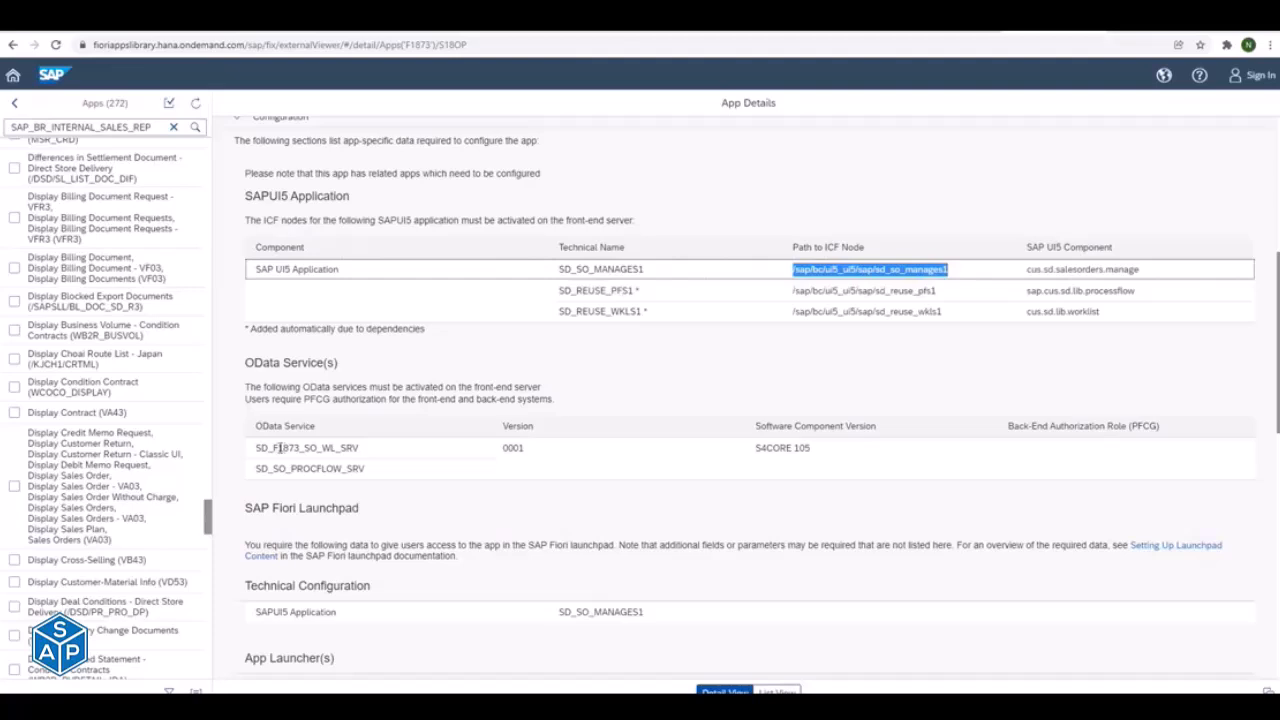
- Copy the OData service name SD_F1873_SO_WL_SRV from the app's OData services table
{"action": "left_click_drag", "start_coordinate": [280, 448], "coordinate": [341, 448]}
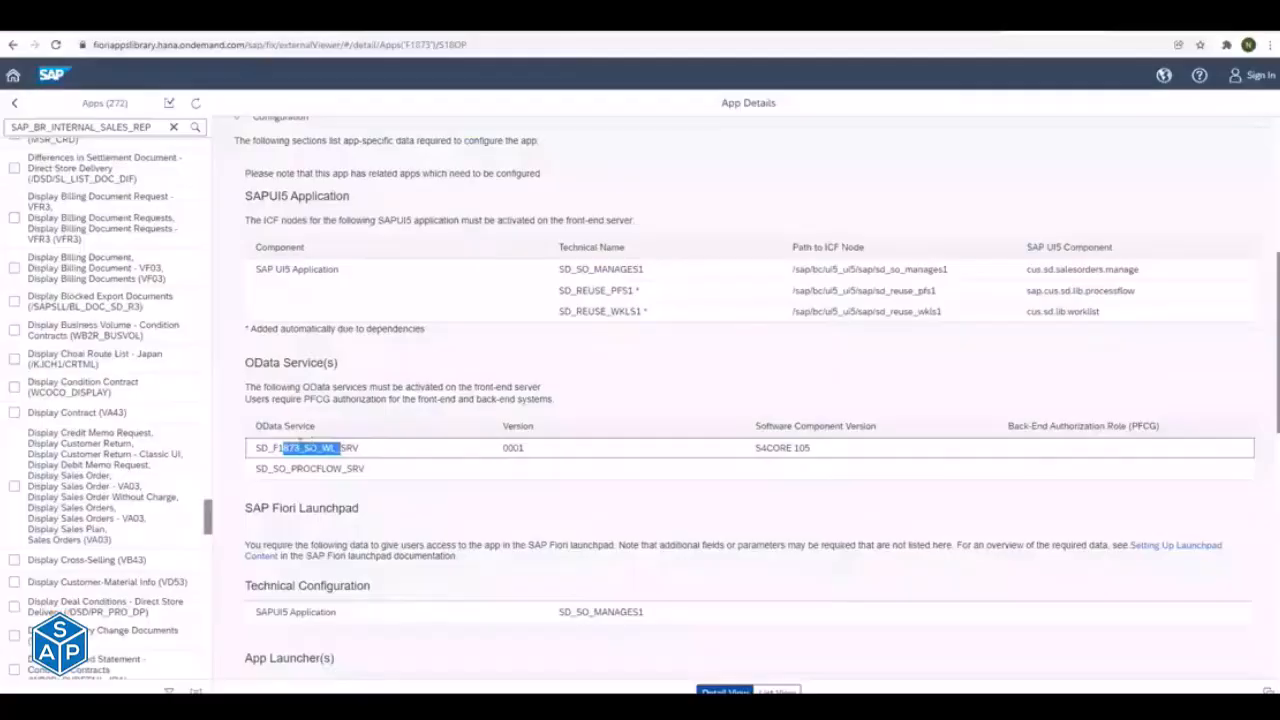
{"action": "left_click", "coordinate": [286, 448]}
{"action": "double_click", "coordinate": [286, 448]}
{"action": "key", "text": "ctrl+c"}
- Switch to the SAP session showing Display IMG, leave the customizing, and run /n/IWFND/MAINT_Service to open Activate and Maintain Services
{"action": "key", "text": "alt+Tab"}
{"action": "key", "text": "alt+Tab"}
{"action": "key", "text": "alt+Tab"}
{"action": "key", "text": "alt+Tab"}
{"action": "key", "text": "alt+Tab"}
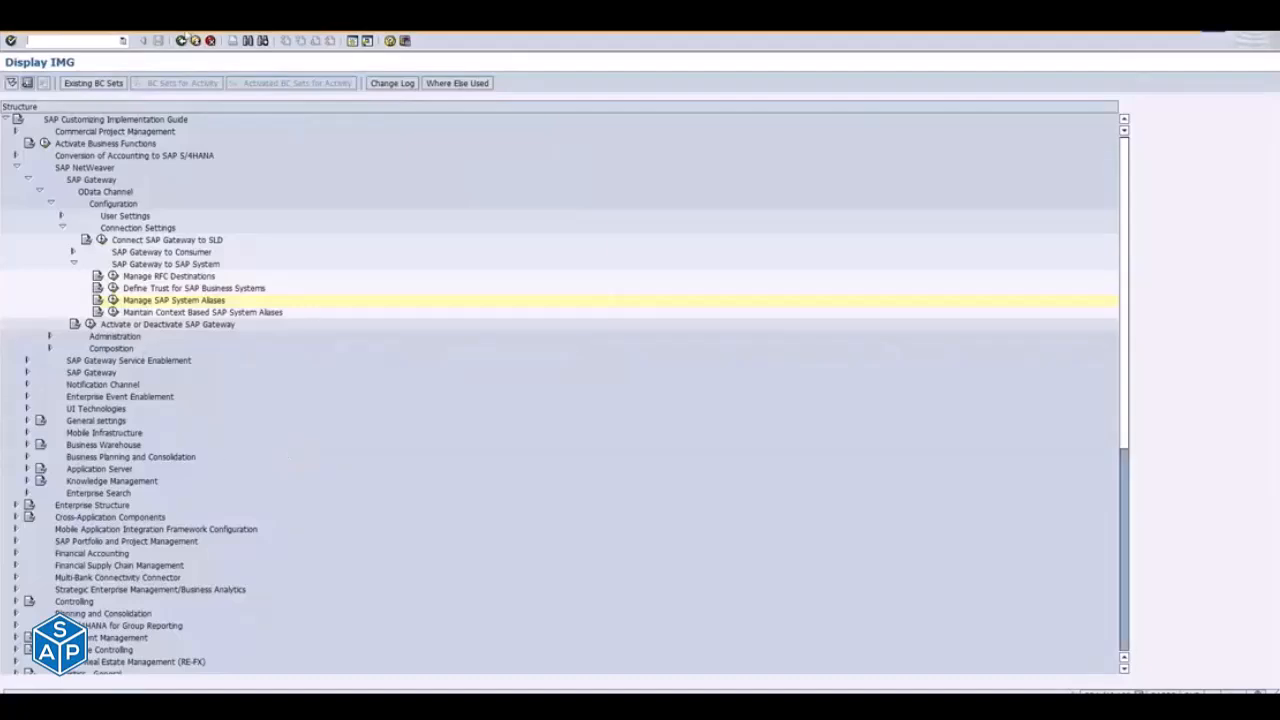
{"action": "left_click", "coordinate": [195, 40]}
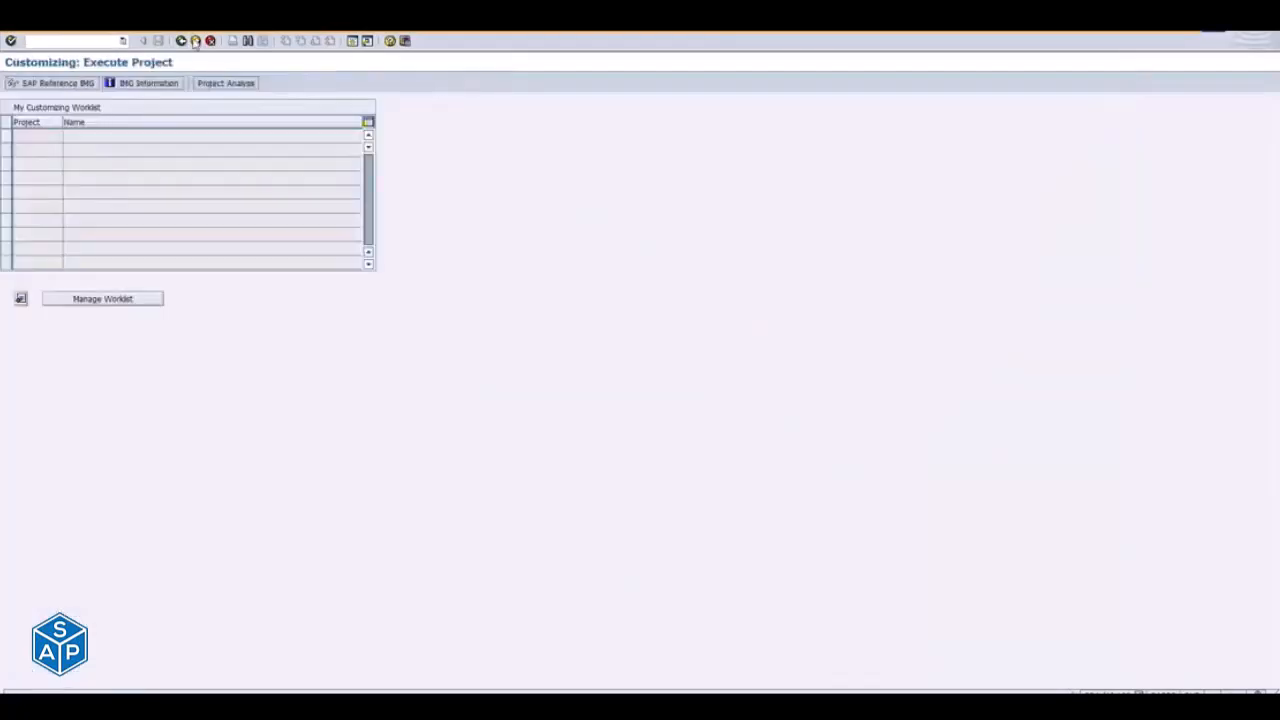
{"action": "left_click", "coordinate": [195, 40]}
{"action": "left_click", "coordinate": [123, 41]}
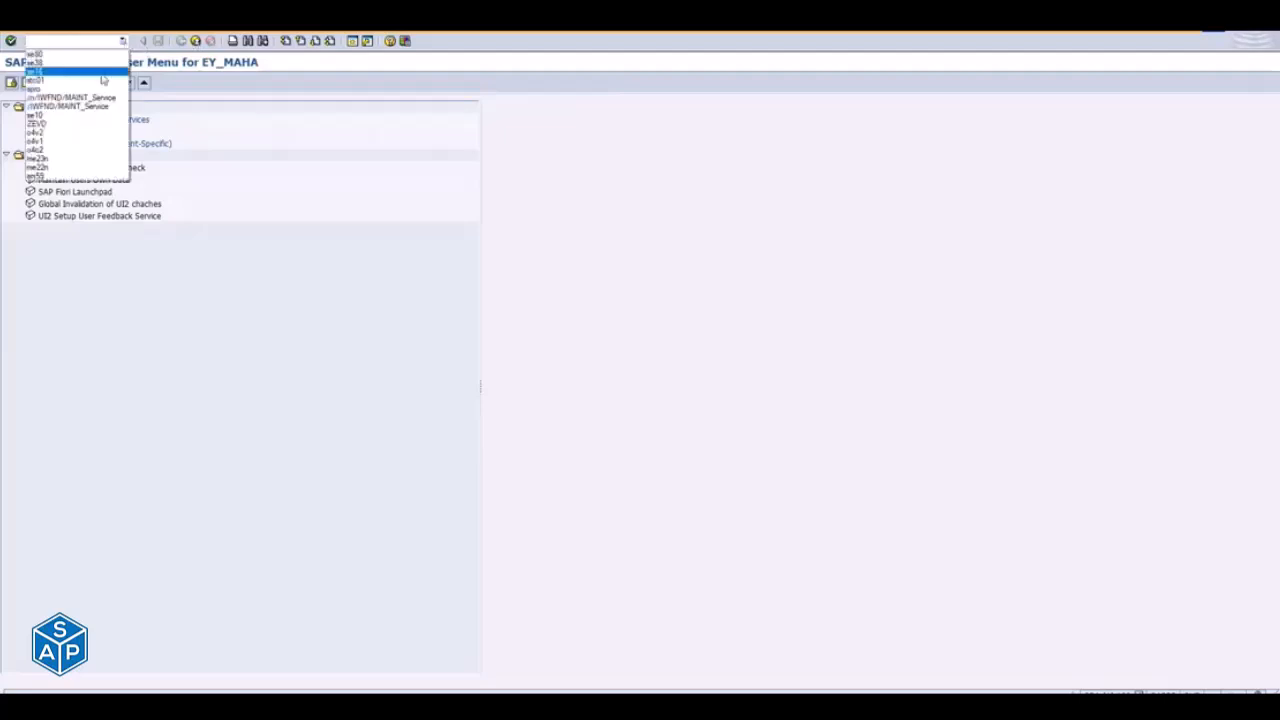
{"action": "left_click", "coordinate": [70, 97]}
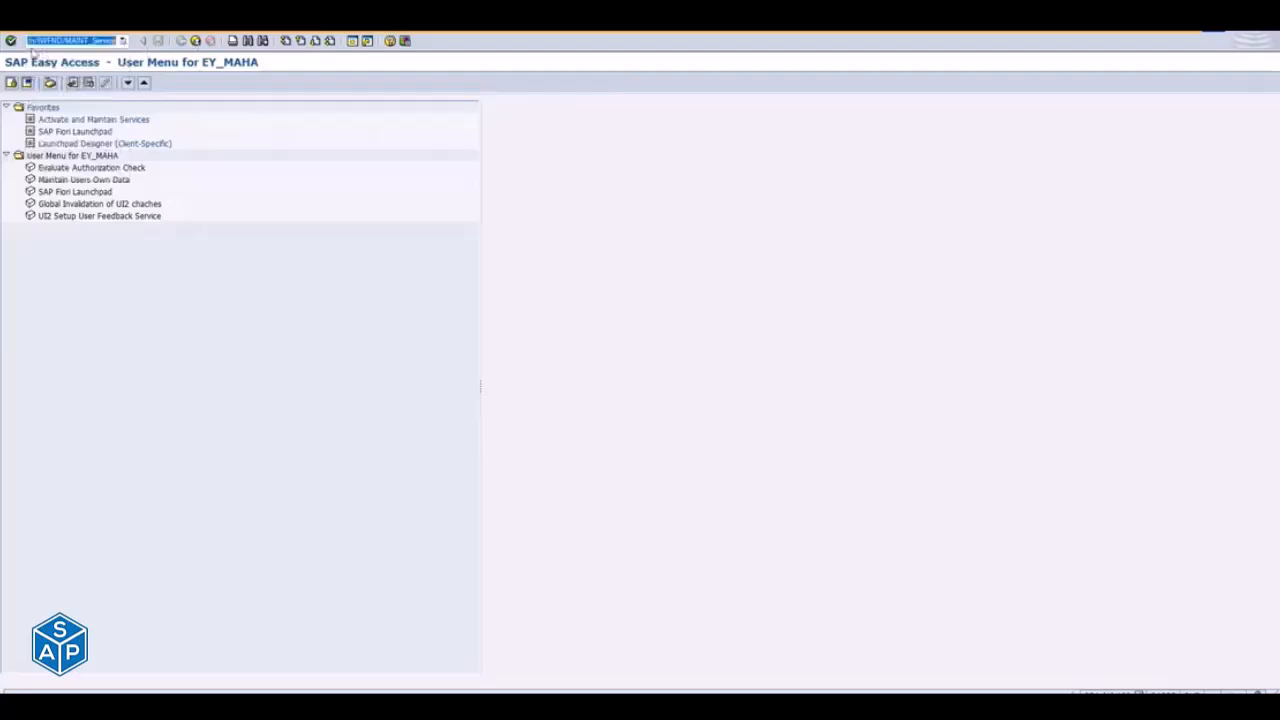
{"action": "left_click", "coordinate": [74, 41]}
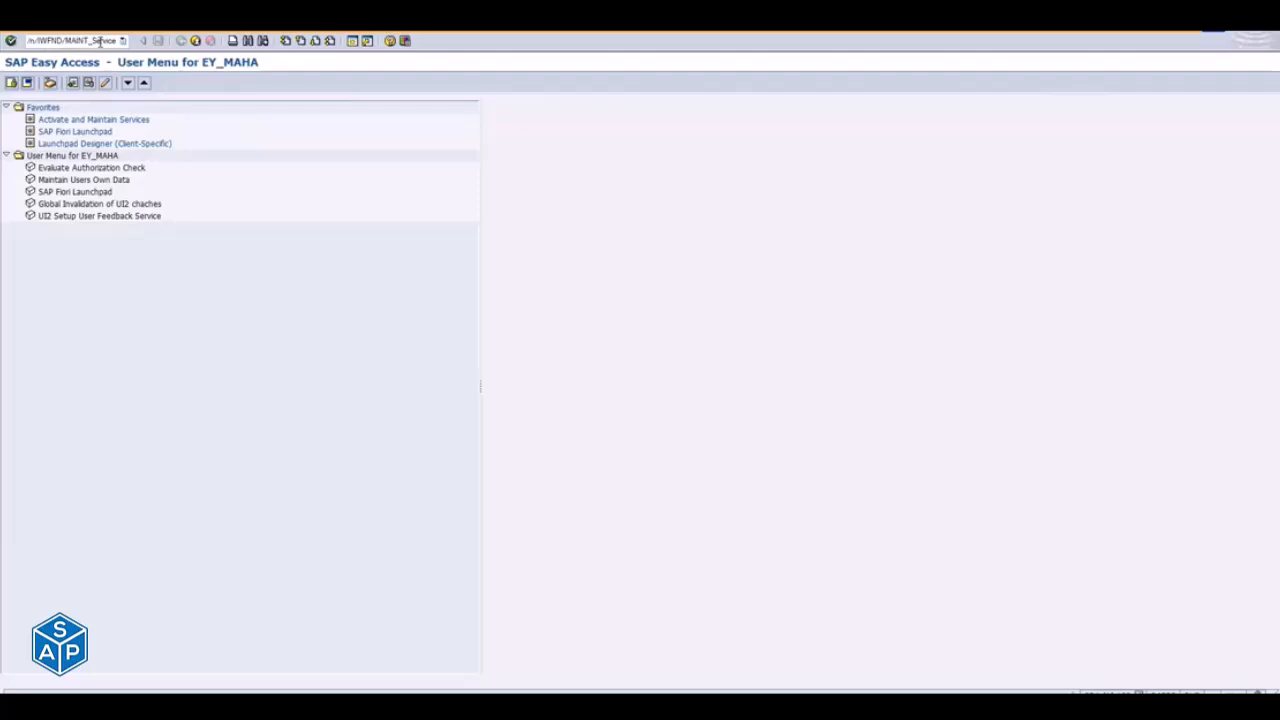
{"action": "key", "text": "Return"}
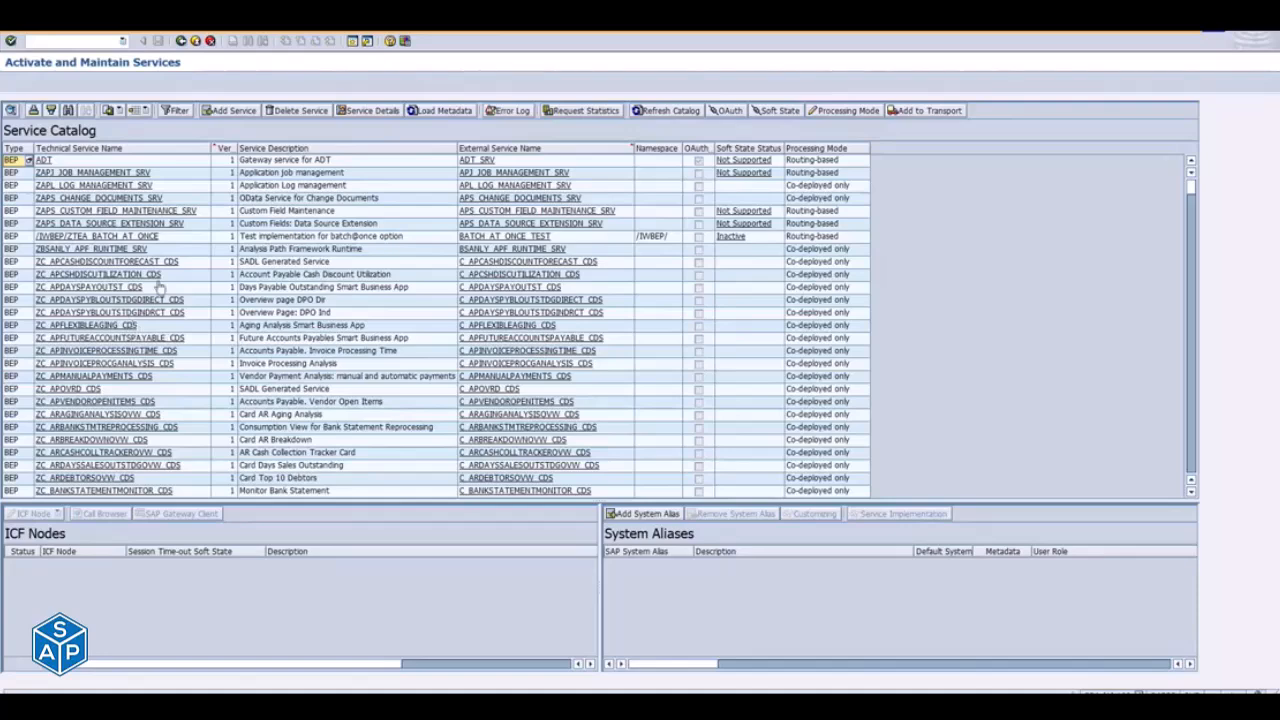
- Glance at the task list run, return to Activate and Maintain Services, and search the service catalog for SD_F1873_SO_WL_SRV
{"action": "key", "text": "alt+Tab"}
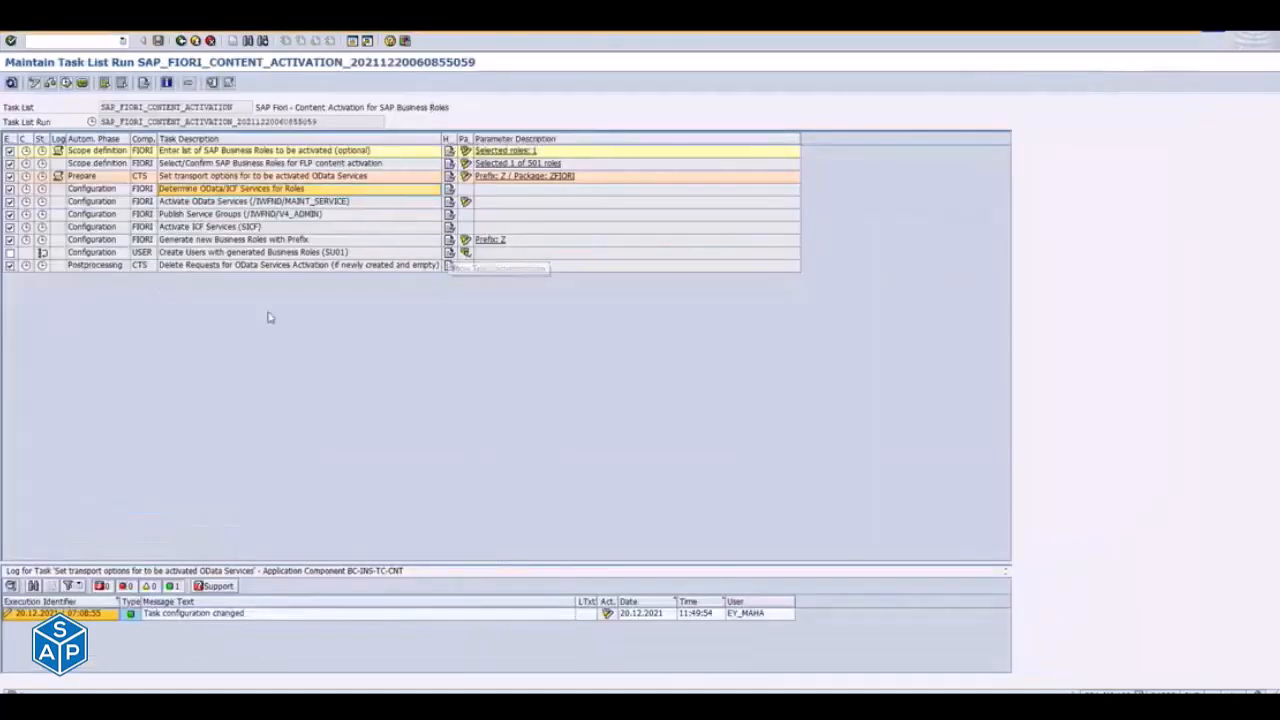
{"action": "key", "text": "alt+Tab"}
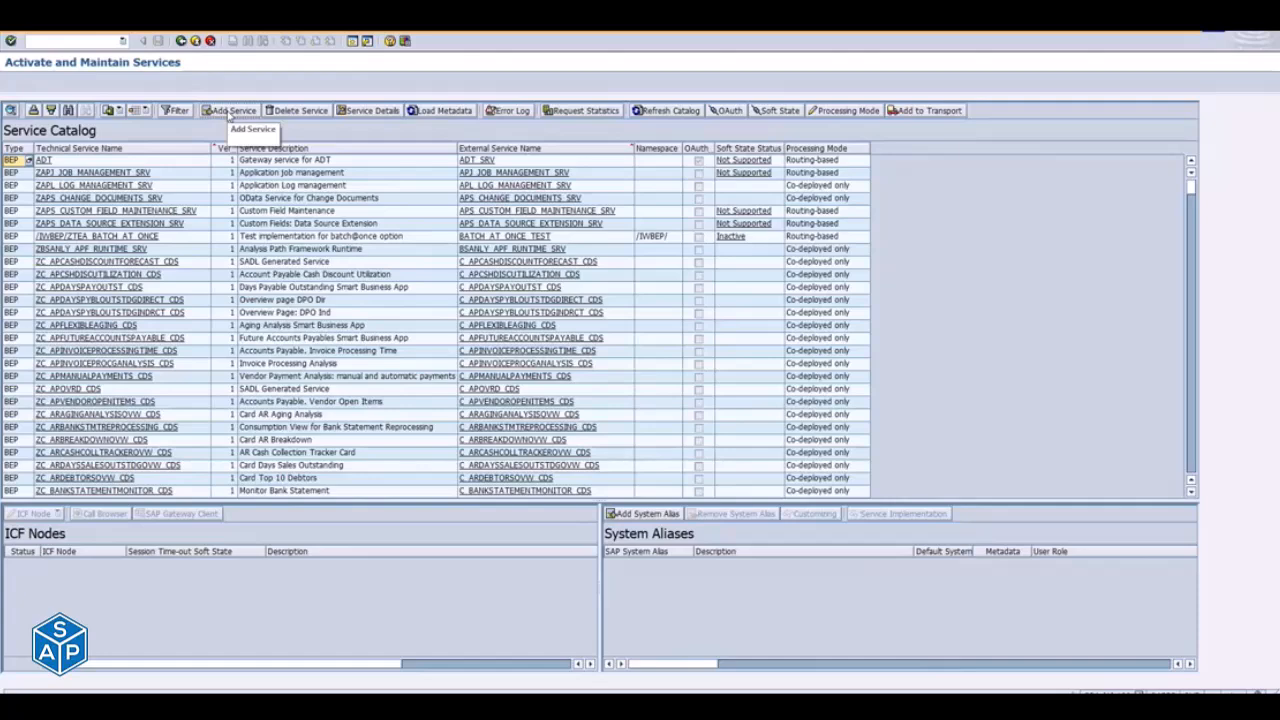
{"action": "left_click", "coordinate": [68, 112]}
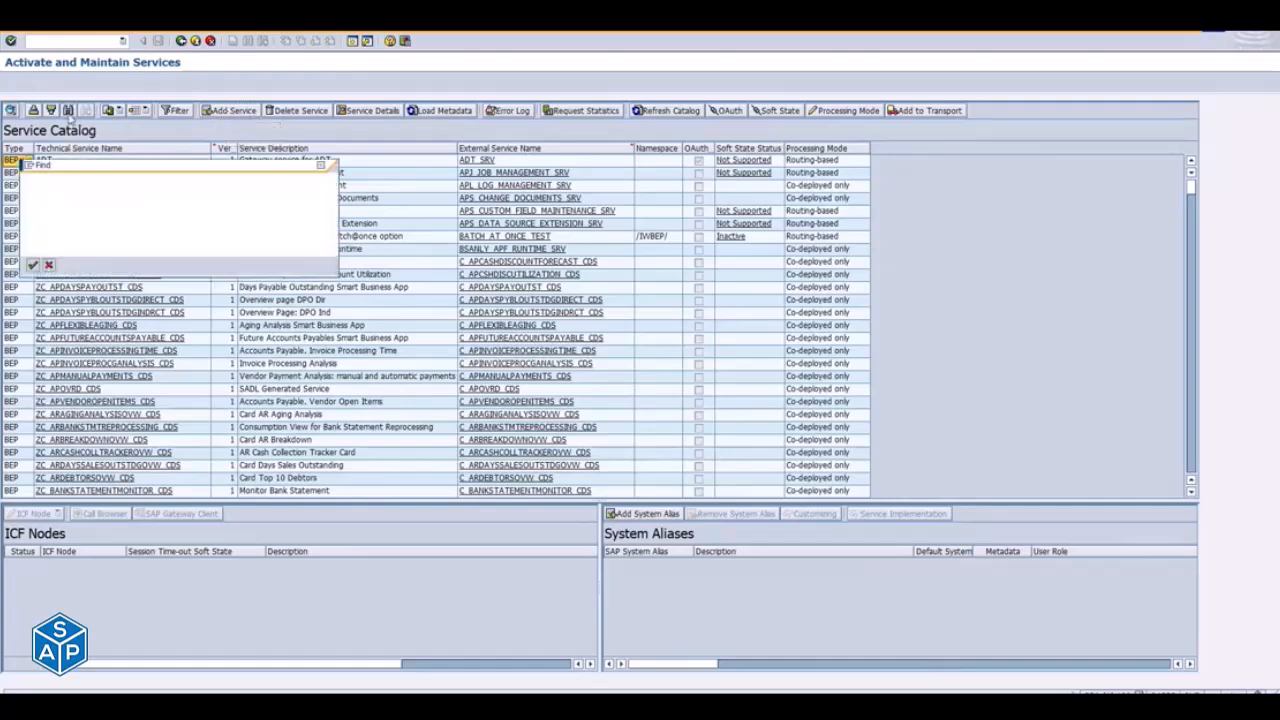
{"action": "key", "text": "ctrl+v"}
{"action": "key", "text": "Return"}
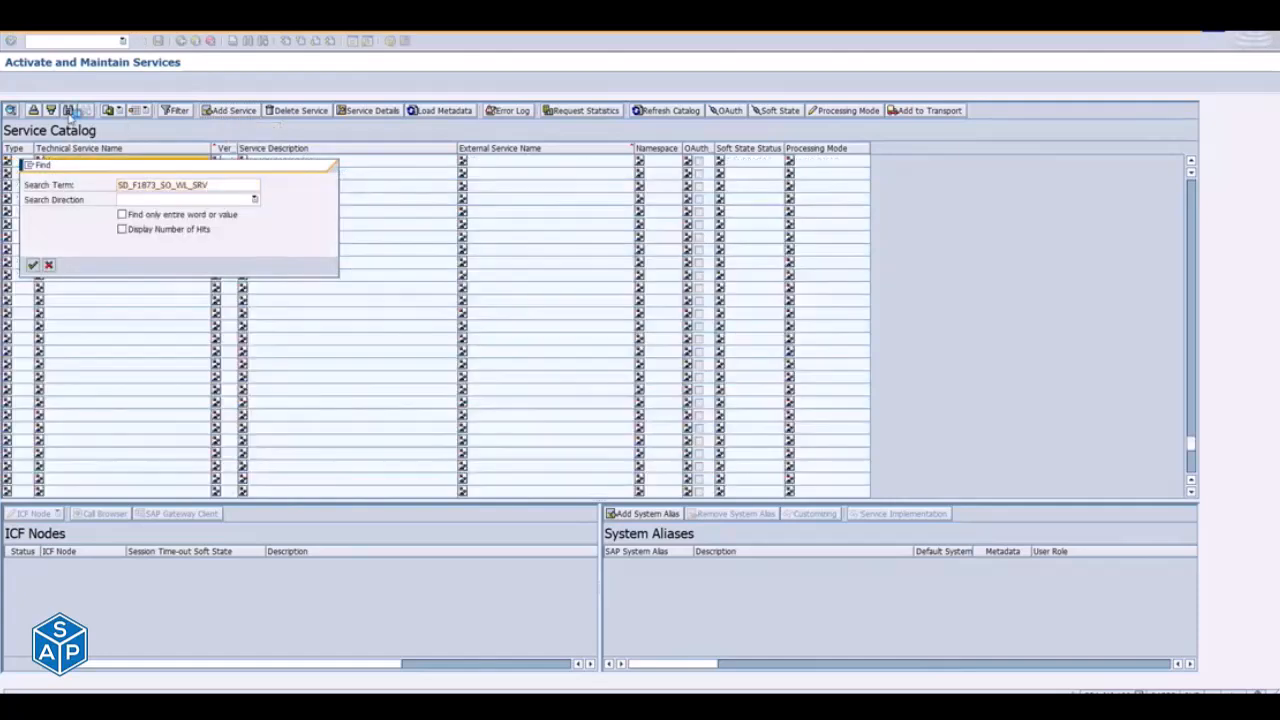
{"action": "key", "text": "Escape"}
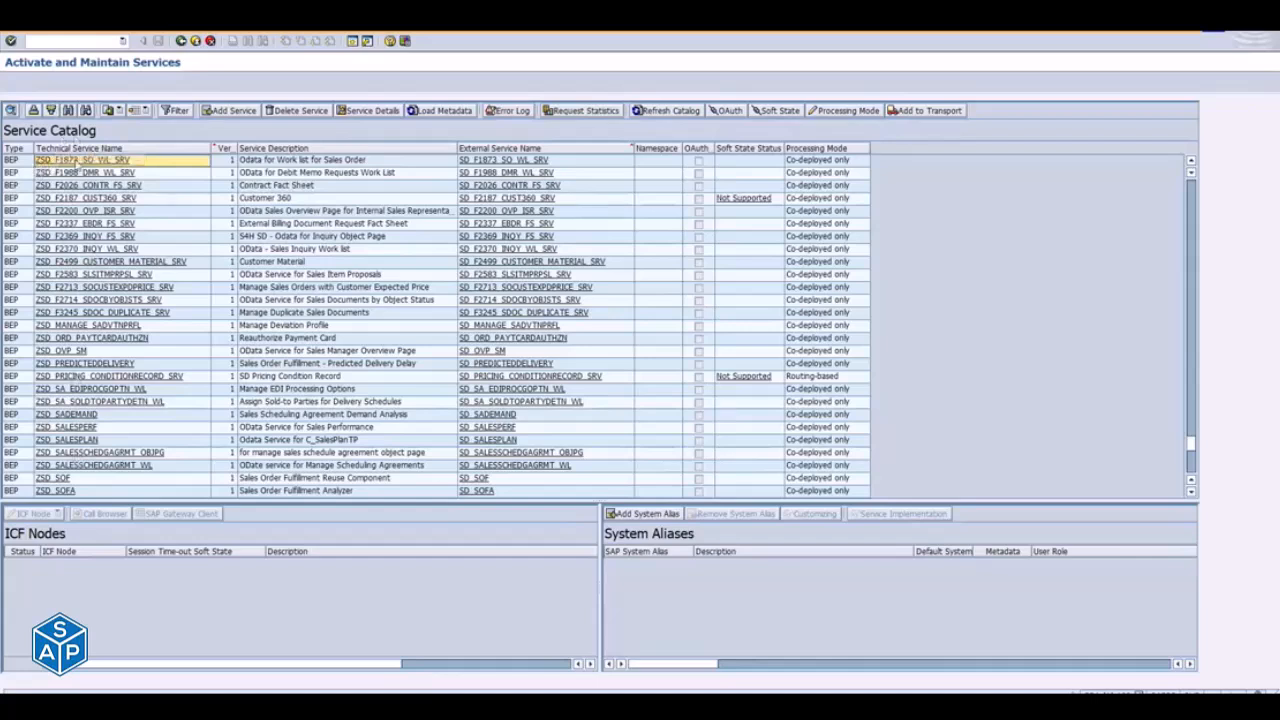
- Select the service ZSD_F1873_SO_WL_SRV and open the SICF configuration of its ODATA ICF node
{"action": "left_click", "coordinate": [78, 161]}
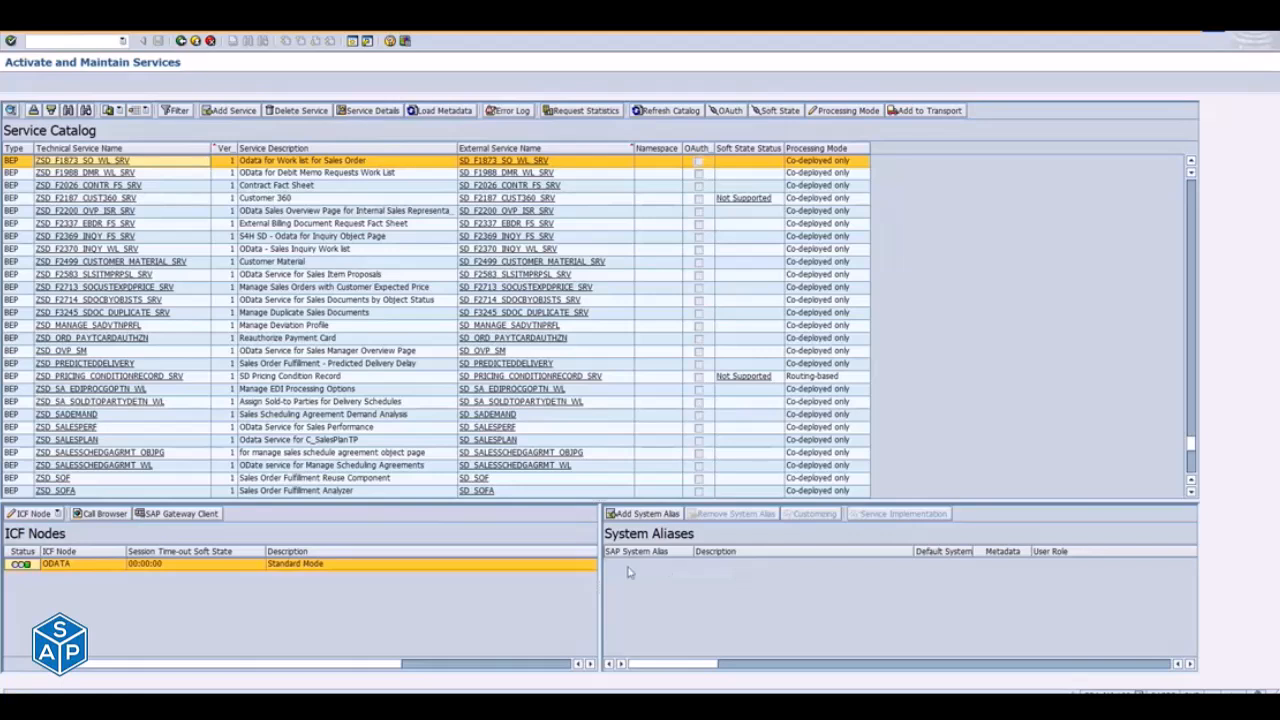
{"action": "left_click", "coordinate": [792, 163]}
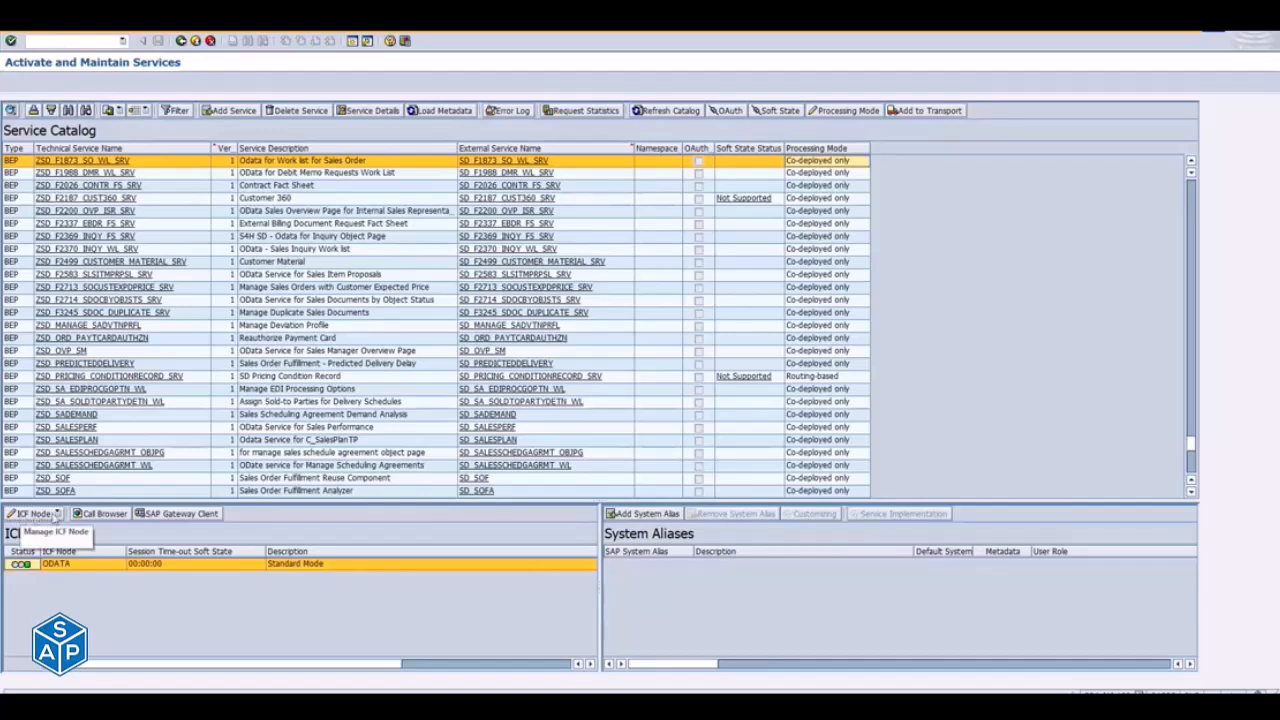
{"action": "left_click", "coordinate": [58, 513]}
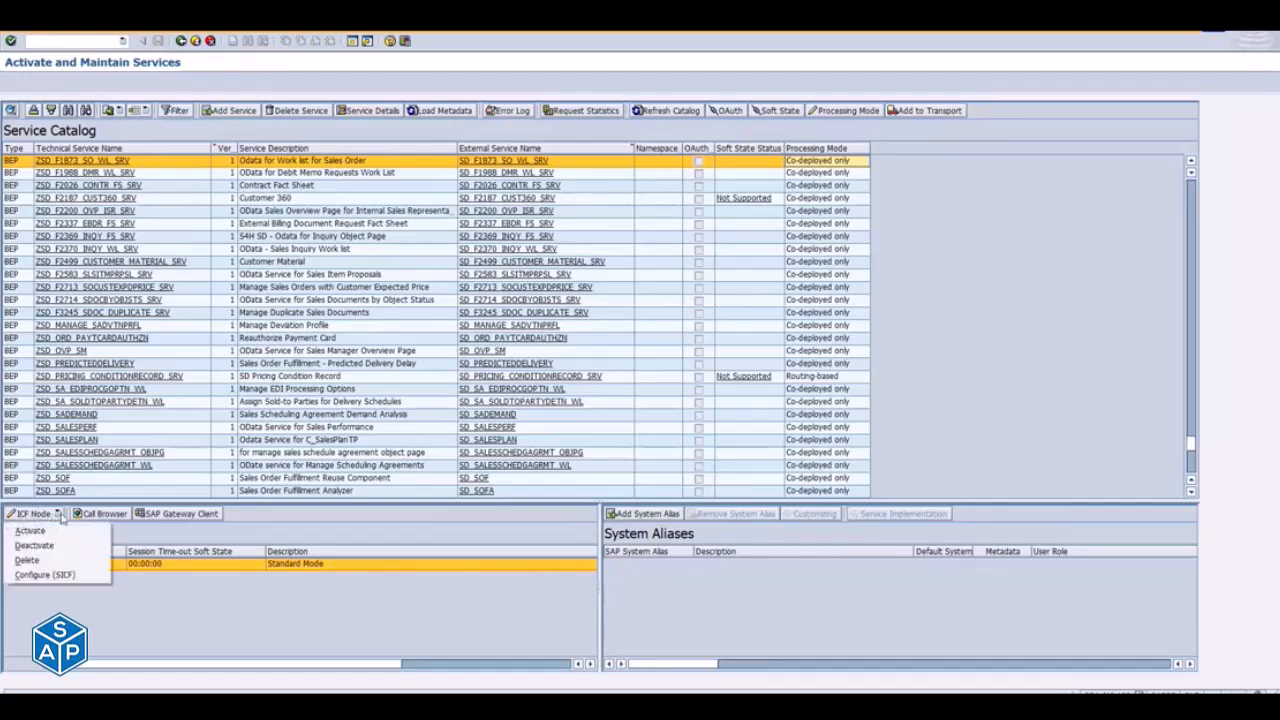
{"action": "left_click", "coordinate": [55, 577]}
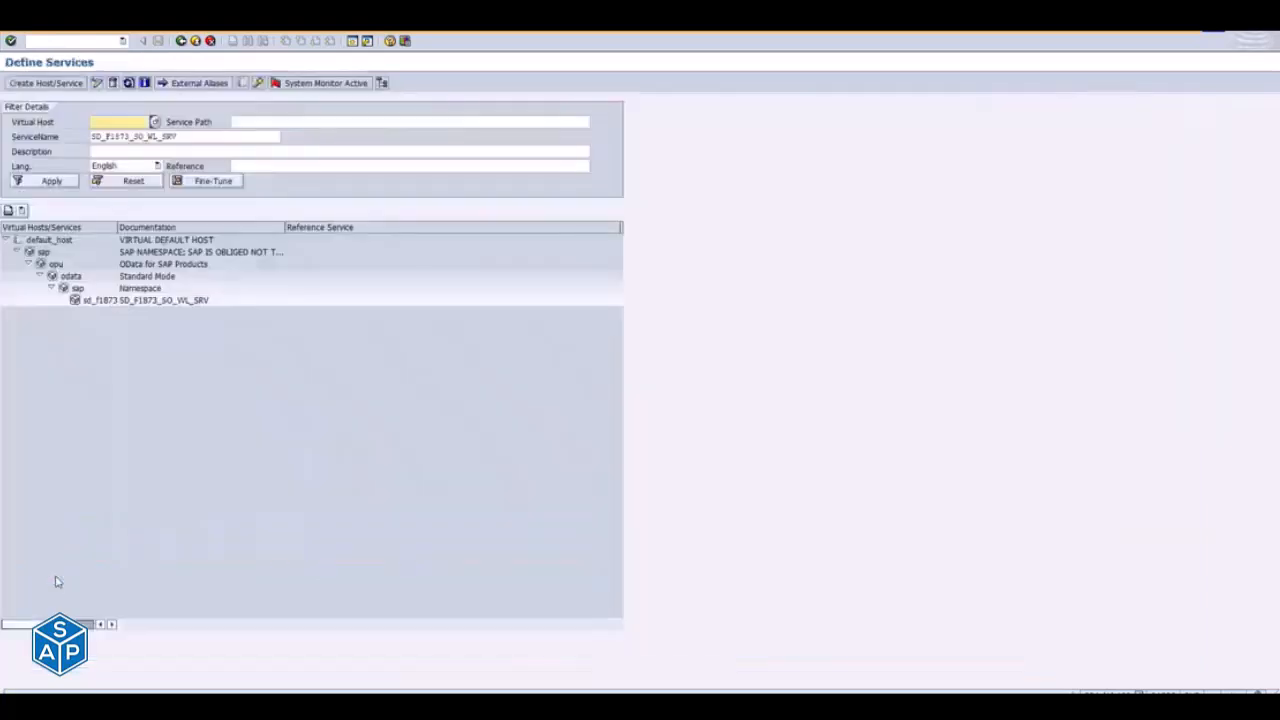
- Examine the actions available for the SD_F1873_SO_WL_SRV service node, and close them without choosing any
{"action": "left_click", "coordinate": [93, 304]}
{"action": "right_click", "coordinate": [92, 305]}
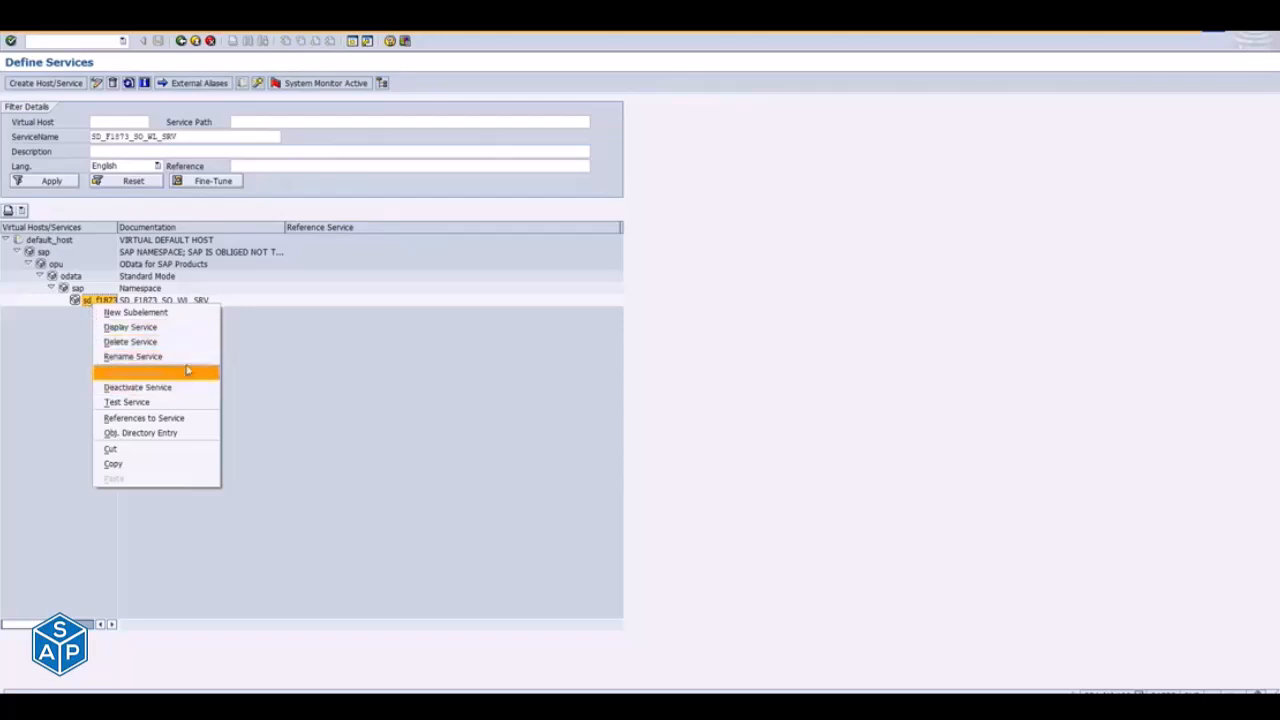
{"action": "left_click", "coordinate": [72, 376]}
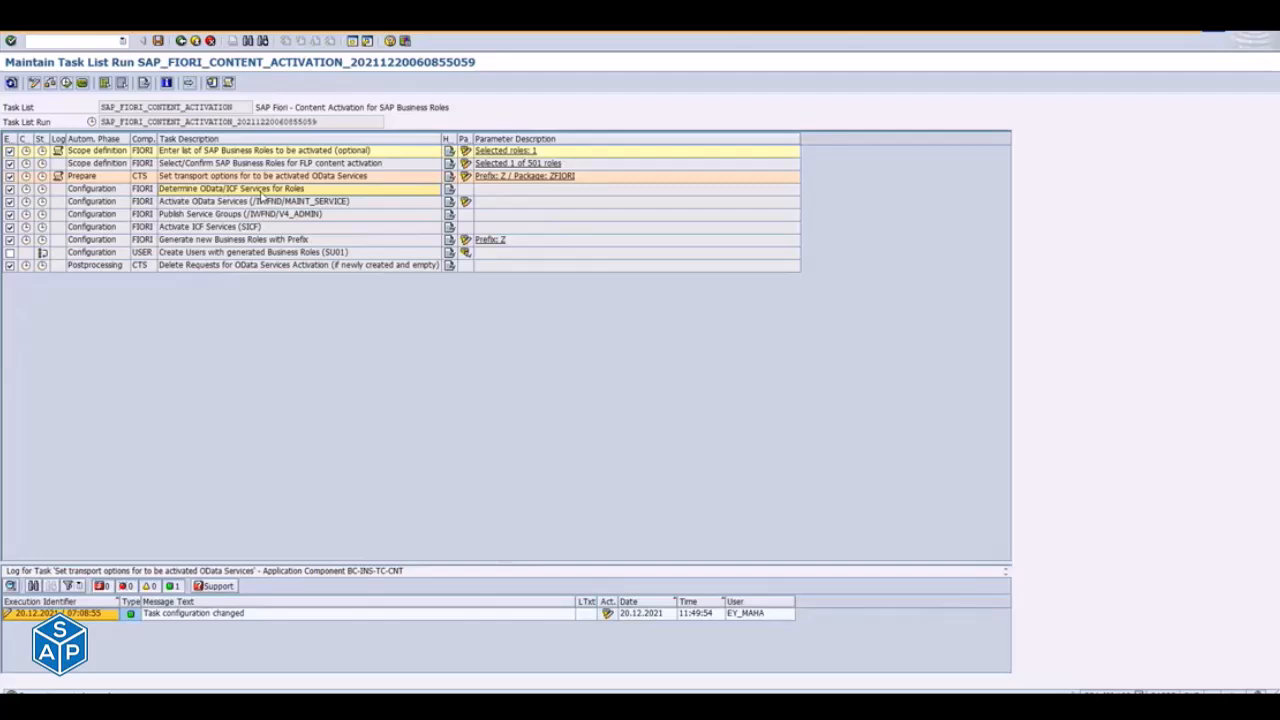
- Switch between the task list run, the Fiori Apps Library and Define Services, and review the service node's activation actions again
{"action": "key", "text": "alt+Tab"}
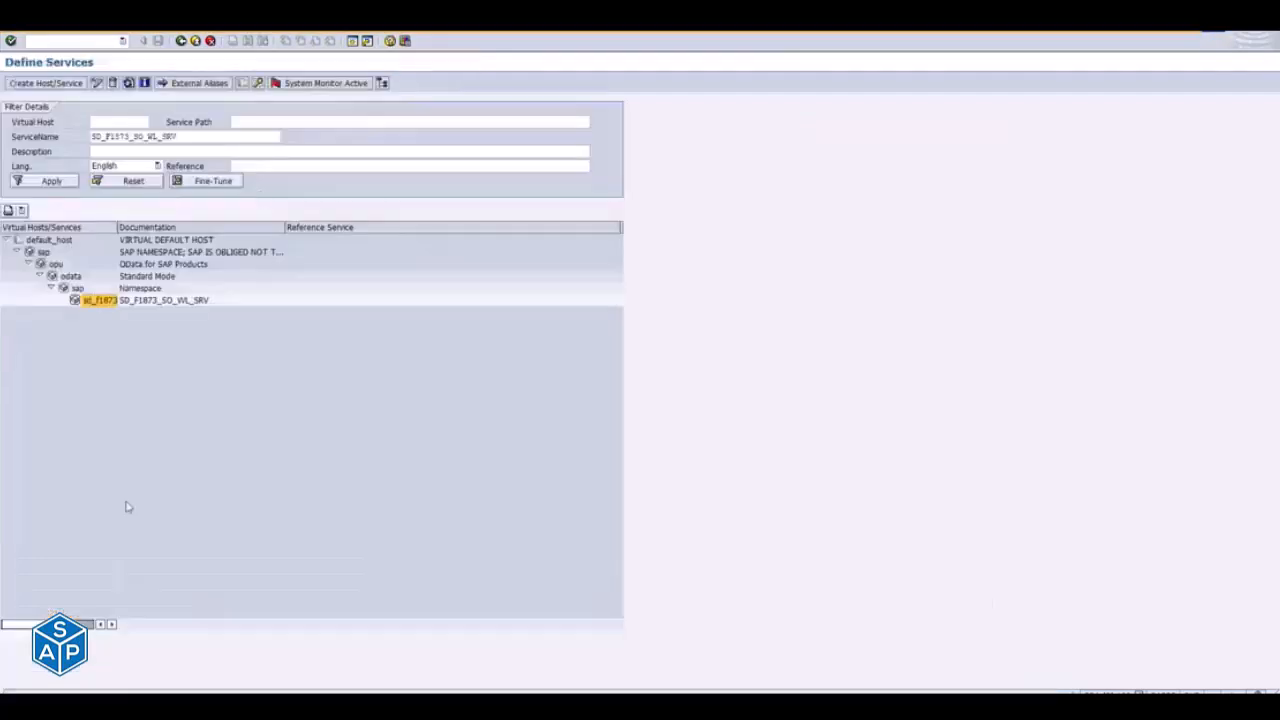
{"action": "key", "text": "alt+Tab"}
{"action": "key", "text": "alt+Tab"}
{"action": "key", "text": "alt+Tab"}
{"action": "key", "text": "alt+Tab"}
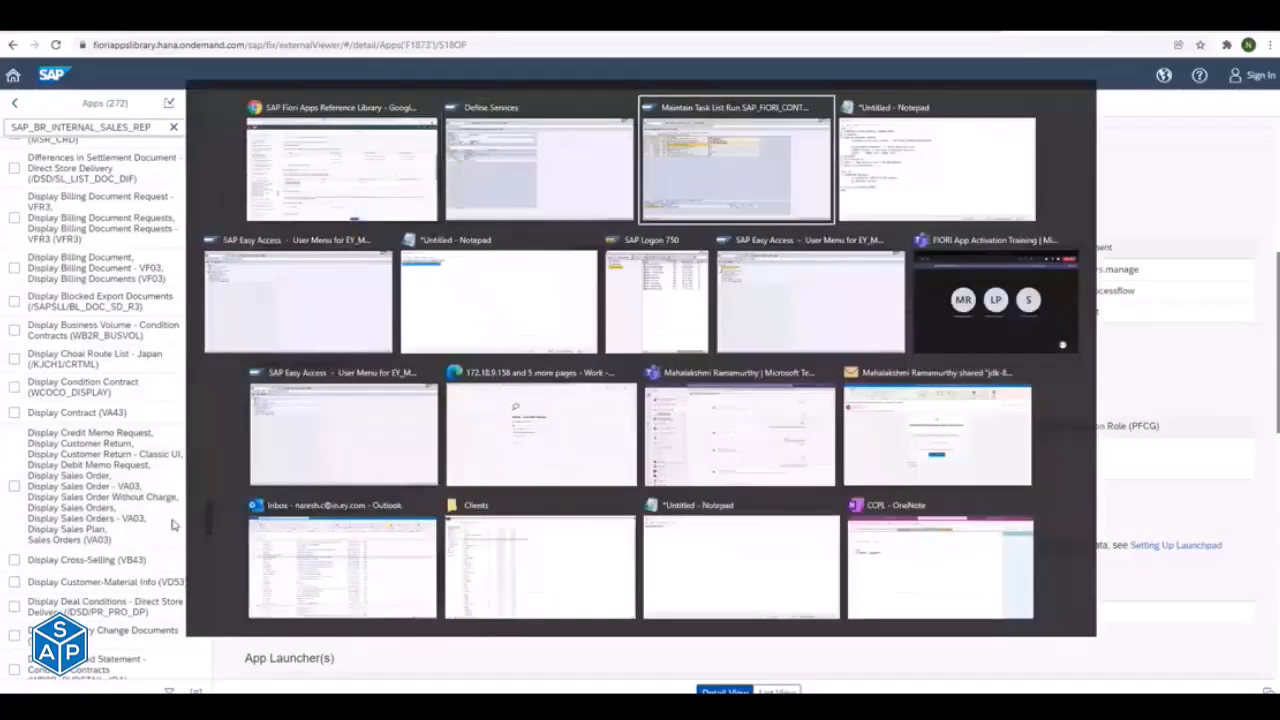
{"action": "key", "text": "alt+Tab"}
{"action": "key", "text": "alt+Tab"}
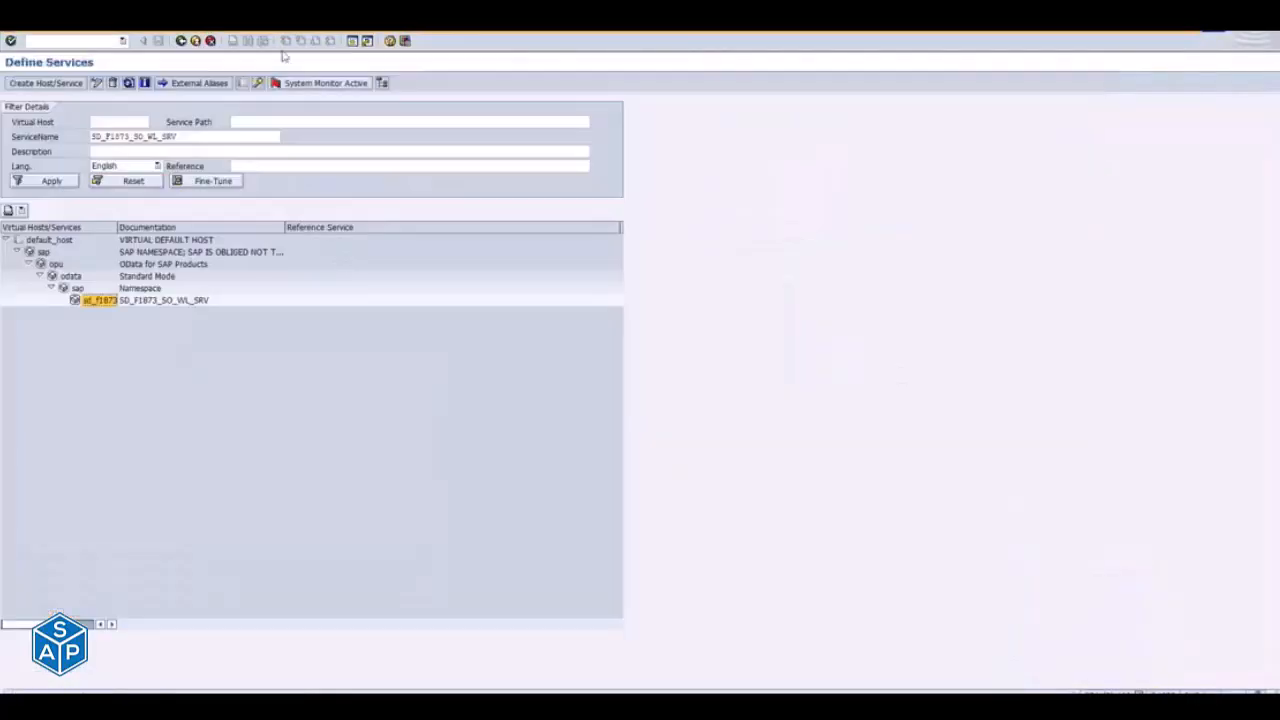
{"action": "right_click", "coordinate": [95, 302]}
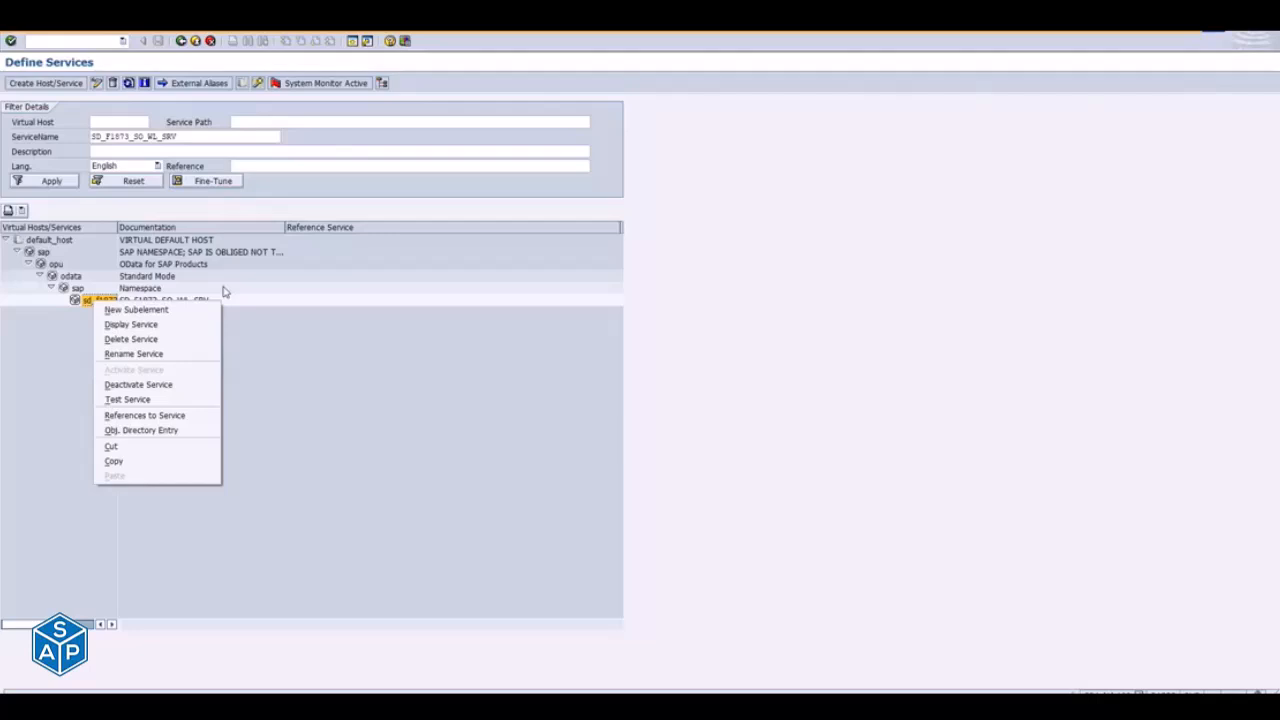
{"action": "key", "text": "Escape"}
- Switch to the Teams meeting "FIORI App Activation Training" and unmute the microphone
{"action": "key", "text": "alt+Tab"}
{"action": "key", "text": "alt+Tab"}
{"action": "key", "text": "alt+Tab"}
{"action": "key", "text": "alt+Tab"}
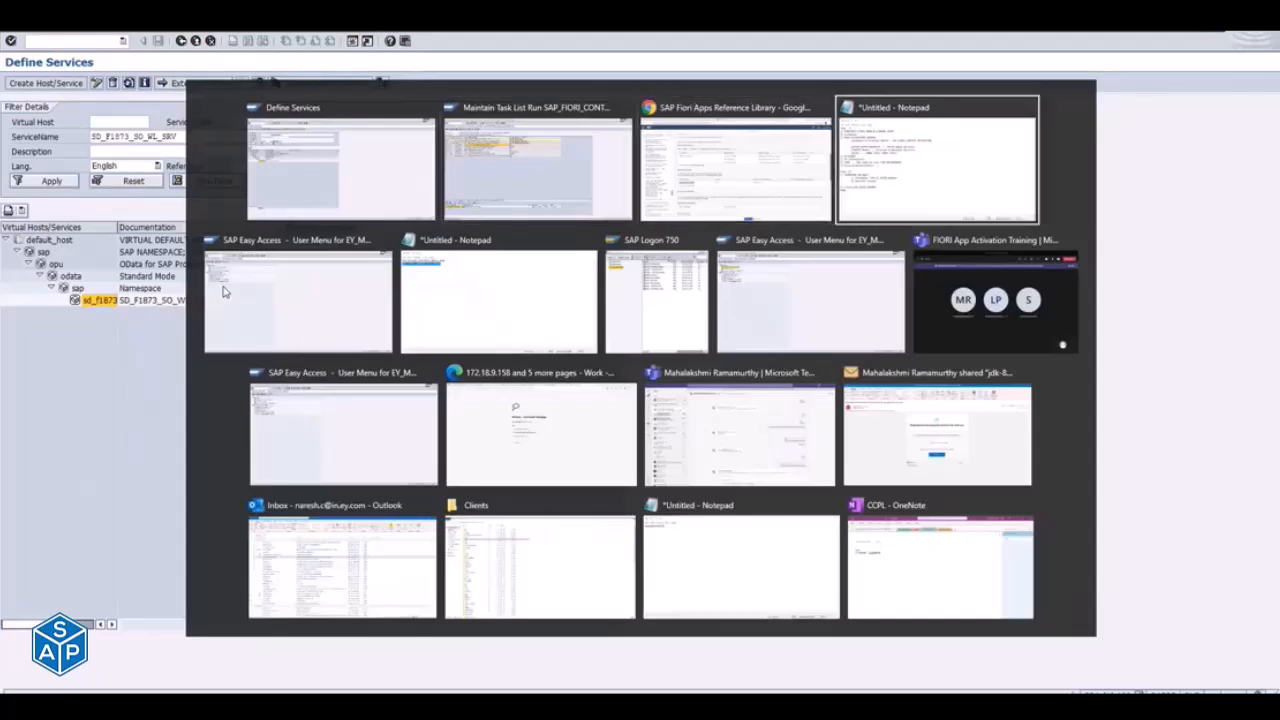
{"action": "key", "text": "alt+Tab"}
{"action": "key", "text": "alt+Tab"}
{"action": "key", "text": "alt+Tab"}
{"action": "key", "text": "alt+Tab"}
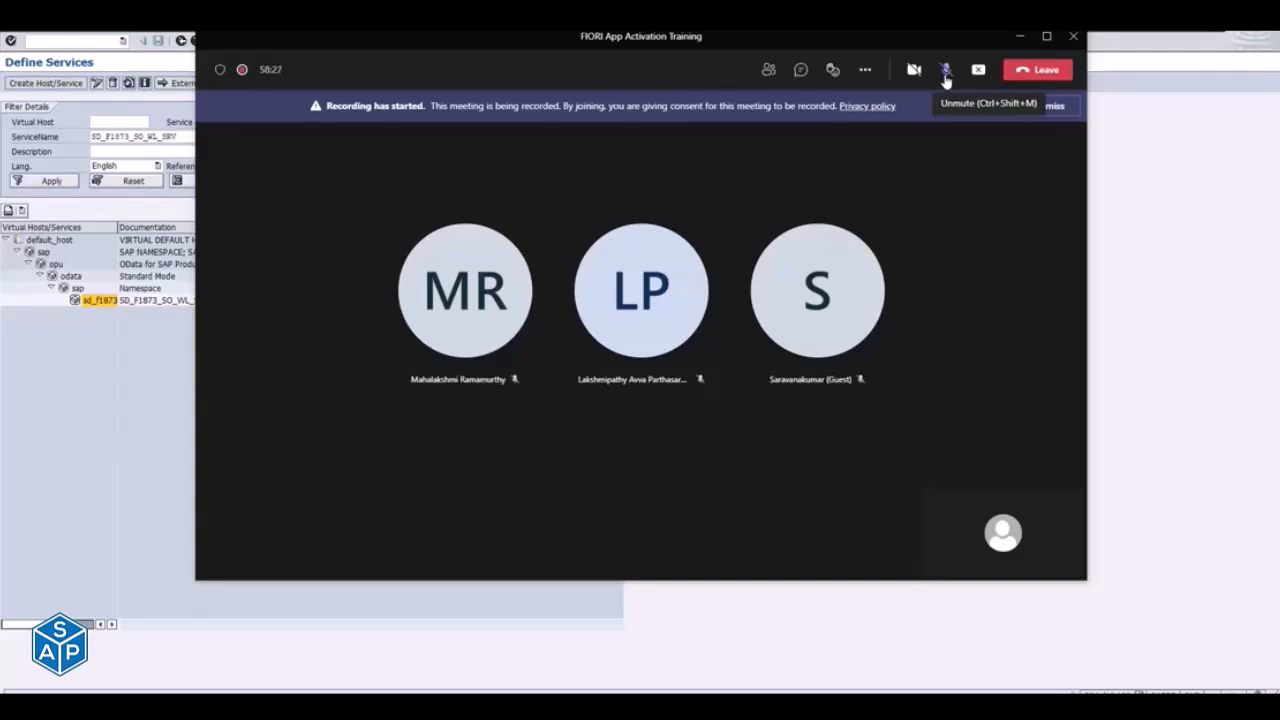
{"action": "left_click", "coordinate": [946, 70]}
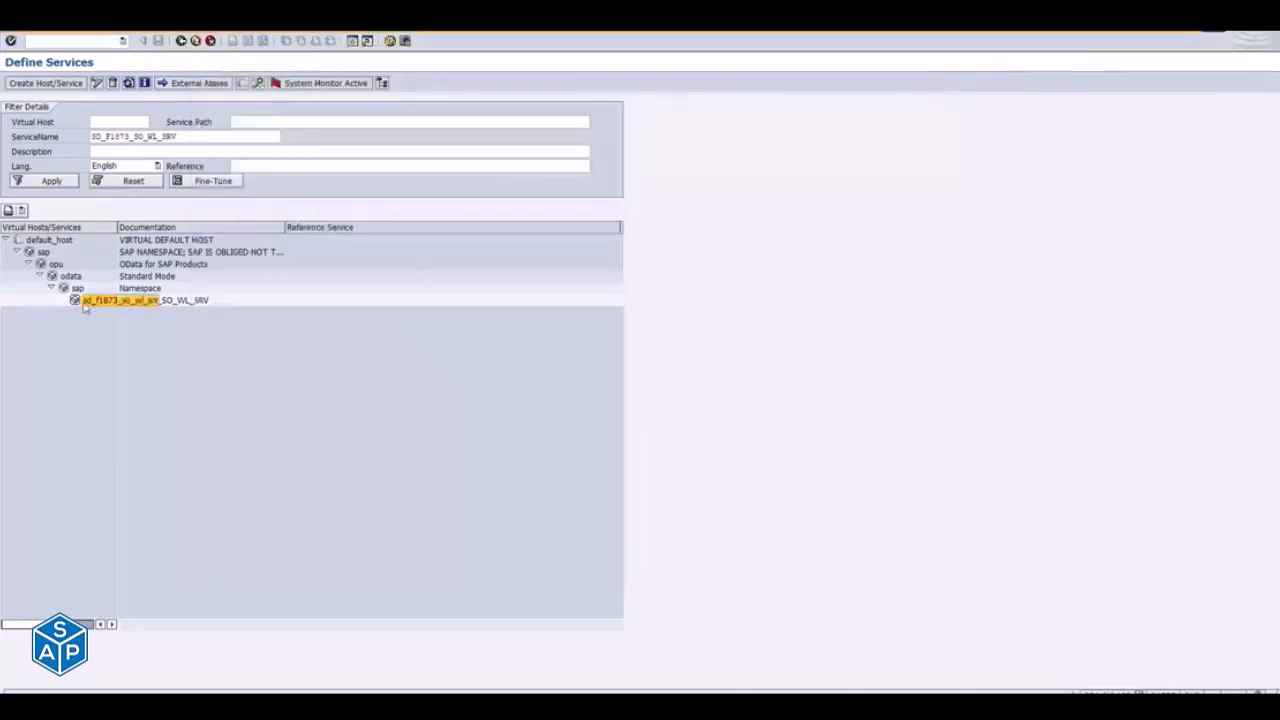
- Check the context actions of the SD_F1873_SO_WL_SRV node once more, close them, and return to the task list run
{"action": "right_click", "coordinate": [87, 306]}
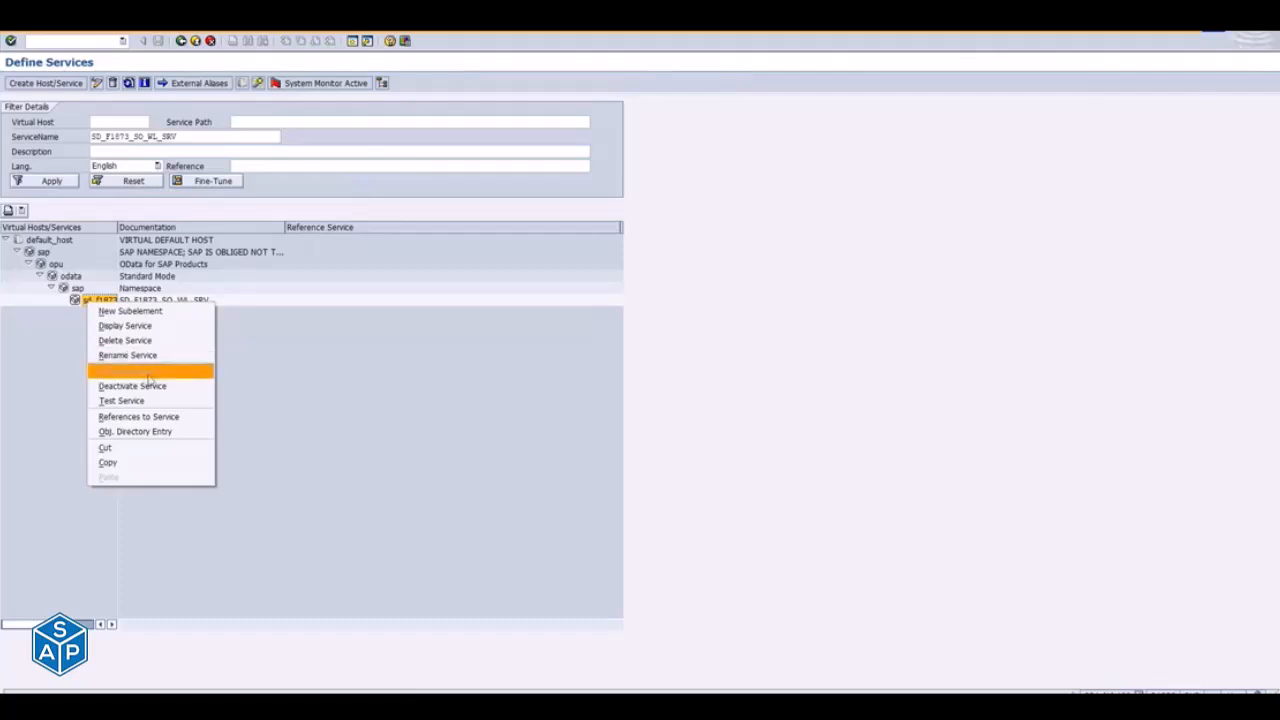
{"action": "left_click", "coordinate": [43, 348]}
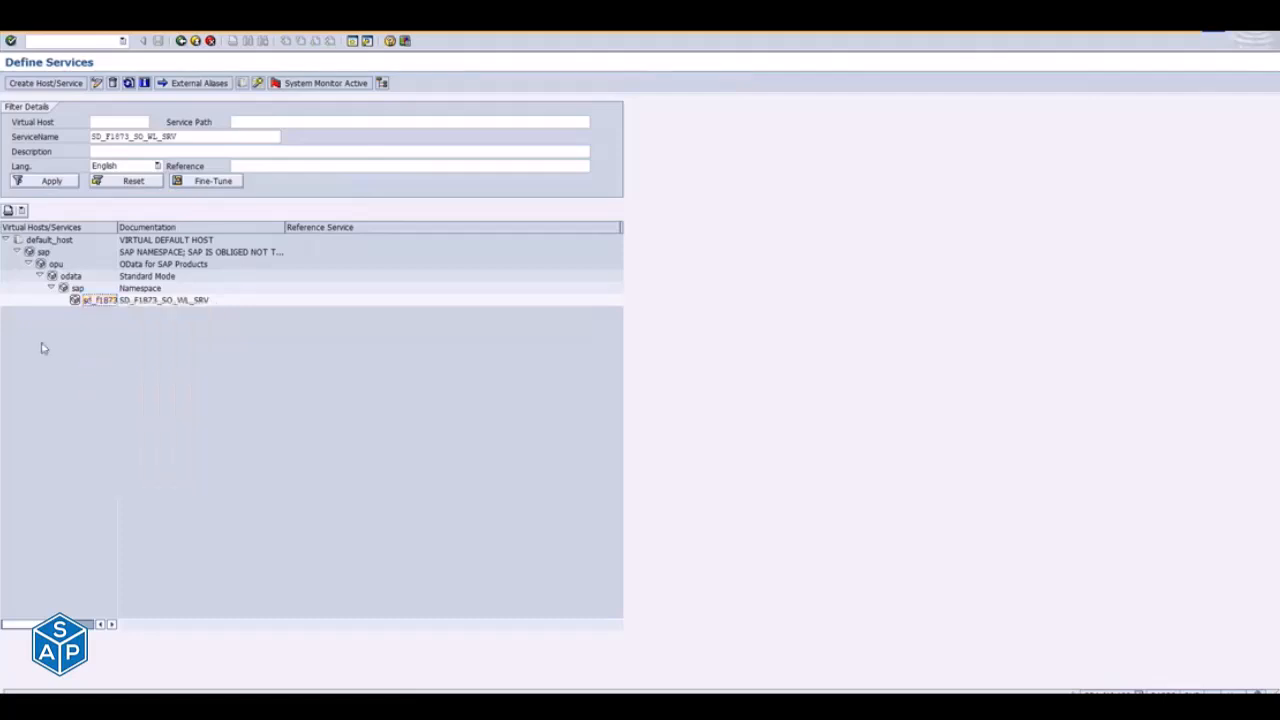
{"action": "key", "text": "alt+Tab"}
{"action": "key", "text": "alt+Tab"}
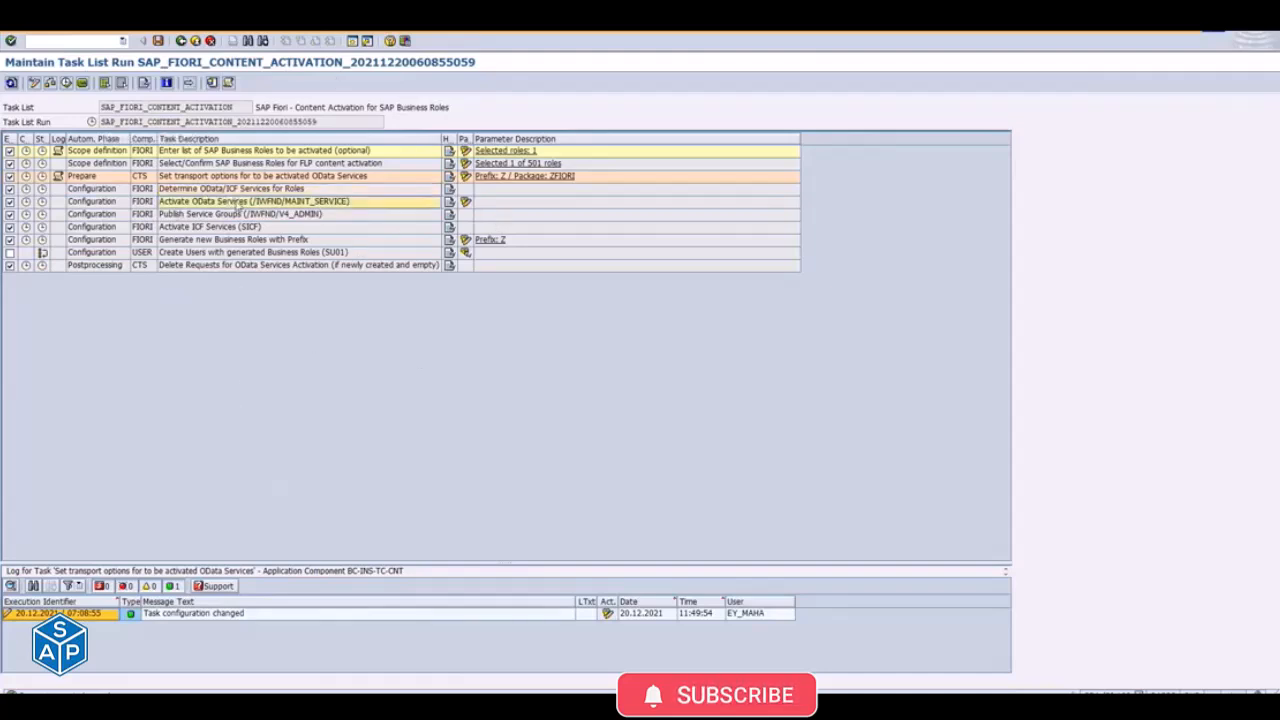
- Try clearing the SAP System Alias in the Activate OData Services parameters, view the variant attributes, and cancel back to the task list
{"action": "left_click", "coordinate": [466, 203]}
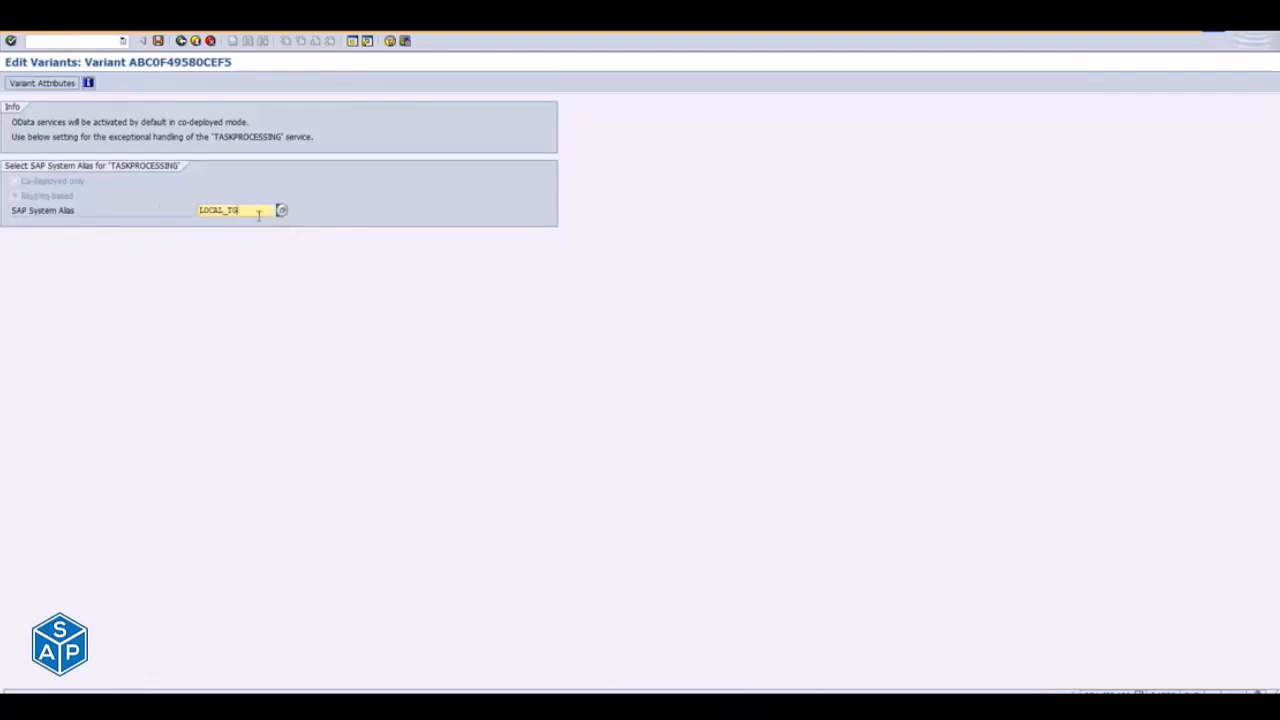
{"action": "key", "text": "BackSpace"}
{"action": "key", "text": "BackSpace"}
{"action": "left_click", "coordinate": [42, 83]}
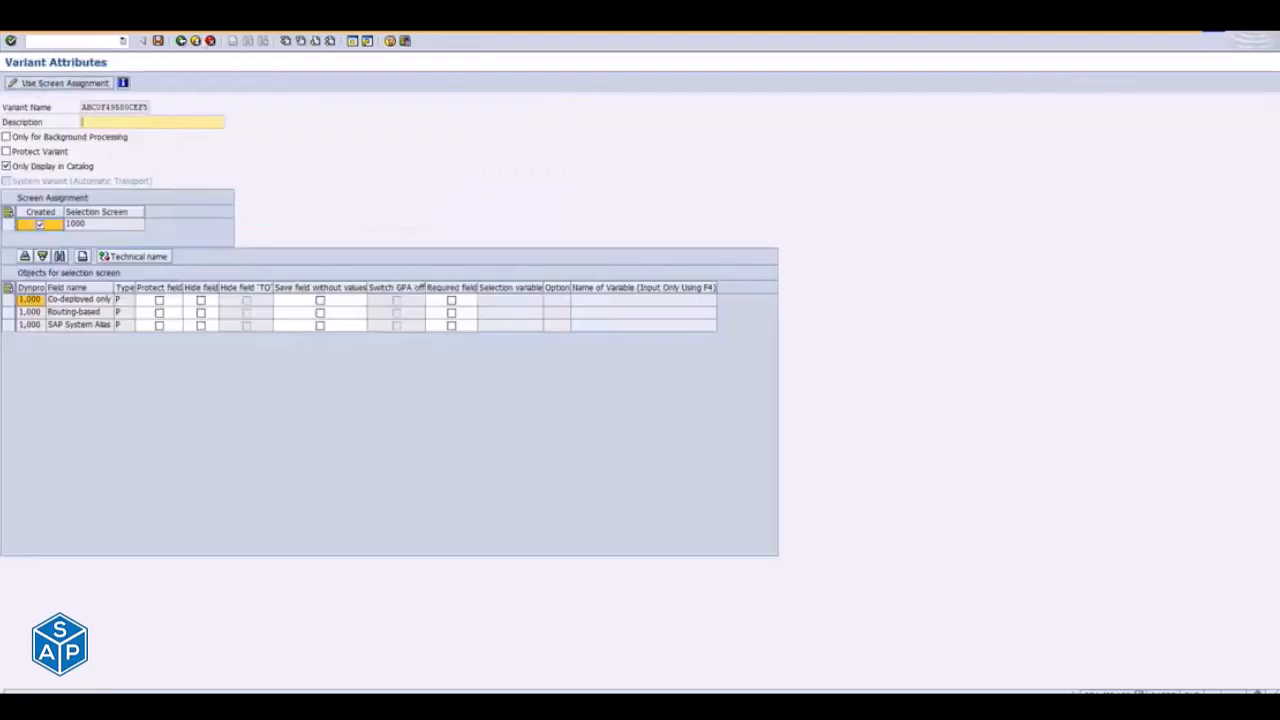
{"action": "left_click", "coordinate": [182, 40]}
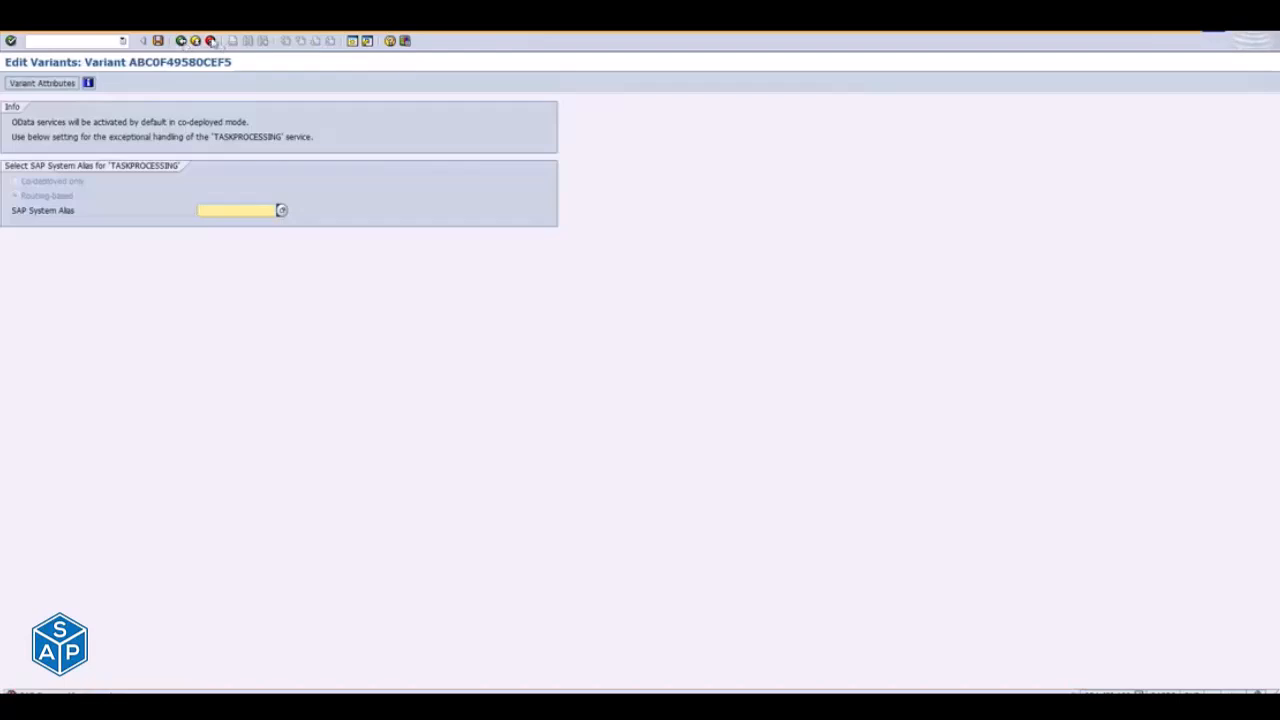
{"action": "left_click", "coordinate": [211, 40]}
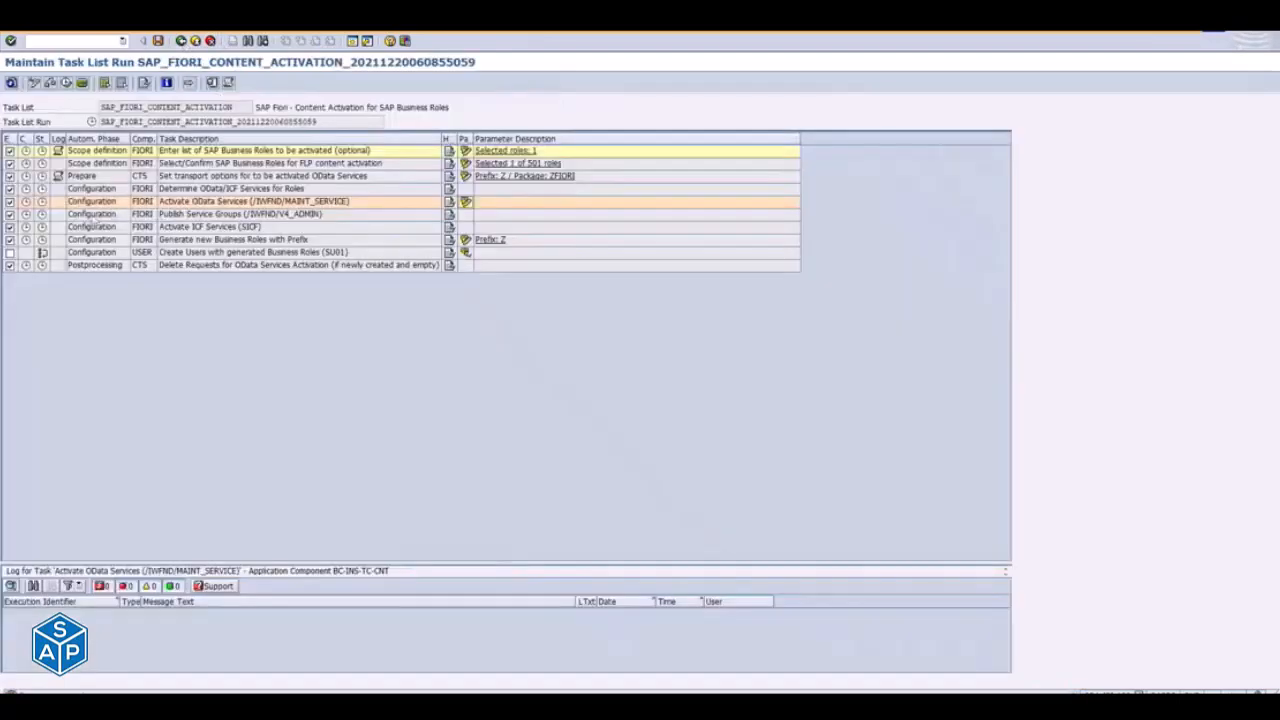
- Reopen the Activate OData Services parameters to review the co-deployed and routing-based options, and go back to the task list
{"action": "left_click", "coordinate": [466, 203]}
{"action": "left_click", "coordinate": [45, 184]}
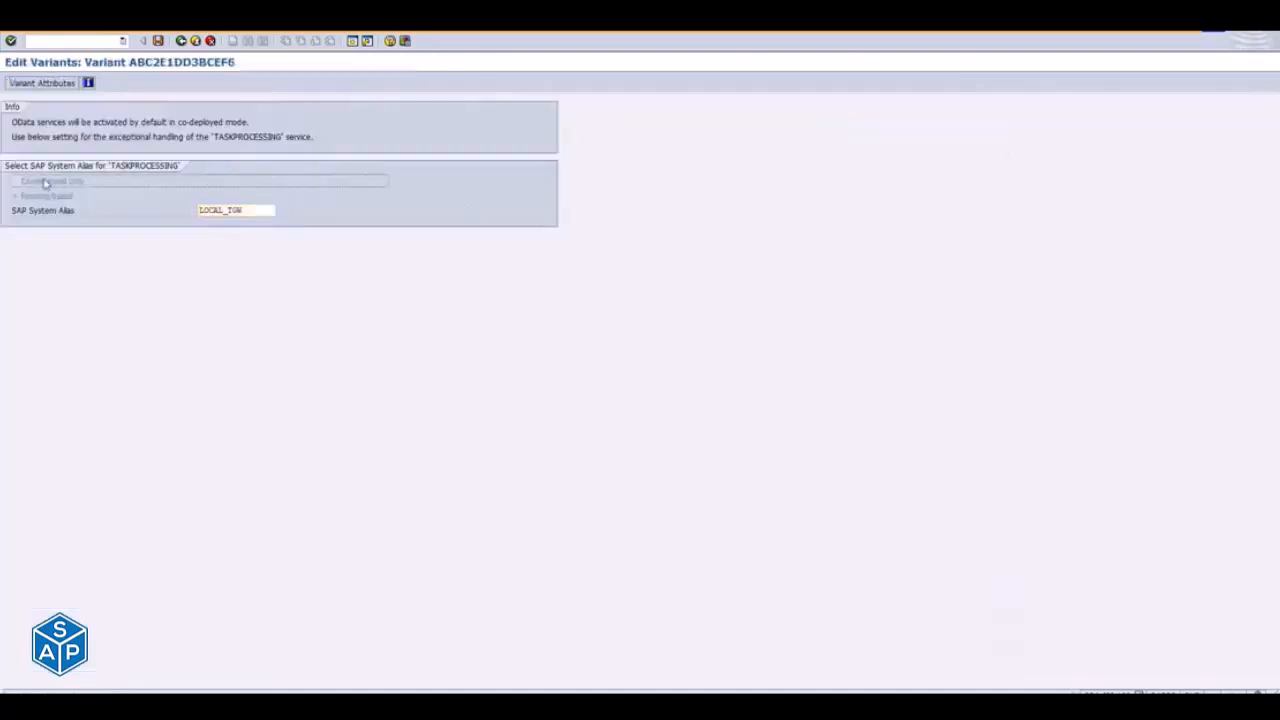
{"action": "left_click", "coordinate": [11, 42]}
{"action": "left_click", "coordinate": [182, 41]}
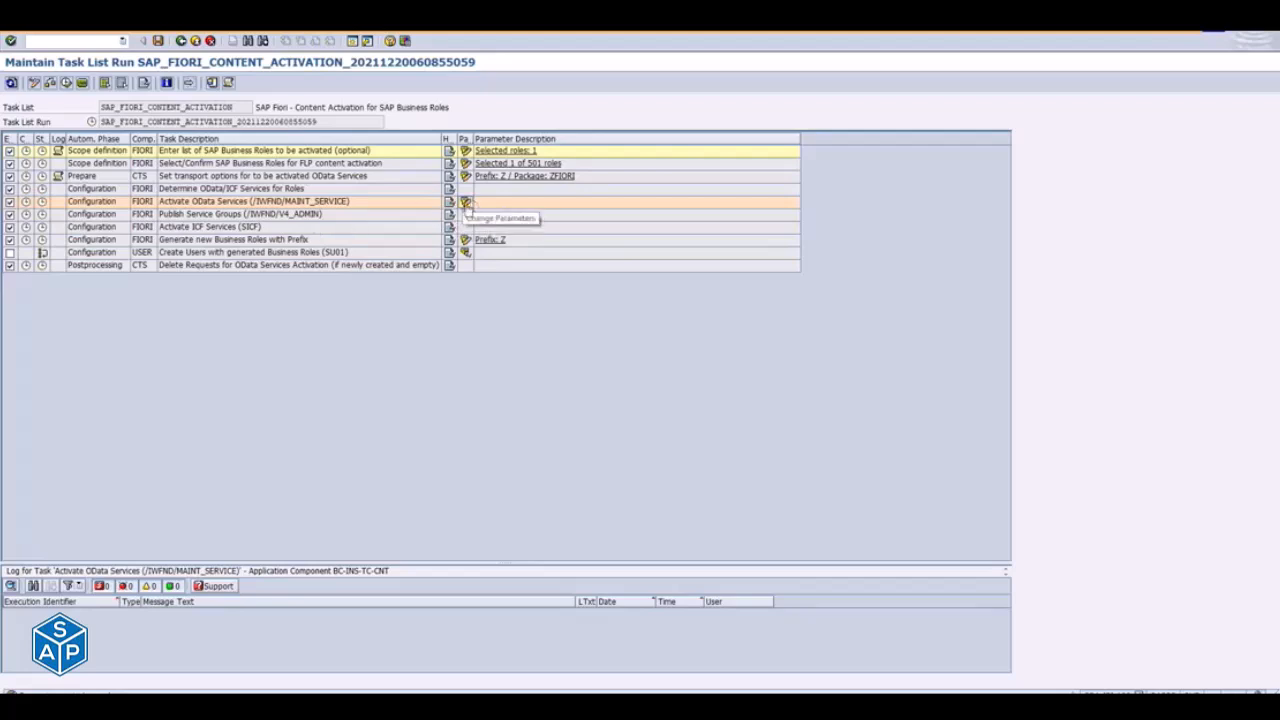
- Try LOCAL as the SAP System Alias for TASKPROCESSING in the Activate OData Services parameters, and exit without saving
{"action": "left_click", "coordinate": [466, 203]}
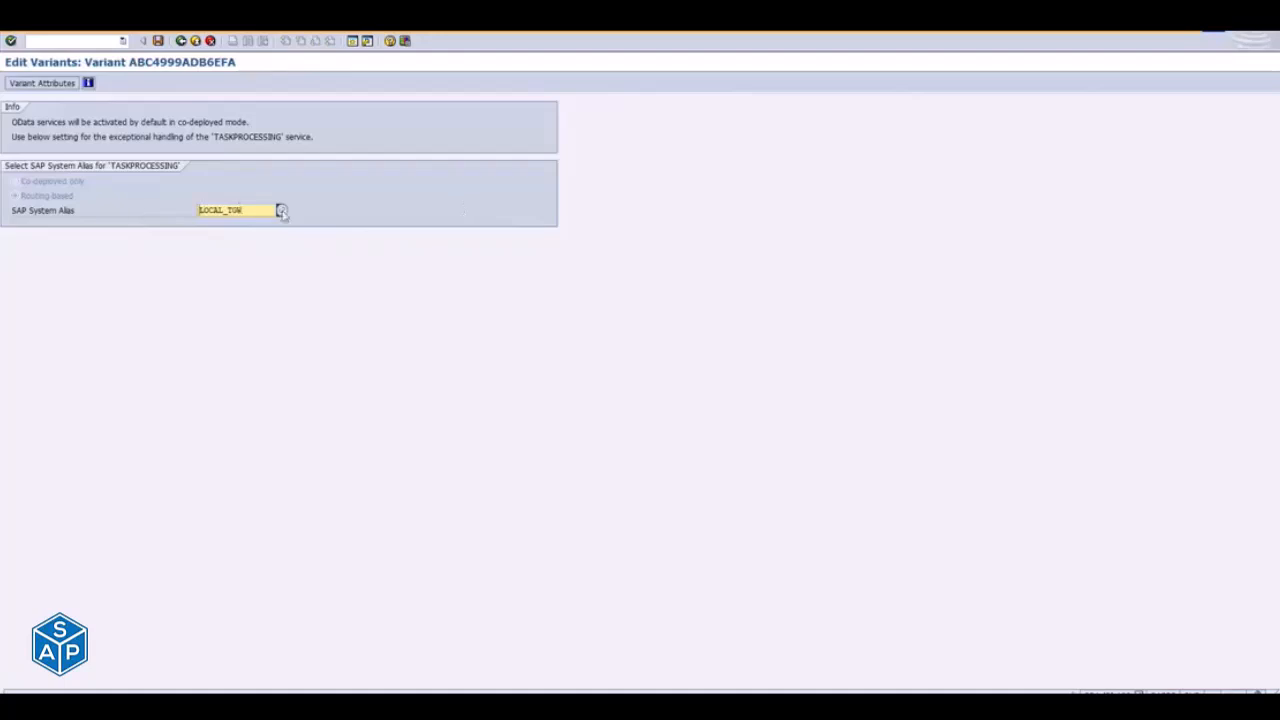
{"action": "left_click", "coordinate": [282, 212]}
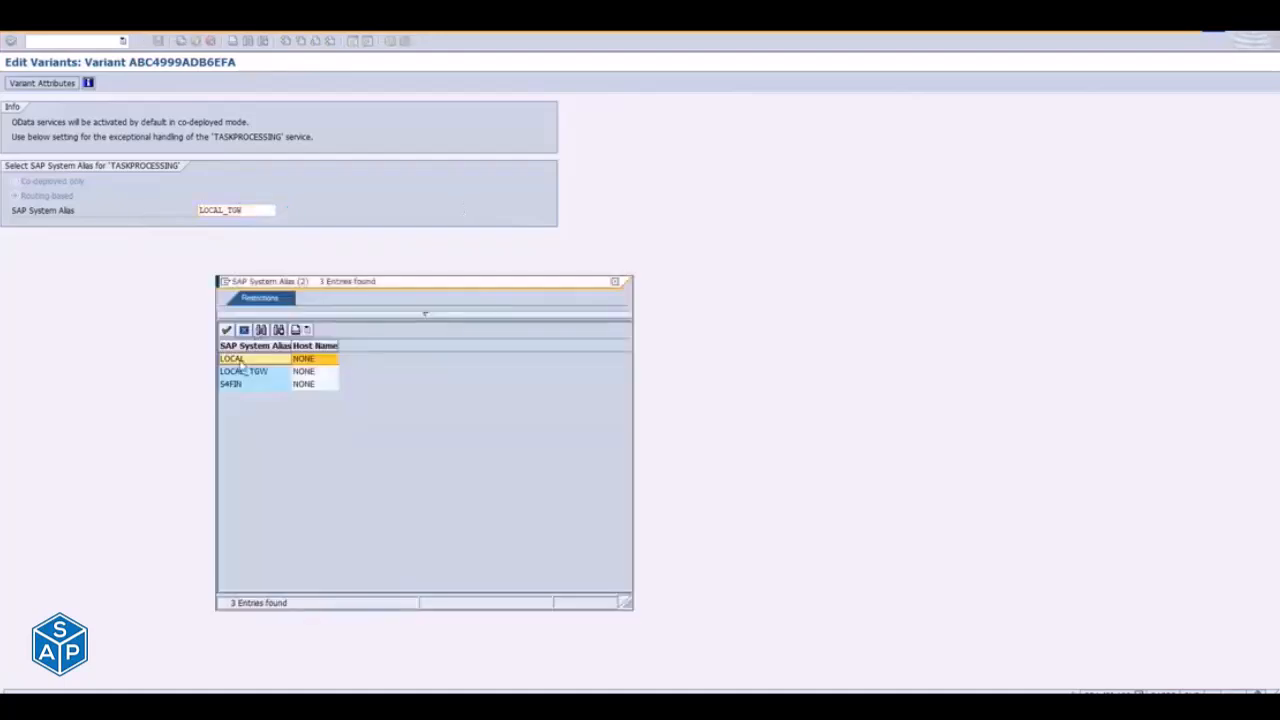
{"action": "double_click", "coordinate": [240, 363]}
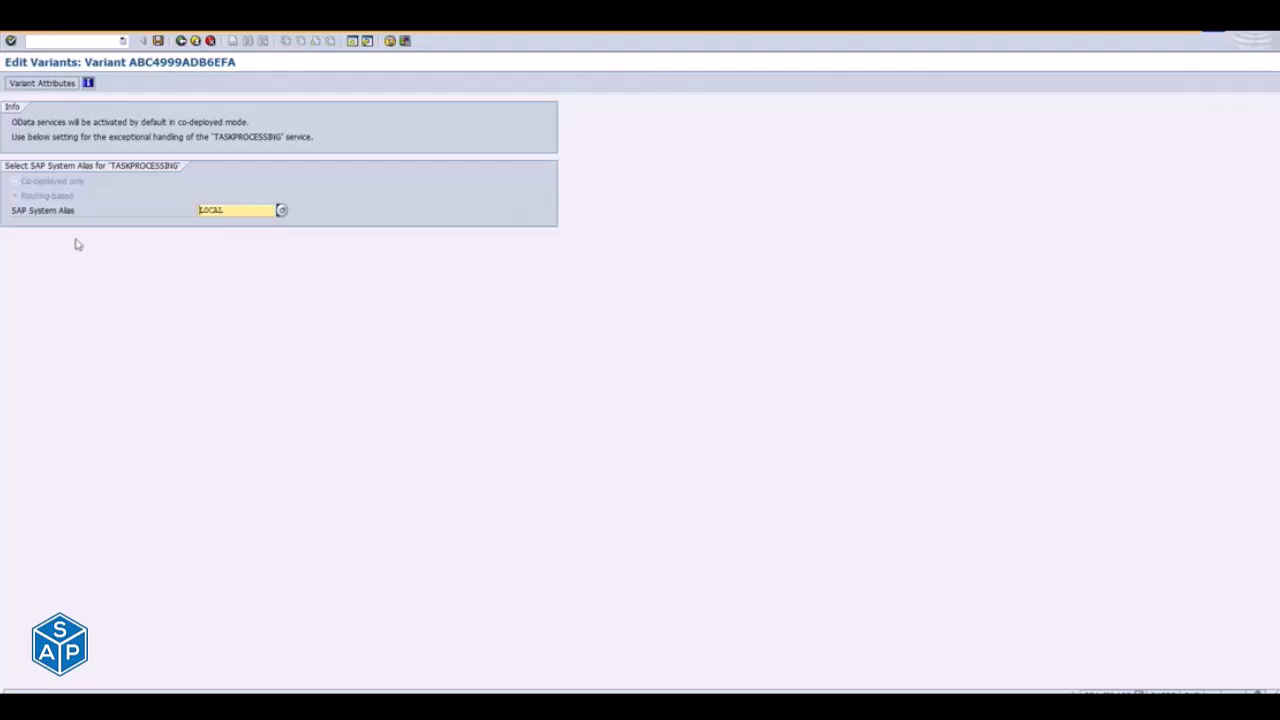
{"action": "left_click", "coordinate": [52, 183]}
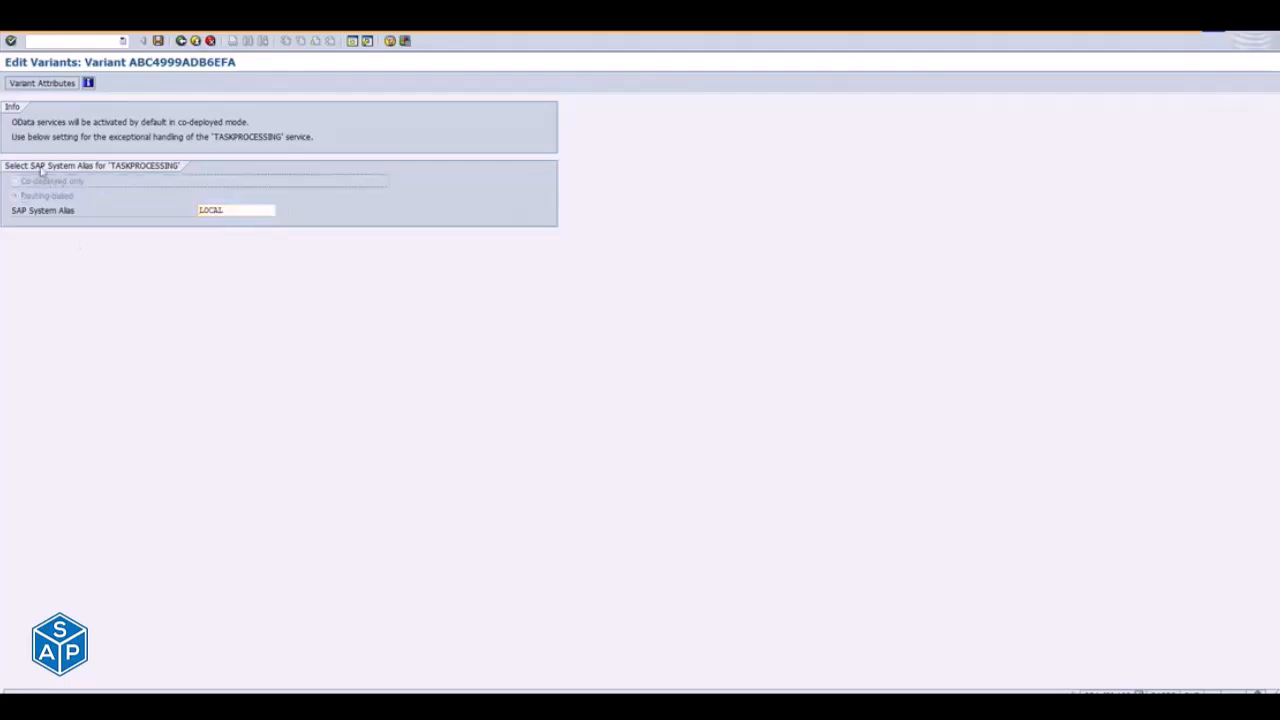
{"action": "left_click", "coordinate": [208, 40]}
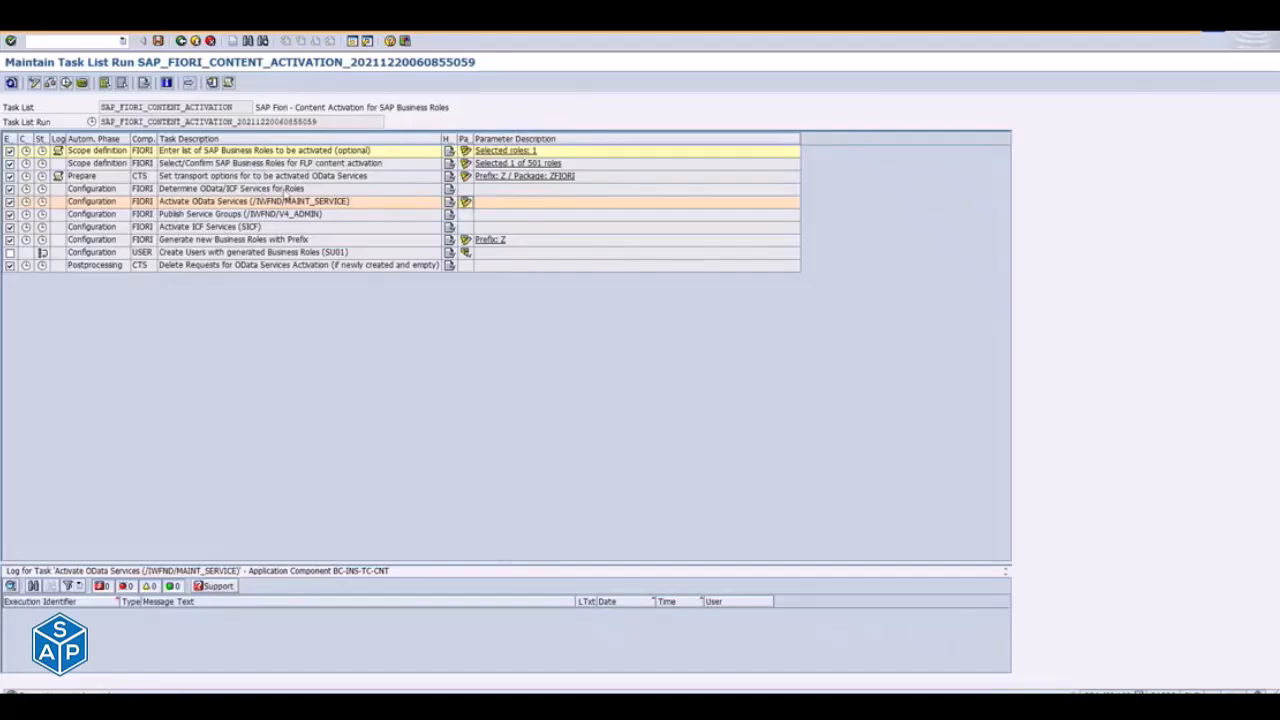
- Open the Activate OData Services parameters, highlight the SAP System Alias setting, and switch to the Define Services session
{"action": "left_click", "coordinate": [466, 204]}
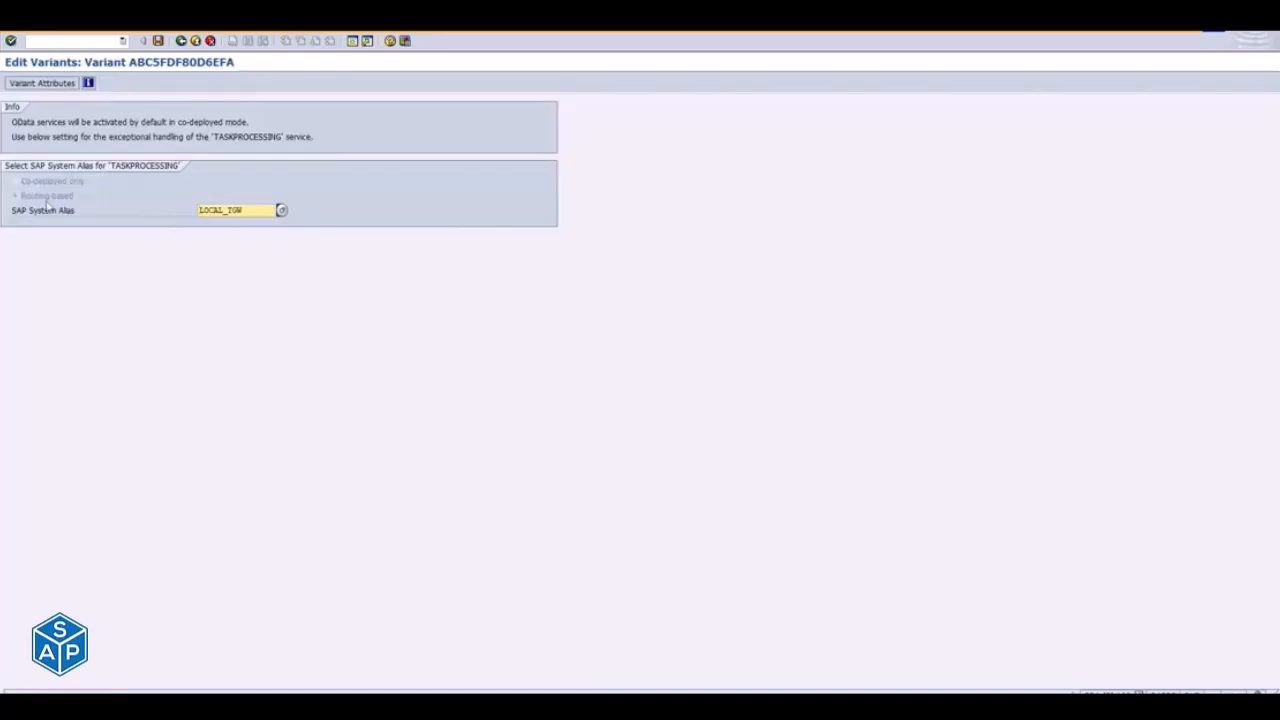
{"action": "left_click_drag", "start_coordinate": [28, 210], "coordinate": [76, 210]}
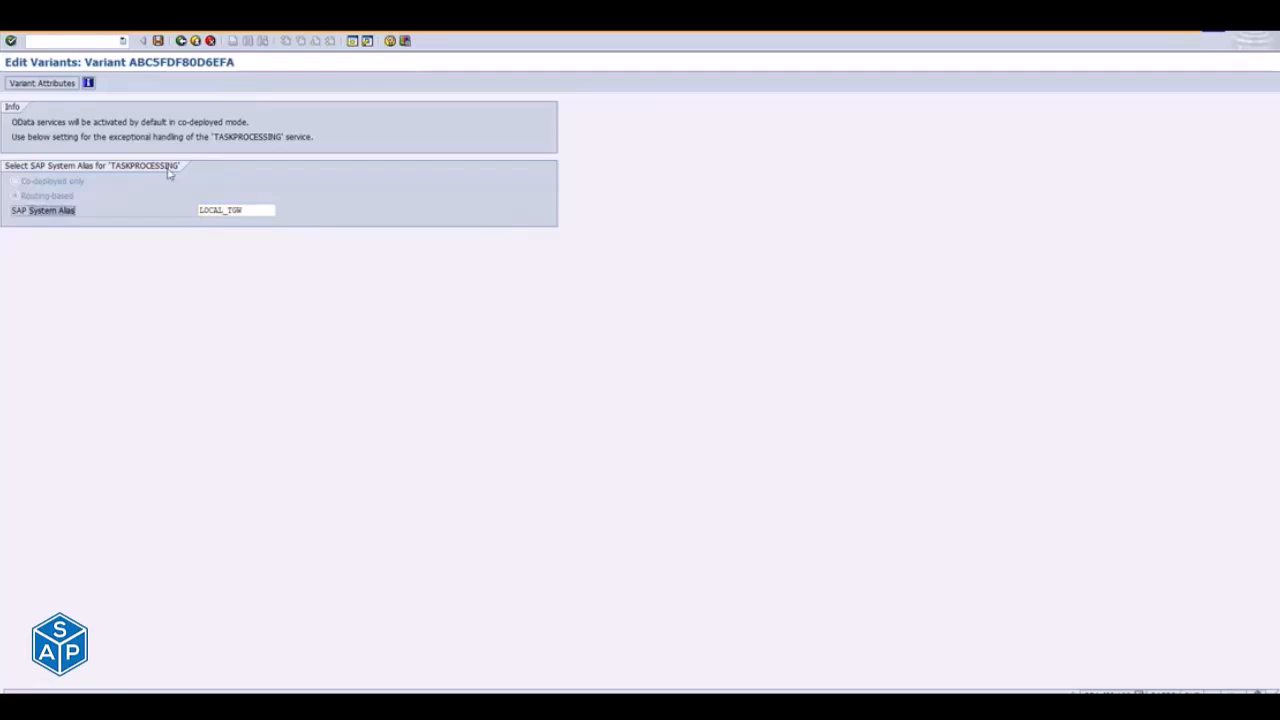
{"action": "key", "text": "alt+Tab"}
{"action": "key", "text": "alt+Tab"}
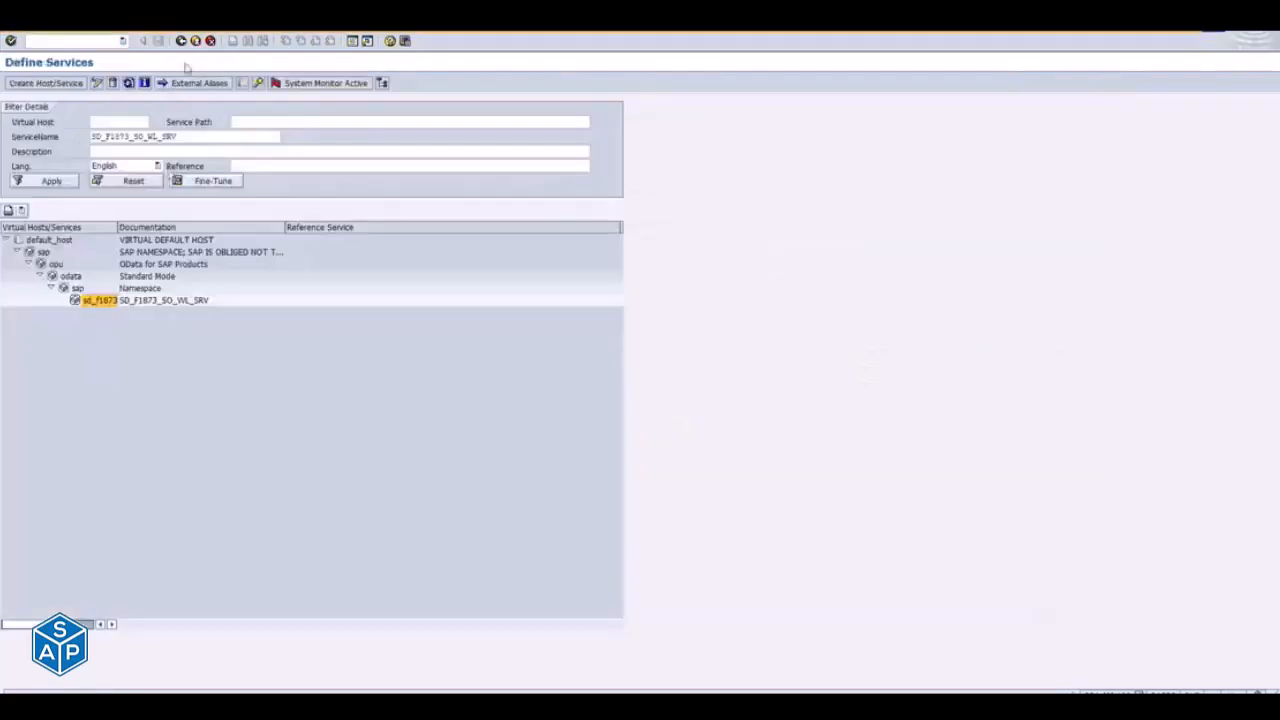
- Start transaction SPRO in a new session and display the SAP Reference IMG
{"action": "left_click", "coordinate": [352, 40]}
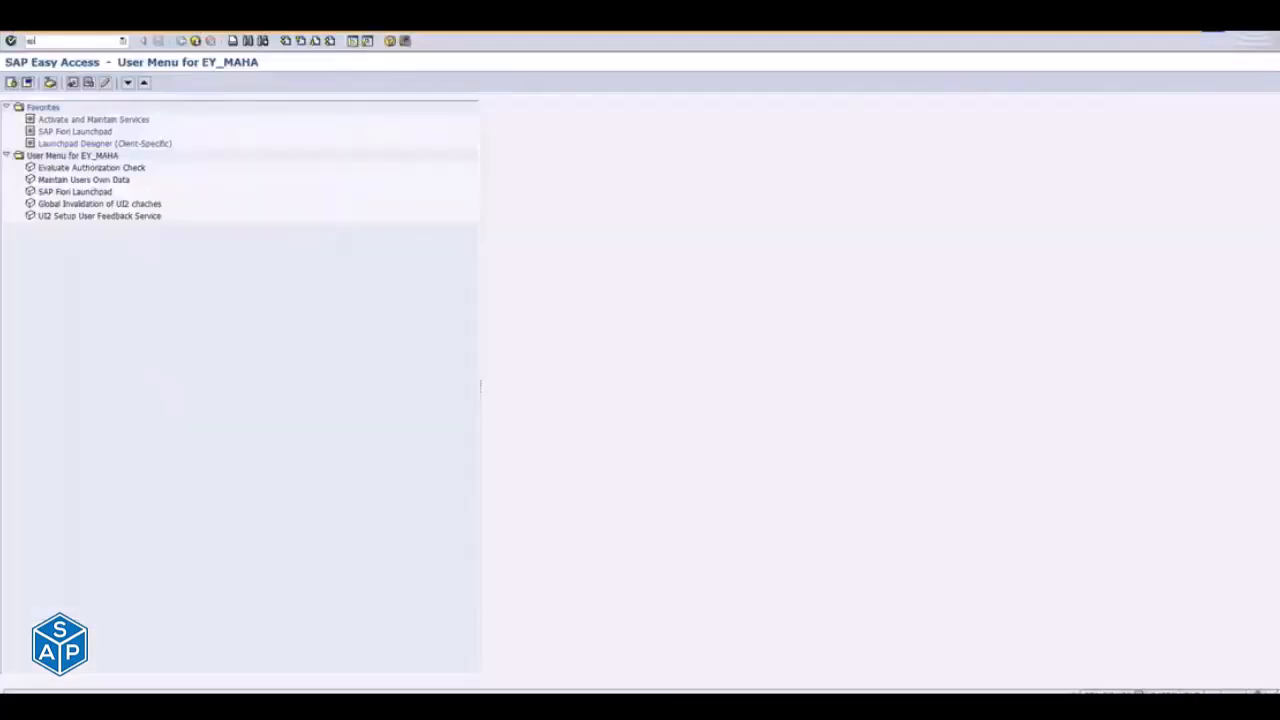
{"action": "type", "text": "spro"}
{"action": "key", "text": "Return"}
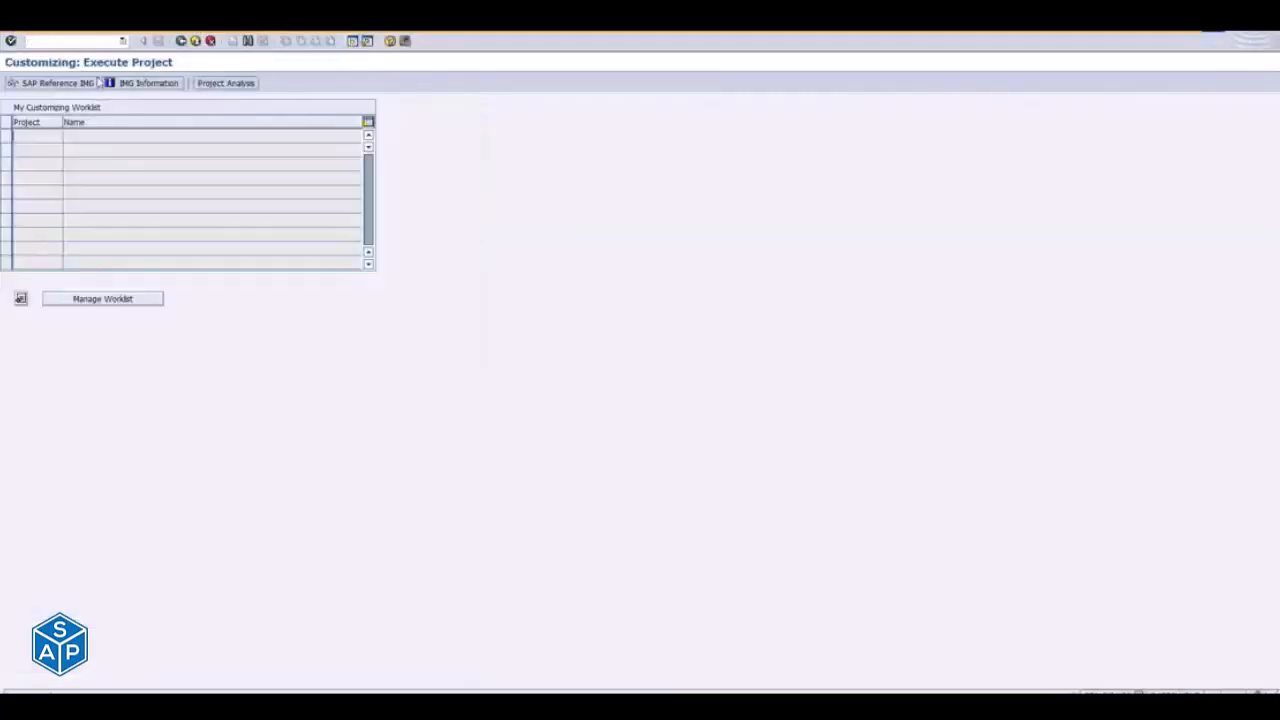
{"action": "left_click", "coordinate": [62, 85]}
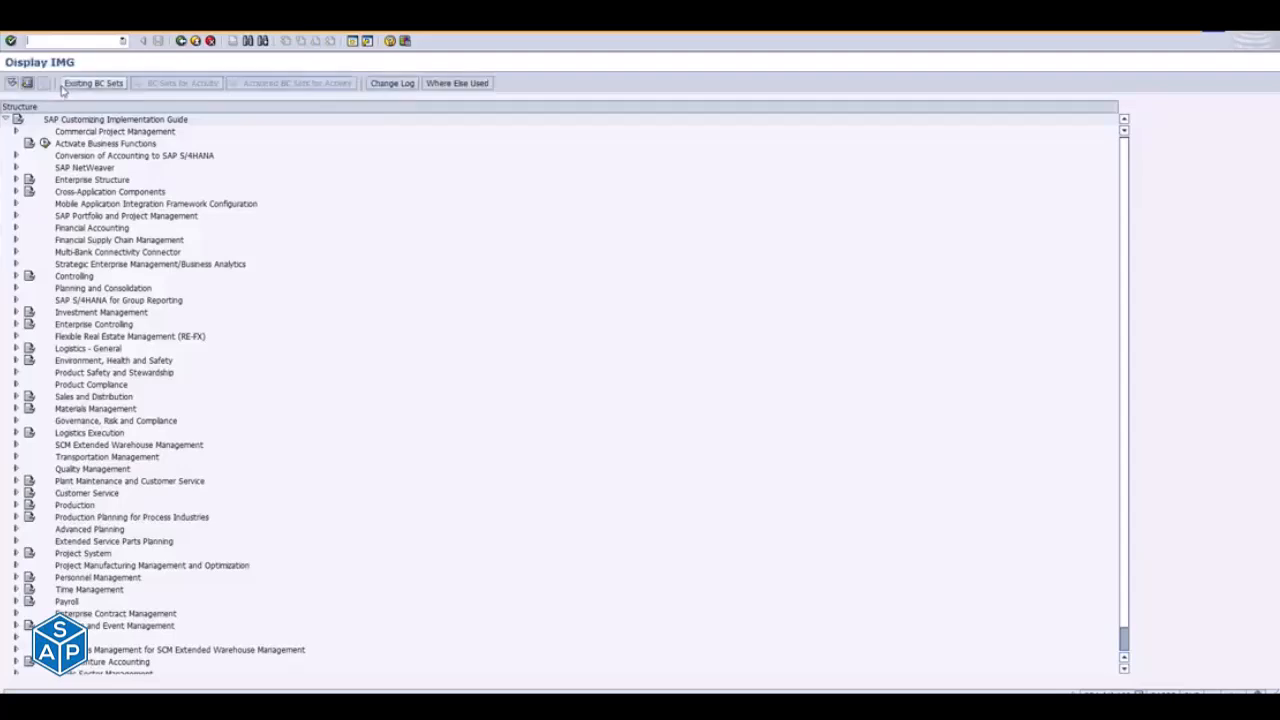
- Open Manage SAP System Aliases under SAP NetWeaver > SAP Gateway > OData Channel > Configuration > Connection Settings > SAP Gateway to SAP System
{"action": "left_click", "coordinate": [16, 167]}
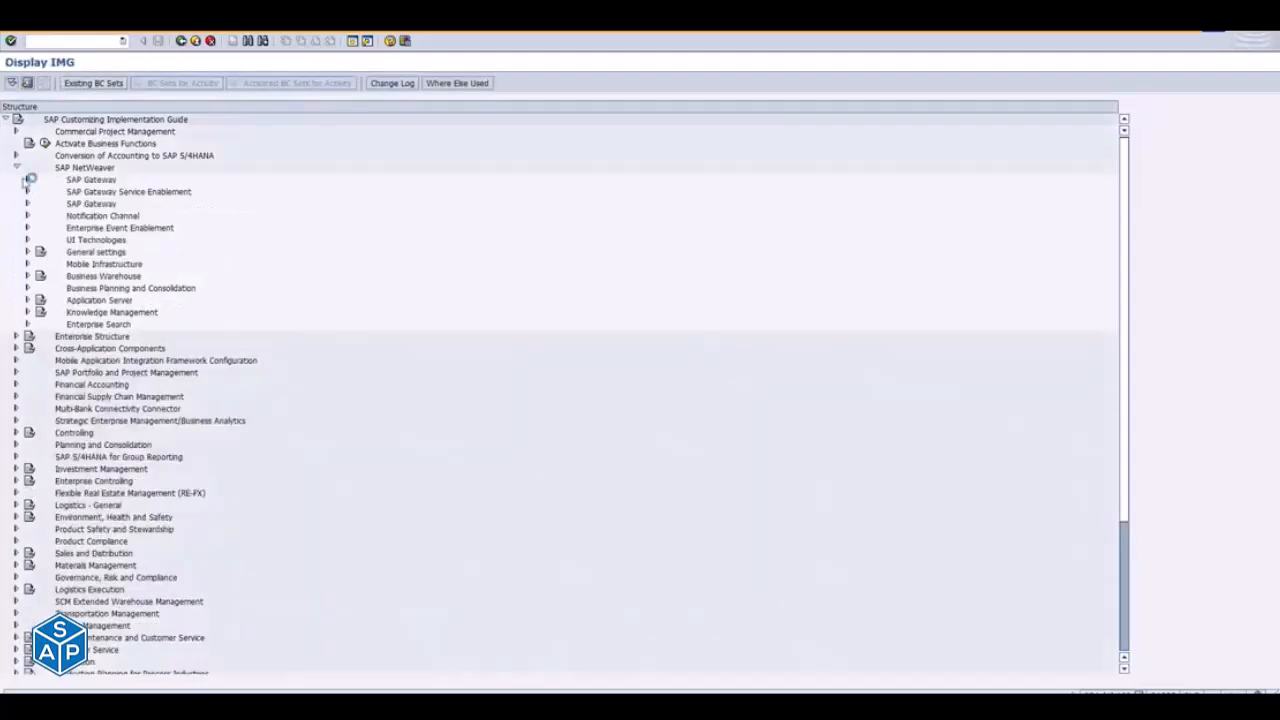
{"action": "left_click", "coordinate": [27, 180]}
{"action": "left_click", "coordinate": [39, 191]}
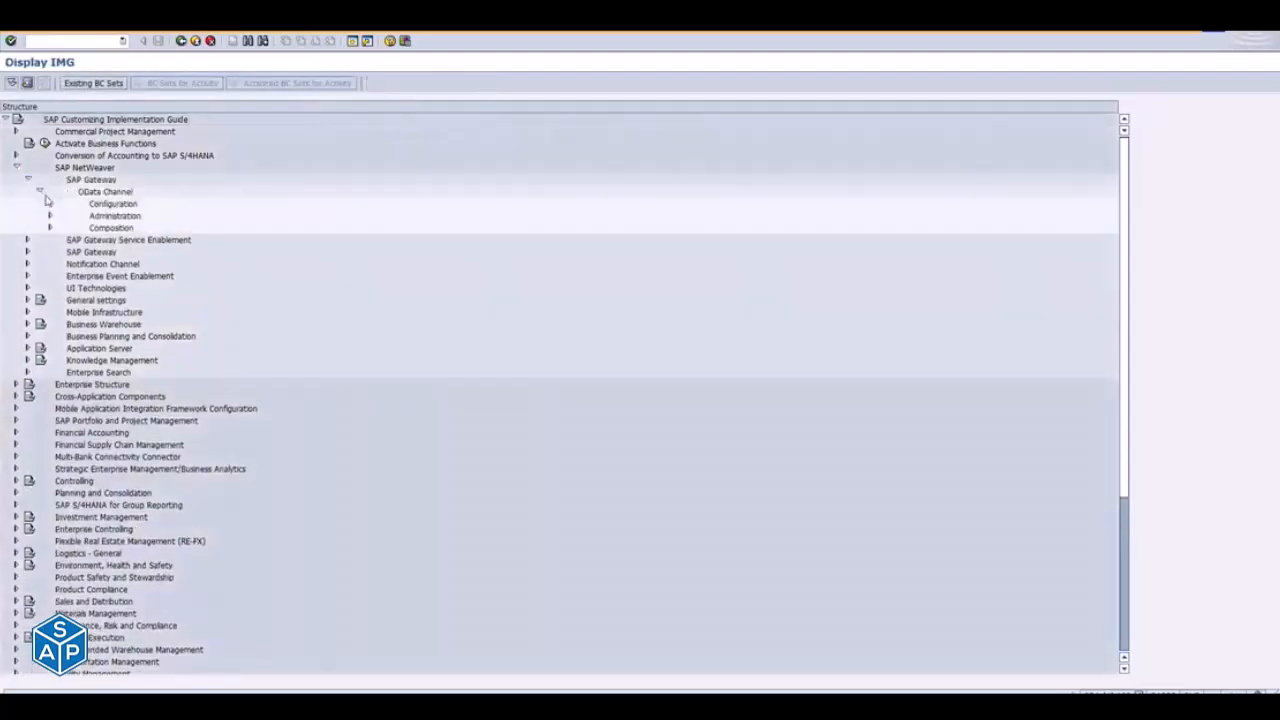
{"action": "left_click", "coordinate": [50, 204]}
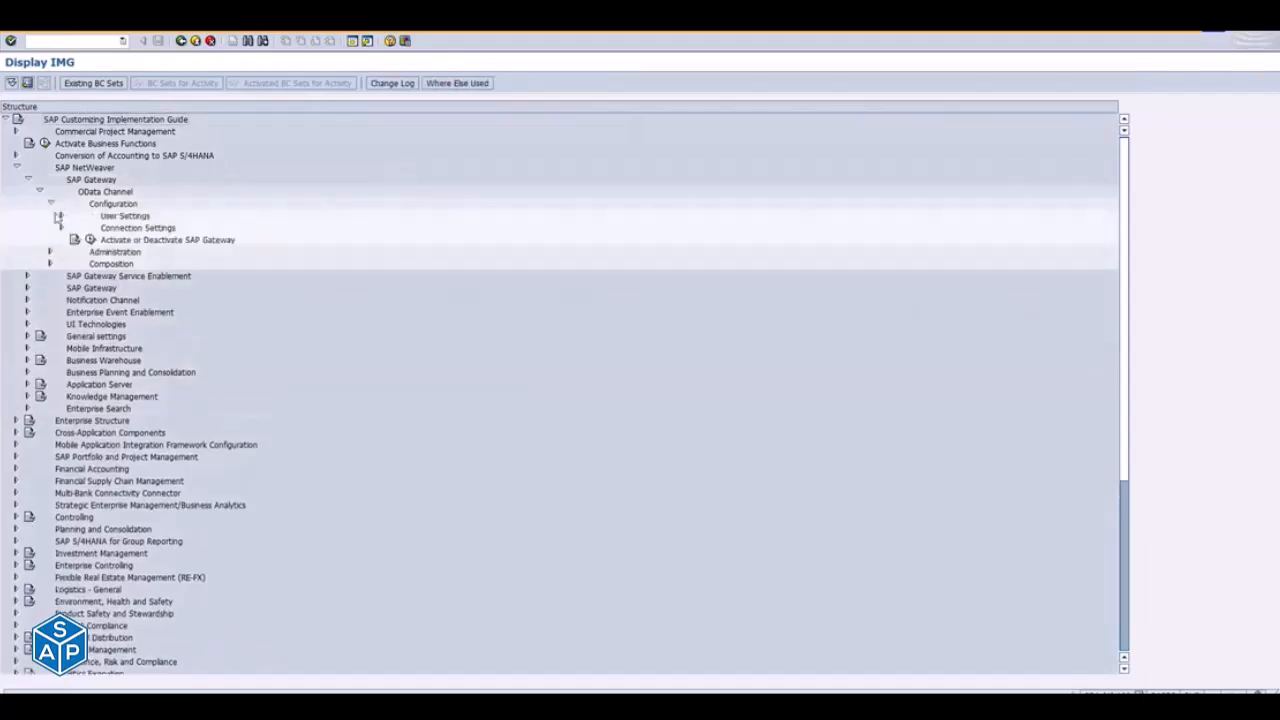
{"action": "left_click", "coordinate": [61, 228]}
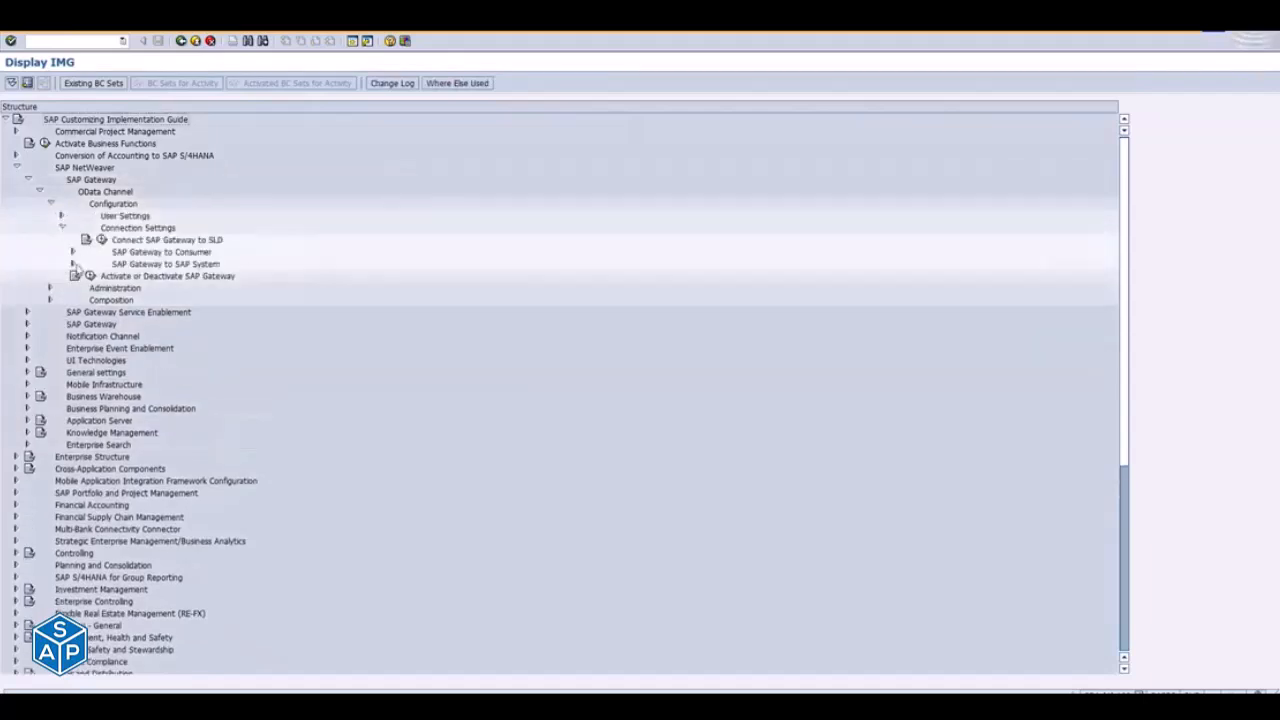
{"action": "left_click", "coordinate": [72, 264]}
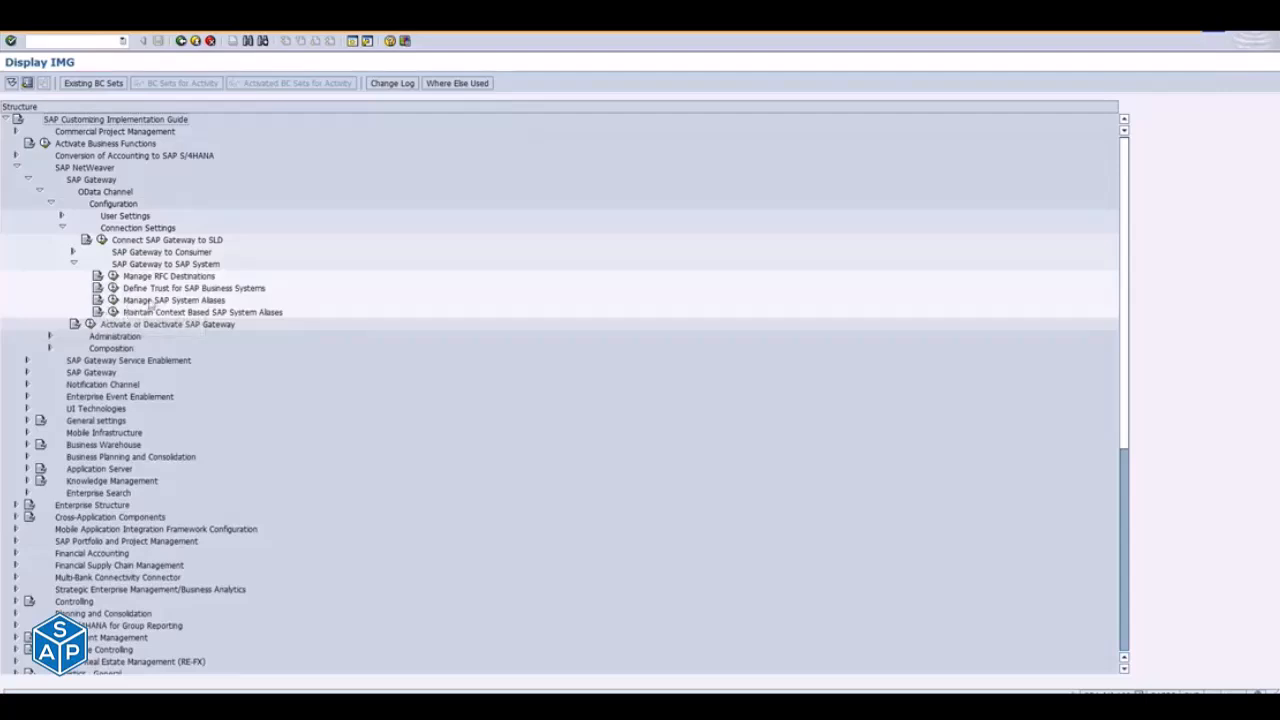
{"action": "left_click", "coordinate": [113, 300]}
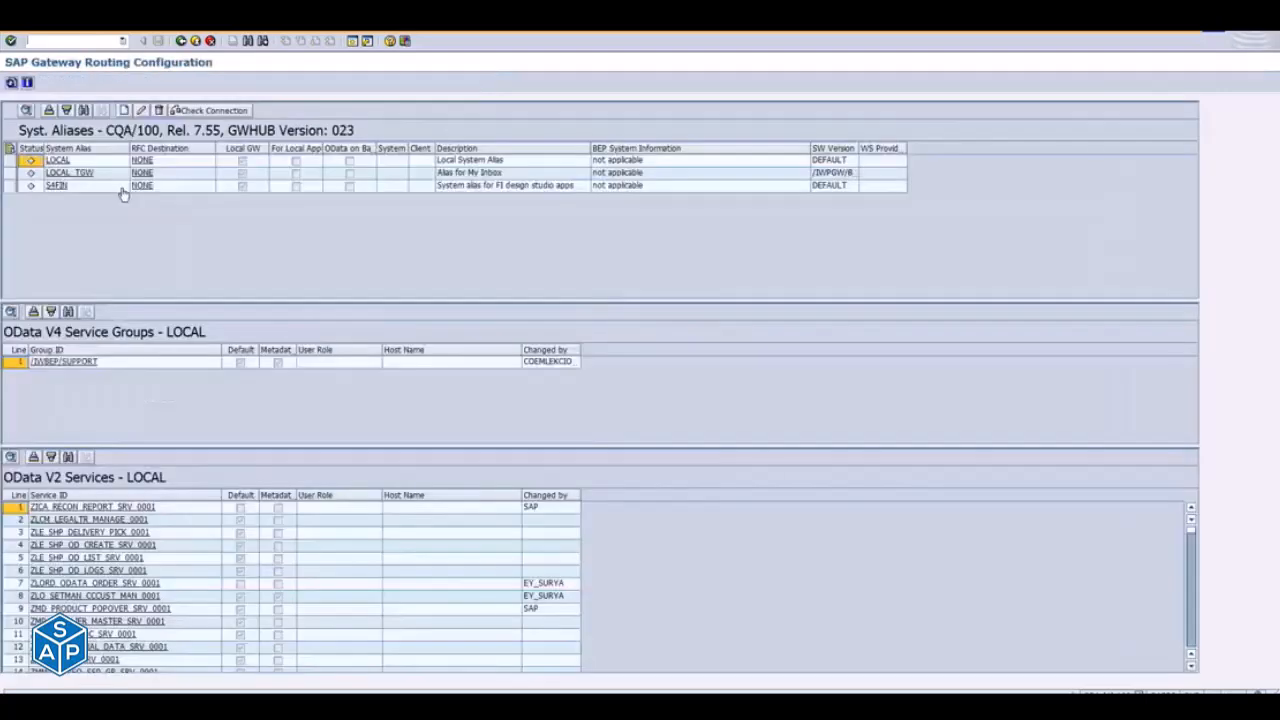
- Examine the software version and assigned OData V2 services of the LOCAL_TGW alias, opening a TASKPROCESSING service and returning to the routing configuration
{"action": "left_click", "coordinate": [69, 173]}
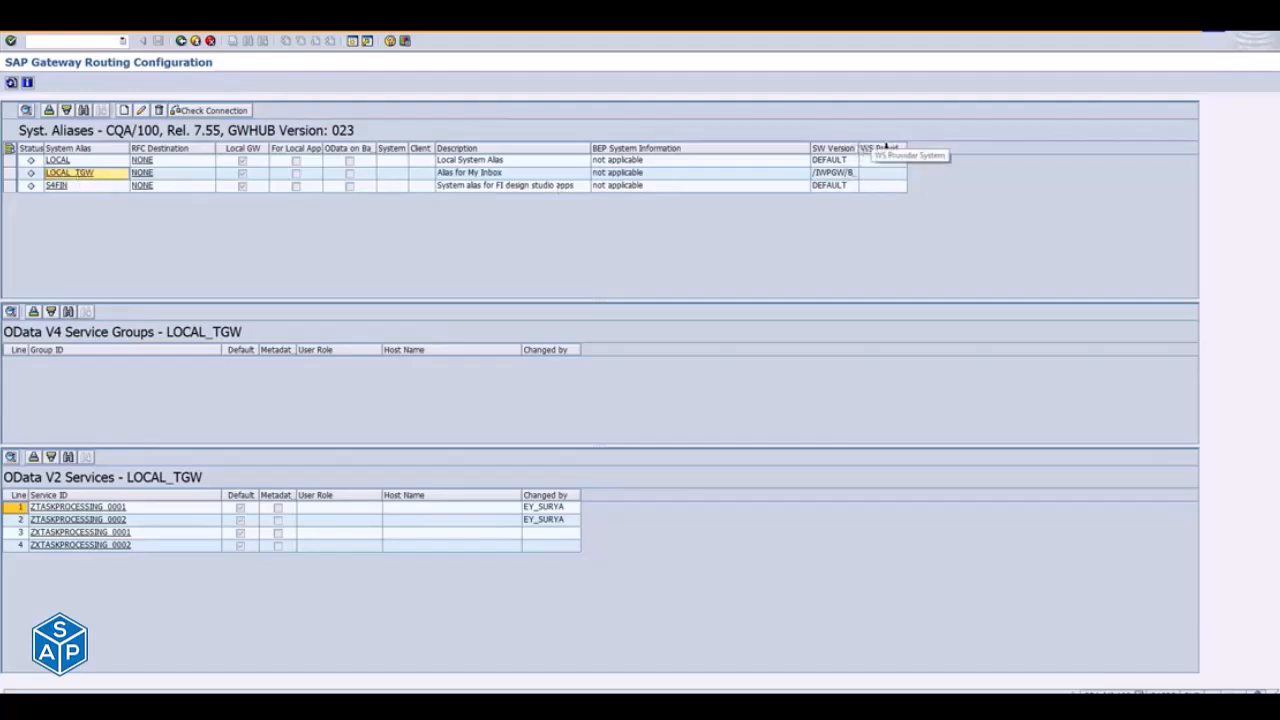
{"action": "left_click_drag", "start_coordinate": [855, 148], "coordinate": [882, 148]}
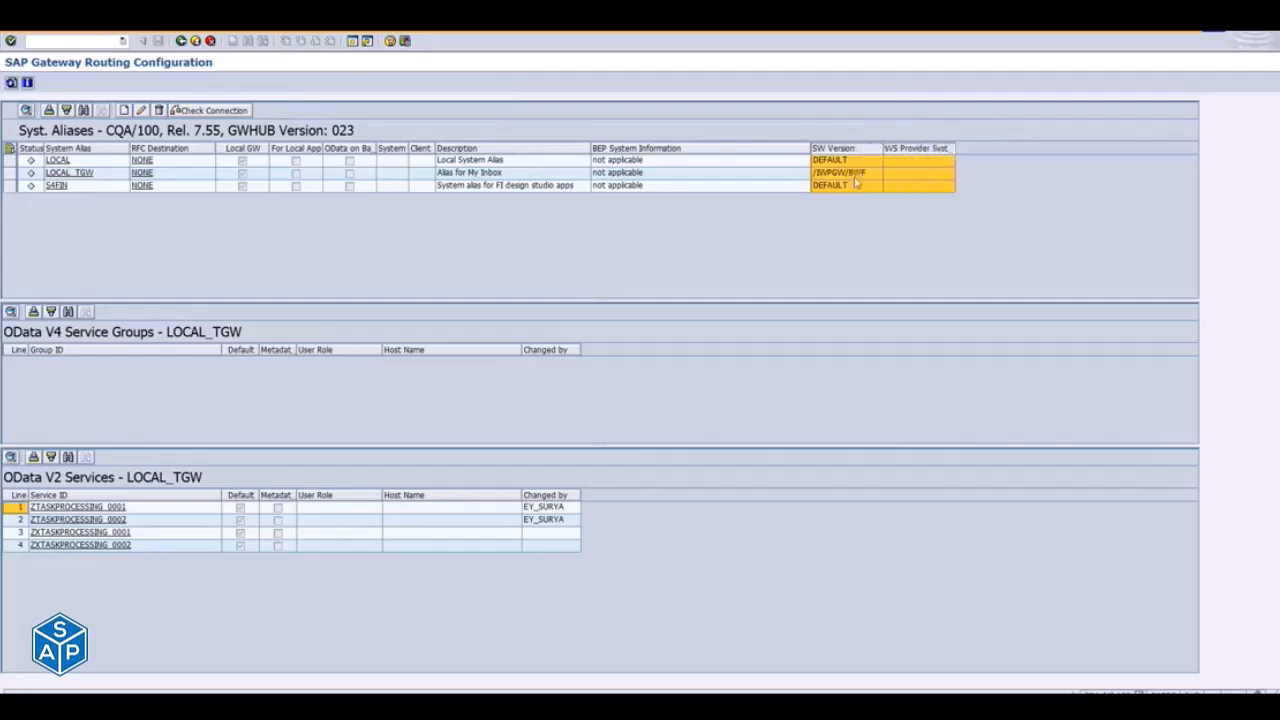
{"action": "left_click", "coordinate": [861, 178]}
{"action": "key", "text": "alt+Tab"}
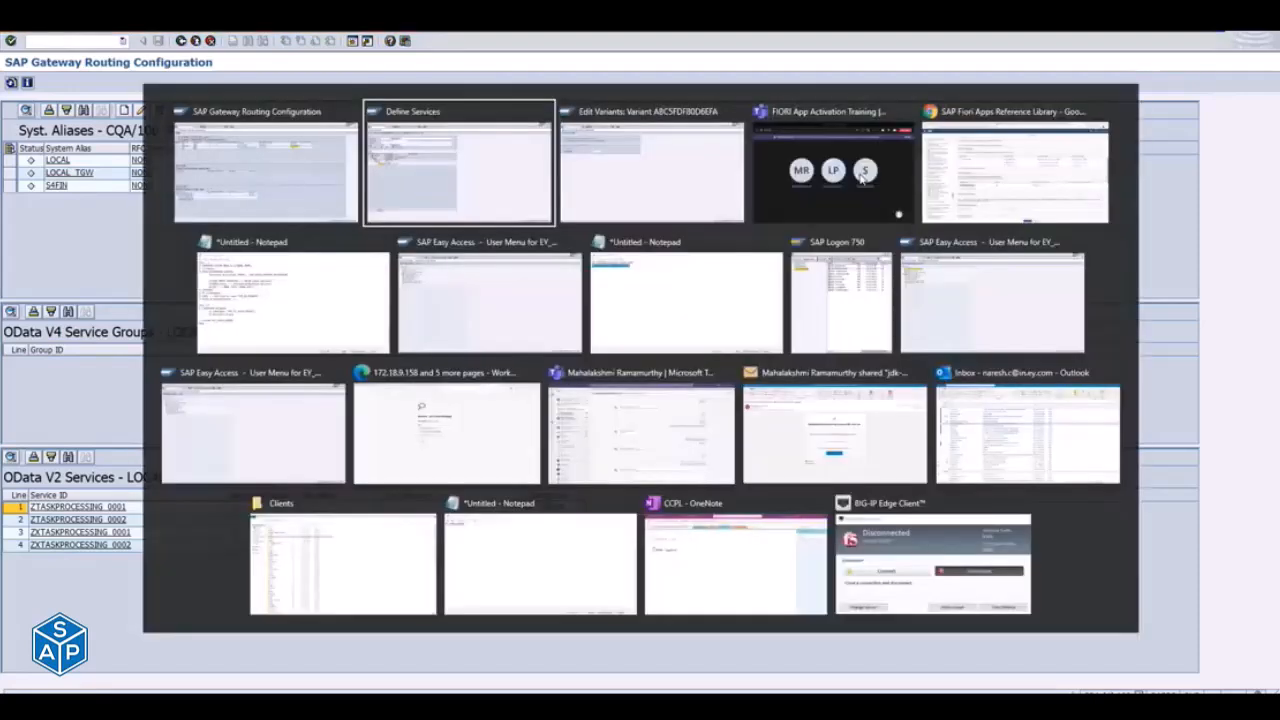
{"action": "key", "text": "Escape"}
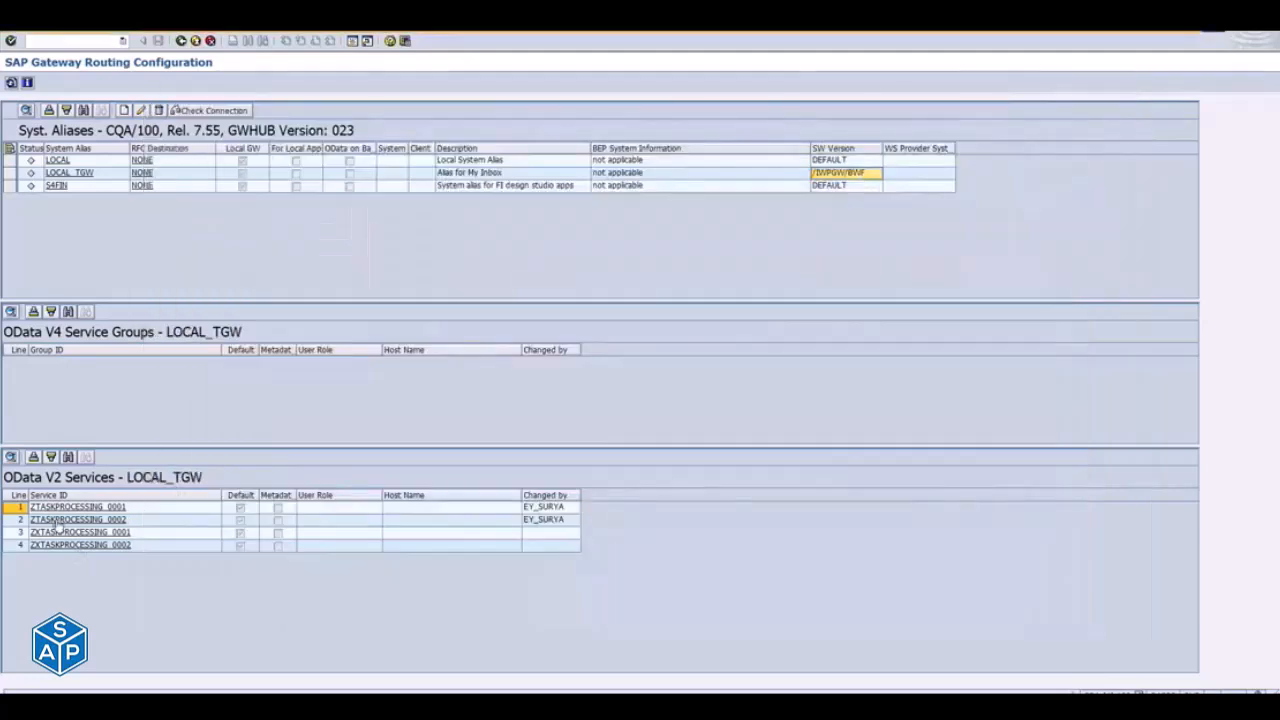
{"action": "left_click", "coordinate": [57, 520]}
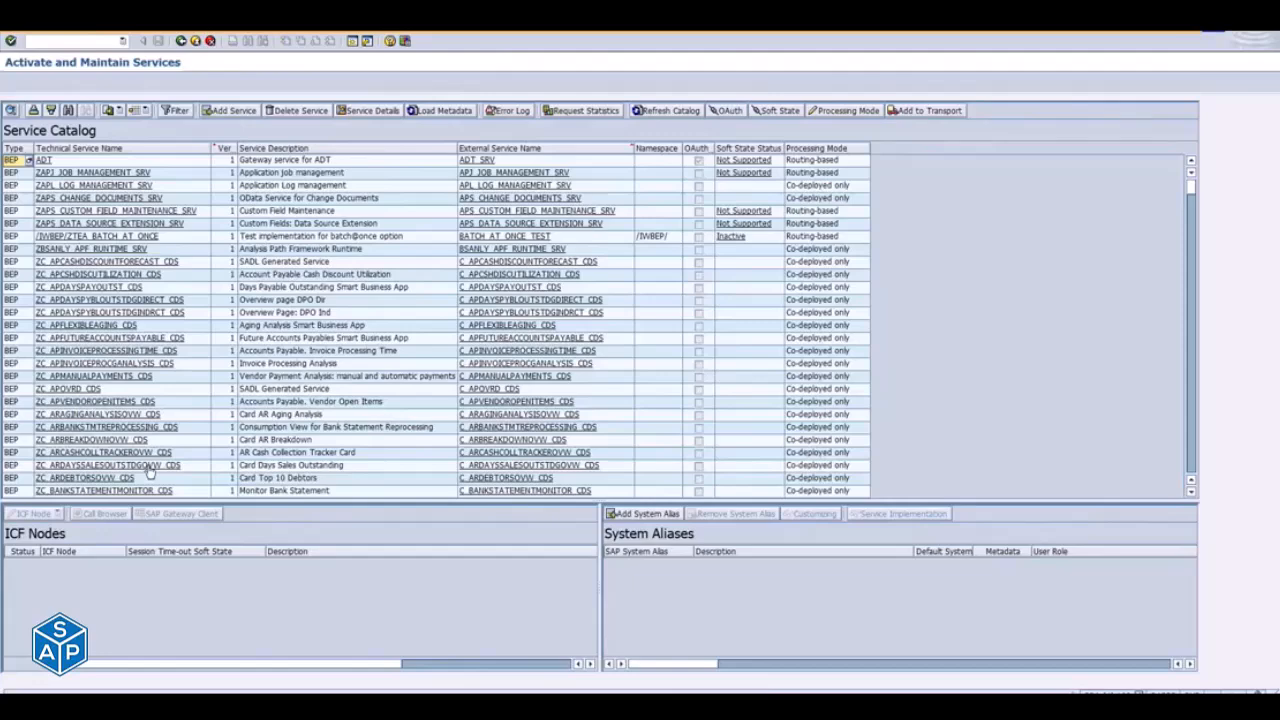
{"action": "left_click", "coordinate": [196, 42]}
- Switch back to the TASKPROCESSING alias variant, highlight the default co-deployed mode note, and exit to the task list run
{"action": "key", "text": "alt+Tab"}
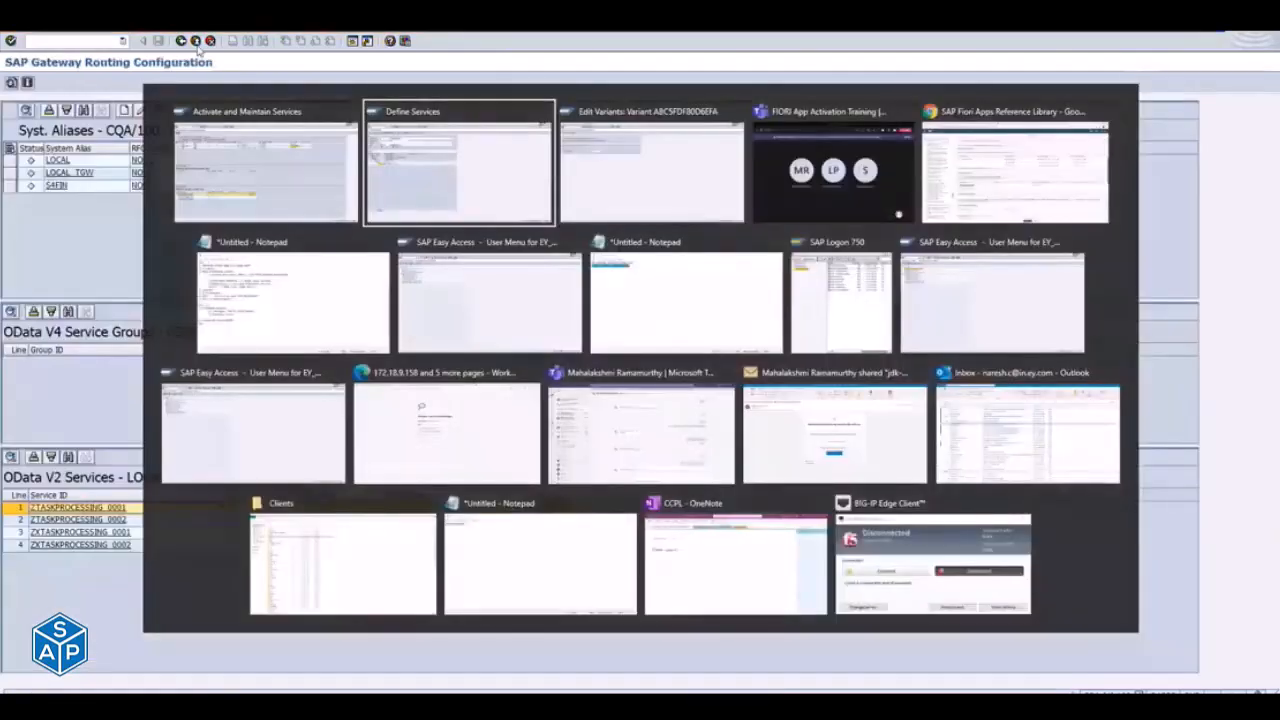
{"action": "key", "text": "alt+Tab"}
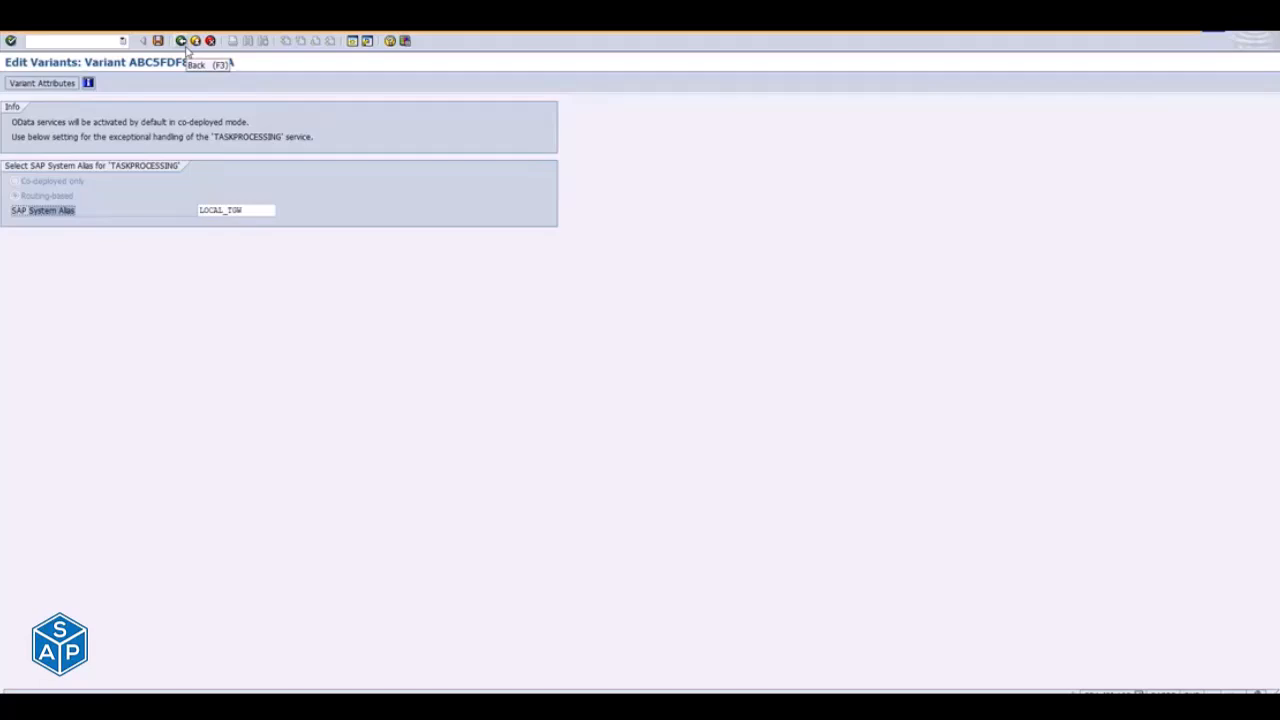
{"action": "left_click_drag", "start_coordinate": [13, 123], "coordinate": [246, 124]}
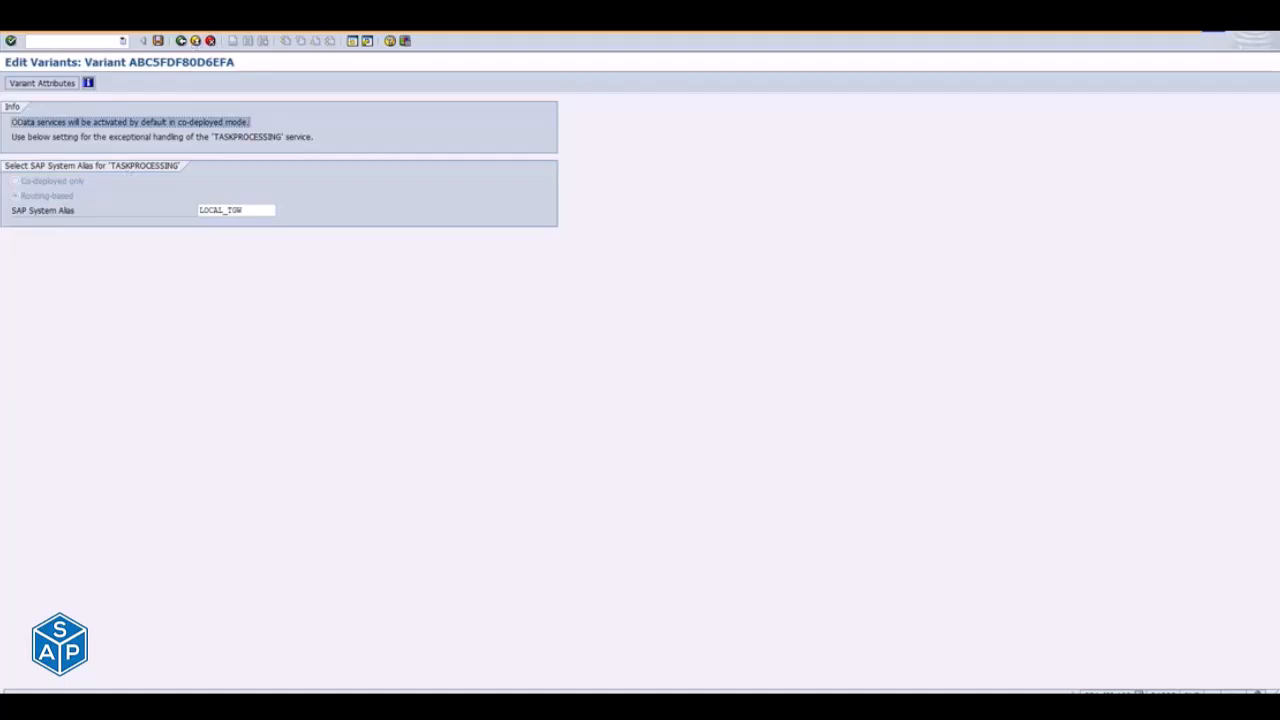
{"action": "left_click", "coordinate": [195, 40]}
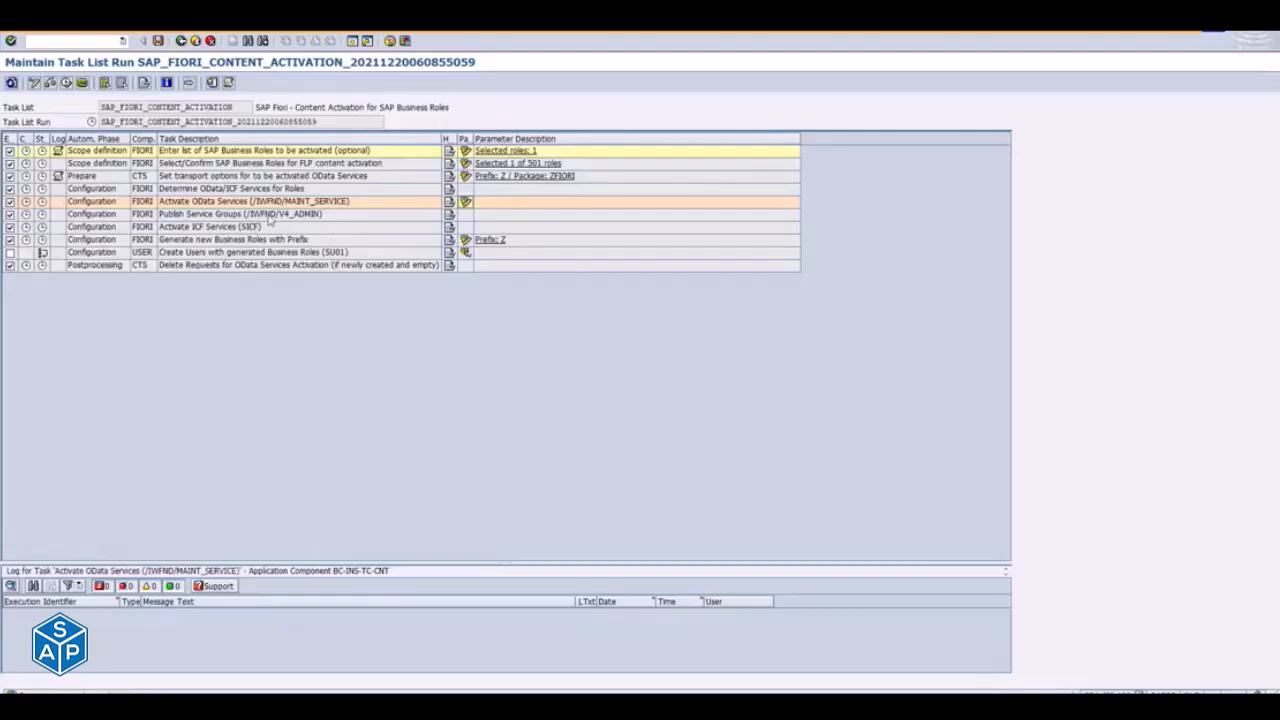
- Select the Activate ICF Services (SICF) task and highlight the SICF --> NODE /UI5/ (MASS SICF) line in the Notepad notes
{"action": "left_click", "coordinate": [251, 216]}
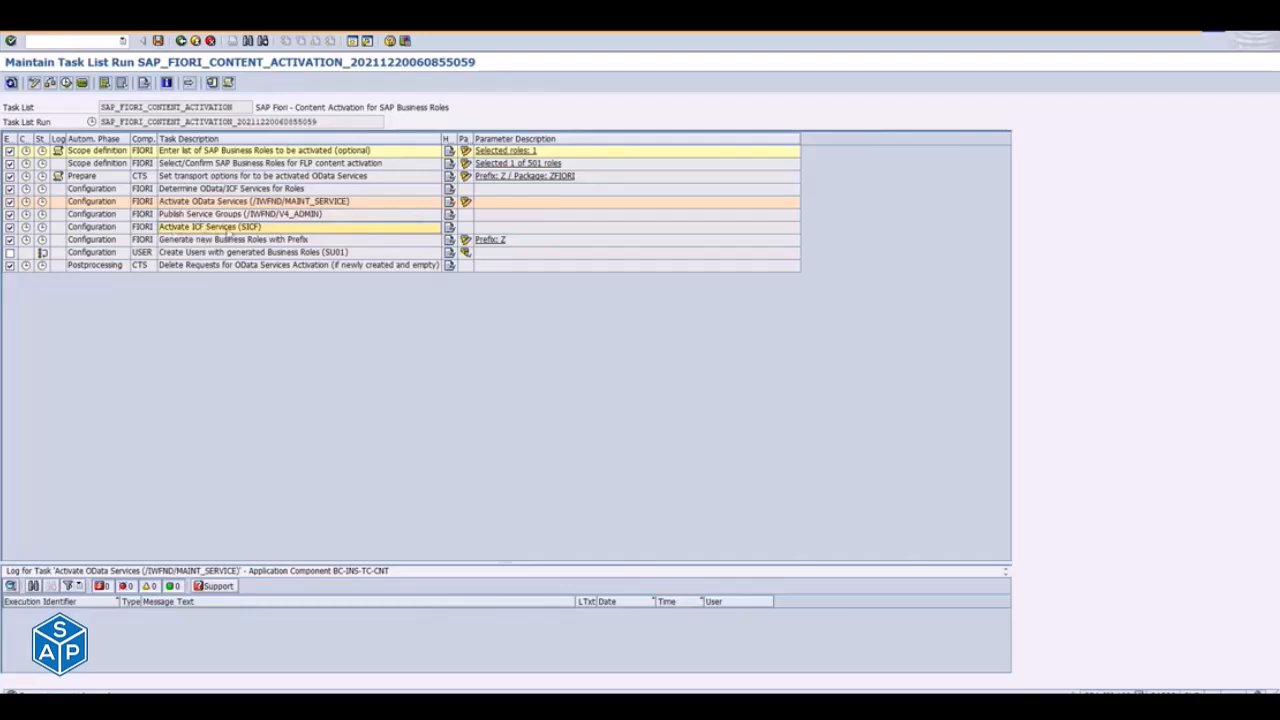
{"action": "key", "text": "alt+Tab"}
{"action": "key", "text": "Tab"}
{"action": "key", "text": "Tab"}
{"action": "key", "text": "Tab"}
{"action": "key", "text": "Tab"}
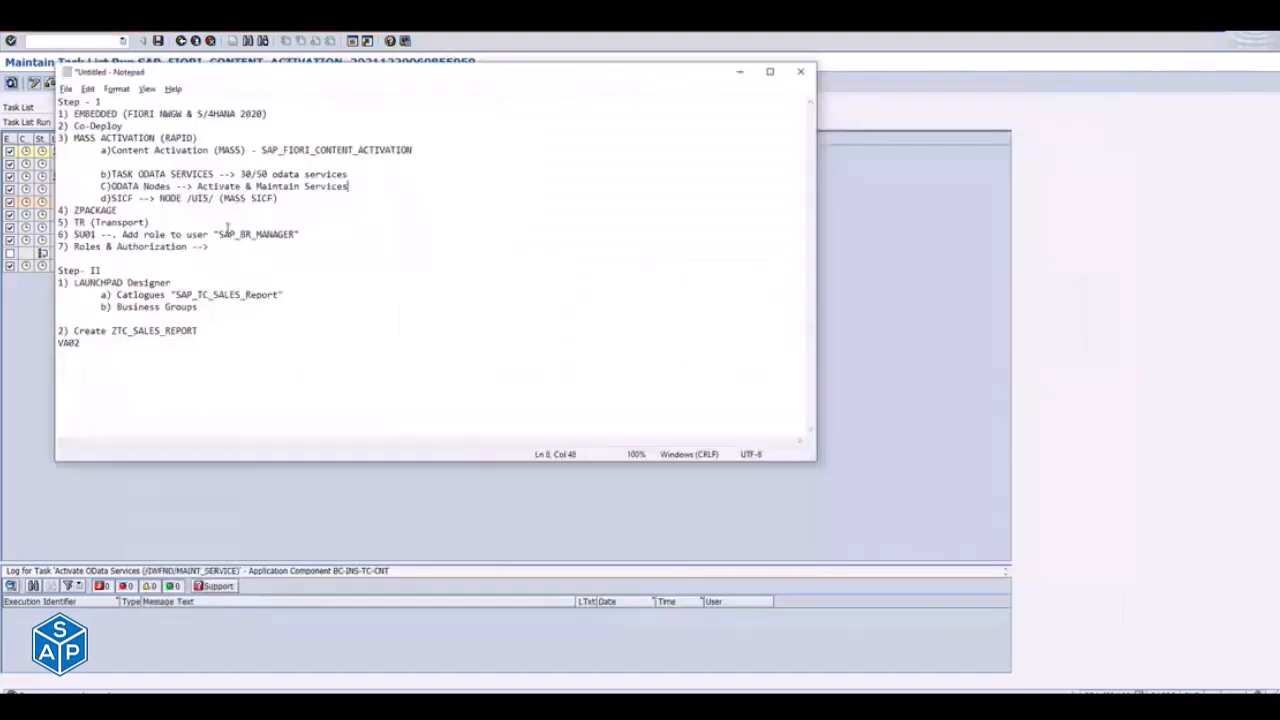
{"action": "left_click_drag", "start_coordinate": [111, 198], "coordinate": [272, 198]}
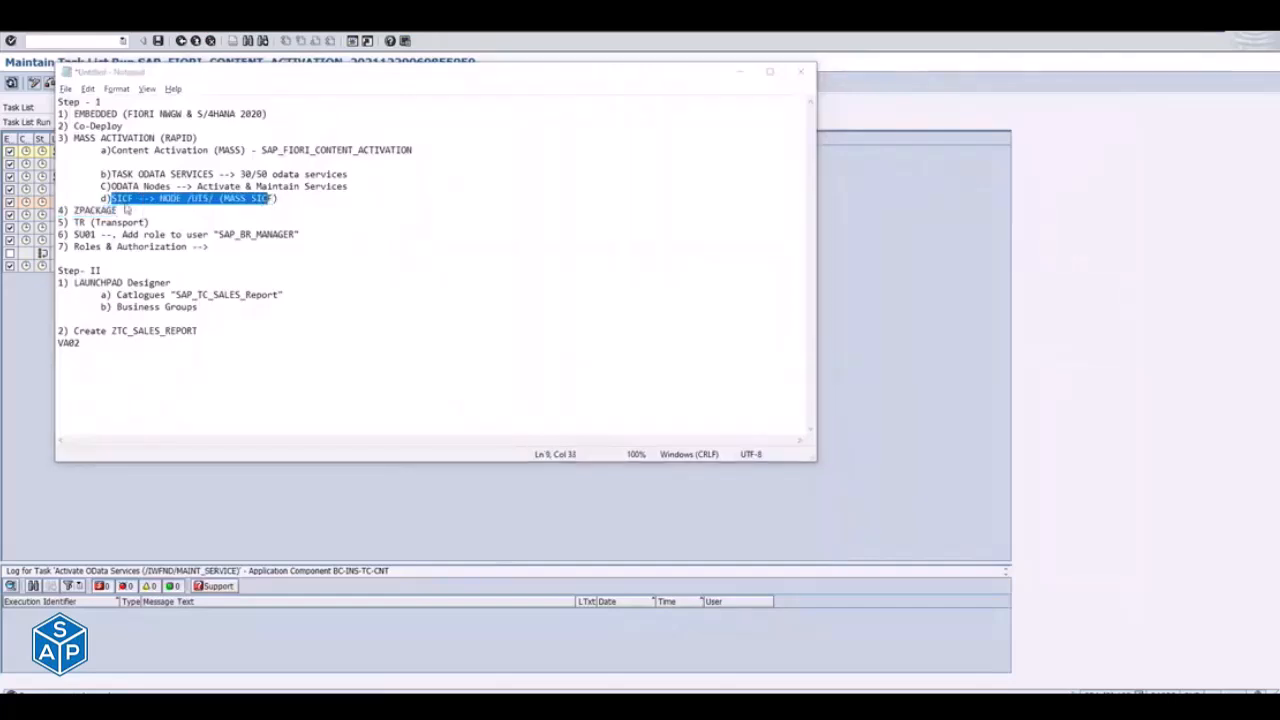
- Switch to the SAP Fiori Apps Reference Library in Chrome and copy the ICF node path /sap/bc/ui5_ui5/sap/sd_so_manages1
{"action": "key", "text": "alt+Tab"}
{"action": "key", "text": "Tab"}
{"action": "key", "text": "Tab"}
{"action": "key", "text": "Tab"}
{"action": "key", "text": "Tab"}
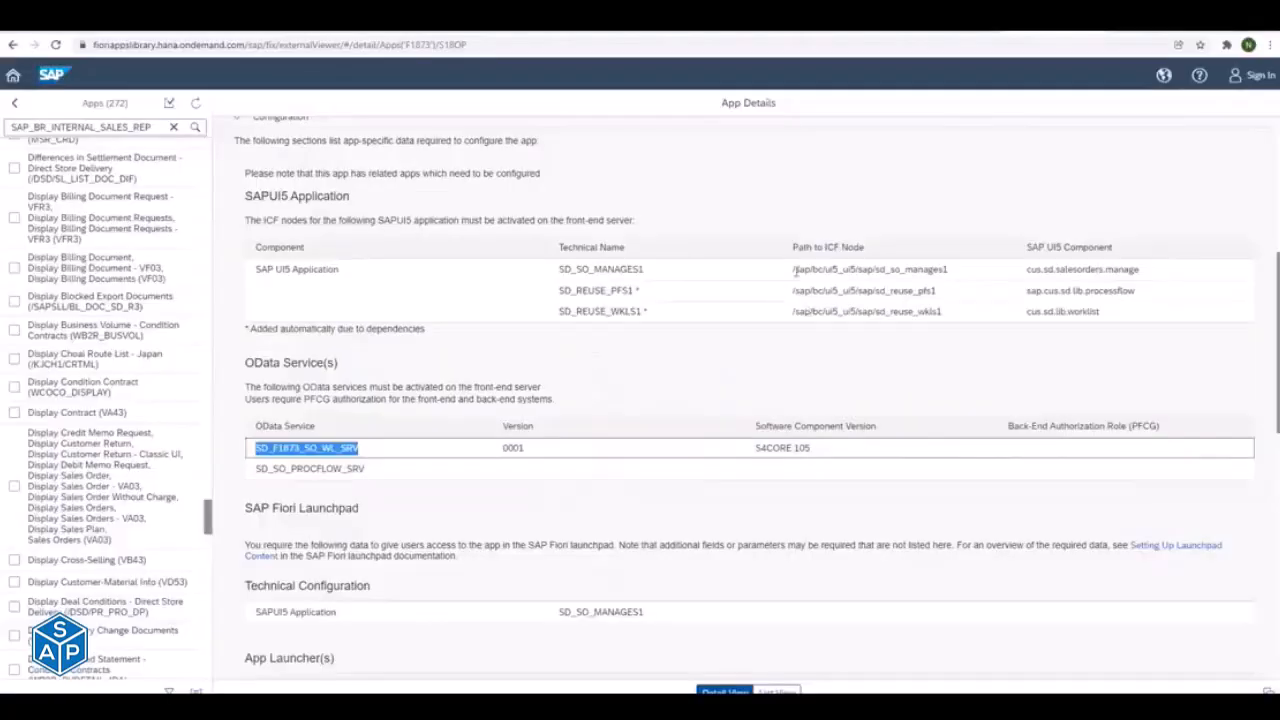
{"action": "left_click", "coordinate": [797, 271]}
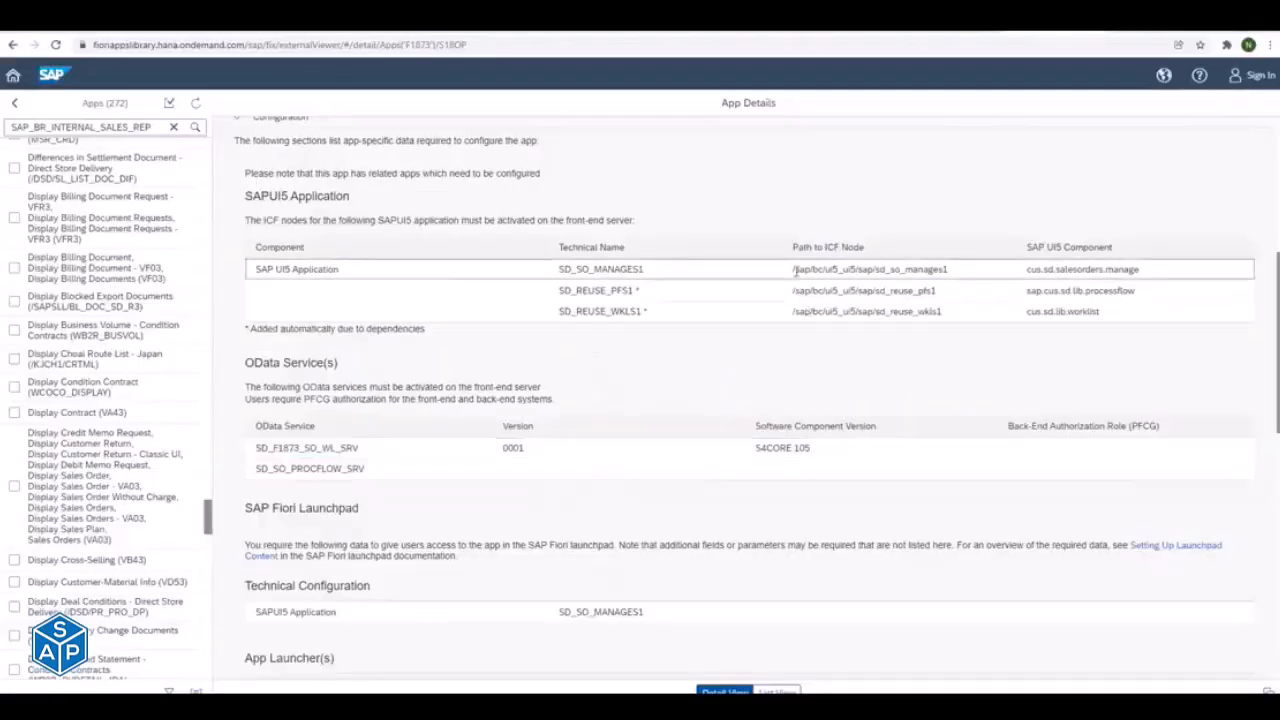
{"action": "left_click_drag", "start_coordinate": [793, 271], "coordinate": [952, 275]}
{"action": "key", "text": "ctrl+c"}
- Switch to the SAP Define Services session, leave the SD_F1873_SO_WL_SRV result and open a new ICF hierarchy filter
{"action": "key", "text": "alt+Tab"}
{"action": "key", "text": "alt+Tab"}
{"action": "key", "text": "alt+Tab"}
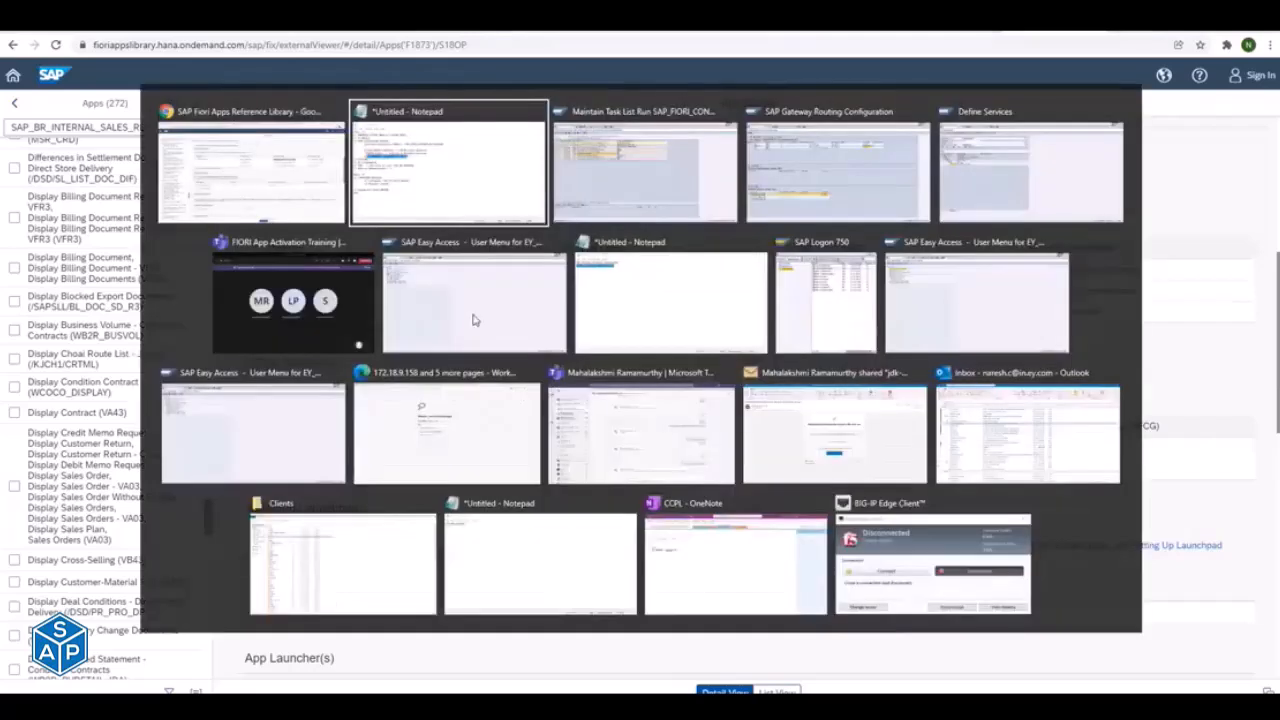
{"action": "key", "text": "alt+Tab"}
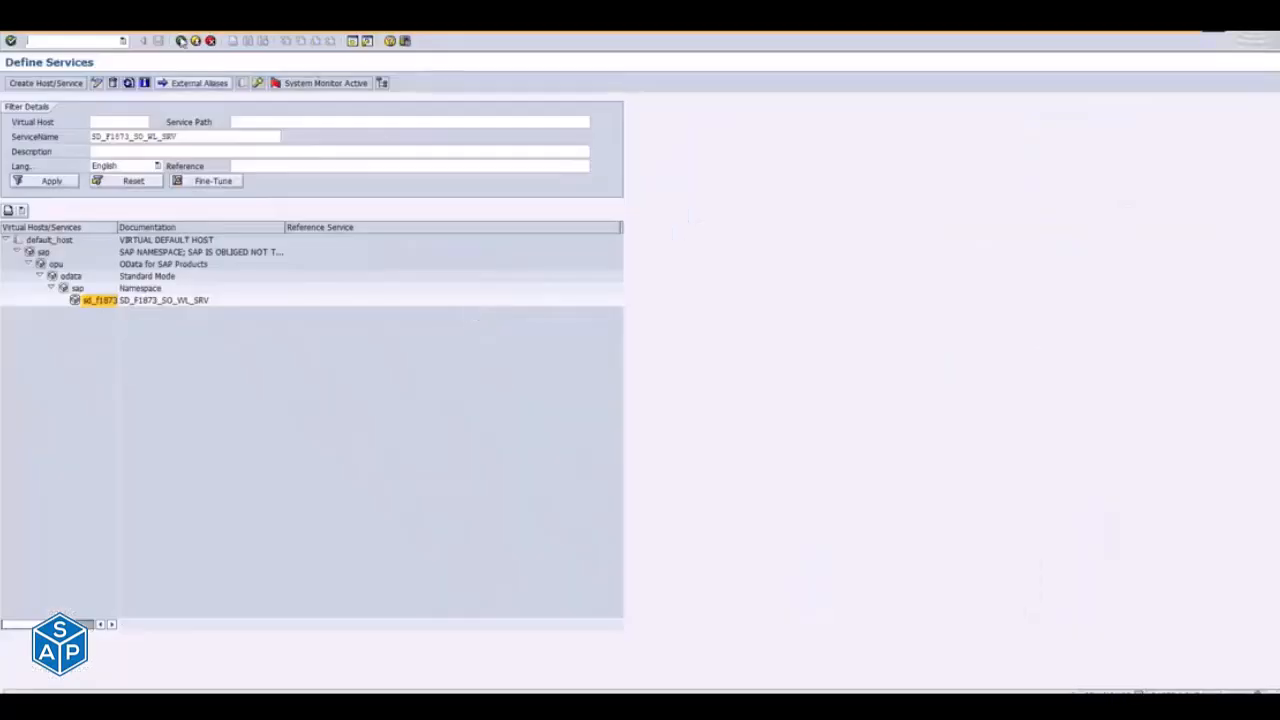
{"action": "left_click", "coordinate": [210, 138]}
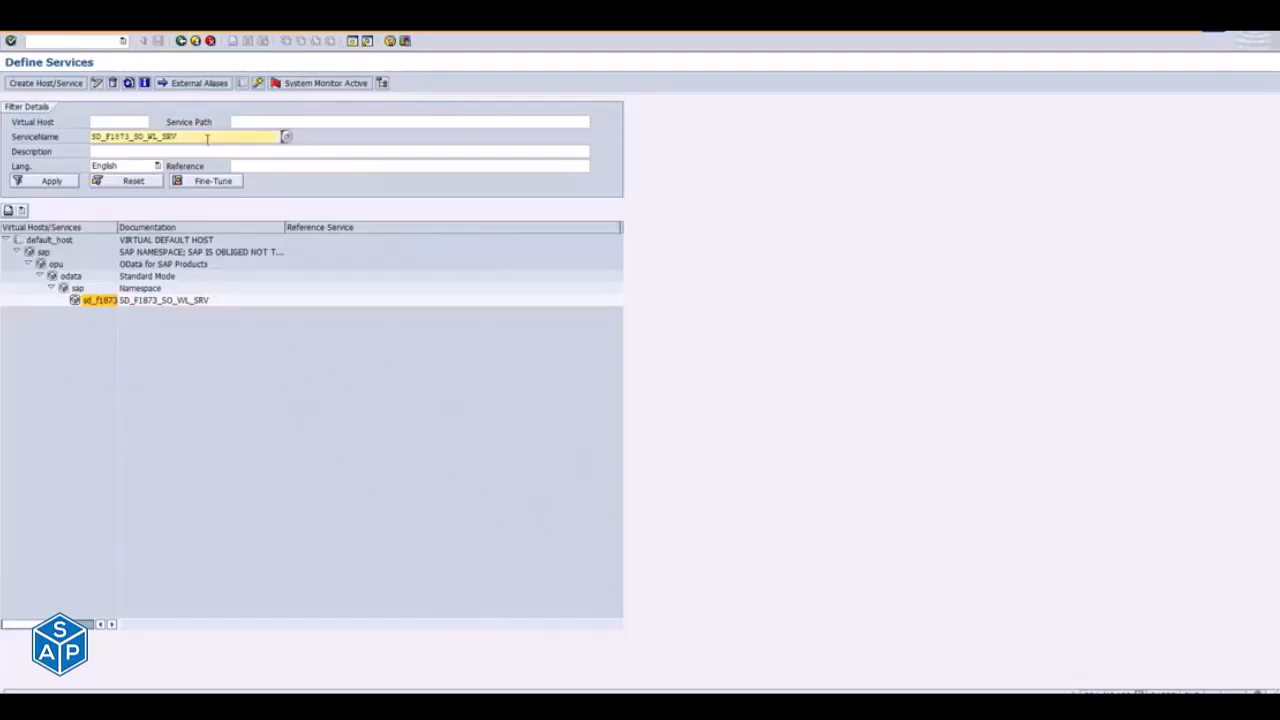
{"action": "left_click", "coordinate": [195, 41]}
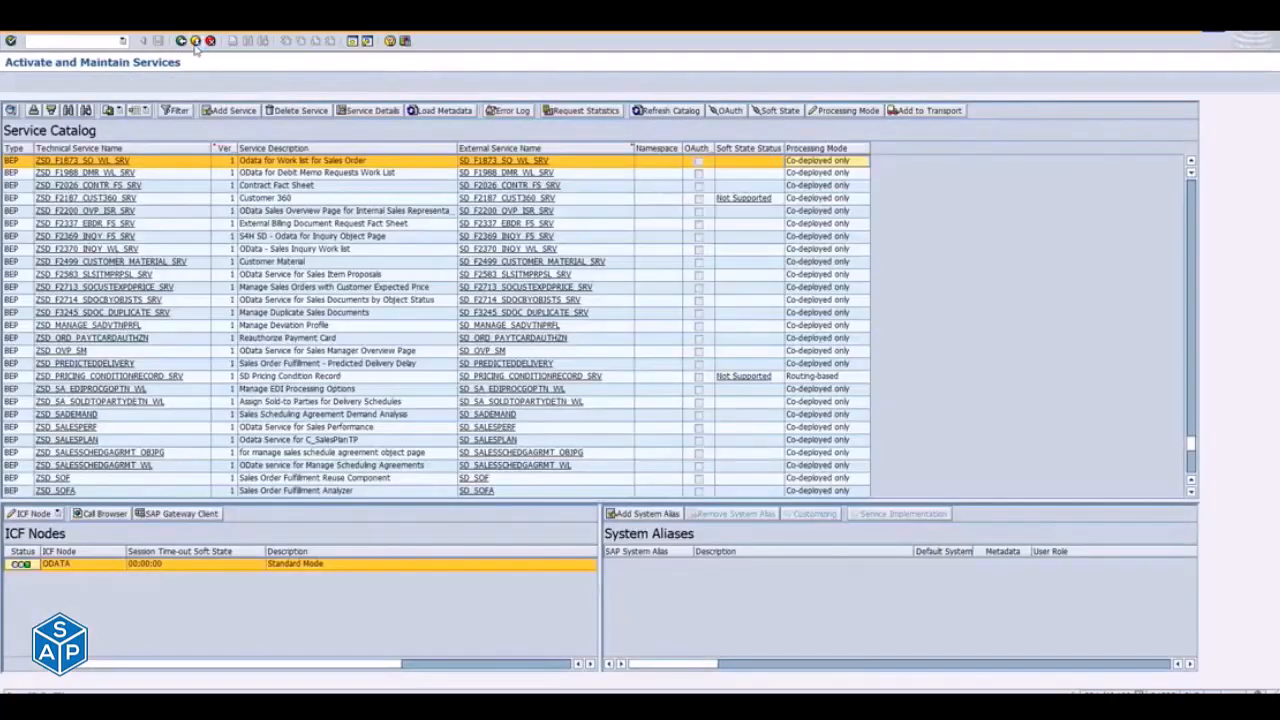
{"action": "left_click", "coordinate": [353, 41]}
{"action": "key", "text": "Return"}
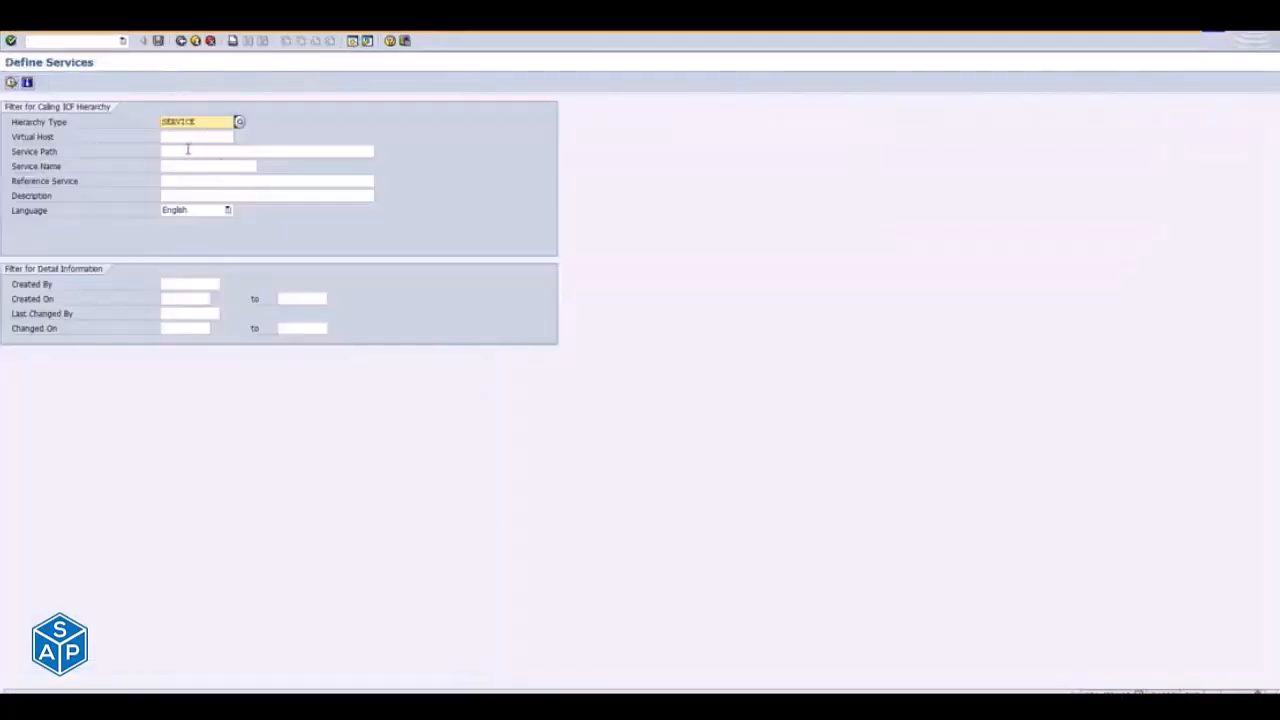
- Filter the ICF hierarchy by service path /sap/bc/ui5_ui5/sap/sd_so_manages1 and view the available actions for the Manage Sales Orders node
{"action": "left_click", "coordinate": [191, 150]}
{"action": "key", "text": "ctrl+v"}
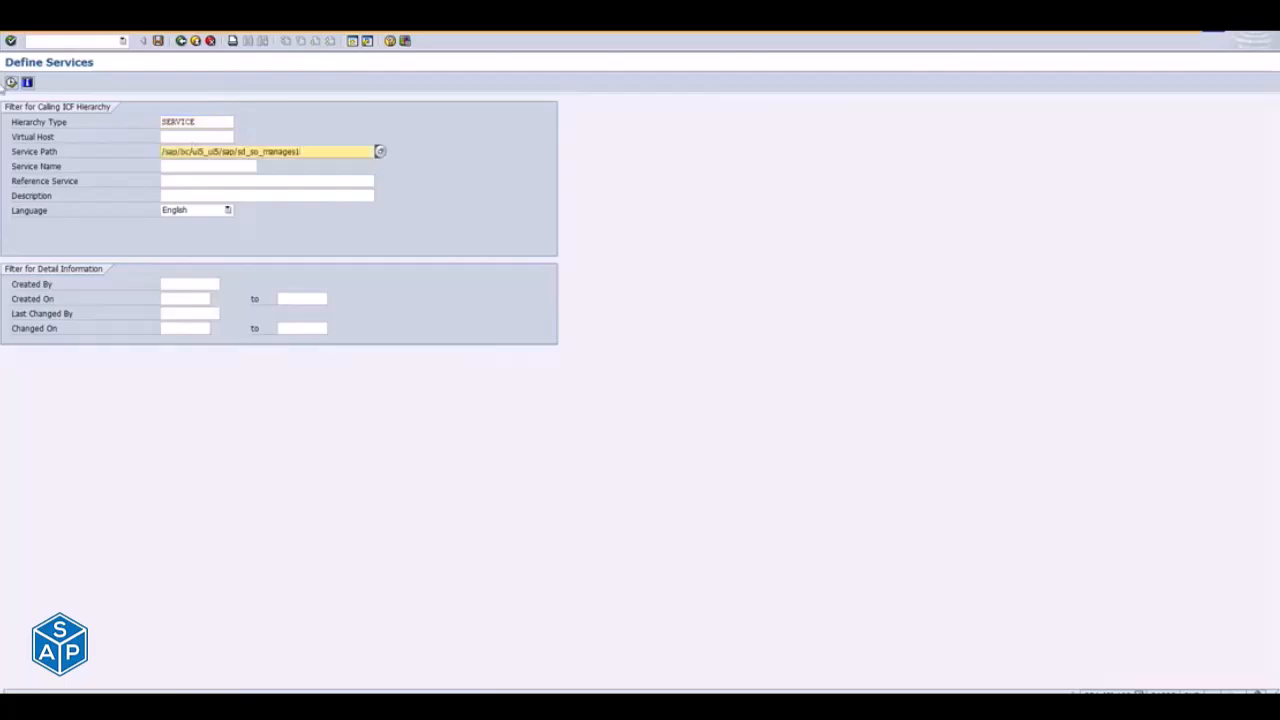
{"action": "left_click", "coordinate": [11, 83]}
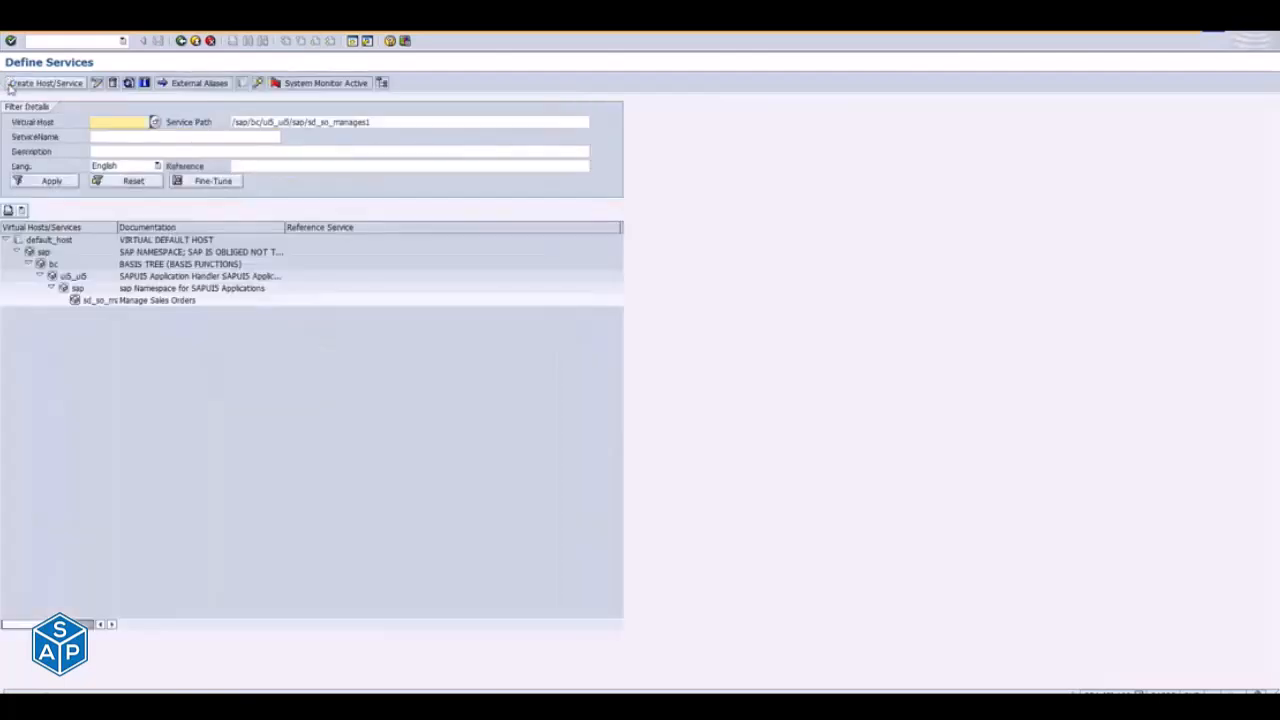
{"action": "left_click", "coordinate": [97, 303]}
{"action": "right_click", "coordinate": [97, 303]}
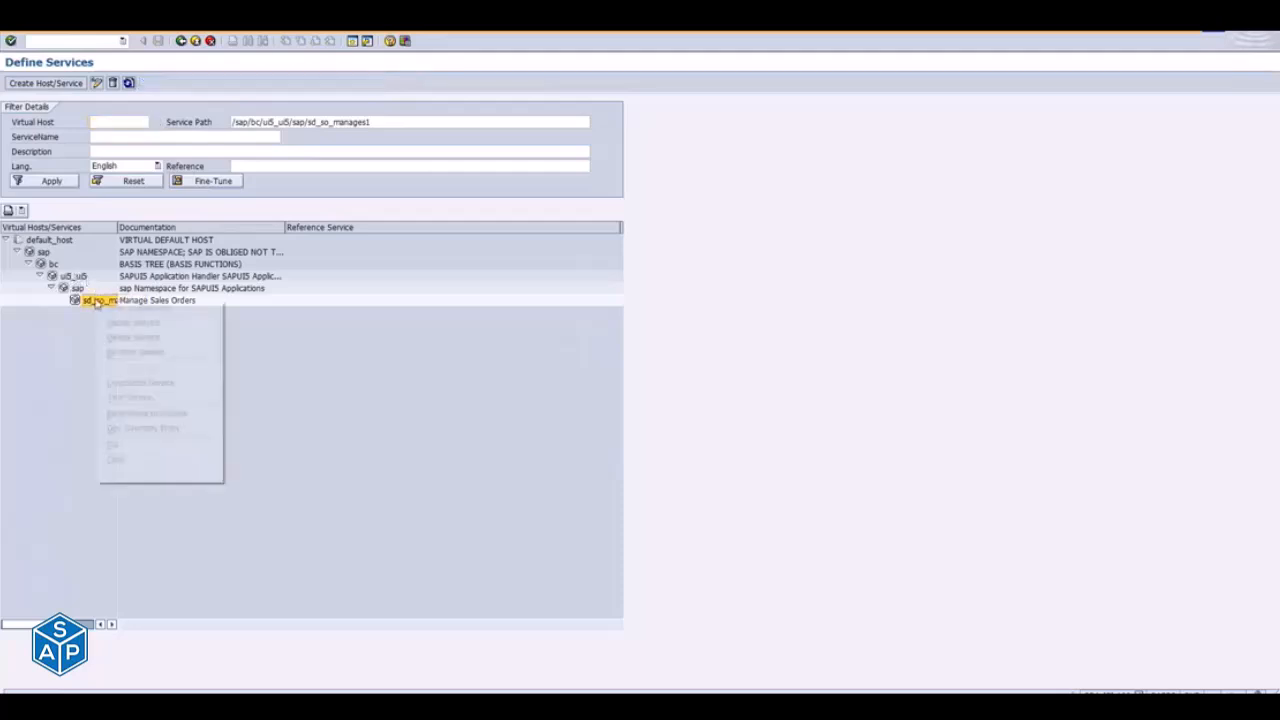
{"action": "left_click", "coordinate": [76, 277]}
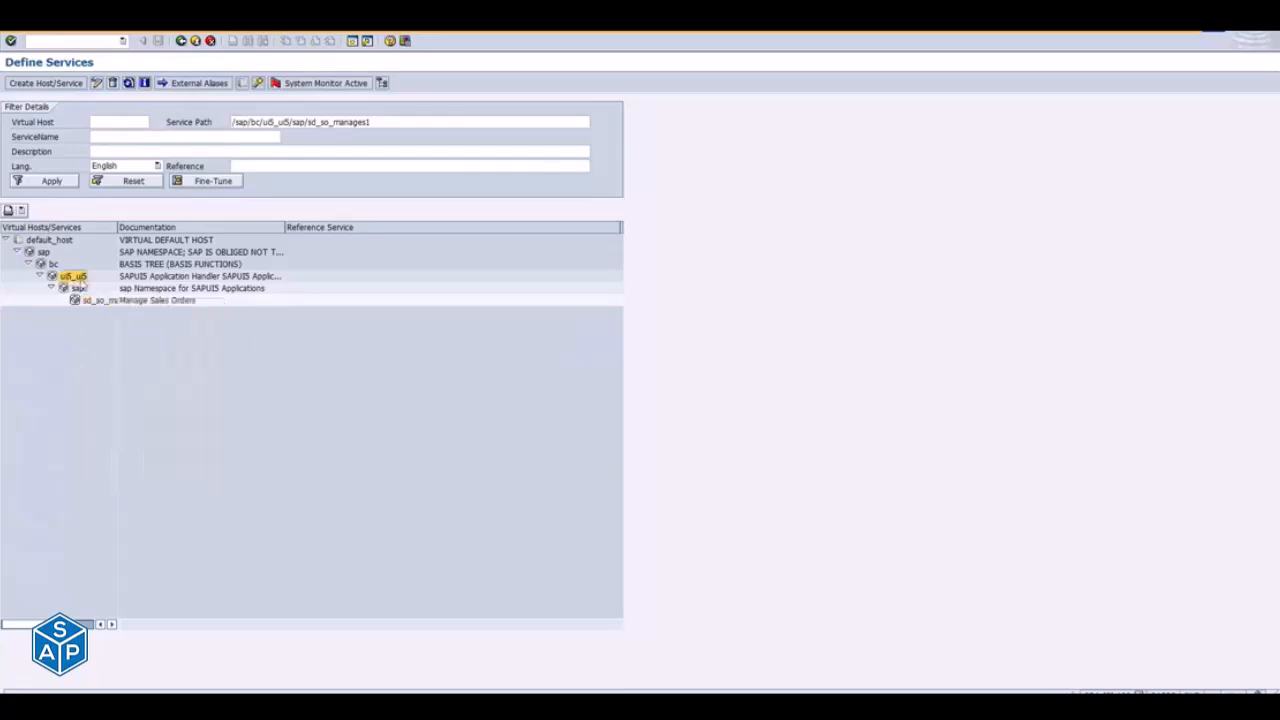
- Shorten the service path filter to /sap/bc/ui5_ui5/sap/, apply it and expand the sap namespace node
{"action": "left_click", "coordinate": [78, 289]}
{"action": "left_click_drag", "start_coordinate": [310, 122], "coordinate": [424, 141]}
{"action": "key", "text": "Delete"}
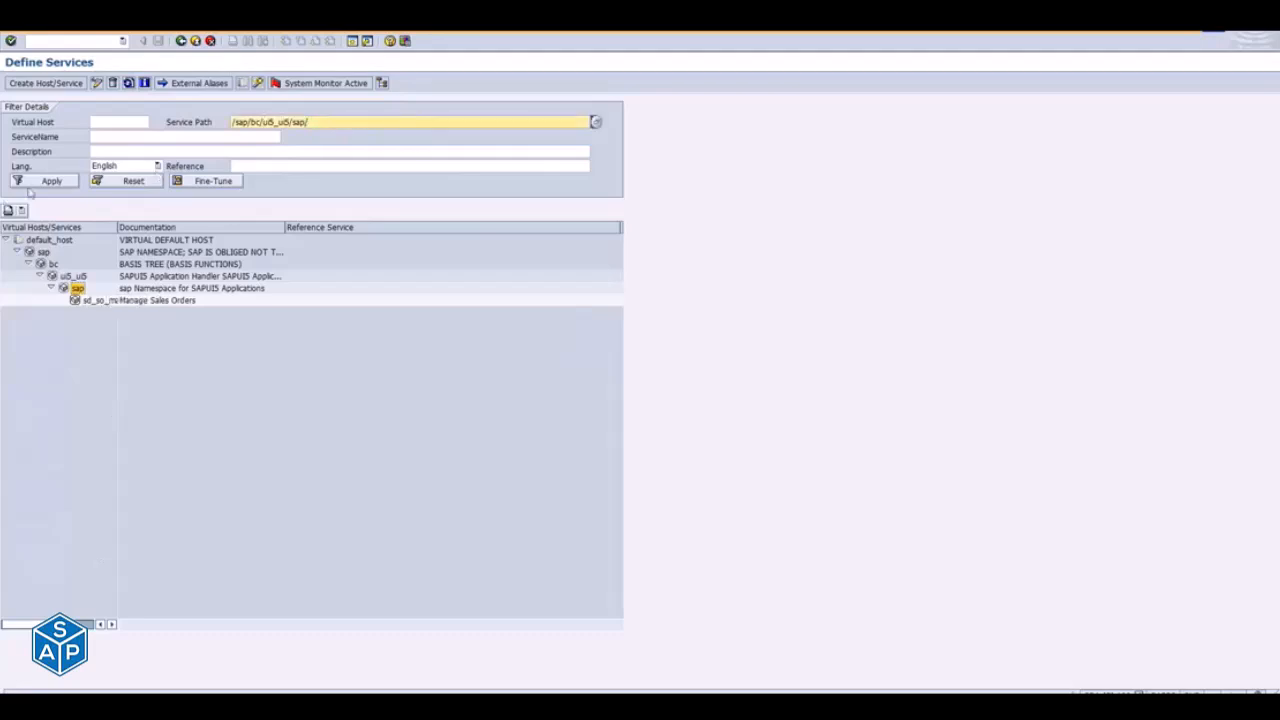
{"action": "left_click", "coordinate": [62, 181]}
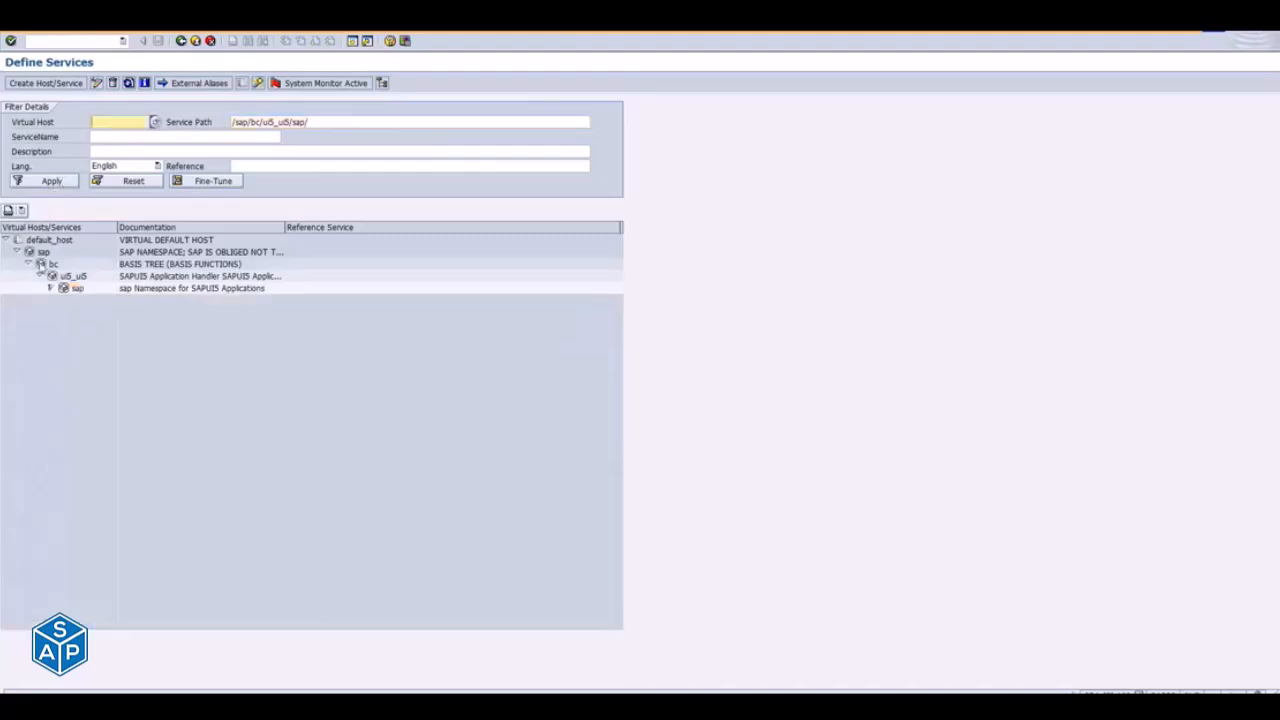
{"action": "left_click", "coordinate": [50, 289]}
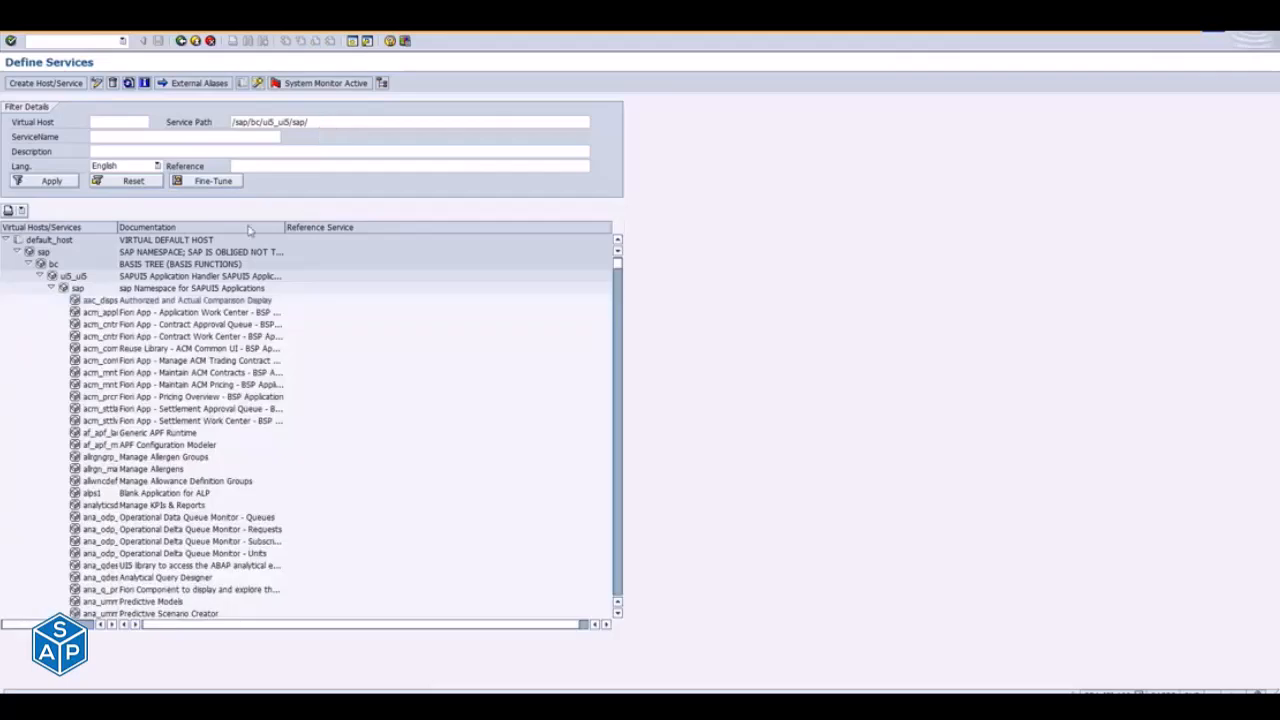
- Widen the Virtual Hosts/Services column and look through the SAPUI5 application services listed under the sap node
{"action": "left_click_drag", "start_coordinate": [117, 228], "coordinate": [276, 230]}
{"action": "left_click", "coordinate": [100, 328]}
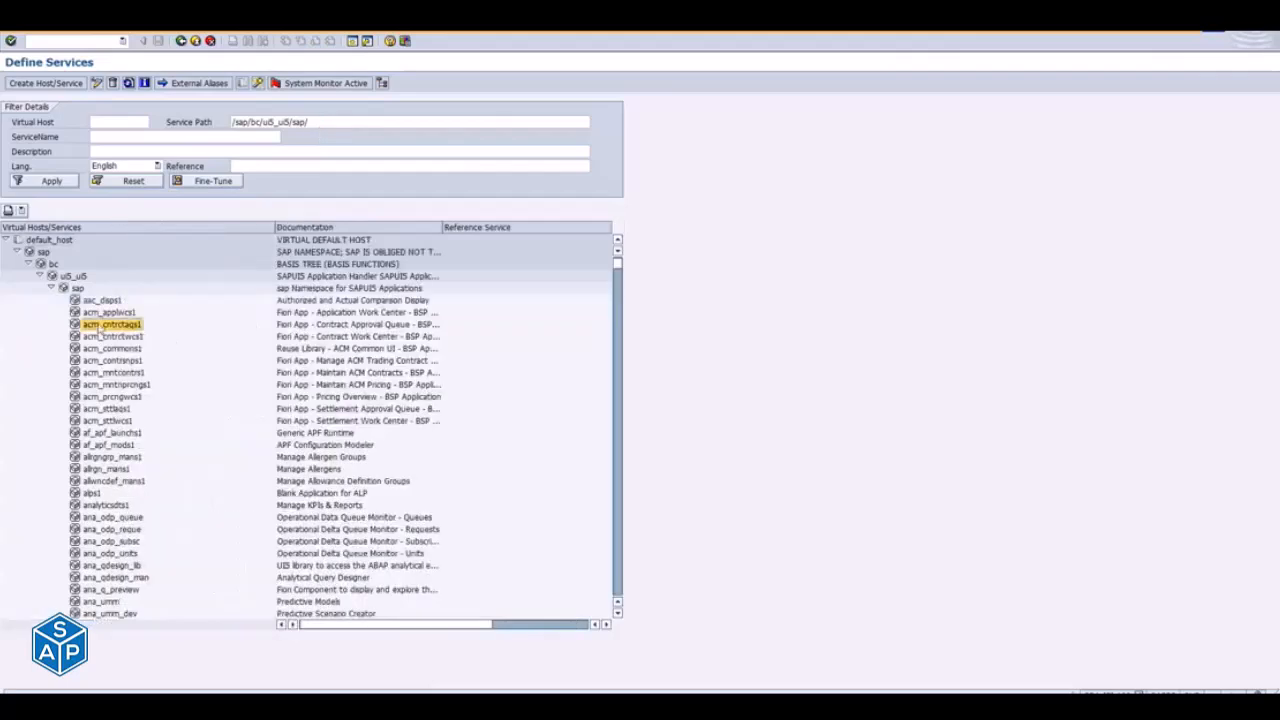
{"action": "key", "text": "Down"}
{"action": "key", "text": "Down"}
{"action": "key", "text": "Down"}
{"action": "key", "text": "Down"}
{"action": "key", "text": "Down"}
{"action": "key", "text": "Down"}
{"action": "key", "text": "Down"}
{"action": "key", "text": "Down"}
{"action": "key", "text": "Down"}
{"action": "key", "text": "Down"}
{"action": "key", "text": "Down"}
{"action": "key", "text": "Down"}
{"action": "key", "text": "Down"}
{"action": "key", "text": "Down"}
{"action": "key", "text": "Down"}
{"action": "key", "text": "Down"}
{"action": "key", "text": "Down"}
{"action": "key", "text": "Down"}
{"action": "key", "text": "Down"}
{"action": "key", "text": "Down"}
{"action": "key", "text": "Down"}
{"action": "key", "text": "Down"}
{"action": "key", "text": "Down"}
{"action": "key", "text": "Down"}
{"action": "key", "text": "Down"}
{"action": "key", "text": "Down"}
{"action": "key", "text": "Down"}
{"action": "key", "text": "Down"}
{"action": "key", "text": "Down"}
{"action": "key", "text": "Down"}
{"action": "key", "text": "Down"}
{"action": "key", "text": "Down"}
{"action": "key", "text": "Down"}
{"action": "key", "text": "Down"}
{"action": "key", "text": "Down"}
{"action": "key", "text": "Down"}
{"action": "key", "text": "Down"}
{"action": "key", "text": "Down"}
{"action": "key", "text": "Down"}
{"action": "key", "text": "Down"}
{"action": "key", "text": "Down"}
{"action": "key", "text": "Down"}
{"action": "key", "text": "Down"}
{"action": "key", "text": "Down"}
{"action": "key", "text": "Down"}
{"action": "key", "text": "Down"}
{"action": "key", "text": "Down"}
{"action": "key", "text": "Down"}
{"action": "key", "text": "Down"}
{"action": "key", "text": "Down"}
{"action": "key", "text": "Down"}
{"action": "key", "text": "Down"}
{"action": "key", "text": "Down"}
{"action": "key", "text": "Down"}
{"action": "key", "text": "Down"}
{"action": "key", "text": "Down"}
{"action": "key", "text": "Down"}
{"action": "key", "text": "Down"}
{"action": "key", "text": "Down"}
{"action": "key", "text": "Down"}
{"action": "key", "text": "Down"}
{"action": "key", "text": "Down"}
{"action": "key", "text": "Down"}
{"action": "key", "text": "Down"}
{"action": "key", "text": "Down"}
{"action": "key", "text": "Down"}
{"action": "key", "text": "Down"}
{"action": "key", "text": "Down"}
{"action": "key", "text": "Down"}
{"action": "key", "text": "Down"}
{"action": "key", "text": "Down"}
{"action": "key", "text": "Down"}
{"action": "key", "text": "Down"}
{"action": "key", "text": "Down"}
{"action": "key", "text": "Down"}
{"action": "key", "text": "Down"}
{"action": "key", "text": "Down"}
{"action": "key", "text": "Down"}
{"action": "key", "text": "Down"}
{"action": "key", "text": "Down"}
{"action": "key", "text": "Down"}
{"action": "key", "text": "Down"}
{"action": "key", "text": "Down"}
{"action": "key", "text": "Down"}
{"action": "key", "text": "Down"}
{"action": "key", "text": "Down"}
{"action": "key", "text": "Down"}
{"action": "key", "text": "Down"}
{"action": "key", "text": "Down"}
{"action": "key", "text": "Down"}
{"action": "key", "text": "Down"}
{"action": "key", "text": "Down"}
{"action": "key", "text": "Down"}
{"action": "key", "text": "Down"}
{"action": "key", "text": "Down"}
{"action": "key", "text": "Down"}
{"action": "key", "text": "Down"}
{"action": "key", "text": "Down"}
{"action": "key", "text": "Down"}
{"action": "key", "text": "Down"}
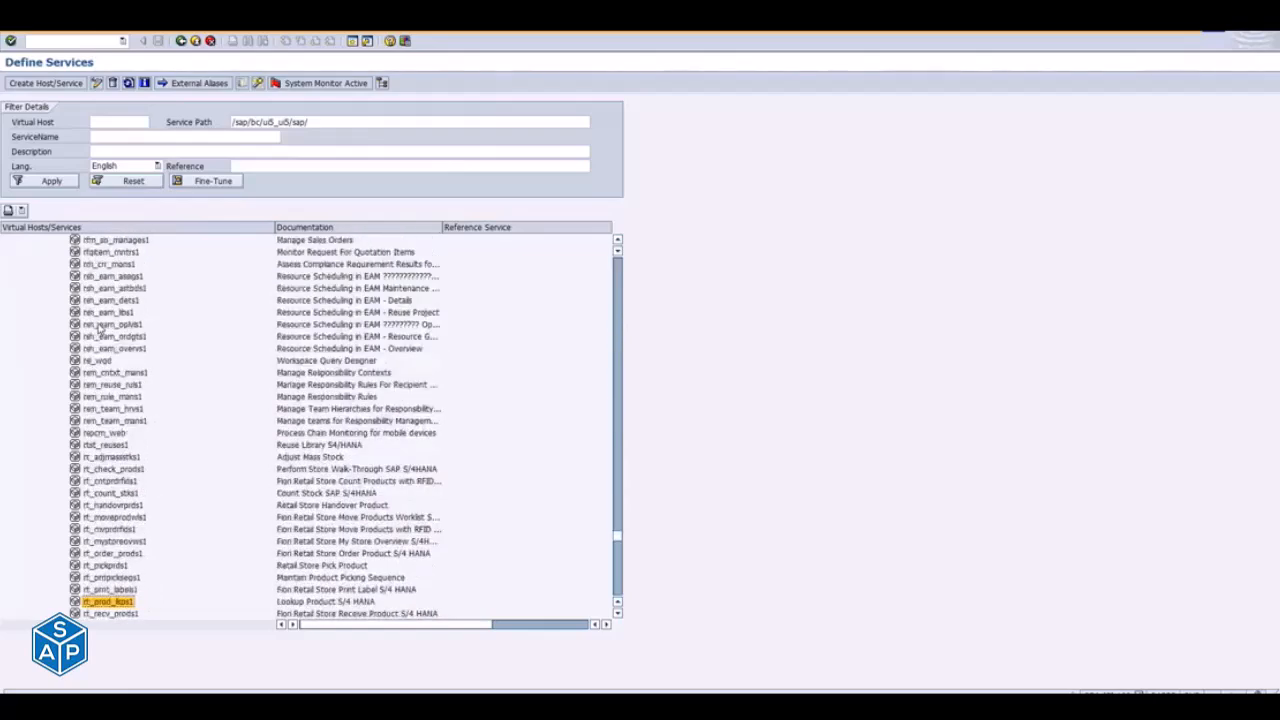
- Return to the task list run and examine the tasks for generating prefixed business roles and creating users with those roles (SU01)
{"action": "key", "text": "alt+Tab"}
{"action": "key", "text": "alt+Tab"}
{"action": "key", "text": "alt+Tab"}
{"action": "key", "text": "alt+Tab"}
{"action": "key", "text": "alt+Tab"}
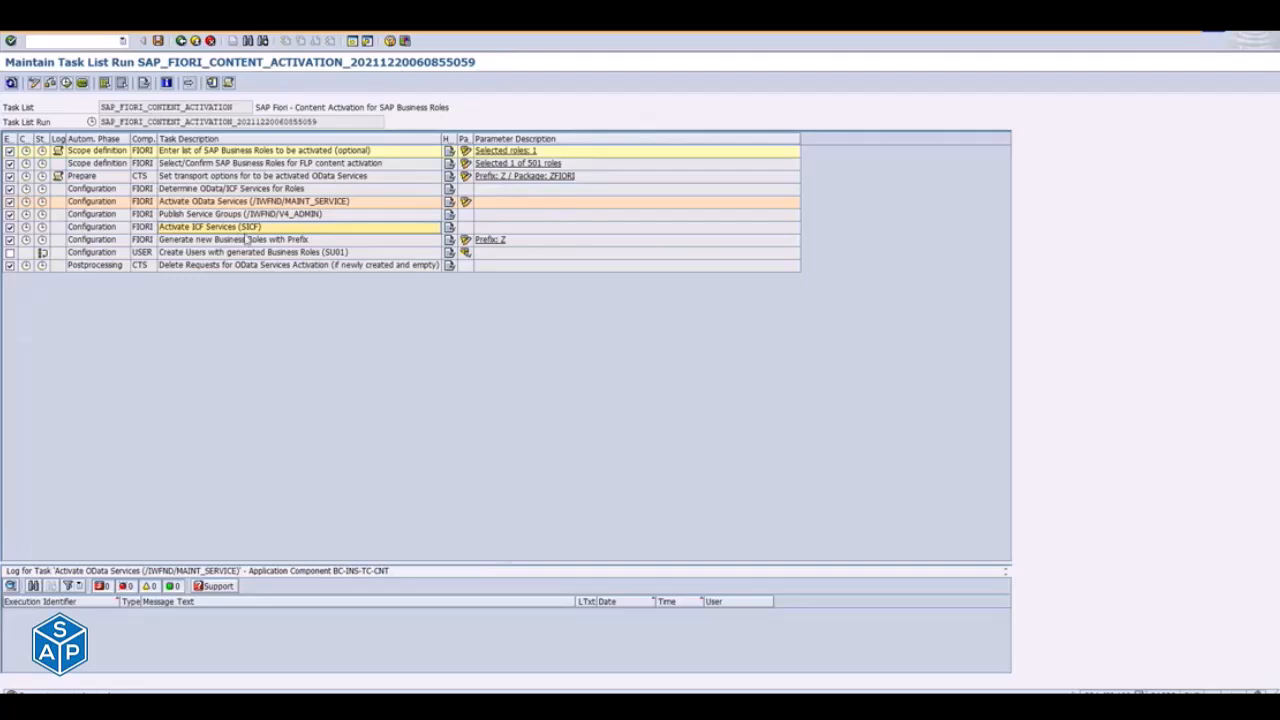
{"action": "left_click", "coordinate": [242, 246]}
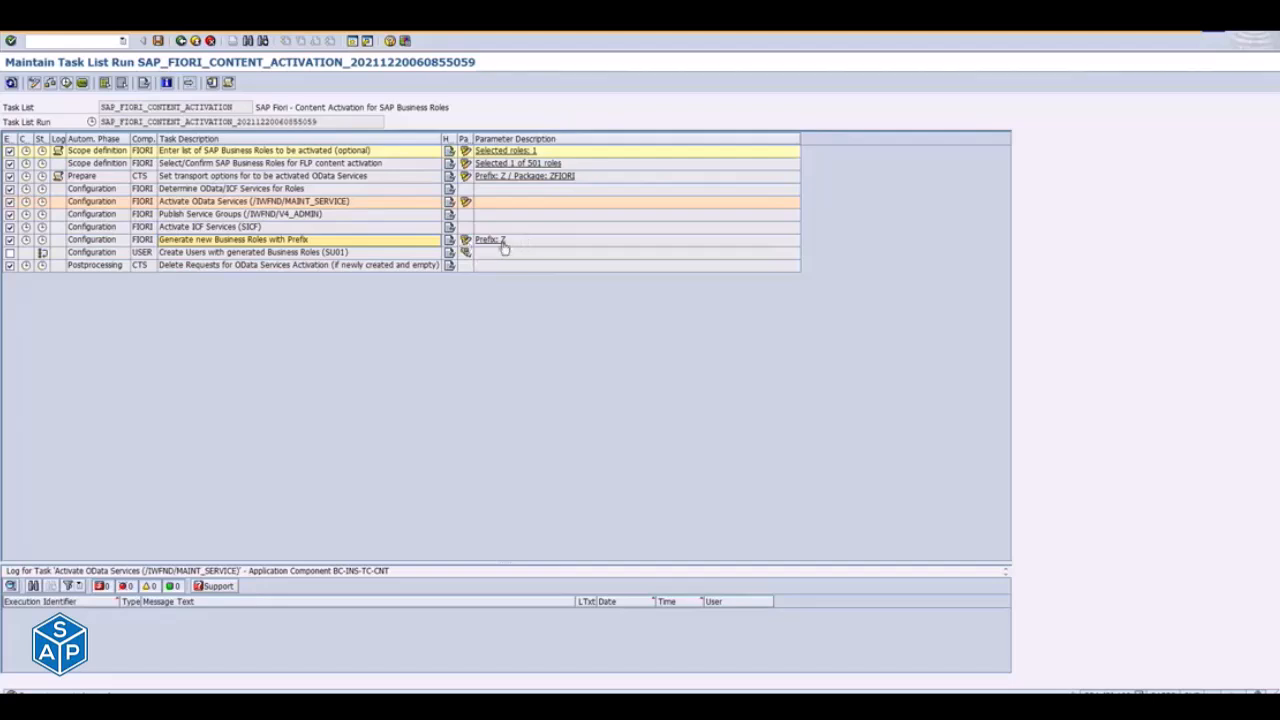
{"action": "left_click", "coordinate": [324, 254]}
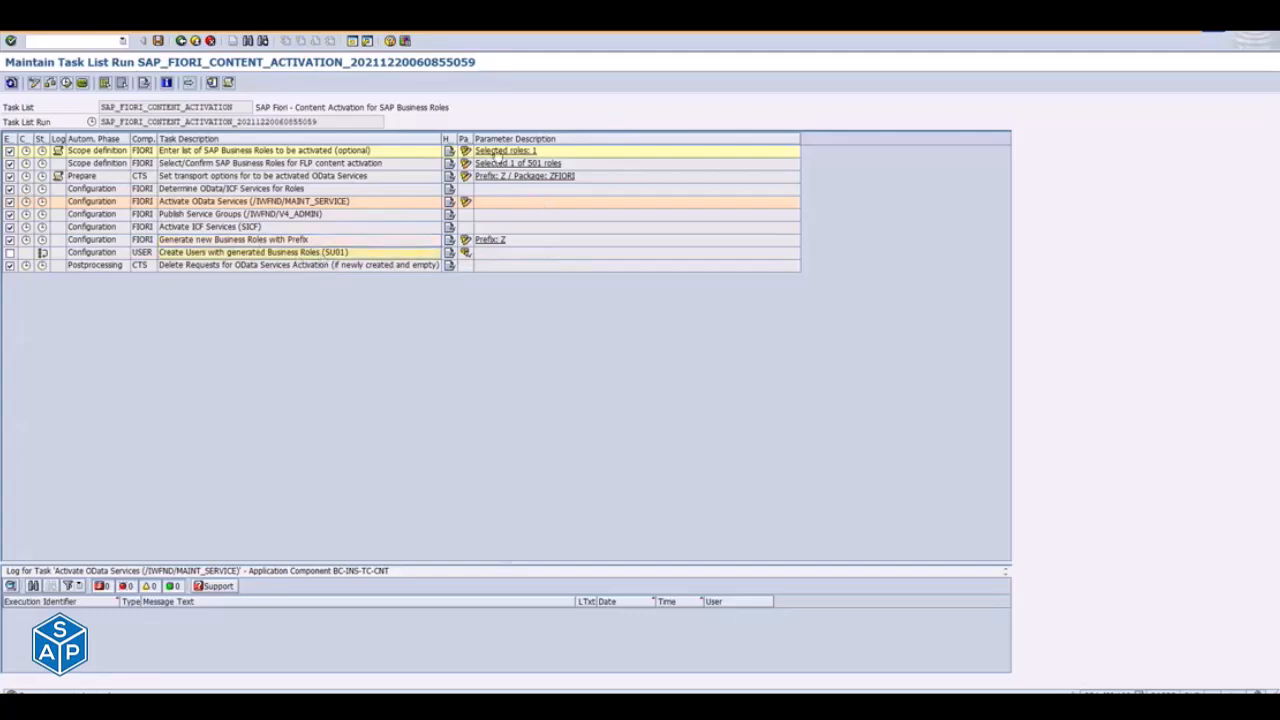
- Try changing the role name to ZAP_BR_INTERNAL_SALES_REP in the business roles list, and close the dialog
{"action": "left_click", "coordinate": [466, 151]}
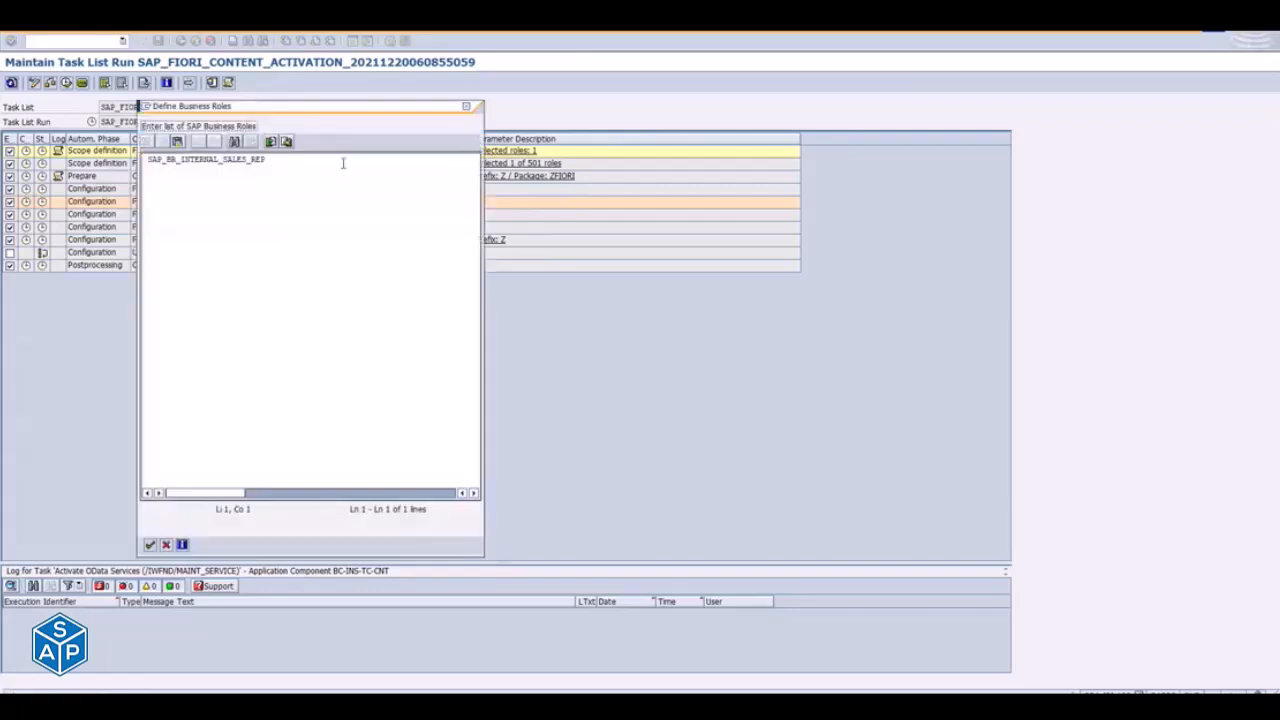
{"action": "left_click_drag", "start_coordinate": [265, 160], "coordinate": [158, 163]}
{"action": "left_click", "coordinate": [148, 160]}
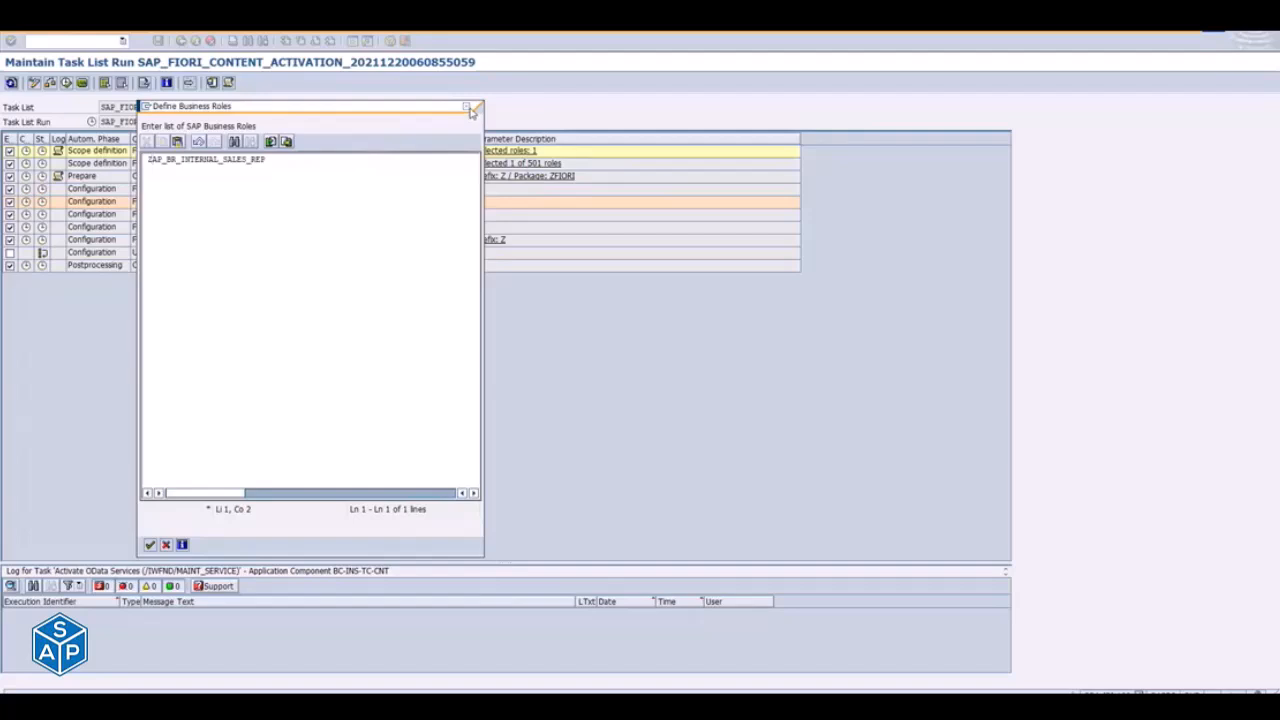
{"action": "left_click", "coordinate": [468, 107]}
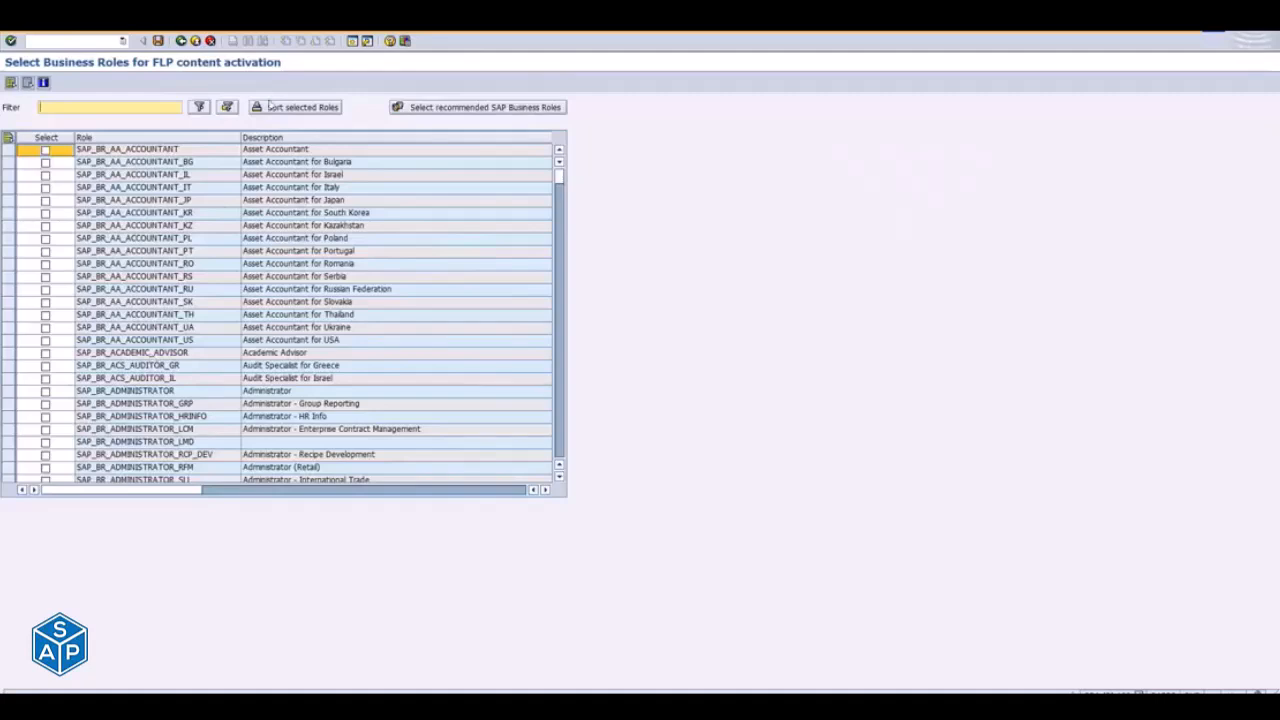
- Leave the FLP business role selection and review the prefix, package and request settings in the OData transport options
{"action": "left_click", "coordinate": [181, 40]}
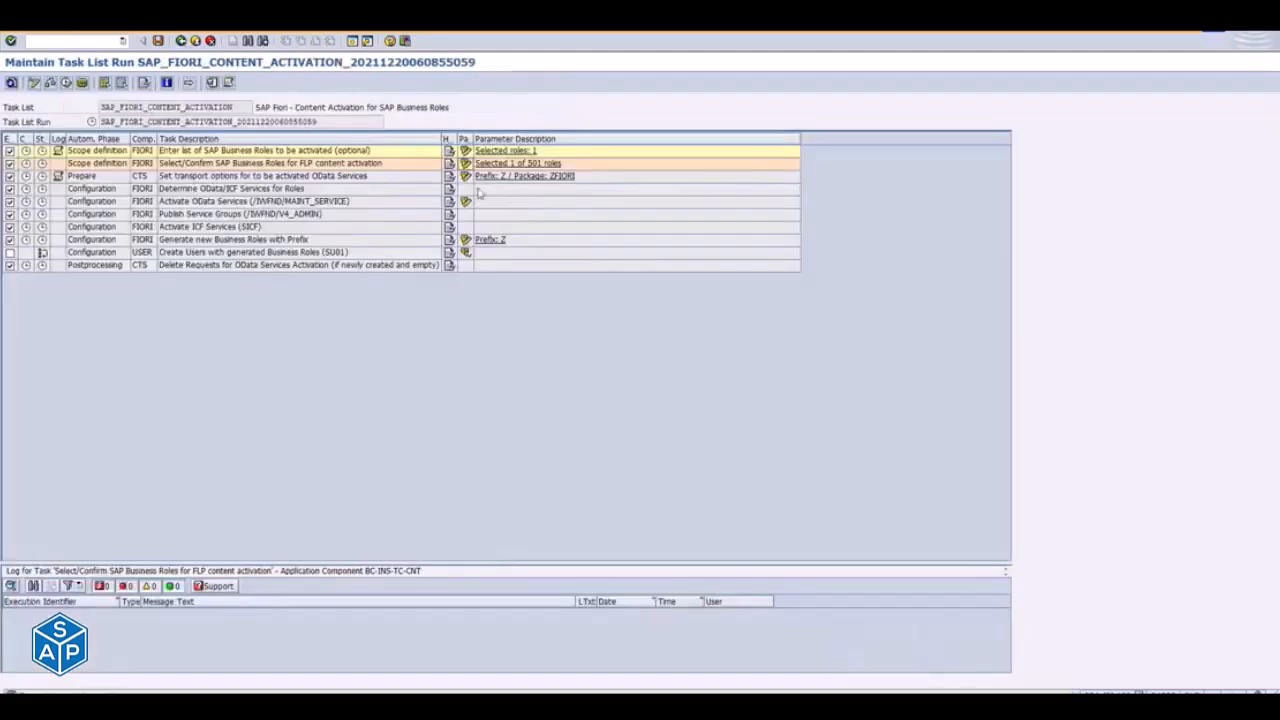
{"action": "left_click", "coordinate": [468, 180]}
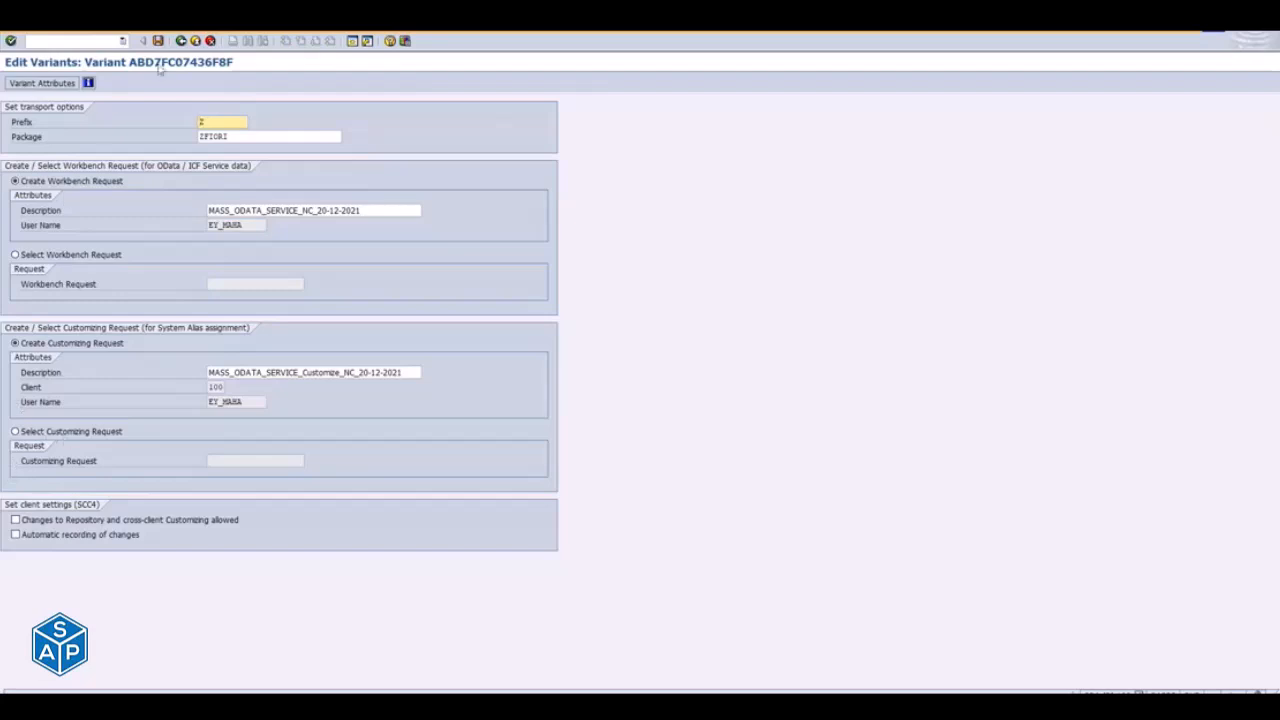
{"action": "left_click", "coordinate": [181, 42]}
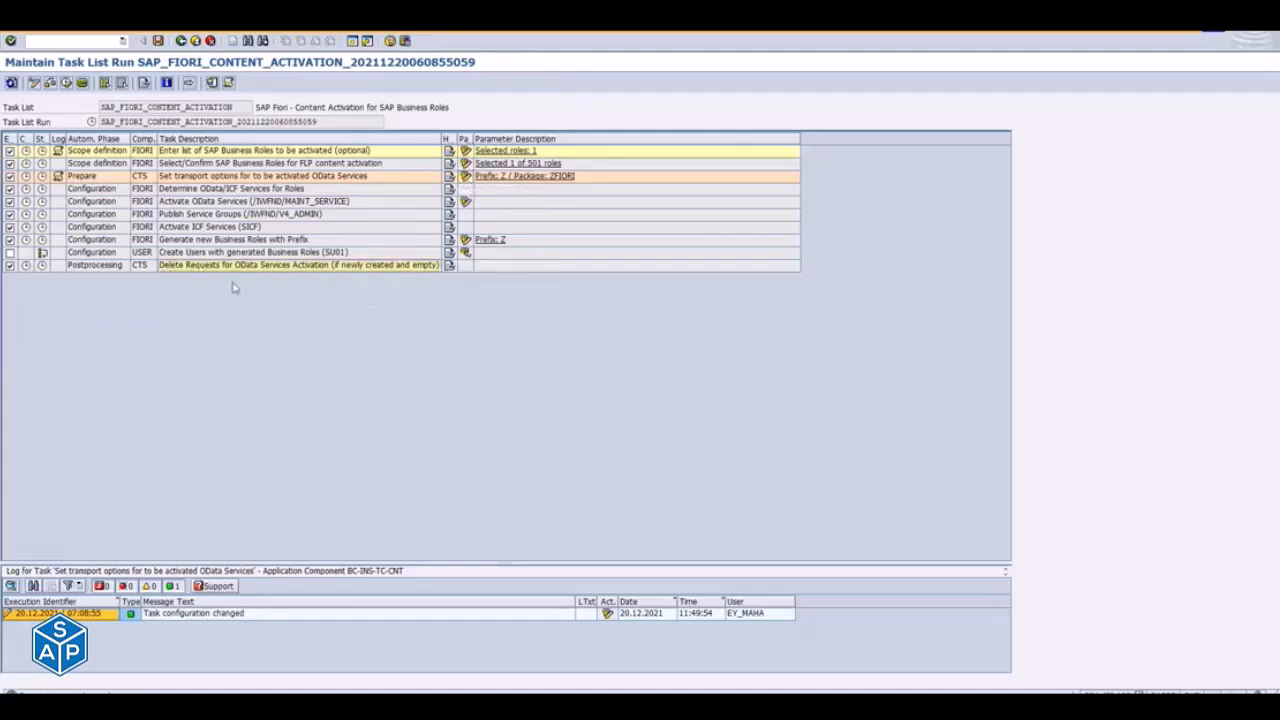
- Toggle the Delete Requests for OData Services Activation task off and on, and include the Create Users with generated Business Roles (SU01) task
{"action": "left_click", "coordinate": [10, 266]}
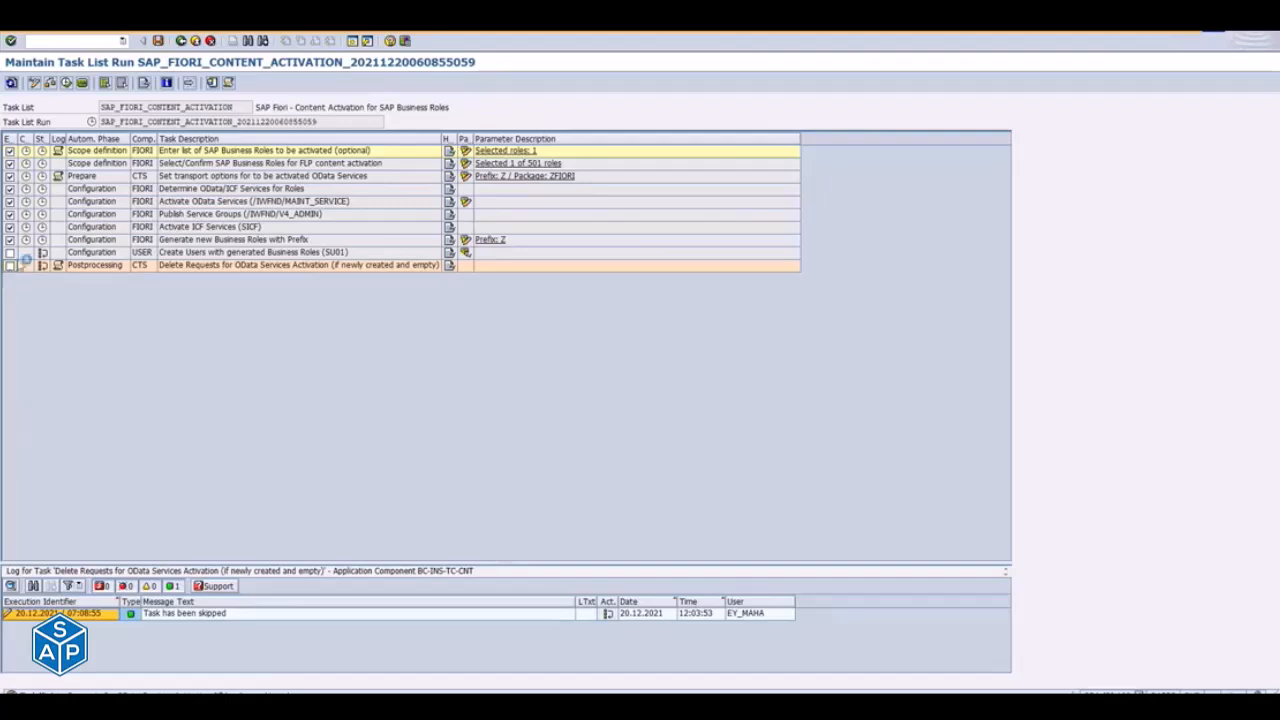
{"action": "left_click", "coordinate": [10, 265]}
{"action": "left_click", "coordinate": [10, 252]}
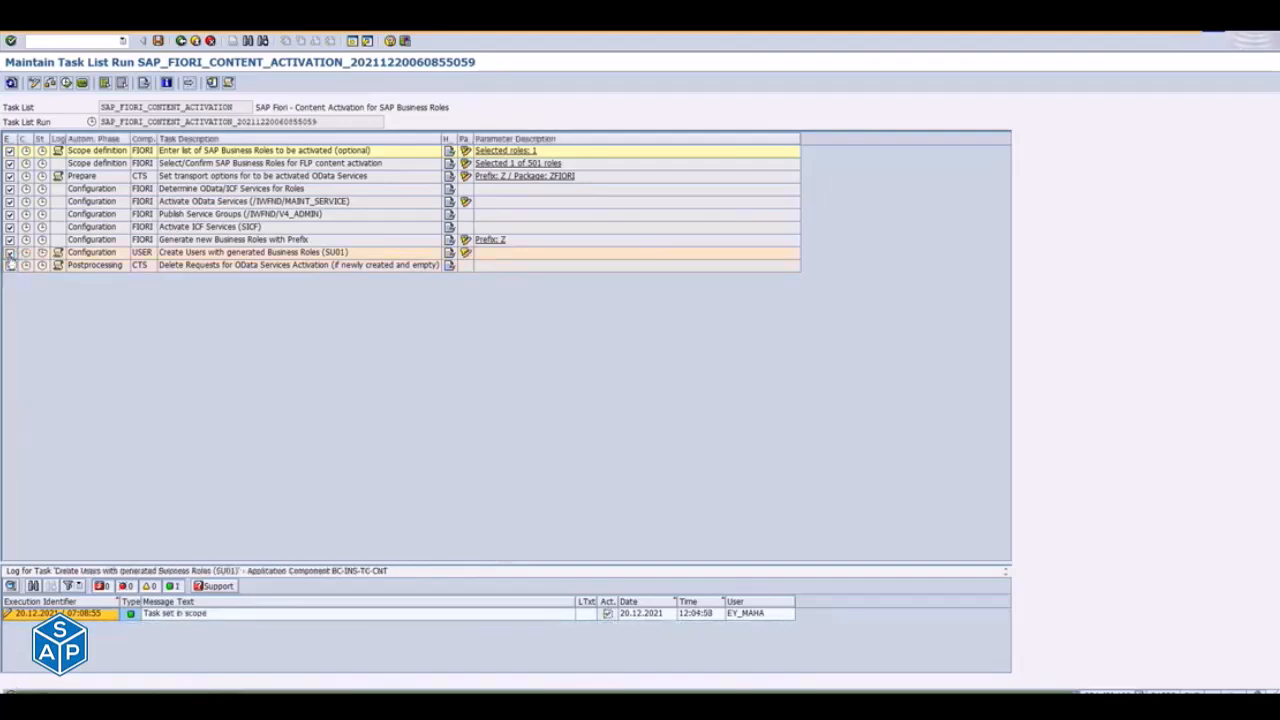
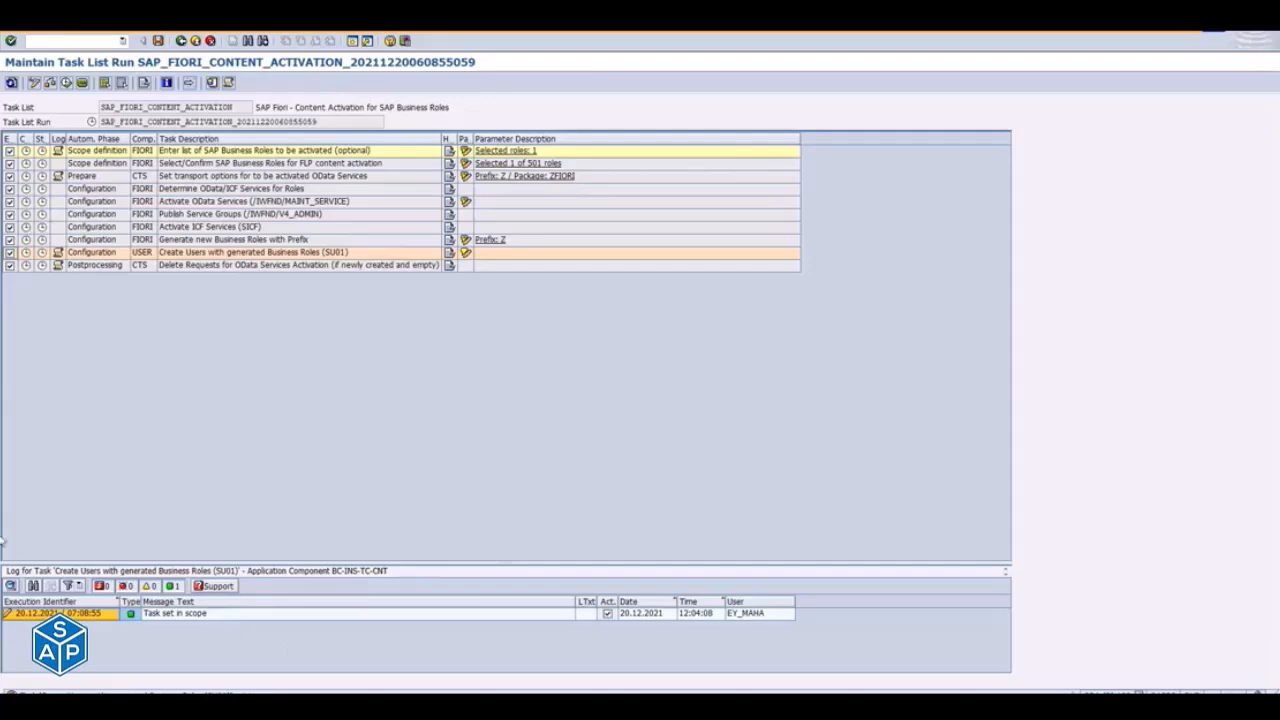
- Switch to the Notepad notes and review the content activation and task OData services points under mass activation
{"action": "left_click_drag", "start_coordinate": [101, 107], "coordinate": [243, 109]}
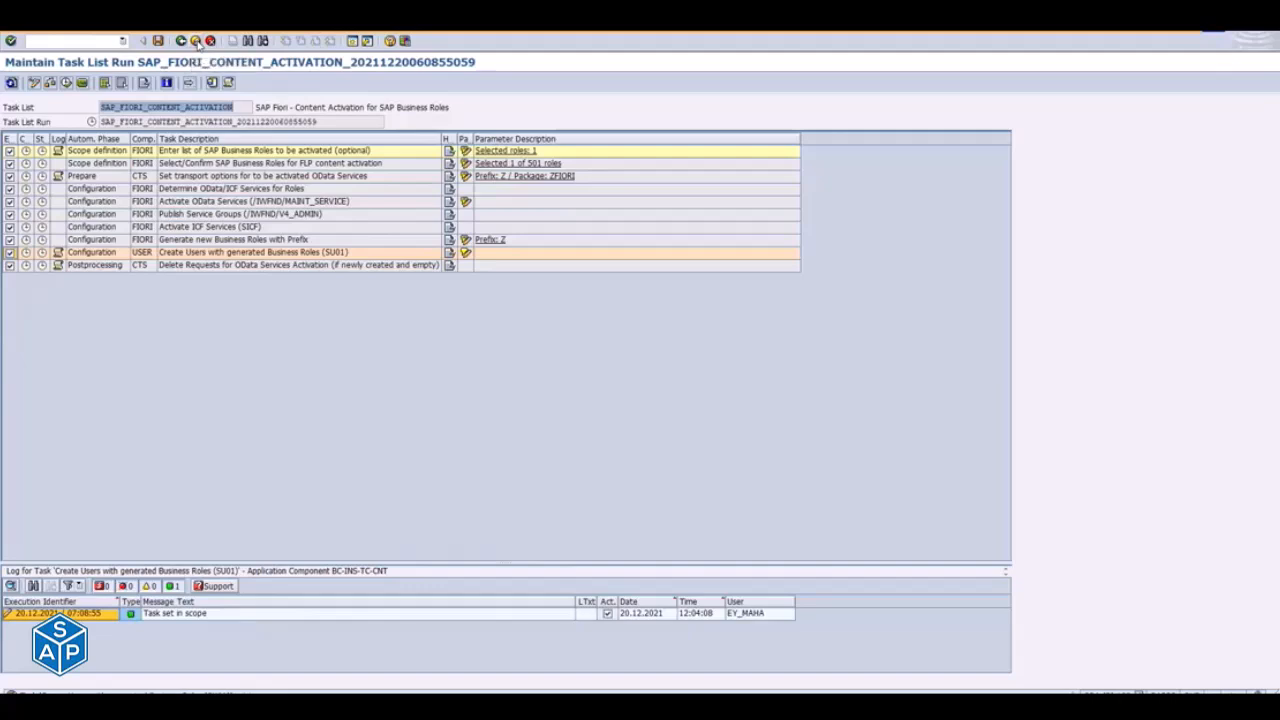
{"action": "key", "text": "alt+Tab"}
{"action": "key", "text": "alt+Tab"}
{"action": "key", "text": "alt+Tab"}
{"action": "key", "text": "alt+Tab"}
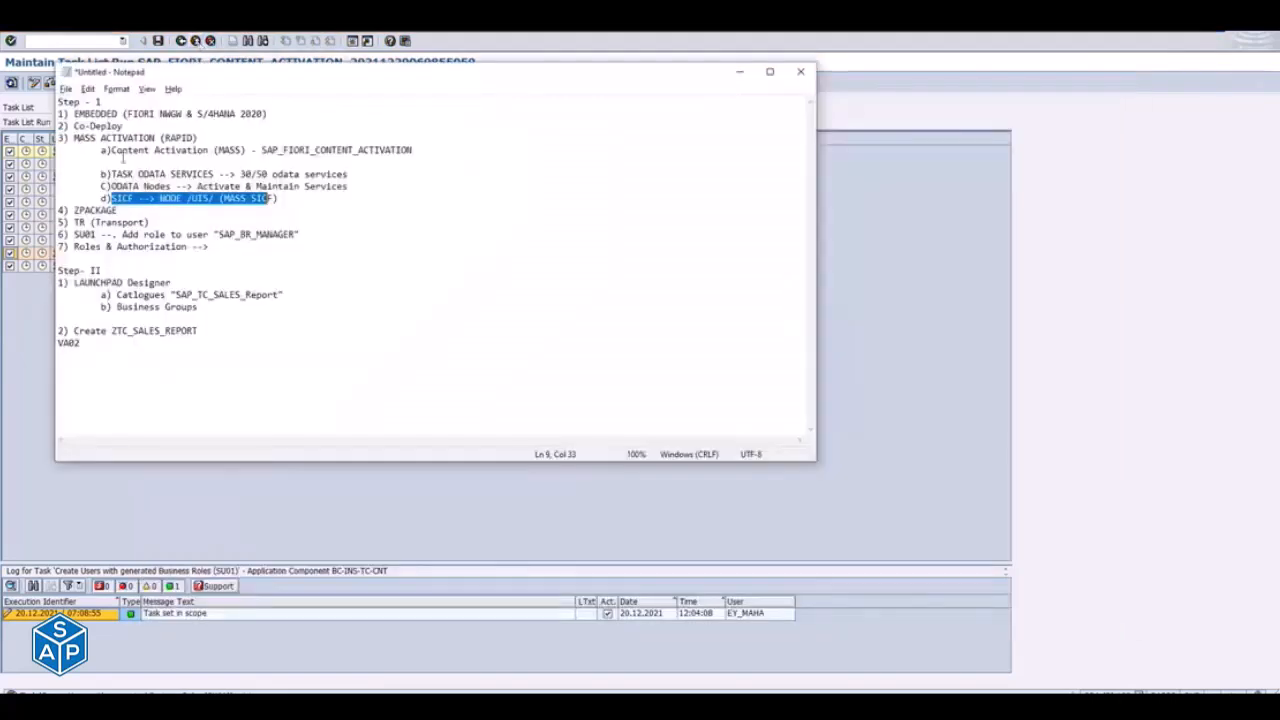
{"action": "left_click_drag", "start_coordinate": [108, 150], "coordinate": [58, 150]}
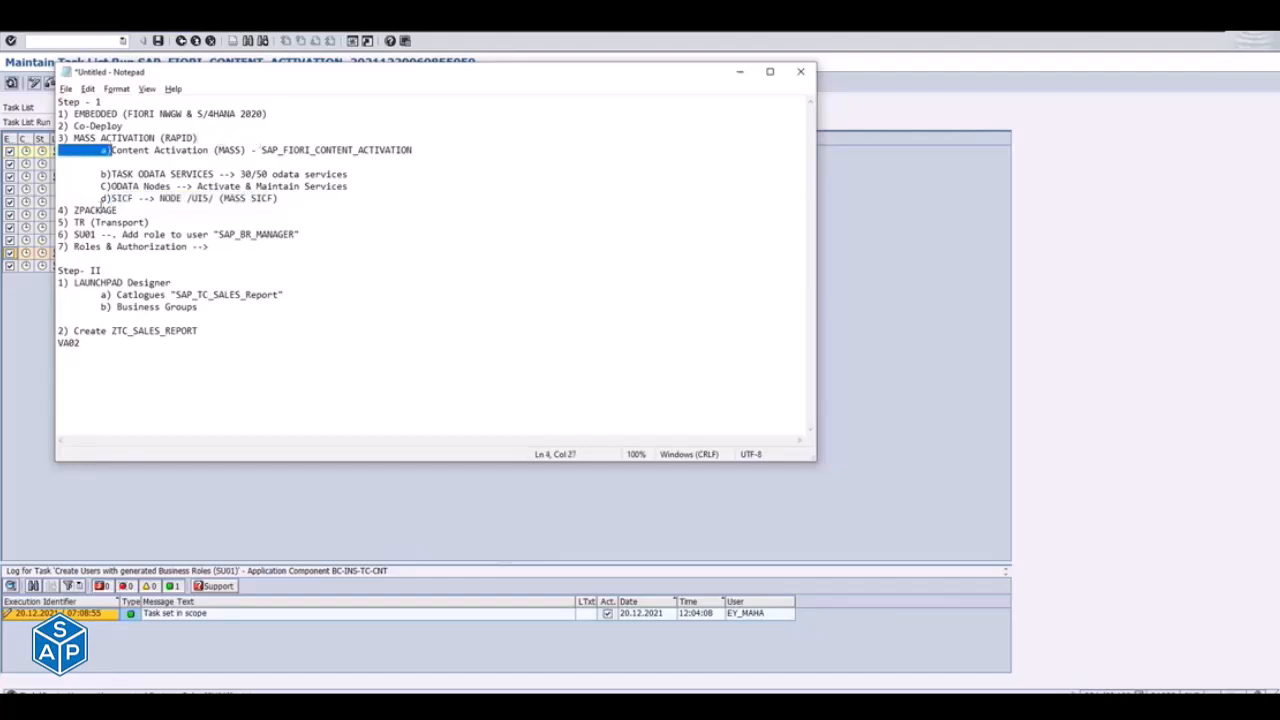
{"action": "left_click_drag", "start_coordinate": [121, 175], "coordinate": [204, 168]}
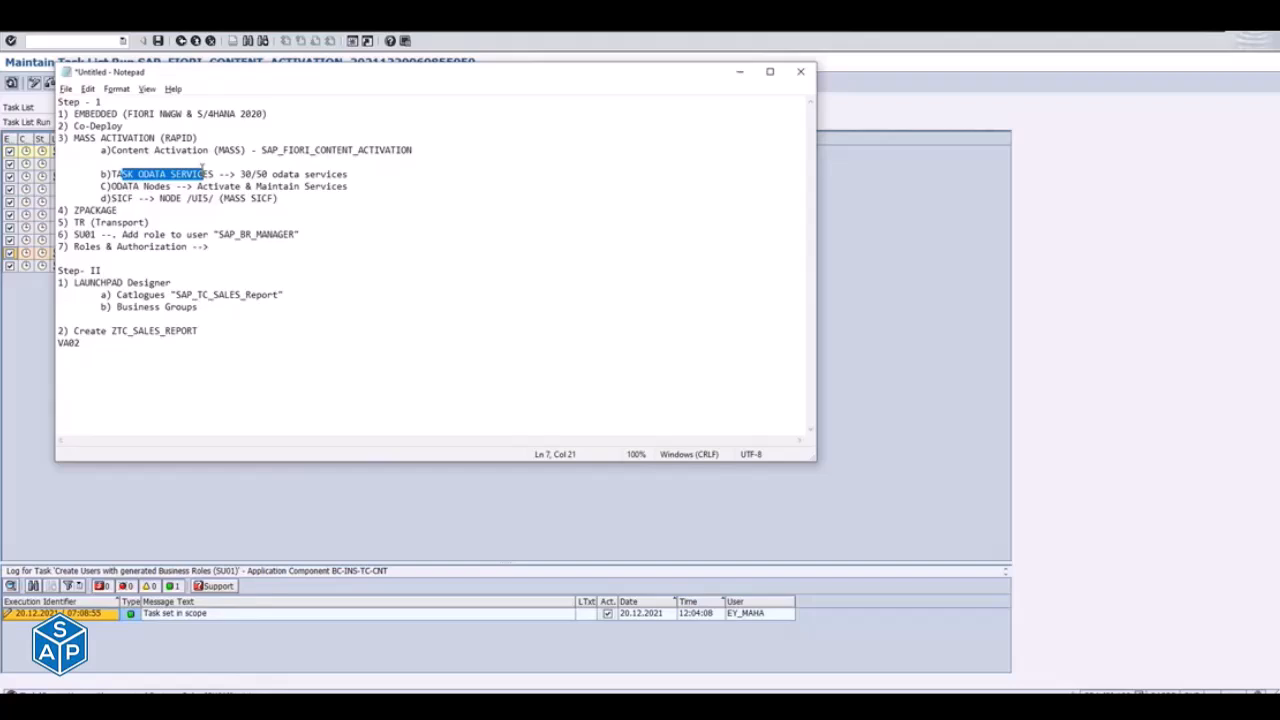
{"action": "key", "text": "alt+Tab"}
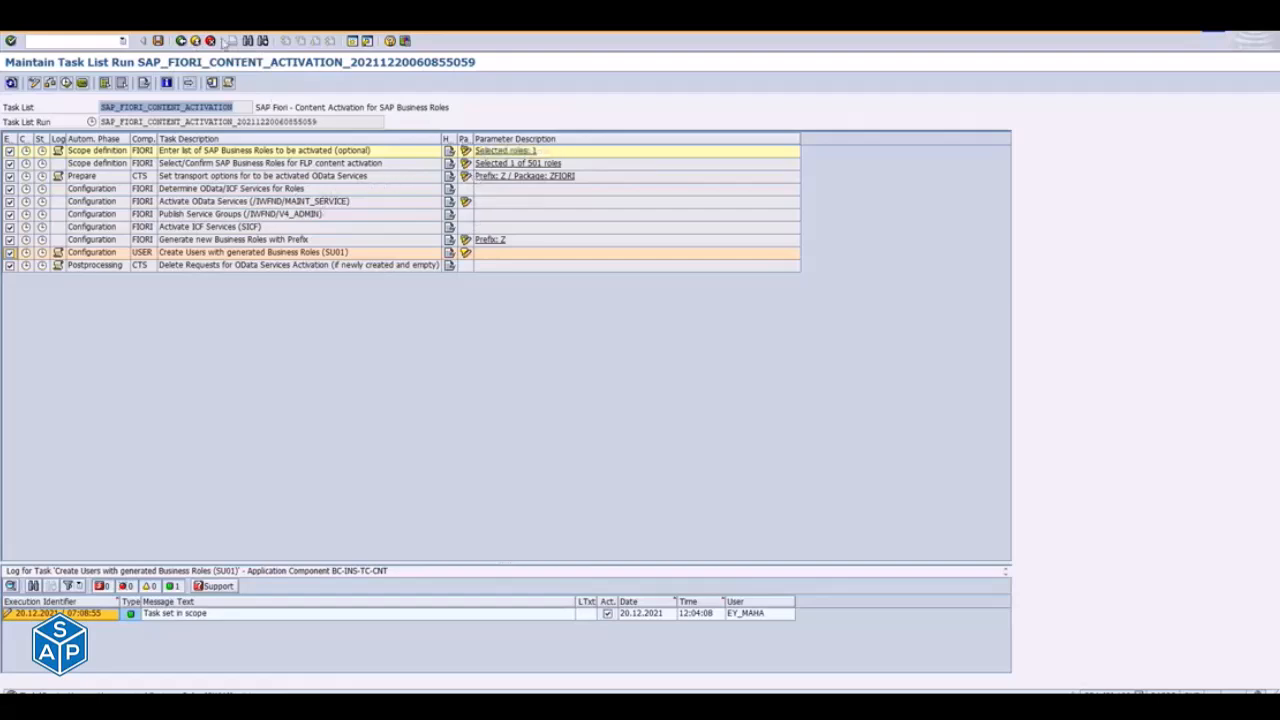
- Leave the SAP_FIORI_CONTENT_ACTIVATION run and clear the task list name in the Task Manager
{"action": "left_click", "coordinate": [197, 42]}
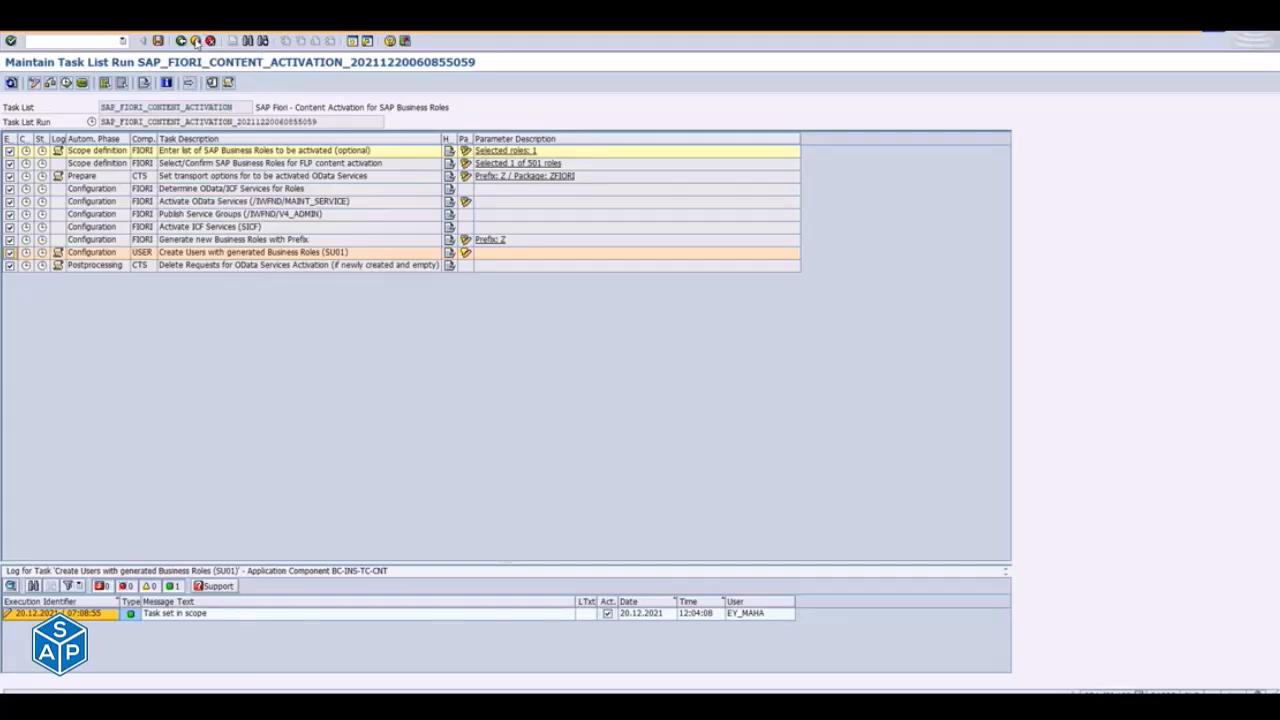
{"action": "left_click", "coordinate": [268, 260]}
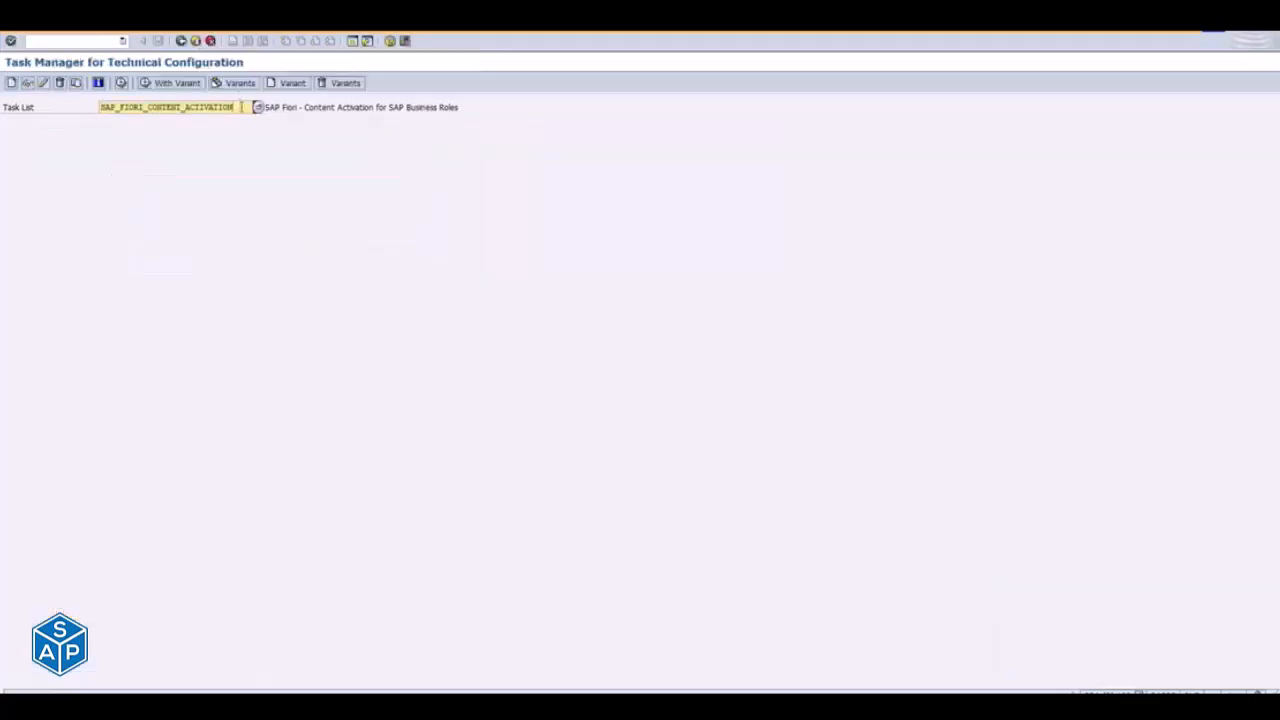
{"action": "double_click", "coordinate": [240, 104]}
{"action": "key", "text": "BackSpace"}
- Enter SAP_GATEWAY_ACTIVATE_ODATA_SERV, copied from the Notepad list, as the task list and generate its task list run
{"action": "key", "text": "alt"}
{"action": "key", "text": "alt+Tab"}
{"action": "key", "text": "alt+Tab"}
{"action": "key", "text": "alt+Tab"}
{"action": "key", "text": "alt+Tab"}
{"action": "key", "text": "alt+Tab"}
{"action": "key", "text": "alt+Tab"}
{"action": "key", "text": "alt+Tab"}
{"action": "key", "text": "alt+Tab"}
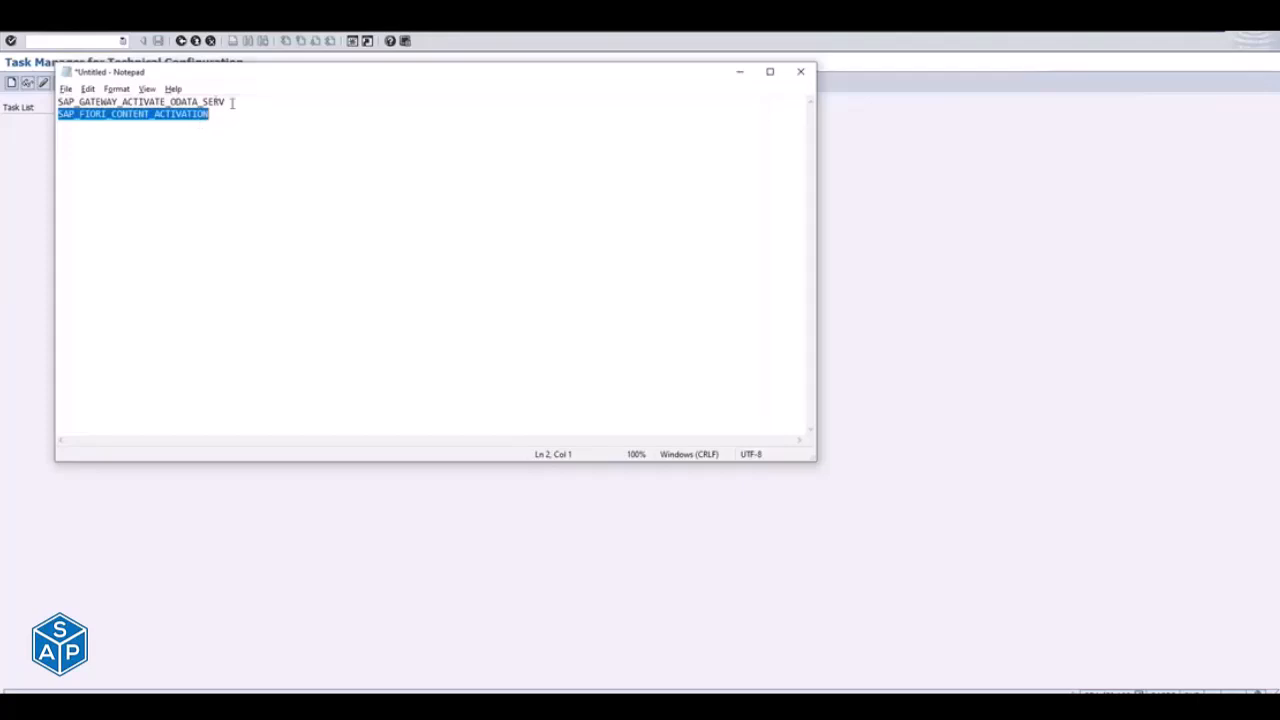
{"action": "left_click_drag", "start_coordinate": [247, 104], "coordinate": [56, 101]}
{"action": "key", "text": "ctrl+c"}
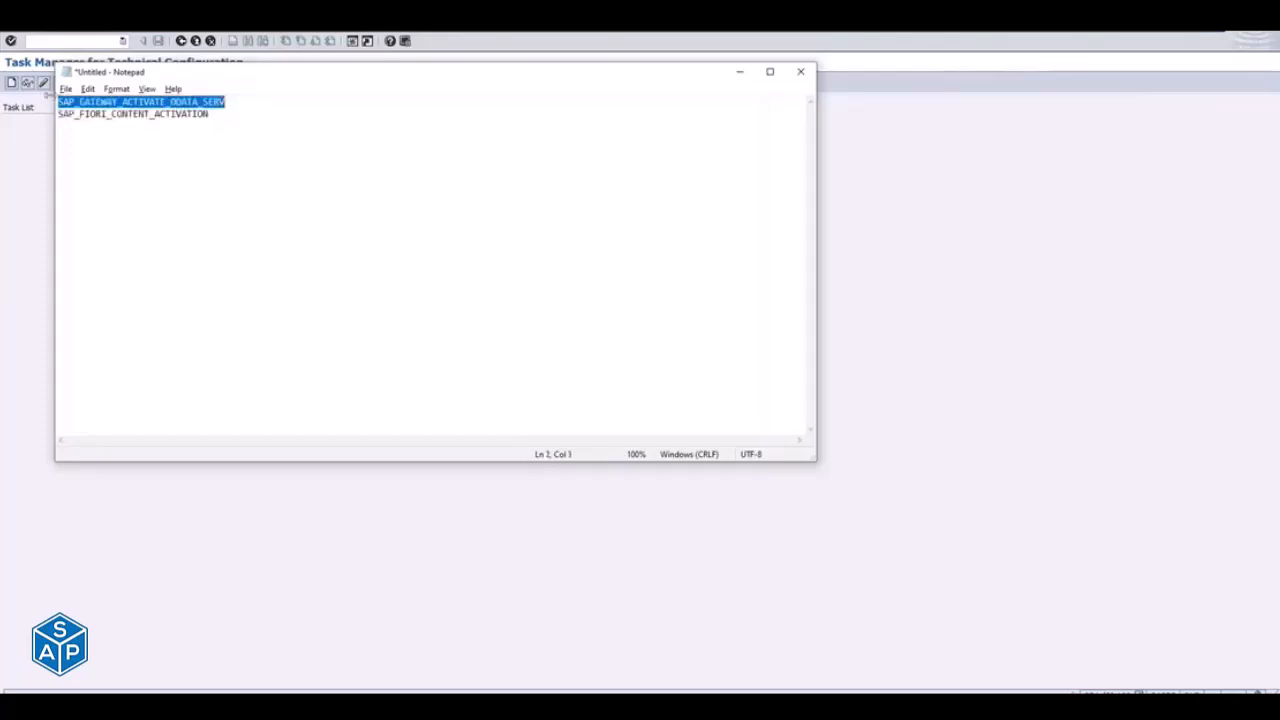
{"action": "key", "text": "alt+Tab"}
{"action": "key", "text": "ctrl+v"}
{"action": "key", "text": "Return"}
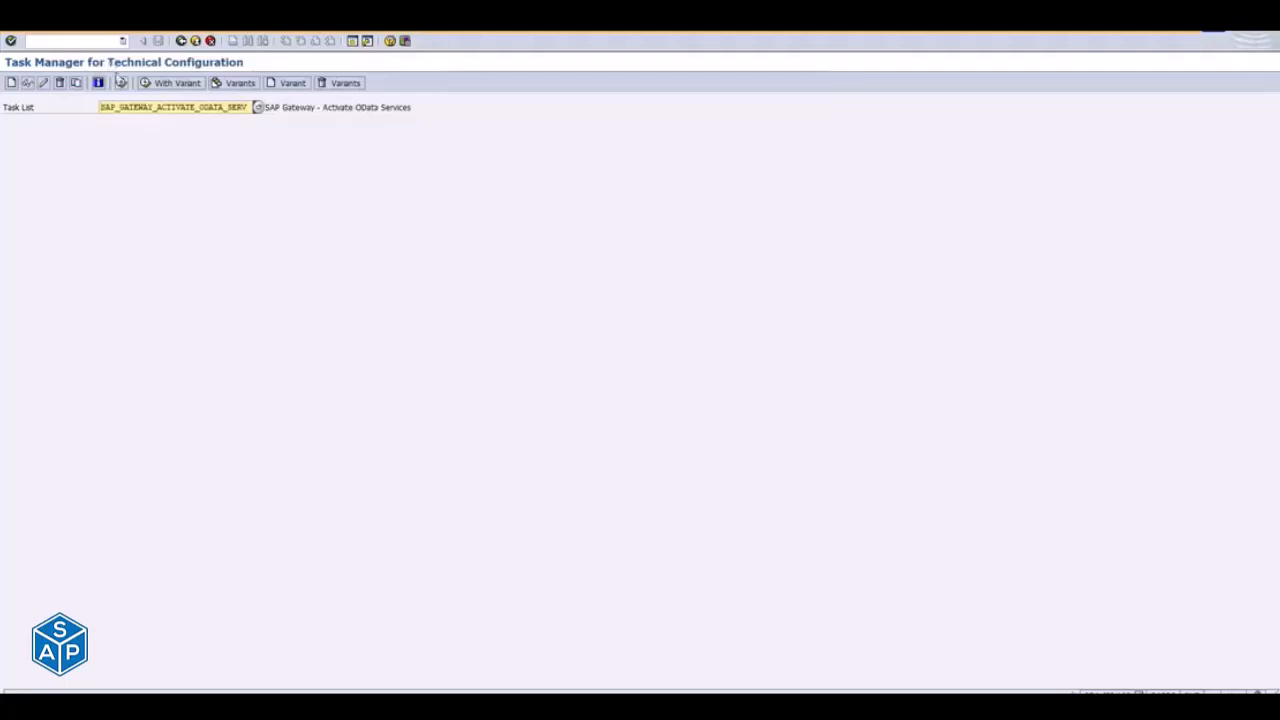
{"action": "left_click", "coordinate": [121, 83]}
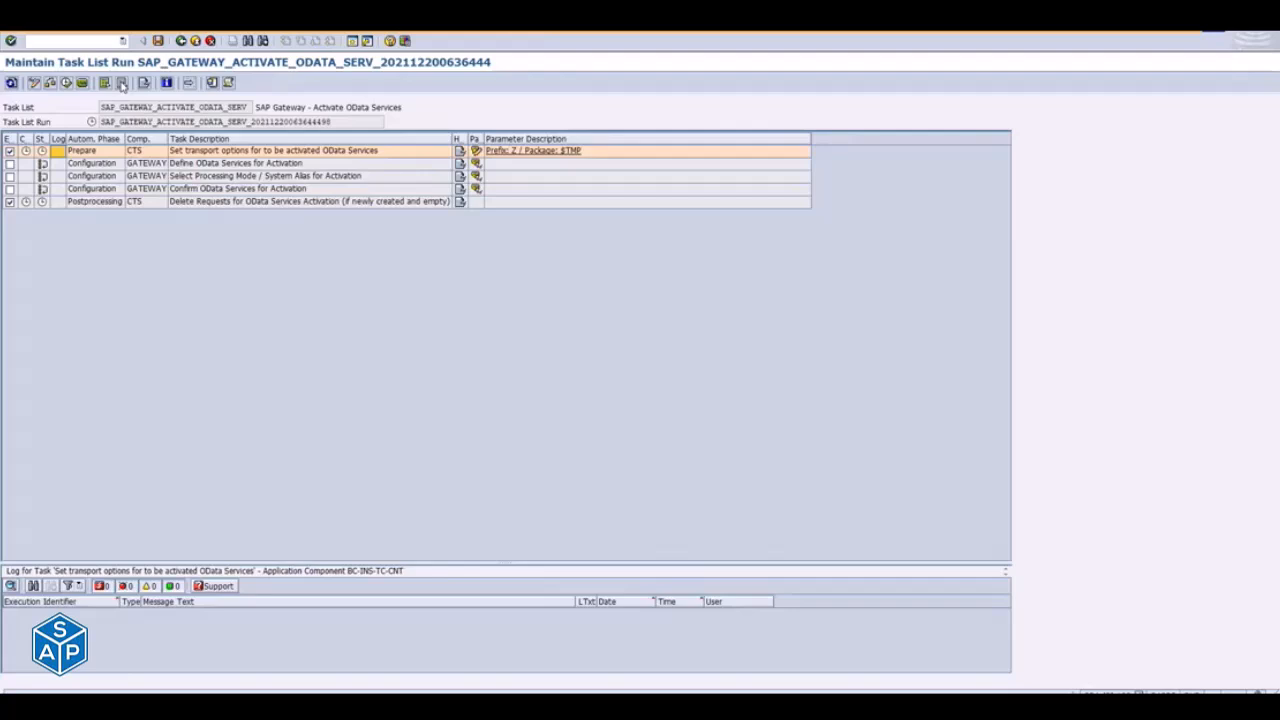
- Switch to the Fiori Apps Library and examine the OData service SD_F1873_SO_WL_SRV in the app's configuration details
{"action": "key", "text": "alt+Tab"}
{"action": "key", "text": "alt+Tab"}
{"action": "key", "text": "alt+Tab"}
{"action": "key", "text": "alt+Tab"}
{"action": "key", "text": "alt+Tab"}
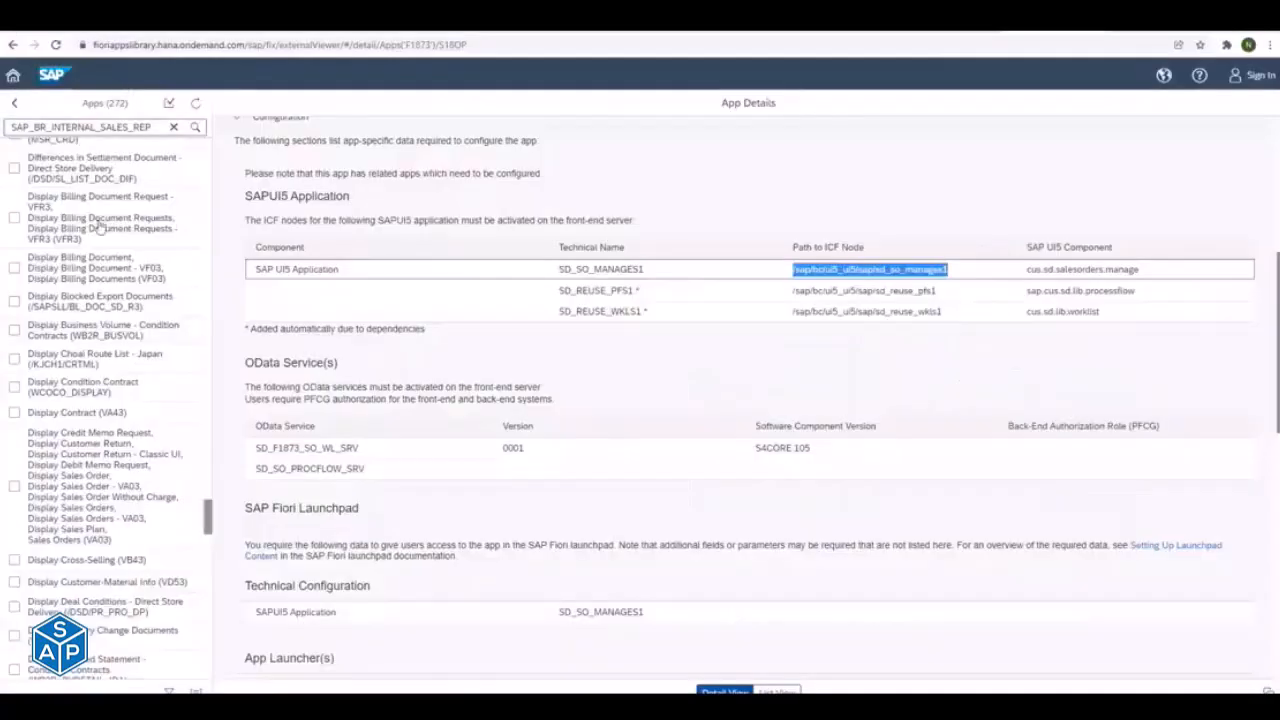
{"action": "left_click", "coordinate": [250, 447]}
{"action": "left_click_drag", "start_coordinate": [250, 447], "coordinate": [380, 446]}
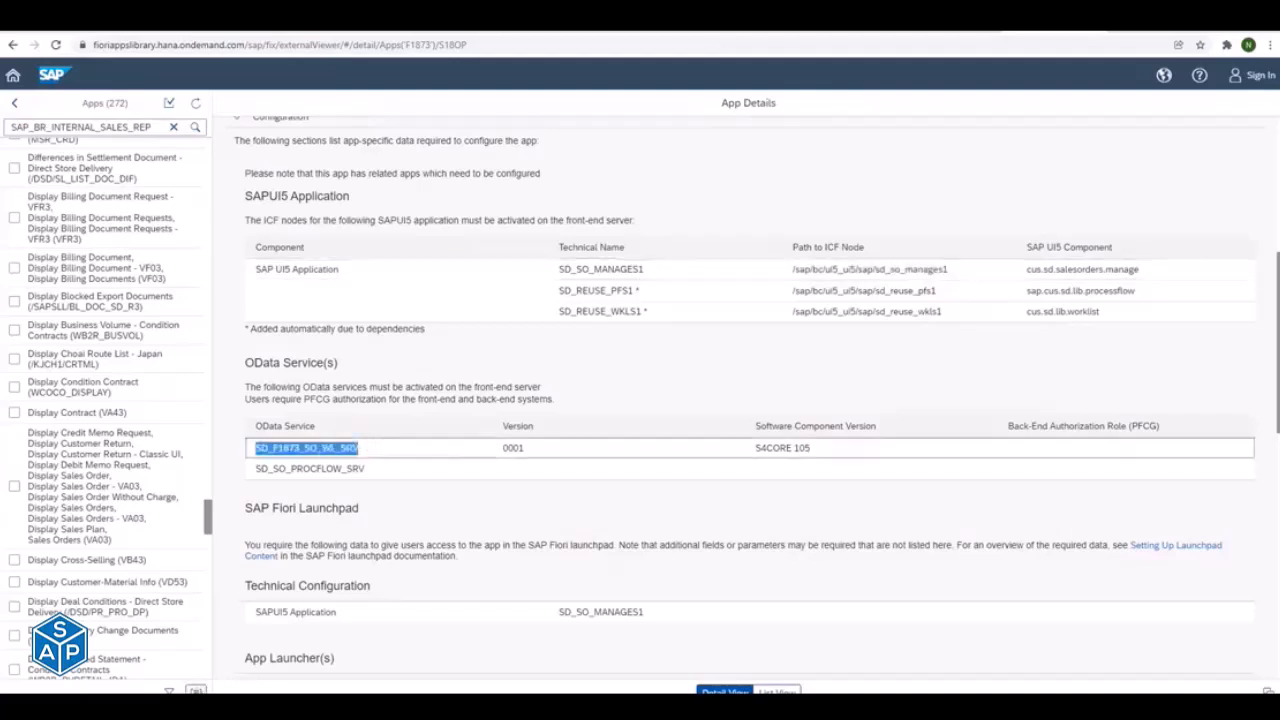
{"action": "left_click", "coordinate": [169, 691]}
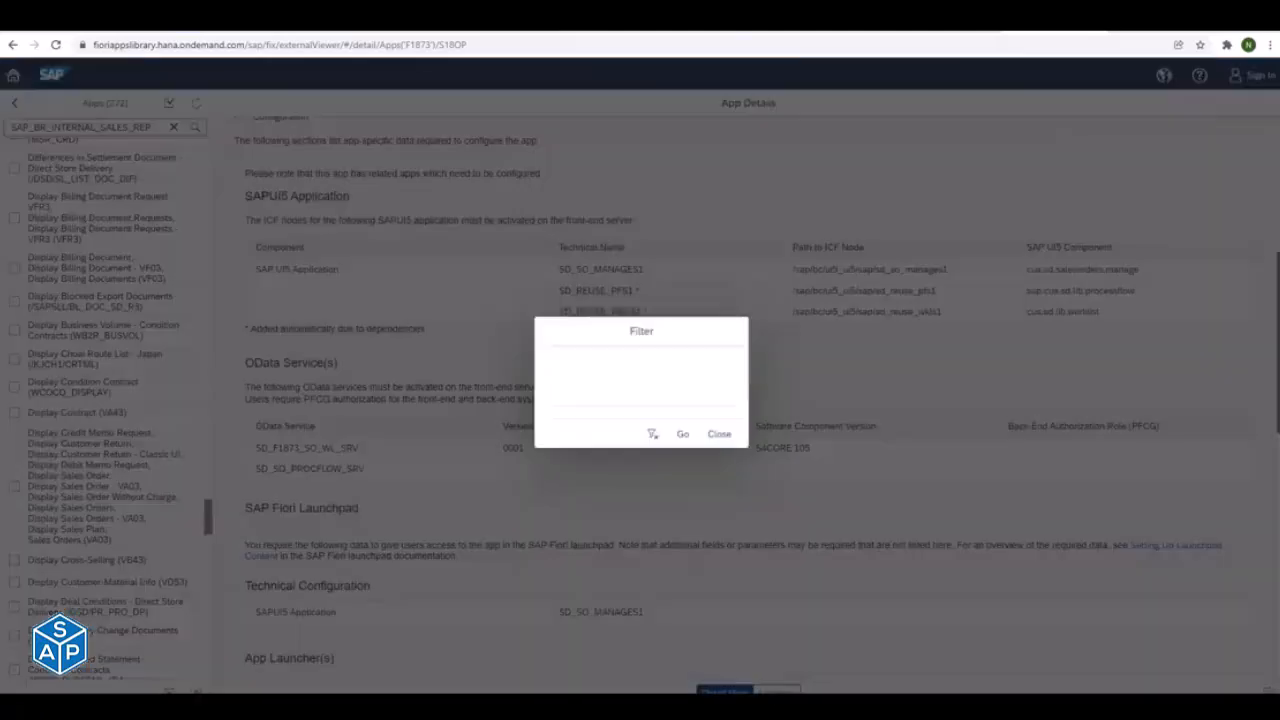
{"action": "key", "text": "Escape"}
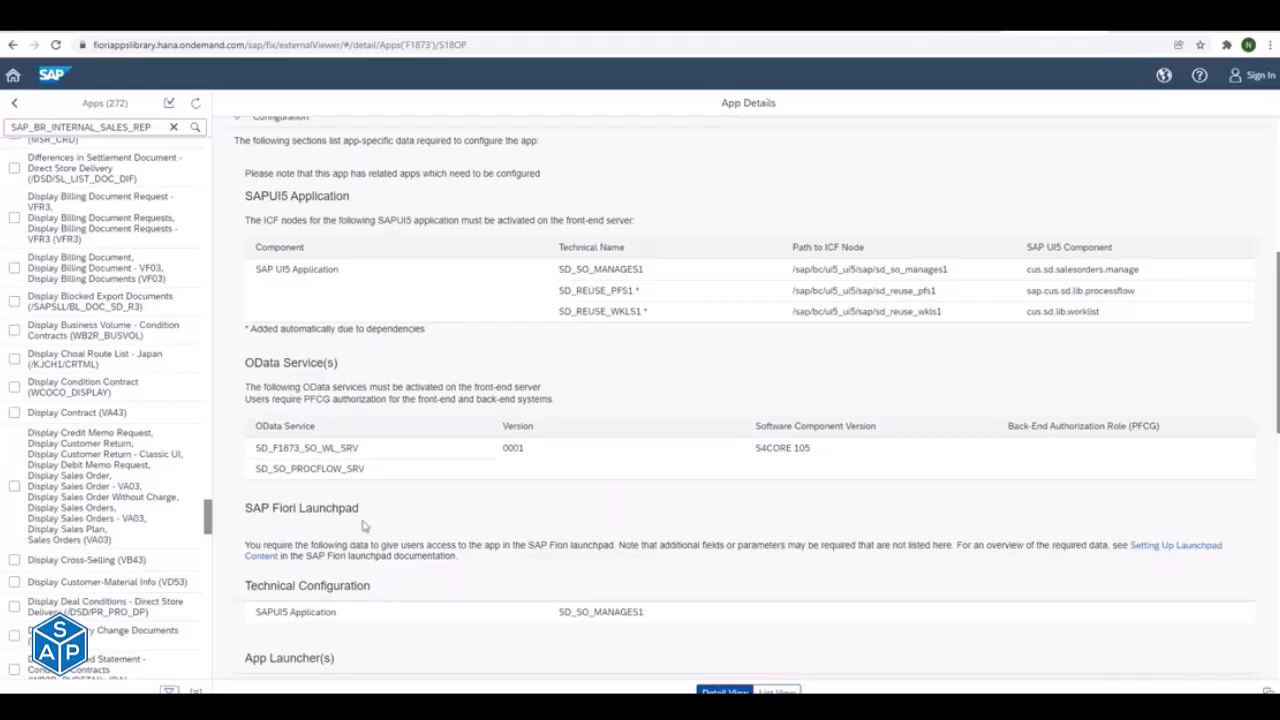
{"action": "double_click", "coordinate": [258, 449]}
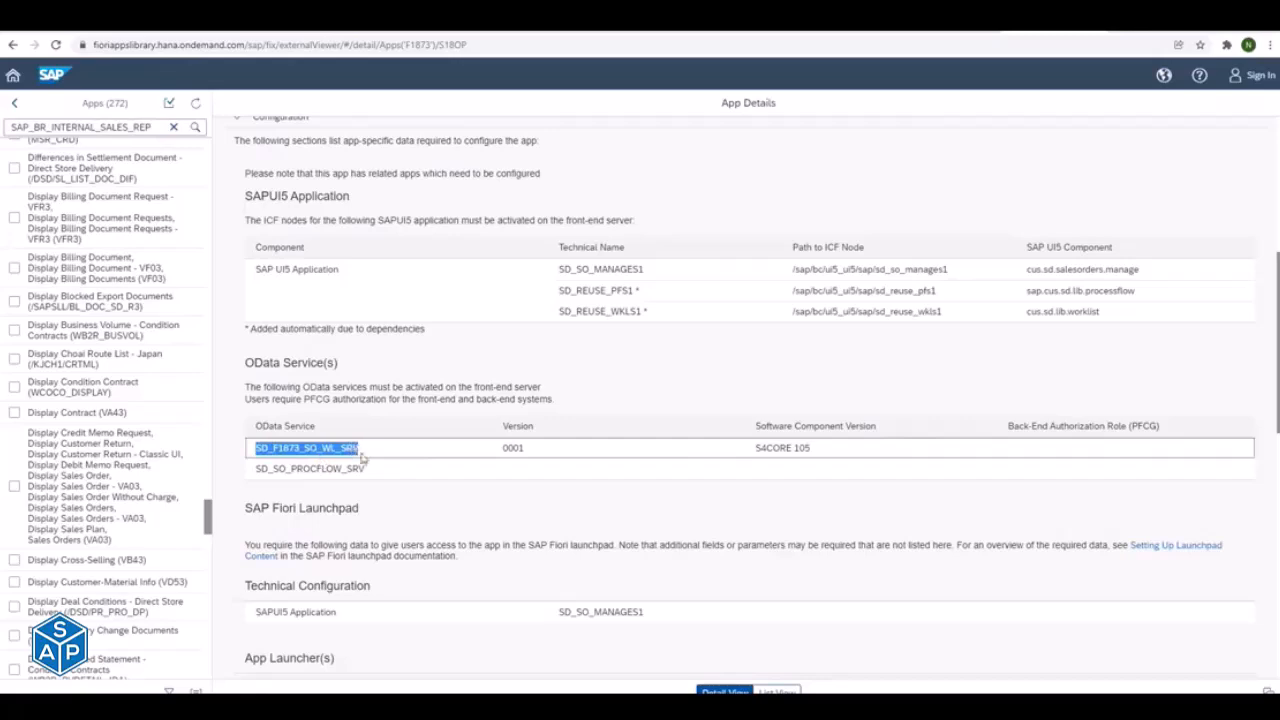
- Return to the SAP task list run and set the package to ZFIORI in the OData transport options
{"action": "key", "text": "alt+Tab"}
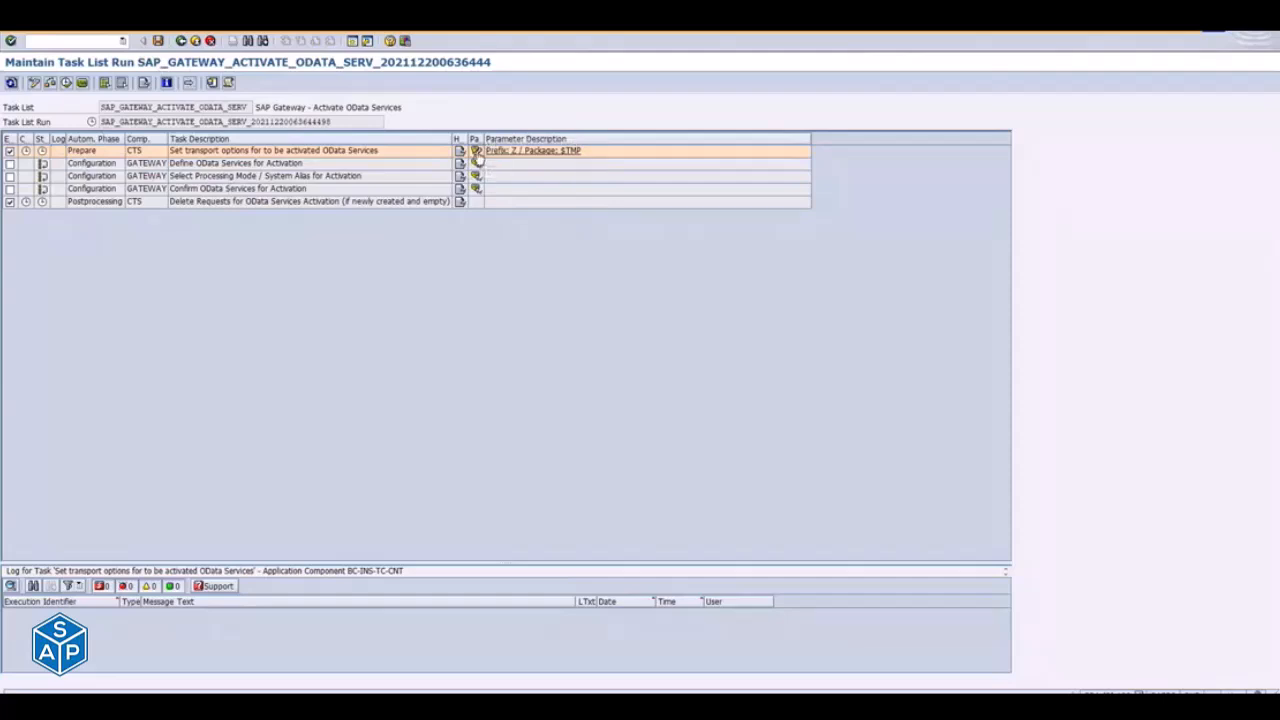
{"action": "left_click", "coordinate": [477, 156]}
{"action": "left_click_drag", "start_coordinate": [296, 139], "coordinate": [170, 141]}
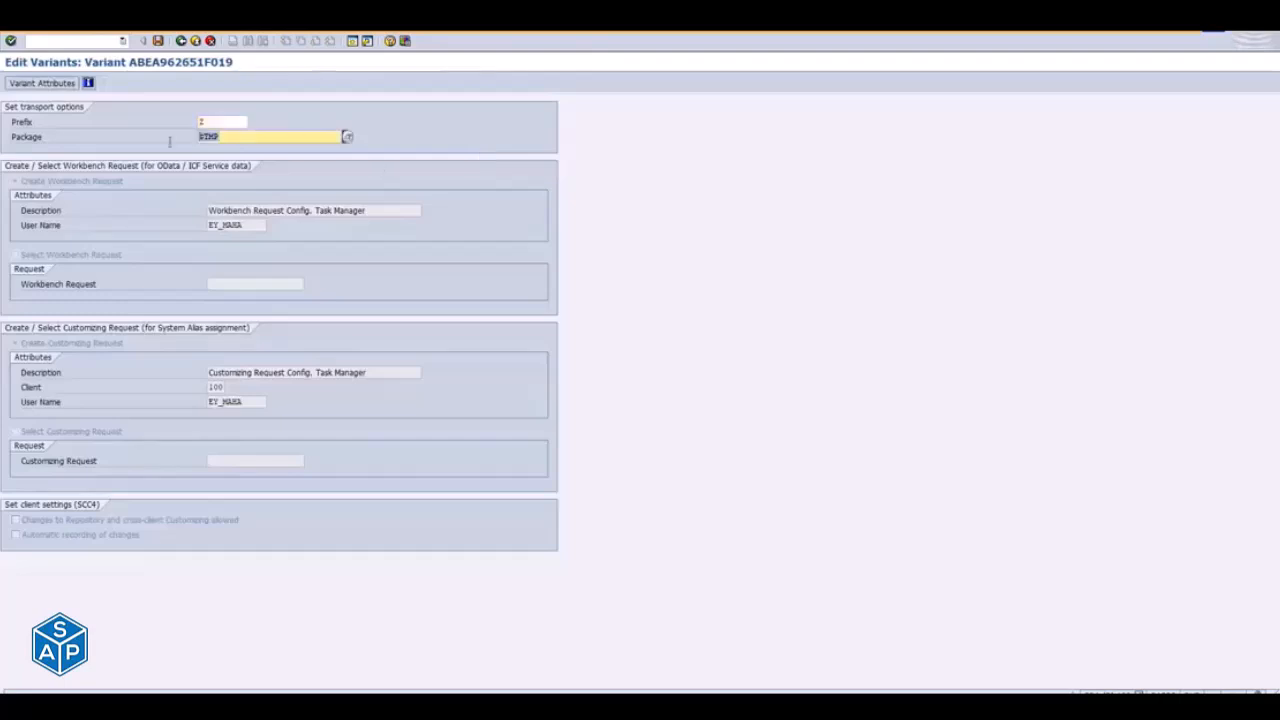
{"action": "key", "text": "BackSpace"}
{"action": "key", "text": "Down"}
{"action": "key", "text": "Return"}
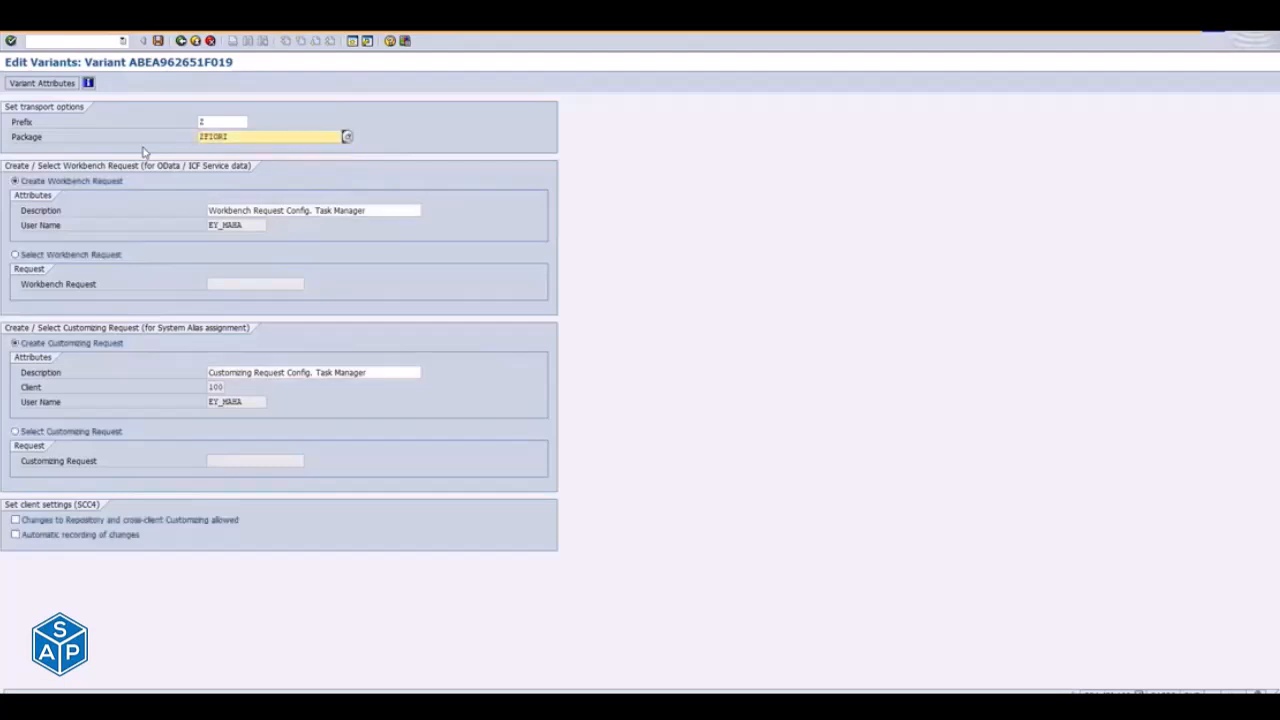
- Set the new workbench request's description to "Selected_ODATA Services List_NC_20-12-2021"
{"action": "left_click_drag", "start_coordinate": [385, 212], "coordinate": [150, 226]}
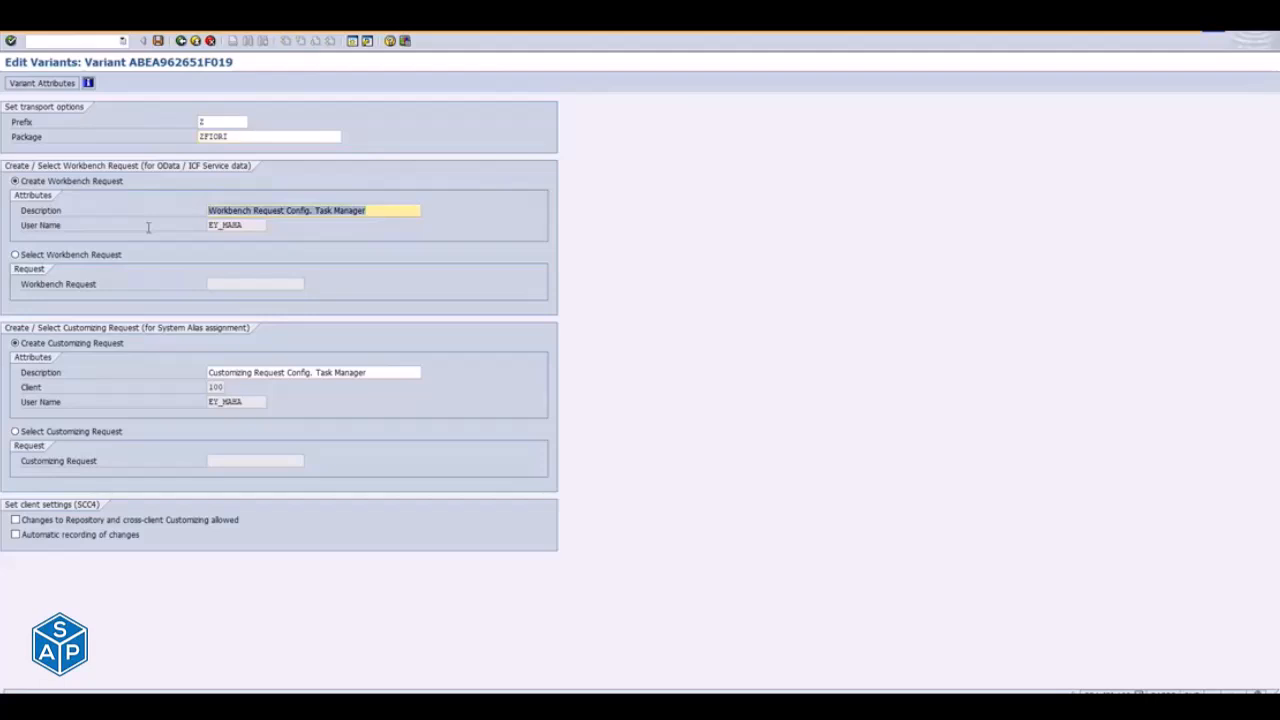
{"action": "type", "text": "Selected"}
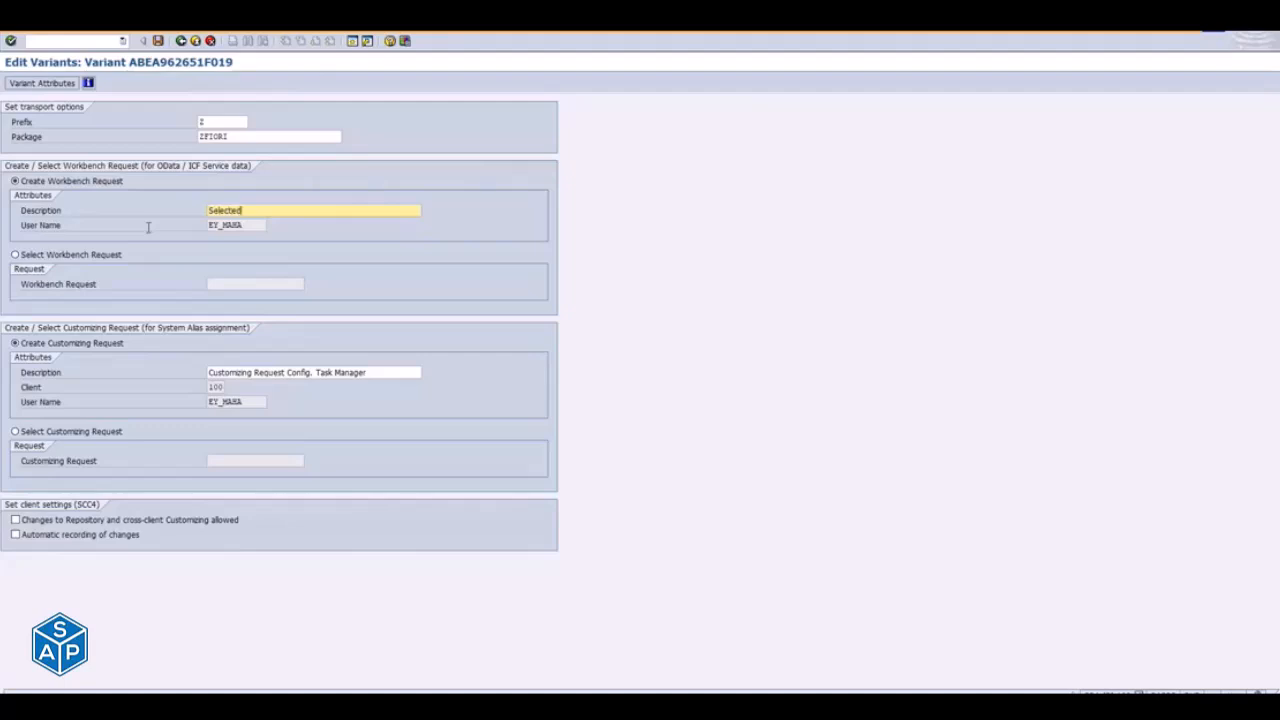
{"action": "type", "text": "_ODATA SE"}
{"action": "type", "text": "rvices"}
{"action": "type", "text": " List"}
{"action": "type", "text": "_N"}
{"action": "type", "text": "C_"}
{"action": "type", "text": "20-3"}
{"action": "type", "text": "2"}
{"action": "type", "text": "-2021"}
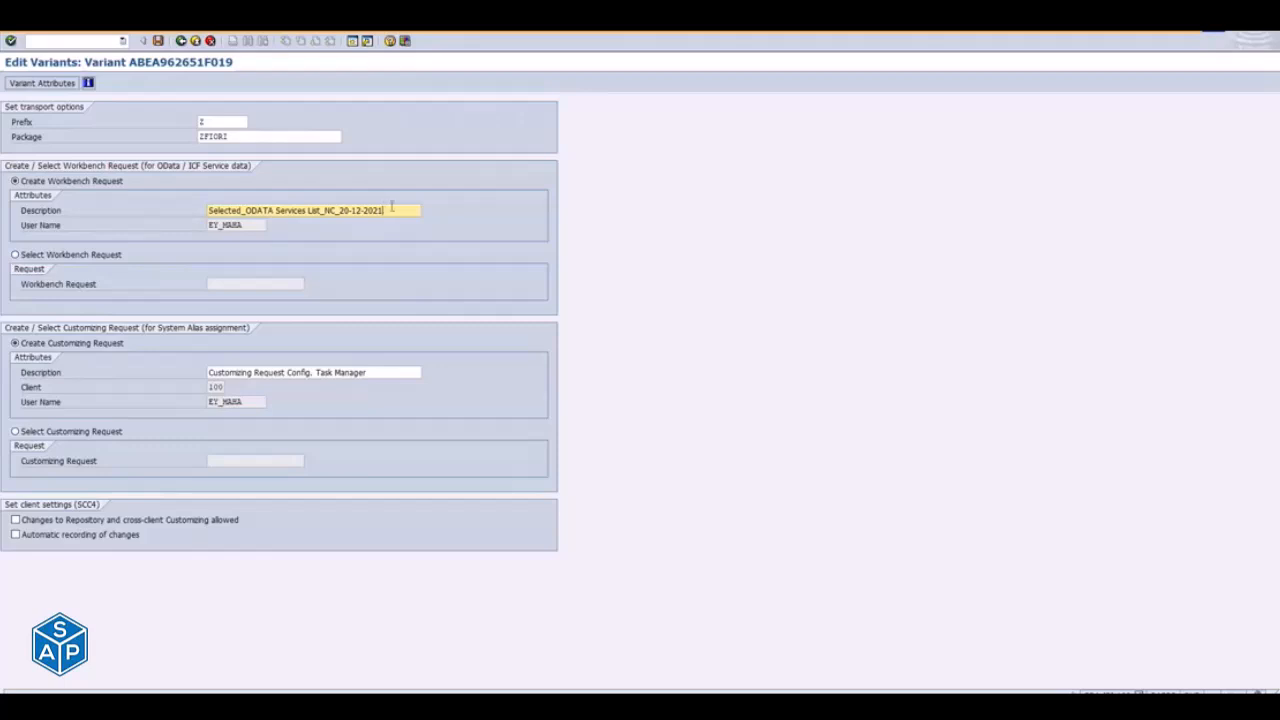
- Copy the workbench request description into the customizing request description, save the transport options and return to the task list run
{"action": "left_click_drag", "start_coordinate": [392, 206], "coordinate": [157, 196]}
{"action": "key", "text": "ctrl+c"}
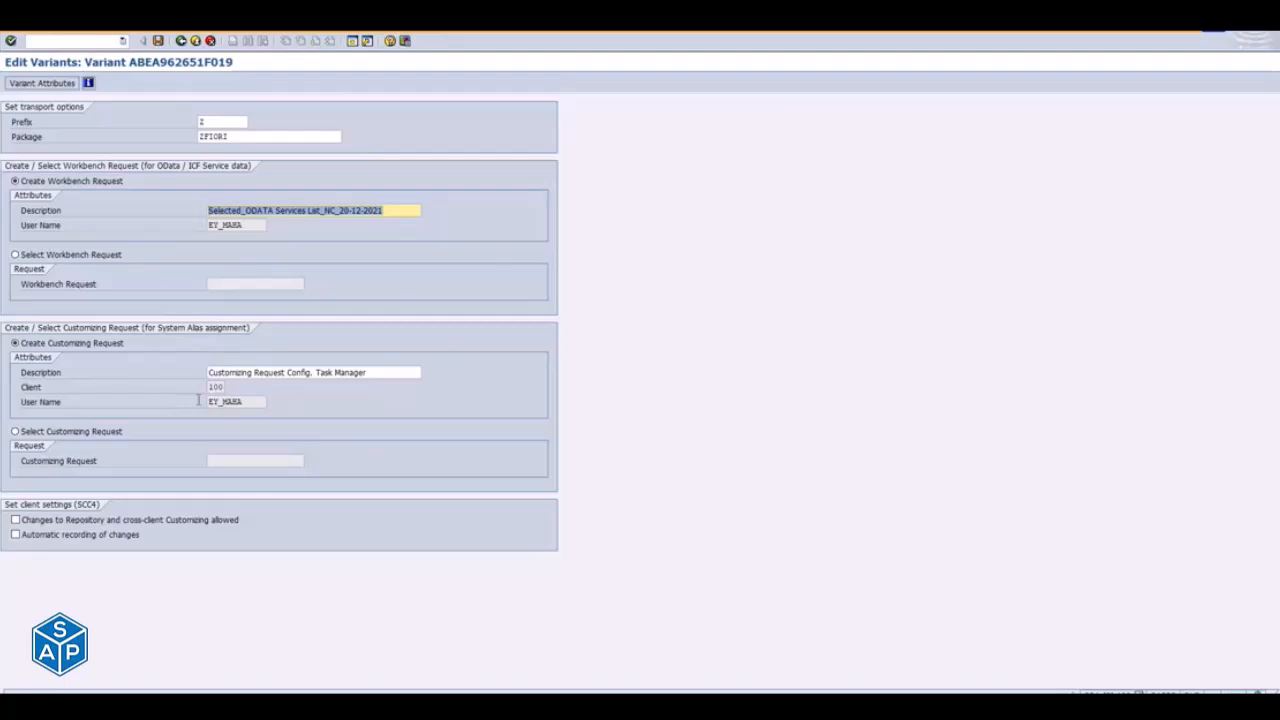
{"action": "left_click_drag", "start_coordinate": [392, 372], "coordinate": [116, 373]}
{"action": "key", "text": "ctrl+v"}
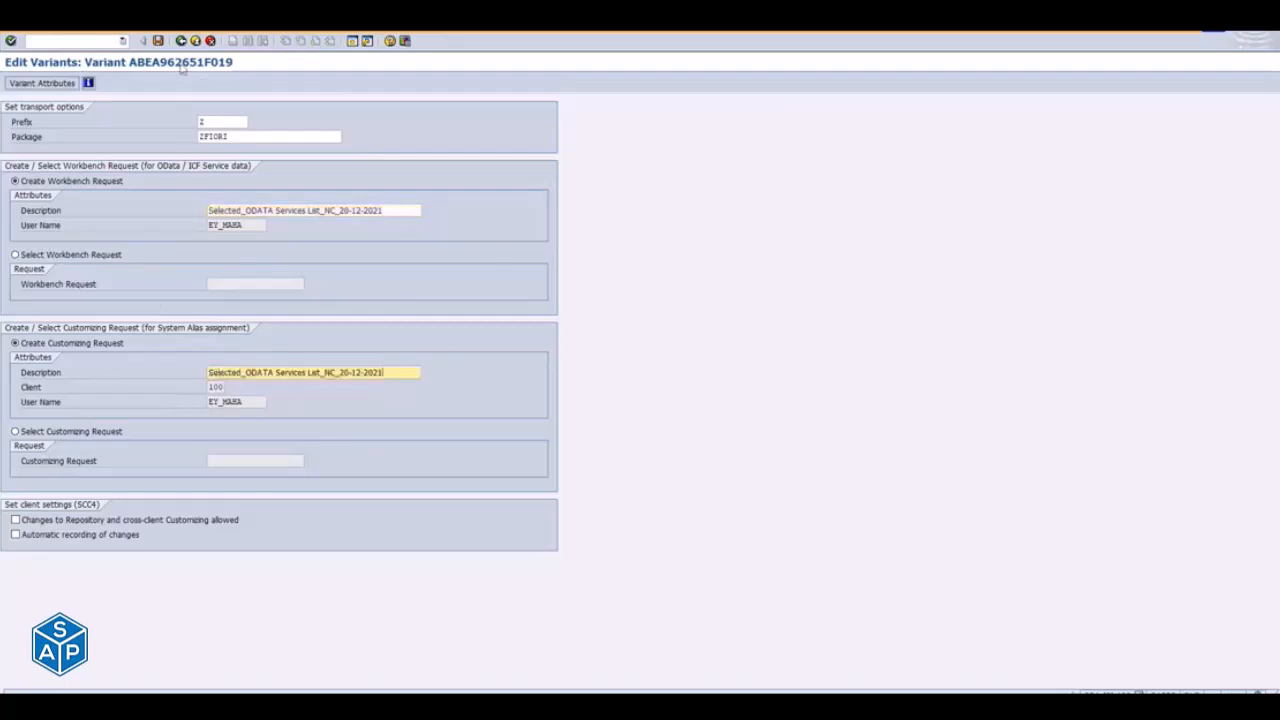
{"action": "left_click", "coordinate": [161, 44]}
{"action": "left_click", "coordinate": [181, 45]}
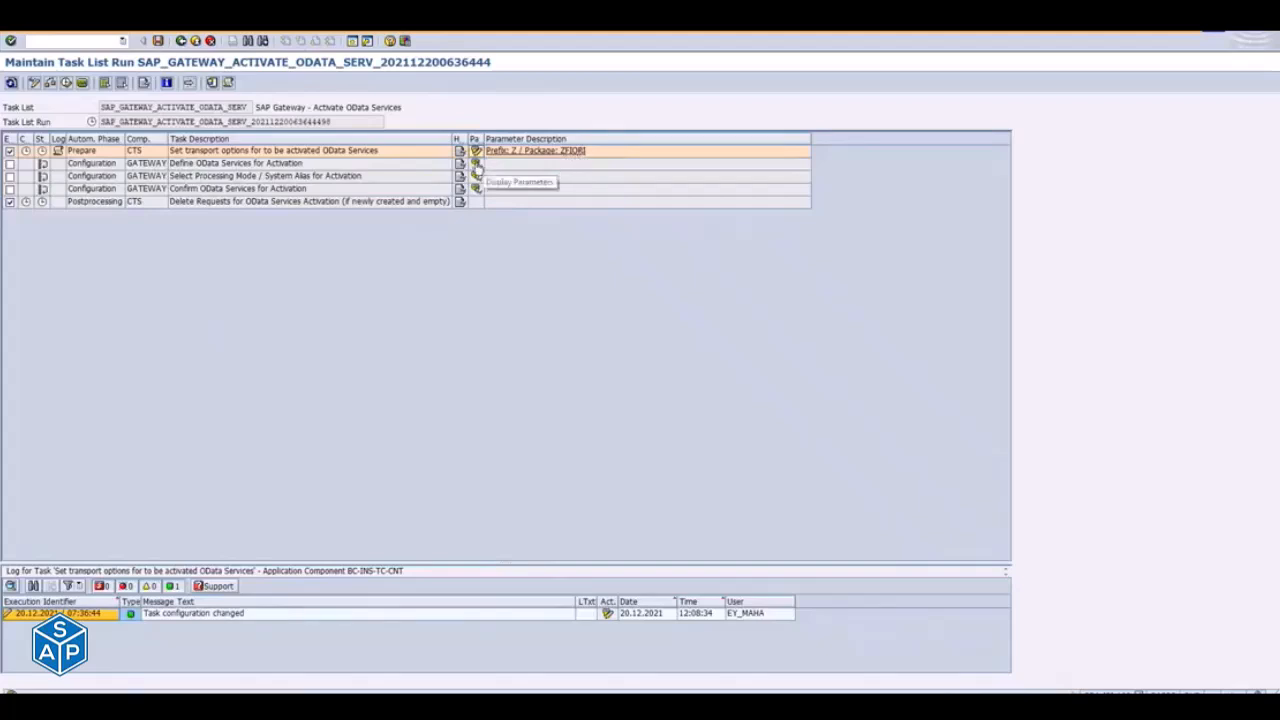
- Include the Define OData Services for Activation task in the run and open its list for entering services
{"action": "left_click", "coordinate": [10, 163]}
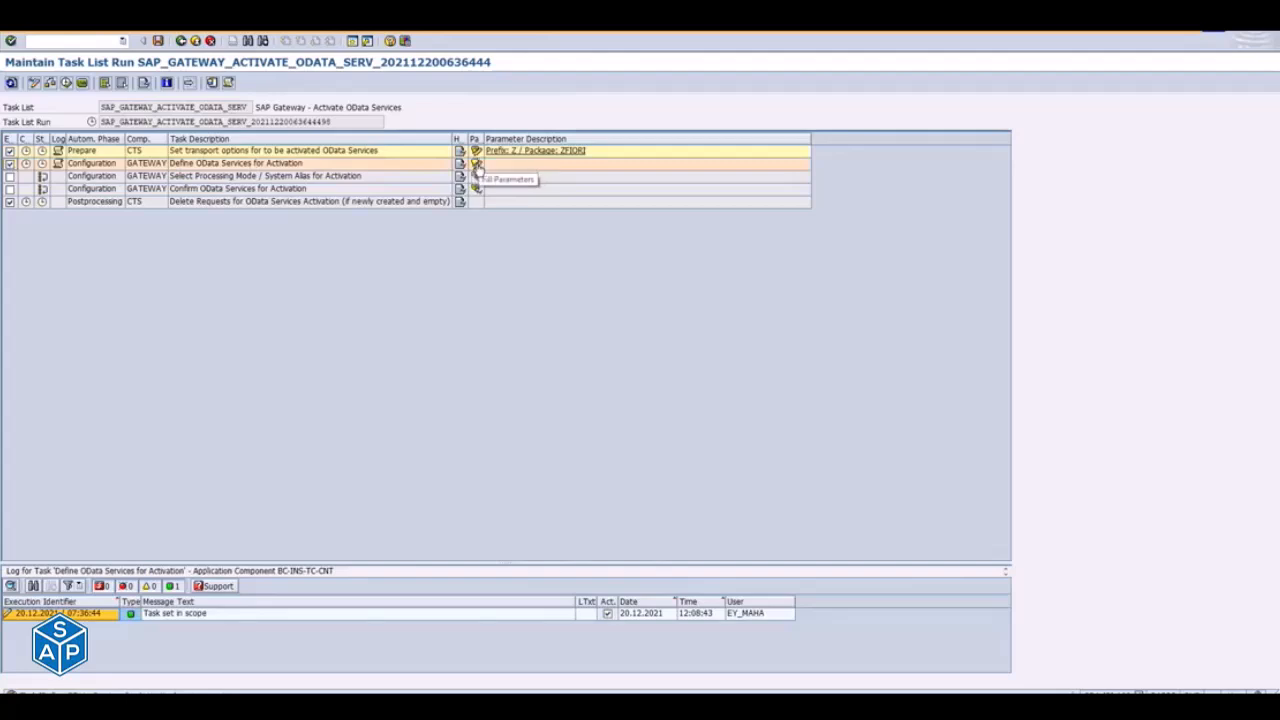
{"action": "left_click", "coordinate": [476, 165]}
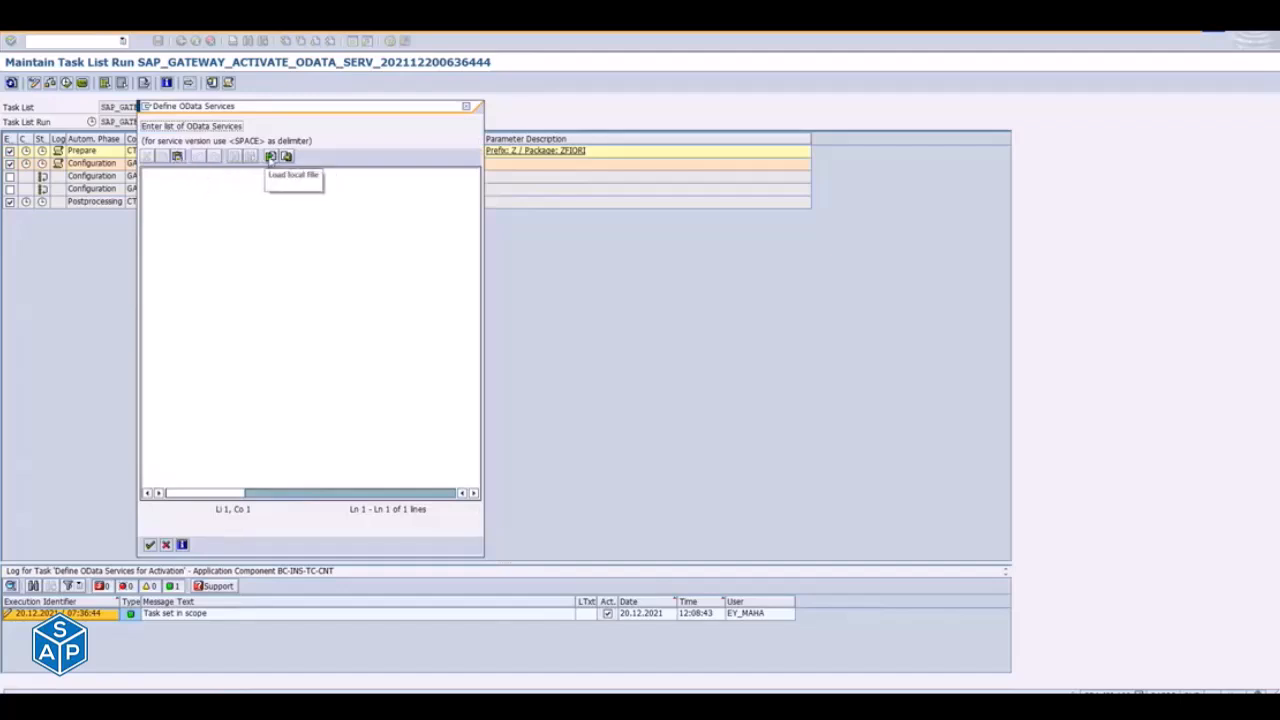
{"action": "left_click", "coordinate": [270, 156]}
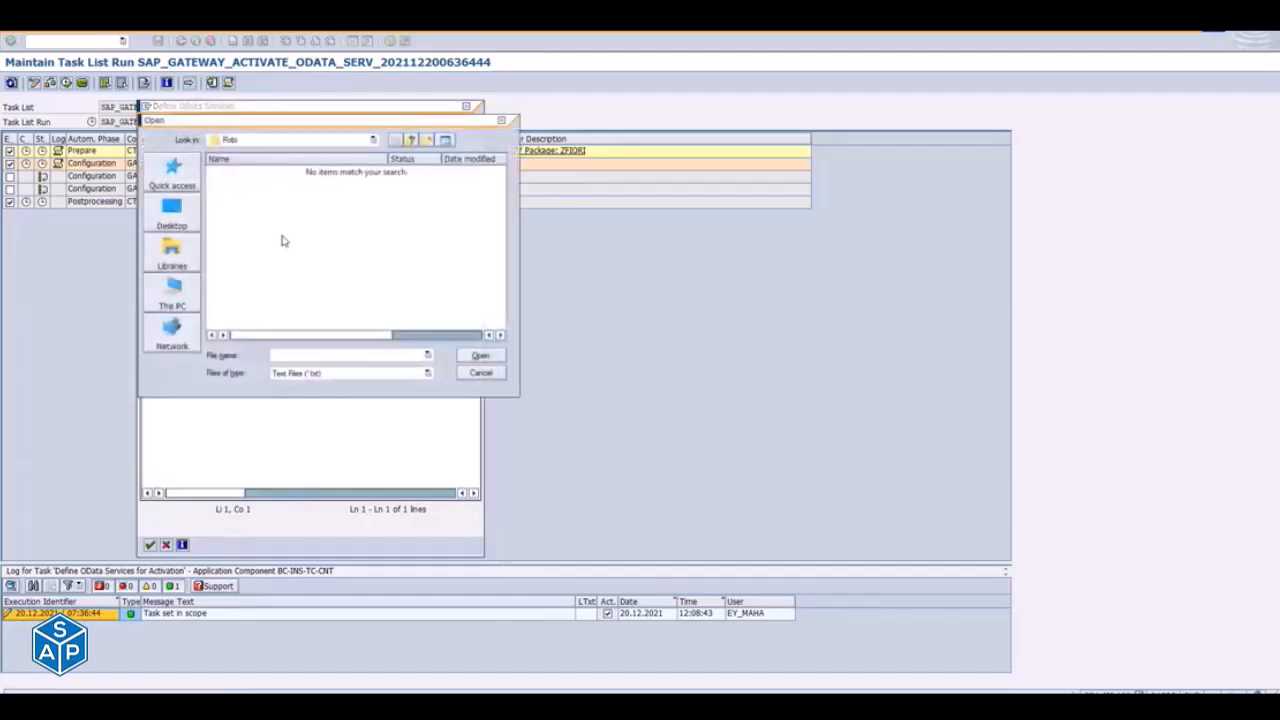
{"action": "key", "text": "Escape"}
{"action": "key", "text": "alt+Tab"}
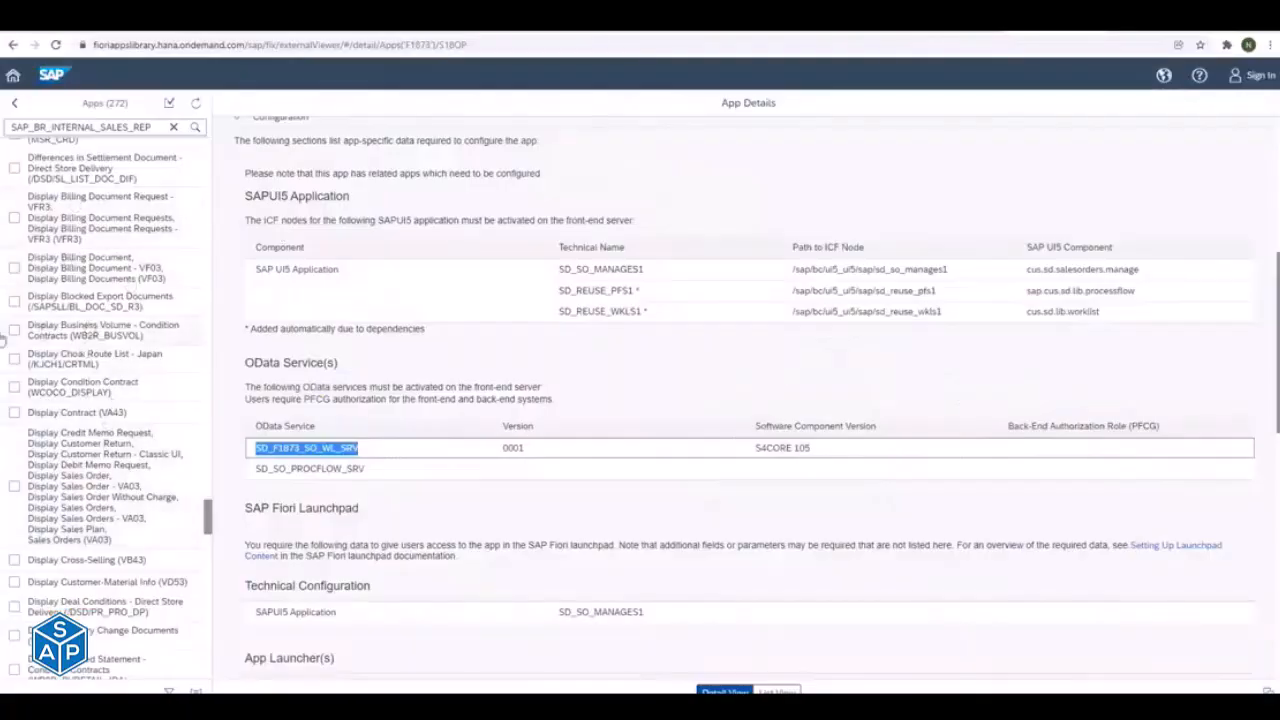
{"action": "key", "text": "alt+Tab"}
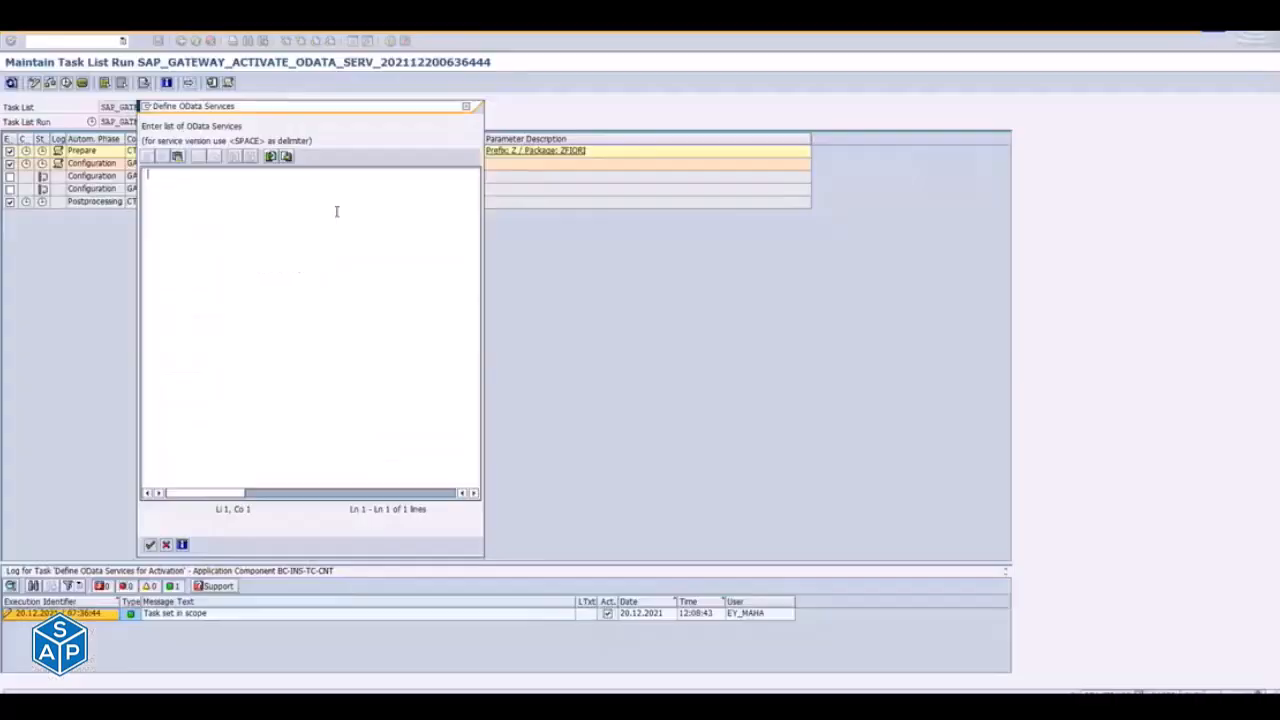
{"action": "left_click", "coordinate": [270, 158]}
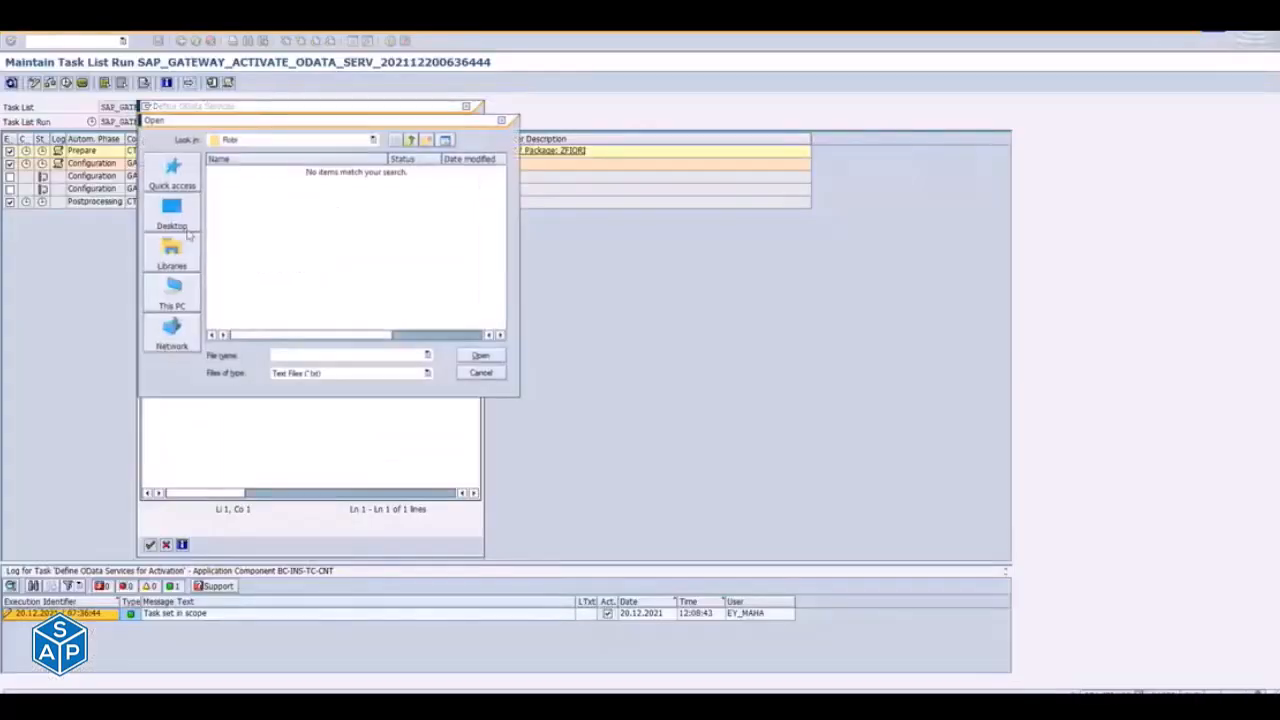
{"action": "key", "text": "Escape"}
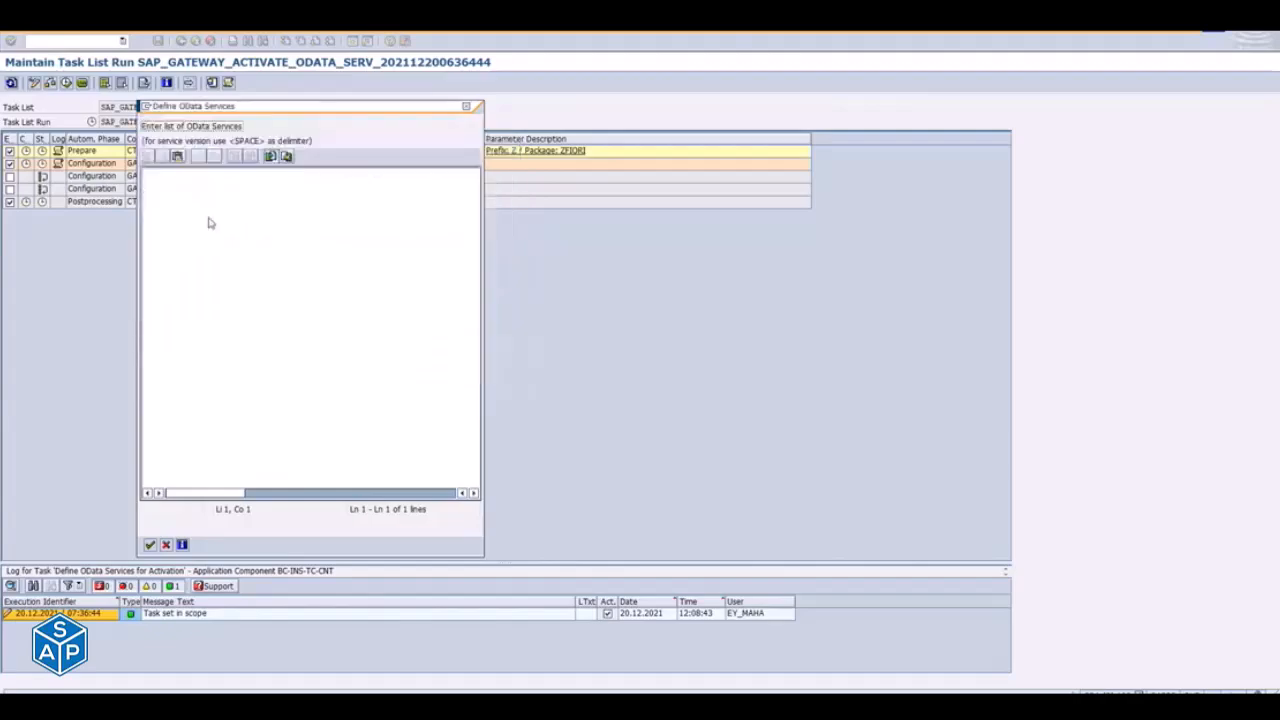
- Add SD_F1873_SO_WL_SRV from the Fiori Apps Library to the list of OData services, and return to the library
{"action": "key", "text": "alt+Tab"}
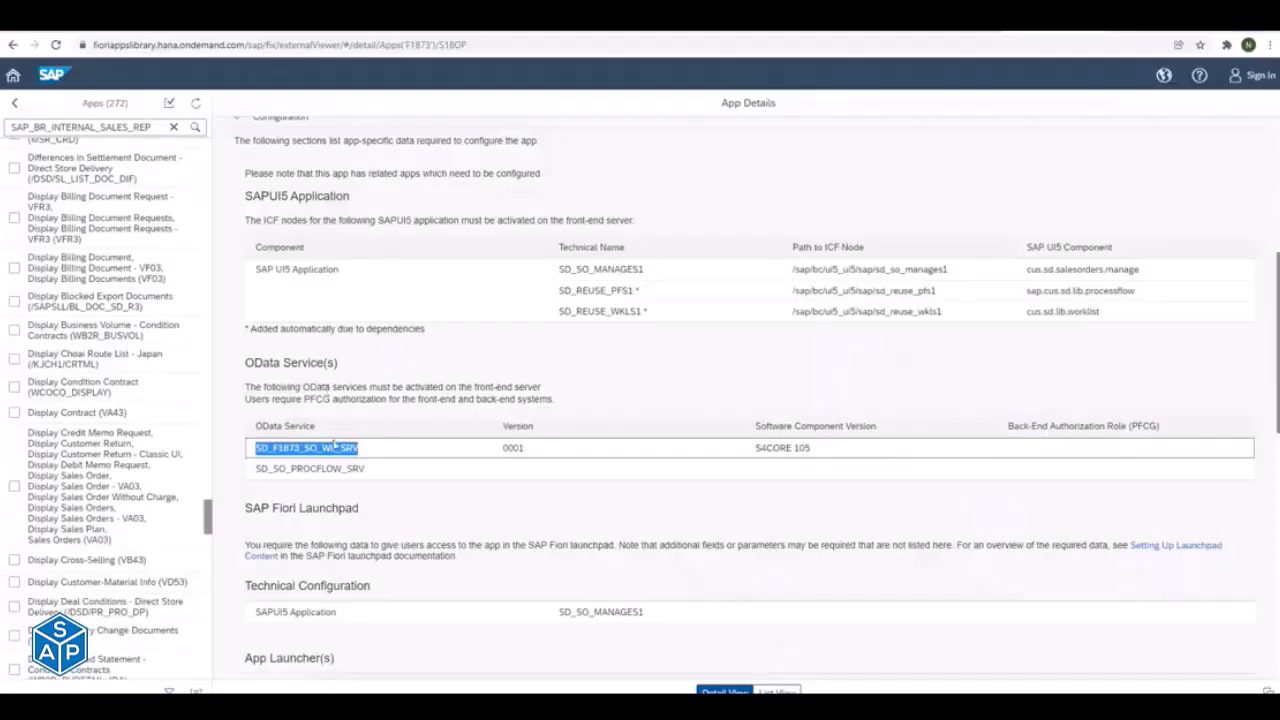
{"action": "key", "text": "alt+Tab"}
{"action": "type", "text": "SD_F1873_SO_WL_SRV"}
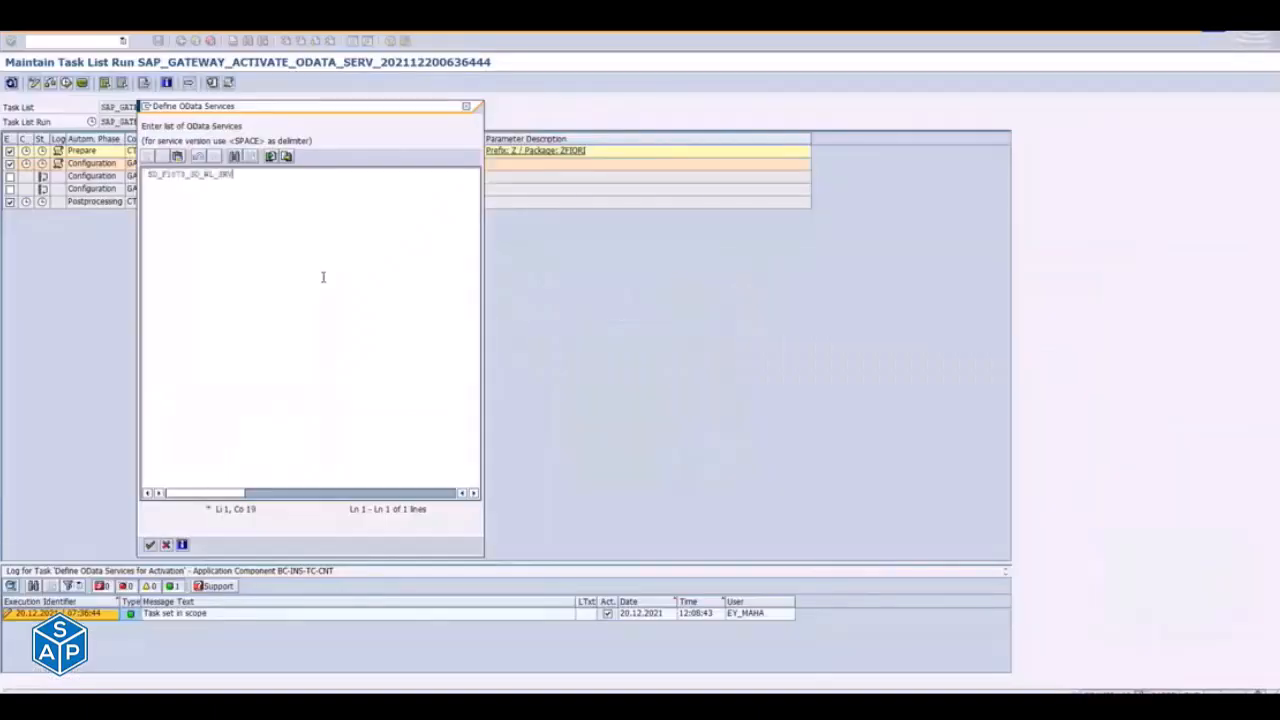
{"action": "key", "text": "alt+Tab"}
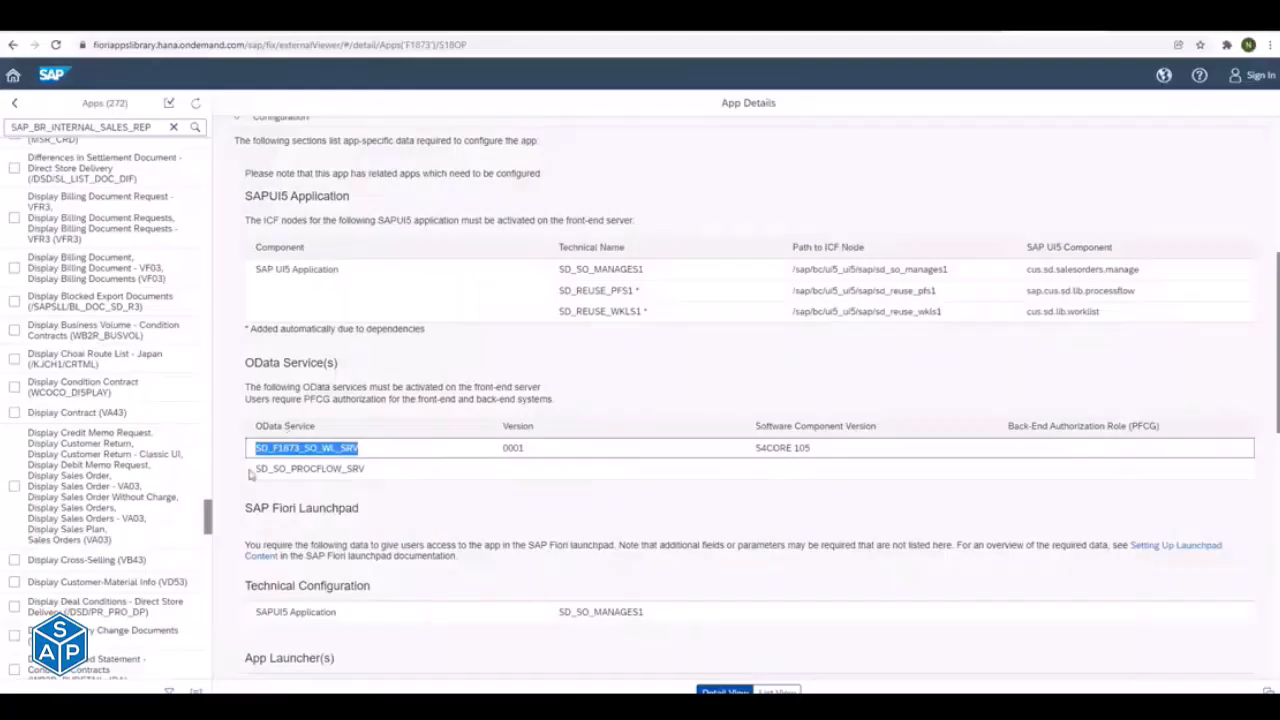
- Add SD_SO_PROCFLOW_SRV from the Fiori Apps Library on a new line of the OData services list in SAP GUI
{"action": "left_click_drag", "start_coordinate": [253, 469], "coordinate": [380, 466]}
{"action": "key", "text": "ctrl+c"}
{"action": "key", "text": "alt+Tab"}
{"action": "key", "text": "Return"}
{"action": "key", "text": "ctrl+v"}
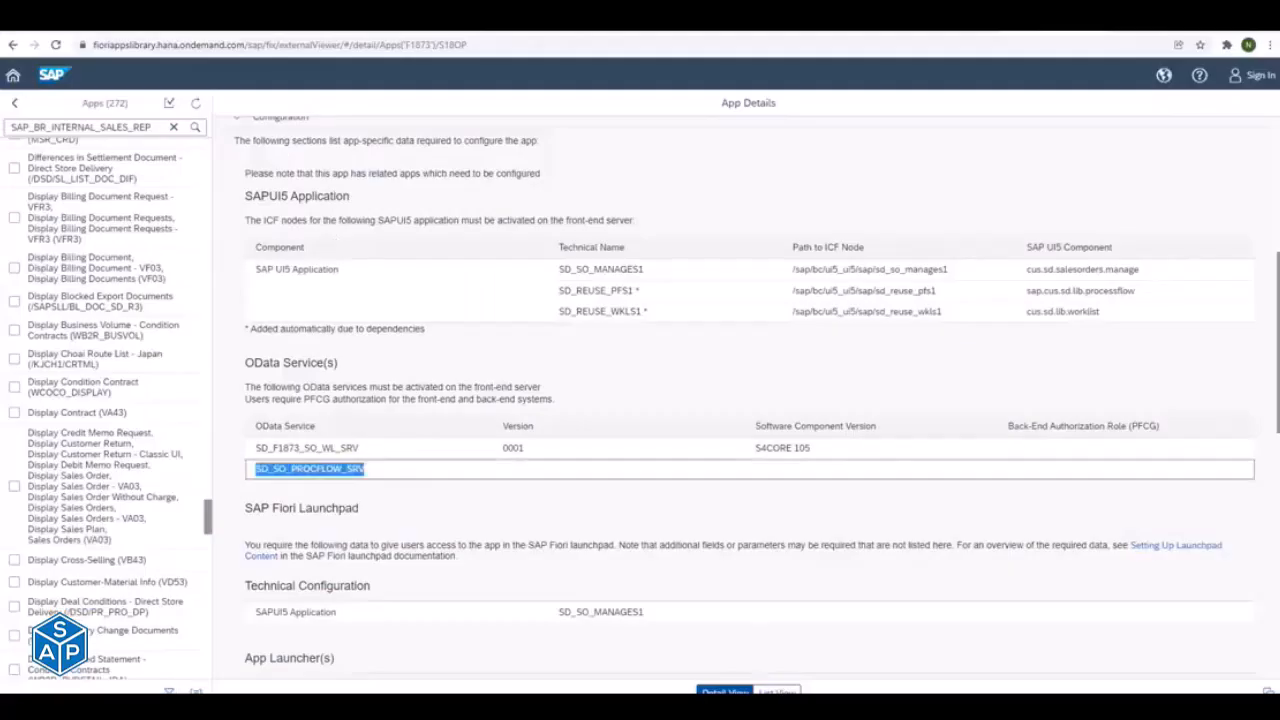
- Add the OData Service(s) column to the Fiori Apps Library's list view of the entire library and download the app list
{"action": "left_click", "coordinate": [777, 691]}
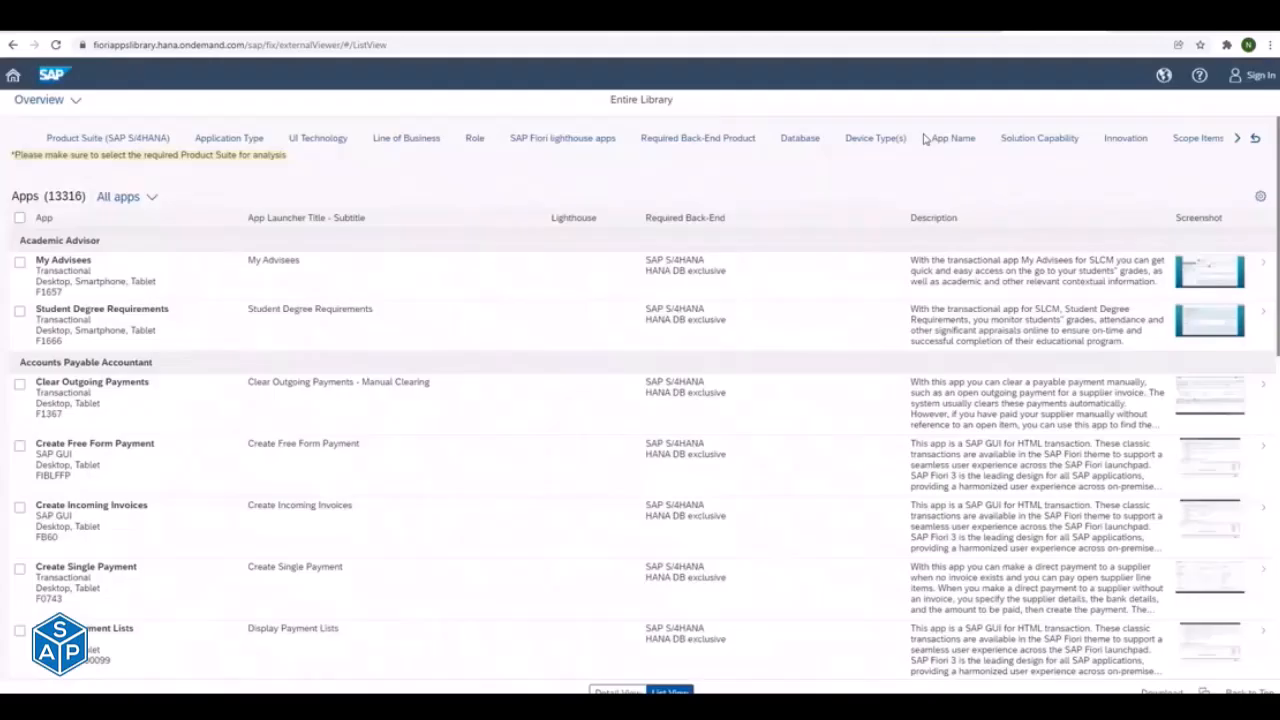
{"action": "left_click", "coordinate": [1260, 196]}
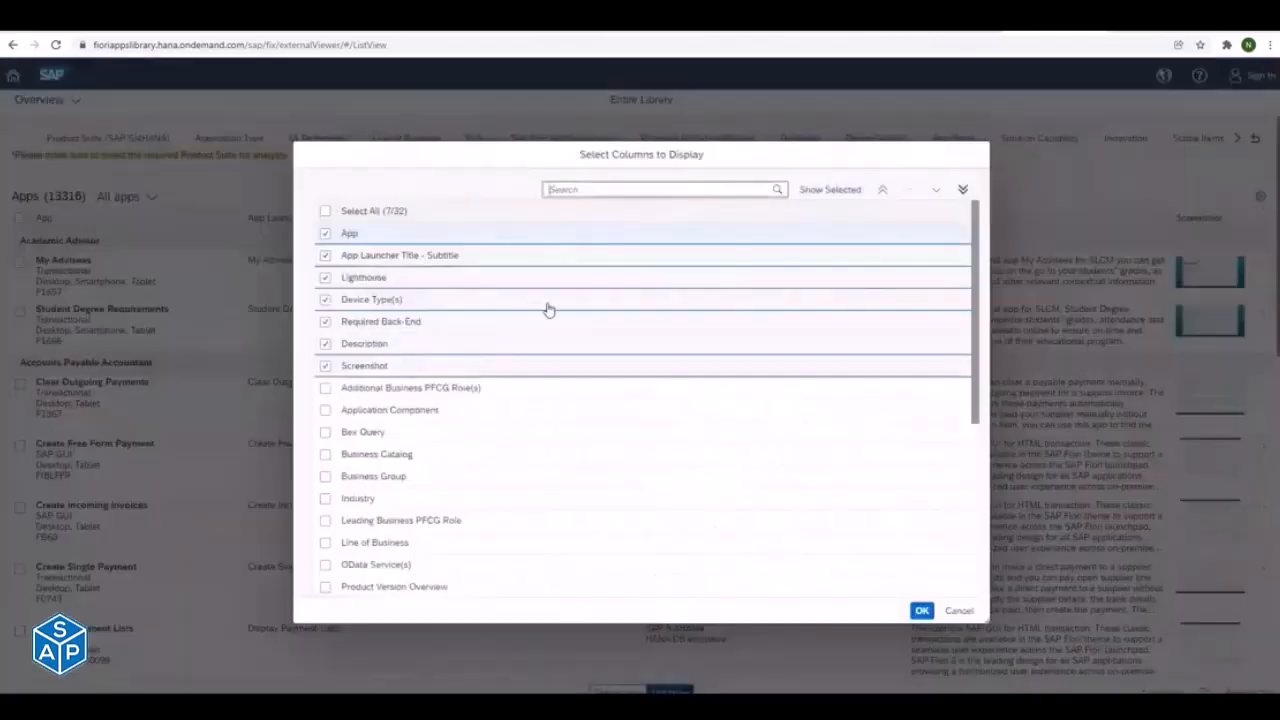
{"action": "left_click", "coordinate": [589, 188]}
{"action": "type", "text": "odat"}
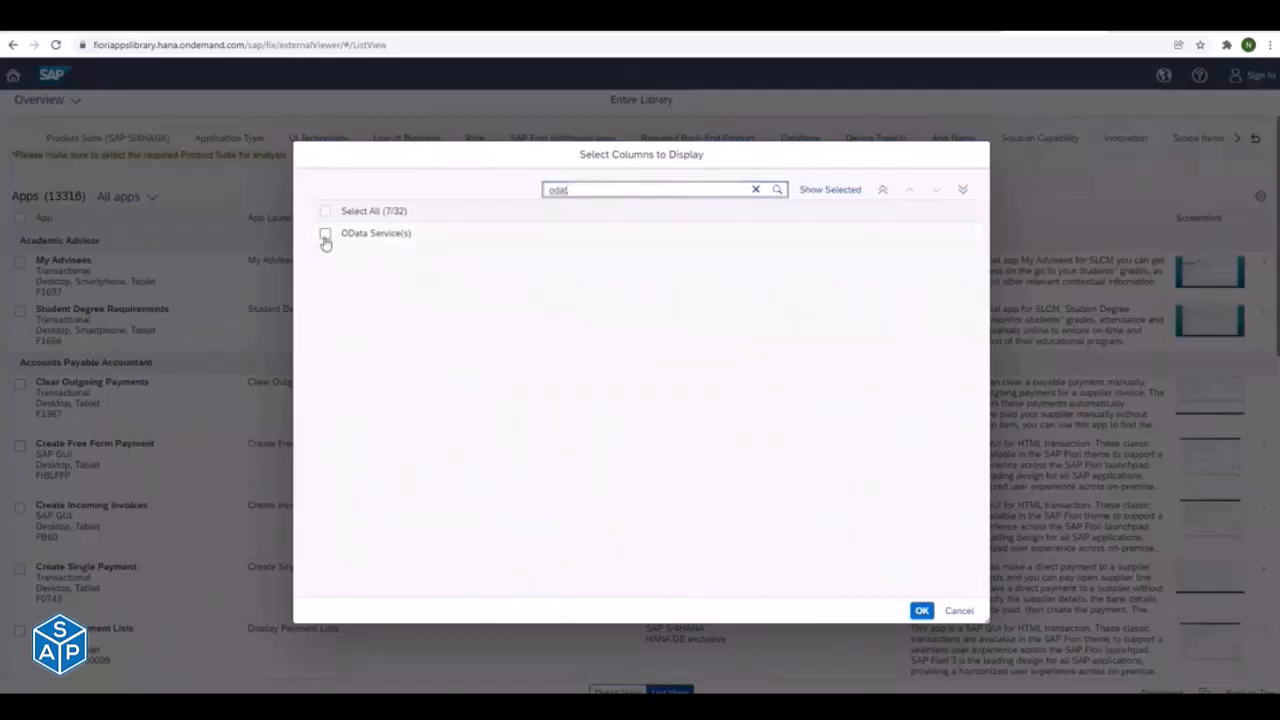
{"action": "left_click", "coordinate": [325, 237]}
{"action": "left_click", "coordinate": [921, 610]}
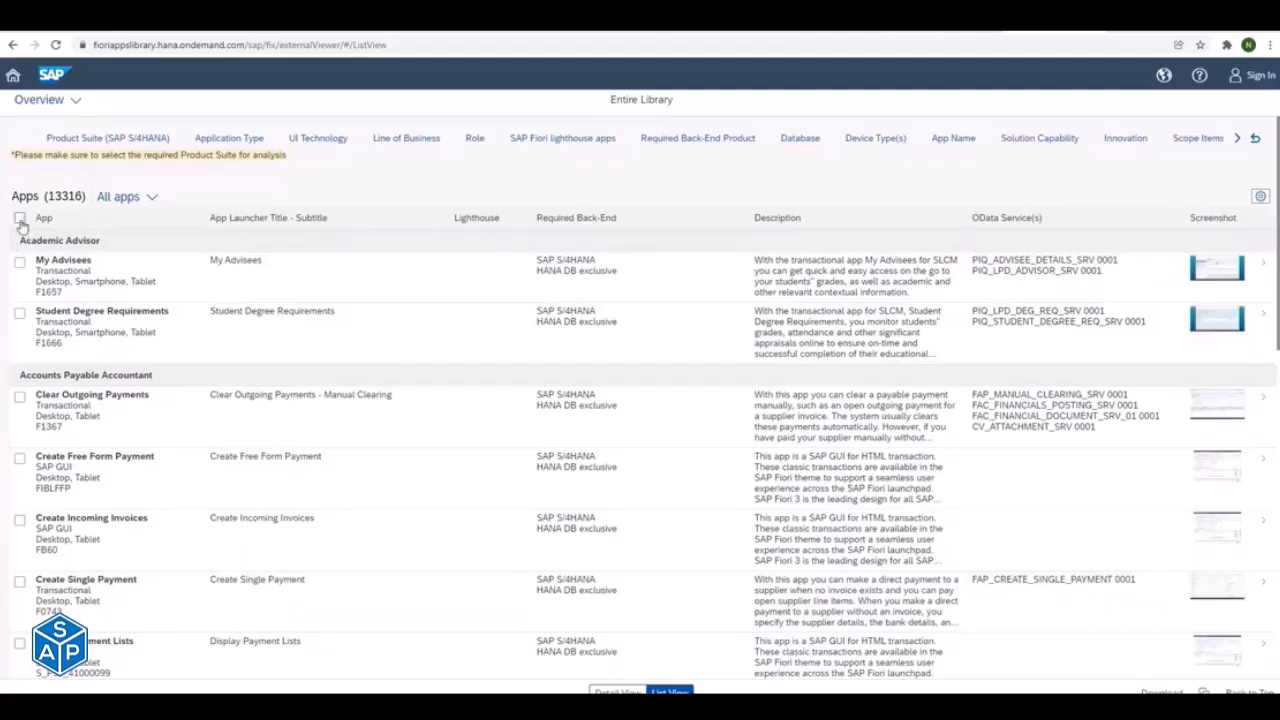
{"action": "left_click", "coordinate": [1162, 692]}
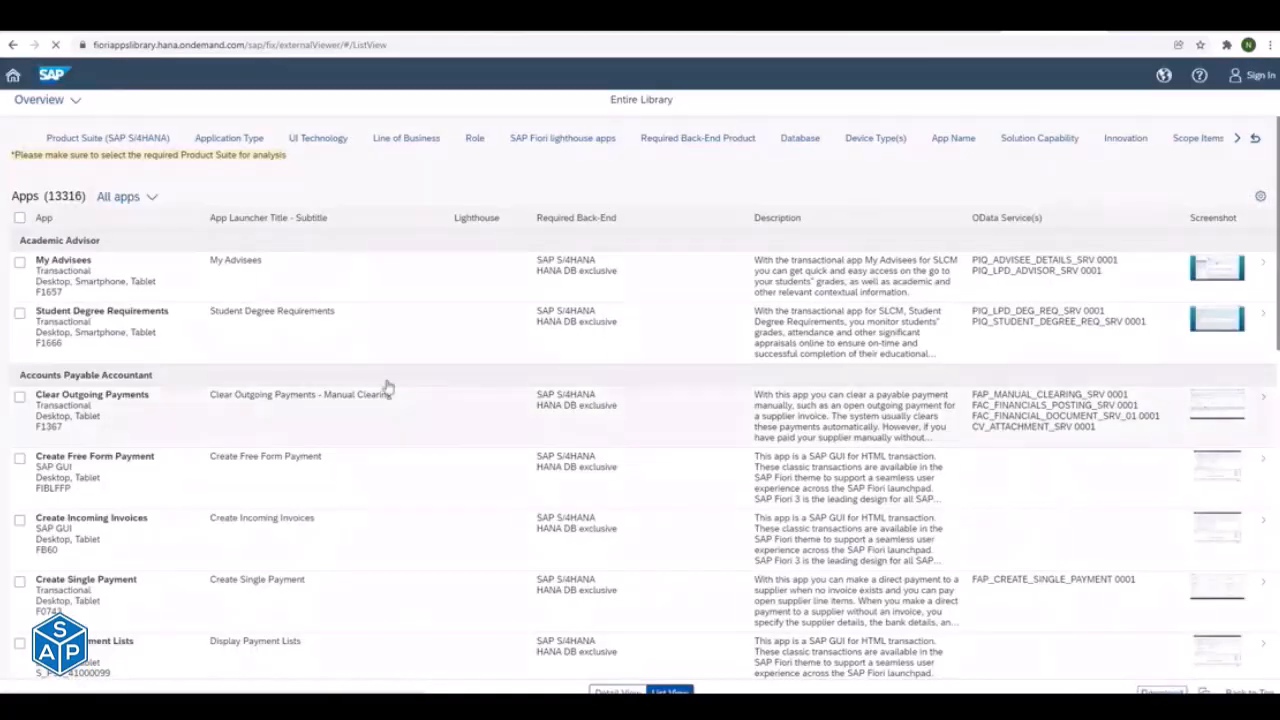
- Reduce the displayed columns of the app list to OData Service(s) only
{"action": "left_click", "coordinate": [1259, 197]}
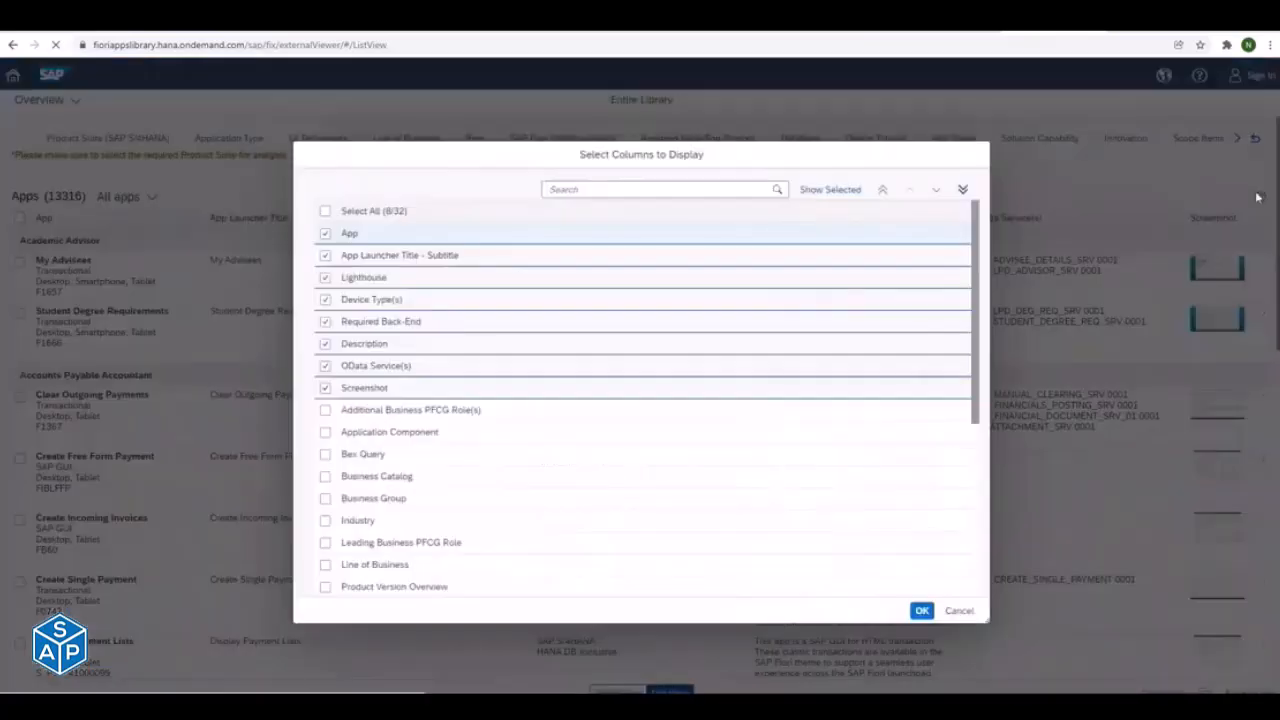
{"action": "left_click", "coordinate": [325, 235]}
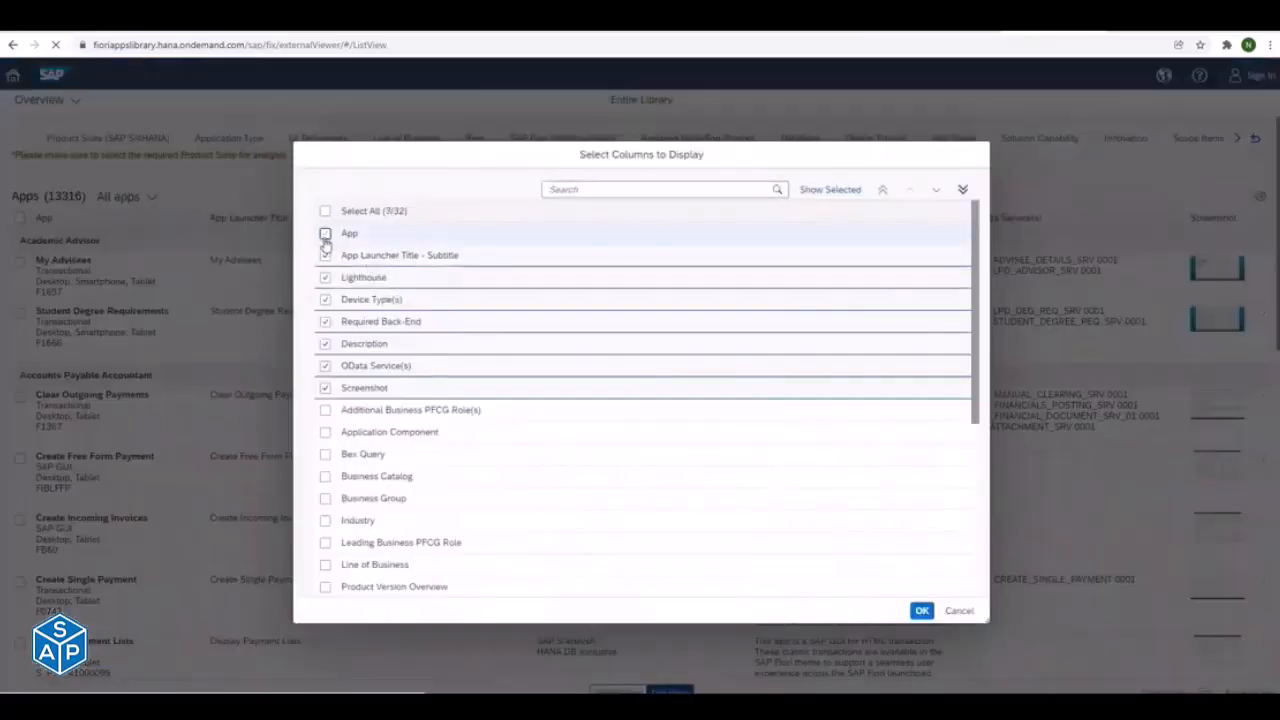
{"action": "left_click", "coordinate": [325, 255]}
{"action": "left_click", "coordinate": [325, 299]}
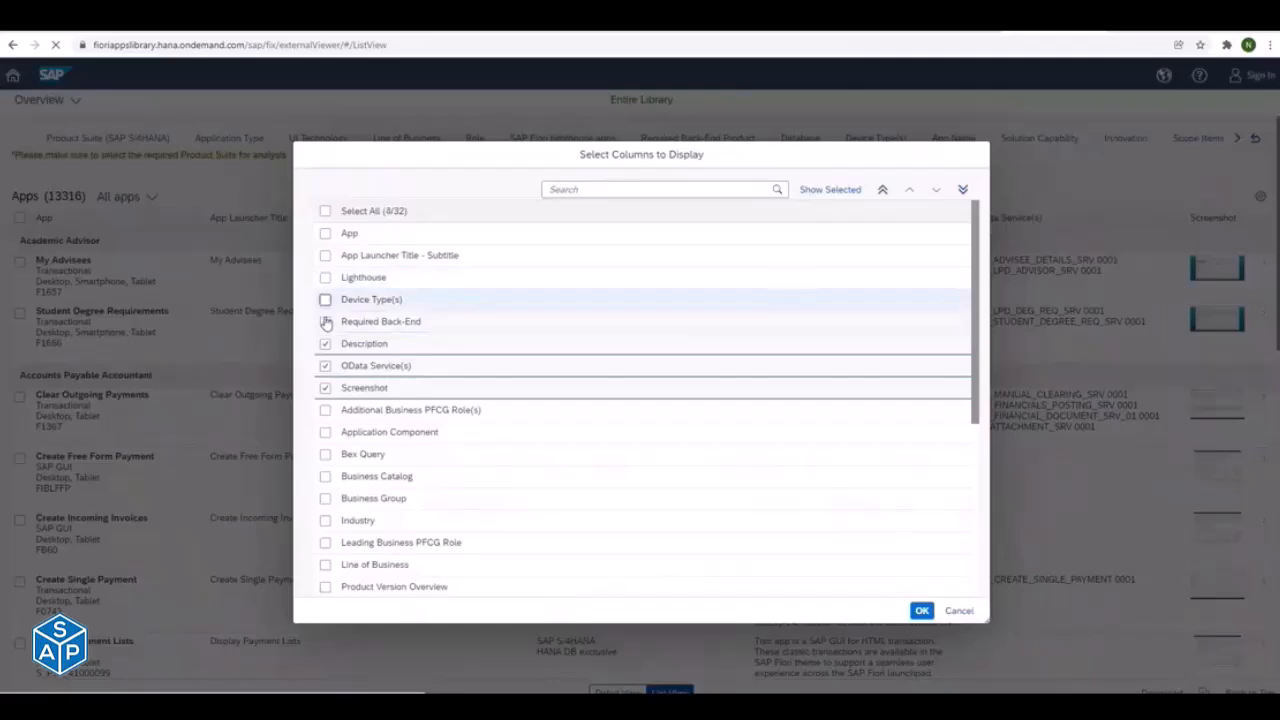
{"action": "left_click", "coordinate": [325, 321]}
{"action": "left_click", "coordinate": [325, 343]}
{"action": "left_click", "coordinate": [325, 387]}
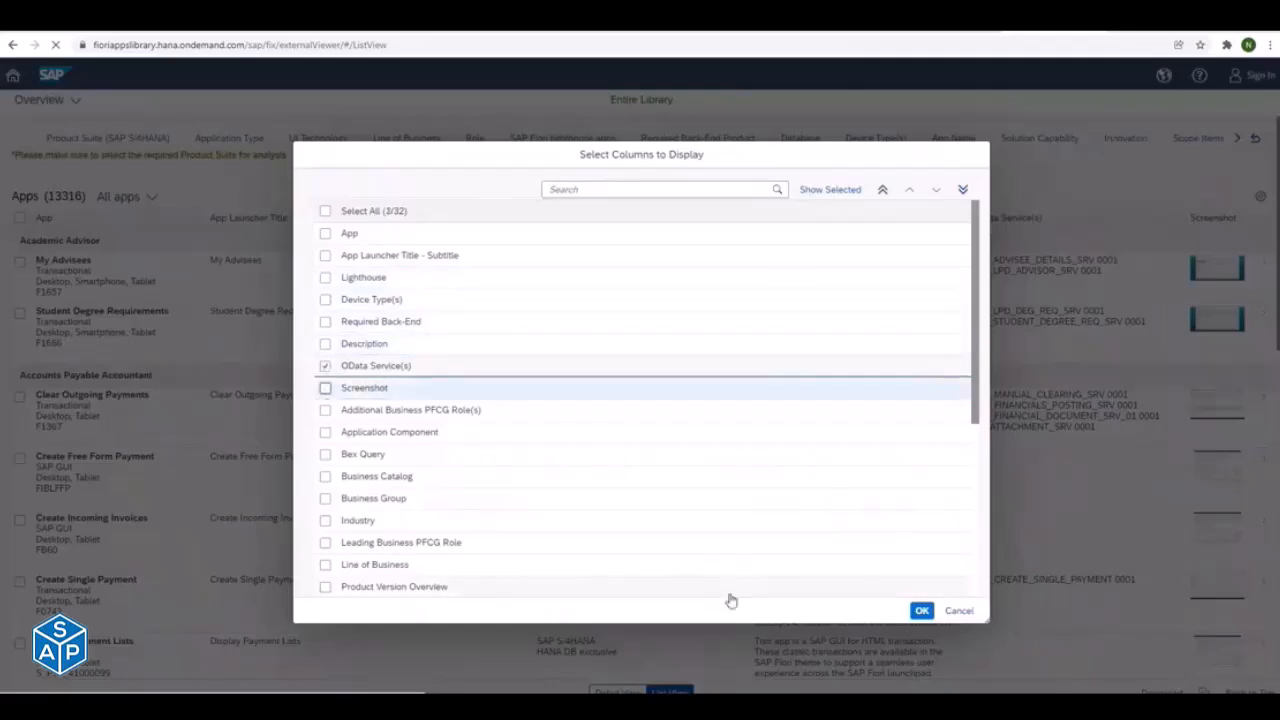
{"action": "left_click", "coordinate": [922, 612]}
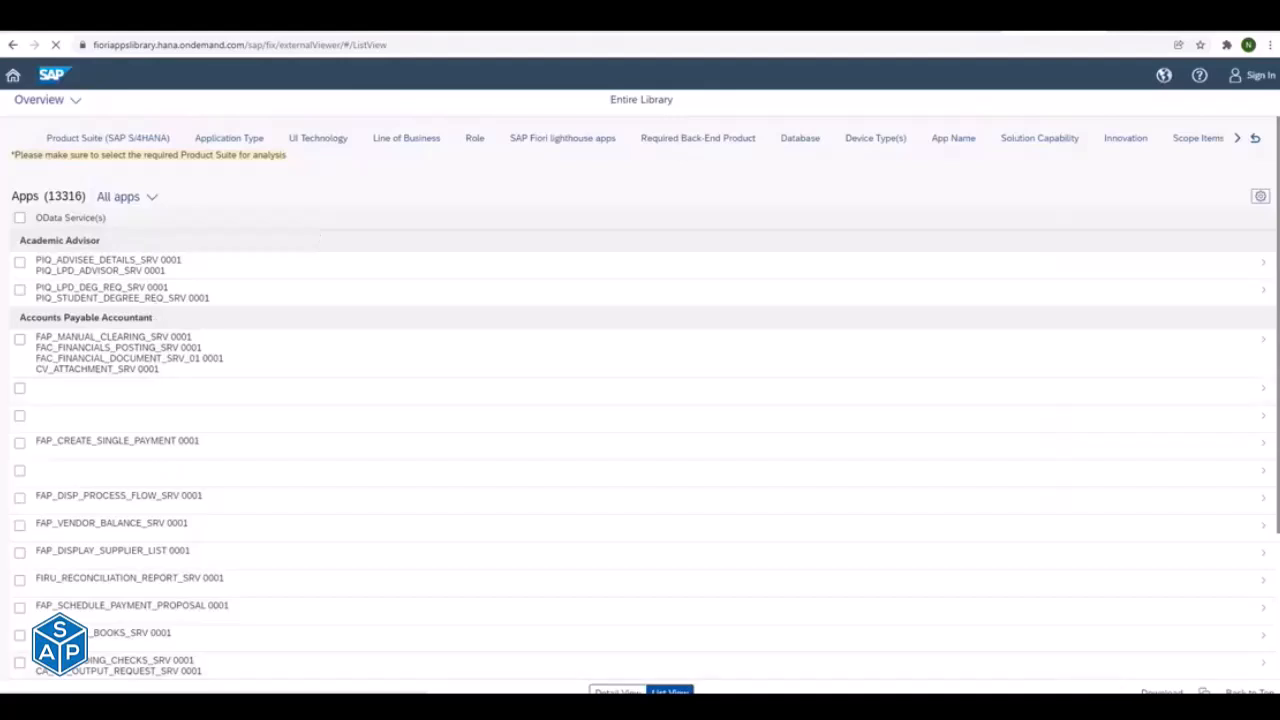
- Download the reduced app list and open Excel.csv from the Downloads folder in Excel
{"action": "left_click", "coordinate": [1161, 691]}
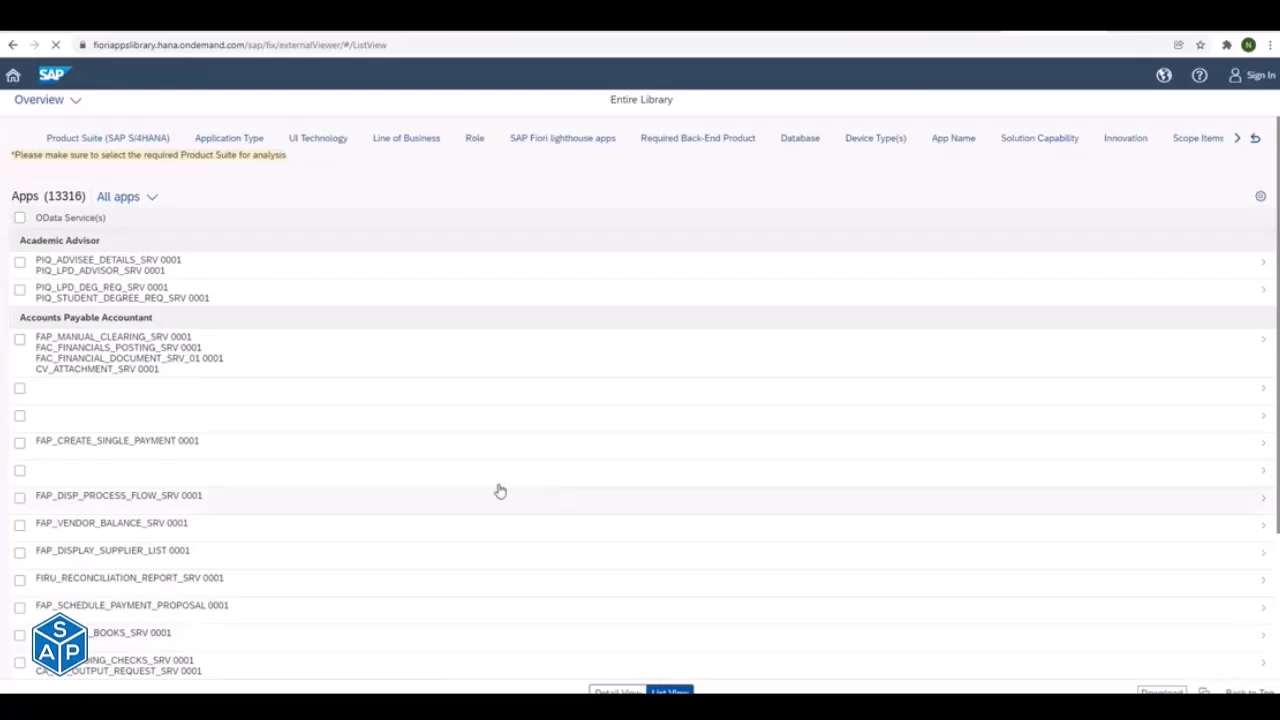
{"action": "key", "text": "alt+Tab"}
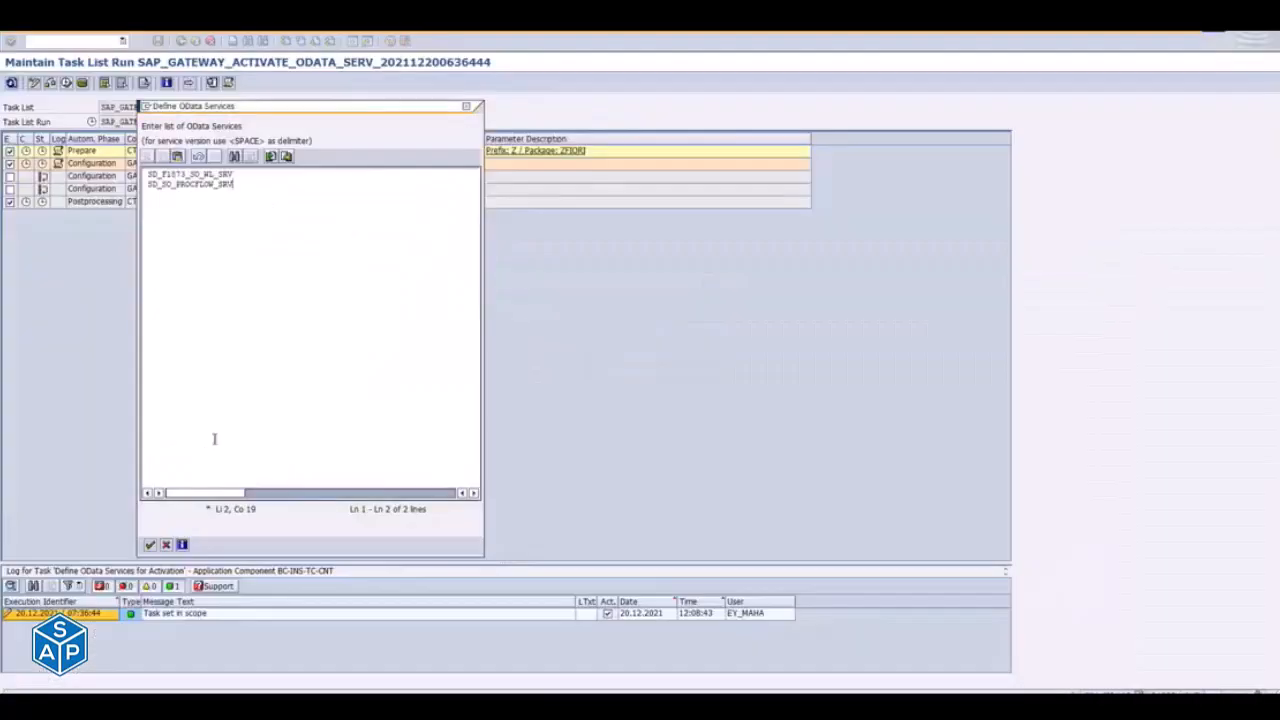
{"action": "key", "text": "alt+Tab"}
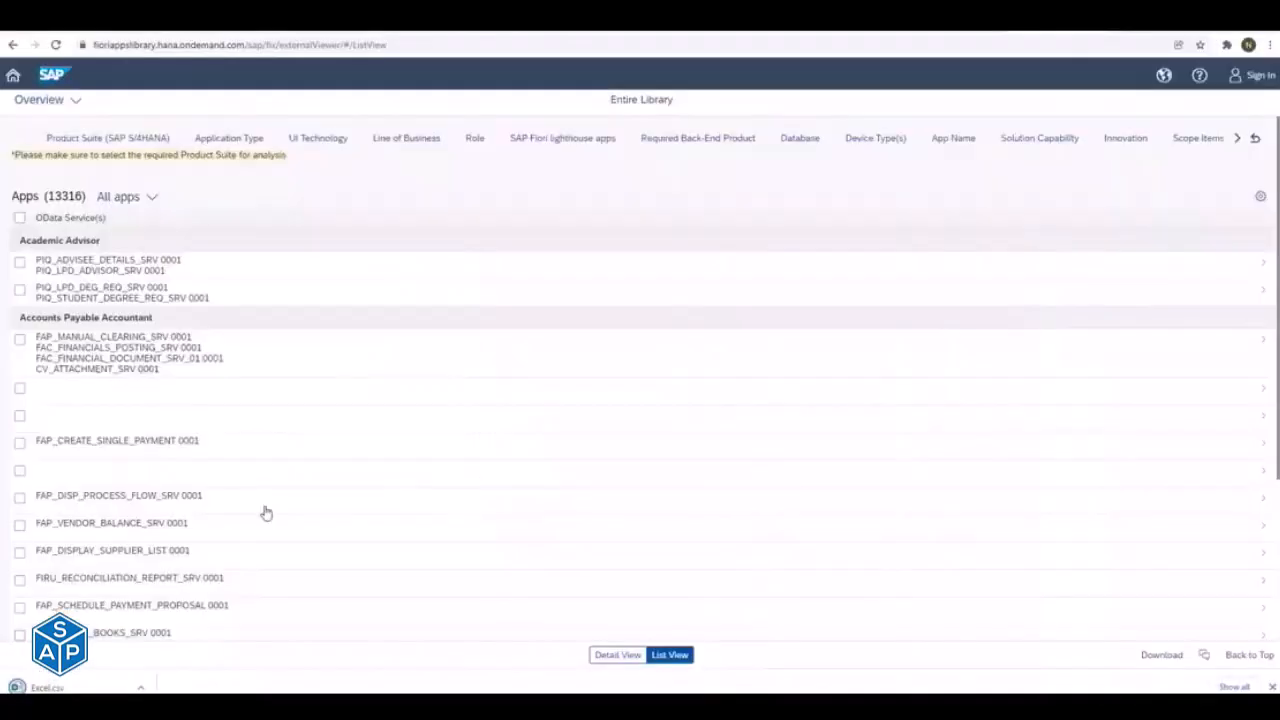
{"action": "left_click", "coordinate": [141, 688]}
{"action": "left_click", "coordinate": [185, 642]}
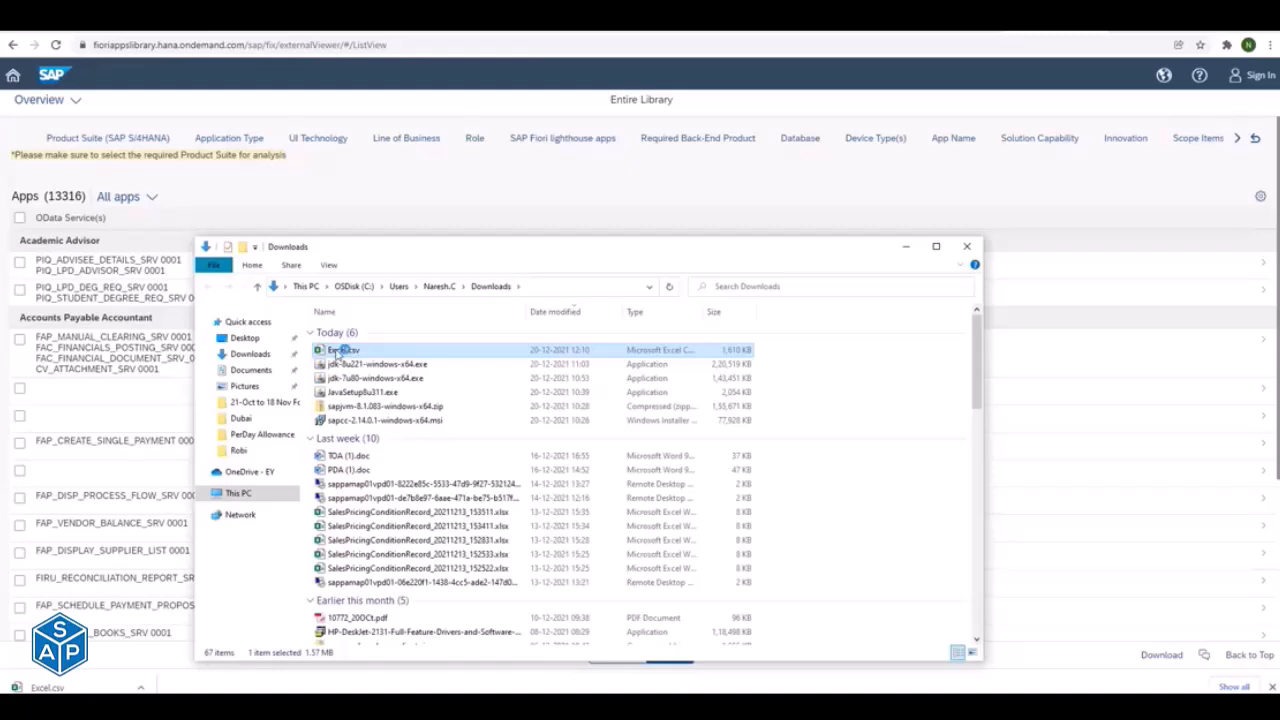
{"action": "double_click", "coordinate": [340, 350]}
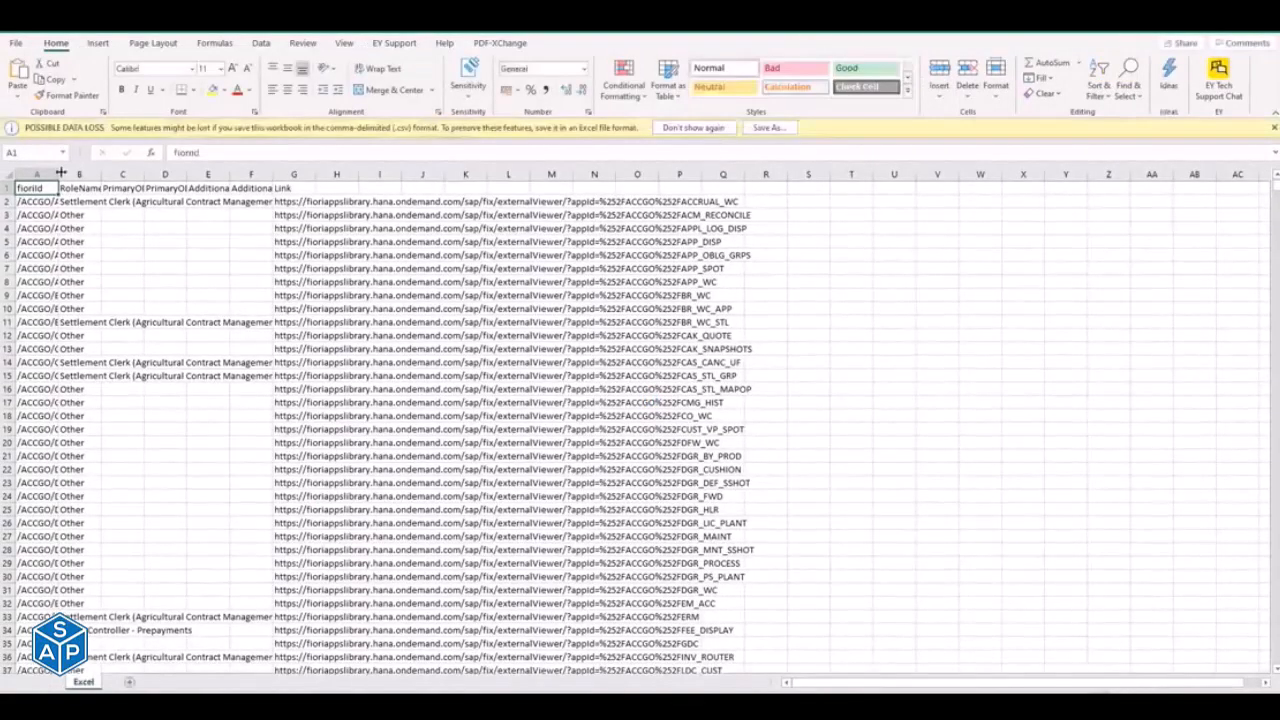
- Widen the fiorId column to fit its contents and look through the exported entries
{"action": "double_click", "coordinate": [60, 171]}
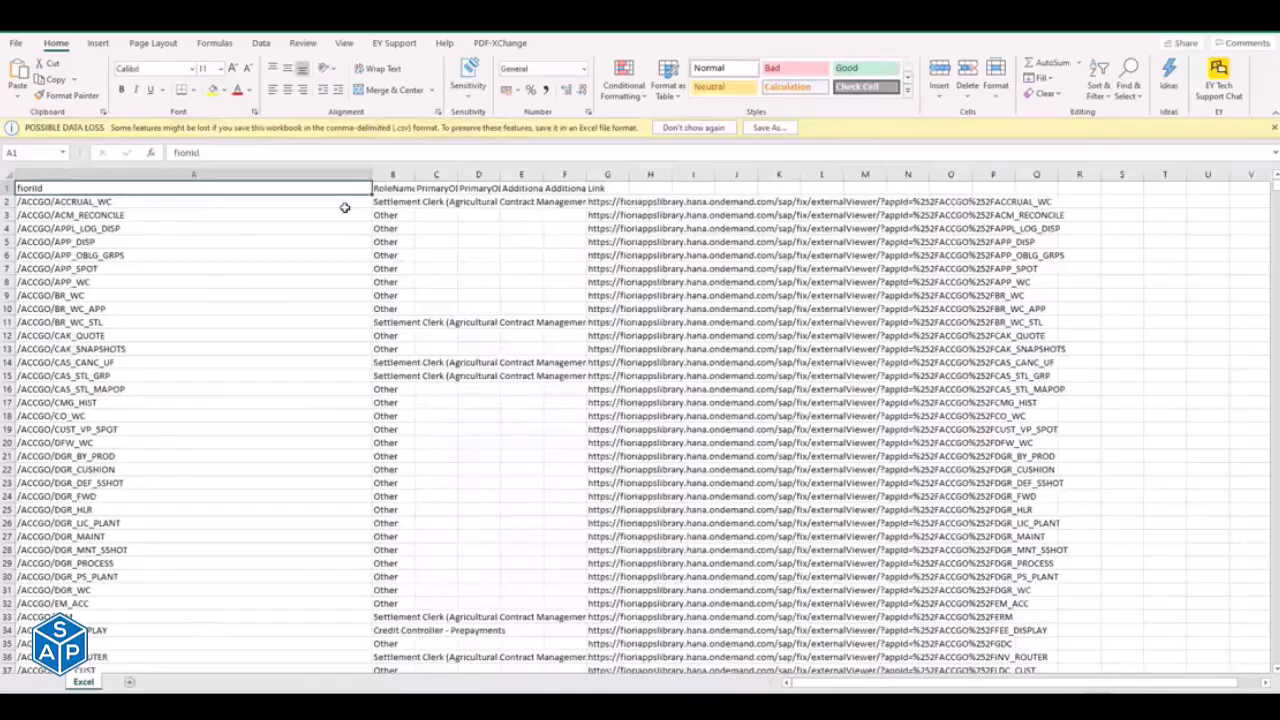
{"action": "left_click", "coordinate": [212, 334]}
{"action": "key", "text": "Page_Down"}
{"action": "key", "text": "Page_Down"}
{"action": "key", "text": "Page_Down"}
{"action": "key", "text": "Page_Down"}
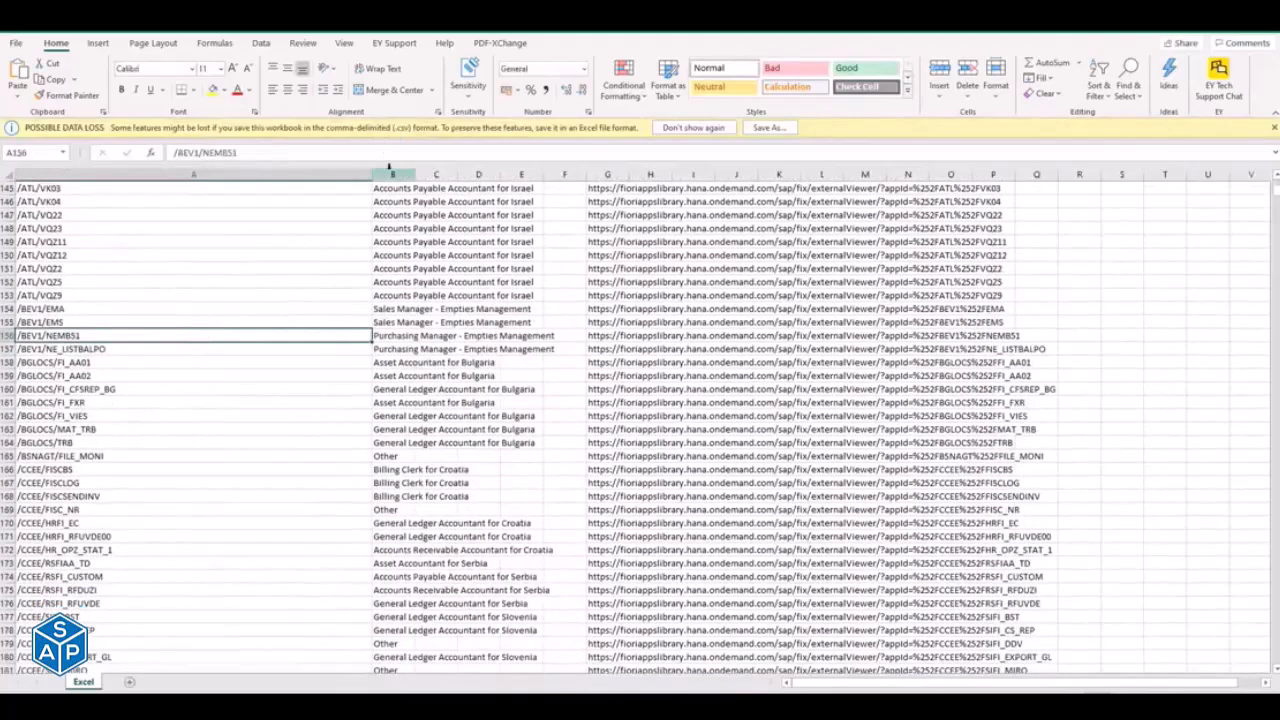
- Delete columns B to M of the exported sheet, leaving only the fiorId column
{"action": "left_click_drag", "start_coordinate": [388, 165], "coordinate": [690, 232]}
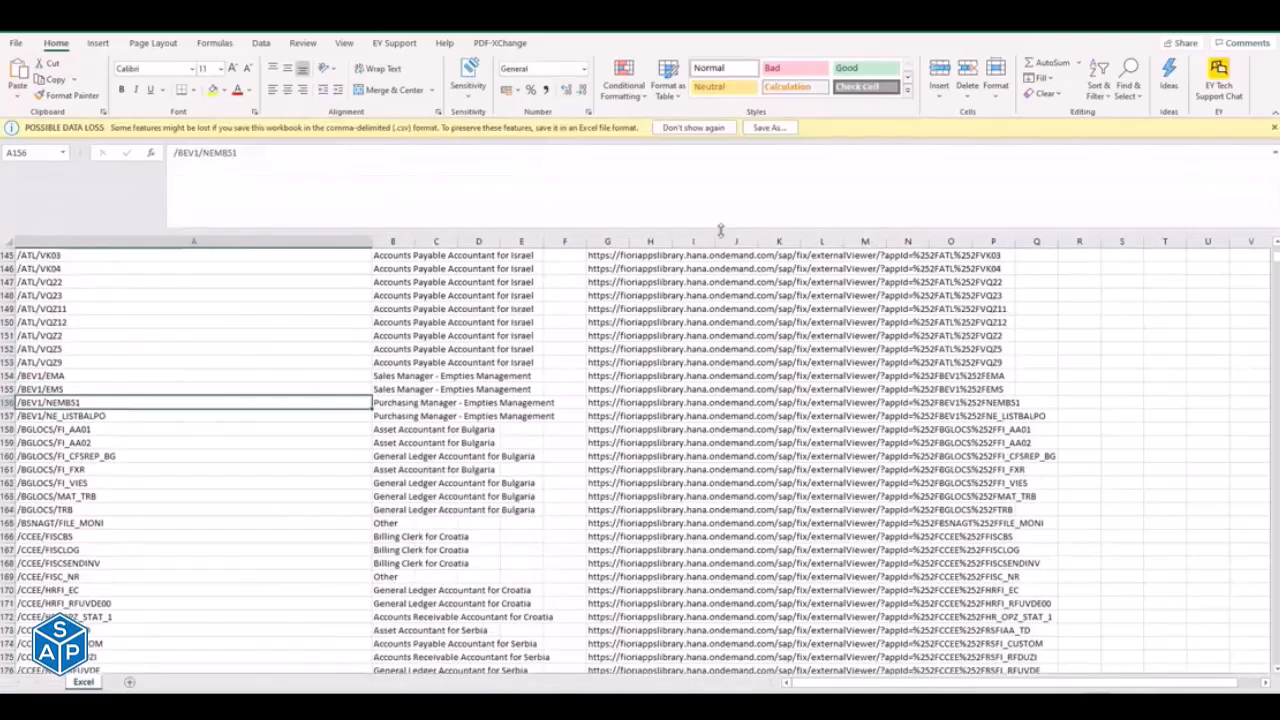
{"action": "left_click", "coordinate": [397, 242]}
{"action": "left_click_drag", "start_coordinate": [397, 242], "coordinate": [877, 340]}
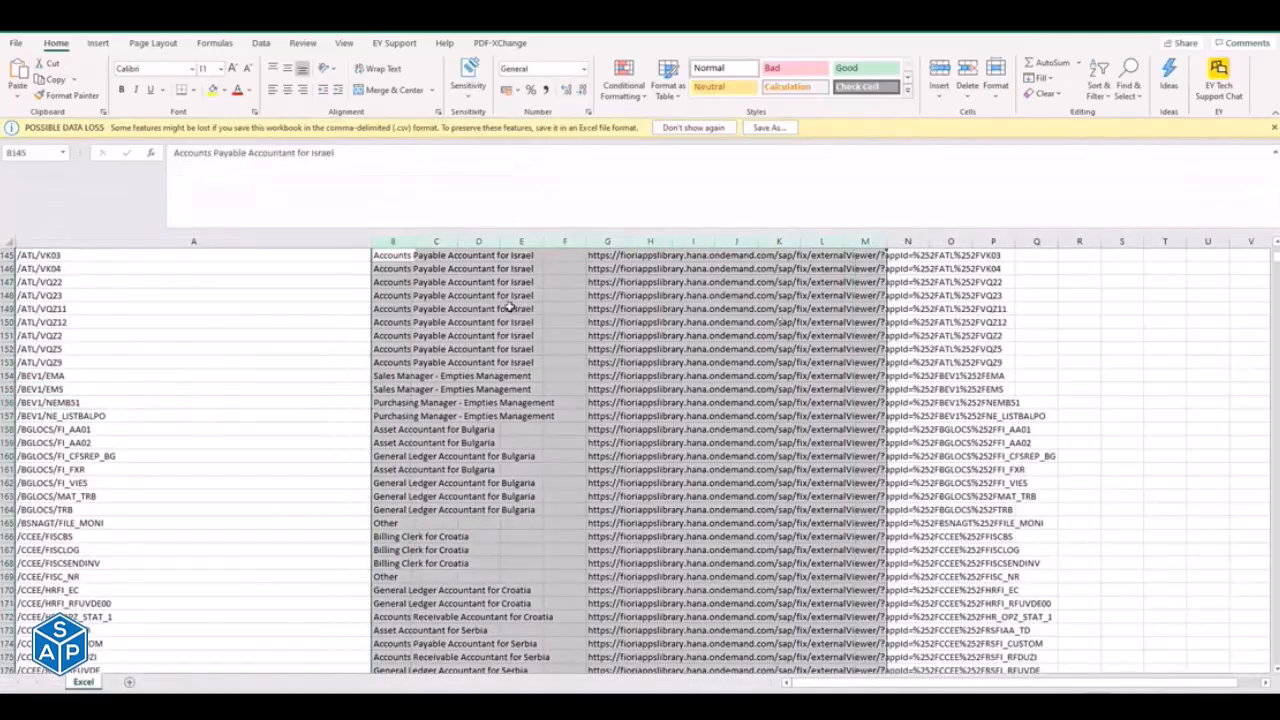
{"action": "right_click", "coordinate": [512, 311]}
{"action": "left_click", "coordinate": [548, 437]}
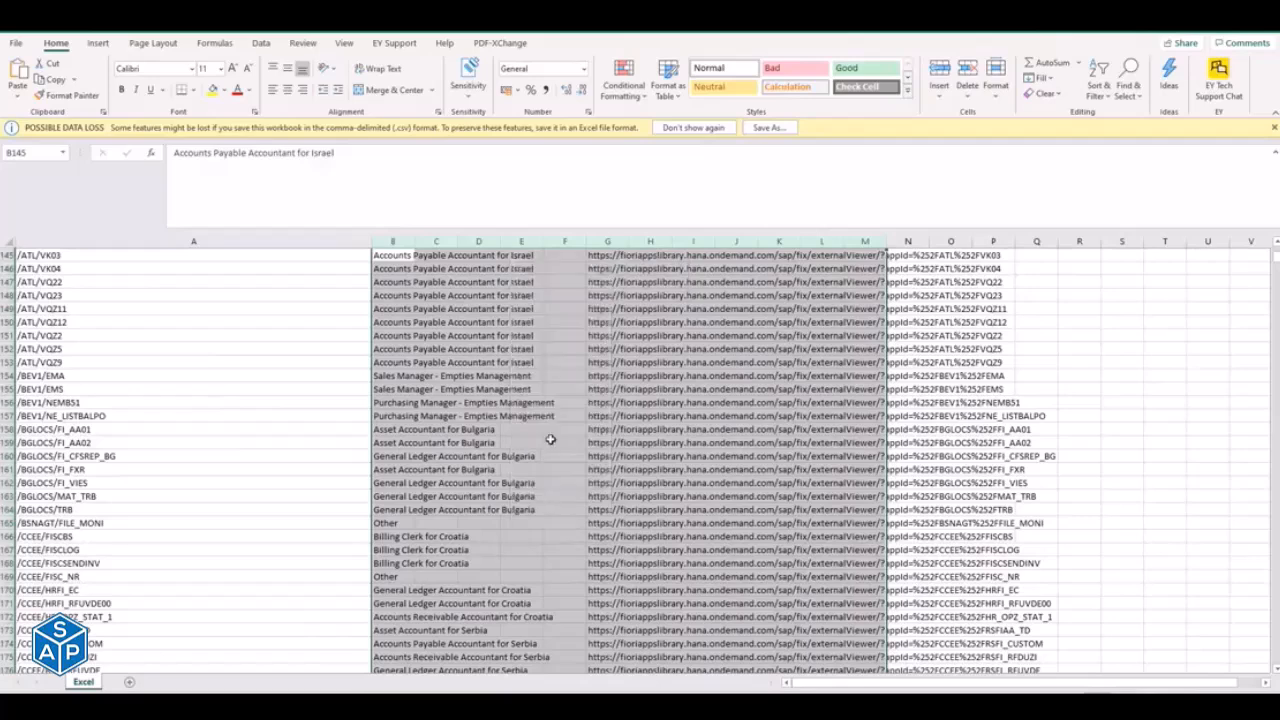
- Look through the remaining fiorId entries and close Excel.csv without saving the changes
{"action": "left_click", "coordinate": [6, 378]}
{"action": "left_click", "coordinate": [58, 403]}
{"action": "key", "text": "Page_Down"}
{"action": "key", "text": "Page_Down"}
{"action": "key", "text": "Page_Down"}
{"action": "key", "text": "Page_Down"}
{"action": "key", "text": "Page_Down"}
{"action": "key", "text": "Page_Down"}
{"action": "key", "text": "Page_Down"}
{"action": "key", "text": "Page_Down"}
{"action": "key", "text": "Page_Down"}
{"action": "key", "text": "Page_Down"}
{"action": "key", "text": "Page_Down"}
{"action": "key", "text": "Page_Down"}
{"action": "key", "text": "Page_Down"}
{"action": "key", "text": "Page_Down"}
{"action": "key", "text": "Page_Down"}
{"action": "key", "text": "Page_Down"}
{"action": "key", "text": "Page_Down"}
{"action": "key", "text": "Page_Down"}
{"action": "key", "text": "Page_Down"}
{"action": "key", "text": "Page_Down"}
{"action": "key", "text": "Page_Down"}
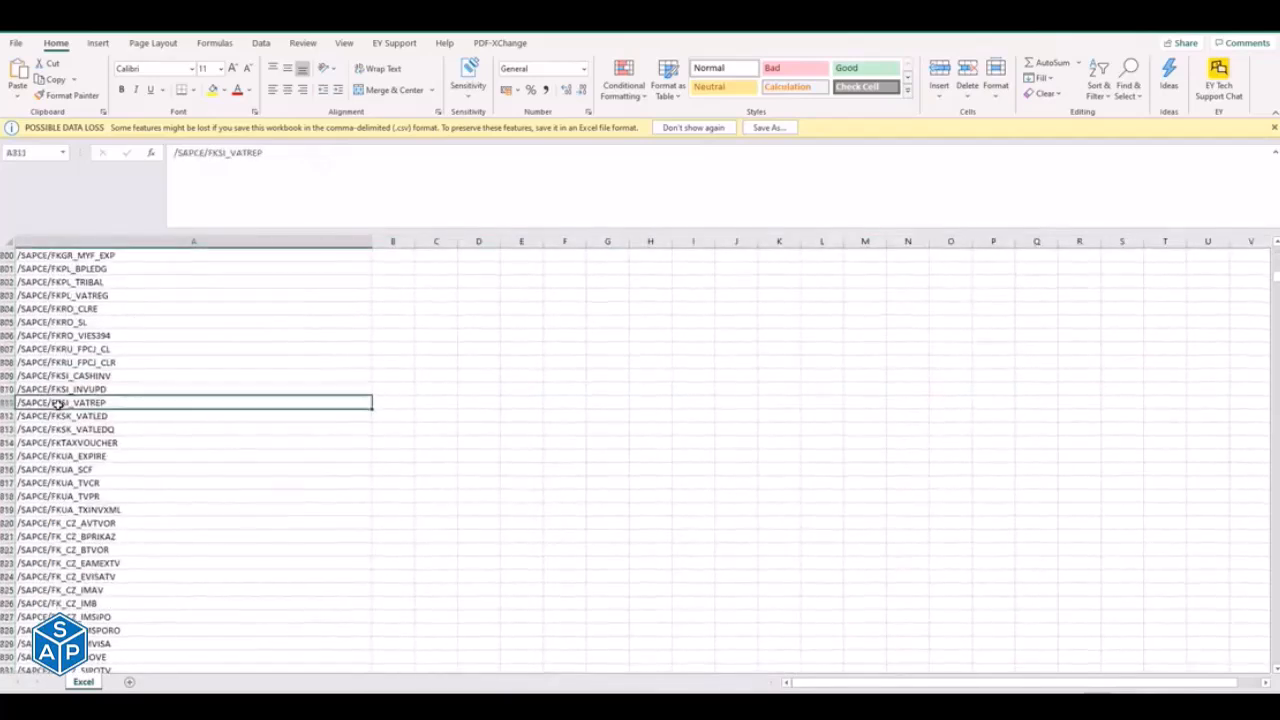
{"action": "key", "text": "Page_Down"}
{"action": "key", "text": "Page_Down"}
{"action": "key", "text": "Page_Down"}
{"action": "key", "text": "Page_Down"}
{"action": "key", "text": "Page_Down"}
{"action": "key", "text": "Page_Down"}
{"action": "key", "text": "Page_Down"}
{"action": "key", "text": "Page_Down"}
{"action": "key", "text": "Page_Down"}
{"action": "key", "text": "Page_Down"}
{"action": "key", "text": "Page_Down"}
{"action": "key", "text": "Page_Down"}
{"action": "key", "text": "Page_Down"}
{"action": "key", "text": "Page_Down"}
{"action": "key", "text": "Page_Down"}
{"action": "key", "text": "Page_Down"}
{"action": "key", "text": "Page_Down"}
{"action": "key", "text": "Page_Down"}
{"action": "key", "text": "Page_Down"}
{"action": "key", "text": "Page_Down"}
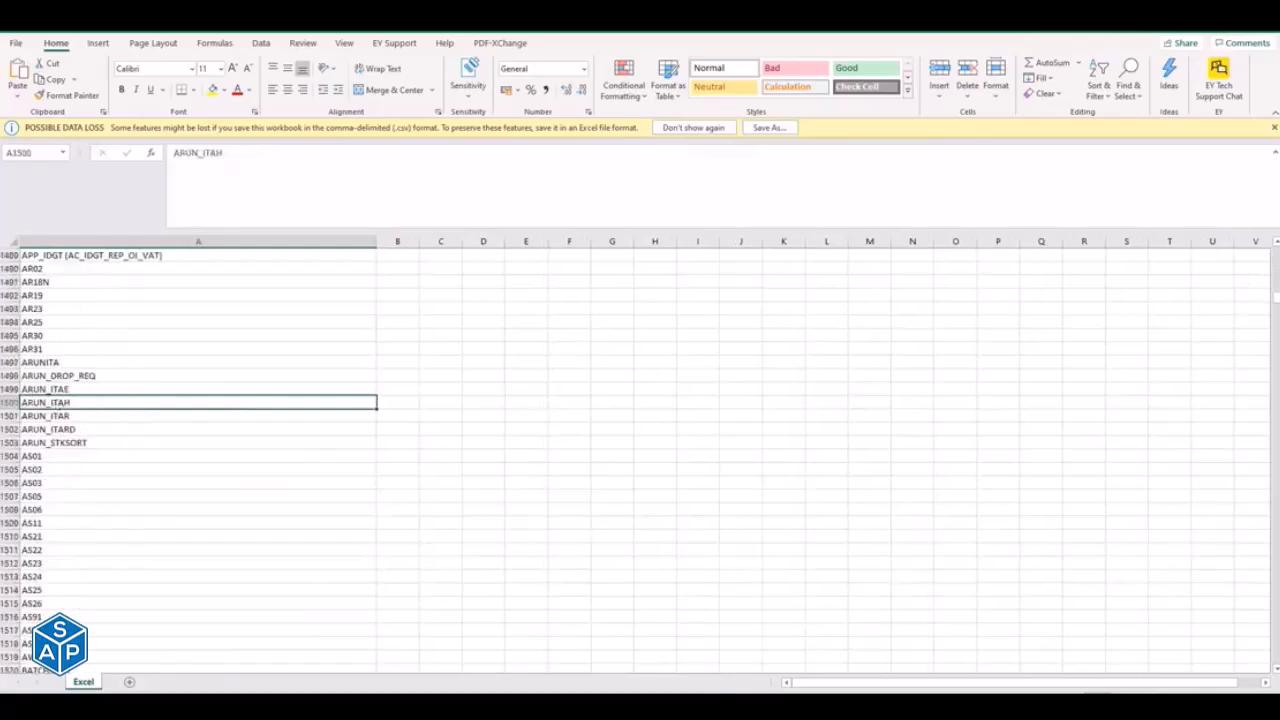
{"action": "left_click_drag", "start_coordinate": [1276, 298], "coordinate": [1276, 250]}
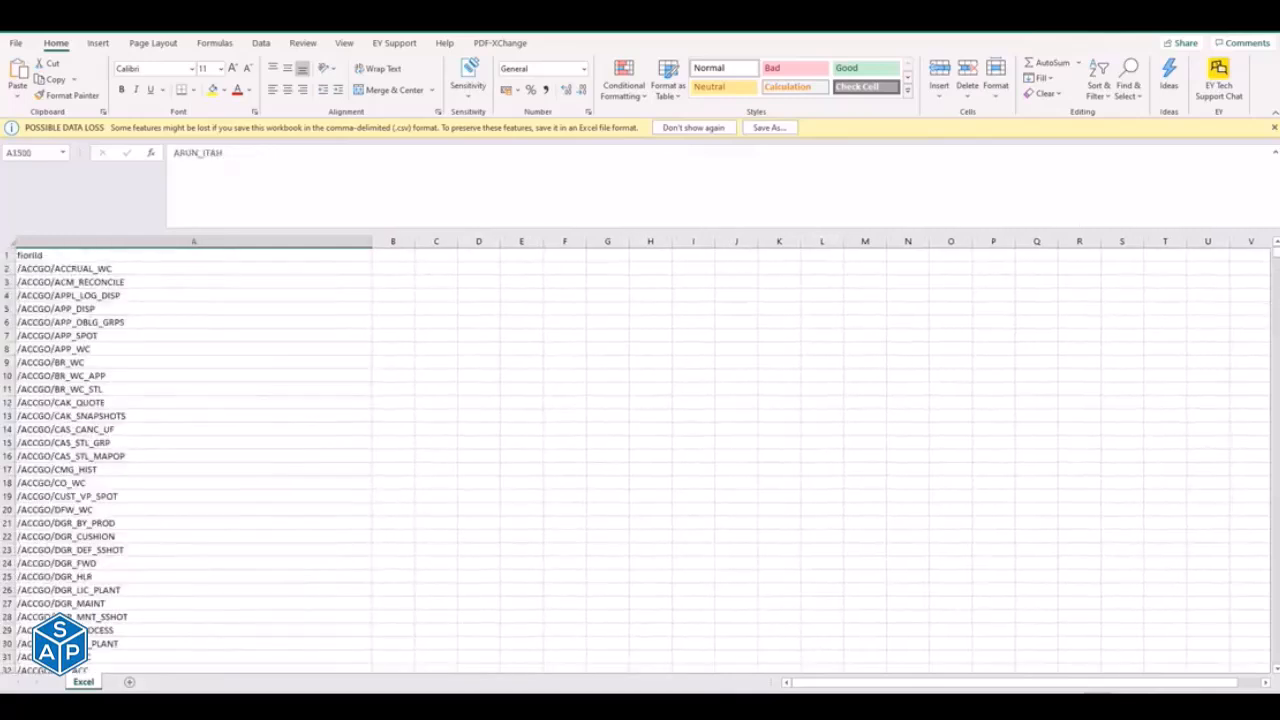
{"action": "left_click", "coordinate": [1272, 33]}
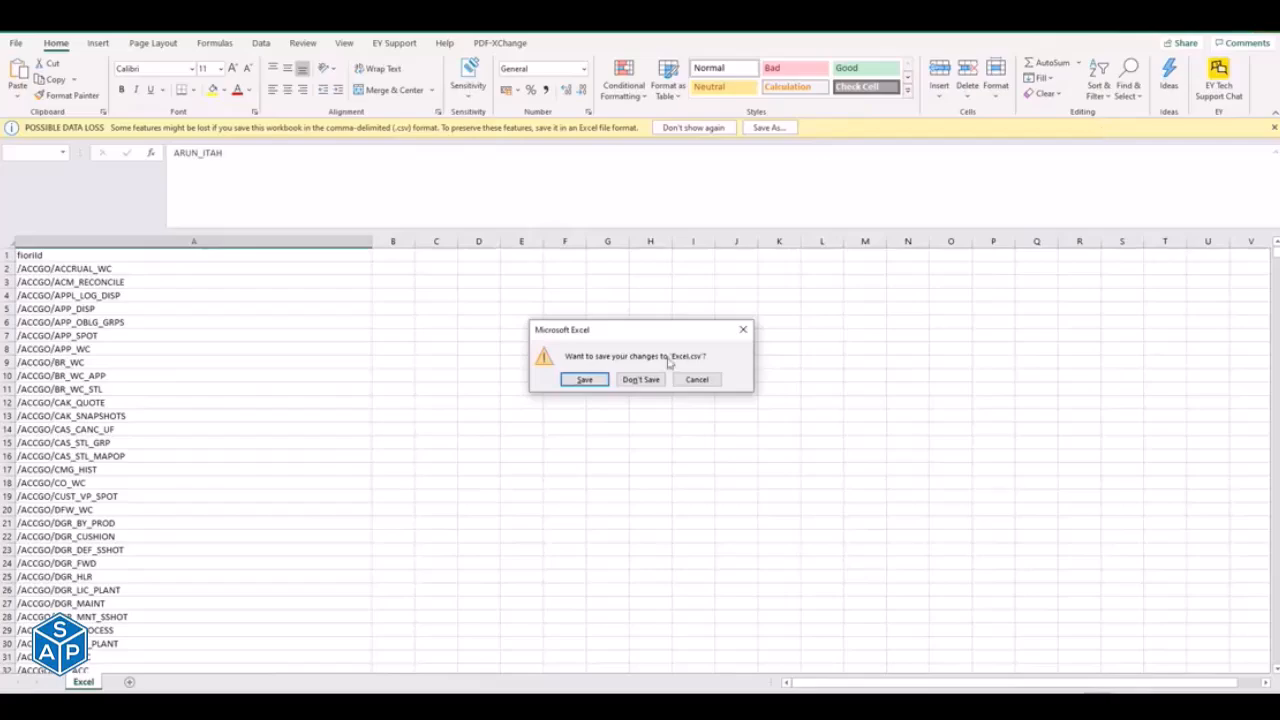
{"action": "left_click", "coordinate": [640, 379]}
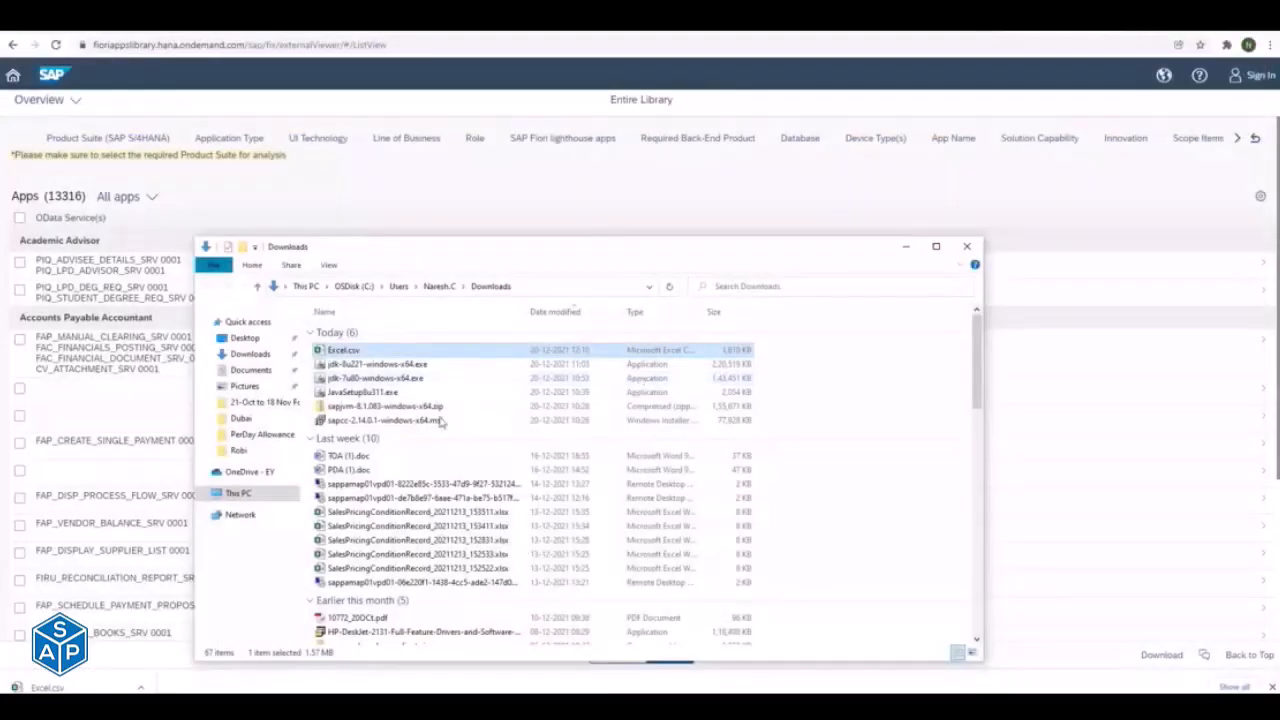
- Return to SAP GUI, open and cancel the text file import for the OData services list, and confirm the two entered services
{"action": "key", "text": "alt+Tab"}
{"action": "key", "text": "alt+Tab"}
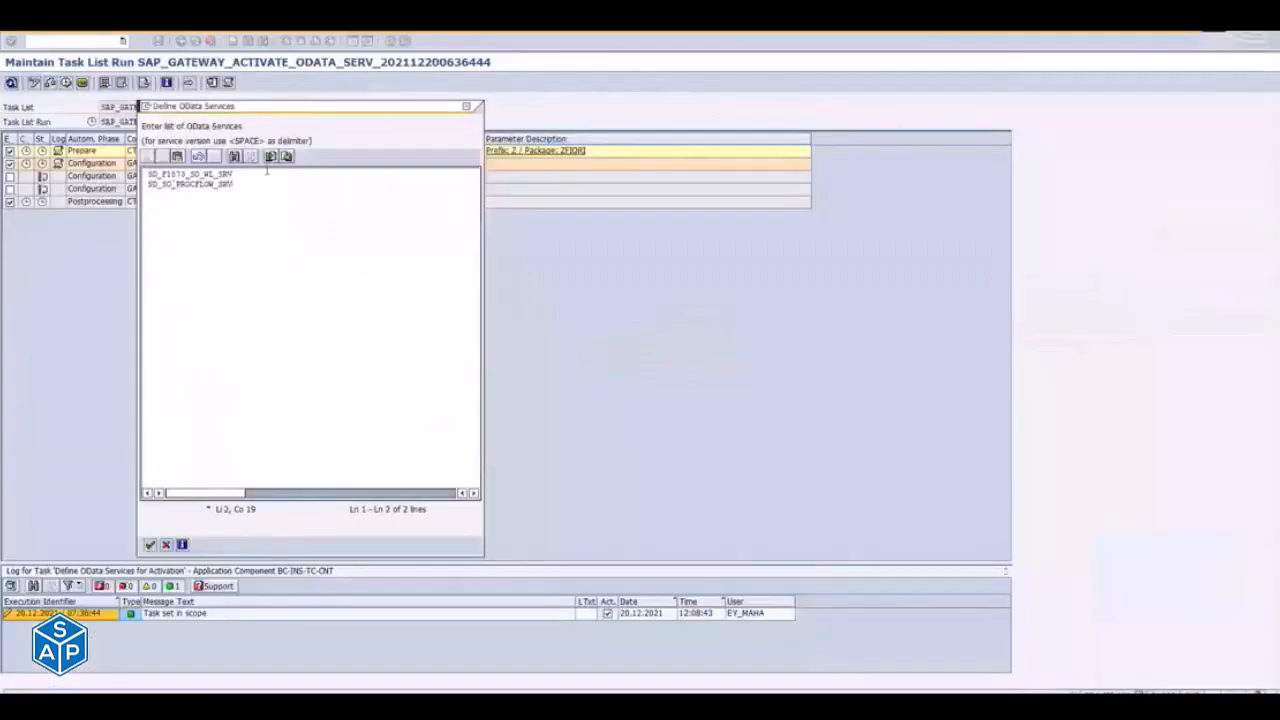
{"action": "left_click", "coordinate": [270, 156]}
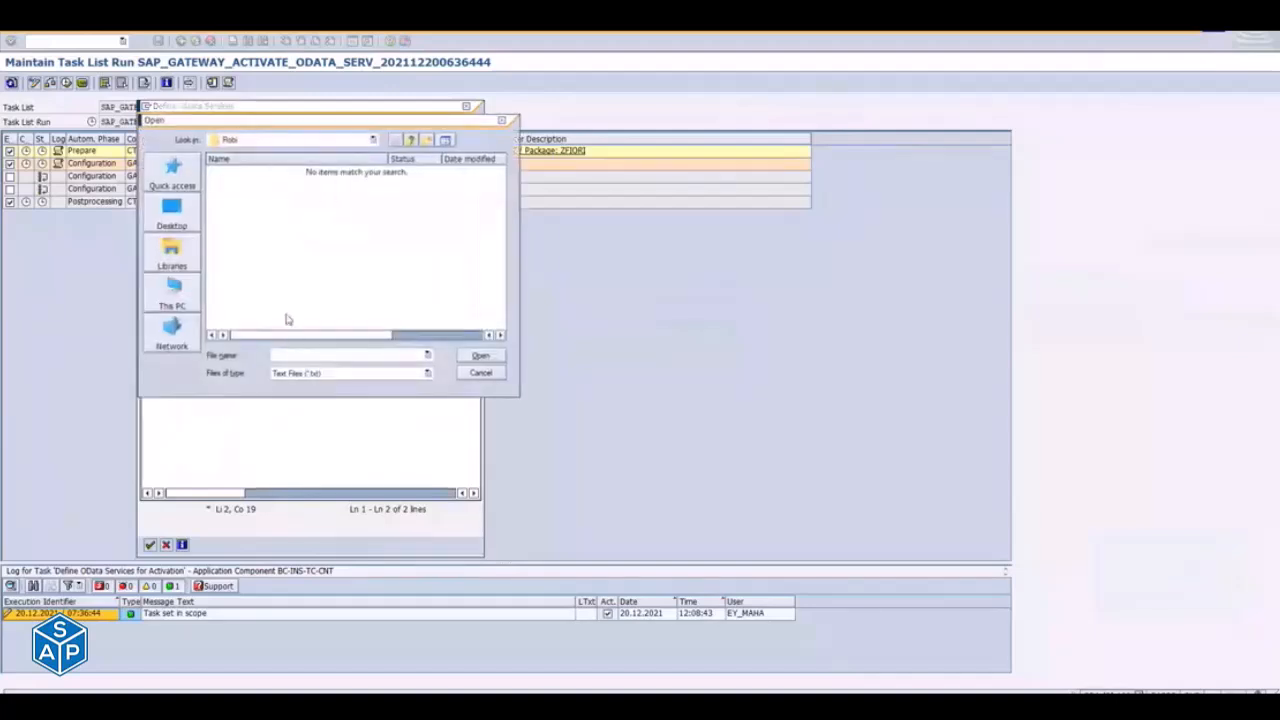
{"action": "key", "text": "Escape"}
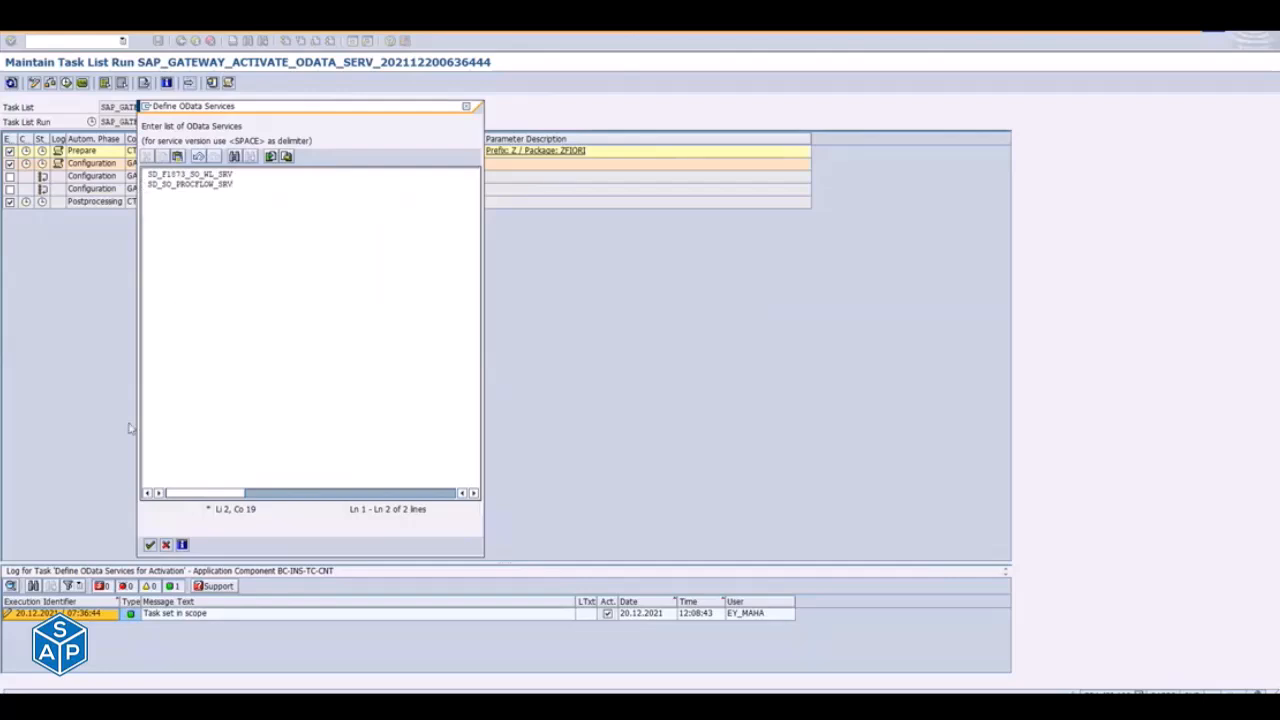
{"action": "left_click", "coordinate": [150, 545]}
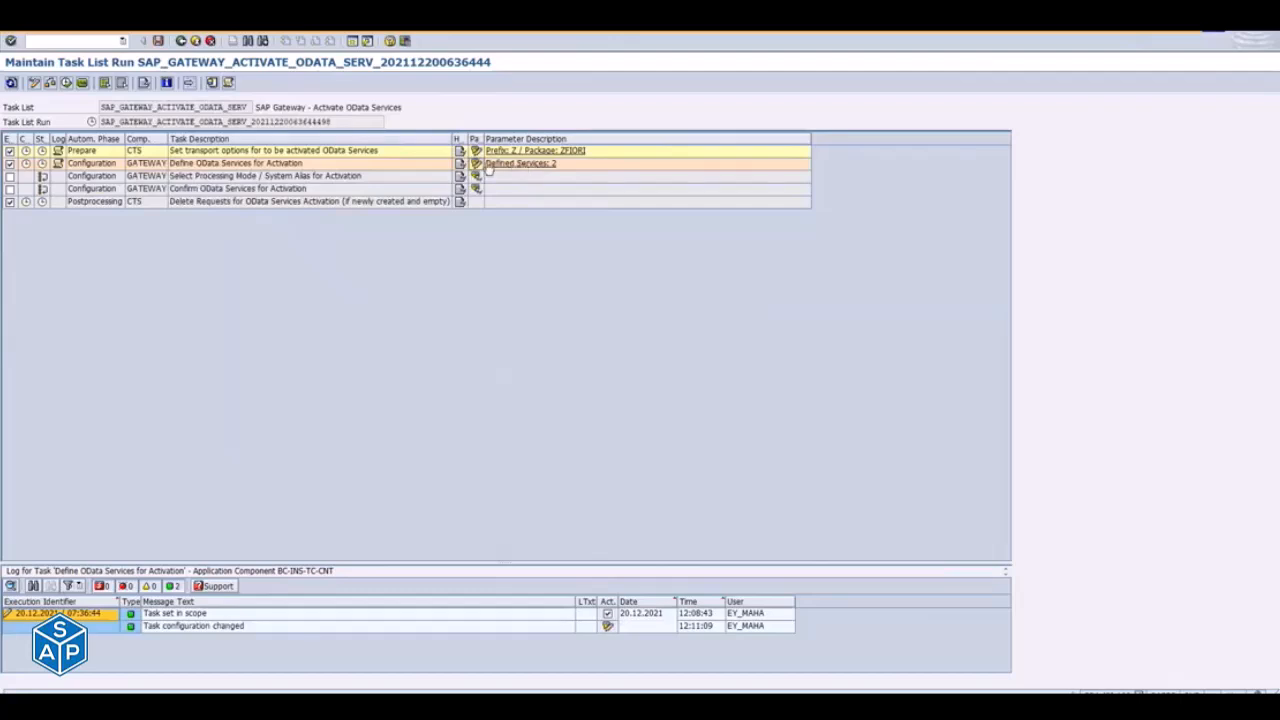
- Include the Select Processing Mode / System Alias task, set its processing mode to Co-deployed only, save it and return to the run
{"action": "left_click", "coordinate": [10, 176]}
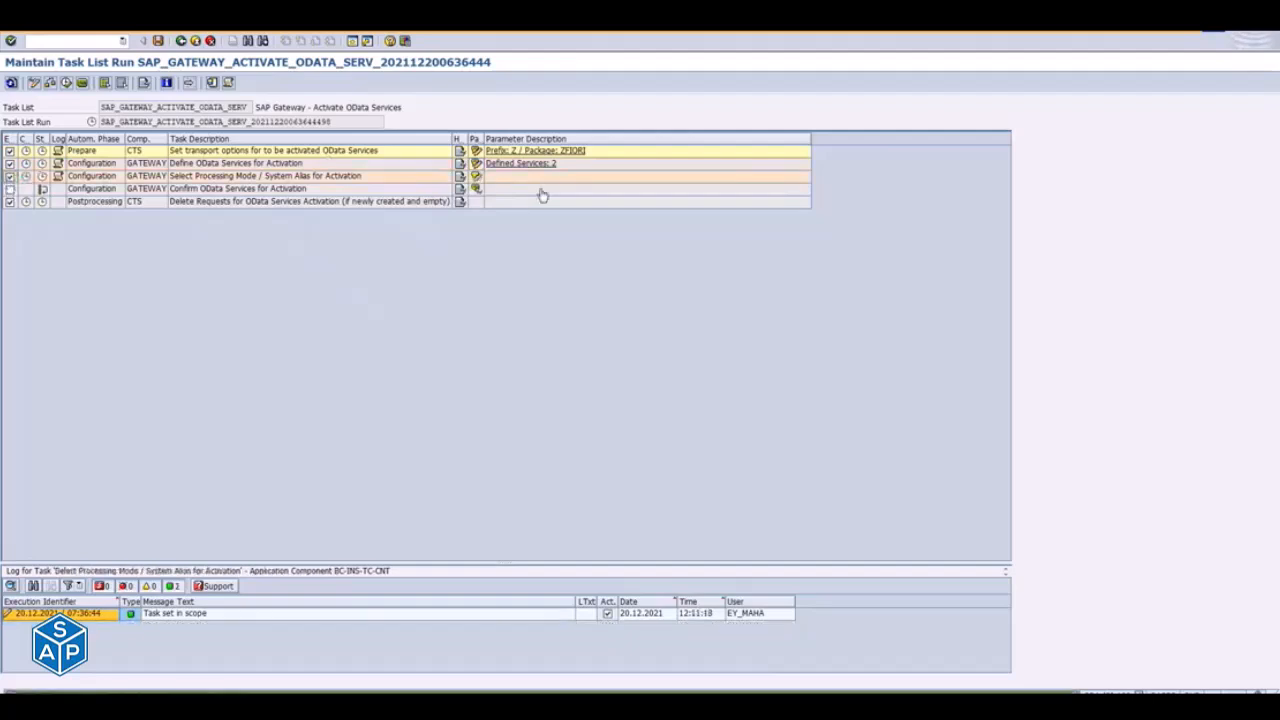
{"action": "left_click", "coordinate": [477, 178]}
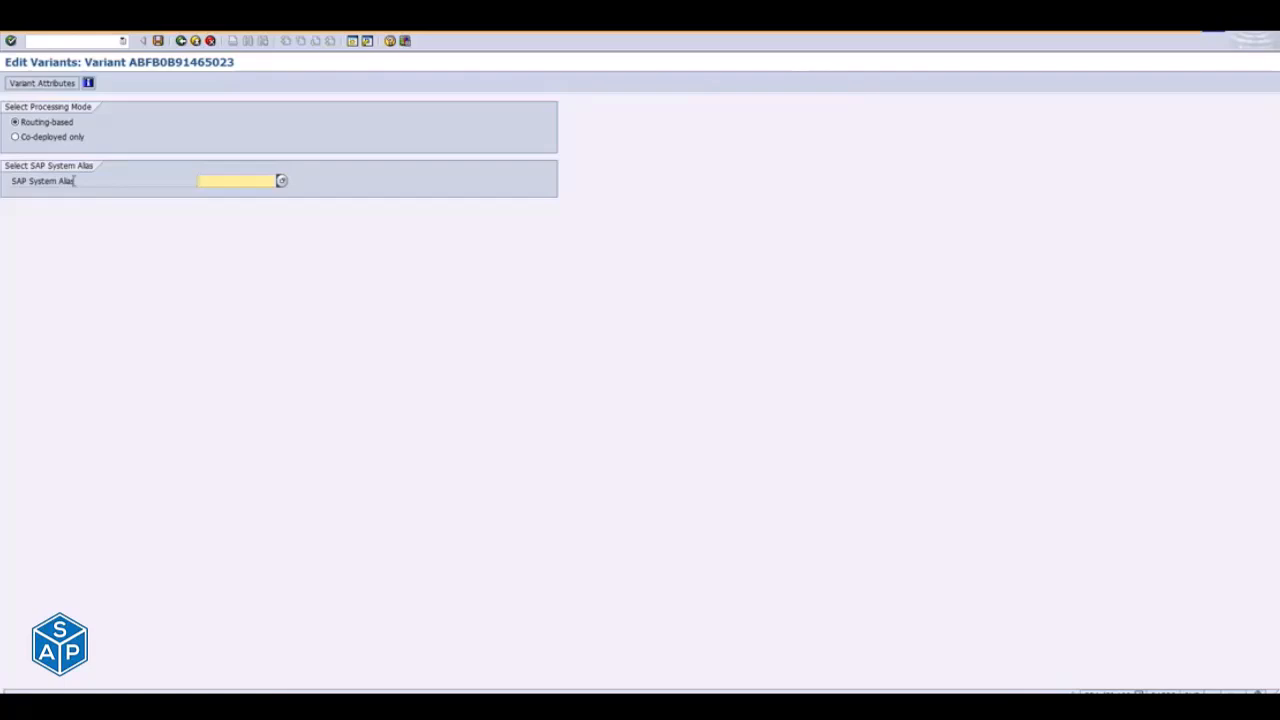
{"action": "left_click", "coordinate": [15, 137]}
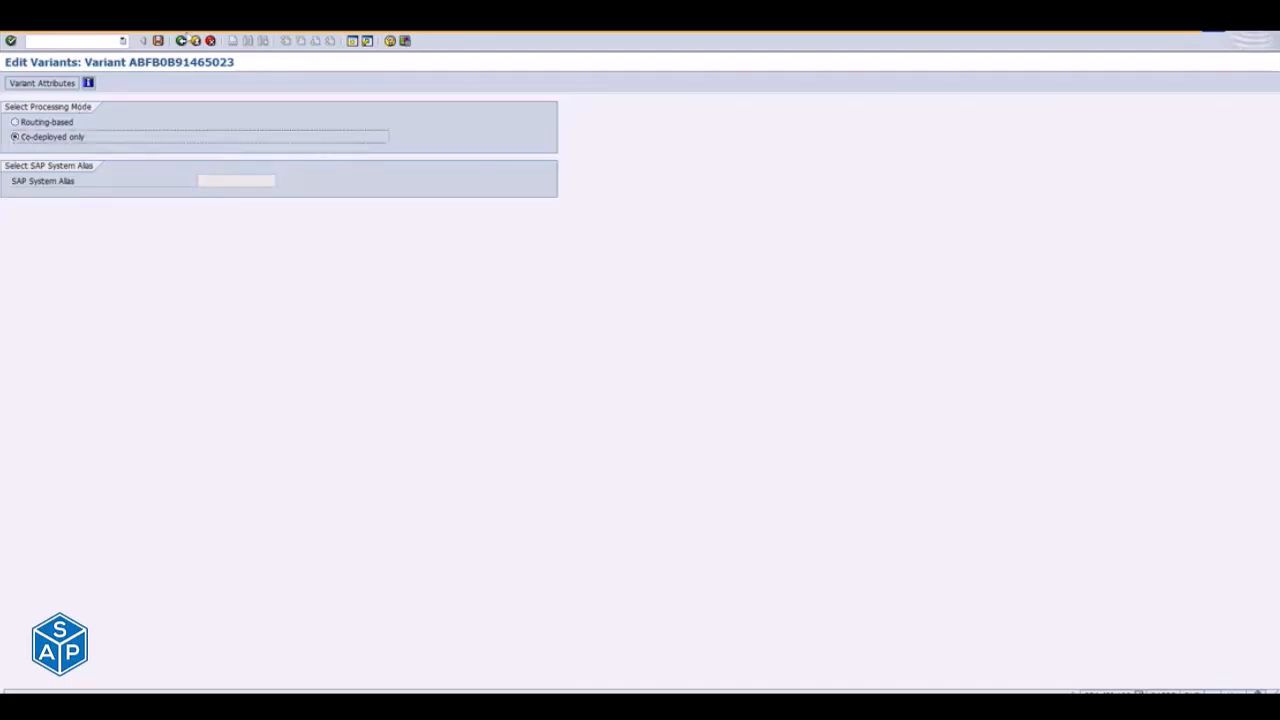
{"action": "left_click", "coordinate": [158, 43]}
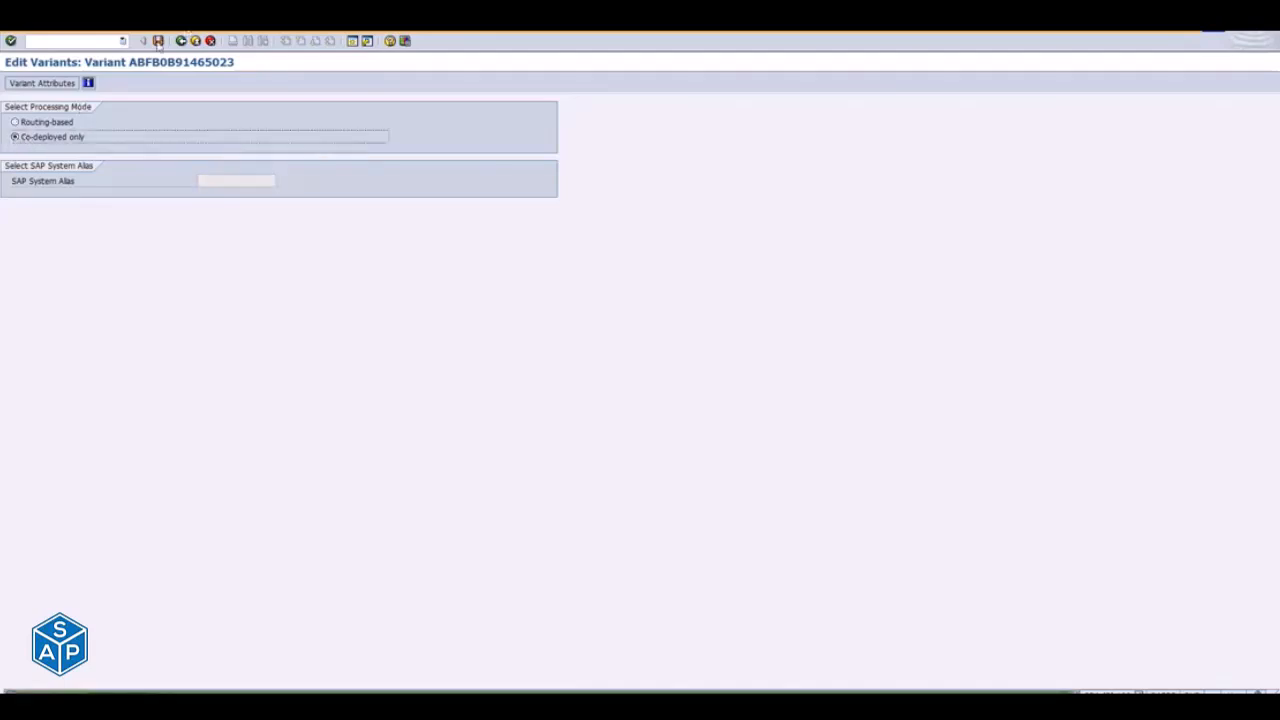
{"action": "left_click", "coordinate": [181, 43]}
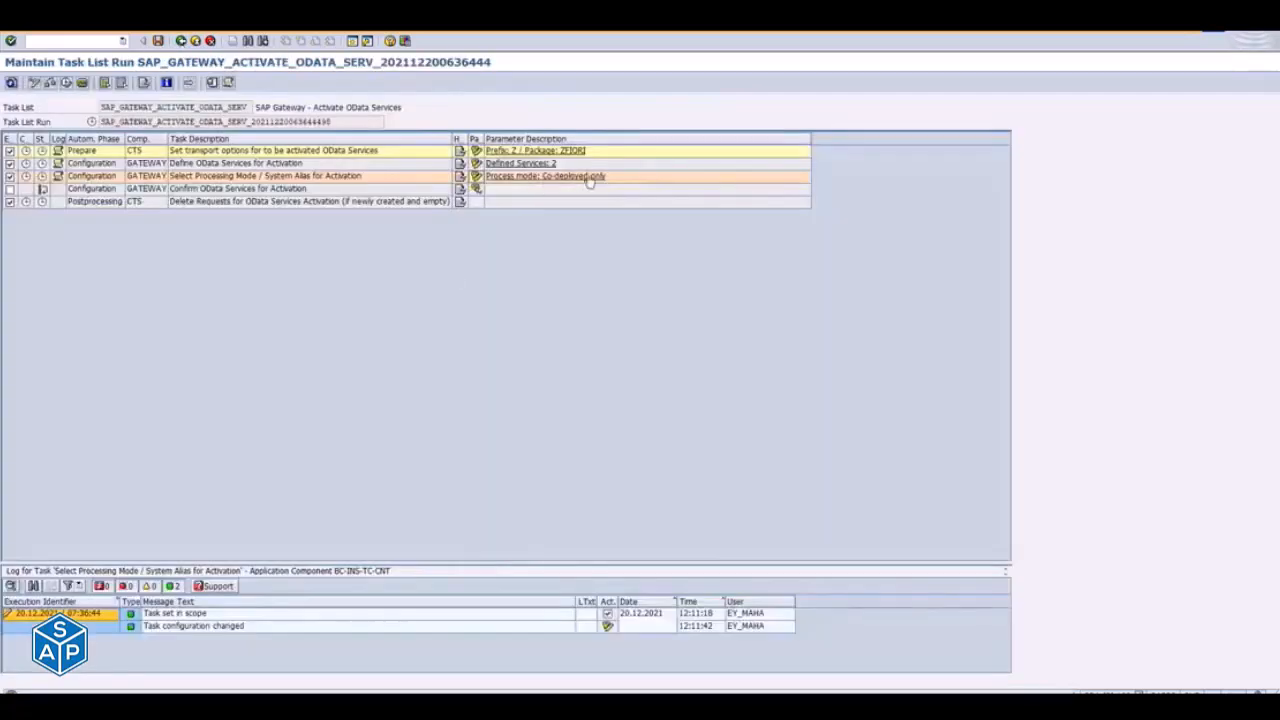
- Include the Confirm OData Services for Activation task, select SD_F1873_SO_WL_SRV and SD_SO_PROCFLOW_SRV for activation, and return to the run
{"action": "left_click", "coordinate": [11, 188]}
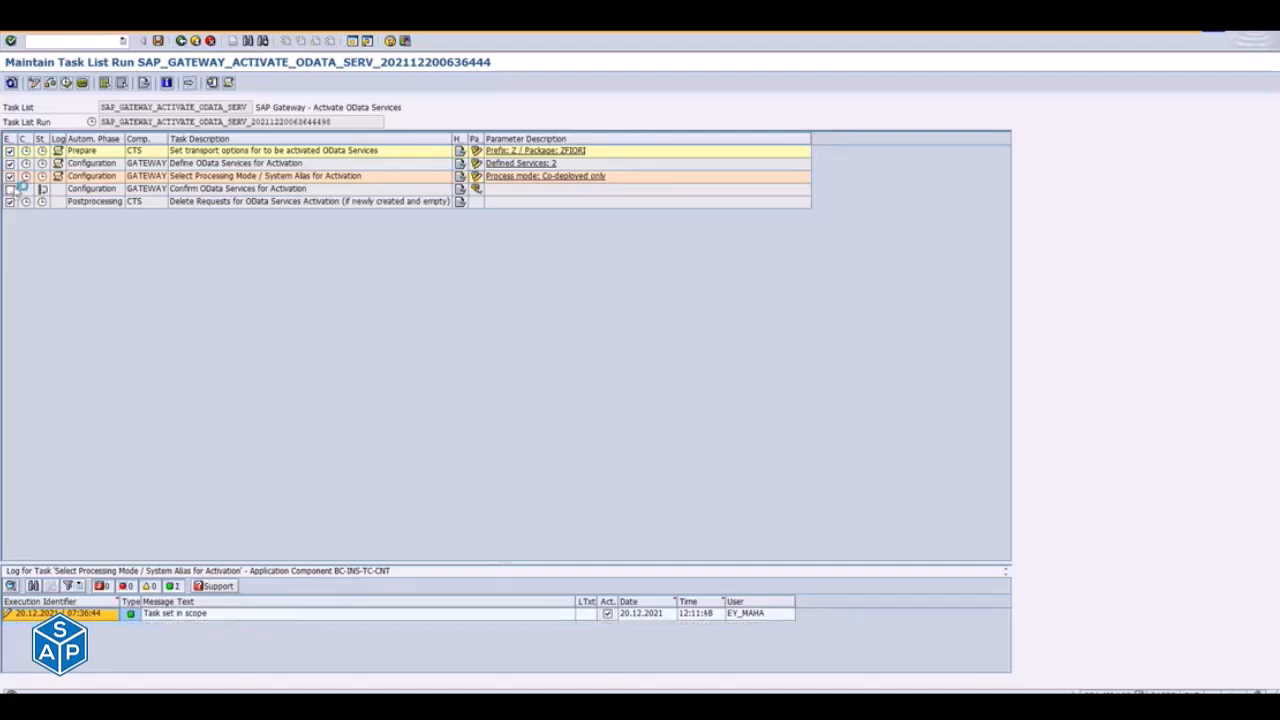
{"action": "left_click", "coordinate": [476, 189]}
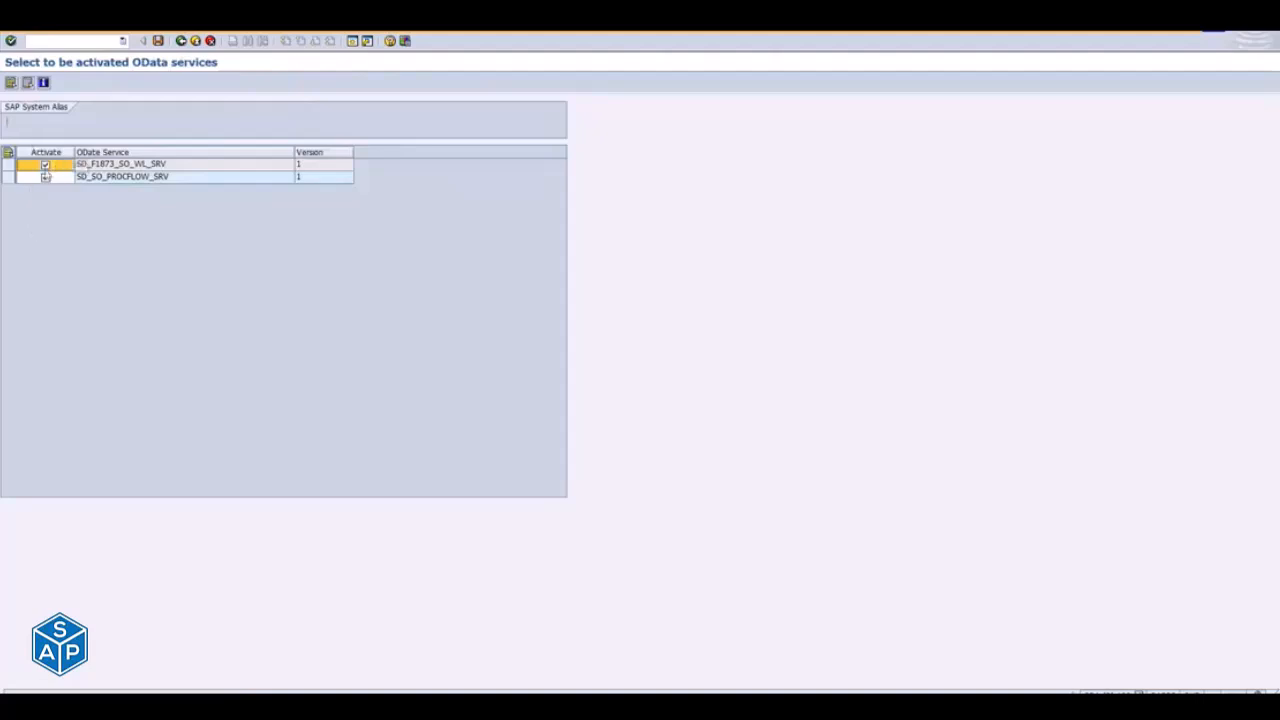
{"action": "left_click", "coordinate": [45, 177]}
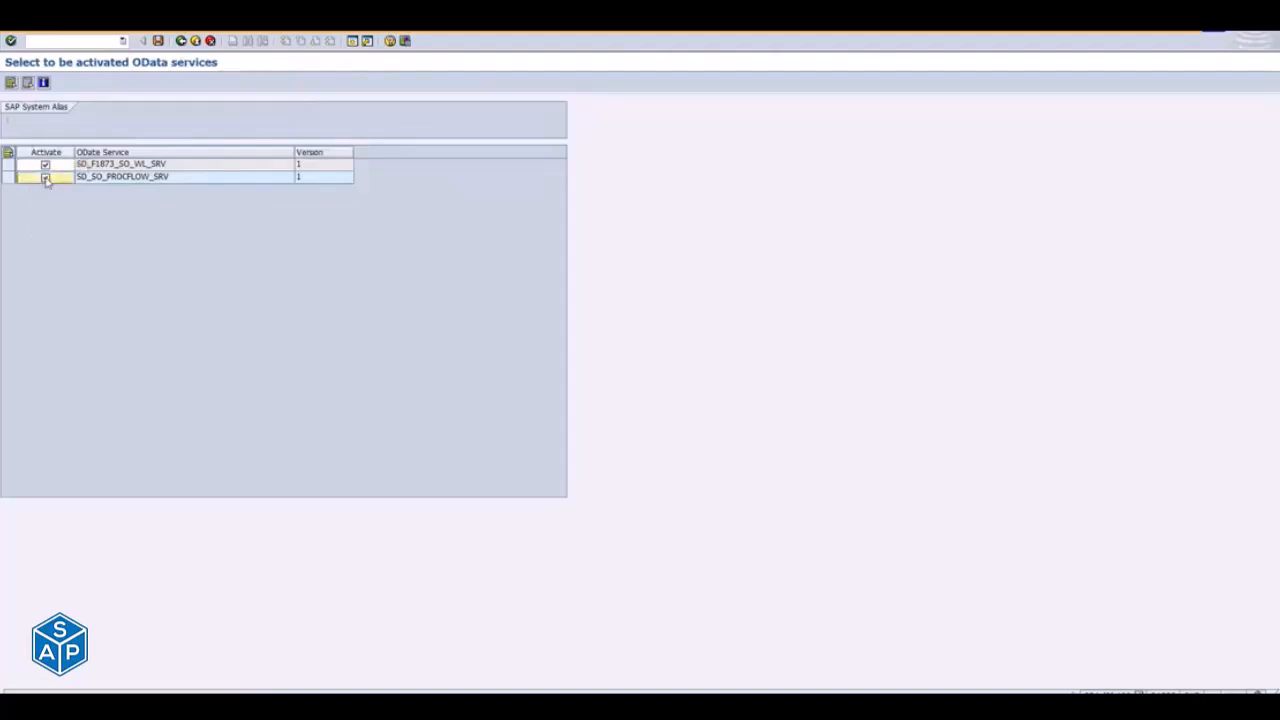
{"action": "left_click", "coordinate": [182, 42]}
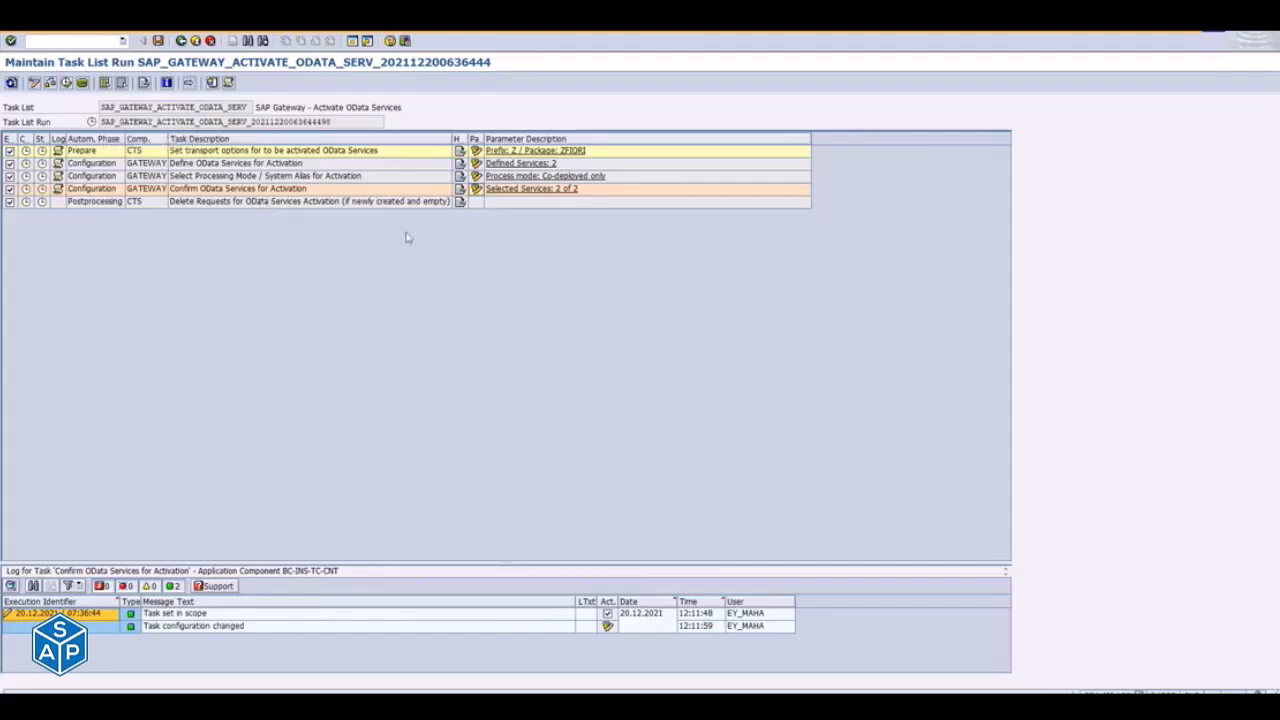
- Switch to the Activate and Maintain Services window and deactivate the ODATA ICF node of ZSD_F1873_SO_WL_SRV
{"action": "key", "text": "alt+Tab"}
{"action": "key", "text": "Tab"}
{"action": "key", "text": "Tab"}
{"action": "key", "text": "Tab"}
{"action": "key", "text": "Tab"}
{"action": "key", "text": "Tab"}
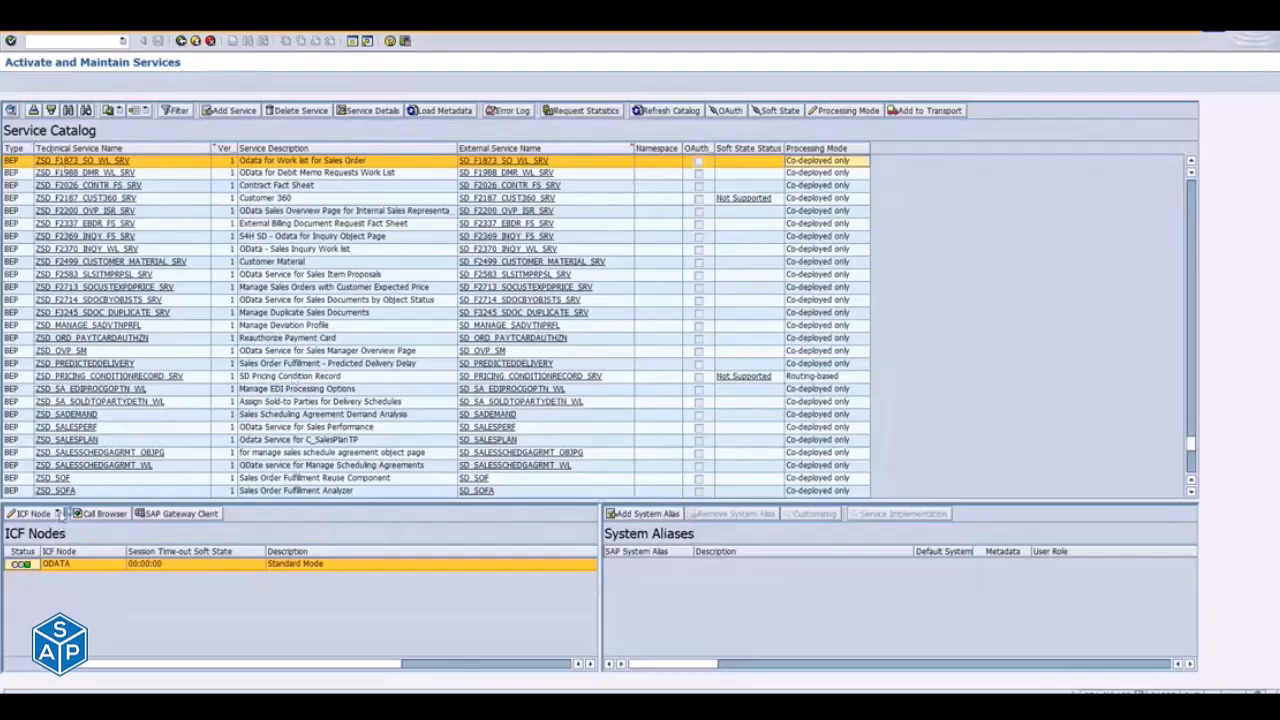
{"action": "left_click", "coordinate": [59, 513]}
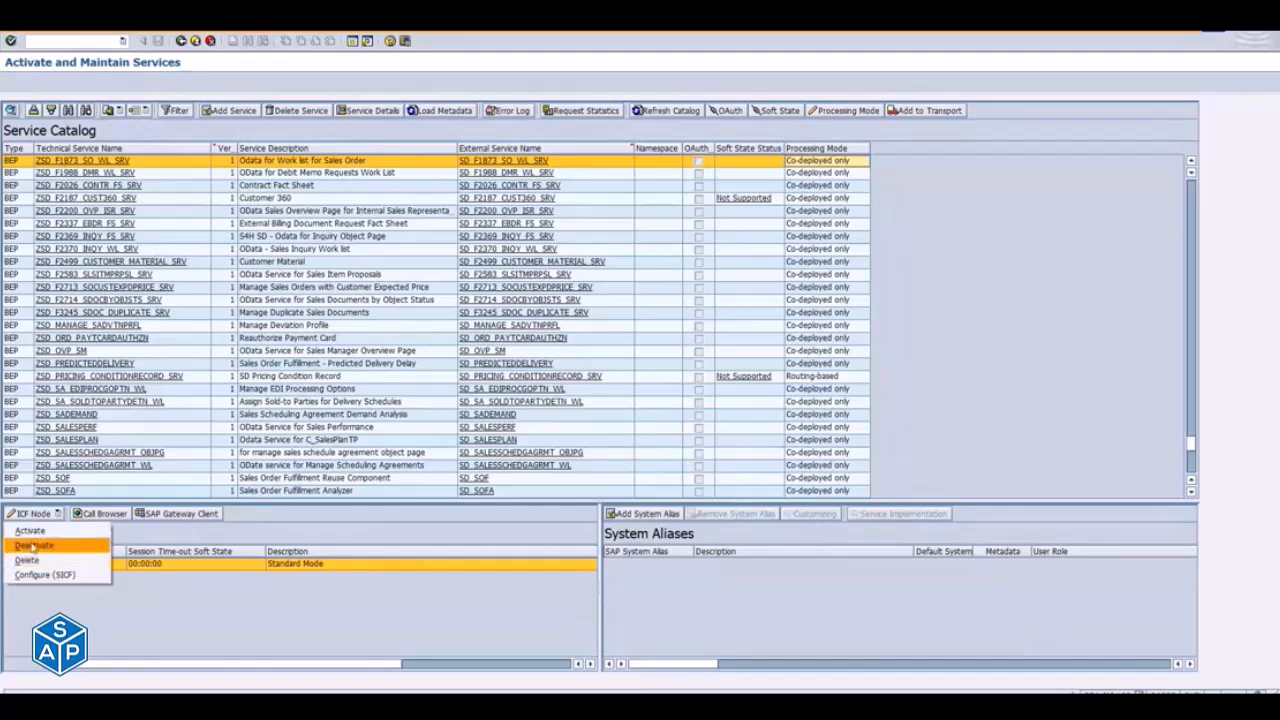
{"action": "left_click", "coordinate": [33, 546]}
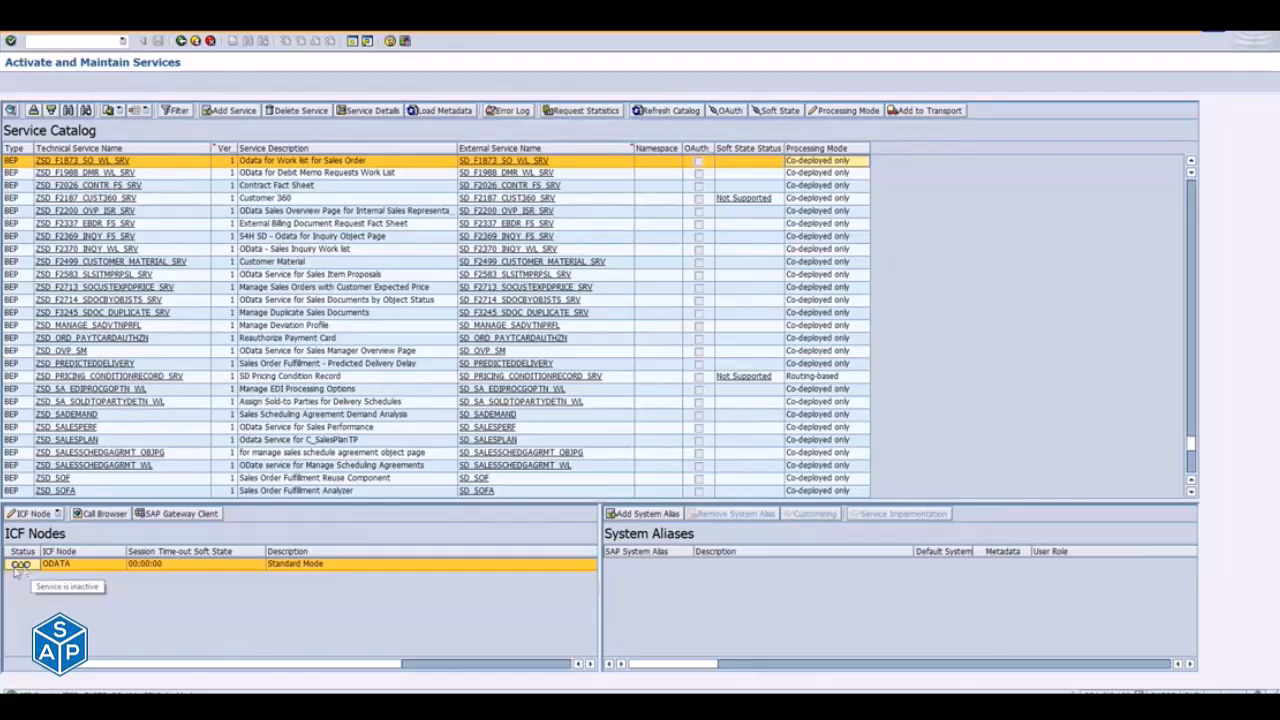
- Refresh the node status by reselecting ZSD_F1873_SO_WL_SRV in the service catalog, and activate its ODATA ICF node again
{"action": "left_click", "coordinate": [148, 316]}
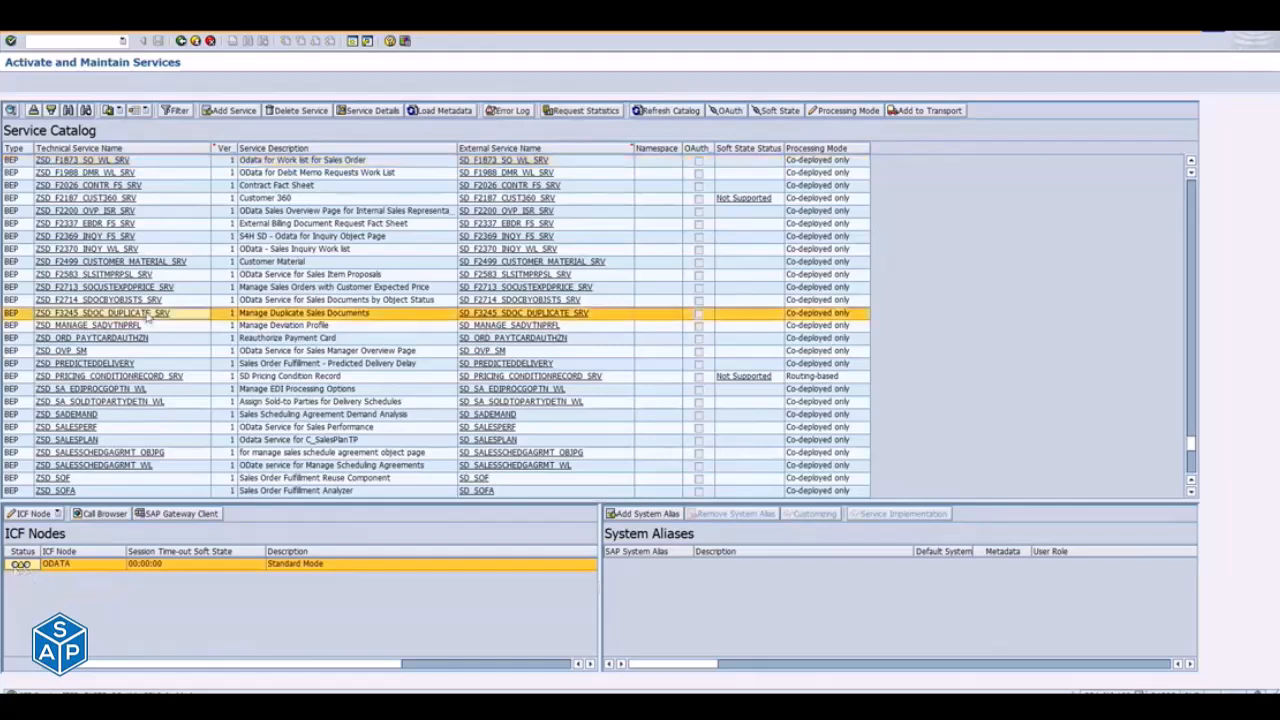
{"action": "left_click", "coordinate": [84, 162]}
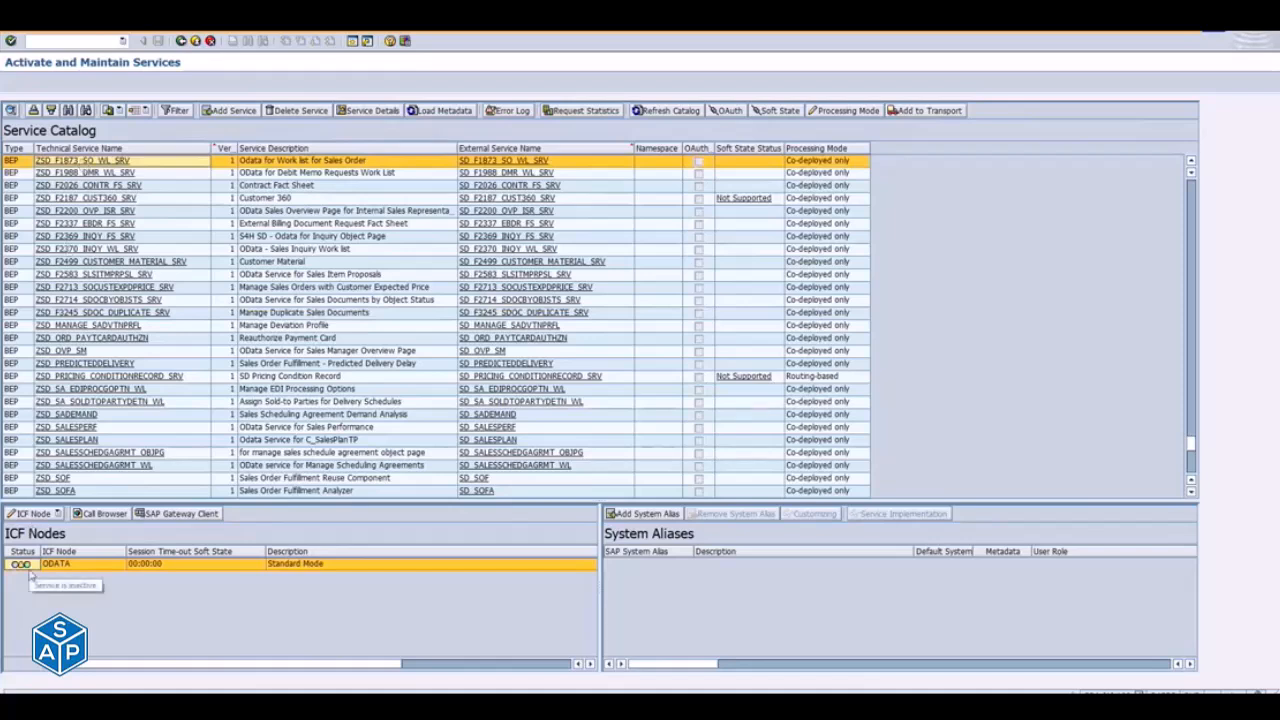
{"action": "left_click", "coordinate": [58, 513]}
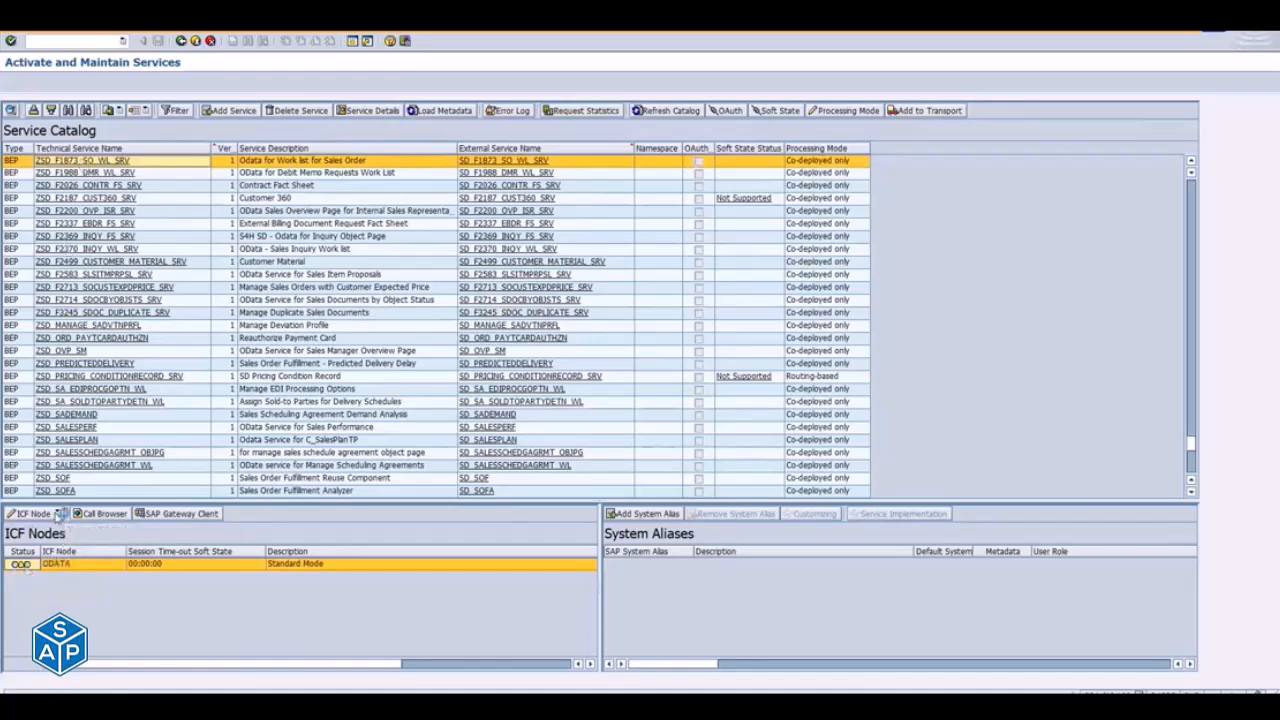
{"action": "left_click", "coordinate": [58, 531]}
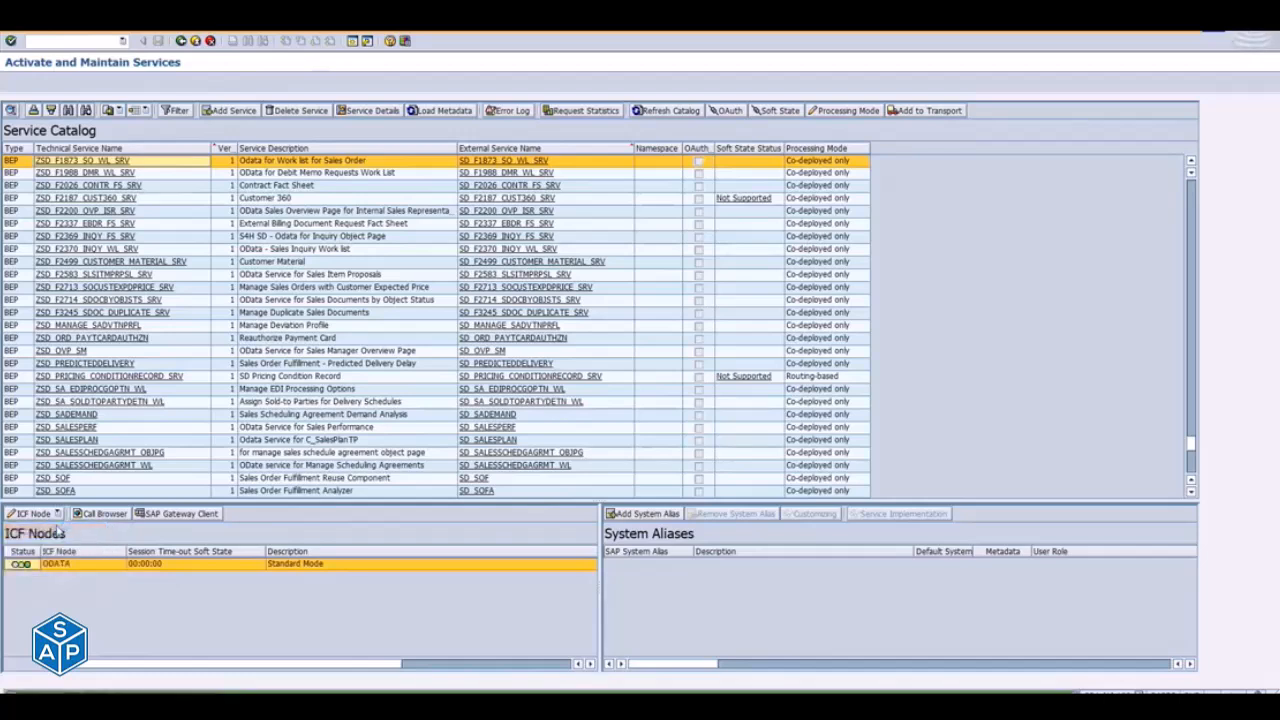
- Open the SICF configuration for the ODATA ICF node of ZSD_F1873_SO_WL_SRV
{"action": "right_click", "coordinate": [60, 162]}
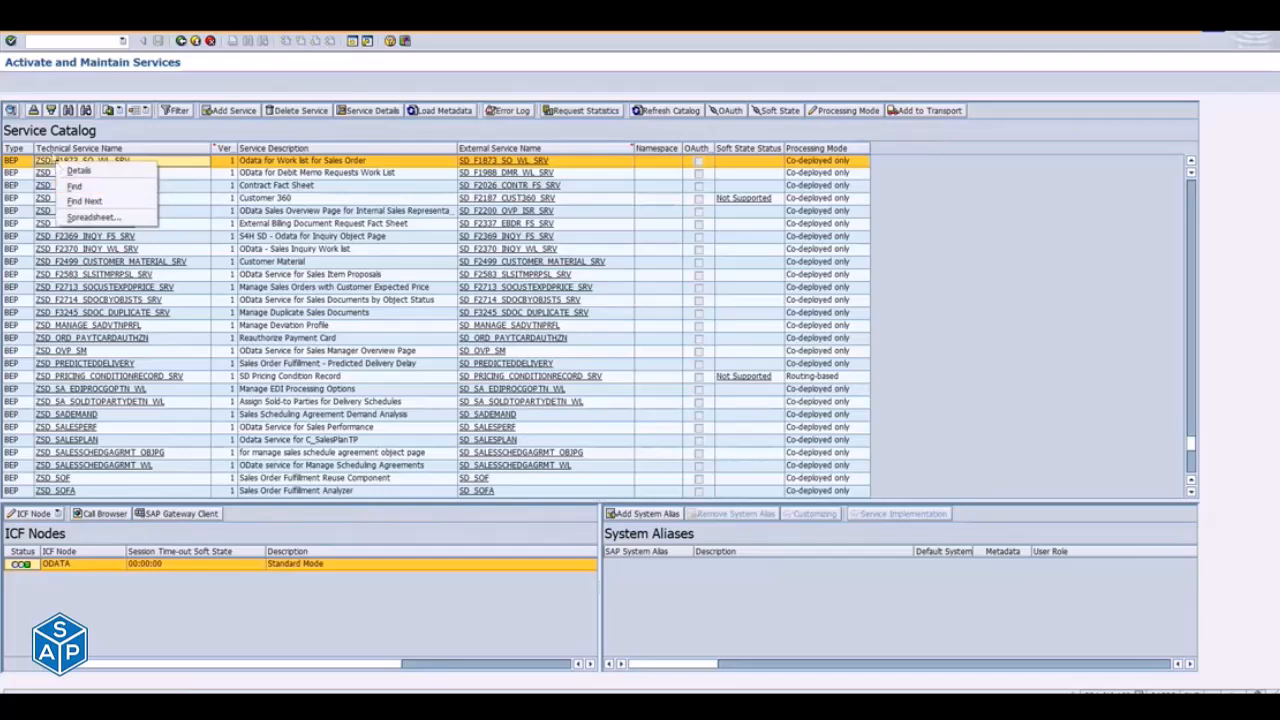
{"action": "left_click", "coordinate": [58, 513]}
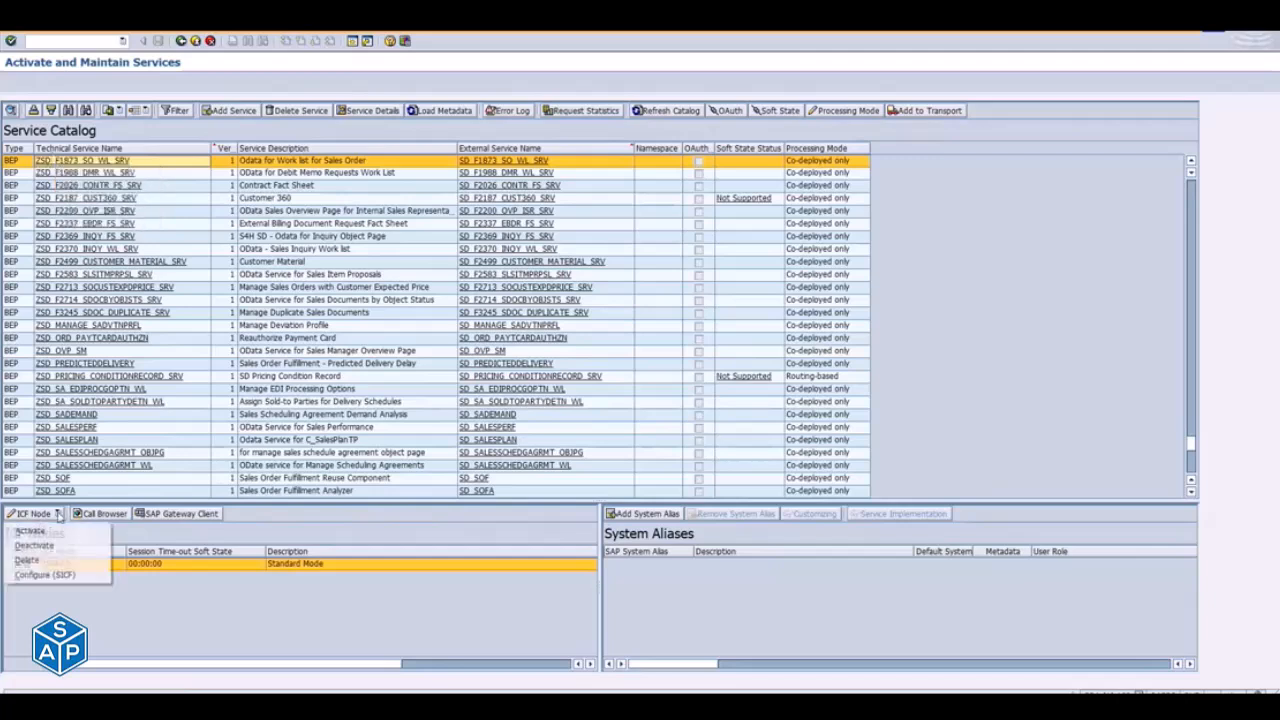
{"action": "left_click", "coordinate": [68, 576]}
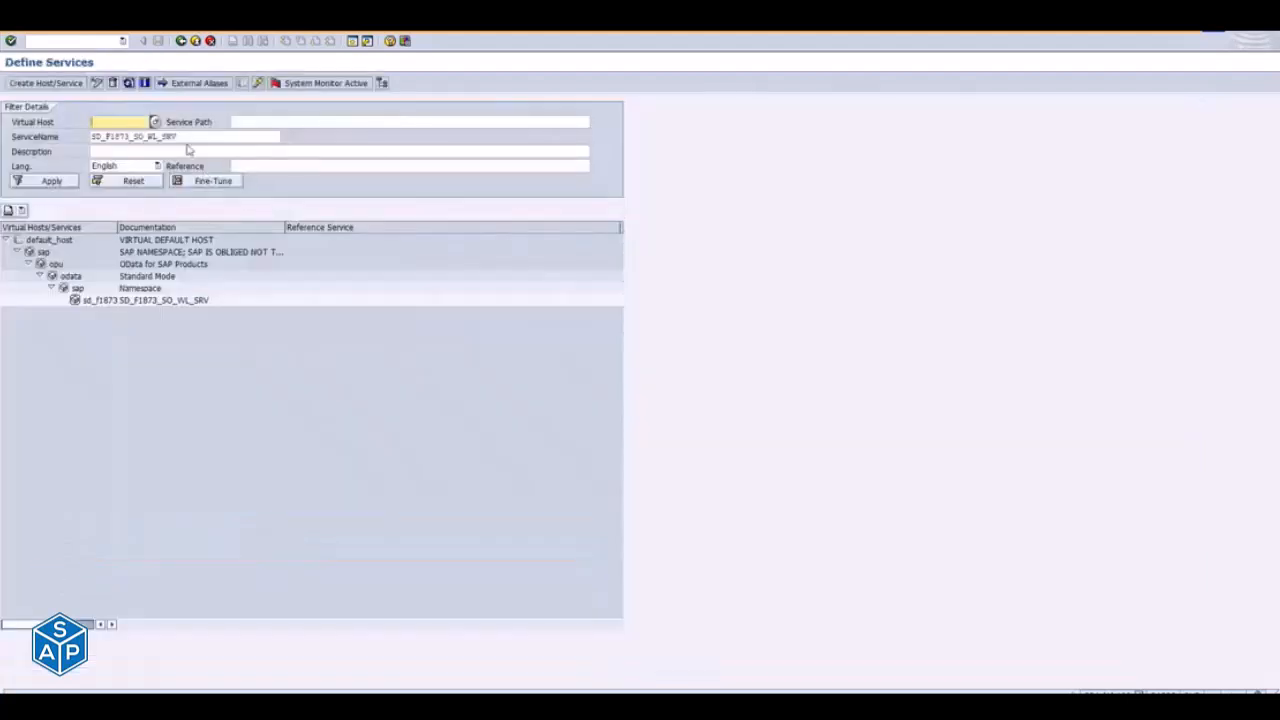
- Clear the service name filter in Define Services and apply it to list the complete service tree
{"action": "left_click_drag", "start_coordinate": [197, 141], "coordinate": [42, 139]}
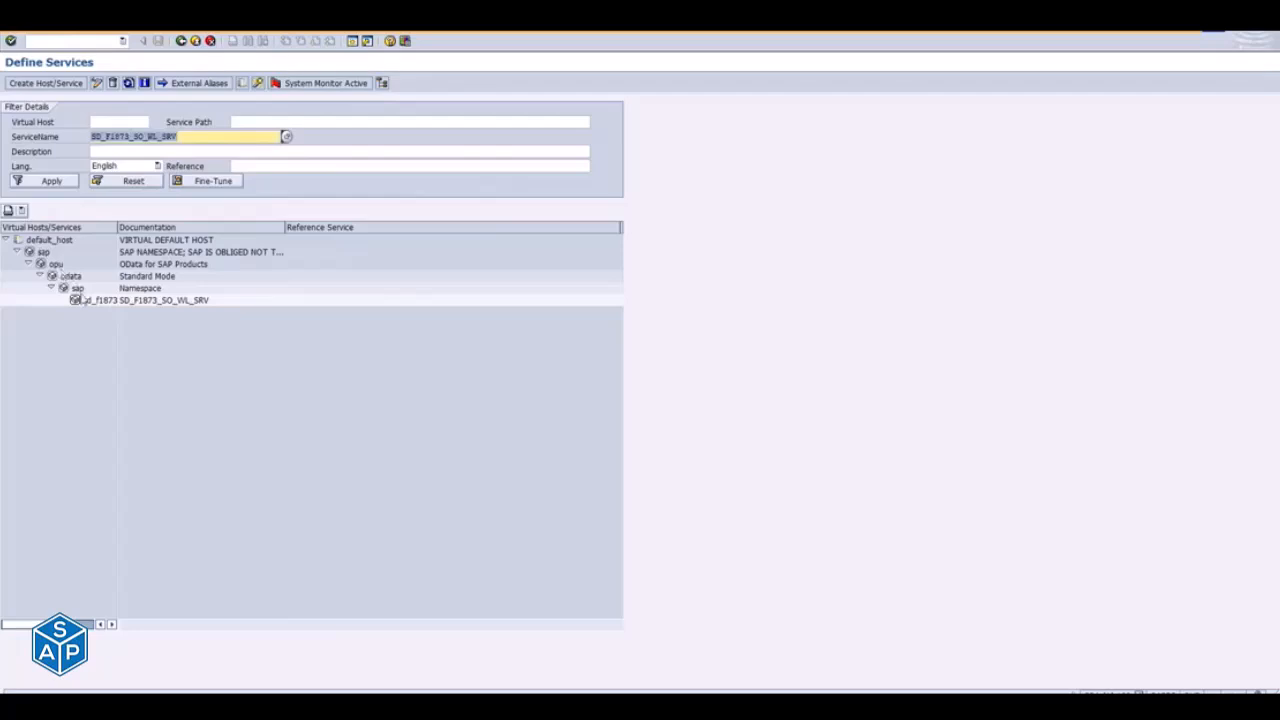
{"action": "key", "text": "BackSpace"}
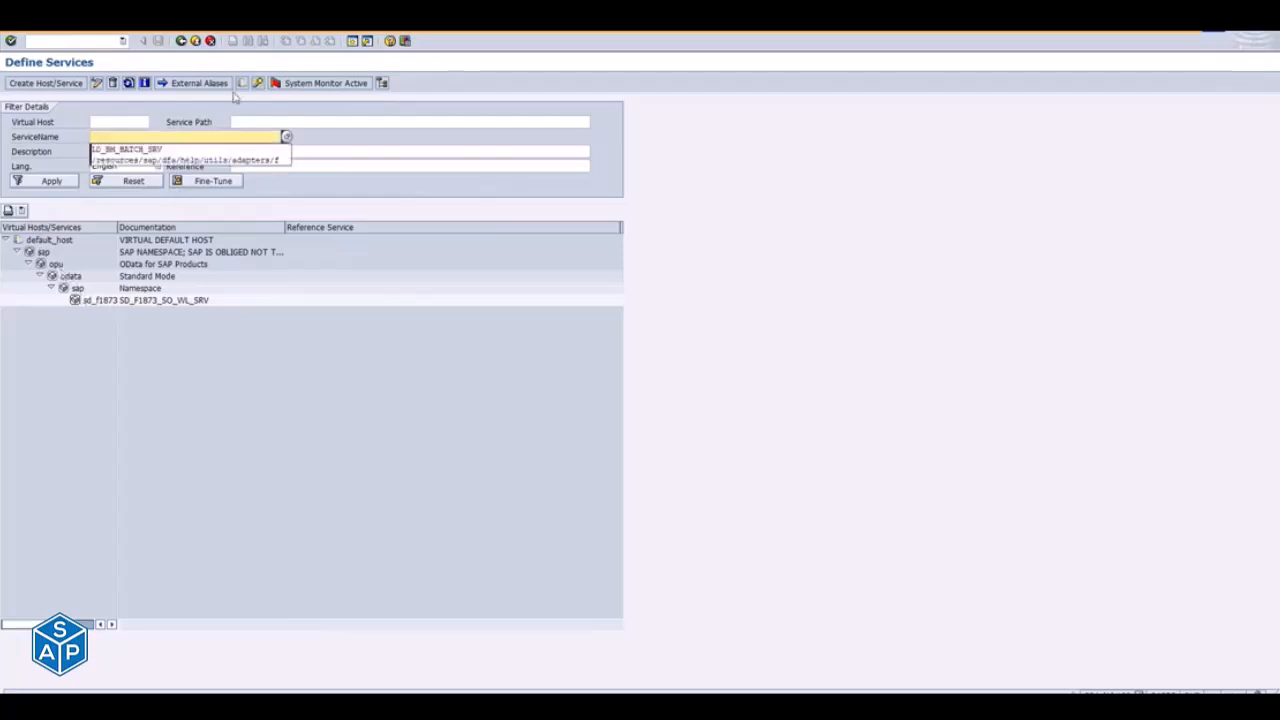
{"action": "left_click", "coordinate": [263, 121]}
{"action": "key", "text": "Return"}
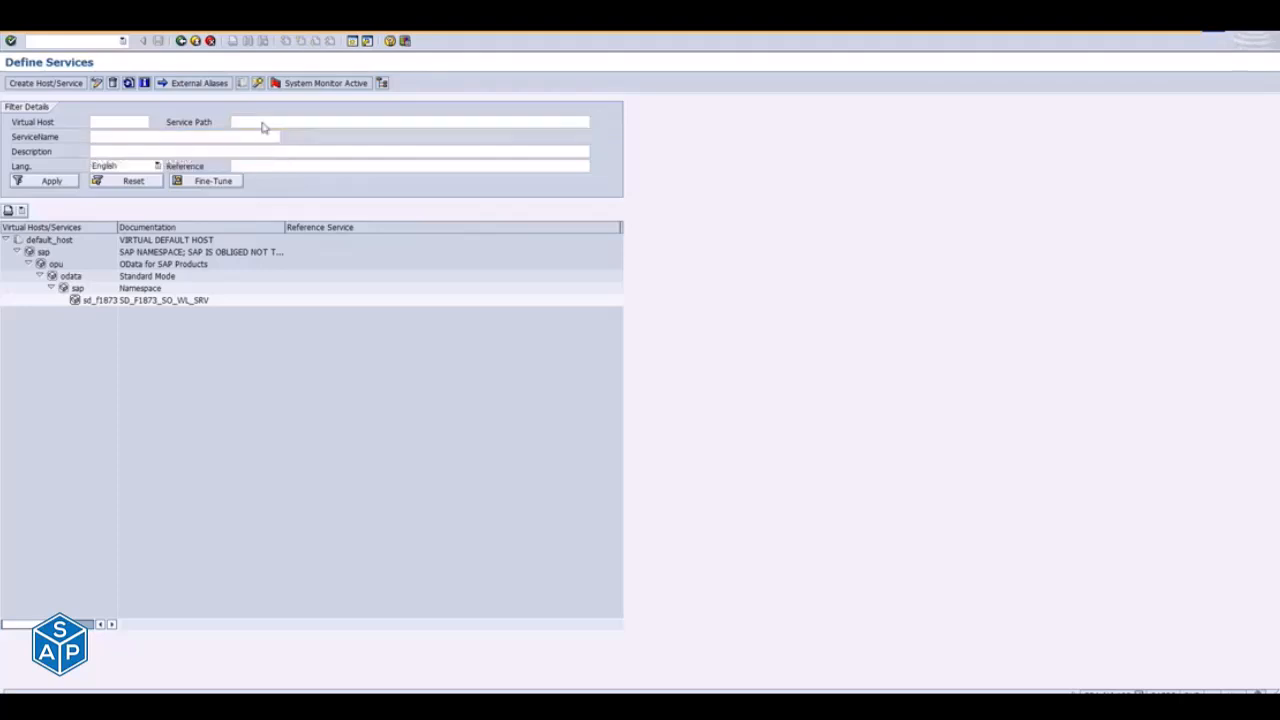
{"action": "left_click", "coordinate": [62, 182]}
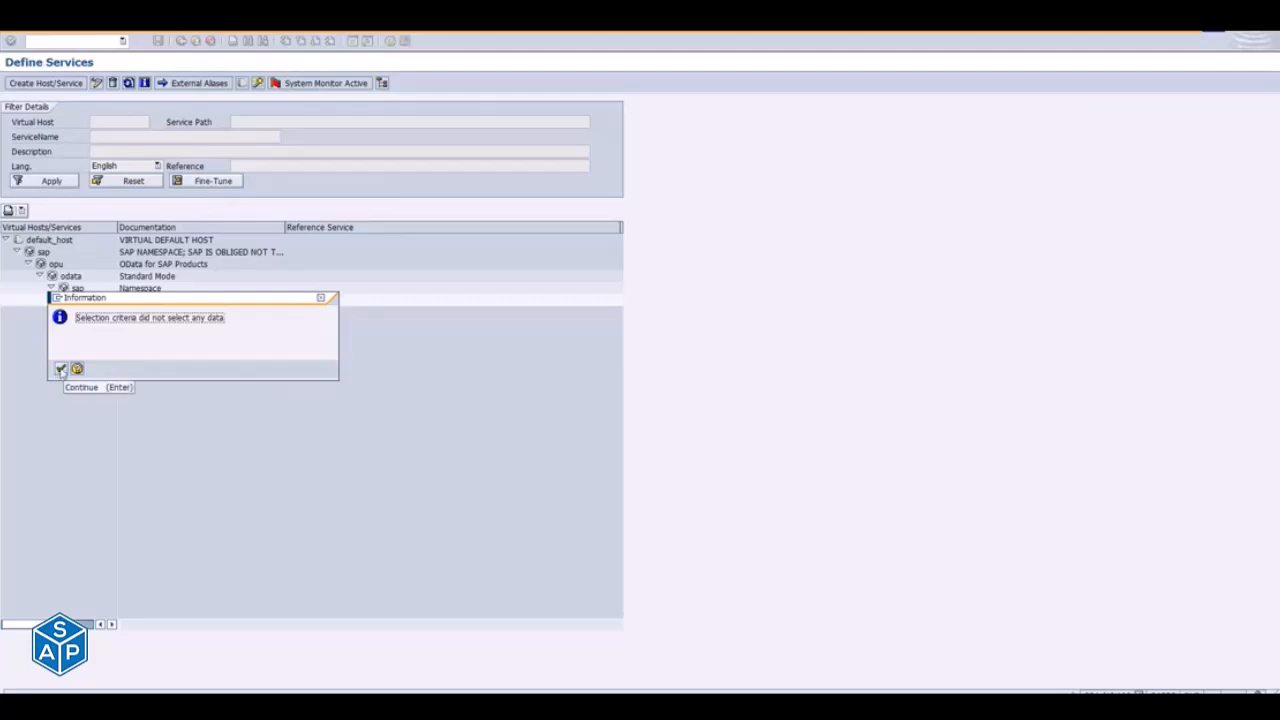
{"action": "left_click", "coordinate": [60, 369]}
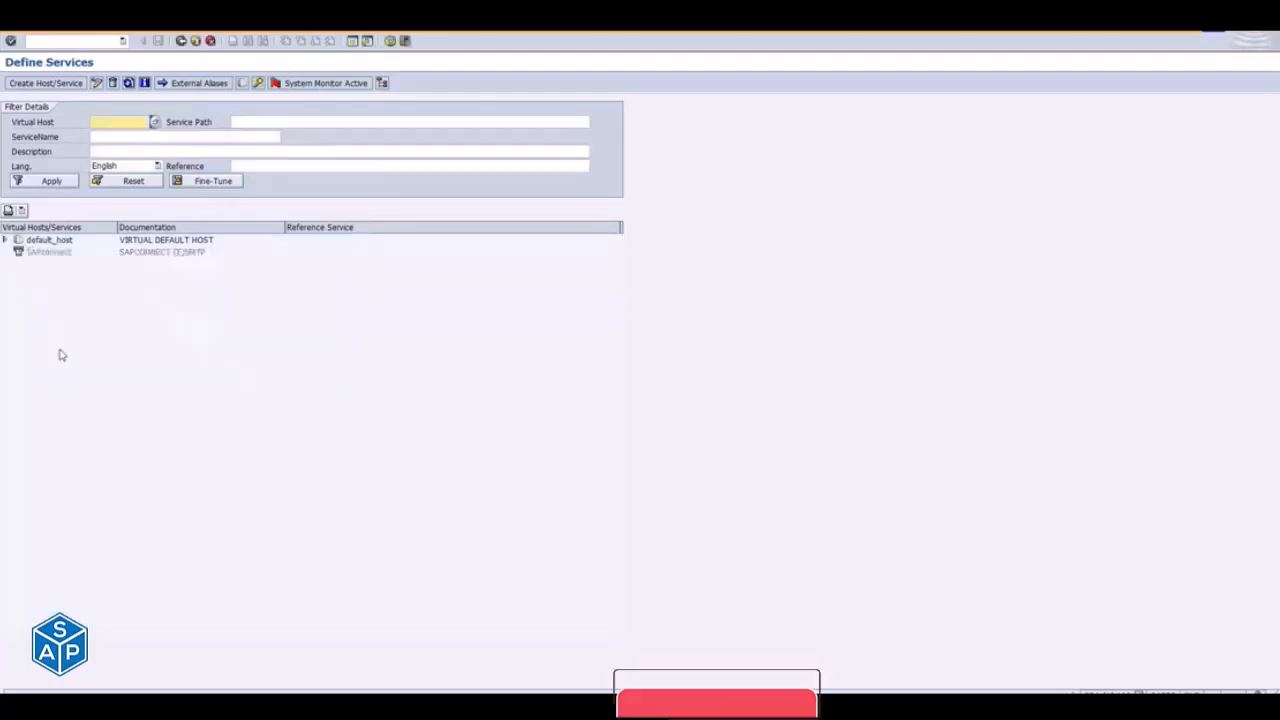
- Expand the service tree along default_host/sap/opu/odata/sap and look through the OData services under it
{"action": "left_click", "coordinate": [6, 241]}
{"action": "left_click", "coordinate": [17, 252]}
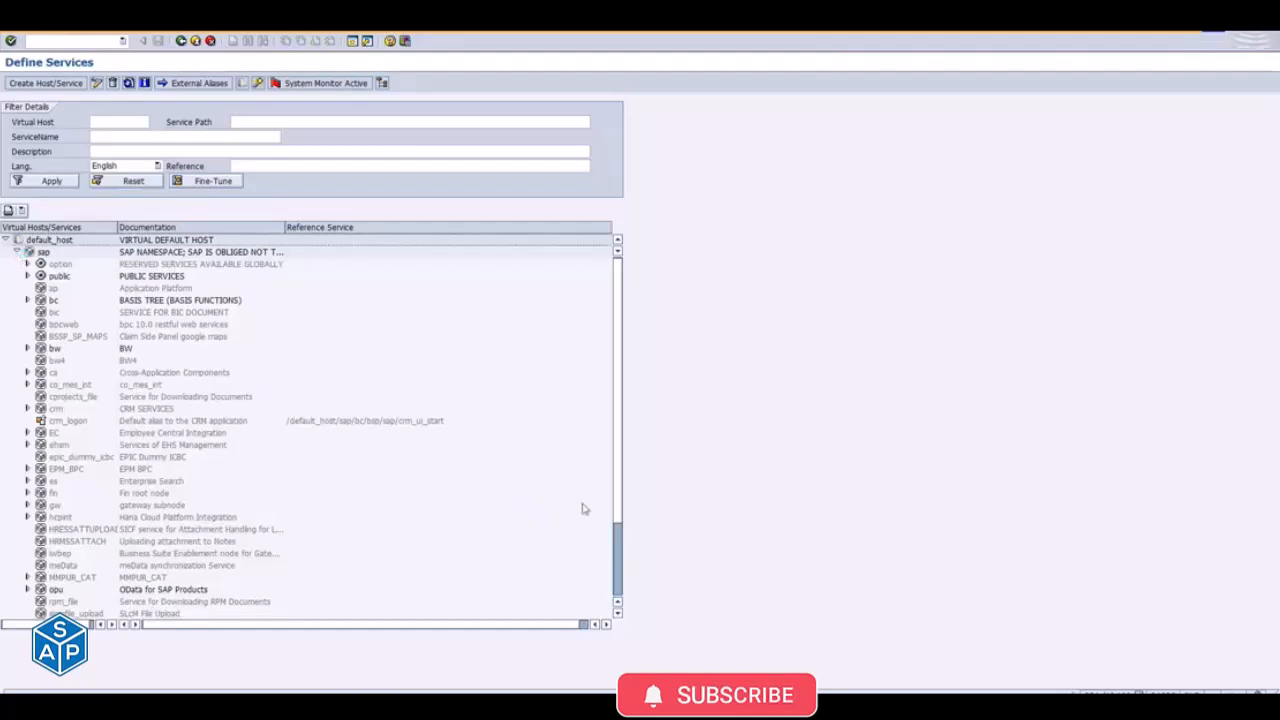
{"action": "scroll", "coordinate": [618, 566], "scroll_direction": "down", "scroll_amount": 3}
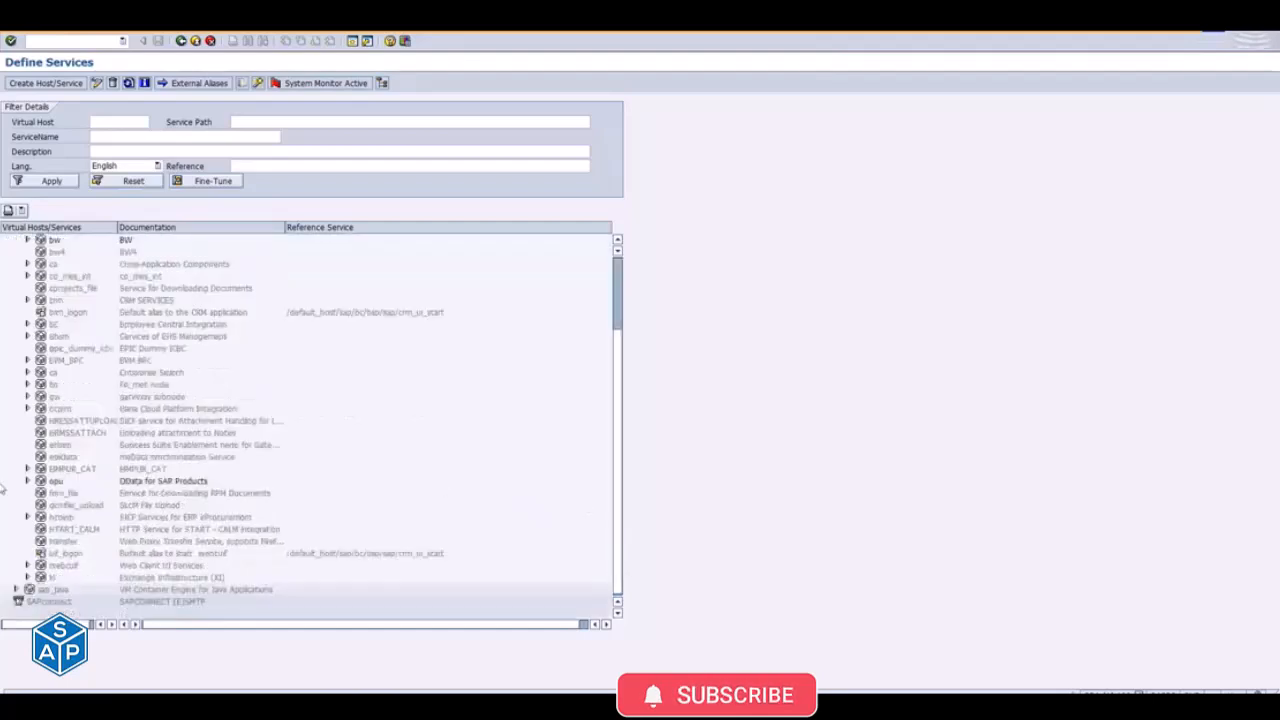
{"action": "left_click", "coordinate": [27, 481]}
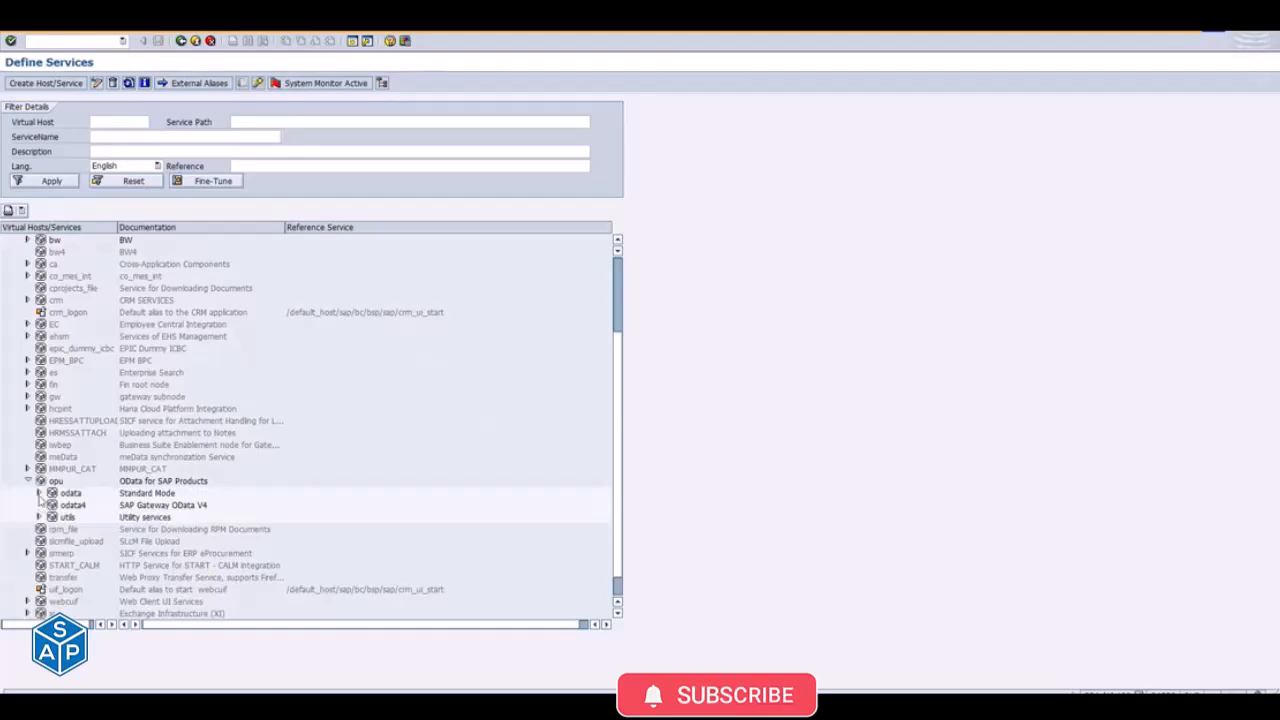
{"action": "left_click", "coordinate": [39, 493]}
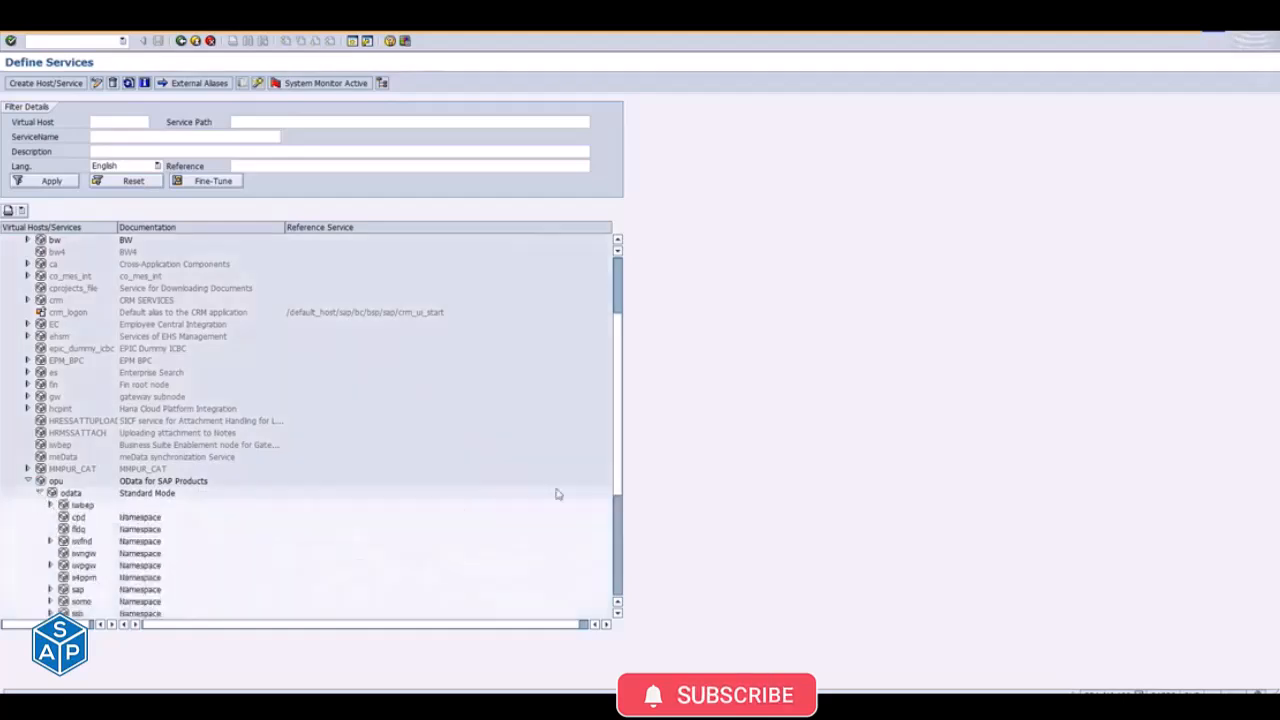
{"action": "left_click", "coordinate": [50, 589]}
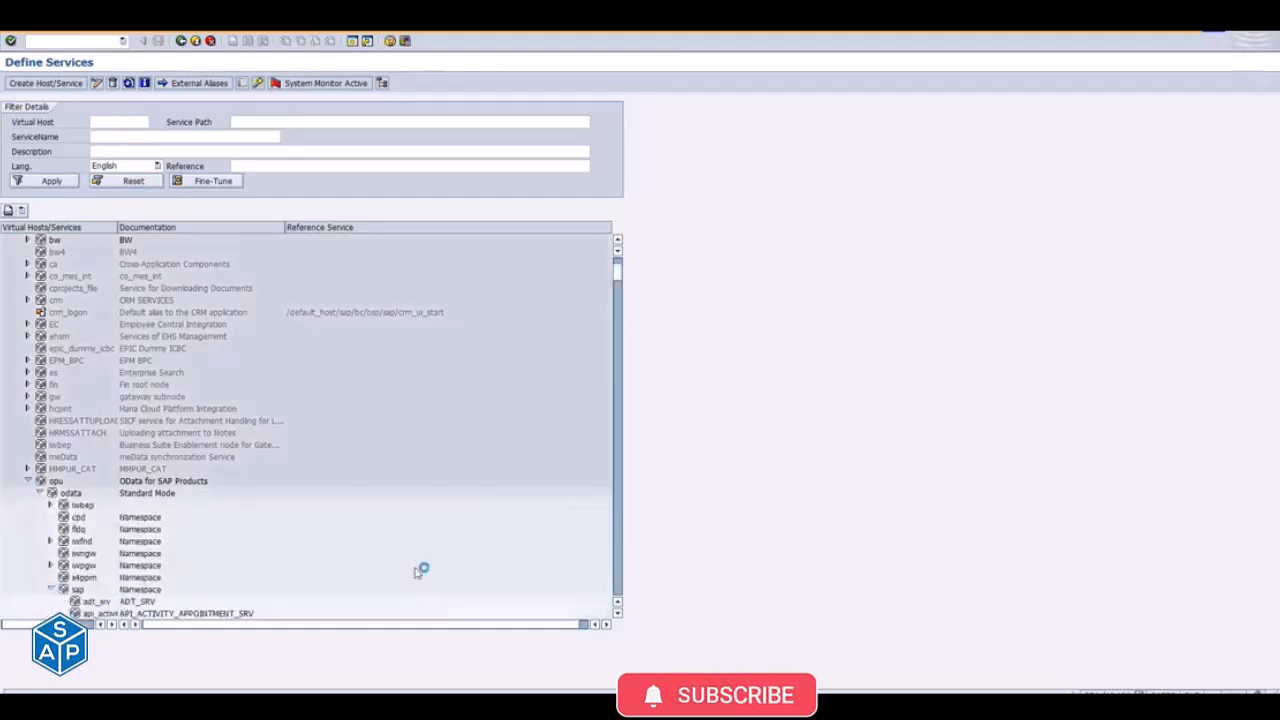
{"action": "left_click", "coordinate": [619, 572]}
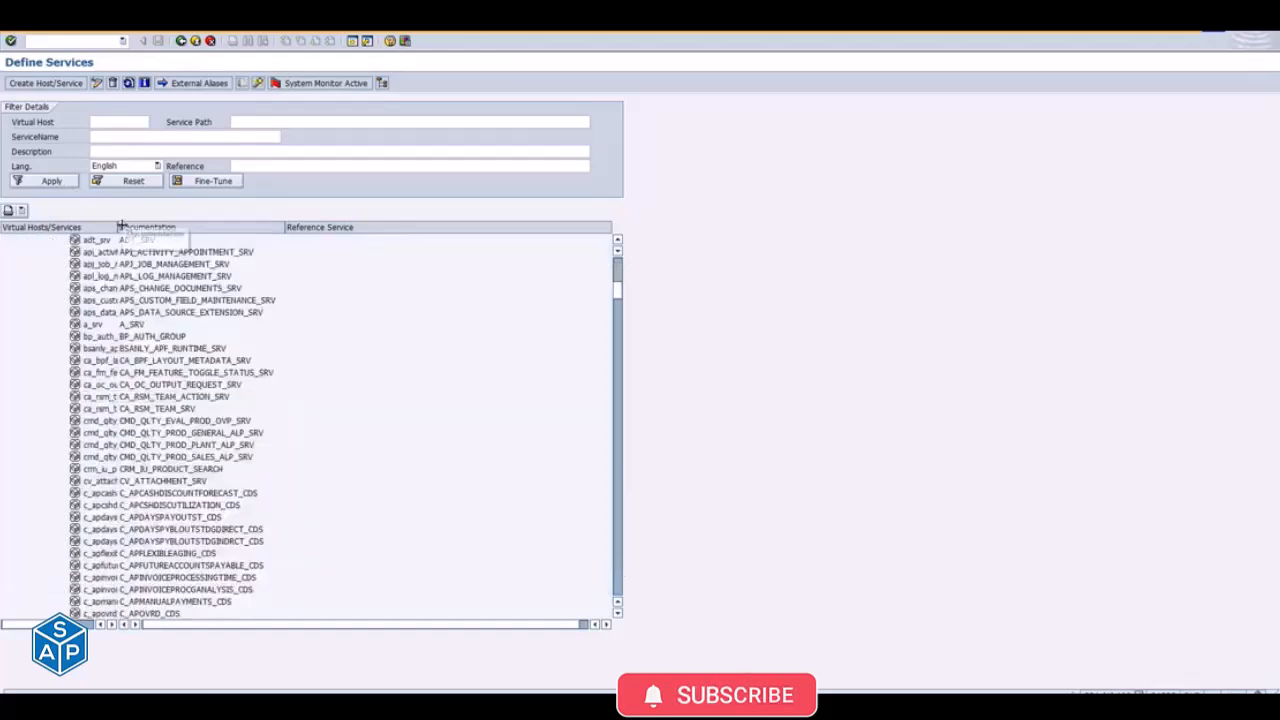
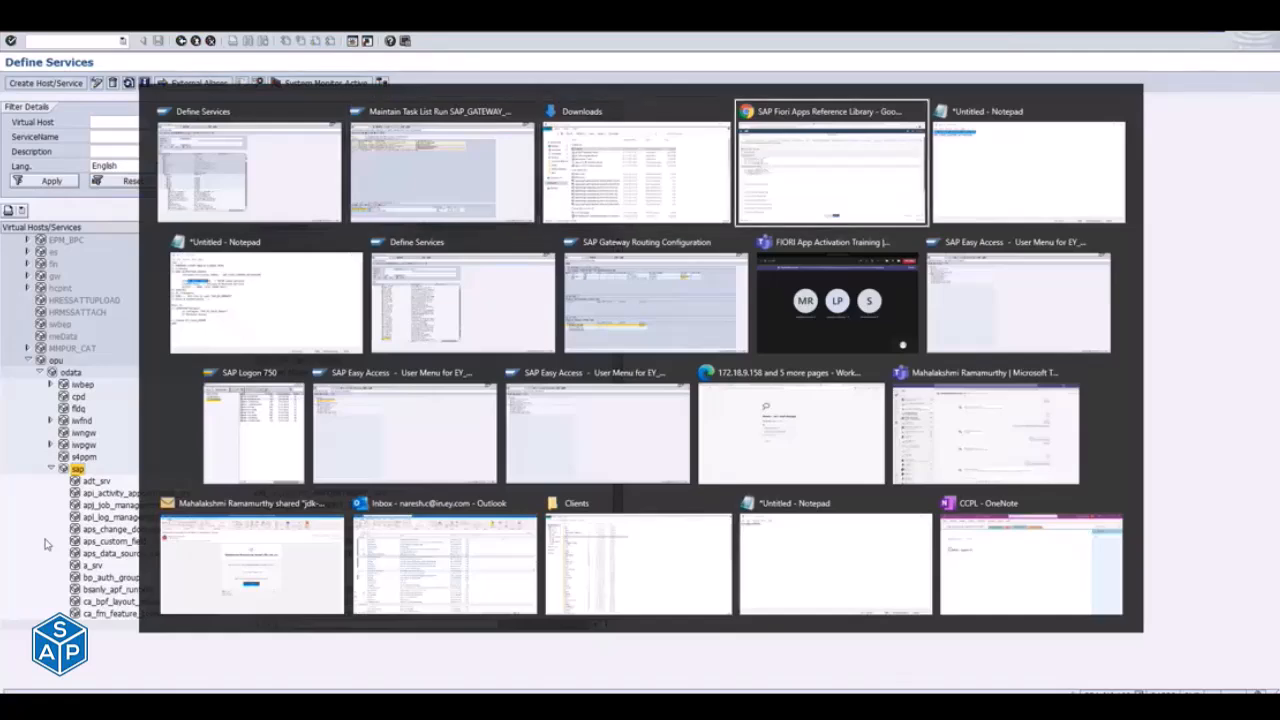
- Switch to the Notepad activation notes and cut the TASK ODATA SERVICES line and the blank line above it from MASS ACTIVATION
{"action": "key", "text": "alt+shift+Tab"}
{"action": "key", "text": "alt+Tab"}
{"action": "key", "text": "alt+Tab"}
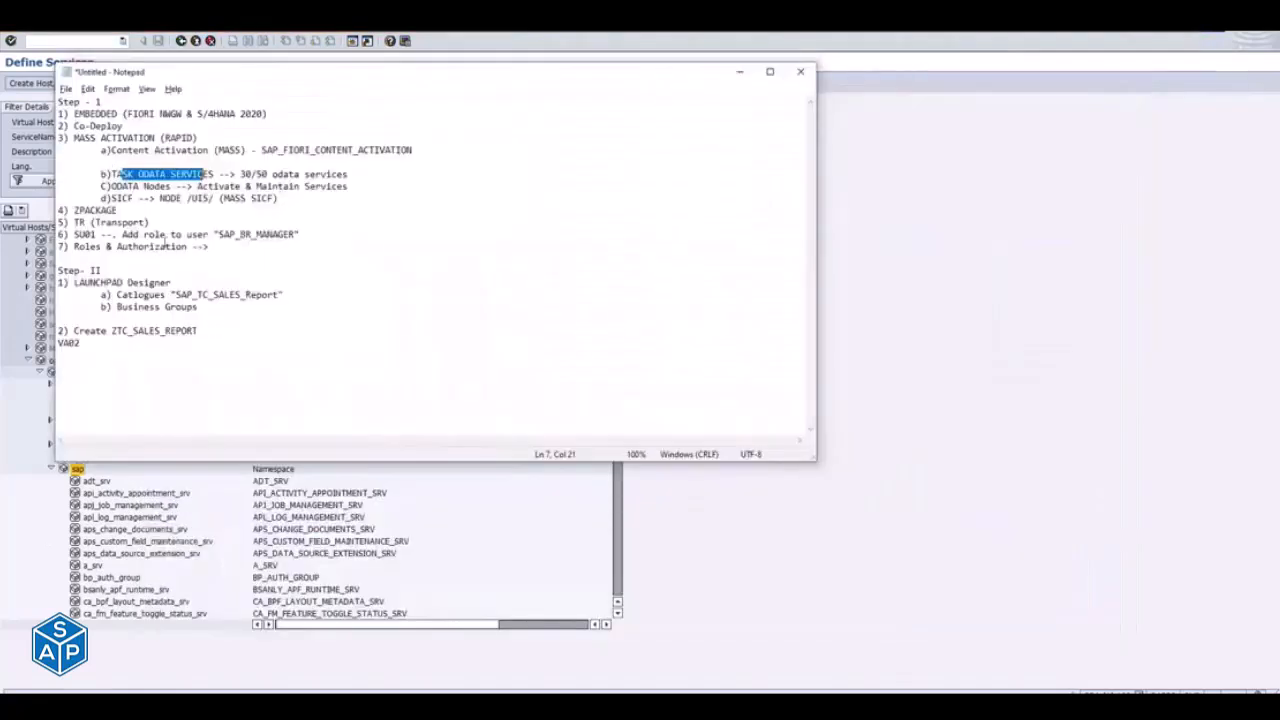
{"action": "left_click", "coordinate": [111, 176]}
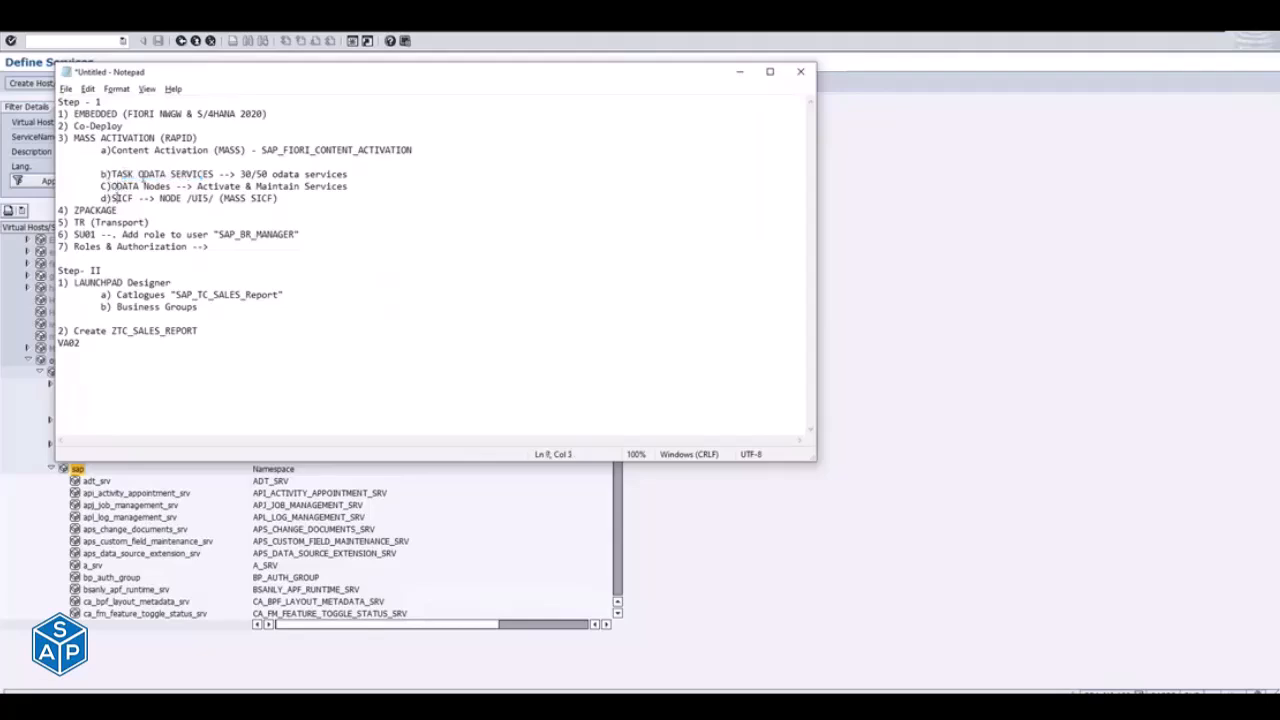
{"action": "left_click_drag", "start_coordinate": [101, 174], "coordinate": [351, 174]}
{"action": "key", "text": "ctrl+c"}
{"action": "key", "text": "BackSpace"}
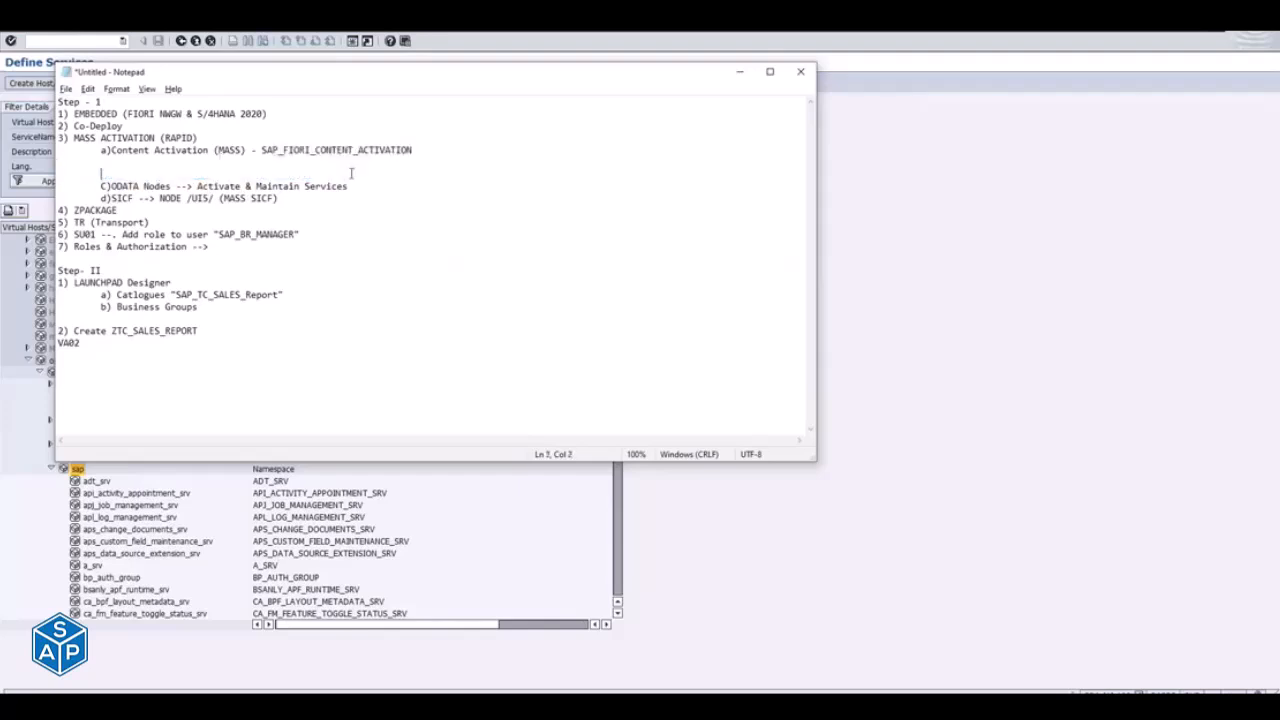
{"action": "key", "text": "BackSpace"}
{"action": "key", "text": "BackSpace"}
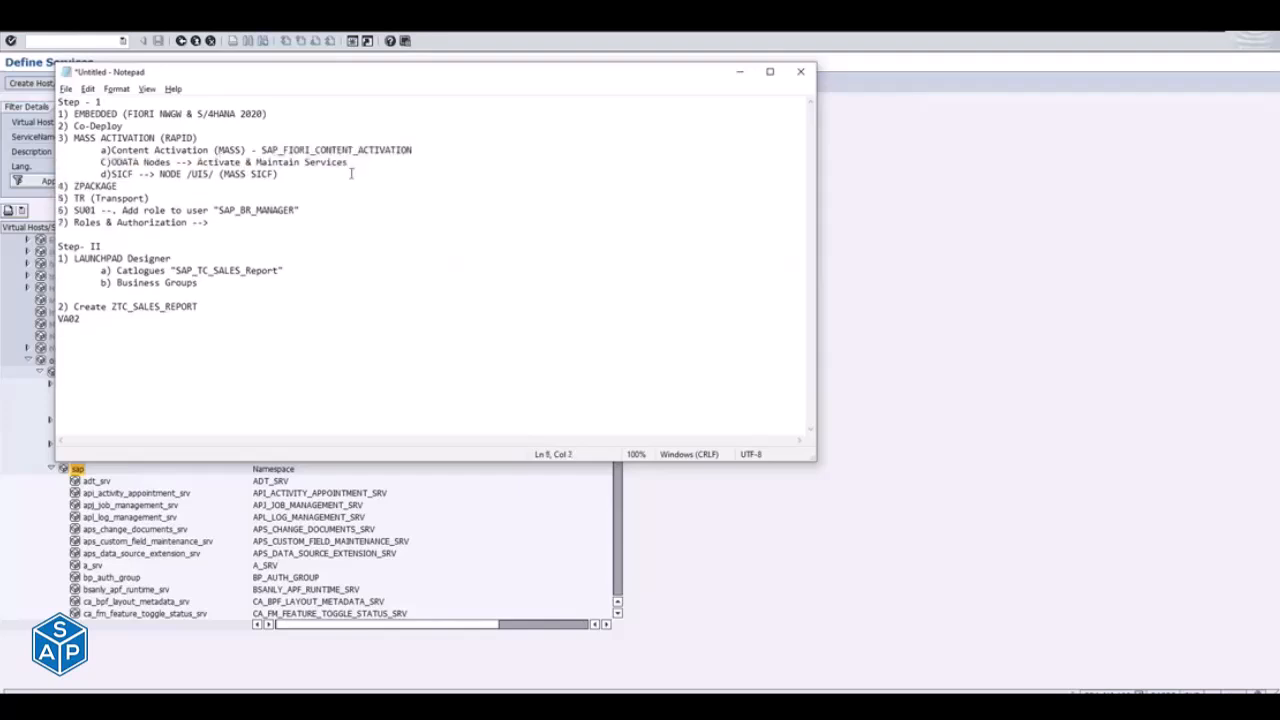
- Reletter the ODATA Nodes line as b) and the SICF line as c) under MASS ACTIVATION
{"action": "key", "text": "Right"}
{"action": "key", "text": "Delete"}
{"action": "type", "text": "b)"}
{"action": "key", "text": "Down"}
{"action": "key", "text": "BackSpace"}
{"action": "key", "text": "BackSpace"}
{"action": "type", "text": "c)"}
- Add a new line "4) Specific Task/ODATA Services" below the SICF line
{"action": "left_click", "coordinate": [304, 174]}
{"action": "key", "text": "Return"}
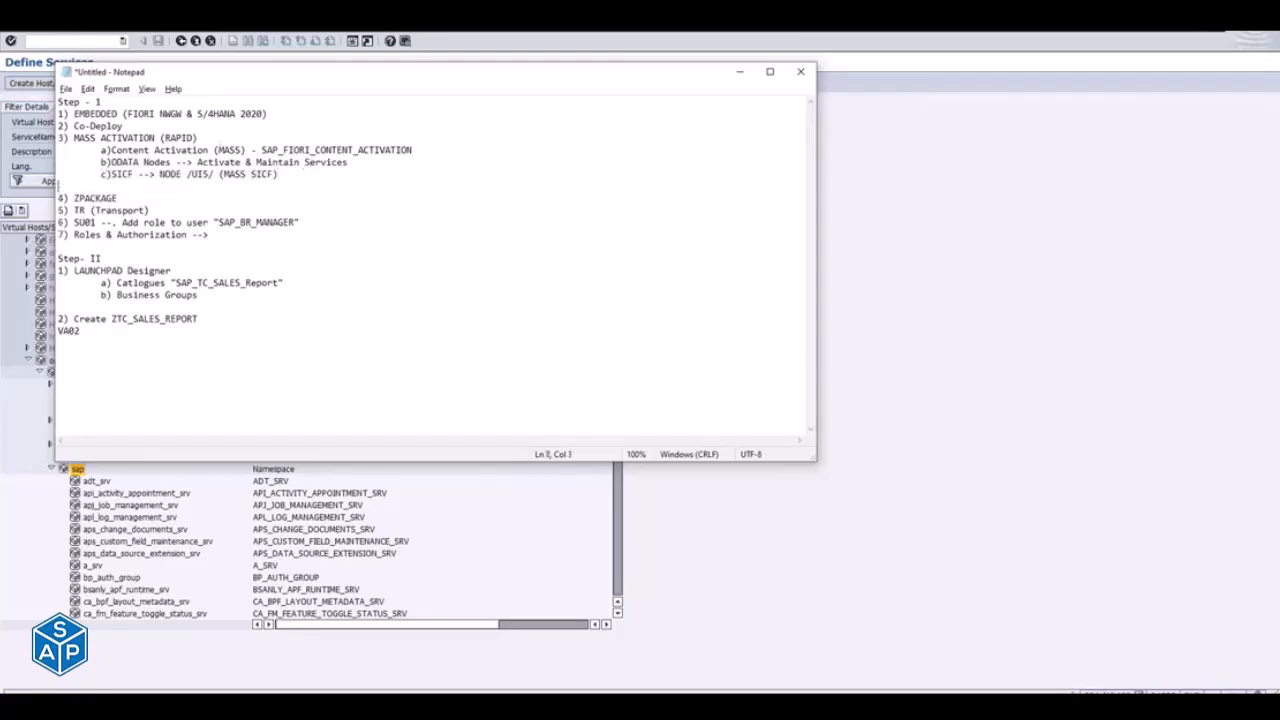
{"action": "type", "text": "4) Specific Task/ODATA Services"}
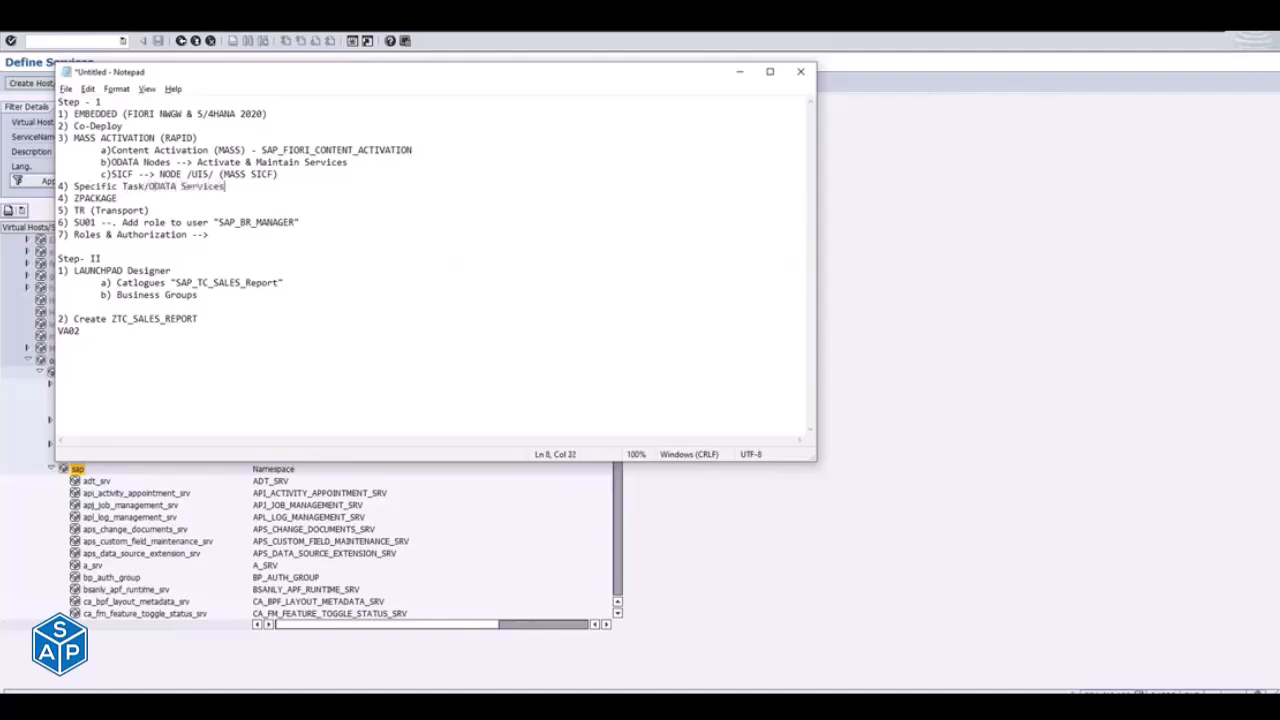
- Insert the cut text as indented sub-item "a)TASK ODATA SERVICES --> 30/50 odata services" under Specific Task/ODATA Services, removing its old b) label
{"action": "key", "text": "Return"}
{"action": "key", "text": "Tab"}
{"action": "type", "text": "a)"}
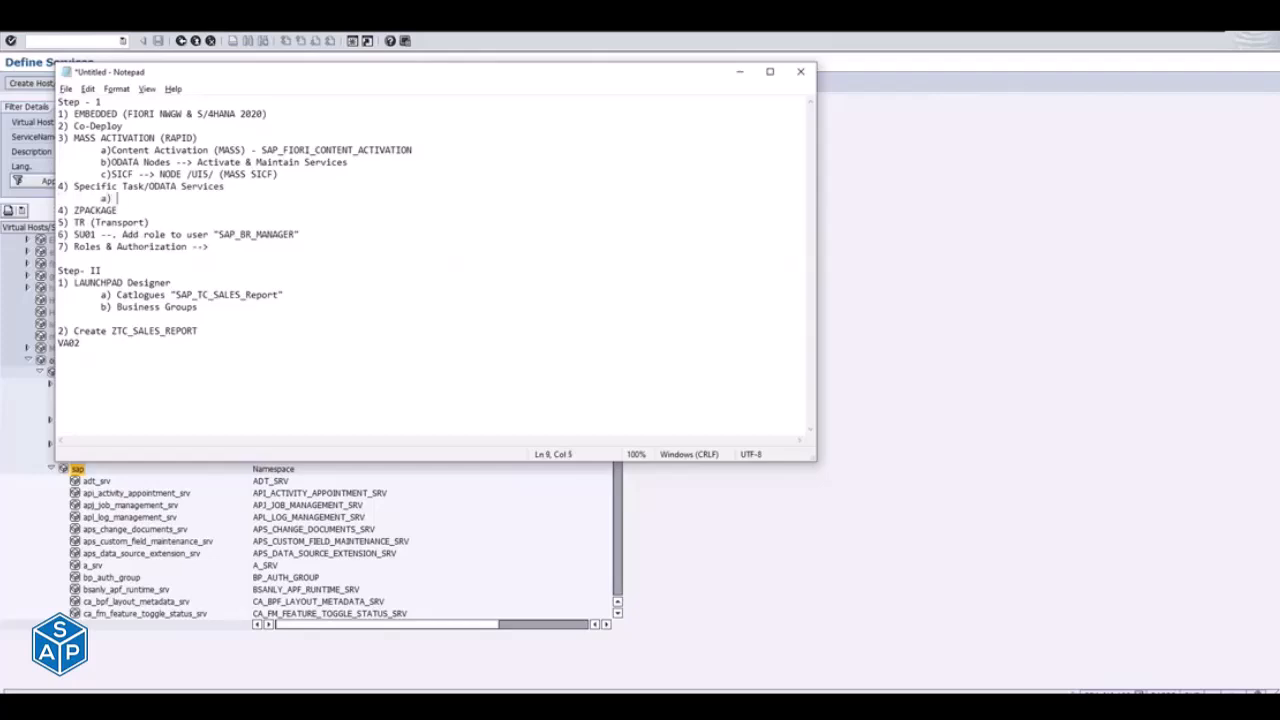
{"action": "key", "text": "ctrl+v"}
{"action": "left_click", "coordinate": [128, 197]}
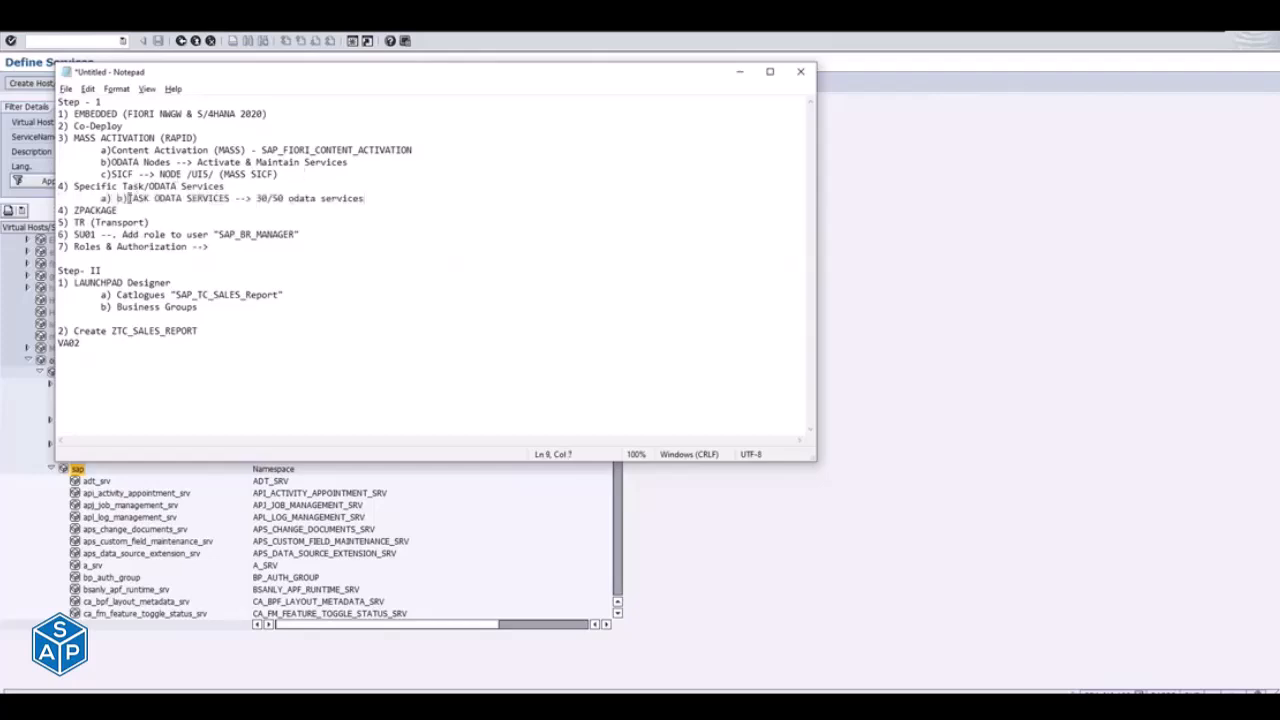
{"action": "key", "text": "BackSpace"}
{"action": "key", "text": "BackSpace"}
{"action": "key", "text": "BackSpace"}
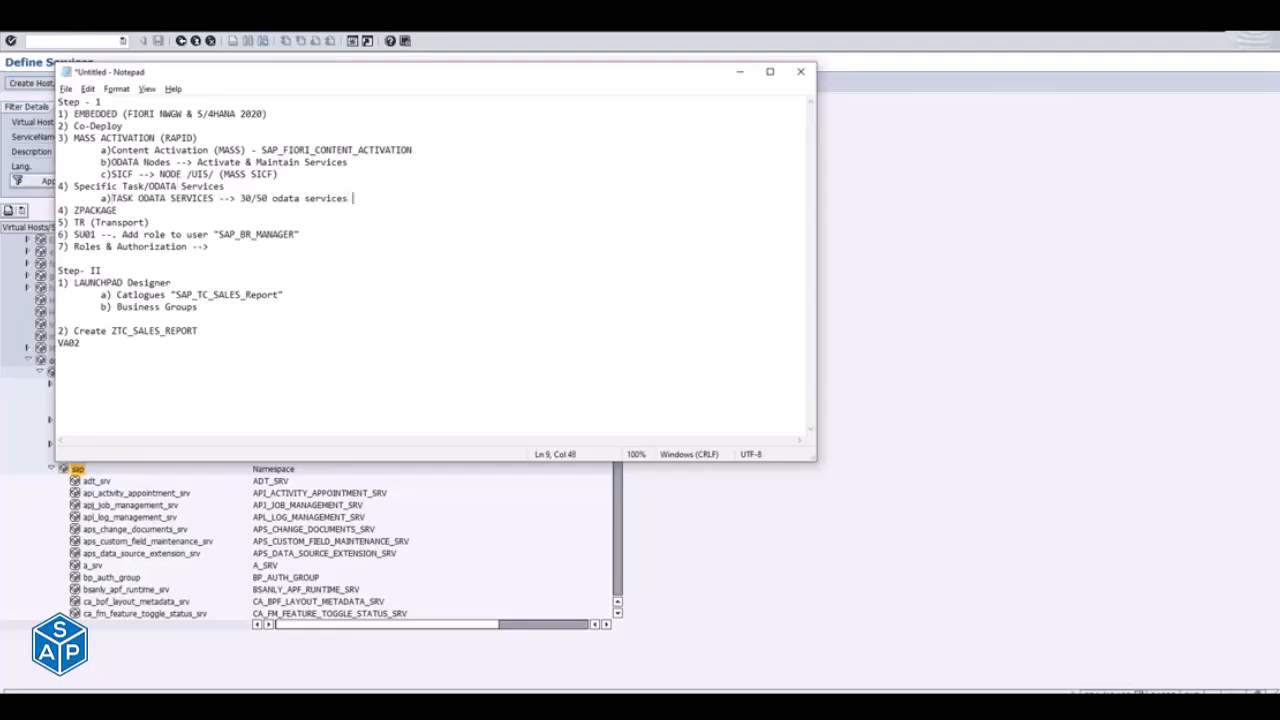
- Append the task list name "SAP_GATEWAY_ACTIVATE_ODATA_SERV" in quotes, from the other Notepad window, to the TASK ODATA SERVICES line
{"action": "key", "text": "alt+Tab"}
{"action": "key", "text": "alt+Tab"}
{"action": "key", "text": "alt+Tab"}
{"action": "key", "text": "alt+Tab"}
{"action": "key", "text": "alt+Tab"}
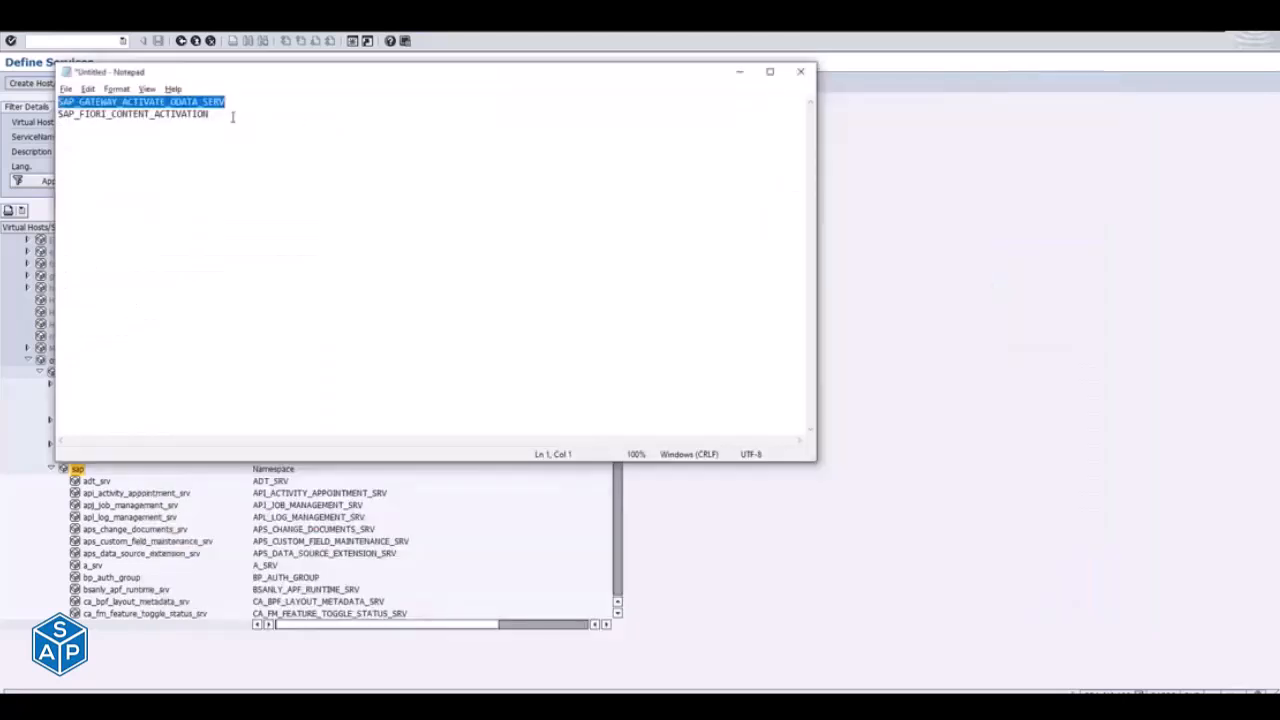
{"action": "key", "text": "alt+Tab"}
{"action": "type", "text": "SAP_GATEWAY_ACTIVATE_ODATA_SERV"}
{"action": "type", "text": "\""}
- Add sub-item "b)ZPackage/TR" below the TASK ODATA SERVICES line
{"action": "key", "text": "Return"}
{"action": "type", "text": "b)"}
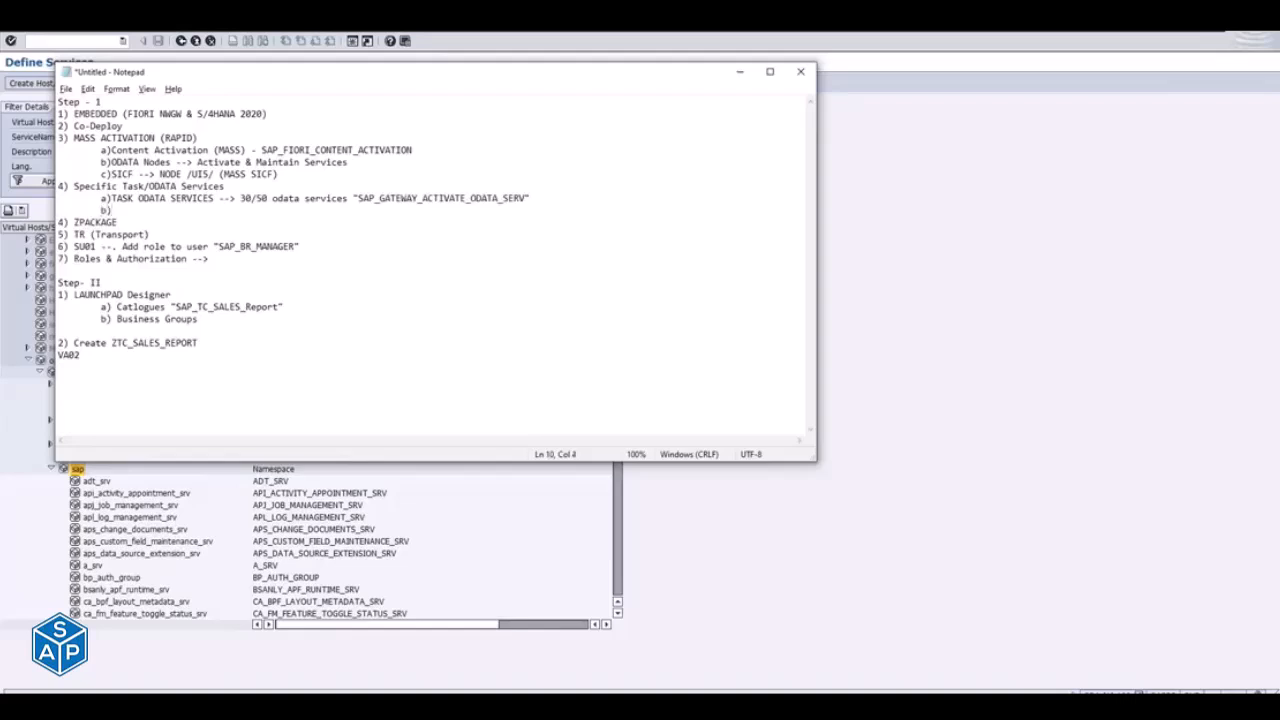
{"action": "type", "text": "ZPAckage/TR"}
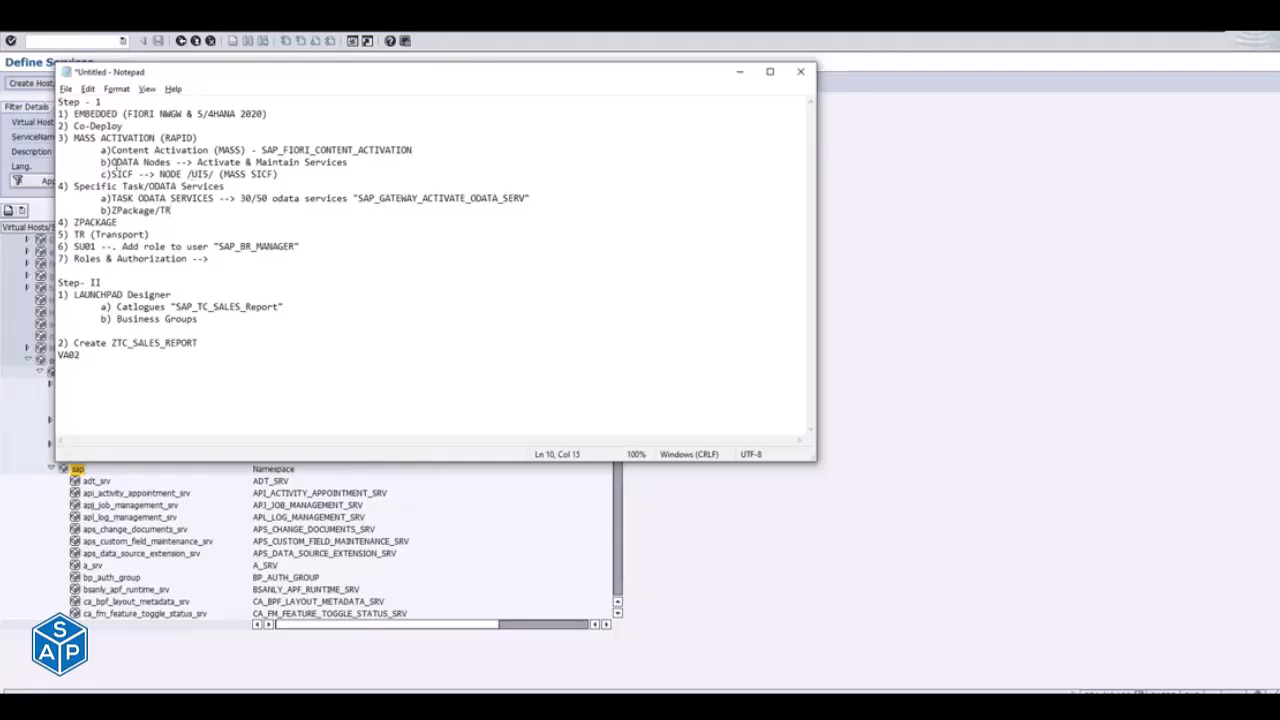
- Free up item b) under MASS ACTIVATION by moving ODATA Nodes to a new line c) and relettering SICF as d)
{"action": "left_click", "coordinate": [111, 162]}
{"action": "key", "text": "Return"}
{"action": "key", "text": "Tab"}
{"action": "type", "text": "C"}
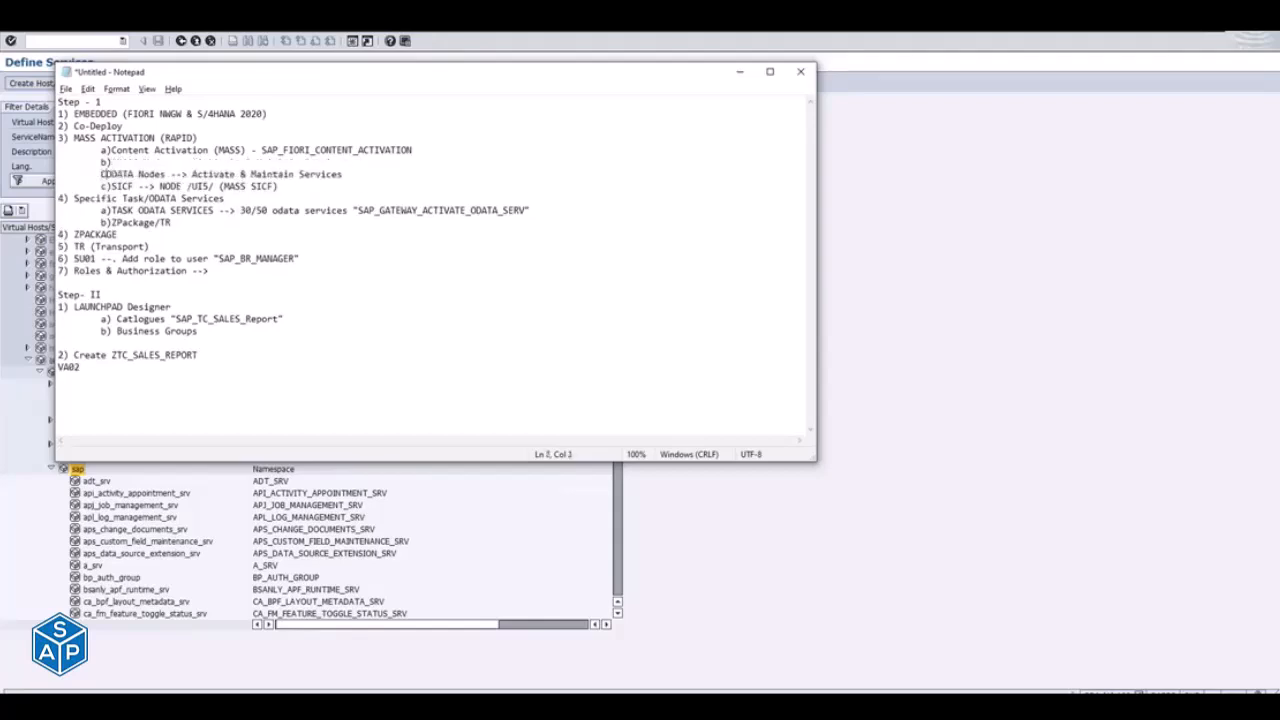
{"action": "key", "text": "BackSpace"}
{"action": "type", "text": "c)"}
{"action": "key", "text": "Down"}
{"action": "key", "text": "Left"}
{"action": "key", "text": "BackSpace"}
{"action": "type", "text": "d"}
- Fill in the empty item b) under MASS ACTIVATION with "ZPACKAGE & TR"
{"action": "key", "text": "Up"}
{"action": "key", "text": "Up"}
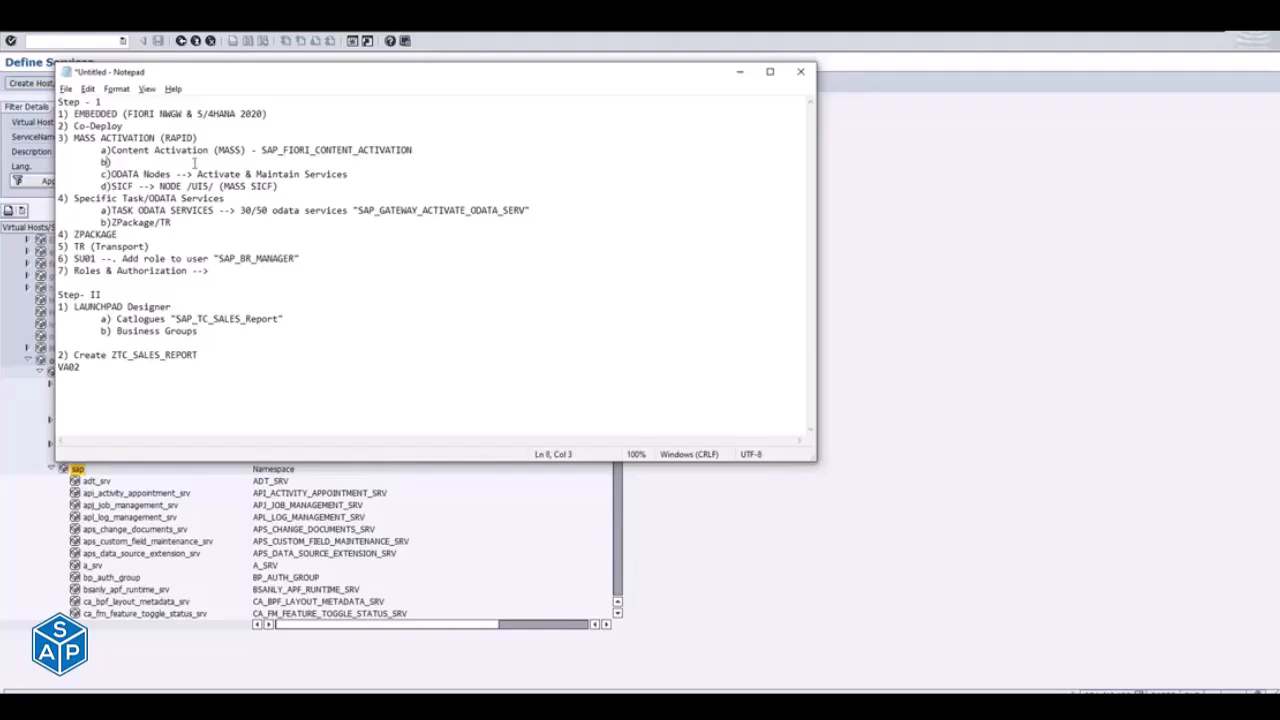
{"action": "key", "text": "End"}
{"action": "type", "text": "ZPACKAGE & TR"}
- Reword the Specific Task sub-item b) as "ZPackage & TR" and add "C) ODATA Node --> SICF" below it
{"action": "left_click", "coordinate": [166, 224]}
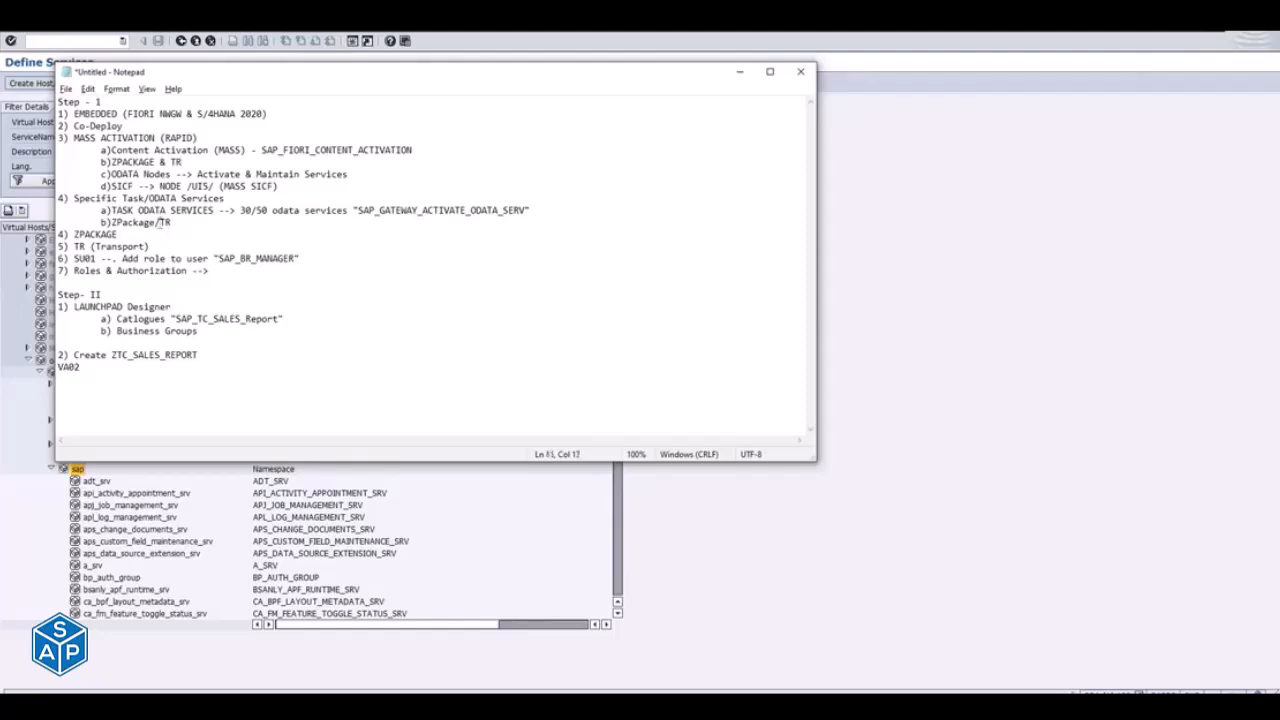
{"action": "type", "text": "&"}
{"action": "left_click", "coordinate": [210, 227]}
{"action": "key", "text": "Return"}
{"action": "key", "text": "Tab"}
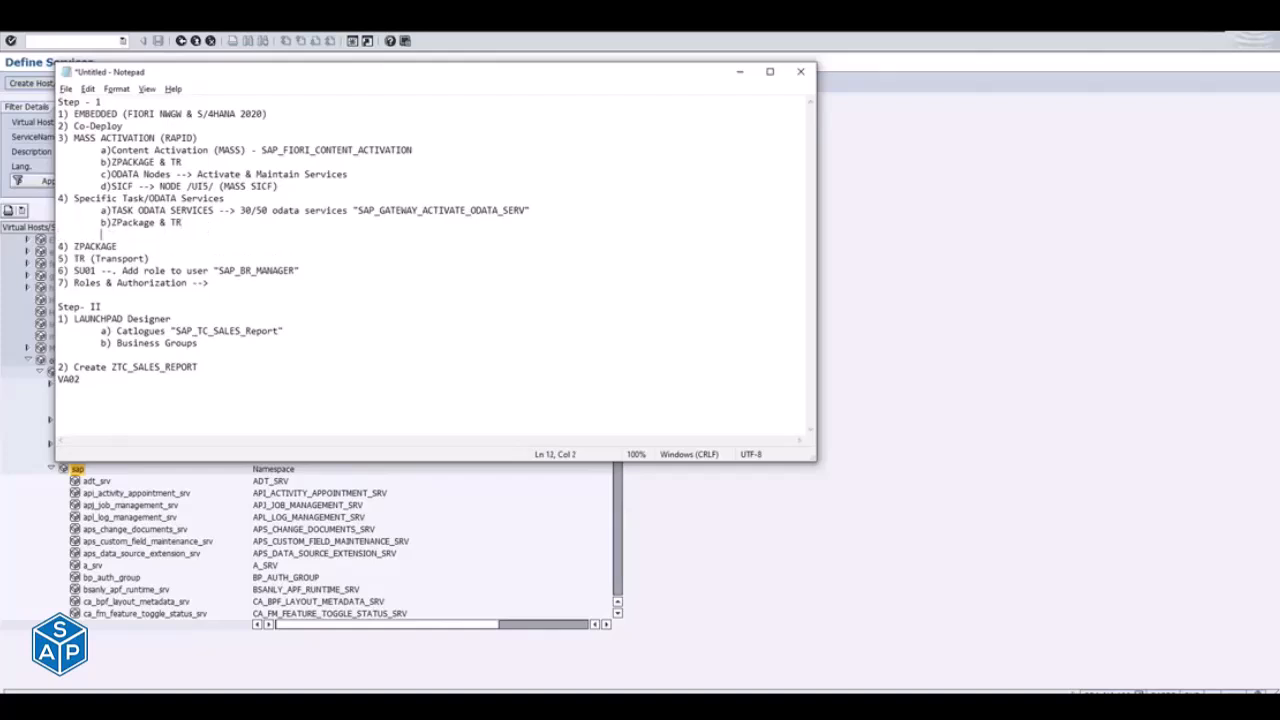
{"action": "type", "text": "C) ODATA Node --> SICF"}
- Delete the separate "4) ZPACKAGE" line from the Step - 1 list
{"action": "left_click", "coordinate": [119, 247]}
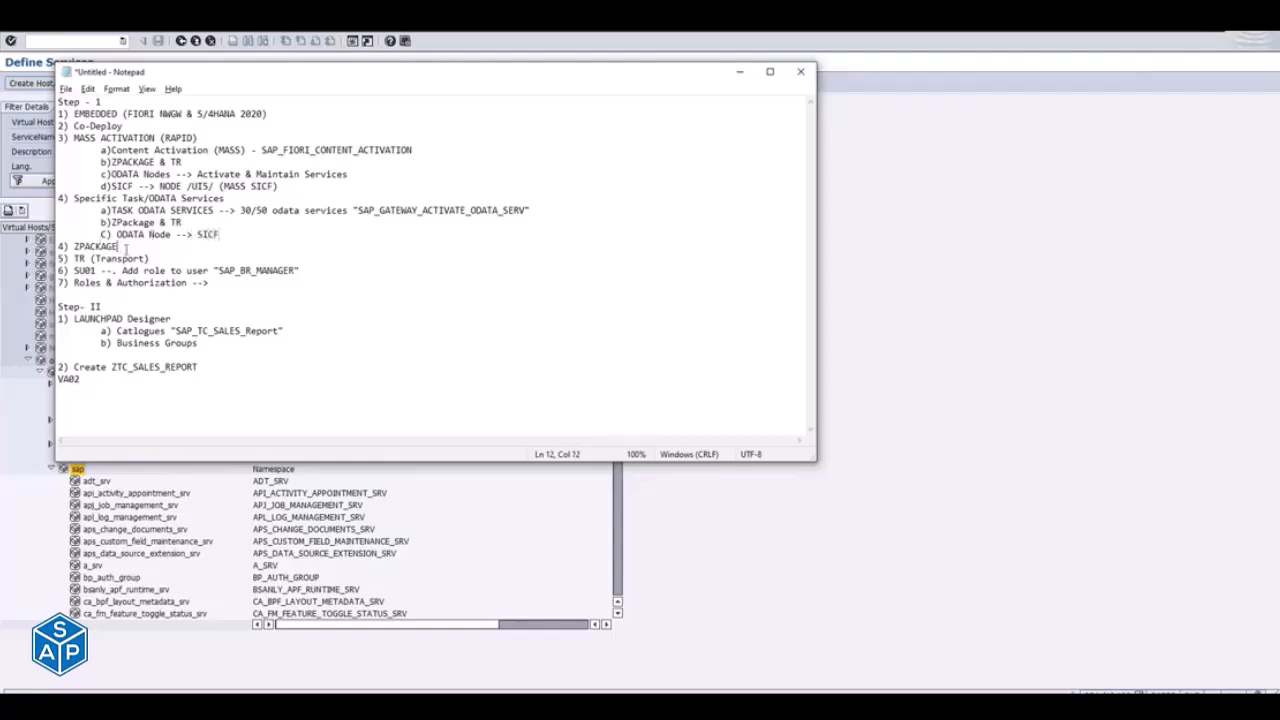
{"action": "left_click", "coordinate": [65, 247]}
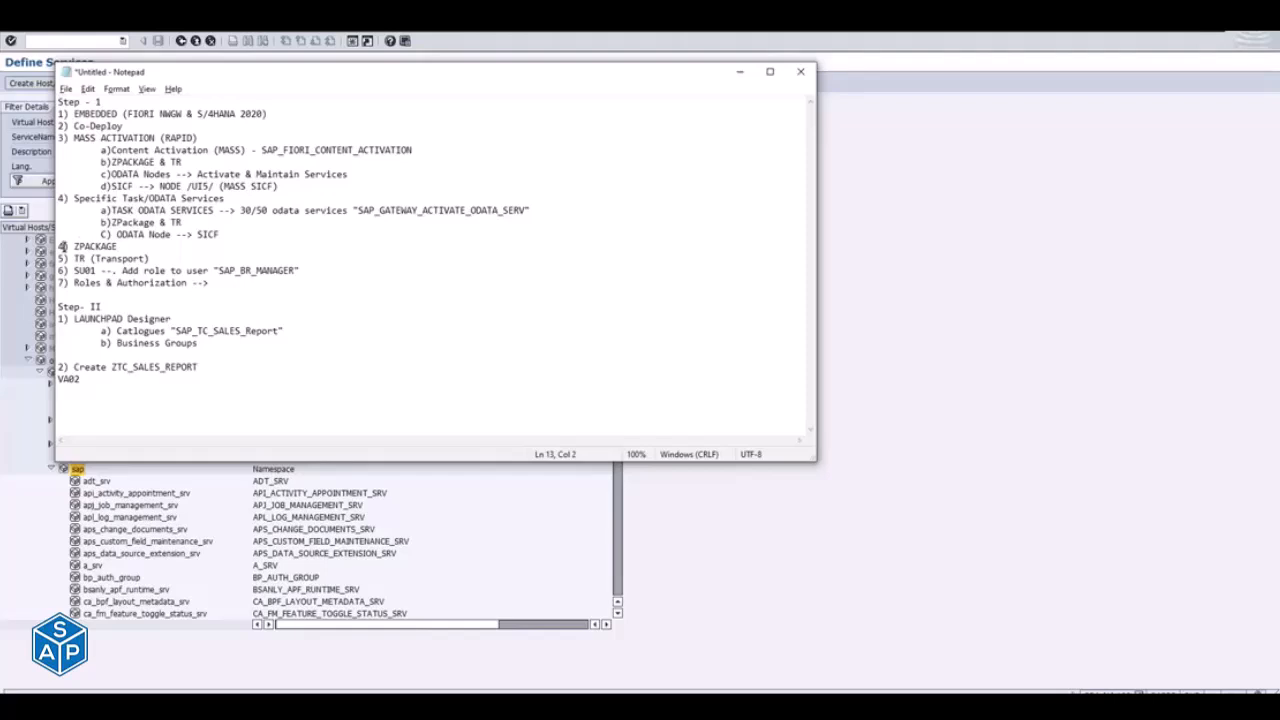
{"action": "left_click_drag", "start_coordinate": [128, 247], "coordinate": [24, 247]}
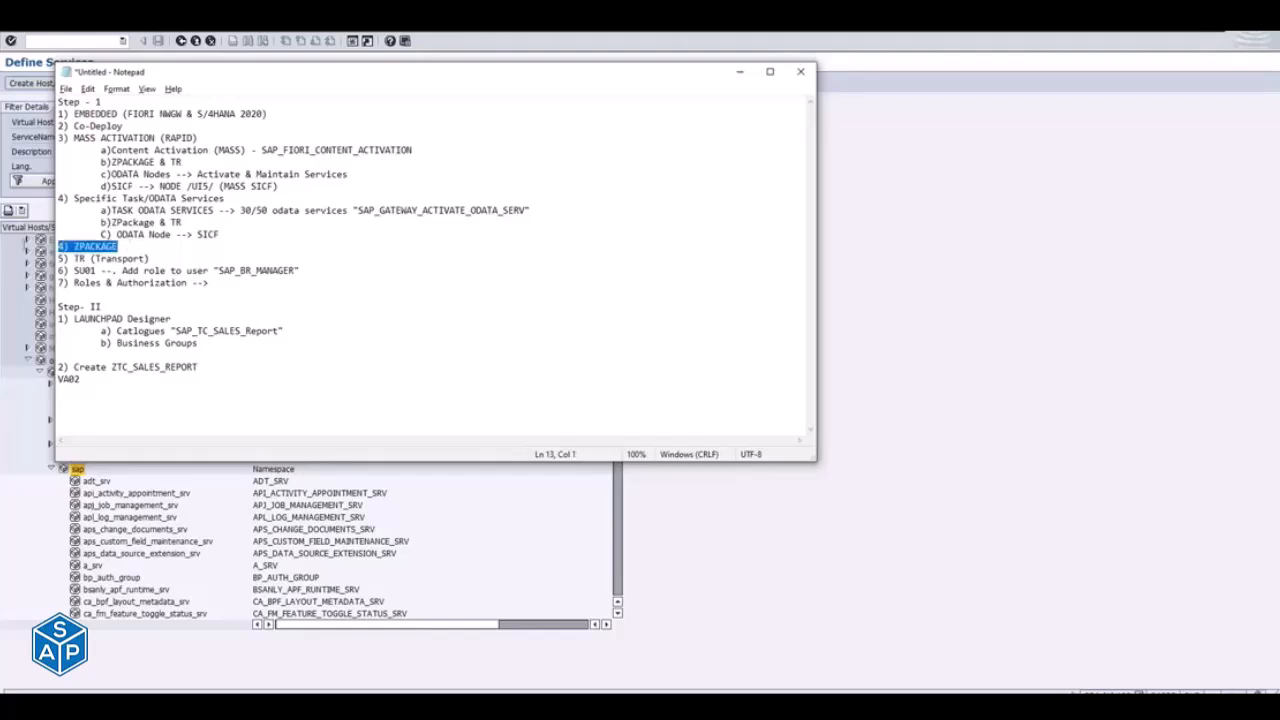
{"action": "key", "text": "BackSpace"}
{"action": "key", "text": "Delete"}
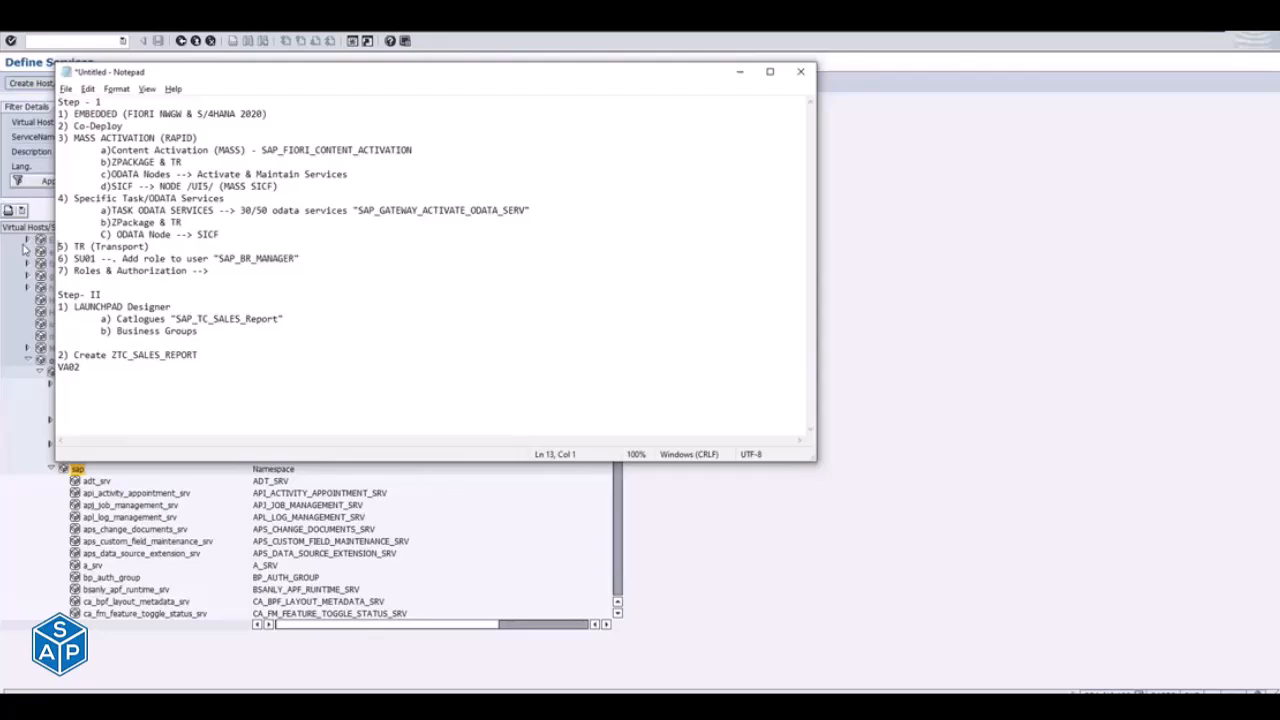
{"action": "key", "text": "Right"}
- Highlight Step - 1 items 1 to 4, return to SAP Define Services, and decline the detailed description of the auto-logout error
{"action": "left_click_drag", "start_coordinate": [232, 236], "coordinate": [56, 106]}
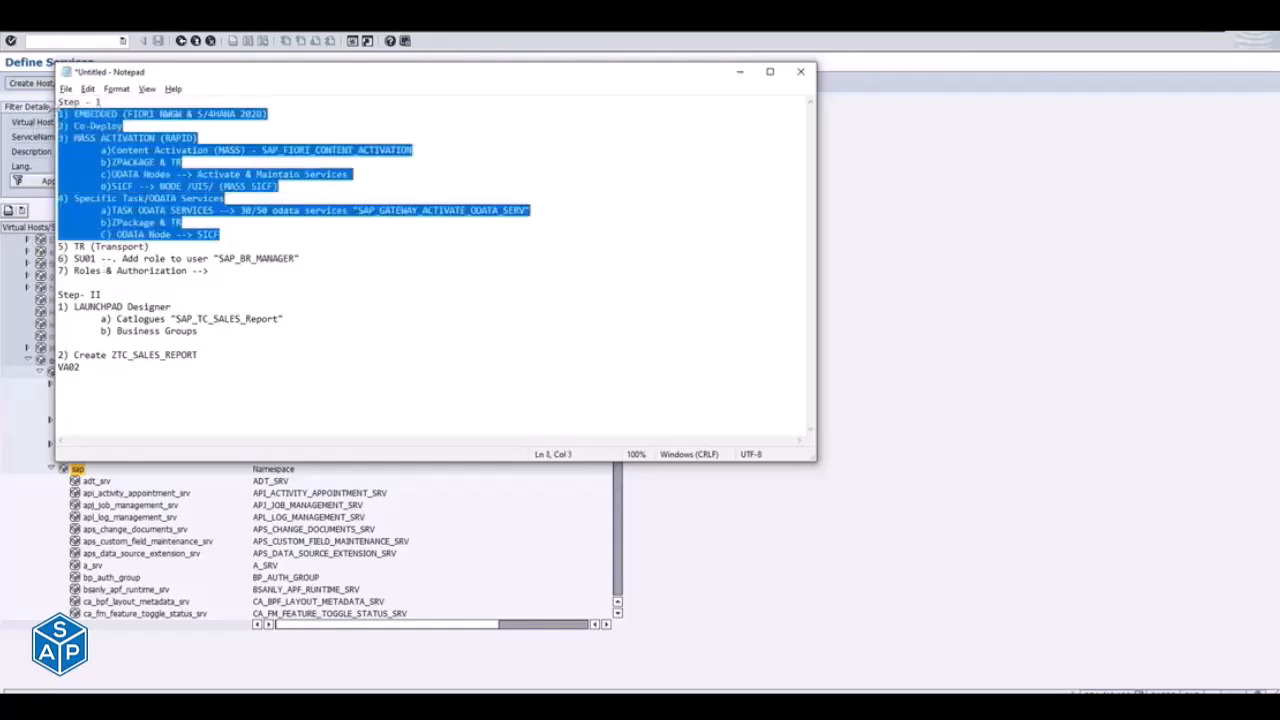
{"action": "key", "text": "alt+Tab"}
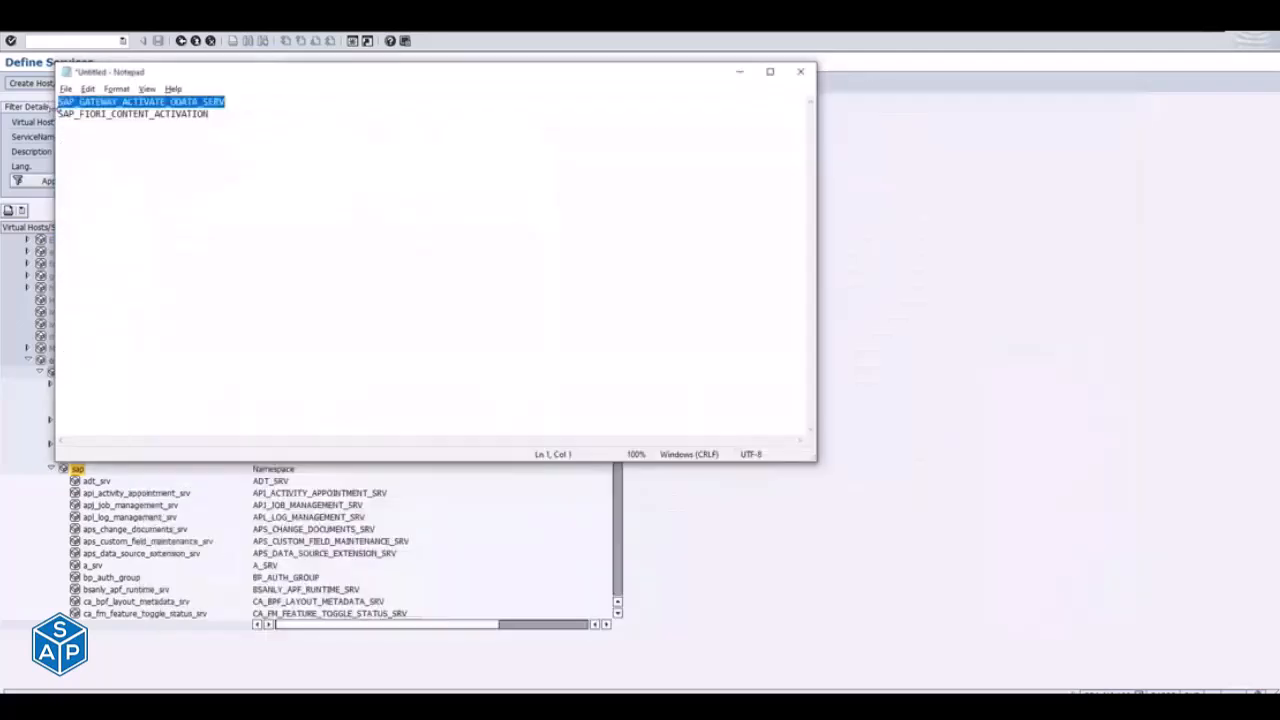
{"action": "key", "text": "alt+Tab"}
{"action": "key", "text": "alt+Tab"}
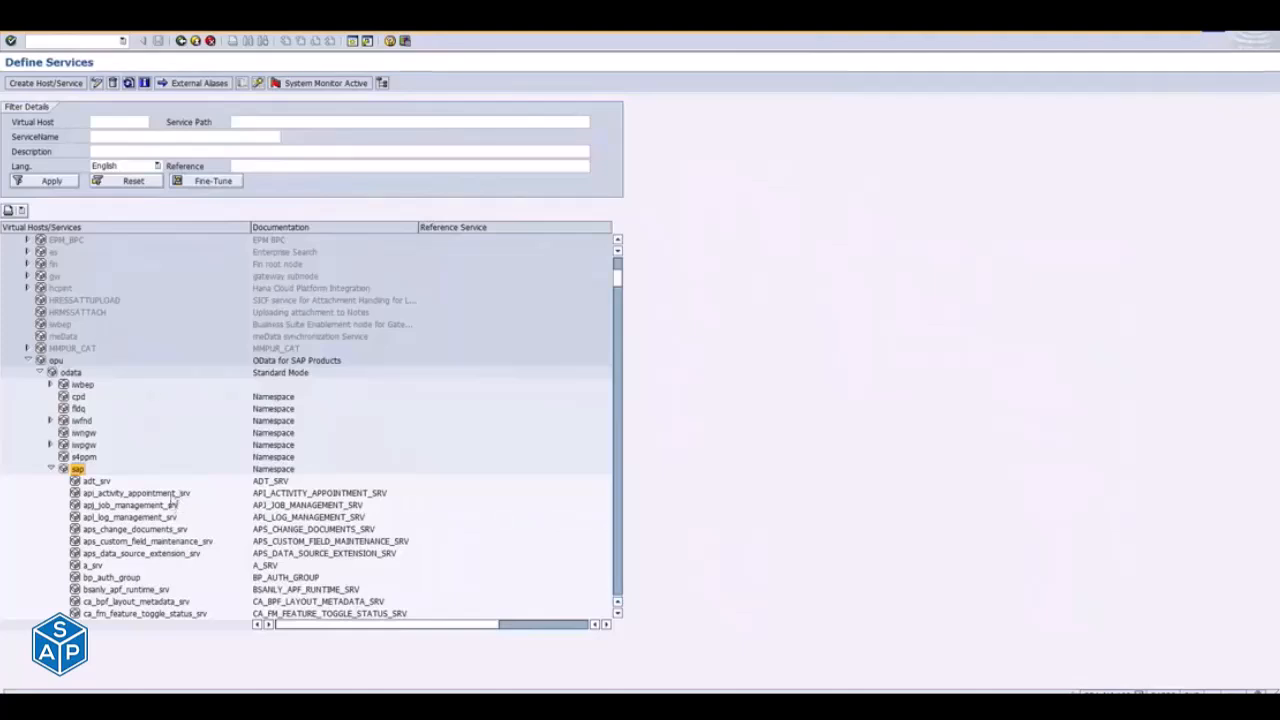
{"action": "key", "text": "ctrl+f"}
{"action": "key", "text": "Right"}
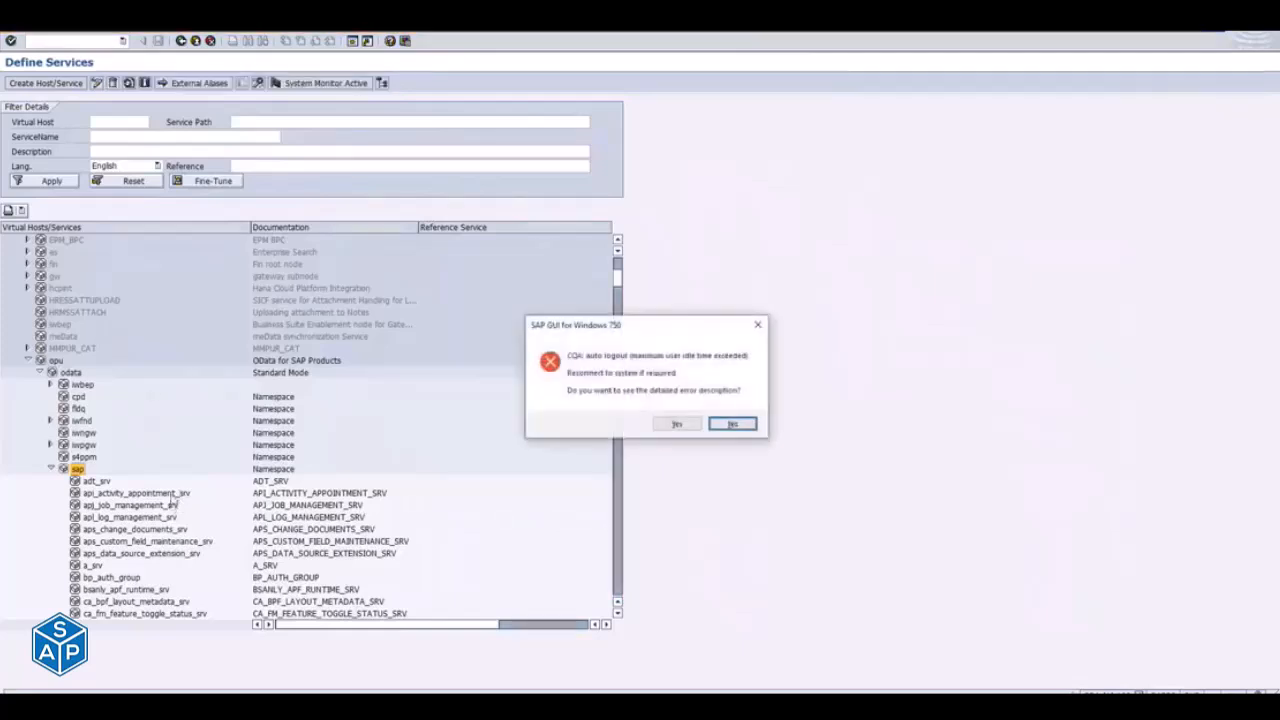
{"action": "key", "text": "Return"}
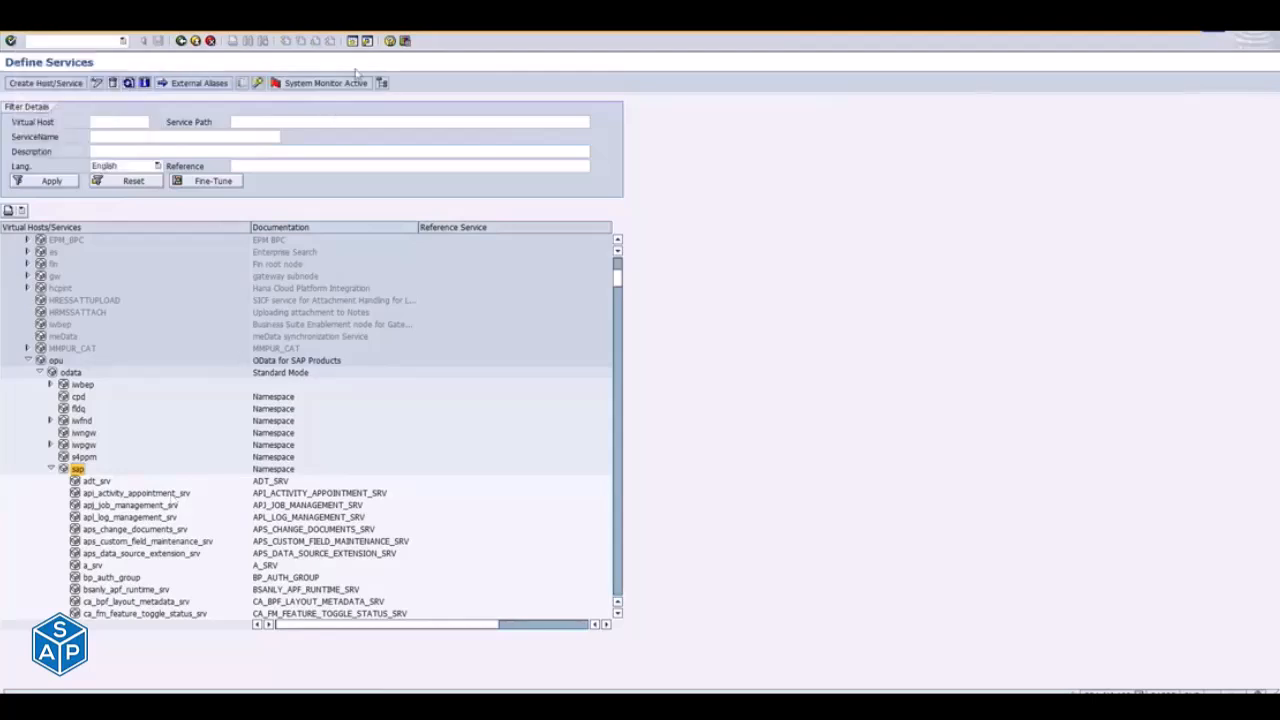
- Open a new SAP session and run transaction /IWFND/MAINT_SERVICE to show Activate and Maintain Services
{"action": "left_click", "coordinate": [357, 45]}
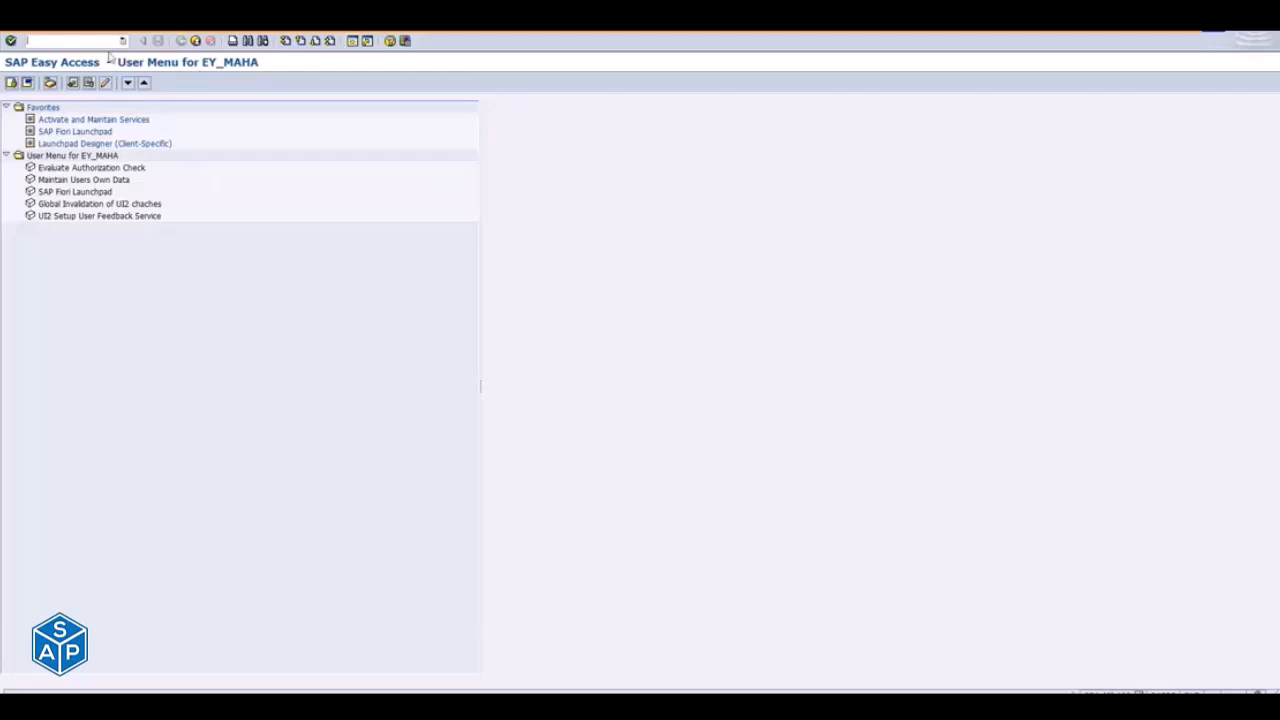
{"action": "type", "text": "/n/"}
{"action": "key", "text": "Down"}
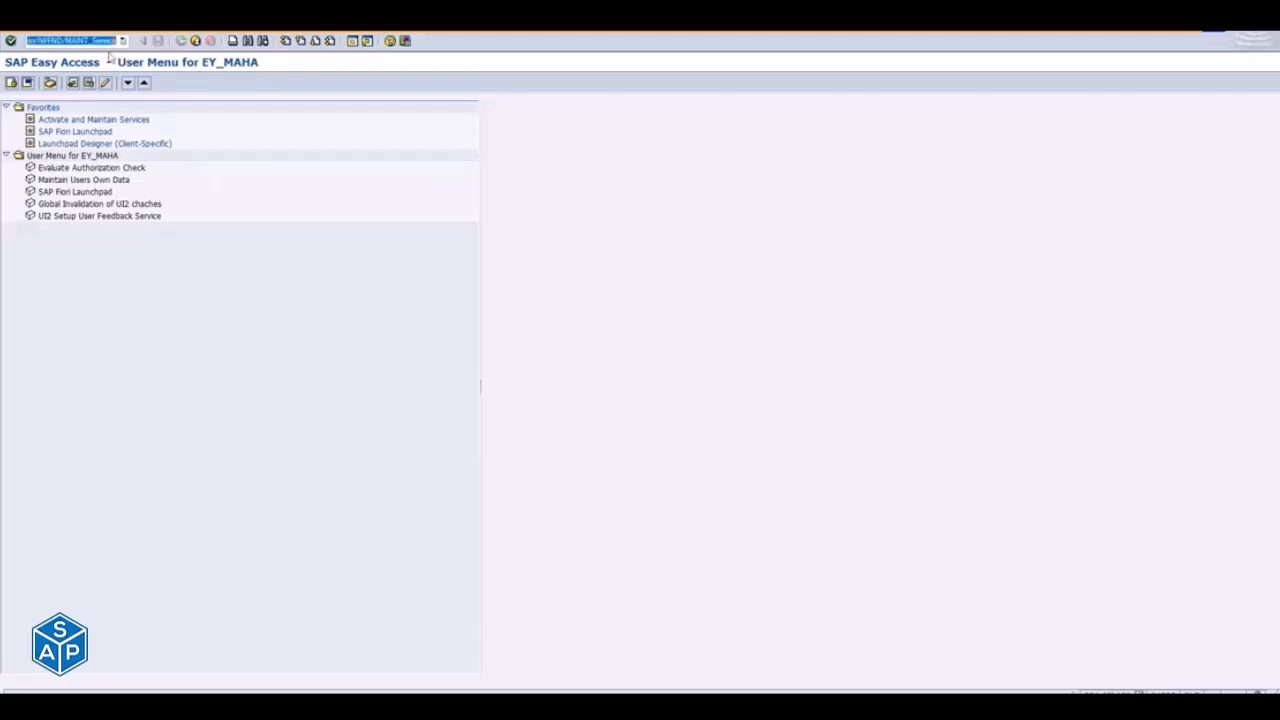
{"action": "left_click", "coordinate": [76, 40]}
{"action": "left_click_drag", "start_coordinate": [76, 40], "coordinate": [118, 40]}
{"action": "left_click", "coordinate": [65, 40]}
{"action": "key", "text": "Return"}
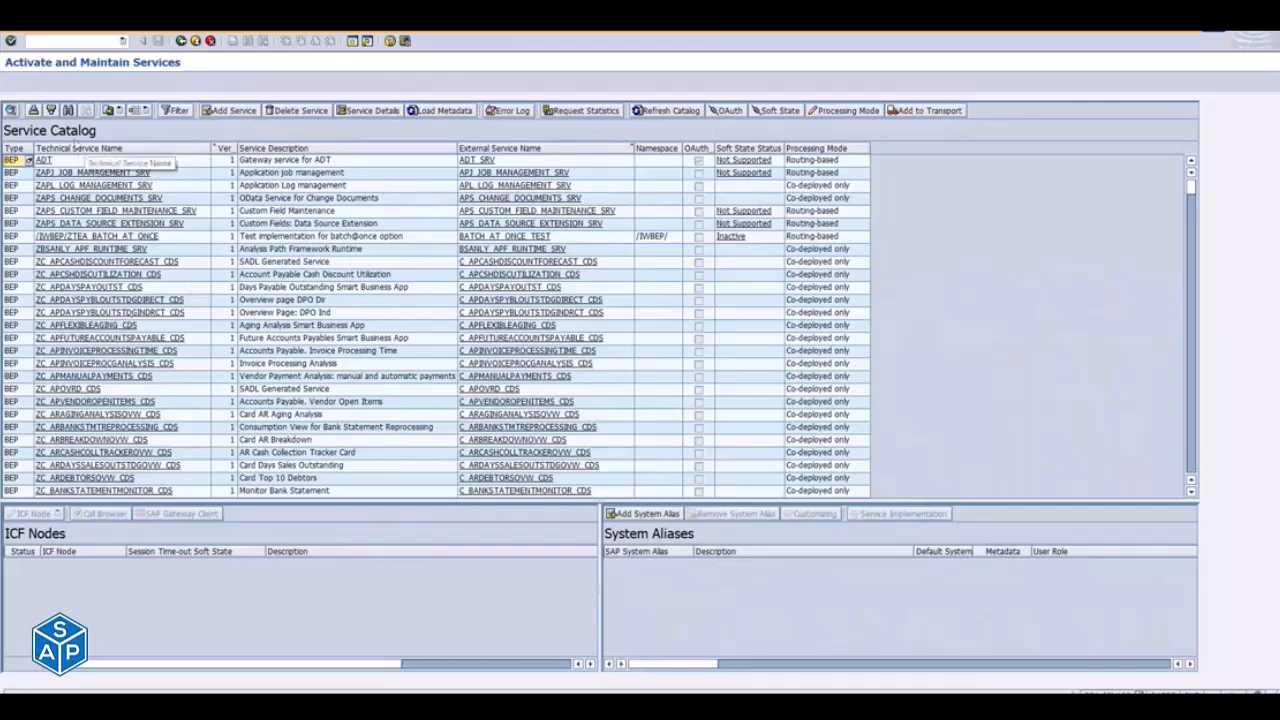
- Switch to the SAP Fiori Apps Reference Library in the browser and open the All apps category from its home page
{"action": "key", "text": "alt+Tab"}
{"action": "key", "text": "alt+Tab"}
{"action": "key", "text": "alt+Tab"}
{"action": "key", "text": "alt+Tab"}
{"action": "key", "text": "alt+Tab"}
{"action": "key", "text": "alt+Tab"}
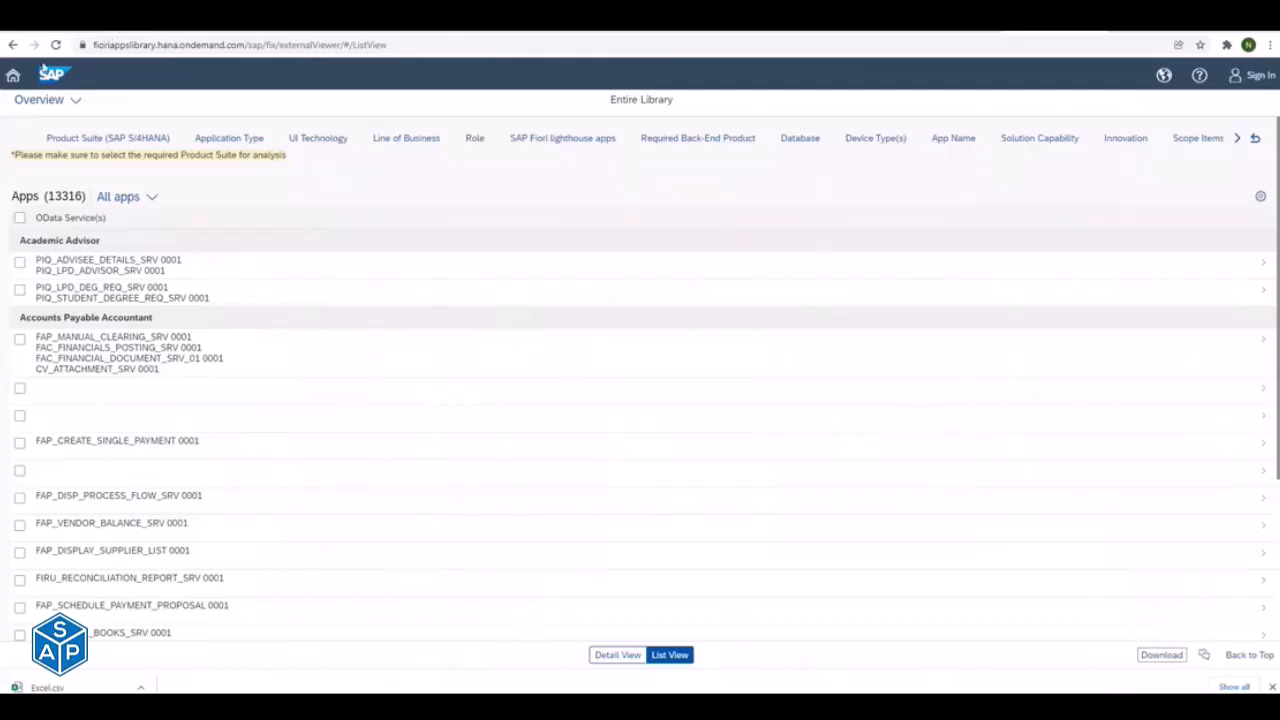
{"action": "left_click", "coordinate": [15, 78]}
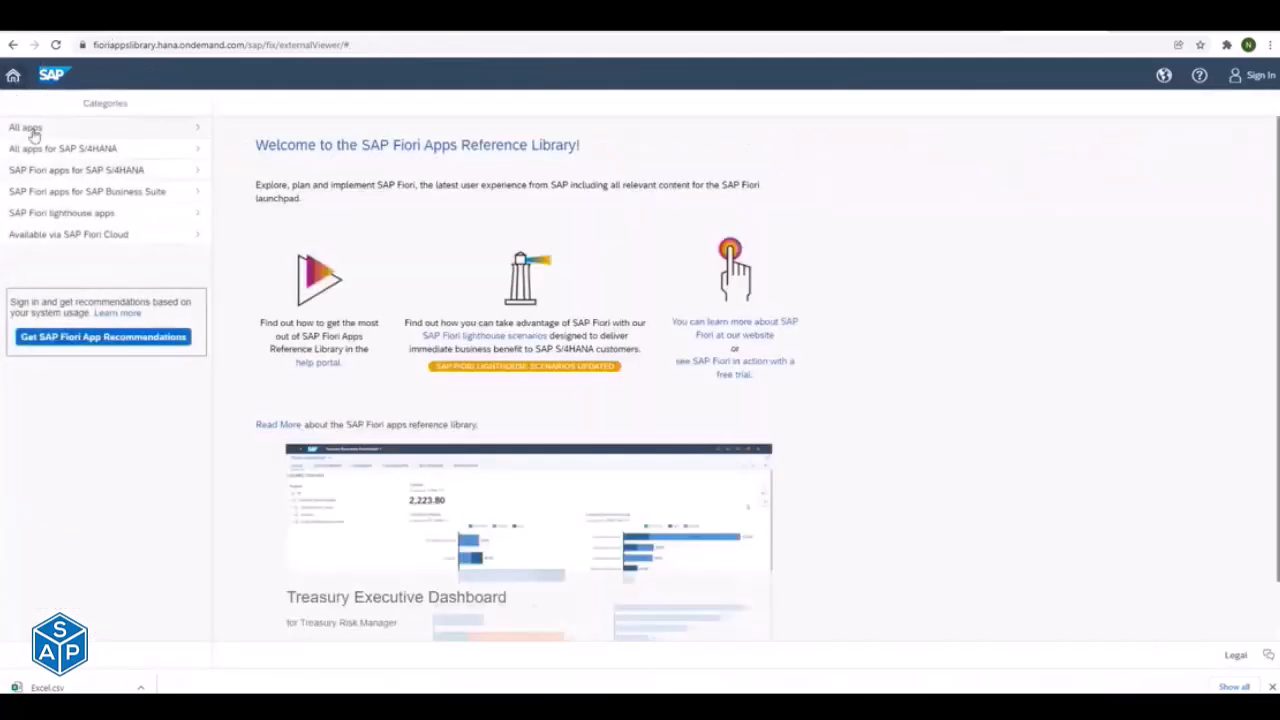
{"action": "left_click", "coordinate": [30, 127]}
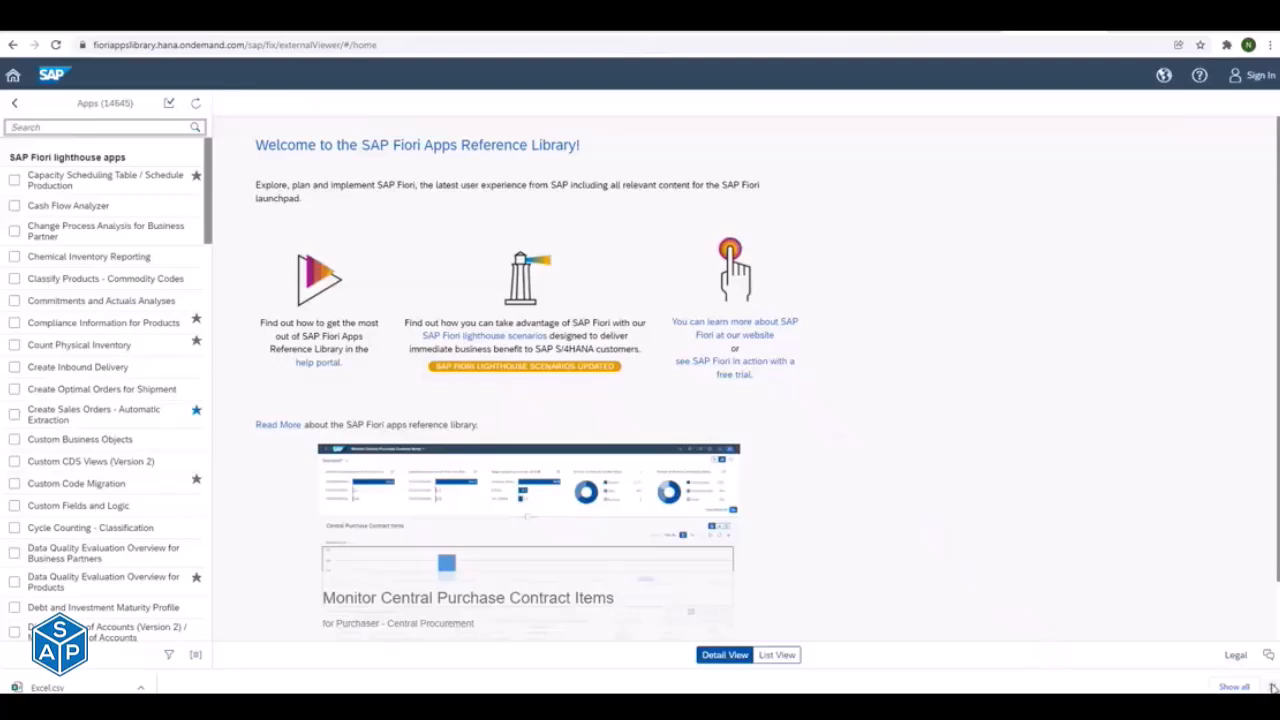
- Close the downloads bar, search all apps for "Currency Exc", and open the Currency Exchange Rates app
{"action": "left_click", "coordinate": [1269, 686]}
{"action": "left_click", "coordinate": [95, 126]}
{"action": "type", "text": "Currenciy Exc"}
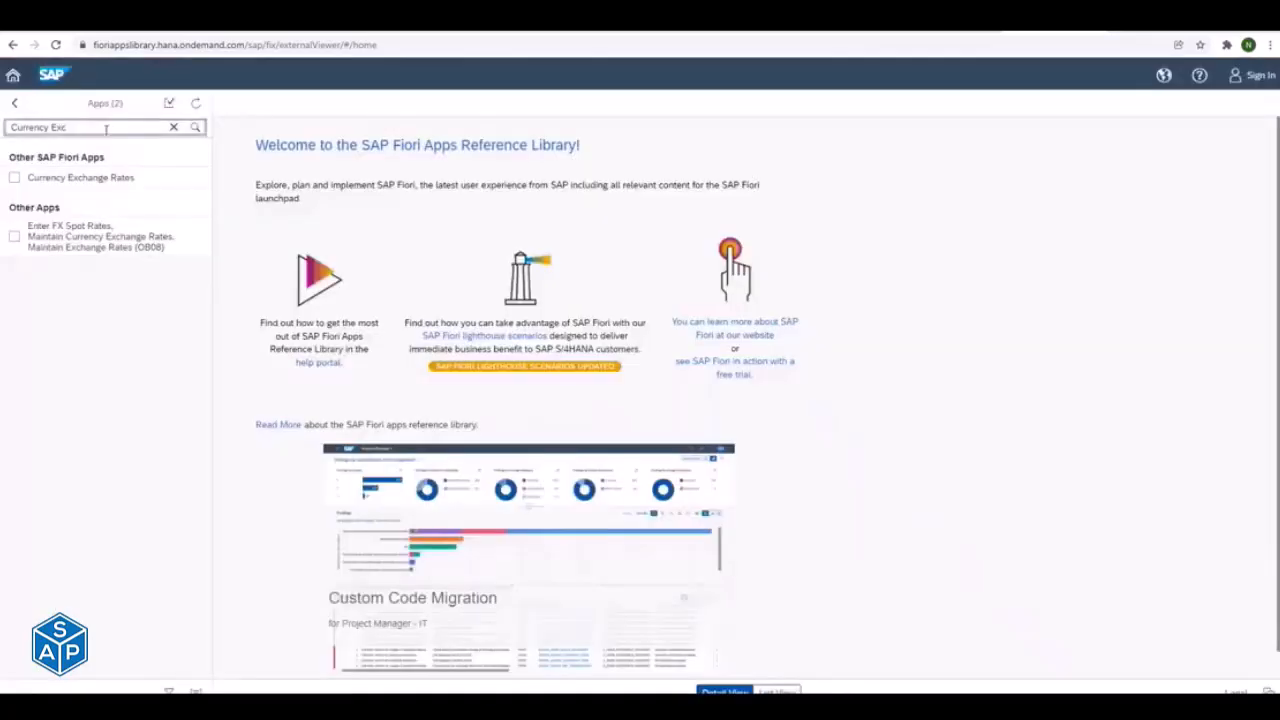
{"action": "left_click", "coordinate": [93, 177]}
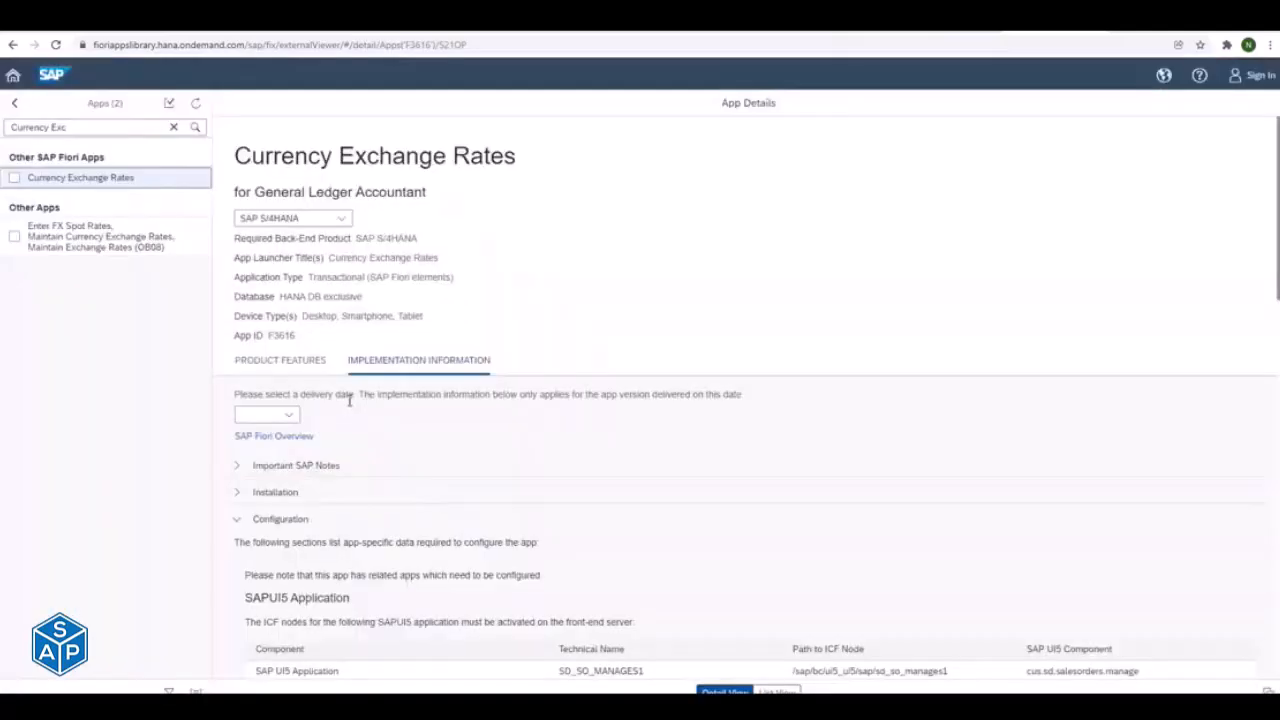
- Set the delivery date in the app's implementation information to SAP S/4HANA 2020
{"action": "left_click", "coordinate": [292, 418]}
{"action": "left_click", "coordinate": [362, 374]}
{"action": "left_click", "coordinate": [340, 418]}
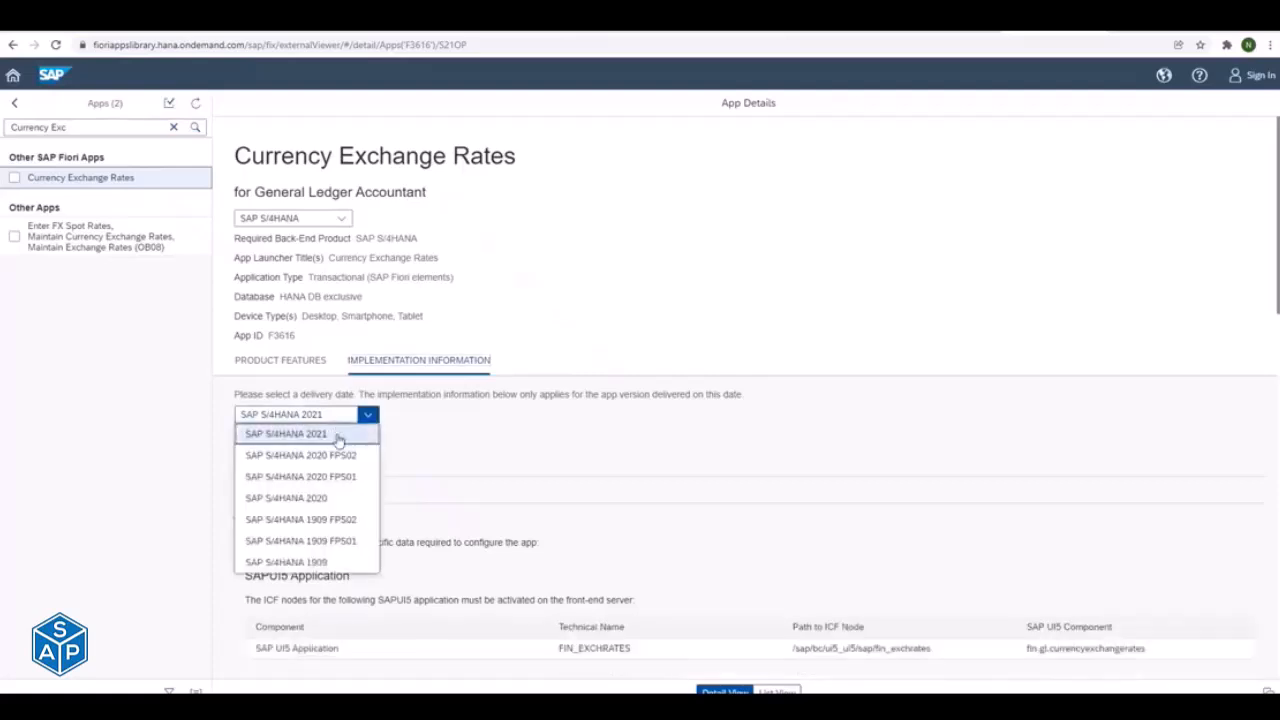
{"action": "left_click", "coordinate": [327, 499]}
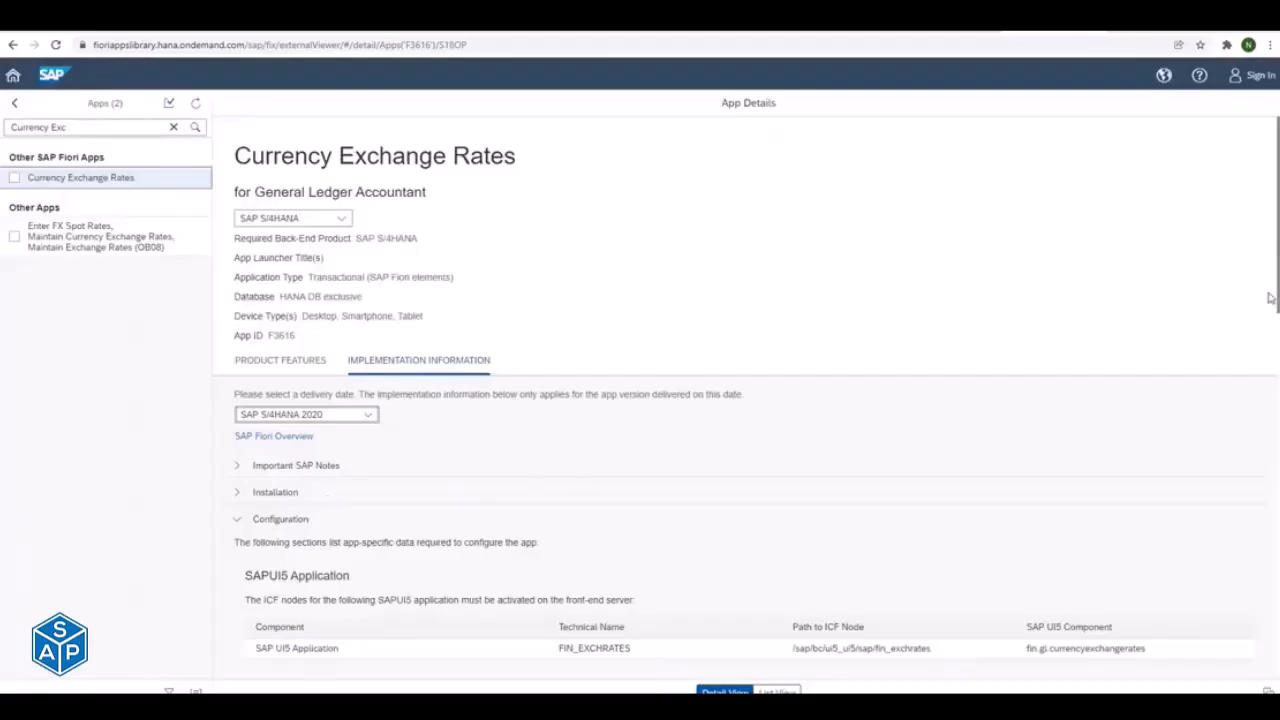
- Copy the OData service name FAC_CURRENCY_EXCHANGE_RATE_SRV from the app's configuration details and switch to SAP's Activate and Maintain Services
{"action": "scroll", "coordinate": [745, 400], "scroll_direction": "down", "scroll_amount": 3}
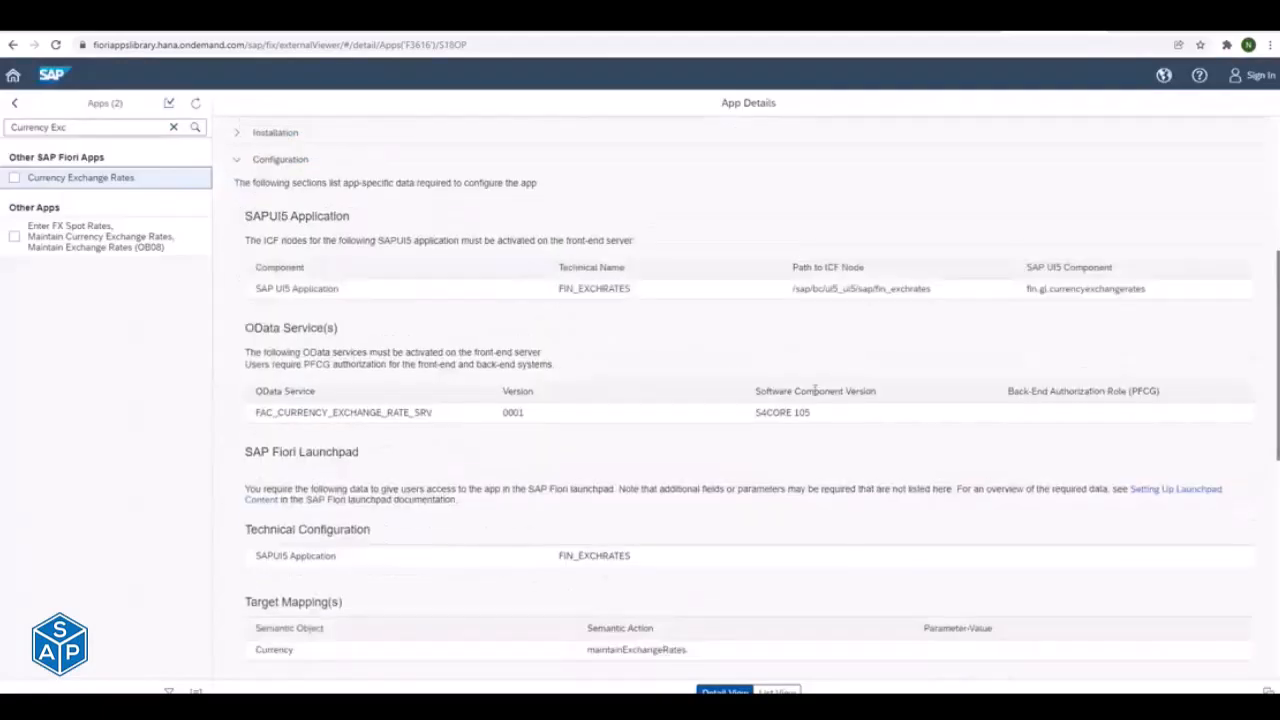
{"action": "double_click", "coordinate": [308, 416]}
{"action": "key", "text": "ctrl+c"}
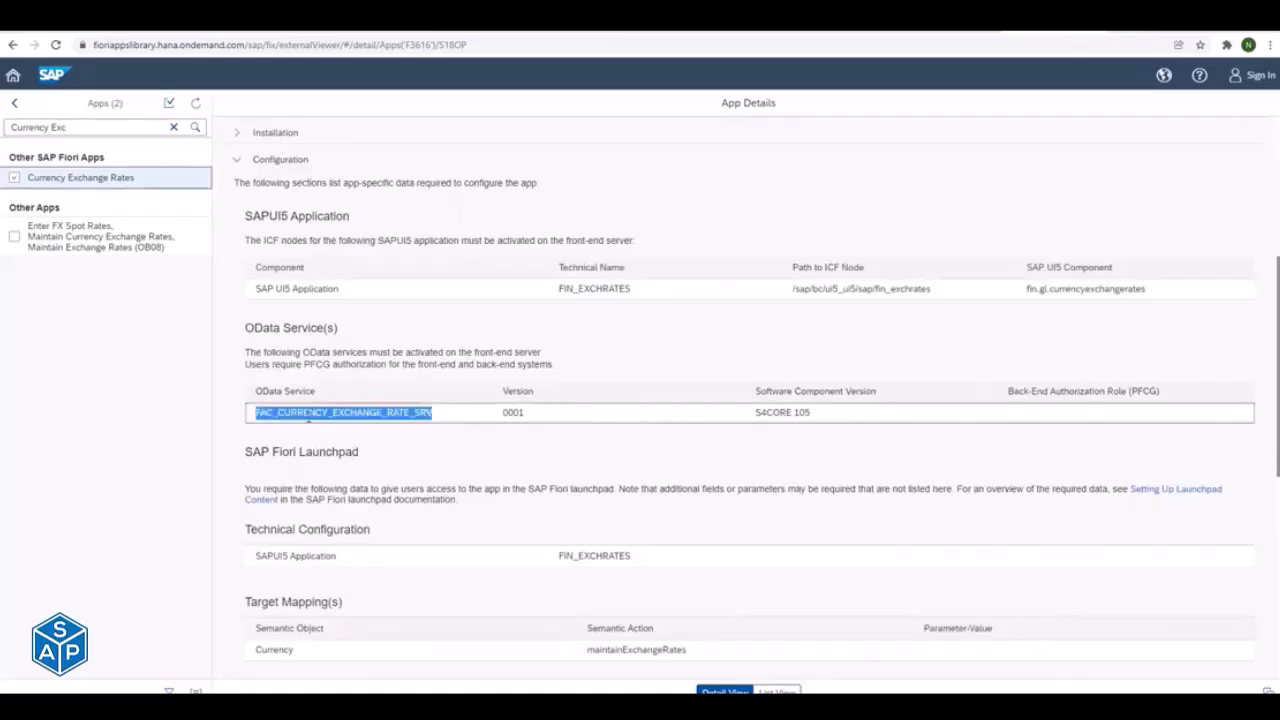
{"action": "key", "text": "alt+Tab"}
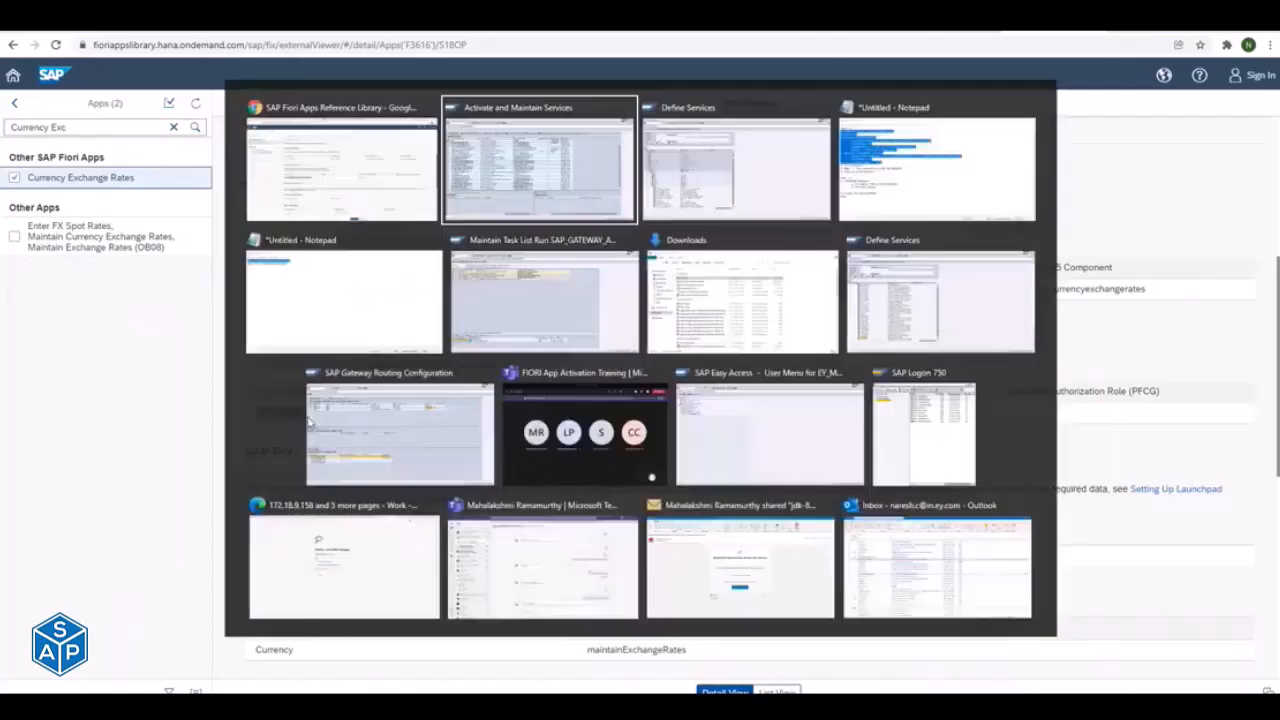
{"action": "key", "text": "Escape"}
{"action": "key", "text": "alt+Tab"}
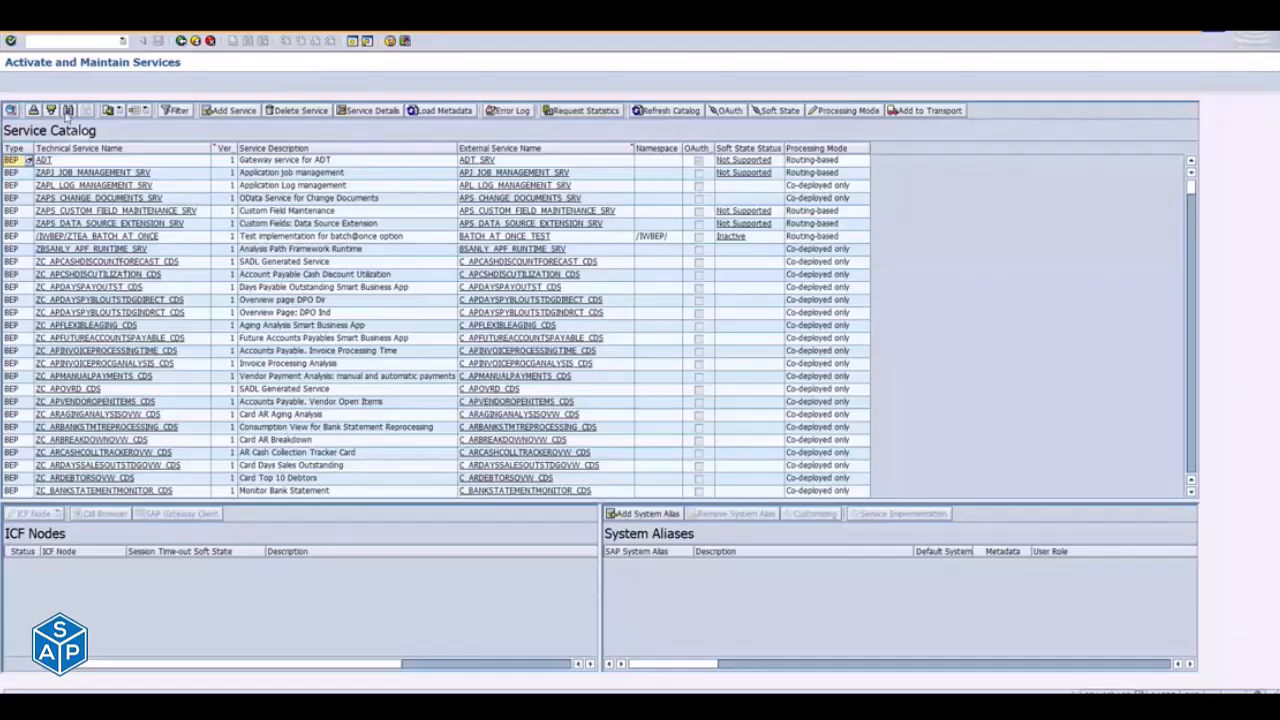
- Find FAC_CURRENCY_EXCHANGE_RATE_SRV in the service catalog and select its entry to view its ICF node
{"action": "left_click", "coordinate": [68, 110]}
{"action": "key", "text": "ctrl+v"}
{"action": "key", "text": "Return"}
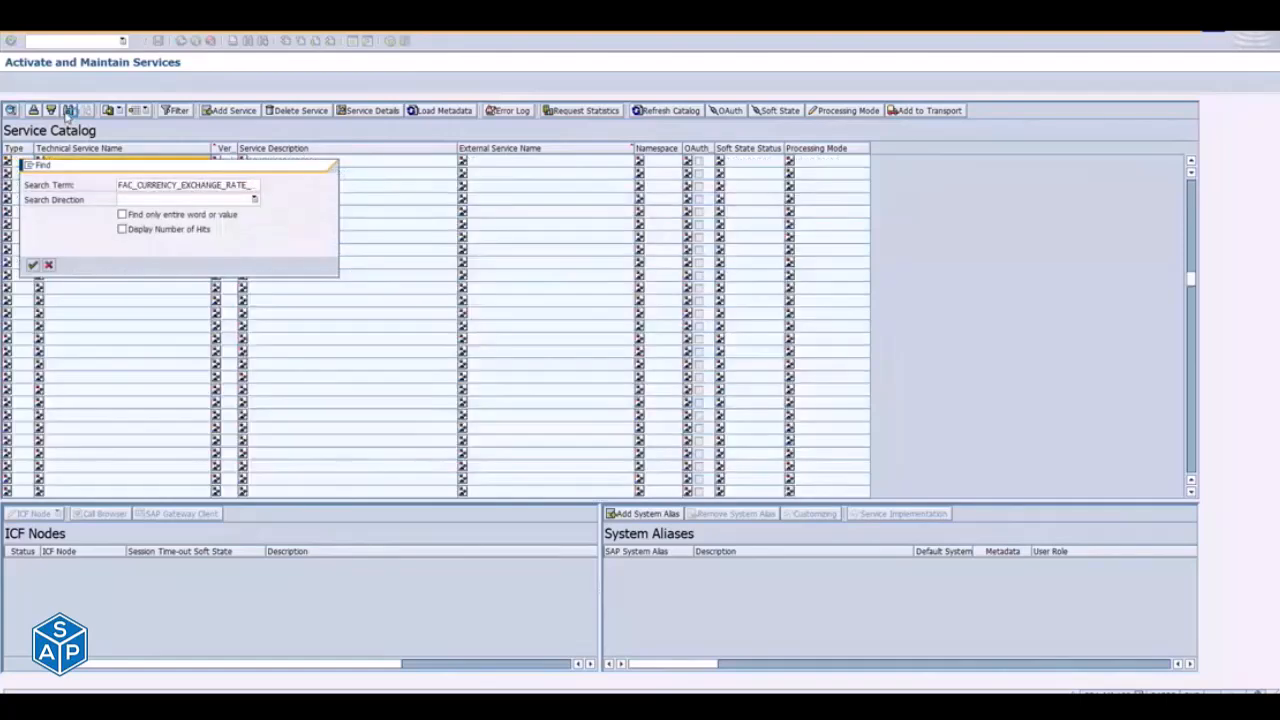
{"action": "key", "text": "Escape"}
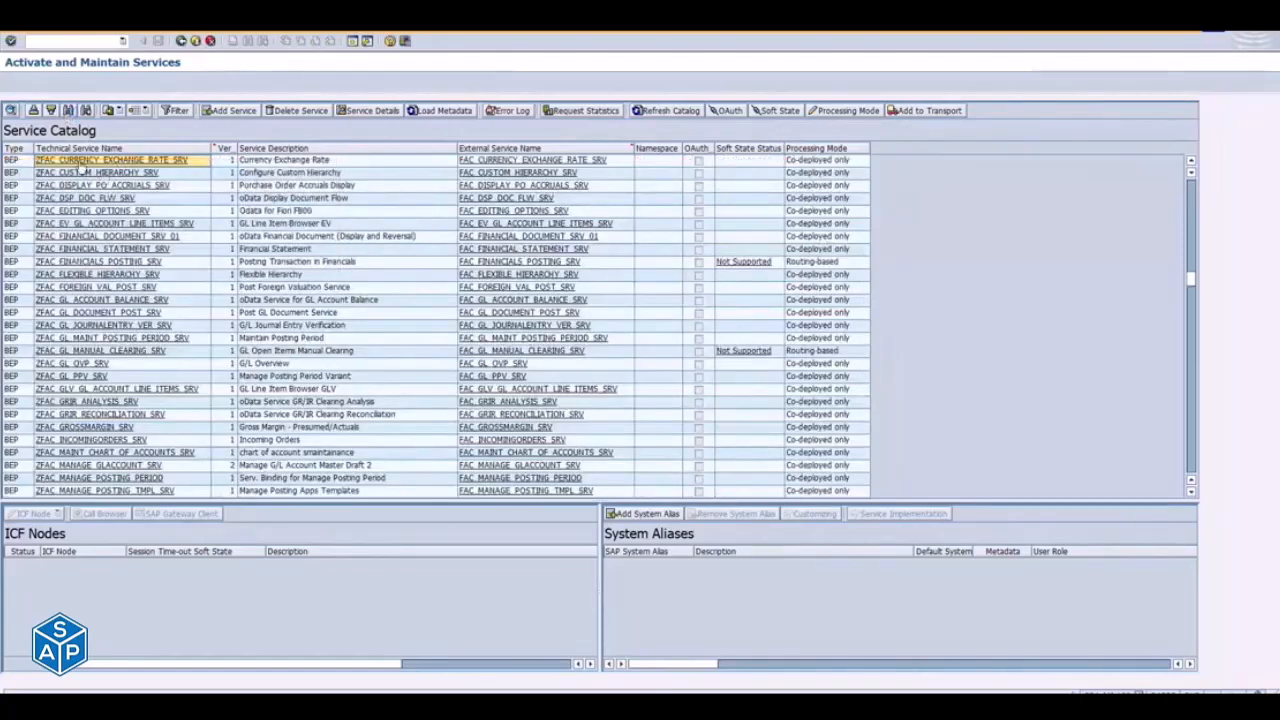
{"action": "left_click", "coordinate": [82, 163]}
- Switch back to the Fiori Apps Reference Library, open the Enter FX Spot Rates (OB08) app, and clear the app search
{"action": "key", "text": "alt+Tab"}
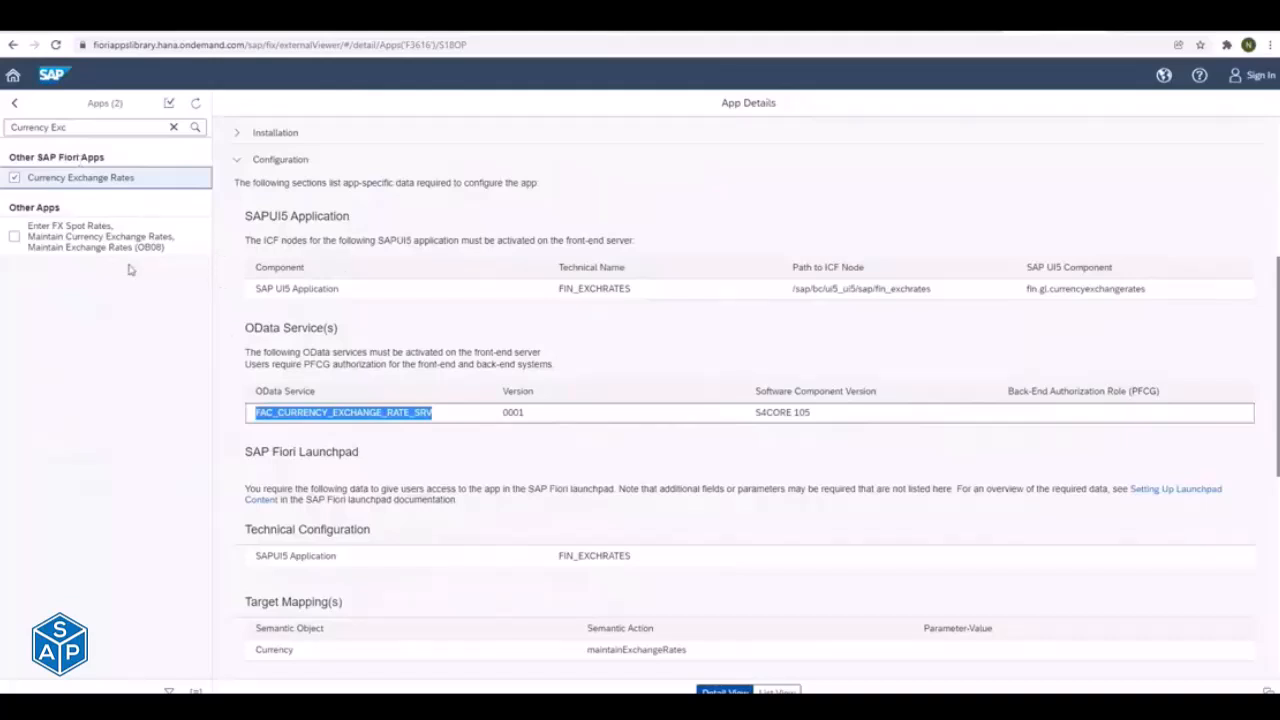
{"action": "left_click", "coordinate": [97, 245]}
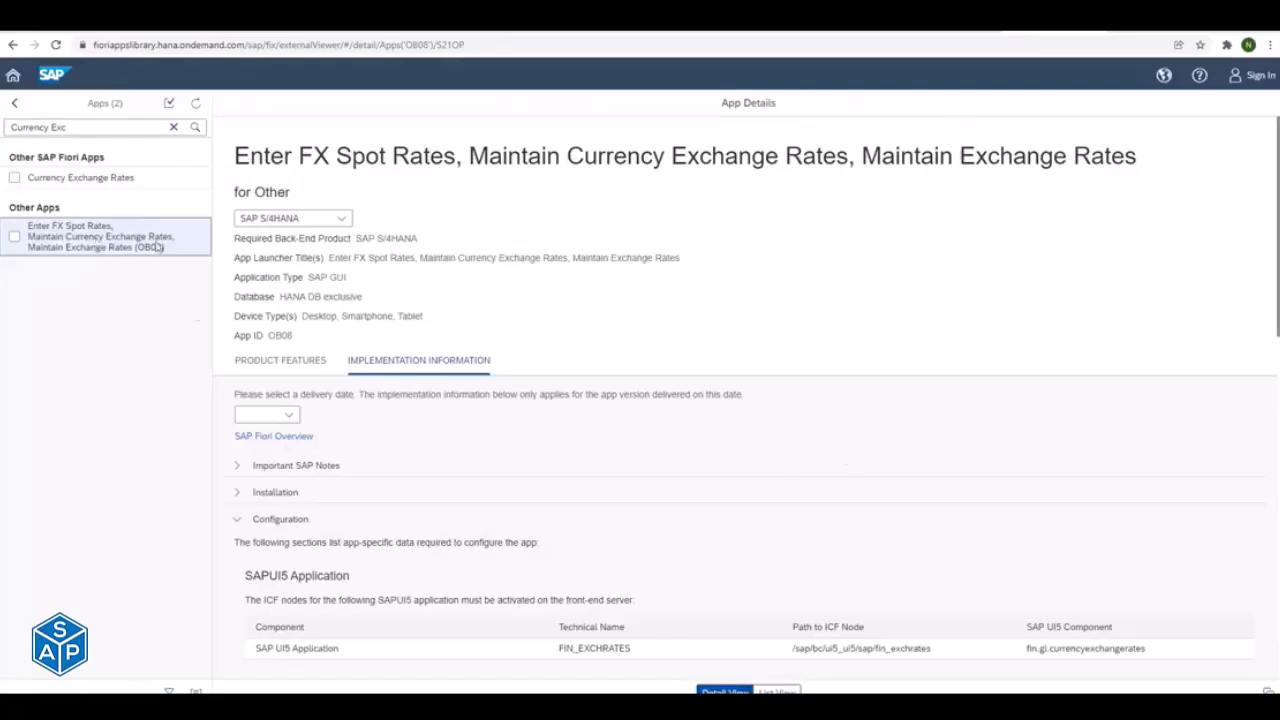
{"action": "left_click_drag", "start_coordinate": [112, 130], "coordinate": [5, 113]}
{"action": "key", "text": "BackSpace"}
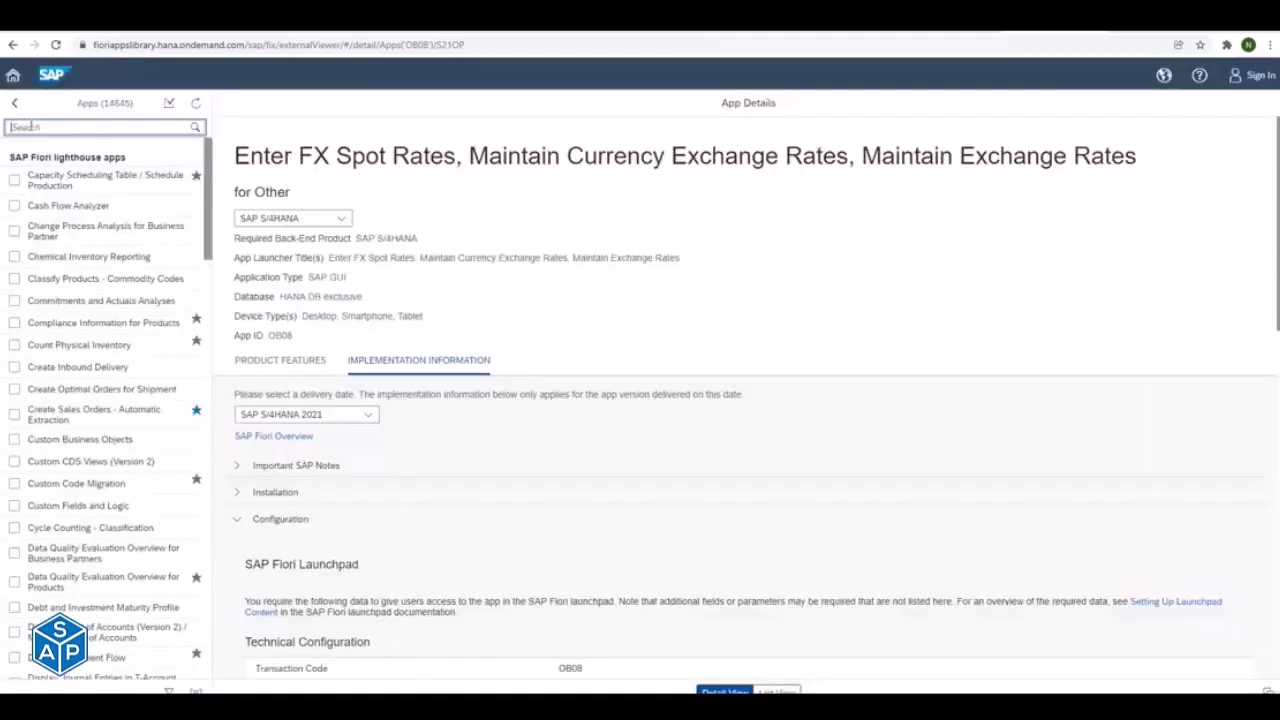
- Open the Chemical Inventory Reporting app and set its implementation delivery date to SAP S/4HANA 2020
{"action": "left_click", "coordinate": [88, 258]}
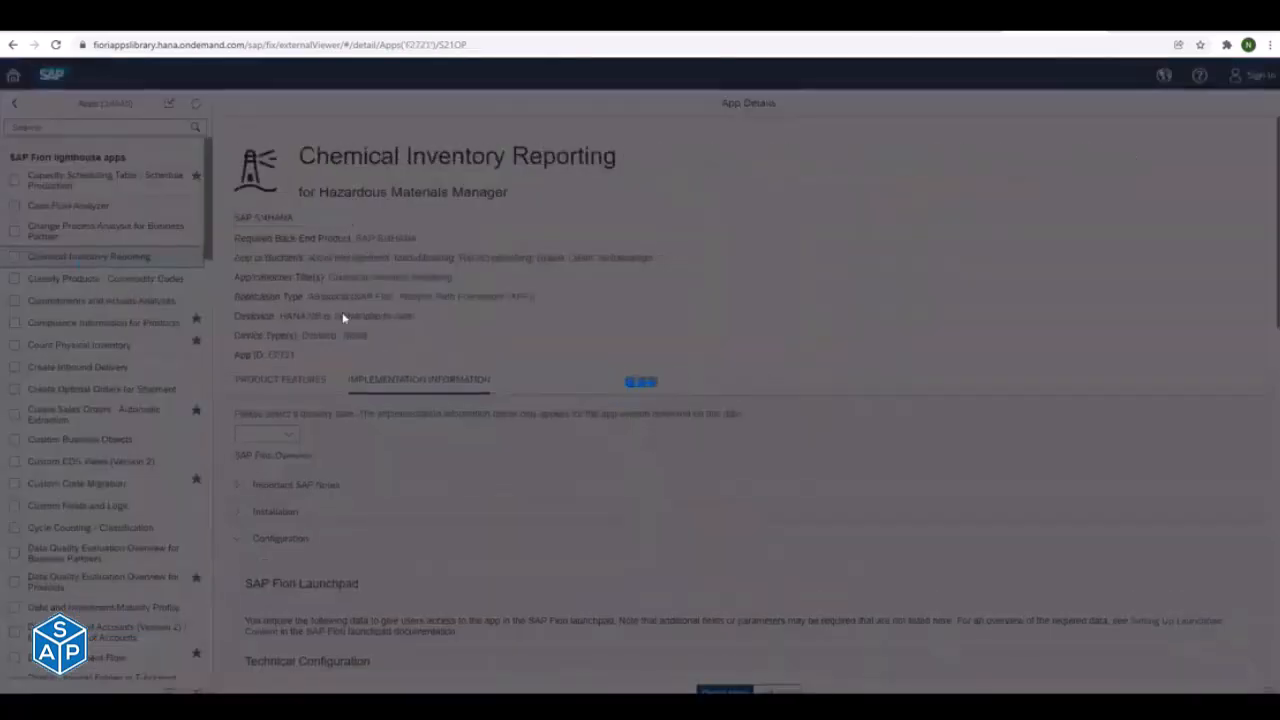
{"action": "left_click", "coordinate": [310, 437]}
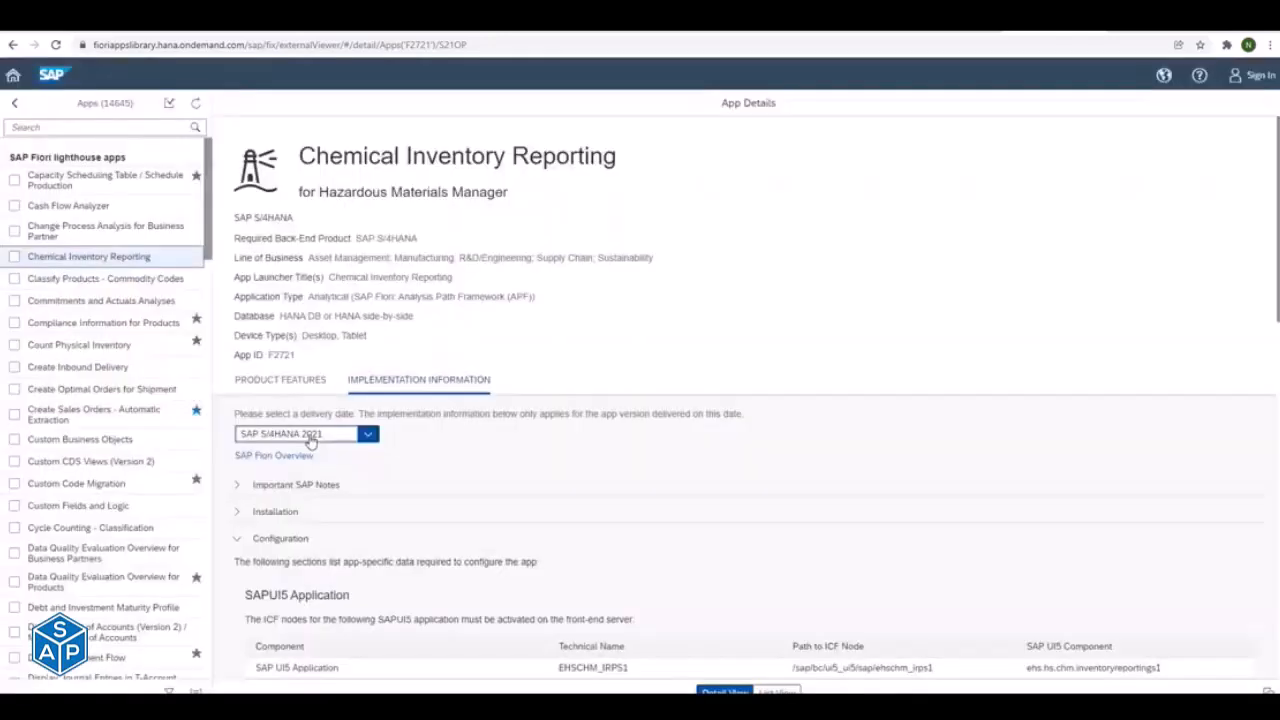
{"action": "left_click", "coordinate": [300, 223]}
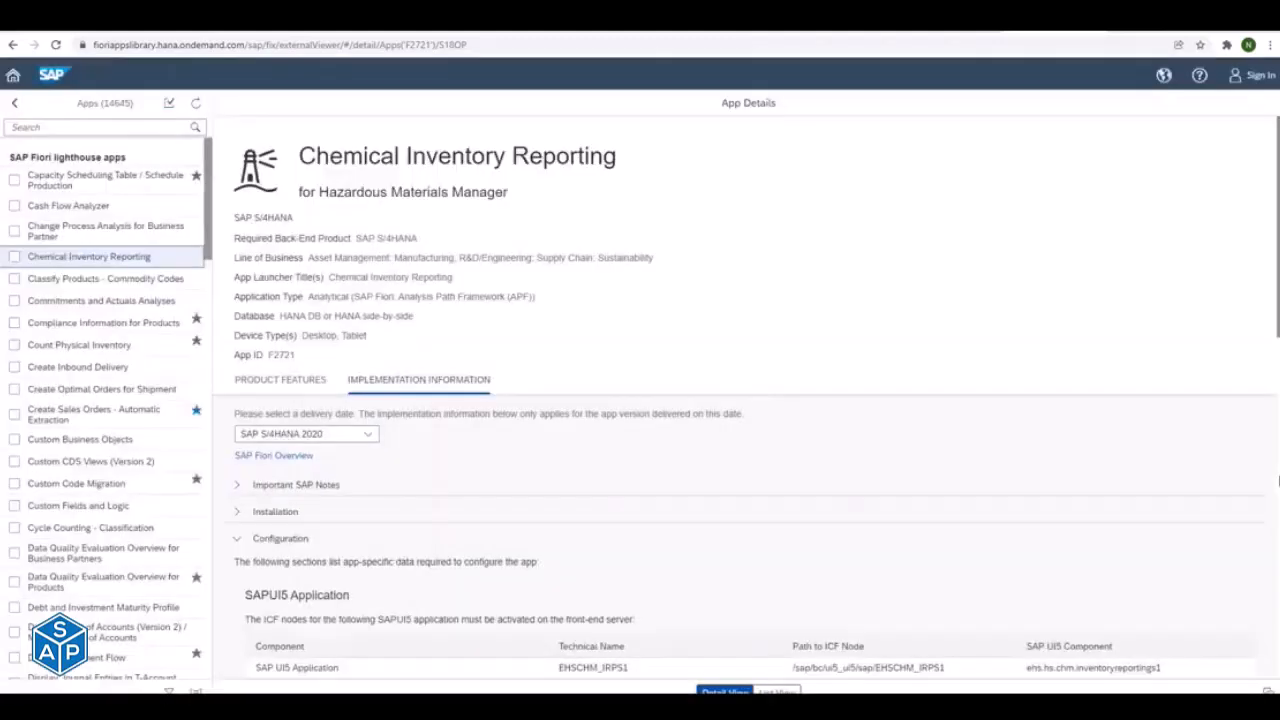
- Copy the OData service name C_CHEMICALAMOUNTSQUERY_CDS, switch to Activate and Maintain Services in SAP, and search the service catalog for it
{"action": "scroll", "coordinate": [1278, 482], "scroll_direction": "down", "scroll_amount": 5}
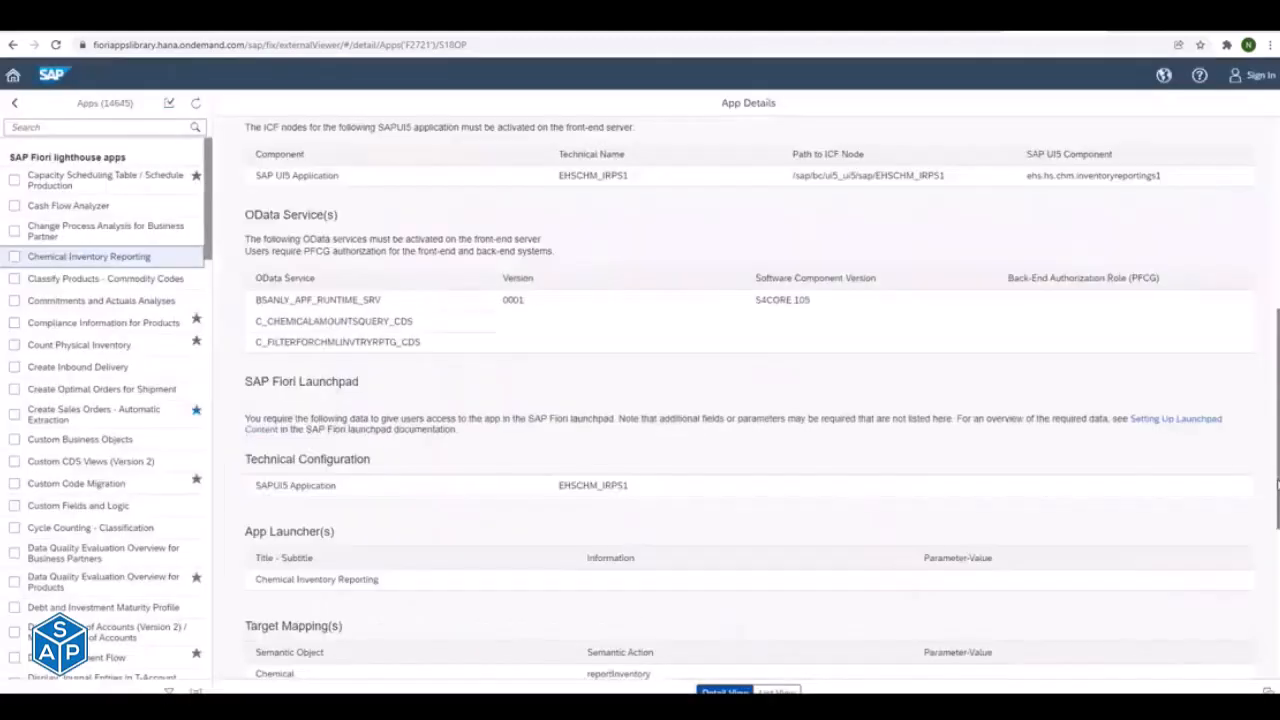
{"action": "double_click", "coordinate": [292, 321]}
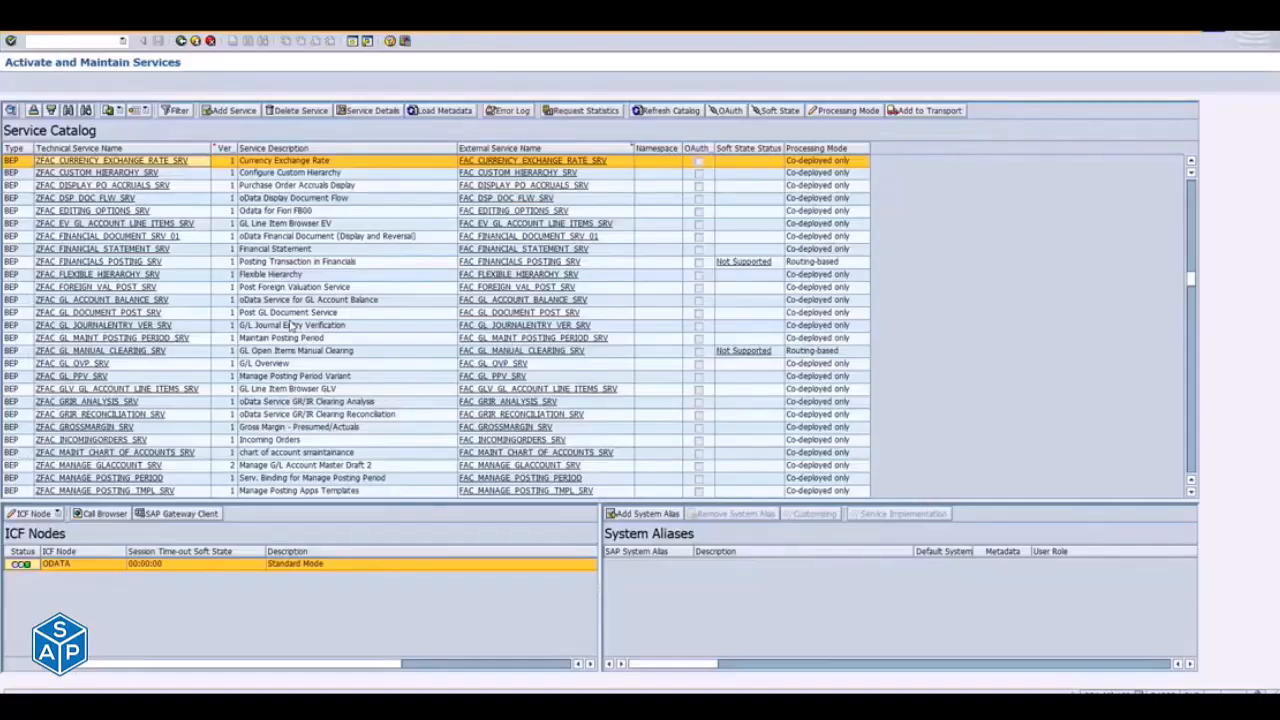
{"action": "left_click", "coordinate": [667, 112]}
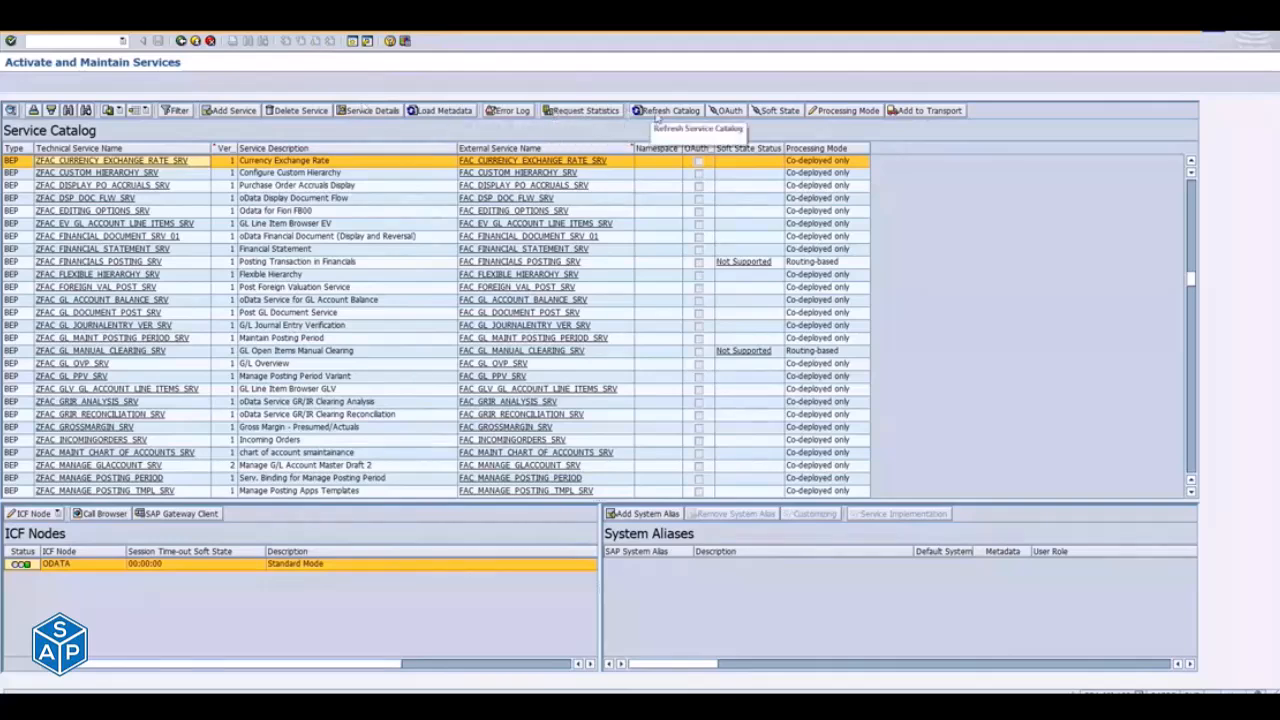
{"action": "left_click", "coordinate": [68, 110]}
{"action": "key", "text": "Return"}
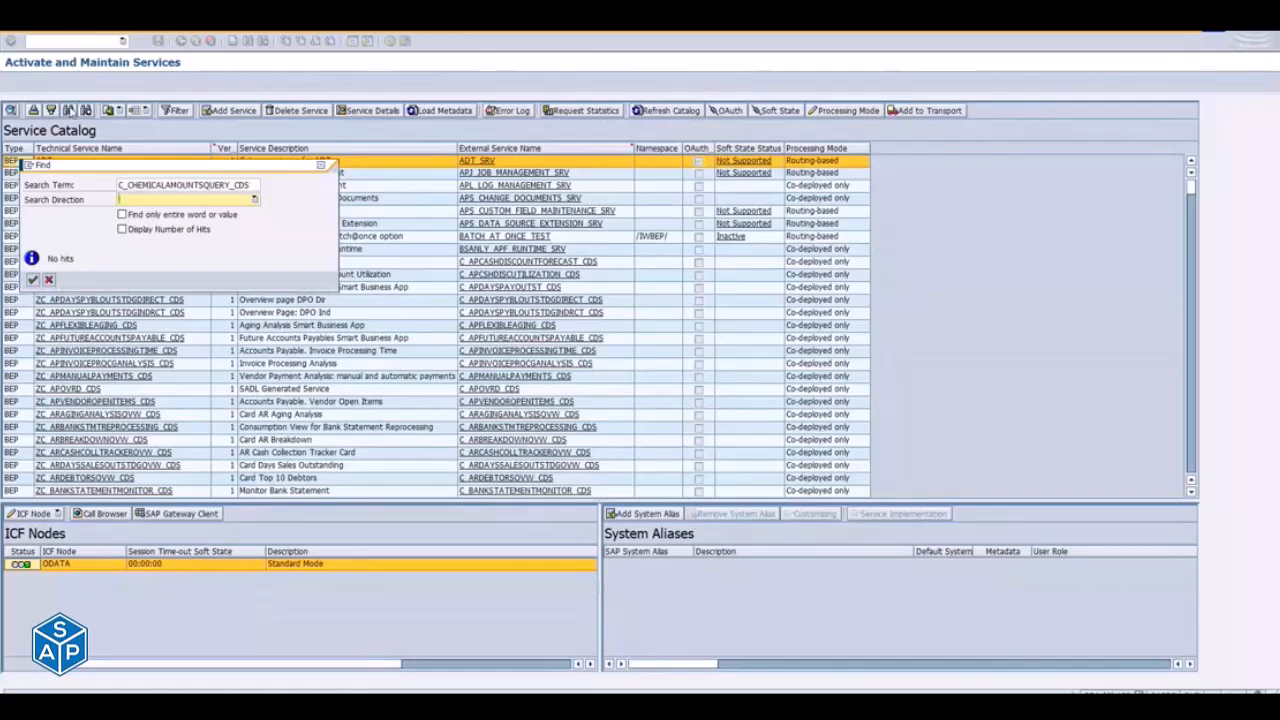
{"action": "left_click", "coordinate": [145, 187]}
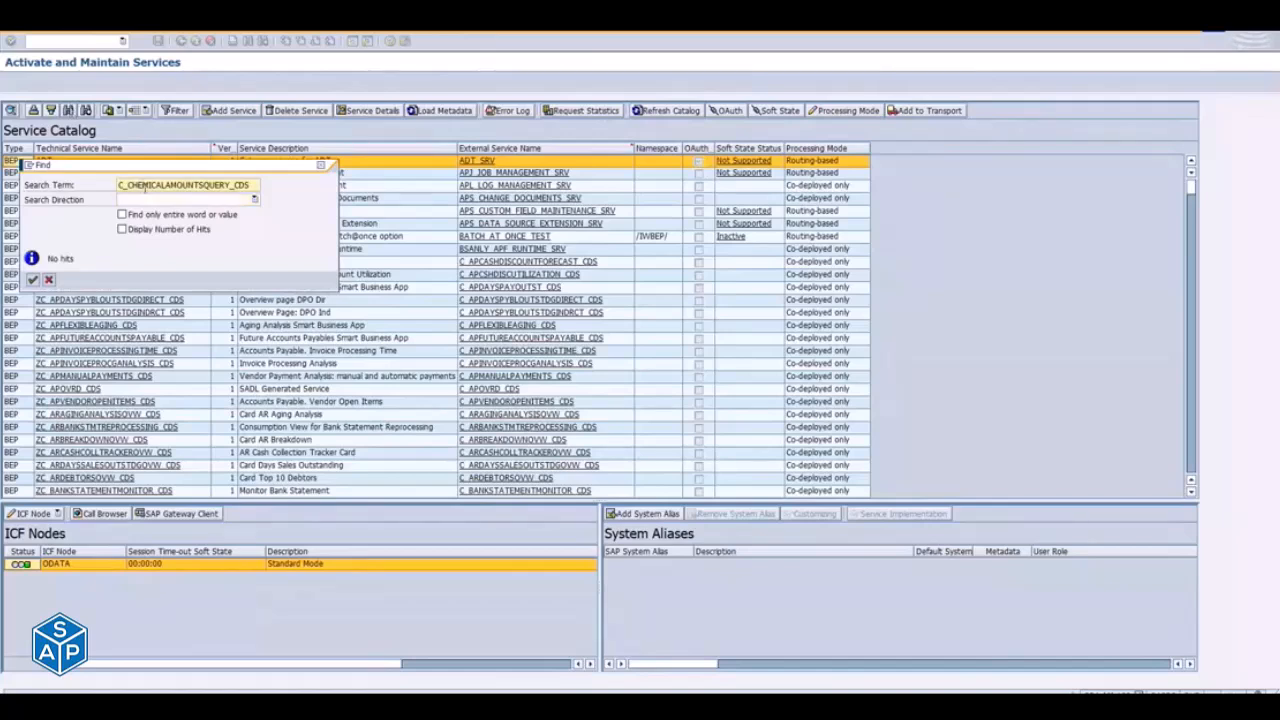
{"action": "key", "text": "Escape"}
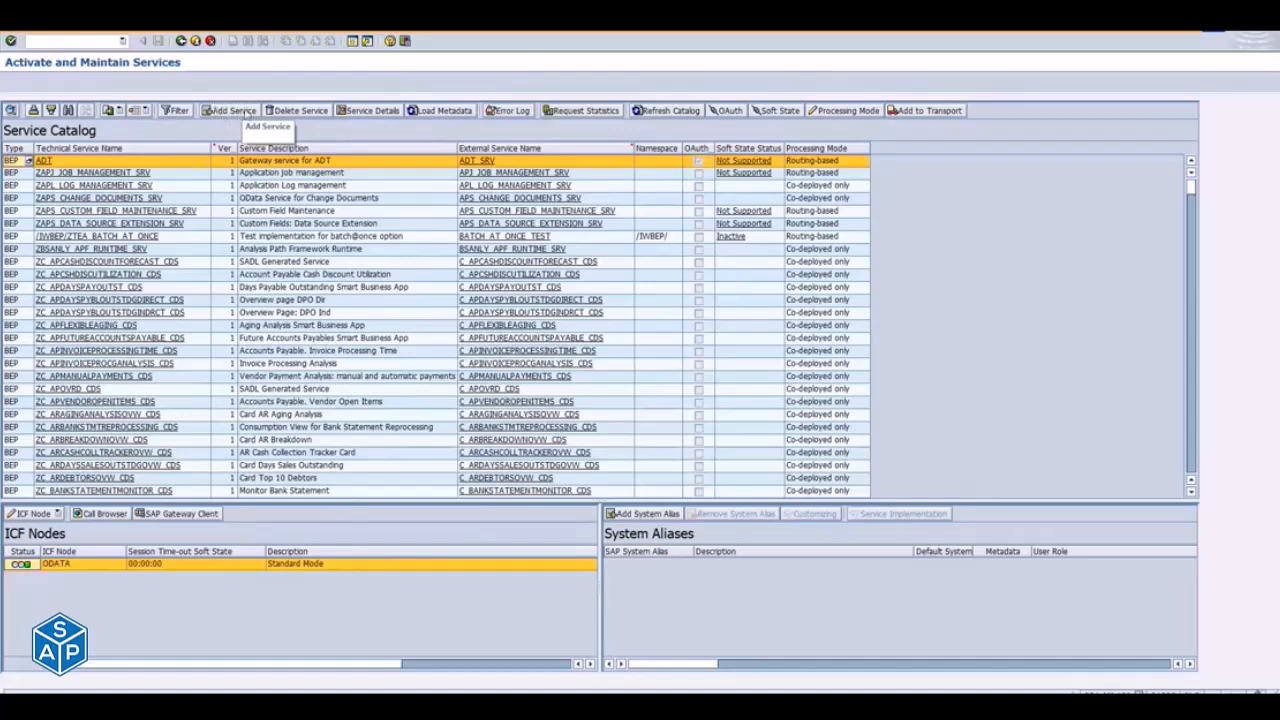
- Try to add a service to the service catalog in the current client
{"action": "left_click", "coordinate": [219, 112]}
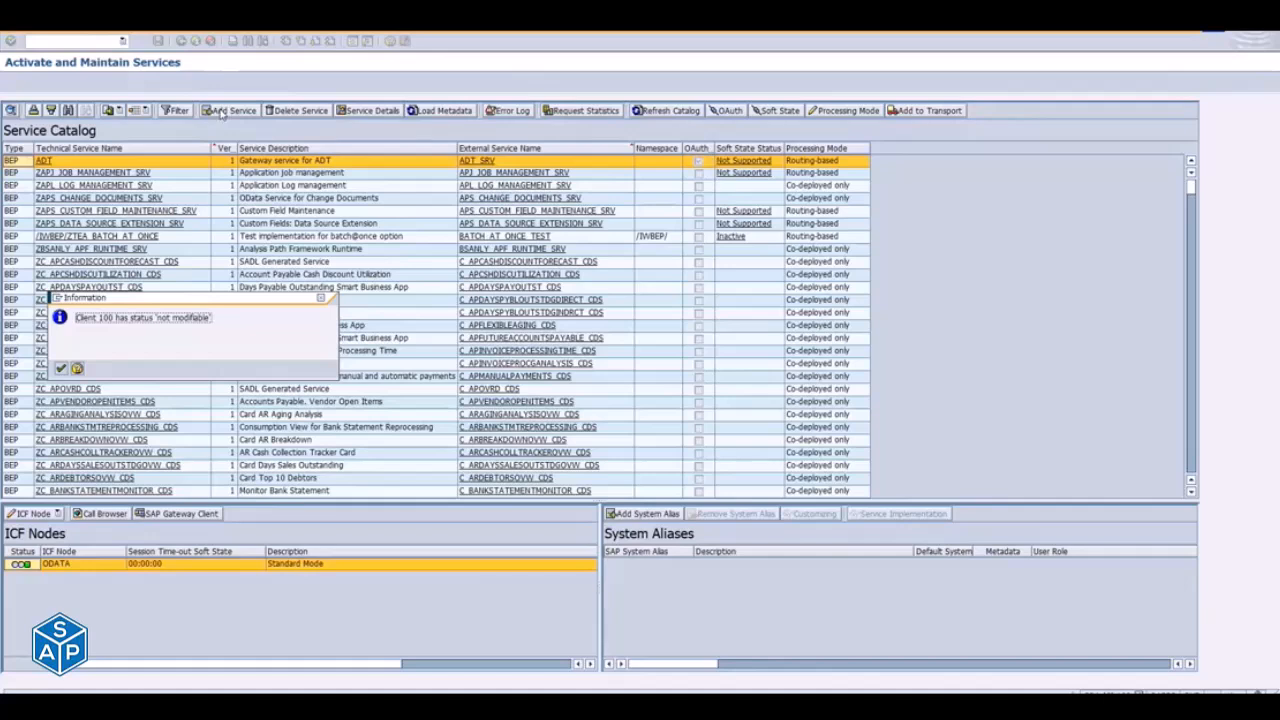
{"action": "key", "text": "Return"}
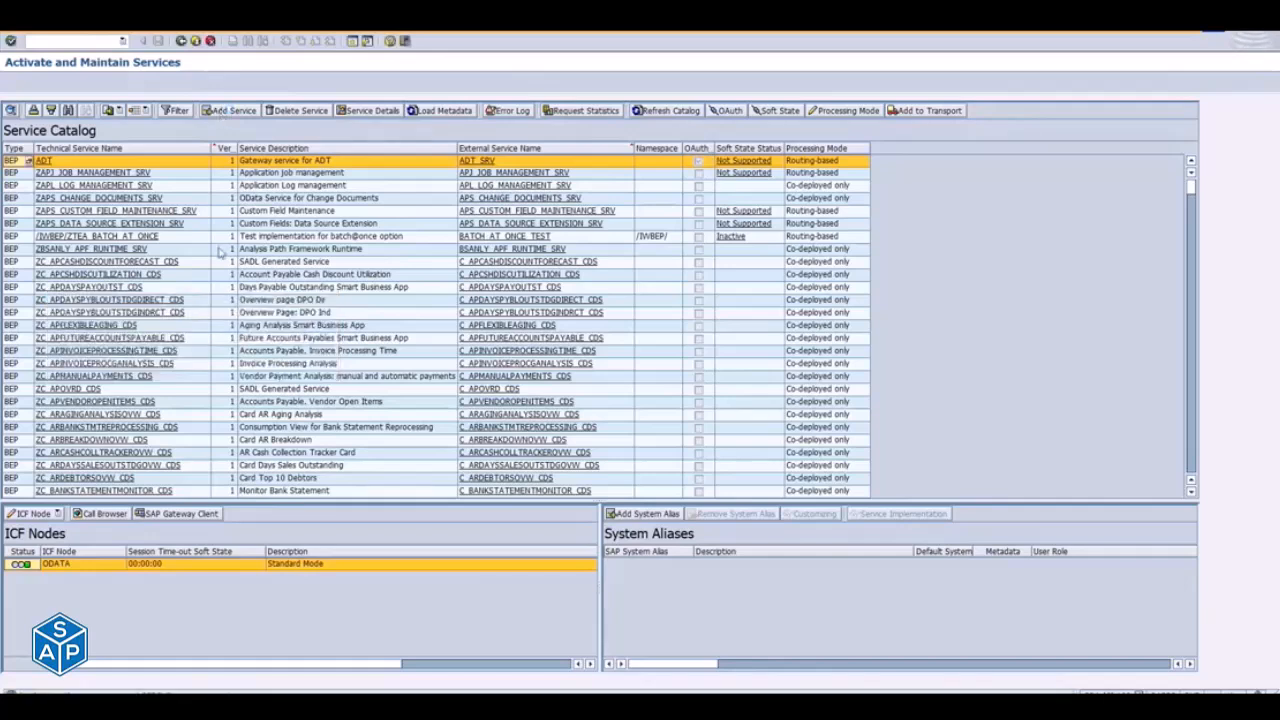
- Switch to SAP Logon and open the CCPL S/4HANA Dev connection
{"action": "key", "text": "alt+Tab"}
{"action": "key", "text": "alt+Tab"}
{"action": "key", "text": "alt+Tab"}
{"action": "key", "text": "alt+Tab"}
{"action": "key", "text": "alt+Tab"}
{"action": "key", "text": "alt+Tab"}
{"action": "key", "text": "alt+Tab"}
{"action": "key", "text": "alt+Tab"}
{"action": "key", "text": "alt+Tab"}
{"action": "key", "text": "alt+Tab"}
{"action": "key", "text": "alt+Tab"}
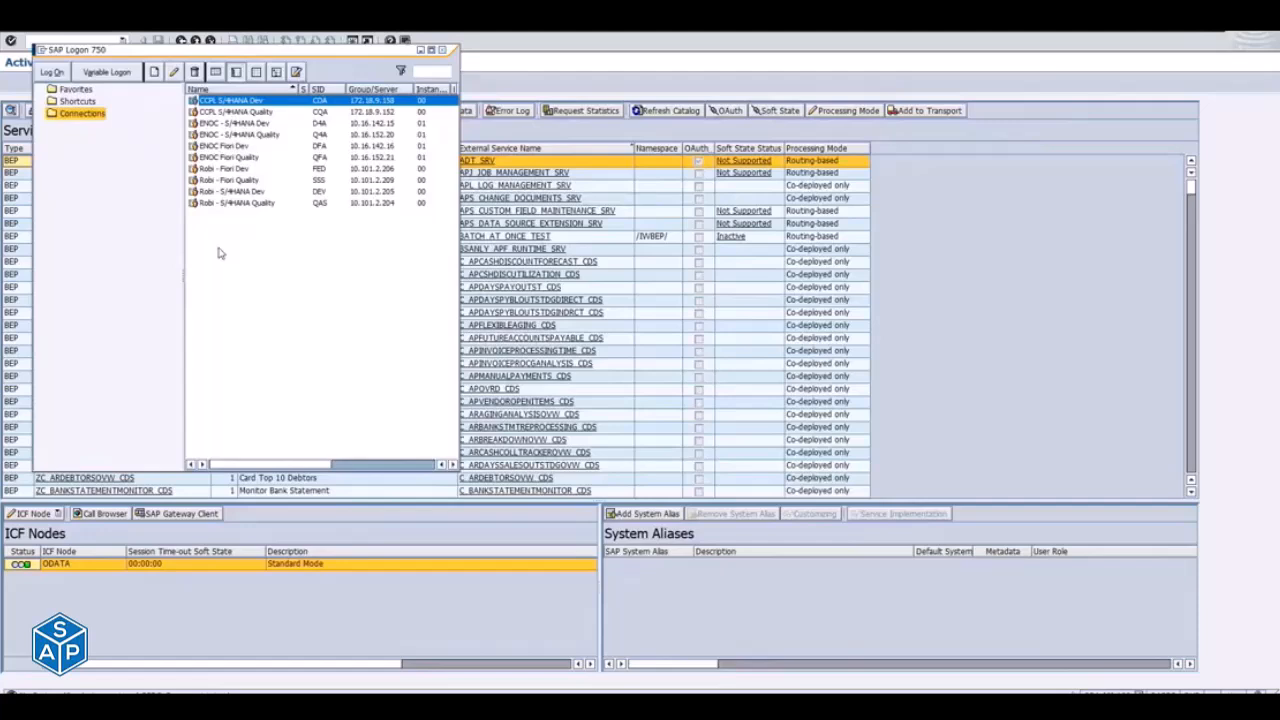
{"action": "key", "text": "Return"}
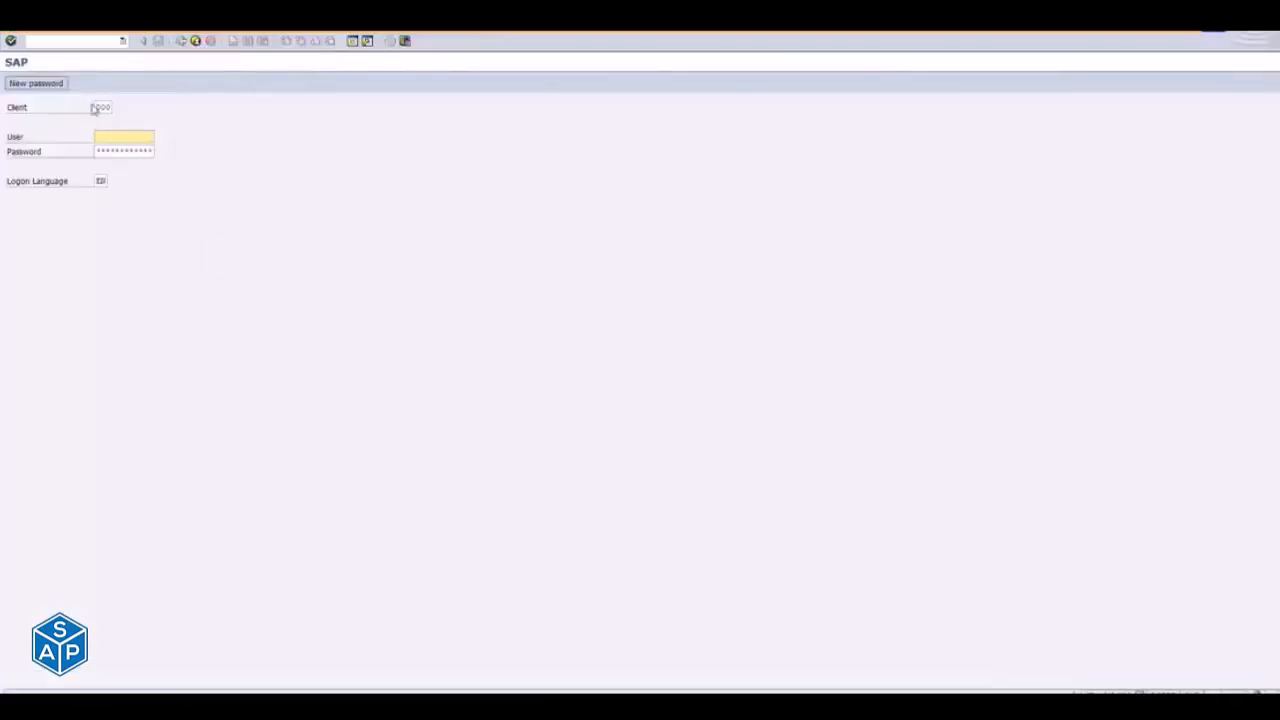
- Log on to client 300 with the saved user name and the account password
{"action": "left_click_drag", "start_coordinate": [94, 107], "coordinate": [195, 114]}
{"action": "type", "text": "300"}
{"action": "key", "text": "Tab"}
{"action": "type", "text": "ey"}
{"action": "key", "text": "Down"}
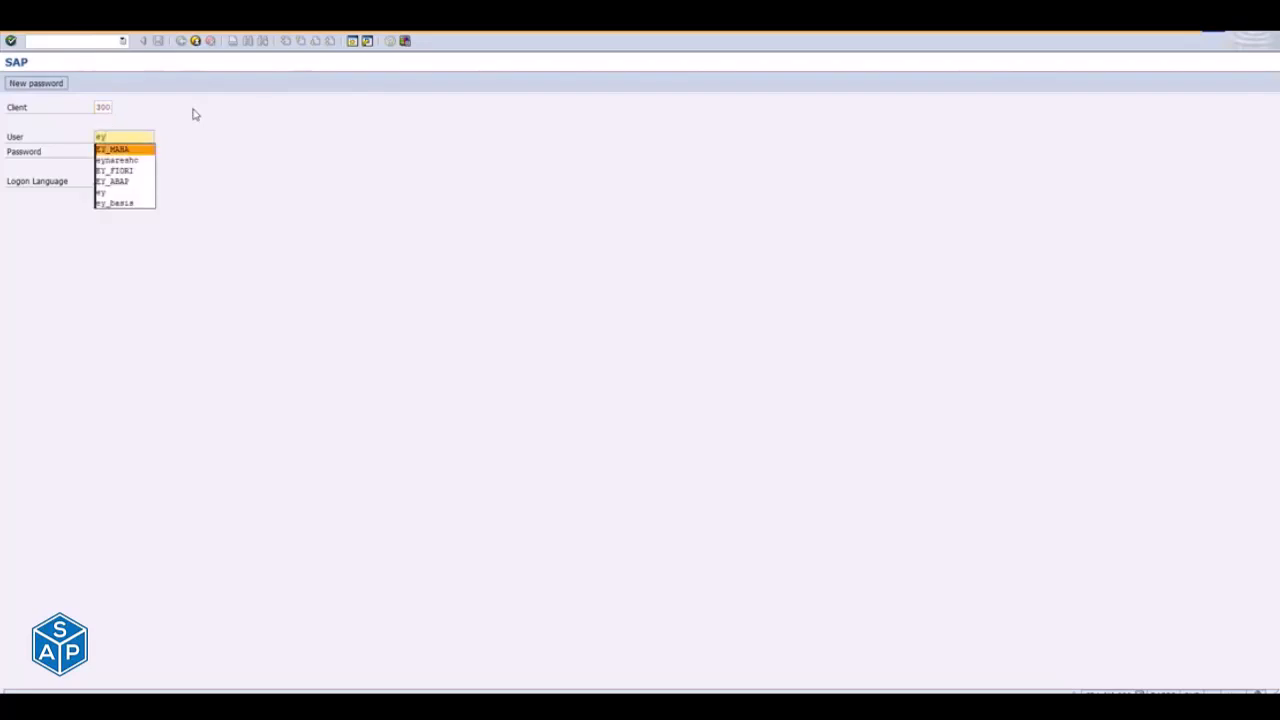
{"action": "key", "text": "Return"}
{"action": "key", "text": "Tab"}
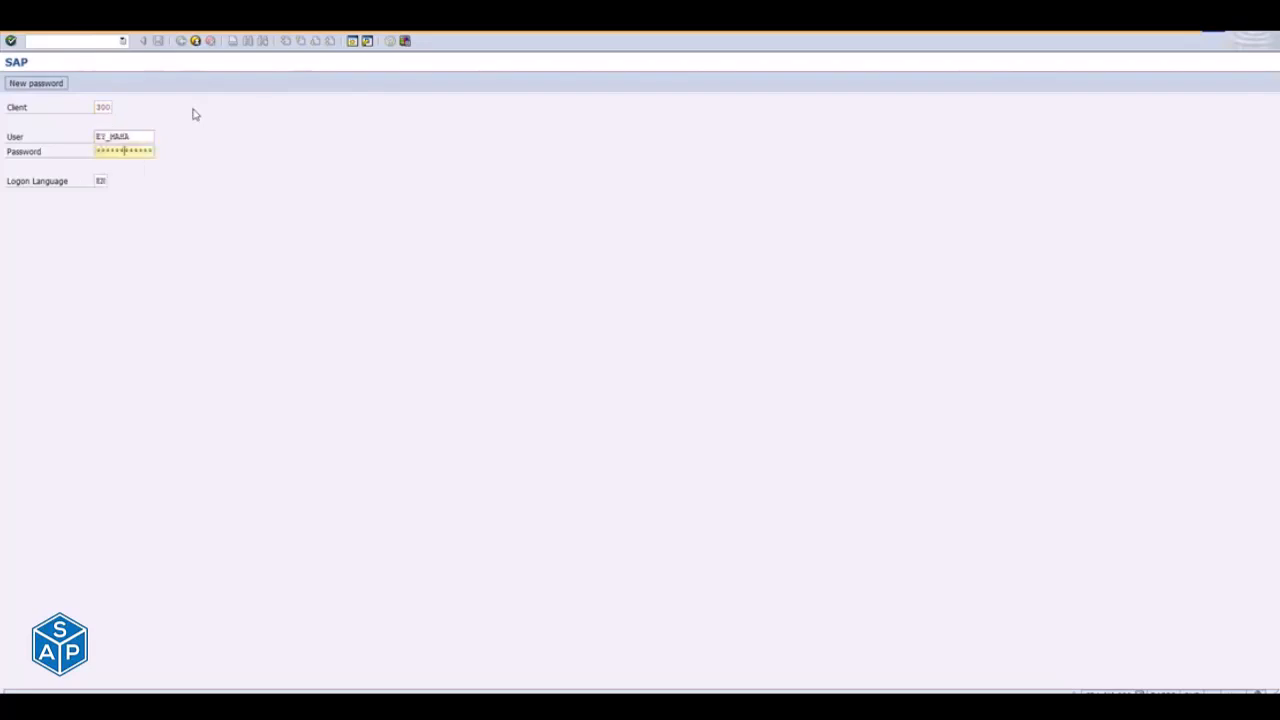
{"action": "key", "text": "Return"}
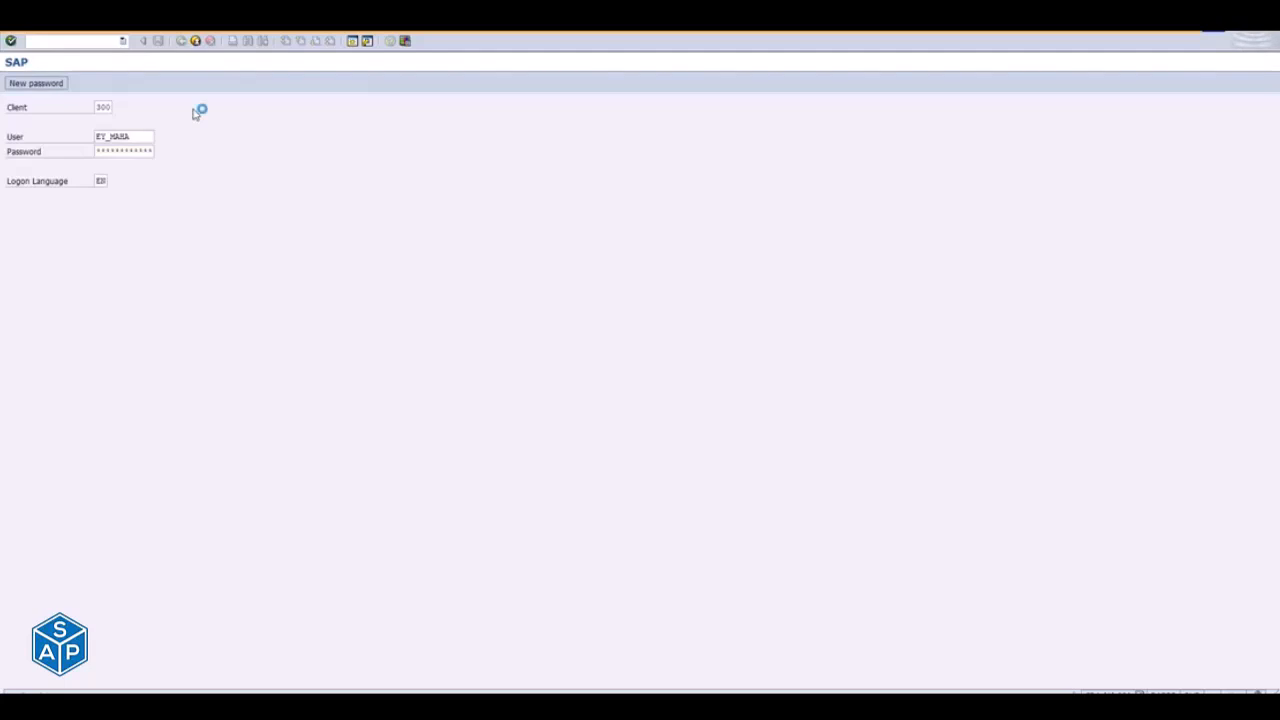
- Run the /IWFND/MAINT_SERVICE transaction from the command history to open the service catalog in this client
{"action": "key", "text": "BackSpace"}
{"action": "key", "text": "BackSpace"}
{"action": "key", "text": "Down"}
{"action": "key", "text": "Down"}
{"action": "key", "text": "Down"}
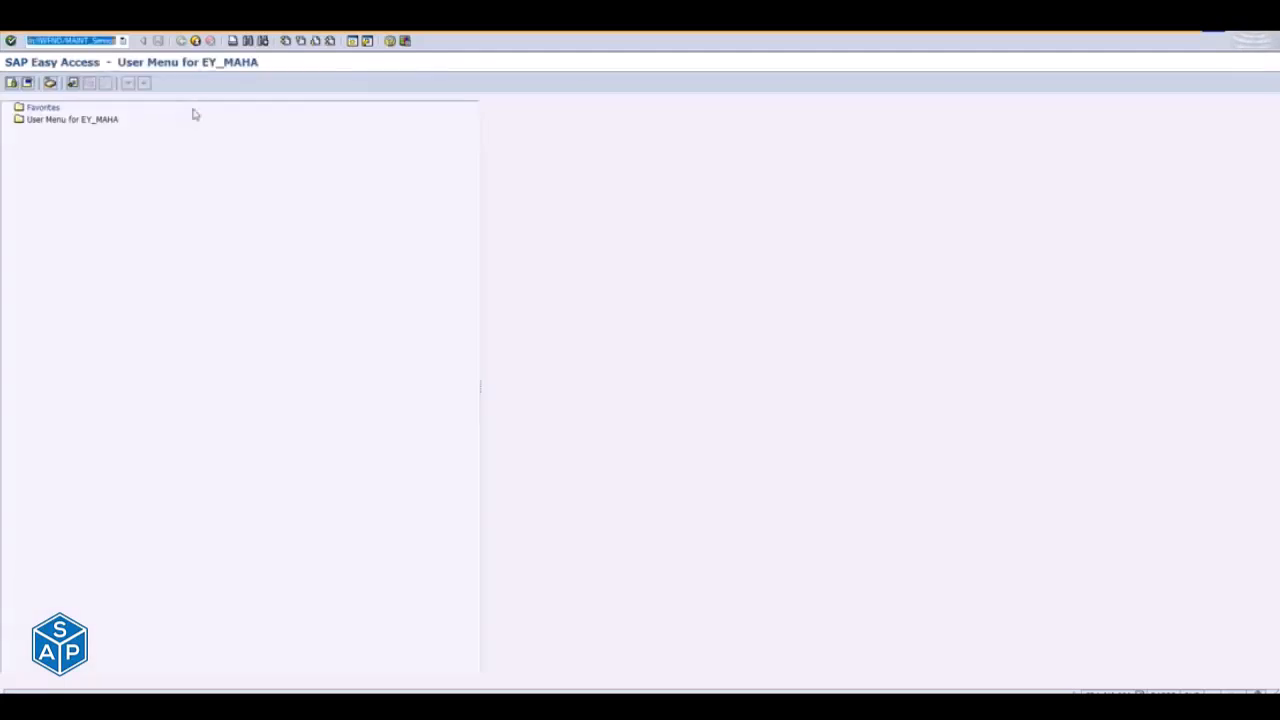
{"action": "key", "text": "Return"}
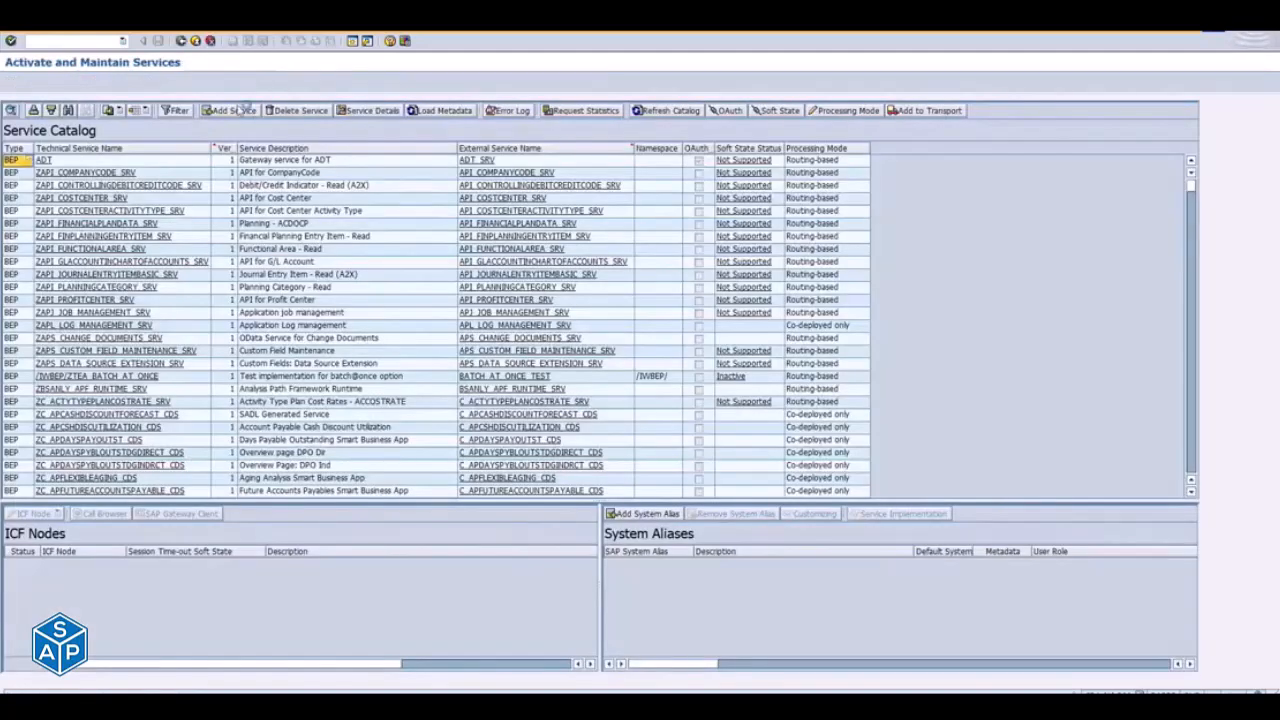
- Start adding a service, enable Co-Deployed, and get the backend services for external service name C_CHEMICALAMOUNTSQUERY_CDS
{"action": "left_click", "coordinate": [243, 109]}
{"action": "left_click", "coordinate": [178, 122]}
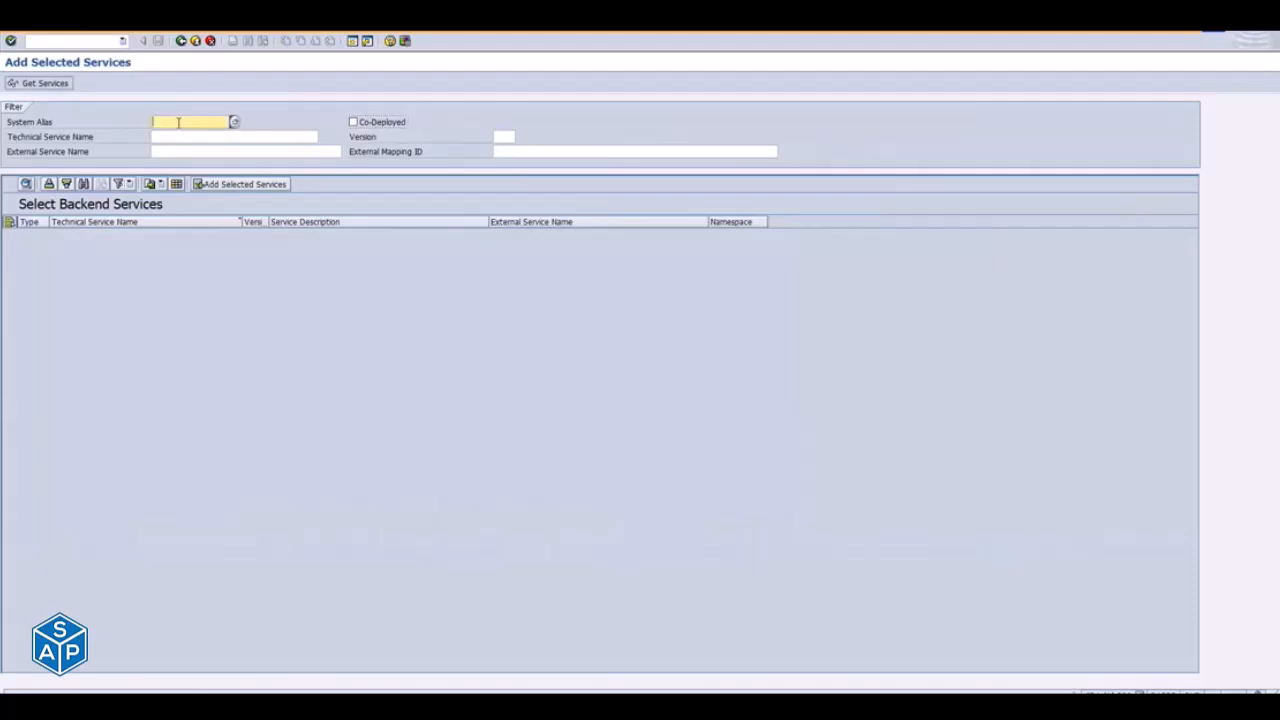
{"action": "left_click", "coordinate": [180, 133]}
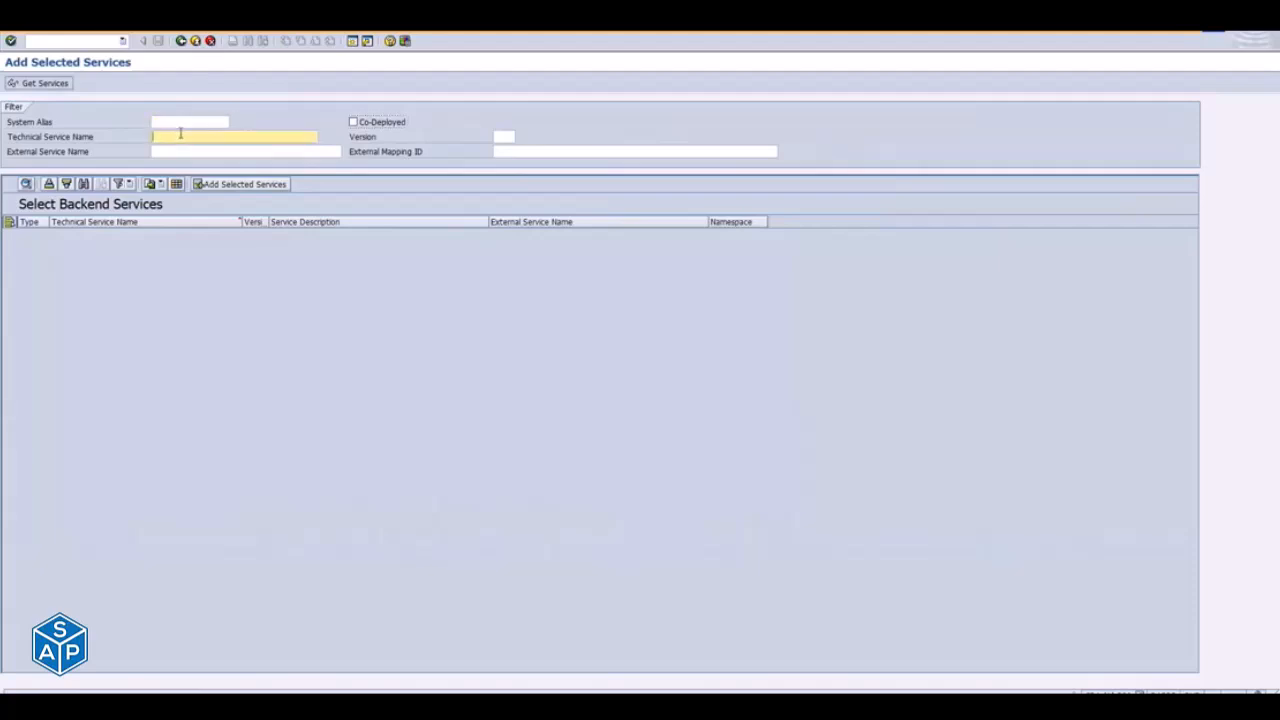
{"action": "left_click", "coordinate": [198, 150]}
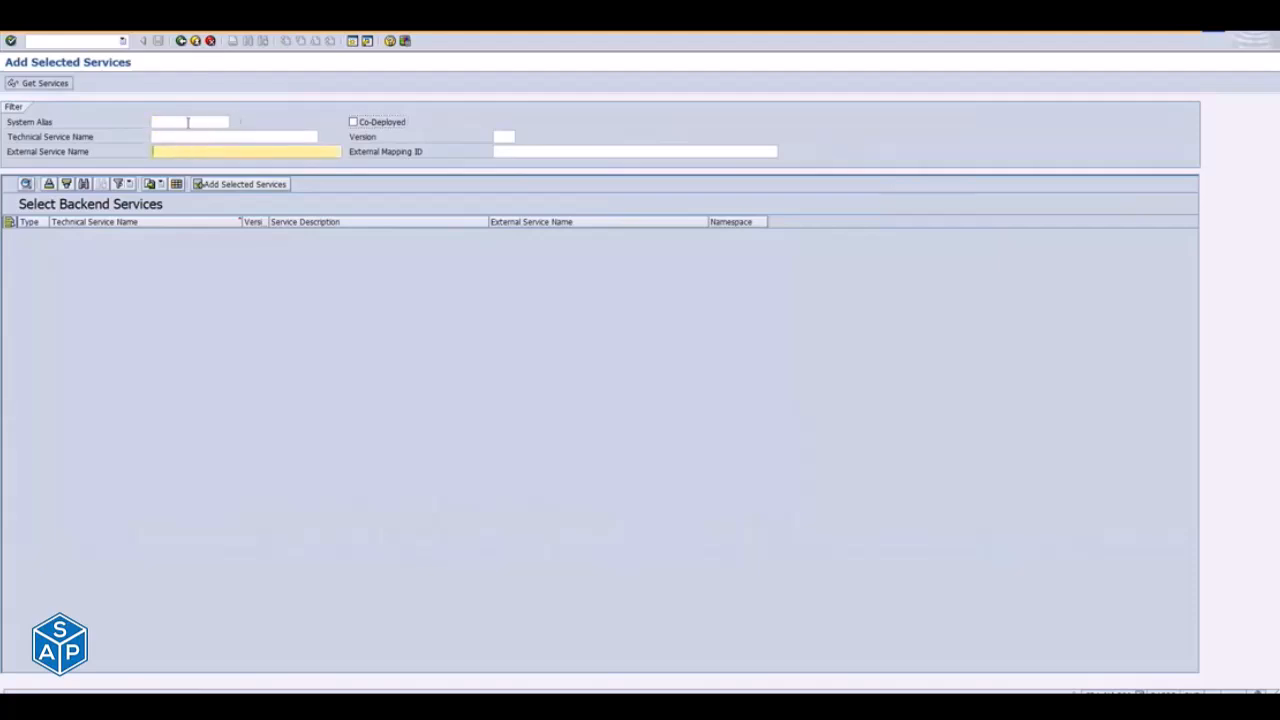
{"action": "left_click", "coordinate": [188, 122]}
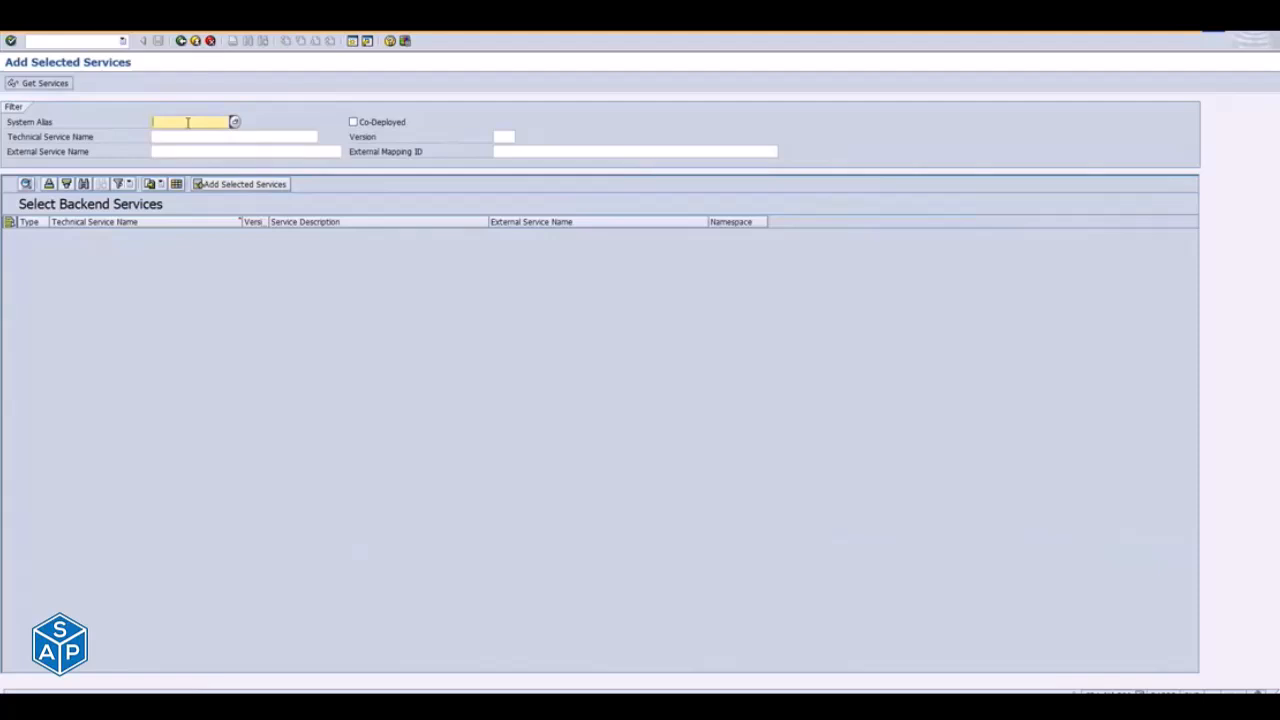
{"action": "left_click", "coordinate": [353, 122]}
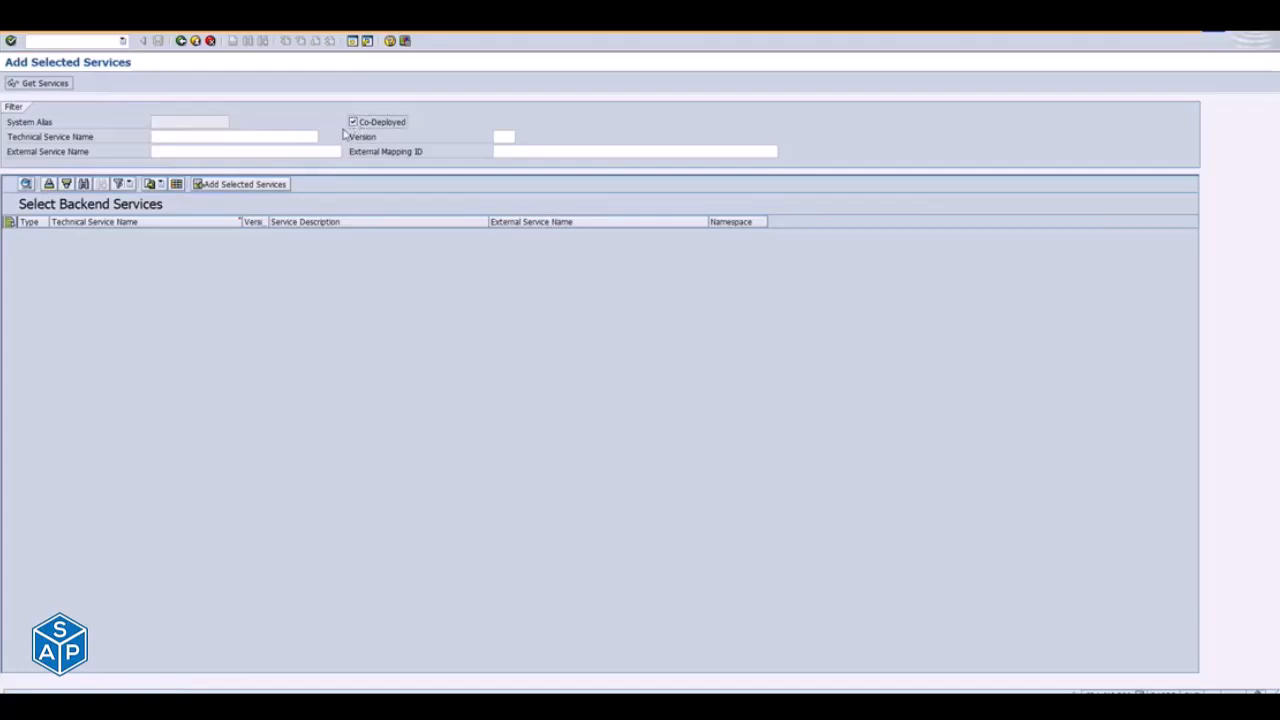
{"action": "left_click", "coordinate": [210, 152]}
{"action": "type", "text": "C_CHEMICALAMOUNTSQUERY_CDS"}
{"action": "key", "text": "Return"}
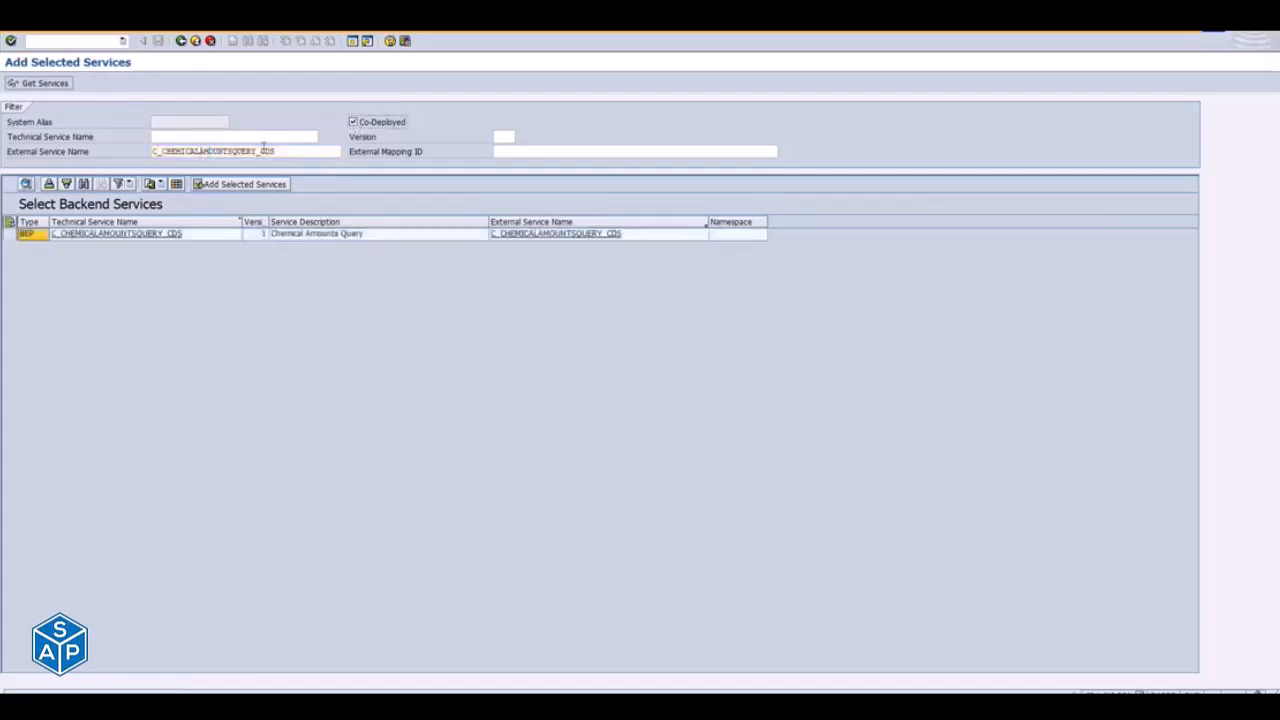
- Compare the external service name filter with the OData service names listed for Chemical Inventory Reporting in the Fiori Apps Reference Library
{"action": "left_click_drag", "start_coordinate": [290, 152], "coordinate": [146, 162]}
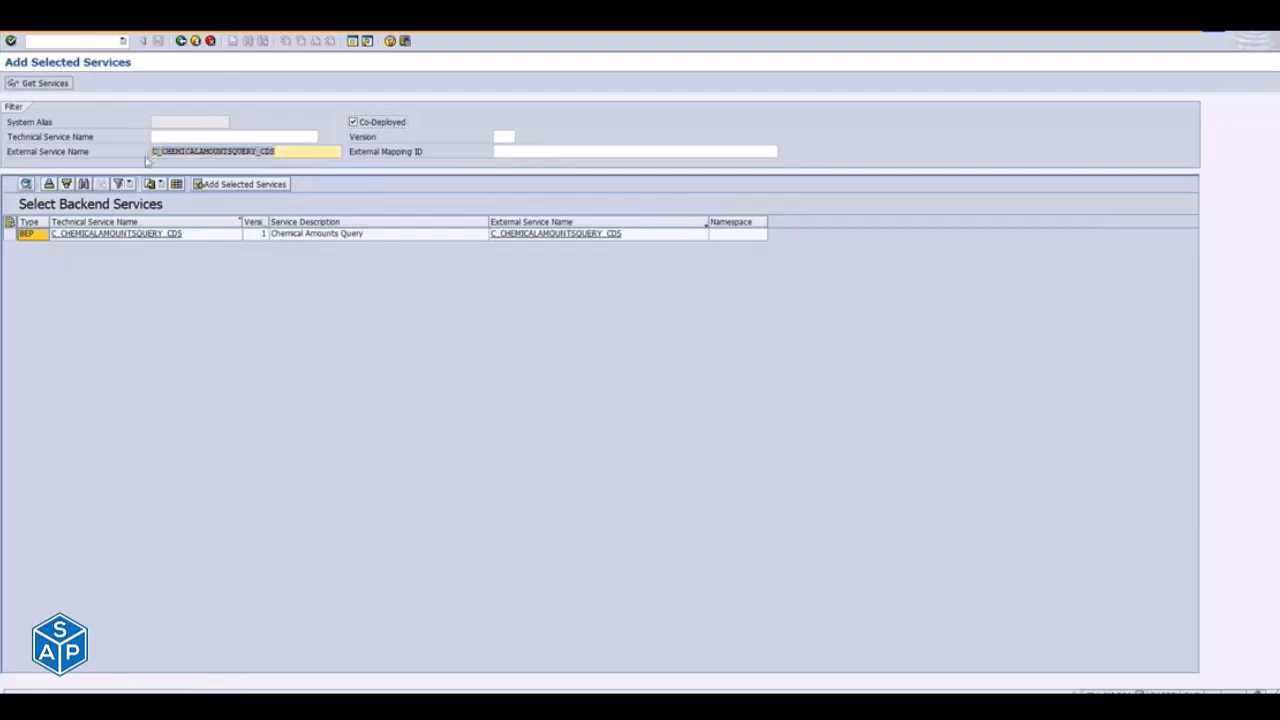
{"action": "left_click", "coordinate": [175, 138]}
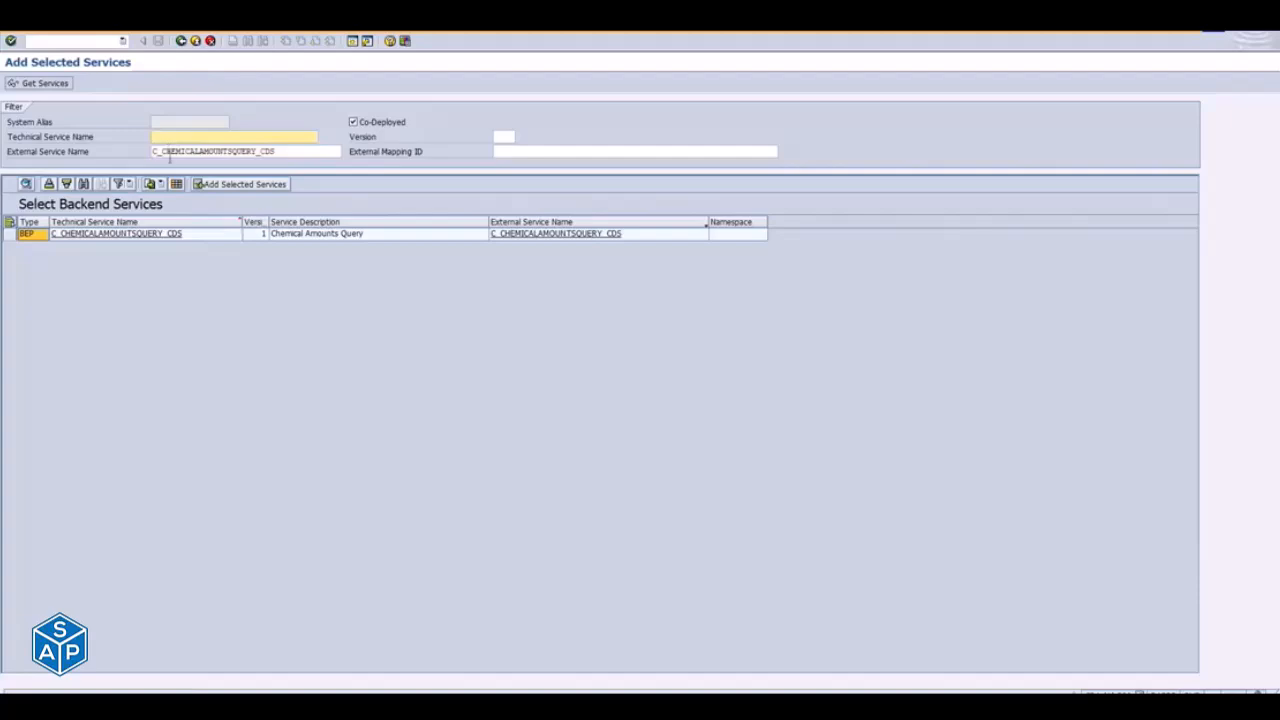
{"action": "key", "text": "alt+Tab"}
{"action": "key", "text": "alt+Tab"}
{"action": "key", "text": "alt+Tab"}
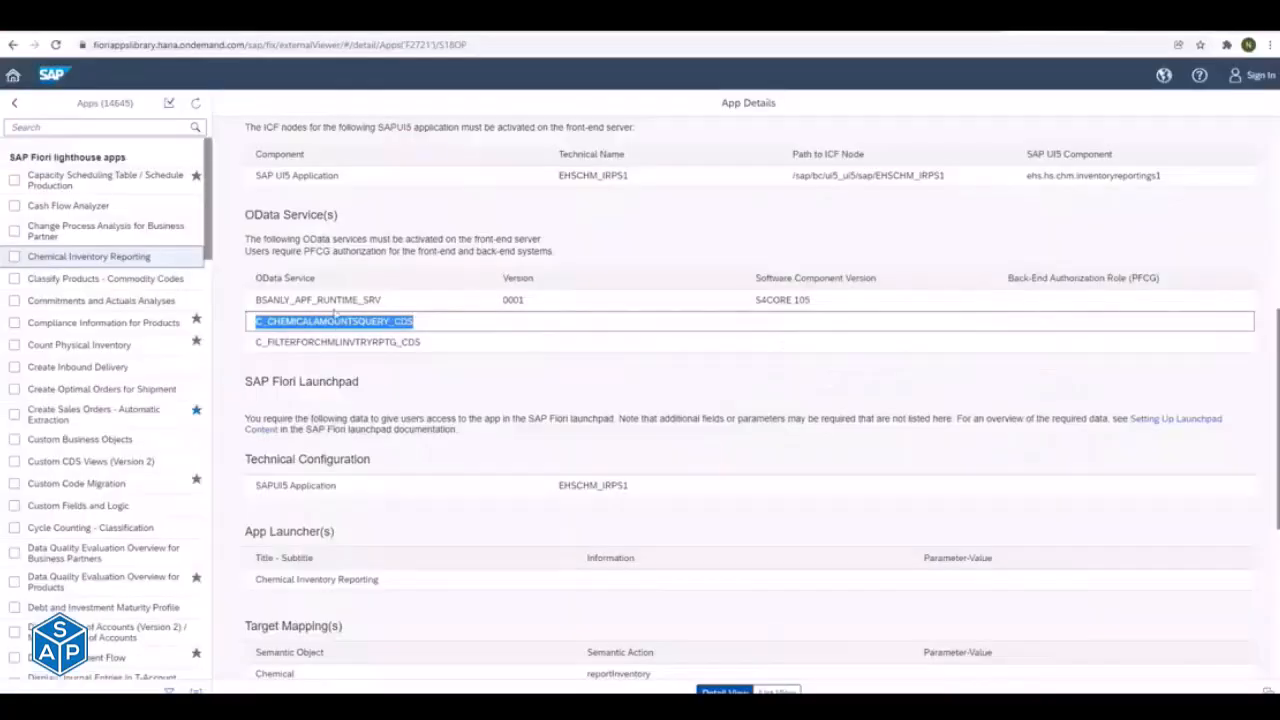
- Return to the Add Selected Services screen and open the add-service details for backend service C_CHEMICALAMOUNTSQUERY_CDS
{"action": "key", "text": "alt+Tab"}
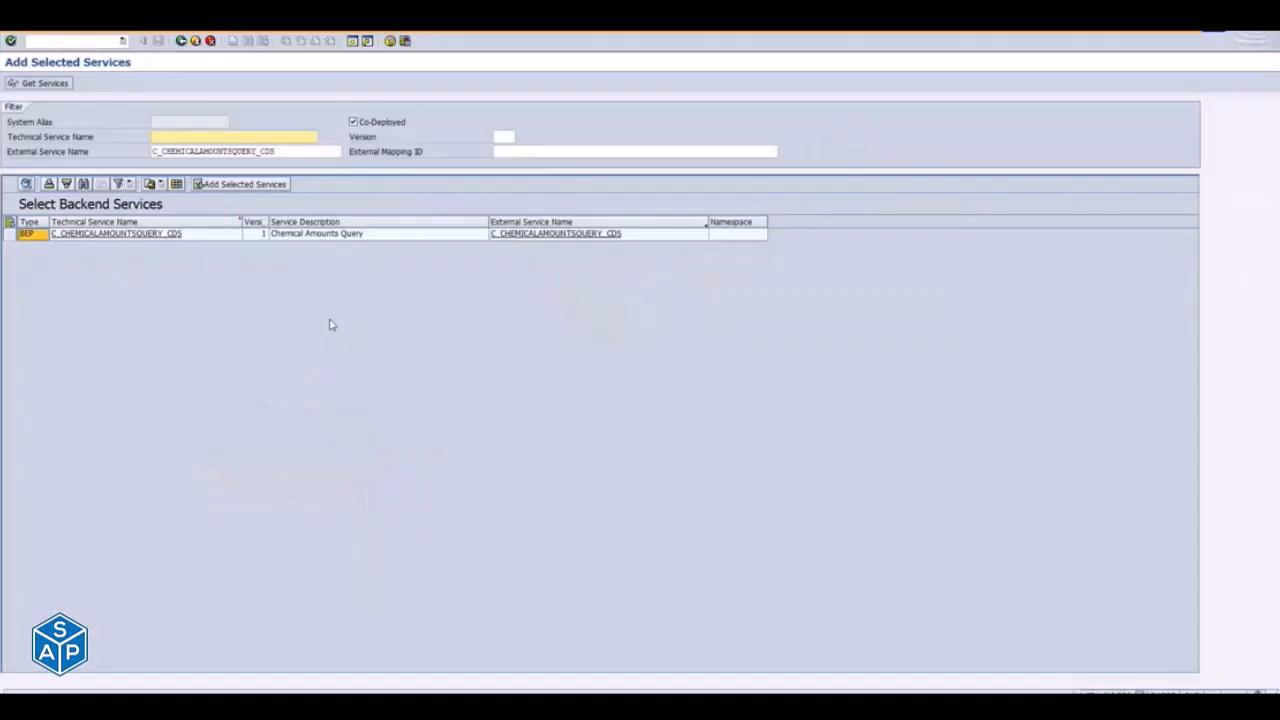
{"action": "left_click", "coordinate": [86, 241]}
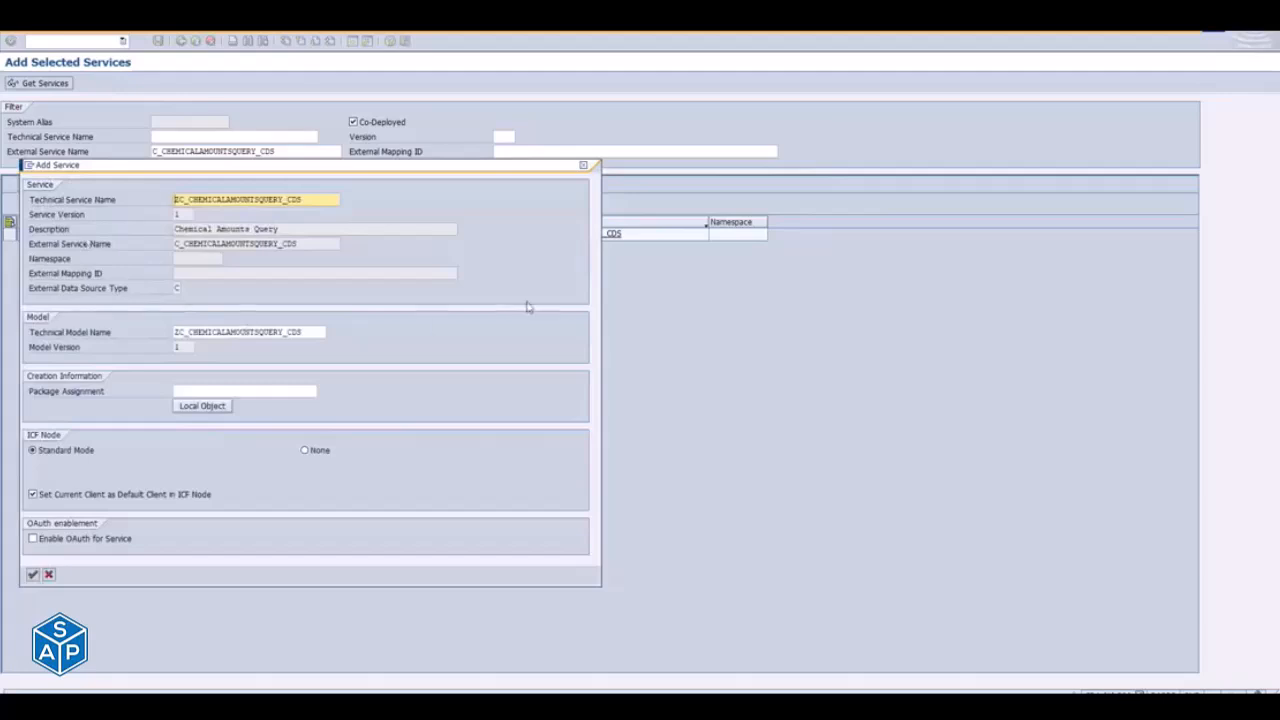
{"action": "left_click", "coordinate": [286, 390]}
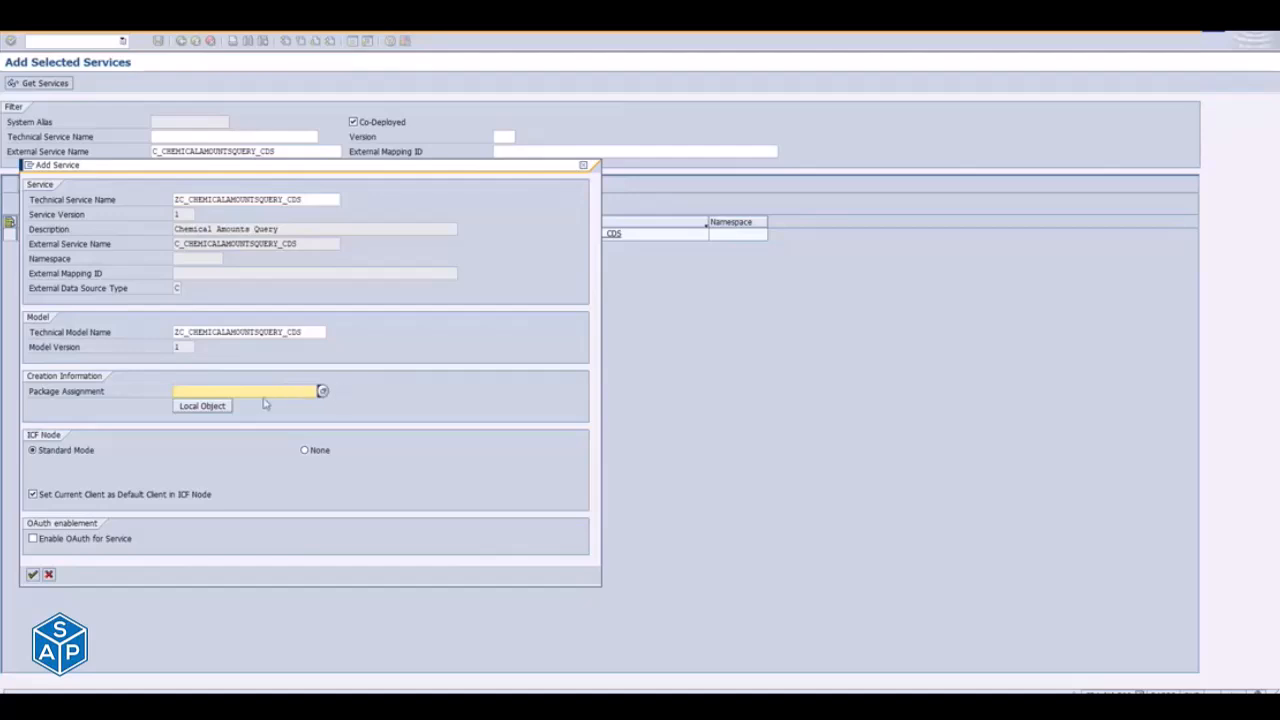
{"action": "type", "text": "$TMP"}
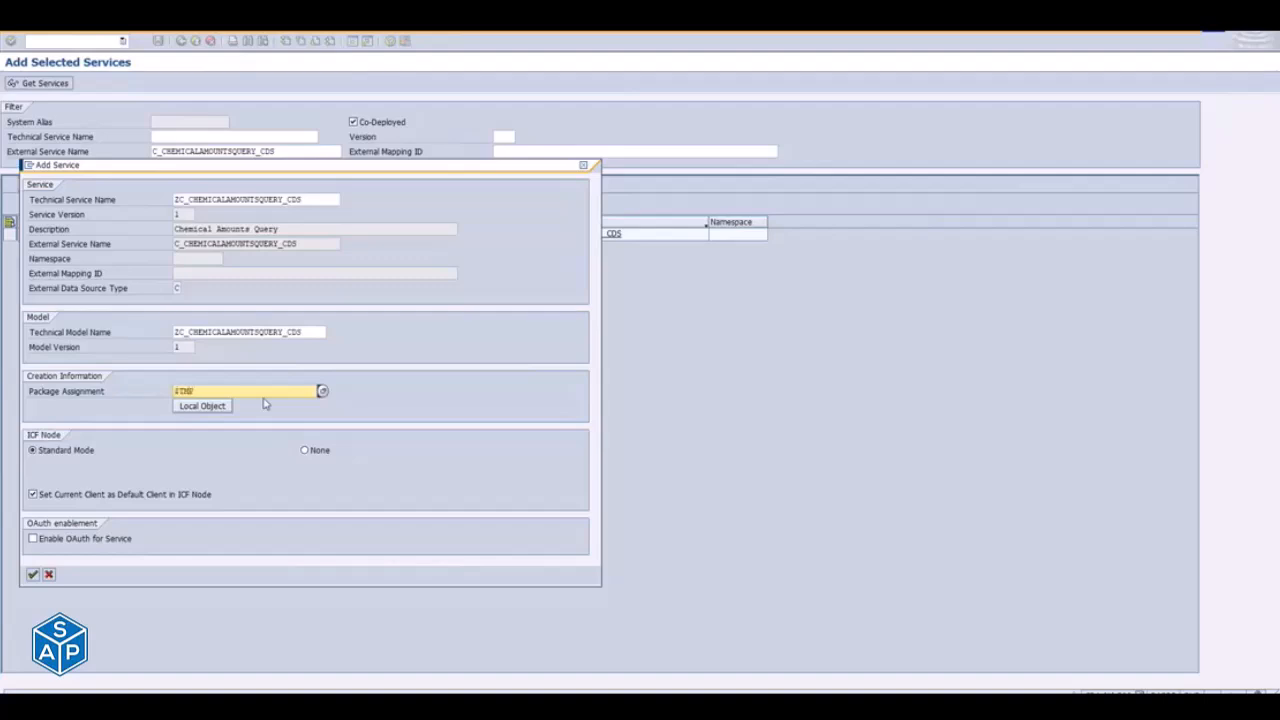
{"action": "key", "text": "BackSpace"}
{"action": "key", "text": "BackSpace"}
{"action": "key", "text": "BackSpace"}
{"action": "key", "text": "BackSpace"}
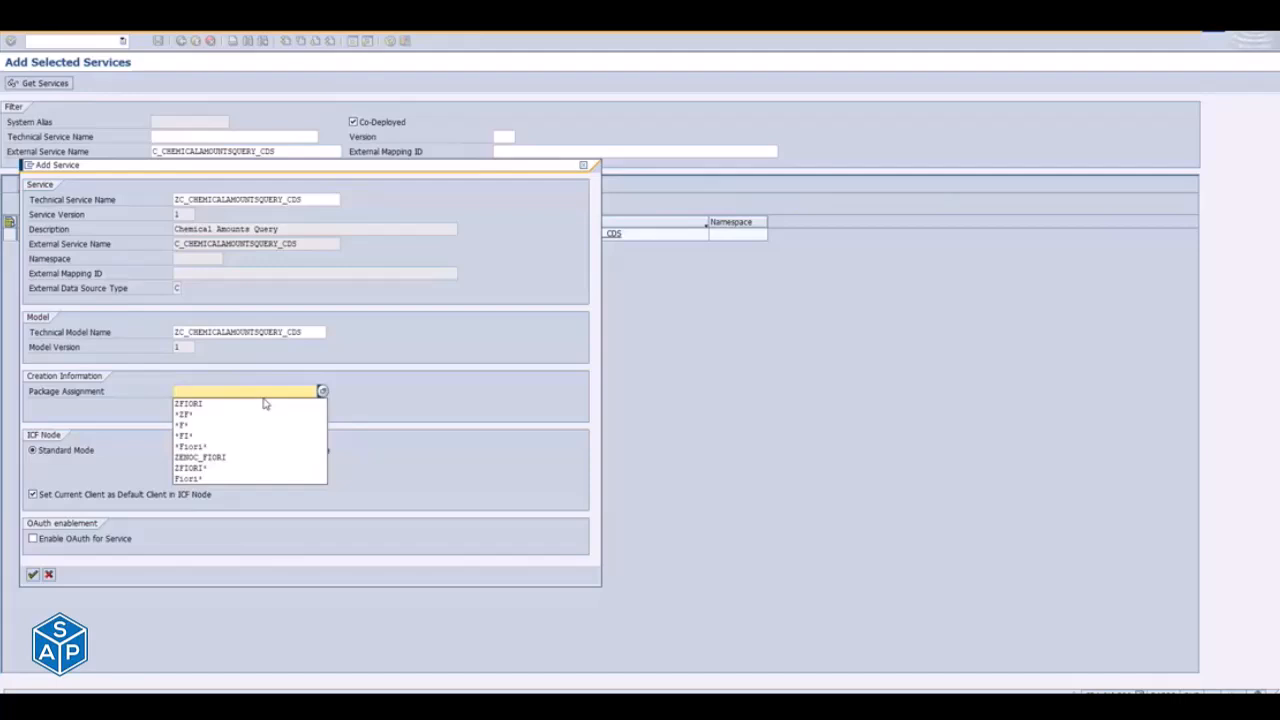
- Find the package ZFIORI through the package value help, assign it to the new service and confirm the service details
{"action": "left_click", "coordinate": [322, 392]}
{"action": "left_click", "coordinate": [322, 392]}
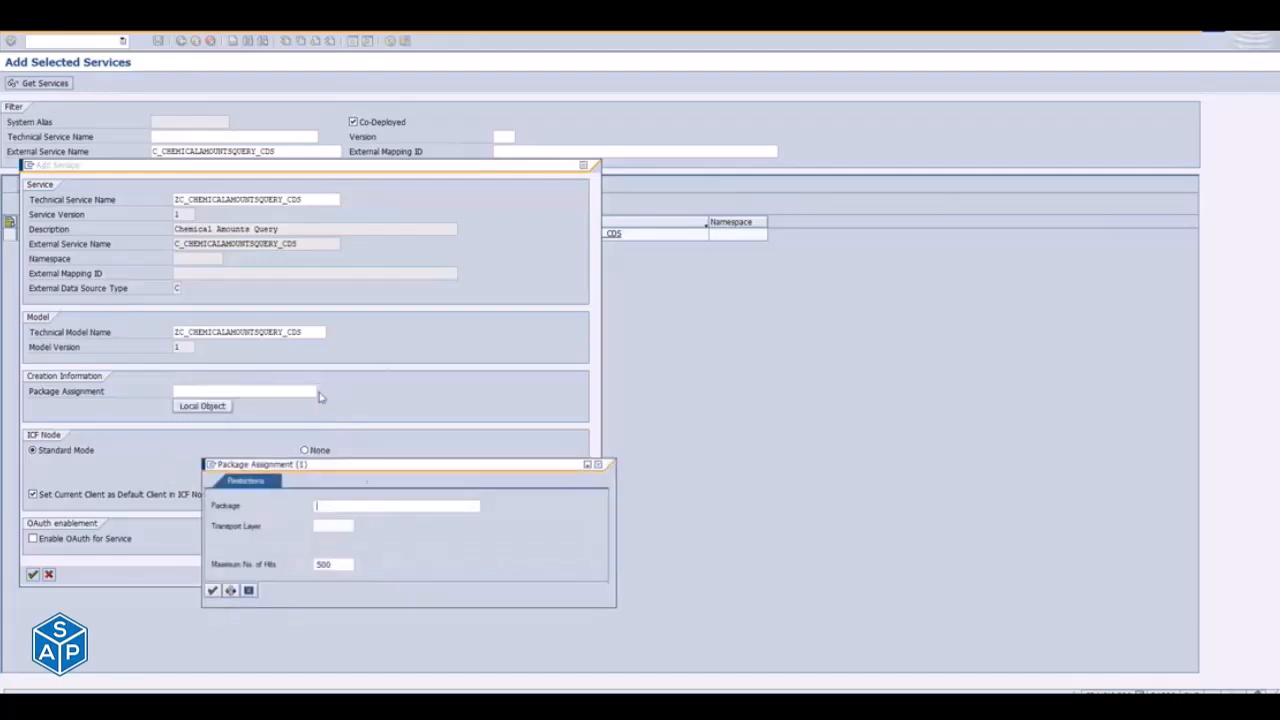
{"action": "left_click", "coordinate": [364, 504]}
{"action": "type", "text": "Z*"}
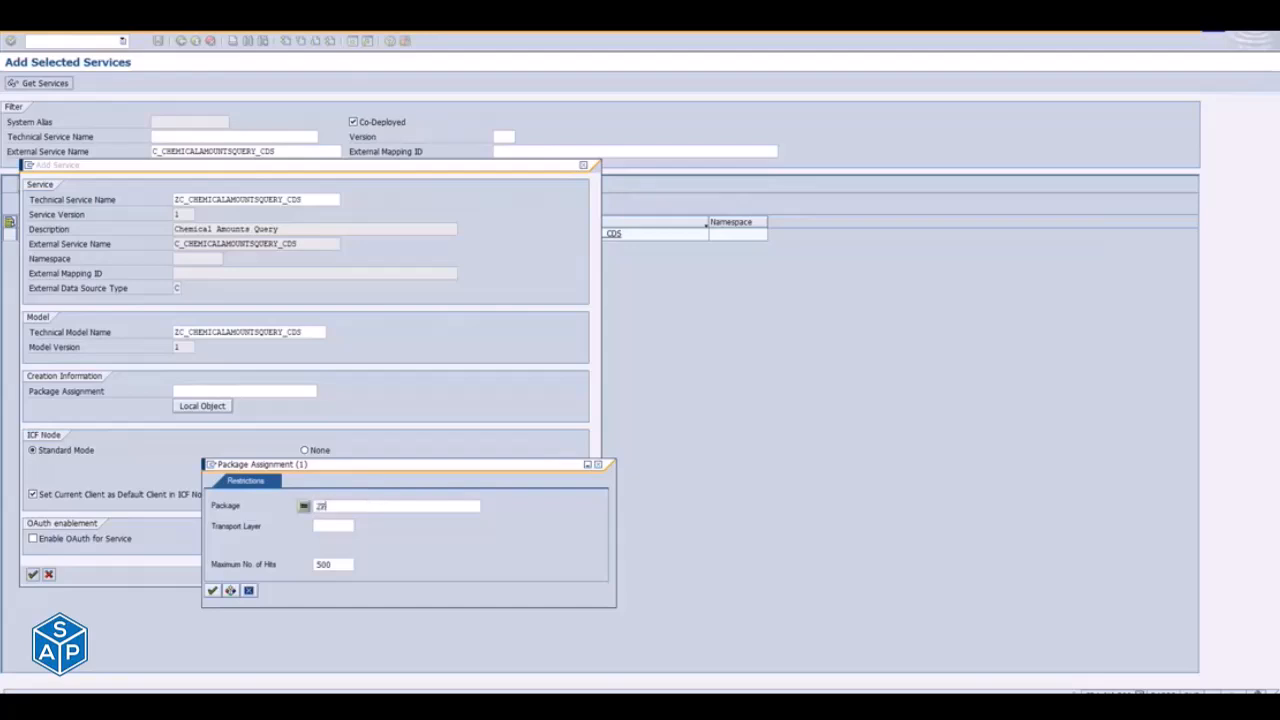
{"action": "type", "text": "T"}
{"action": "key", "text": "Return"}
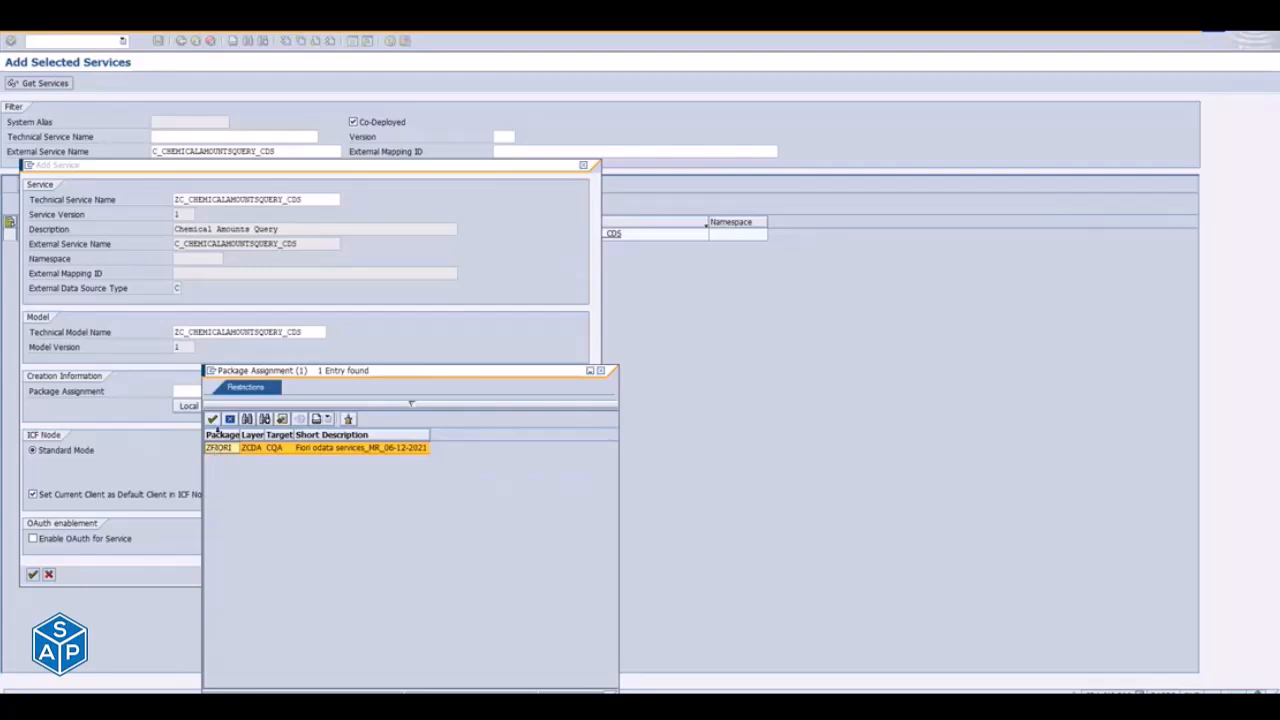
{"action": "double_click", "coordinate": [222, 449]}
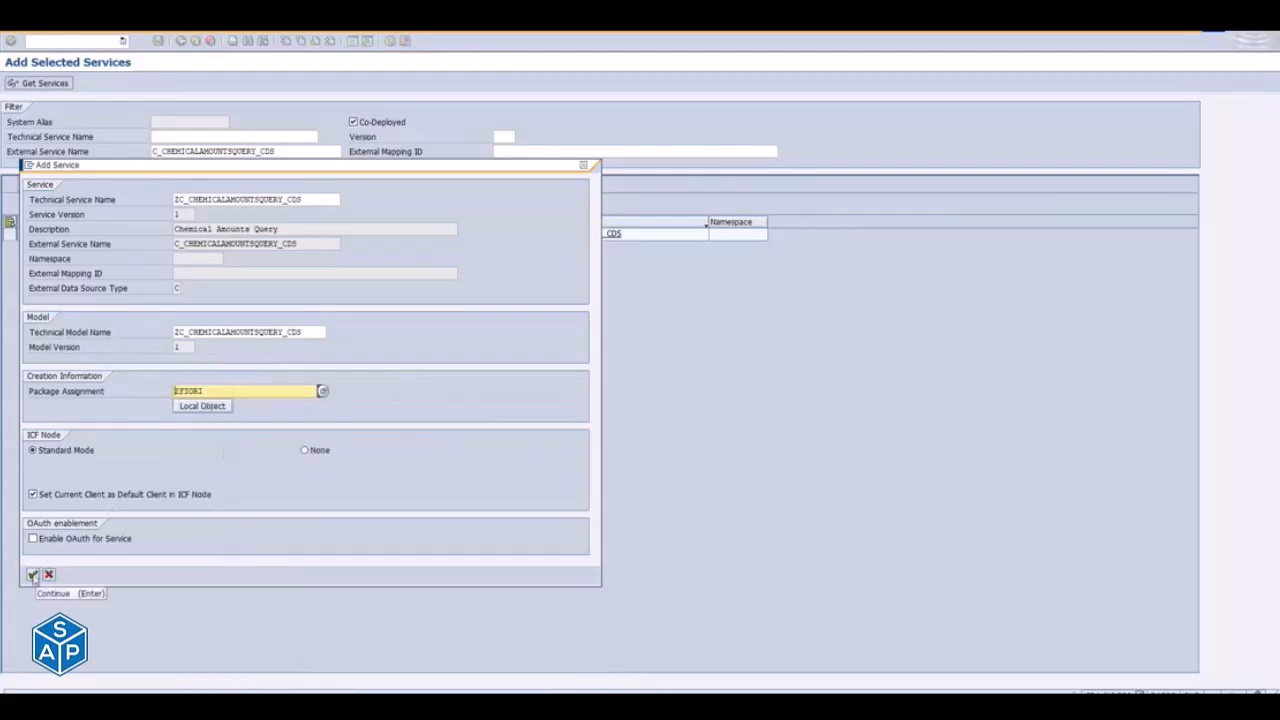
{"action": "left_click", "coordinate": [33, 575]}
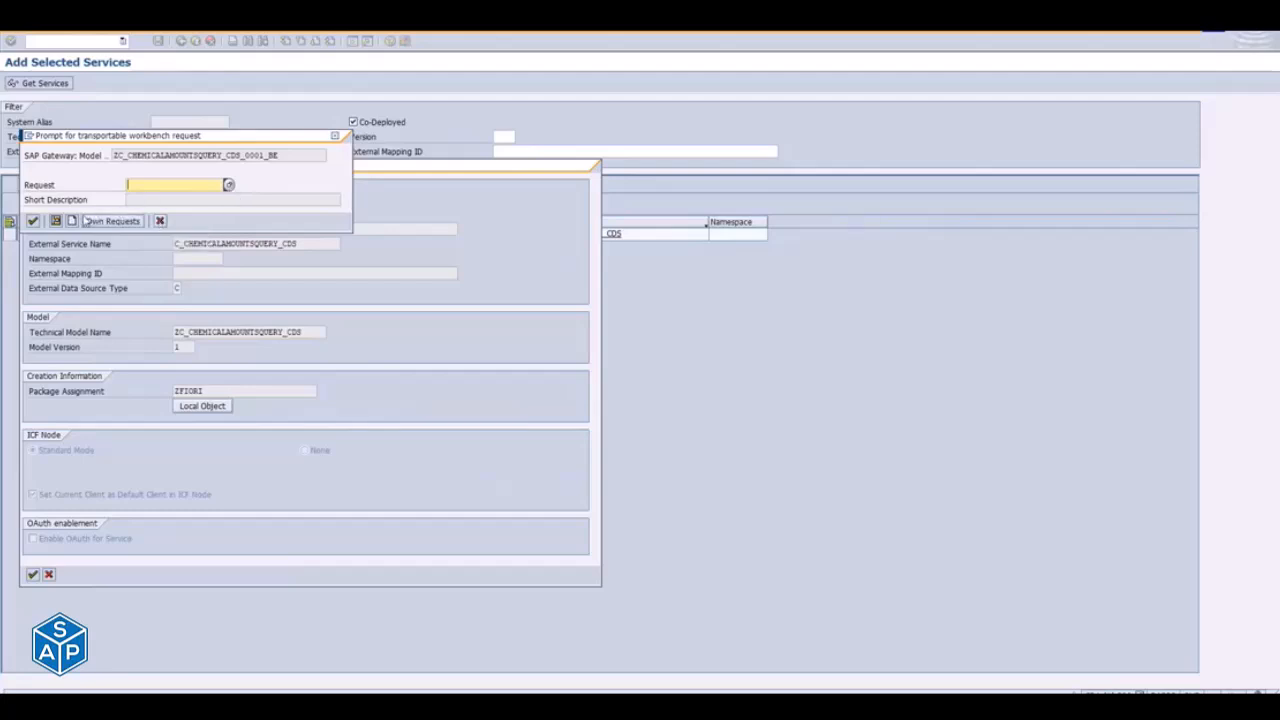
- Create a new workbench request with the short description ChemicalApps_Delta1_NC_20-12-2021 for the service
{"action": "left_click", "coordinate": [228, 185]}
{"action": "key", "text": "Escape"}
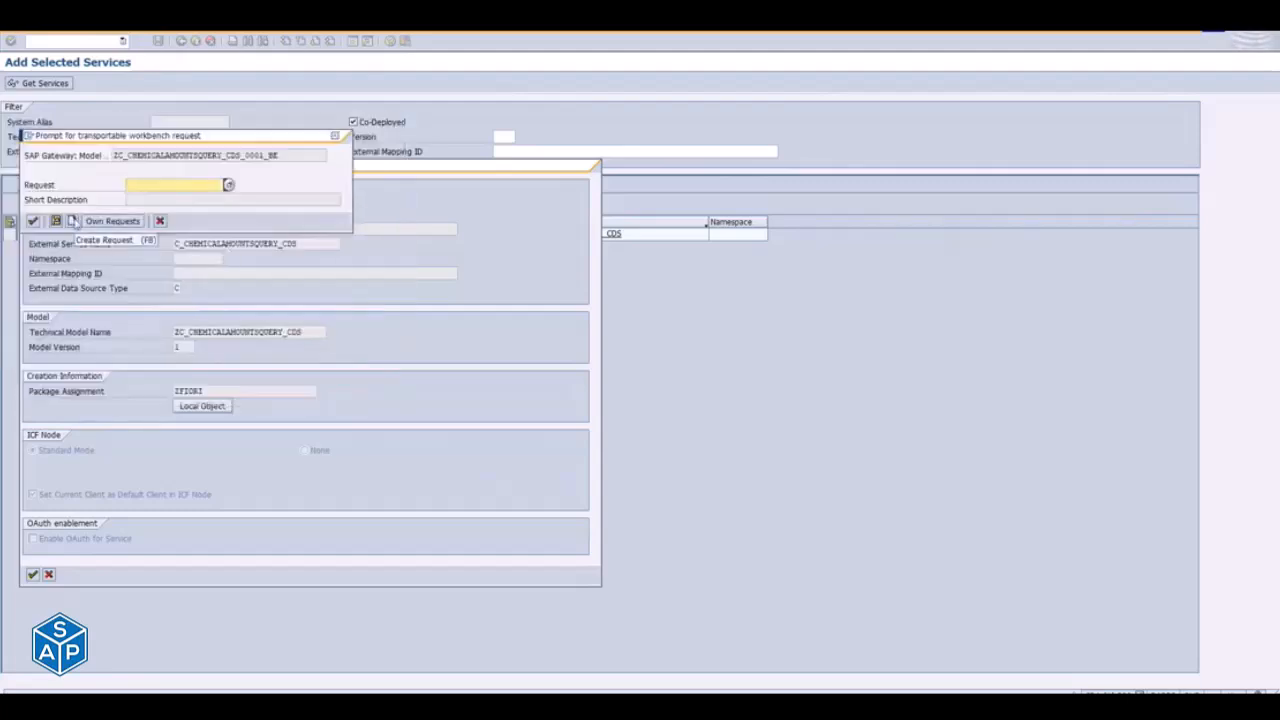
{"action": "left_click", "coordinate": [72, 221]}
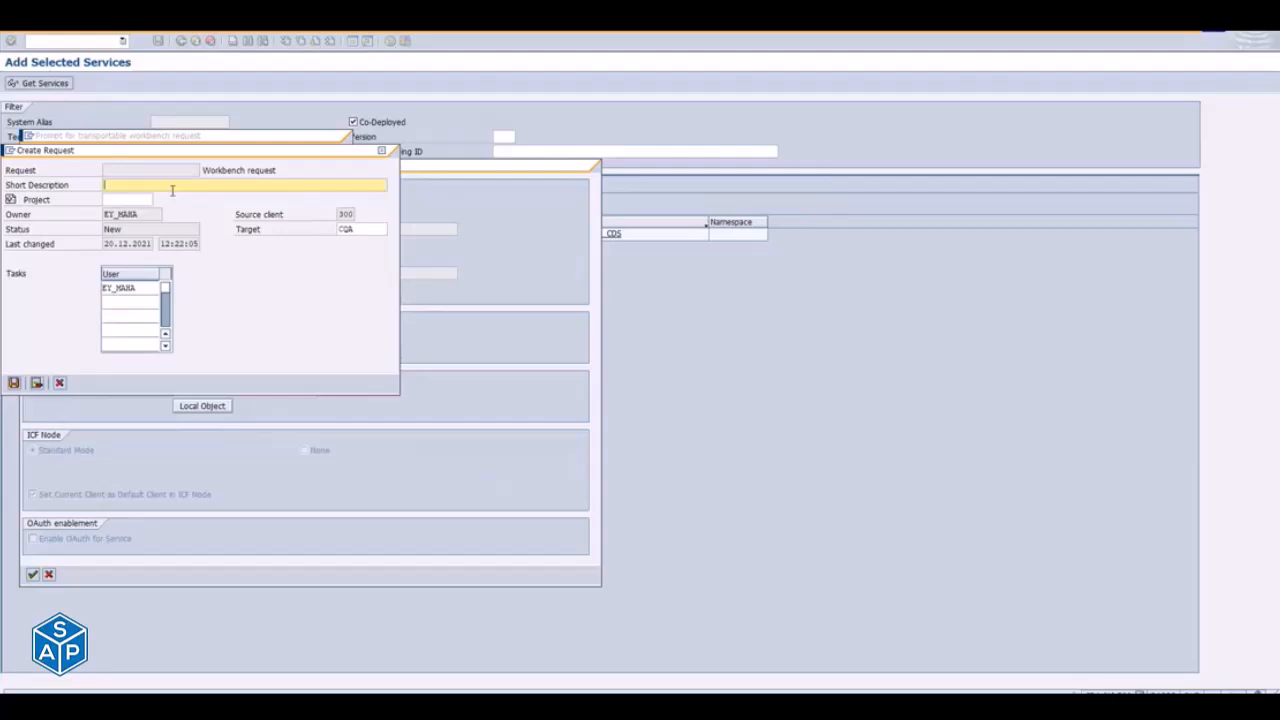
{"action": "type", "text": "Chem"}
{"action": "type", "text": "ic"}
{"action": "type", "text": "alA"}
{"action": "type", "text": "ppl"}
{"action": "type", "text": "_Delta"}
{"action": "type", "text": "1"}
{"action": "type", "text": "_NC_"}
{"action": "type", "text": "20-12-"}
{"action": "key", "text": "BackSpace"}
{"action": "key", "text": "BackSpace"}
{"action": "key", "text": "BackSpace"}
{"action": "type", "text": "12-2021"}
{"action": "left_click", "coordinate": [14, 384]}
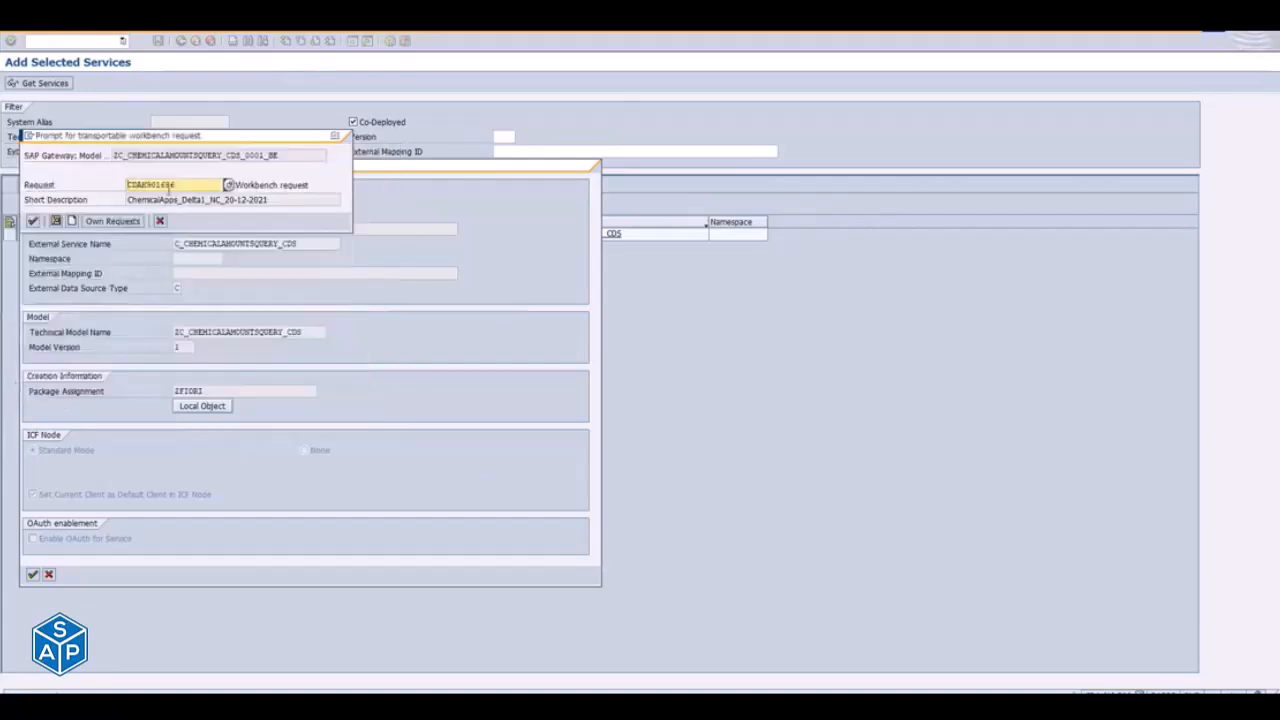
- Accept the new workbench request for the Gateway model and each following transport prompt, including the ICF service
{"action": "left_click_drag", "start_coordinate": [145, 184], "coordinate": [174, 184]}
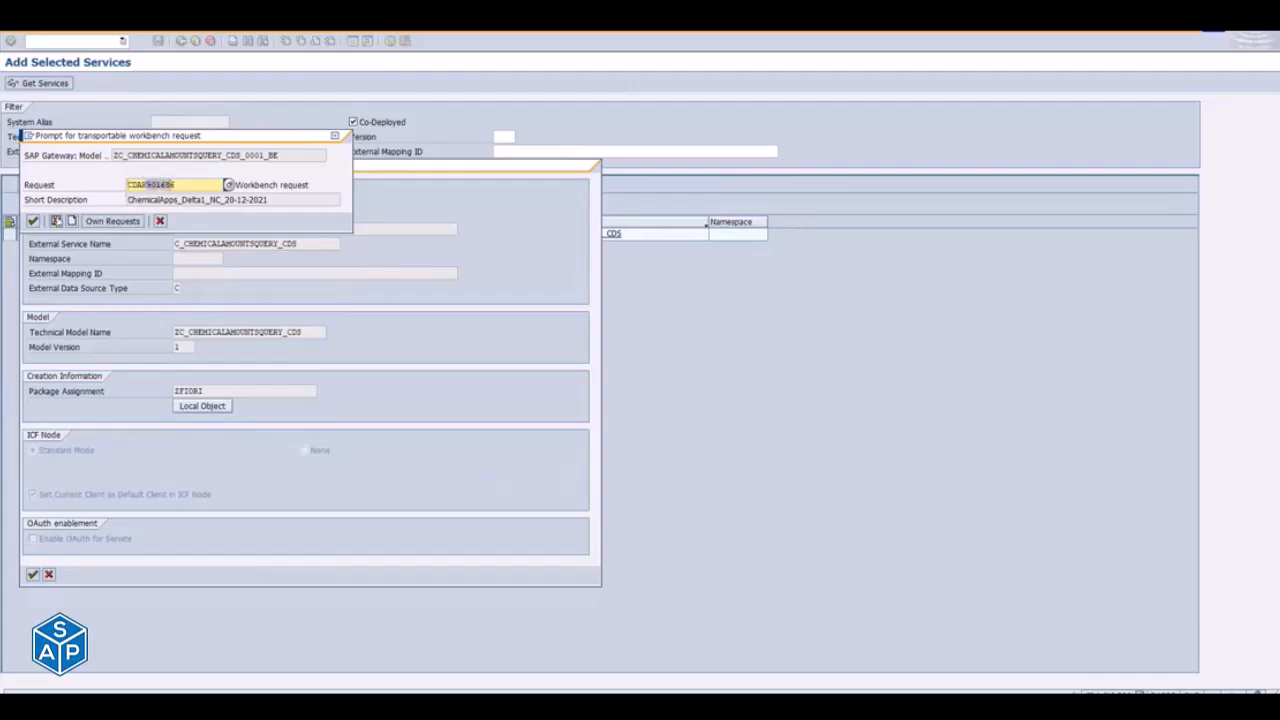
{"action": "left_click", "coordinate": [33, 221]}
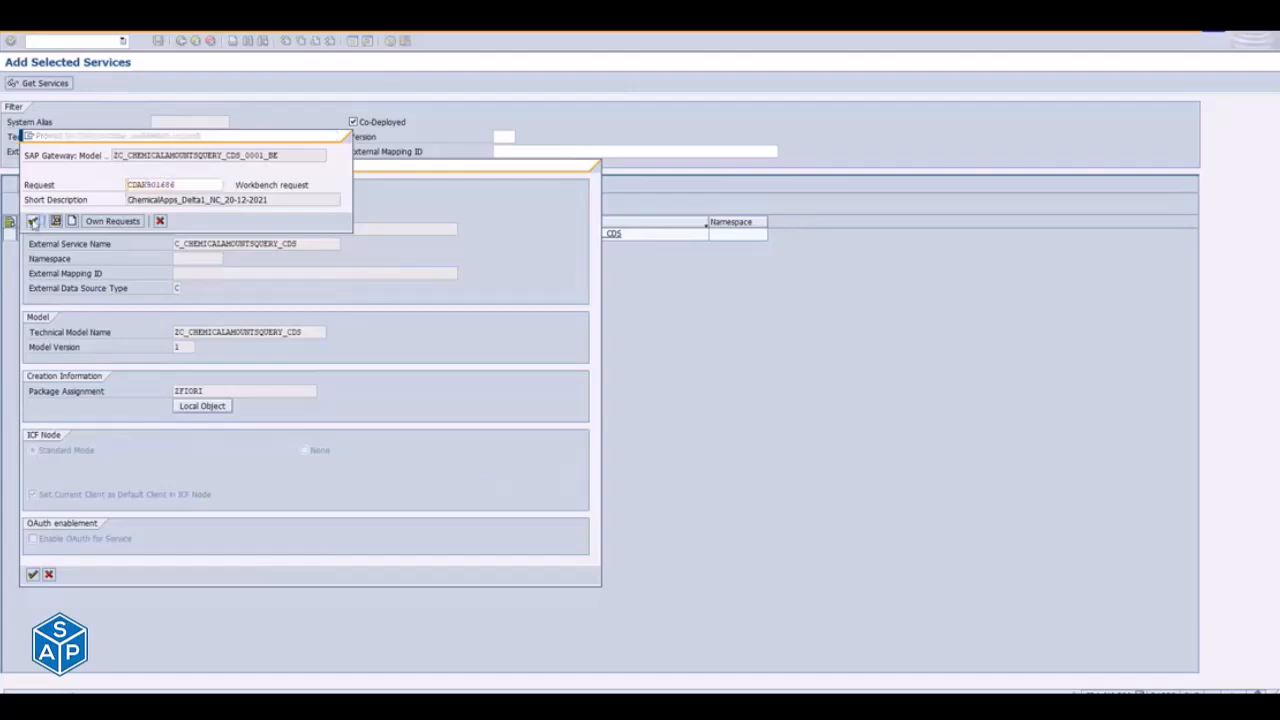
{"action": "left_click", "coordinate": [33, 221]}
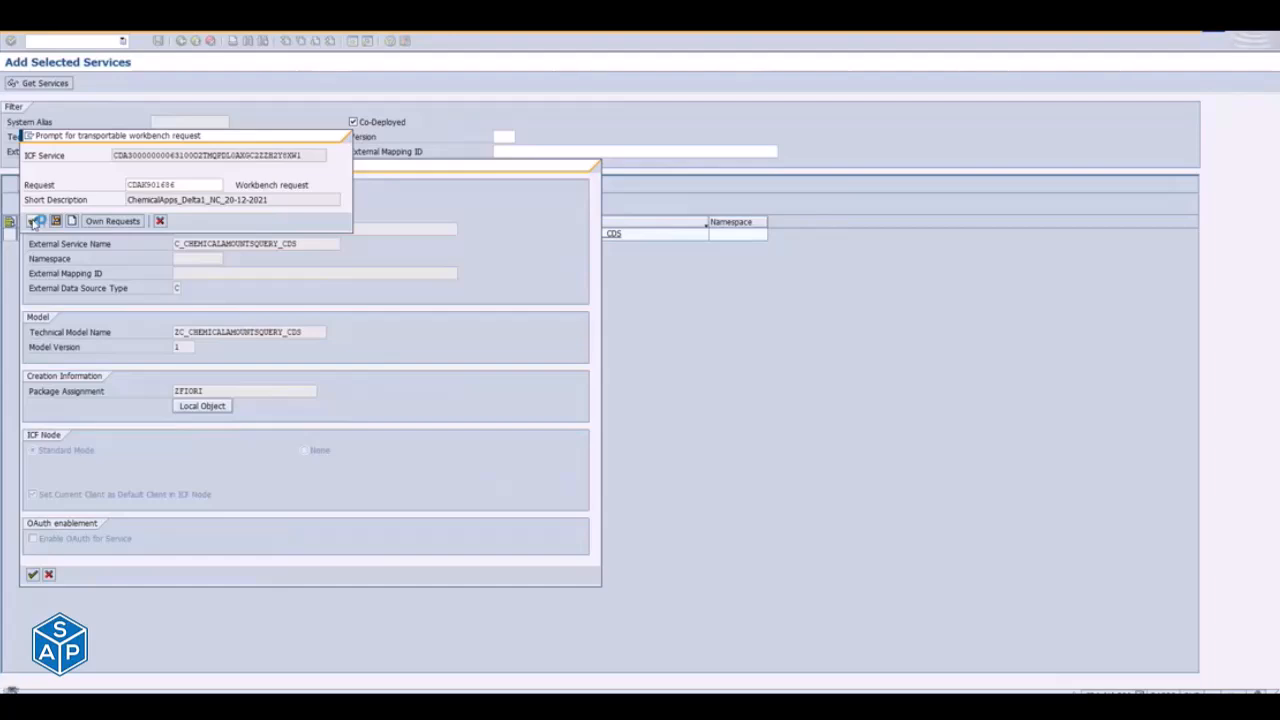
{"action": "left_click", "coordinate": [33, 221]}
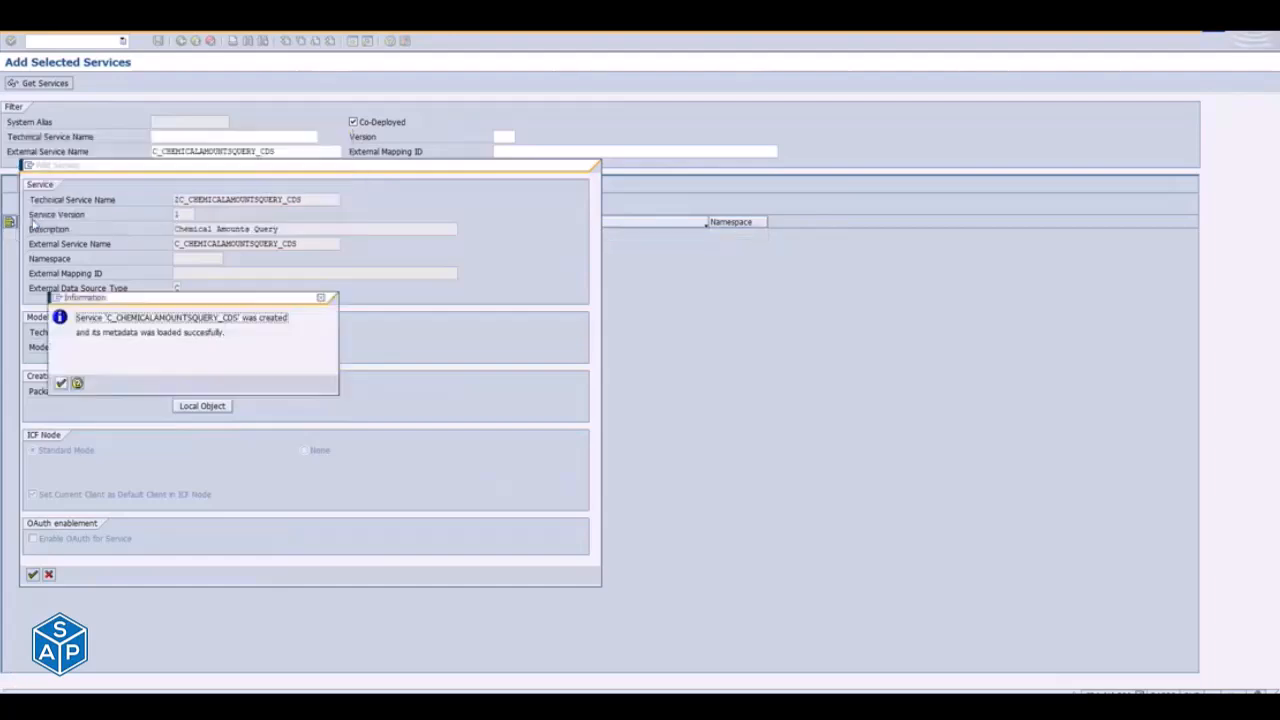
- Examine the information message about the C_CHEMICALAMOUNTSQUERY_CDS service and its metadata
{"action": "left_click_drag", "start_coordinate": [252, 318], "coordinate": [218, 318]}
{"action": "left_click_drag", "start_coordinate": [103, 332], "coordinate": [224, 336]}
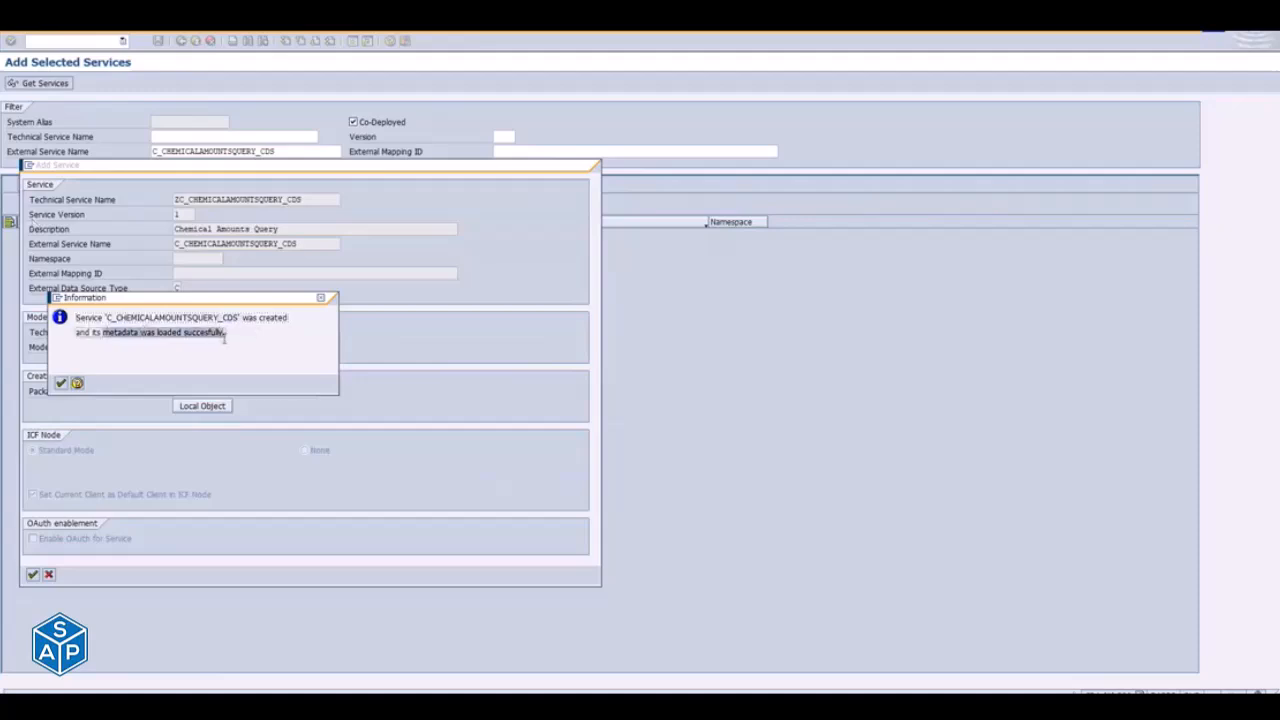
{"action": "left_click", "coordinate": [104, 332]}
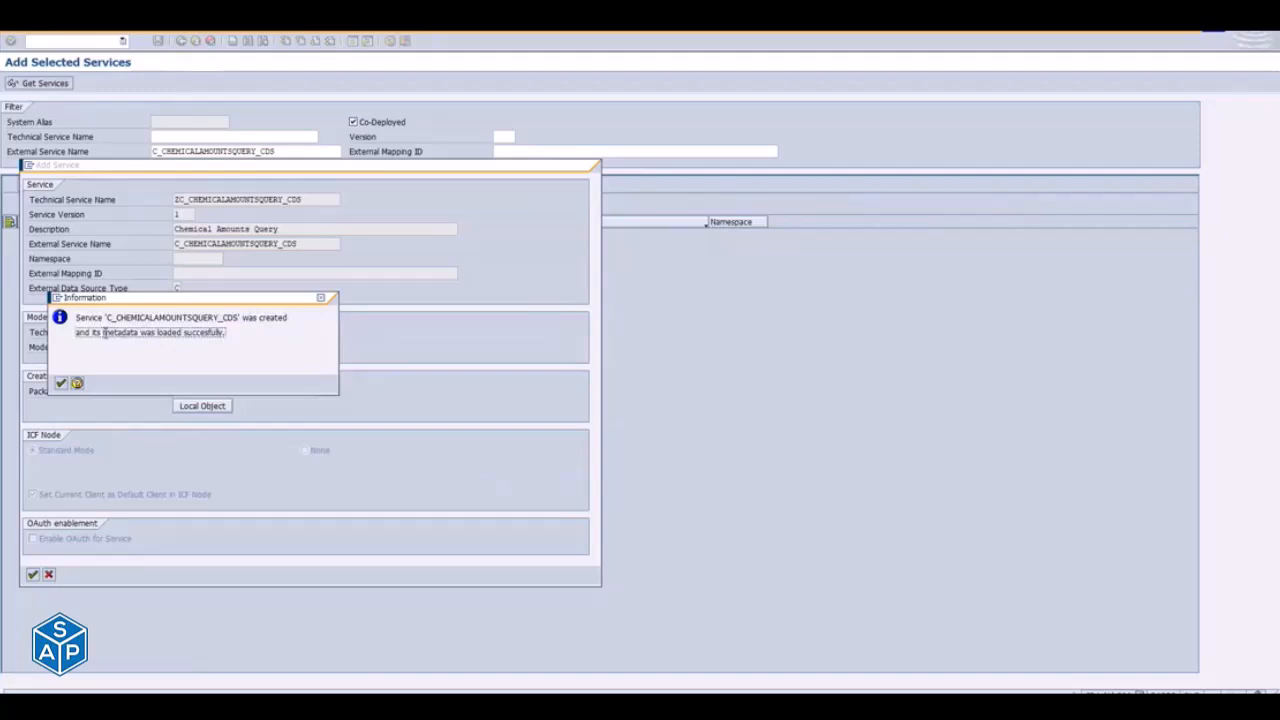
{"action": "left_click_drag", "start_coordinate": [104, 332], "coordinate": [182, 336]}
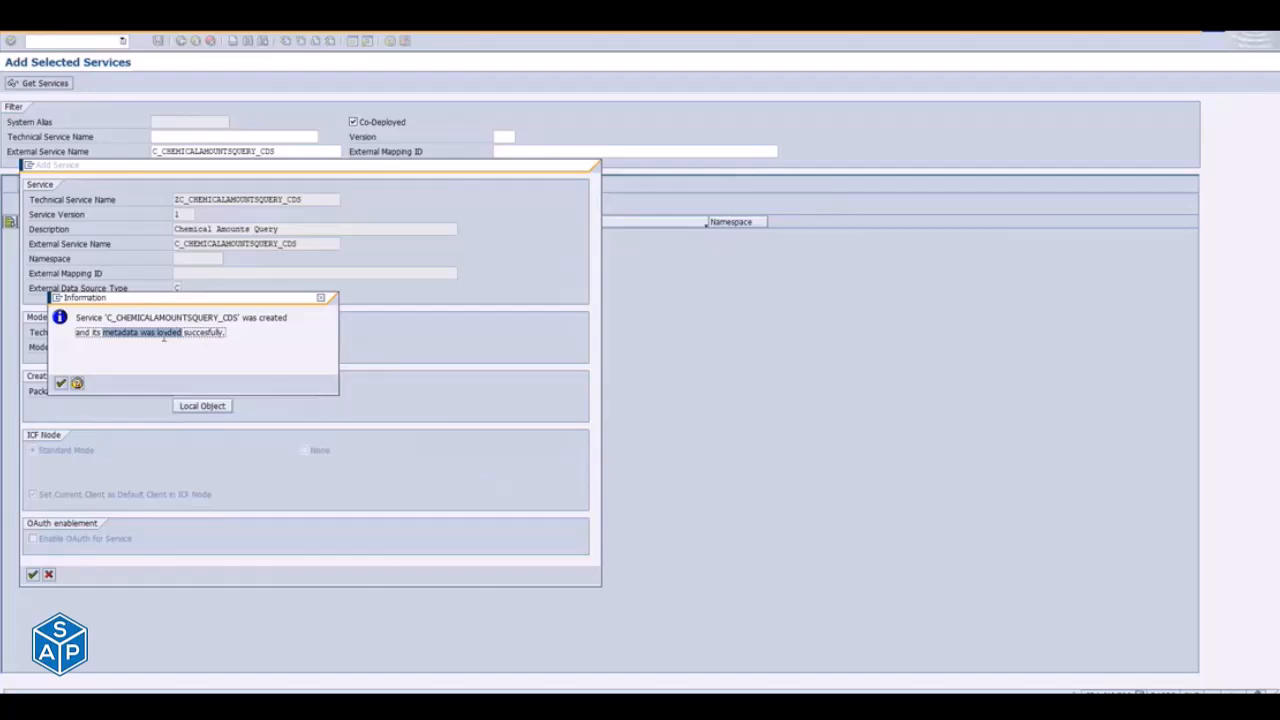
{"action": "left_click_drag", "start_coordinate": [104, 317], "coordinate": [241, 313]}
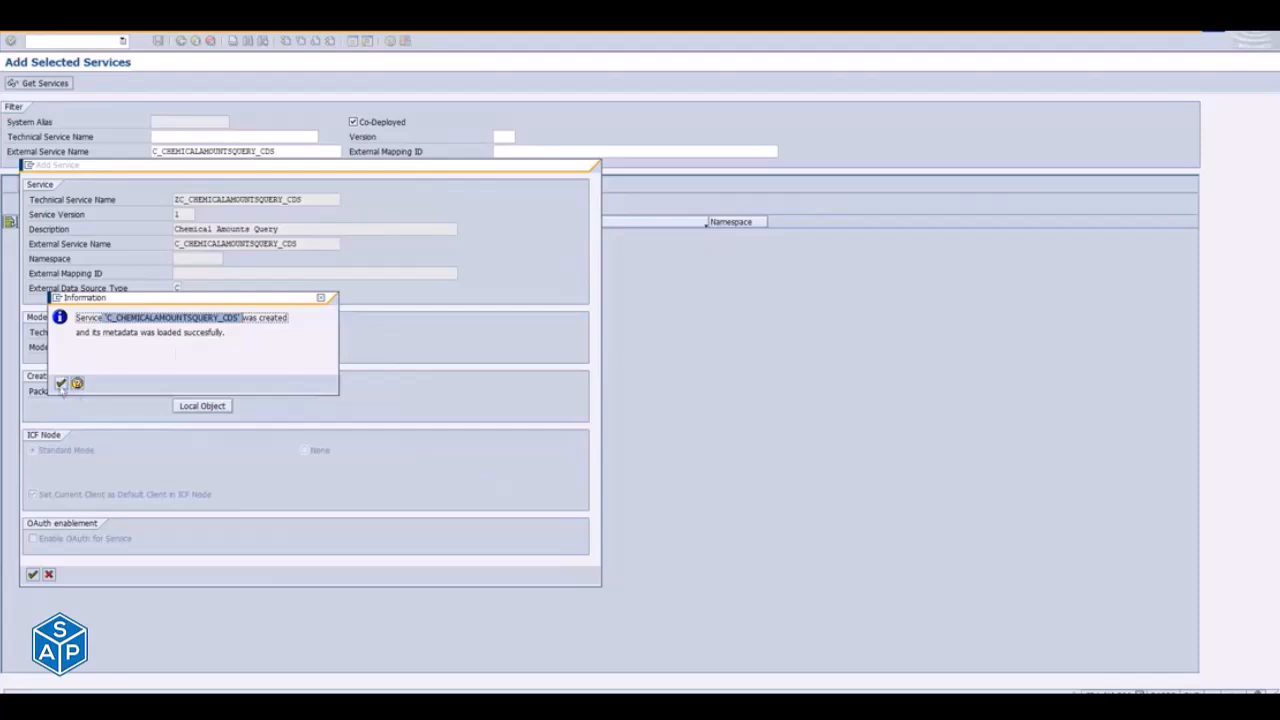
- Dismiss the information message and return from adding services to the service catalog
{"action": "left_click", "coordinate": [61, 384]}
{"action": "left_click_drag", "start_coordinate": [299, 151], "coordinate": [70, 145]}
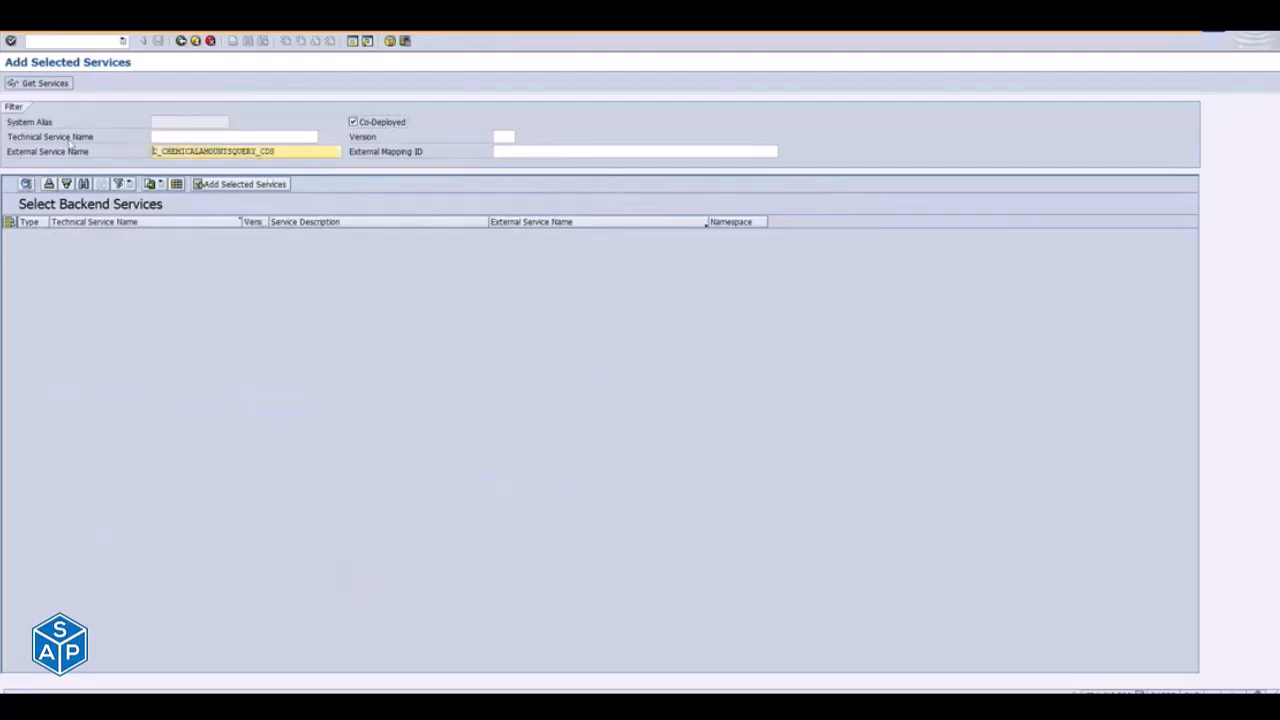
{"action": "left_click", "coordinate": [195, 43]}
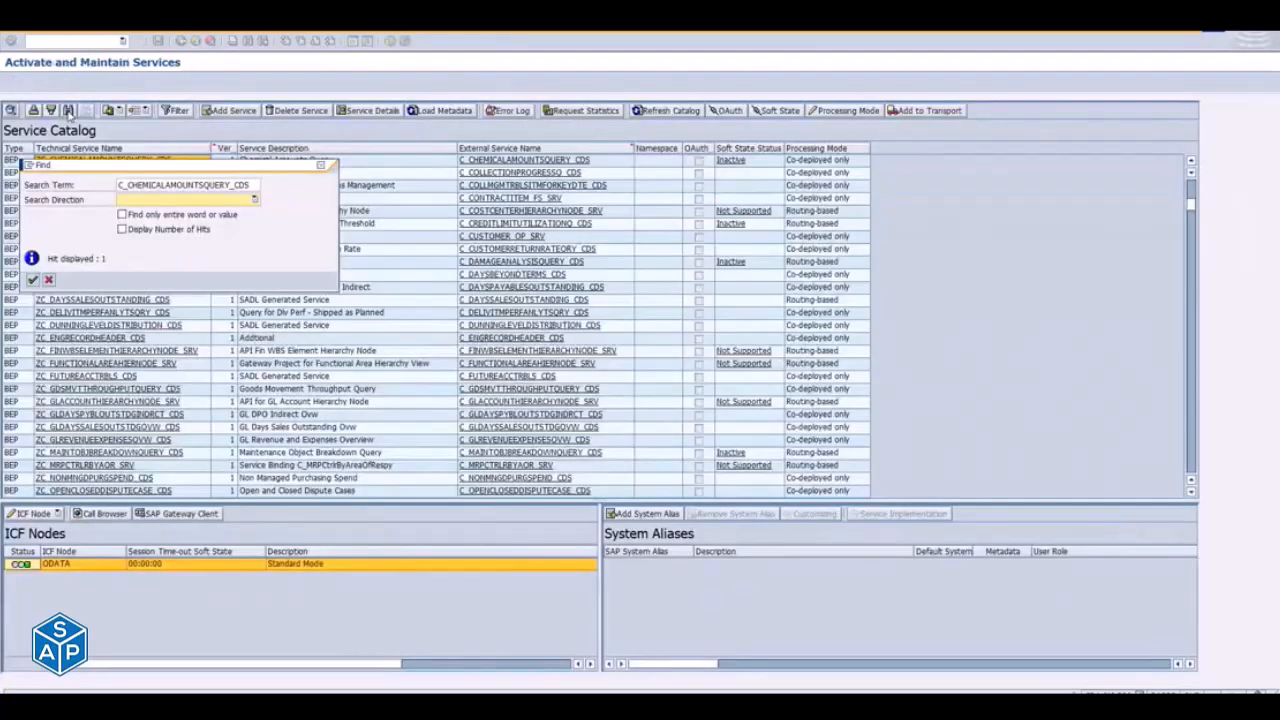
{"action": "key", "text": "Return"}
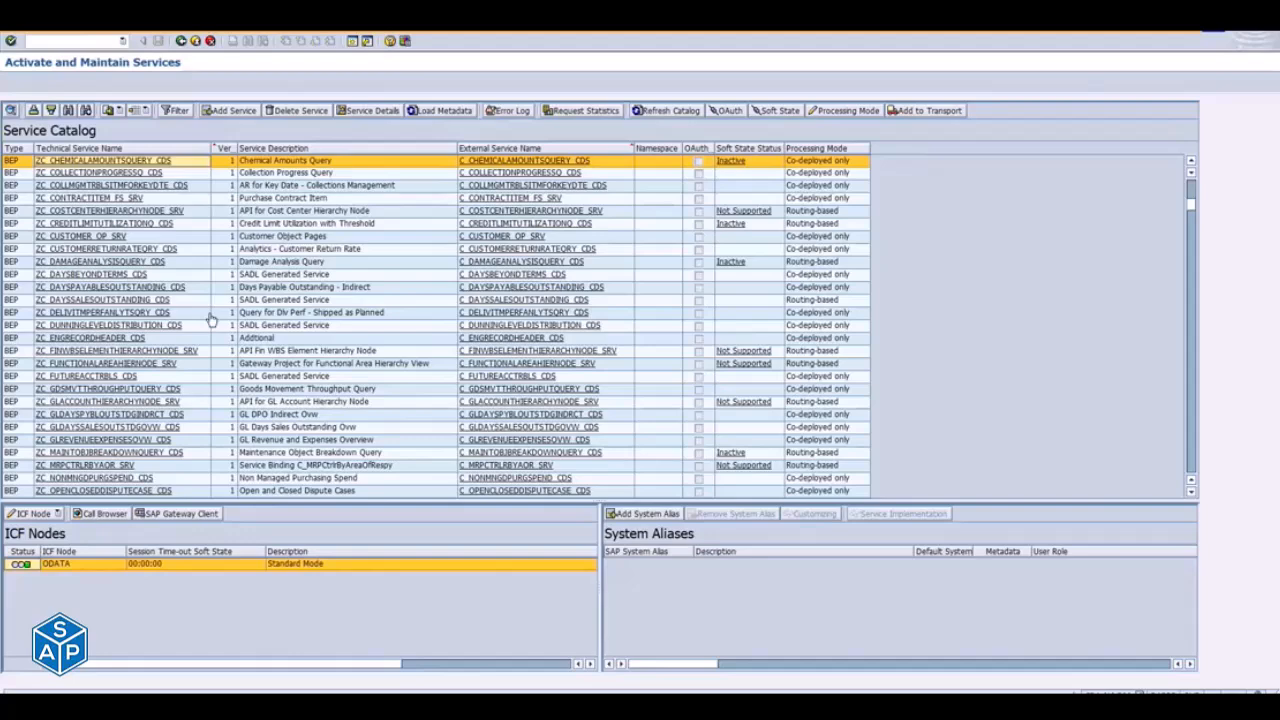
- Switch to the Notepad notes and compare the mass content activation task with the specific OData services task and its sub-steps
{"action": "key", "text": "alt+Tab"}
{"action": "key", "text": "alt+Tab"}
{"action": "key", "text": "alt+Tab"}
{"action": "key", "text": "alt+Tab"}
{"action": "key", "text": "alt+Tab"}
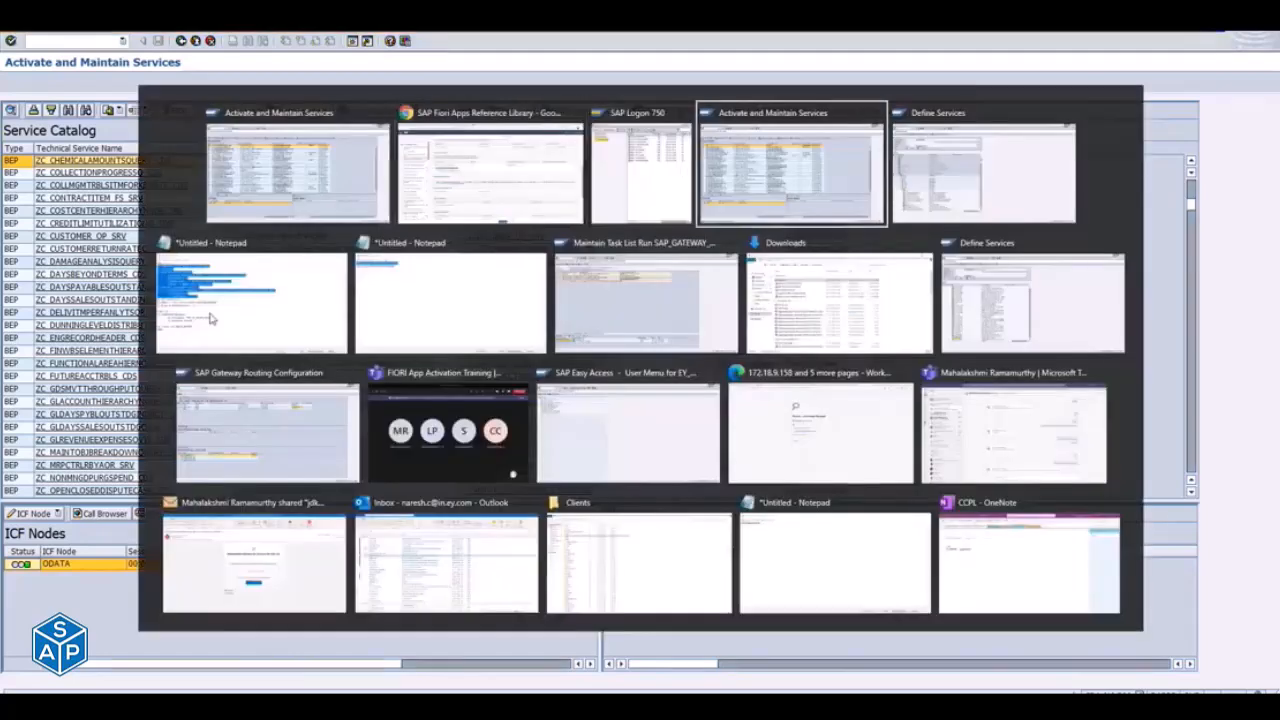
{"action": "left_click", "coordinate": [210, 318]}
{"action": "left_click", "coordinate": [285, 236]}
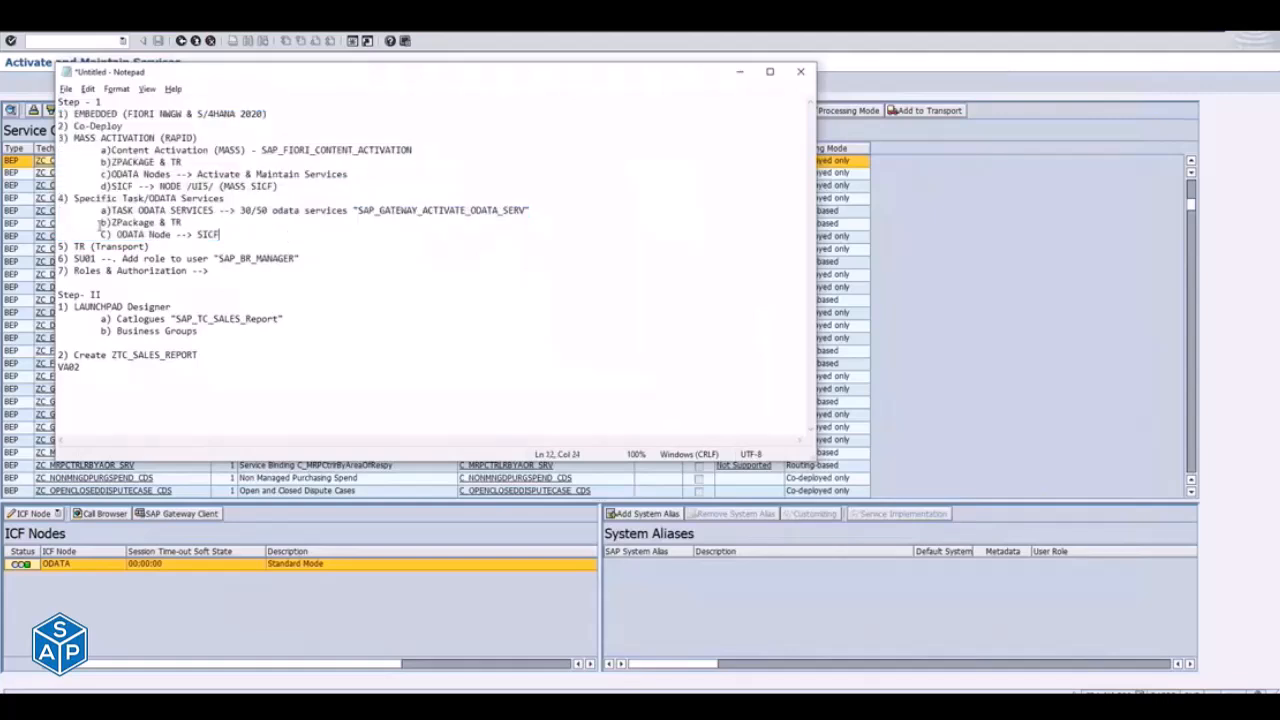
{"action": "left_click_drag", "start_coordinate": [74, 199], "coordinate": [240, 212]}
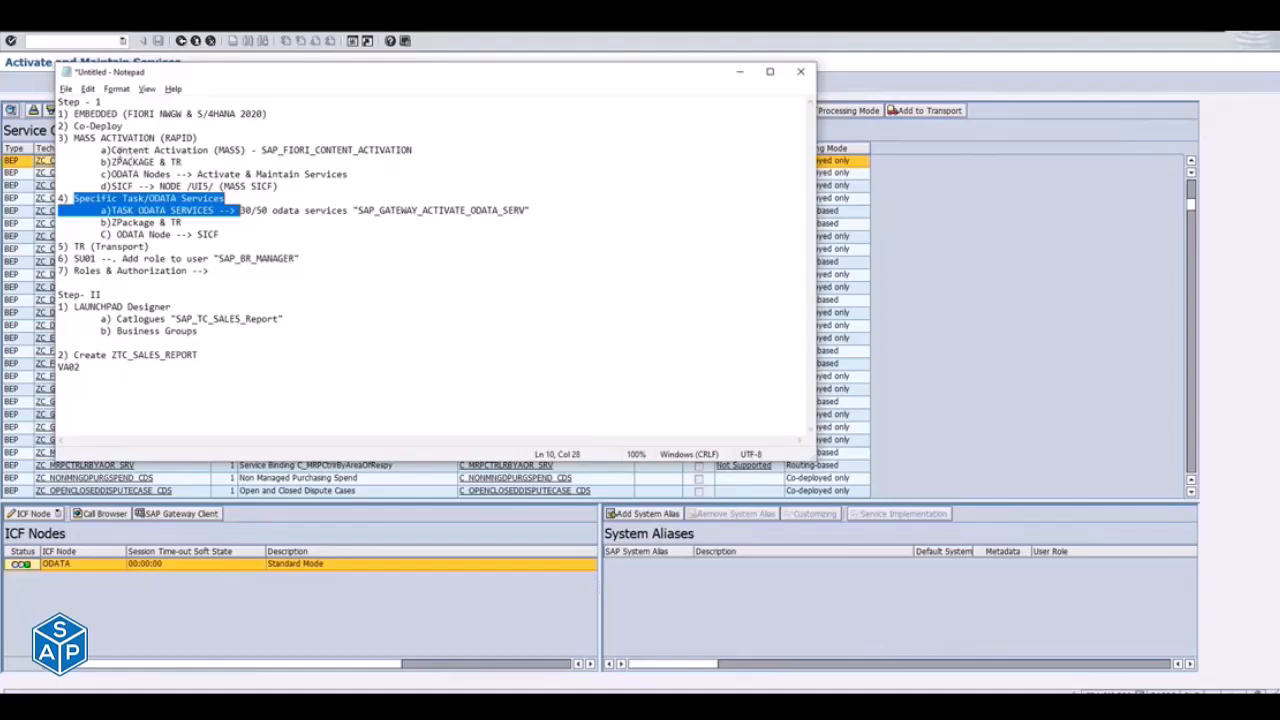
{"action": "left_click_drag", "start_coordinate": [112, 150], "coordinate": [422, 145]}
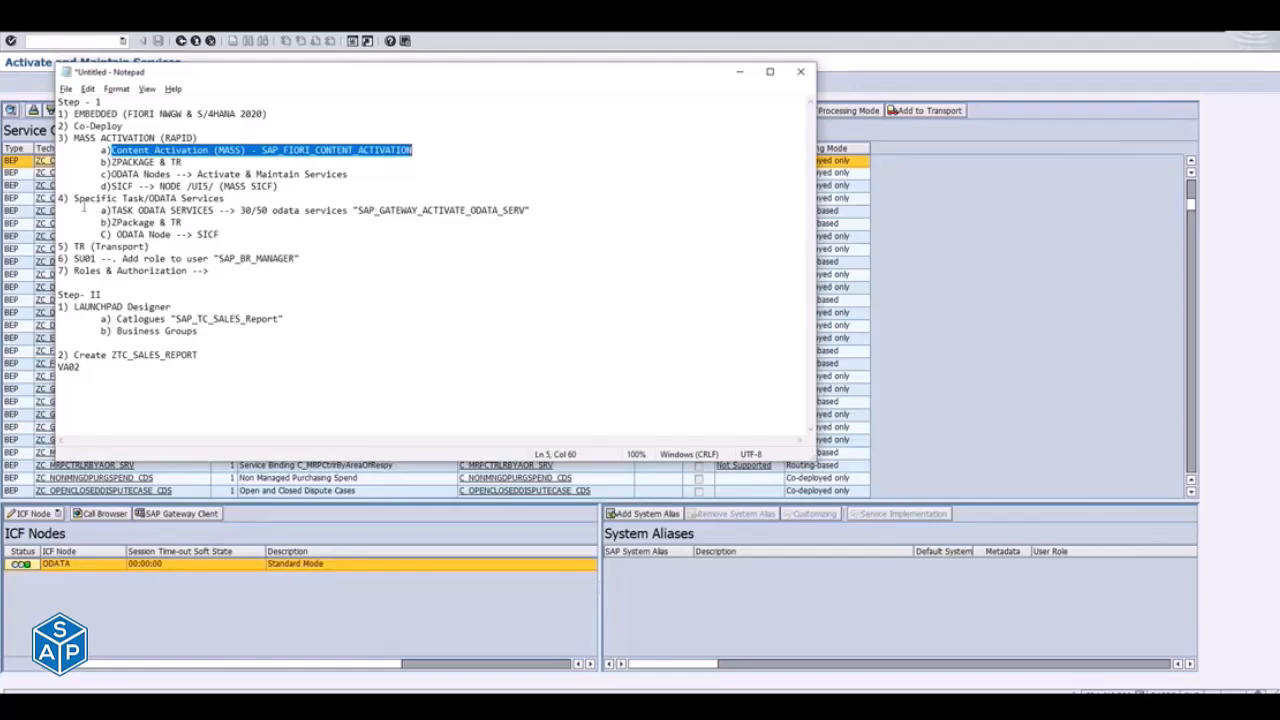
{"action": "left_click_drag", "start_coordinate": [74, 198], "coordinate": [284, 235]}
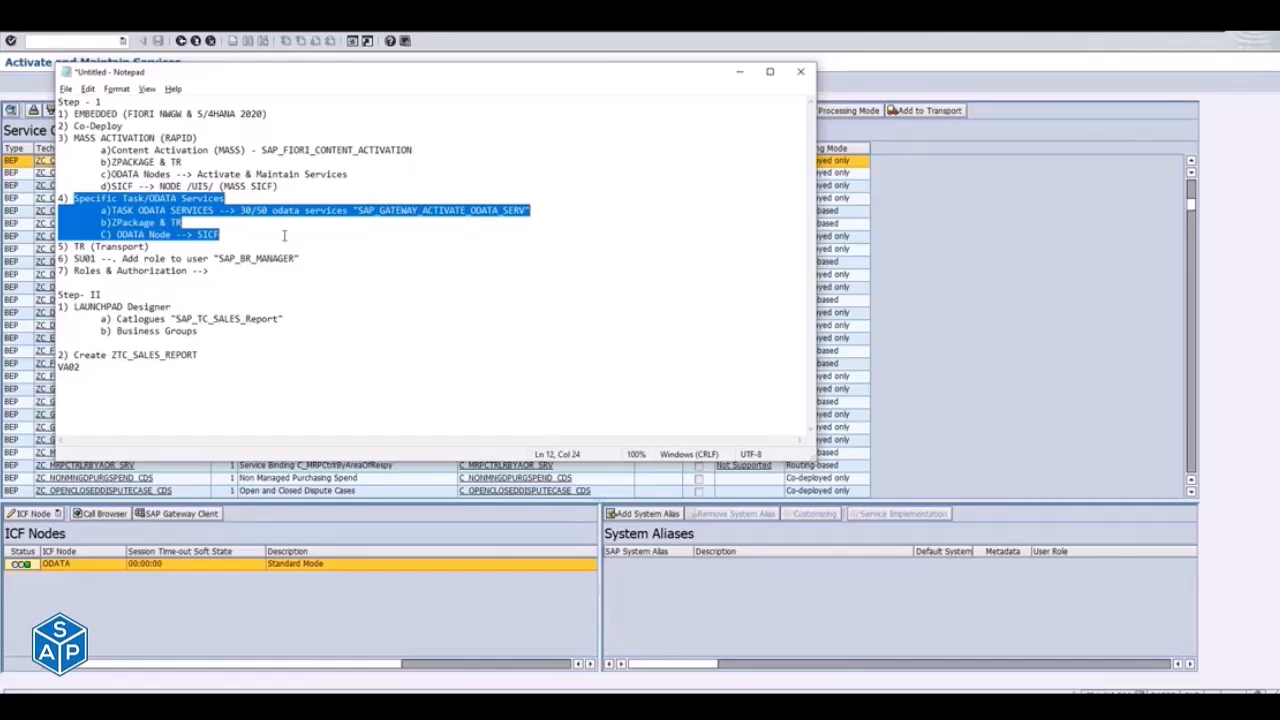
- Return to the service catalog, open the Transport Organizer in a new SAP GUI window and display the workbench requests
{"action": "key", "text": "alt+Tab"}
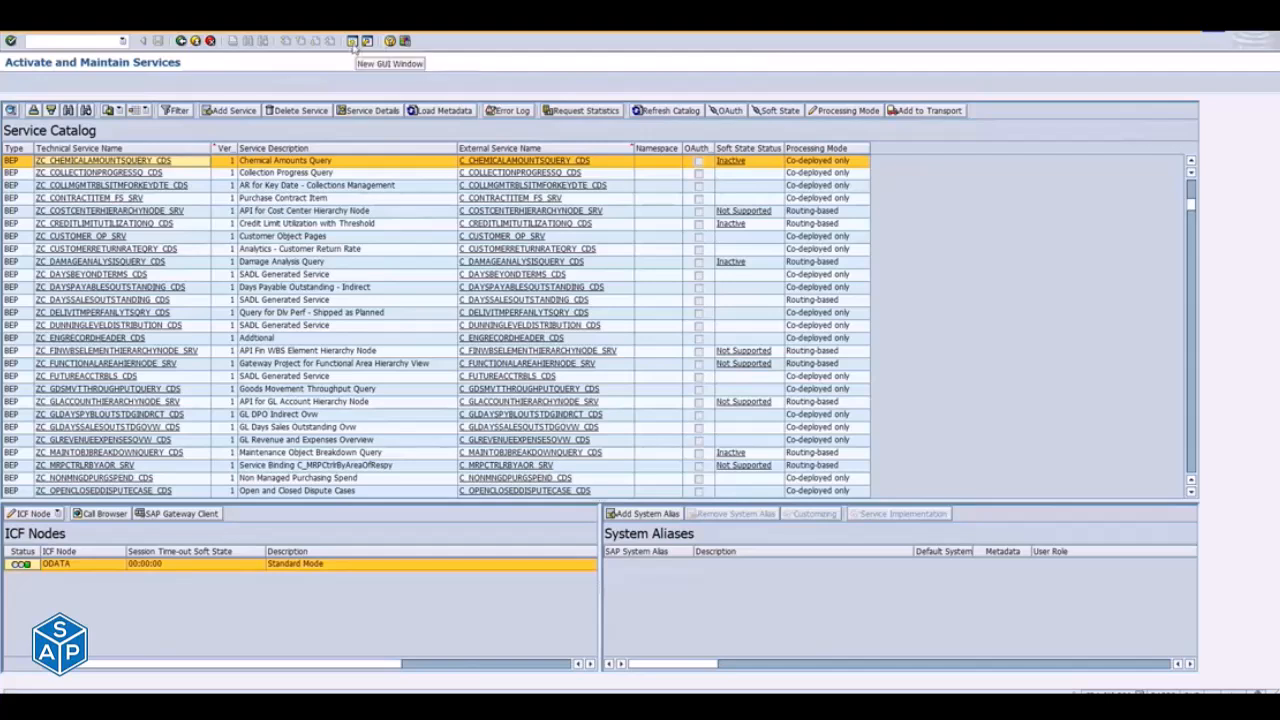
{"action": "left_click", "coordinate": [353, 42]}
{"action": "type", "text": "pfcg"}
{"action": "key", "text": "Return"}
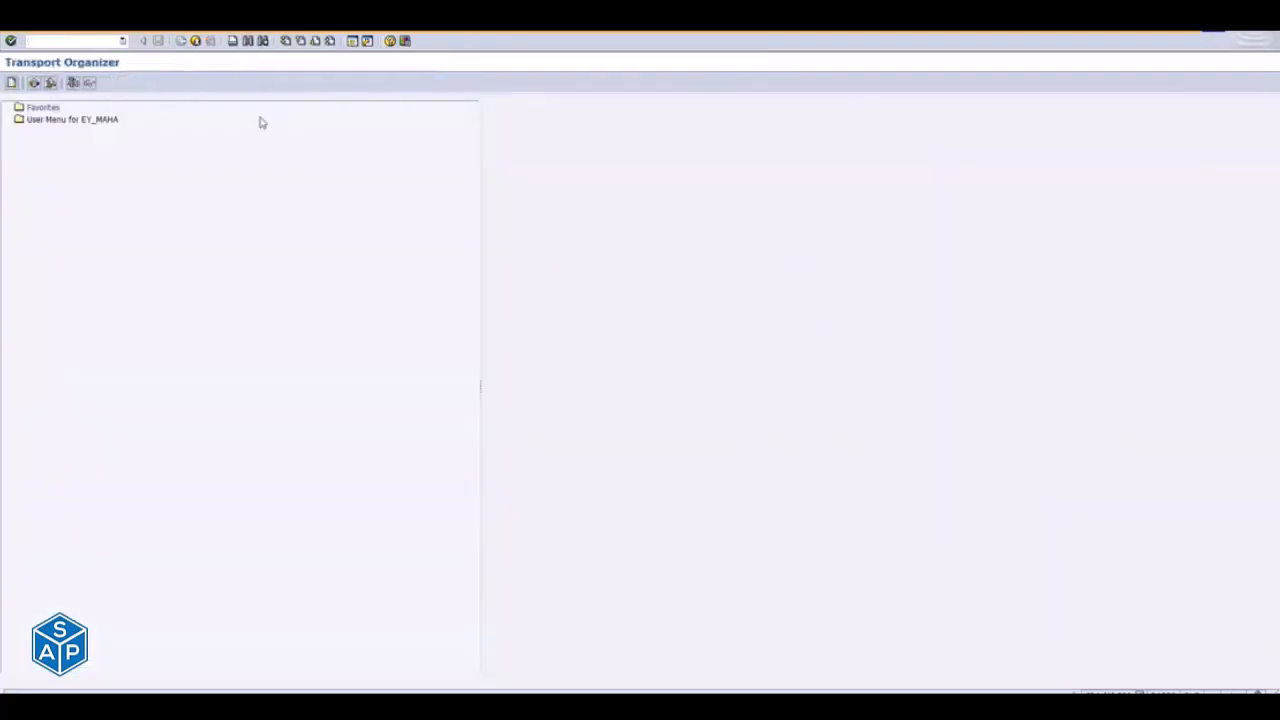
{"action": "left_click", "coordinate": [54, 301]}
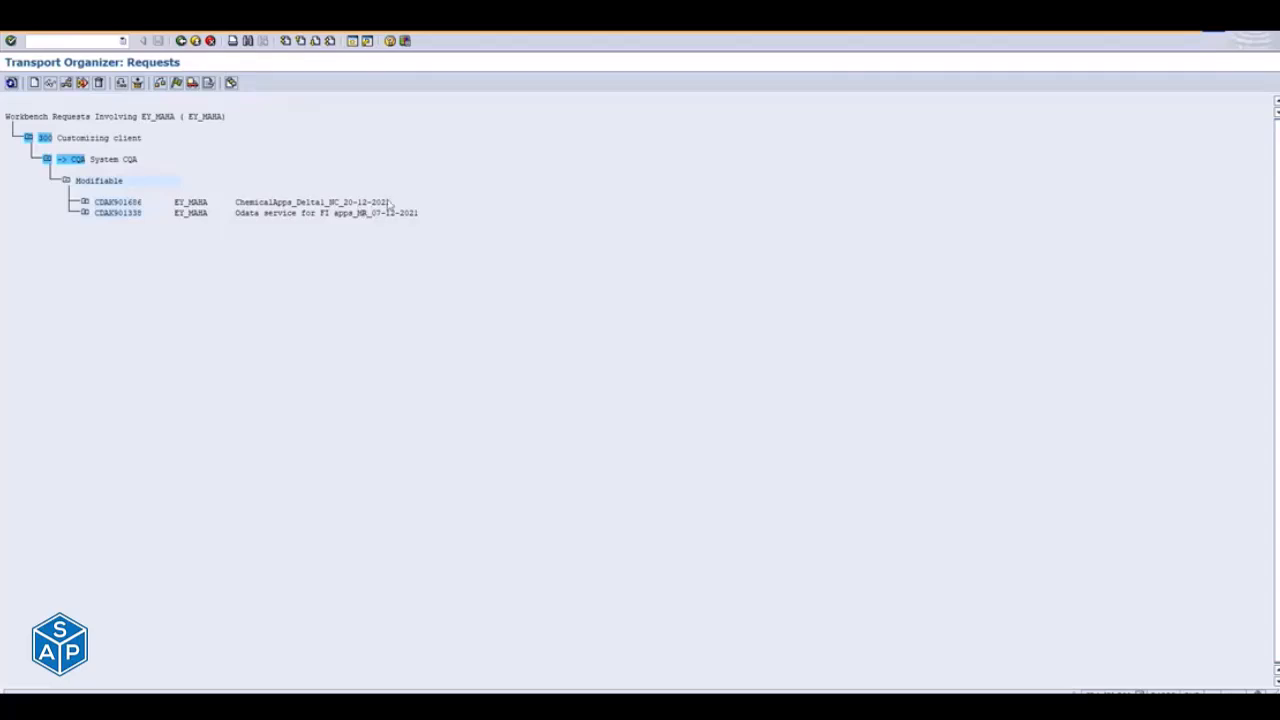
- Expand request ChemicalApps_Delta1_NC_20-12-2021 and its Development/Correction task to examine the model metadata, service groups metadata and ICF service entries
{"action": "left_click", "coordinate": [85, 203]}
{"action": "left_click", "coordinate": [104, 223]}
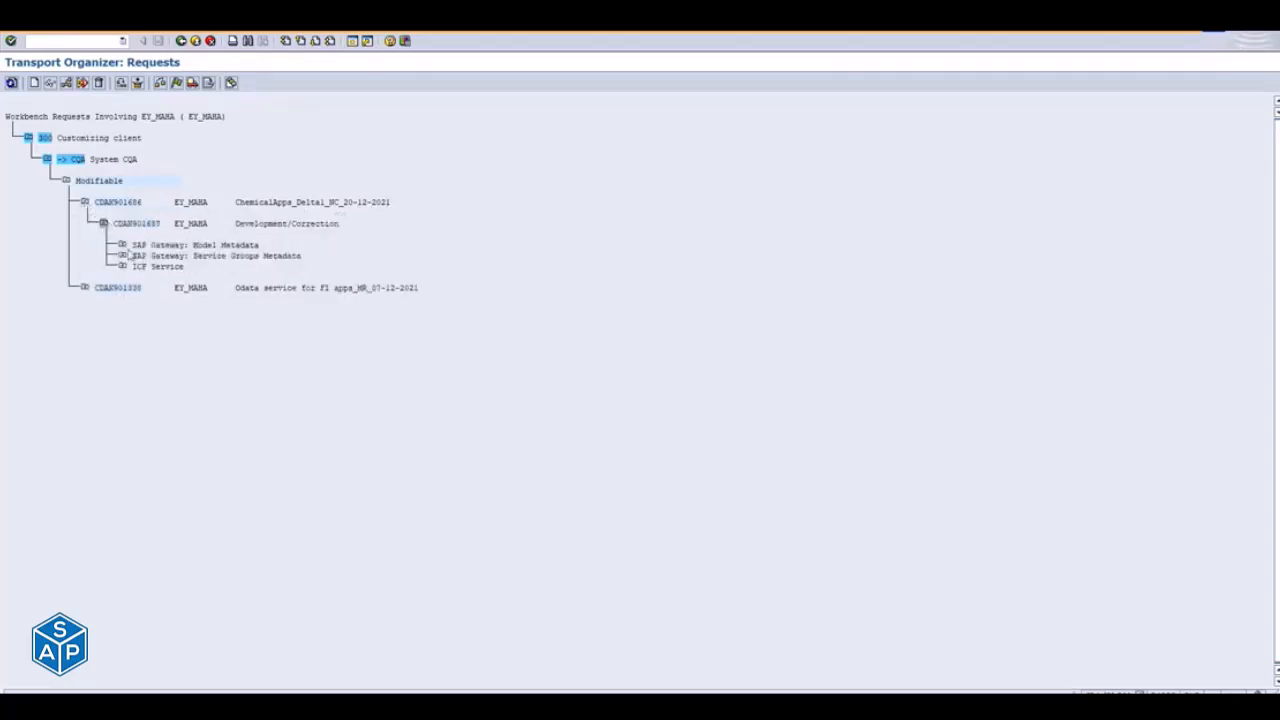
{"action": "left_click", "coordinate": [122, 245]}
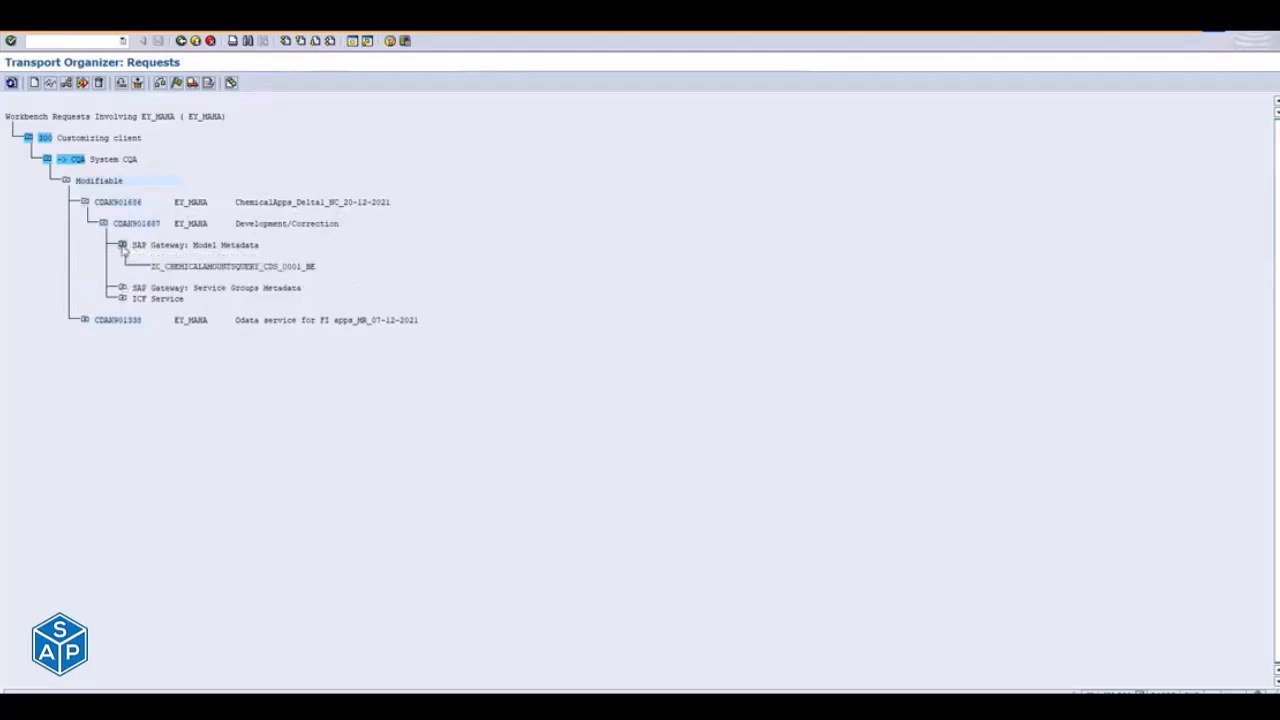
{"action": "left_click", "coordinate": [122, 287]}
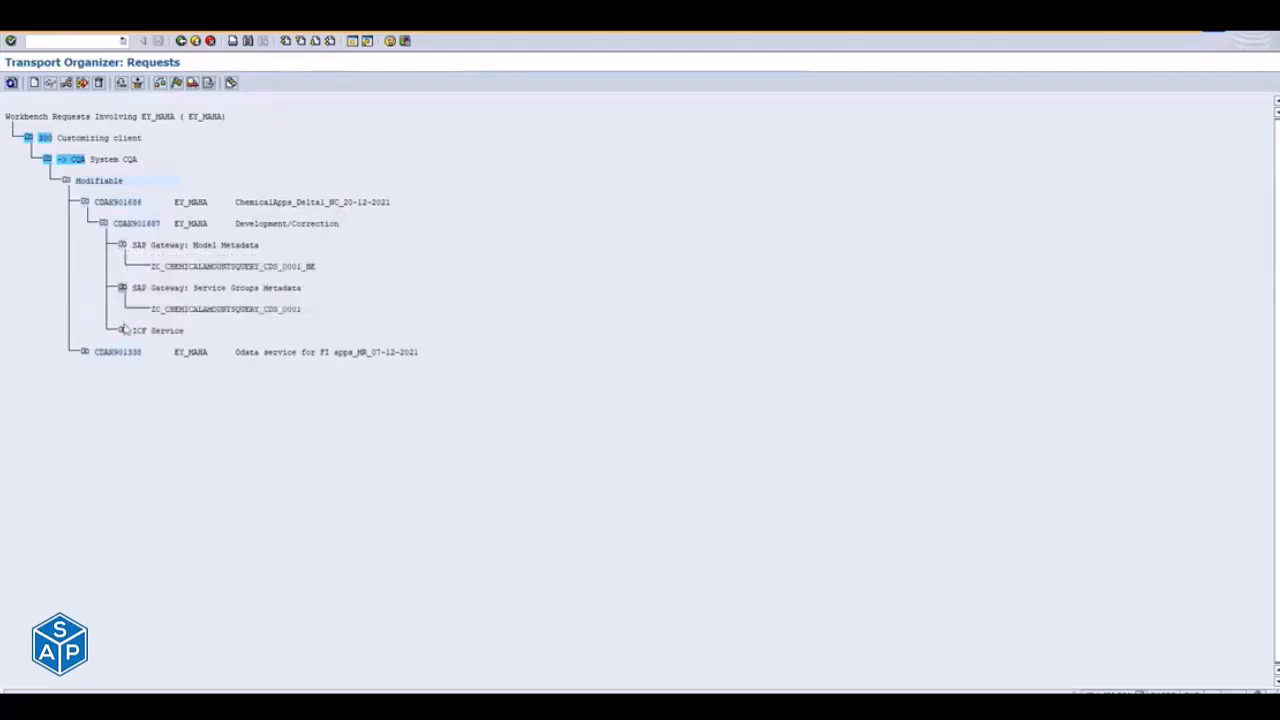
{"action": "left_click", "coordinate": [122, 330]}
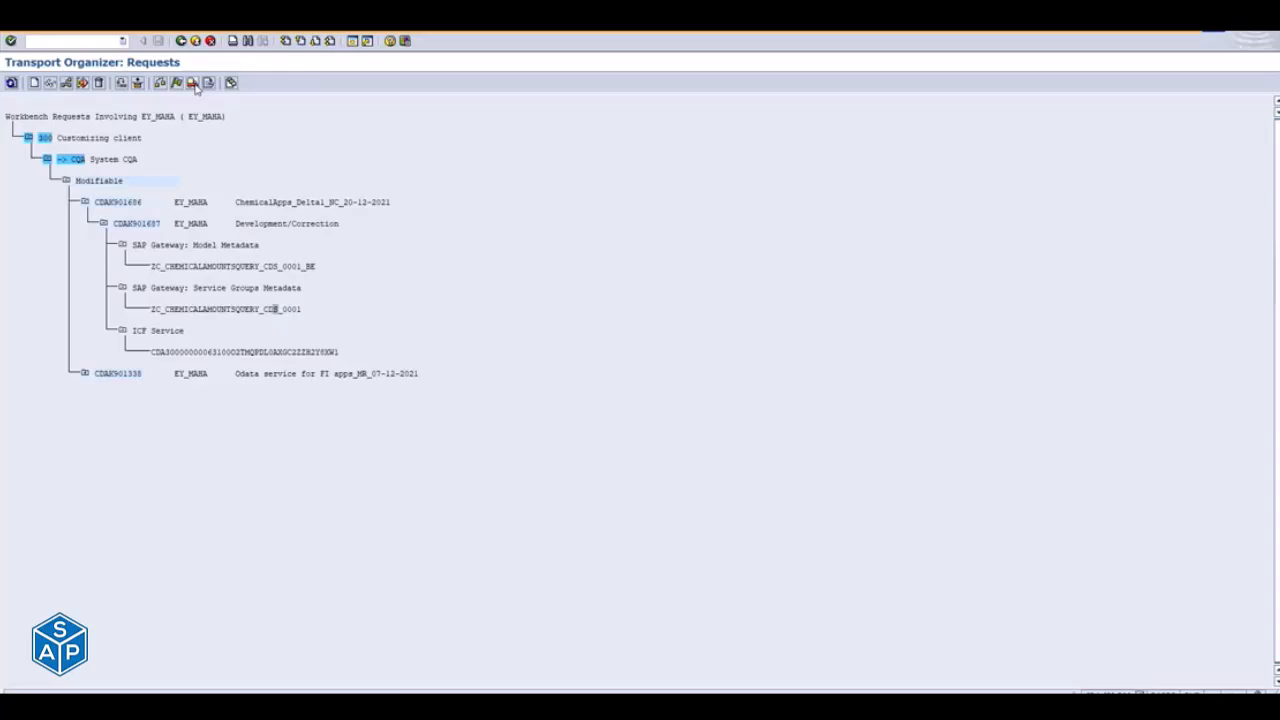
- Open user maintenance (SU01) in a new SAP GUI window and display the role assignments of the training user's account in change mode
{"action": "left_click", "coordinate": [353, 41]}
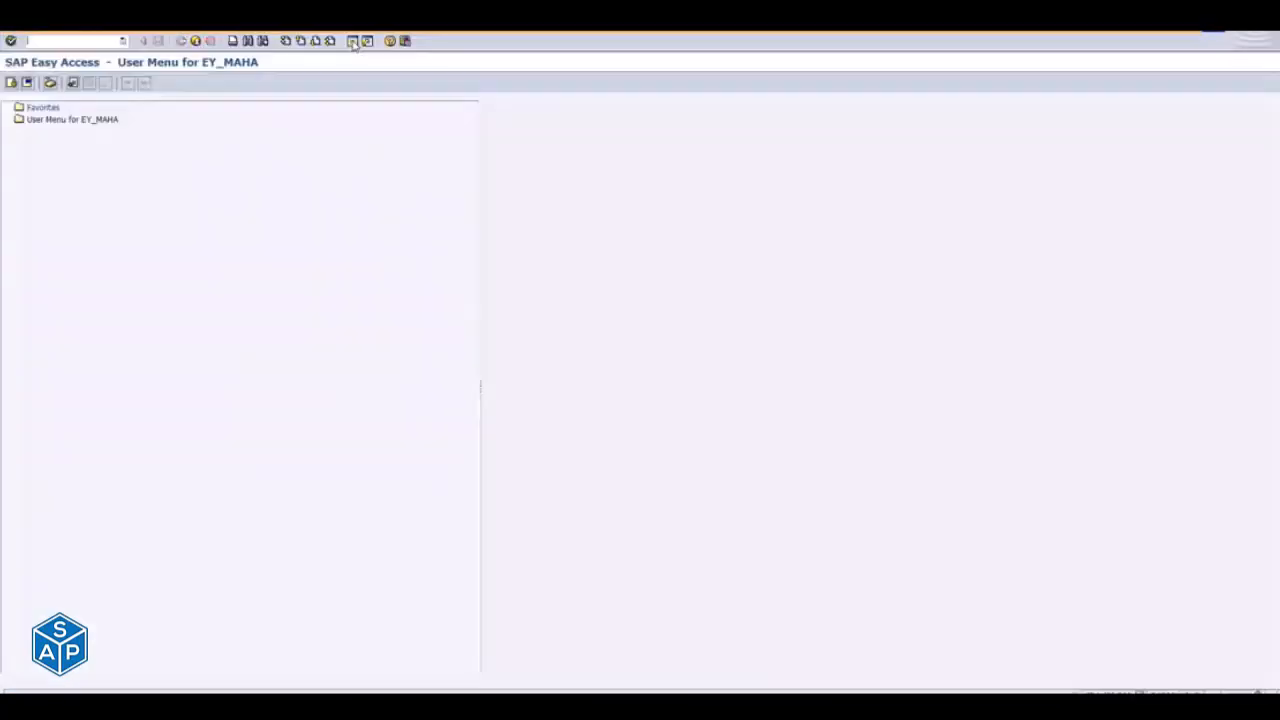
{"action": "type", "text": "se"}
{"action": "type", "text": "01"}
{"action": "key", "text": "Return"}
{"action": "type", "text": "ey_kaba"}
{"action": "key", "text": "Return"}
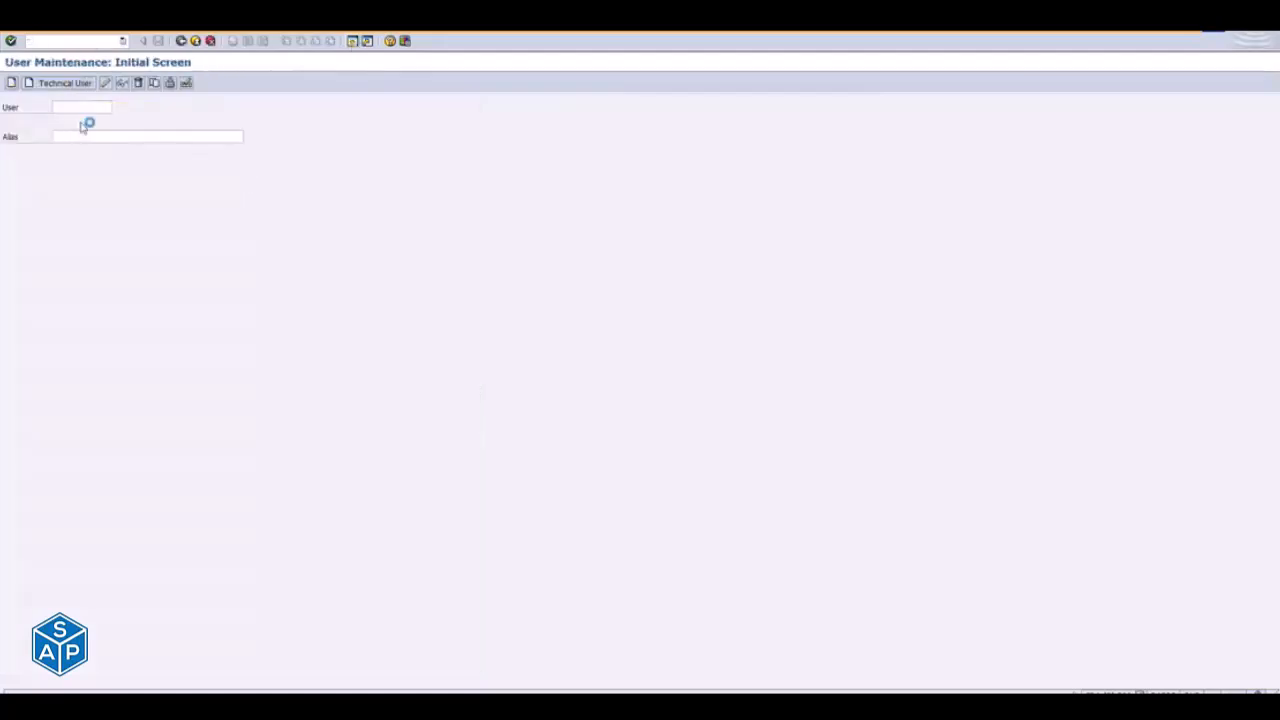
{"action": "left_click", "coordinate": [106, 83]}
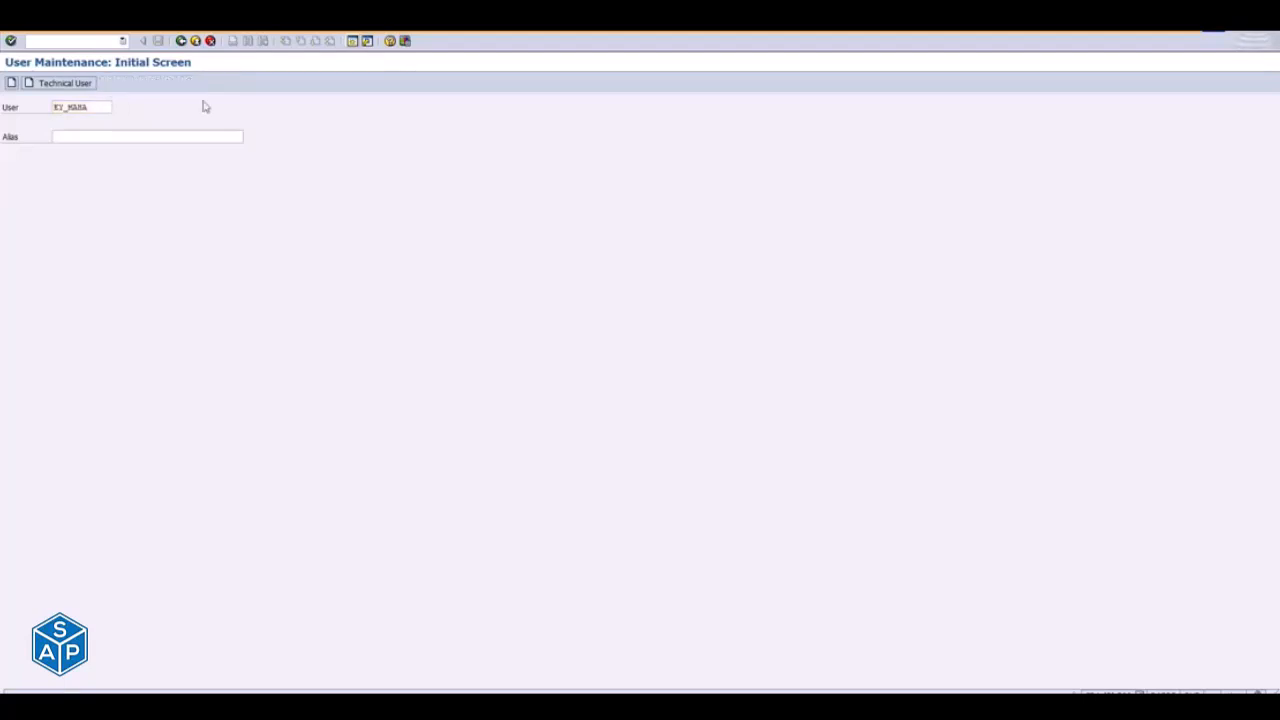
{"action": "left_click", "coordinate": [361, 155]}
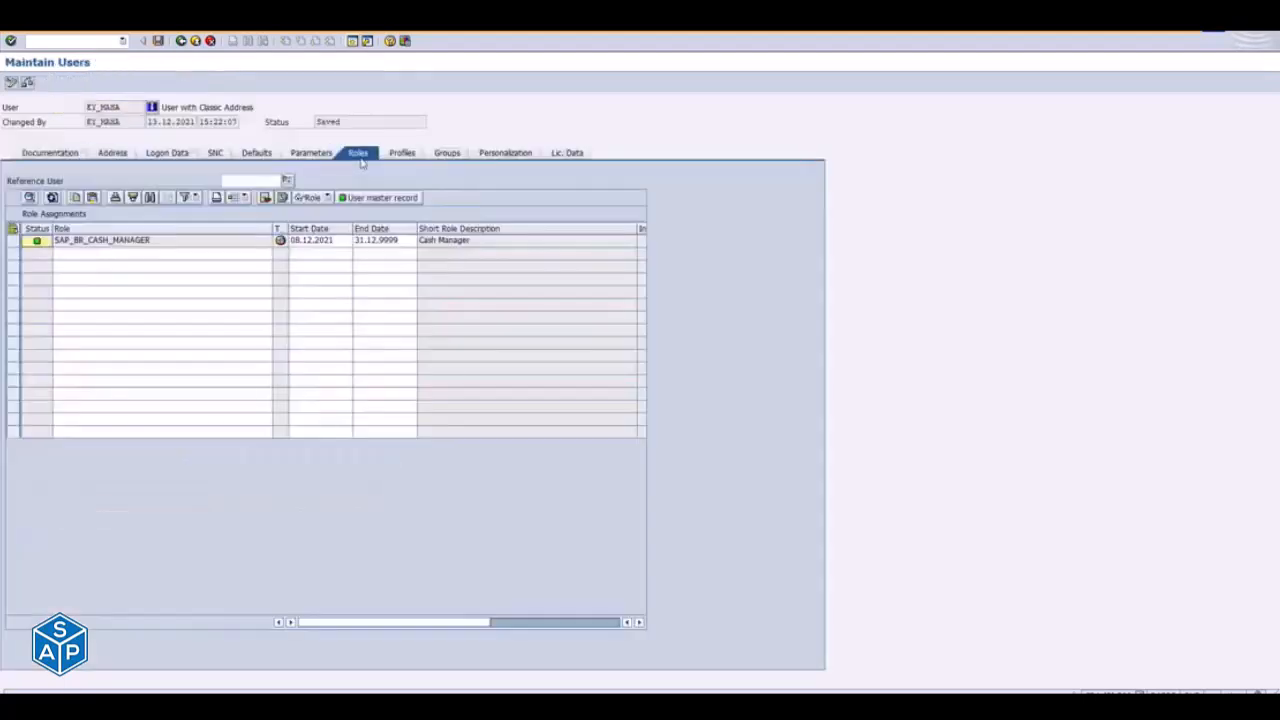
{"action": "left_click", "coordinate": [113, 263]}
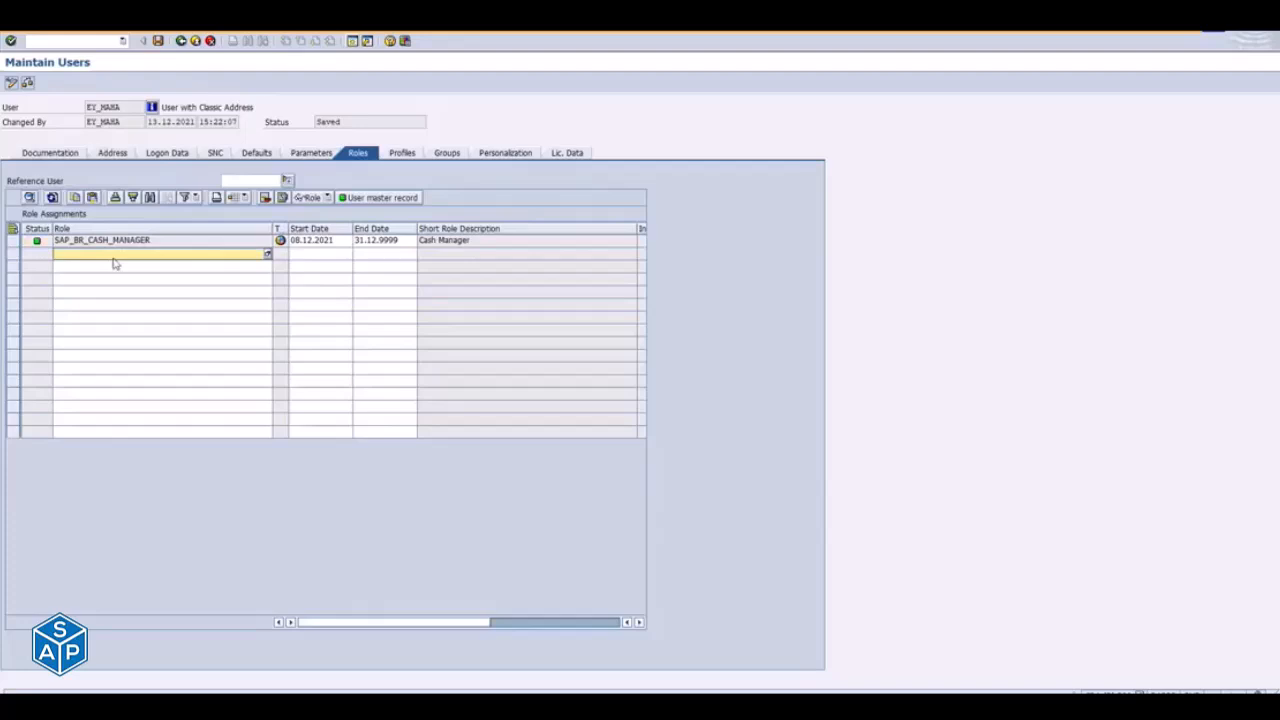
- Switch to the Fiori apps library to look up Chemical Inventory Reporting's business role SAP_BR_HAZMAT_MANAGER, and exit the user's record in SAP GUI
{"action": "key", "text": "alt+Tab"}
{"action": "key", "text": "alt+Tab"}
{"action": "key", "text": "alt+Tab"}
{"action": "key", "text": "alt+Tab"}
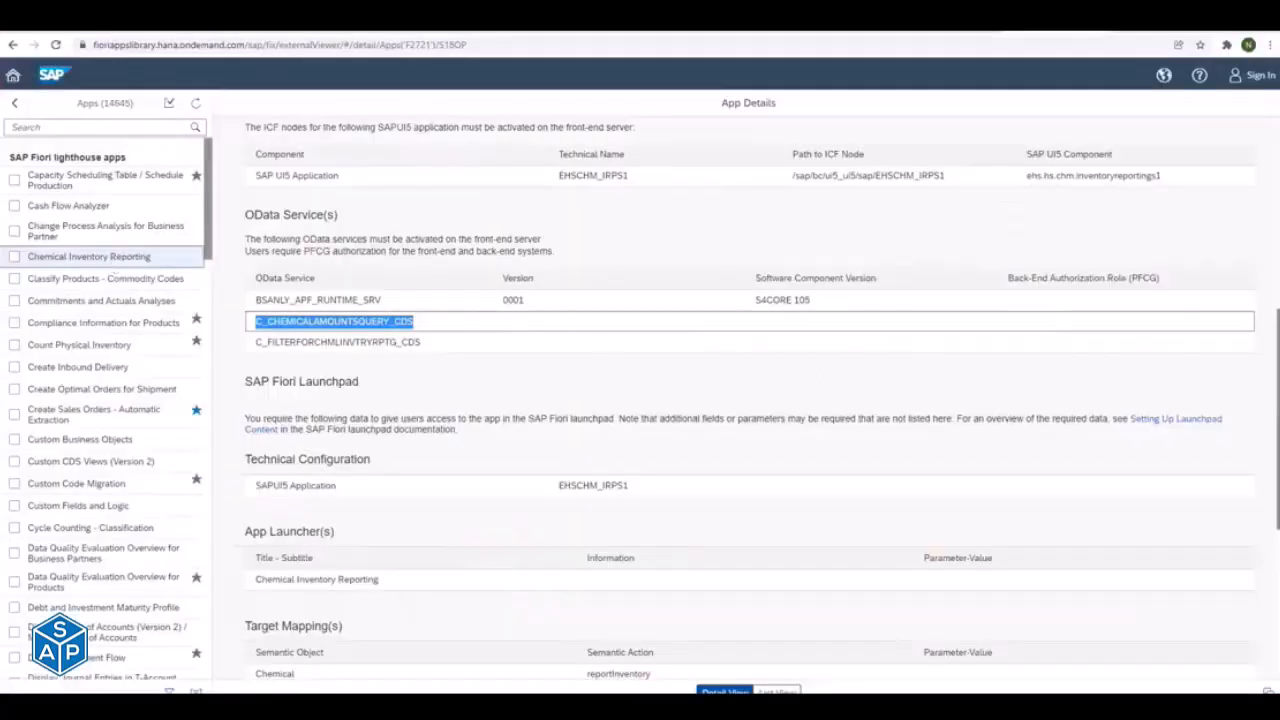
{"action": "scroll", "coordinate": [748, 400], "scroll_direction": "down", "scroll_amount": 4}
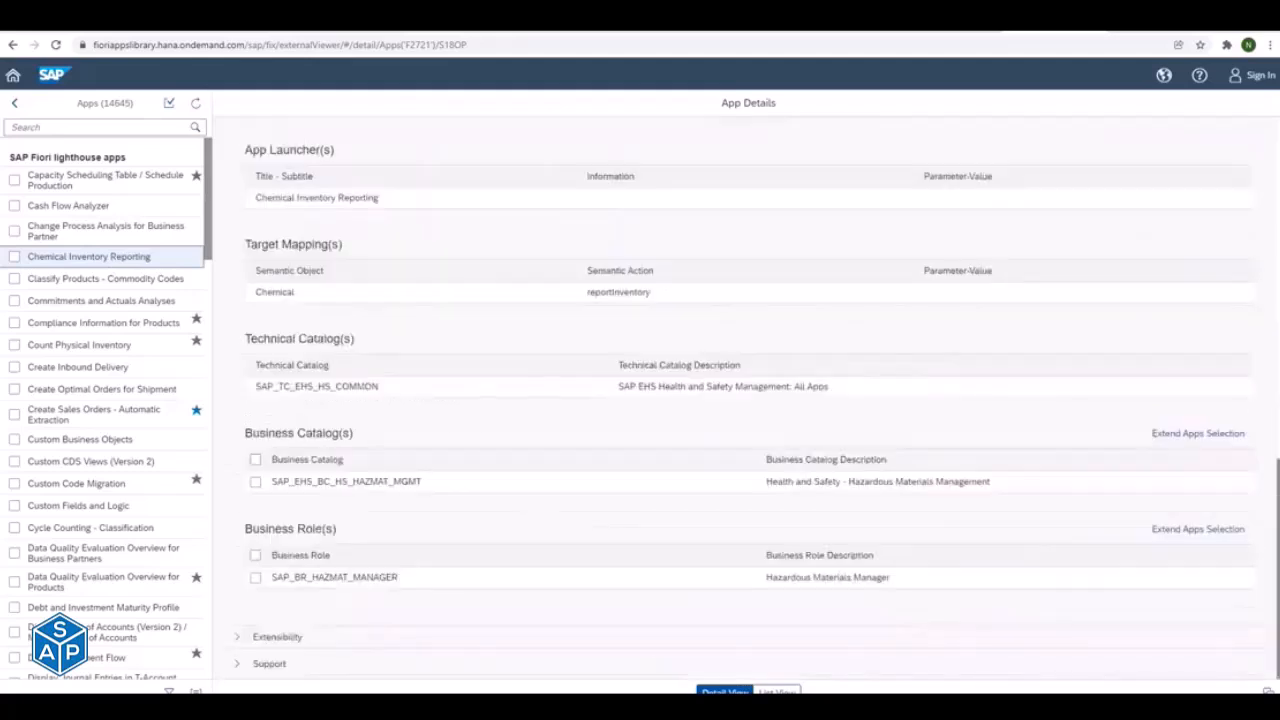
{"action": "left_click_drag", "start_coordinate": [270, 580], "coordinate": [440, 588]}
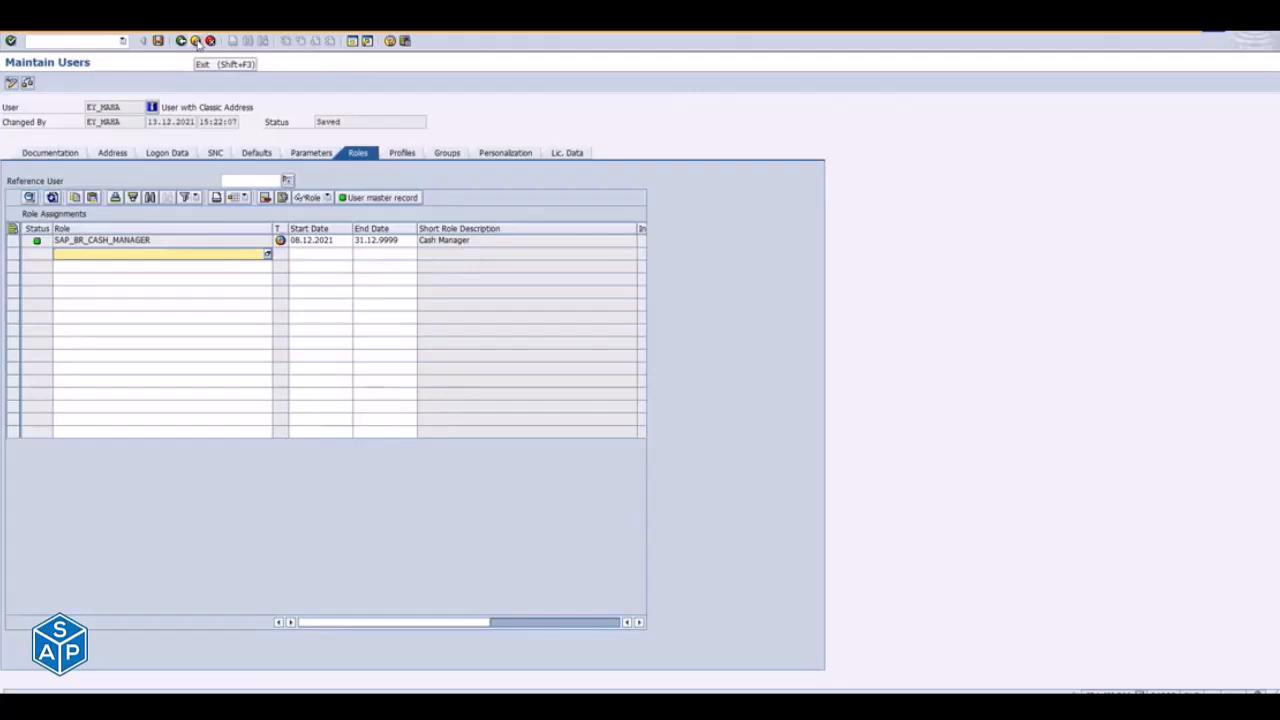
{"action": "left_click", "coordinate": [196, 40]}
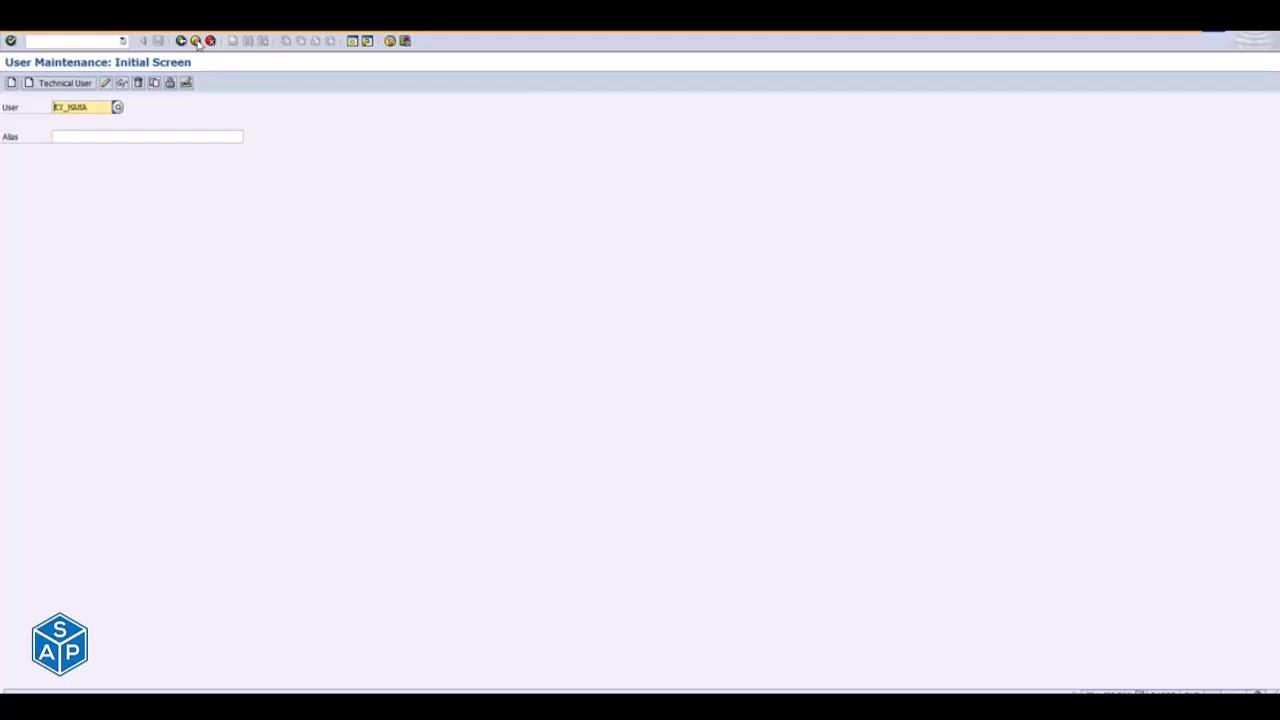
- Switch to the Notepad notes and compare the Step-1 activation tasks with the Step-II launchpad designer tasks for catalogues and business groups
{"action": "key", "text": "alt+Tab"}
{"action": "key", "text": "alt+Tab"}
{"action": "key", "text": "alt+Tab"}
{"action": "key", "text": "alt+Tab"}
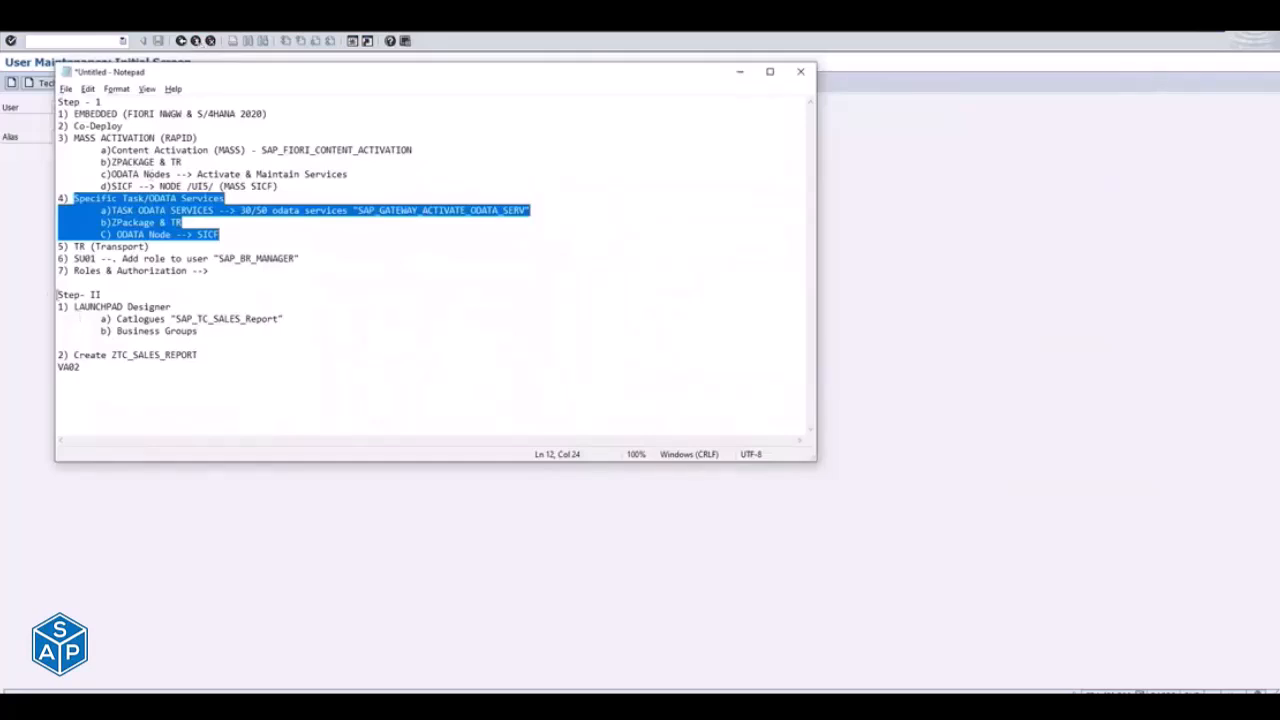
{"action": "left_click", "coordinate": [58, 294]}
{"action": "left_click_drag", "start_coordinate": [58, 294], "coordinate": [243, 369]}
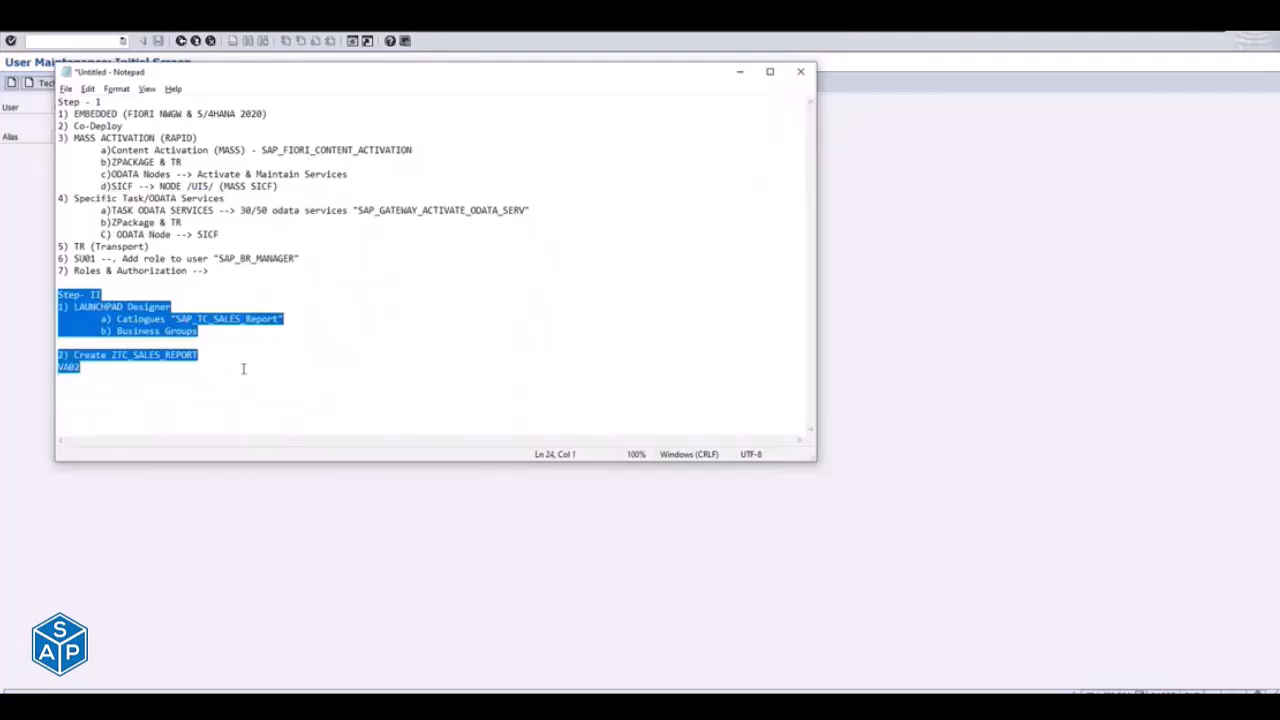
{"action": "left_click", "coordinate": [66, 282]}
{"action": "key", "text": "shift+Up"}
{"action": "key", "text": "shift+Up"}
{"action": "key", "text": "shift+Up"}
{"action": "key", "text": "shift+Up"}
{"action": "key", "text": "shift+Up"}
{"action": "key", "text": "shift+Up"}
{"action": "key", "text": "shift+Up"}
{"action": "key", "text": "shift+Up"}
{"action": "key", "text": "shift+Up"}
{"action": "key", "text": "shift+Up"}
{"action": "key", "text": "shift+Up"}
{"action": "key", "text": "shift+Up"}
{"action": "key", "text": "shift+Up"}
{"action": "key", "text": "shift+Up"}
{"action": "key", "text": "shift+Up"}
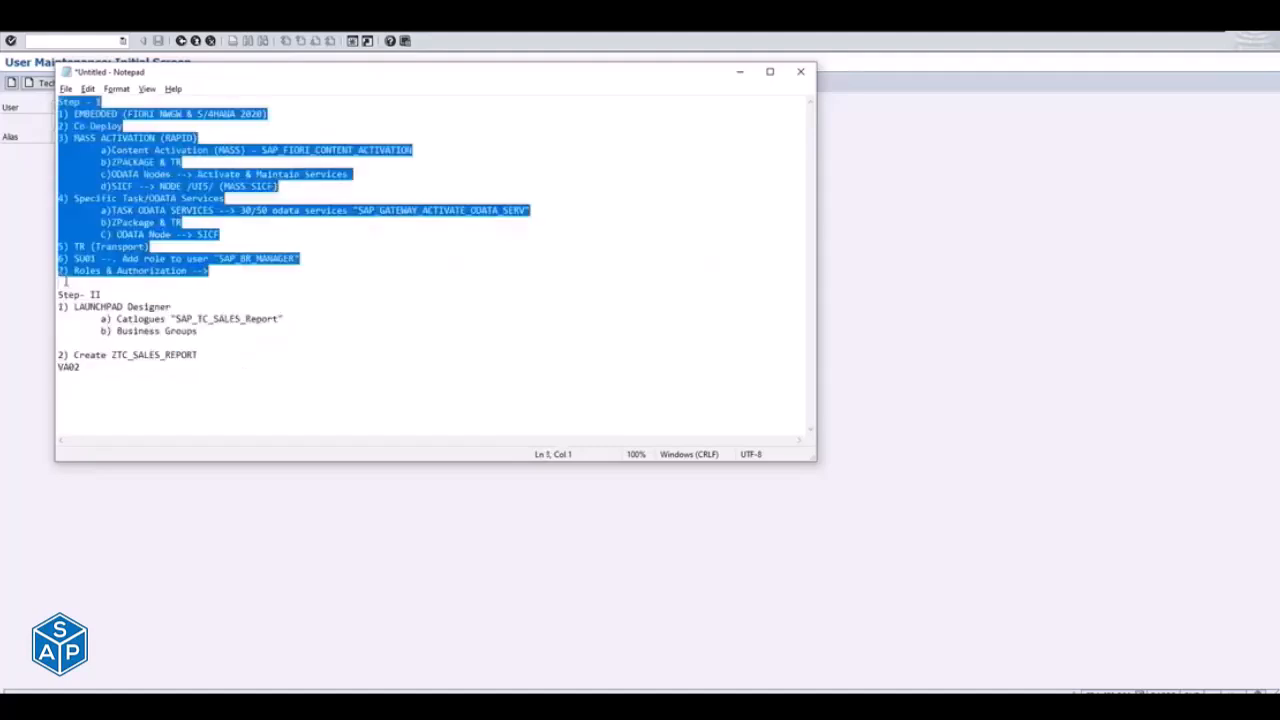
{"action": "left_click_drag", "start_coordinate": [58, 294], "coordinate": [217, 335]}
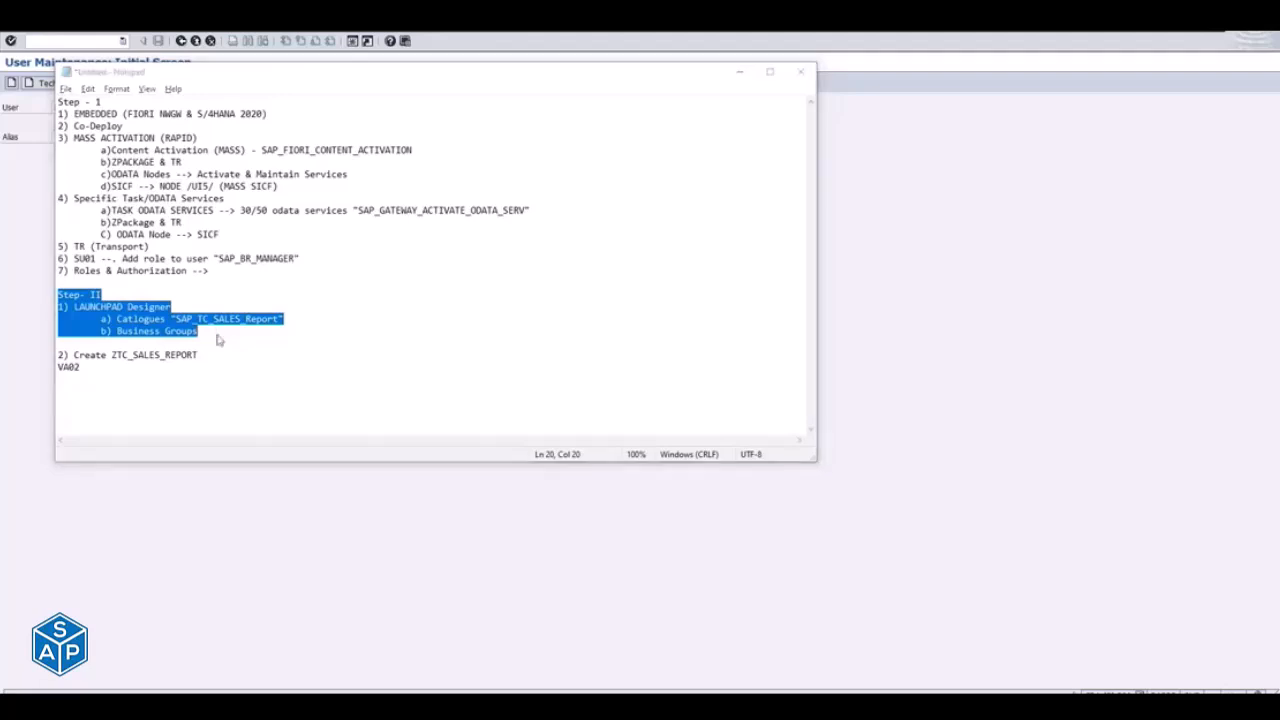
- Switch to the Microsoft Teams chat, open the shared launchpad designer link for client 300, and continue past the browser's certificate warning
{"action": "key", "text": "alt+Tab"}
{"action": "key", "text": "alt+Tab"}
{"action": "key", "text": "alt+Tab"}
{"action": "key", "text": "alt+Tab"}
{"action": "key", "text": "alt+Tab"}
{"action": "key", "text": "alt+Tab"}
{"action": "key", "text": "alt+Tab"}
{"action": "key", "text": "alt+Tab"}
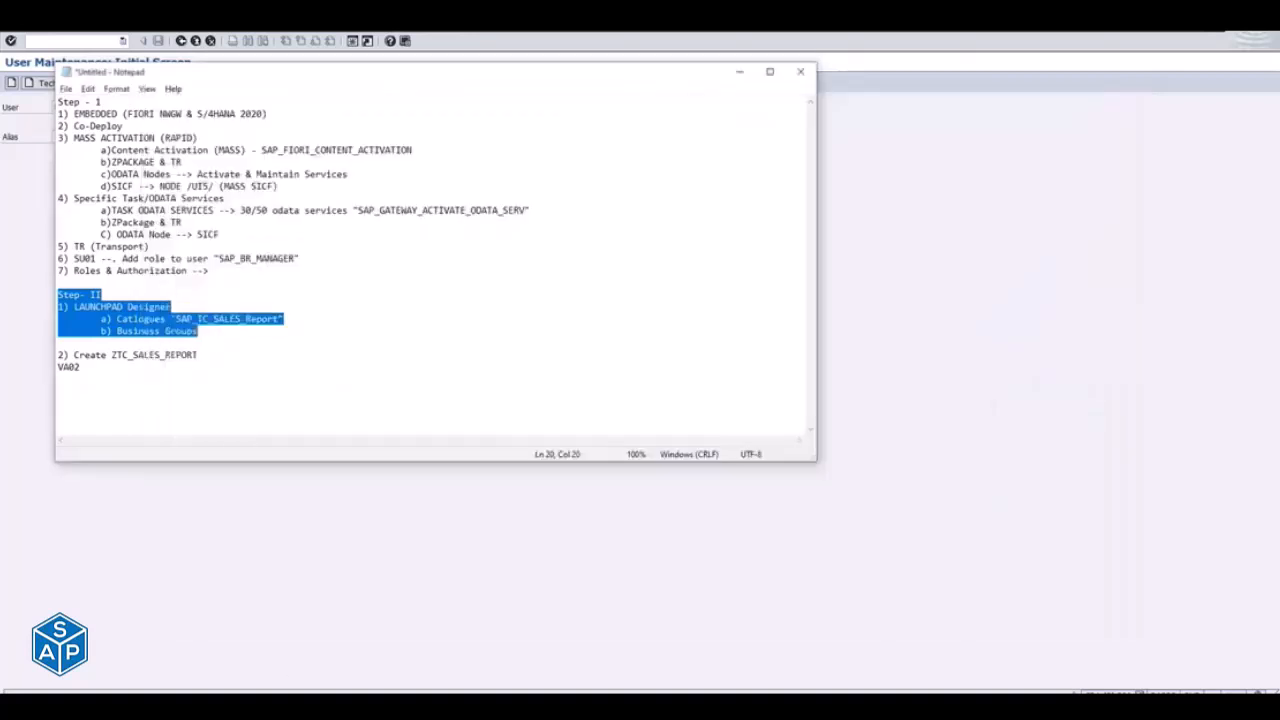
{"action": "mouse_move", "coordinate": [578, 702]}
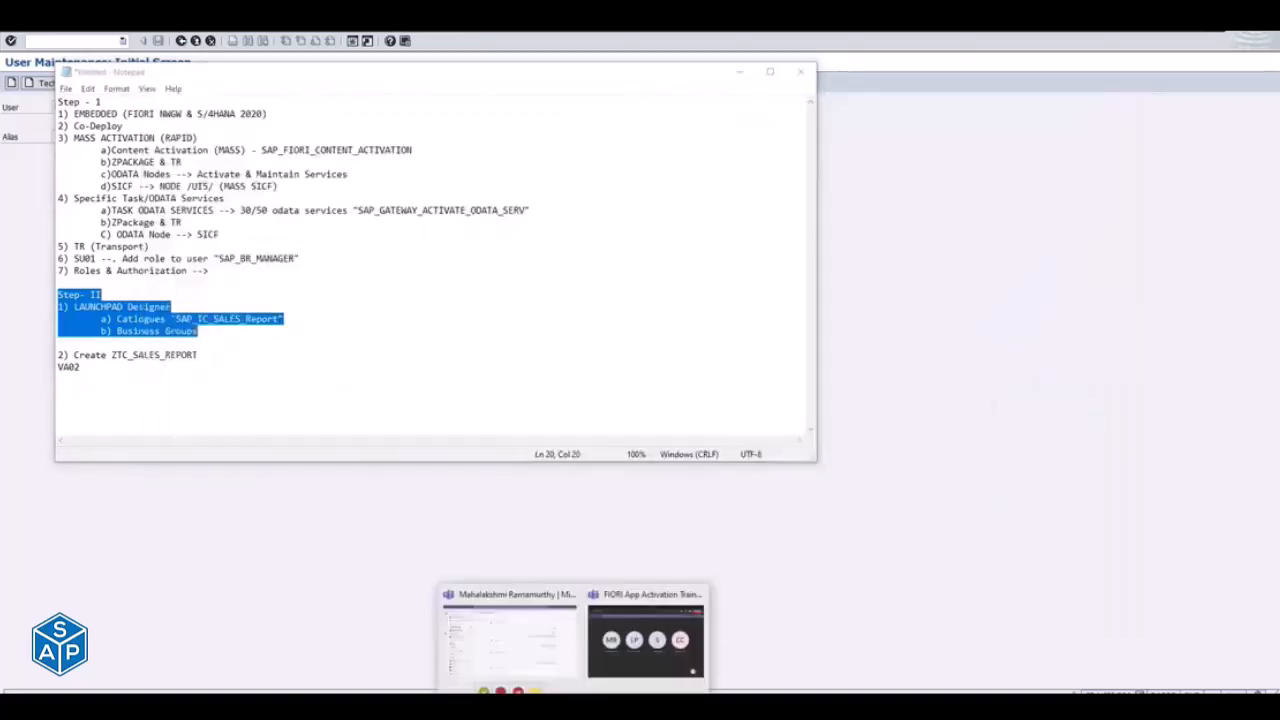
{"action": "left_click", "coordinate": [518, 652]}
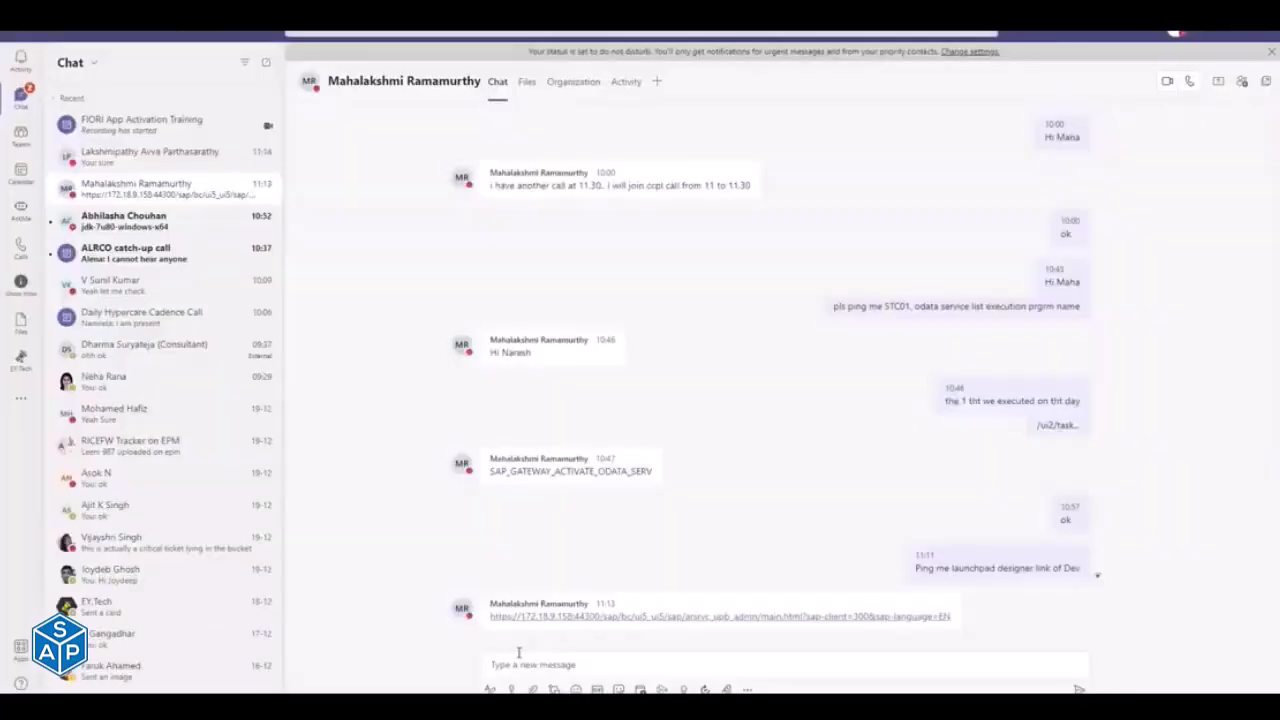
{"action": "left_click", "coordinate": [557, 615]}
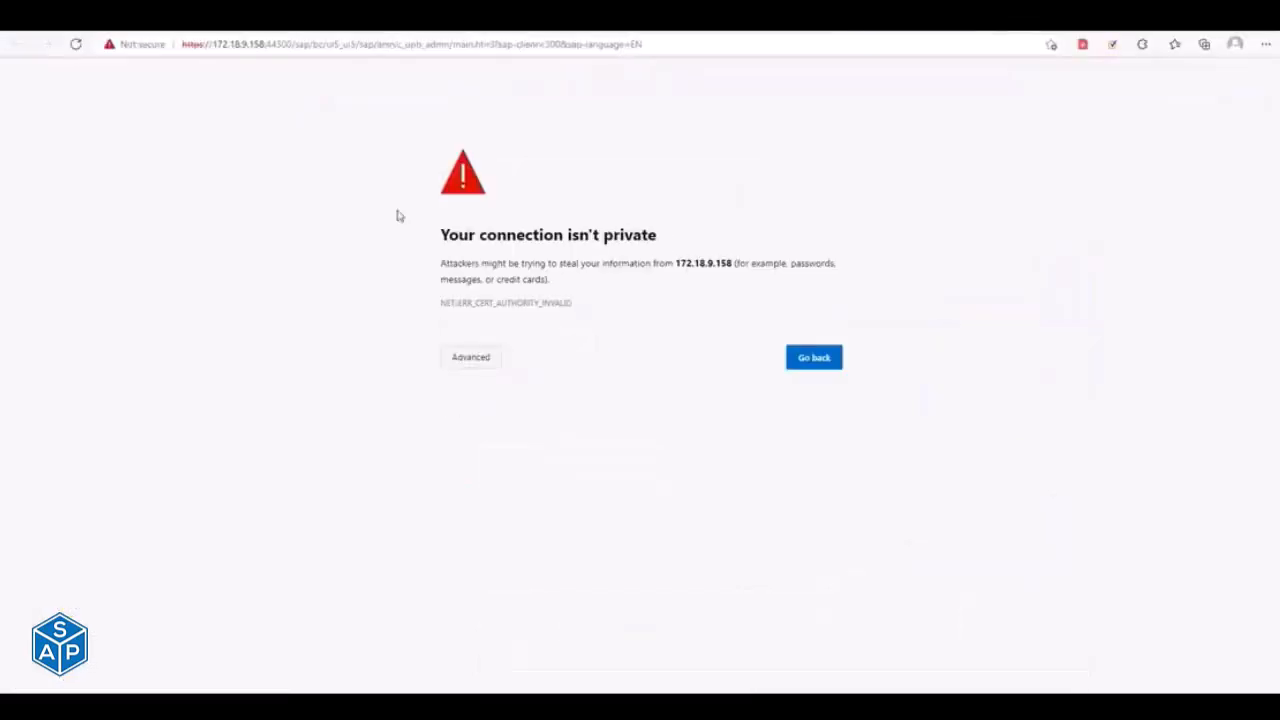
{"action": "left_click", "coordinate": [479, 356]}
{"action": "left_click", "coordinate": [517, 461]}
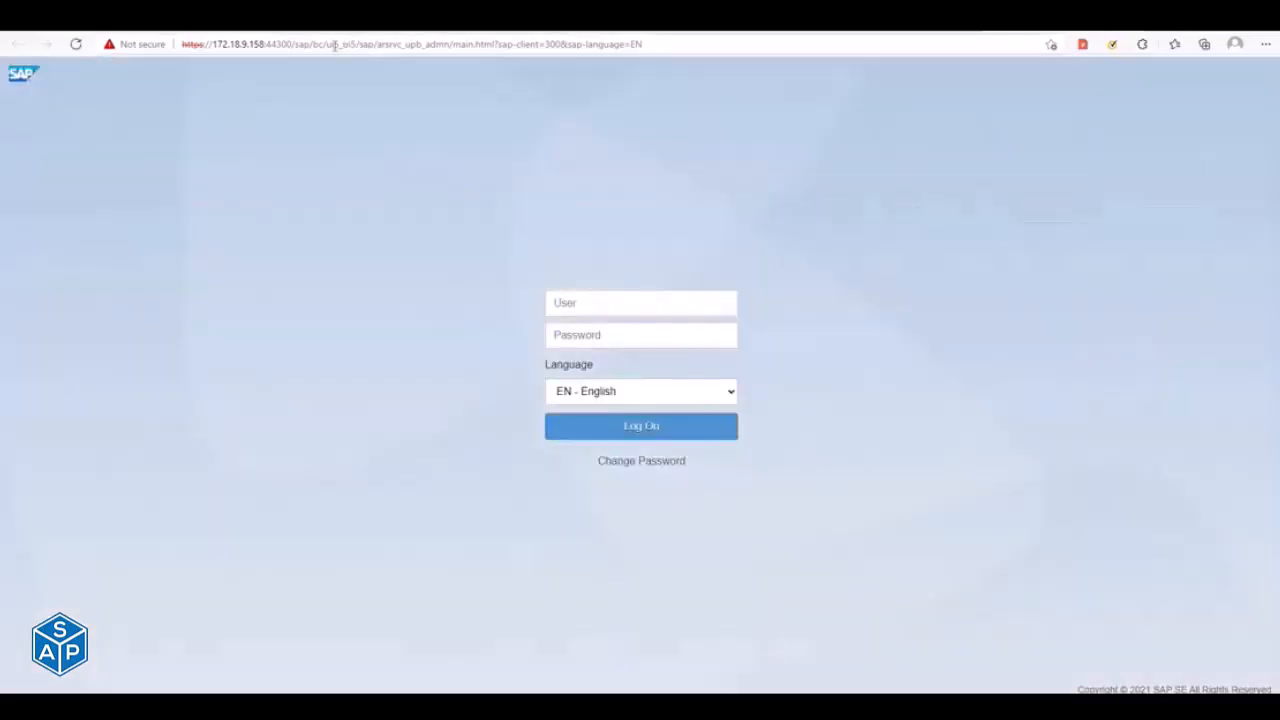
- Open the Fiori launchpad for client 310 in a new browser tab and log on with the user ID and account password
{"action": "key", "text": "ctrl+t"}
{"action": "type", "text": "172"}
{"action": "key", "text": "Return"}
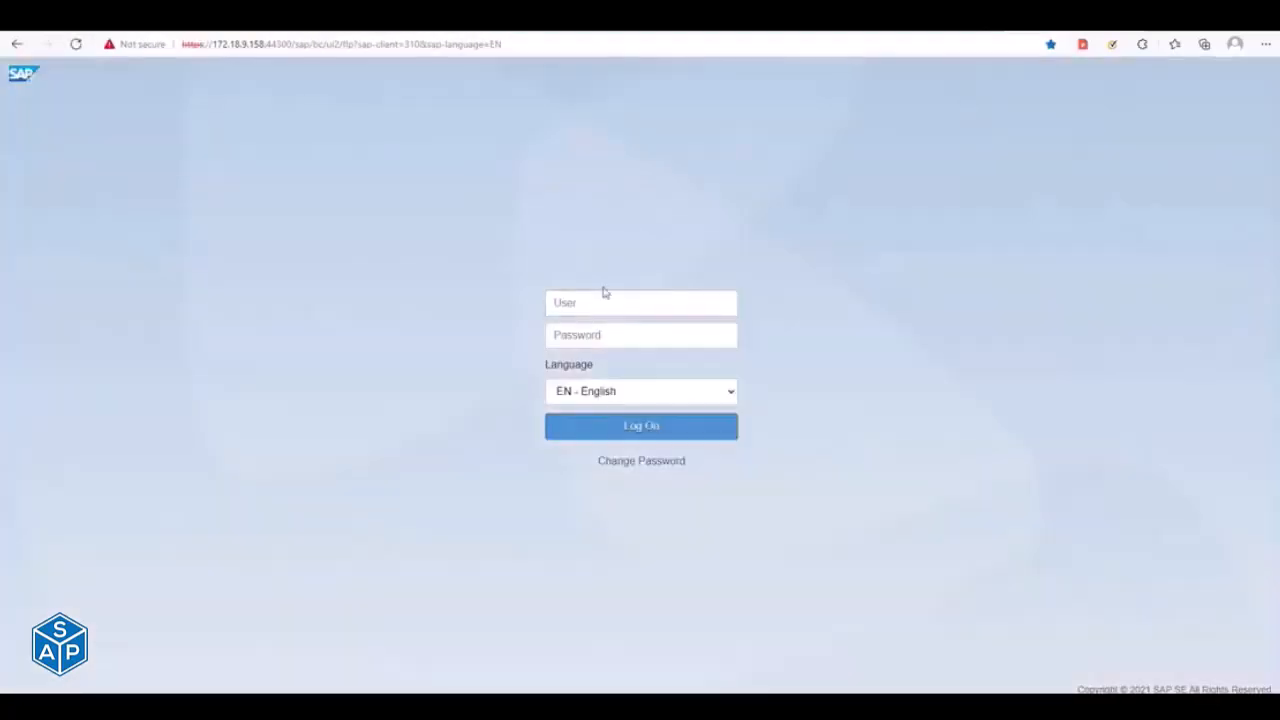
{"action": "left_click", "coordinate": [609, 298]}
{"action": "type", "text": "ey_maha"}
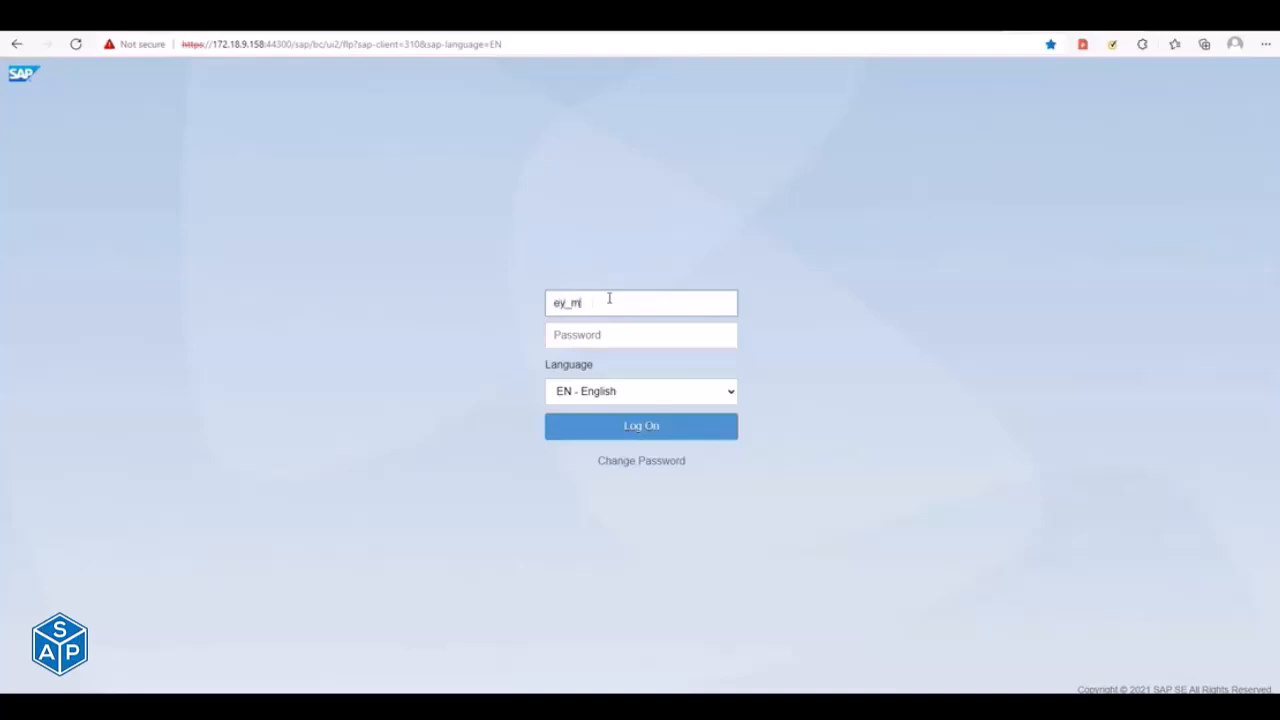
{"action": "key", "text": "Tab"}
{"action": "type", "text": "********"}
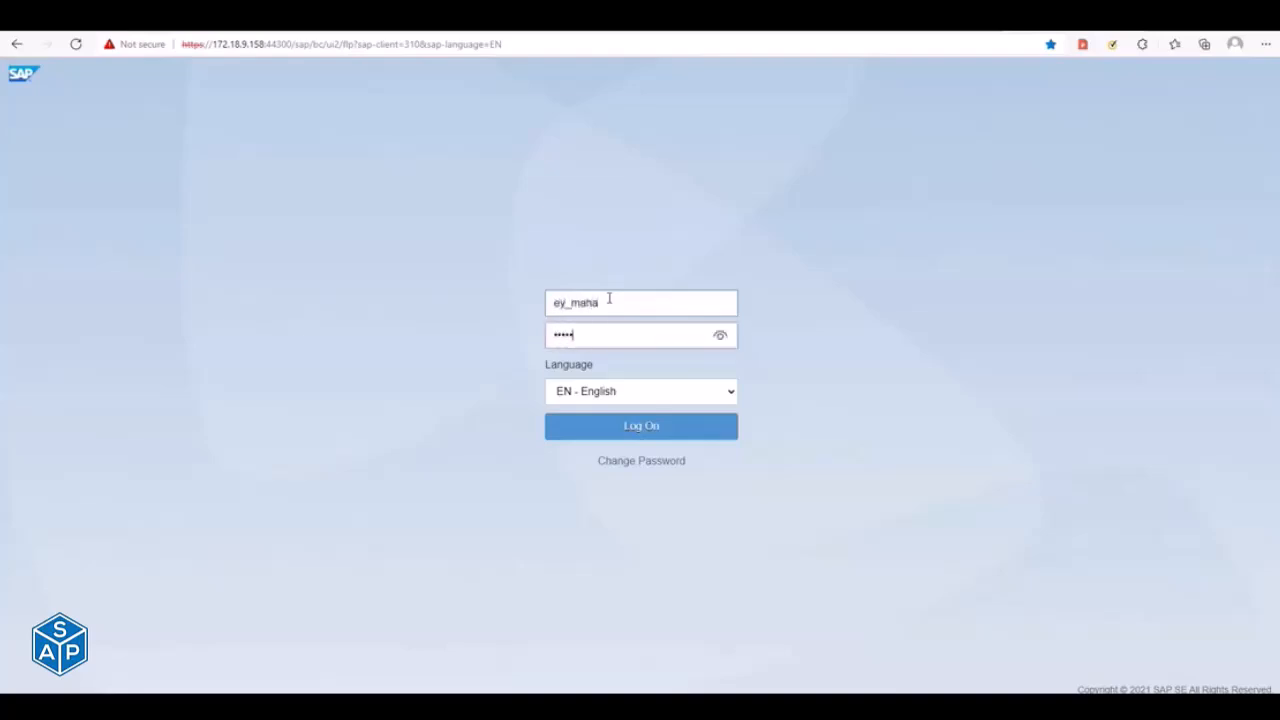
{"action": "type", "text": "***"}
{"action": "key", "text": "Return"}
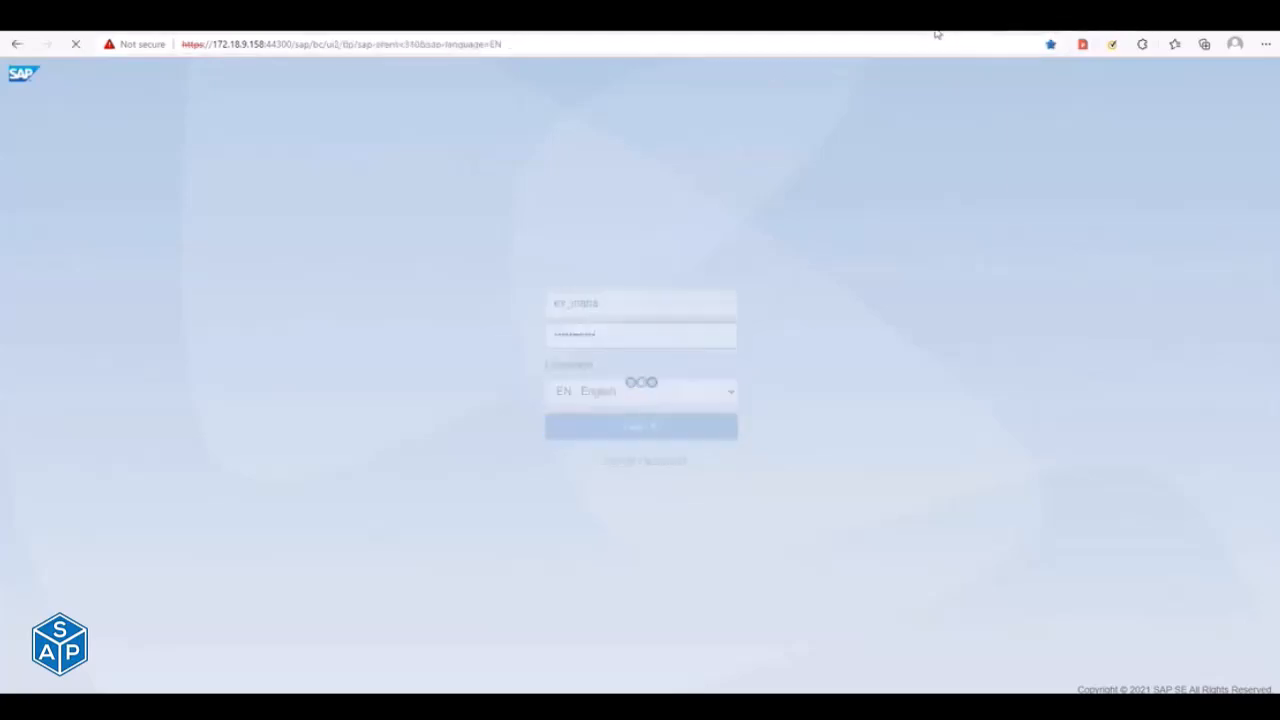
- Examine the path and client portion of the launchpad designer URL, /sap/bc/ui5_ui5/sap/arsrvc_upb_admn/main.html, on its logon page
{"action": "left_click_drag", "start_coordinate": [292, 44], "coordinate": [657, 40]}
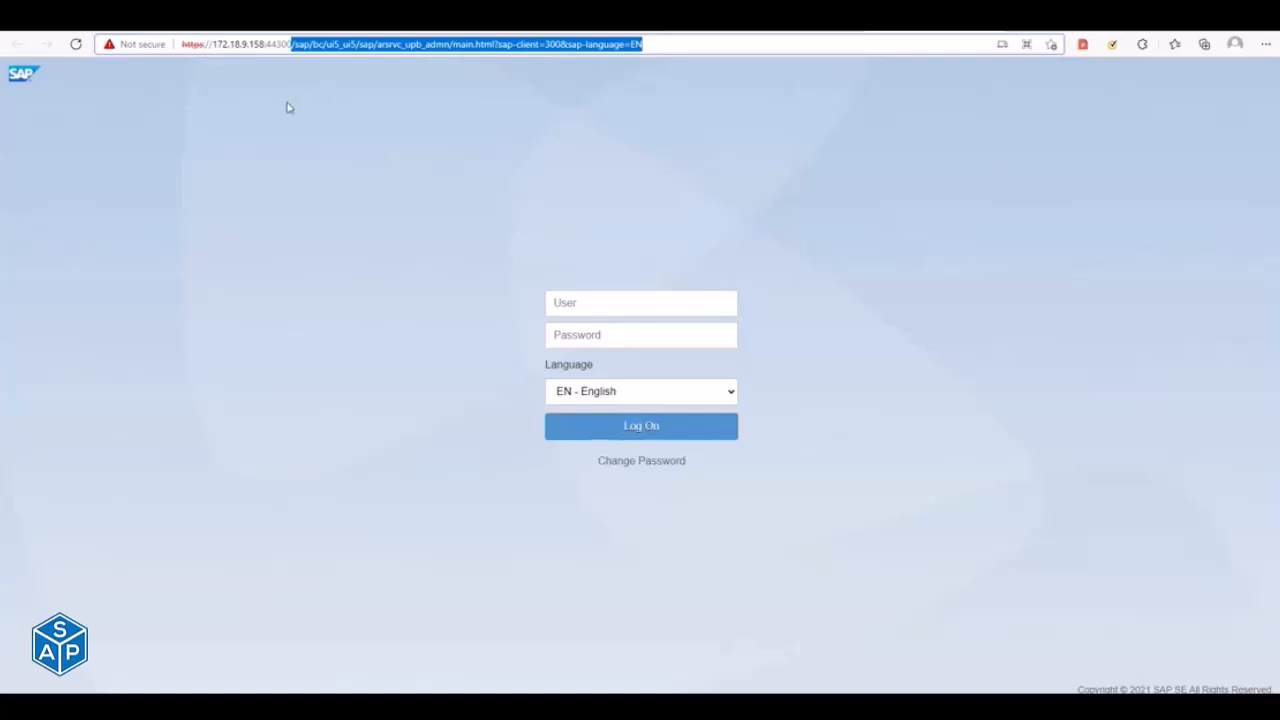
{"action": "left_click", "coordinate": [300, 46]}
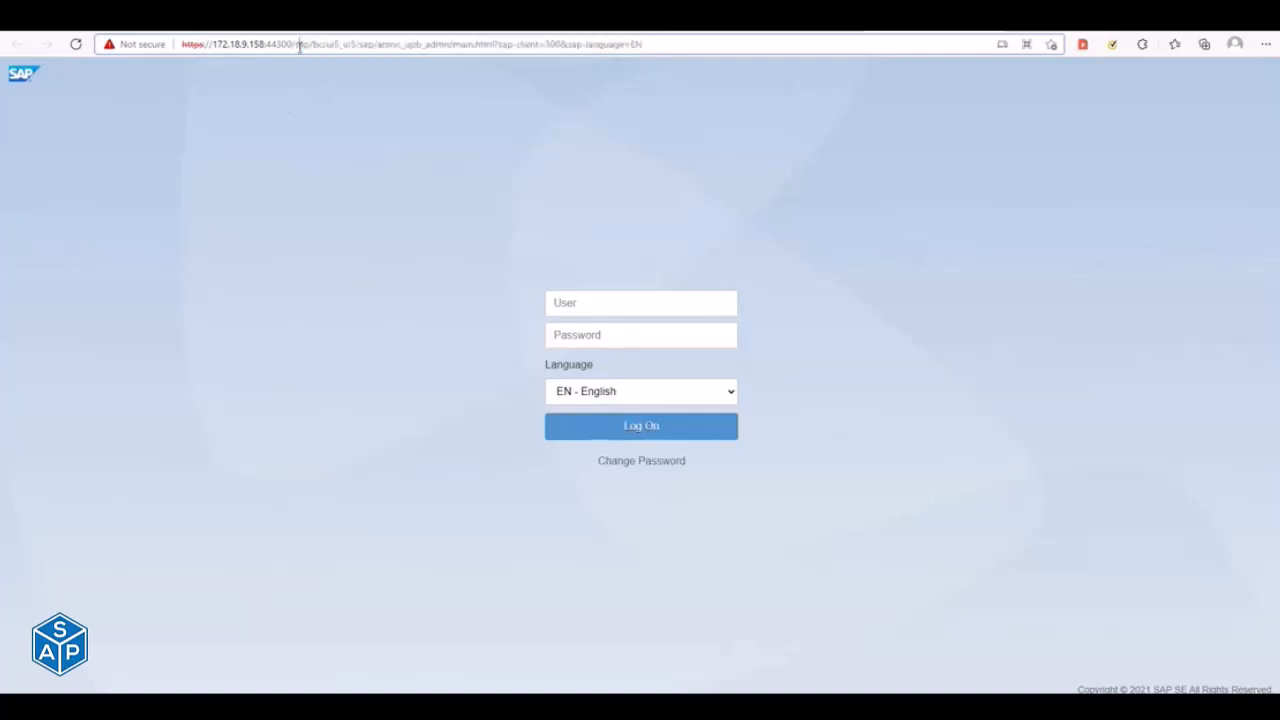
{"action": "left_click_drag", "start_coordinate": [292, 43], "coordinate": [645, 77]}
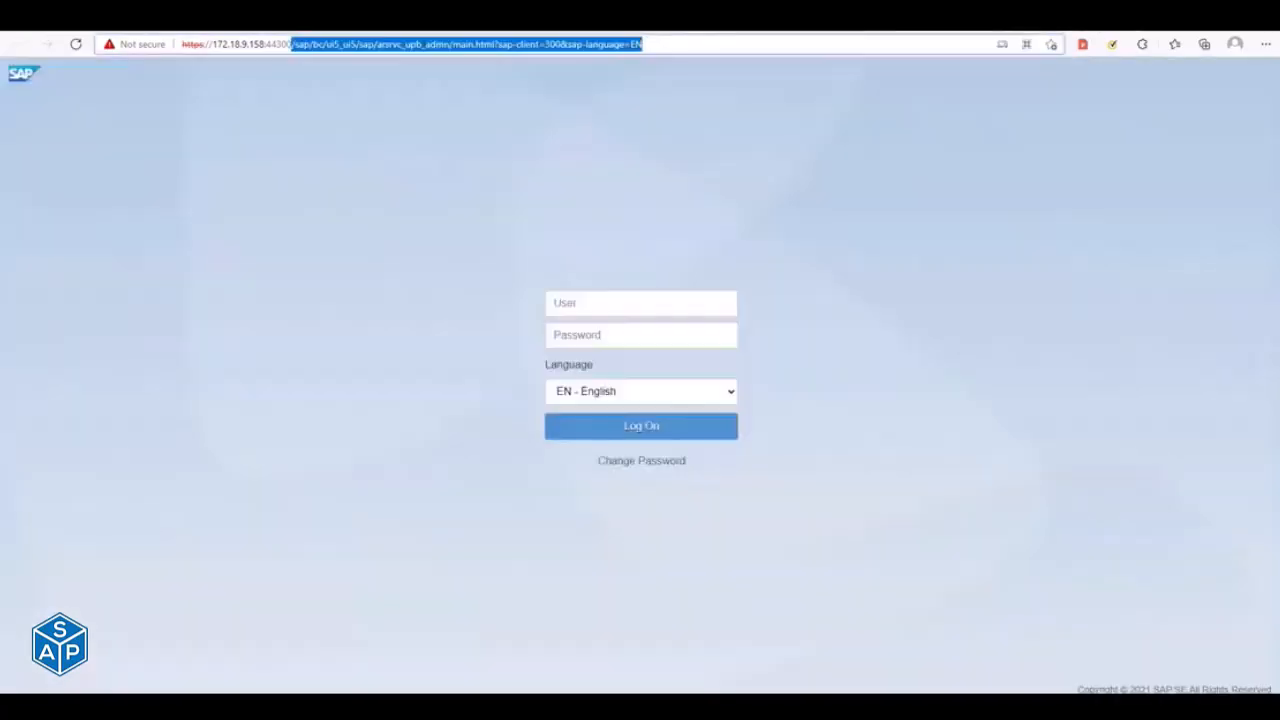
{"action": "left_click", "coordinate": [636, 260]}
- Try to log on to the launchpad designer in client 300 with the user ID and account password
{"action": "left_click", "coordinate": [608, 306]}
{"action": "type", "text": "ay_maha"}
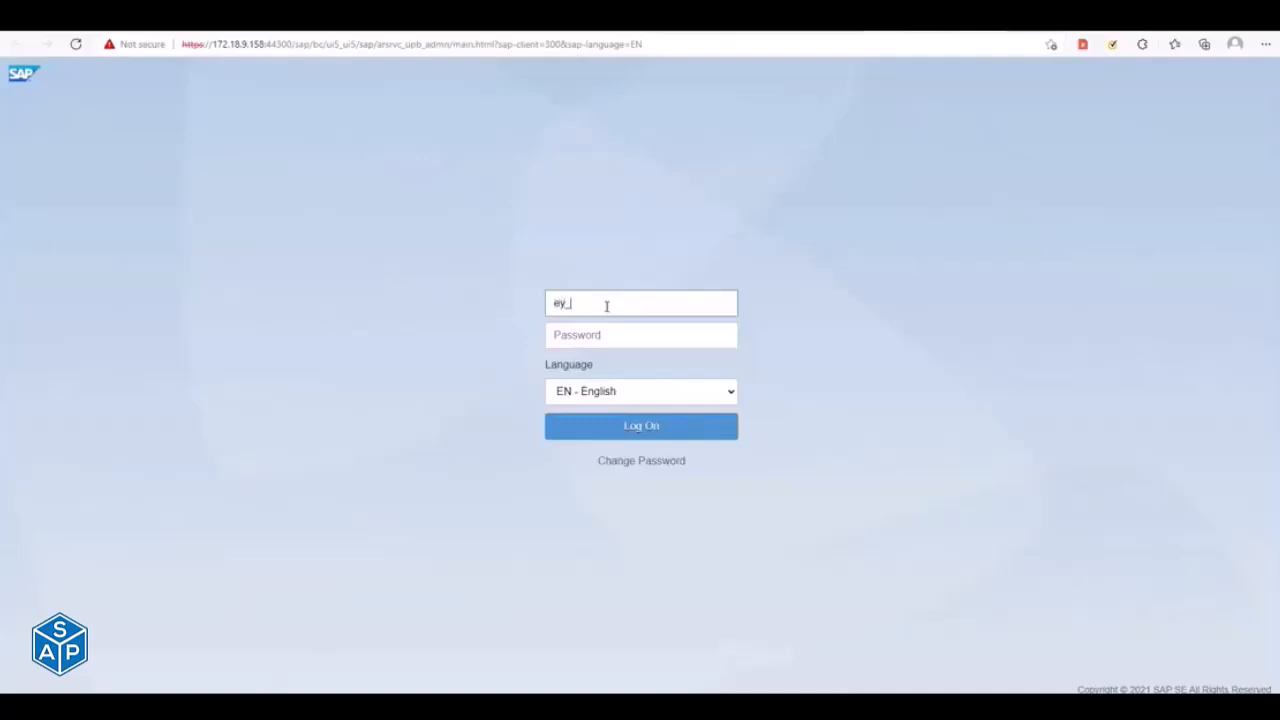
{"action": "key", "text": "Tab"}
{"action": "type", "text": "*********"}
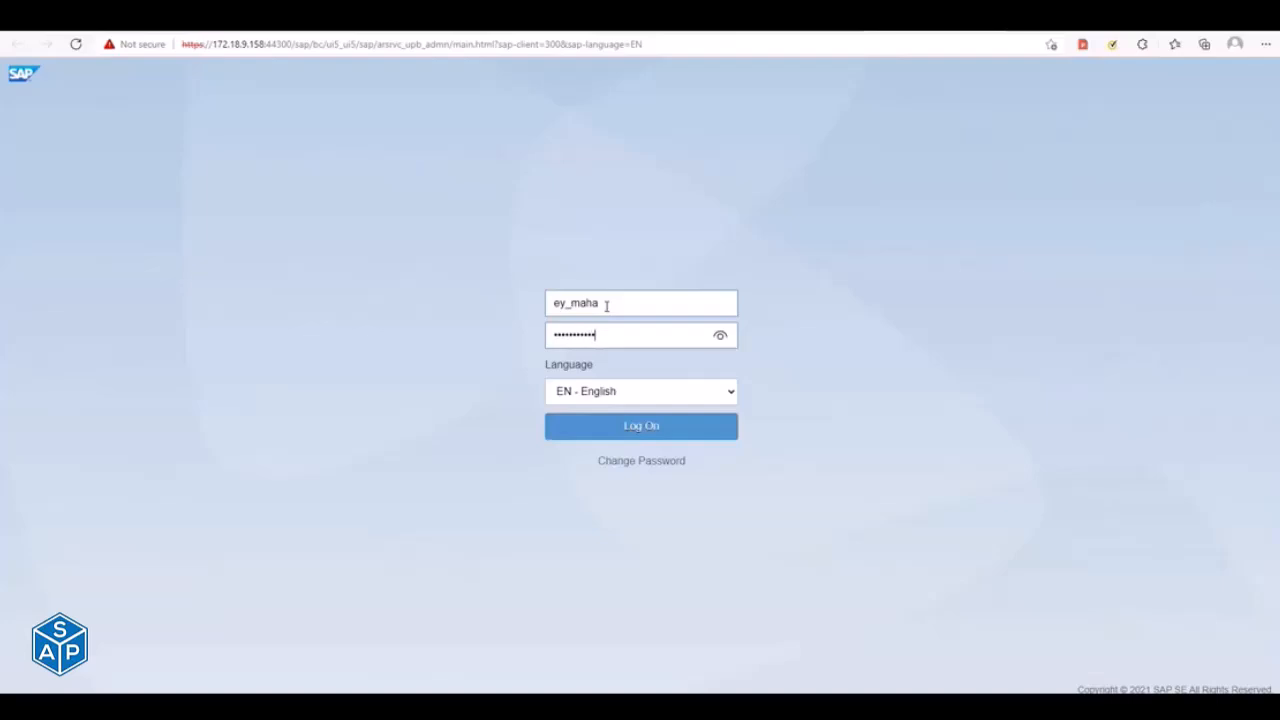
{"action": "key", "text": "Return"}
- Repeat the launchpad designer logon by entering the user ID and account password again
{"action": "left_click", "coordinate": [596, 324]}
{"action": "type", "text": "ey_maha"}
{"action": "key", "text": "Tab"}
{"action": "type", "text": "**********"}
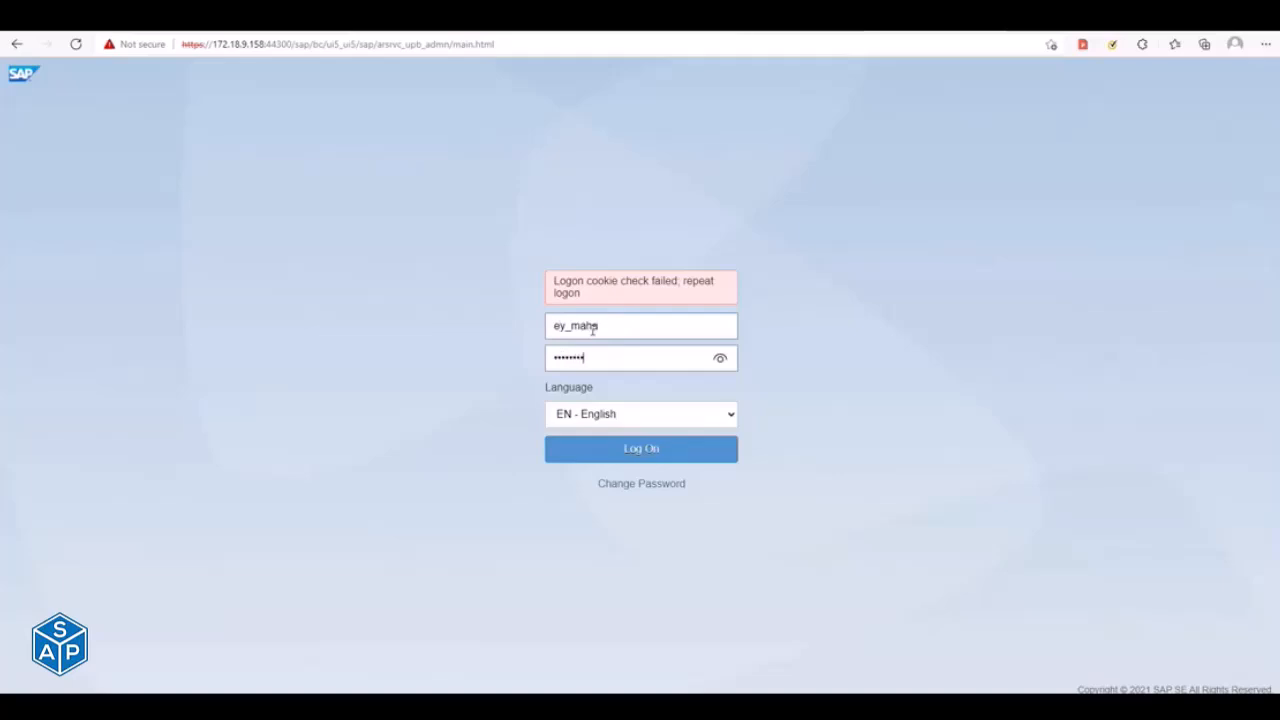
{"action": "key", "text": "Return"}
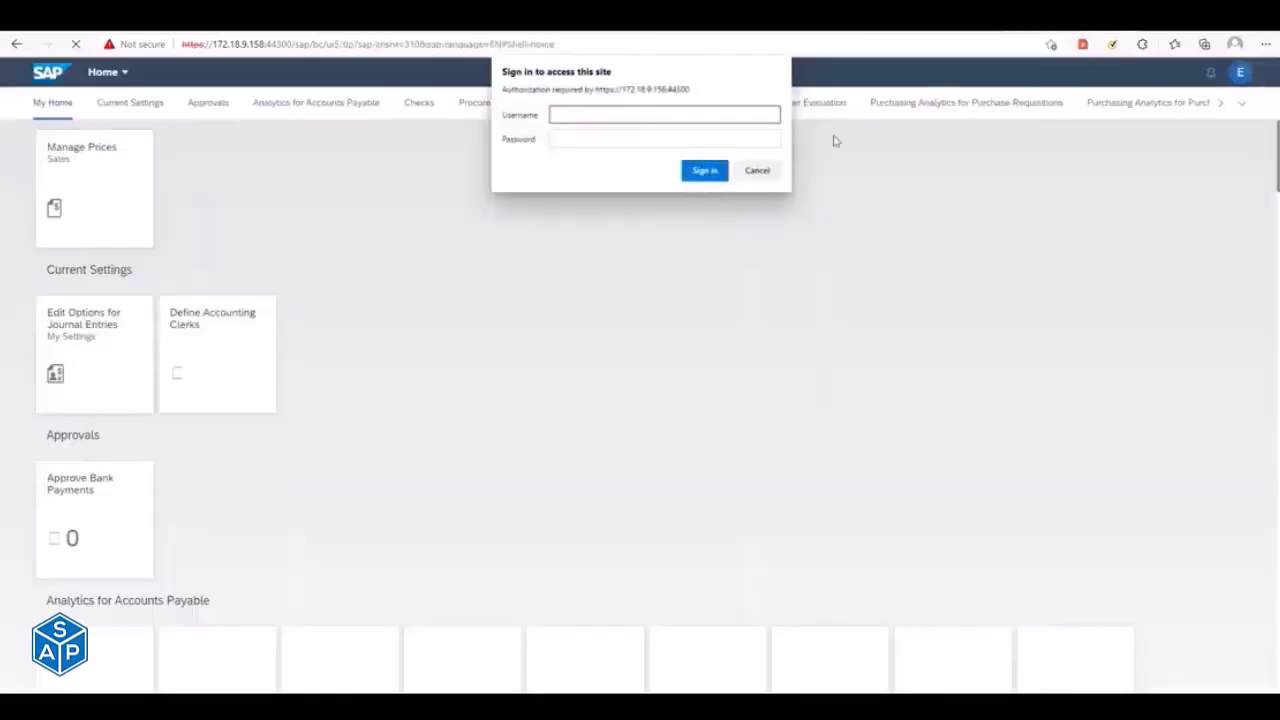
- Sign in to the site authorization request over the Fiori launchpad home page with the username and account password
{"action": "type", "text": "y_maha"}
{"action": "key", "text": "Tab"}
{"action": "type", "text": "••••••"}
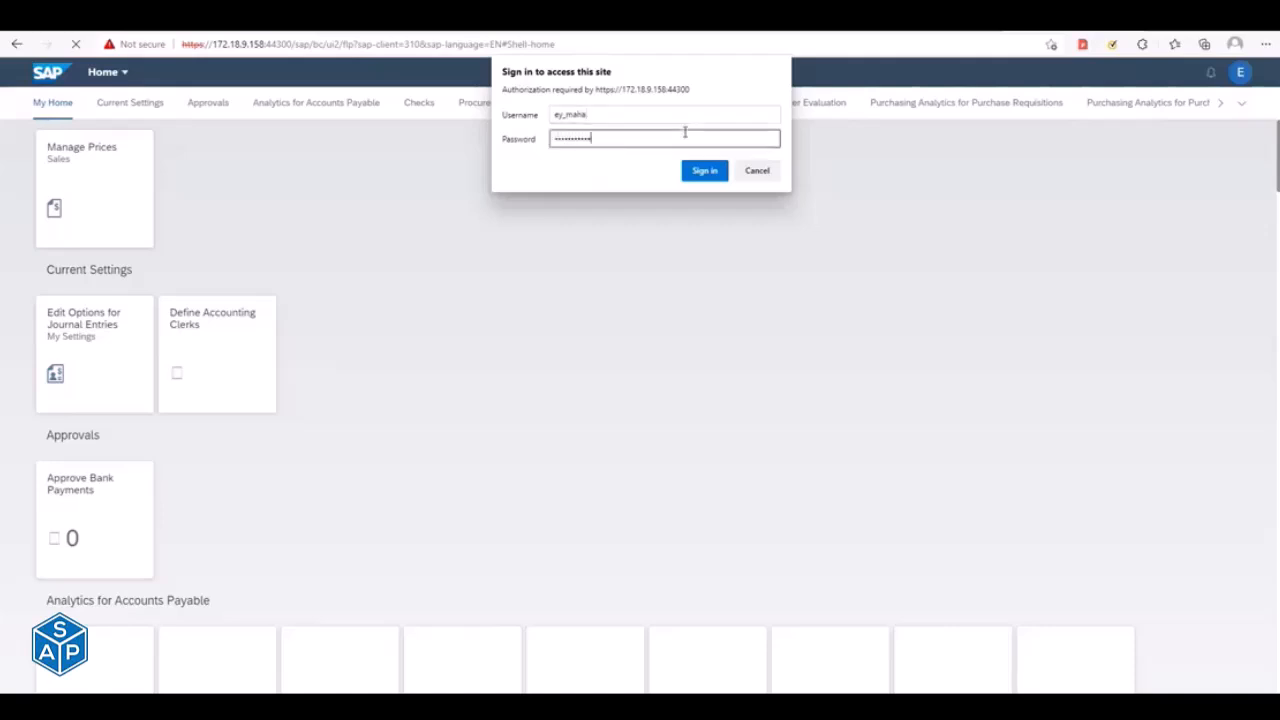
{"action": "key", "text": "Return"}
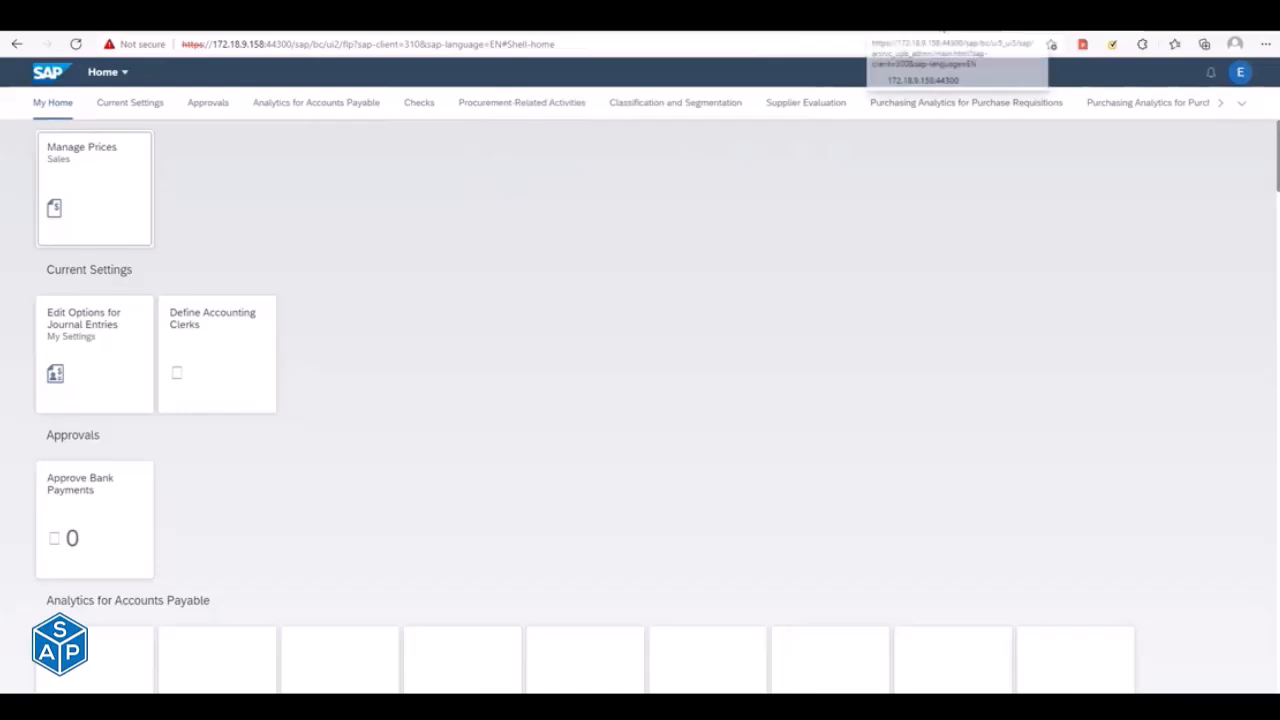
- Check the launchpad designer page in client 300, and look through the launchpad home tile groups as far as Purchasing Analytics for Purchase Orders
{"action": "left_click", "coordinate": [940, 22]}
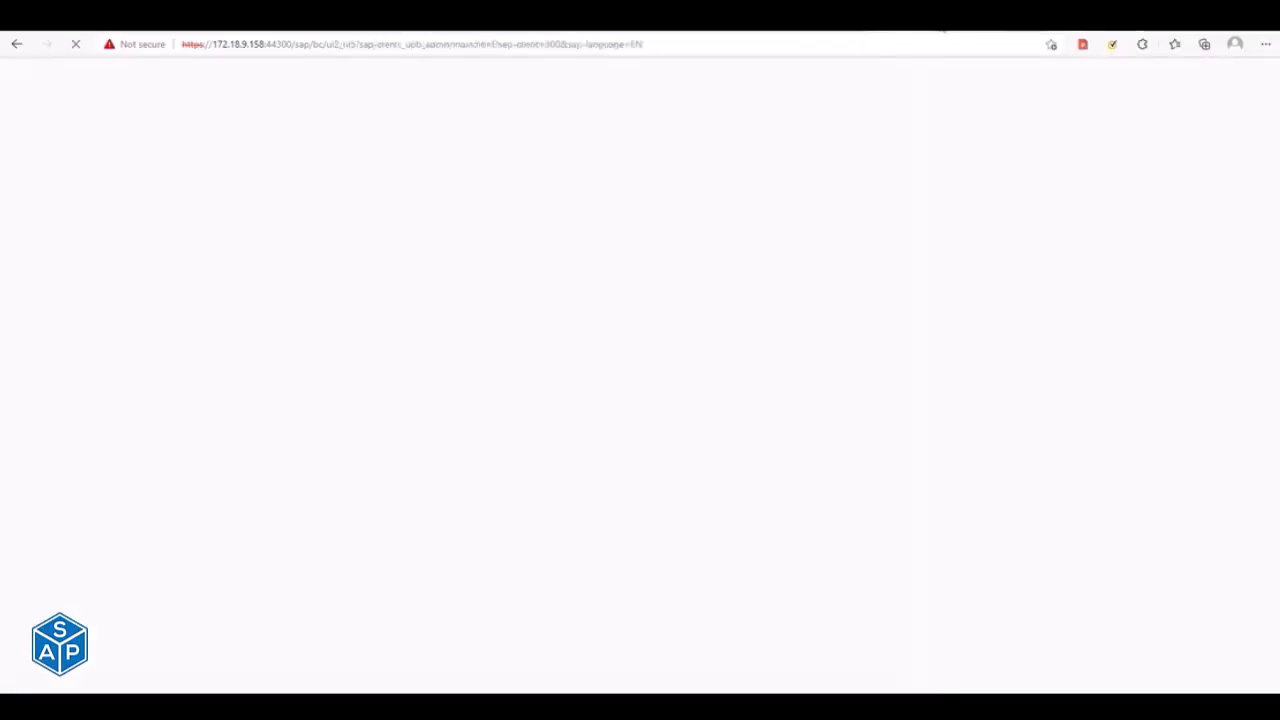
{"action": "left_click", "coordinate": [918, 47]}
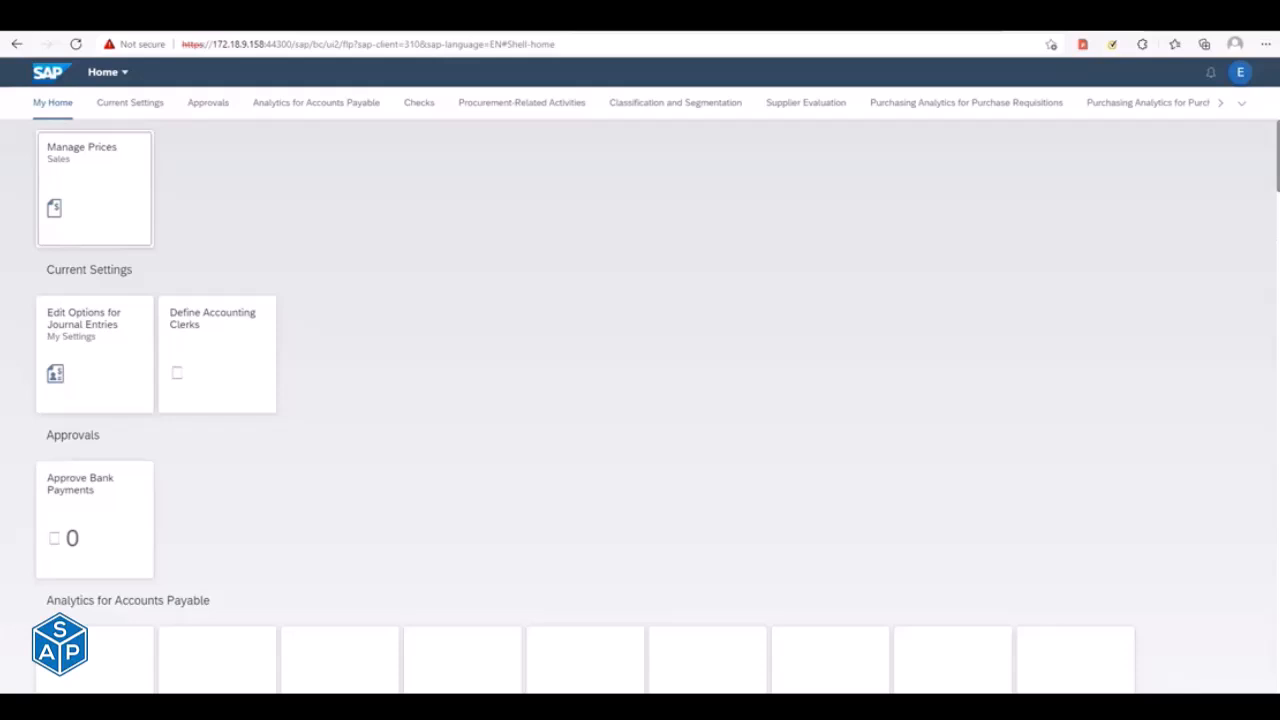
{"action": "scroll", "coordinate": [640, 400], "scroll_direction": "down", "scroll_amount": 10}
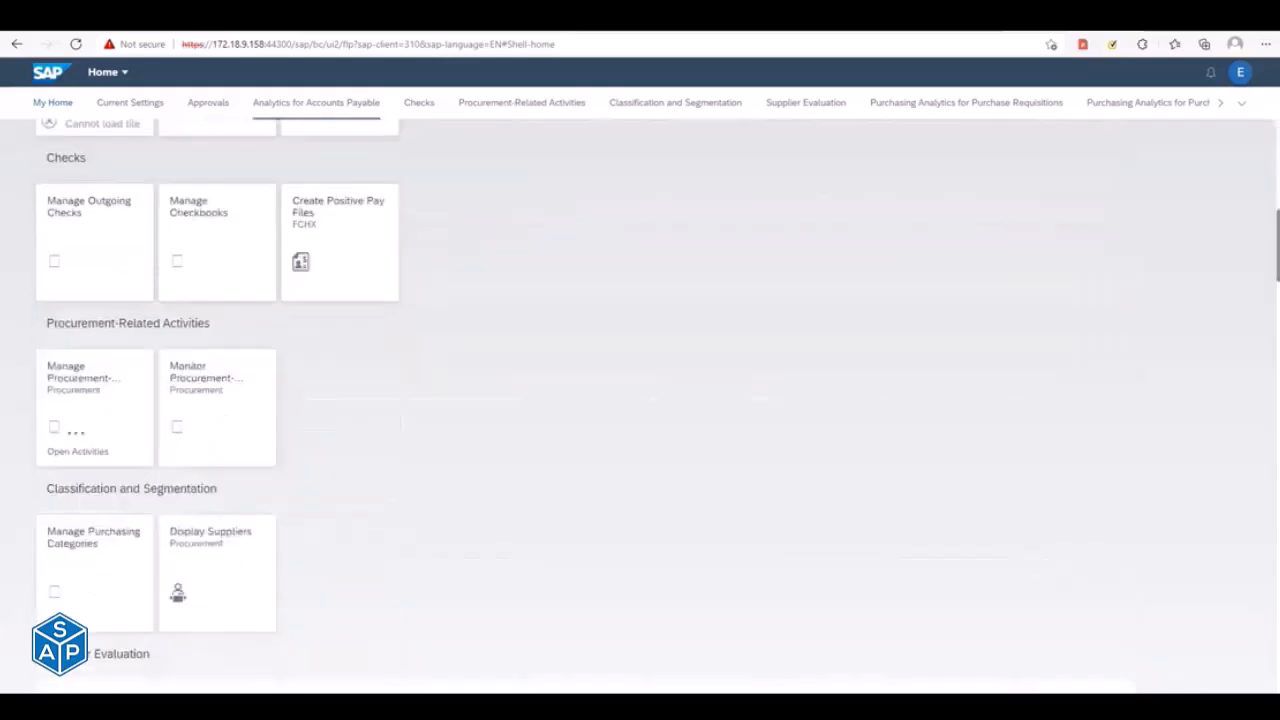
{"action": "scroll", "coordinate": [640, 400], "scroll_direction": "up", "scroll_amount": 8}
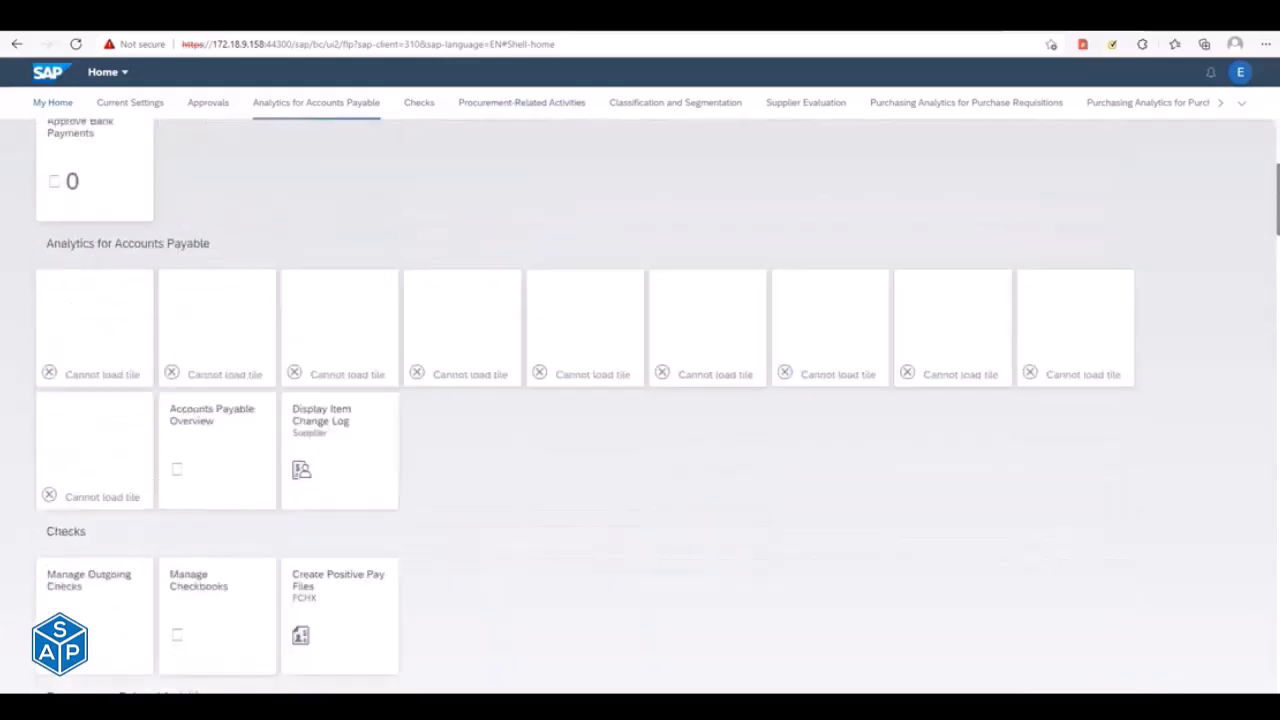
{"action": "left_click", "coordinate": [966, 104]}
{"action": "left_click", "coordinate": [1112, 104]}
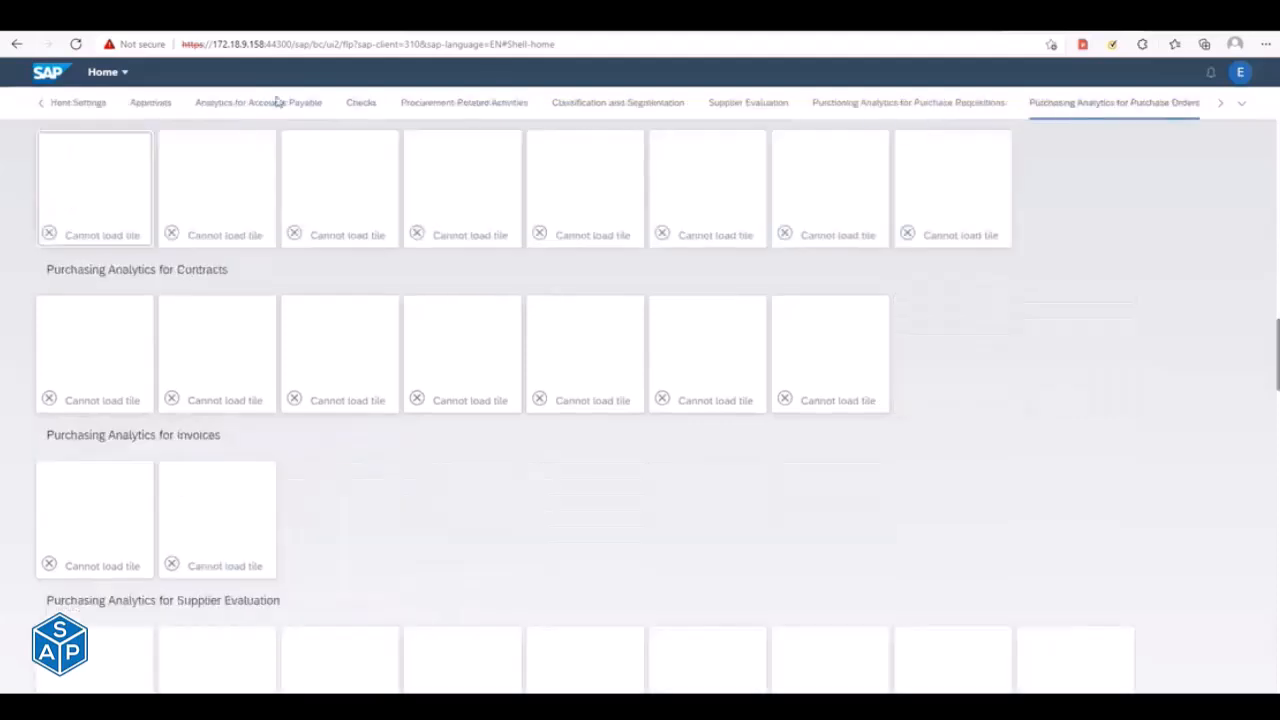
- Reload the Fiori launchpad home page and look through its tile groups again
{"action": "left_click", "coordinate": [75, 44]}
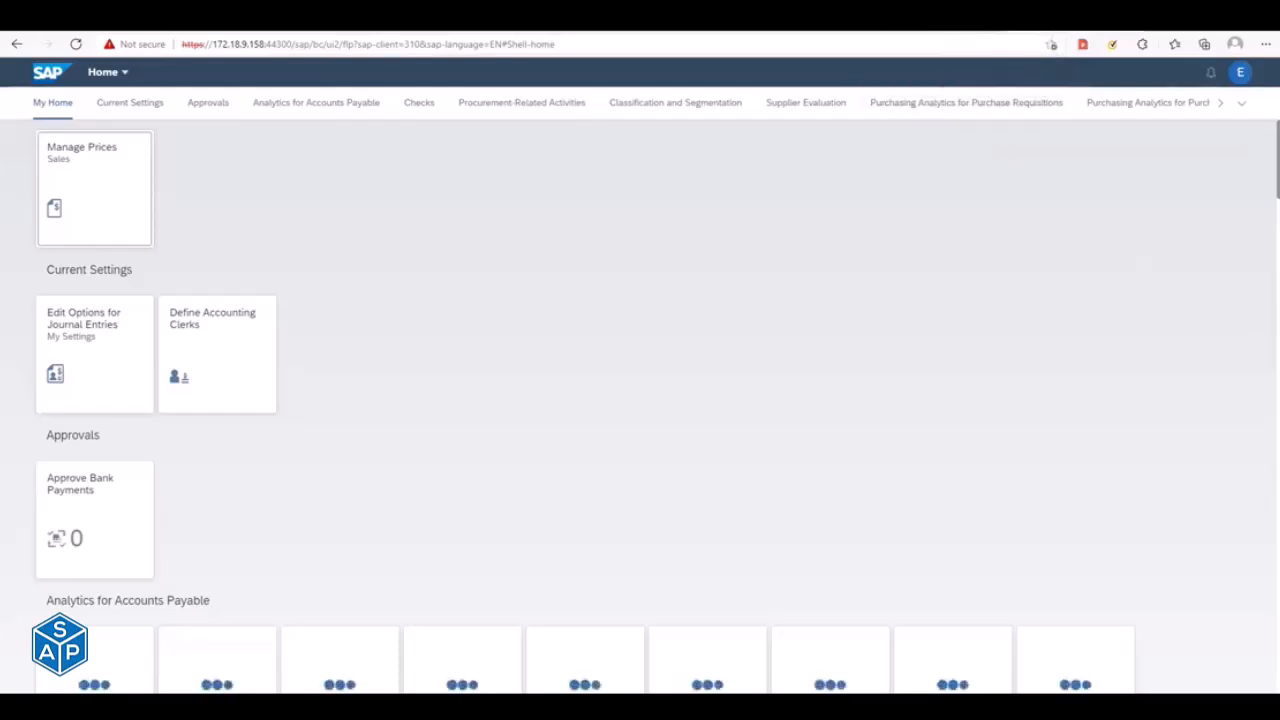
{"action": "scroll", "coordinate": [640, 406], "scroll_direction": "down", "scroll_amount": 10}
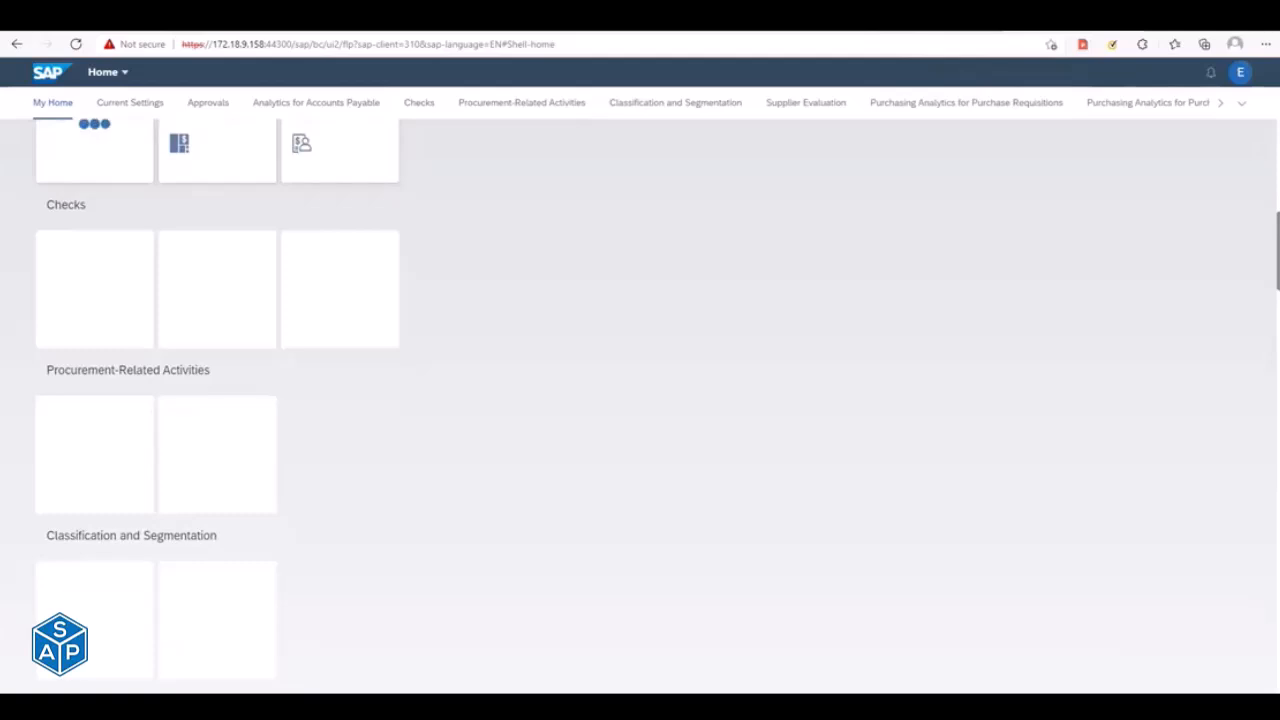
{"action": "scroll", "coordinate": [640, 406], "scroll_direction": "up", "scroll_amount": 10}
{"action": "scroll", "coordinate": [640, 406], "scroll_direction": "down", "scroll_amount": 12}
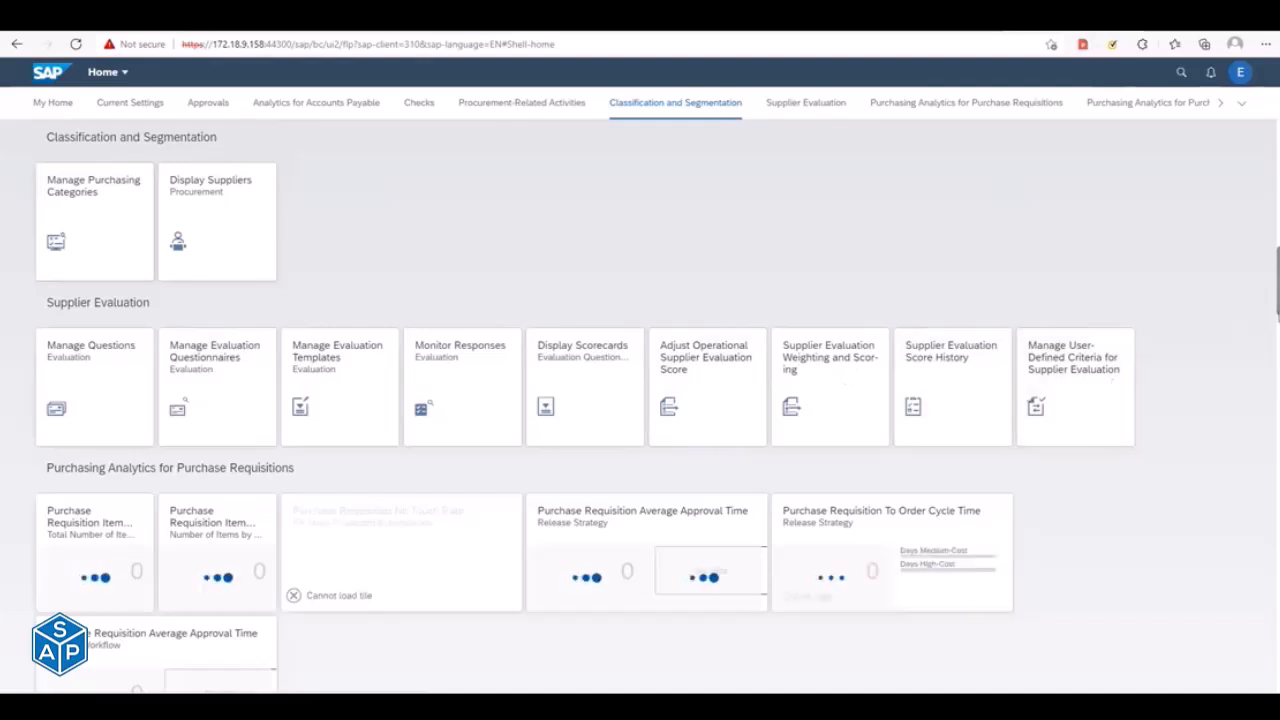
{"action": "left_click_drag", "start_coordinate": [1278, 313], "coordinate": [1277, 165]}
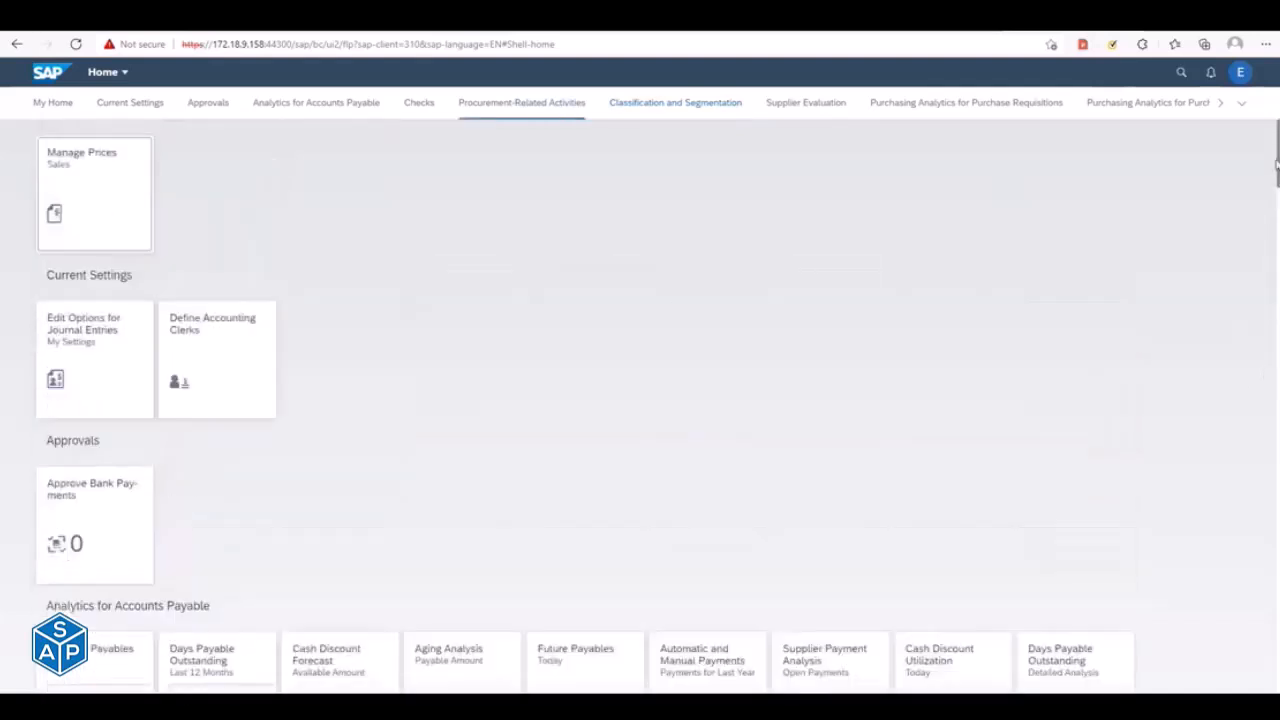
- Open the App Finder from the launchpad user options and check the computer's network connections
{"action": "left_click", "coordinate": [1240, 78]}
{"action": "left_click", "coordinate": [1219, 181]}
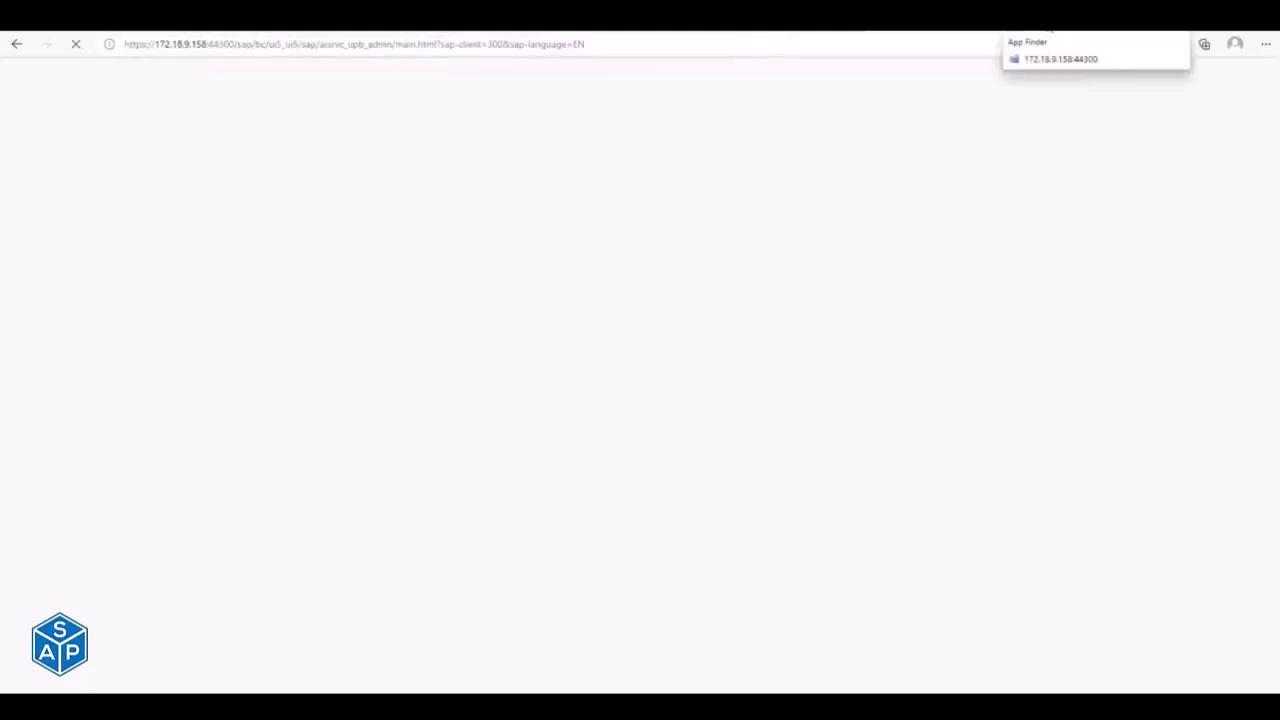
{"action": "left_click", "coordinate": [1172, 706]}
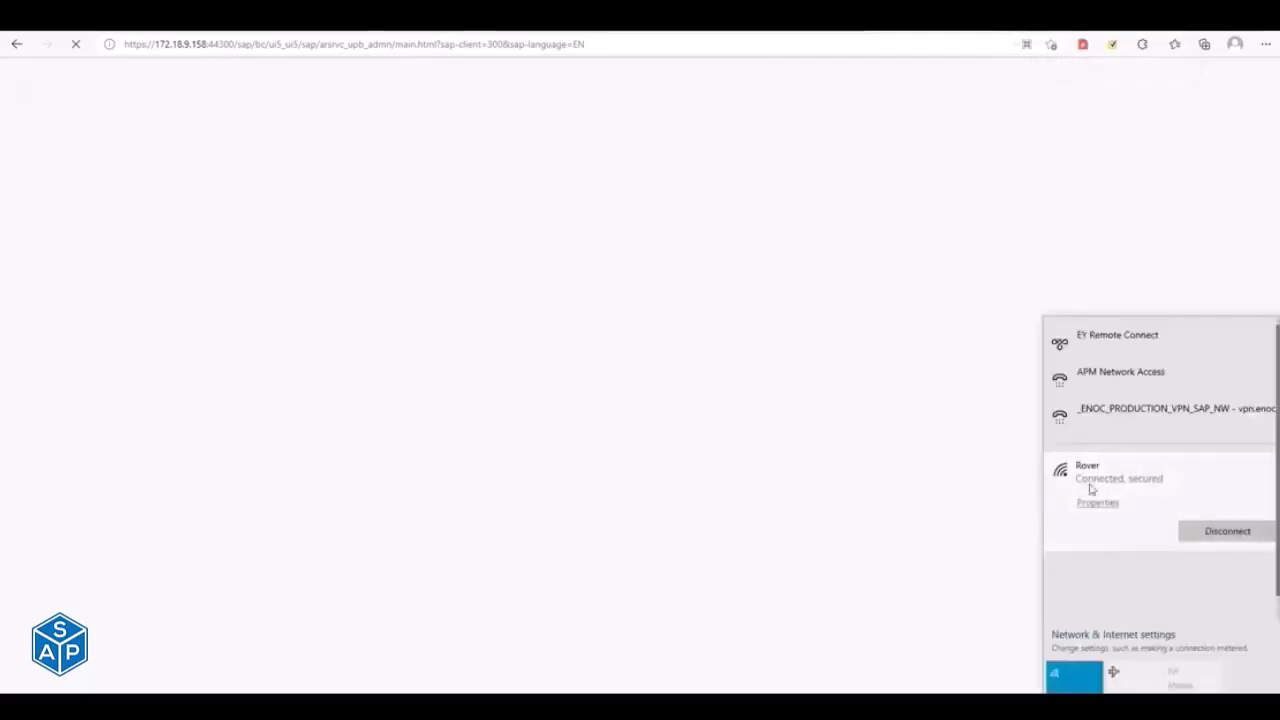
{"action": "left_click", "coordinate": [879, 466]}
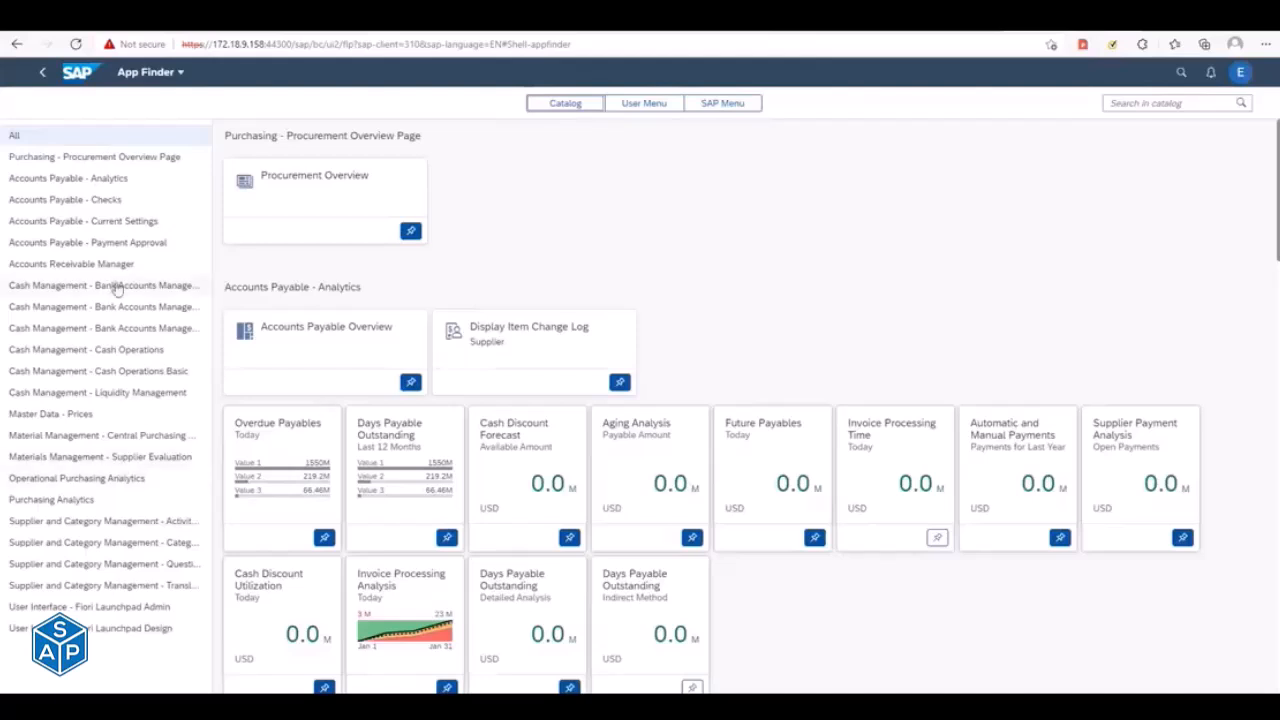
- Look through the App Finder catalogs, from Cash Management to User Interface - Fiori Launchpad Admin, to review their apps
{"action": "left_click", "coordinate": [78, 307]}
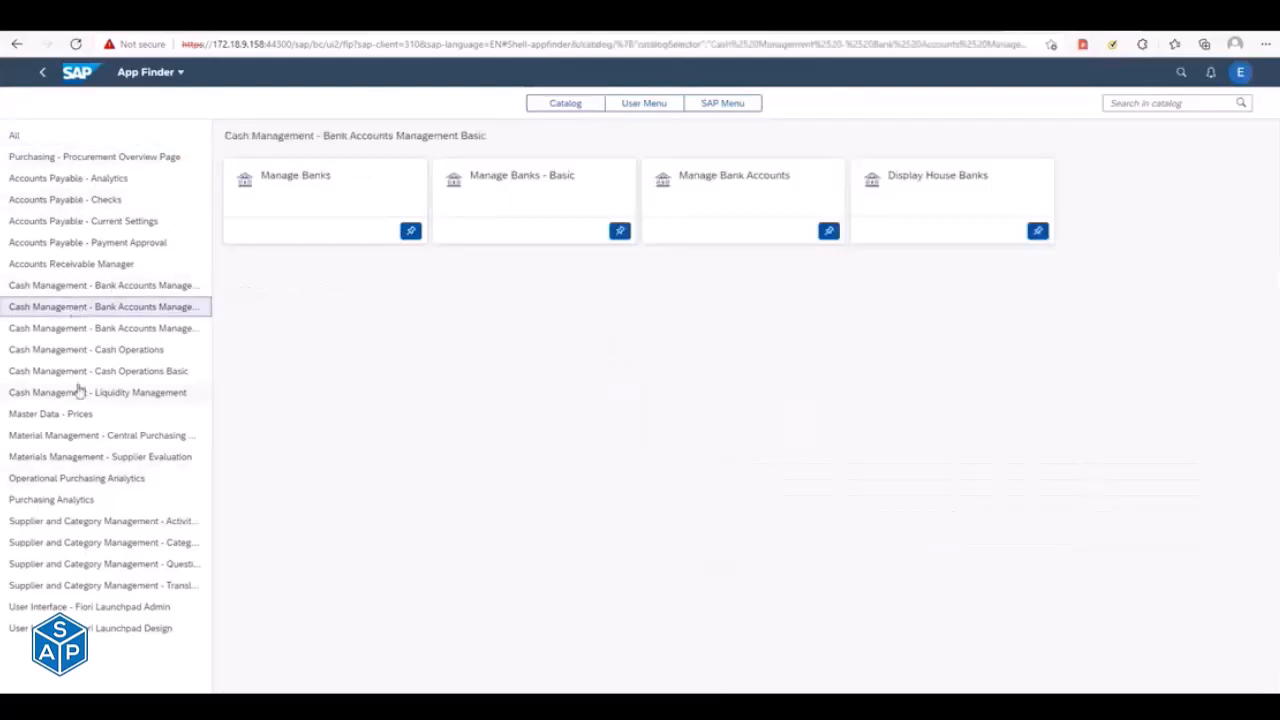
{"action": "left_click", "coordinate": [80, 392]}
{"action": "left_click", "coordinate": [84, 478]}
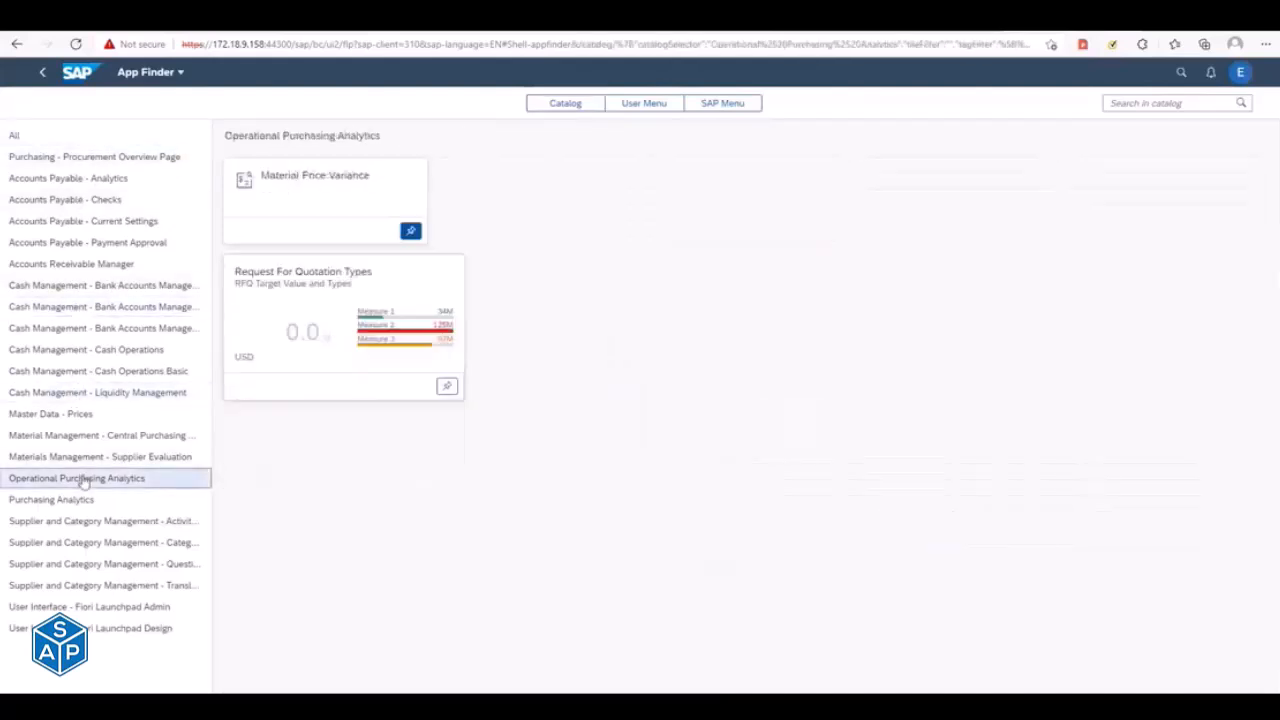
{"action": "left_click", "coordinate": [95, 563]}
{"action": "left_click", "coordinate": [108, 395]}
{"action": "left_click", "coordinate": [95, 456]}
{"action": "left_click", "coordinate": [96, 546]}
{"action": "left_click", "coordinate": [96, 590]}
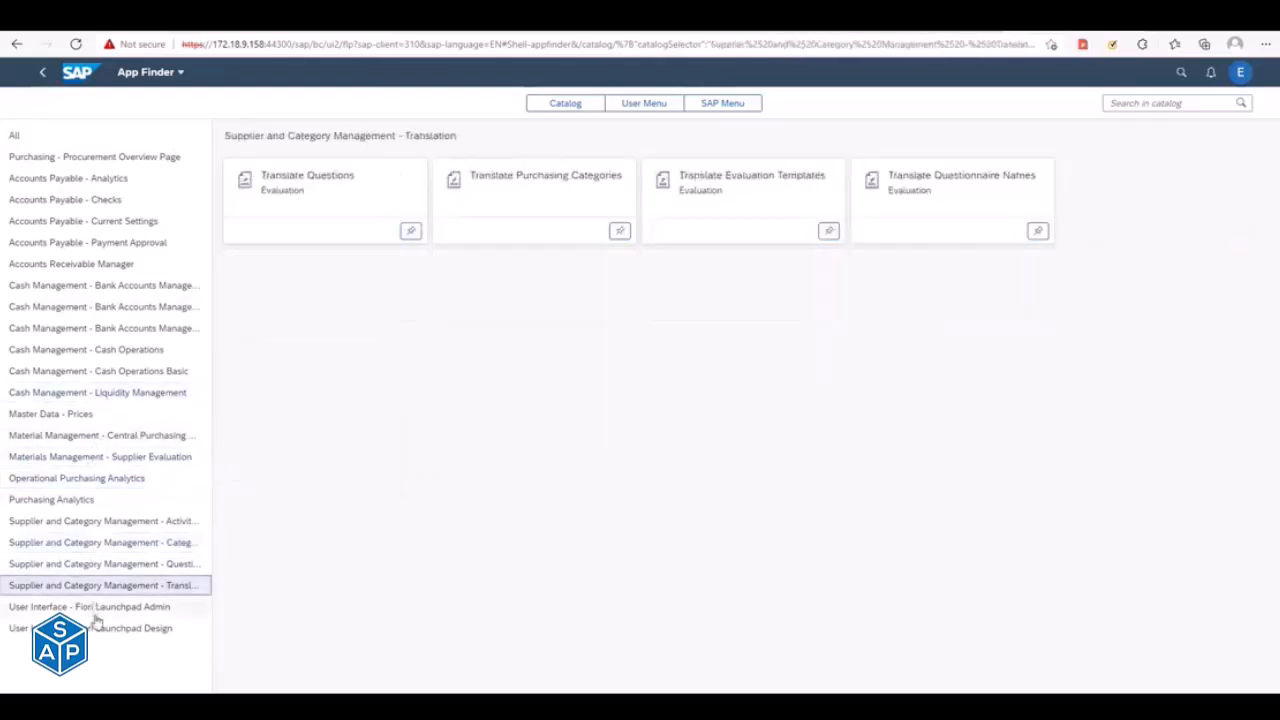
{"action": "left_click", "coordinate": [96, 607]}
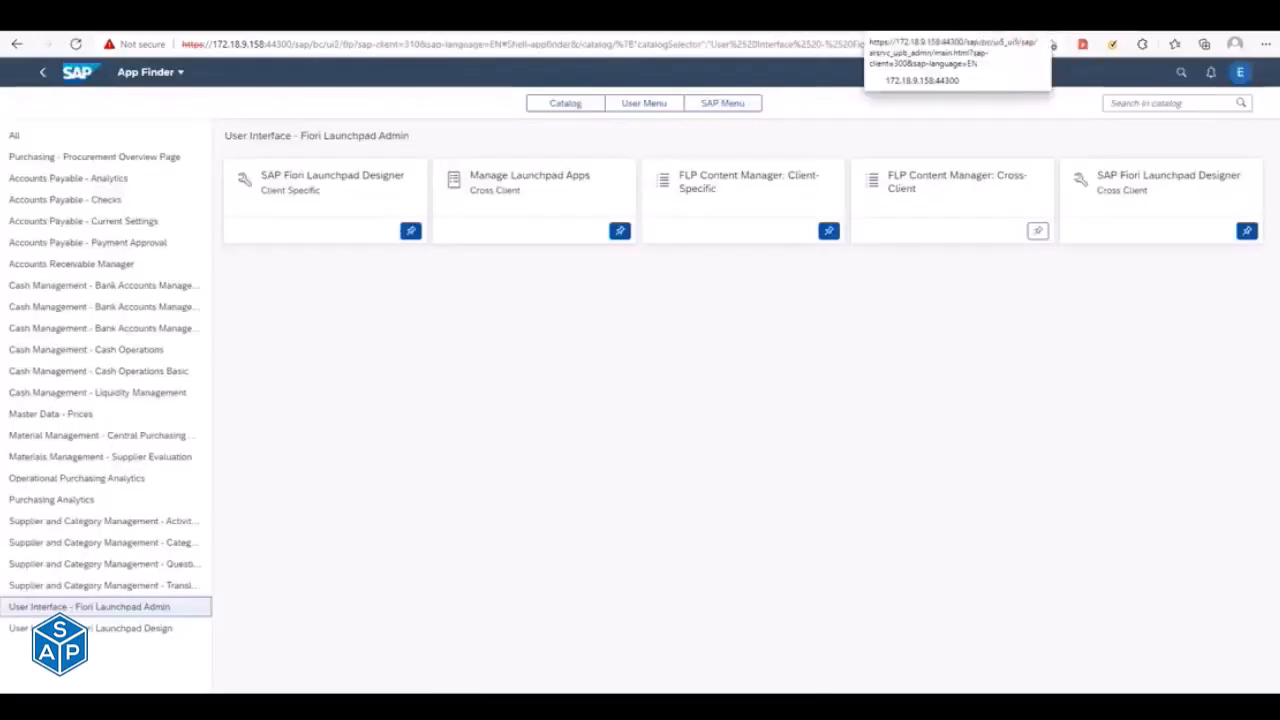
- Return to the launchpad designer for client 300 and keep waiting for the unresponsive page to load
{"action": "left_click", "coordinate": [1034, 36]}
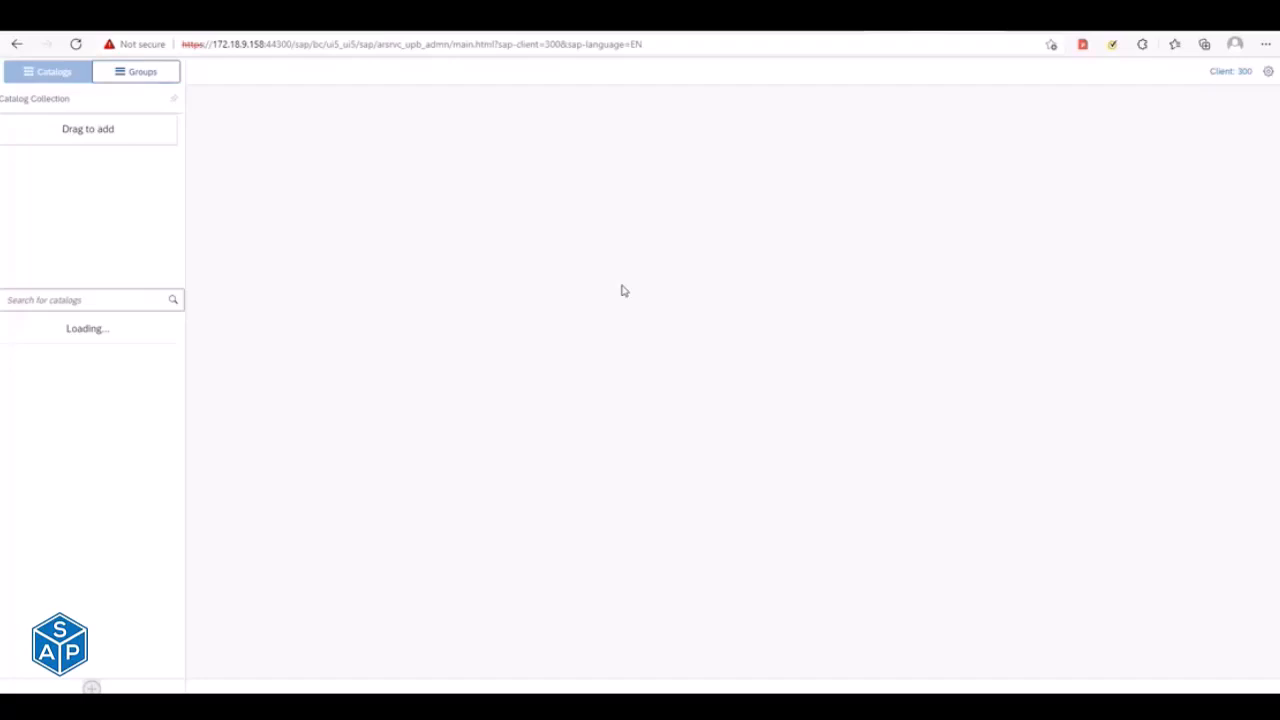
{"action": "left_click", "coordinate": [371, 46]}
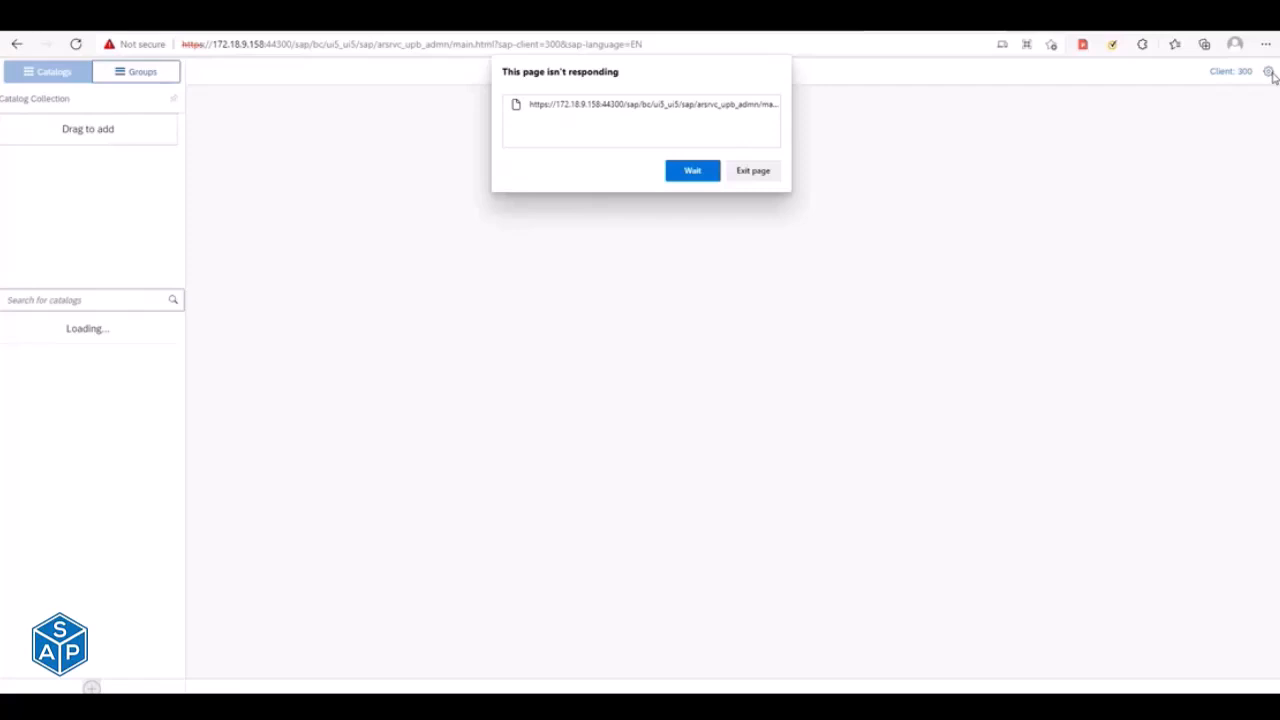
{"action": "left_click", "coordinate": [714, 175]}
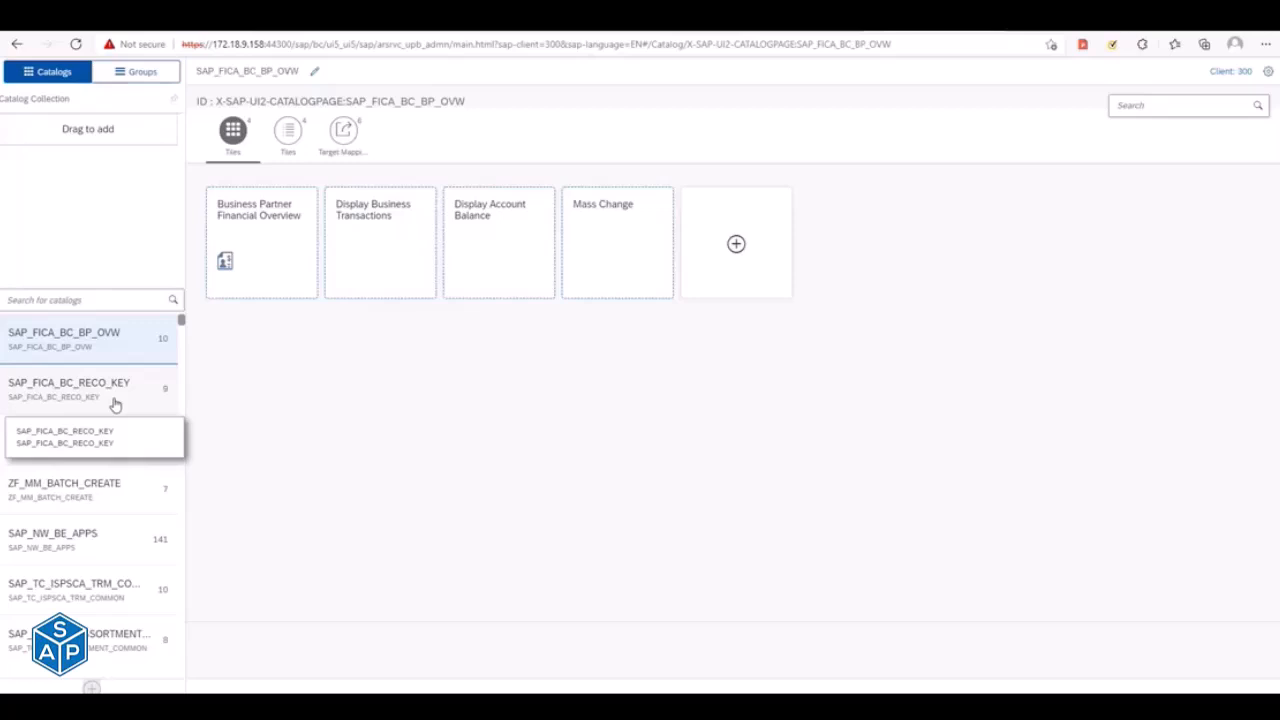
- Compare the tiles of the custom catalog ZF_MM_BATCH_CREATE with those of the standard catalog SAP_TC_SCM_MPE_COMMON
{"action": "left_click", "coordinate": [49, 497]}
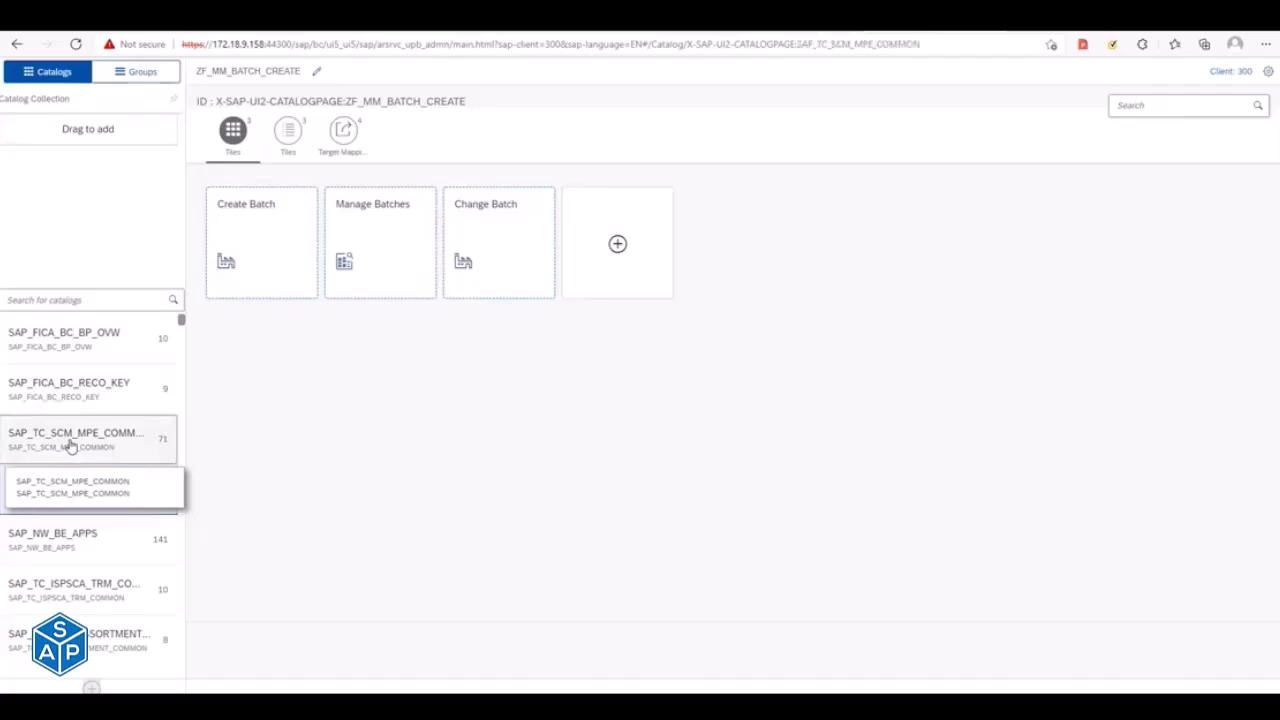
{"action": "left_click", "coordinate": [70, 440]}
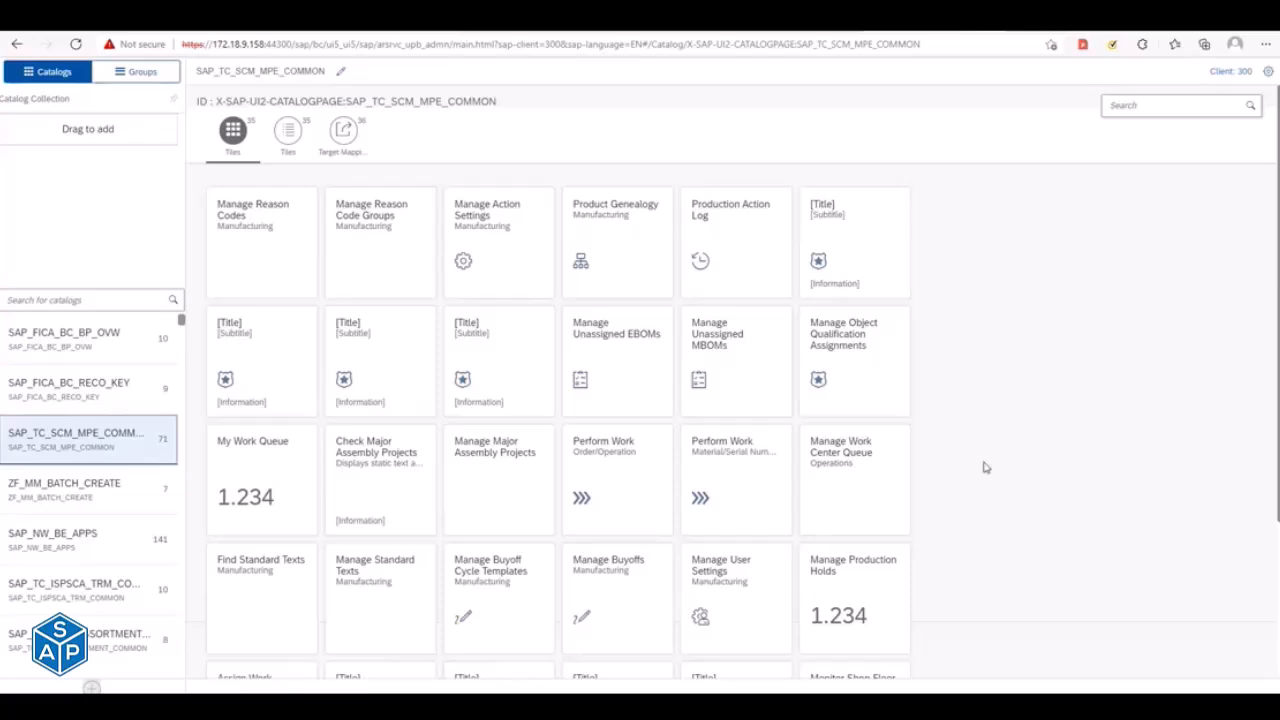
{"action": "left_click", "coordinate": [105, 498]}
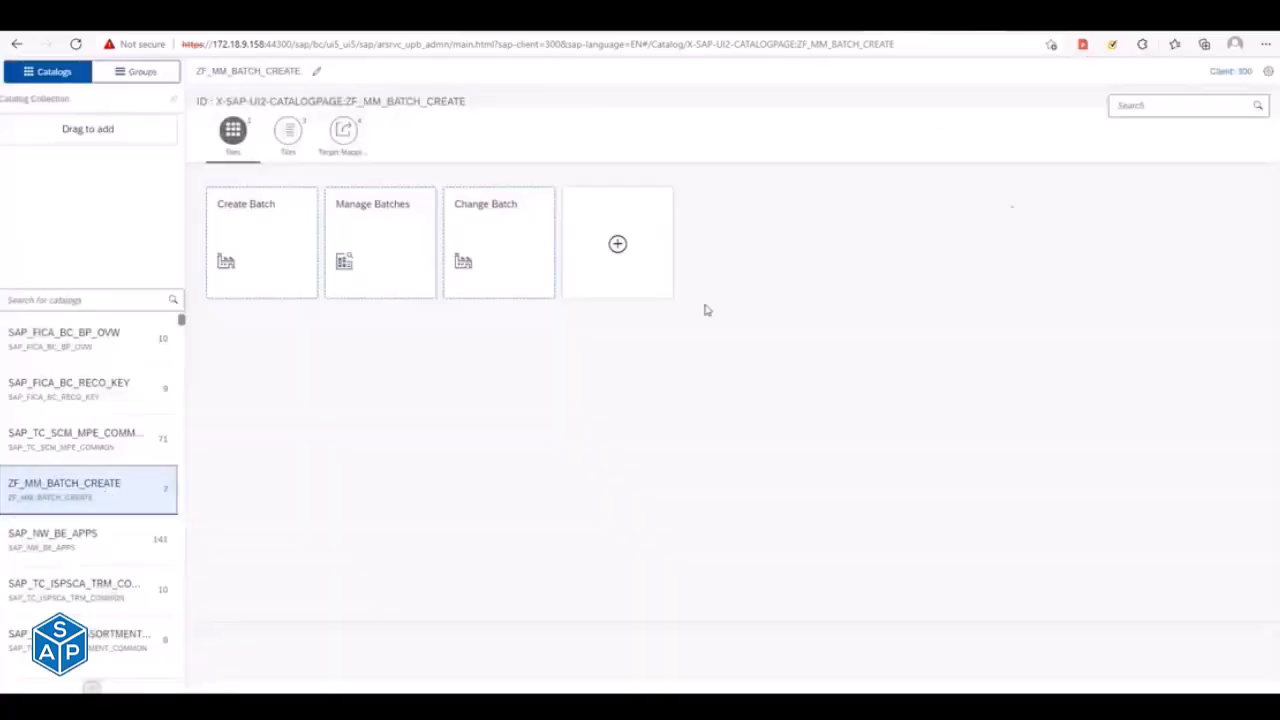
- In the designer settings, turn off None (Local Object) and assign customizing request CDAK901540 - ZFIORI_VIRUSSCAN_CHECK_NC_14-12-2021
{"action": "left_click", "coordinate": [1269, 73]}
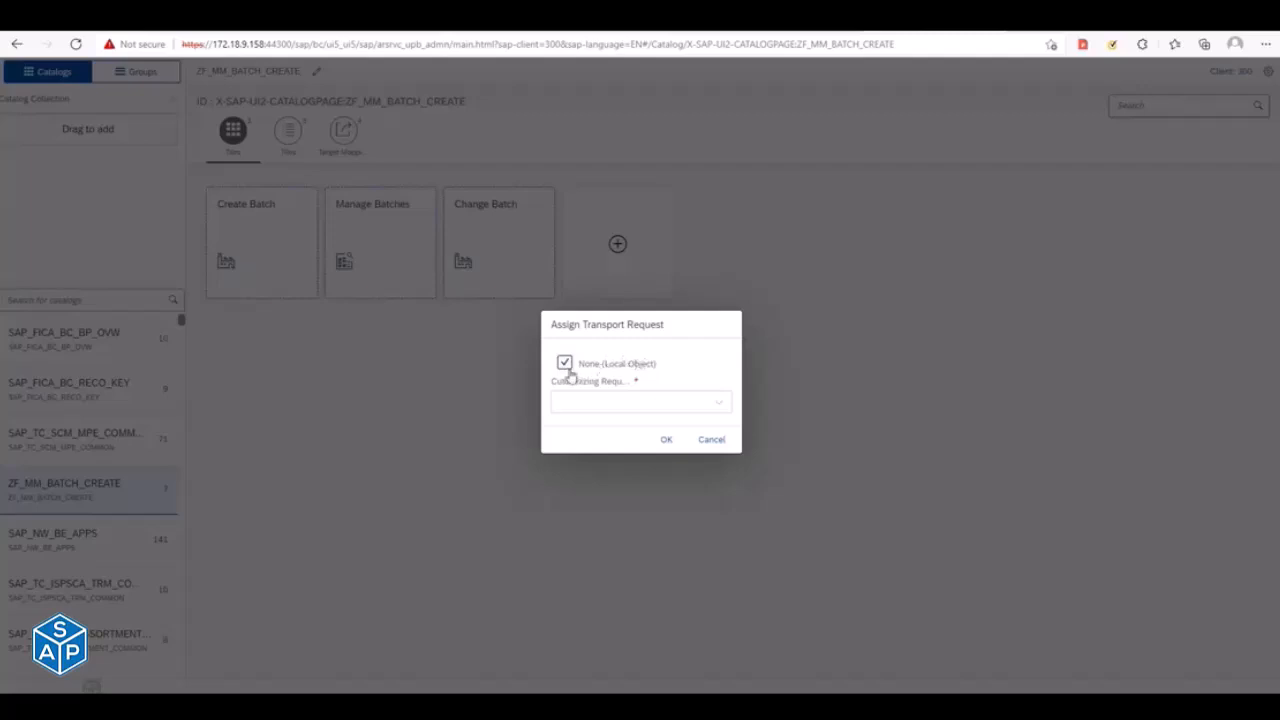
{"action": "left_click", "coordinate": [566, 364]}
{"action": "left_click", "coordinate": [718, 402]}
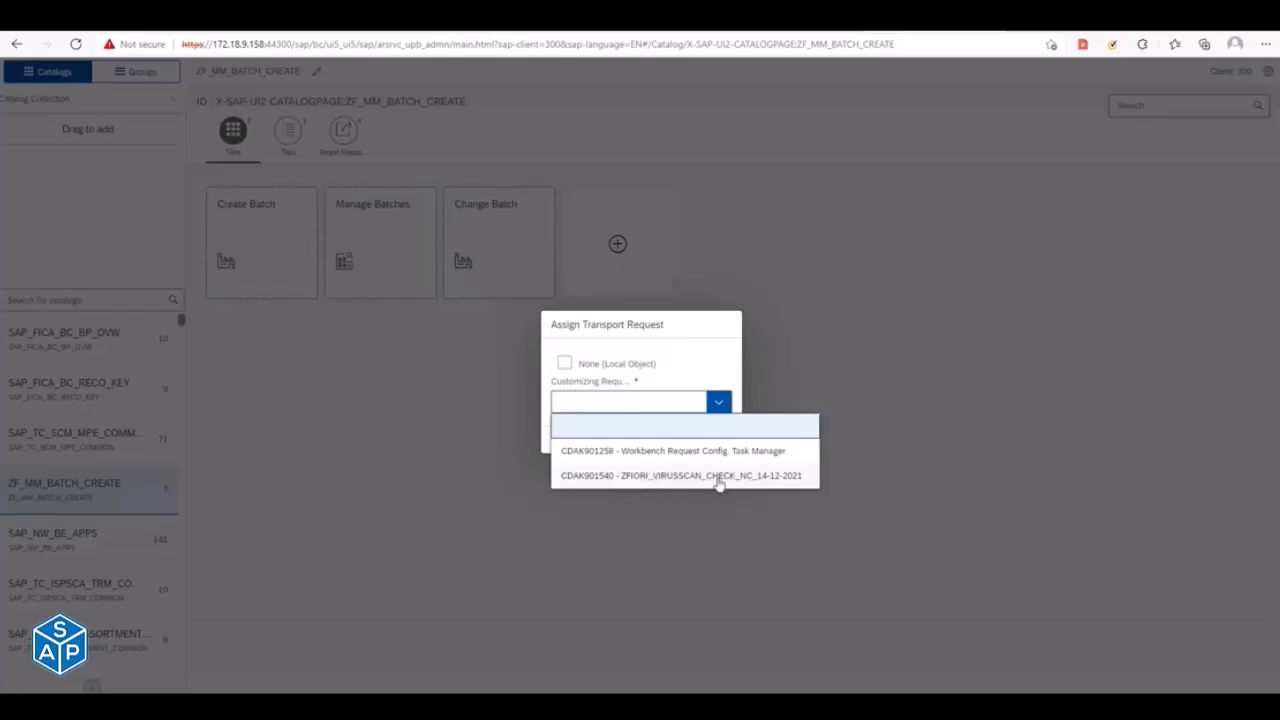
{"action": "left_click", "coordinate": [596, 479]}
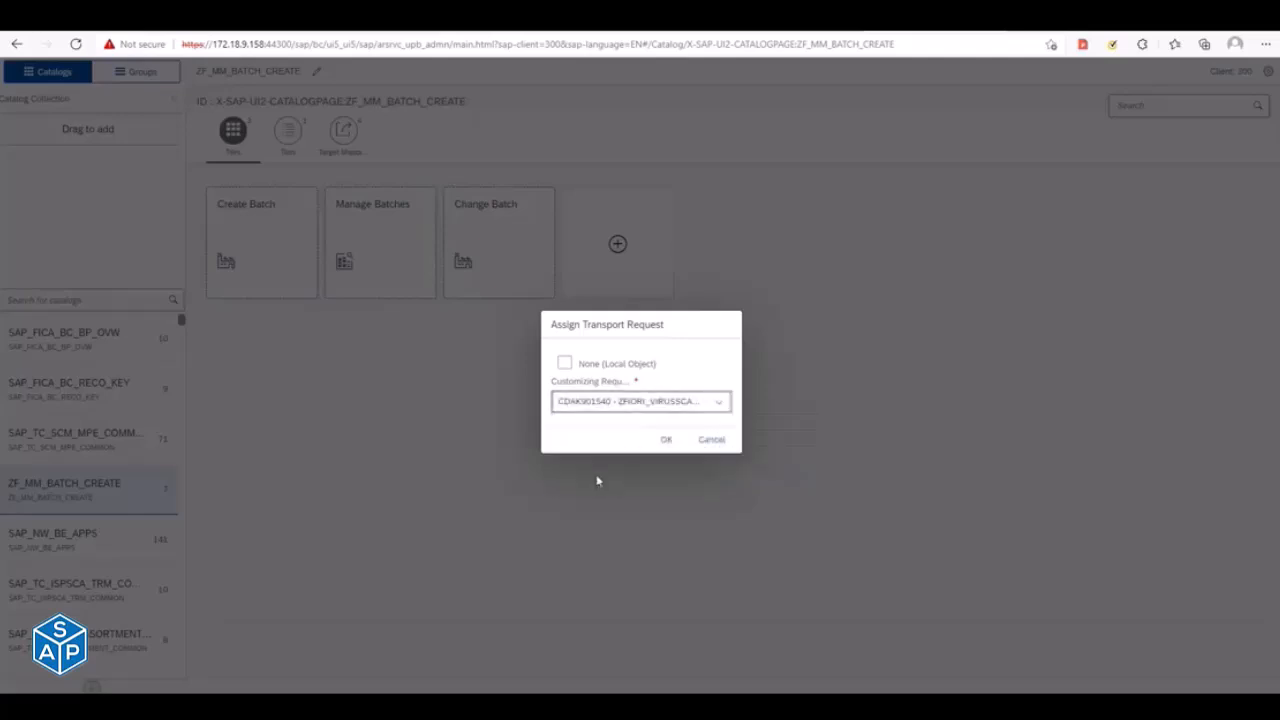
{"action": "left_click", "coordinate": [665, 441]}
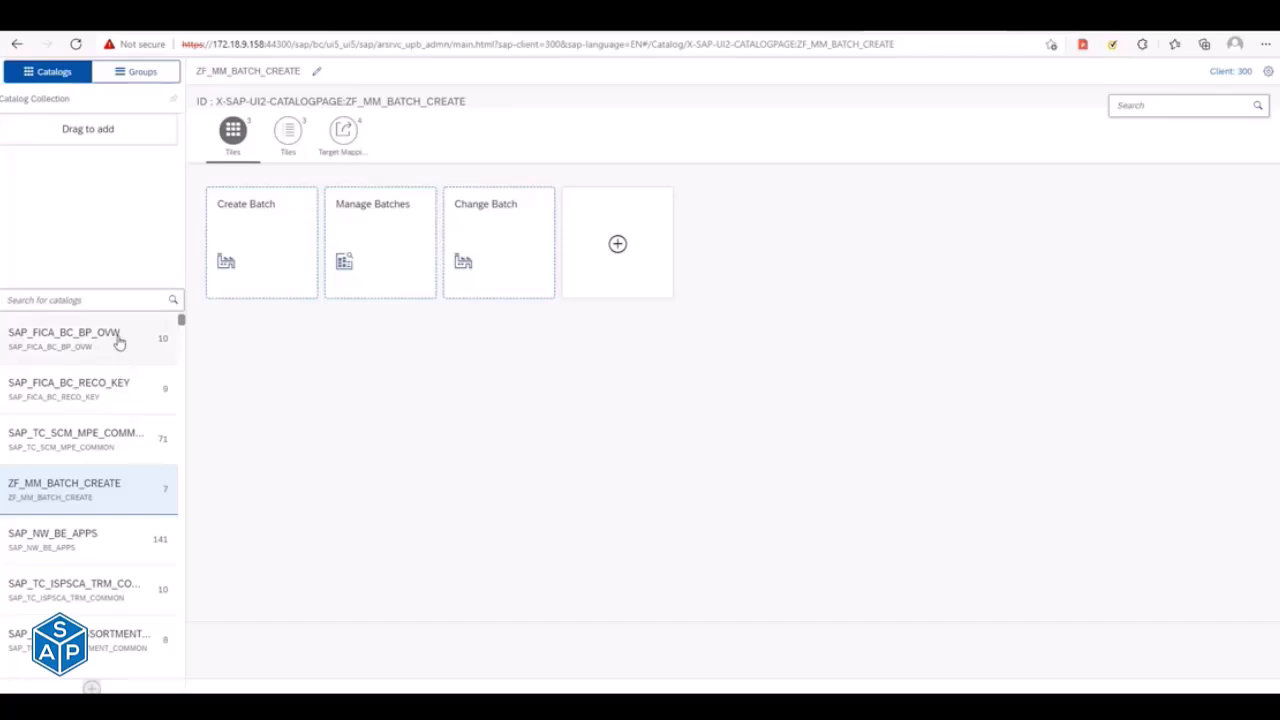
{"action": "left_click", "coordinate": [115, 298]}
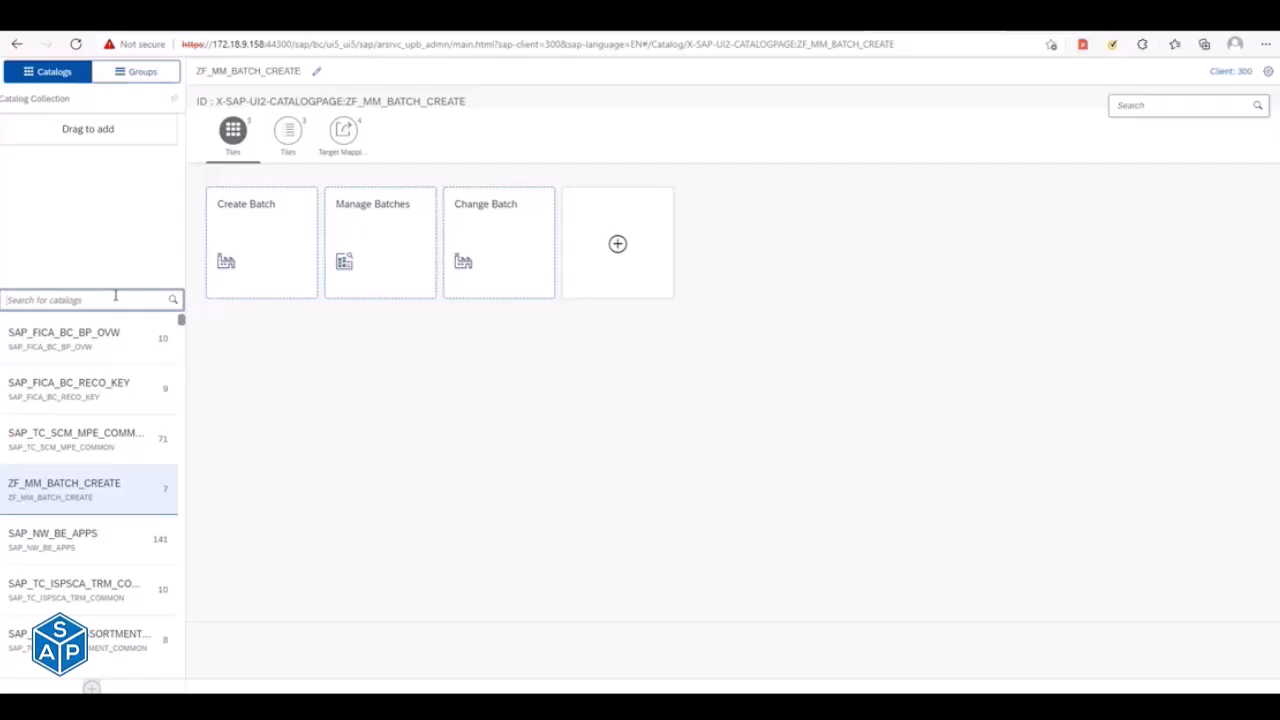
{"action": "left_click", "coordinate": [93, 688]}
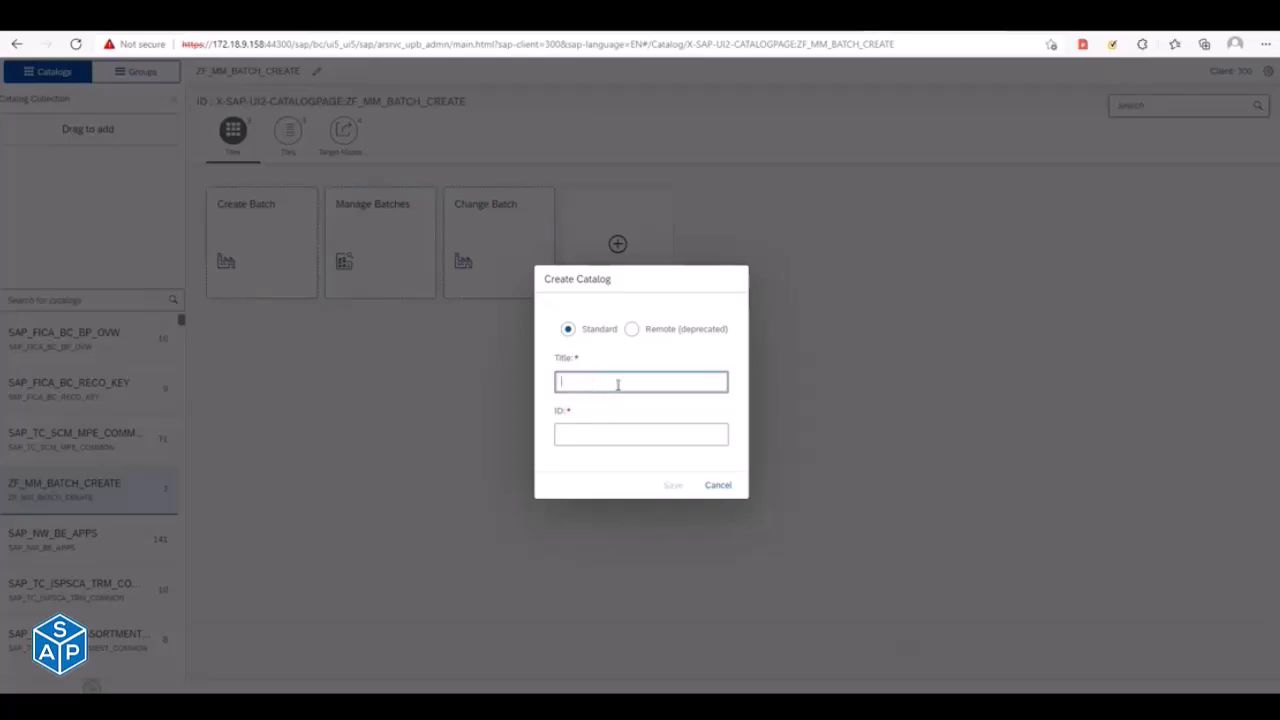
{"action": "key", "text": "Escape"}
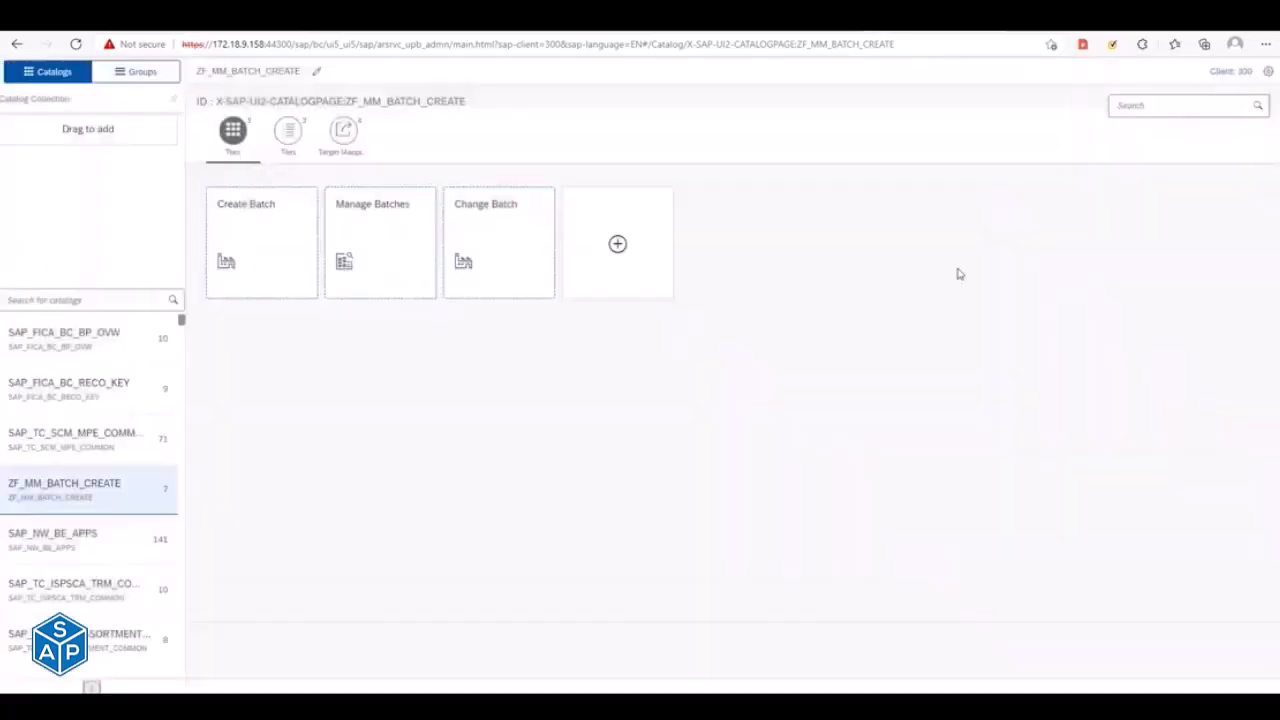
- Switch to SAP Logon 750 and open the CCPL S/4HANA Dev connection
{"action": "key", "text": "alt+Tab"}
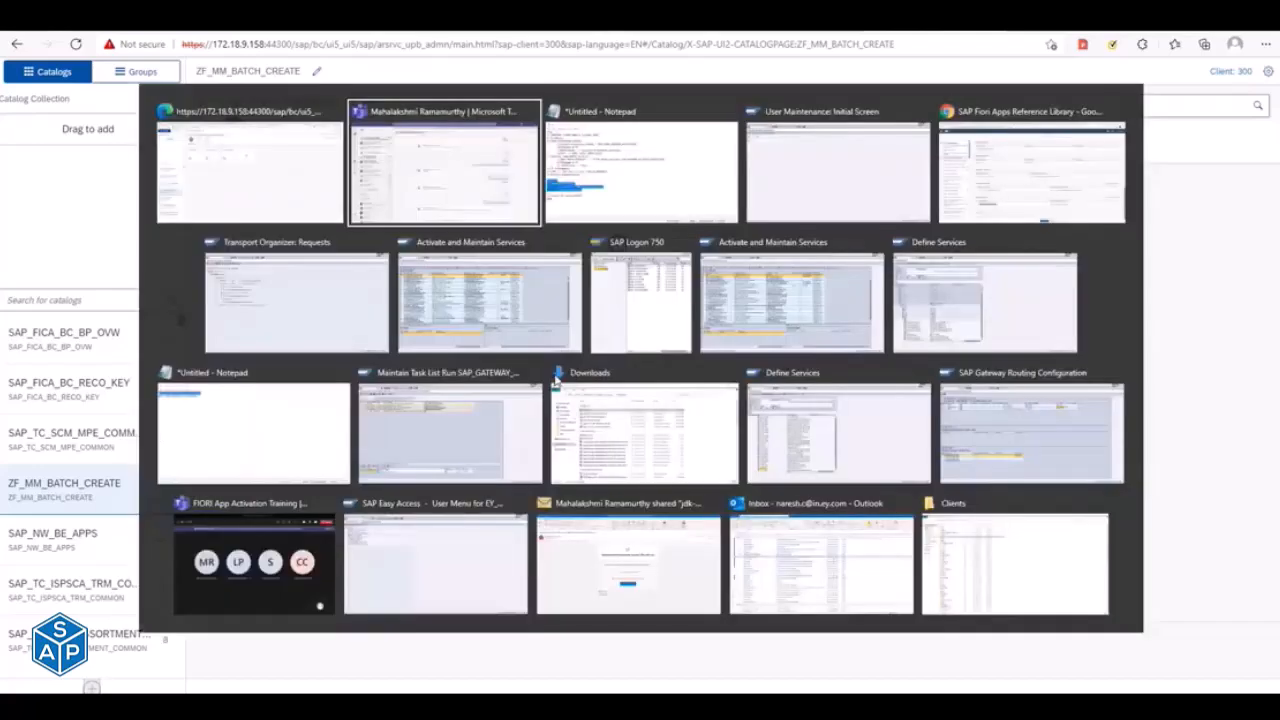
{"action": "key", "text": "alt+Tab"}
{"action": "key", "text": "alt+Tab"}
{"action": "key", "text": "alt+Tab"}
{"action": "key", "text": "alt+Tab"}
{"action": "key", "text": "alt+Tab"}
{"action": "key", "text": "alt+Tab"}
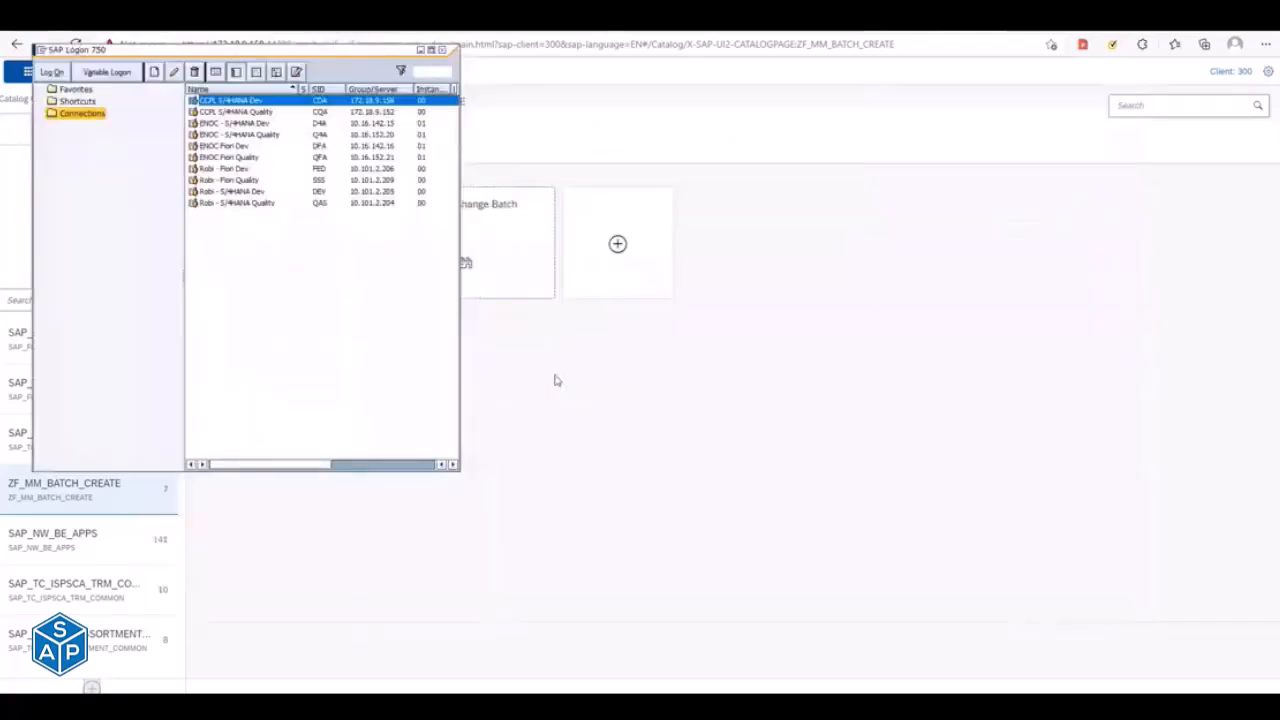
{"action": "key", "text": "Return"}
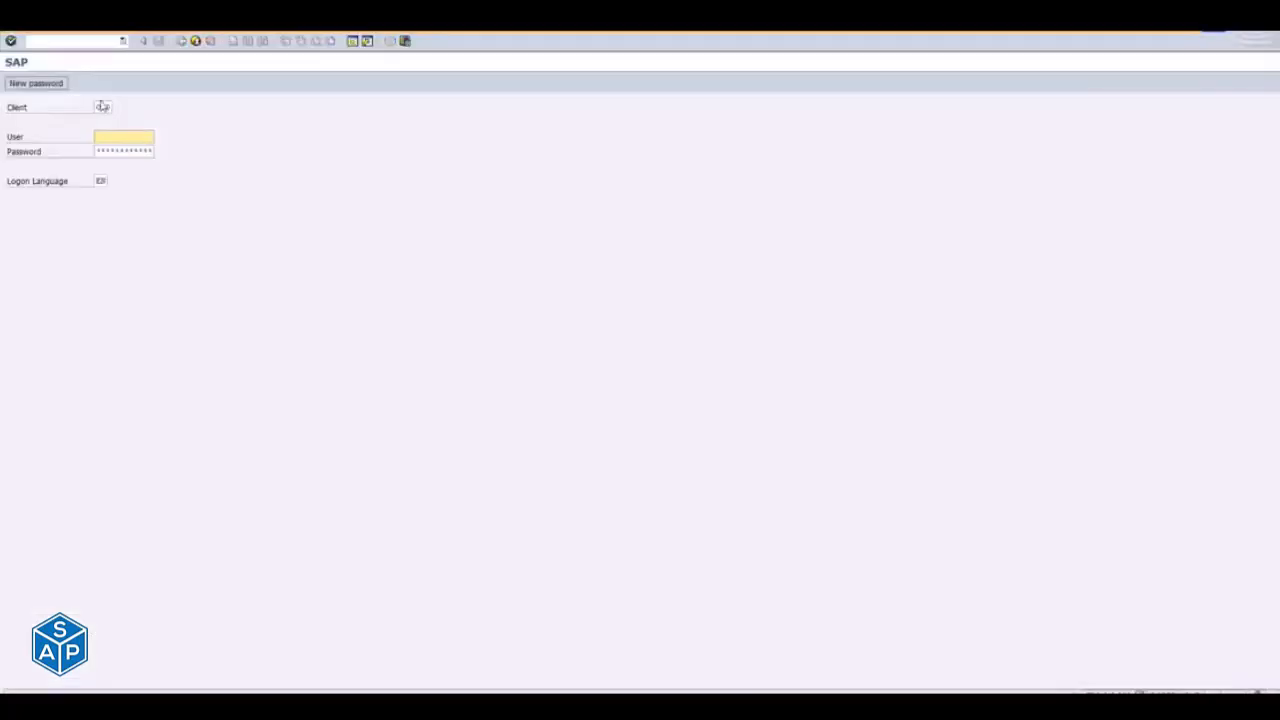
- Log on to client 300 with the user ID and account password
{"action": "double_click", "coordinate": [101, 106]}
{"action": "type", "text": "300"}
{"action": "key", "text": "Tab"}
{"action": "type", "text": "EY_HANA"}
{"action": "key", "text": "Down"}
{"action": "key", "text": "Return"}
{"action": "key", "text": "Tab"}
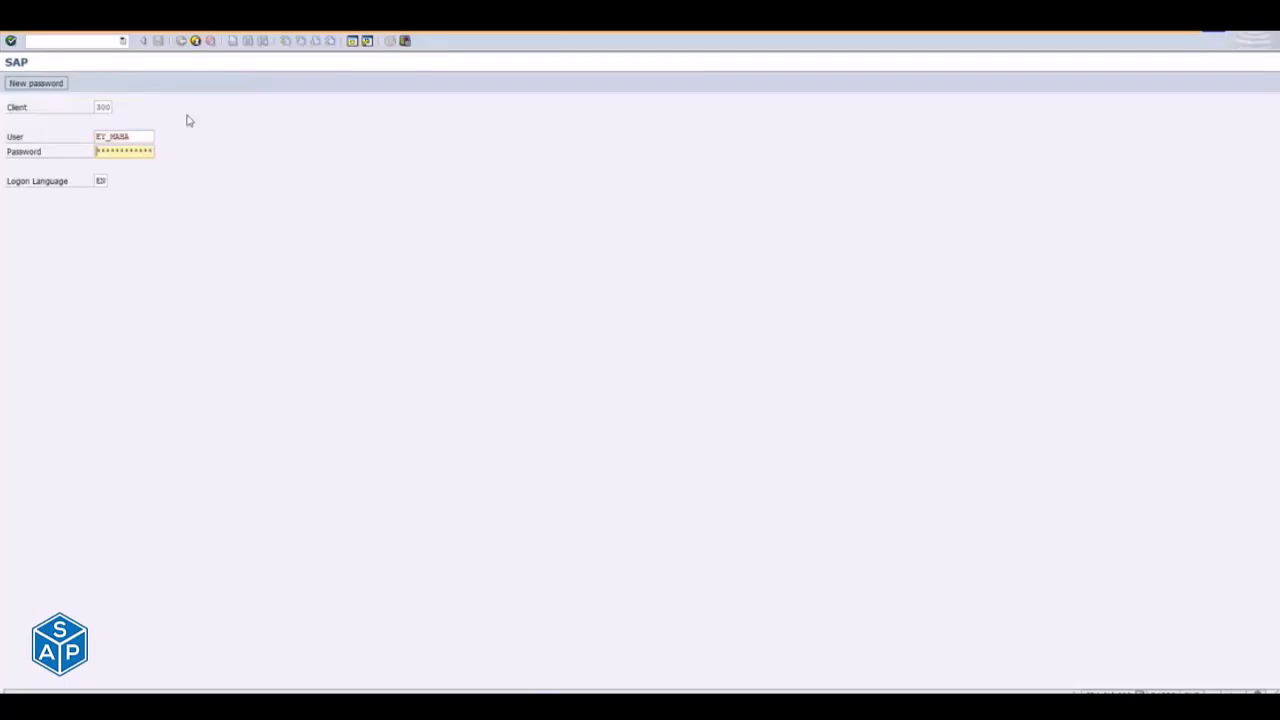
{"action": "type", "text": "*******"}
{"action": "key", "text": "Return"}
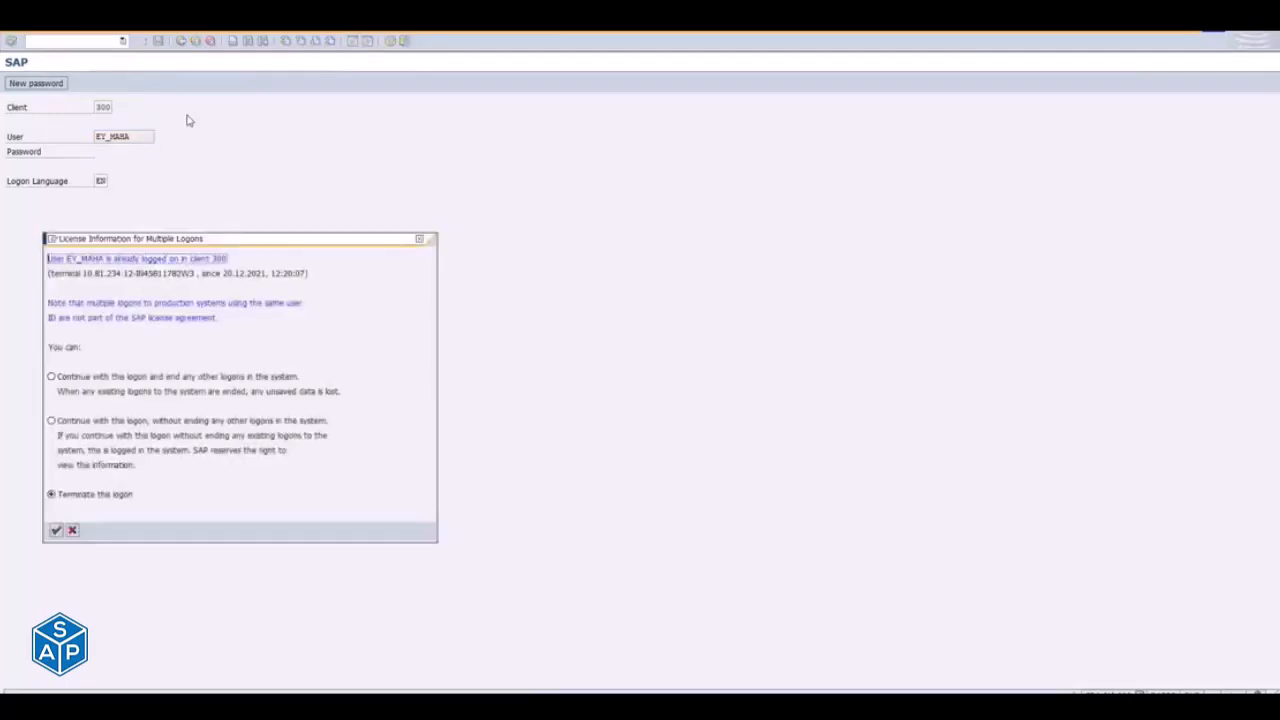
- Continue the logon without ending any other logons and open the Transport Organizer with transaction SE10
{"action": "left_click", "coordinate": [64, 422]}
{"action": "left_click", "coordinate": [57, 531]}
{"action": "type", "text": "se10"}
{"action": "key", "text": "Return"}
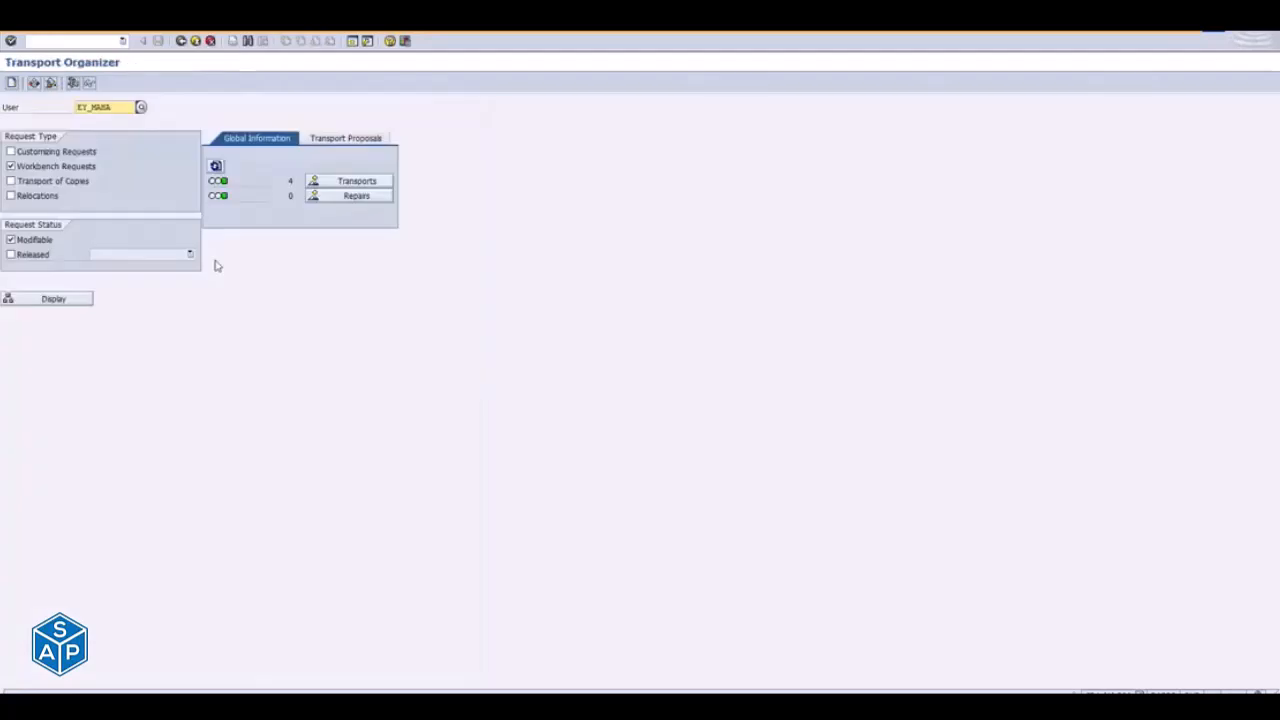
- Create a customizing request with the short description ZFIORI_TC_DEMO_NC_20-12-21 and save it
{"action": "left_click", "coordinate": [12, 82]}
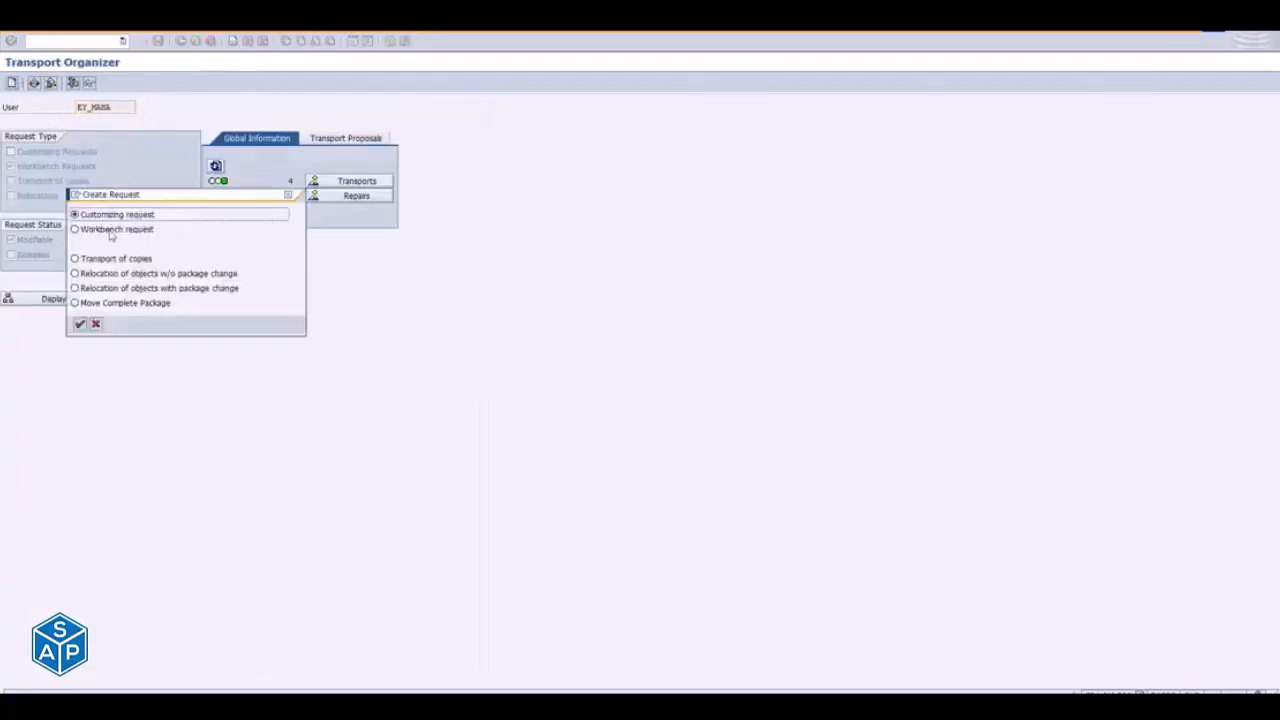
{"action": "left_click", "coordinate": [80, 324]}
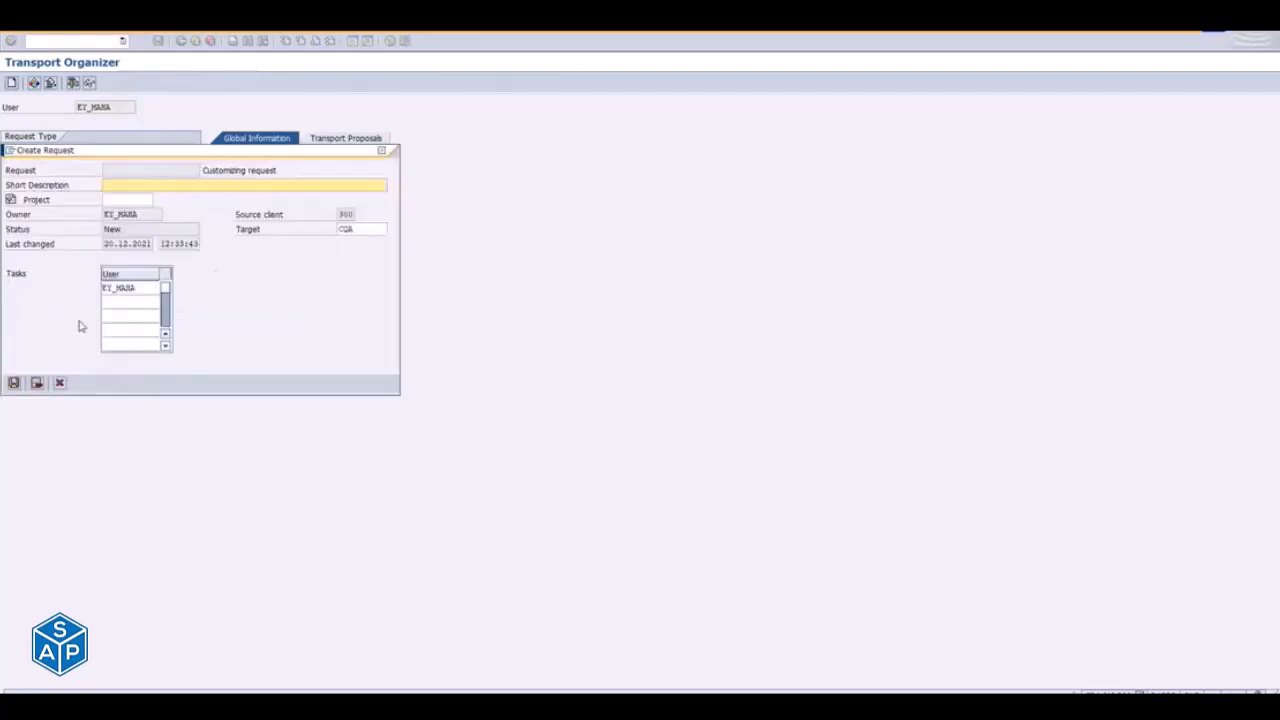
{"action": "type", "text": "ZFIORI_"}
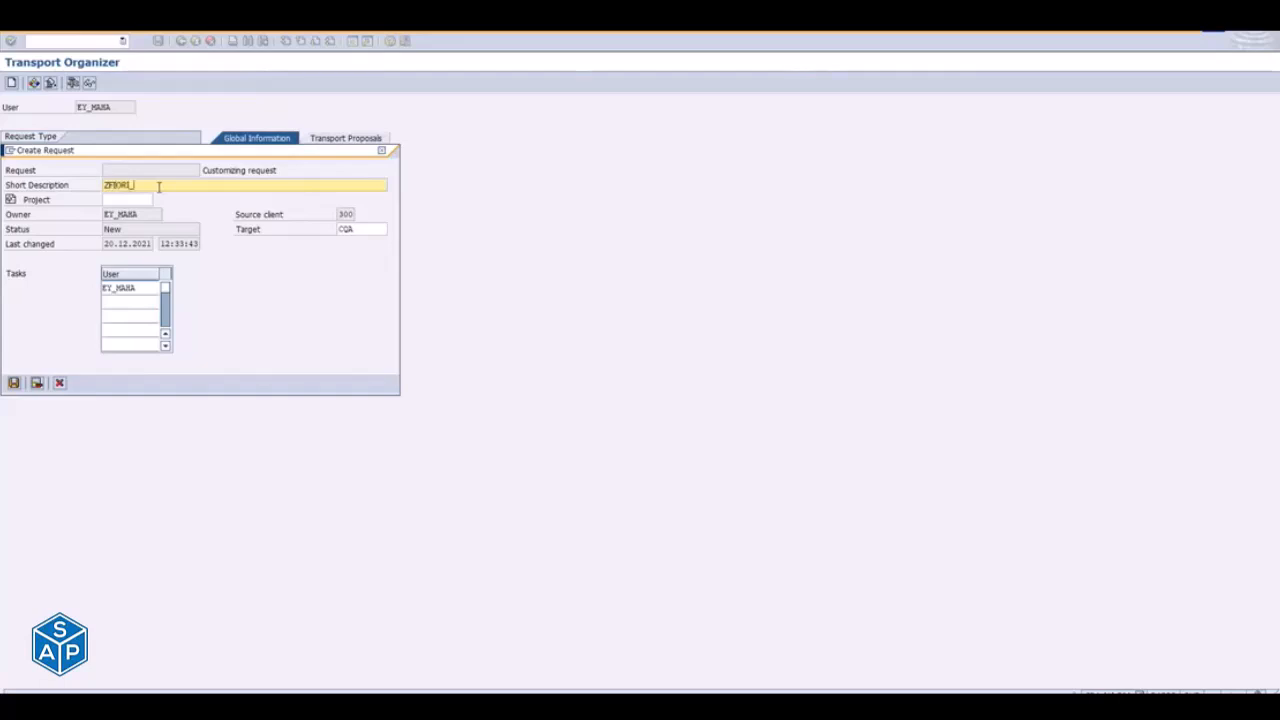
{"action": "type", "text": "TR"}
{"action": "type", "text": "_DEMO_"}
{"action": "type", "text": "NC_"}
{"action": "type", "text": "20-12"}
{"action": "type", "text": "-21"}
{"action": "left_click", "coordinate": [15, 383]}
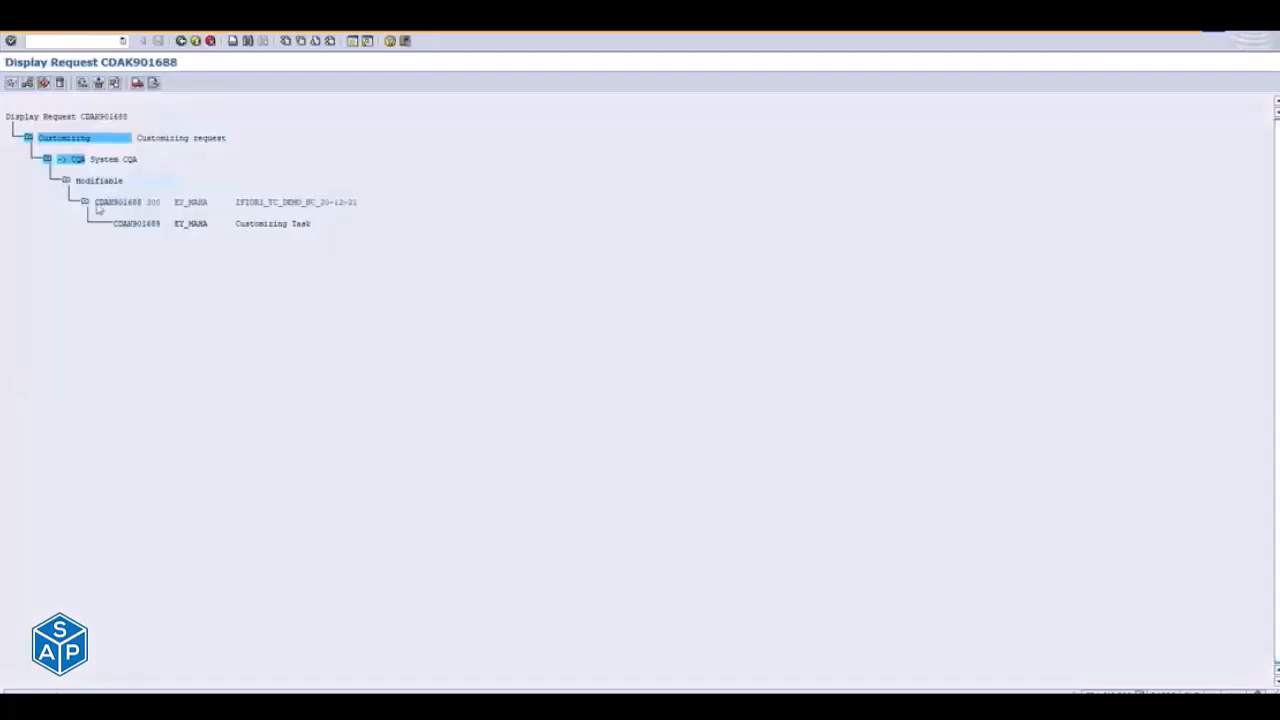
- Switch to the Fiori launchpad designer and assign customizing request CDAK901688 - ZFIORI_TC_DEMO_NC_20-12-21 as the transport request
{"action": "key", "text": "alt+Tab"}
{"action": "key", "text": "alt+Tab"}
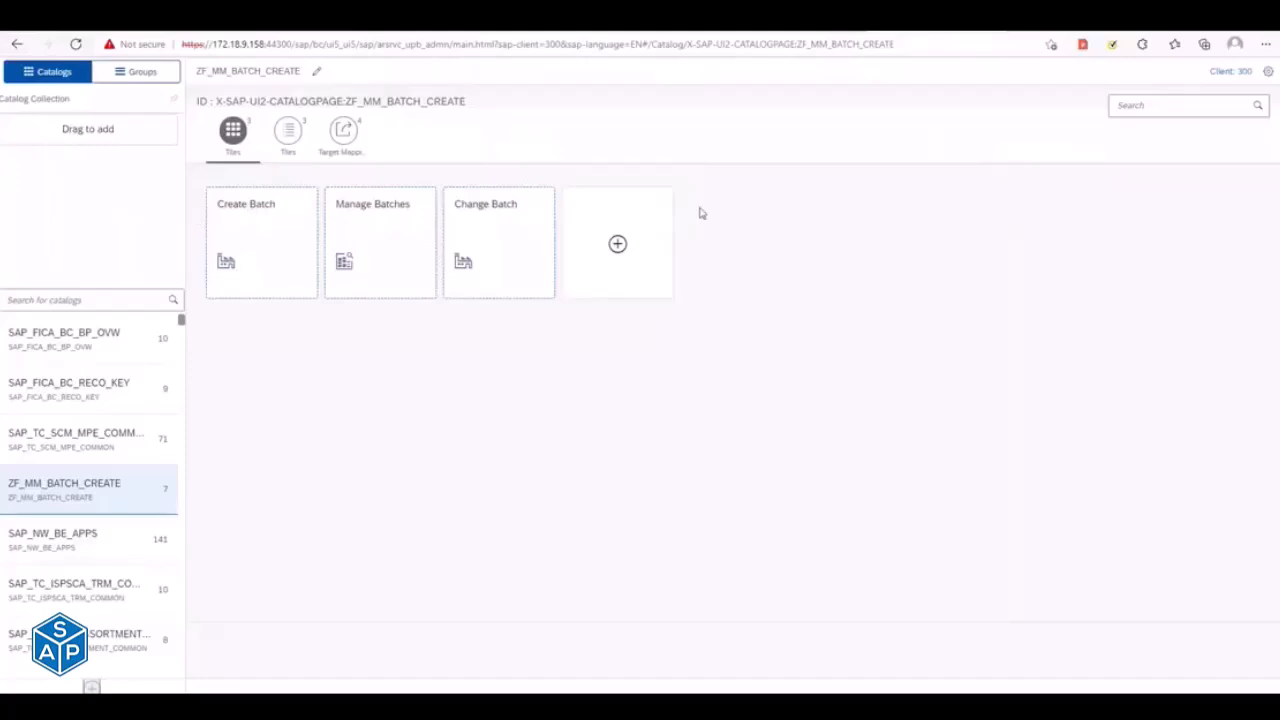
{"action": "left_click", "coordinate": [1272, 76]}
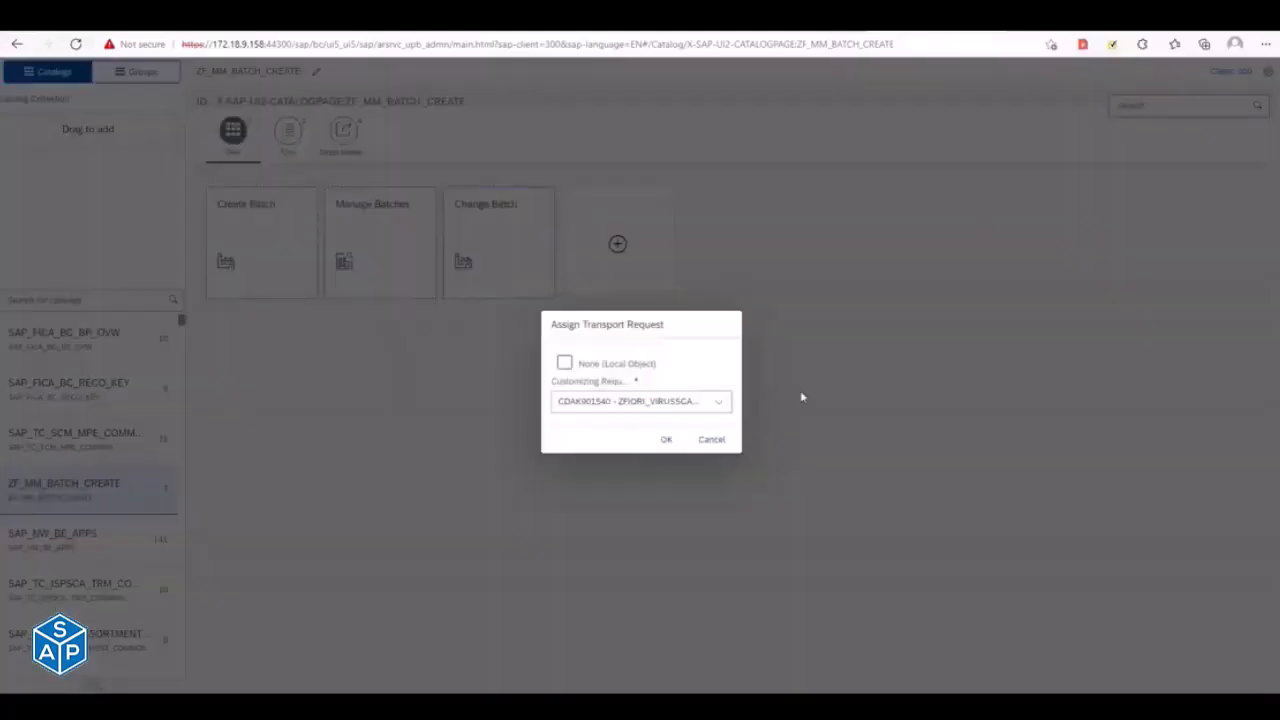
{"action": "left_click", "coordinate": [692, 406]}
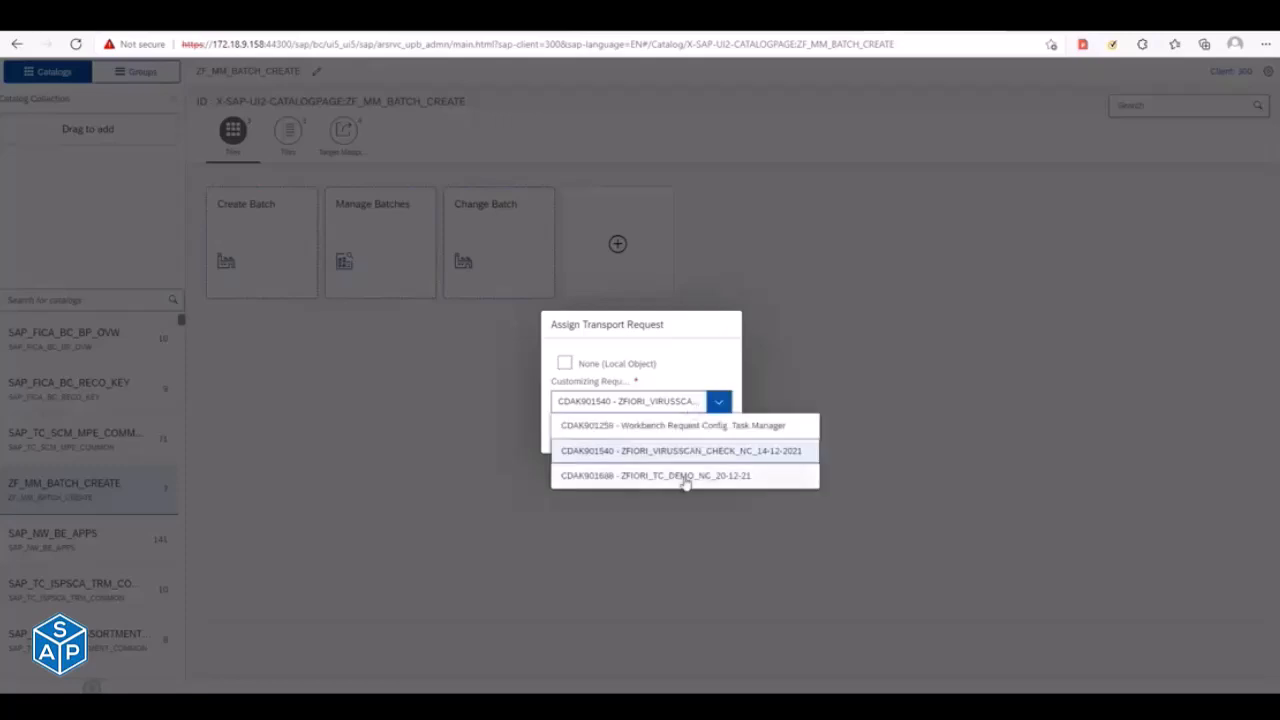
{"action": "left_click", "coordinate": [615, 478]}
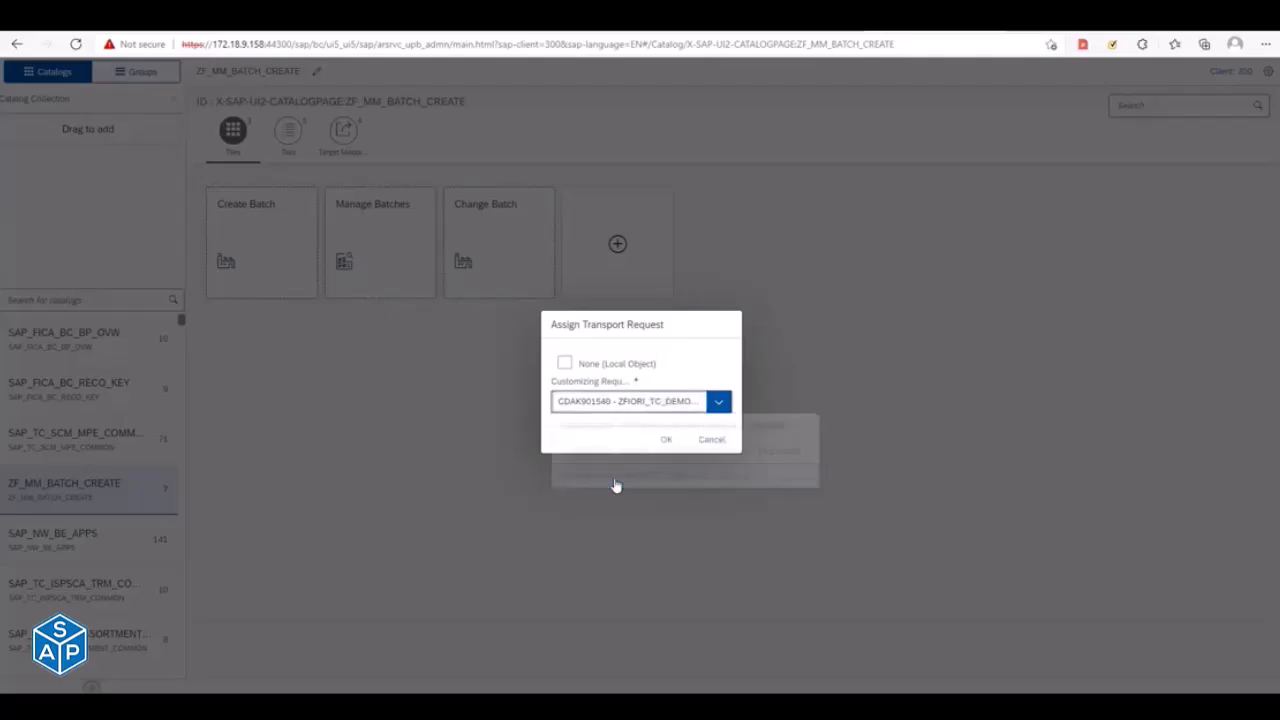
{"action": "left_click", "coordinate": [655, 446]}
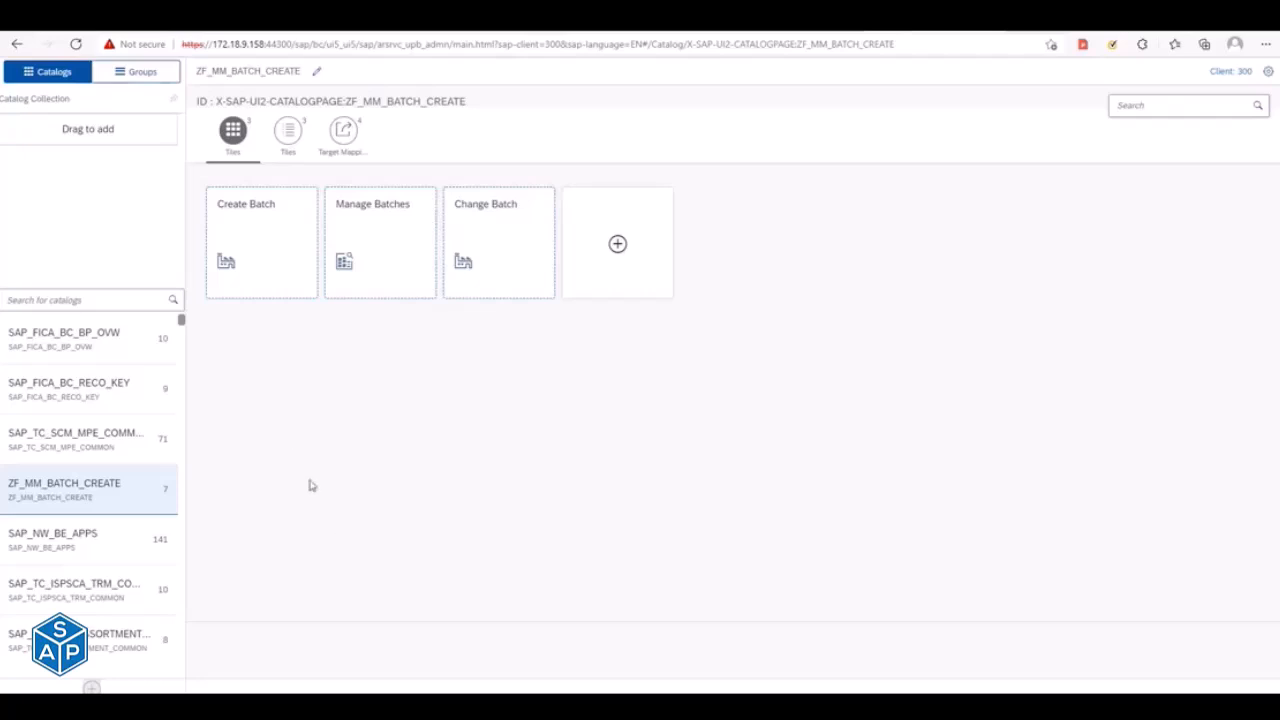
{"action": "key", "text": "alt+Tab"}
{"action": "key", "text": "alt+Tab"}
{"action": "key", "text": "alt+Tab"}
{"action": "key", "text": "alt+Tab"}
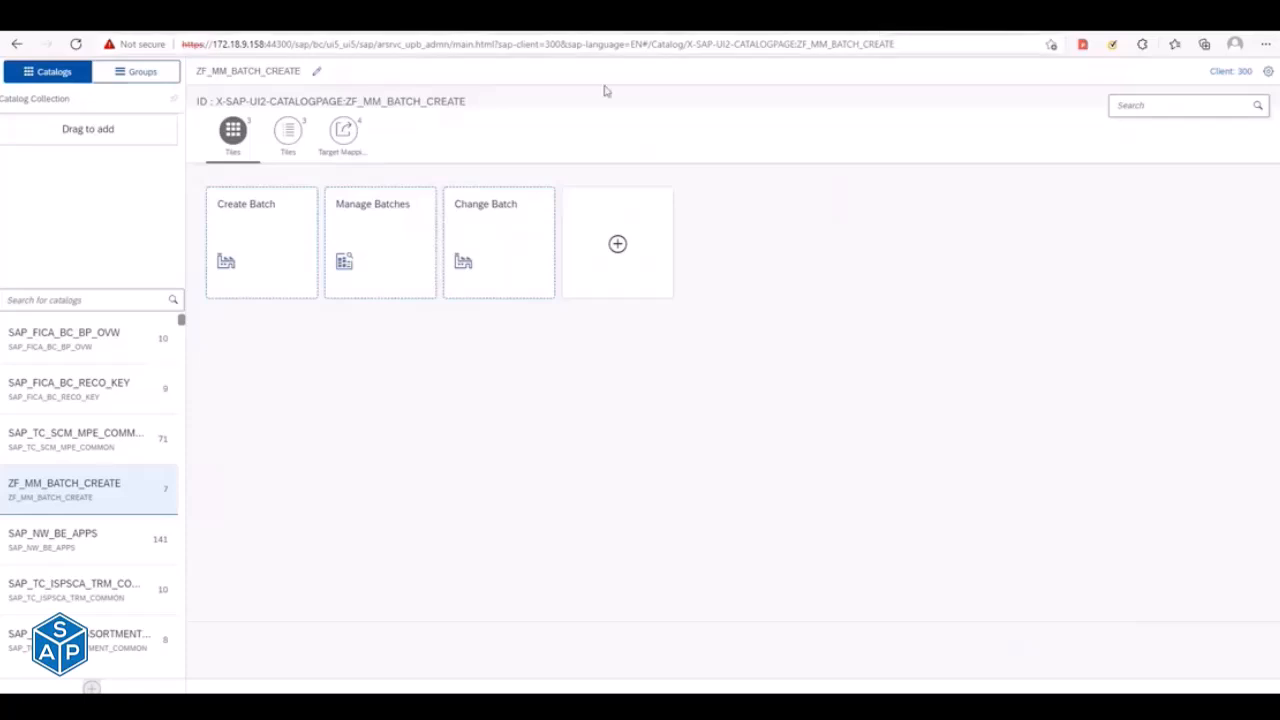
{"action": "left_click", "coordinate": [812, 20]}
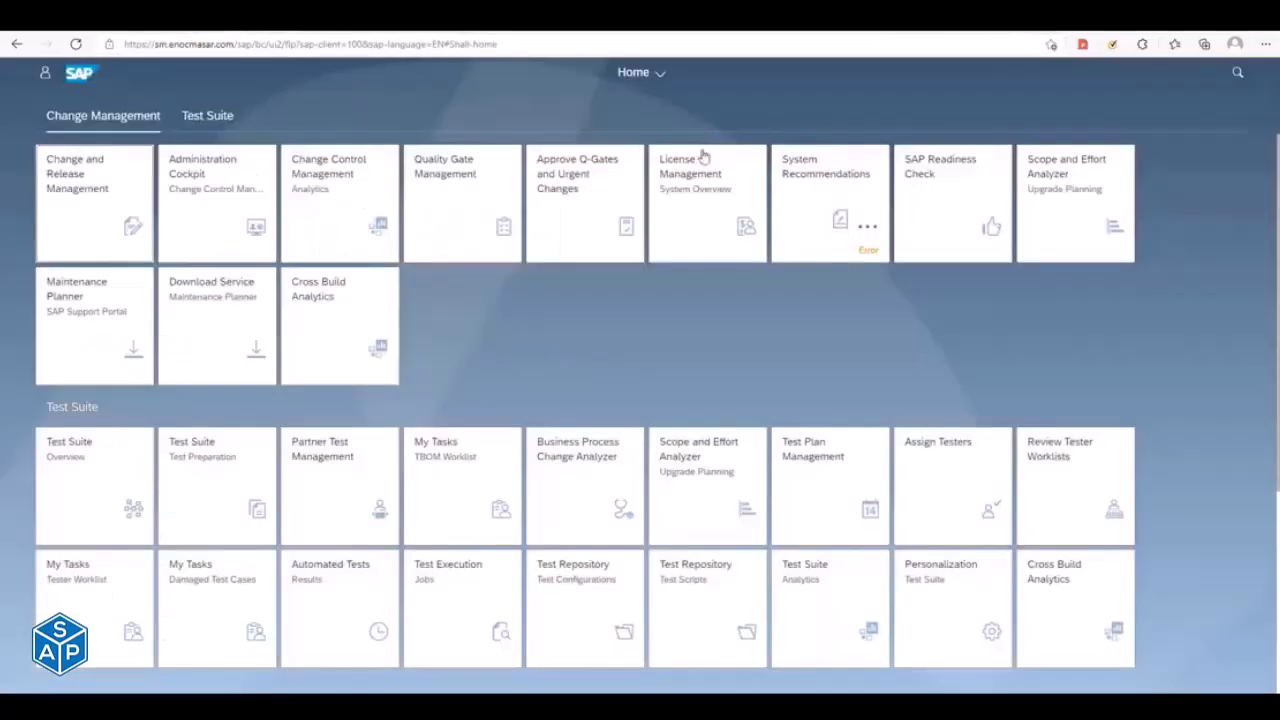
{"action": "left_click", "coordinate": [960, 20]}
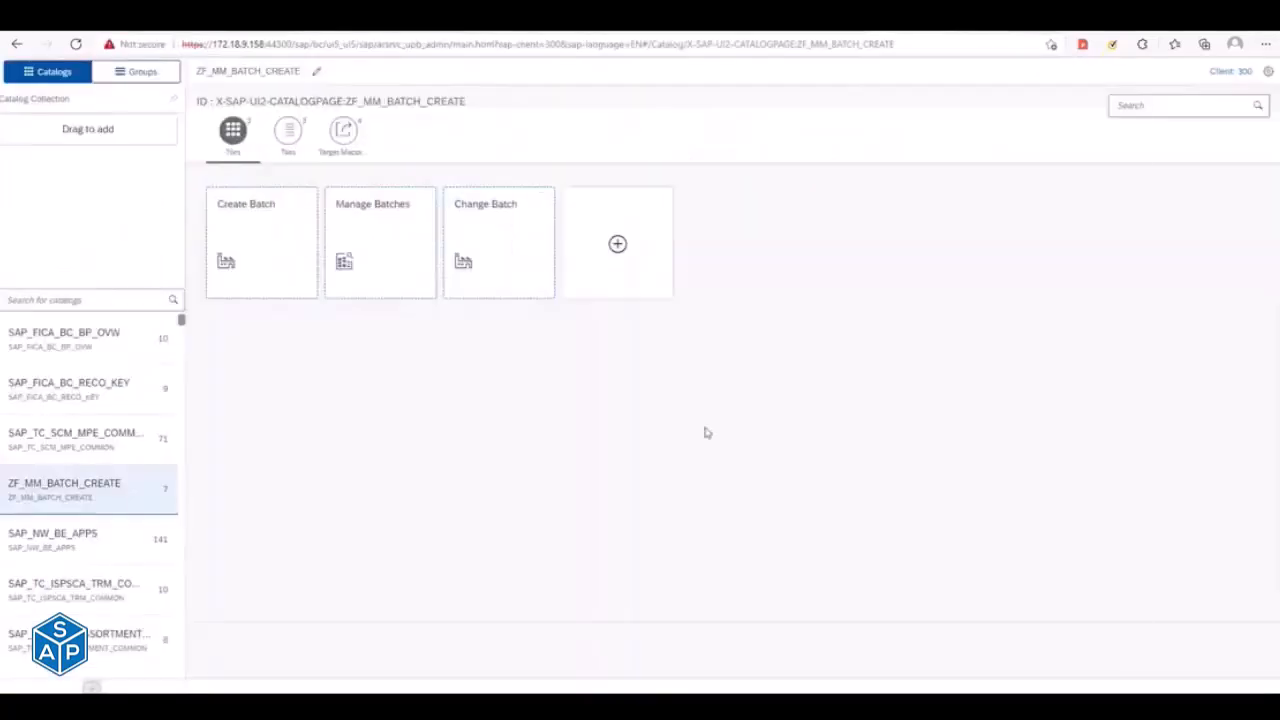
- Switch to the SAP Fiori apps reference library and search the apps for "manage sales"
{"action": "key", "text": "alt+Tab"}
{"action": "key", "text": "alt+Tab"}
{"action": "key", "text": "alt+Tab"}
{"action": "key", "text": "alt+Tab"}
{"action": "key", "text": "alt+Tab"}
{"action": "key", "text": "alt+Tab"}
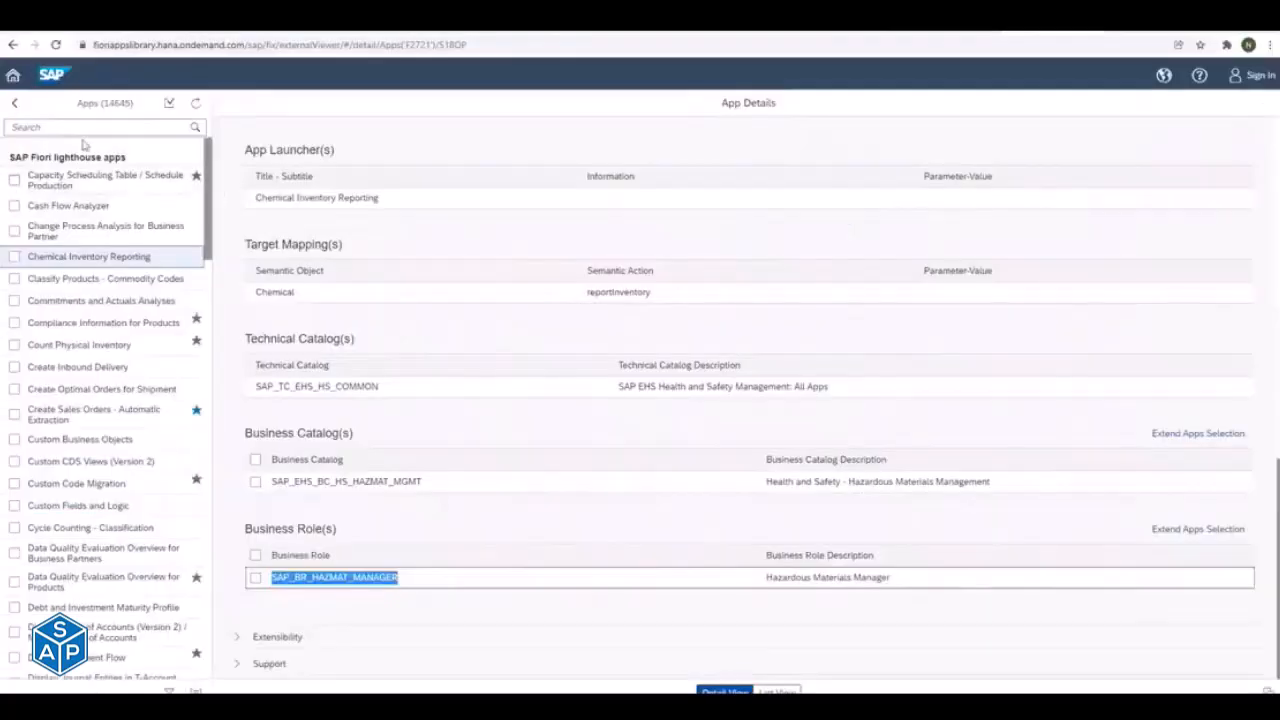
{"action": "left_click", "coordinate": [57, 126]}
{"action": "type", "text": "manage jo"}
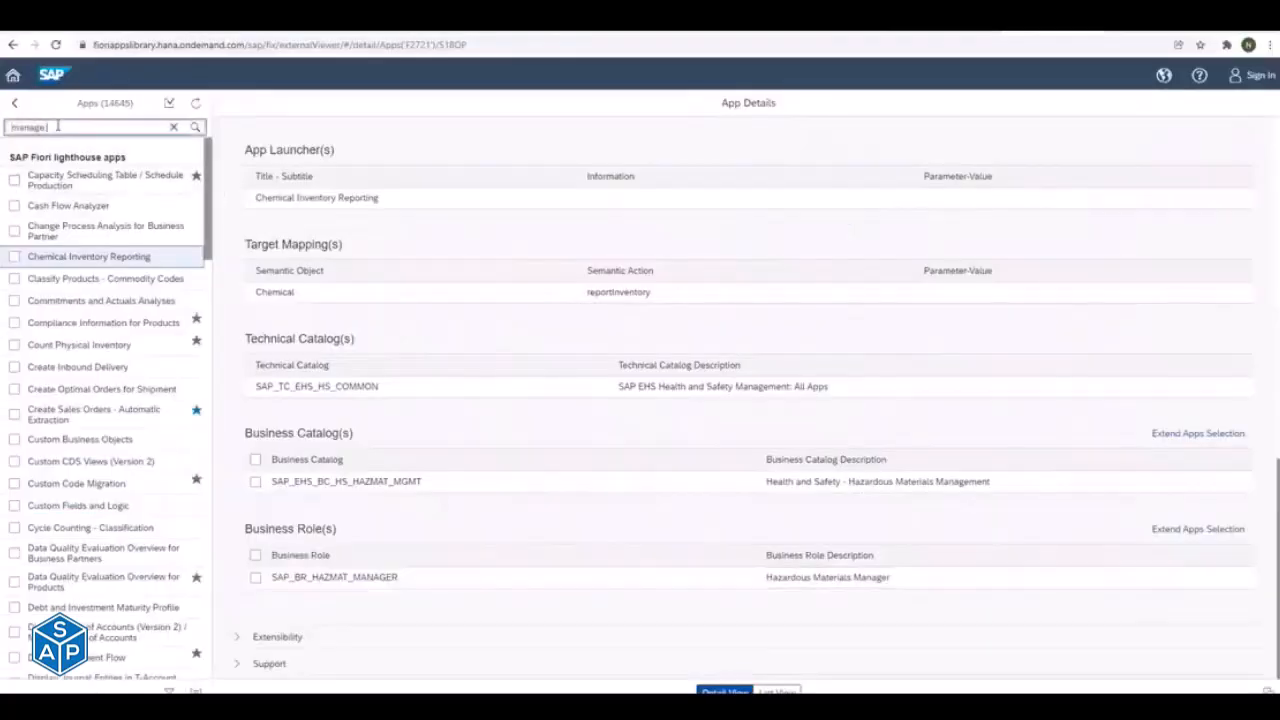
{"action": "type", "text": "urchas"}
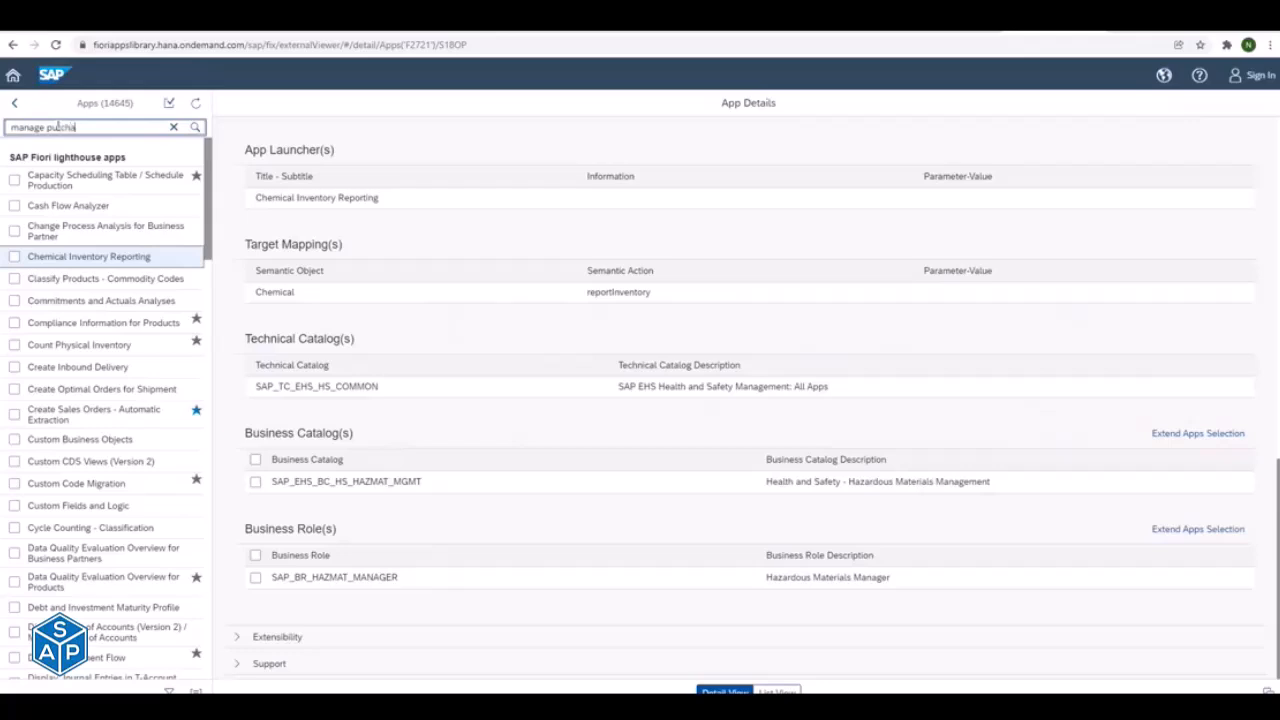
{"action": "key", "text": "BackSpace"}
{"action": "key", "text": "BackSpace"}
{"action": "key", "text": "BackSpace"}
{"action": "key", "text": "BackSpace"}
{"action": "key", "text": "BackSpace"}
{"action": "type", "text": "sales"}
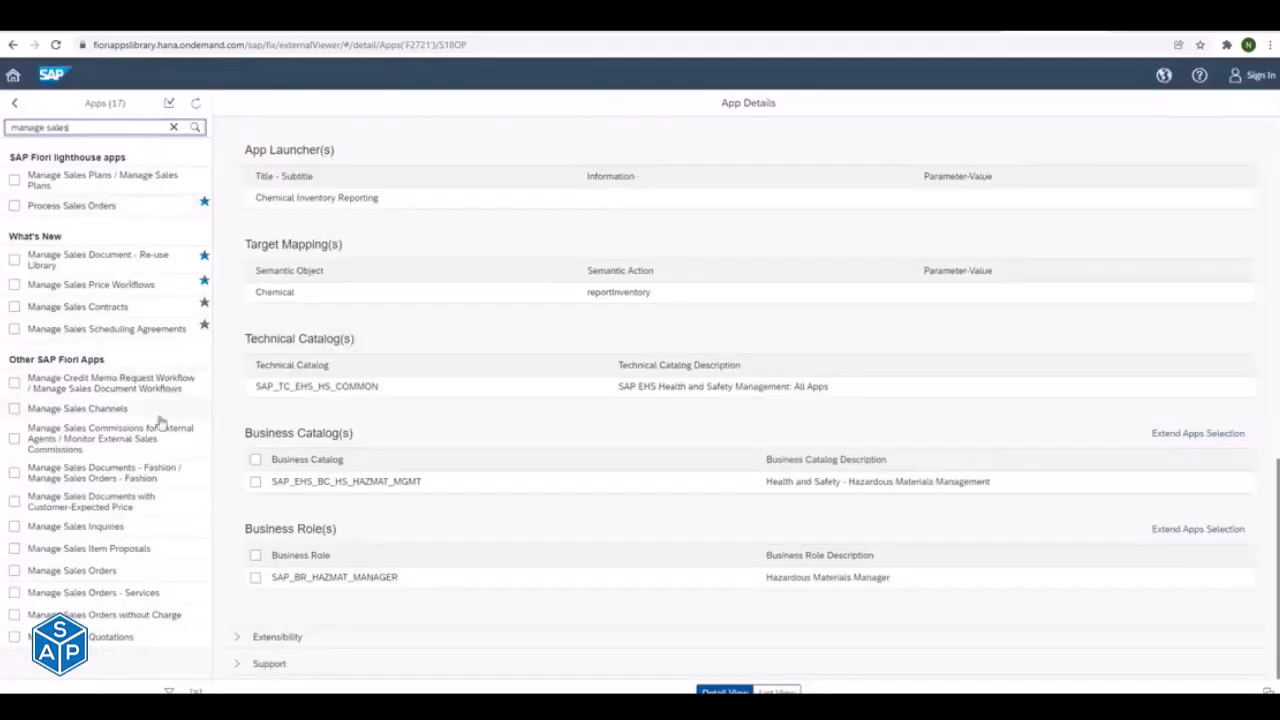
- Open the Manage Sales Orders app details and set the delivery version to SAP S/4HANA 2020
{"action": "left_click", "coordinate": [100, 571]}
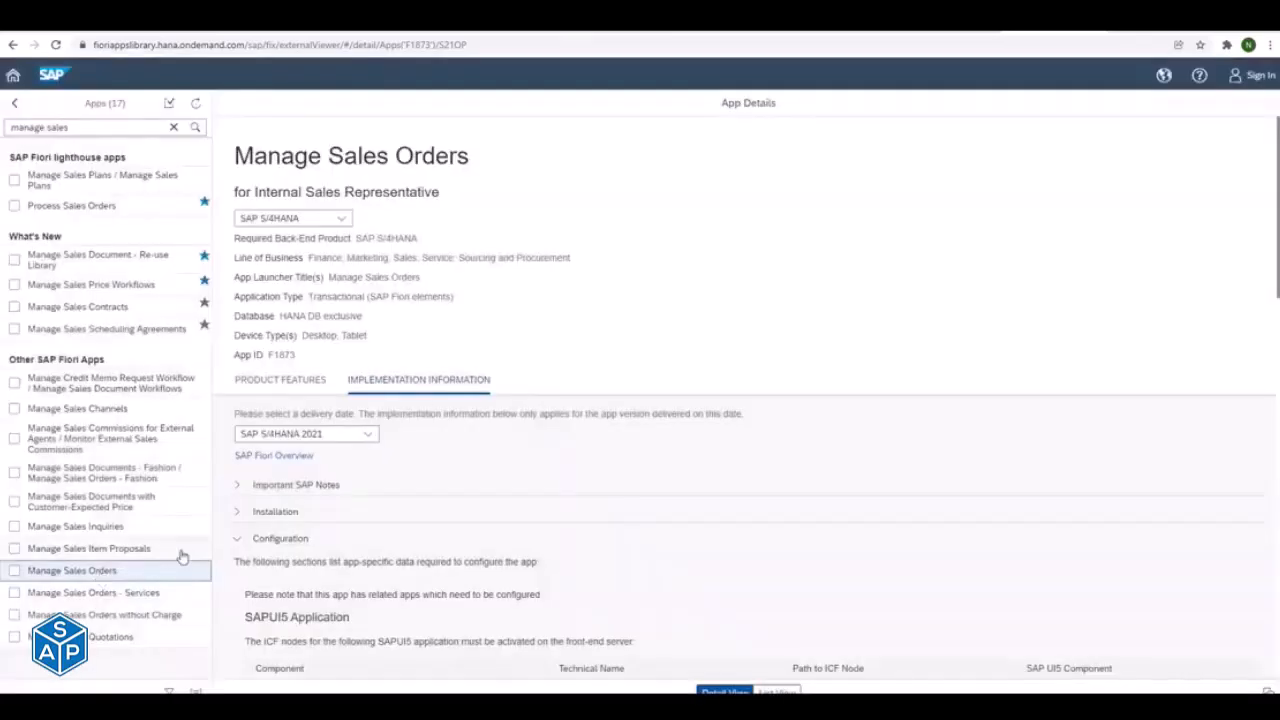
{"action": "left_click", "coordinate": [356, 434]}
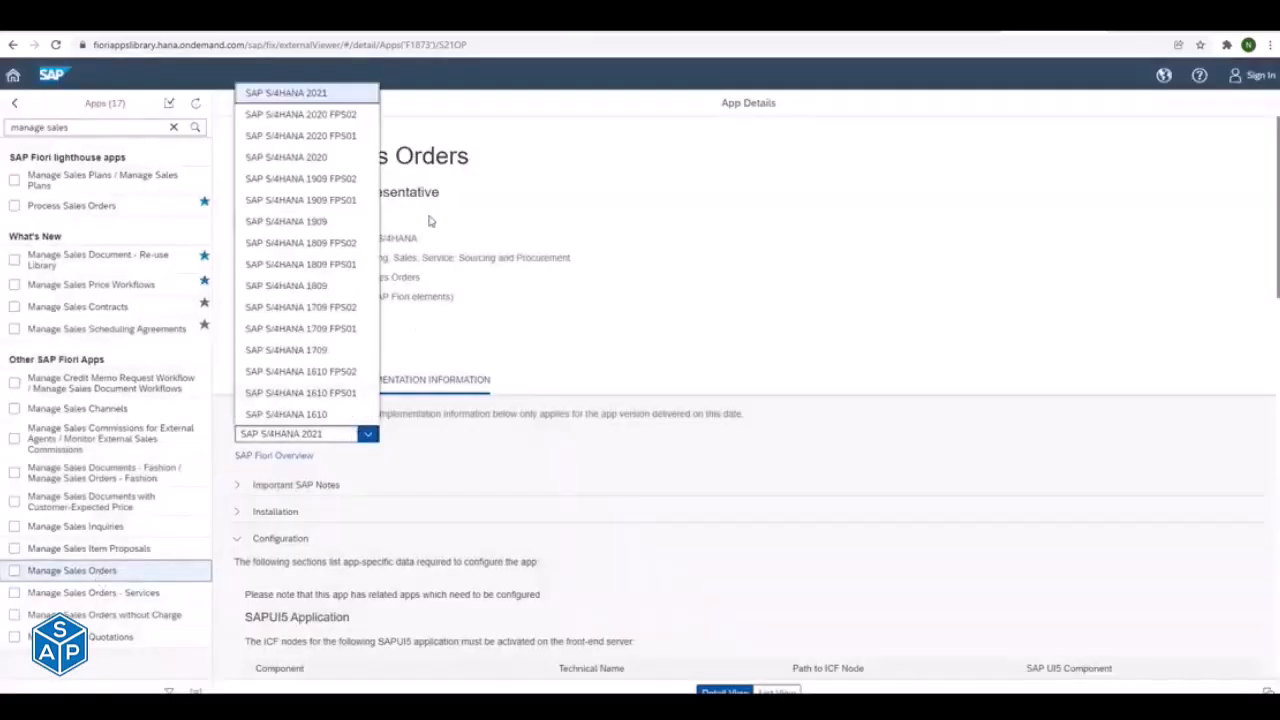
{"action": "left_click", "coordinate": [300, 158]}
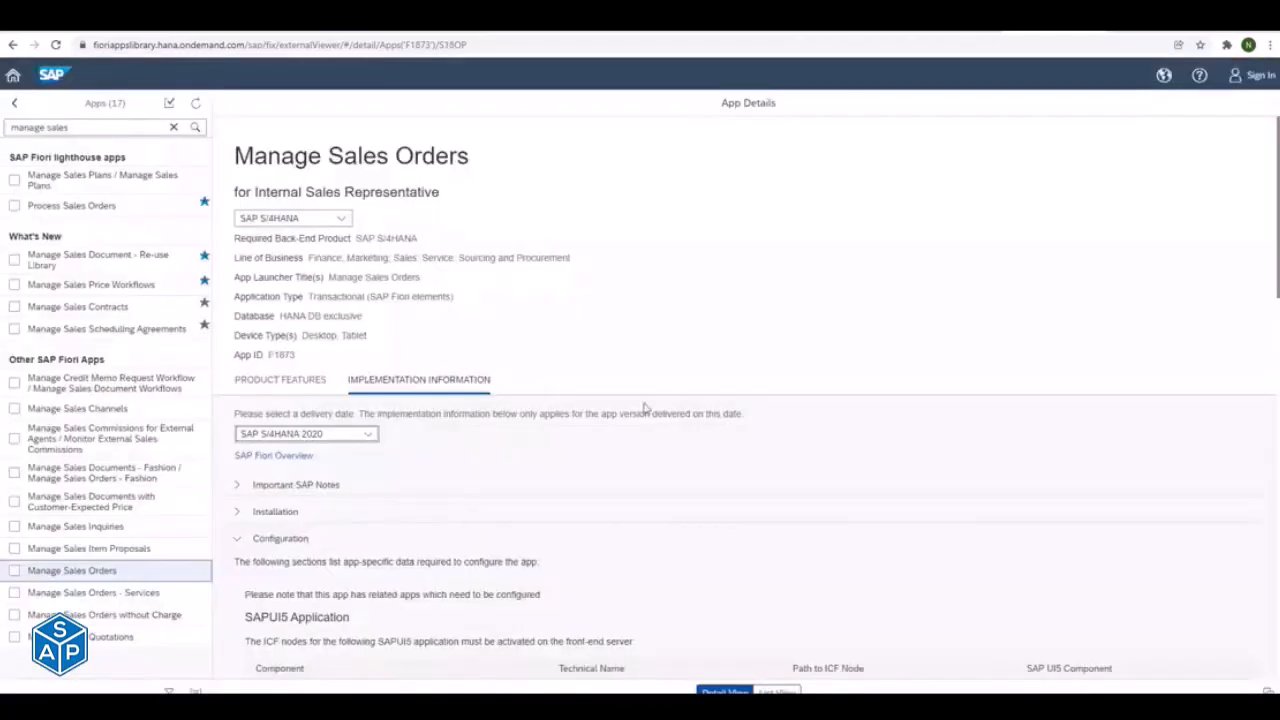
- Copy the technical catalog name SAP_TC_CEC_SD_COMMON from the app's configuration information
{"action": "scroll", "coordinate": [748, 400], "scroll_direction": "down", "scroll_amount": 15}
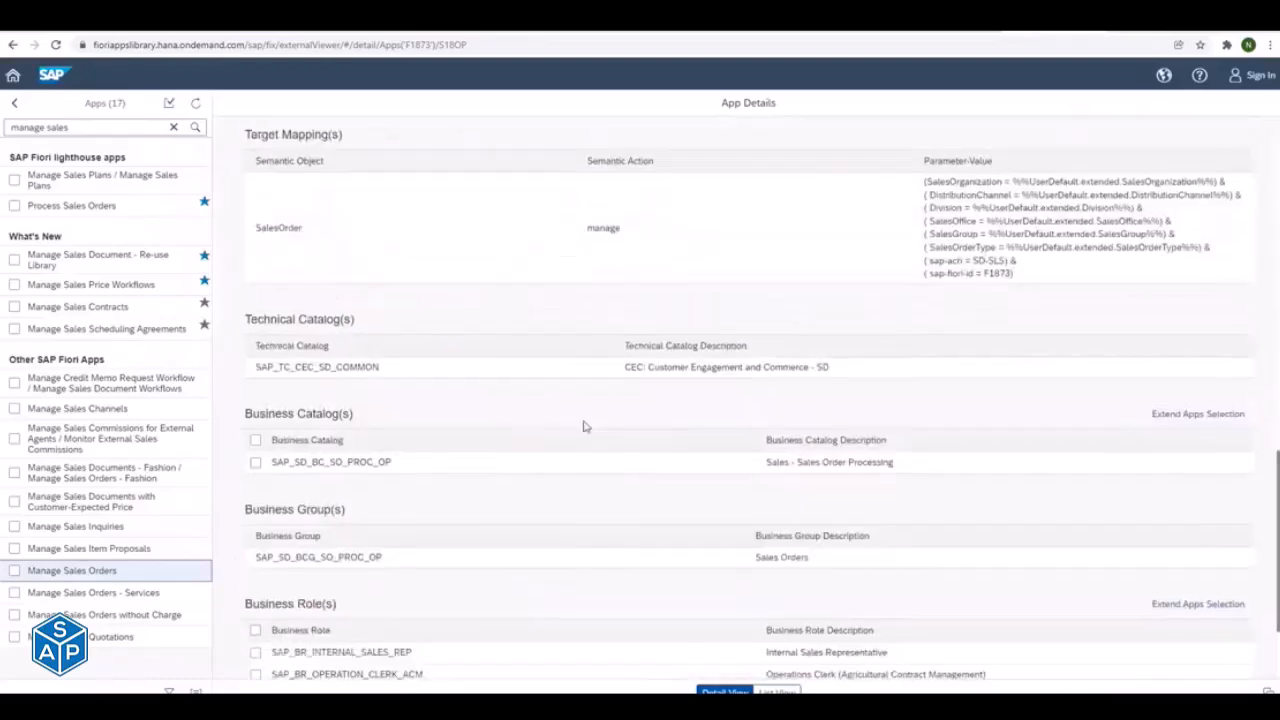
{"action": "left_click_drag", "start_coordinate": [250, 318], "coordinate": [383, 372]}
{"action": "left_click", "coordinate": [340, 367]}
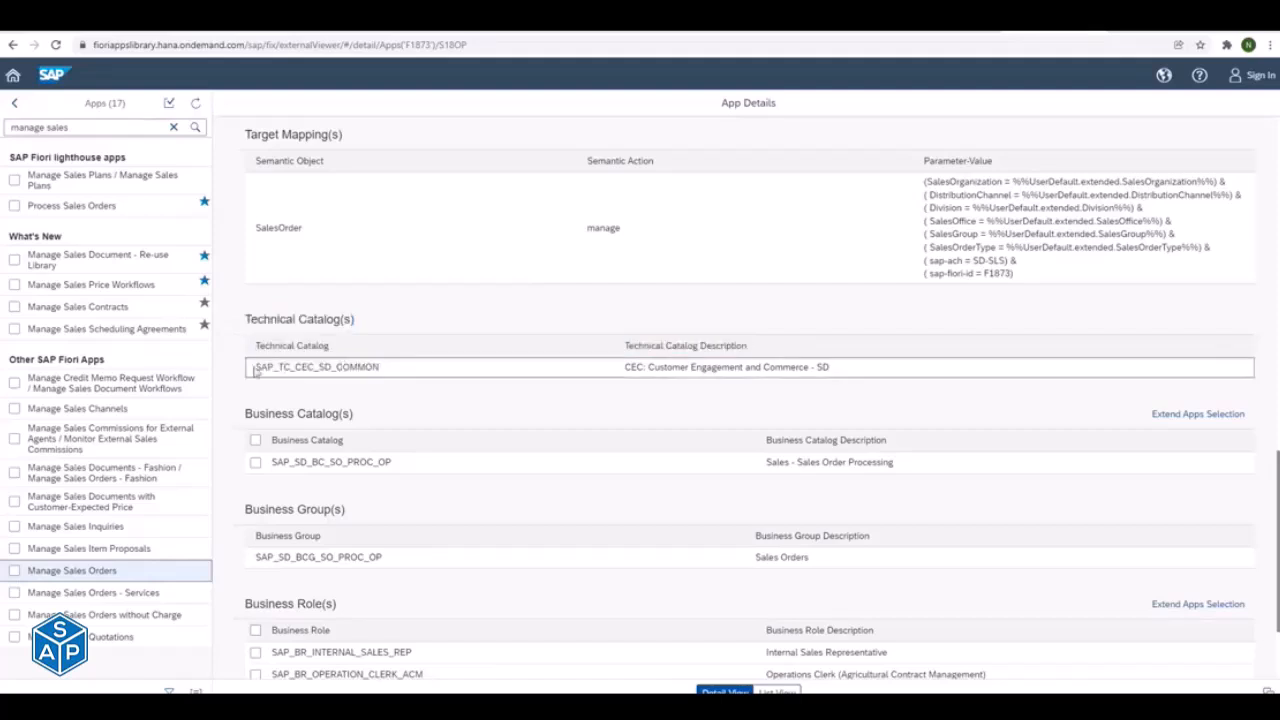
{"action": "left_click_drag", "start_coordinate": [255, 368], "coordinate": [381, 373]}
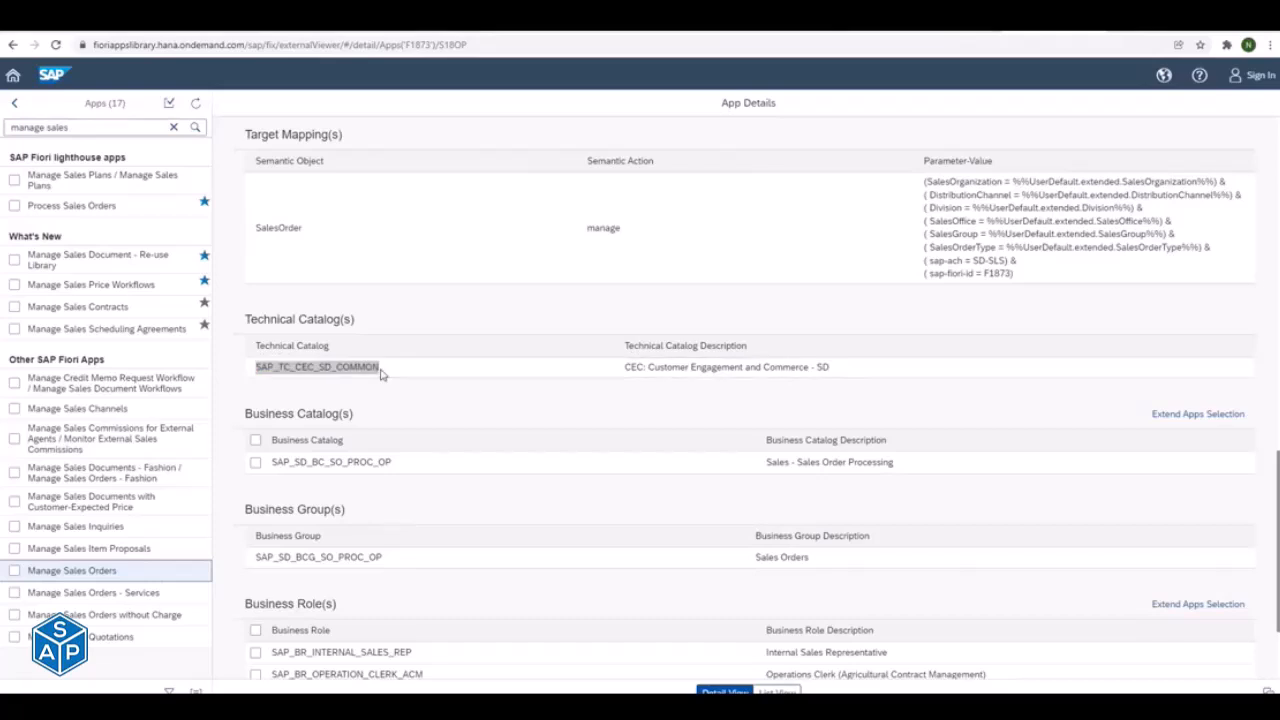
- Switch back to the launchpad designer and start a new standard catalog titled Sales_Report
{"action": "key", "text": "alt+Tab"}
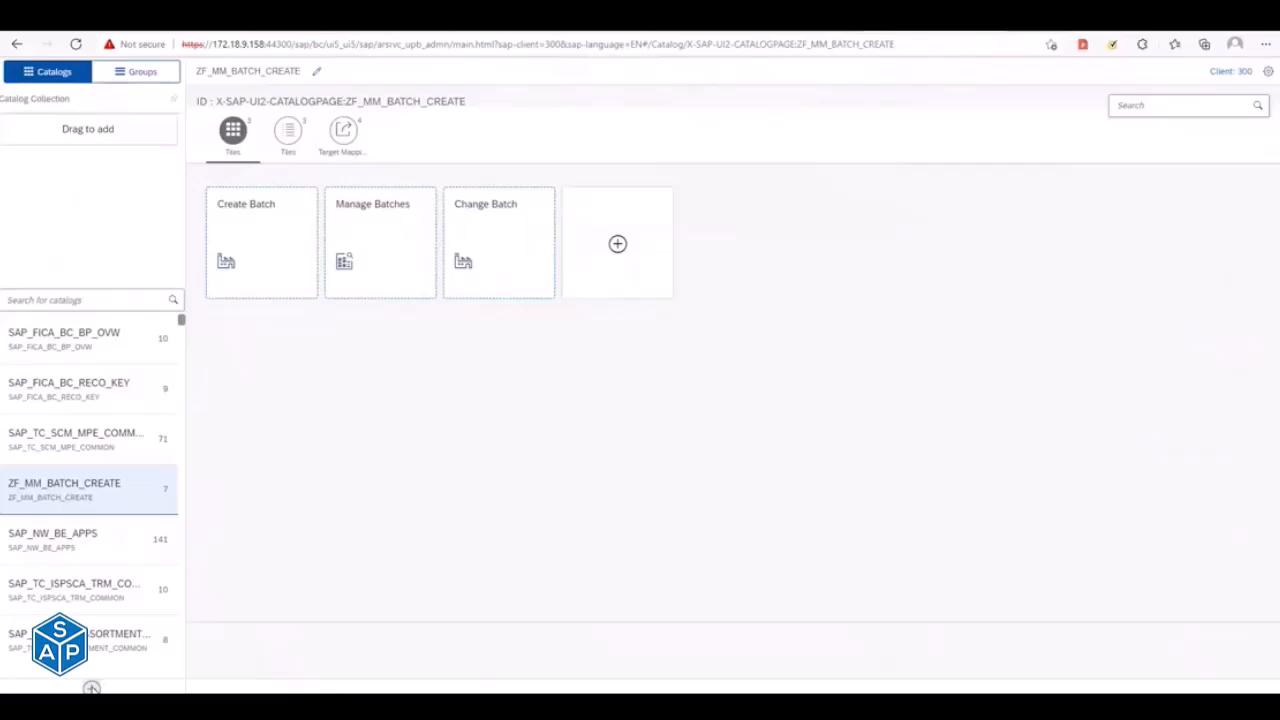
{"action": "left_click", "coordinate": [91, 688]}
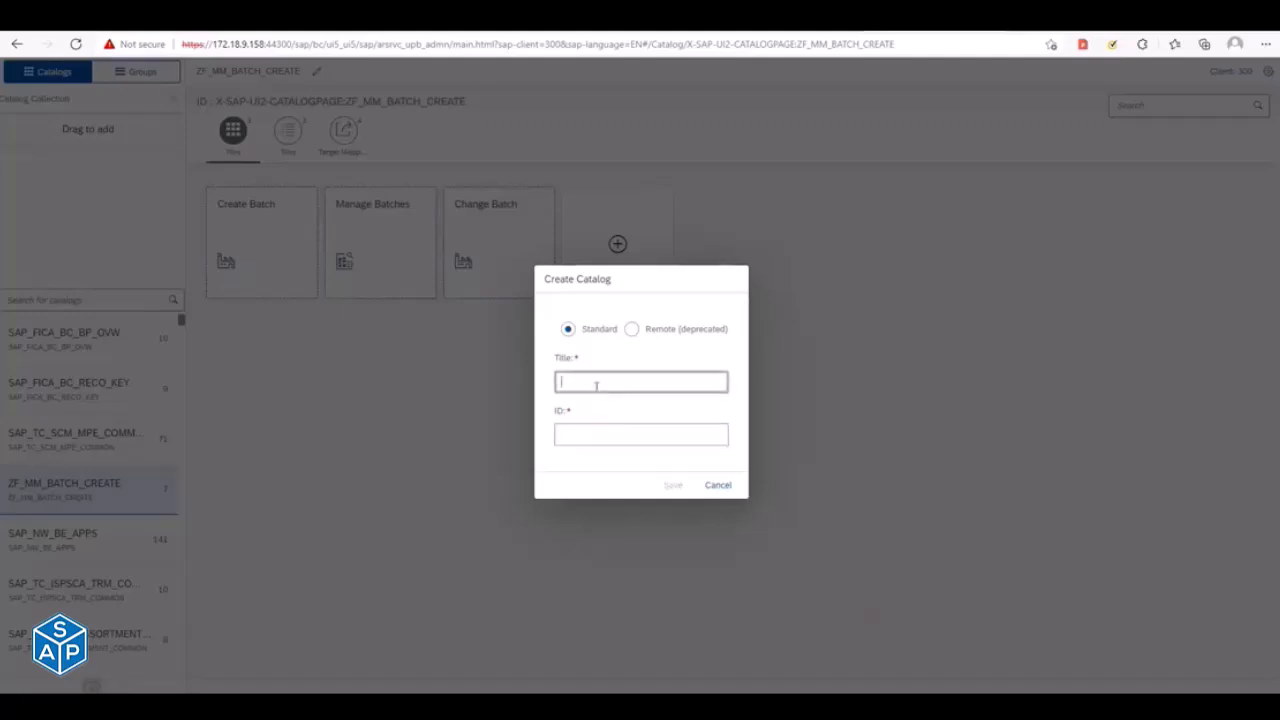
{"action": "type", "text": "Sales_Report"}
- Paste the copied technical catalog name as the catalog ID and change its SAP_TC prefix to ZTC
{"action": "left_click", "coordinate": [602, 431]}
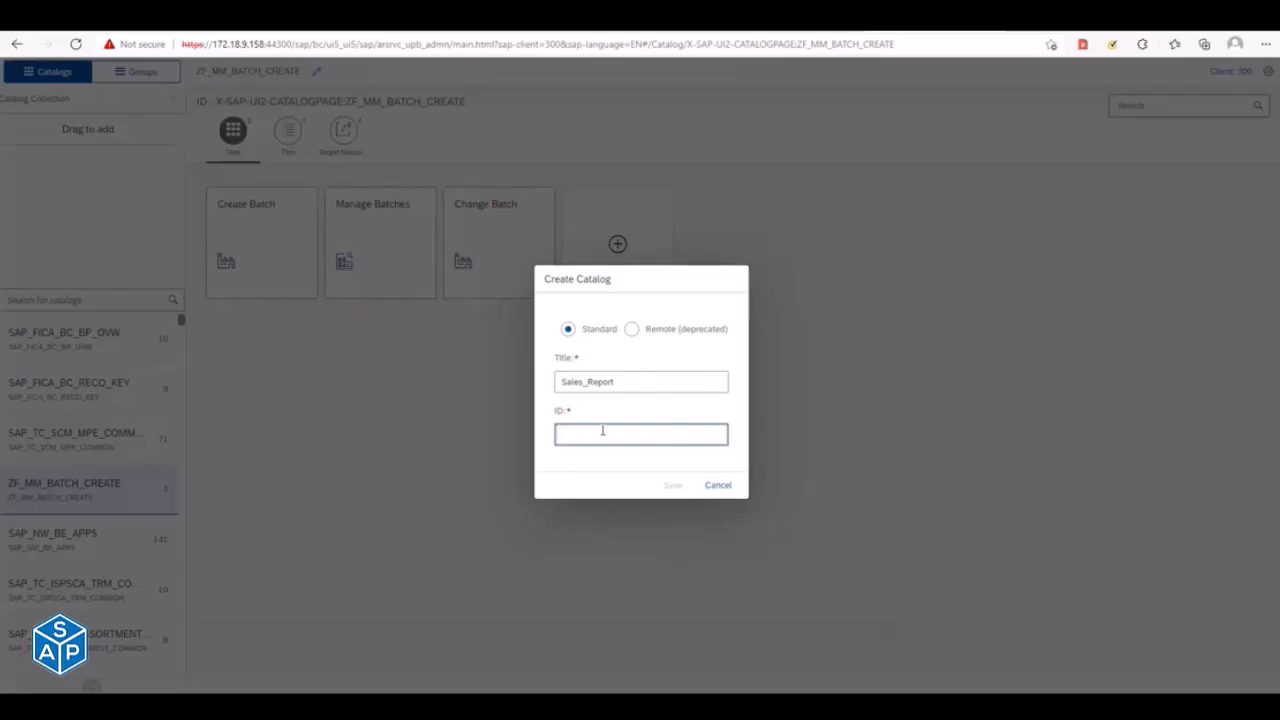
{"action": "type", "text": "SAP_TC_CBC_SD_COMMON"}
{"action": "left_click_drag", "start_coordinate": [578, 435], "coordinate": [522, 440]}
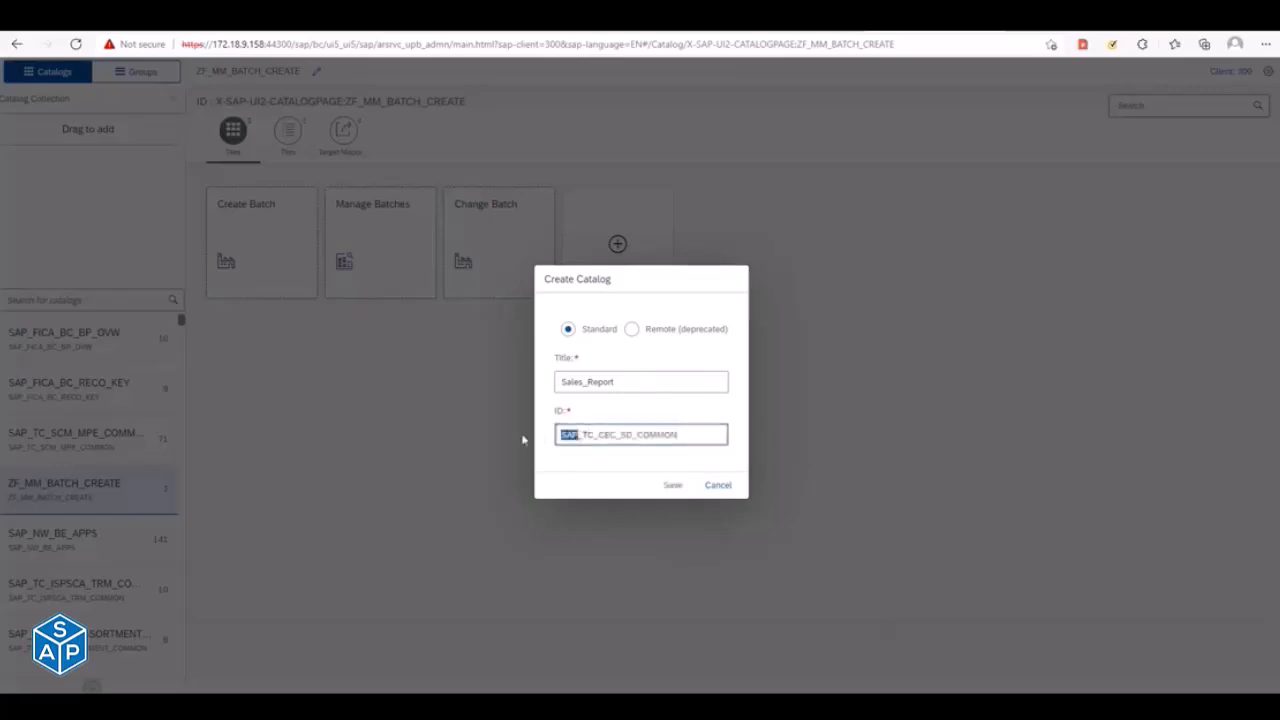
{"action": "type", "text": "Z"}
{"action": "key", "text": "Delete"}
{"action": "key", "text": "Delete"}
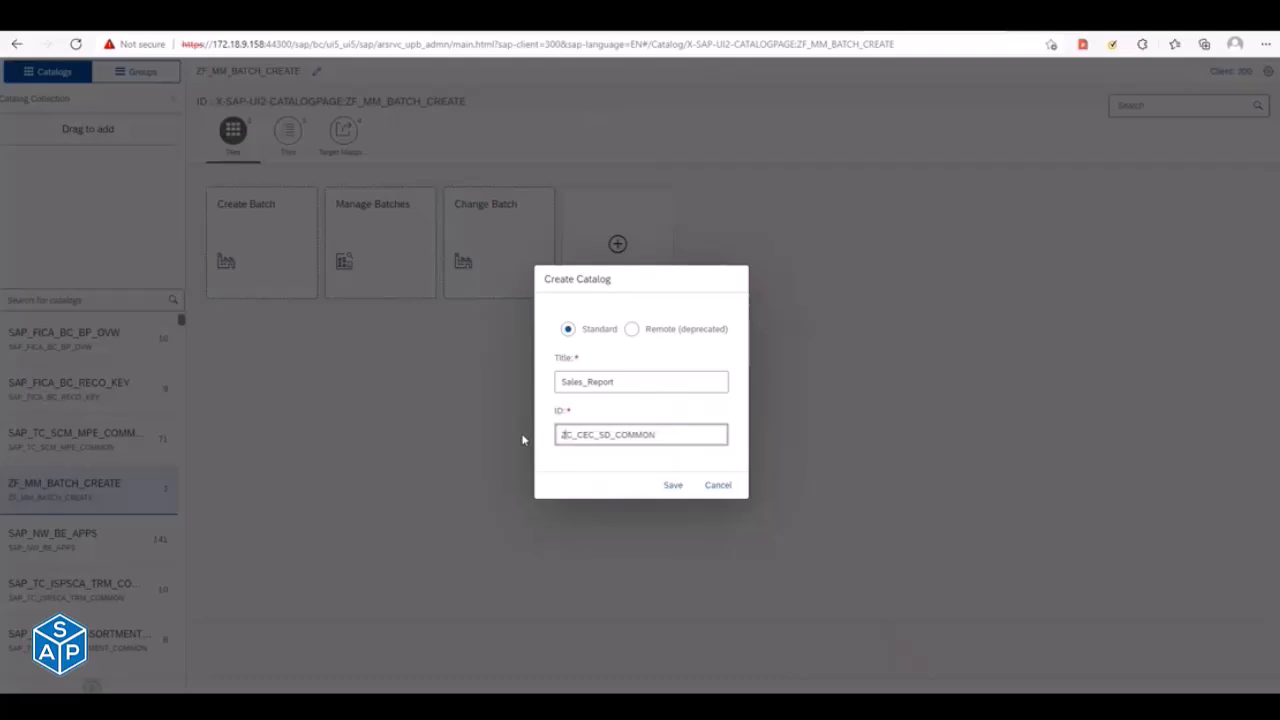
{"action": "type", "text": "T"}
- Change the rest of the ID so it reads ZTC_Sales_Display, and save the new catalog
{"action": "key", "text": "shift+Right"}
{"action": "key", "text": "shift+Right"}
{"action": "key", "text": "shift+Right"}
{"action": "key", "text": "shift+Right"}
{"action": "key", "text": "shift+Right"}
{"action": "key", "text": "shift+Right"}
{"action": "key", "text": "shift+Right"}
{"action": "key", "text": "shift+Left"}
{"action": "key", "text": "shift+Left"}
{"action": "key", "text": "shift+Right"}
{"action": "type", "text": "Sales"}
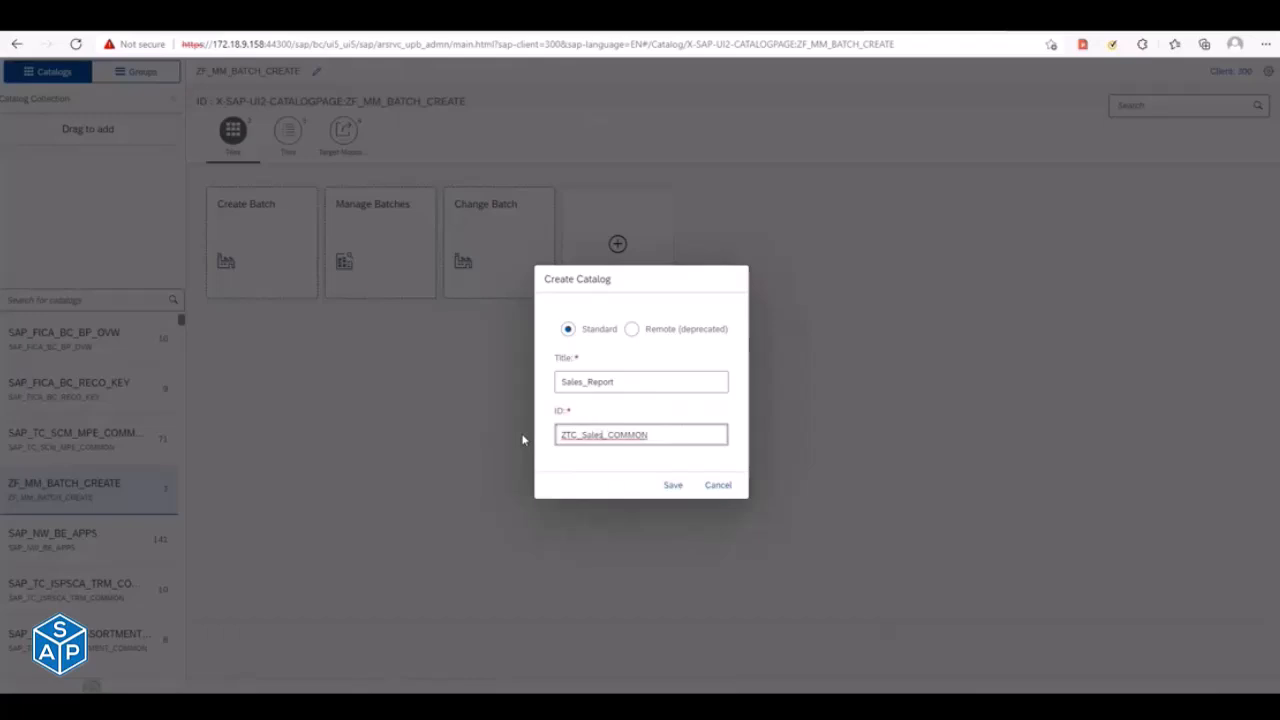
{"action": "key", "text": "shift+Right"}
{"action": "key", "text": "shift+Right"}
{"action": "key", "text": "shift+Right"}
{"action": "key", "text": "shift+Right"}
{"action": "key", "text": "shift+Right"}
{"action": "key", "text": "shift+Right"}
{"action": "type", "text": "Disp"}
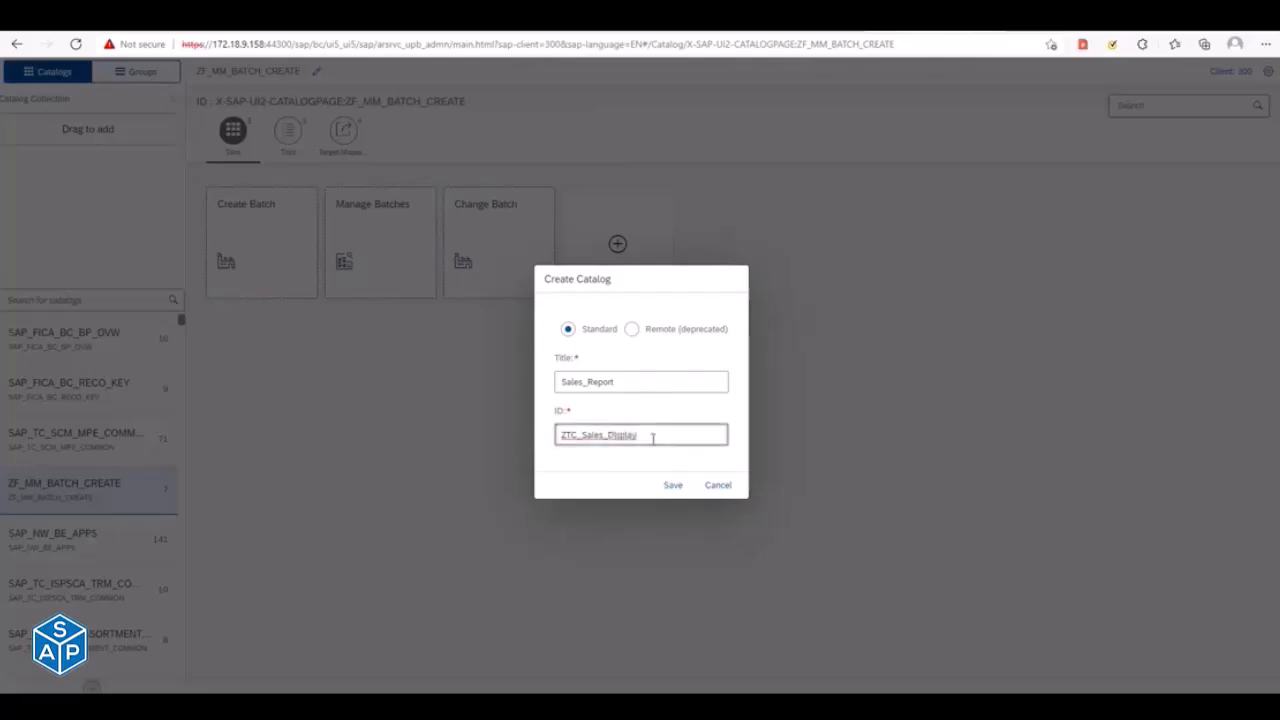
{"action": "left_click_drag", "start_coordinate": [674, 437], "coordinate": [518, 448]}
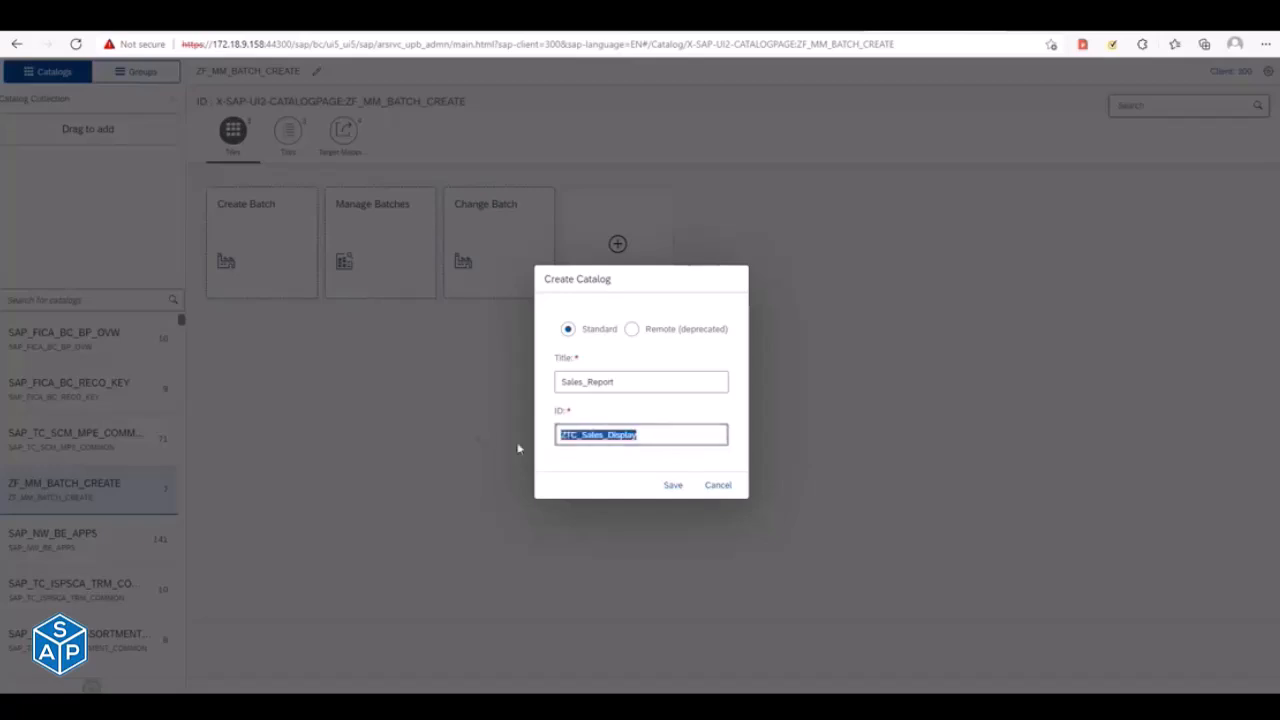
{"action": "left_click", "coordinate": [674, 487]}
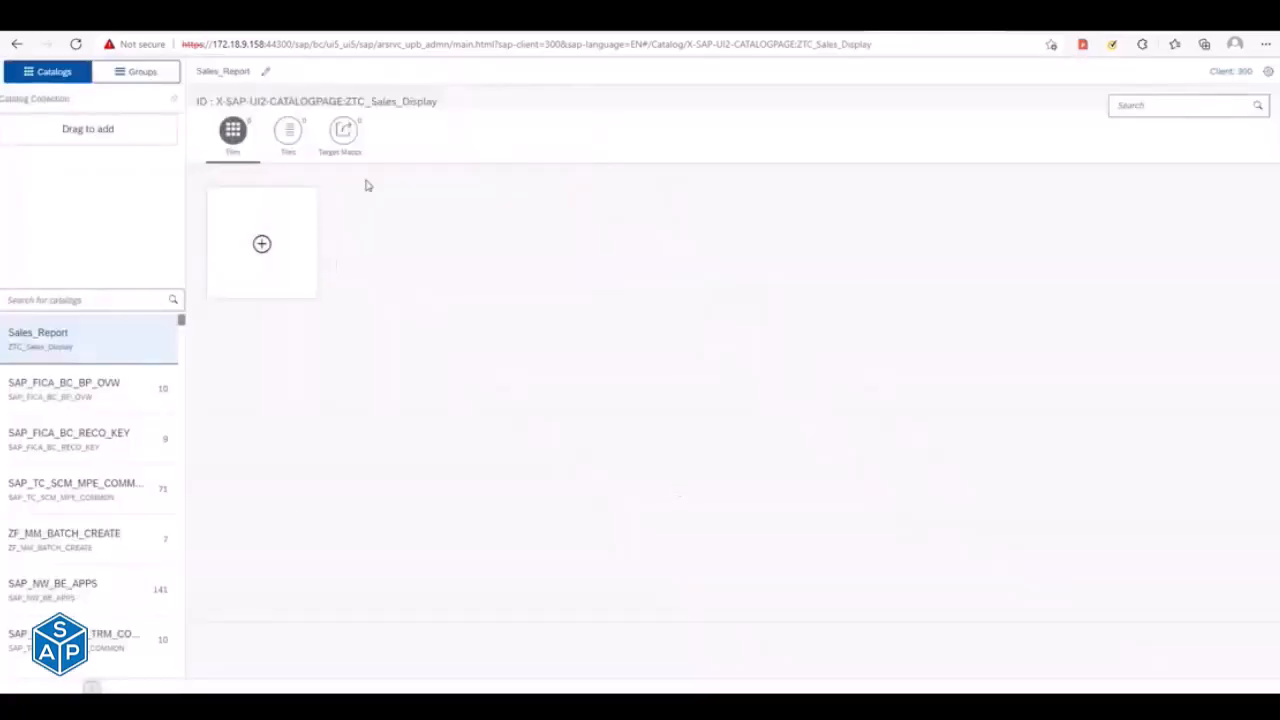
- Add a tile to the Sales_Report catalog from the App Launcher – Static template and open its configuration at the title
{"action": "left_click_drag", "start_coordinate": [343, 100], "coordinate": [445, 104]}
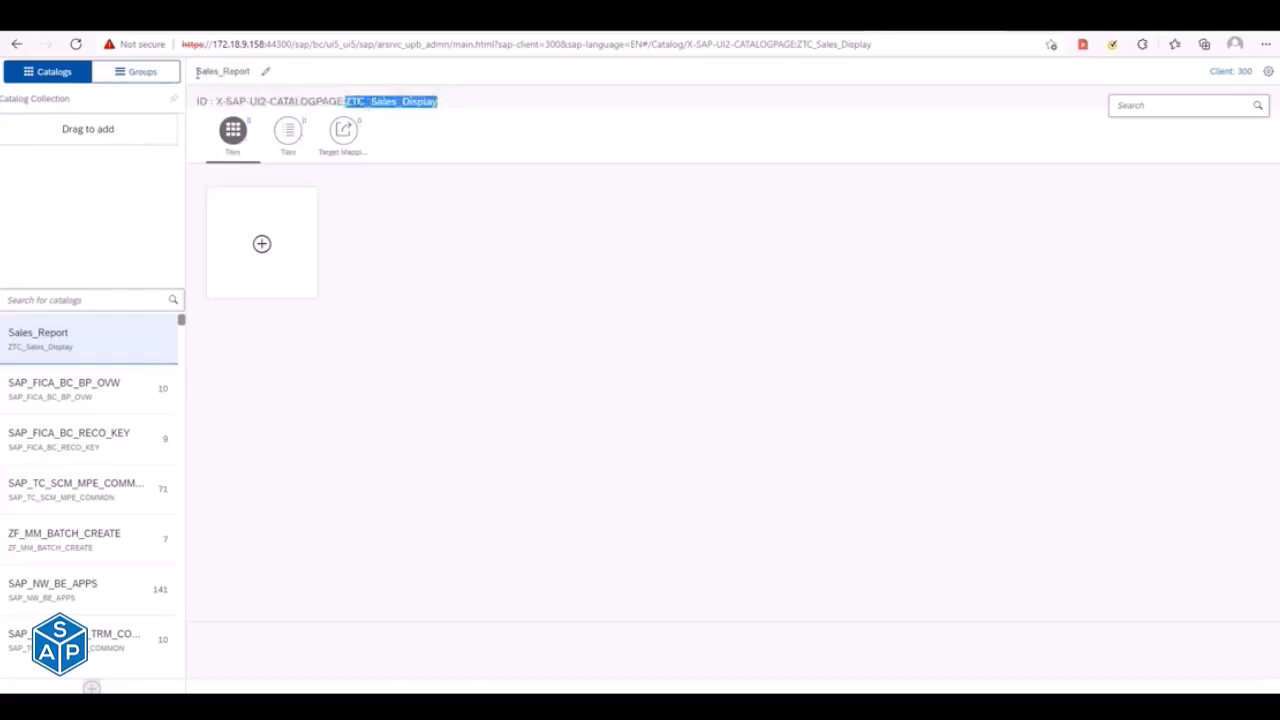
{"action": "left_click", "coordinate": [261, 246]}
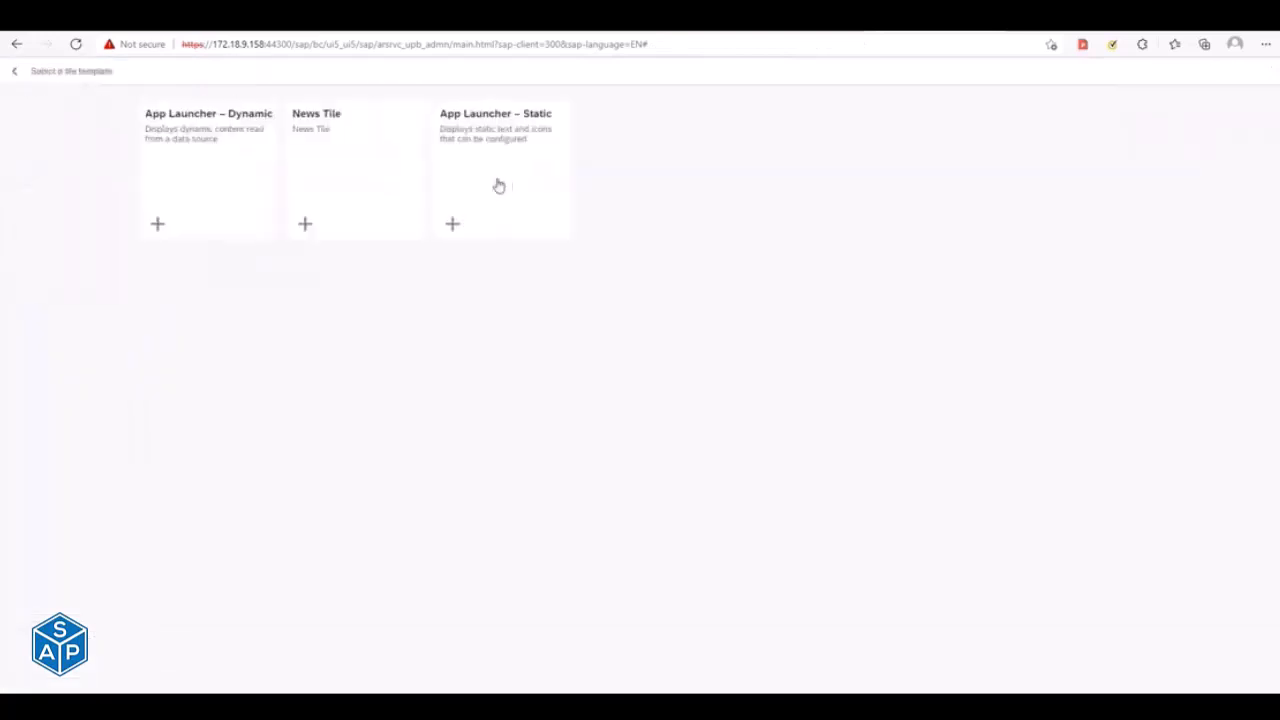
{"action": "left_click", "coordinate": [506, 185]}
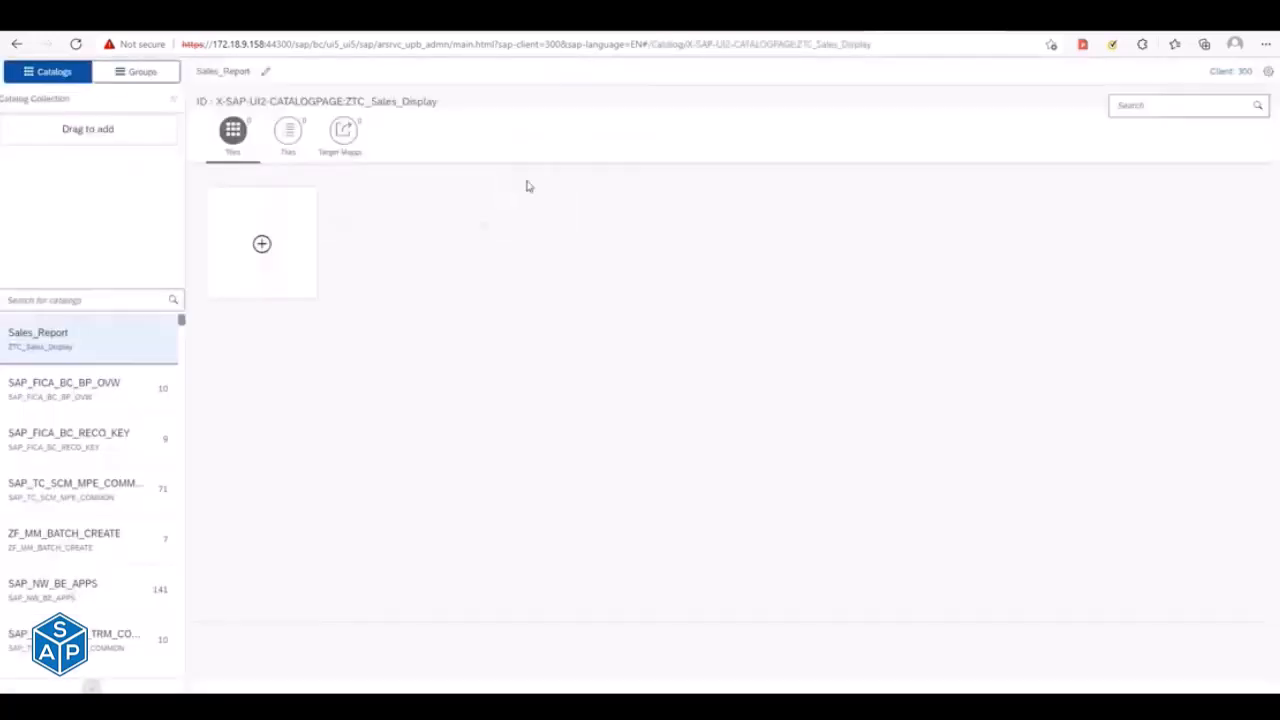
{"action": "left_click", "coordinate": [317, 135]}
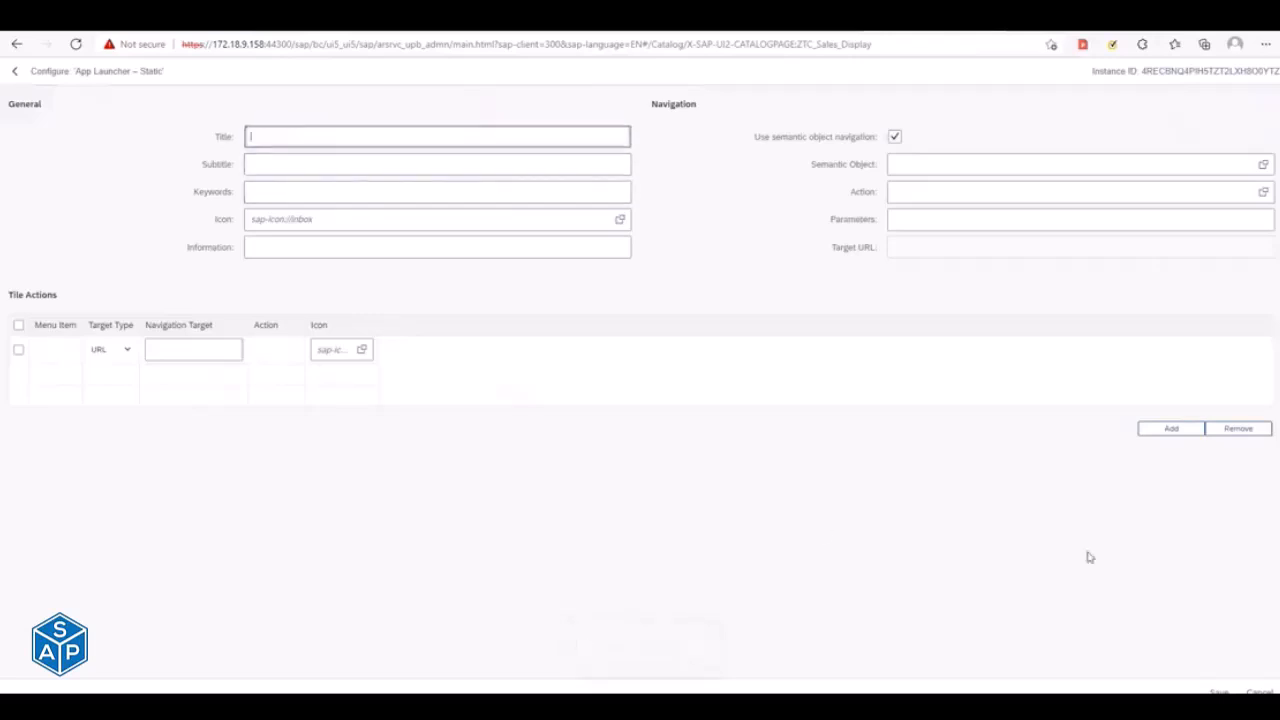
- Cancel the static tile configuration and open the catalog SAP_TC_CEC_SD_COMMON by searching for the technical catalog name copied from the apps library
{"action": "left_click", "coordinate": [1258, 690]}
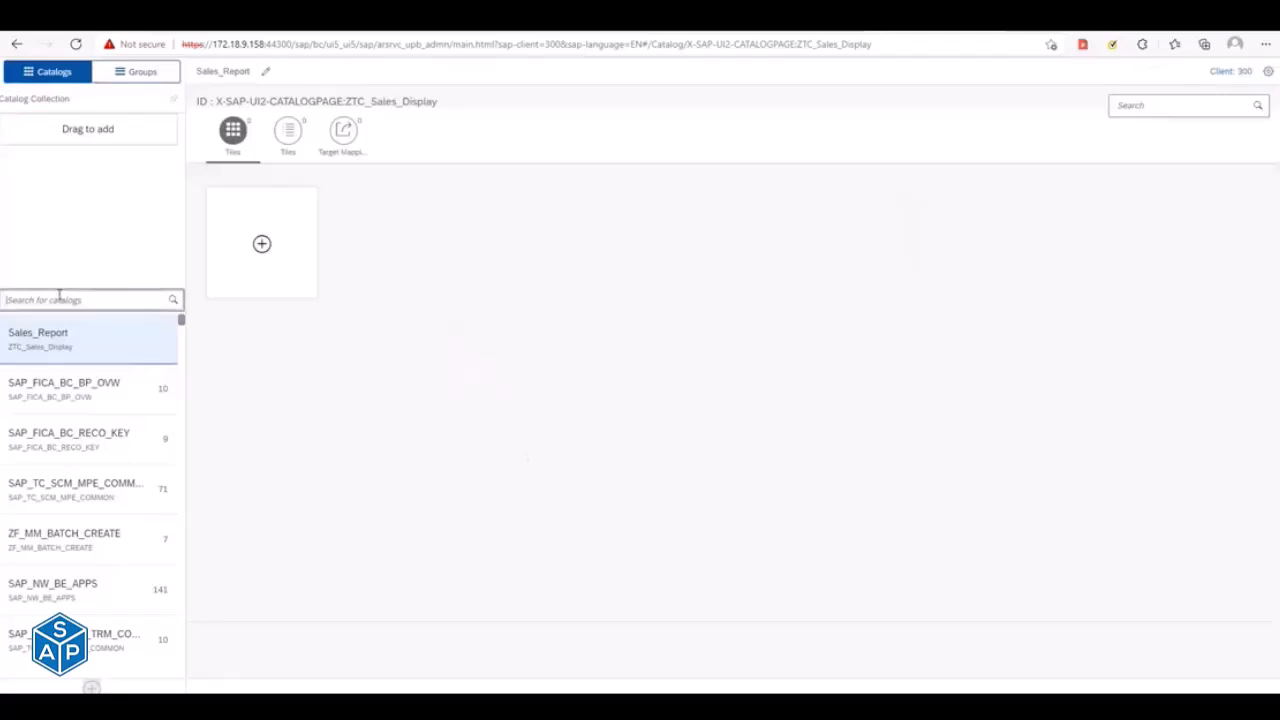
{"action": "key", "text": "alt+Tab"}
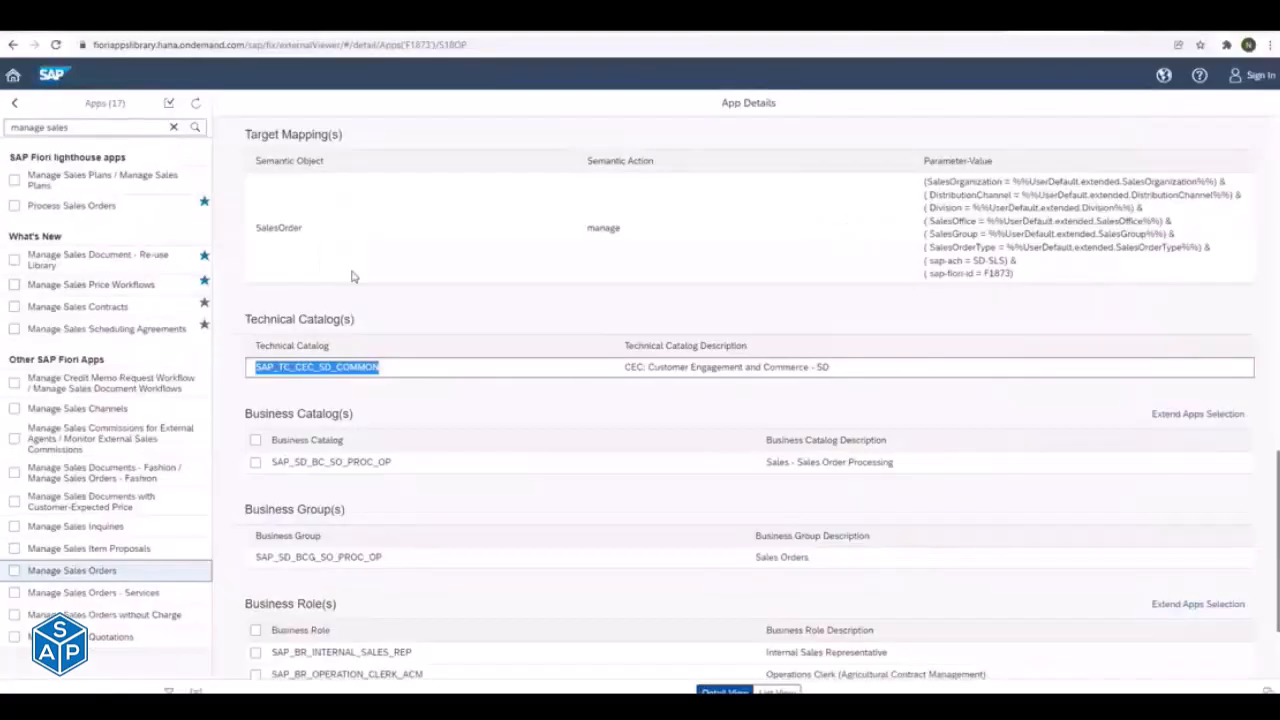
{"action": "key", "text": "alt+Tab"}
{"action": "left_click", "coordinate": [62, 299]}
{"action": "type", "text": "SAP_TC_CEC_SD_COMMON"}
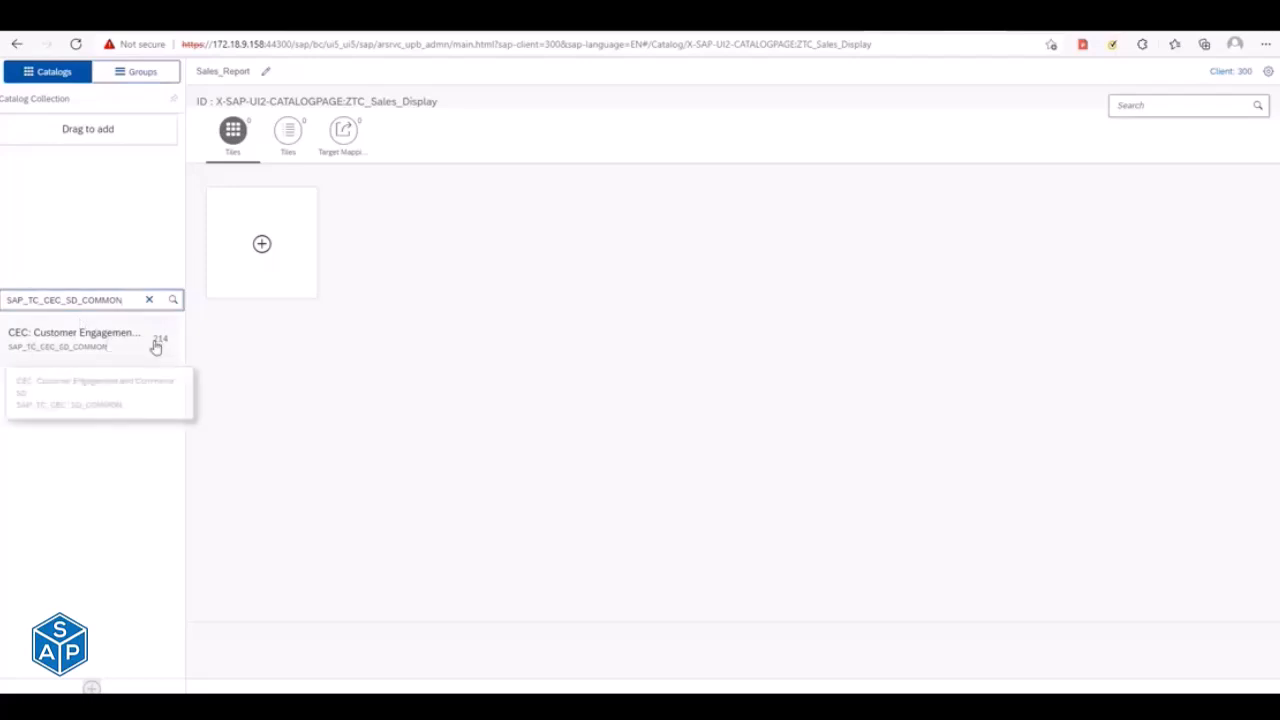
{"action": "left_click", "coordinate": [68, 350]}
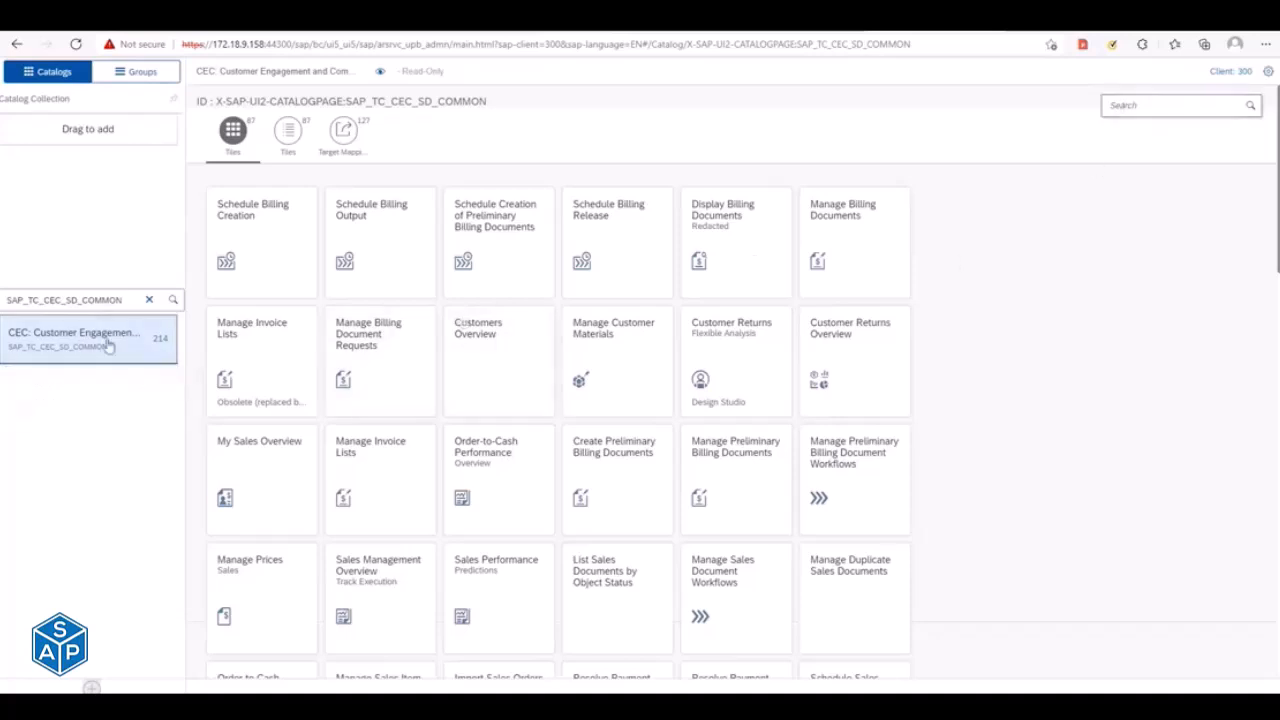
- Switch to the Fiori apps reference library and copy the semantic object SalesOrder from the Manage Sales Orders target mapping
{"action": "key", "text": "alt+Tab"}
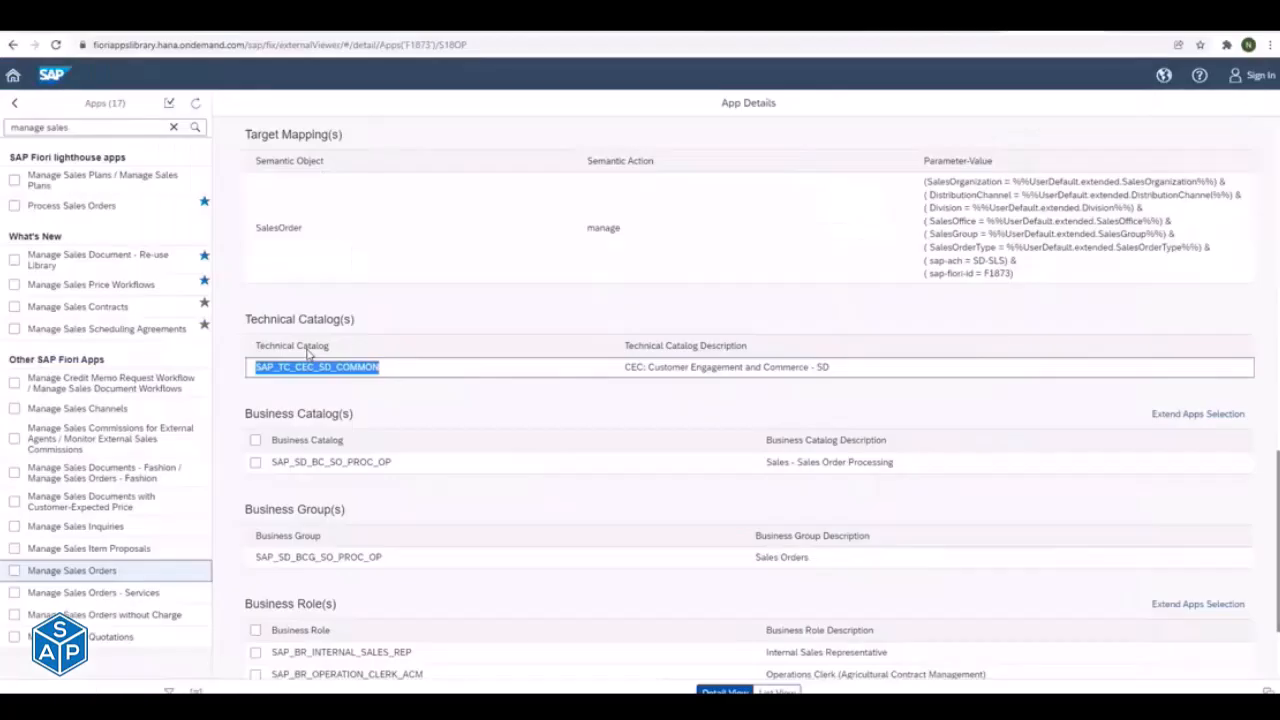
{"action": "key", "text": "alt+Tab"}
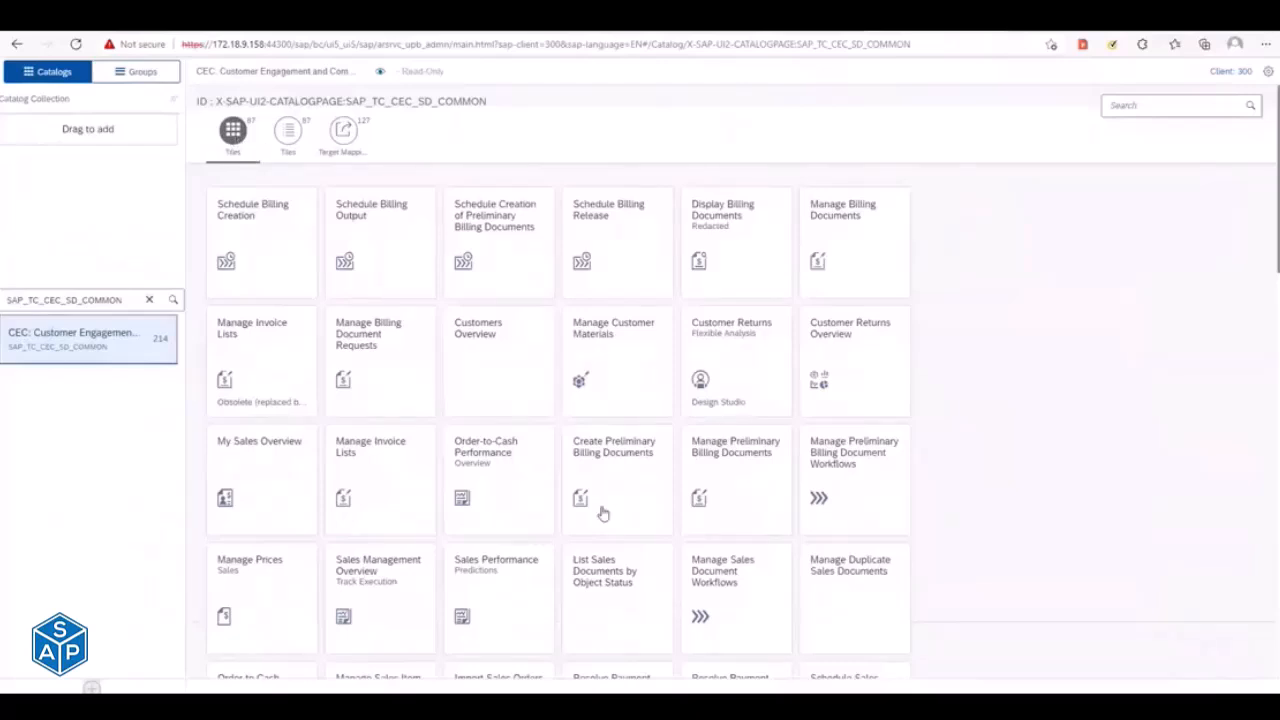
{"action": "left_click", "coordinate": [1129, 108]}
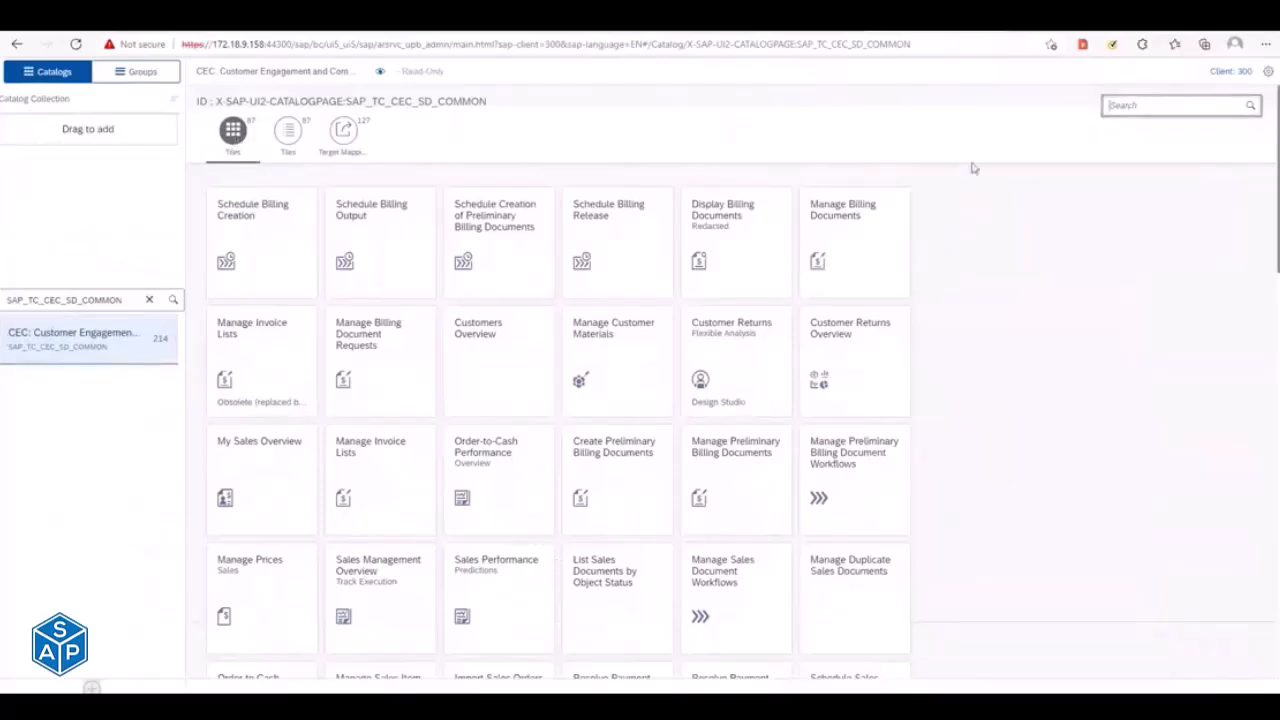
{"action": "key", "text": "alt+Tab"}
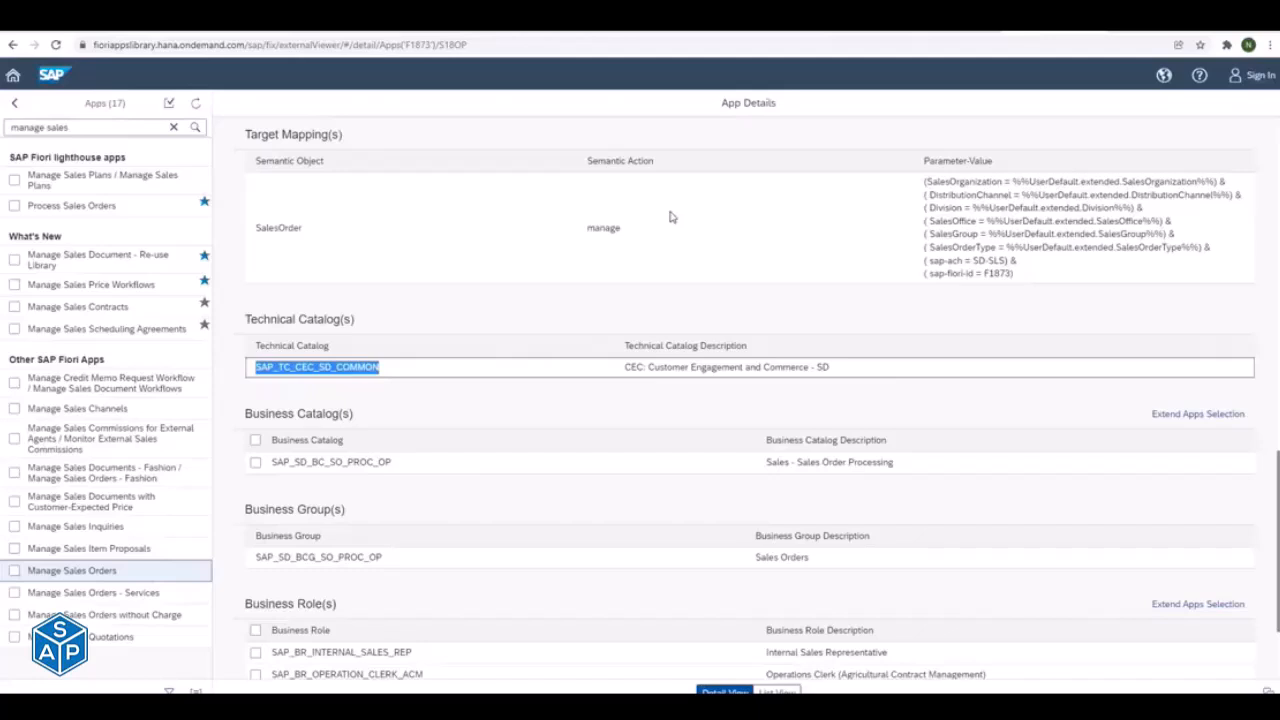
{"action": "scroll", "coordinate": [394, 317], "scroll_direction": "up", "scroll_amount": 2}
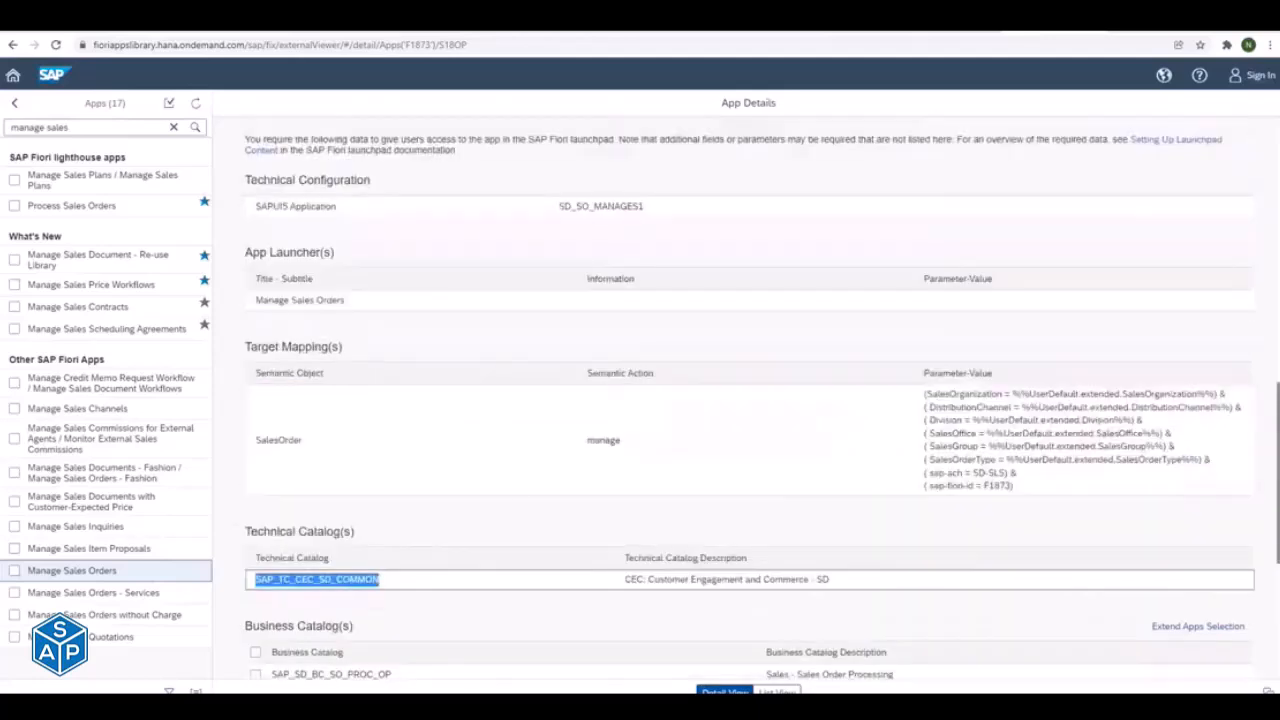
{"action": "left_click_drag", "start_coordinate": [247, 346], "coordinate": [640, 446]}
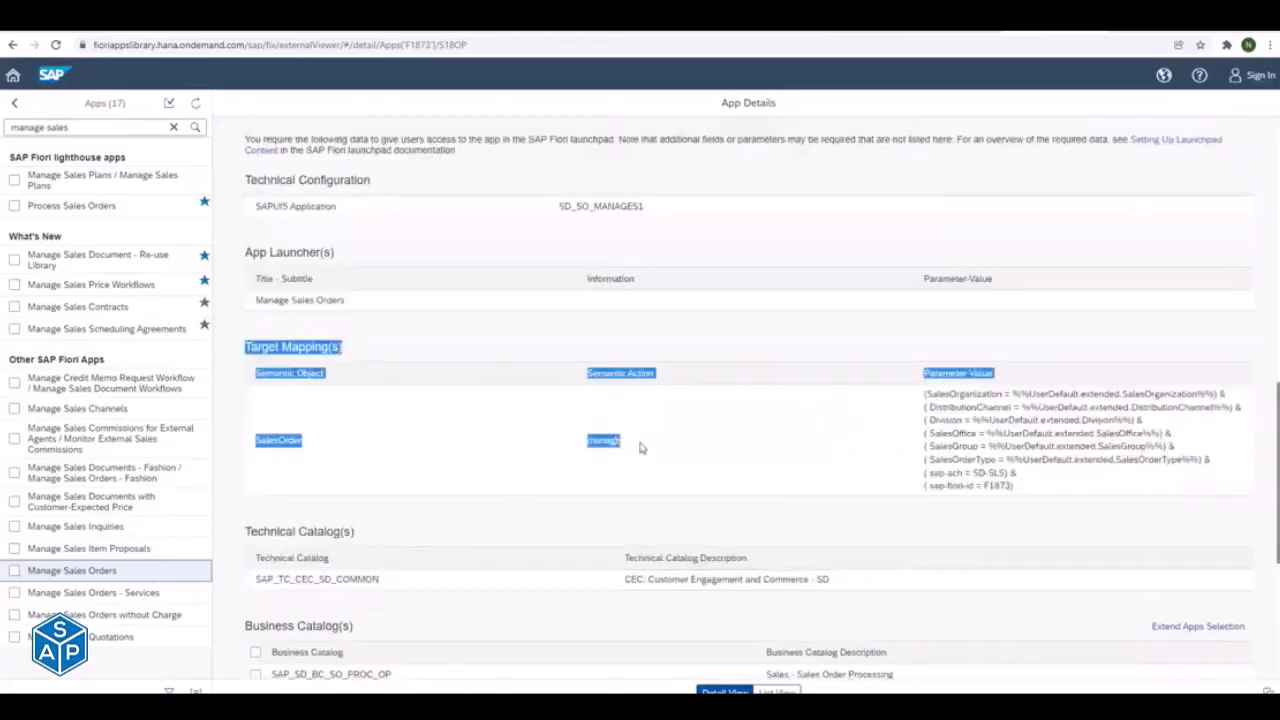
{"action": "left_click", "coordinate": [282, 577]}
{"action": "left_click_drag", "start_coordinate": [282, 577], "coordinate": [368, 579]}
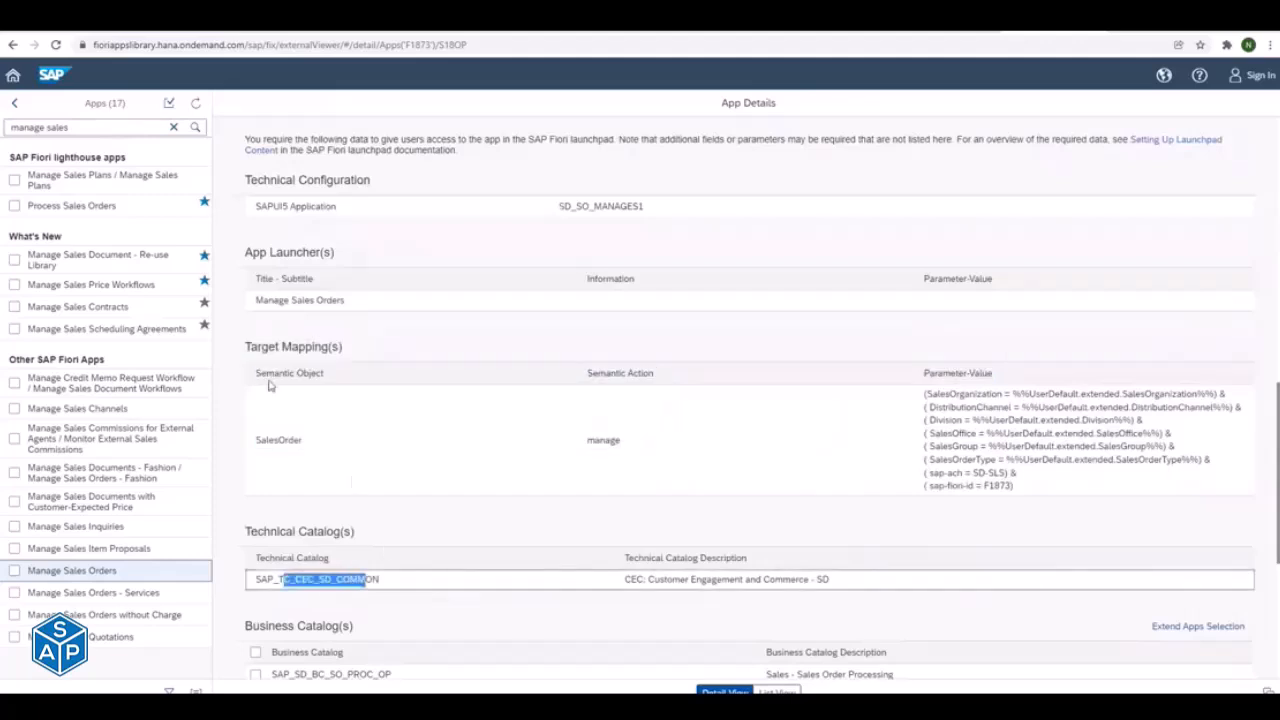
{"action": "left_click_drag", "start_coordinate": [257, 347], "coordinate": [617, 446]}
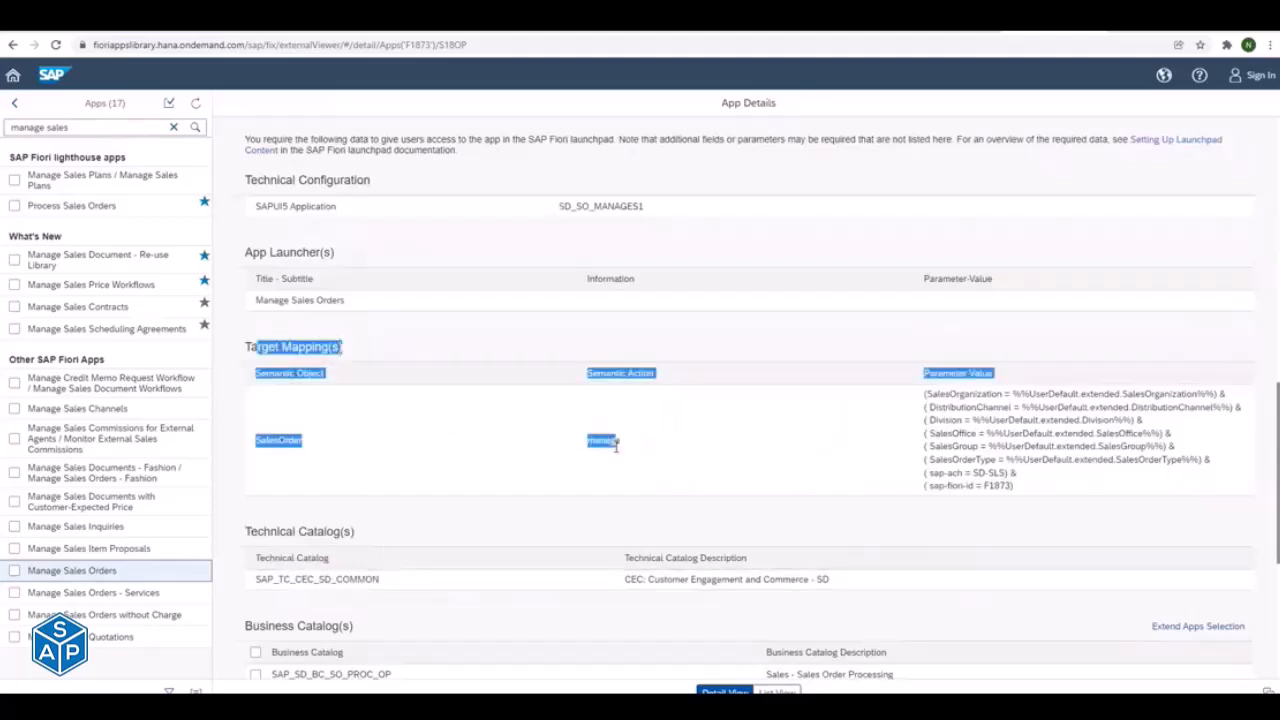
{"action": "left_click", "coordinate": [497, 439]}
{"action": "double_click", "coordinate": [265, 438]}
{"action": "key", "text": "ctrl+c"}
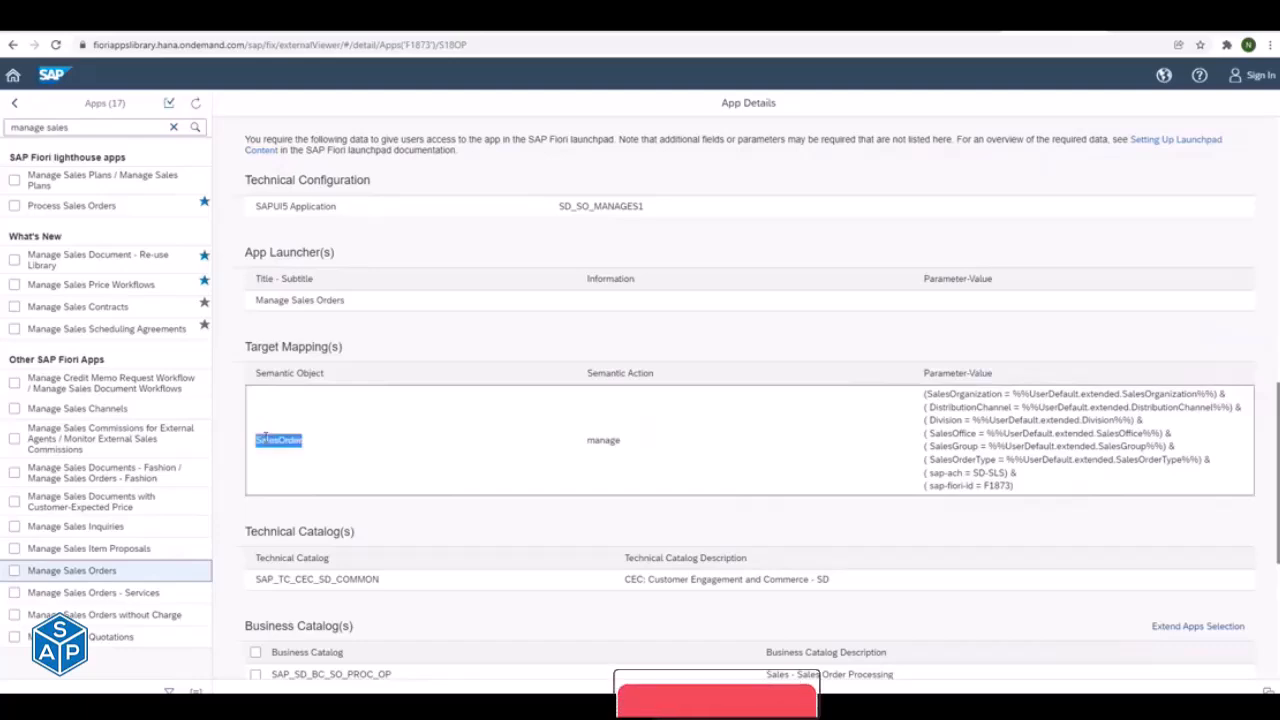
- Switch back to the launchpad designer and search the tiles of the SAP_TC_CEC_SD_COMMON catalog for SalesOrder
{"action": "key", "text": "alt+Tab"}
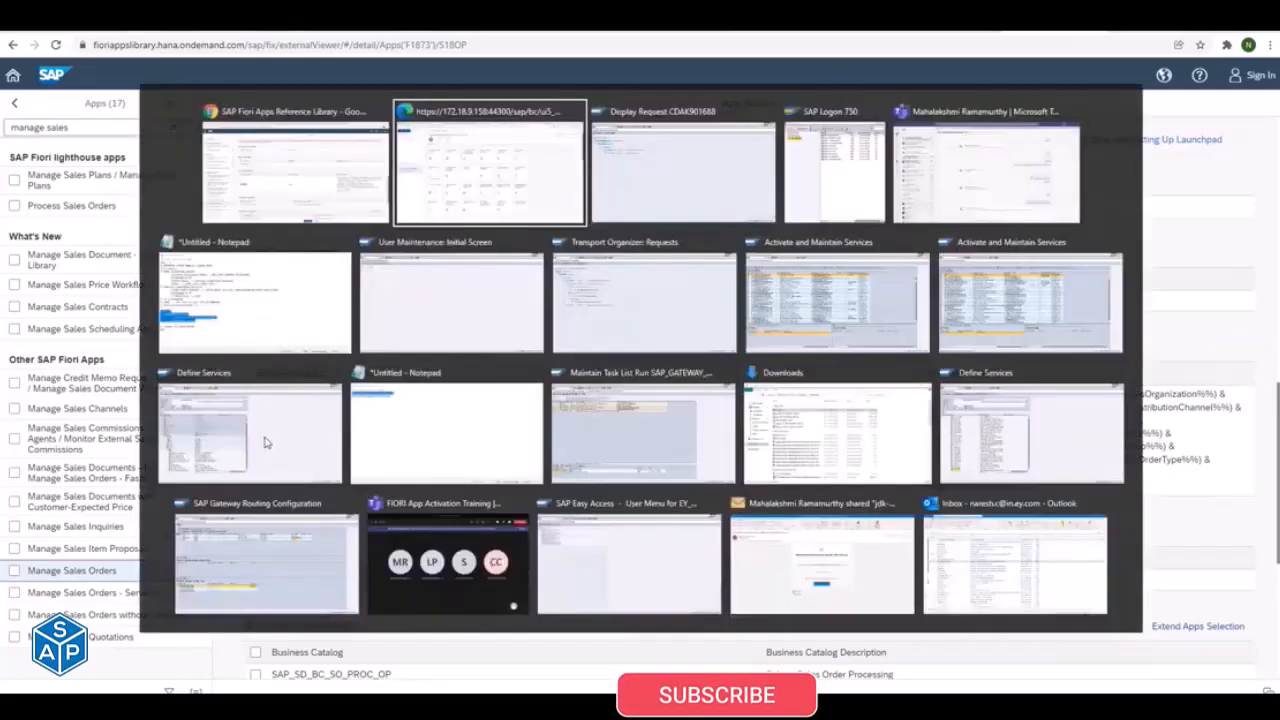
{"action": "left_click", "coordinate": [1160, 106]}
{"action": "key", "text": "ctrl+v"}
{"action": "key", "text": "Return"}
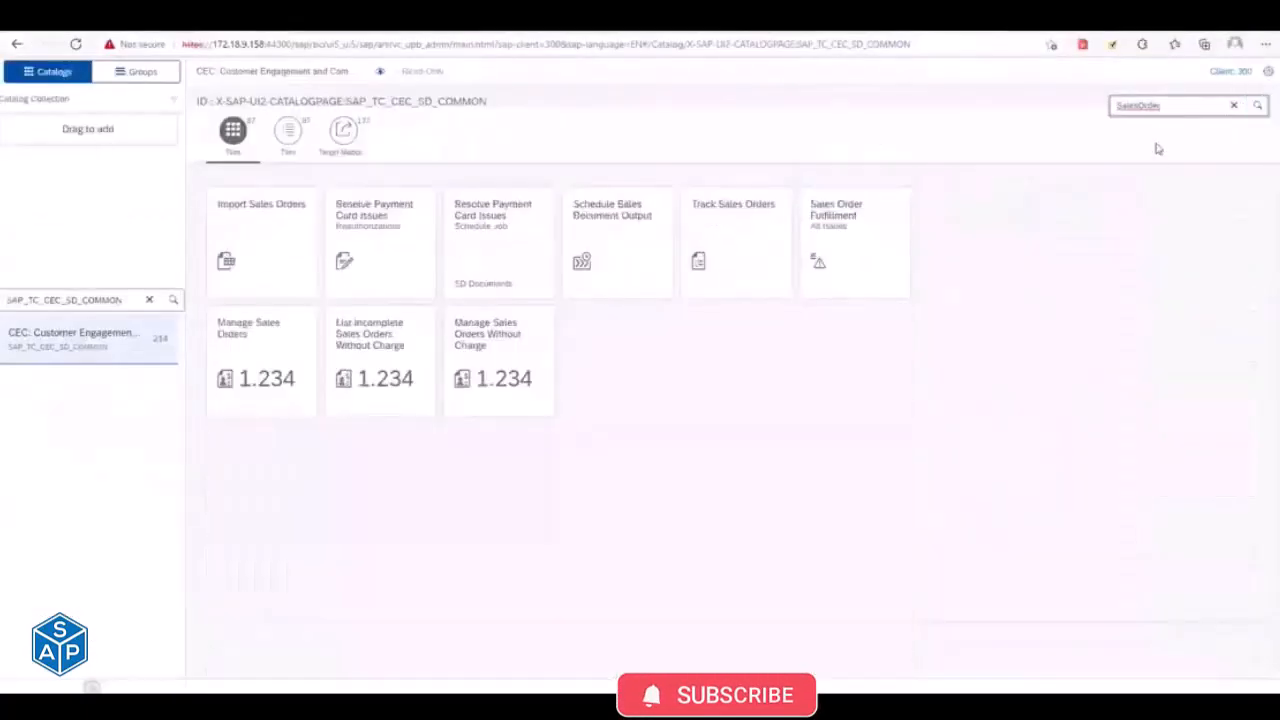
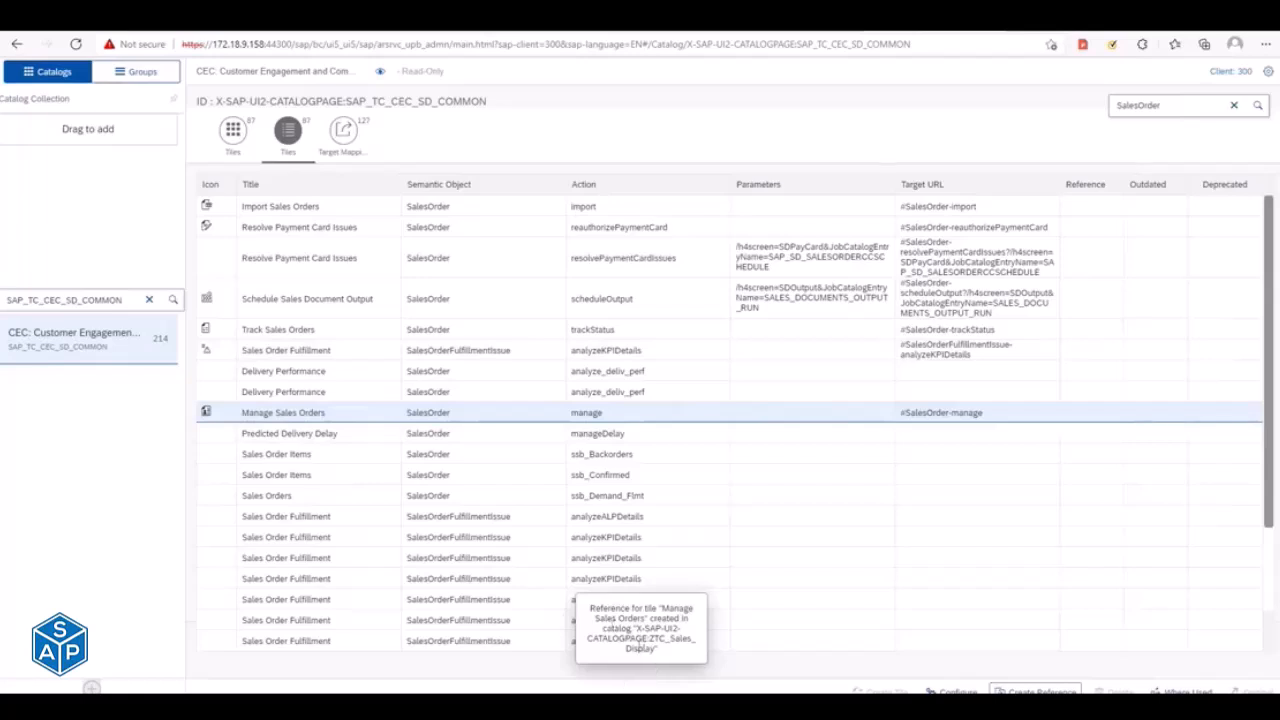
- Compare the Manage Sales Orders tile with the SalesOrder target mappings in catalog SAP_TC_CEC_SD_COMMON
{"action": "left_click", "coordinate": [343, 131]}
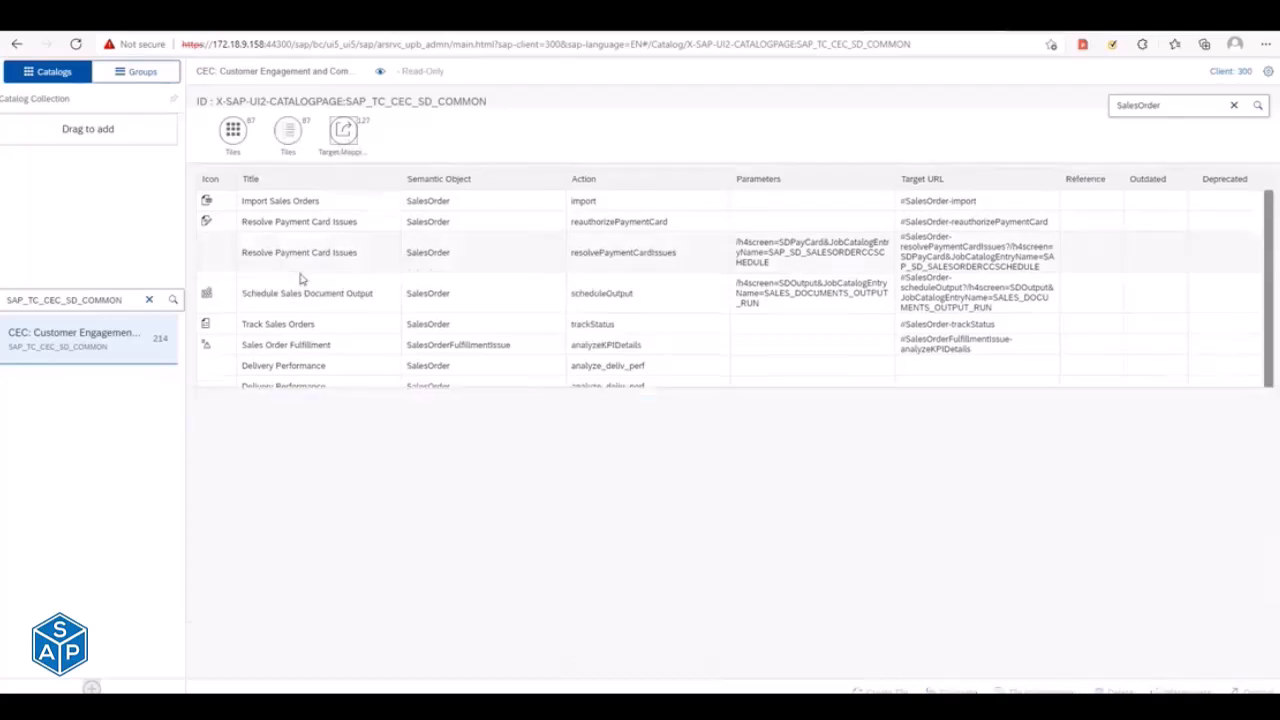
{"action": "left_click", "coordinate": [288, 131]}
{"action": "left_click", "coordinate": [362, 414]}
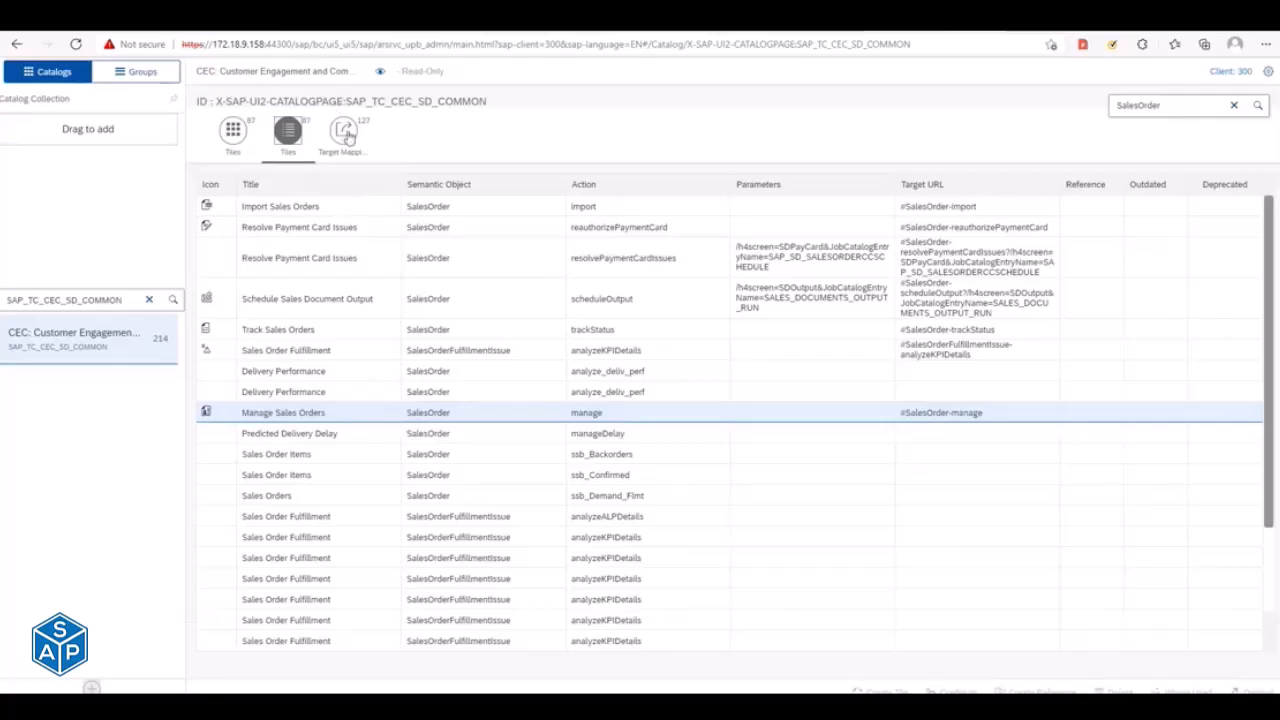
{"action": "left_click", "coordinate": [349, 138]}
{"action": "left_click", "coordinate": [1180, 103]}
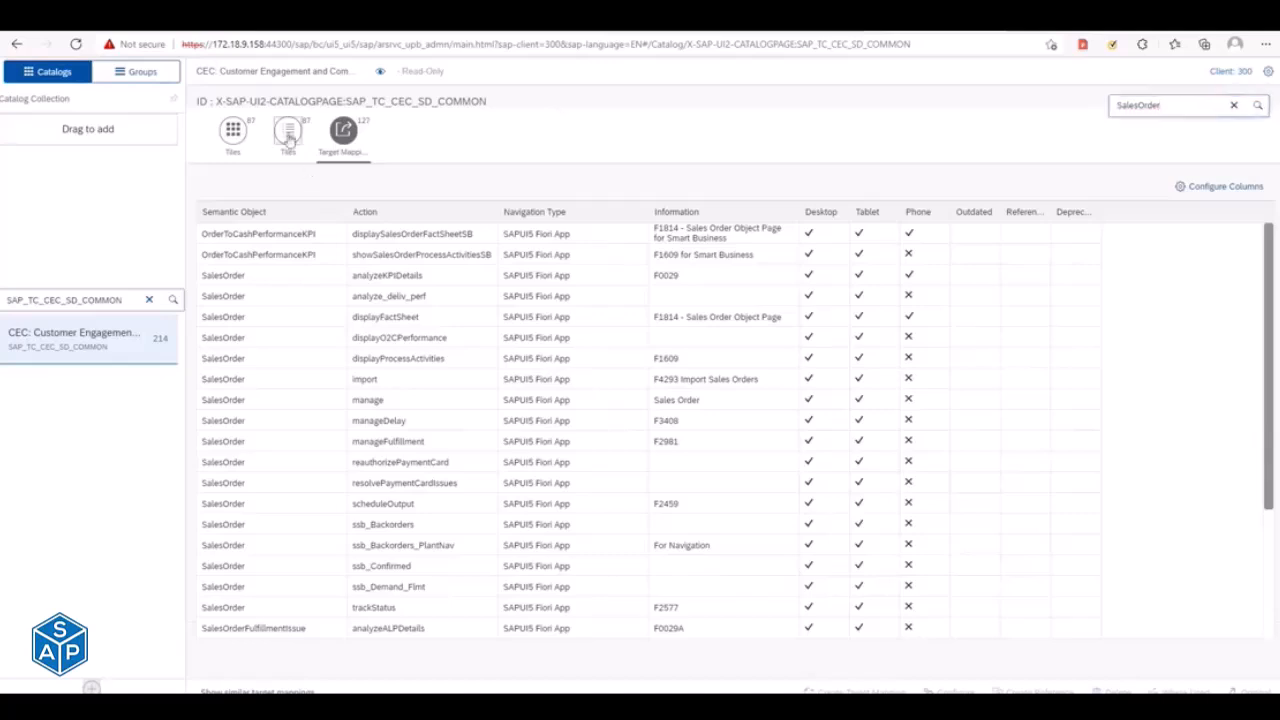
{"action": "left_click", "coordinate": [288, 135]}
{"action": "left_click", "coordinate": [404, 416]}
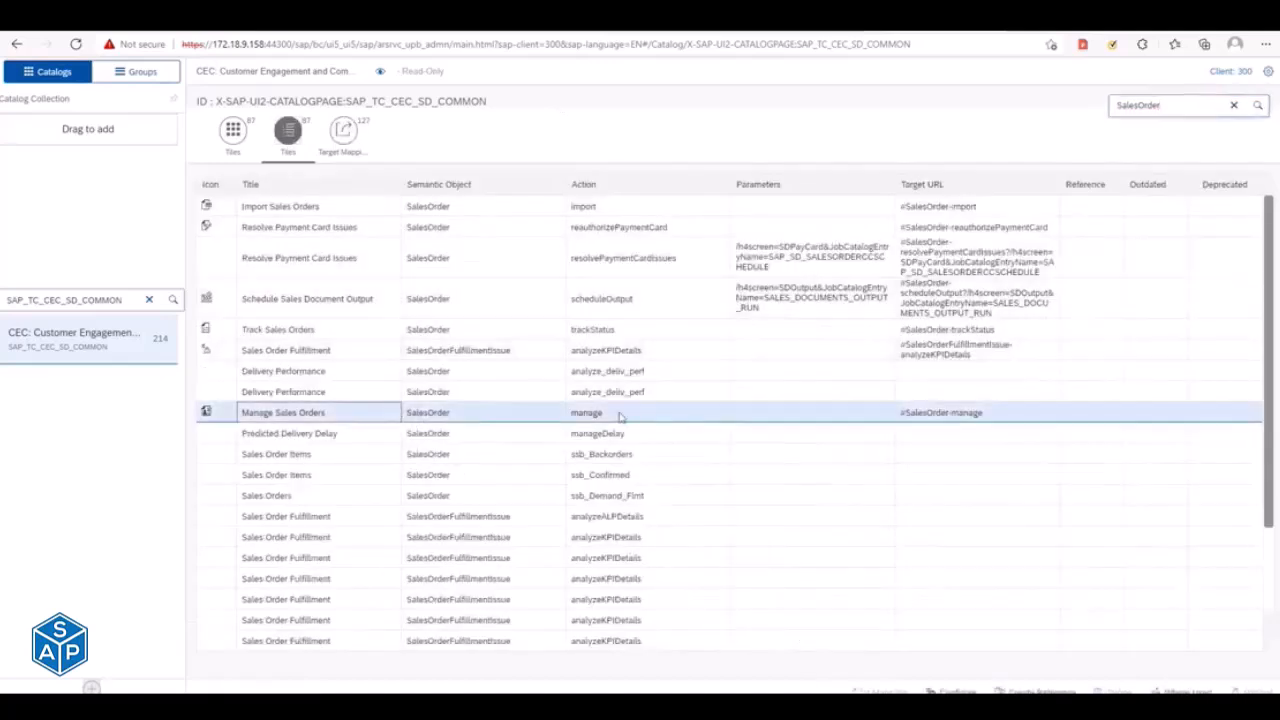
- Create a reference to the SalesOrder manage target mapping in the Sales_Report catalog, searching for it with ZTC
{"action": "left_click", "coordinate": [335, 130]}
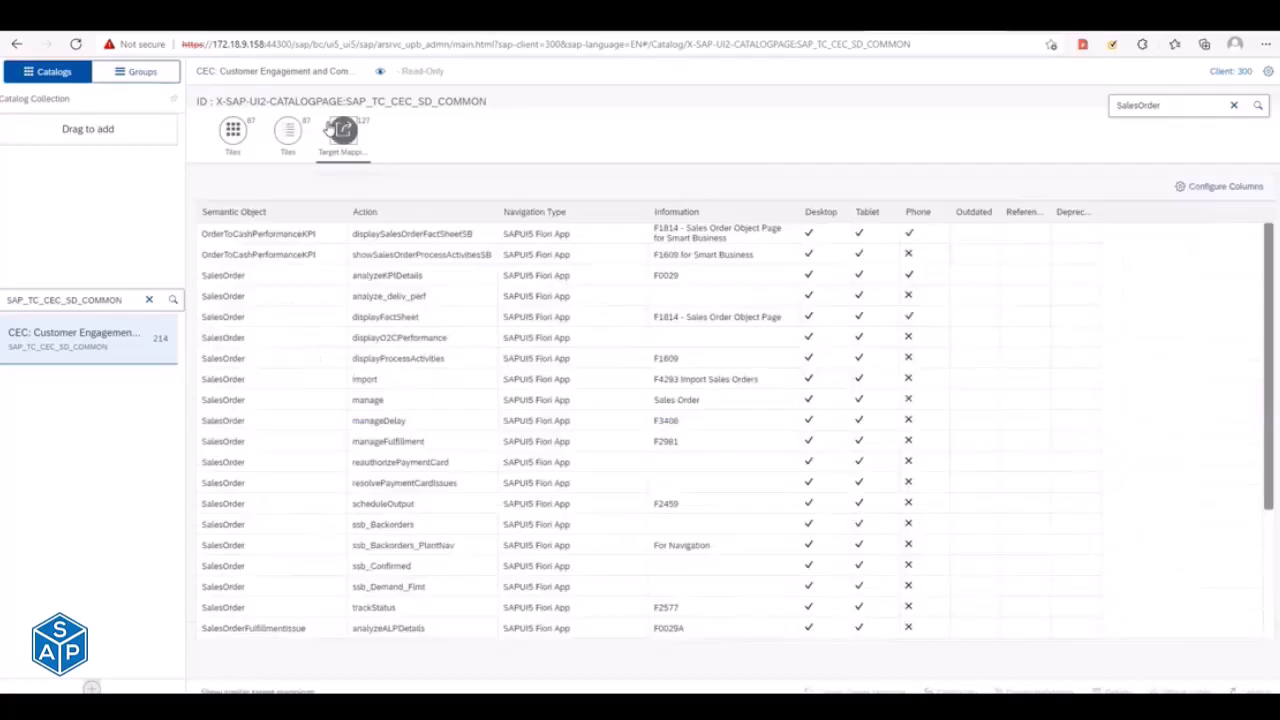
{"action": "left_click", "coordinate": [268, 399]}
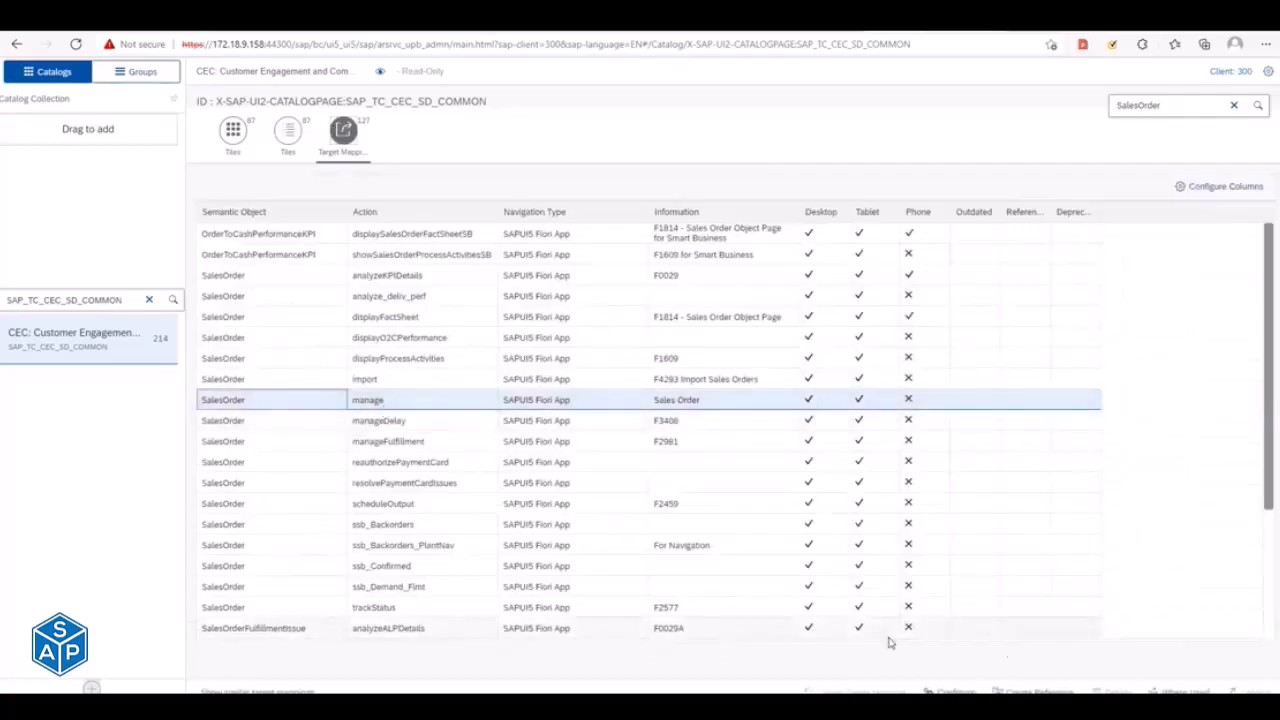
{"action": "left_click", "coordinate": [1040, 690]}
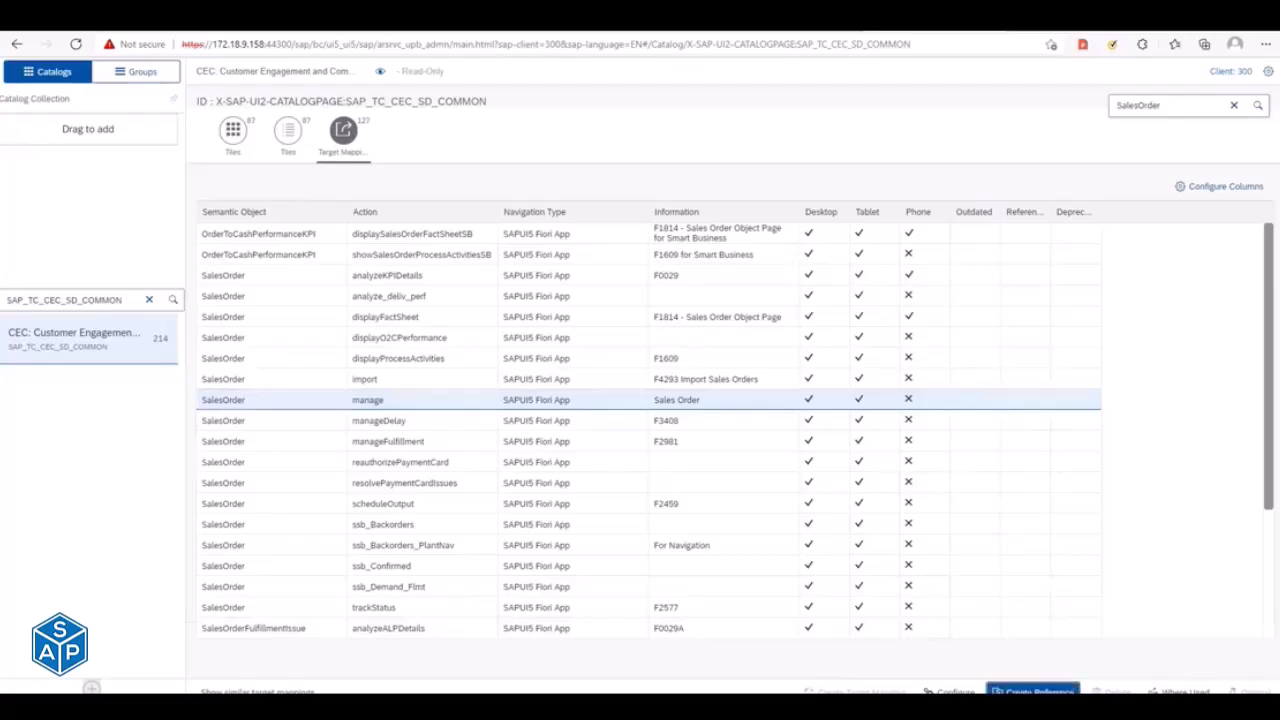
{"action": "type", "text": "ZTC"}
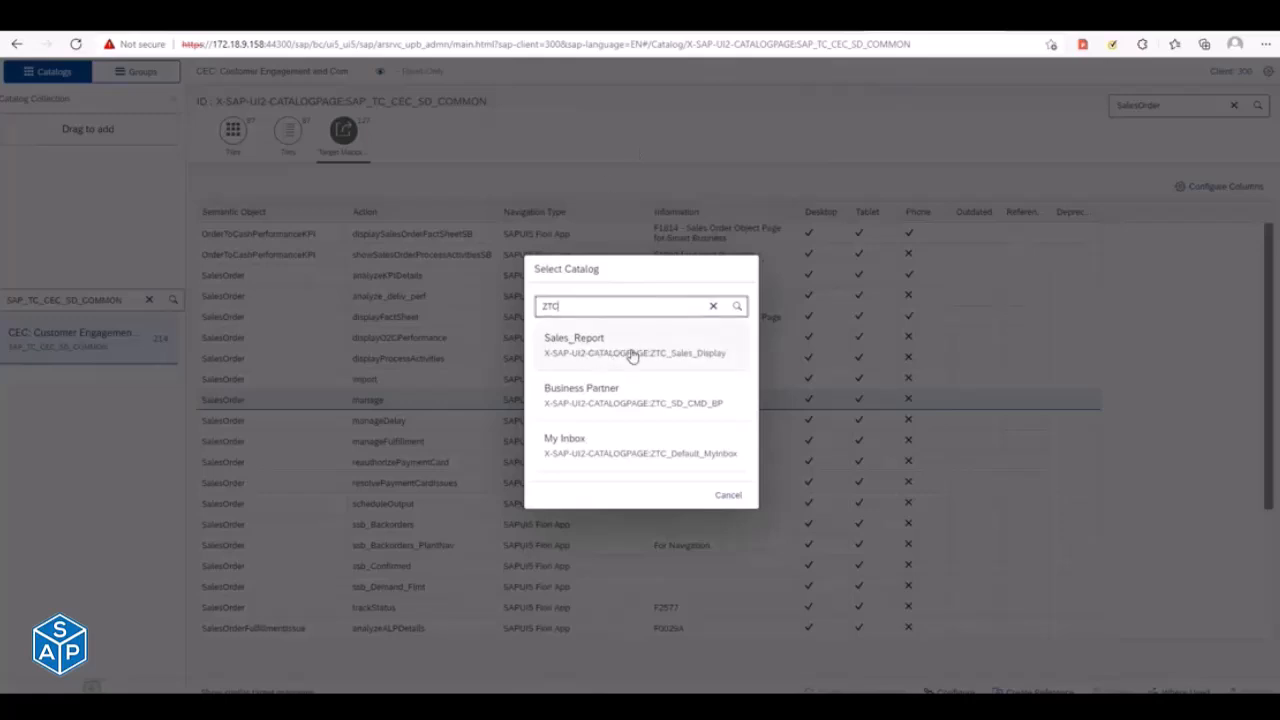
{"action": "left_click", "coordinate": [632, 345]}
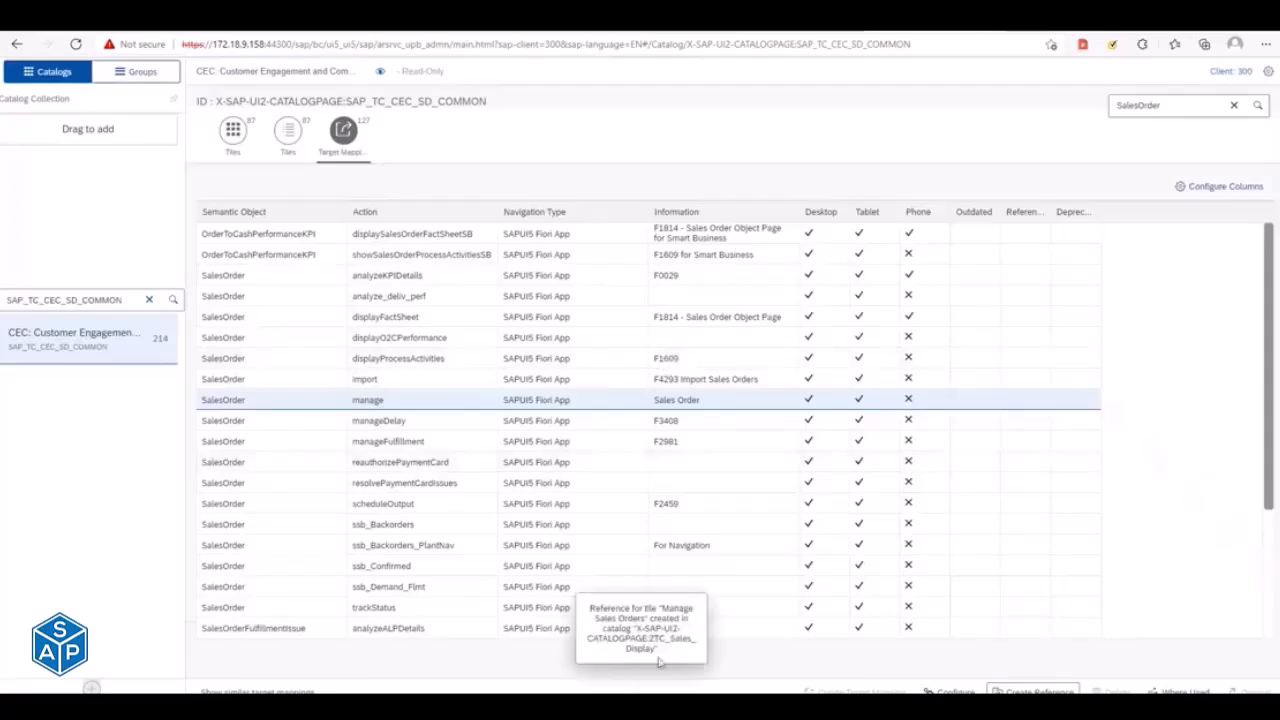
- Search the catalogs for ZTC, open Sales_Report and show its contents as tiles
{"action": "left_click", "coordinate": [139, 303]}
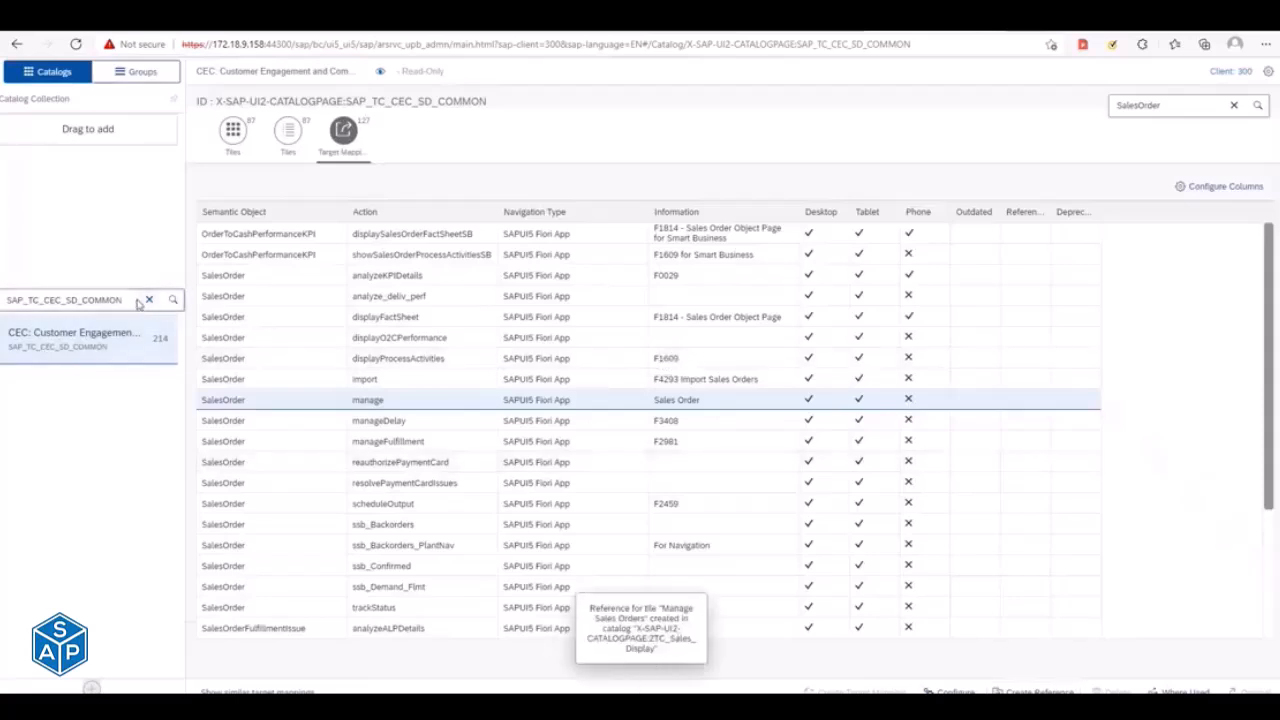
{"action": "key", "text": "ctrl+a"}
{"action": "key", "text": "BackSpace"}
{"action": "type", "text": "zTC"}
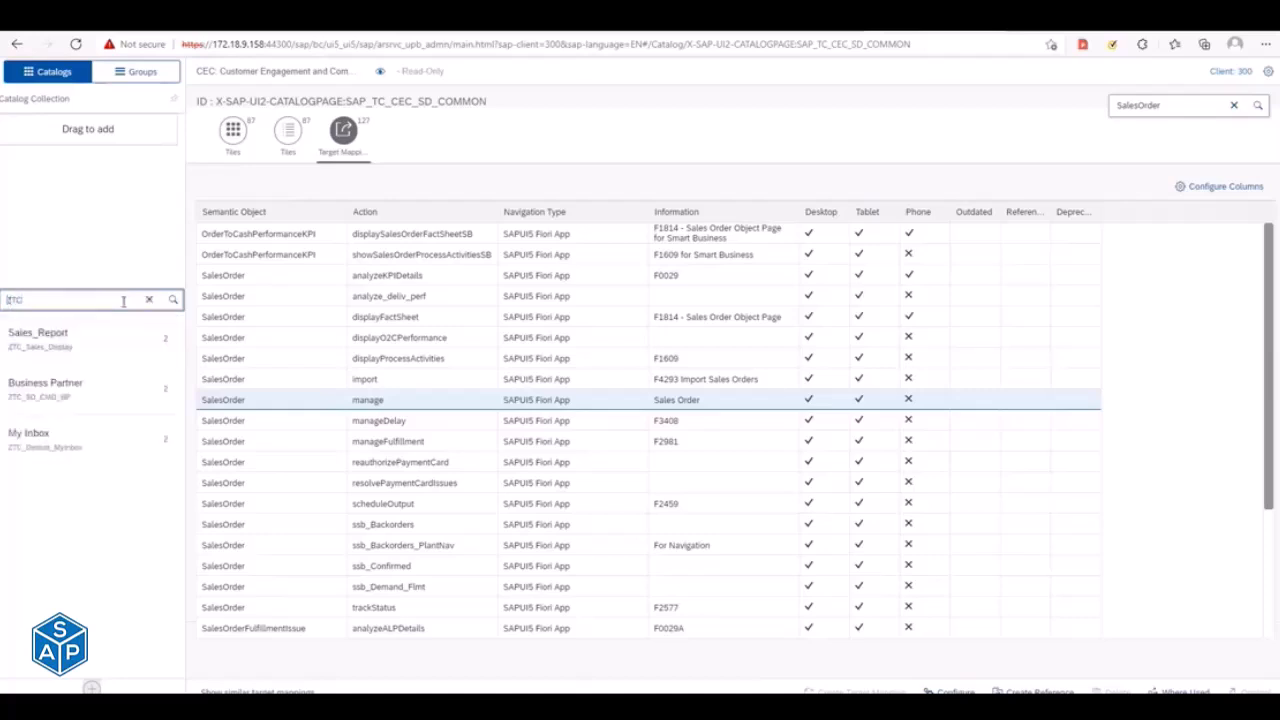
{"action": "left_click", "coordinate": [56, 355]}
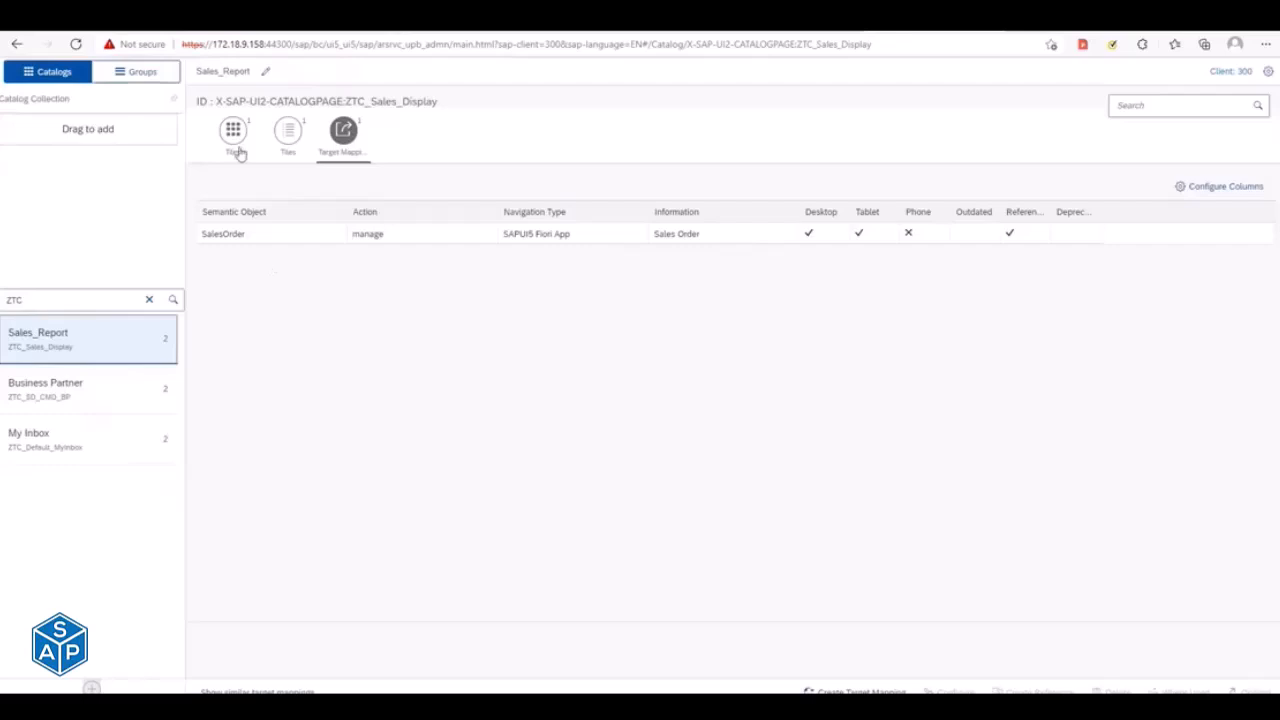
{"action": "left_click", "coordinate": [235, 140]}
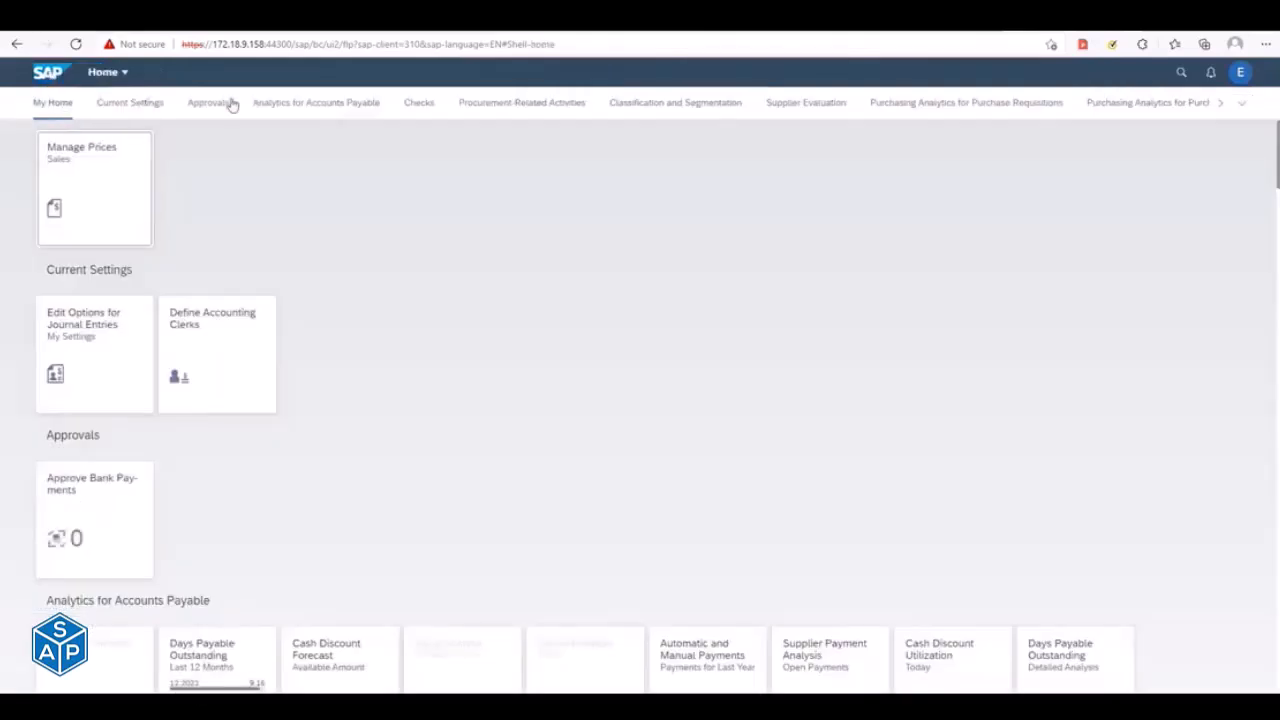
- Examine the launchpad home page groups, from Approvals through Accounts Receivable Manager and back to My Home, for the sales order app
{"action": "scroll", "coordinate": [133, 105], "scroll_direction": "down", "scroll_amount": 5}
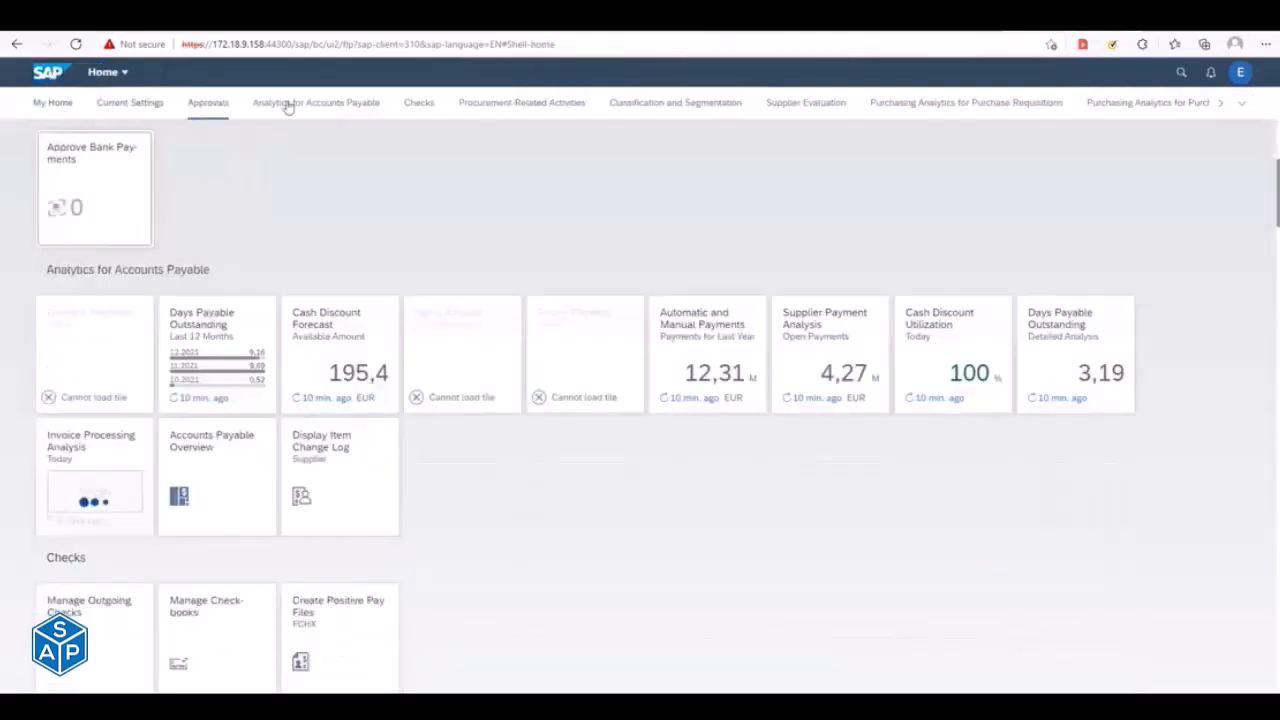
{"action": "left_click", "coordinate": [421, 104]}
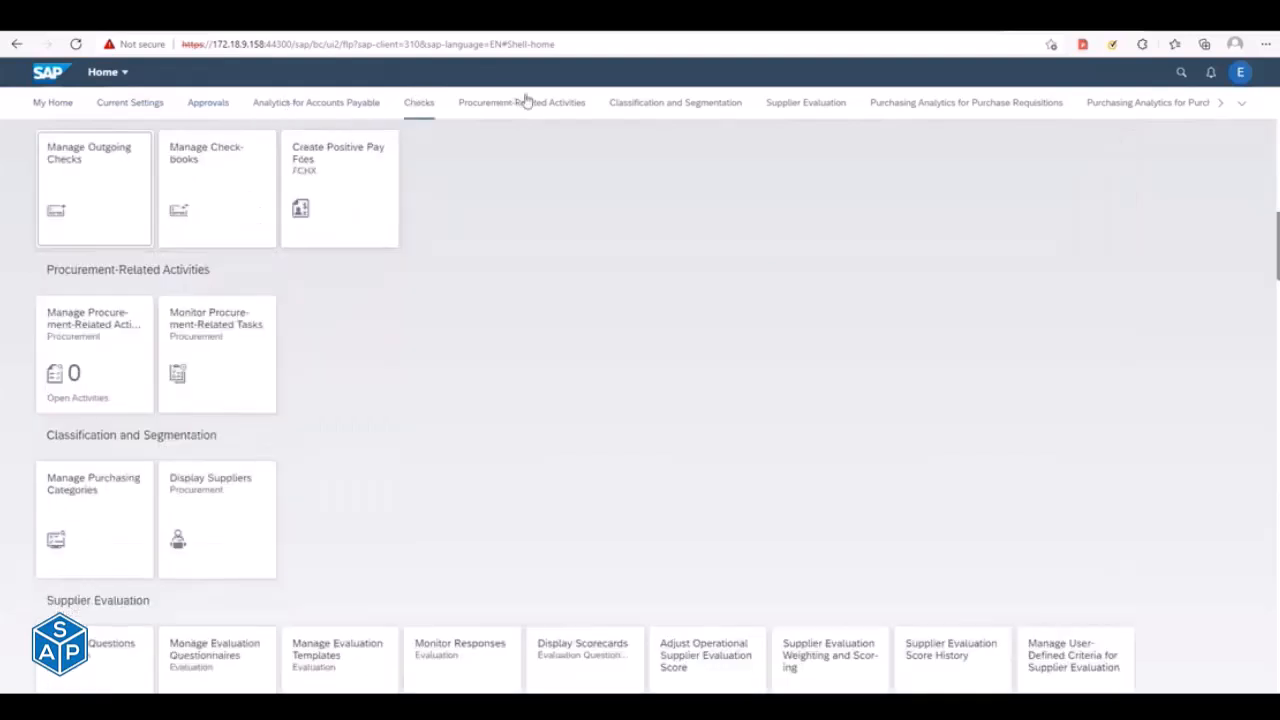
{"action": "left_click", "coordinate": [523, 101]}
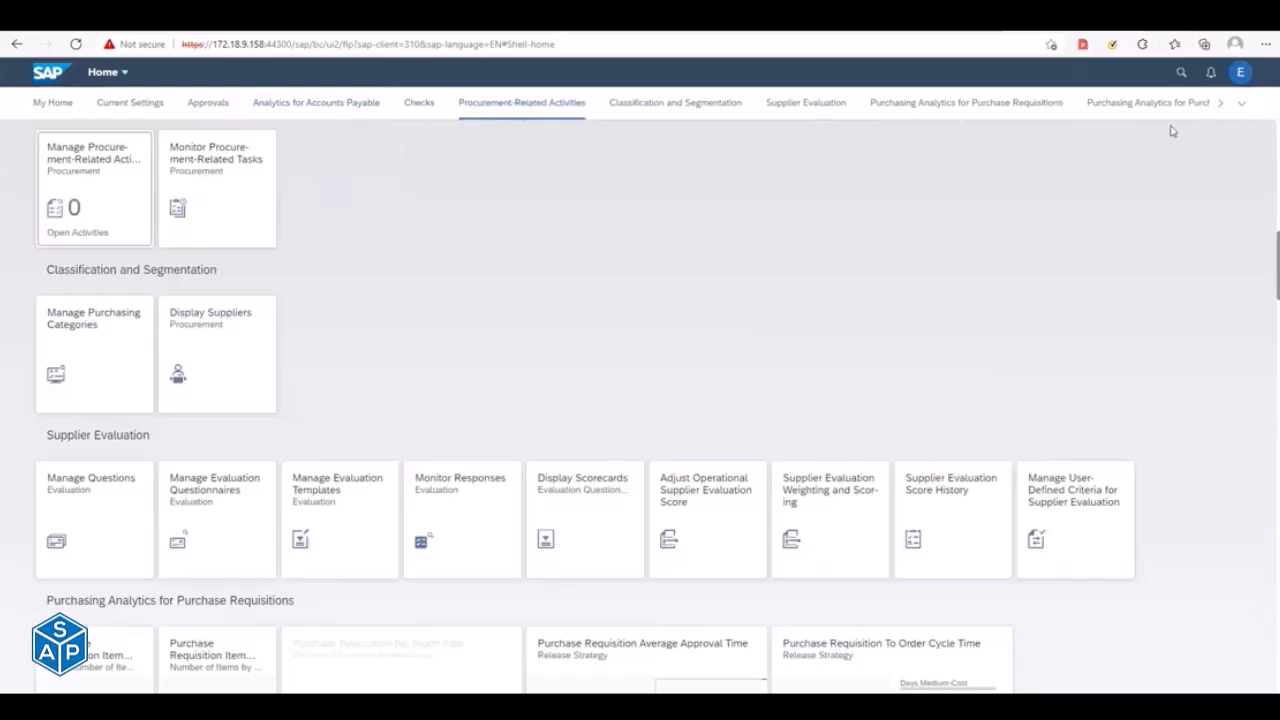
{"action": "left_click", "coordinate": [1221, 102]}
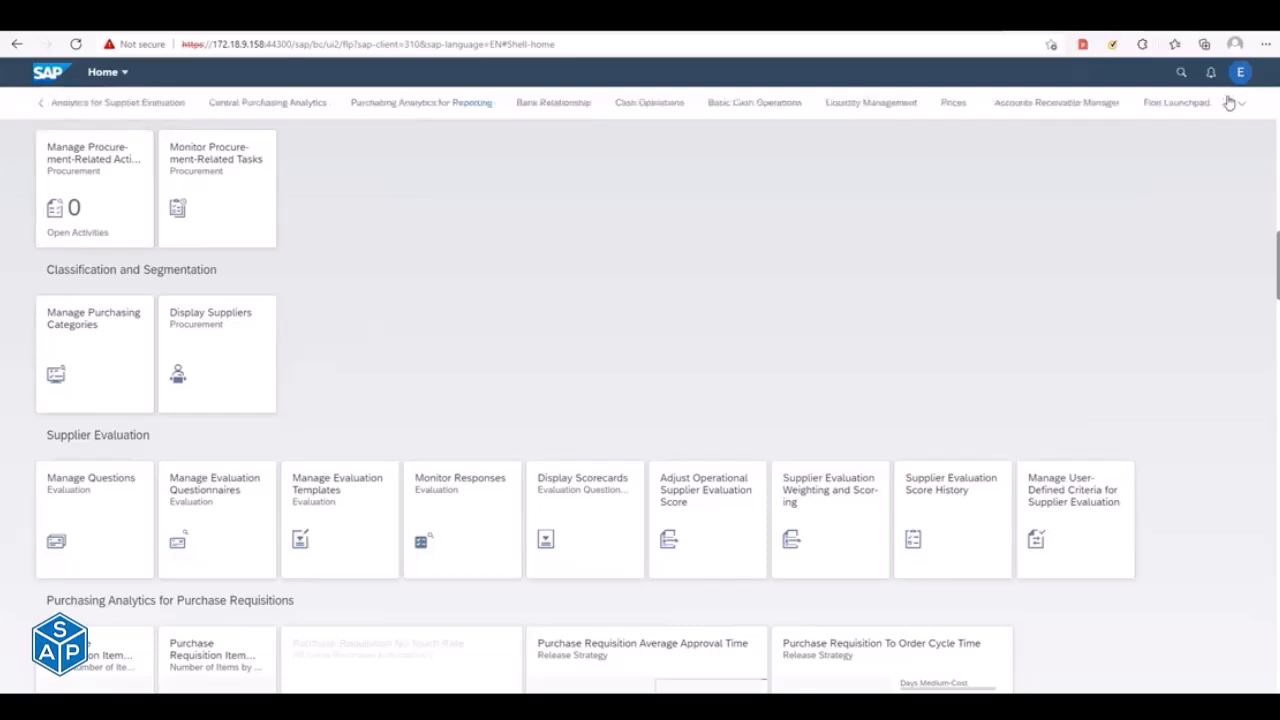
{"action": "left_click", "coordinate": [1097, 104]}
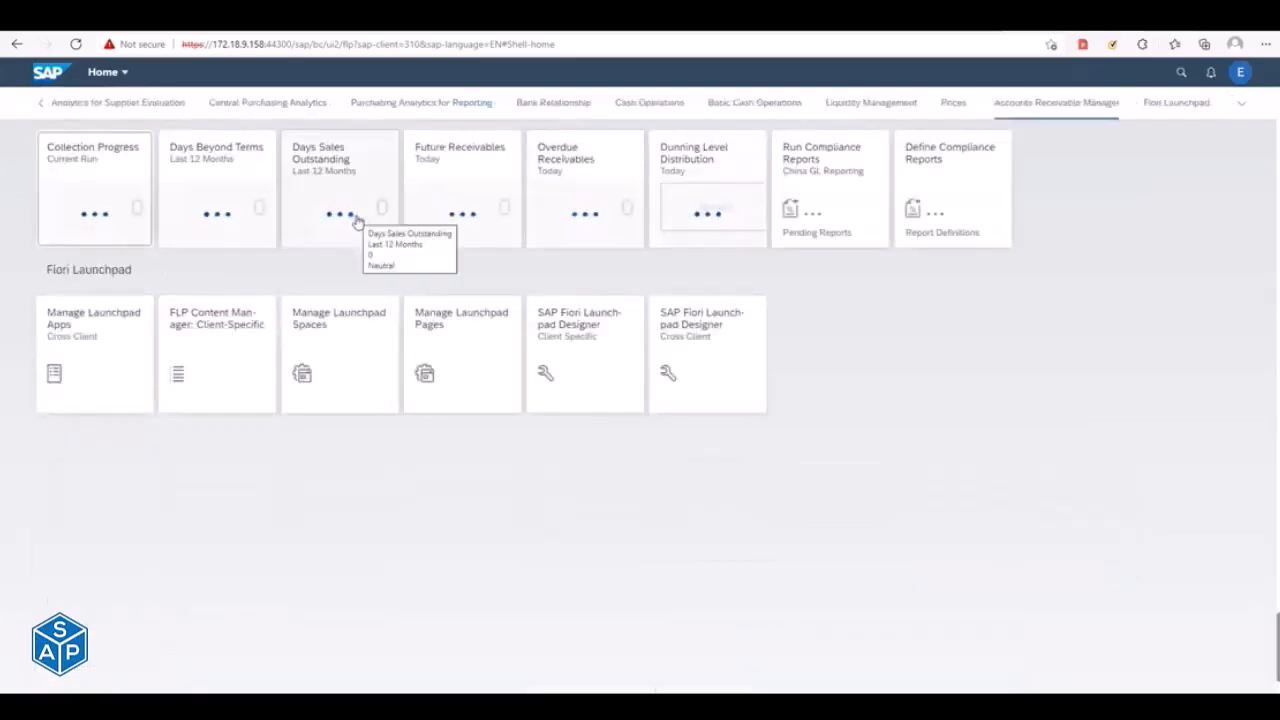
{"action": "left_click", "coordinate": [40, 102]}
{"action": "left_click", "coordinate": [55, 104]}
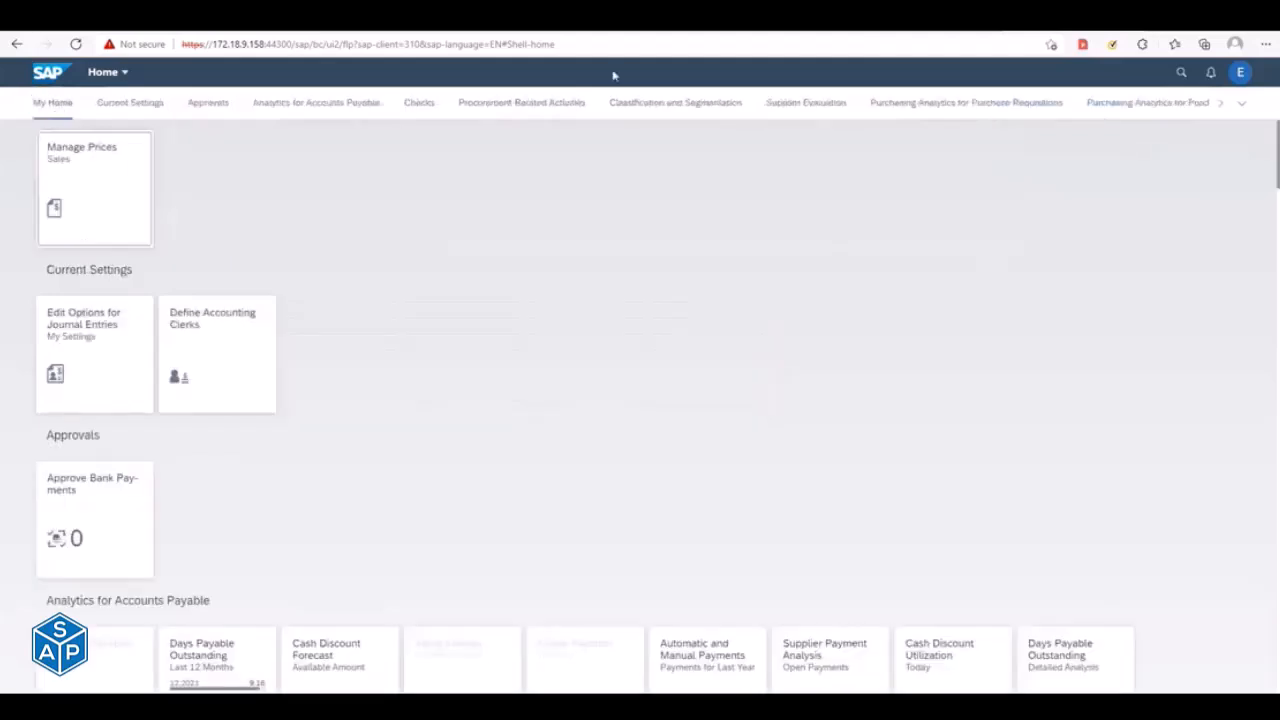
- Open the App Finder and search its catalog for manage sal
{"action": "left_click", "coordinate": [1240, 74]}
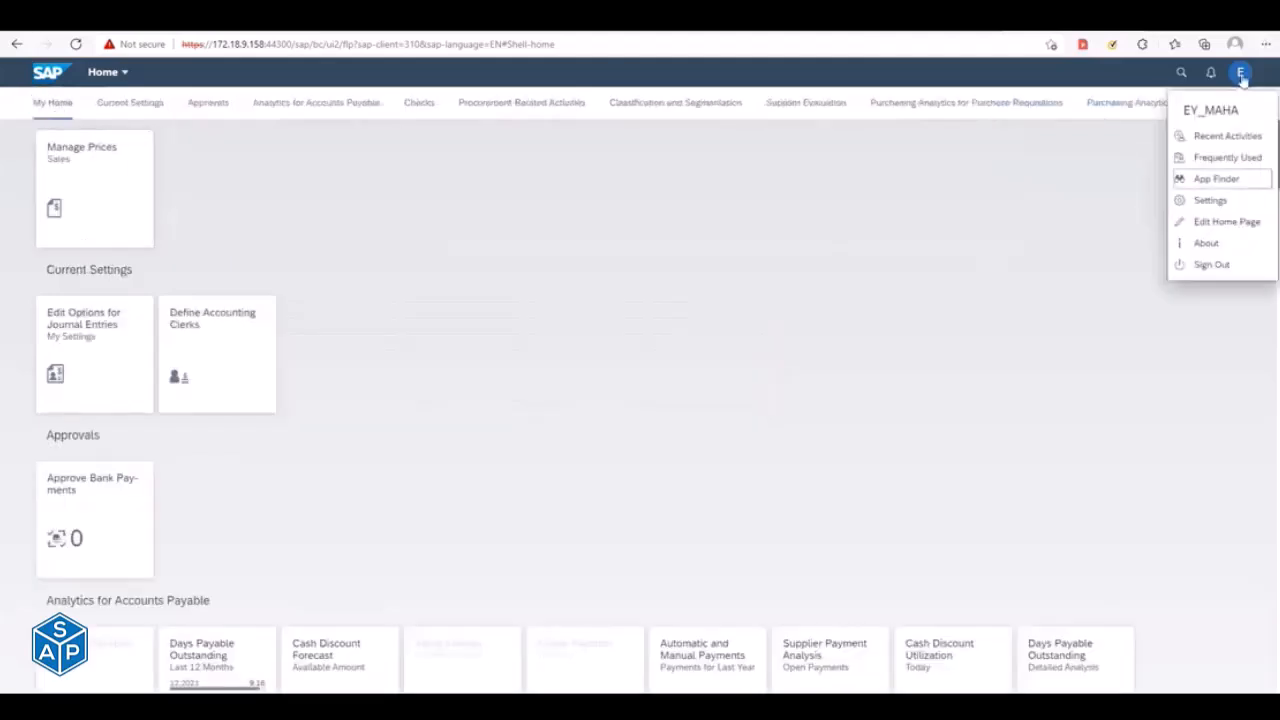
{"action": "left_click", "coordinate": [1213, 180]}
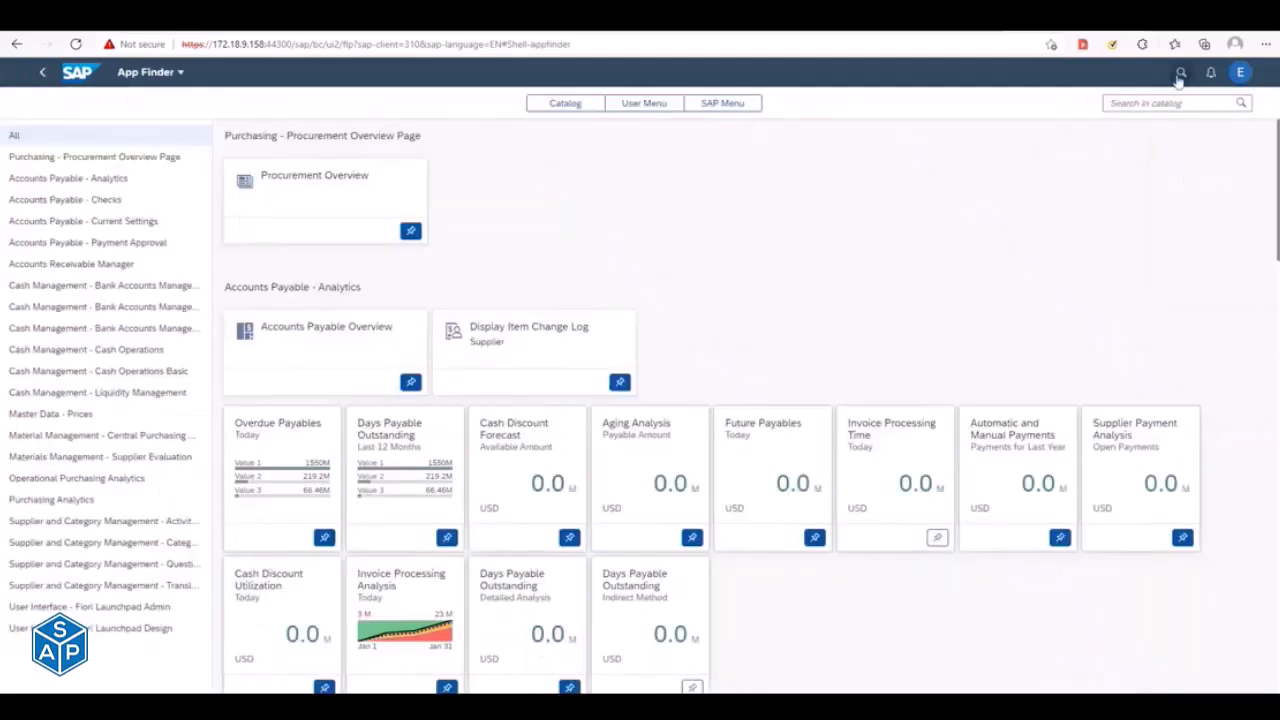
{"action": "left_click", "coordinate": [1159, 102]}
{"action": "type", "text": "manage"}
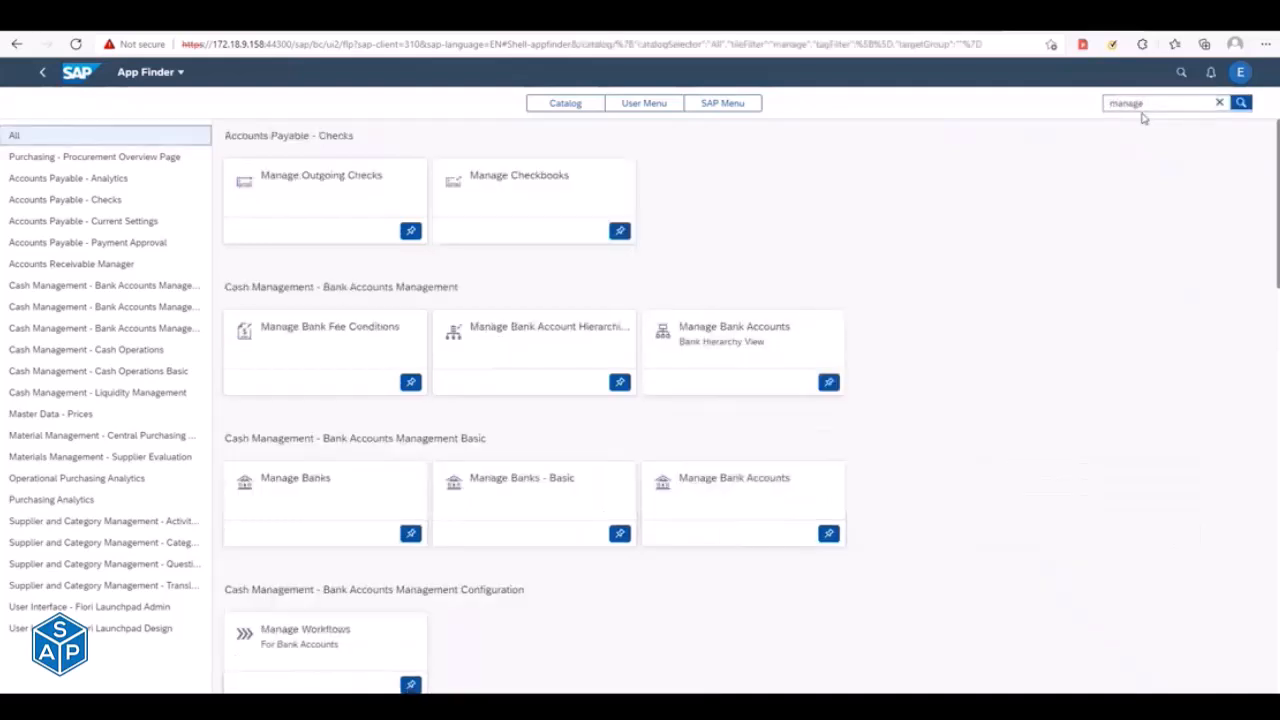
{"action": "double_click", "coordinate": [1160, 106]}
{"action": "left_click", "coordinate": [1161, 109]}
{"action": "type", "text": "sal"}
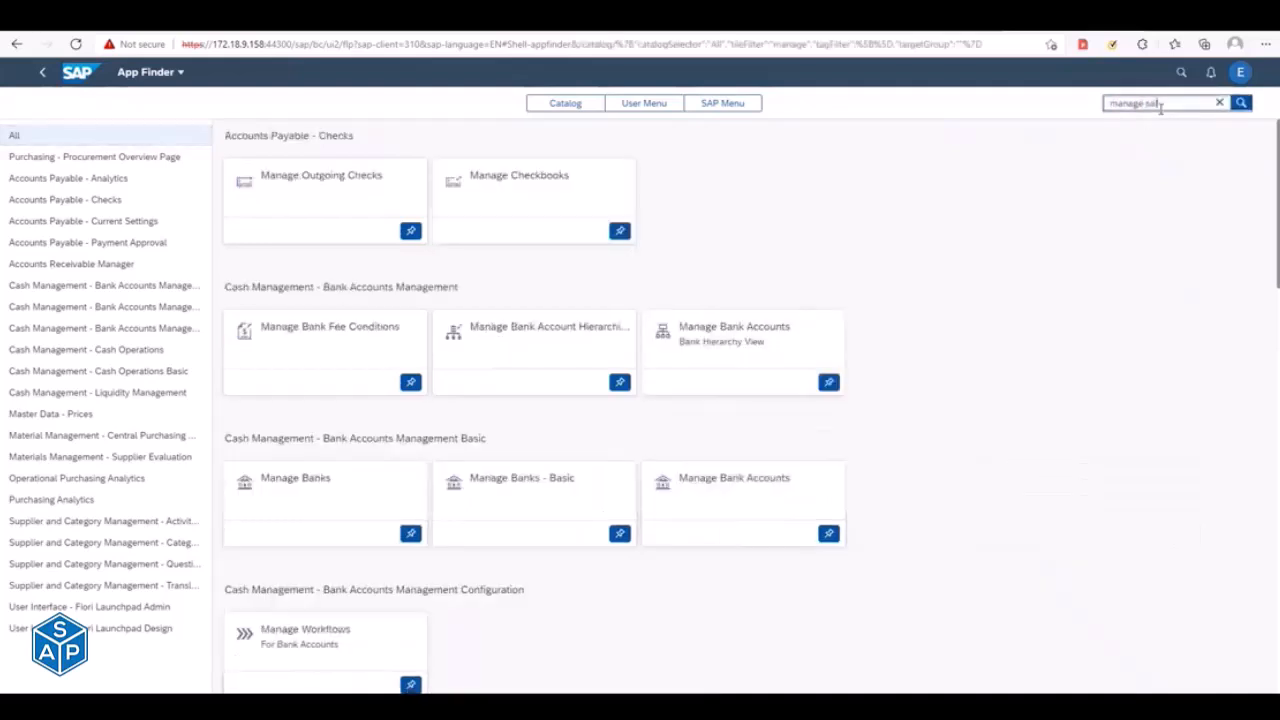
{"action": "key", "text": "Return"}
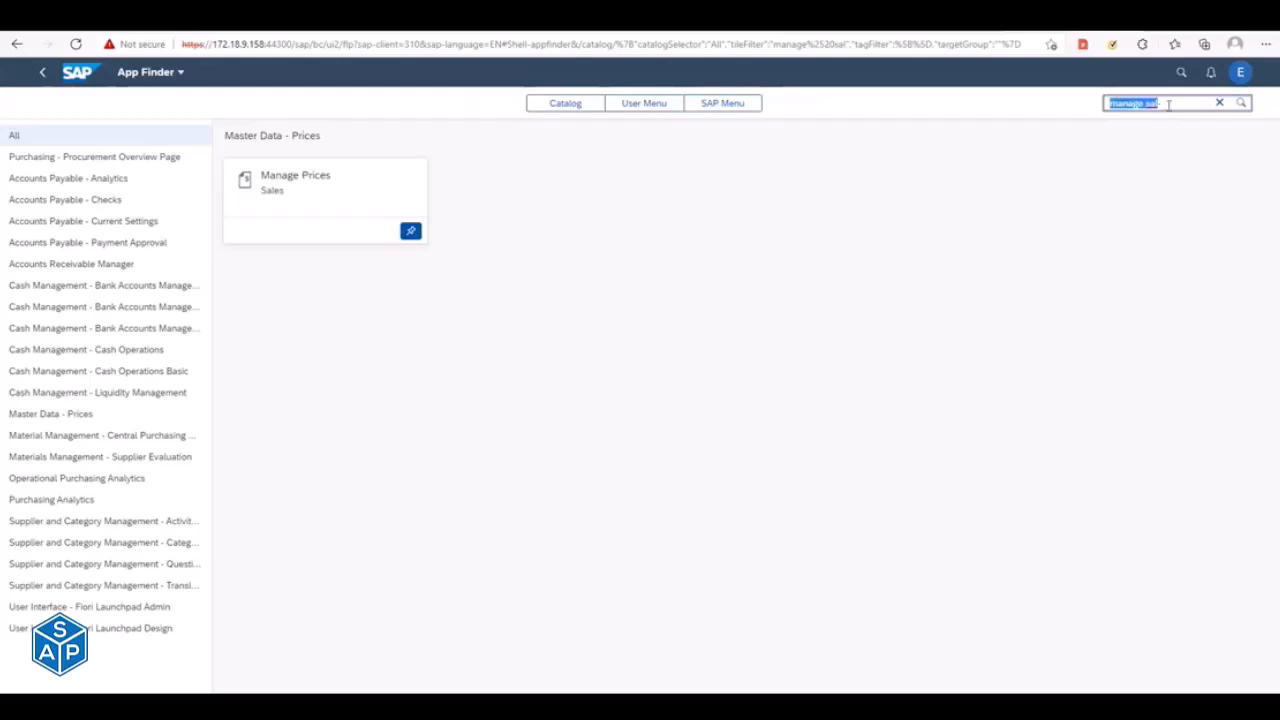
- Clear the App Finder search, return to the launchpad home page and view the Checks group
{"action": "left_click_drag", "start_coordinate": [1167, 105], "coordinate": [1049, 103]}
{"action": "key", "text": "BackSpace"}
{"action": "left_click", "coordinate": [1186, 73]}
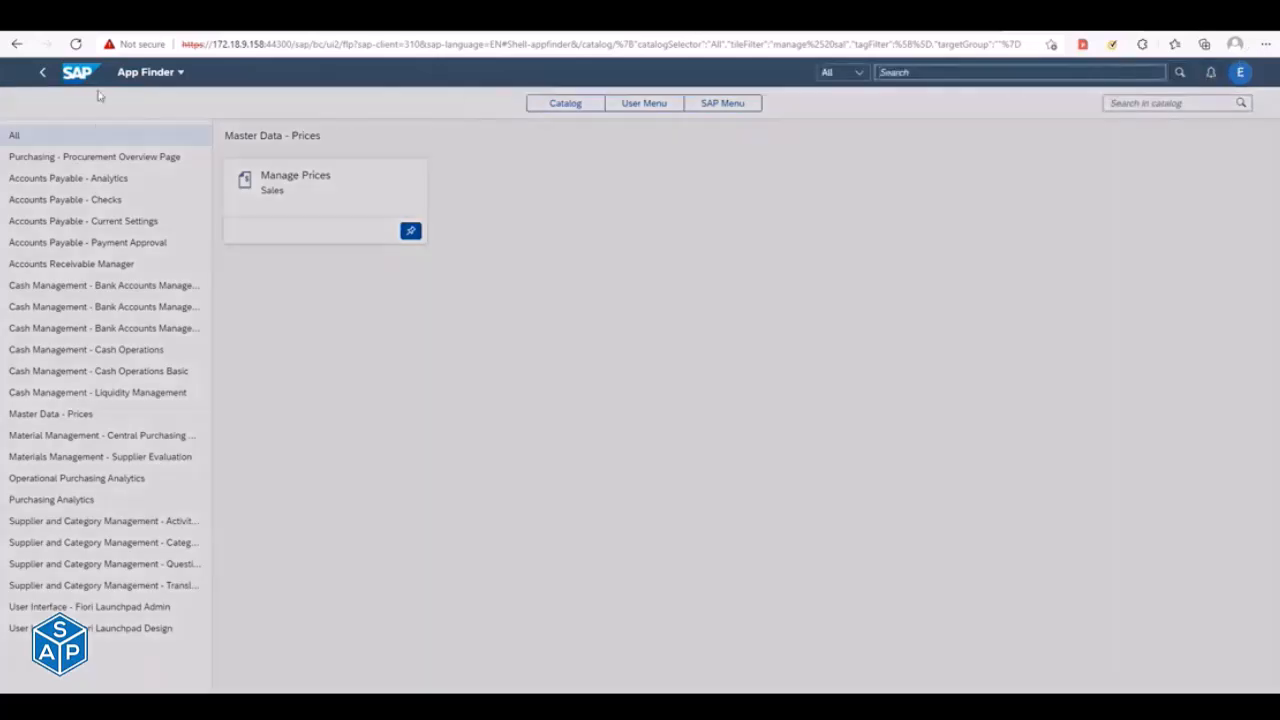
{"action": "left_click", "coordinate": [78, 73]}
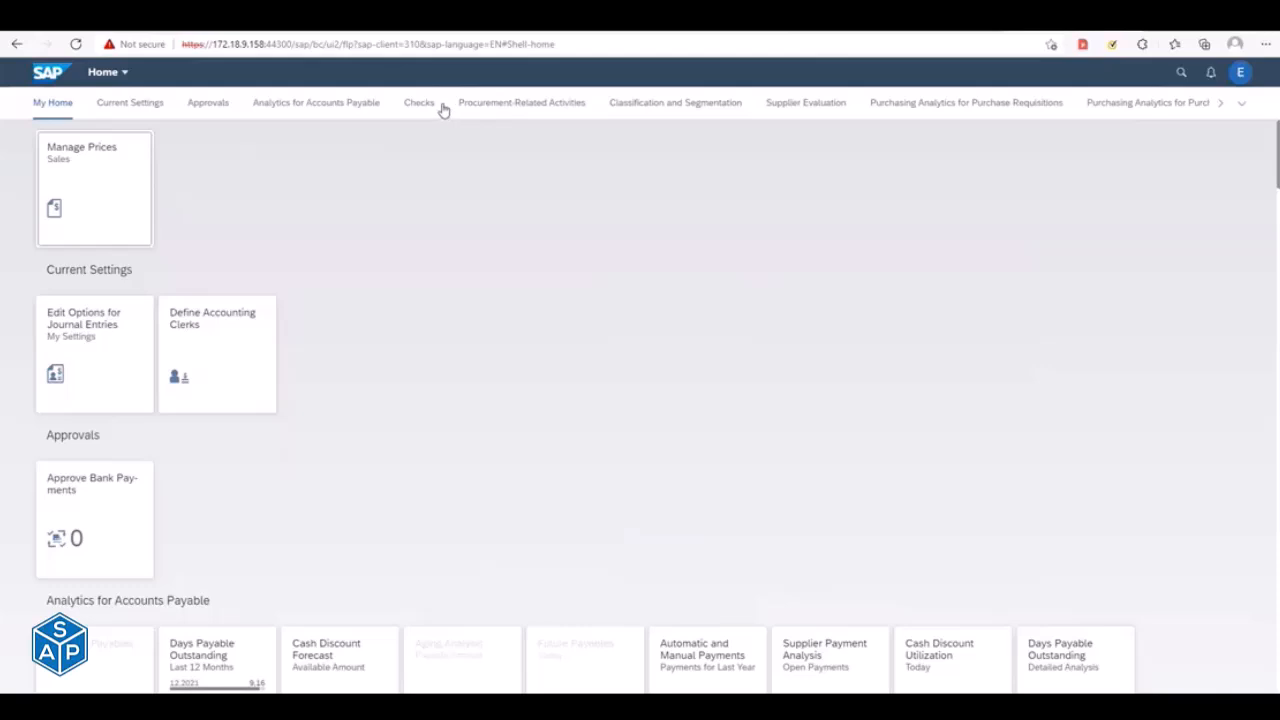
{"action": "left_click", "coordinate": [444, 106]}
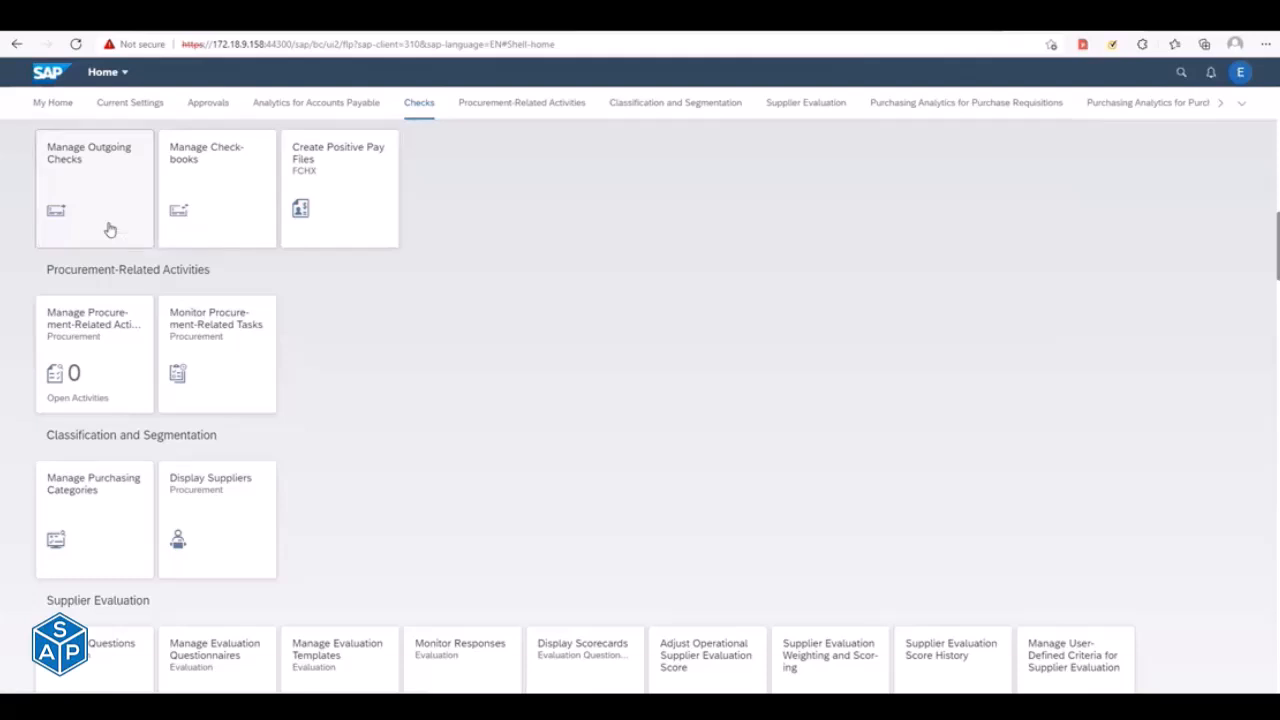
- Switch back to the launchpad designer and start a new group titled SalesDisplayDemo
{"action": "key", "text": "alt+Tab"}
{"action": "key", "text": "alt+Tab"}
{"action": "key", "text": "Escape"}
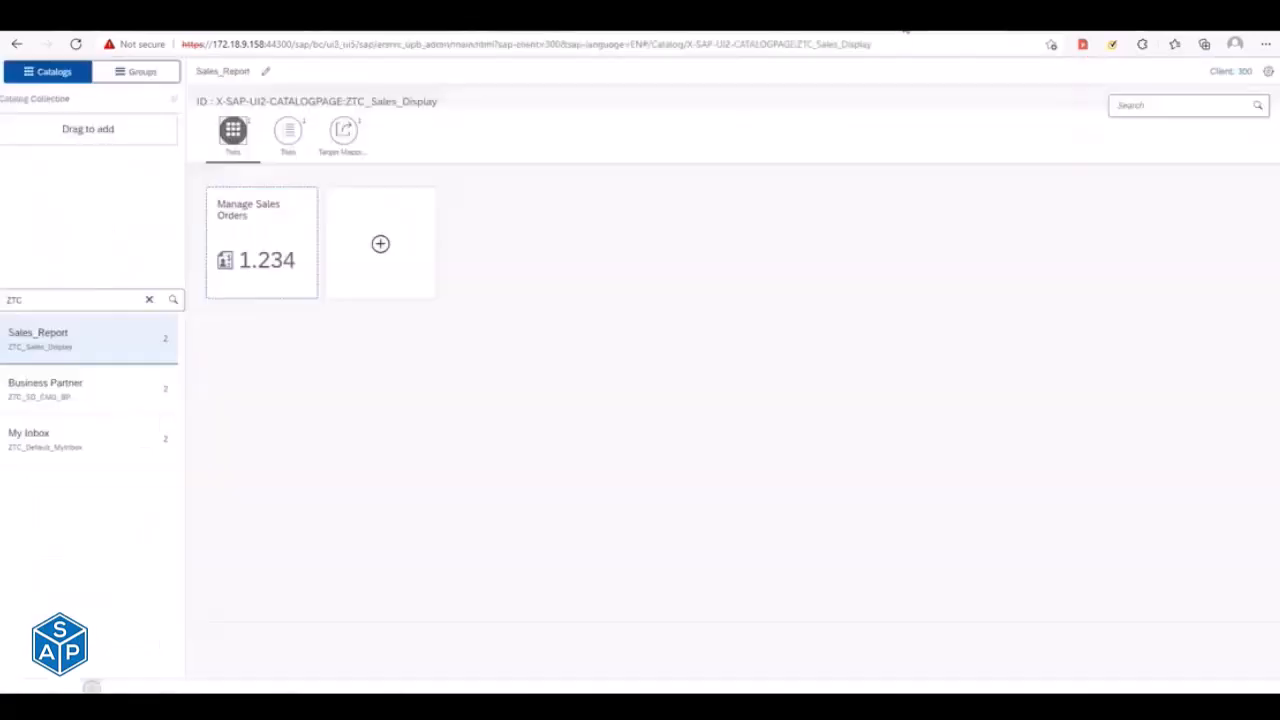
{"action": "left_click", "coordinate": [143, 74]}
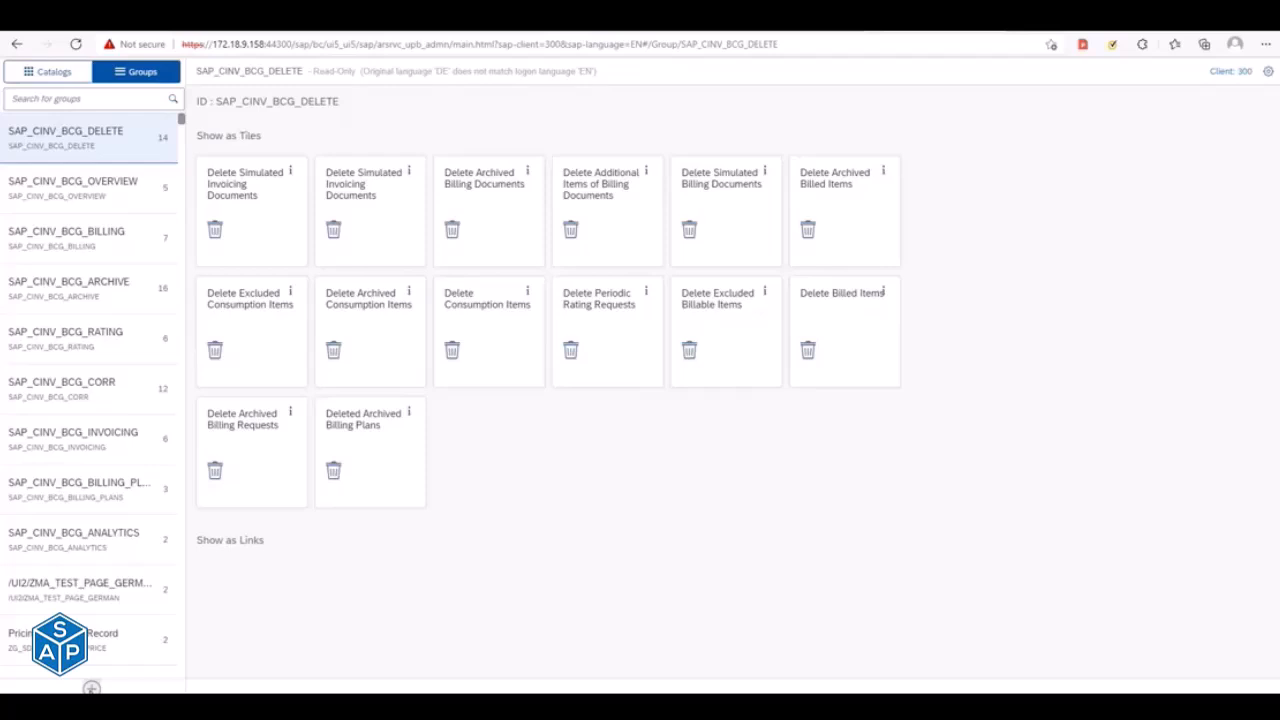
{"action": "left_click", "coordinate": [91, 688]}
{"action": "type", "text": "Sale"}
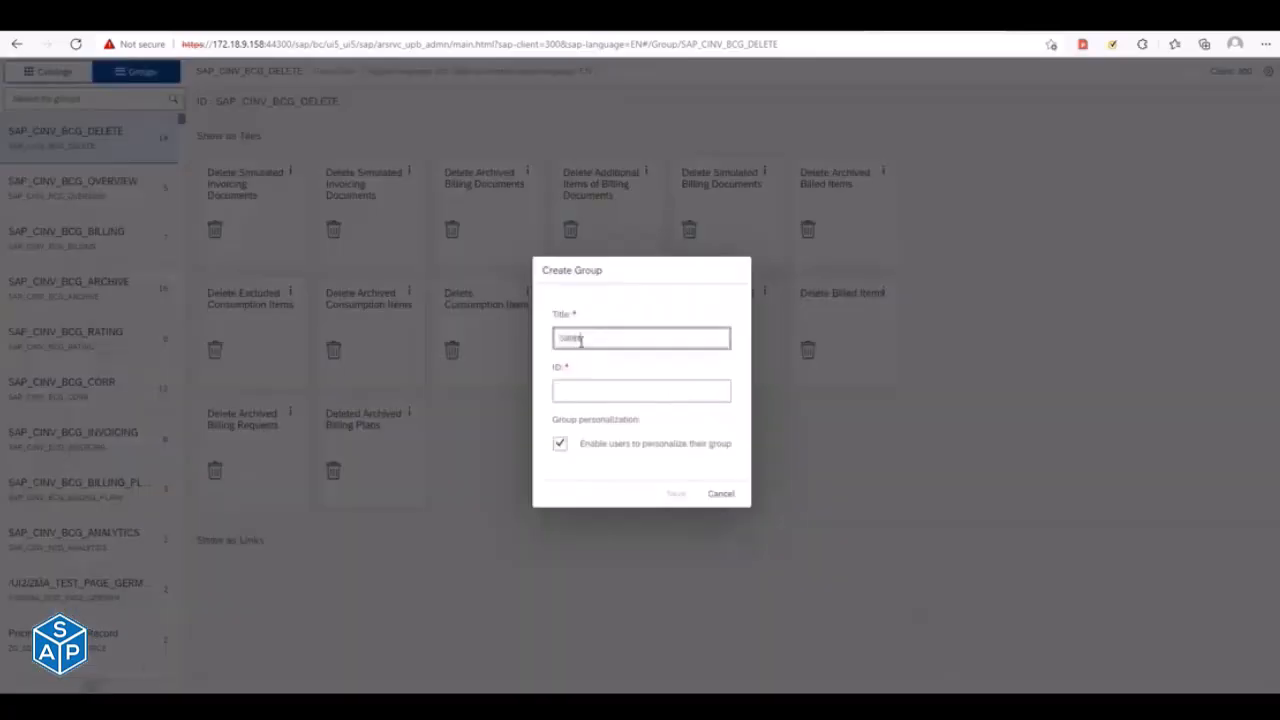
{"action": "type", "text": "sDisplayDemo"}
- Give the new group the ID ZTG_Sales_Display and save it
{"action": "left_click", "coordinate": [595, 389]}
{"action": "type", "text": "ZTG"}
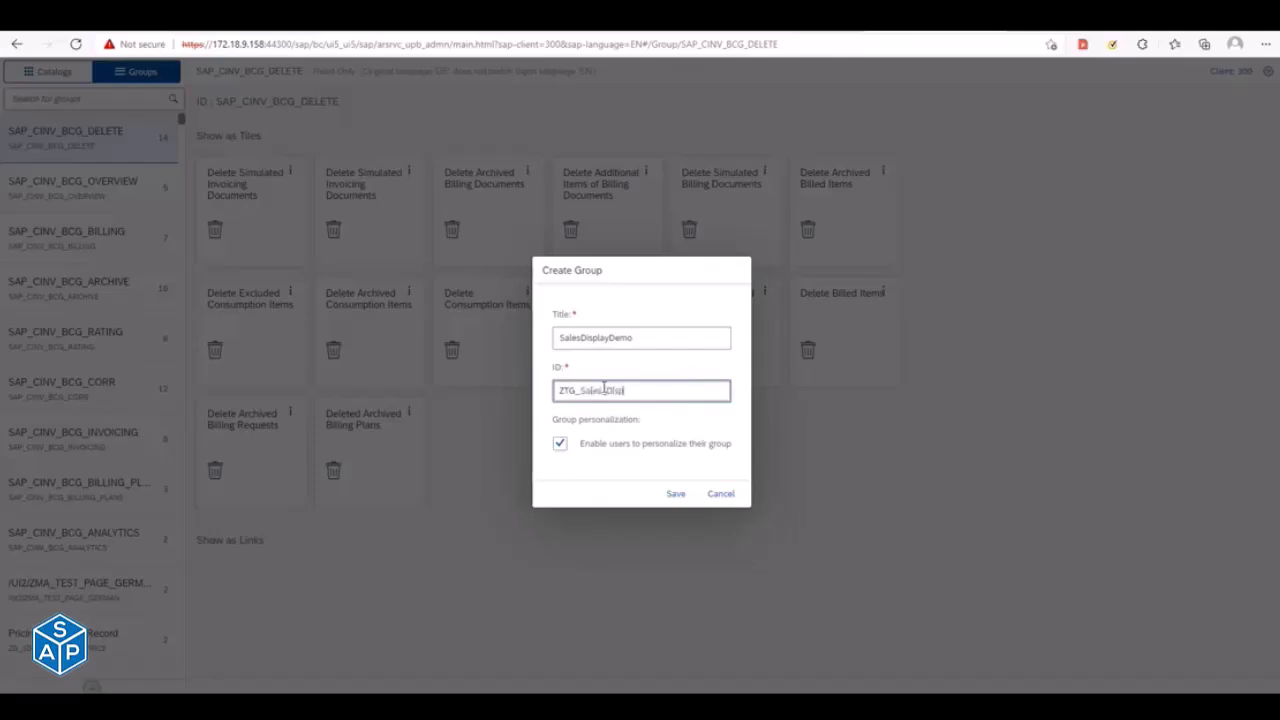
{"action": "type", "text": "ay"}
{"action": "left_click_drag", "start_coordinate": [651, 390], "coordinate": [497, 394]}
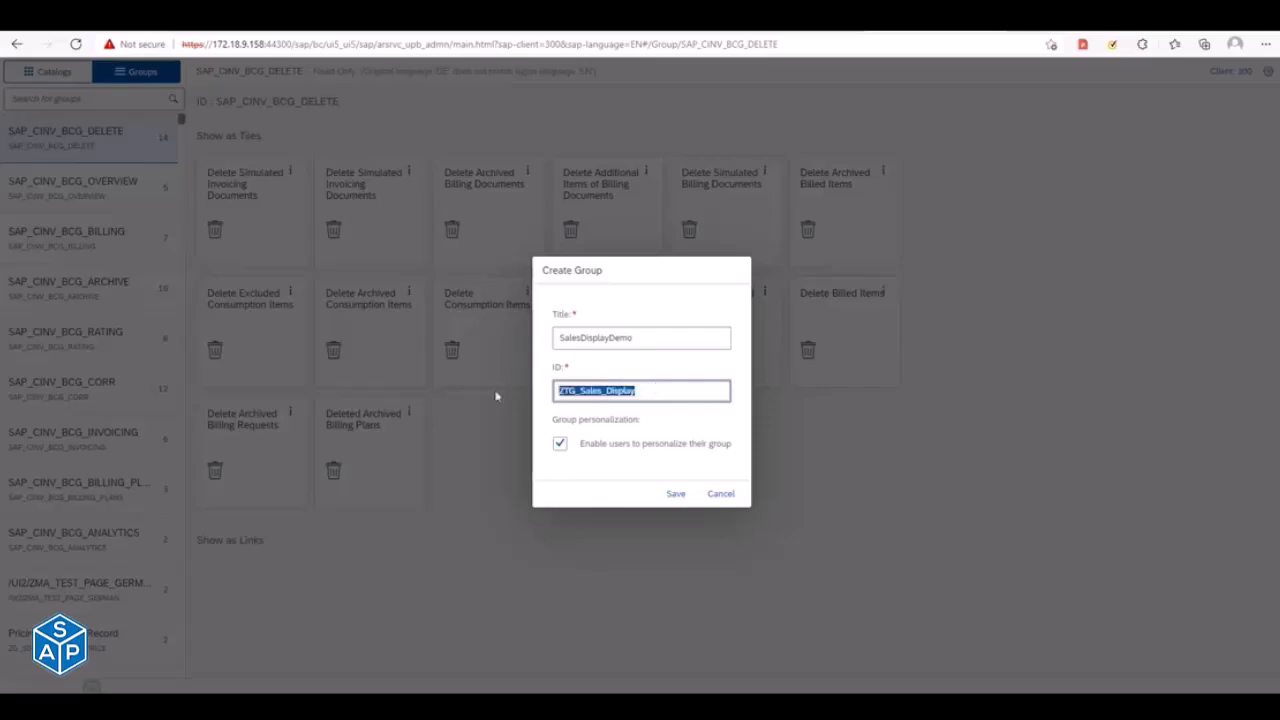
{"action": "left_click", "coordinate": [672, 496]}
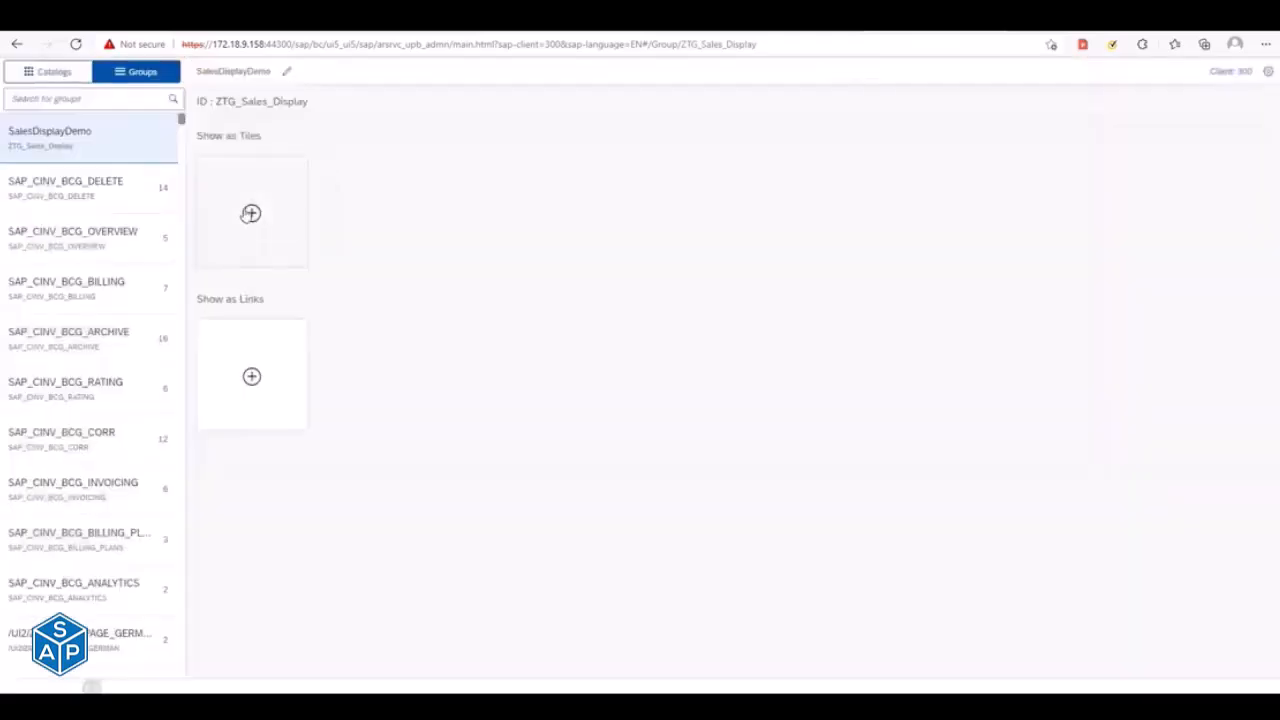
- Add the Manage Sales Orders tile from catalog Sales_Report to the group SalesDisplayDemo and return to the group overview
{"action": "left_click", "coordinate": [251, 214]}
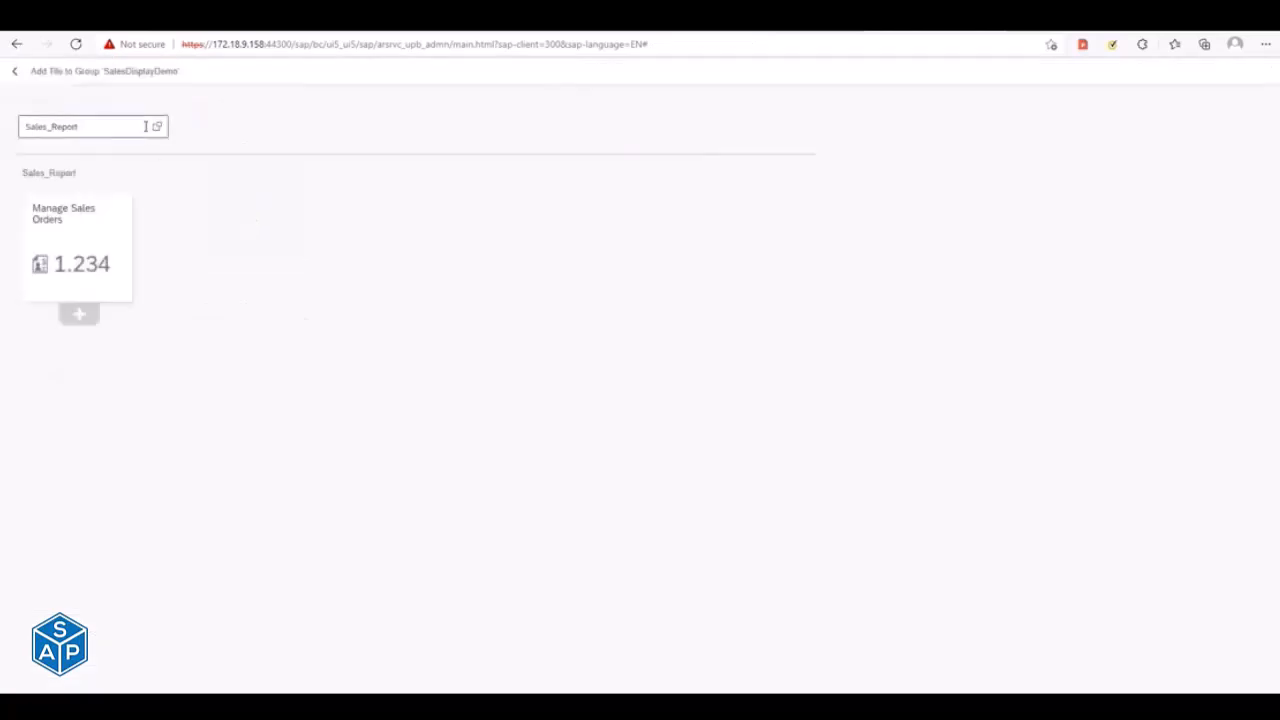
{"action": "left_click", "coordinate": [160, 128]}
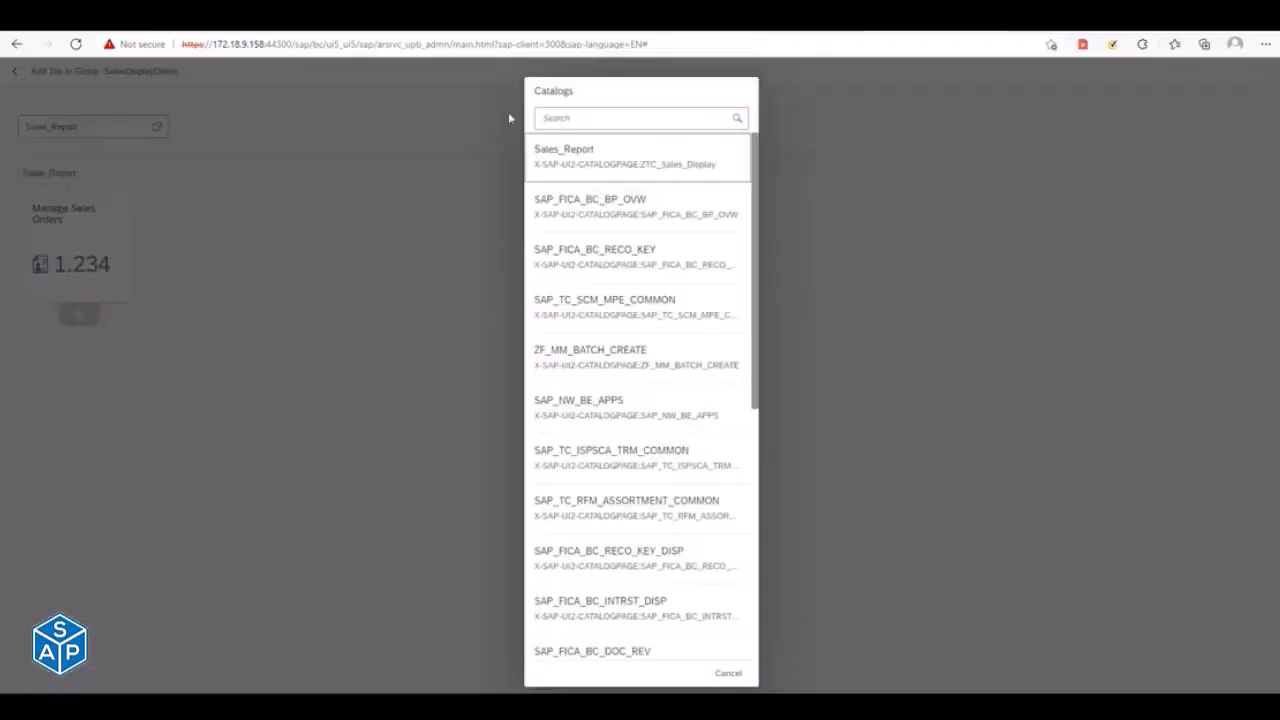
{"action": "left_click", "coordinate": [557, 119]}
{"action": "type", "text": "ZTC"}
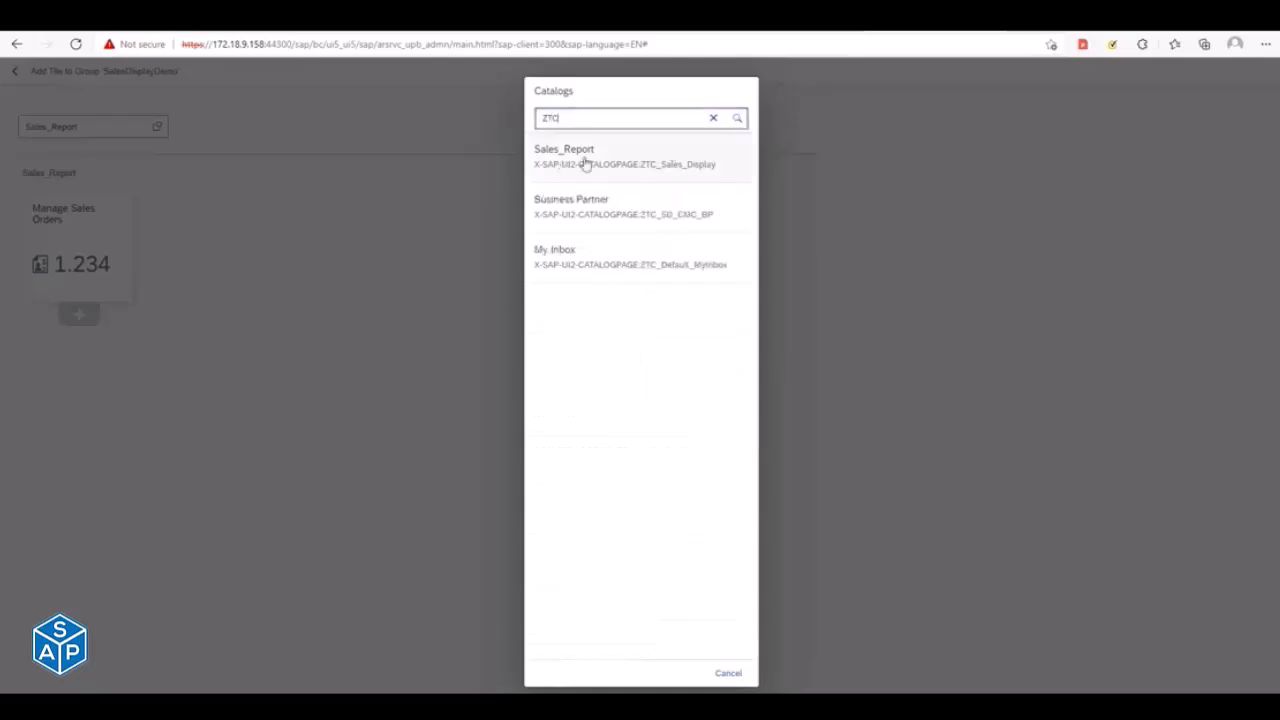
{"action": "left_click", "coordinate": [586, 163]}
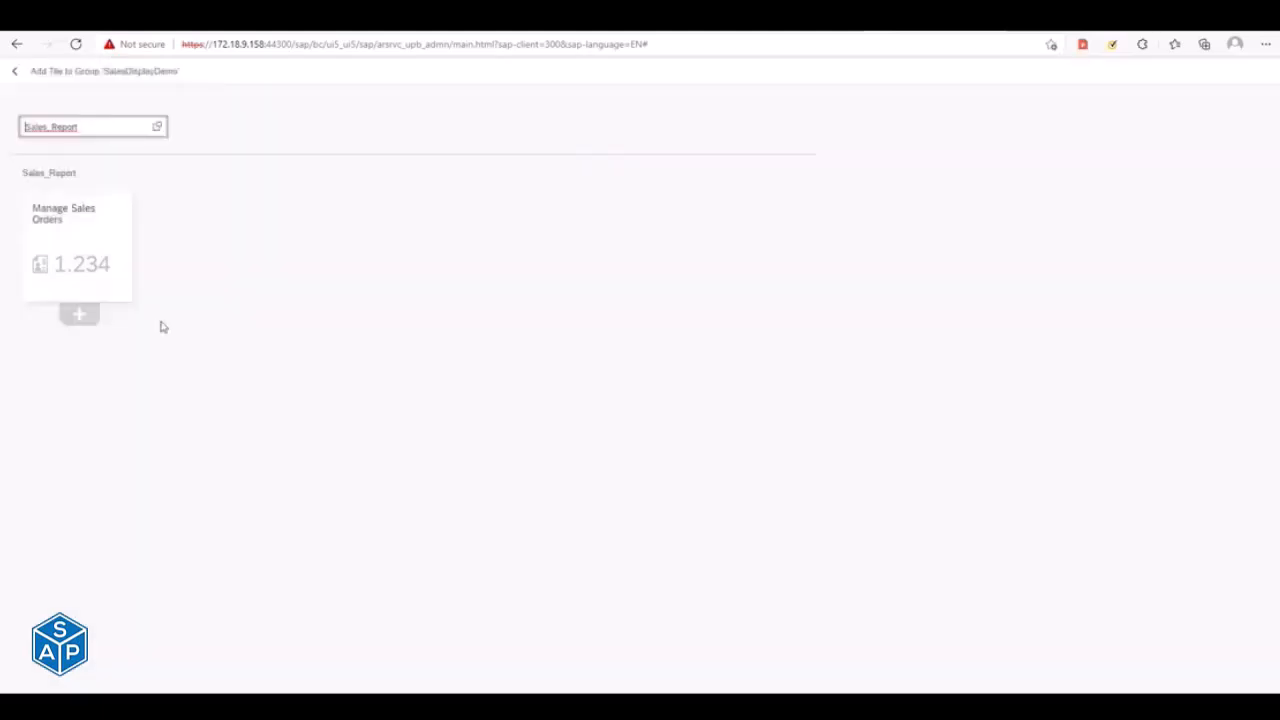
{"action": "left_click", "coordinate": [86, 318]}
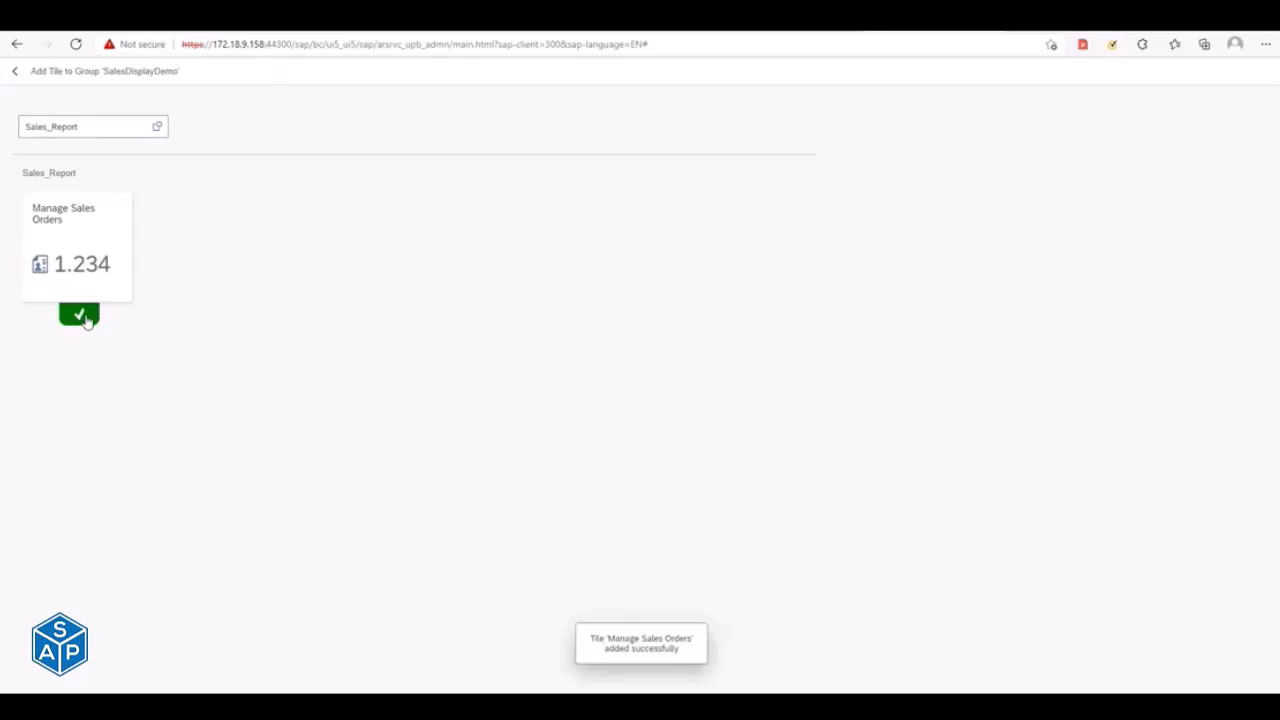
{"action": "left_click", "coordinate": [14, 74]}
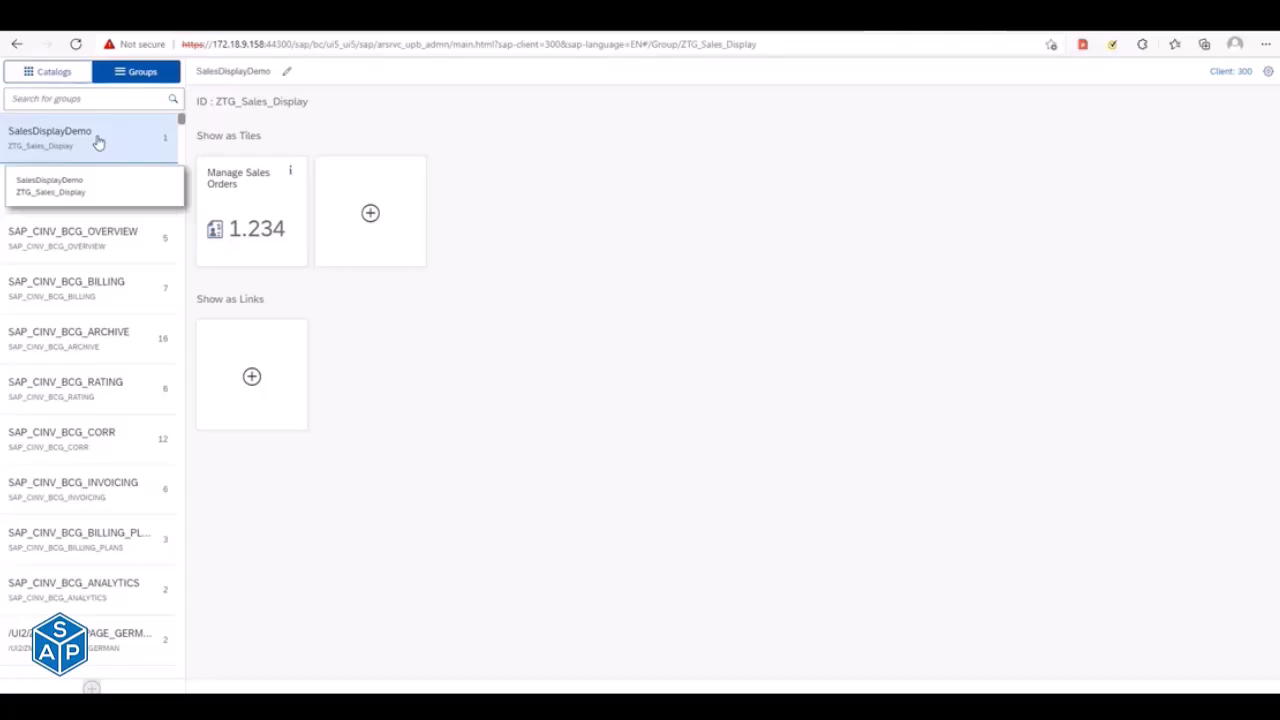
{"action": "left_click_drag", "start_coordinate": [98, 142], "coordinate": [100, 144]}
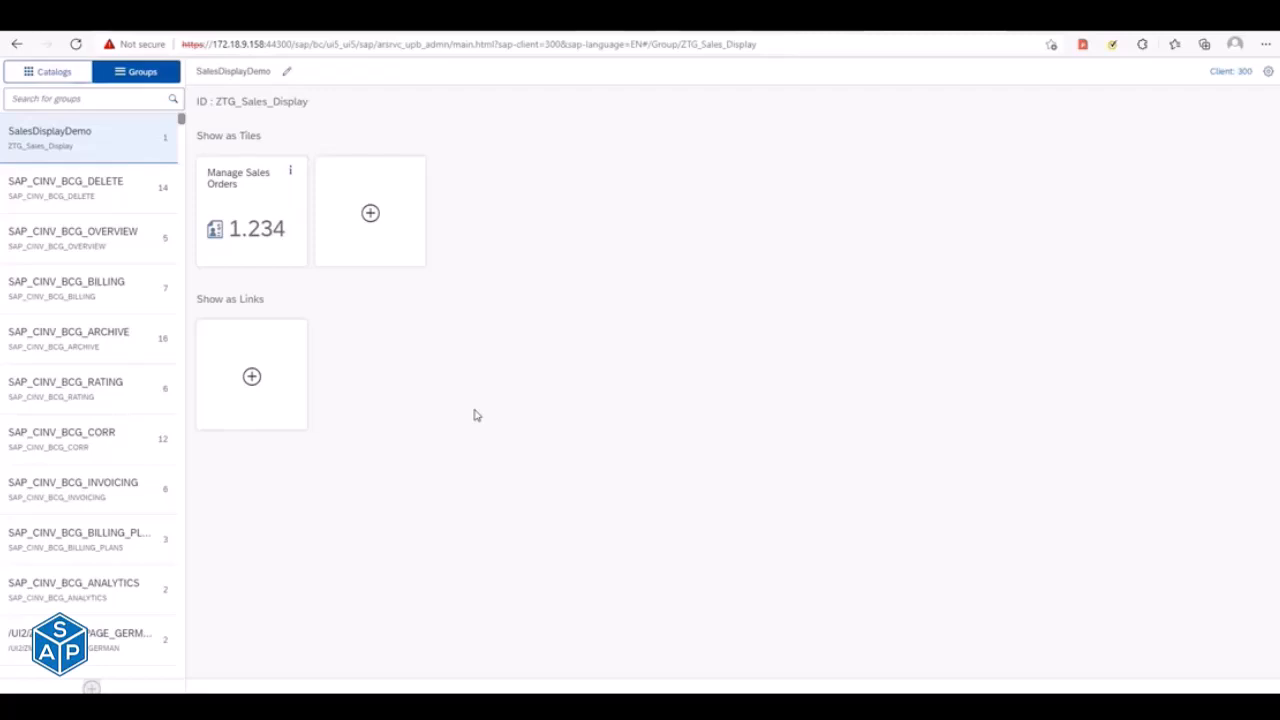
- Switch to SAP GUI and open Role Maintenance in a new session
{"action": "key", "text": "alt+Tab"}
{"action": "key", "text": "alt+Tab"}
{"action": "key", "text": "alt+Tab"}
{"action": "key", "text": "alt+Tab"}
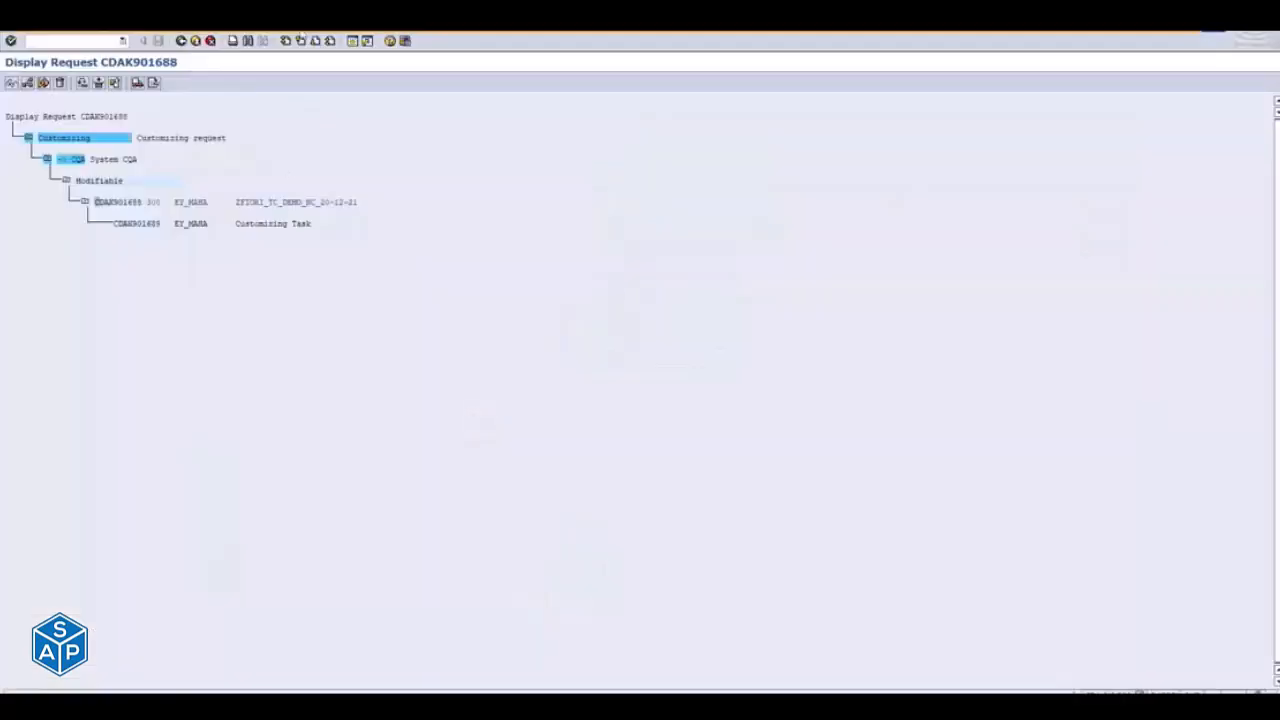
{"action": "left_click", "coordinate": [355, 42]}
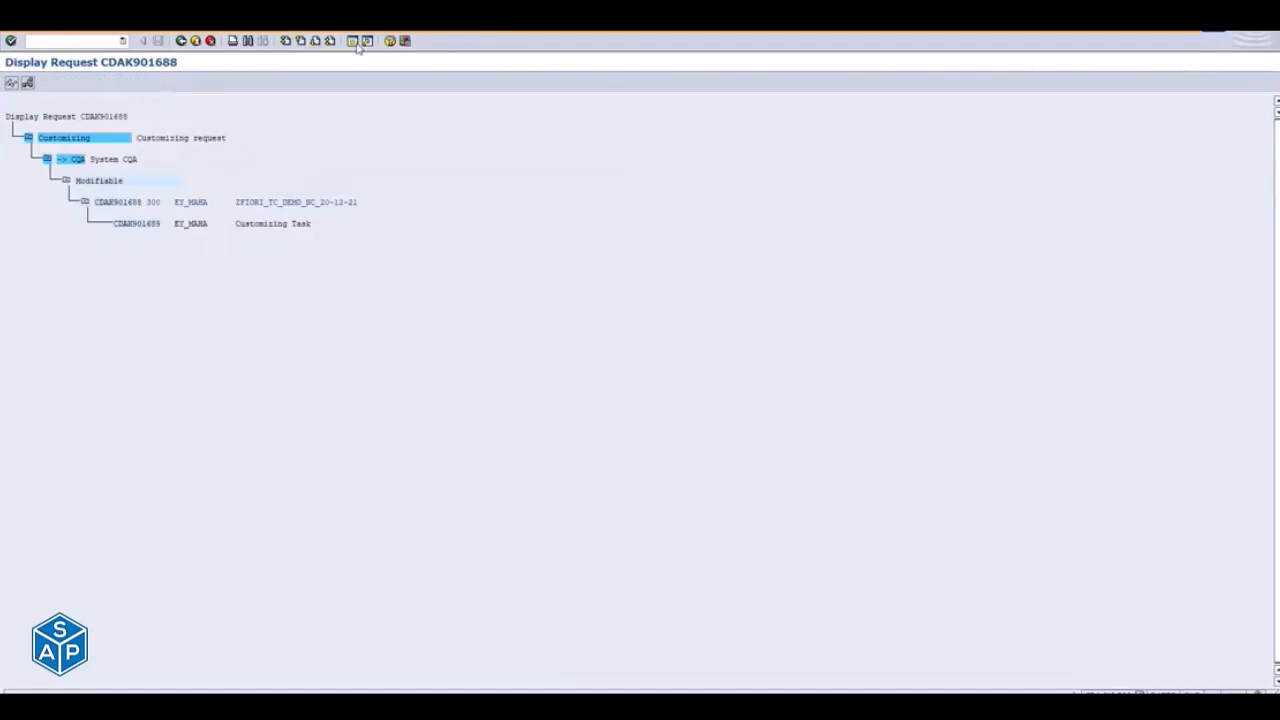
{"action": "type", "text": "stms"}
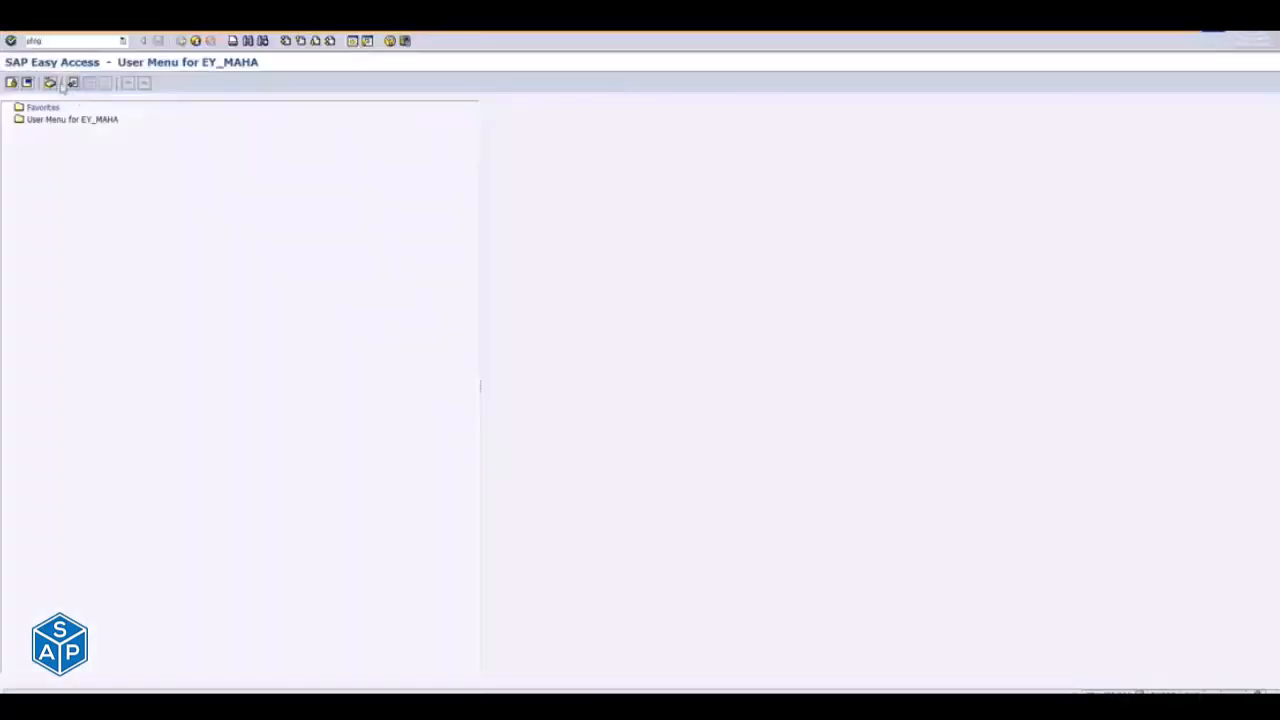
{"action": "key", "text": "Return"}
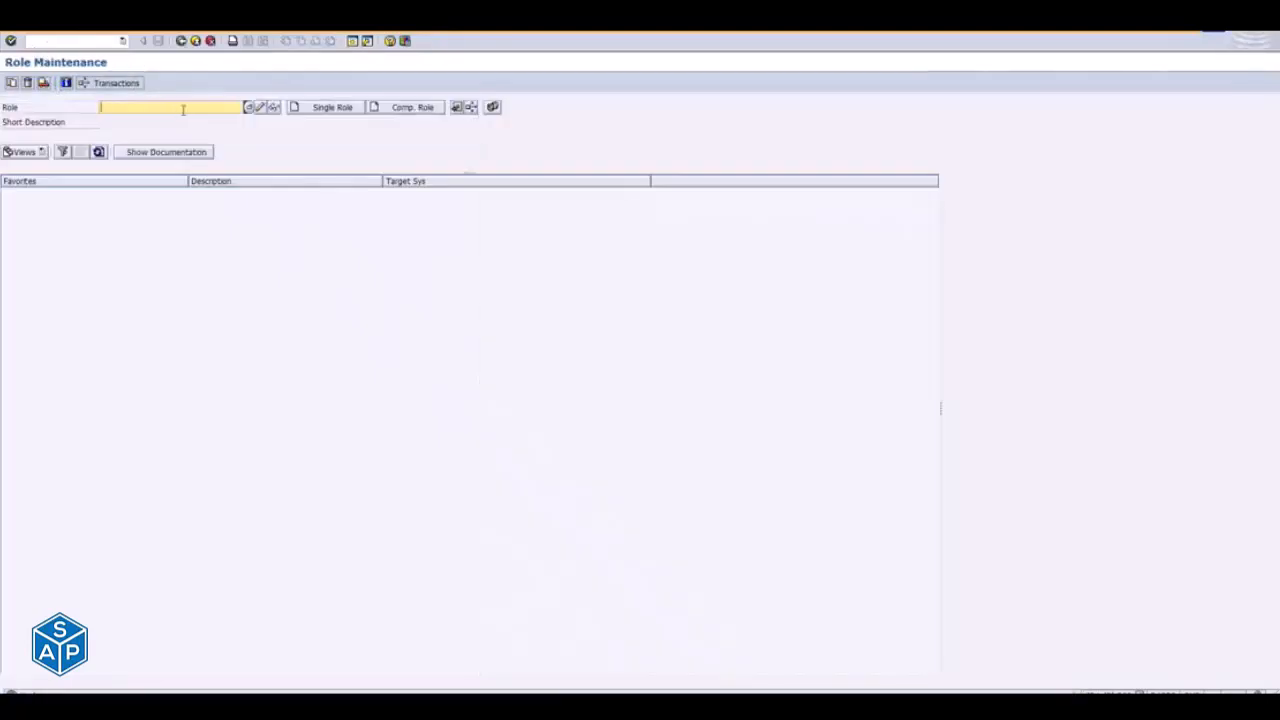
- Create a new single role named ZF:Sales_Display
{"action": "type", "text": "Z"}
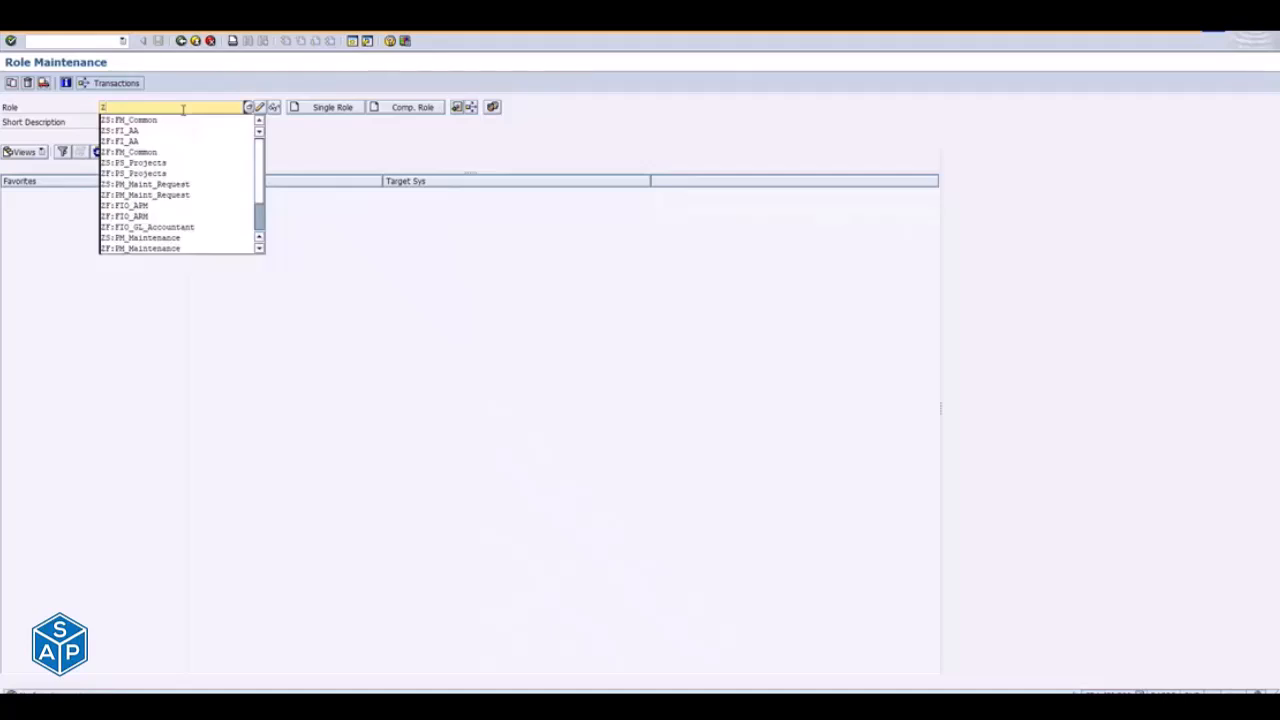
{"action": "type", "text": "F"}
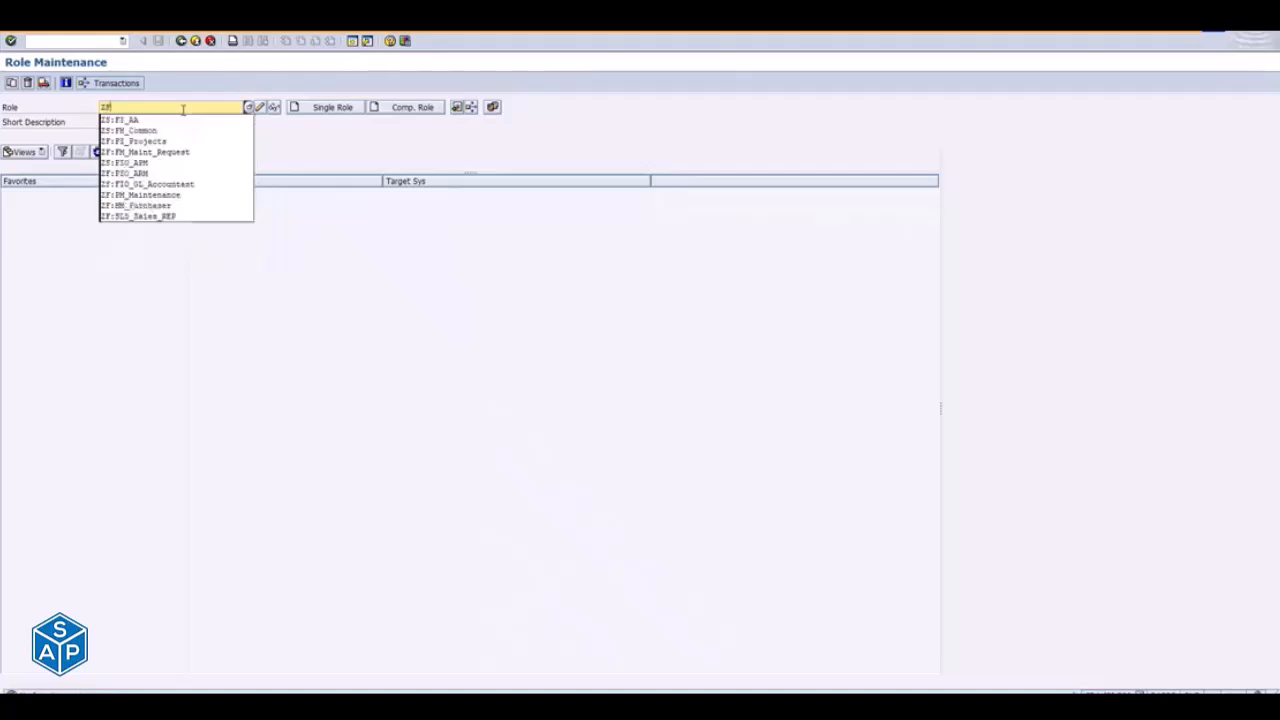
{"action": "type", "text": ":Sales_Di"}
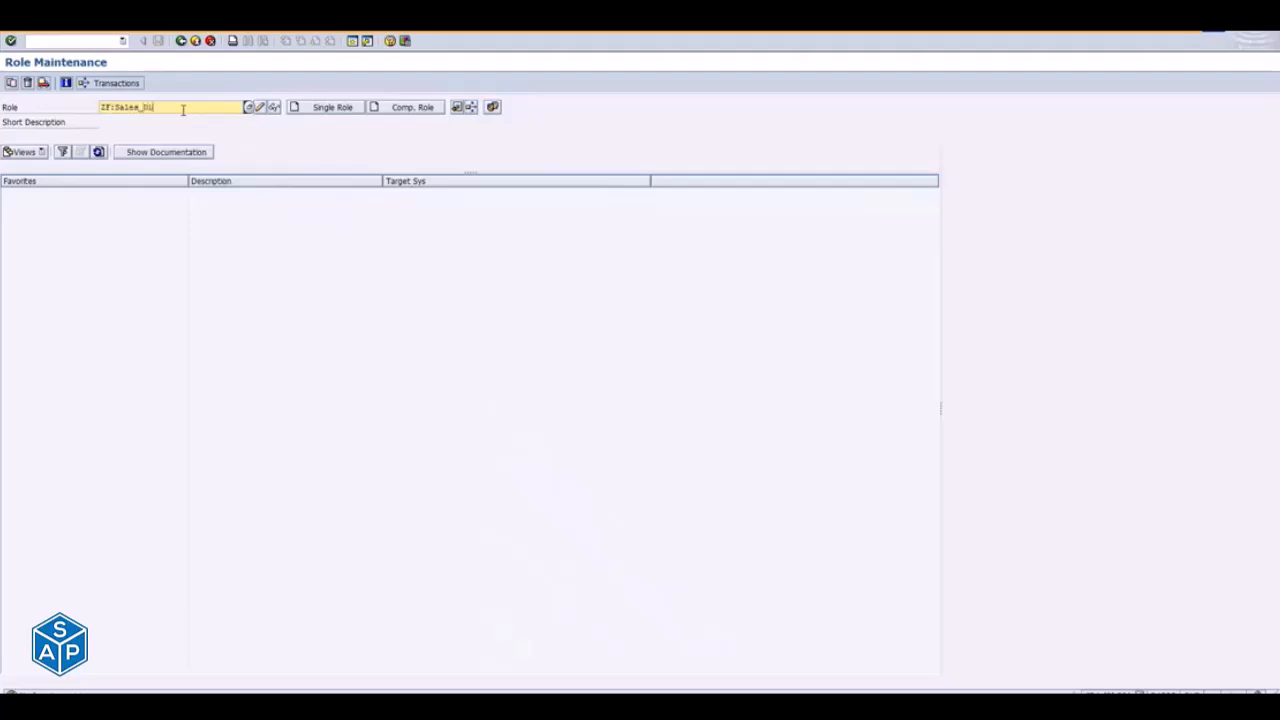
{"action": "type", "text": "splay"}
{"action": "left_click", "coordinate": [323, 108]}
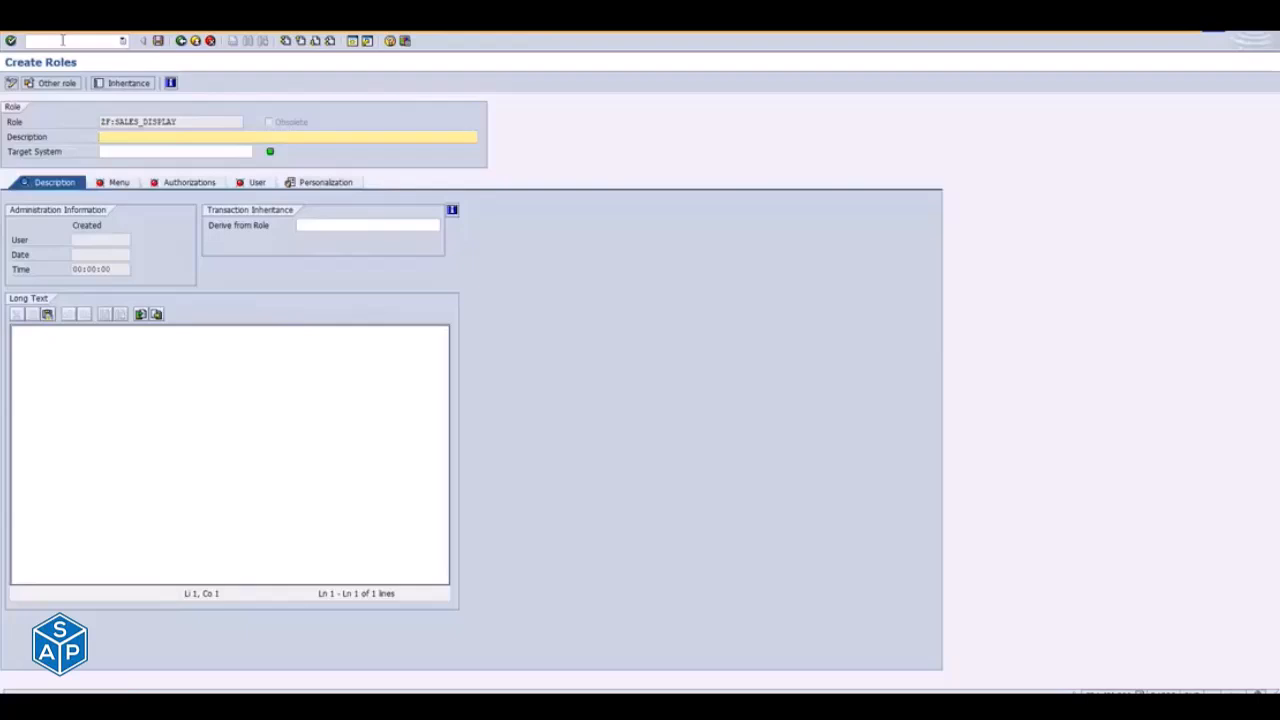
- Describe the role as Fiori Sales Apps Demo NC, save it and open its menu definition
{"action": "type", "text": "Fio"}
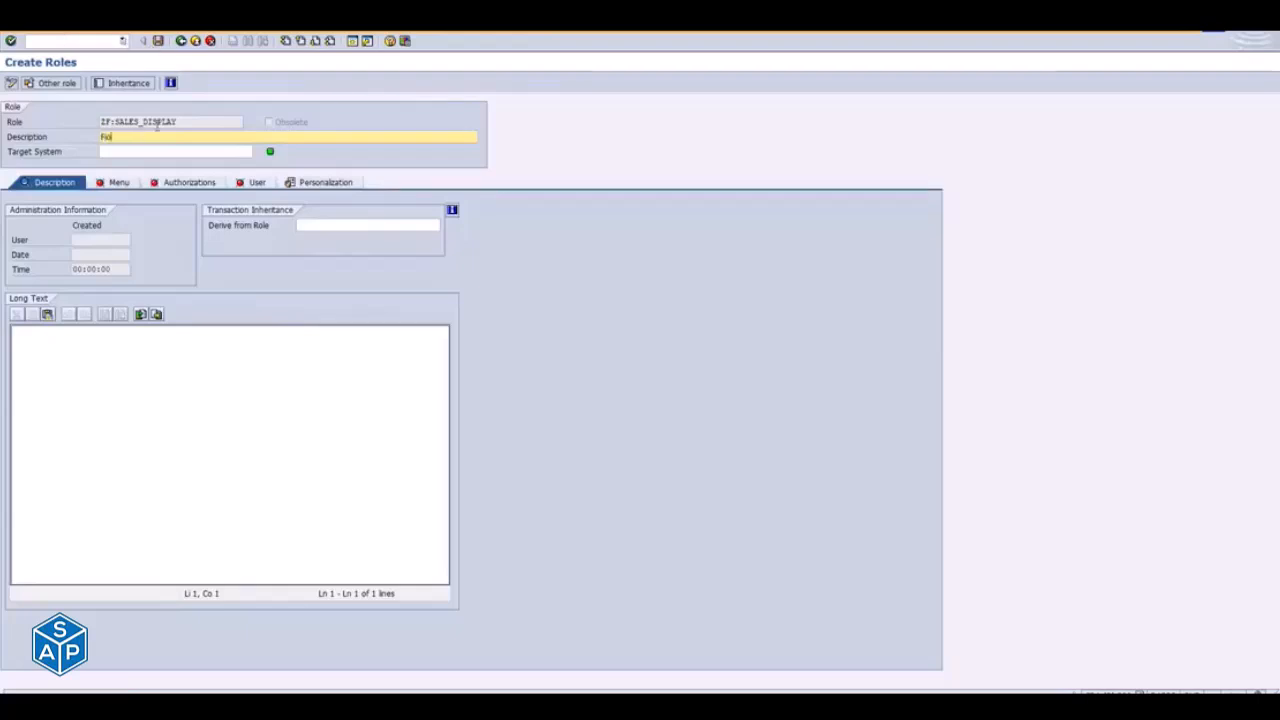
{"action": "type", "text": "ri Sales Apps"}
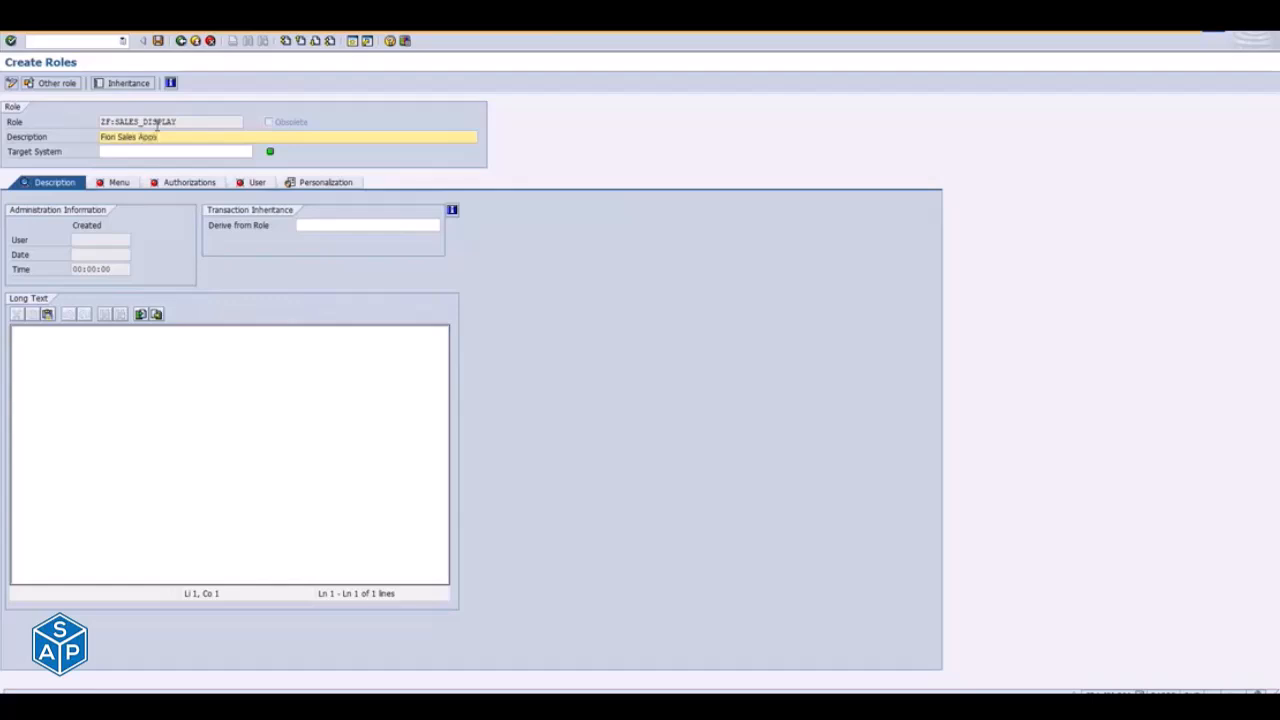
{"action": "type", "text": " Demo NC"}
{"action": "left_click", "coordinate": [109, 185]}
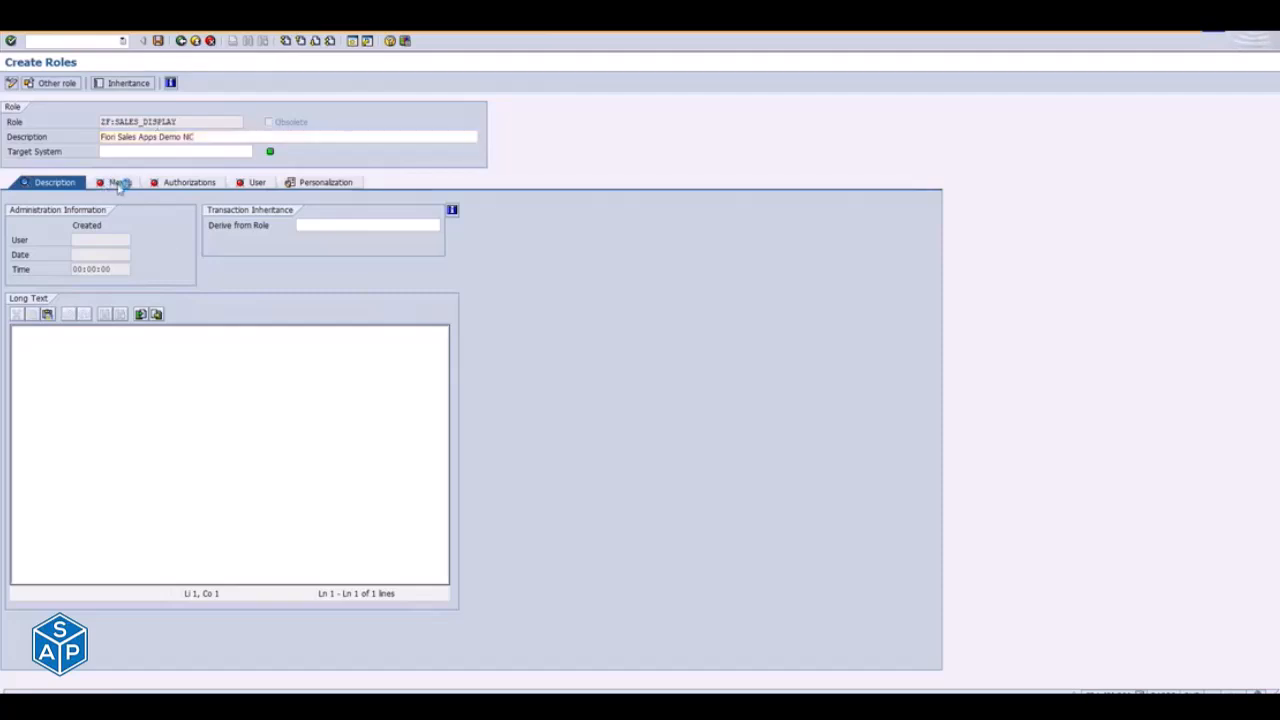
{"action": "left_click", "coordinate": [177, 258]}
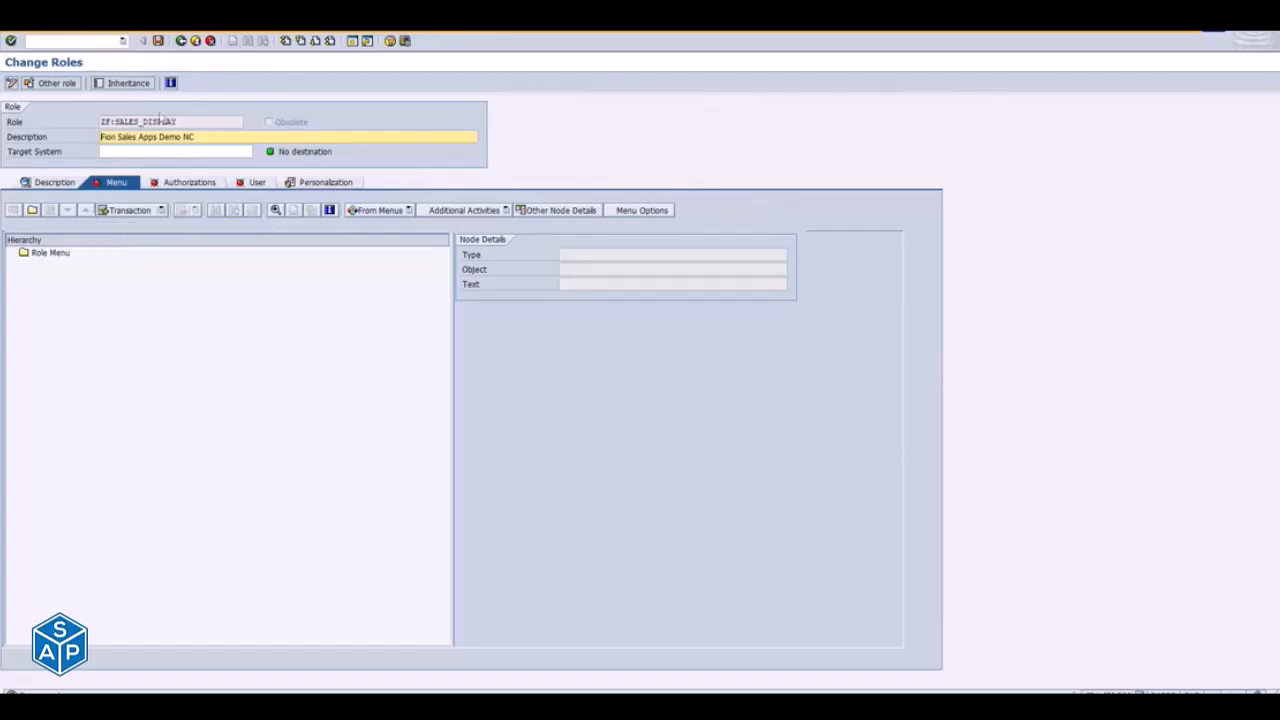
- Start assigning an SAP Fiori launchpad catalog to the menu of role ZF:SALES_DISPLAY
{"action": "left_click_drag", "start_coordinate": [103, 121], "coordinate": [218, 119]}
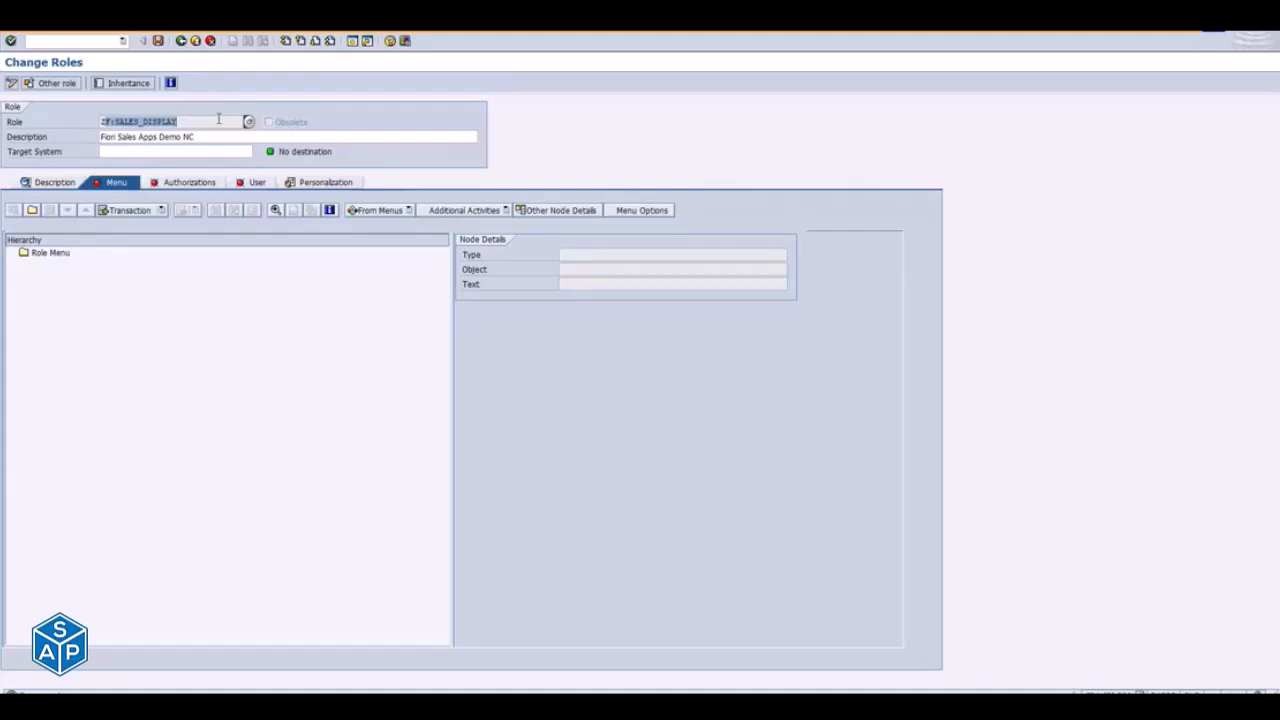
{"action": "left_click", "coordinate": [162, 211]}
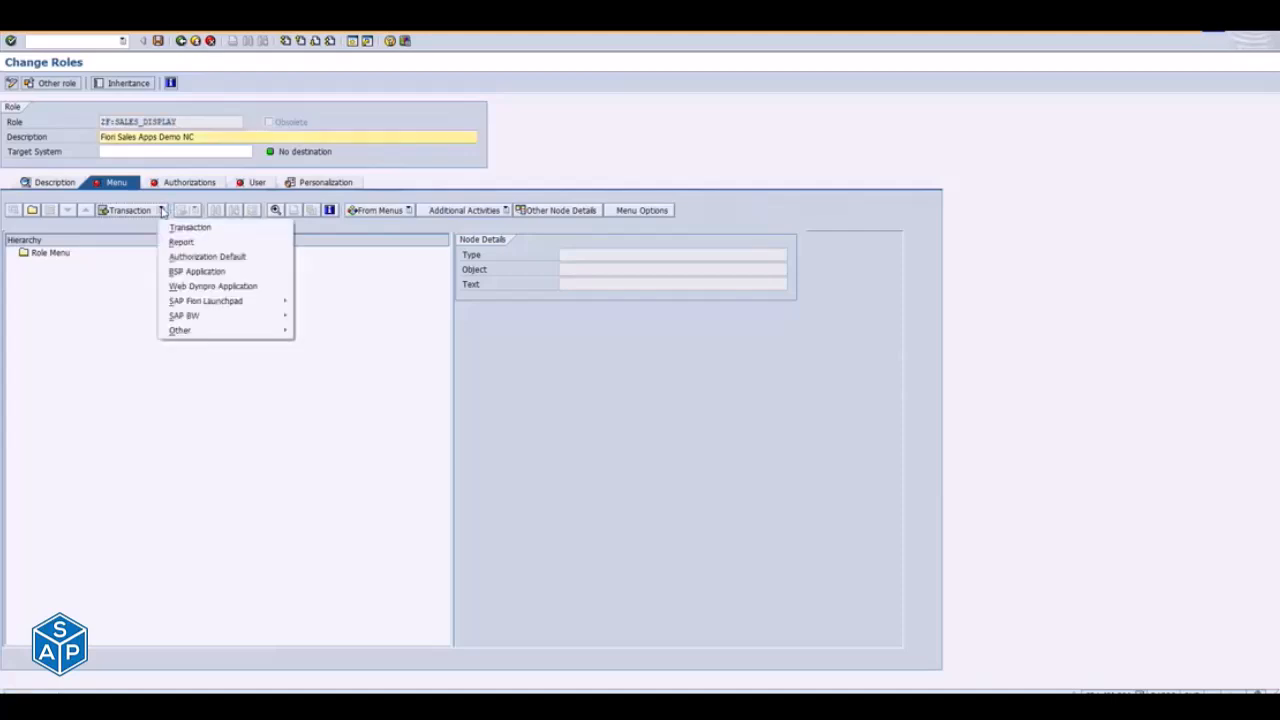
{"action": "left_click", "coordinate": [162, 211]}
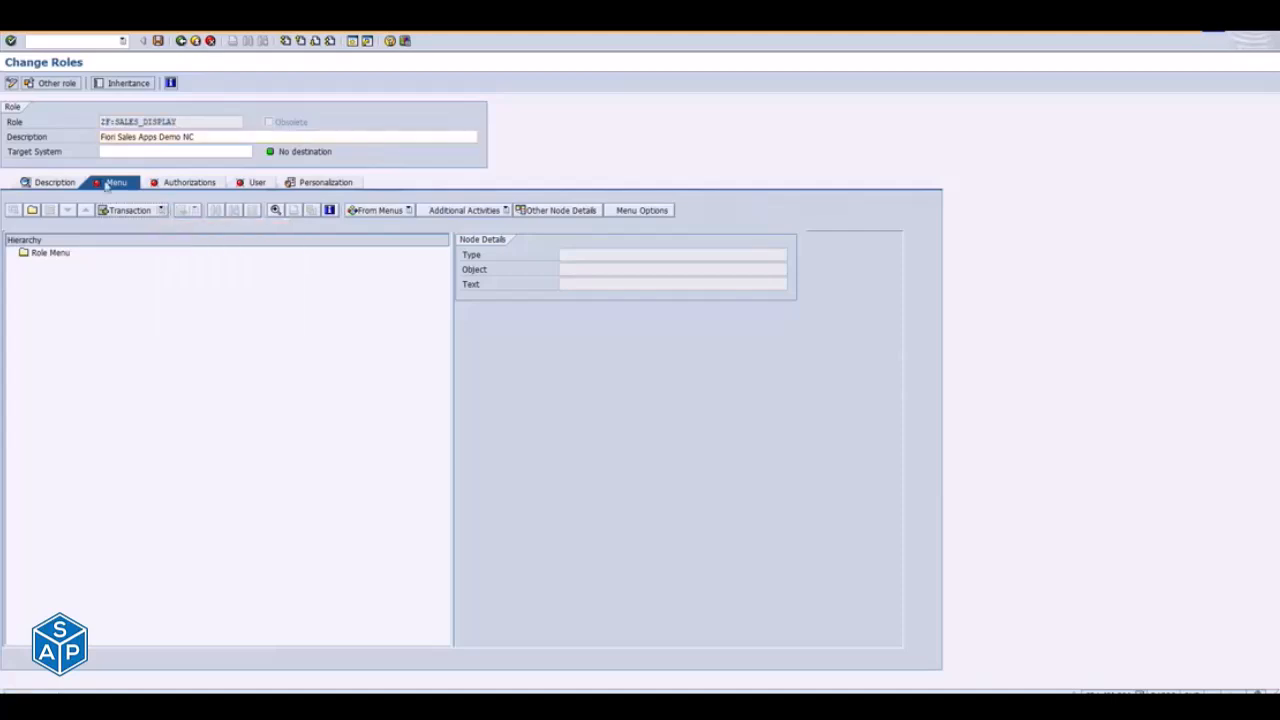
{"action": "left_click", "coordinate": [163, 211]}
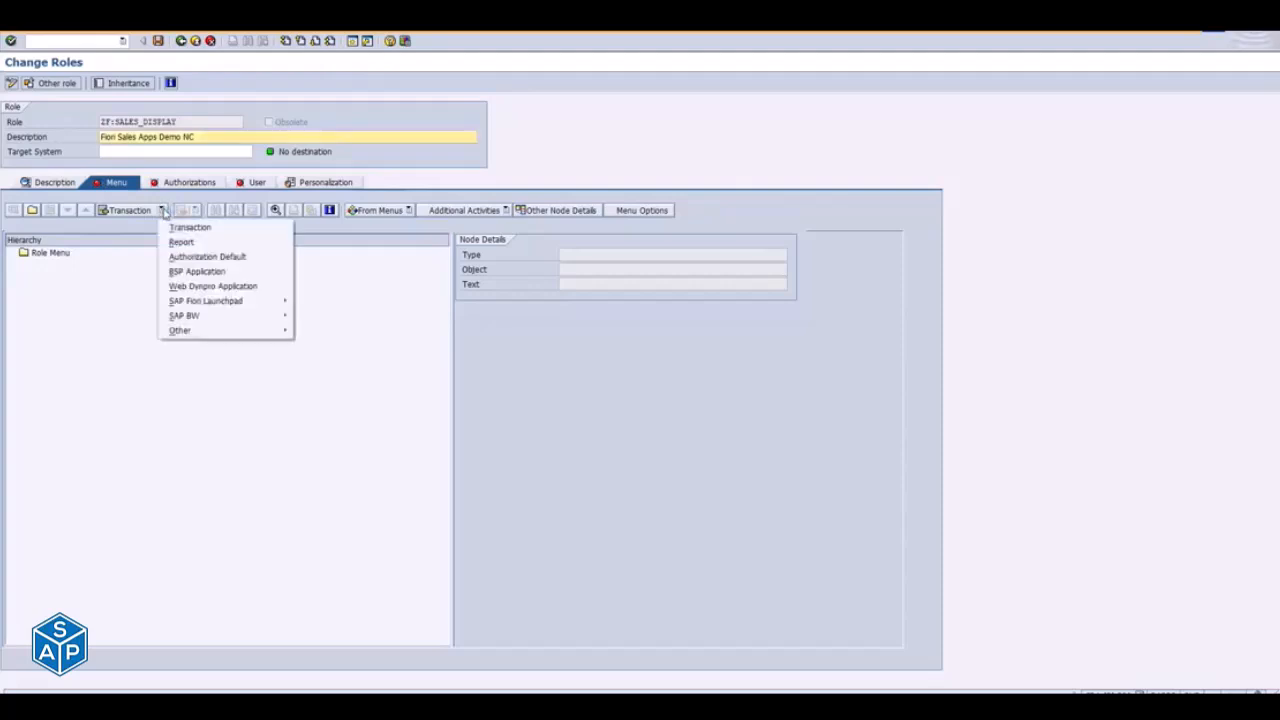
{"action": "mouse_move", "coordinate": [218, 302]}
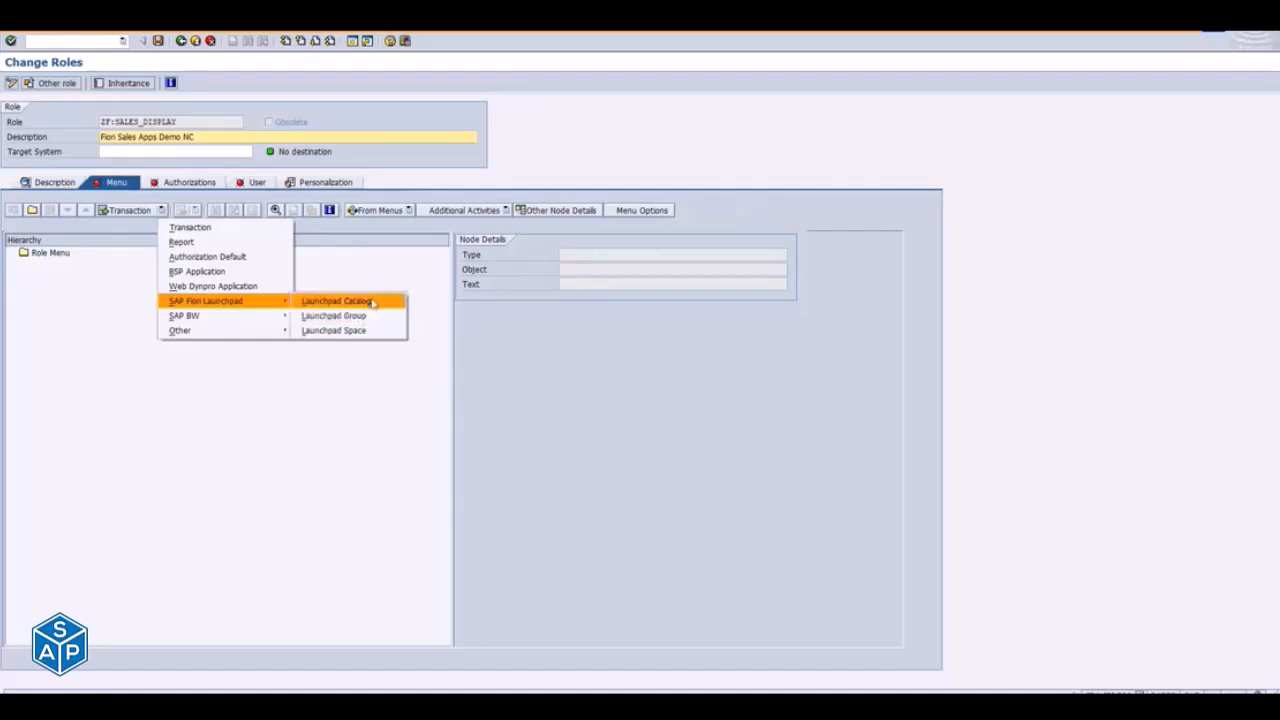
{"action": "left_click", "coordinate": [372, 302]}
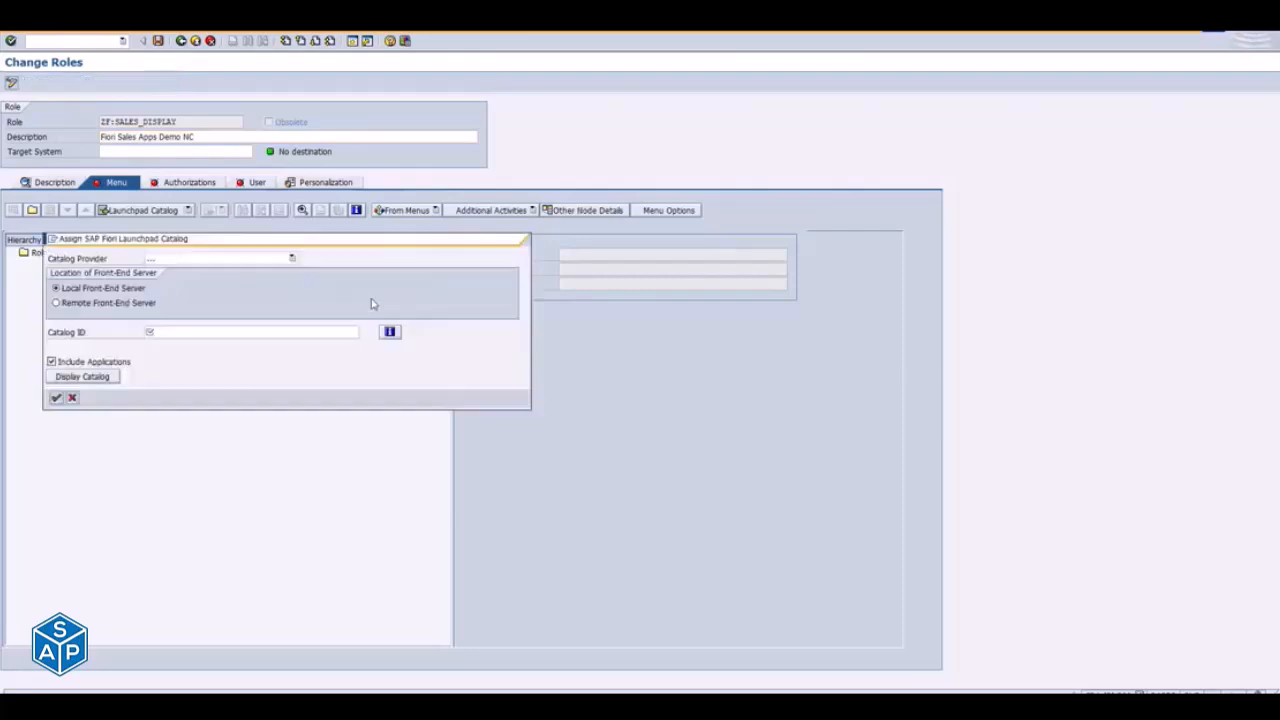
{"action": "left_click", "coordinate": [201, 331]}
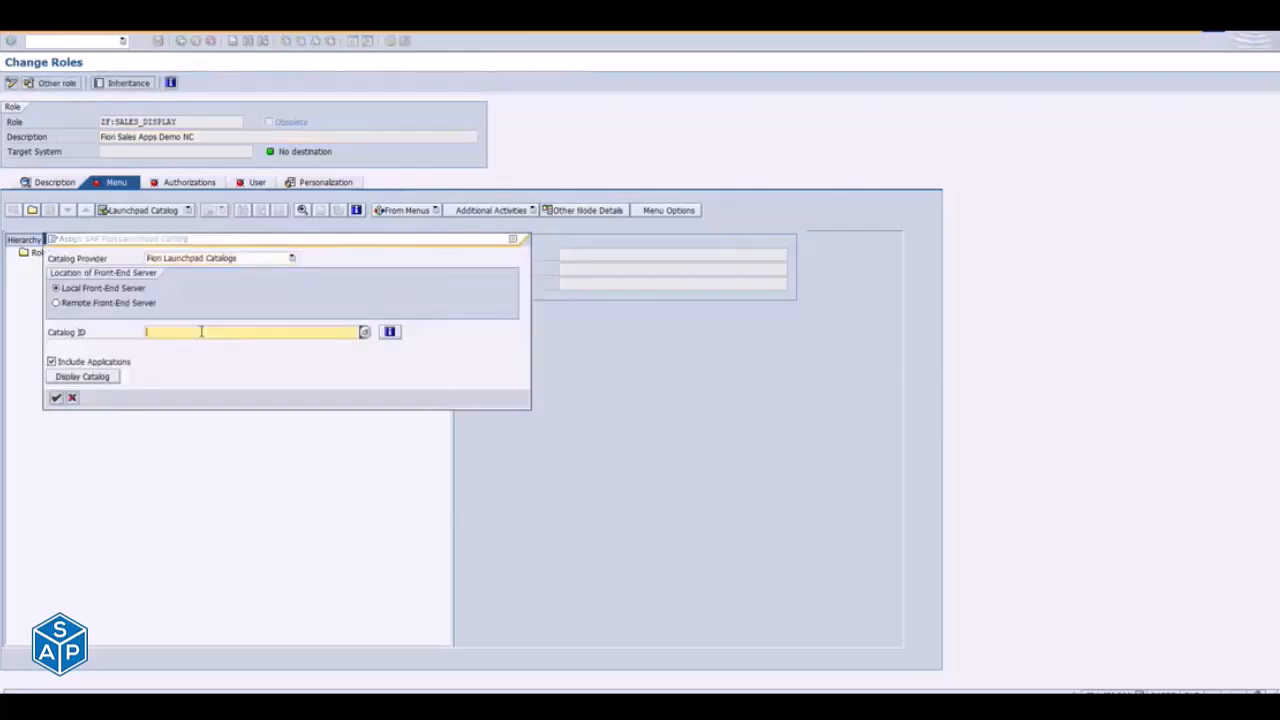
- Copy the ID ZTC_Sales_Display from the Sales_Report catalog in the launchpad designer and assign that catalog to the role in SAP GUI
{"action": "key", "text": "alt+Tab"}
{"action": "key", "text": "Escape"}
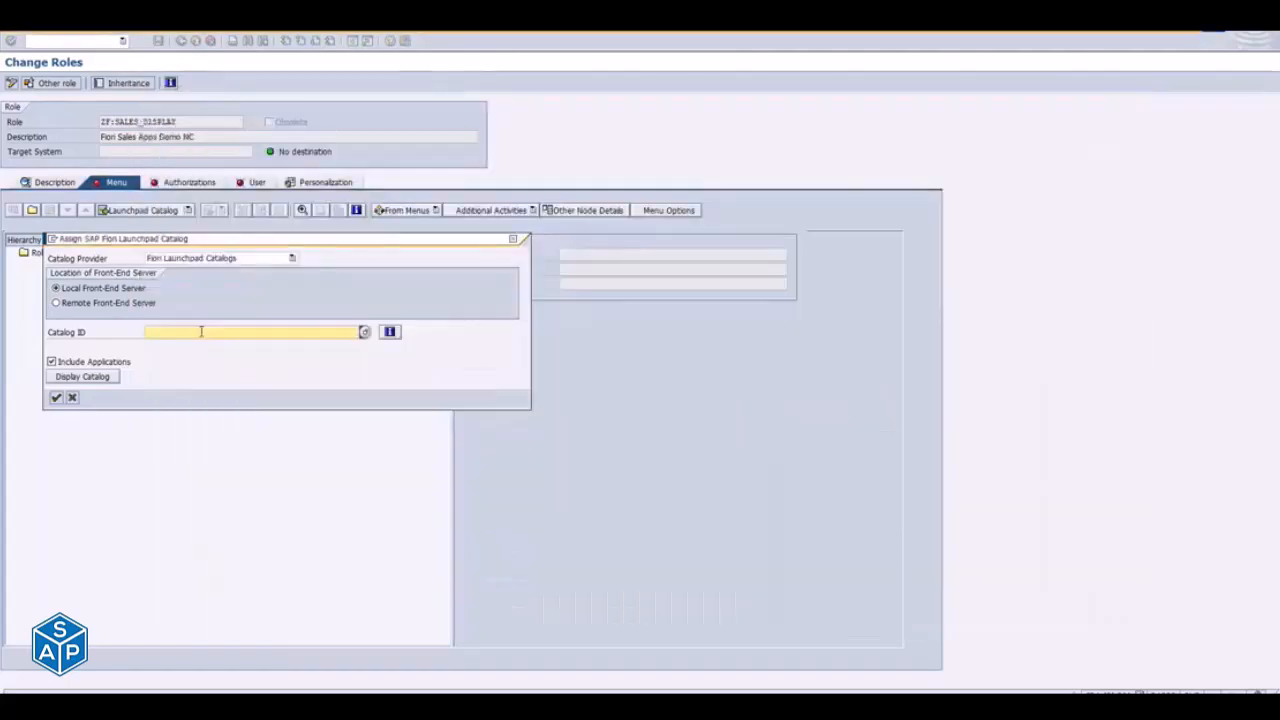
{"action": "key", "text": "alt+Tab"}
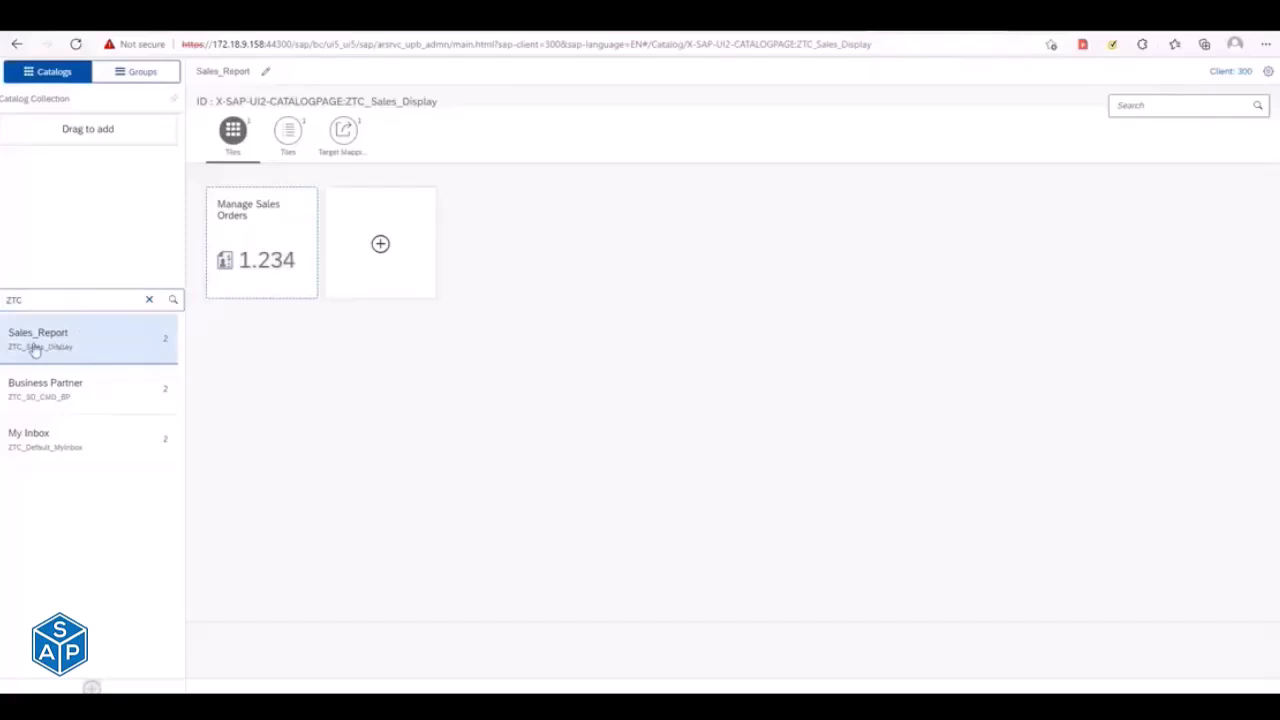
{"action": "left_click_drag", "start_coordinate": [345, 102], "coordinate": [449, 107]}
{"action": "key", "text": "ctrl+c"}
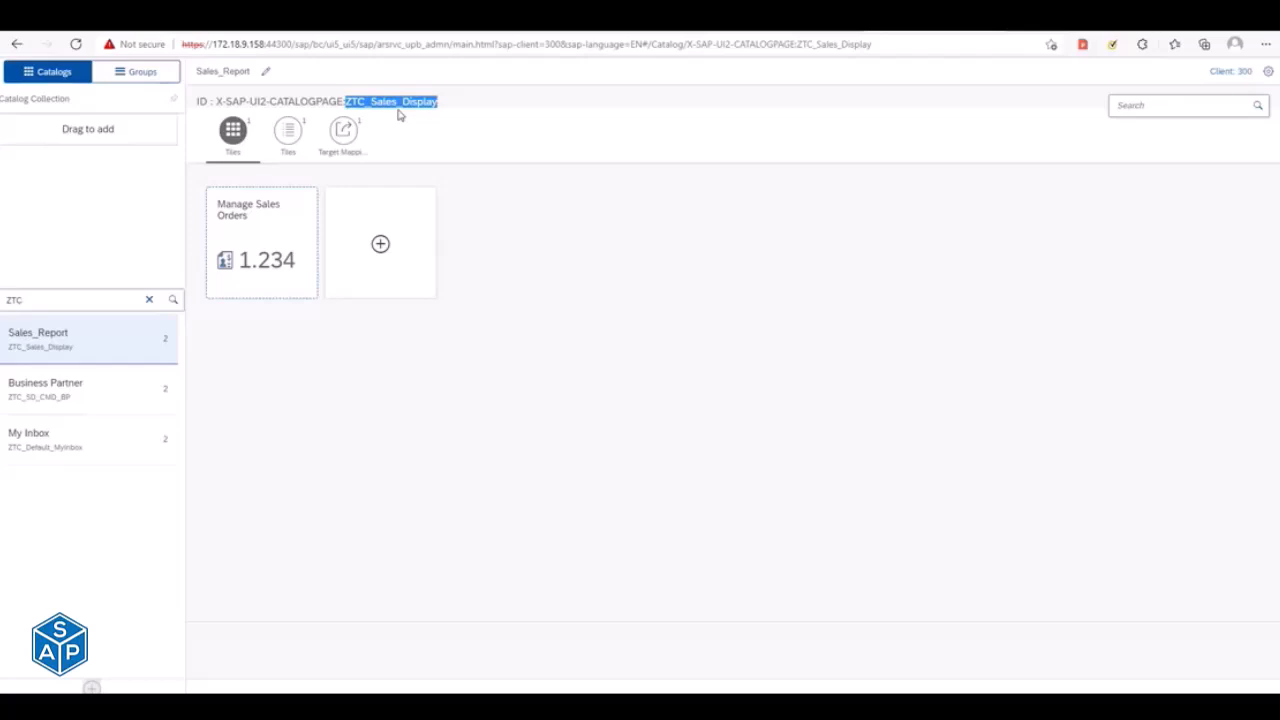
{"action": "key", "text": "alt+Tab"}
{"action": "key", "text": "ctrl+v"}
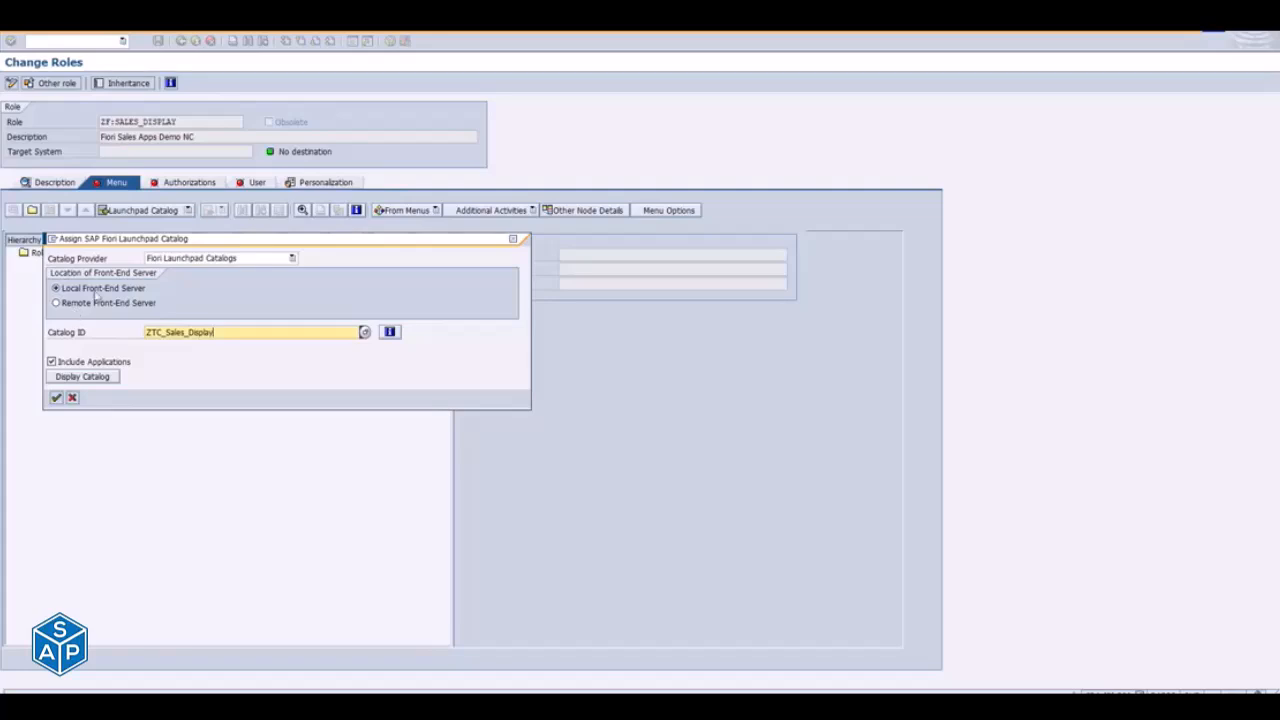
{"action": "left_click", "coordinate": [56, 398]}
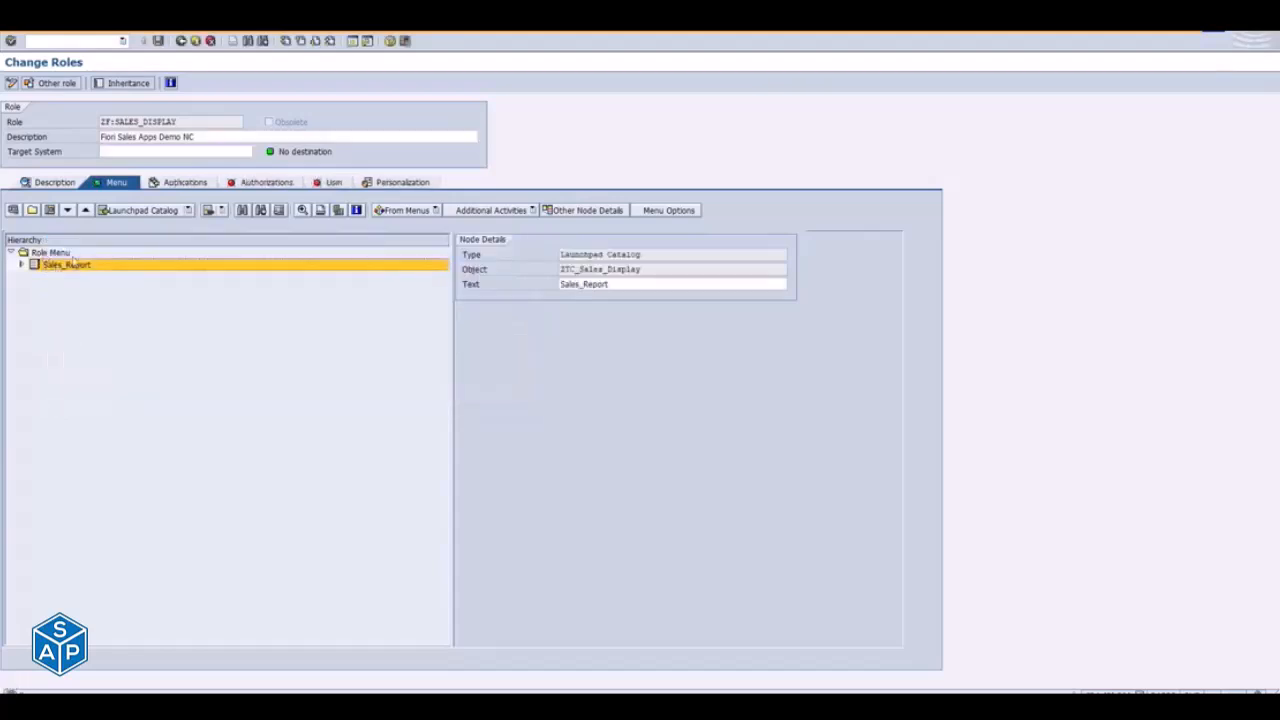
- Start assigning an SAP Fiori launchpad group directly under the Role Menu node of role ZF:SALES_DISPLAY
{"action": "left_click", "coordinate": [56, 253]}
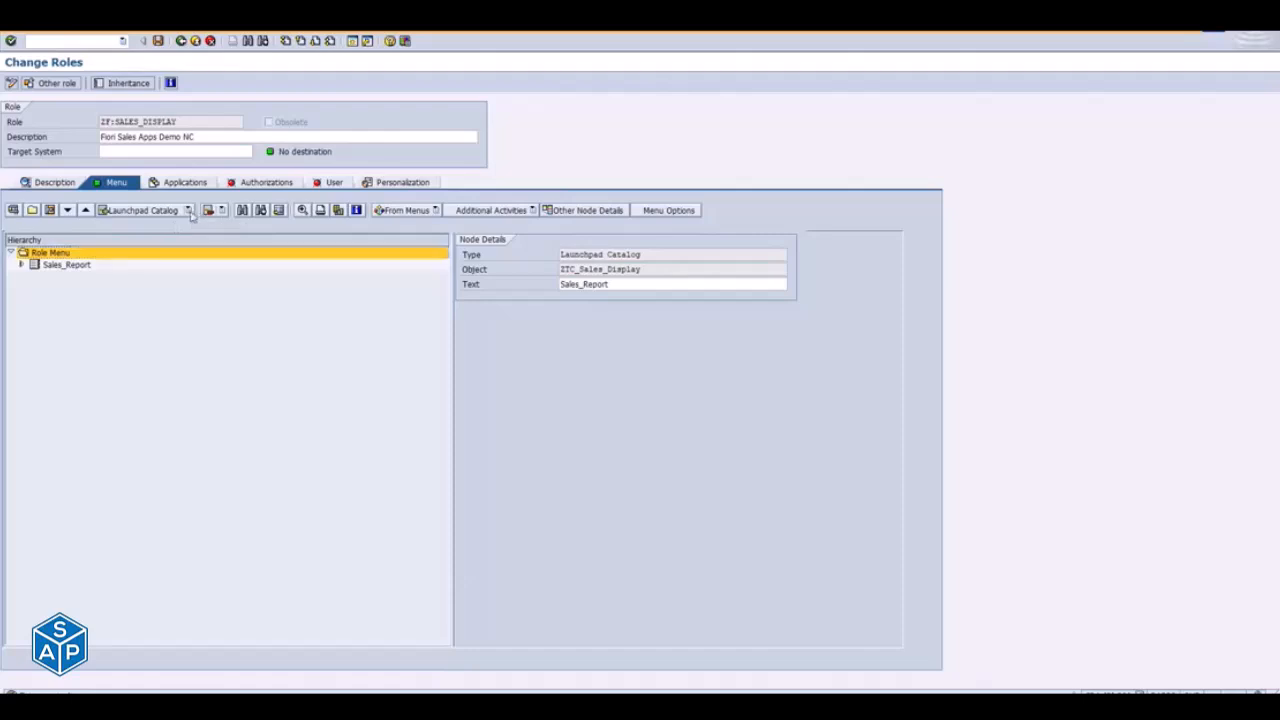
{"action": "left_click", "coordinate": [188, 211]}
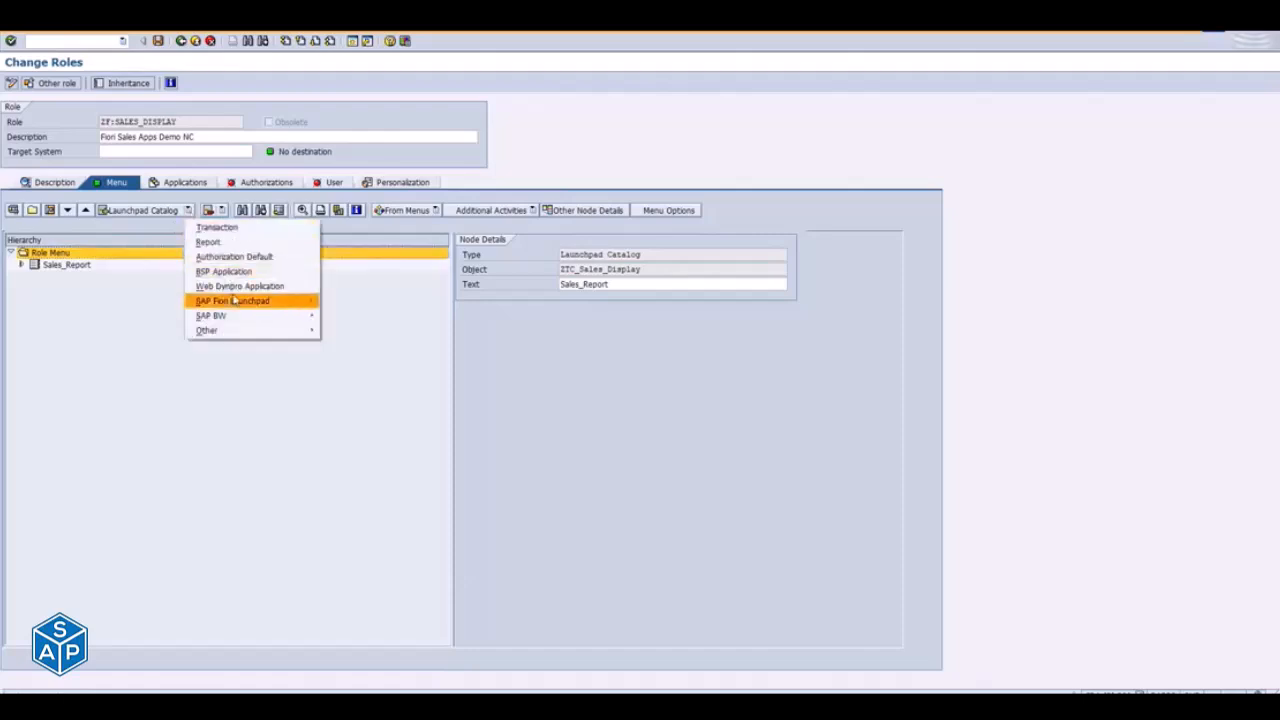
{"action": "mouse_move", "coordinate": [236, 300]}
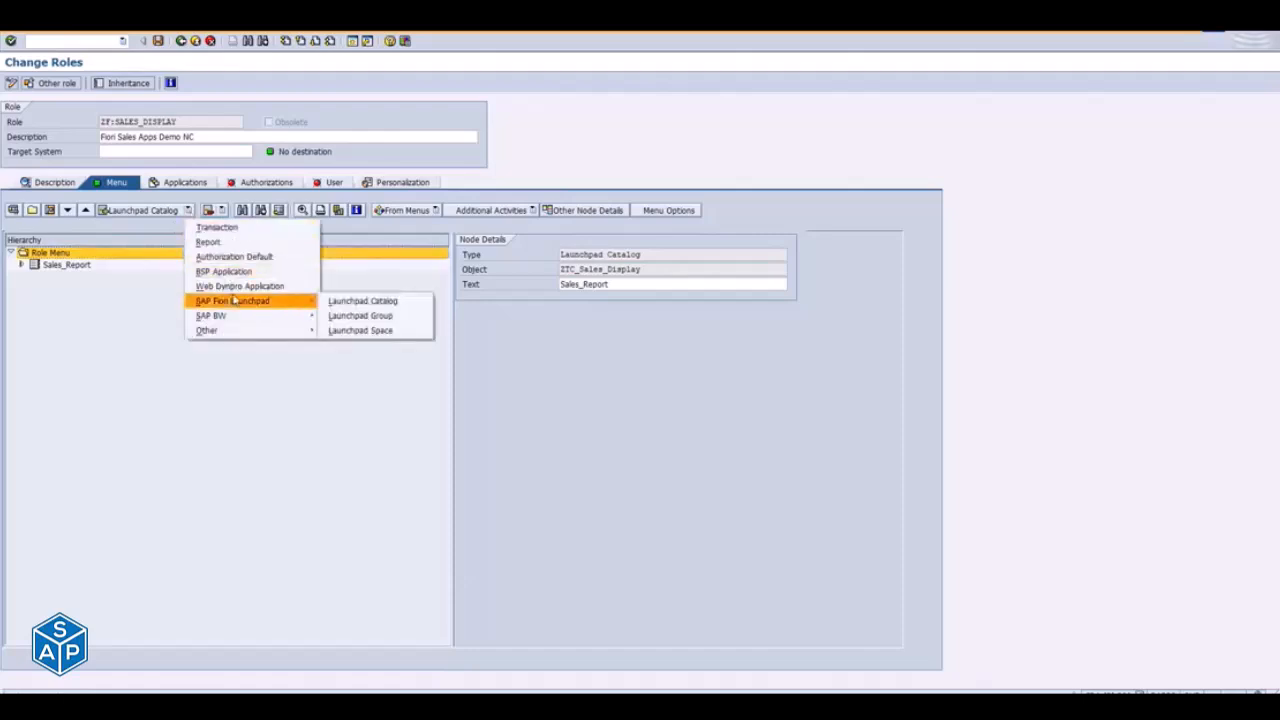
{"action": "left_click", "coordinate": [359, 316]}
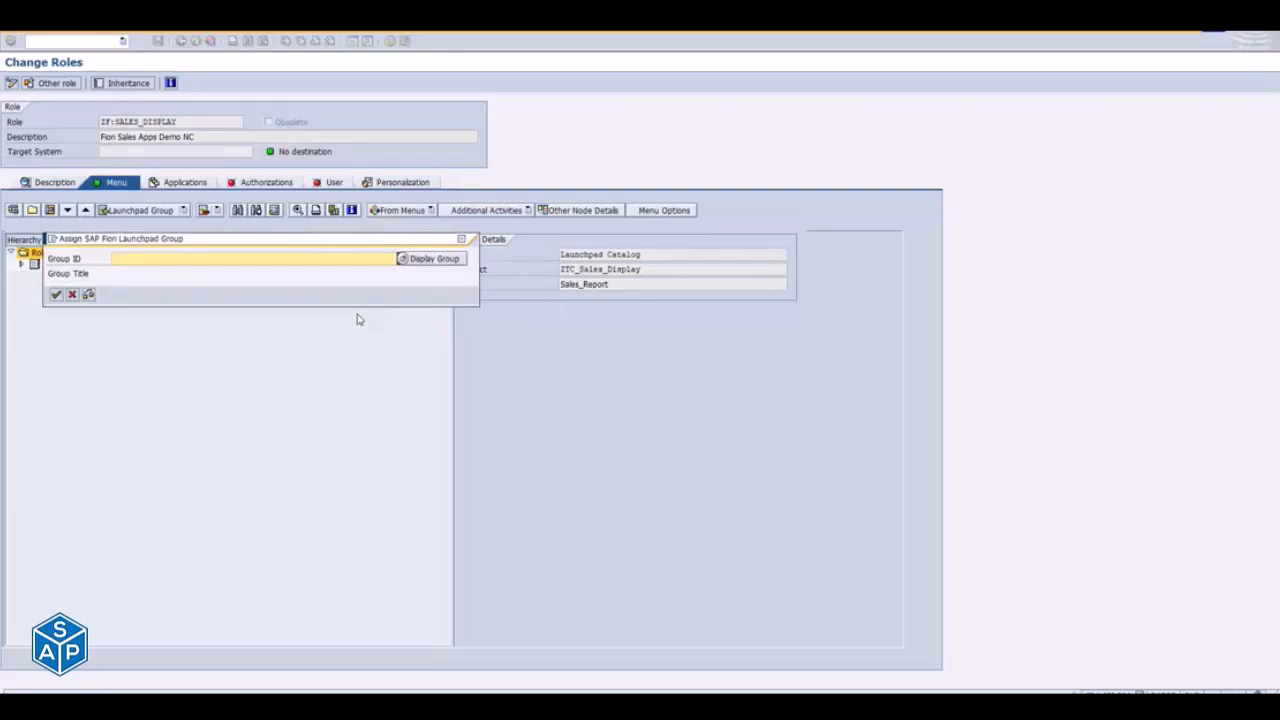
{"action": "key", "text": "alt+Tab"}
{"action": "key", "text": "alt+Tab"}
{"action": "key", "text": "alt+Tab"}
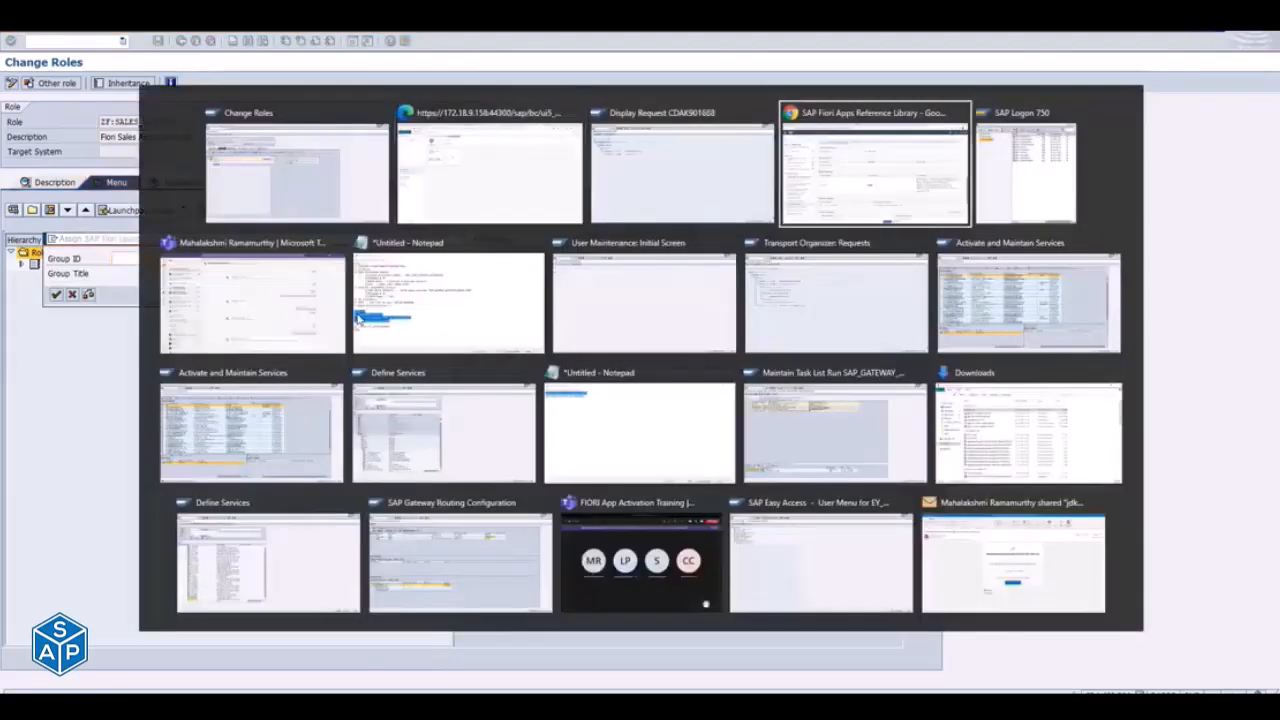
{"action": "key", "text": "alt+Tab"}
{"action": "key", "text": "alt+Tab"}
{"action": "key", "text": "alt+Tab"}
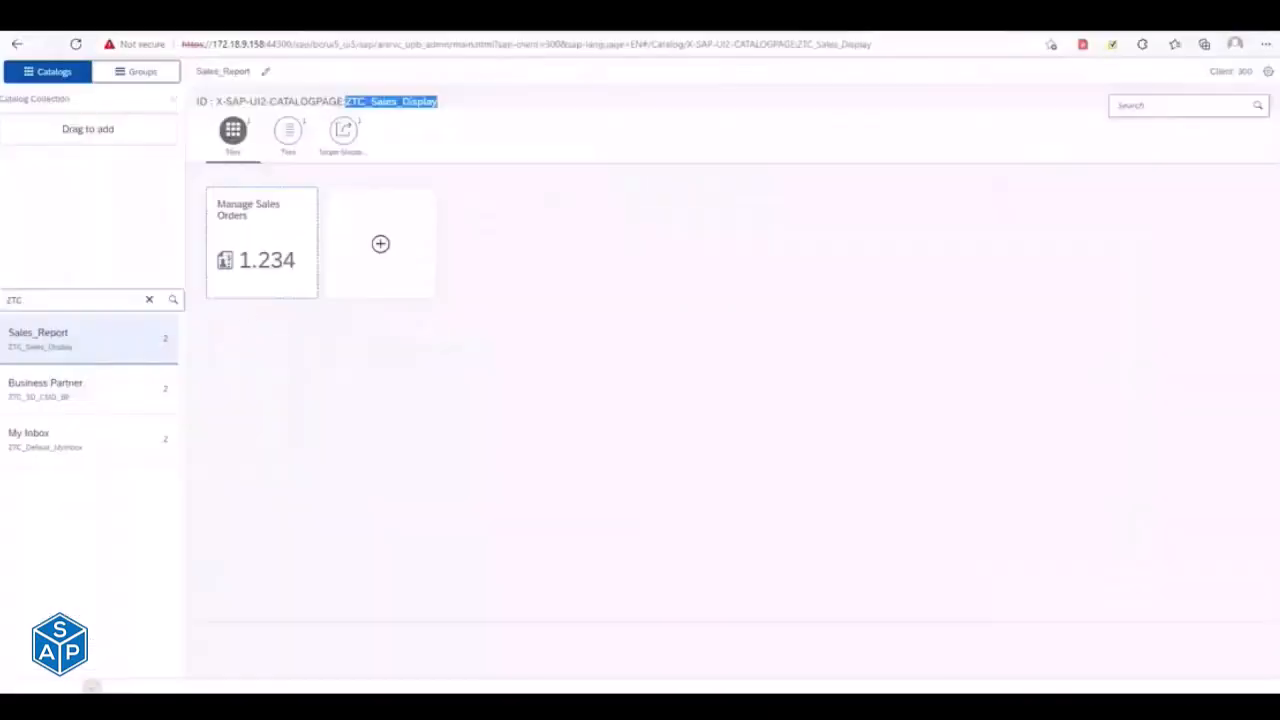
{"action": "key", "text": "alt+Tab"}
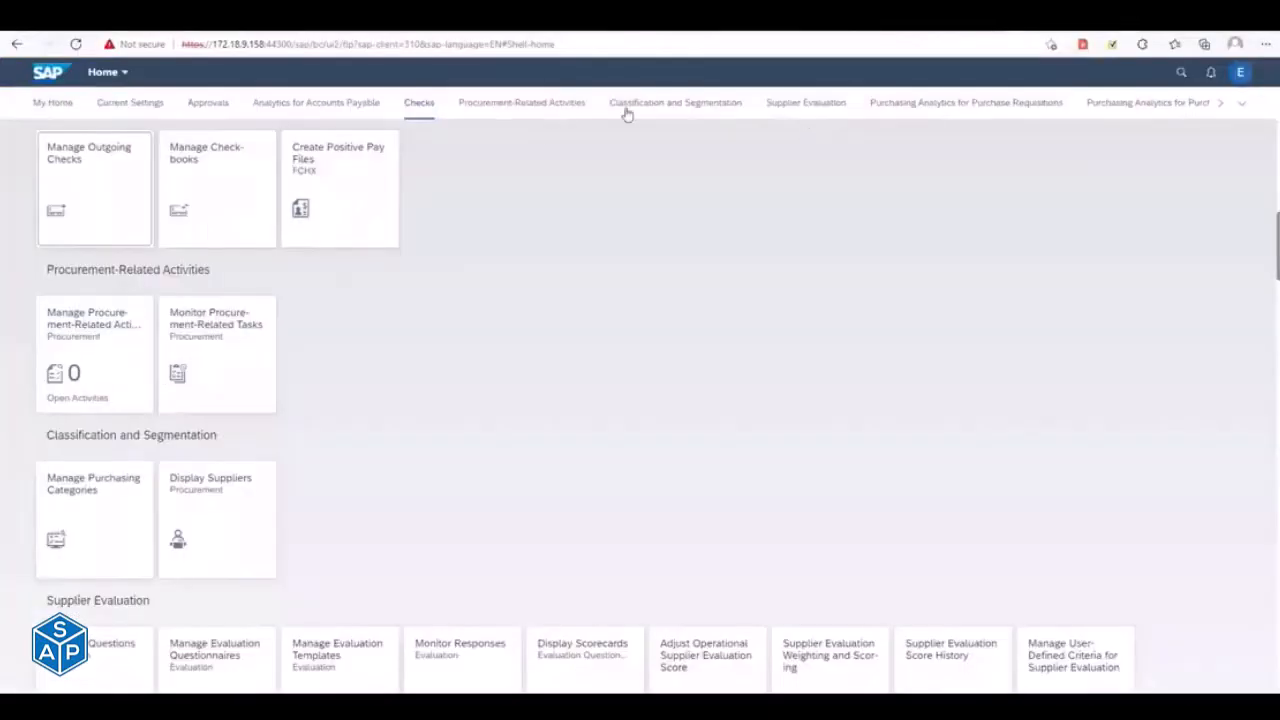
{"action": "left_click", "coordinate": [720, 104]}
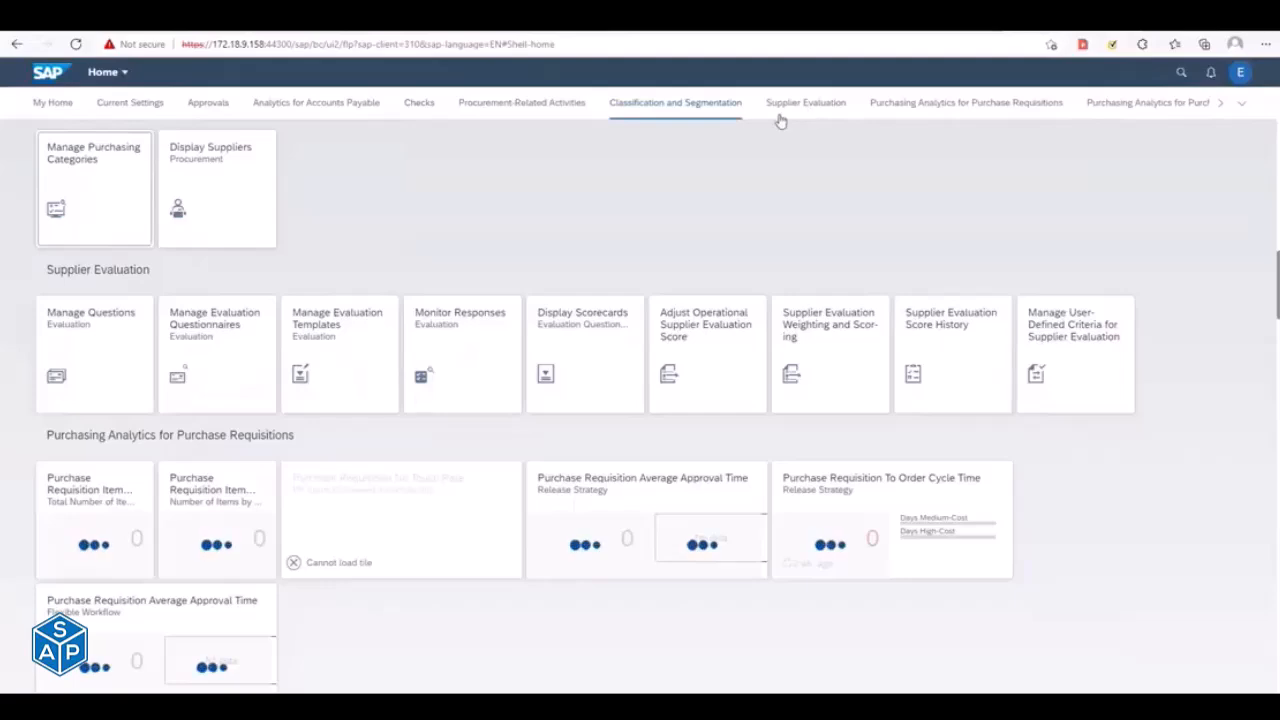
{"action": "key", "text": "alt+Tab"}
{"action": "left_click", "coordinate": [189, 259]}
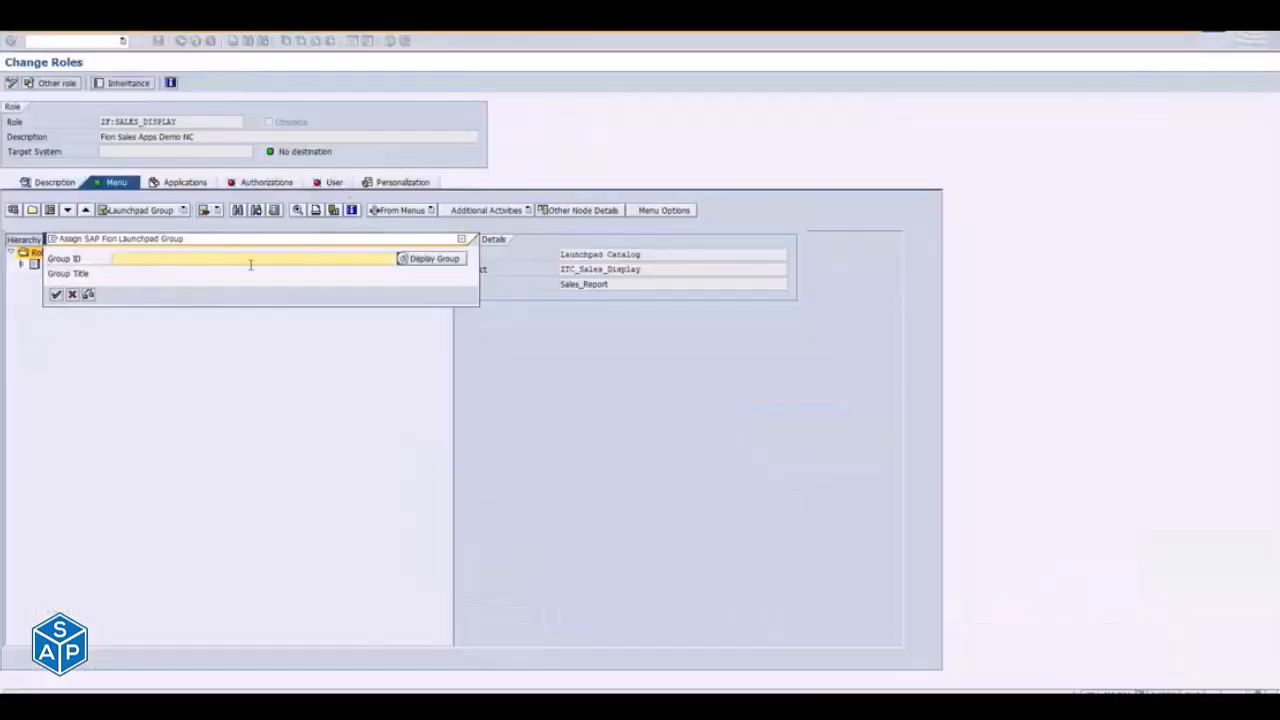
{"action": "key", "text": "alt+Tab"}
{"action": "key", "text": "alt+Tab"}
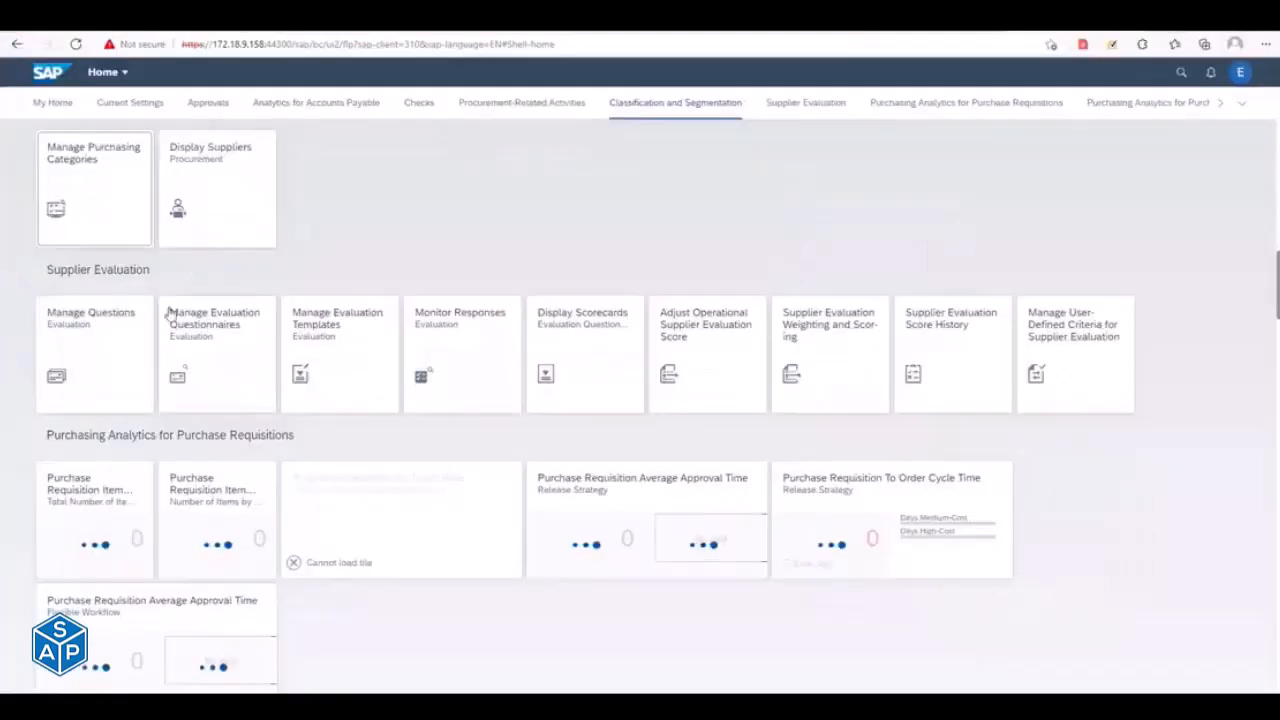
- Switch to the launchpad designer, show its groups and copy the ID ZTG_Sales_Display of the SalesDisplayDemo group
{"action": "key", "text": "alt+Tab"}
{"action": "key", "text": "alt+Tab"}
{"action": "key", "text": "alt+Tab"}
{"action": "key", "text": "alt+Tab"}
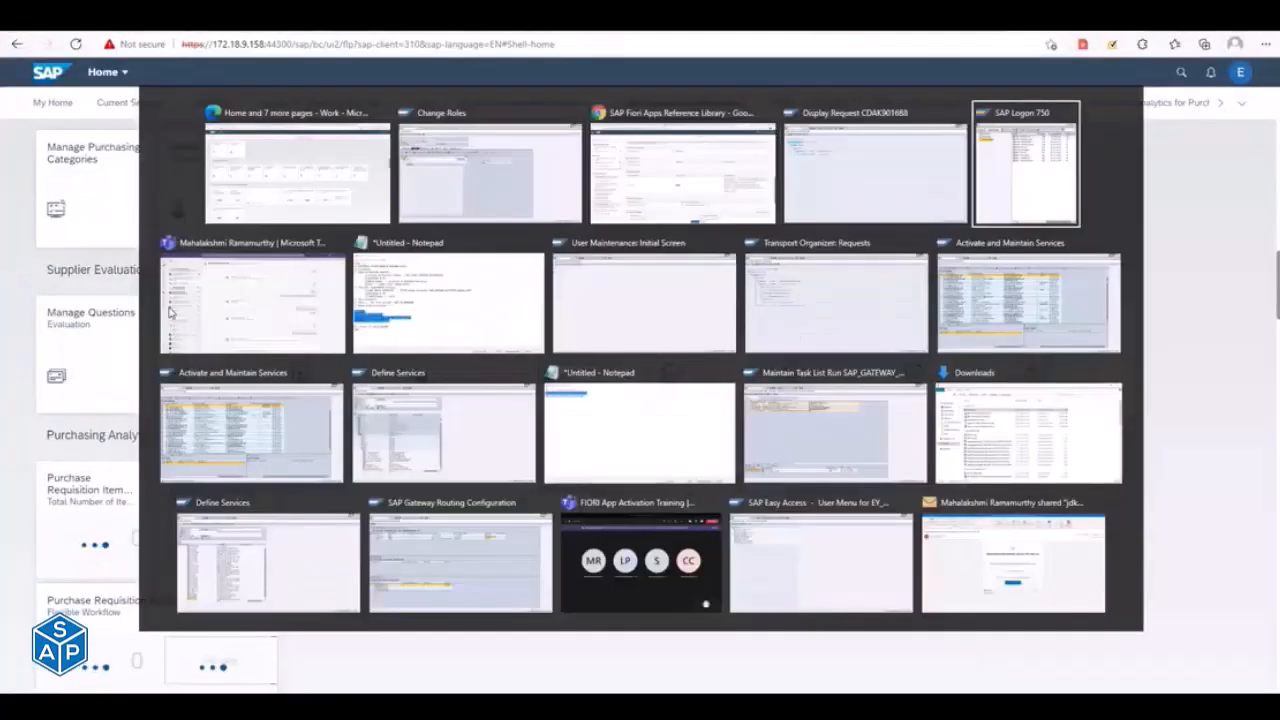
{"action": "key", "text": "Escape"}
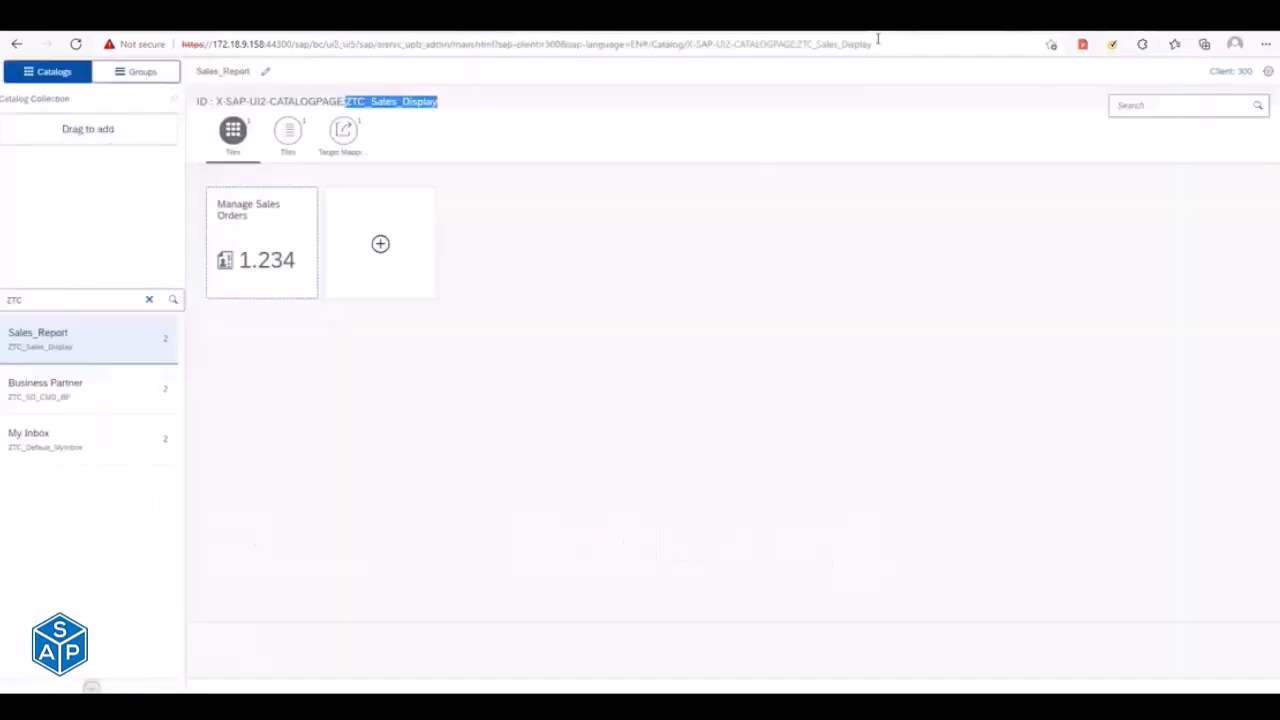
{"action": "left_click", "coordinate": [129, 75]}
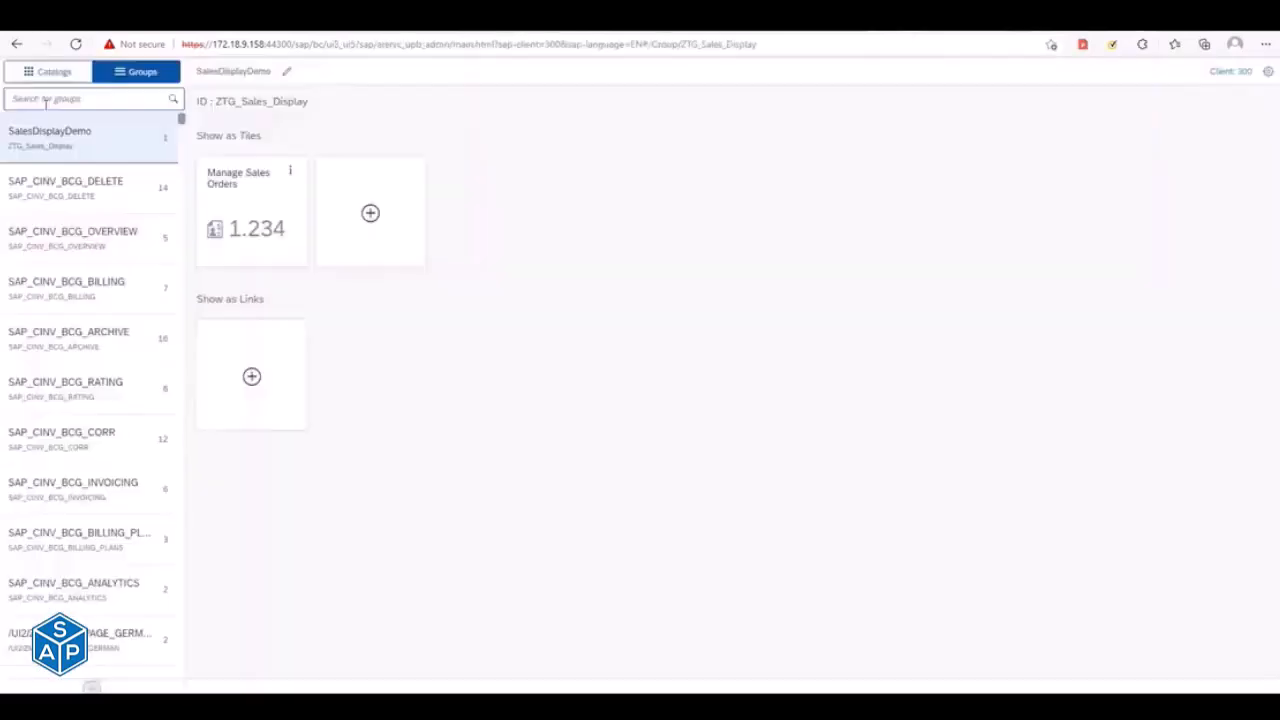
{"action": "left_click", "coordinate": [43, 102]}
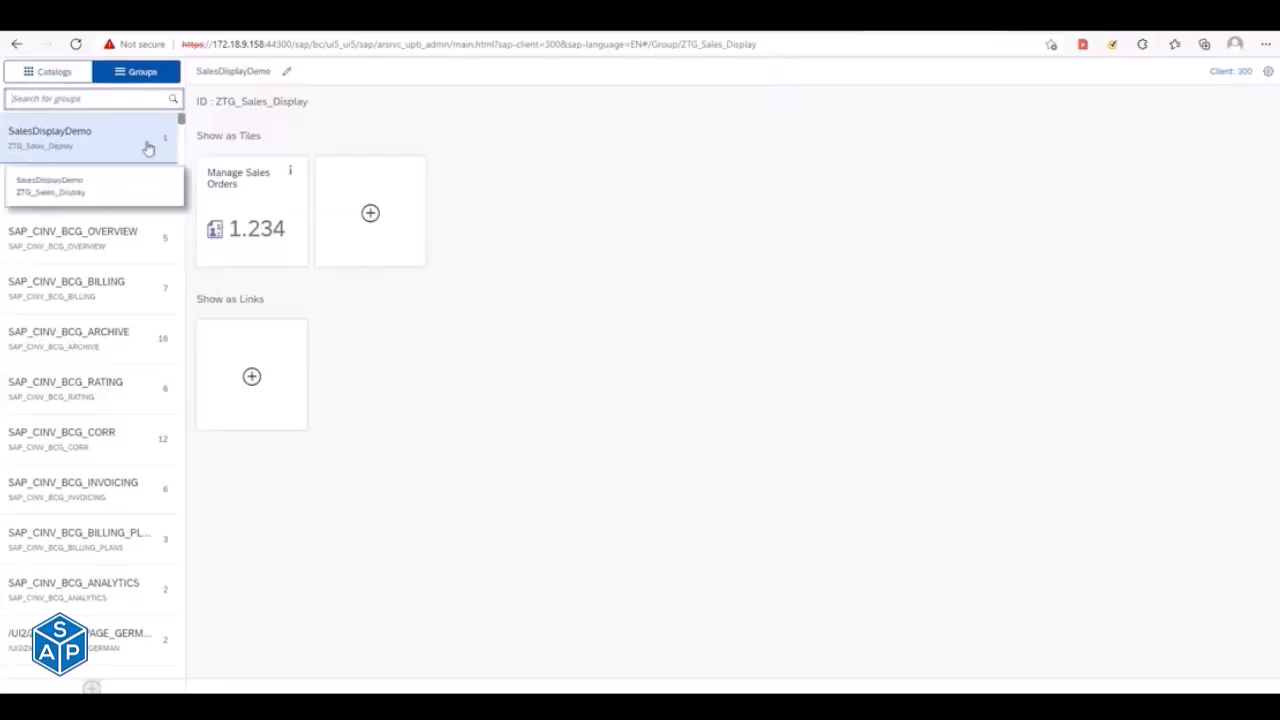
{"action": "left_click_drag", "start_coordinate": [217, 104], "coordinate": [309, 104]}
{"action": "key", "text": "ctrl+c"}
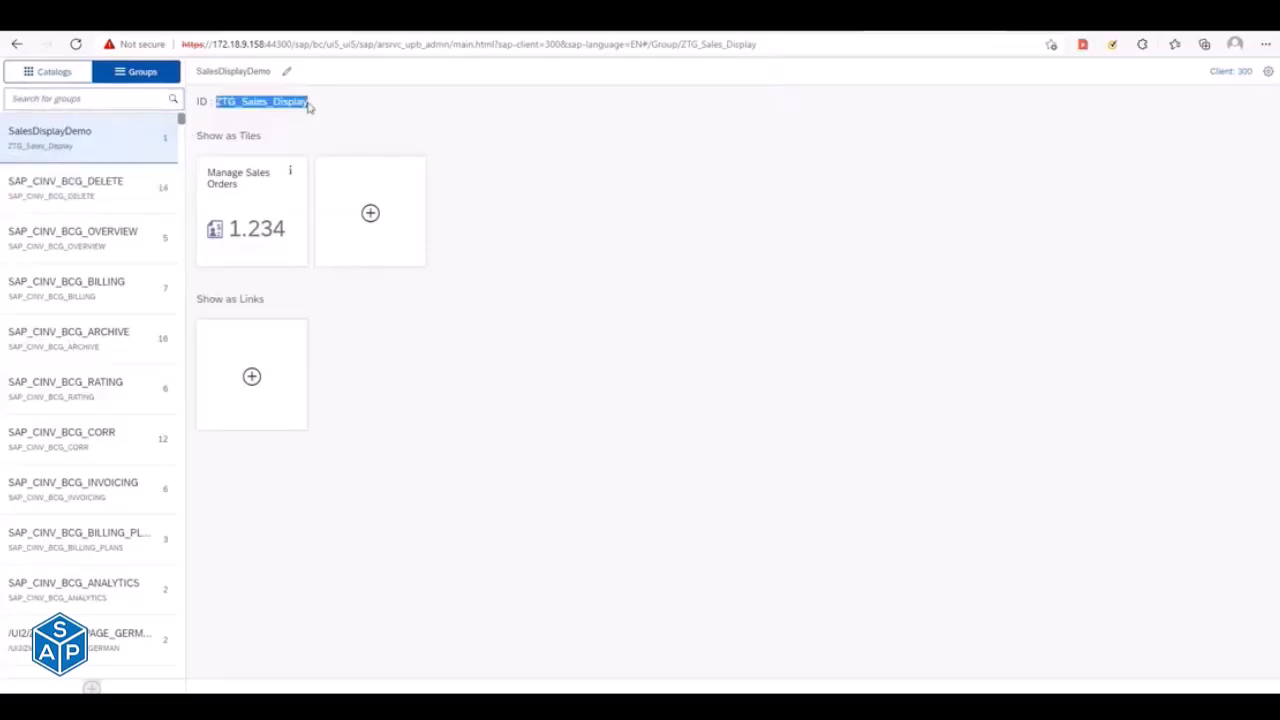
- Back in SAP GUI, enter ZTG_Sales_Display as the group ID and confirm assigning the group to the role
{"action": "key", "text": "alt+Tab"}
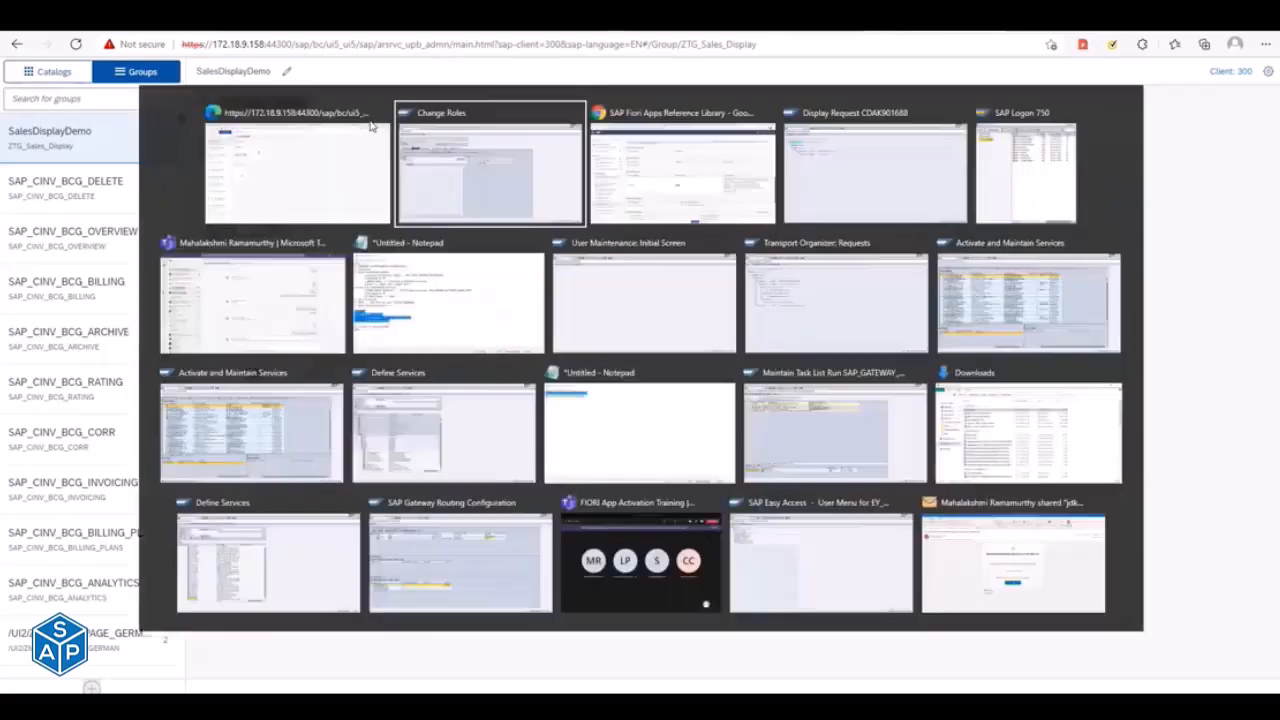
{"action": "key", "text": "ctrl+v"}
{"action": "left_click", "coordinate": [56, 296]}
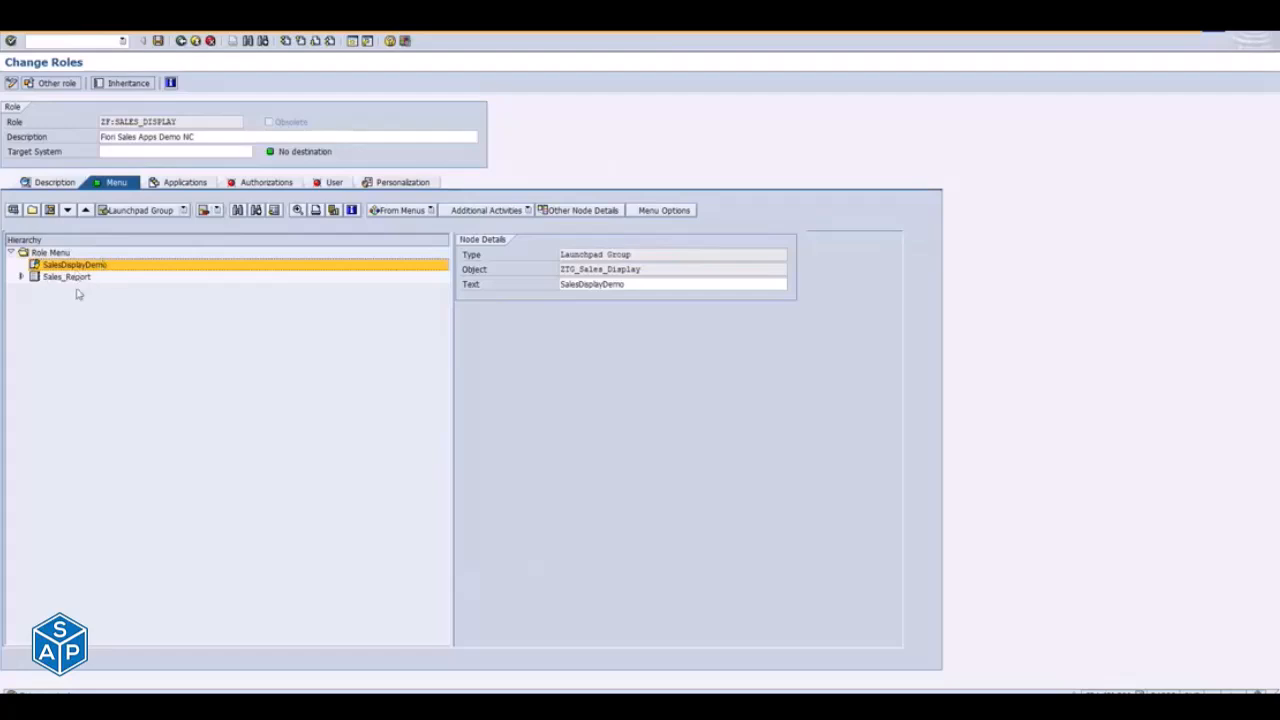
- Open the authorization data of role ZF:SALES_DISPLAY for changing, saving the role first
{"action": "left_click", "coordinate": [257, 184]}
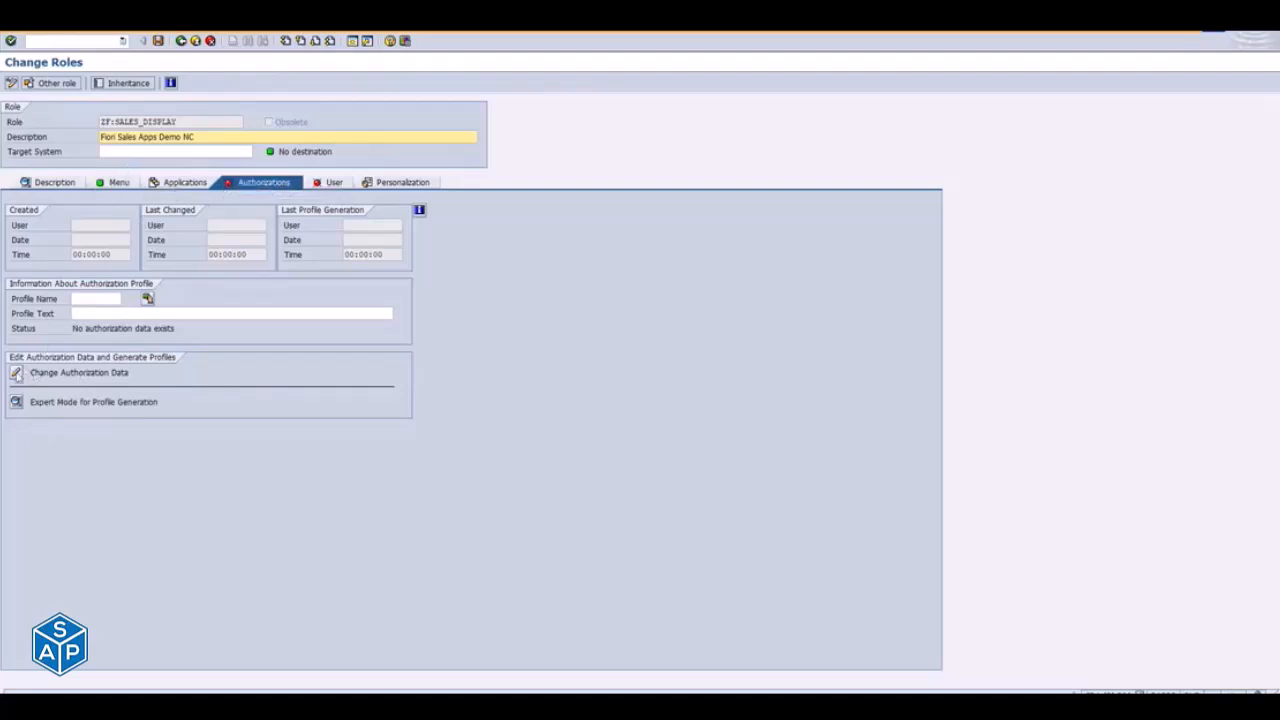
{"action": "left_click", "coordinate": [16, 375]}
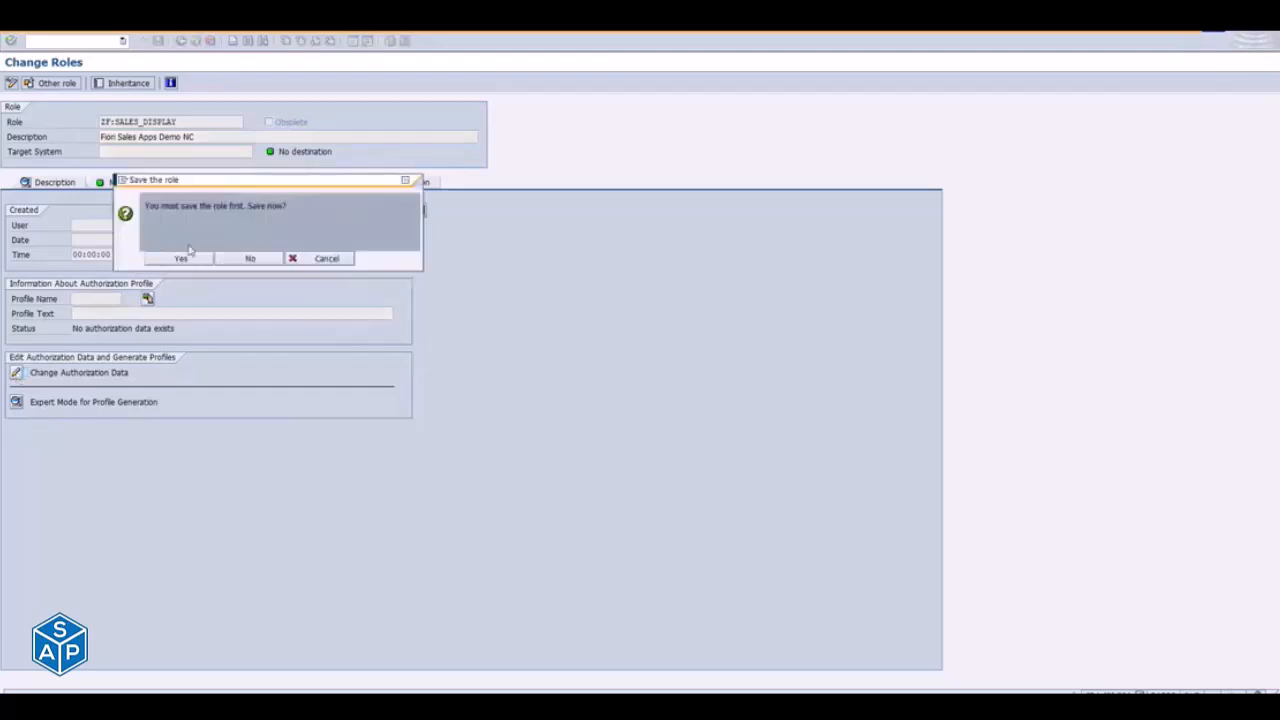
{"action": "left_click", "coordinate": [181, 257]}
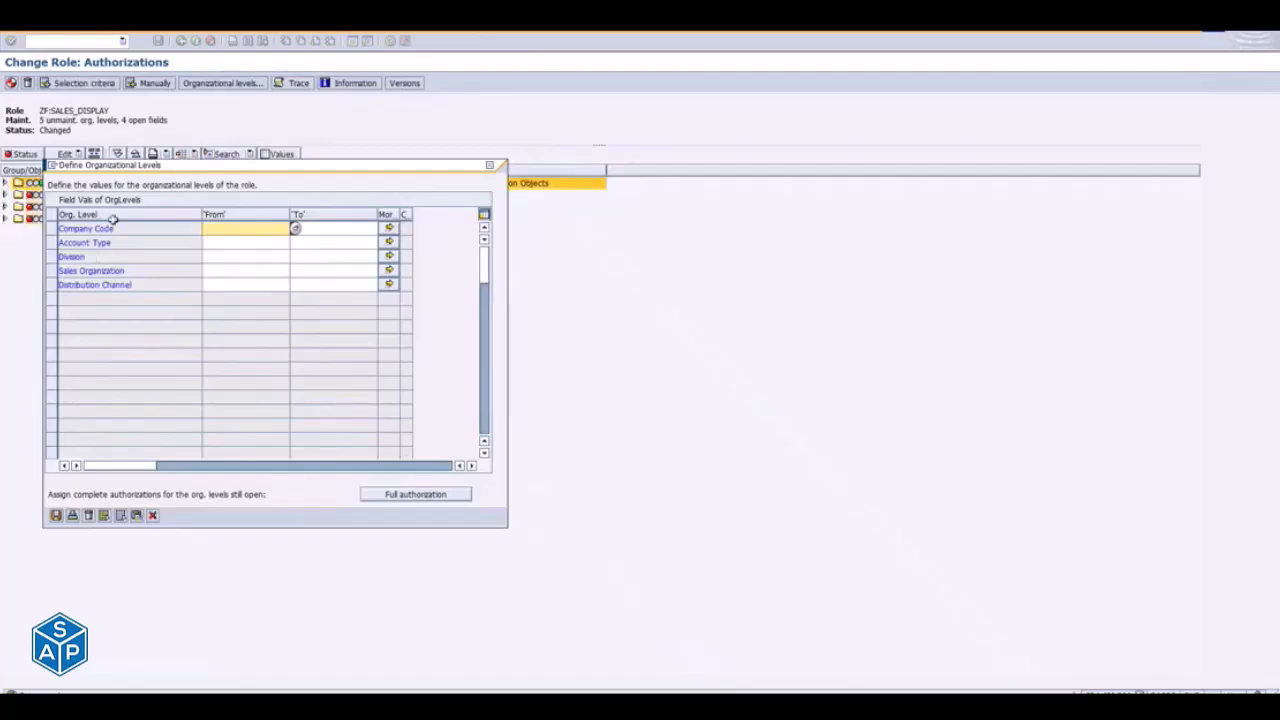
- Examine the value fields for company code, account type, division, sales organization and distribution channel in the organizational levels dialog
{"action": "left_click_drag", "start_coordinate": [187, 172], "coordinate": [351, 166]}
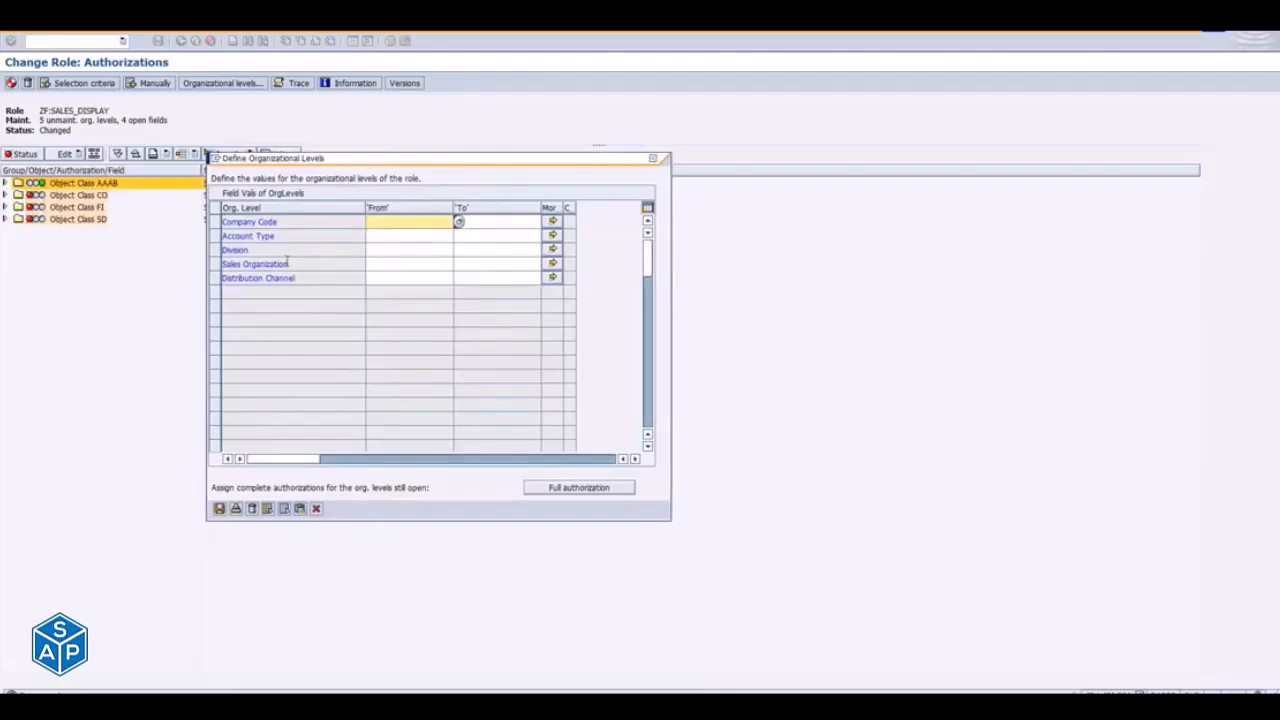
{"action": "left_click", "coordinate": [385, 236]}
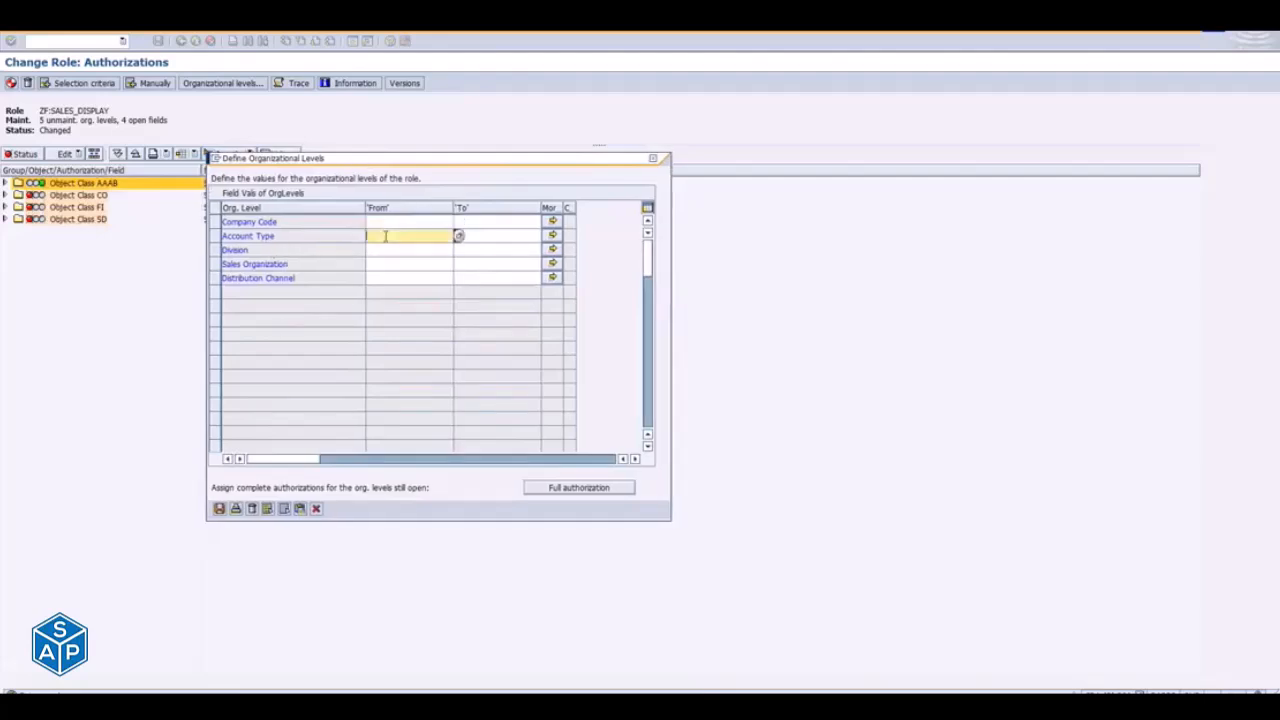
{"action": "left_click", "coordinate": [385, 250]}
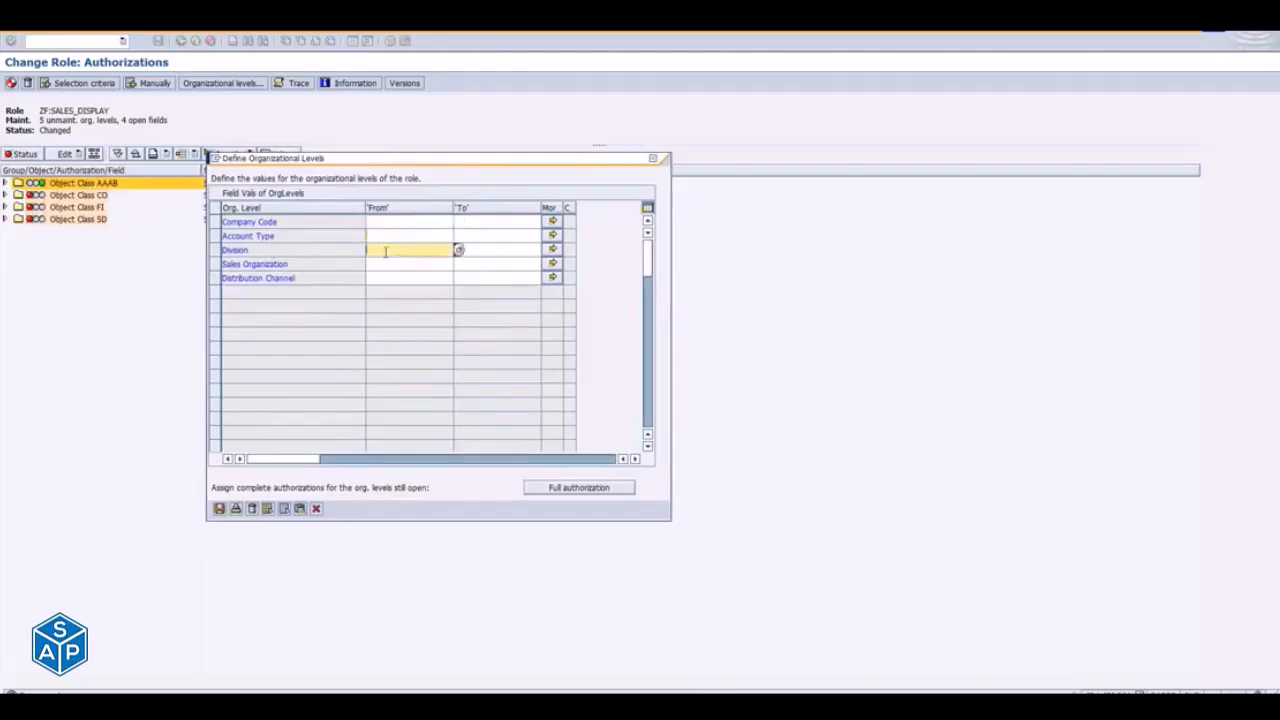
{"action": "left_click", "coordinate": [385, 264]}
{"action": "left_click", "coordinate": [386, 278]}
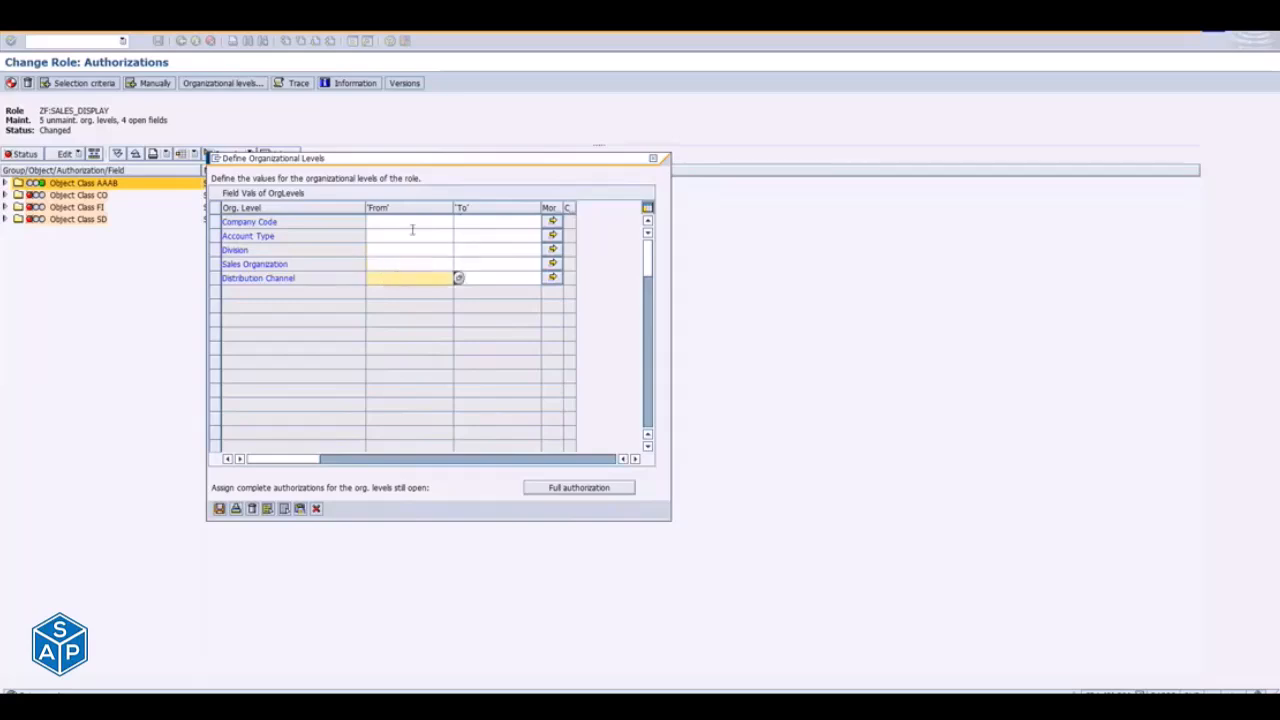
{"action": "left_click", "coordinate": [401, 237]}
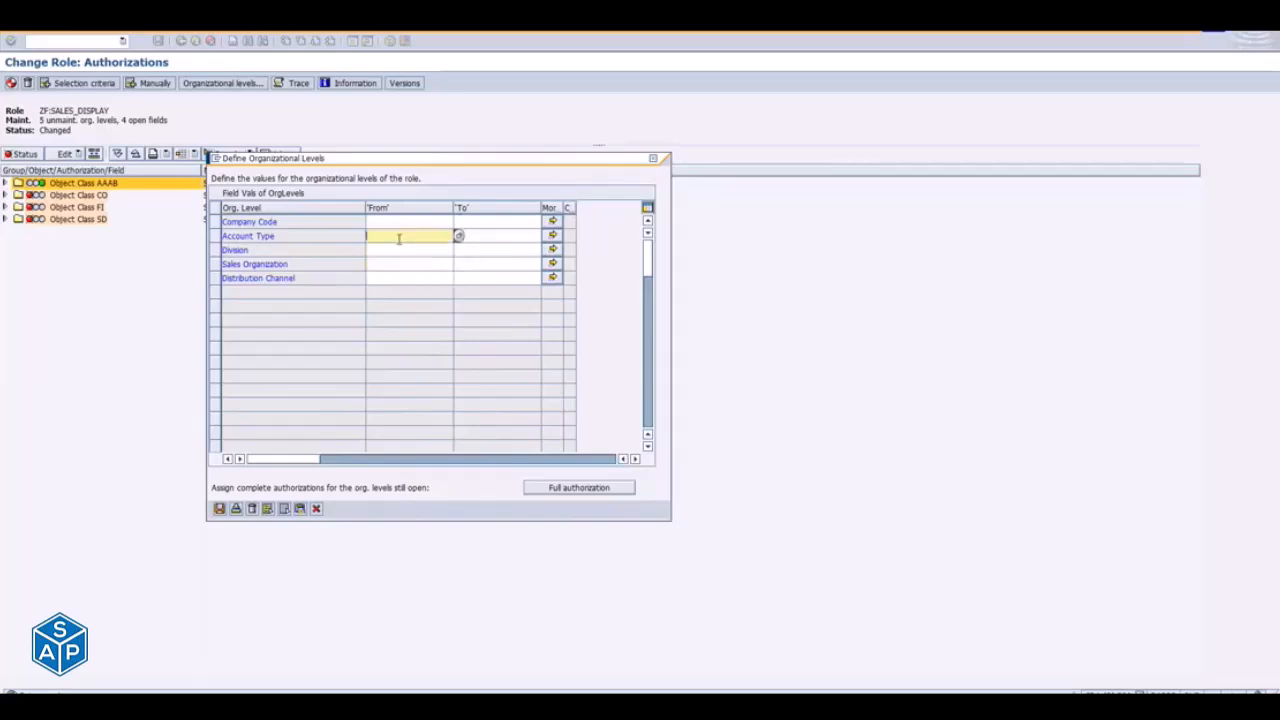
{"action": "left_click", "coordinate": [378, 225]}
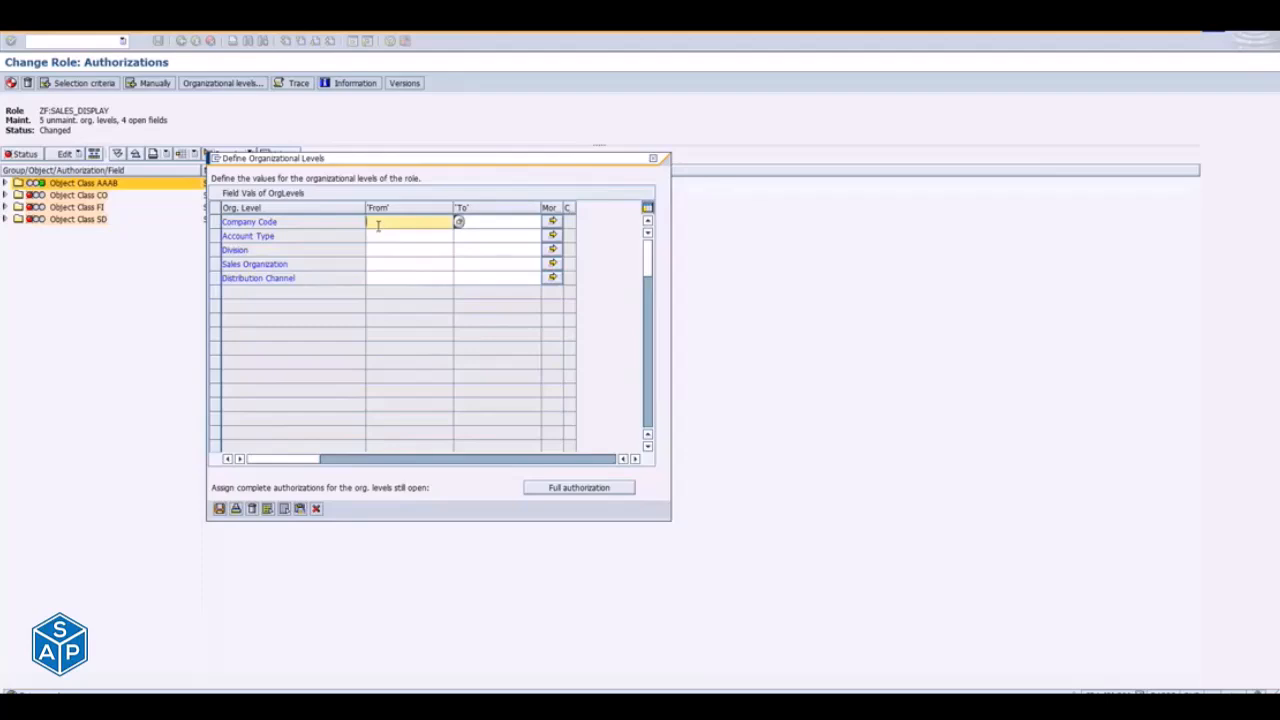
{"action": "left_click", "coordinate": [401, 252]}
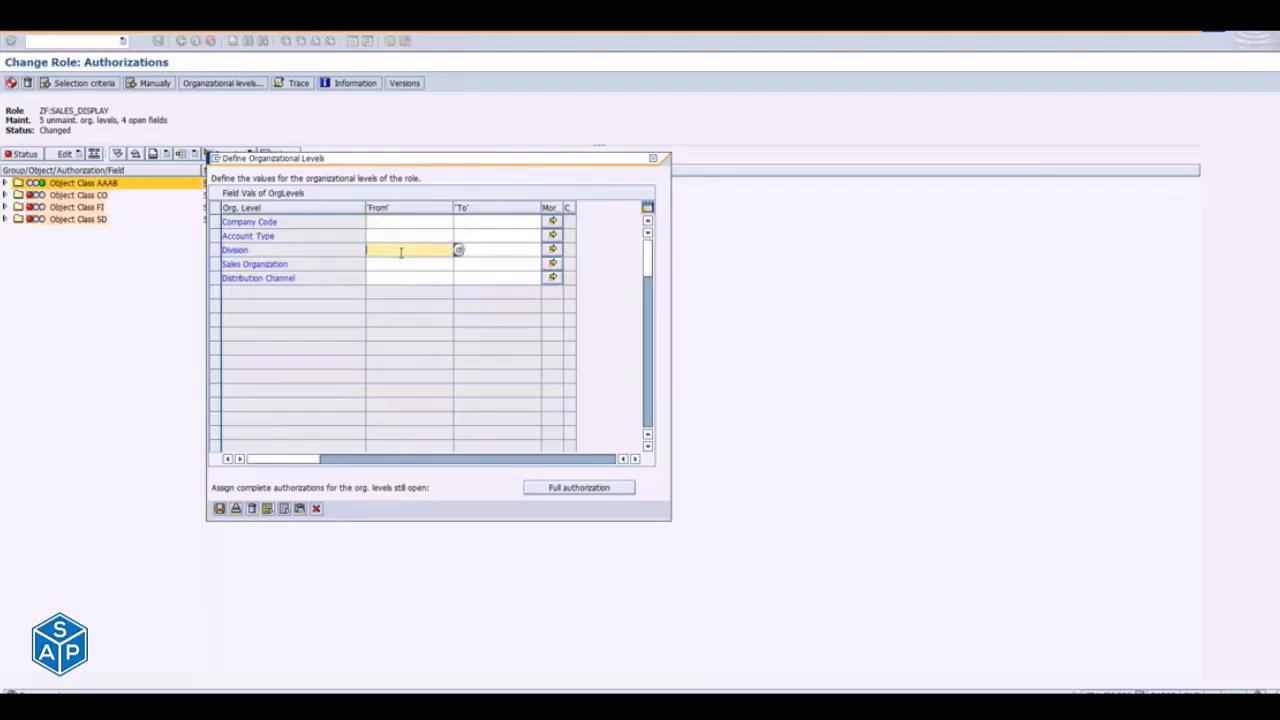
{"action": "left_click", "coordinate": [400, 237]}
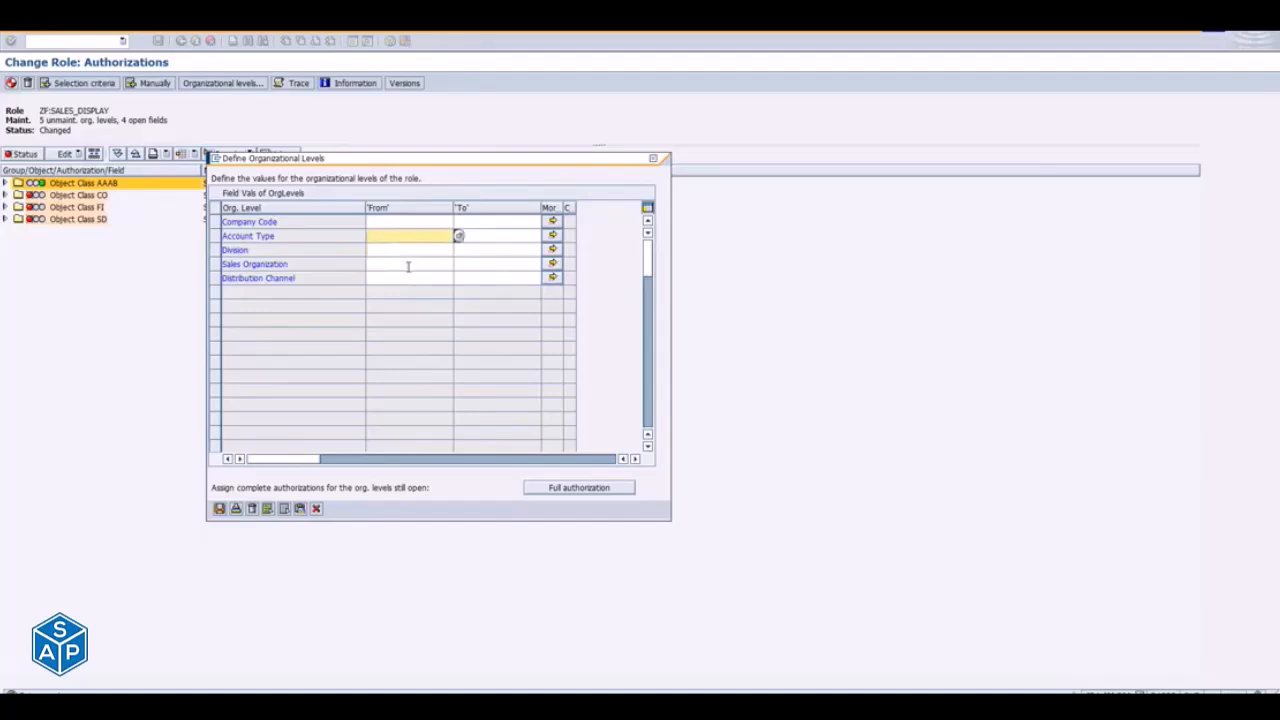
{"action": "left_click", "coordinate": [396, 263]}
{"action": "left_click", "coordinate": [394, 276]}
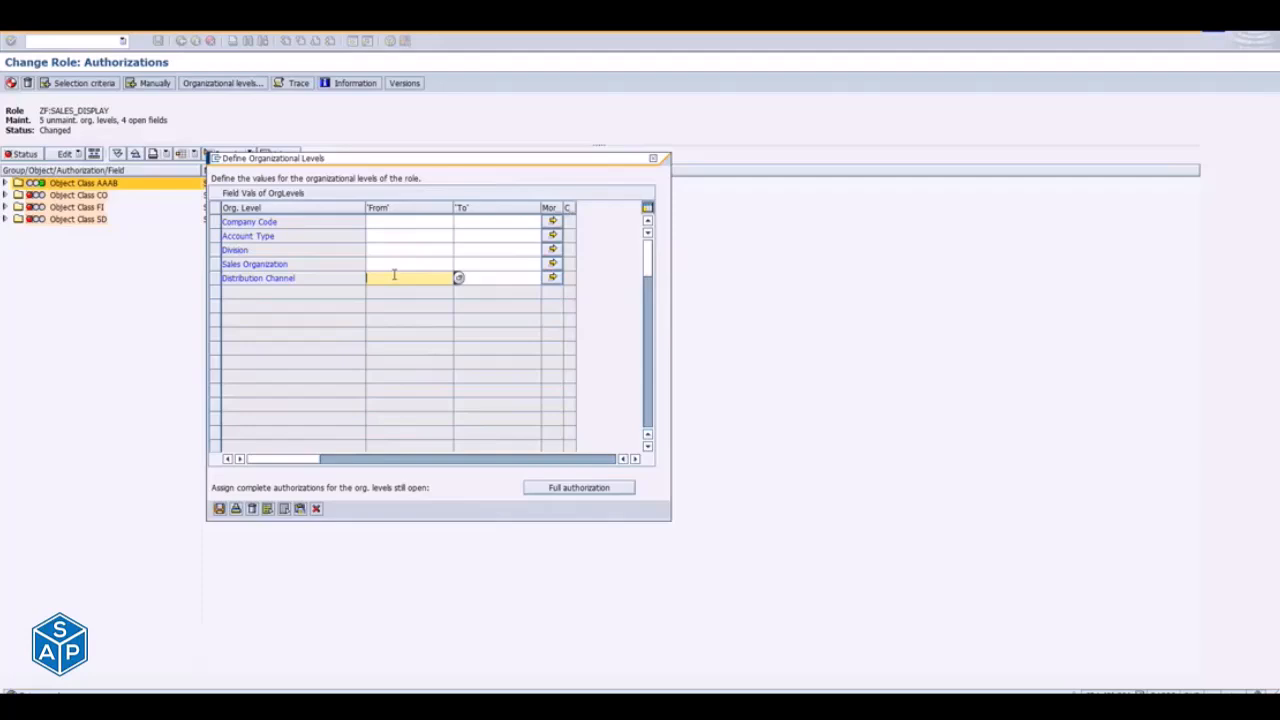
- Assign full authorization (*) to all open organizational levels, check the value of each level and save them
{"action": "left_click", "coordinate": [576, 490]}
{"action": "left_click", "coordinate": [383, 224]}
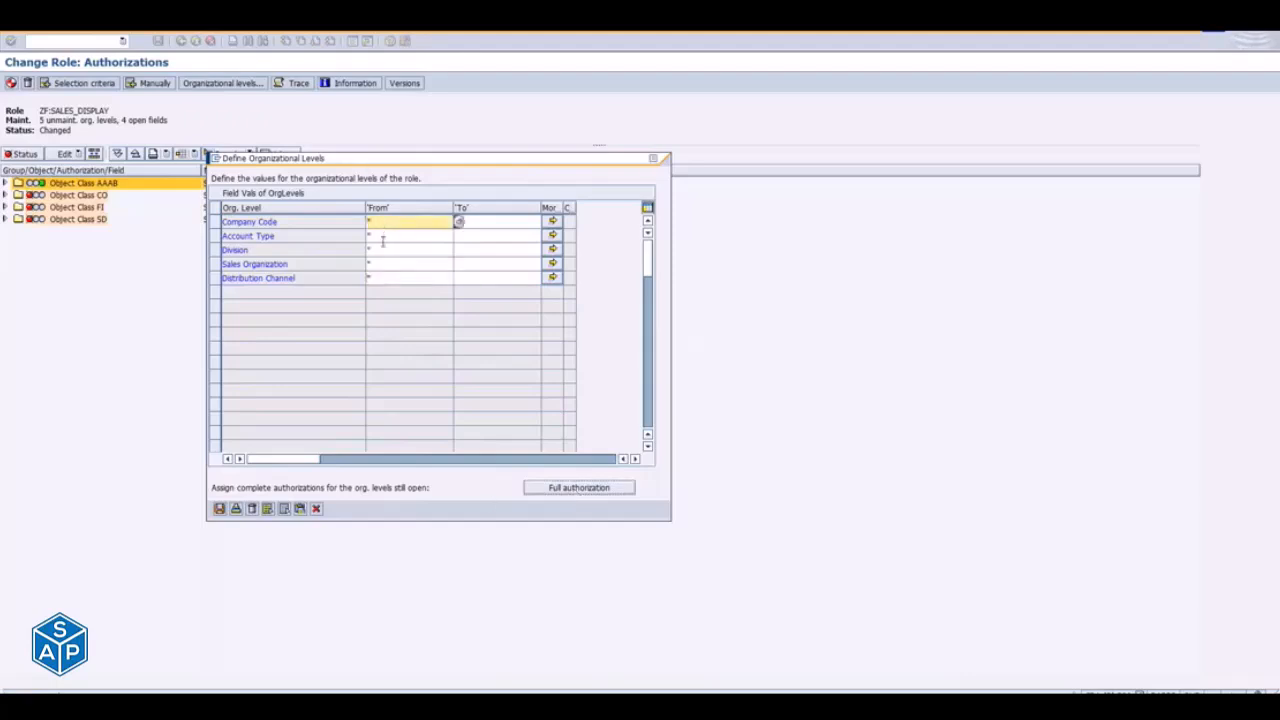
{"action": "left_click", "coordinate": [383, 237]}
{"action": "left_click", "coordinate": [386, 250]}
{"action": "left_click", "coordinate": [387, 264]}
{"action": "left_click", "coordinate": [388, 277]}
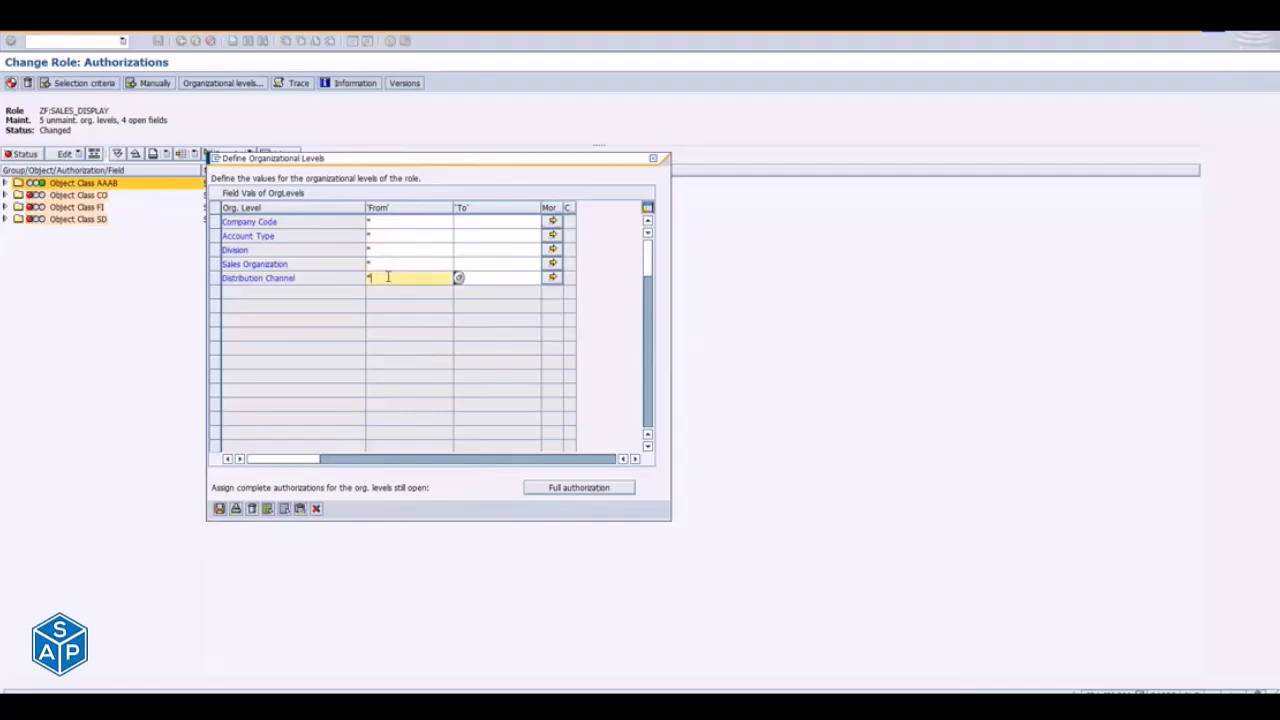
{"action": "left_click", "coordinate": [408, 265]}
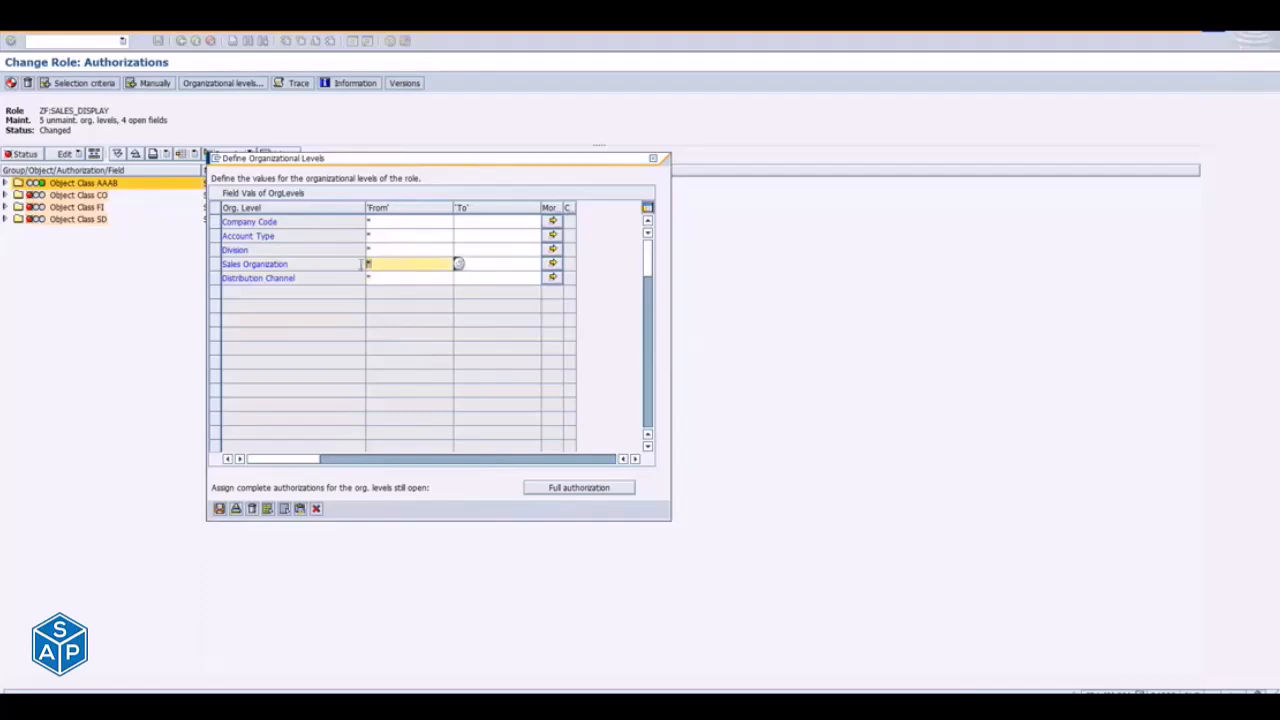
{"action": "left_click", "coordinate": [430, 222]}
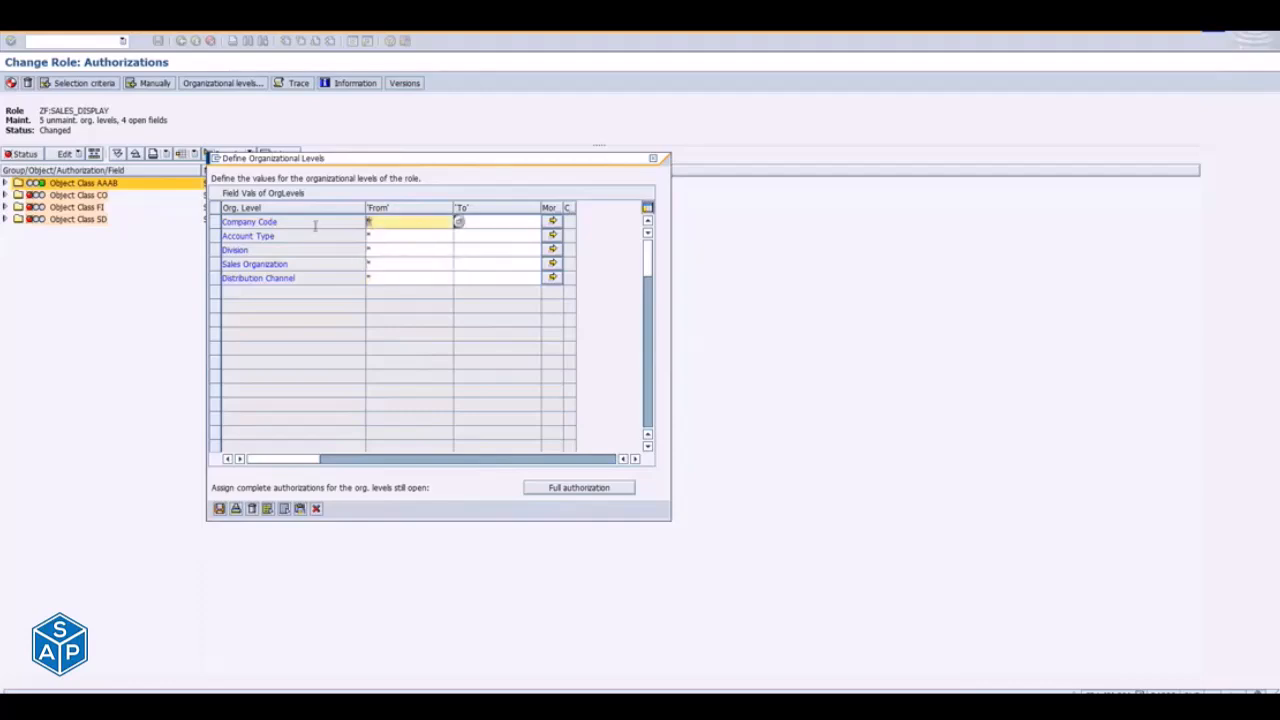
{"action": "left_click", "coordinate": [419, 277]}
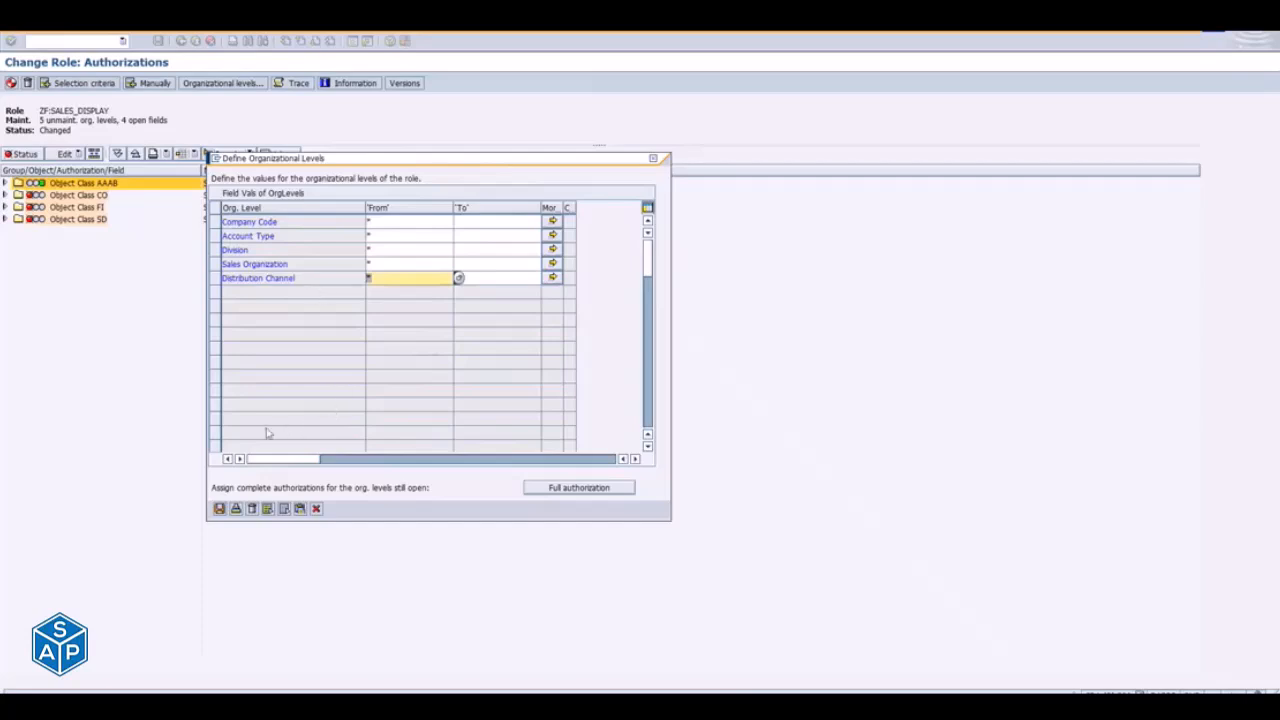
{"action": "left_click", "coordinate": [220, 510]}
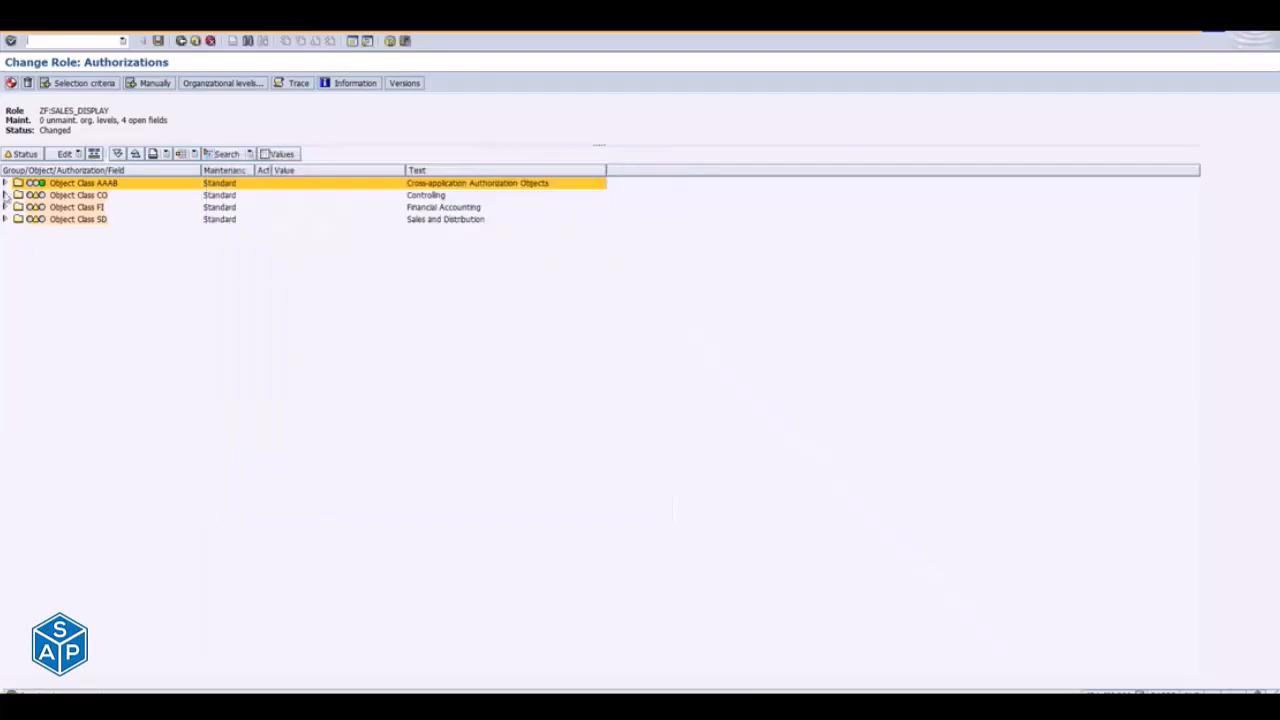
- Assign full authorization (*) to the costing variant field KLVAR of authorization object K_KEKO in class CO
{"action": "left_click", "coordinate": [6, 195]}
{"action": "left_click", "coordinate": [16, 207]}
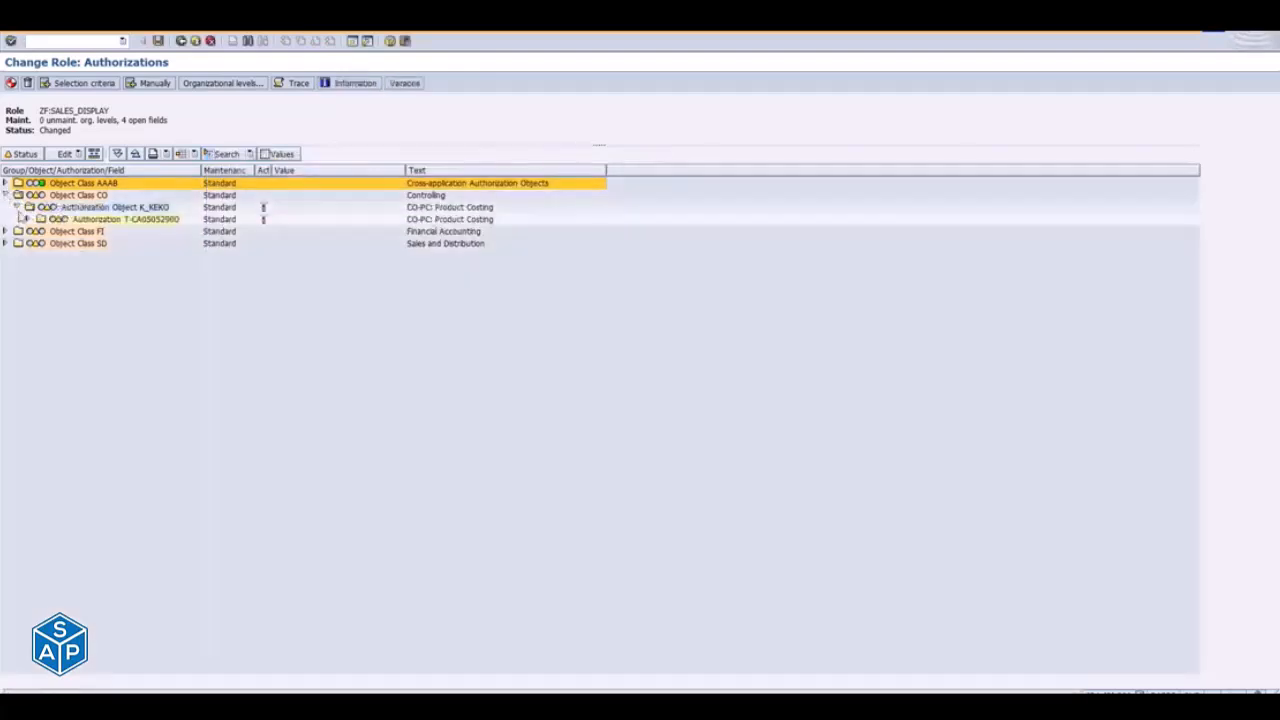
{"action": "left_click", "coordinate": [28, 219]}
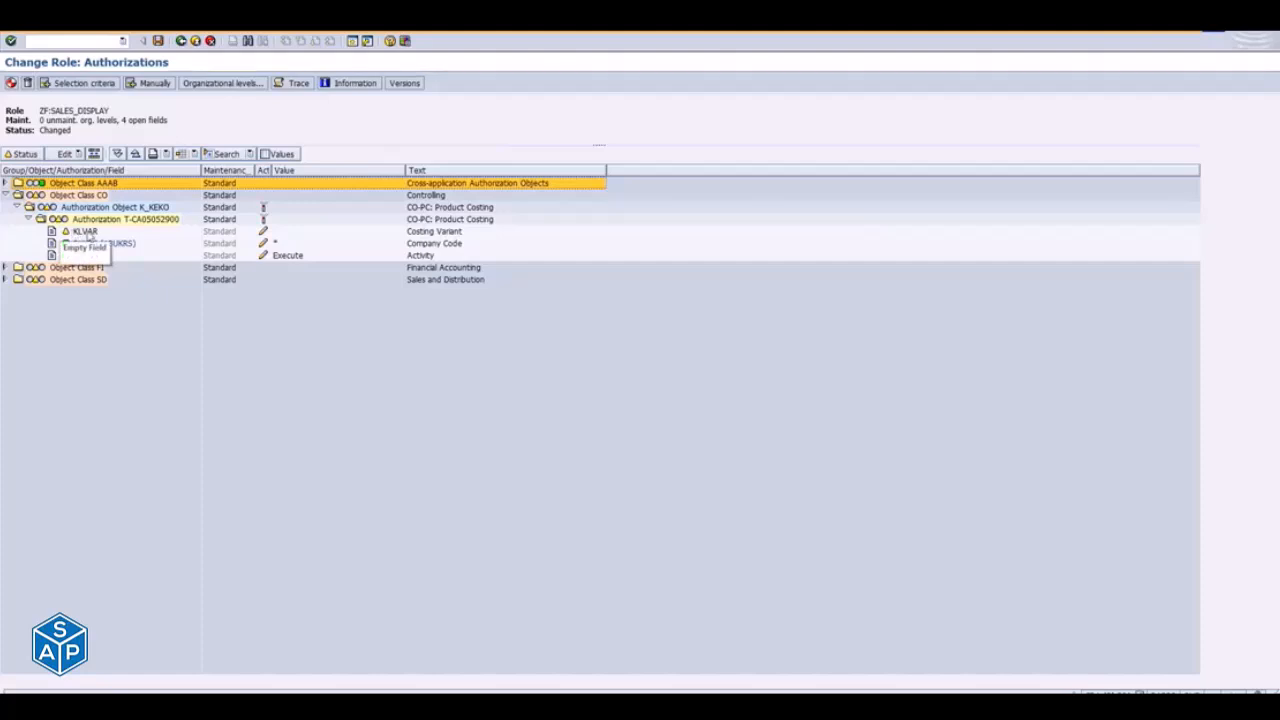
{"action": "left_click", "coordinate": [86, 231]}
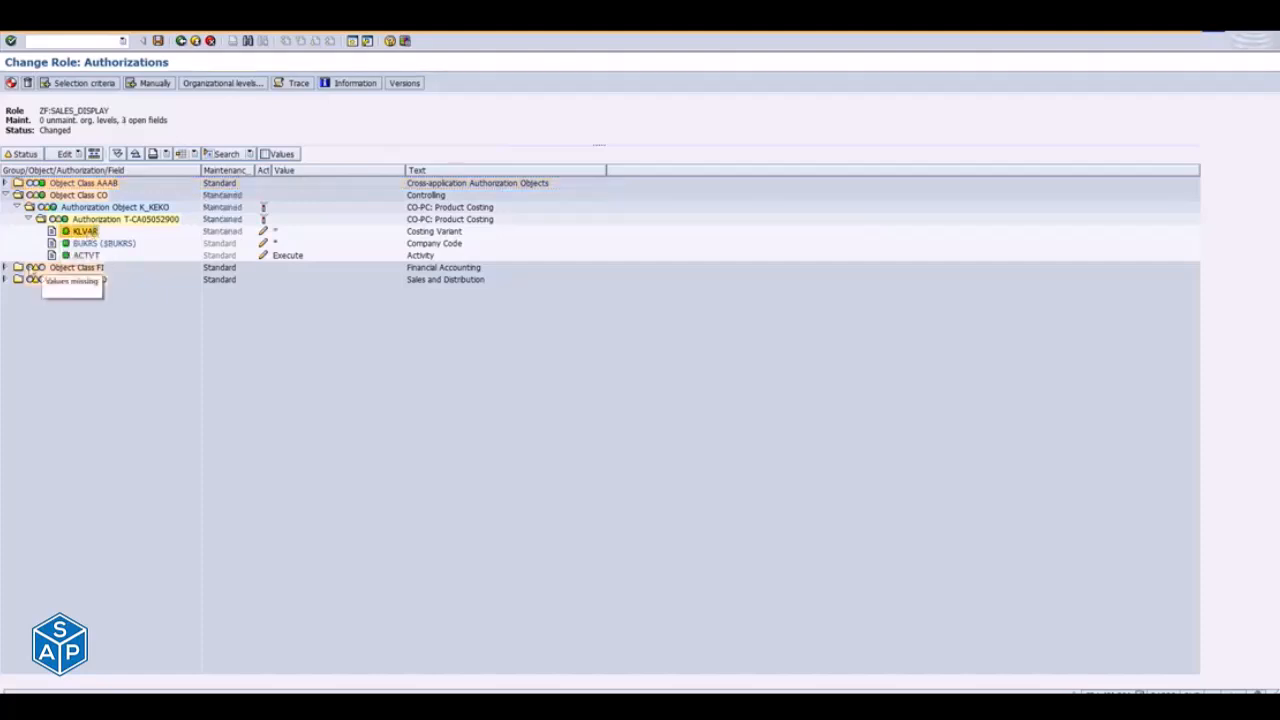
- Check the activity values defined for authorization object F_BKPF_KOA in class FI, leaving them as they are
{"action": "left_click", "coordinate": [6, 267]}
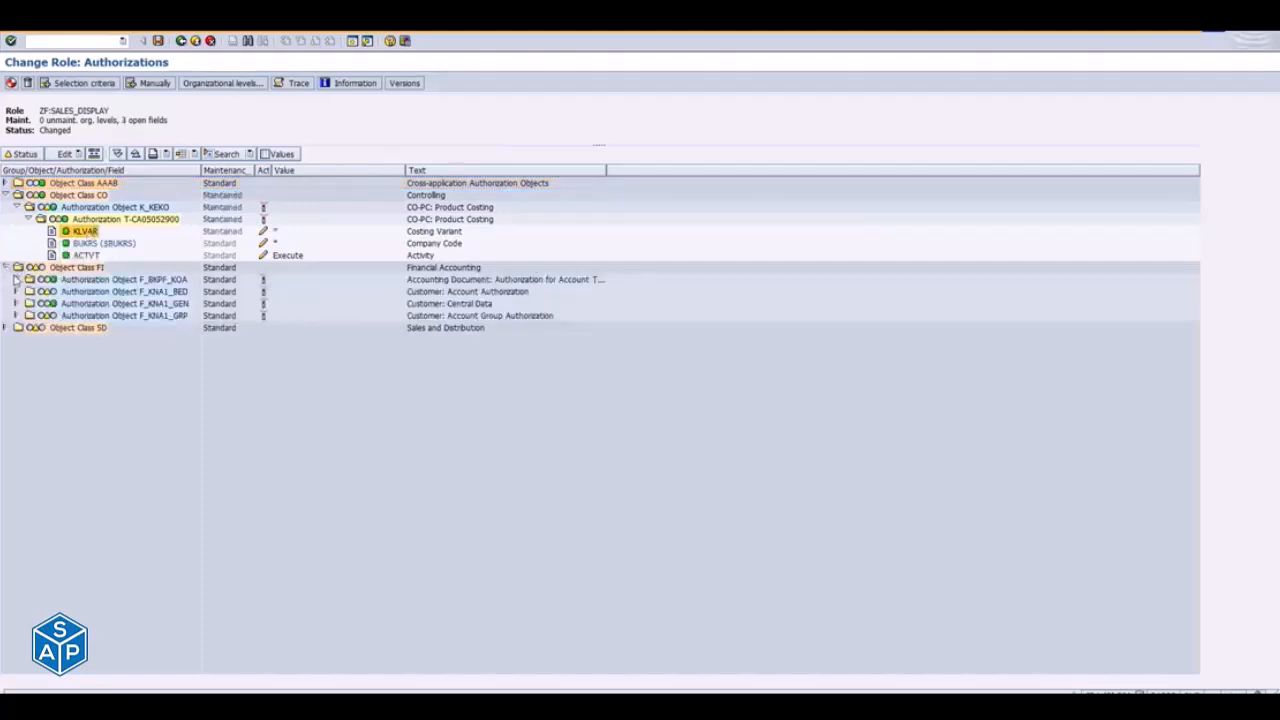
{"action": "left_click", "coordinate": [15, 279]}
{"action": "left_click", "coordinate": [29, 292]}
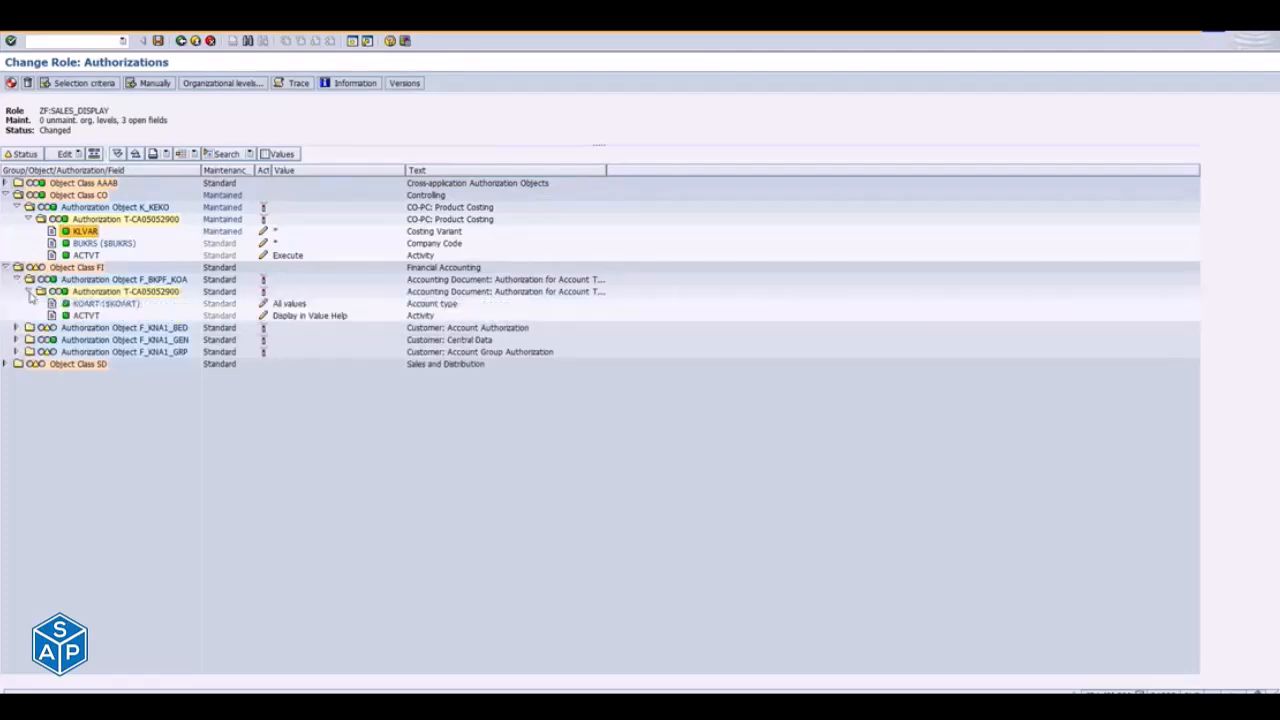
{"action": "left_click", "coordinate": [262, 315]}
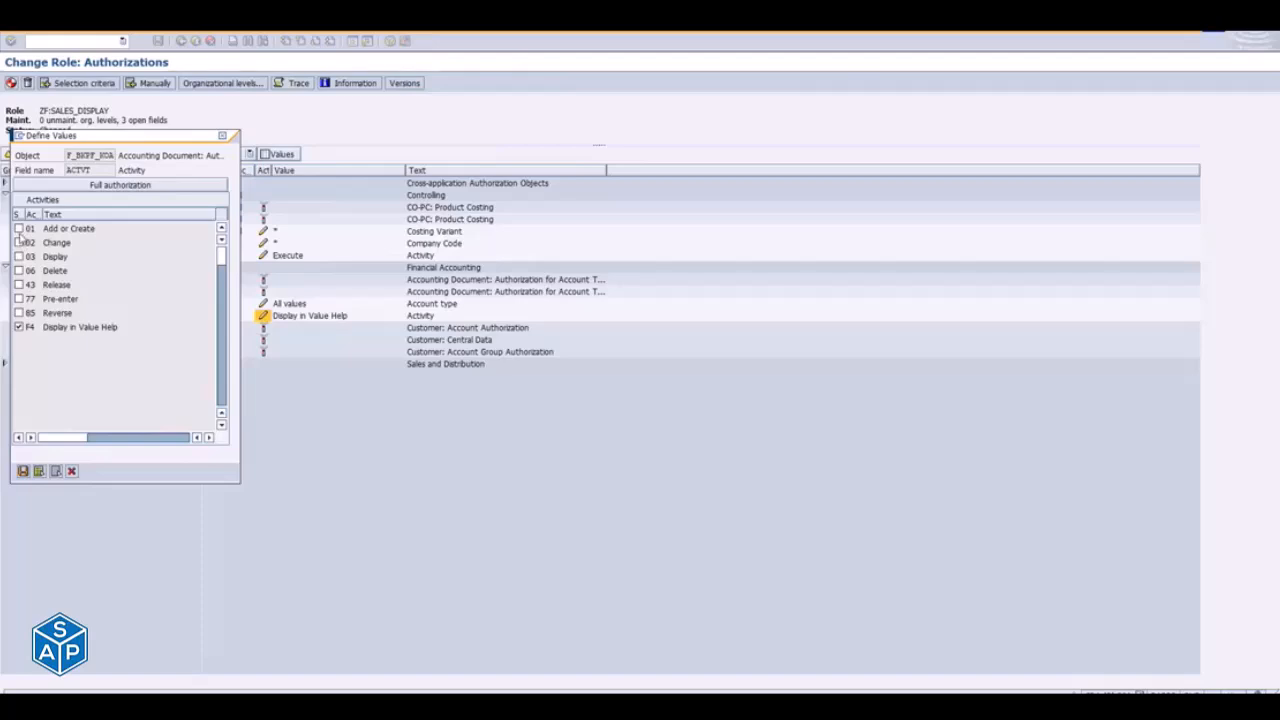
{"action": "left_click", "coordinate": [226, 139]}
- Assign full authorization (*) to authorization group BRGRU of object F_KNA1_BED and customer account group KTOKD of object F_KNA1_GRP
{"action": "left_click", "coordinate": [18, 329]}
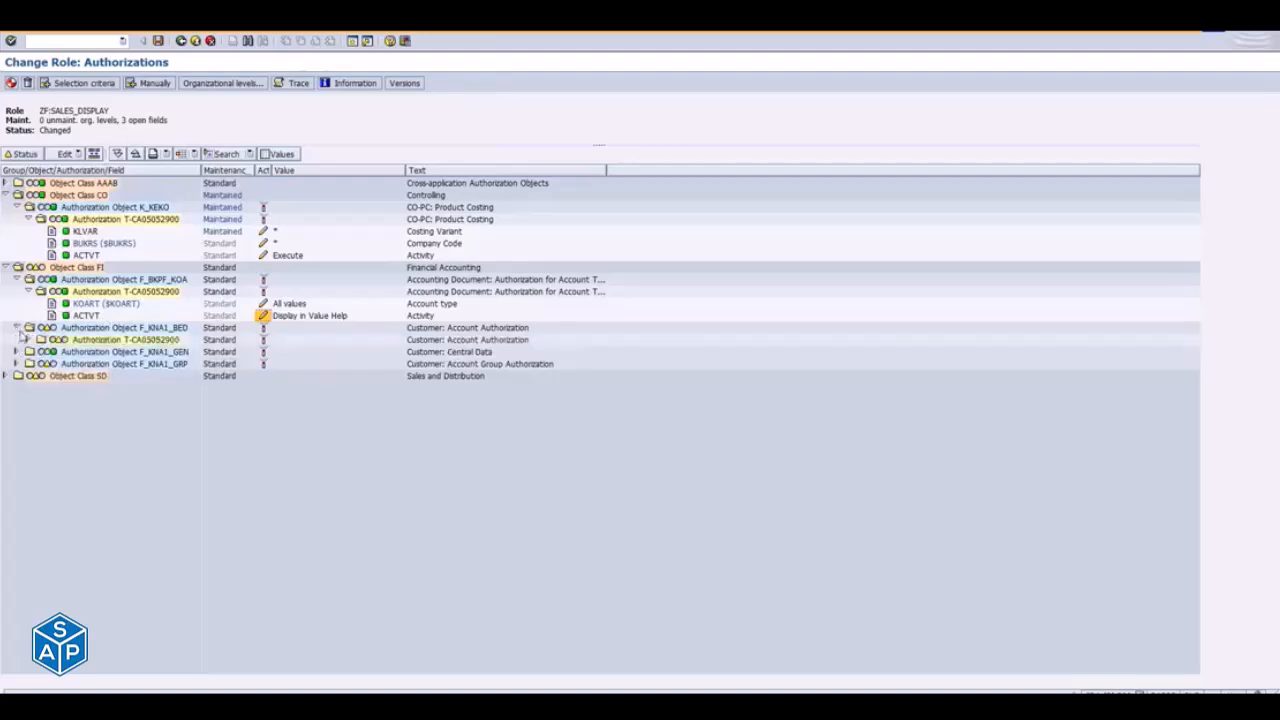
{"action": "left_click", "coordinate": [30, 340]}
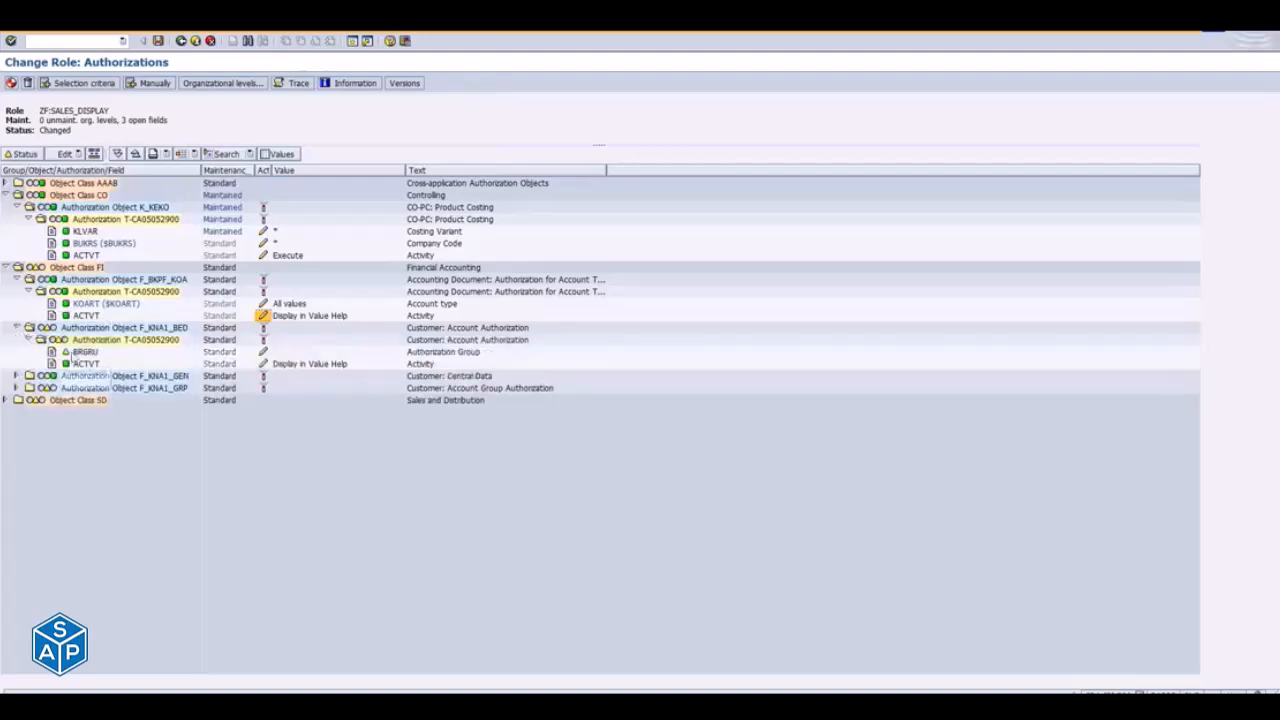
{"action": "left_click", "coordinate": [66, 352]}
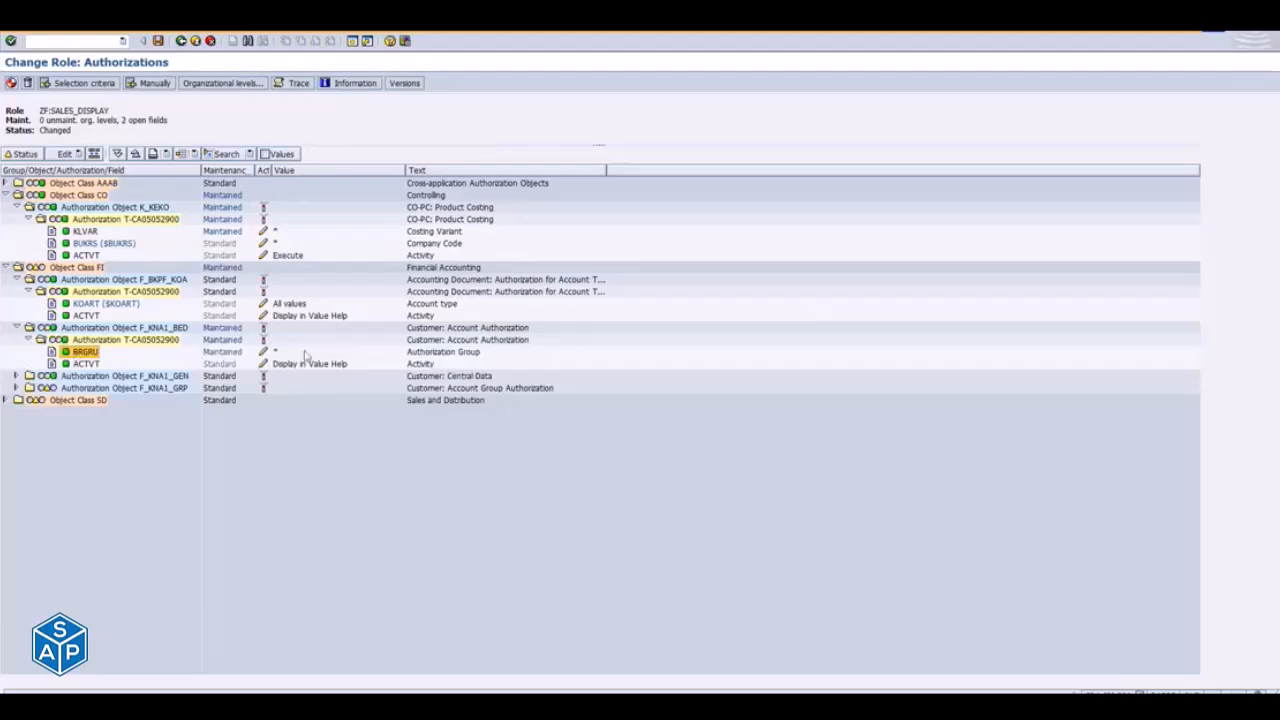
{"action": "left_click", "coordinate": [16, 388]}
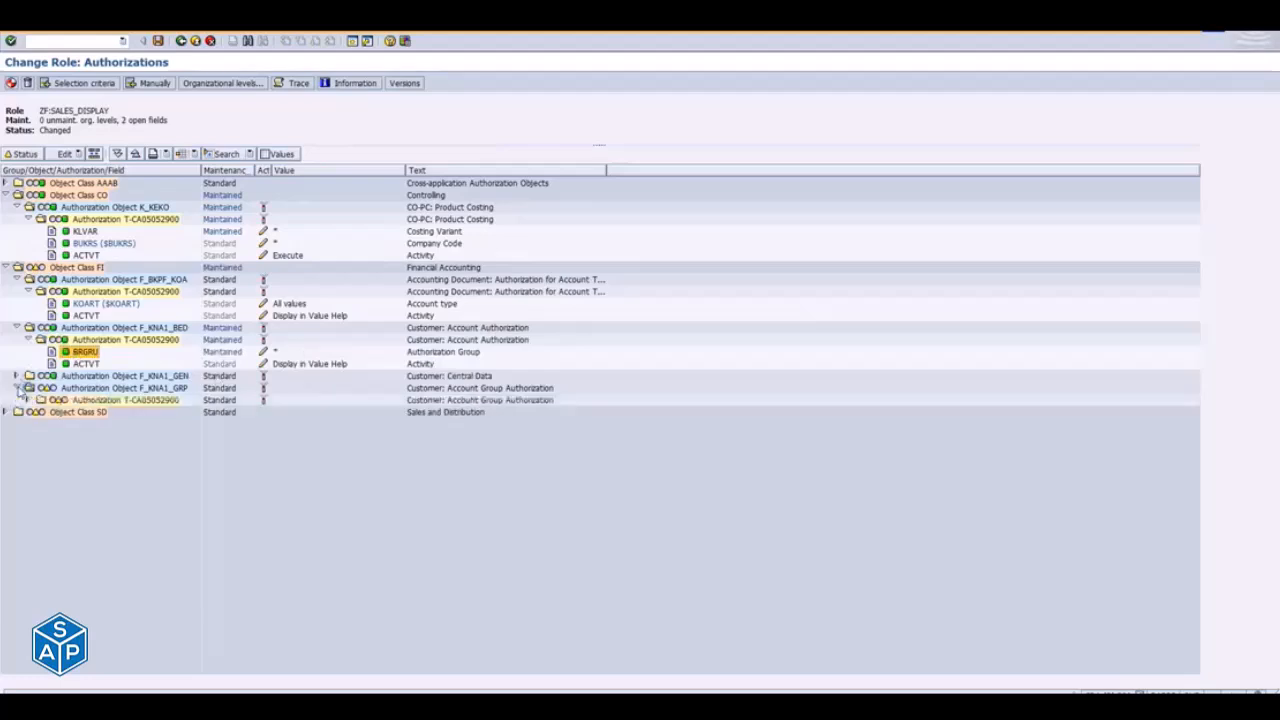
{"action": "left_click", "coordinate": [28, 400]}
{"action": "left_click", "coordinate": [66, 412]}
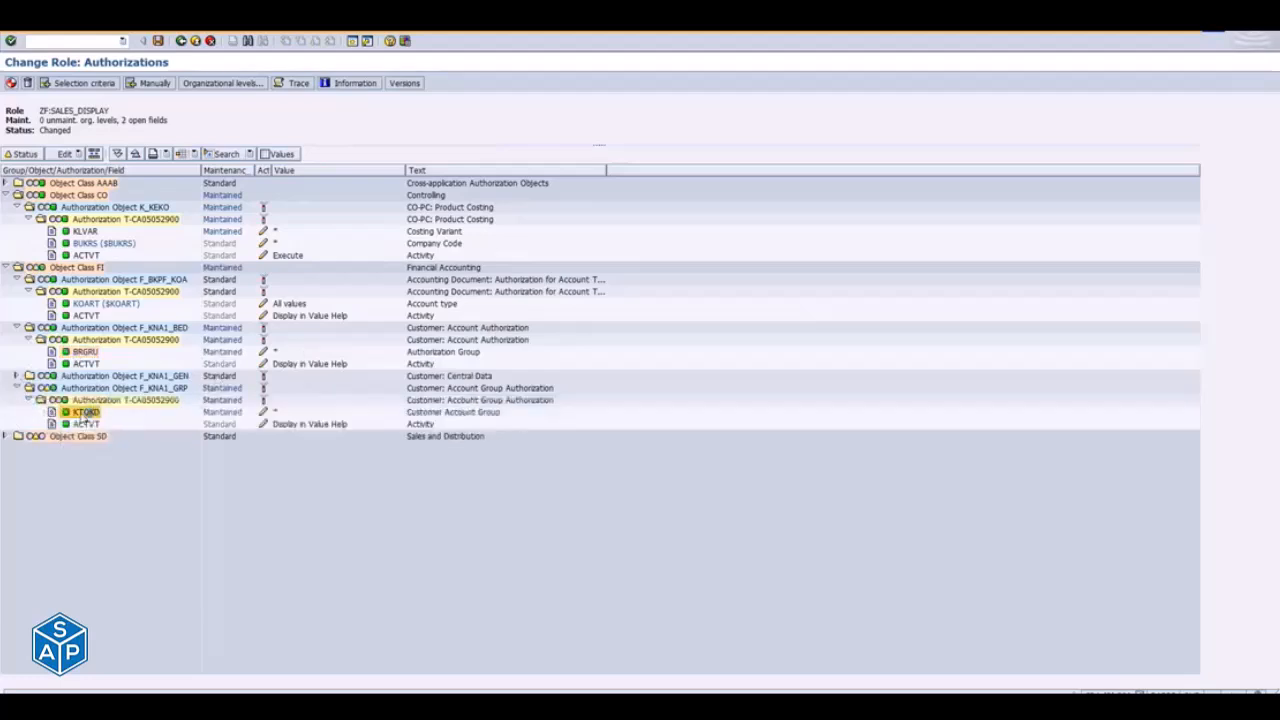
- Assign full authorization (*) to the sales document type field AUART of authorization object V_VBAK_AAT in class SD
{"action": "left_click", "coordinate": [5, 437]}
{"action": "left_click", "coordinate": [16, 448]}
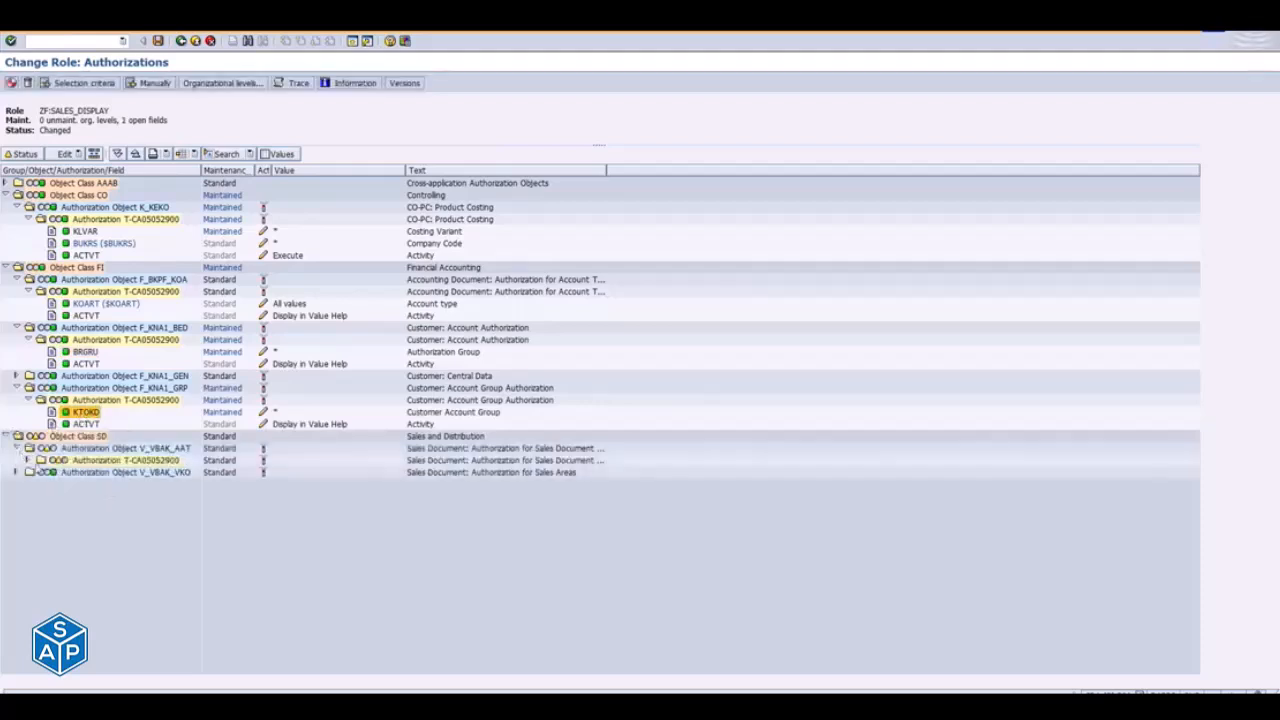
{"action": "left_click", "coordinate": [28, 460]}
{"action": "left_click", "coordinate": [66, 472]}
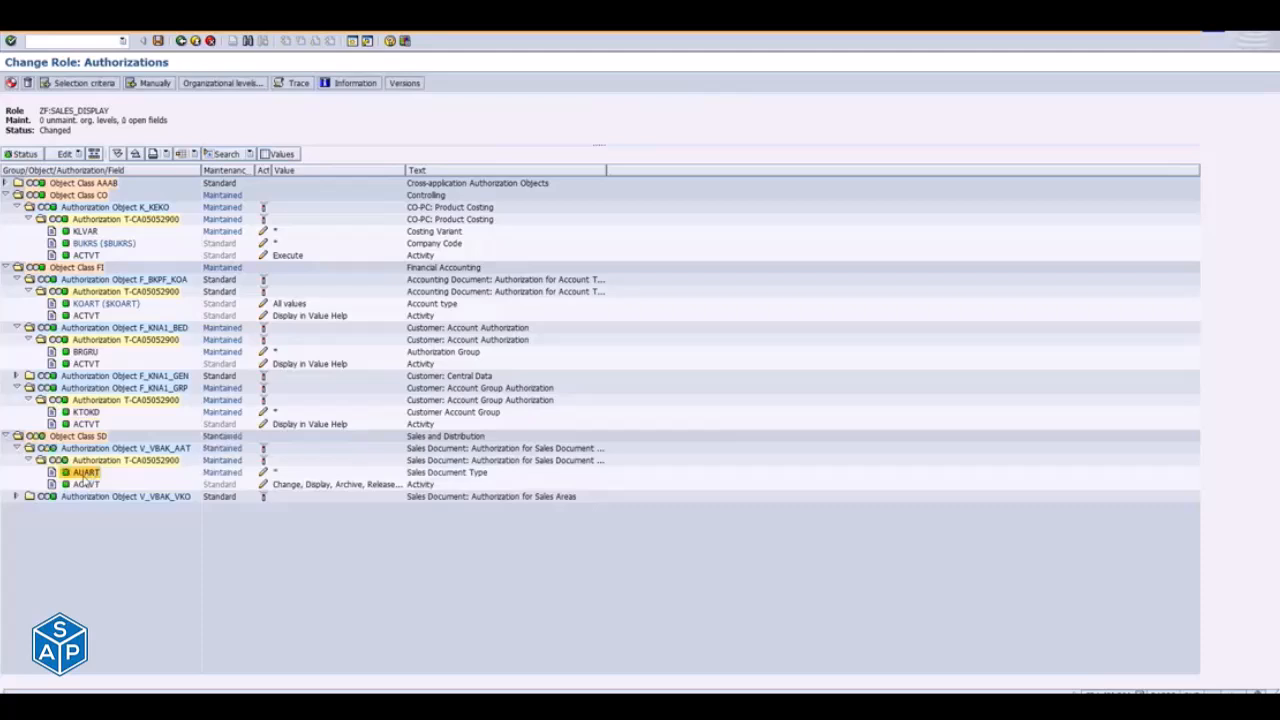
- Generate the authorization profile of role ZF:SALES_DISPLAY with the default profile name and return to the initial role maintenance screen
{"action": "left_click", "coordinate": [11, 84]}
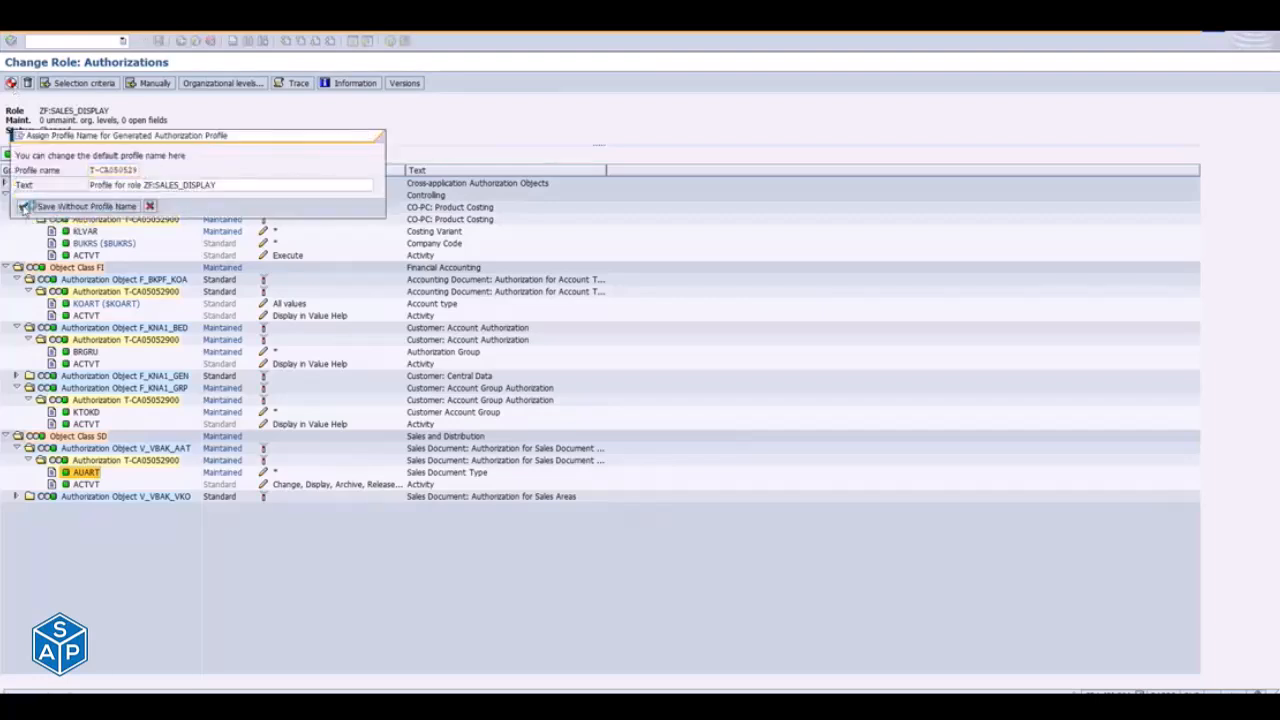
{"action": "left_click", "coordinate": [23, 206]}
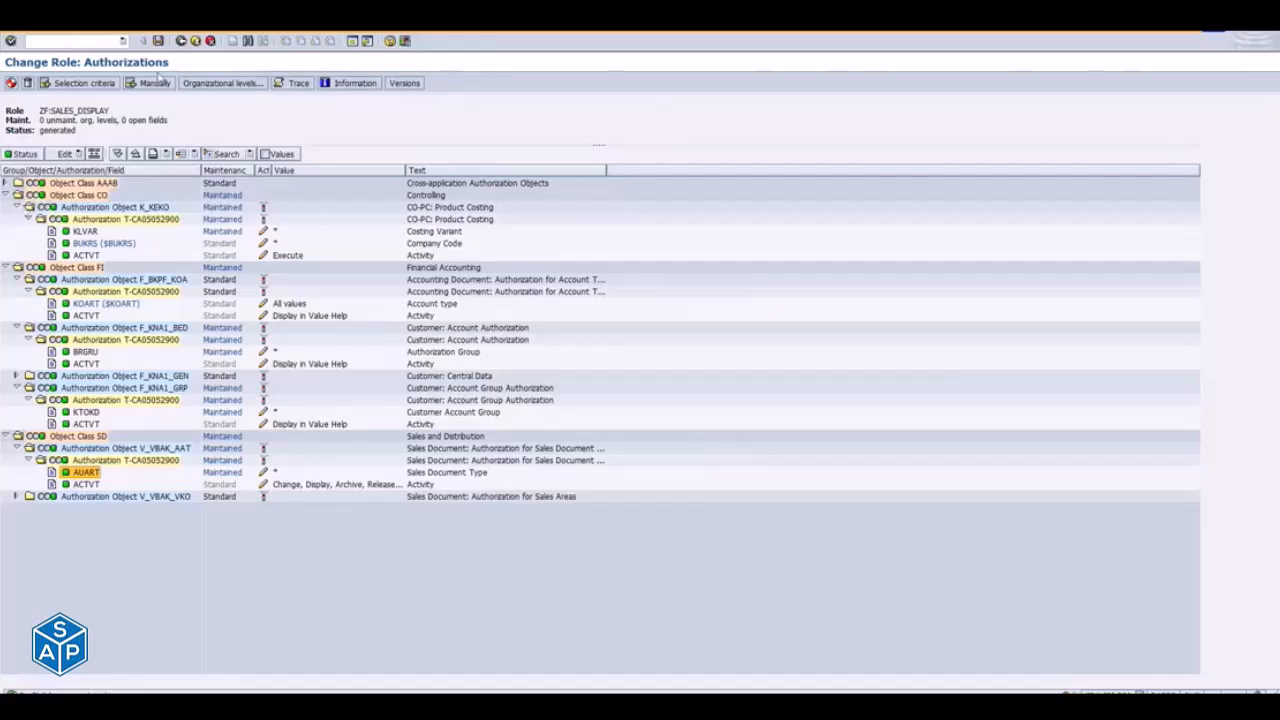
{"action": "left_click", "coordinate": [181, 42]}
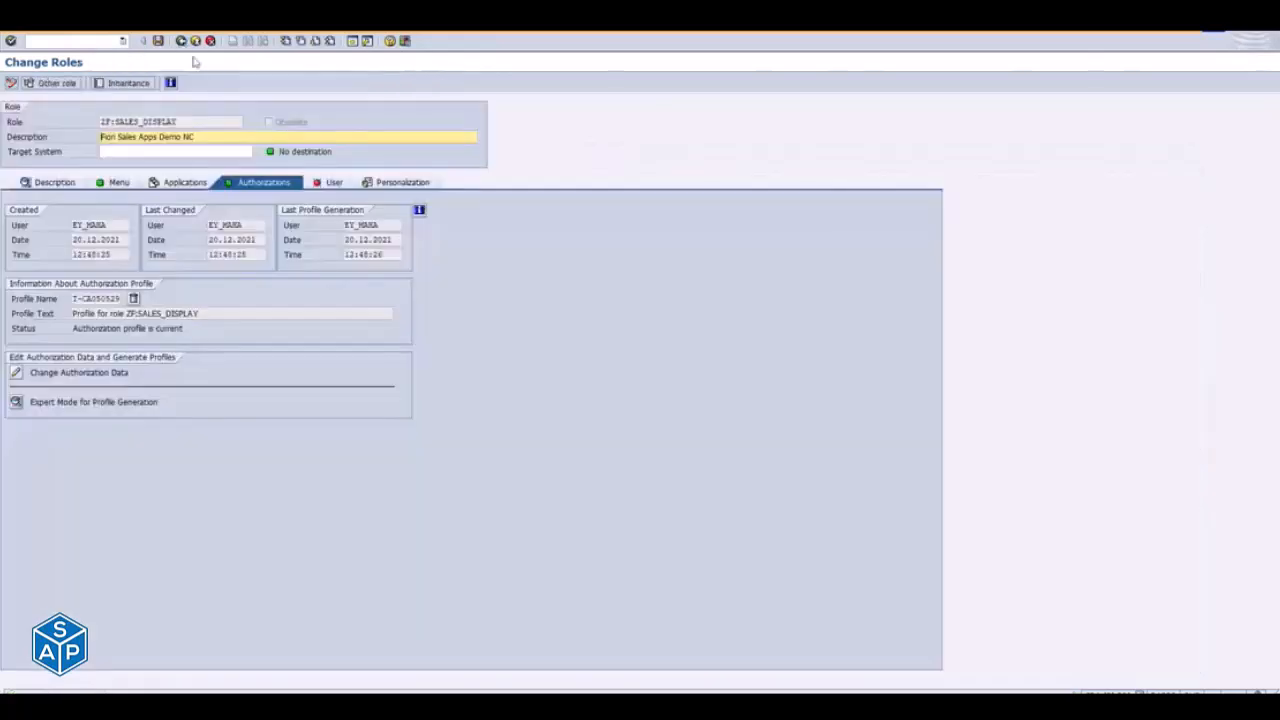
{"action": "left_click", "coordinate": [181, 42]}
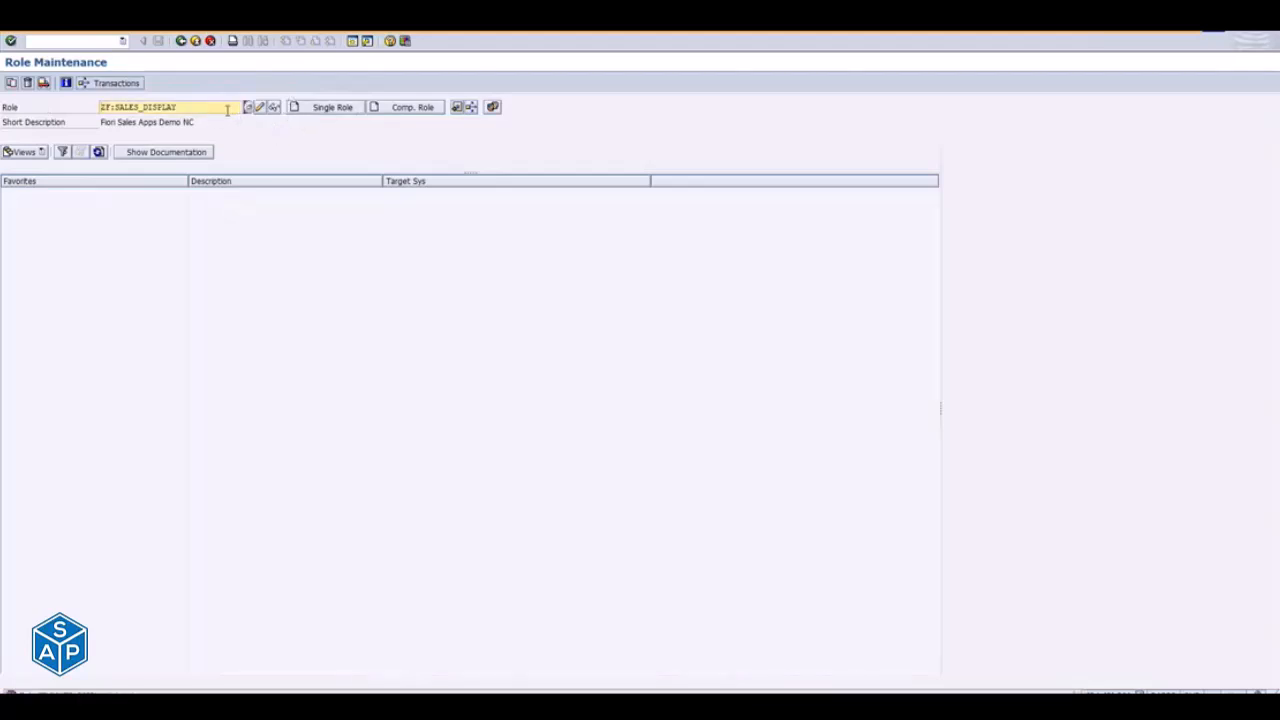
- Copy the role name ZF:SALES_DISPLAY and open your own user record for changing in transaction SU01
{"action": "left_click_drag", "start_coordinate": [229, 107], "coordinate": [46, 120]}
{"action": "key", "text": "ctrl+c"}
{"action": "left_click", "coordinate": [197, 42]}
{"action": "type", "text": "su01"}
{"action": "type", "text": "ey_maha"}
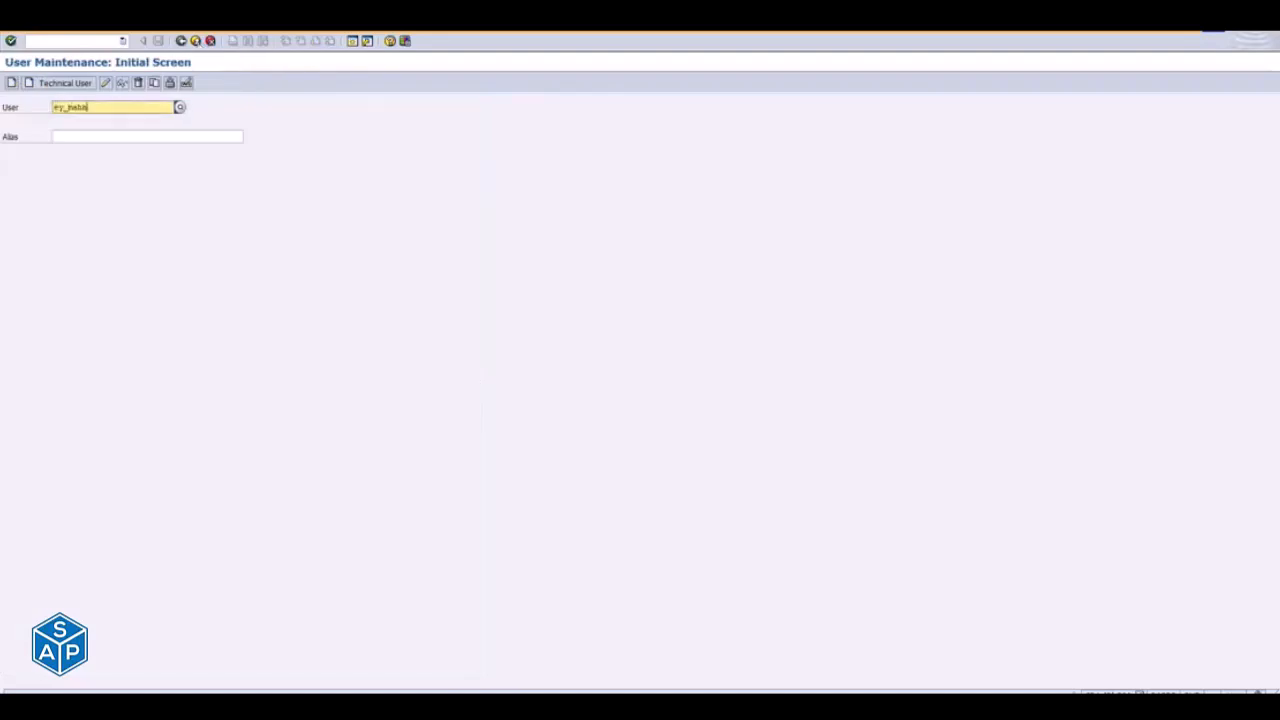
{"action": "key", "text": "Return"}
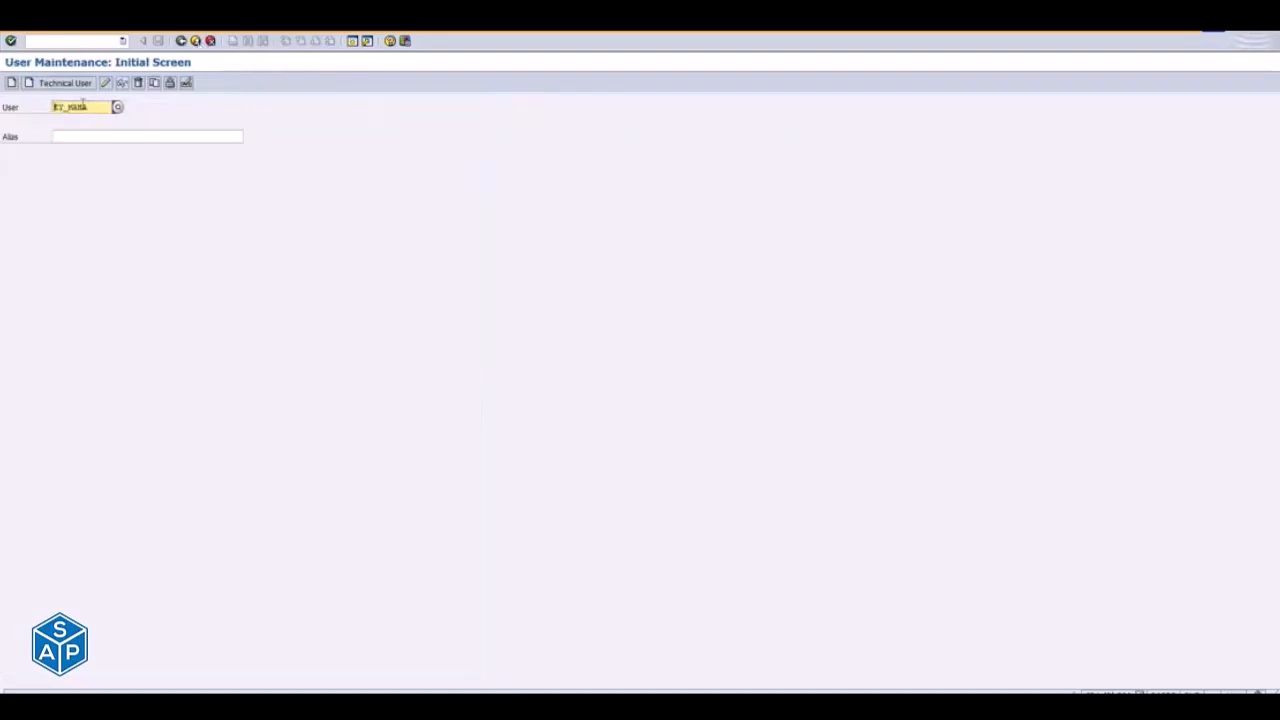
{"action": "left_click", "coordinate": [107, 83]}
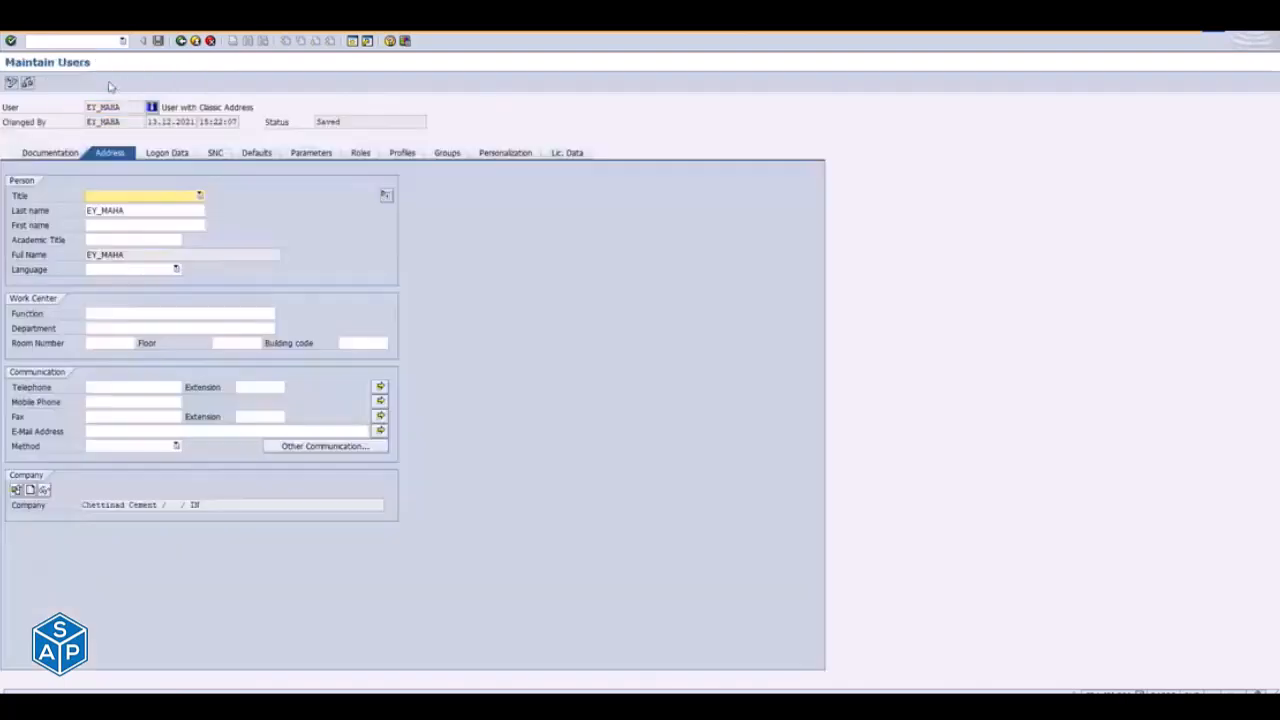
- Add role ZF:SALES_DISPLAY to the user's role assignments, save the user and leave user maintenance
{"action": "left_click", "coordinate": [450, 153]}
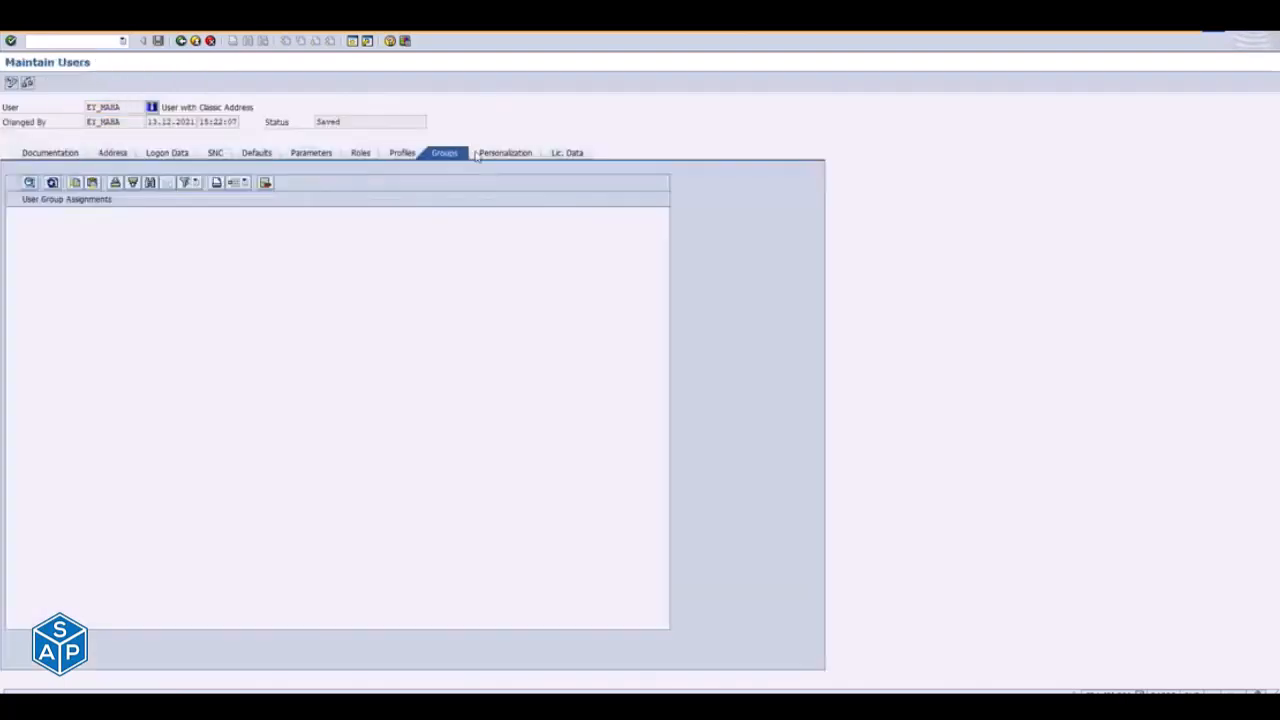
{"action": "left_click", "coordinate": [359, 153]}
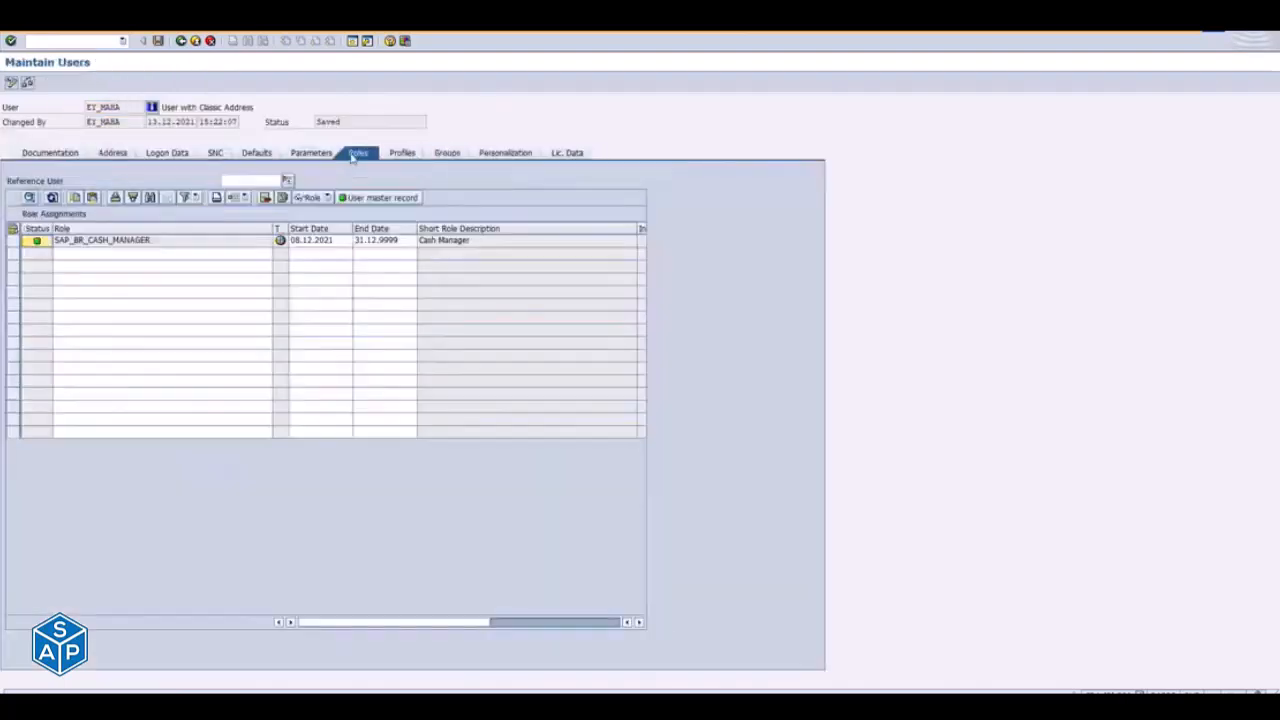
{"action": "left_click", "coordinate": [122, 254]}
{"action": "key", "text": "ctrl+v"}
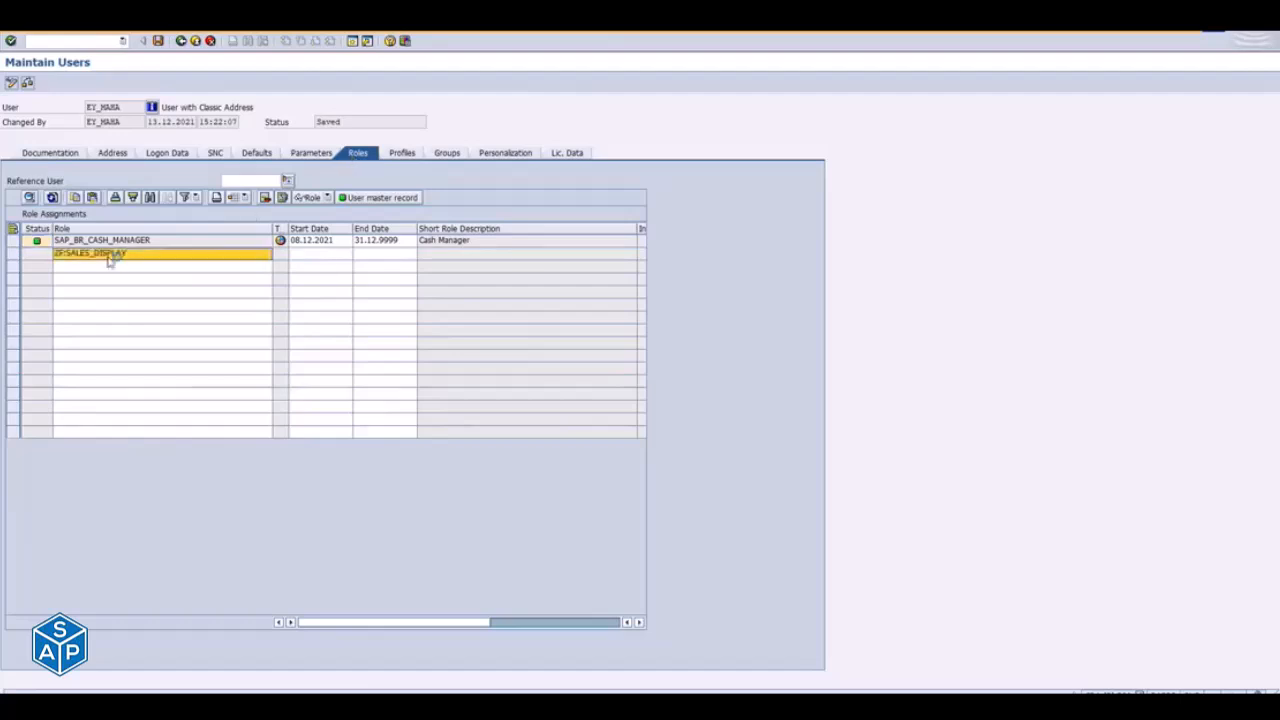
{"action": "key", "text": "Return"}
{"action": "left_click", "coordinate": [157, 41]}
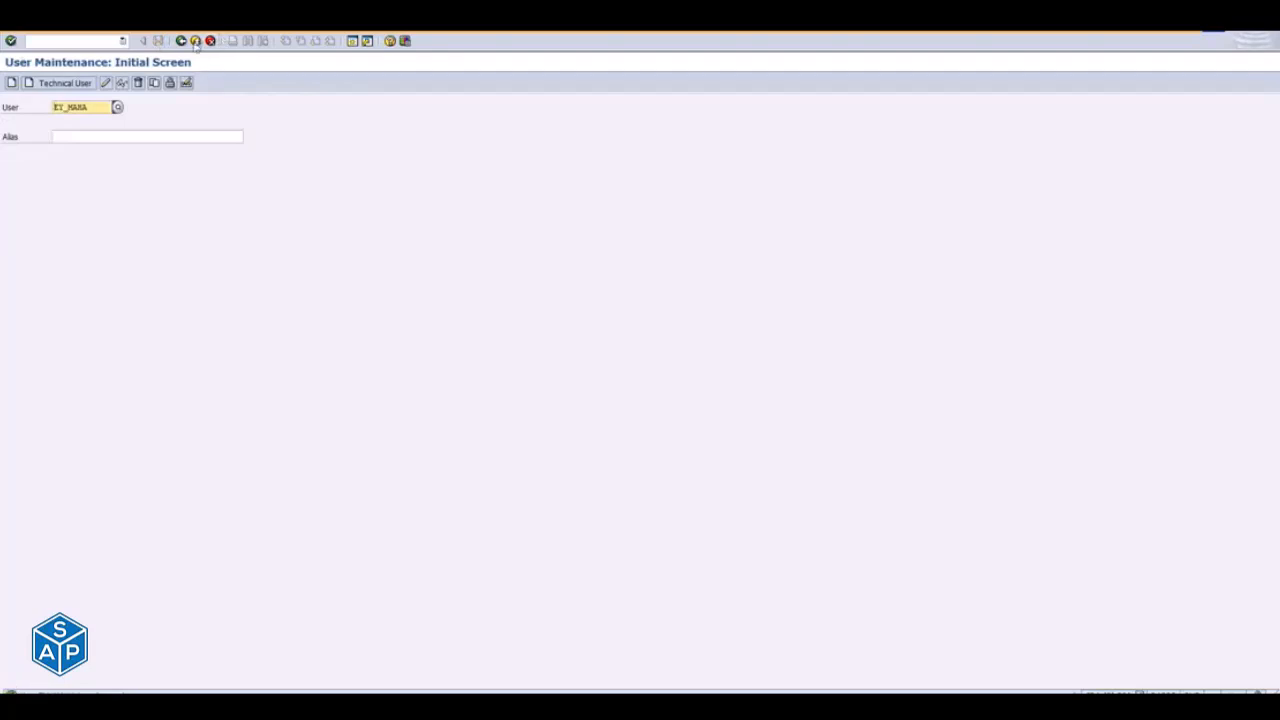
{"action": "left_click", "coordinate": [196, 42]}
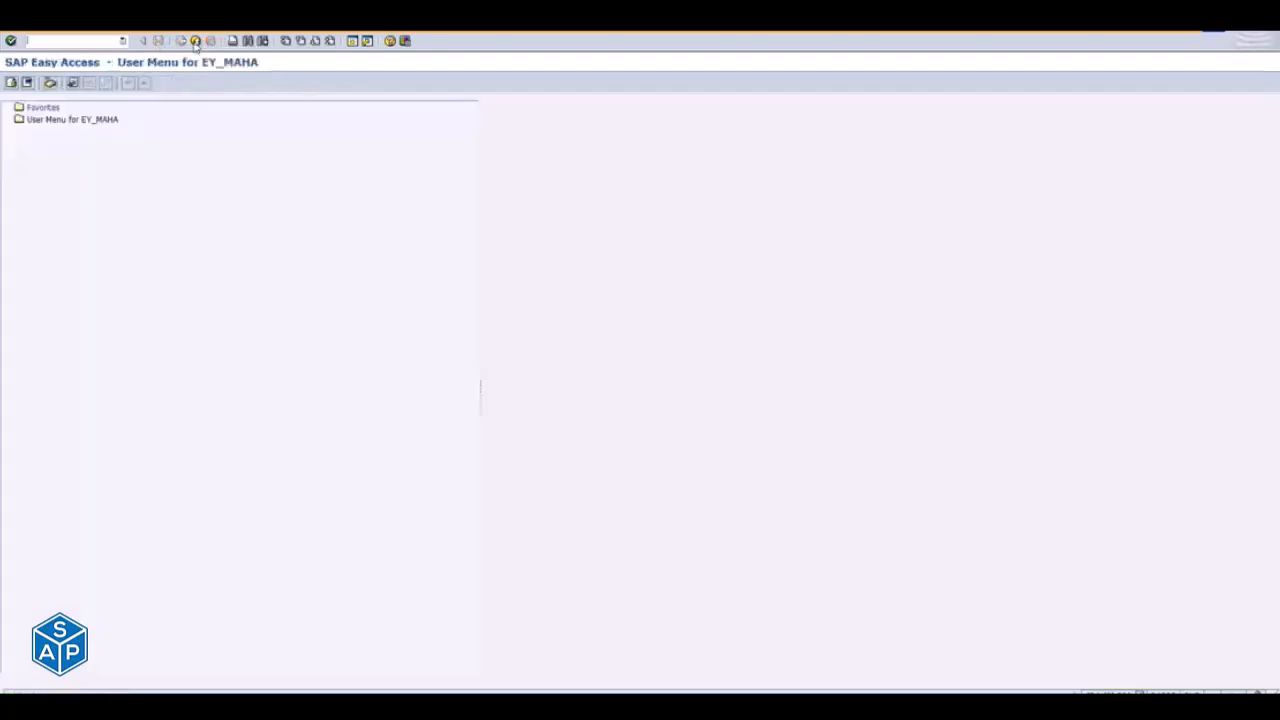
- Switch to the browser and look at the Fiori launchpad home page
{"action": "key", "text": "alt+Tab"}
{"action": "key", "text": "alt+Tab"}
{"action": "key", "text": "alt+Tab"}
{"action": "key", "text": "alt+Tab"}
{"action": "key", "text": "alt+Tab"}
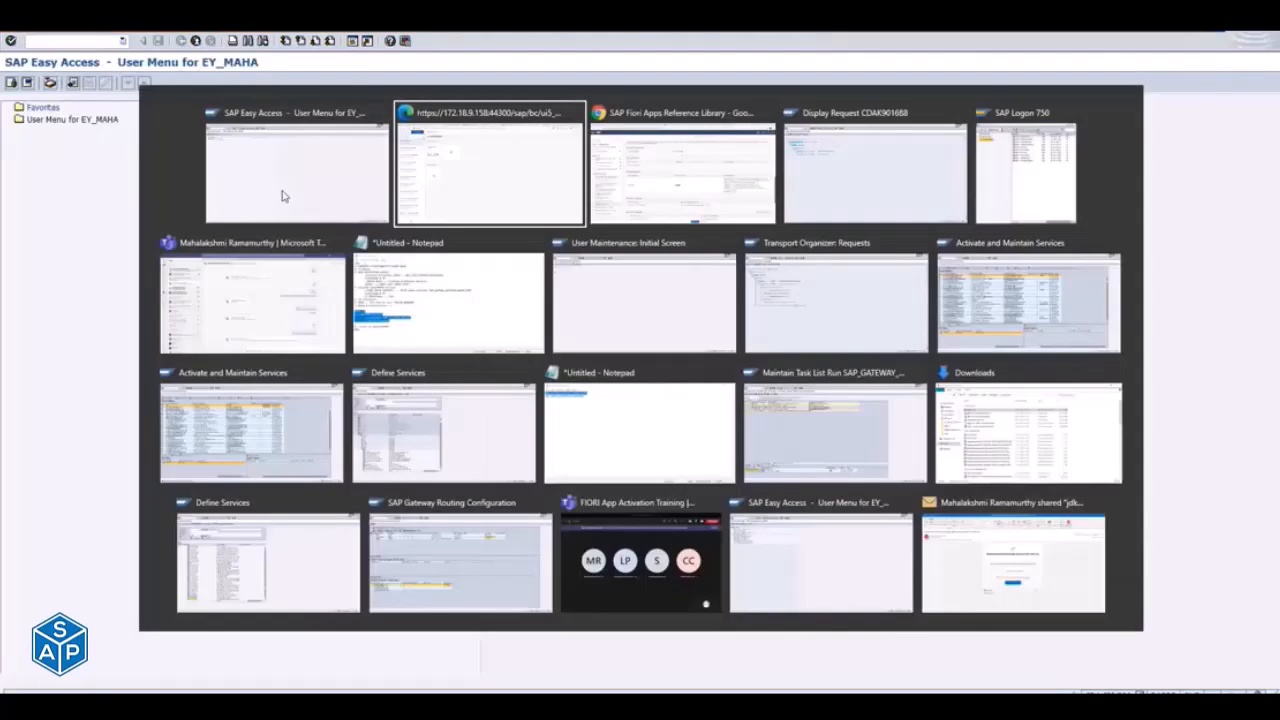
{"action": "key", "text": "alt+Tab"}
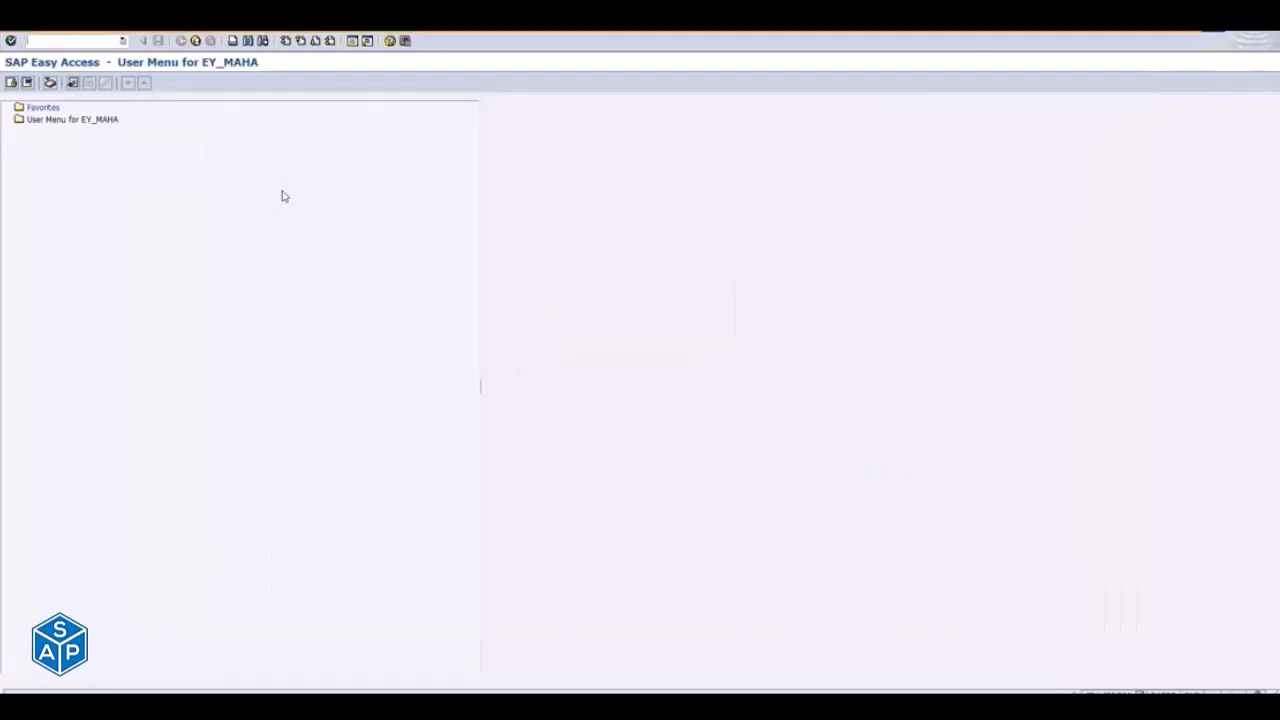
{"action": "key", "text": "alt+Tab"}
{"action": "key", "text": "alt+Tab"}
{"action": "key", "text": "alt+Tab"}
{"action": "key", "text": "alt+Tab"}
{"action": "key", "text": "alt+Tab"}
{"action": "key", "text": "alt+Tab"}
{"action": "key", "text": "alt+Tab"}
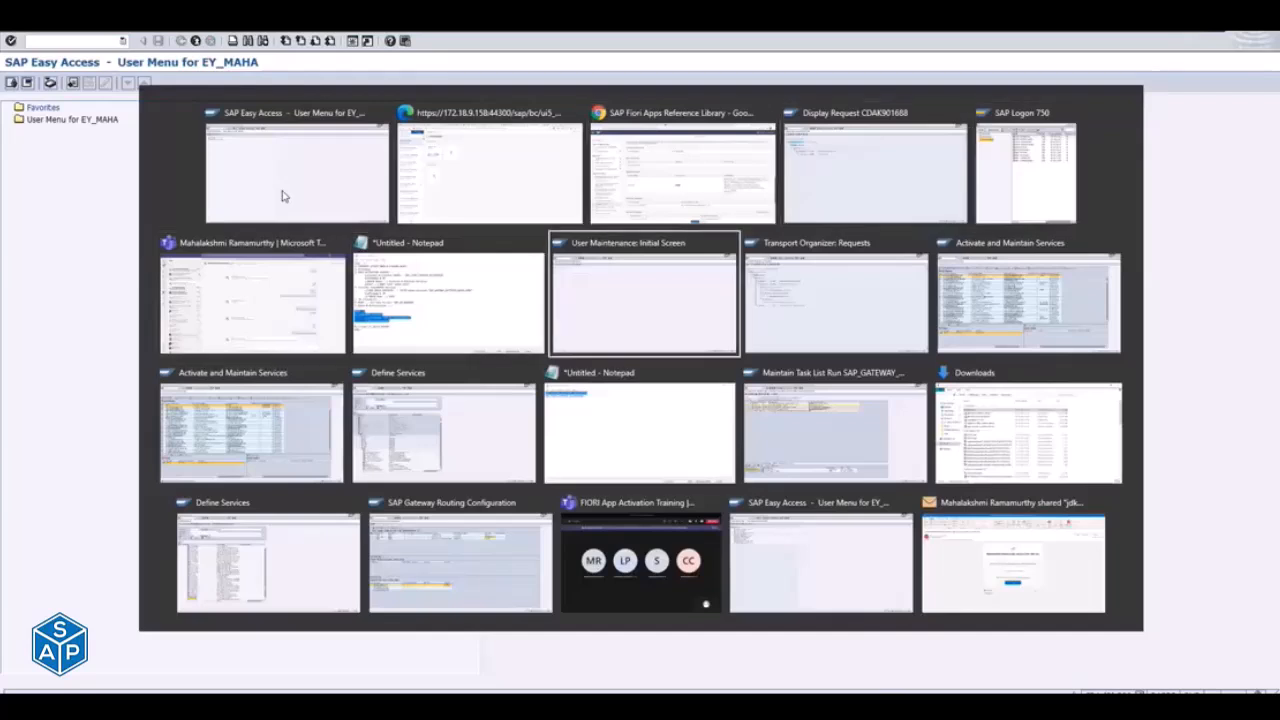
{"action": "key", "text": "alt+Tab"}
{"action": "key", "text": "alt+Tab"}
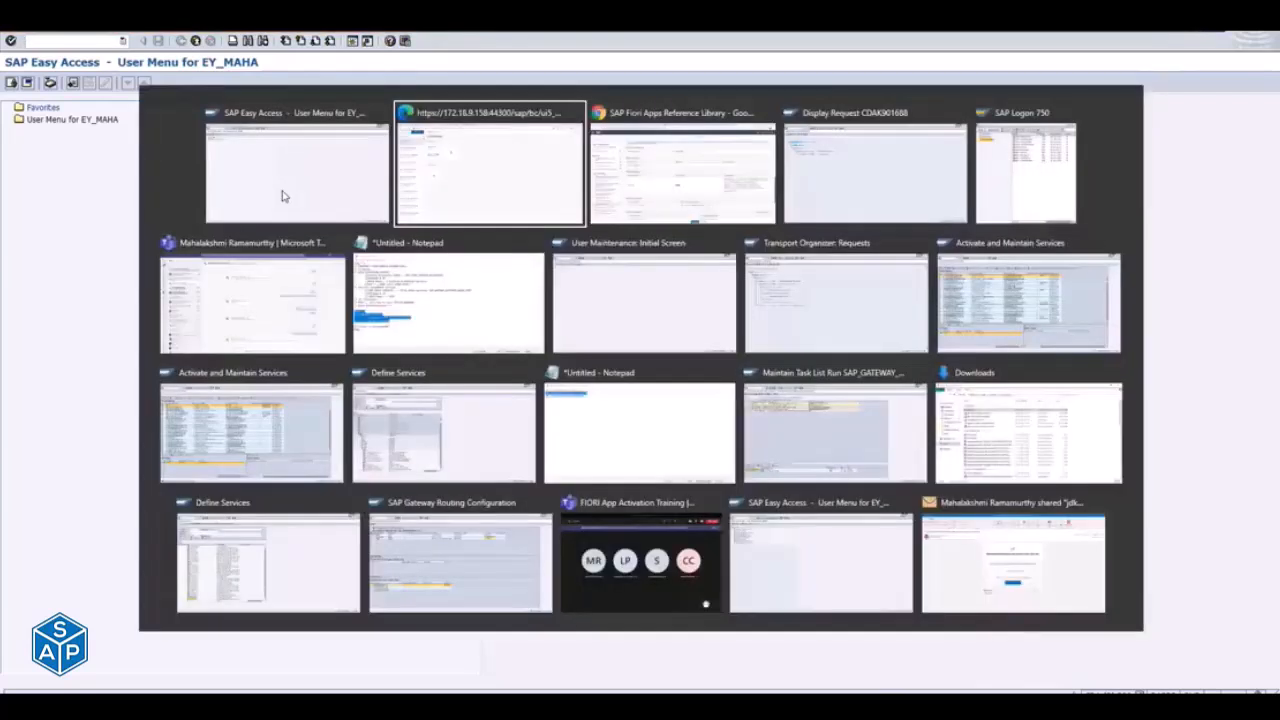
{"action": "key", "text": "alt+Tab"}
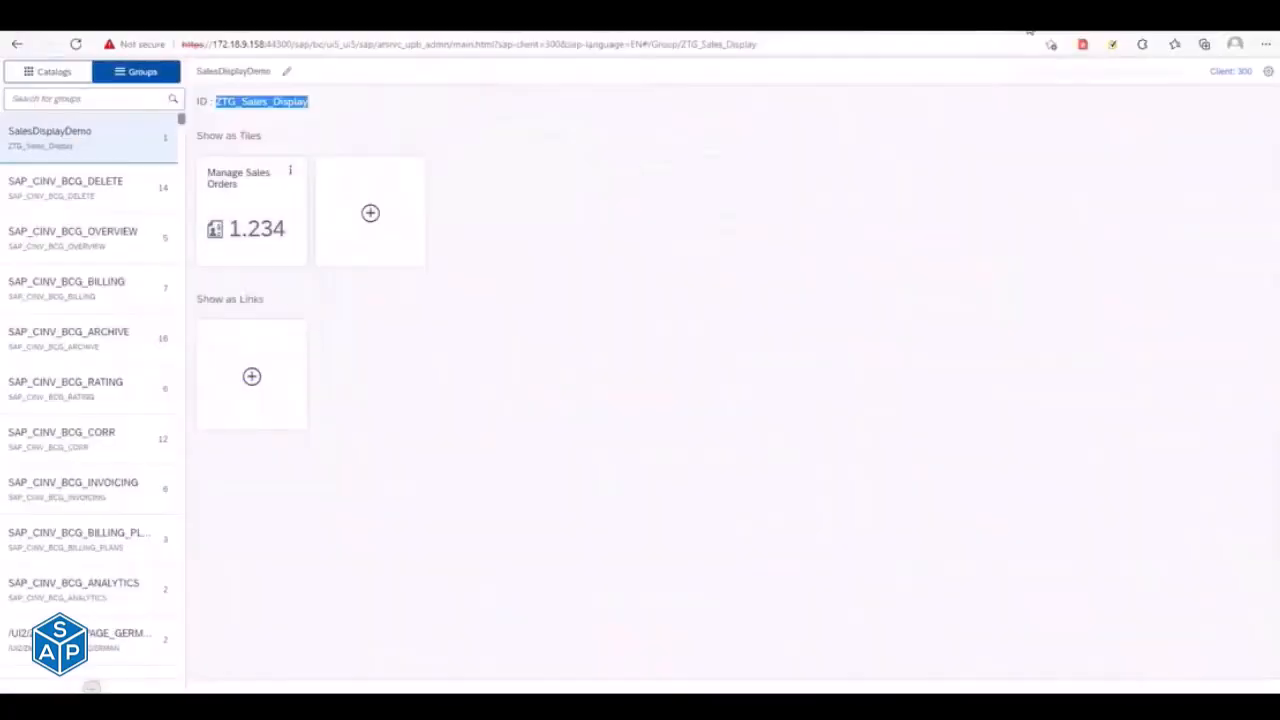
{"action": "left_click", "coordinate": [1030, 28]}
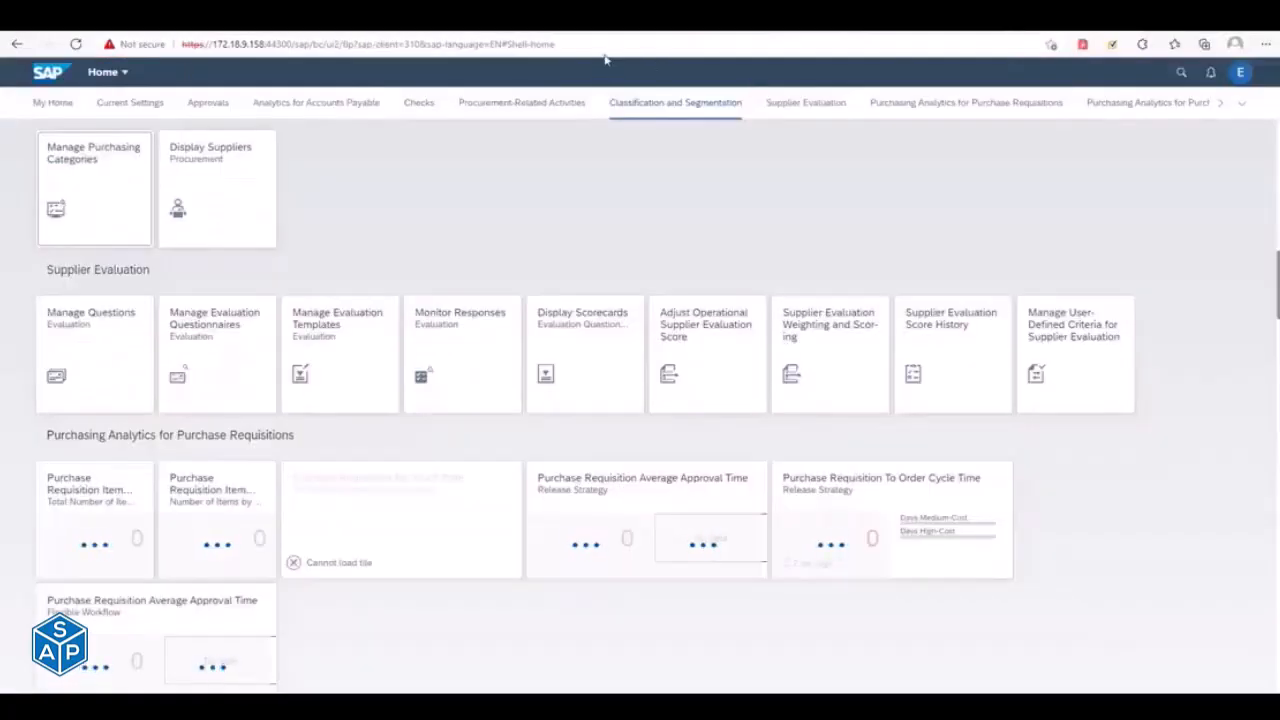
- Record role ZF:SALES_DISPLAY with its generated profiles in customizing request CDAK901688 through role transport and return to the selection screen
{"action": "key", "text": "alt+Tab"}
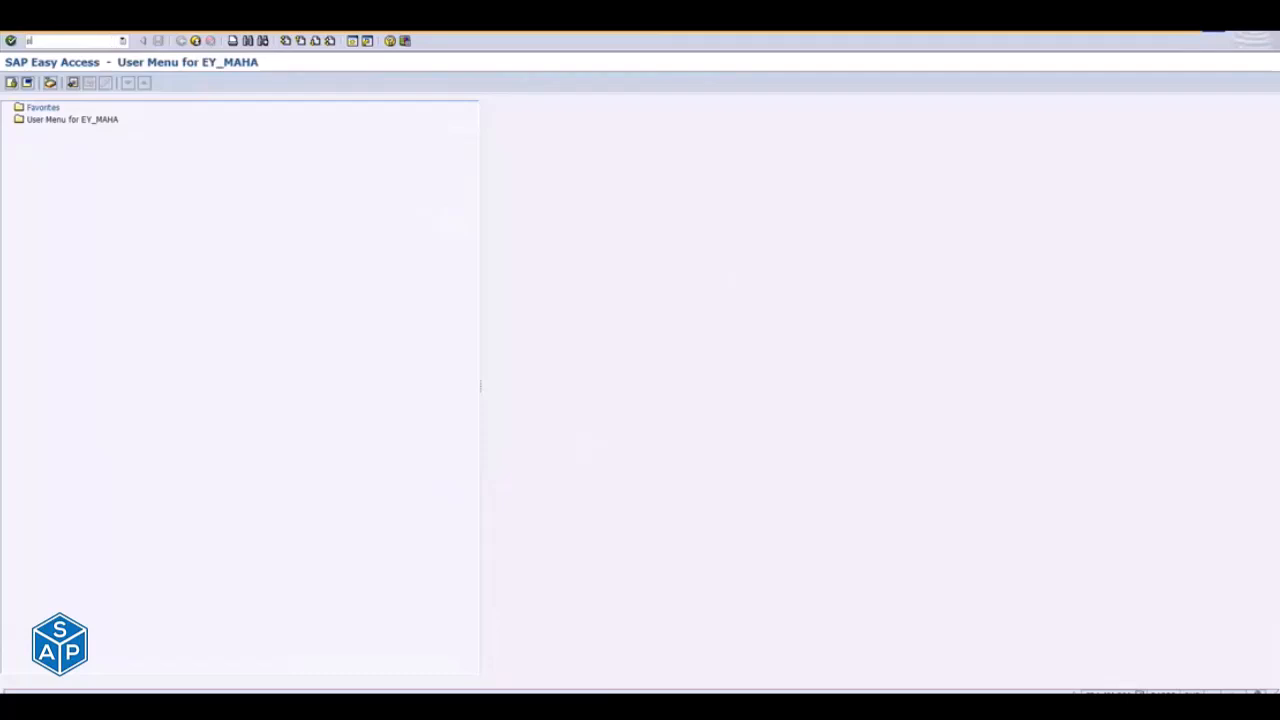
{"action": "key", "text": "Return"}
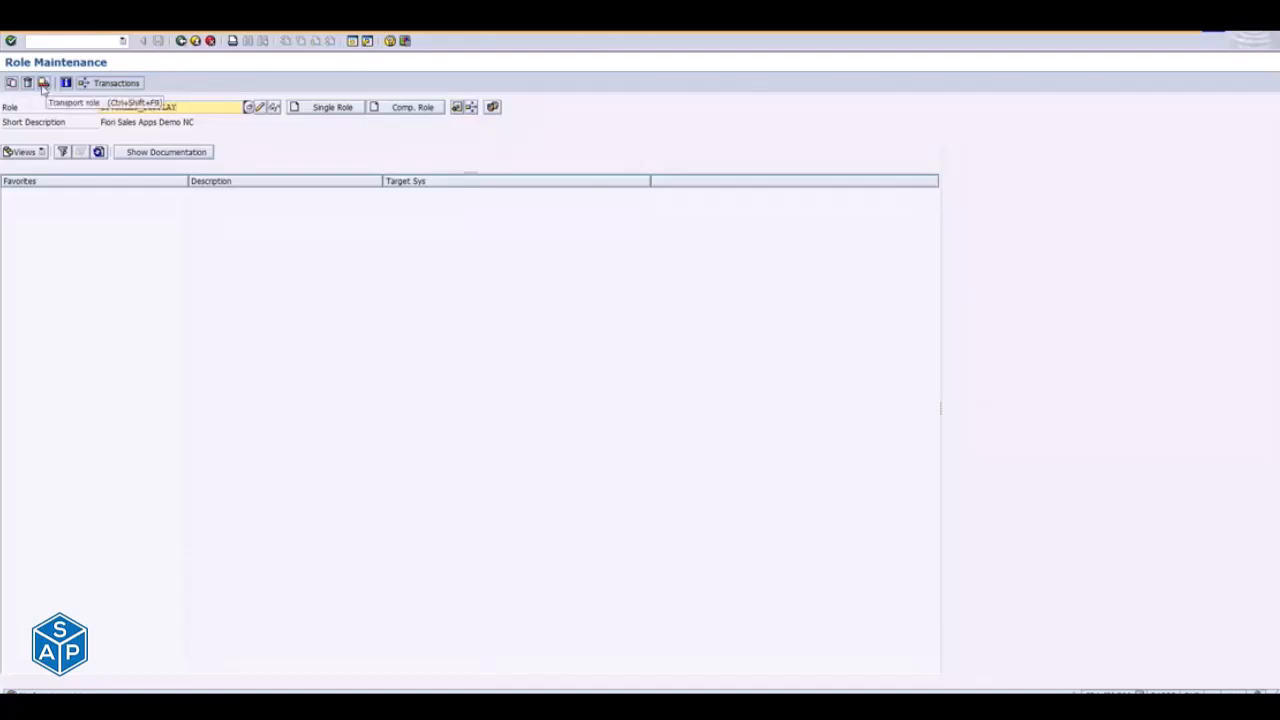
{"action": "left_click", "coordinate": [43, 84]}
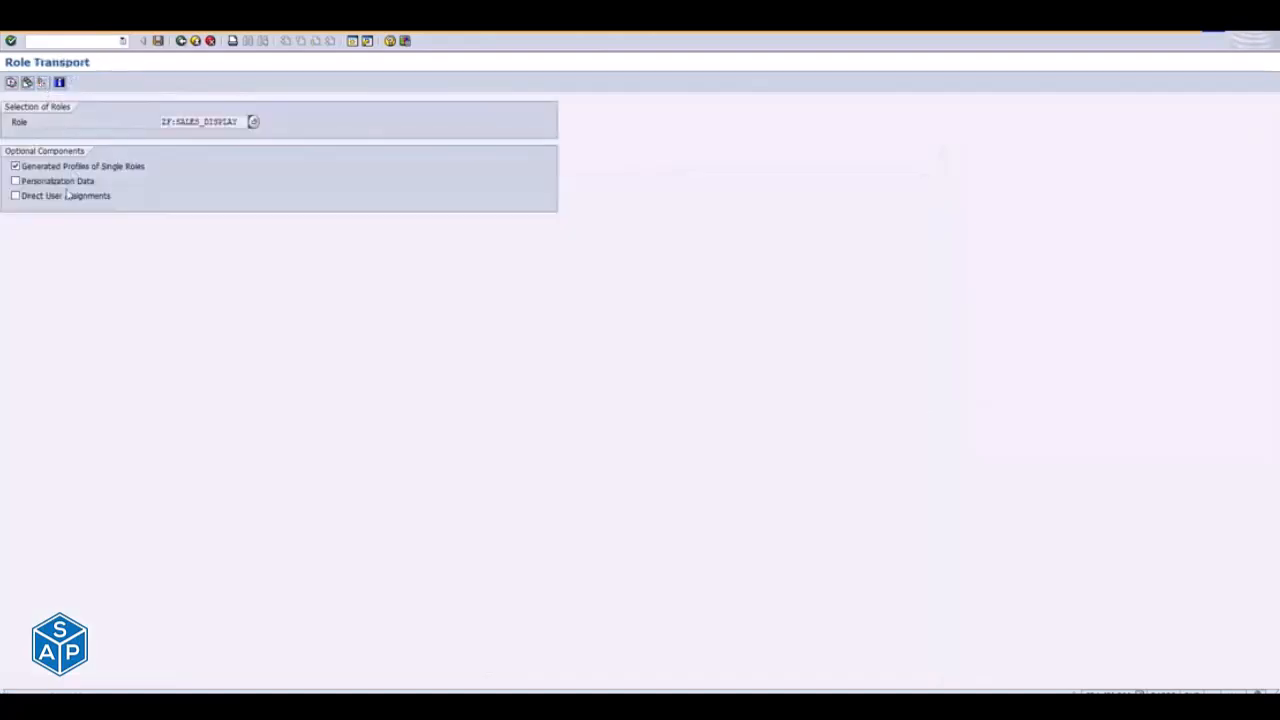
{"action": "left_click", "coordinate": [11, 83]}
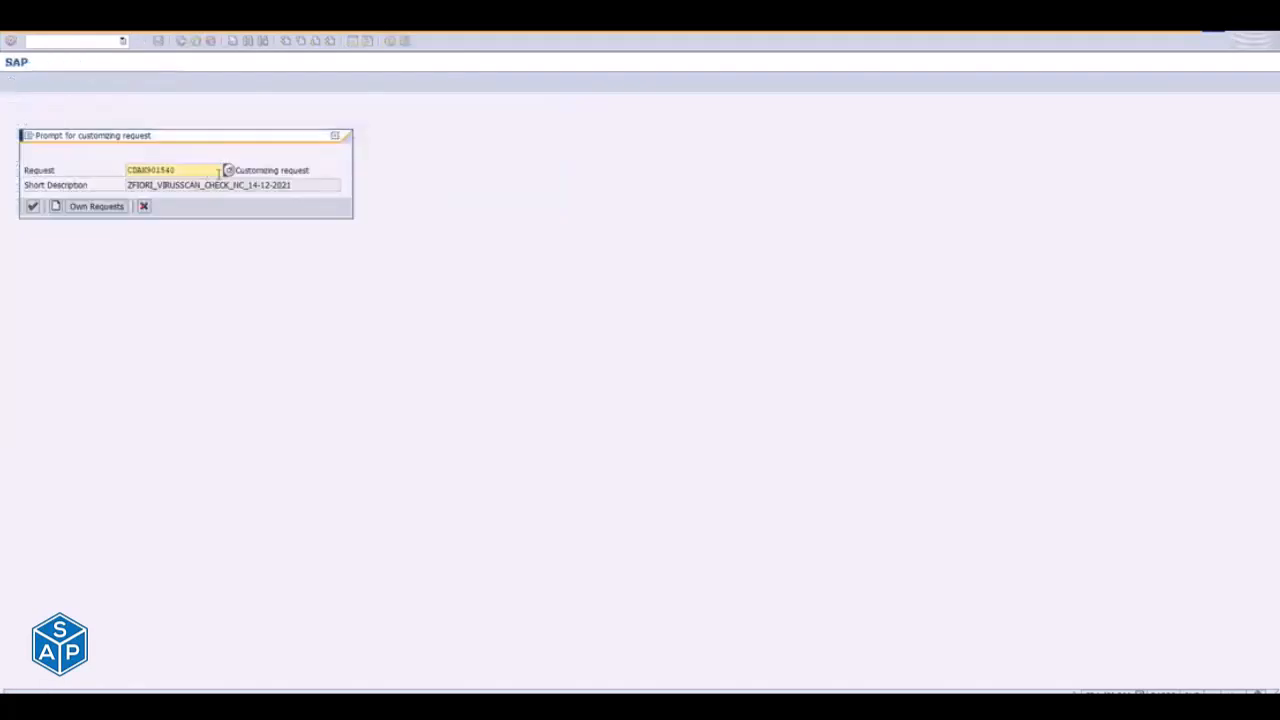
{"action": "left_click", "coordinate": [228, 170]}
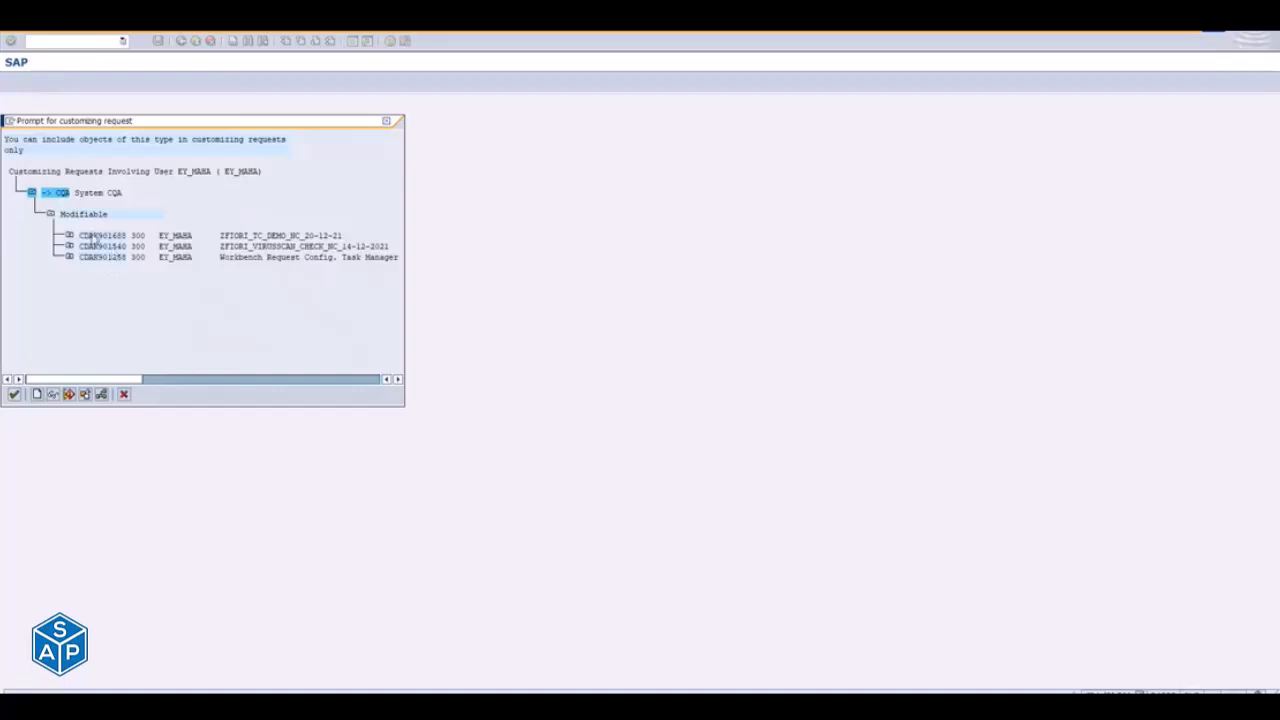
{"action": "double_click", "coordinate": [95, 236]}
{"action": "key", "text": "Return"}
{"action": "left_click", "coordinate": [33, 206]}
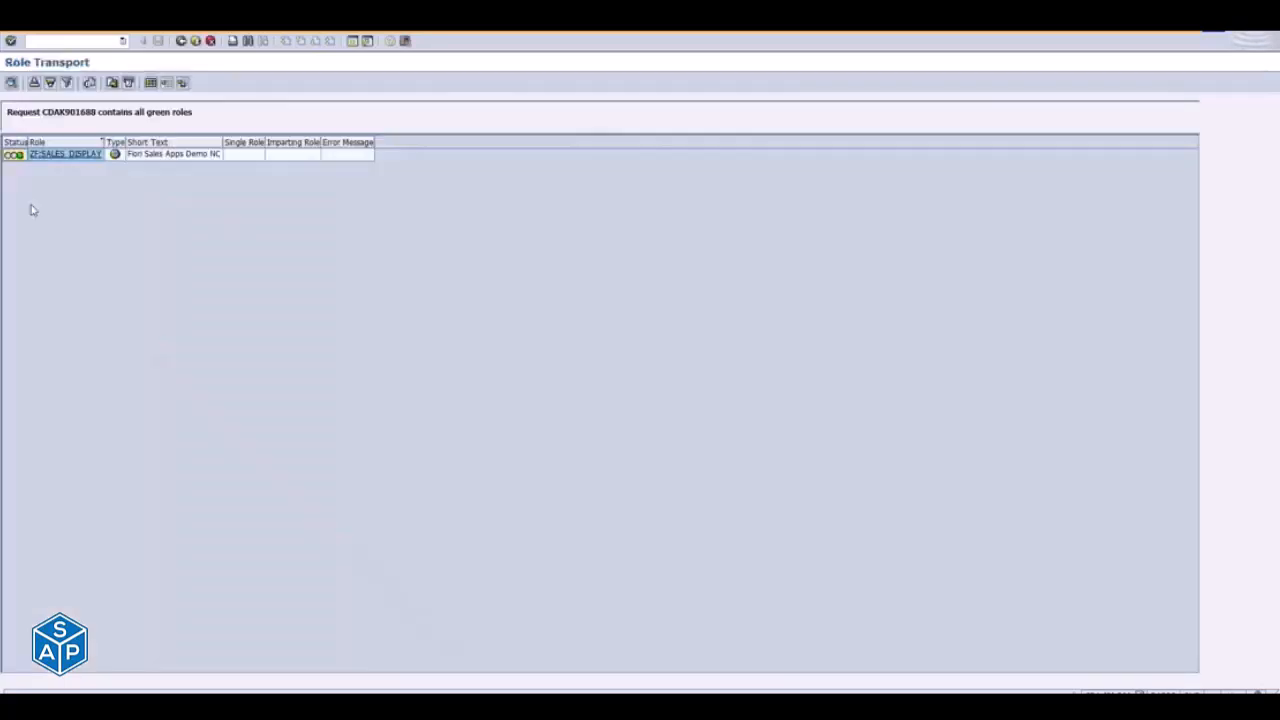
{"action": "left_click", "coordinate": [196, 41]}
- Open a new system logon and sign in to client 310 with your own user name and password
{"action": "key", "text": "alt+Tab"}
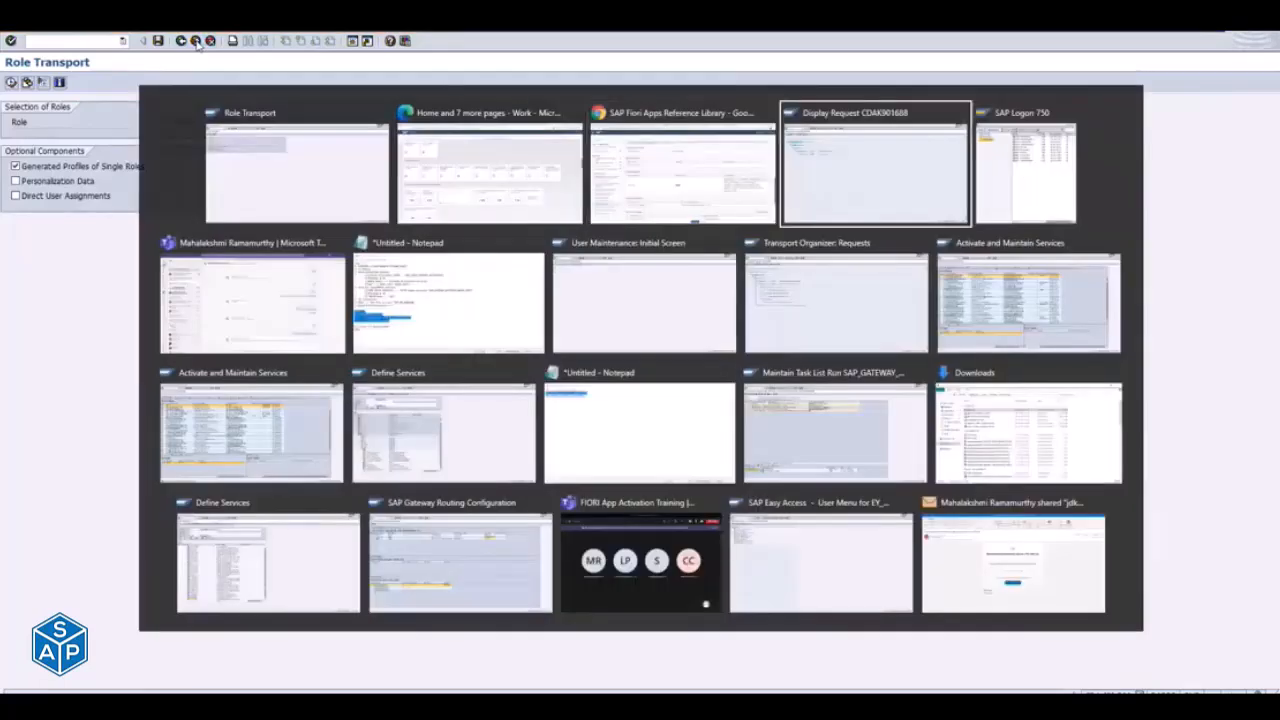
{"action": "key", "text": "alt+Tab"}
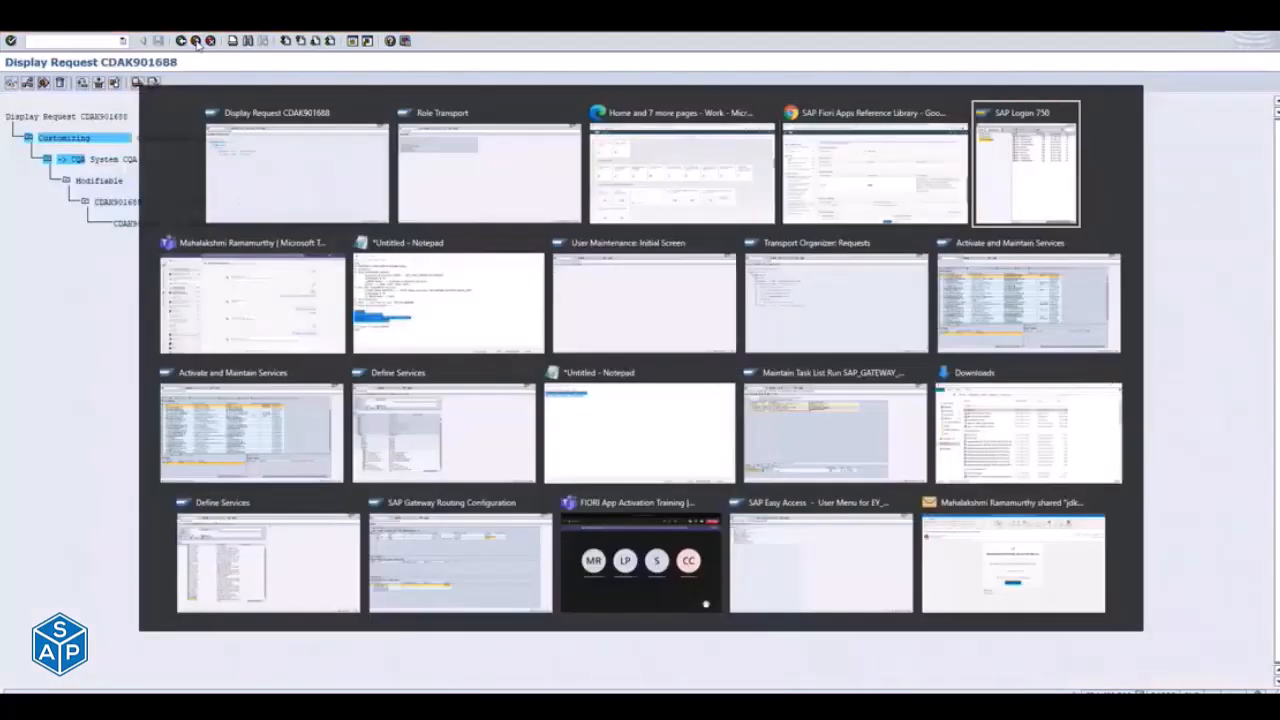
{"action": "double_click", "coordinate": [218, 100]}
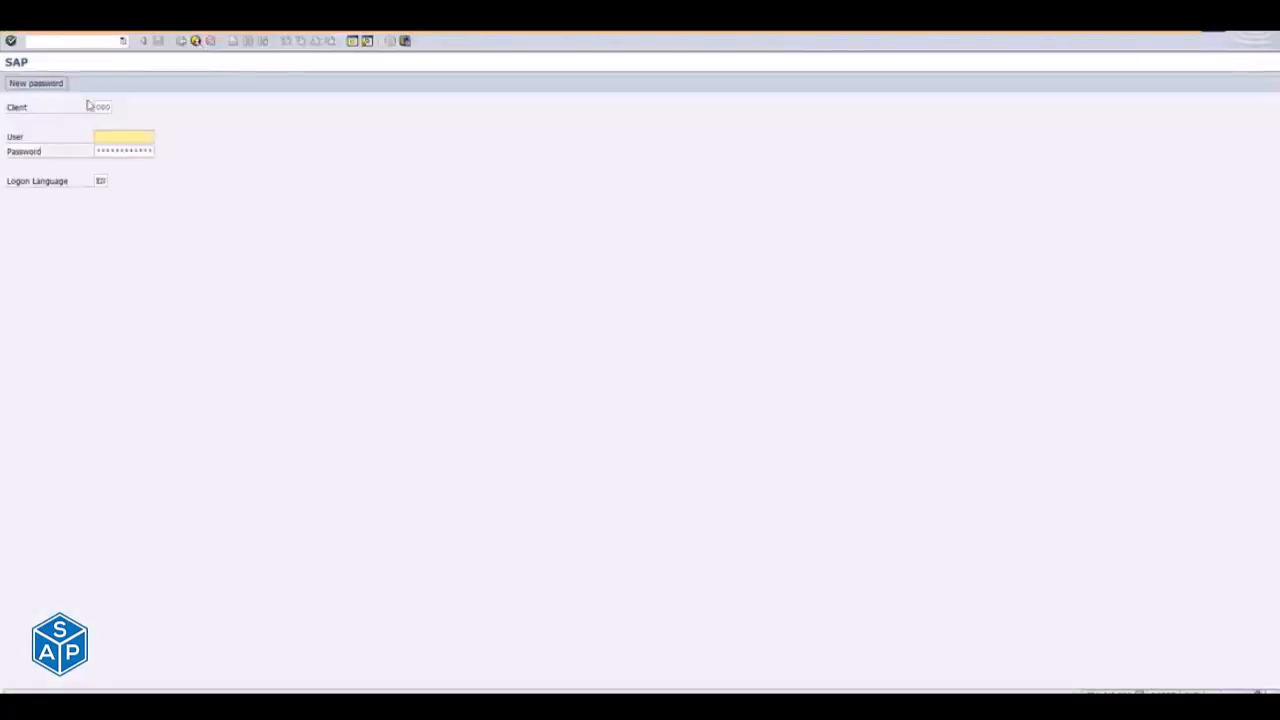
{"action": "double_click", "coordinate": [98, 106]}
{"action": "type", "text": "310"}
{"action": "key", "text": "Tab"}
{"action": "type", "text": "EY_MAHA"}
{"action": "key", "text": "Down"}
{"action": "key", "text": "Tab"}
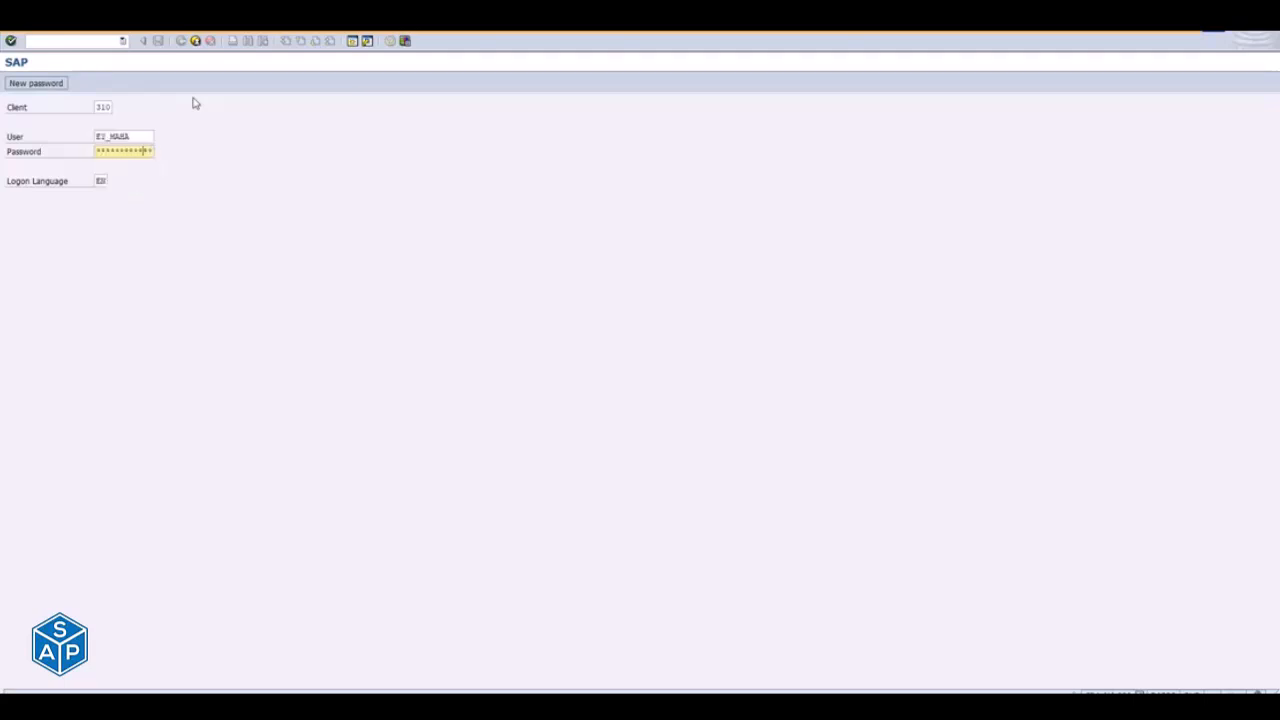
{"action": "key", "text": "Return"}
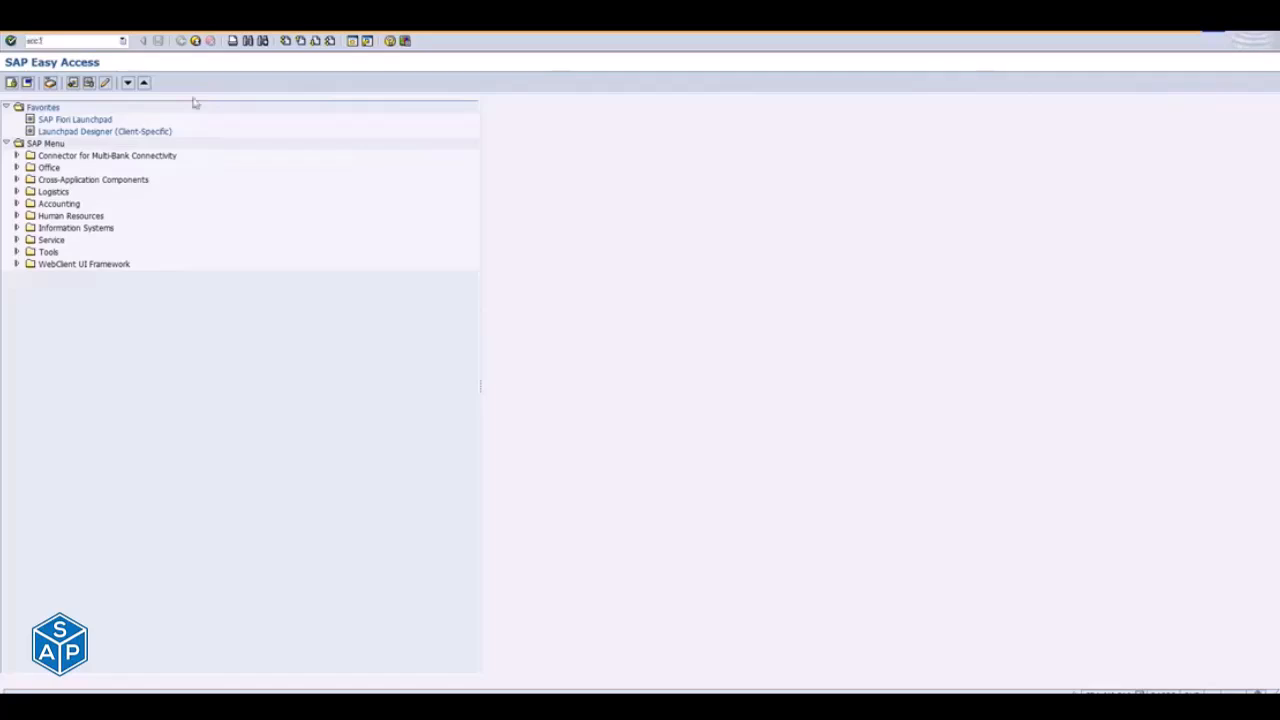
- Copy request CDAK901688 from client 300 with transaction SCC1, including the request's tasks, starting immediately without switching to SCC1N, and leave the transaction
{"action": "key", "text": "Return"}
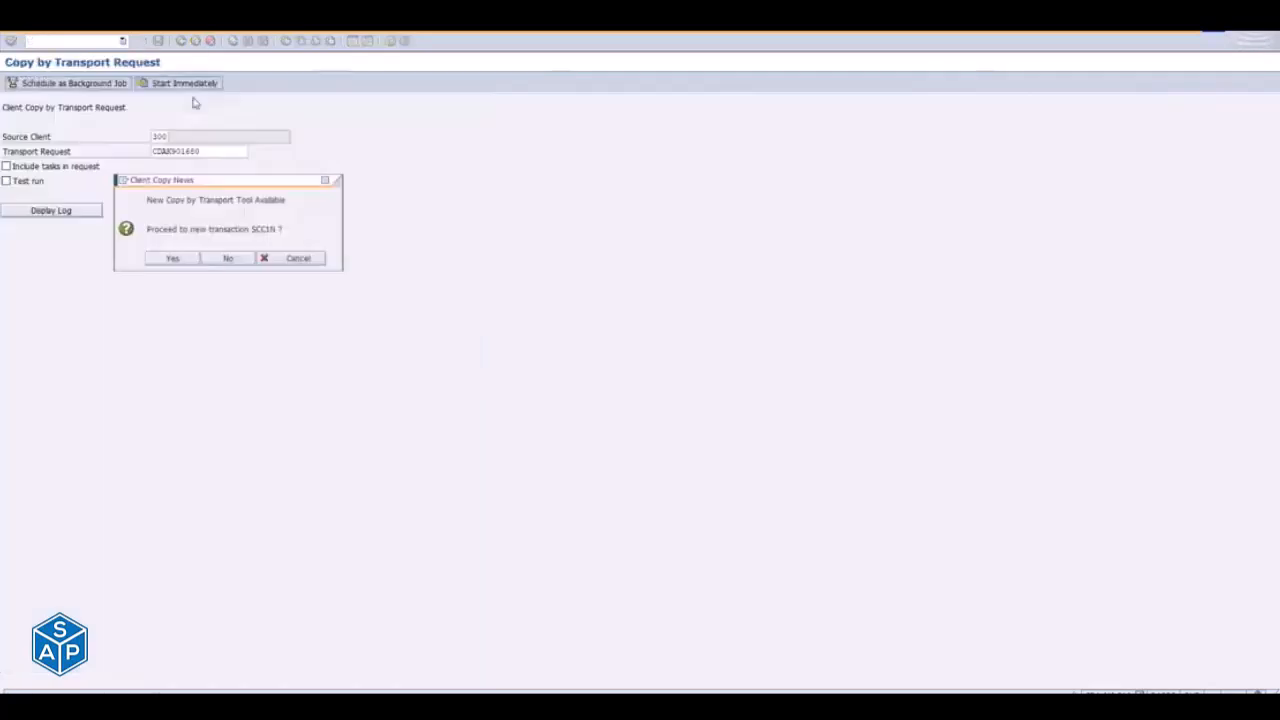
{"action": "left_click", "coordinate": [208, 260]}
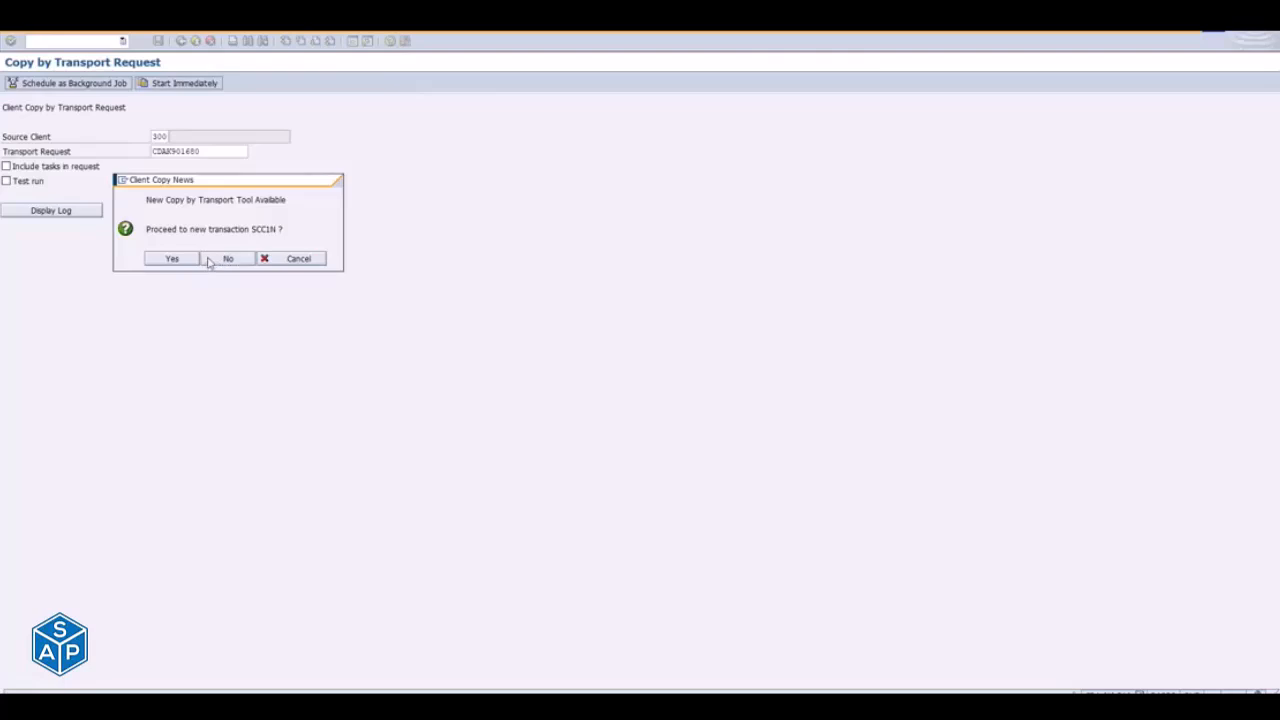
{"action": "key", "text": "ctrl+v"}
{"action": "left_click", "coordinate": [28, 167]}
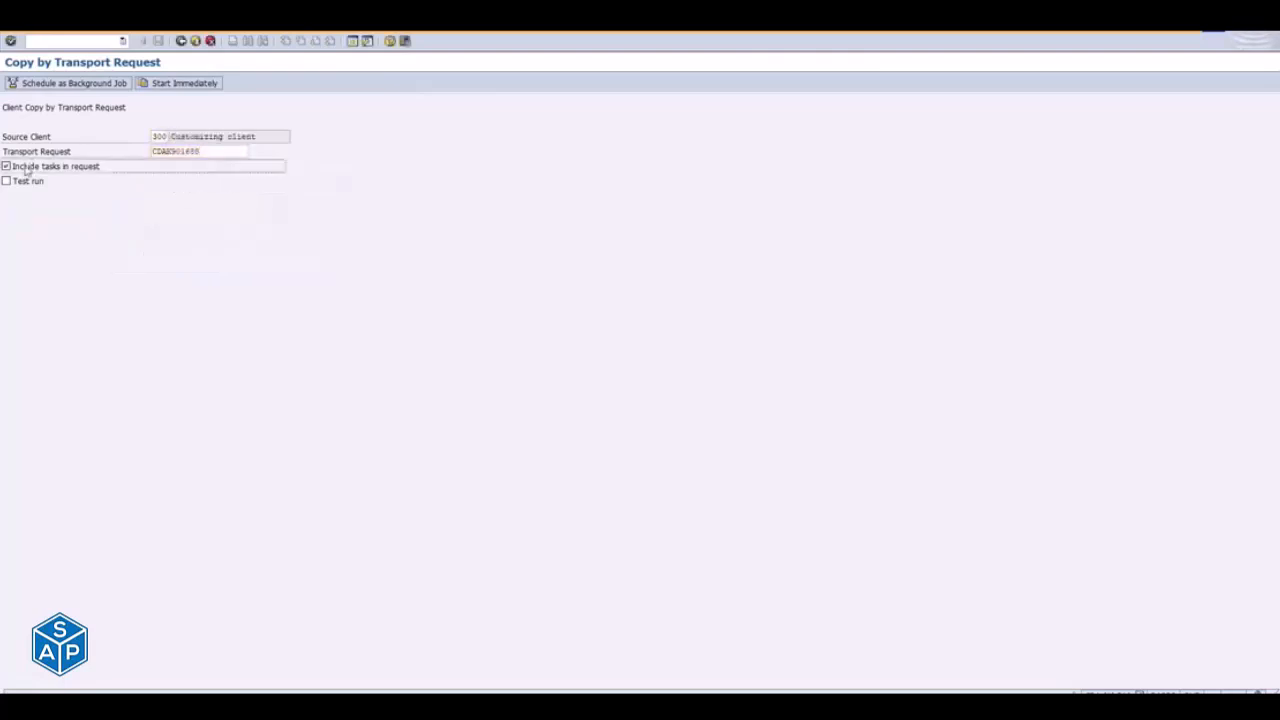
{"action": "left_click", "coordinate": [184, 86]}
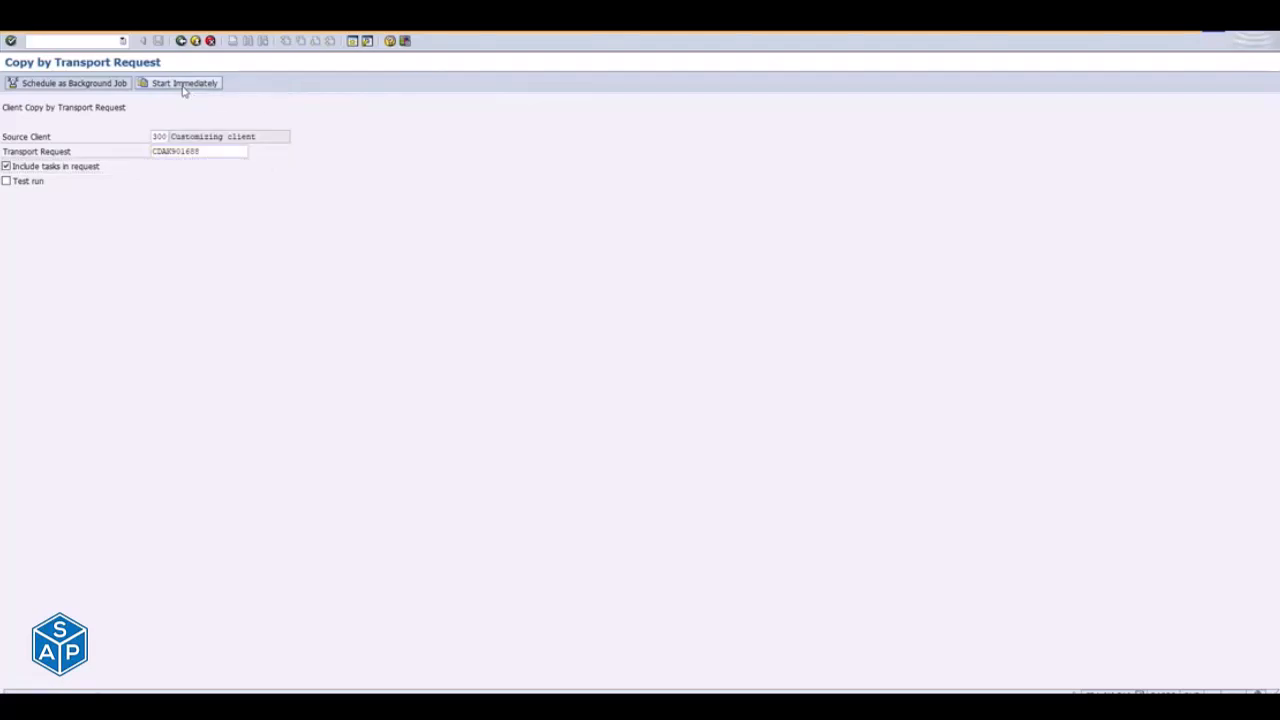
{"action": "left_click", "coordinate": [191, 243]}
{"action": "left_click", "coordinate": [196, 41]}
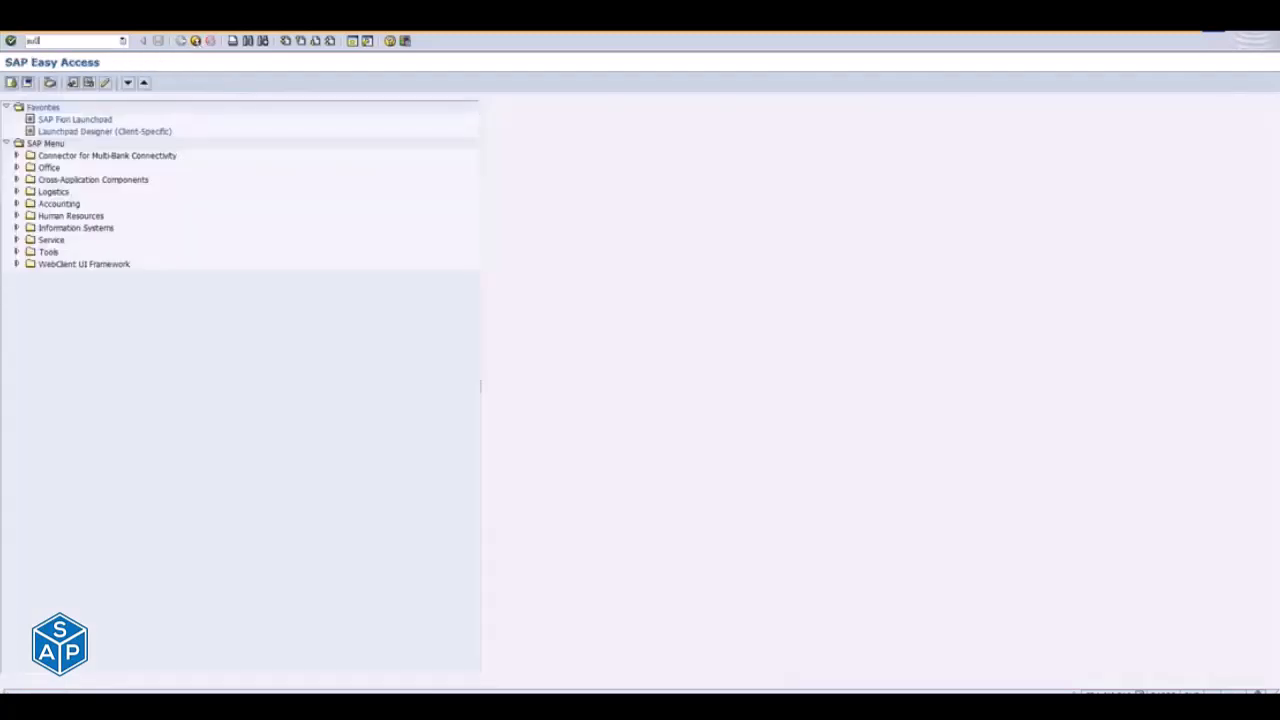
- Open your own user record for changing in transaction SU01 and display its role assignments
{"action": "key", "text": "Return"}
{"action": "left_click", "coordinate": [72, 107]}
{"action": "type", "text": "ey_mana"}
{"action": "key", "text": "Return"}
{"action": "left_click", "coordinate": [105, 82]}
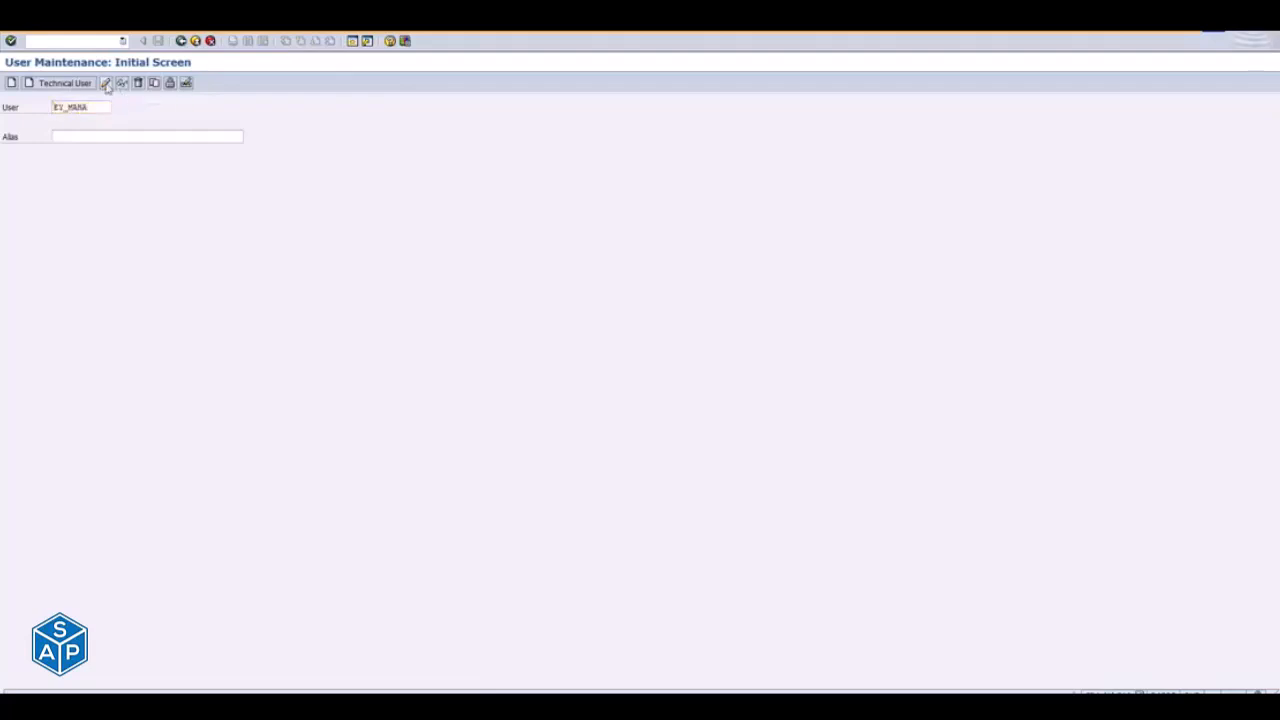
{"action": "left_click", "coordinate": [360, 152]}
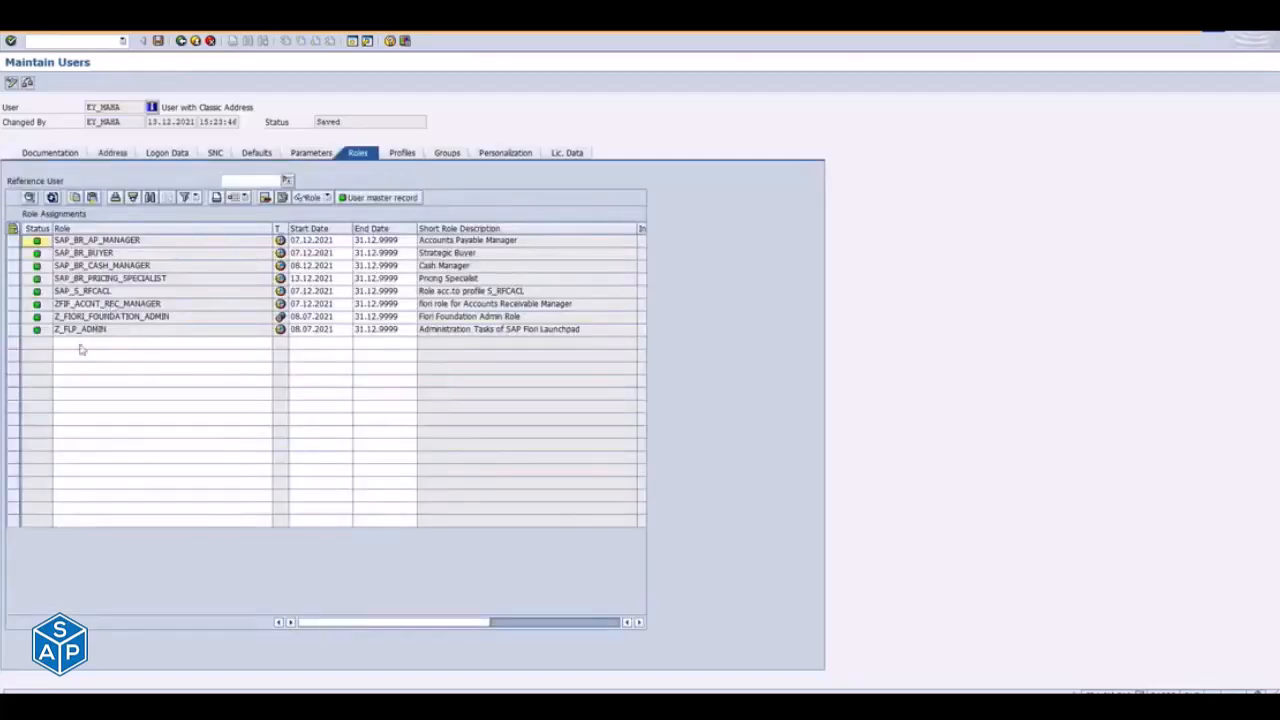
- Copy role name ZF:SALES_DISPLAY from the Role Transport window, add it to the user's role assignments and save the user
{"action": "left_click", "coordinate": [82, 346]}
{"action": "key", "text": "alt+Tab"}
{"action": "key", "text": "alt+Tab"}
{"action": "key", "text": "alt+Tab"}
{"action": "key", "text": "alt+Tab"}
{"action": "key", "text": "alt+Tab"}
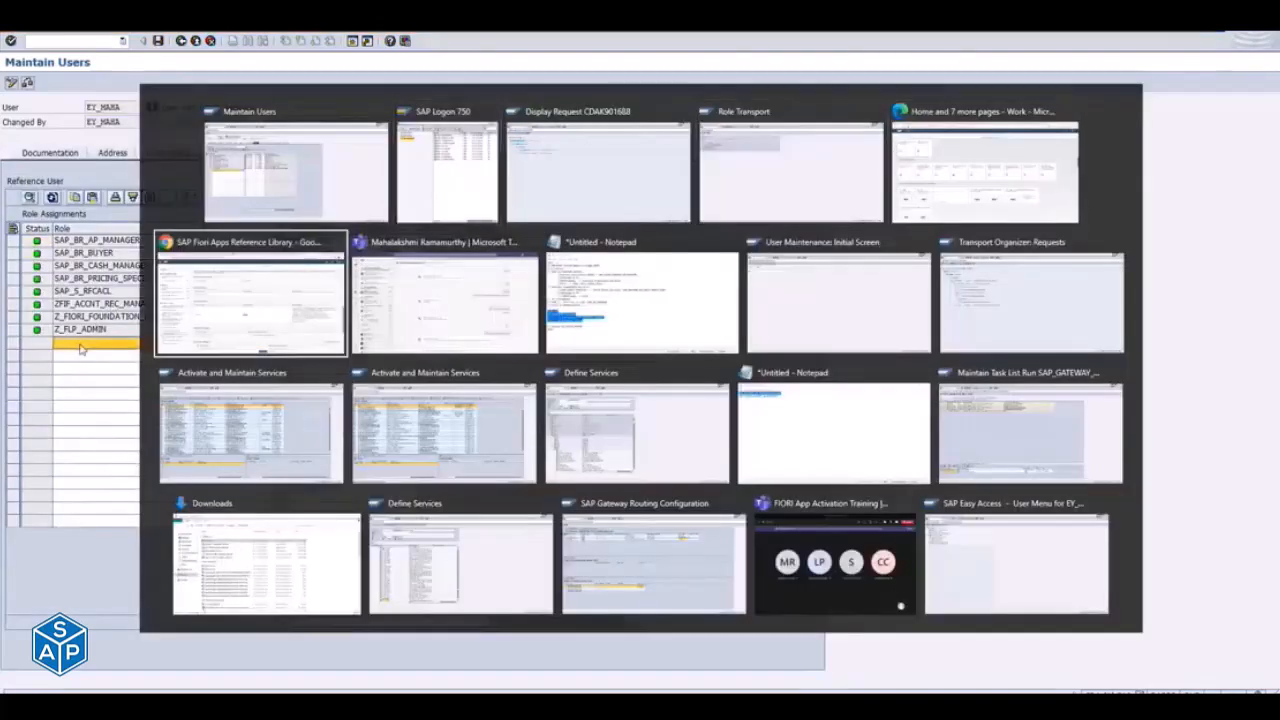
{"action": "key", "text": "Escape"}
{"action": "key", "text": "alt+Tab"}
{"action": "key", "text": "alt+Tab"}
{"action": "key", "text": "alt+Tab"}
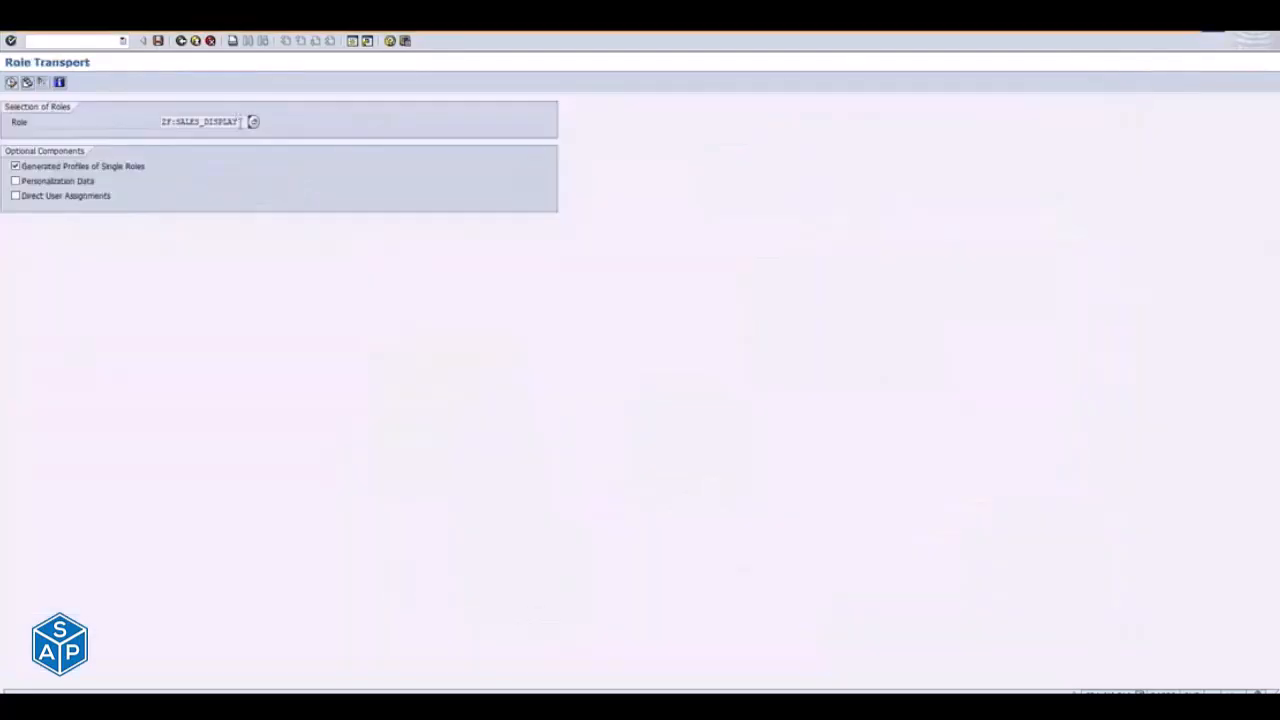
{"action": "key", "text": "alt+Tab"}
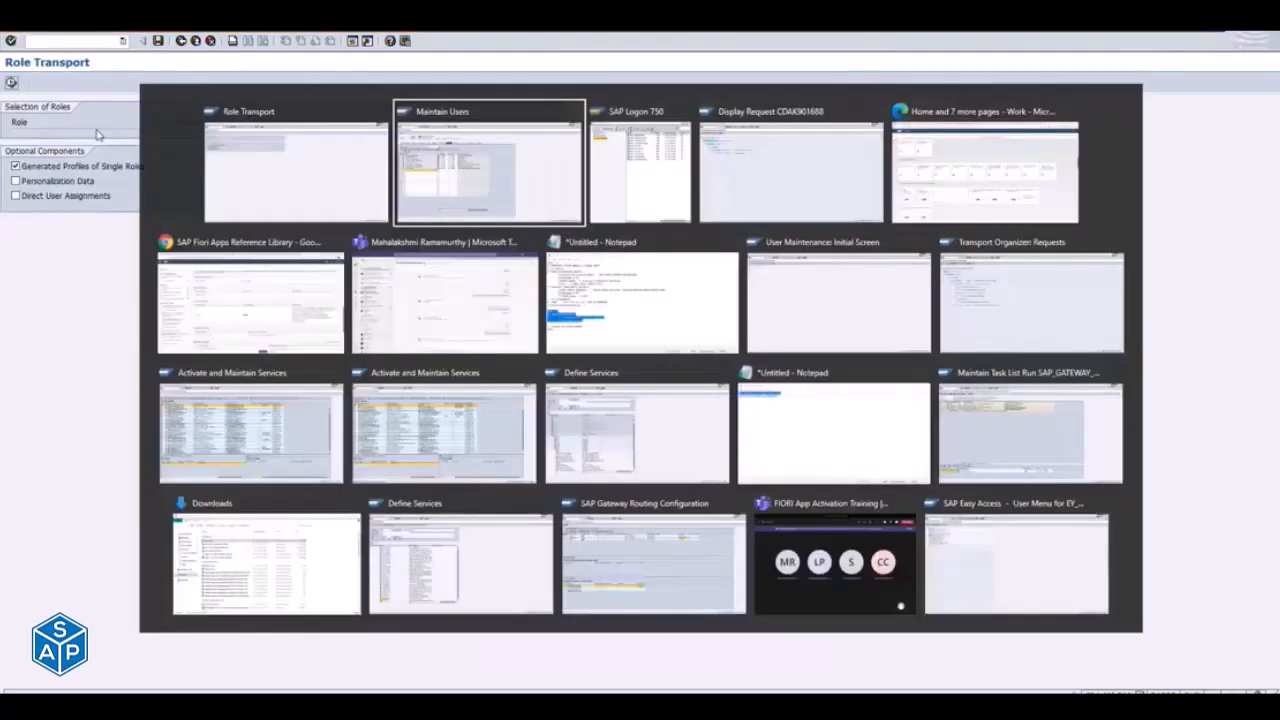
{"action": "key", "text": "Return"}
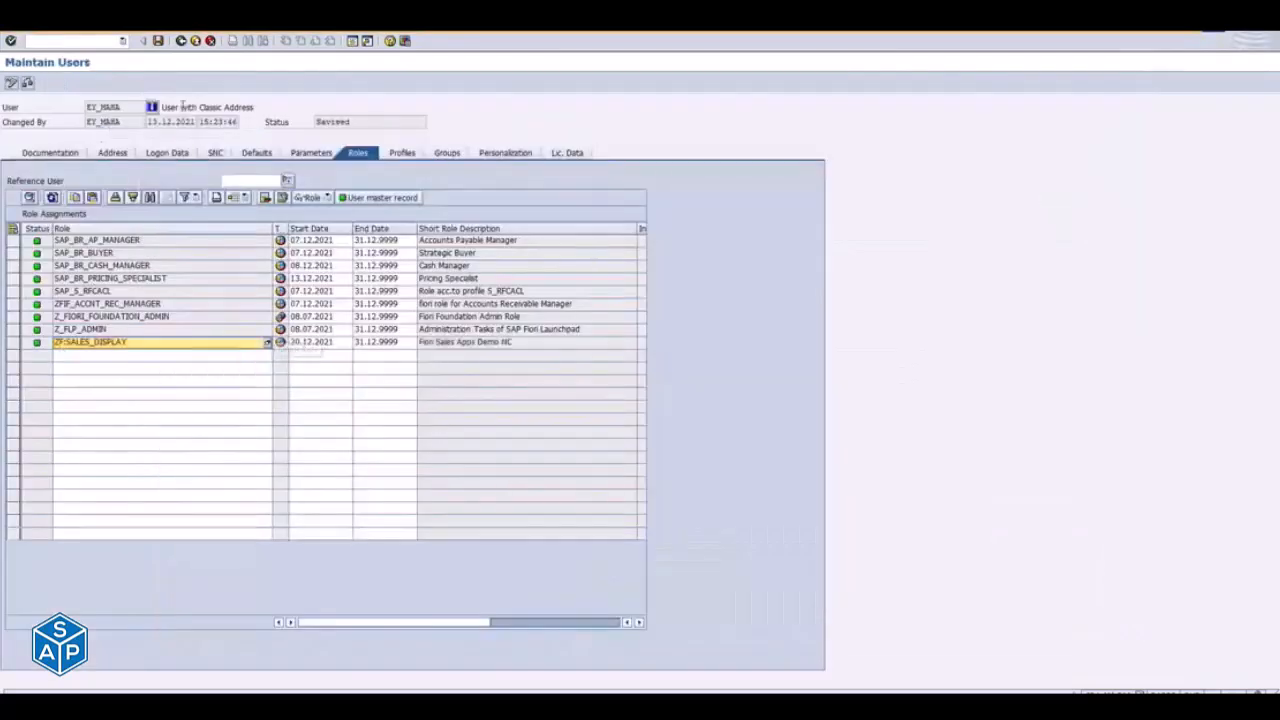
{"action": "left_click", "coordinate": [158, 41]}
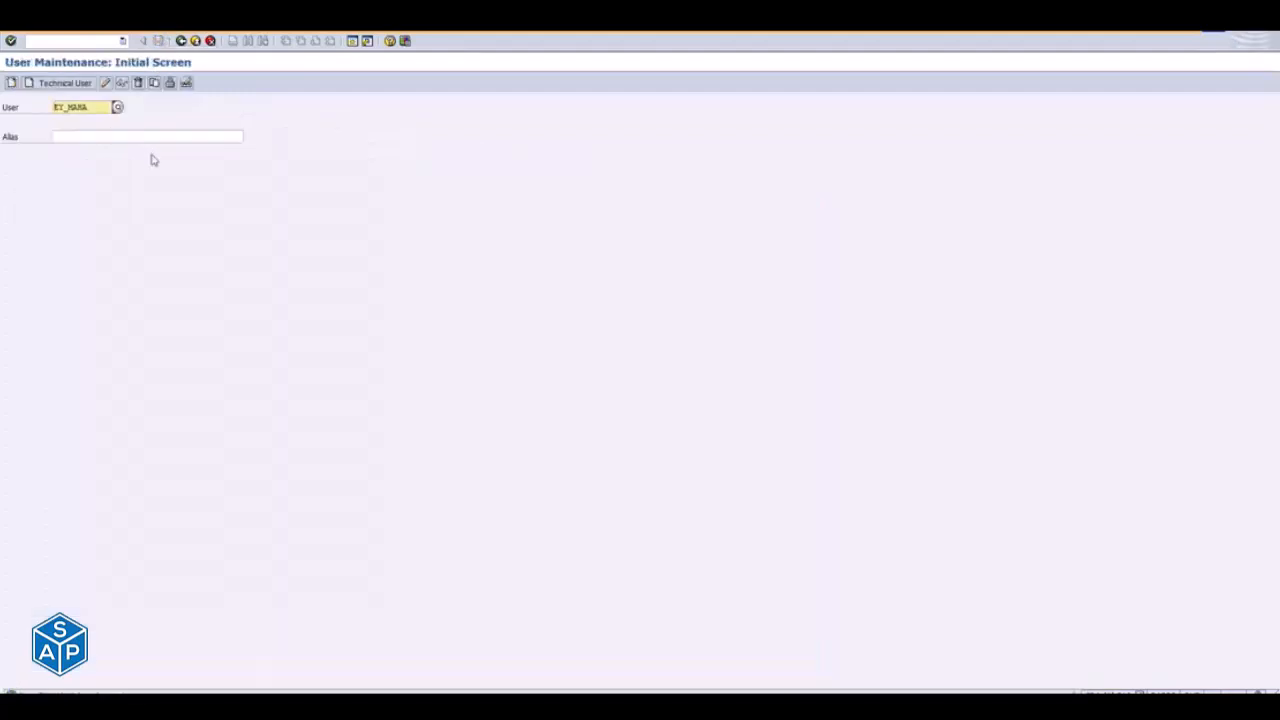
- Switch to the browser and reload the Fiori launchpad home page
{"action": "key", "text": "ctrl+alt+Tab"}
{"action": "key", "text": "Right"}
{"action": "key", "text": "Right"}
{"action": "key", "text": "Right"}
{"action": "key", "text": "Return"}
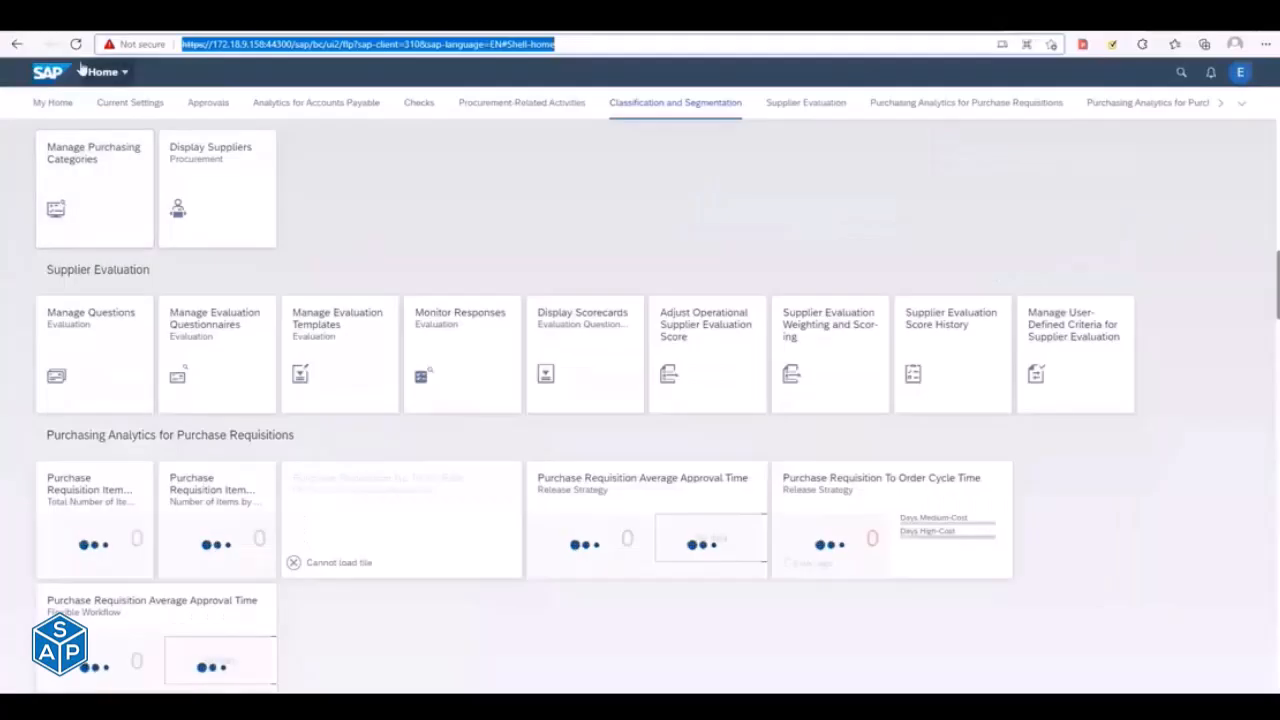
{"action": "left_click", "coordinate": [73, 45]}
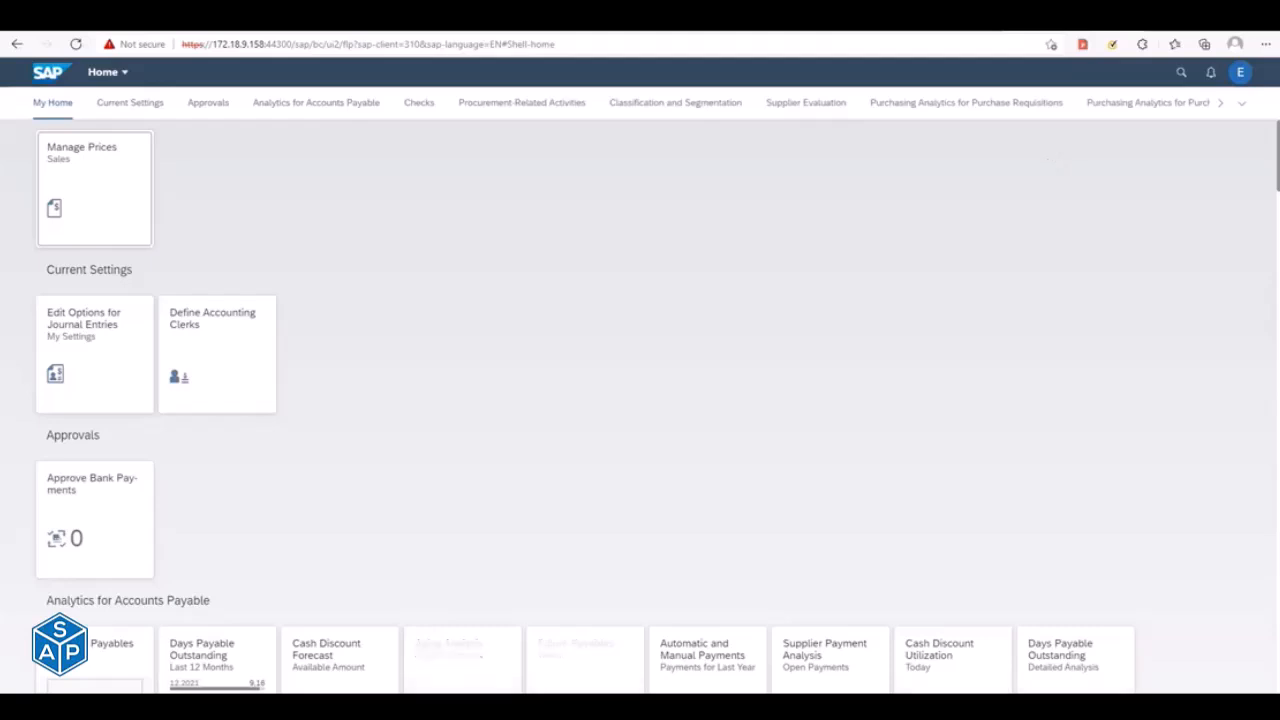
- Look for the SalesDisplayDemo group and its tiles on the launchpad home page
{"action": "left_click", "coordinate": [1241, 104]}
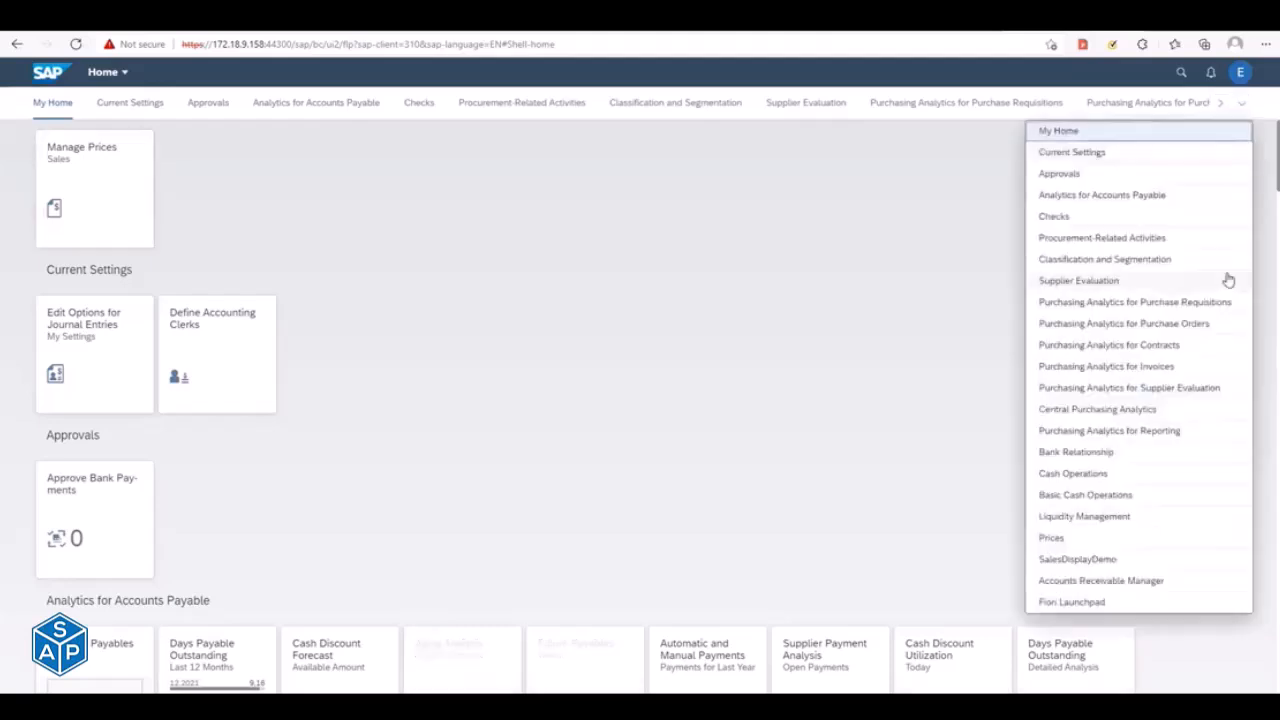
{"action": "left_click", "coordinate": [1101, 563]}
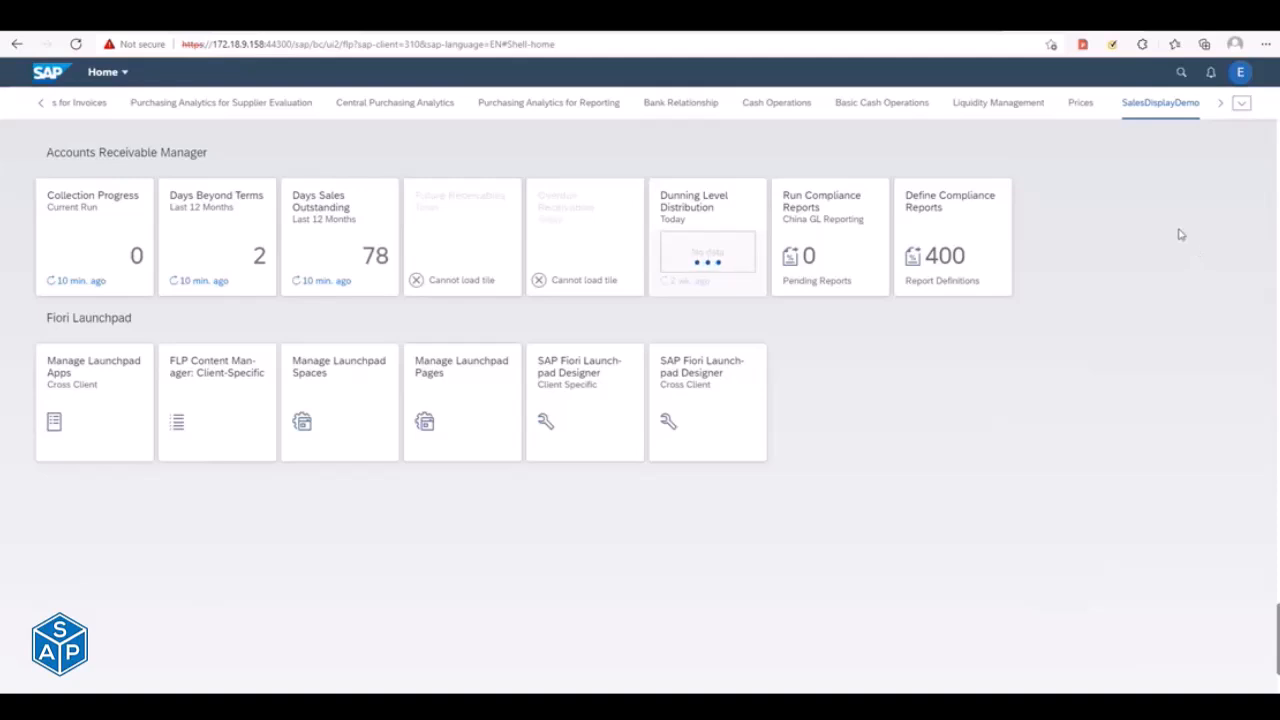
{"action": "key", "text": "Down"}
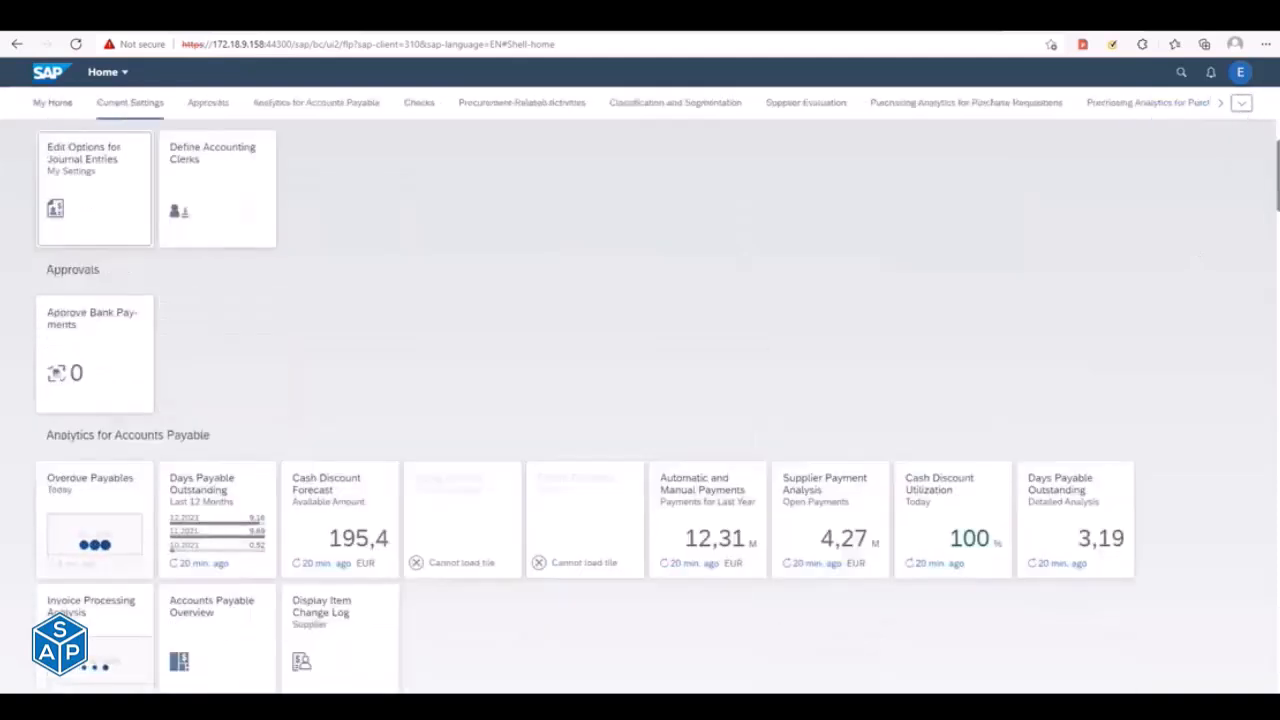
{"action": "left_click", "coordinate": [1242, 105]}
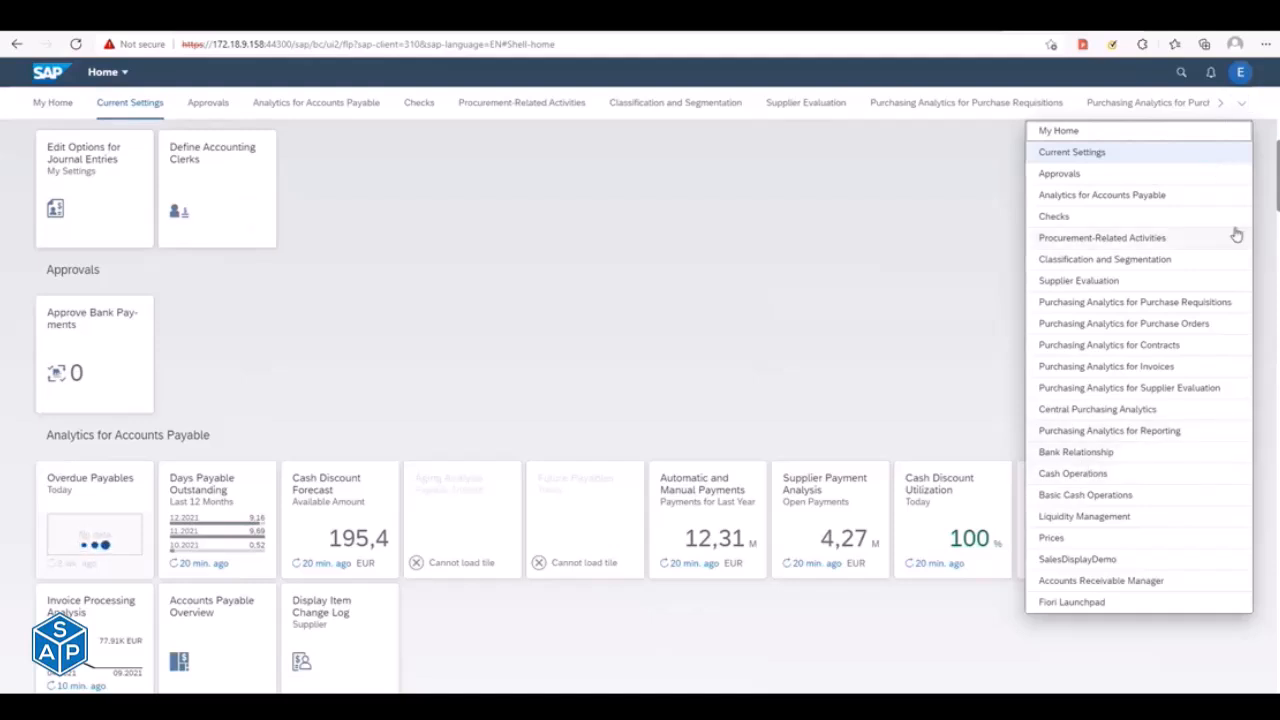
{"action": "left_click", "coordinate": [1086, 562]}
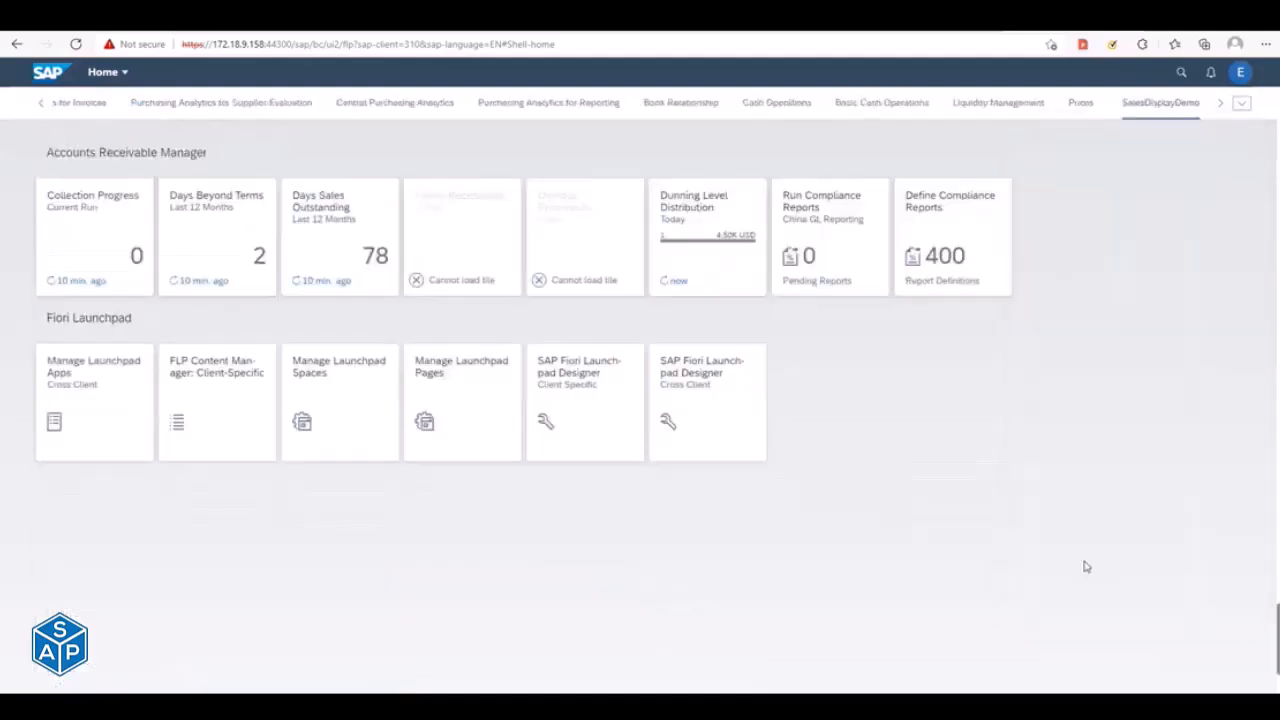
{"action": "left_click", "coordinate": [1208, 466]}
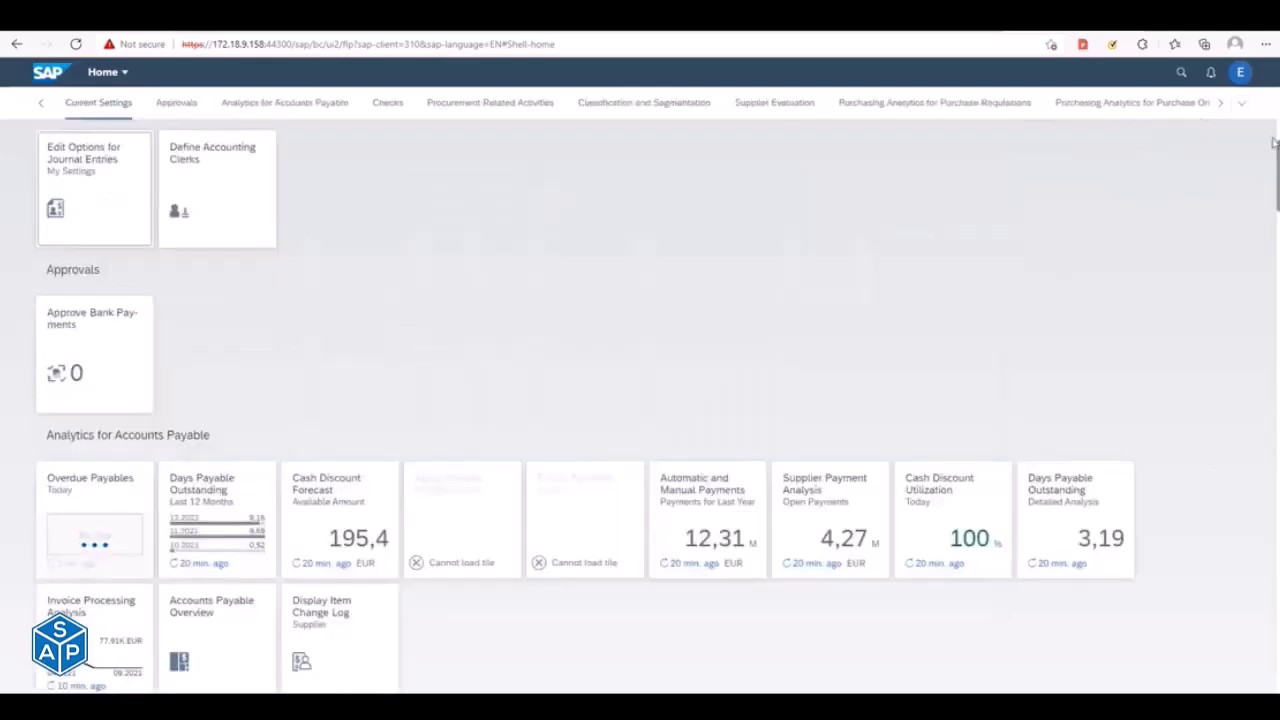
- Open the App Finder, search its catalog for "manage sal" and reload the page
{"action": "left_click", "coordinate": [1240, 74]}
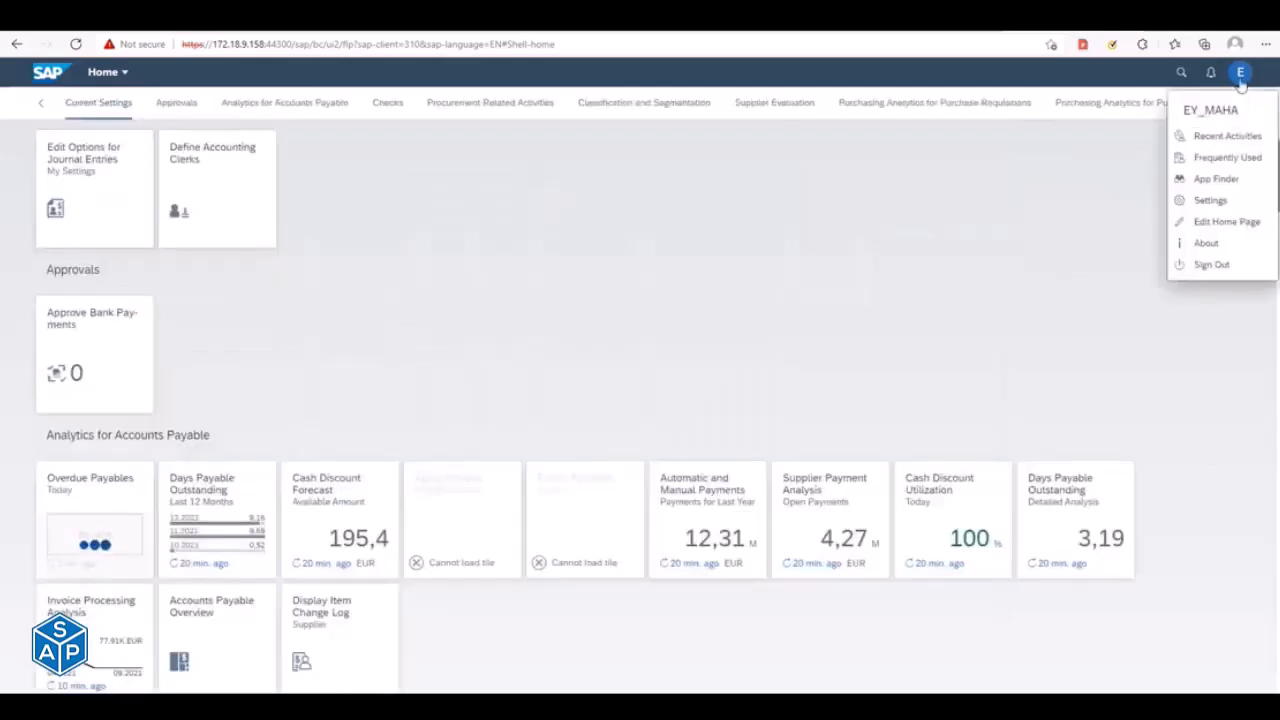
{"action": "left_click", "coordinate": [1216, 179]}
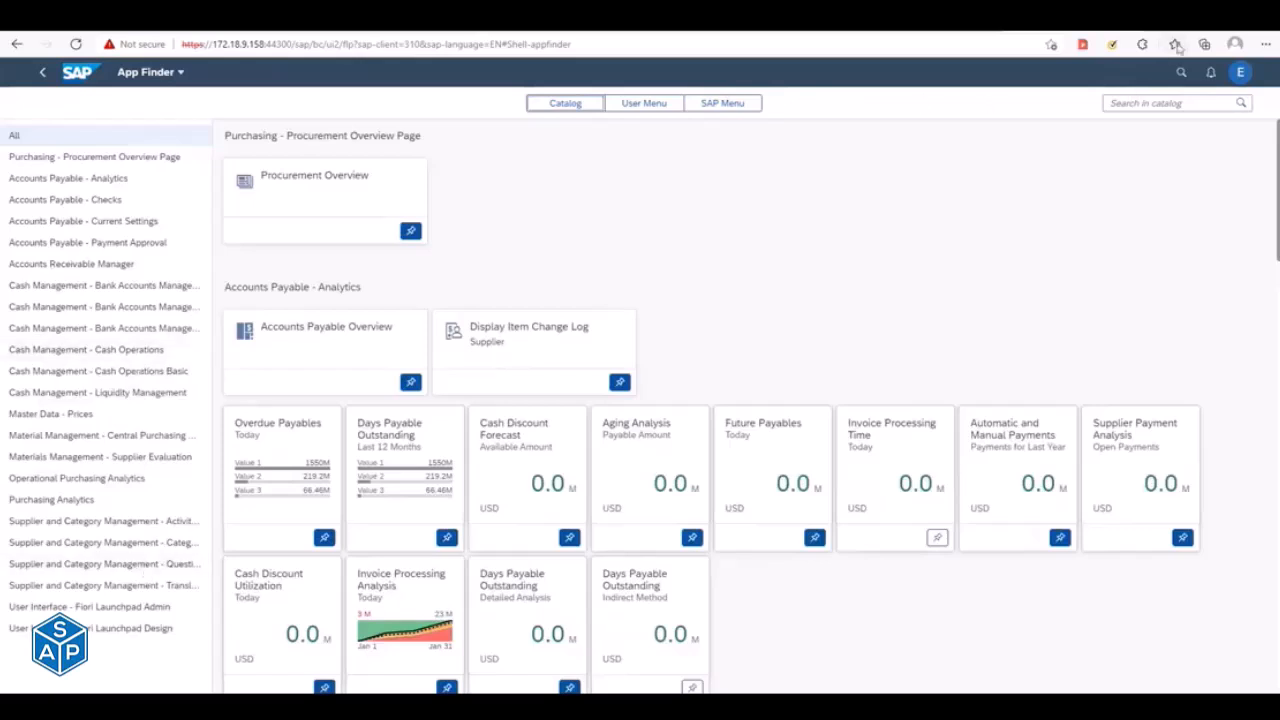
{"action": "left_click", "coordinate": [1141, 102]}
{"action": "type", "text": "ma"}
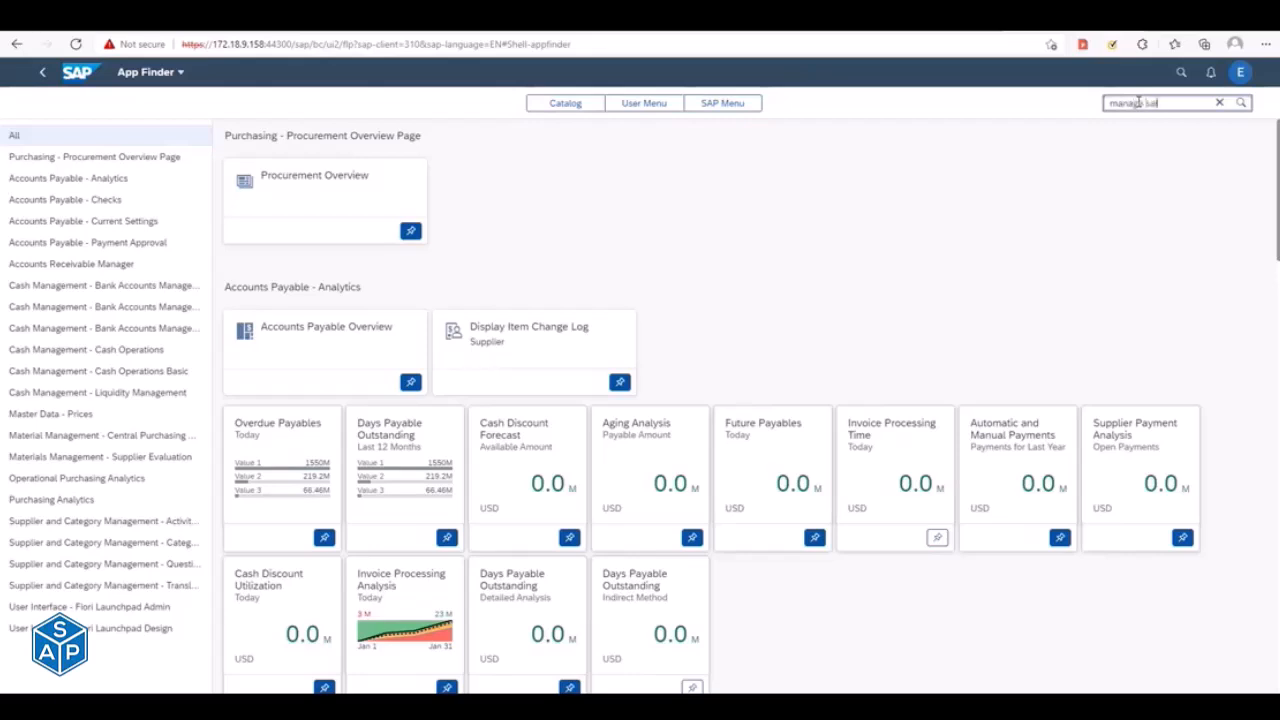
{"action": "type", "text": "nage sal"}
{"action": "key", "text": "Return"}
{"action": "key", "text": "BackSpace"}
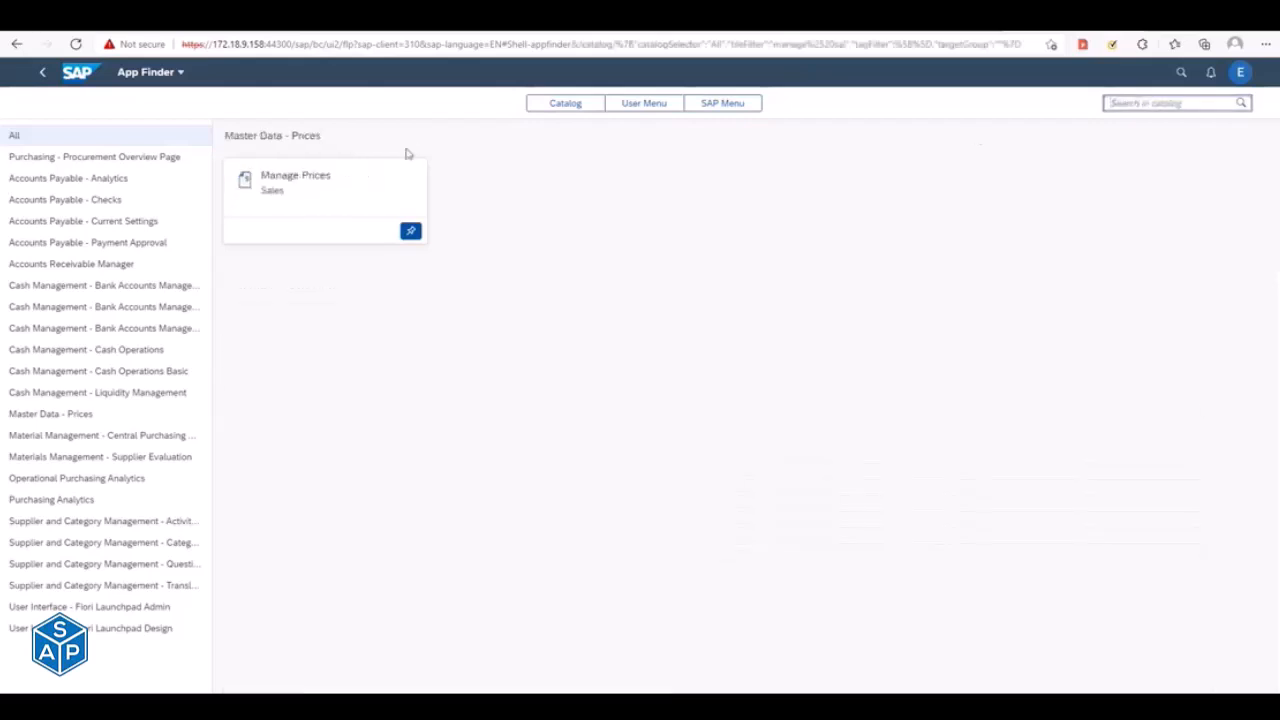
{"action": "left_click", "coordinate": [70, 47]}
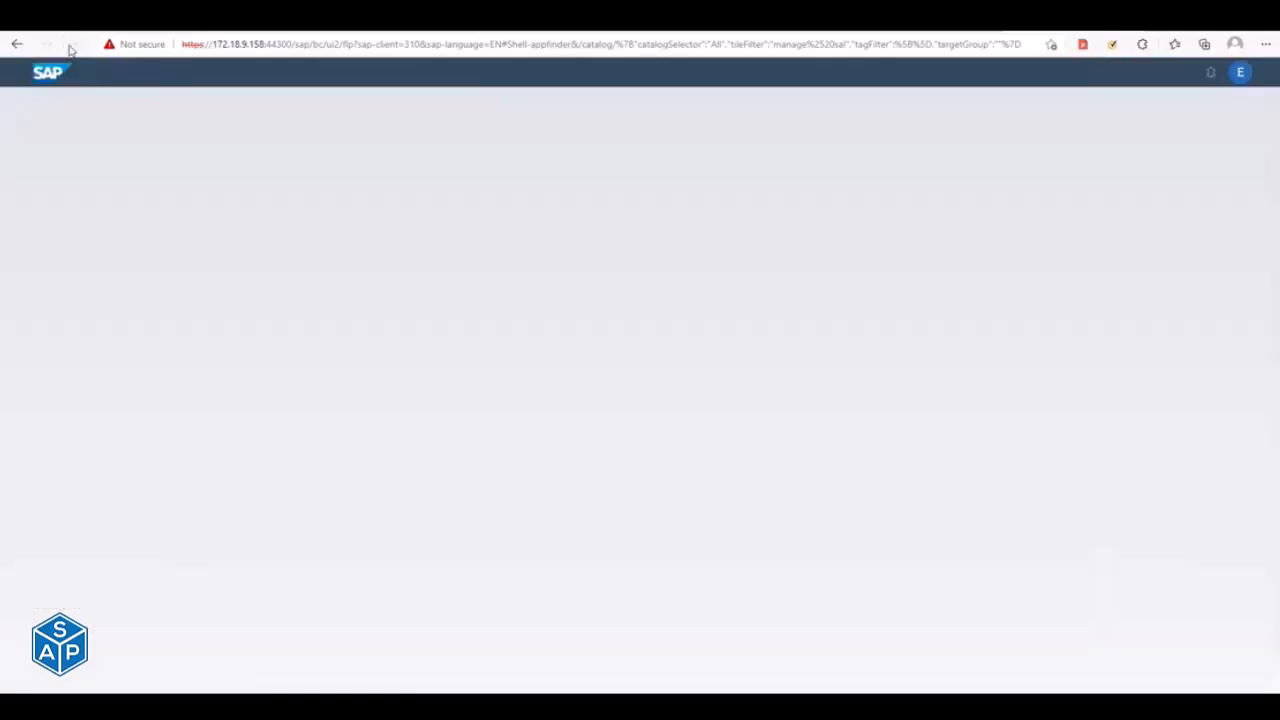
- Switch to SAP GUI, open ABAP Program Execution and enter the program /UI2/INVALIDATE_GLOBAL_CACHES
{"action": "key", "text": "alt+Tab"}
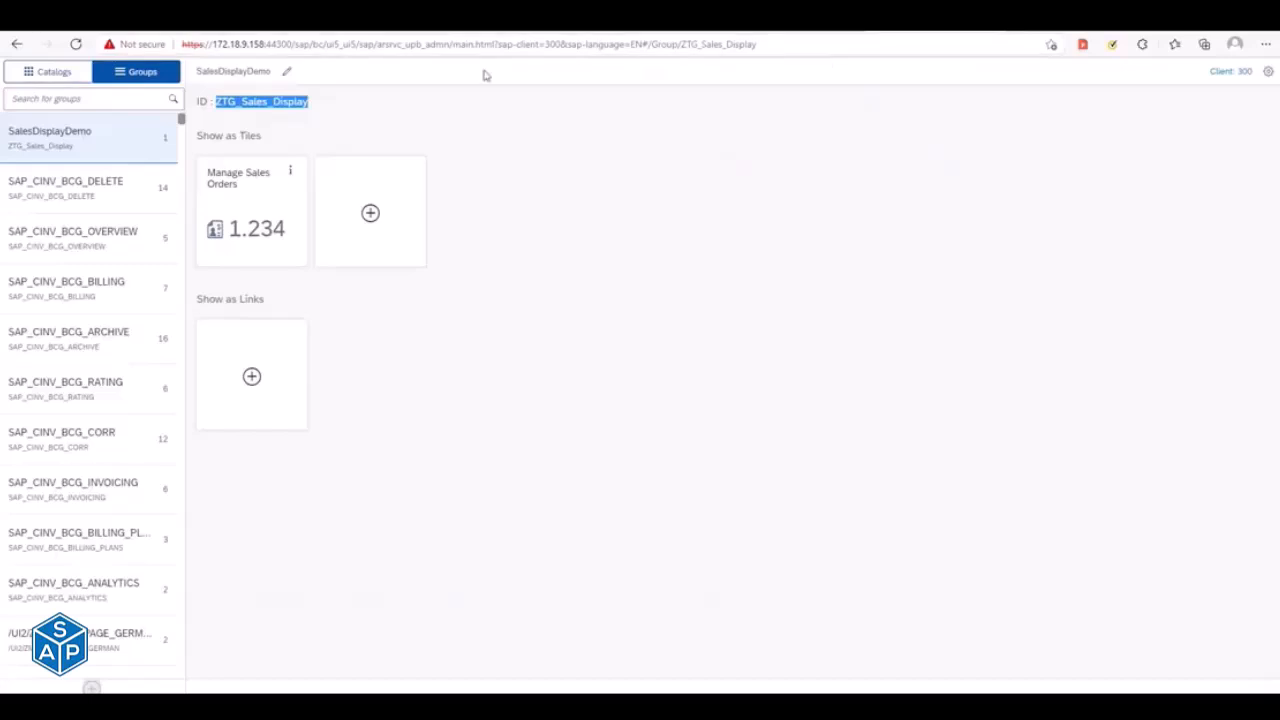
{"action": "left_click_drag", "start_coordinate": [549, 44], "coordinate": [583, 44]}
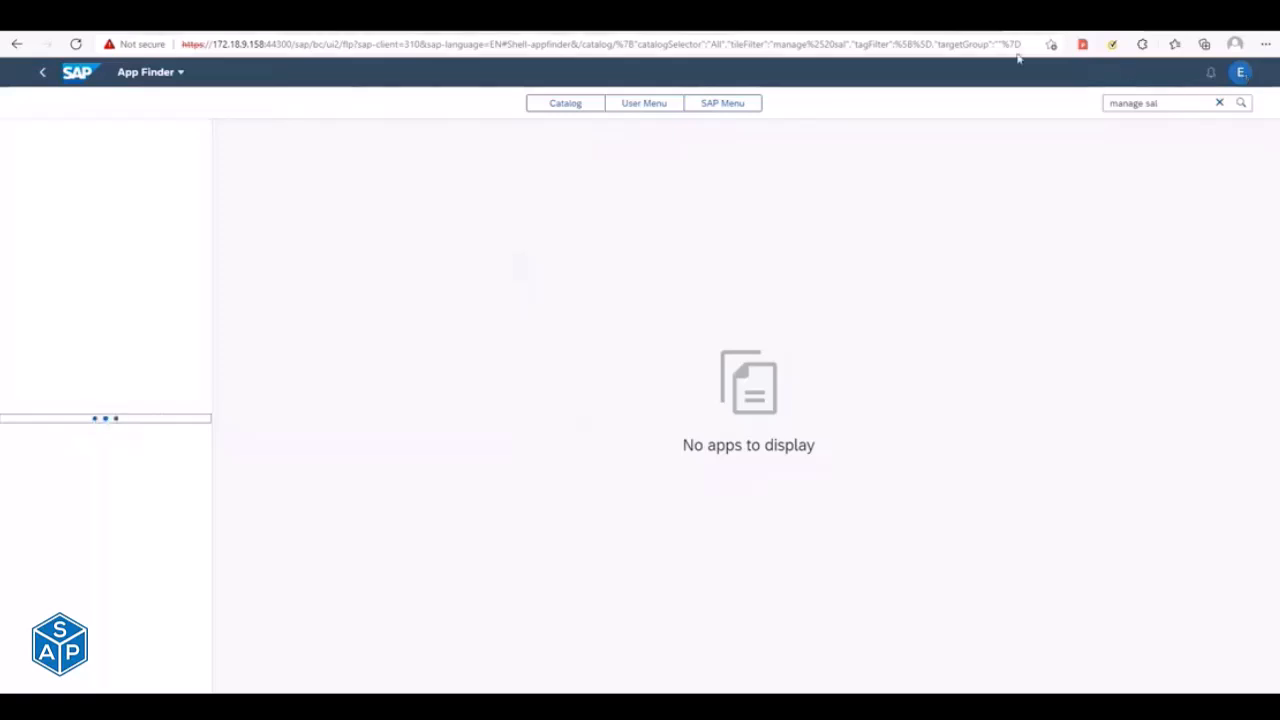
{"action": "key", "text": "alt+Tab"}
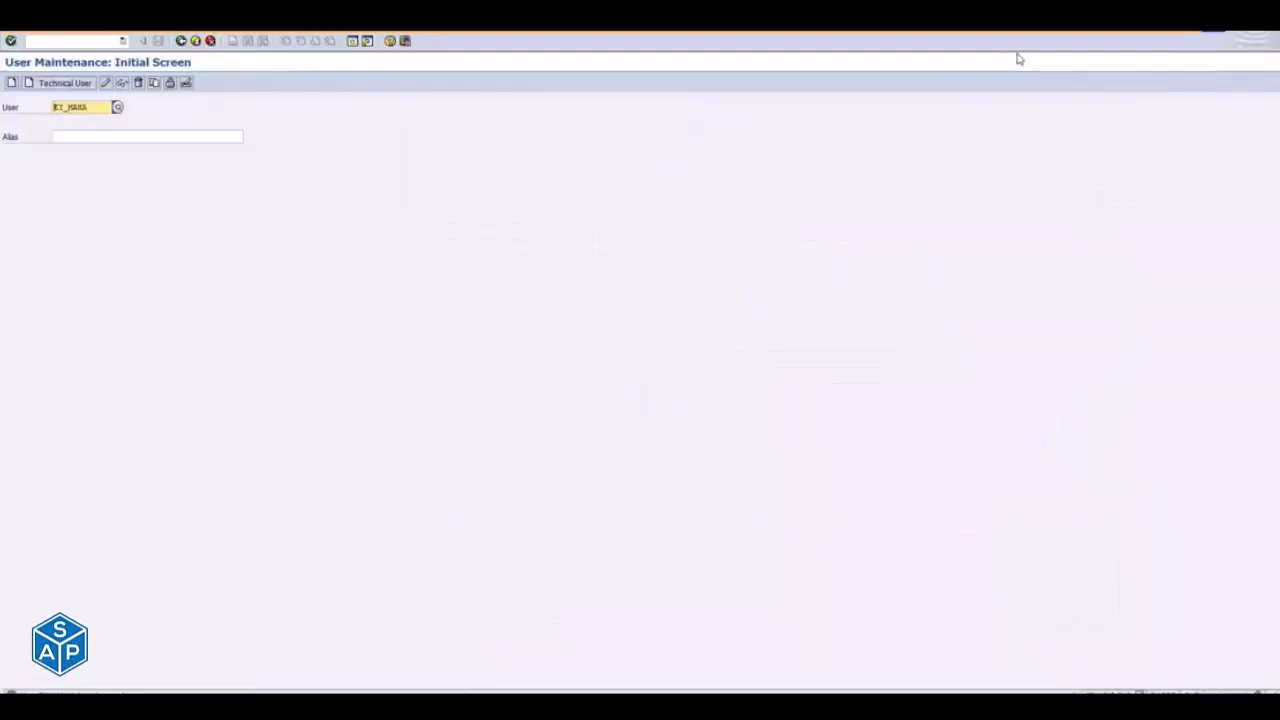
{"action": "left_click", "coordinate": [200, 42]}
{"action": "type", "text": "su"}
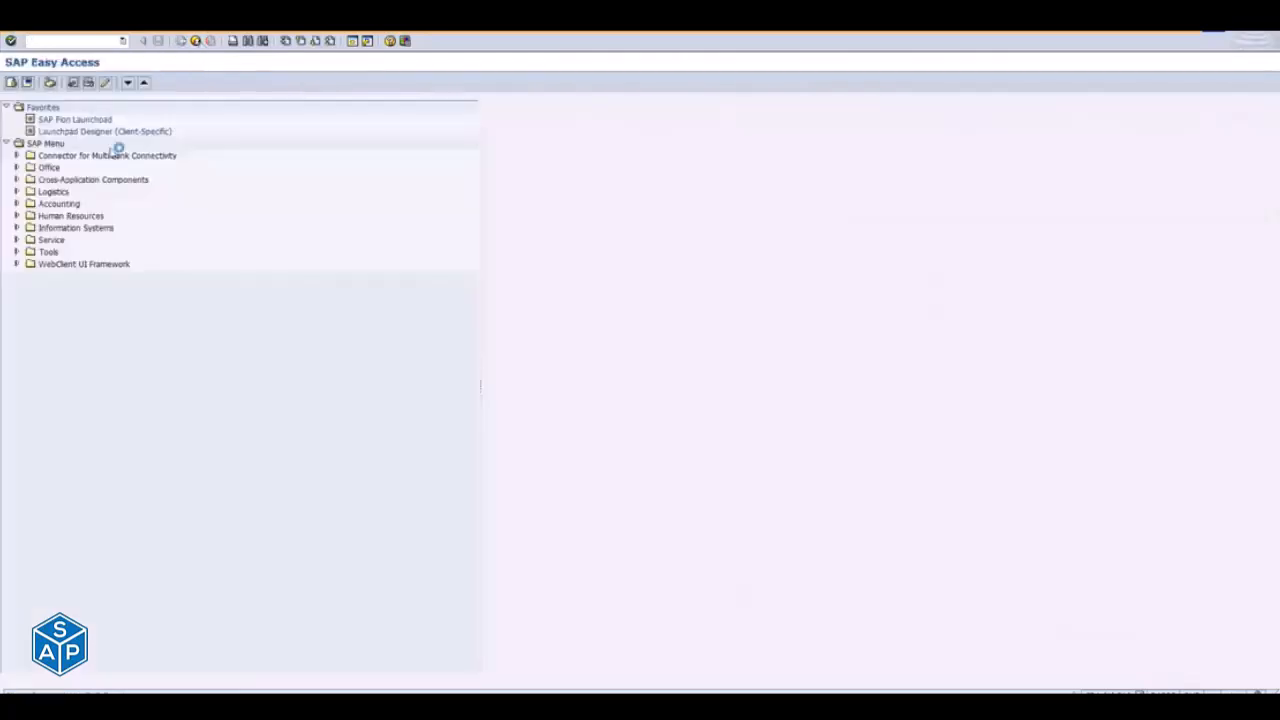
{"action": "key", "text": "Return"}
{"action": "left_click", "coordinate": [137, 106]}
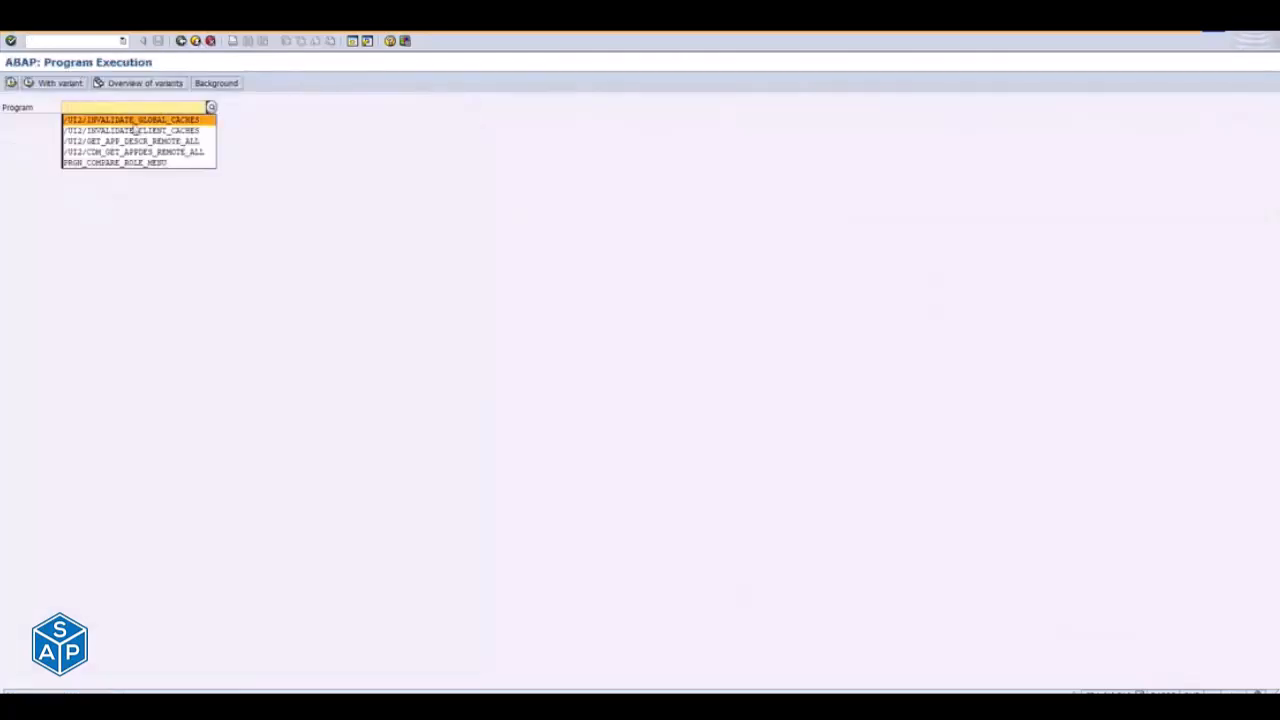
{"action": "left_click", "coordinate": [134, 122]}
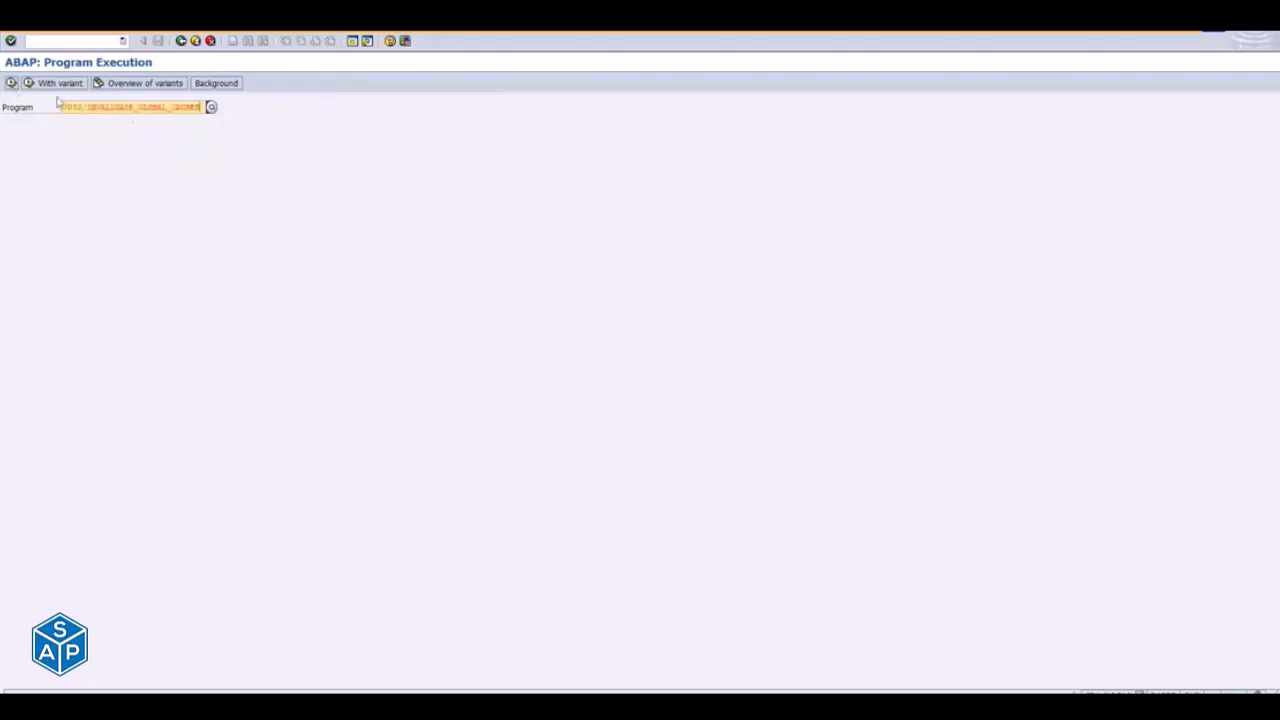
{"action": "left_click_drag", "start_coordinate": [75, 113], "coordinate": [200, 110]}
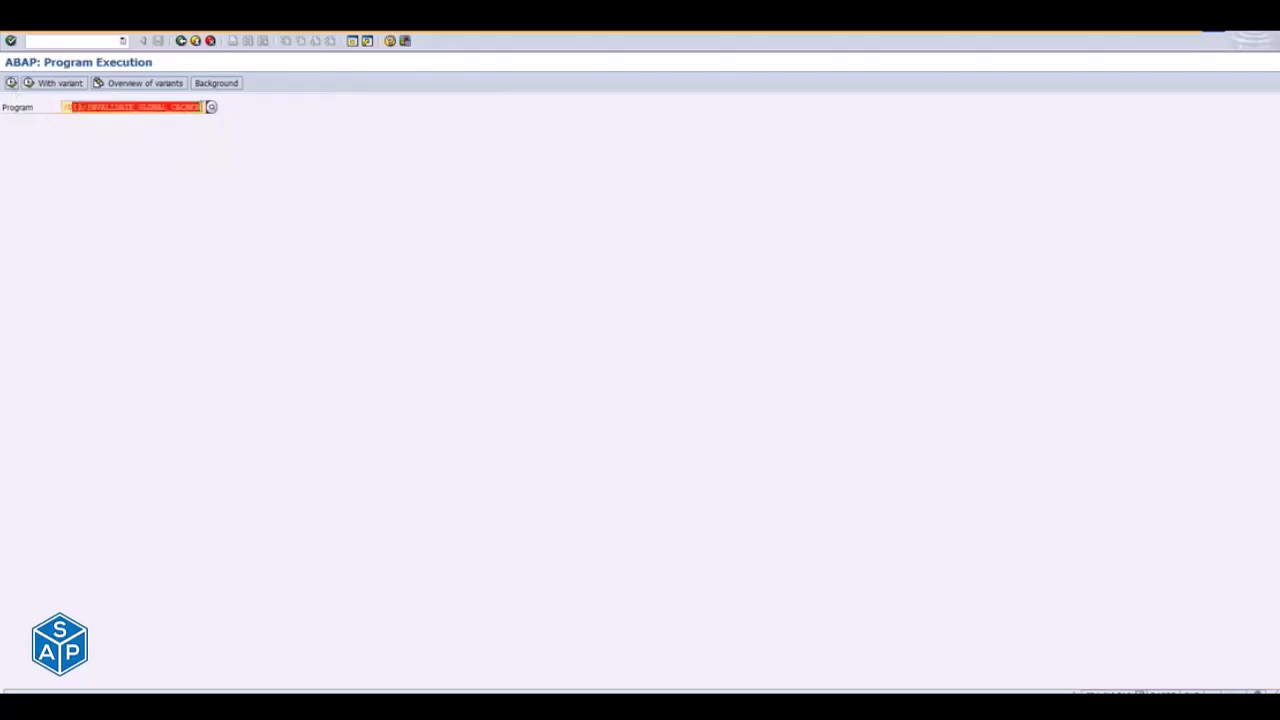
{"action": "left_click", "coordinate": [79, 111]}
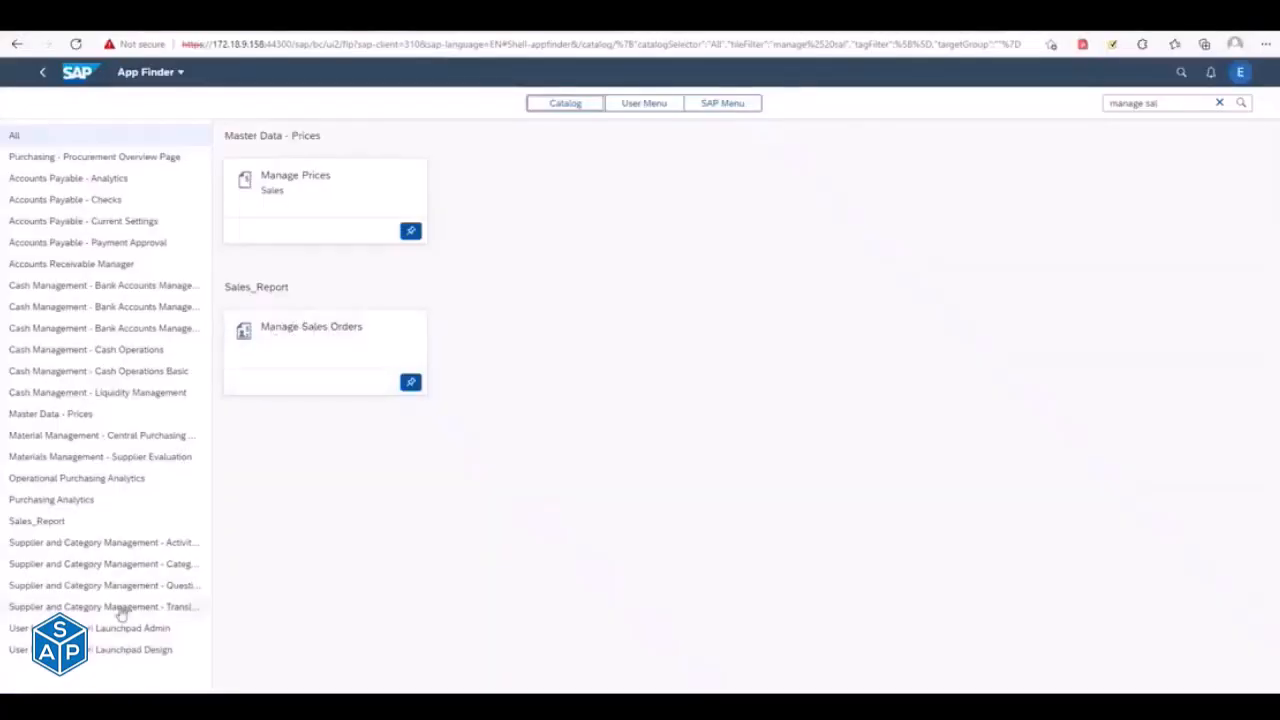
- View the Sales_Report catalog in the App Finder and go to the SalesDisplayDemo group on the launchpad home page
{"action": "left_click", "coordinate": [30, 523]}
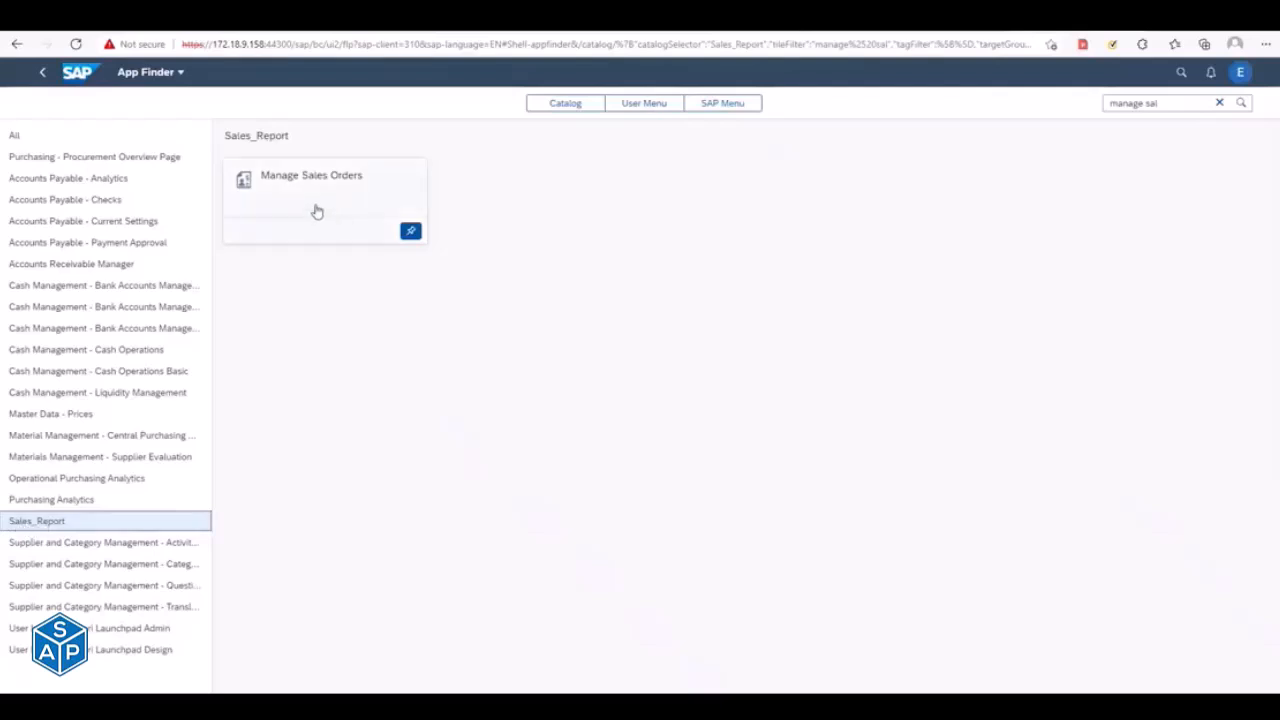
{"action": "left_click", "coordinate": [77, 76]}
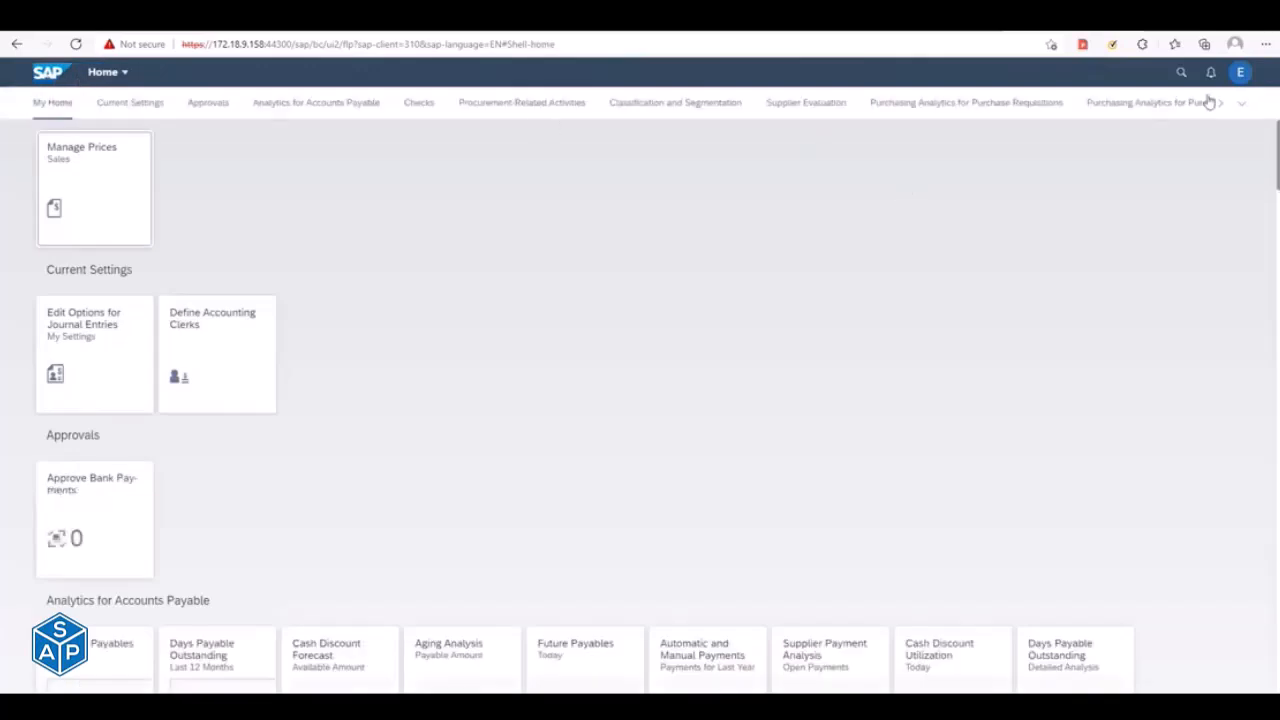
{"action": "left_click", "coordinate": [1241, 103]}
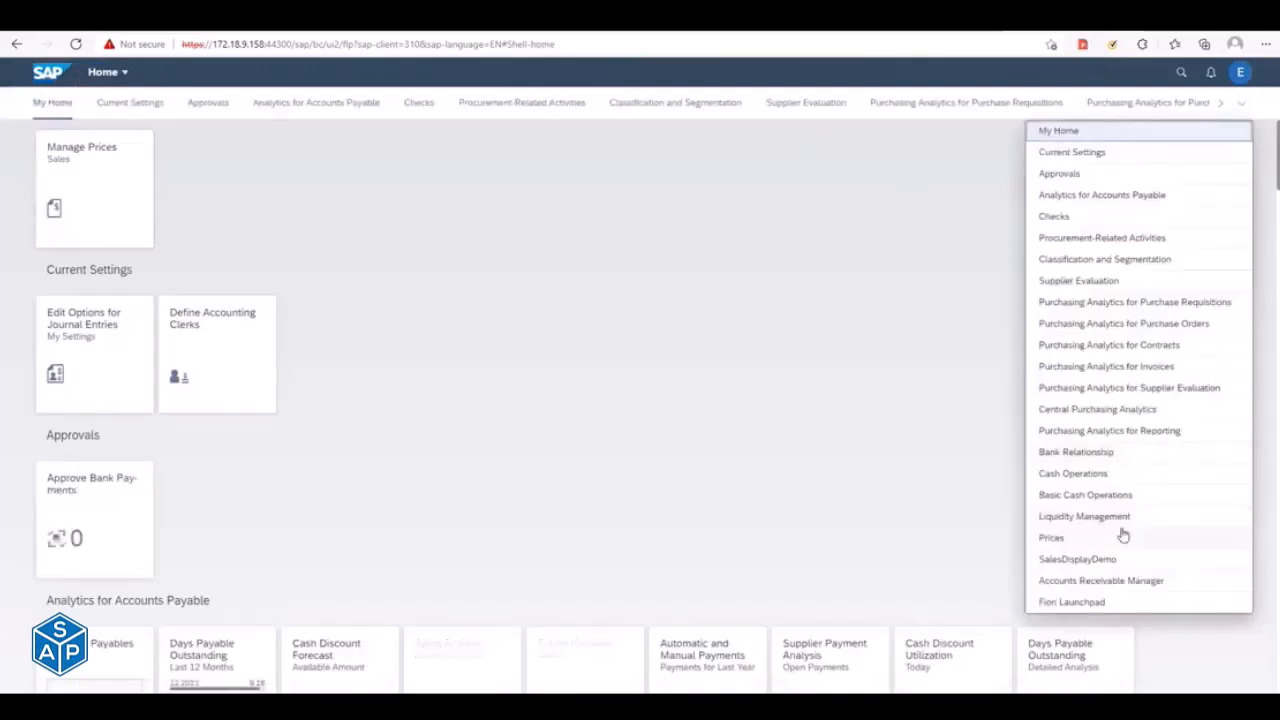
{"action": "left_click", "coordinate": [1080, 560]}
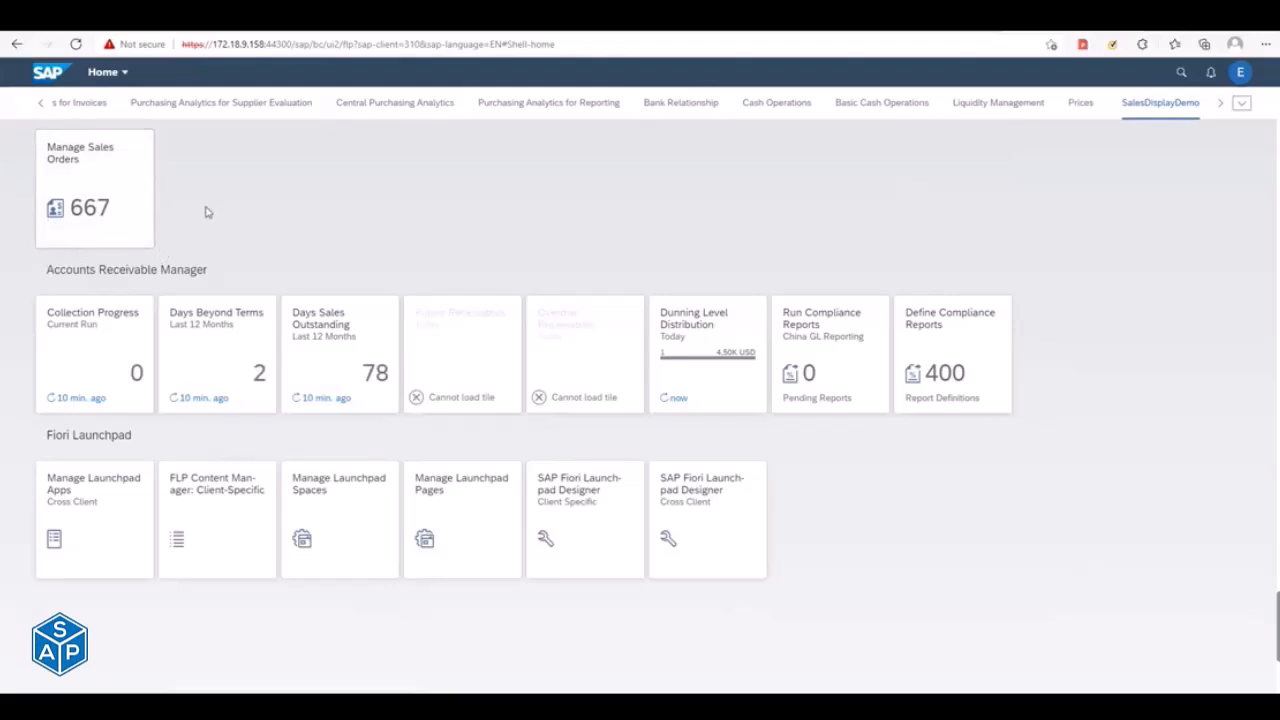
- Open the Manage Sales Orders app from its tile and list all sales orders without setting any filter
{"action": "left_click", "coordinate": [110, 178]}
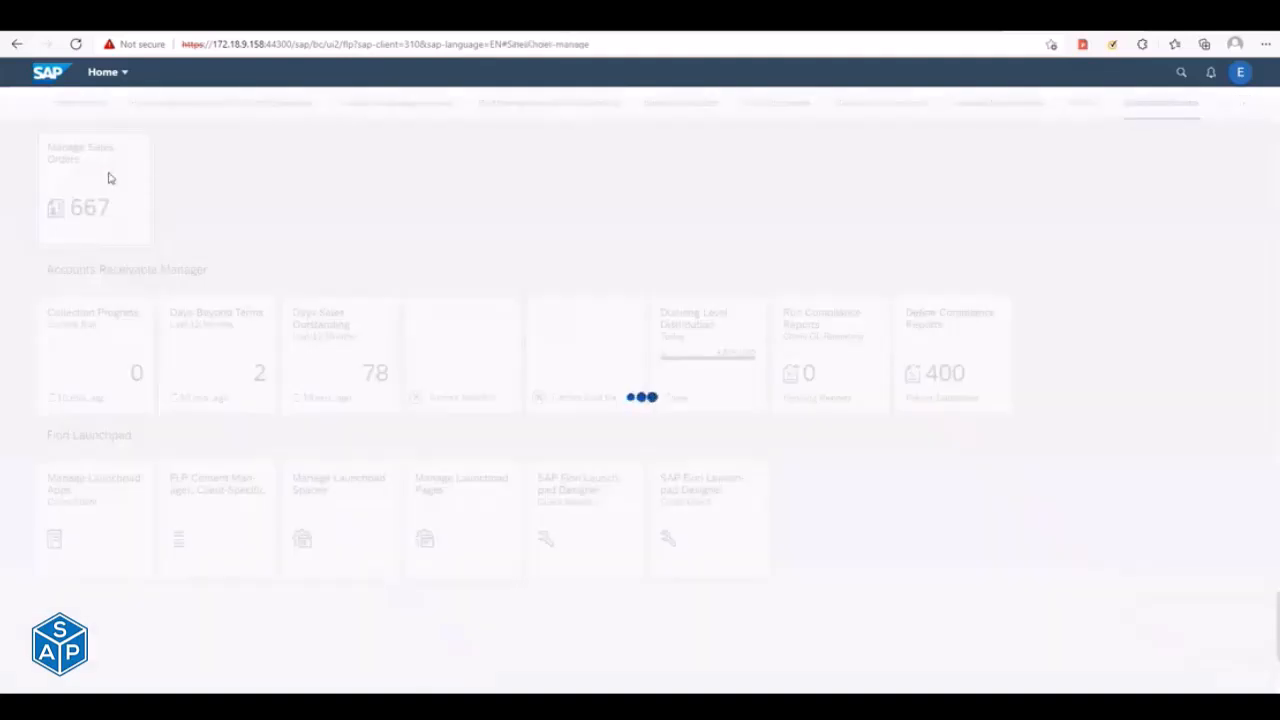
{"action": "key", "text": "alt+Tab"}
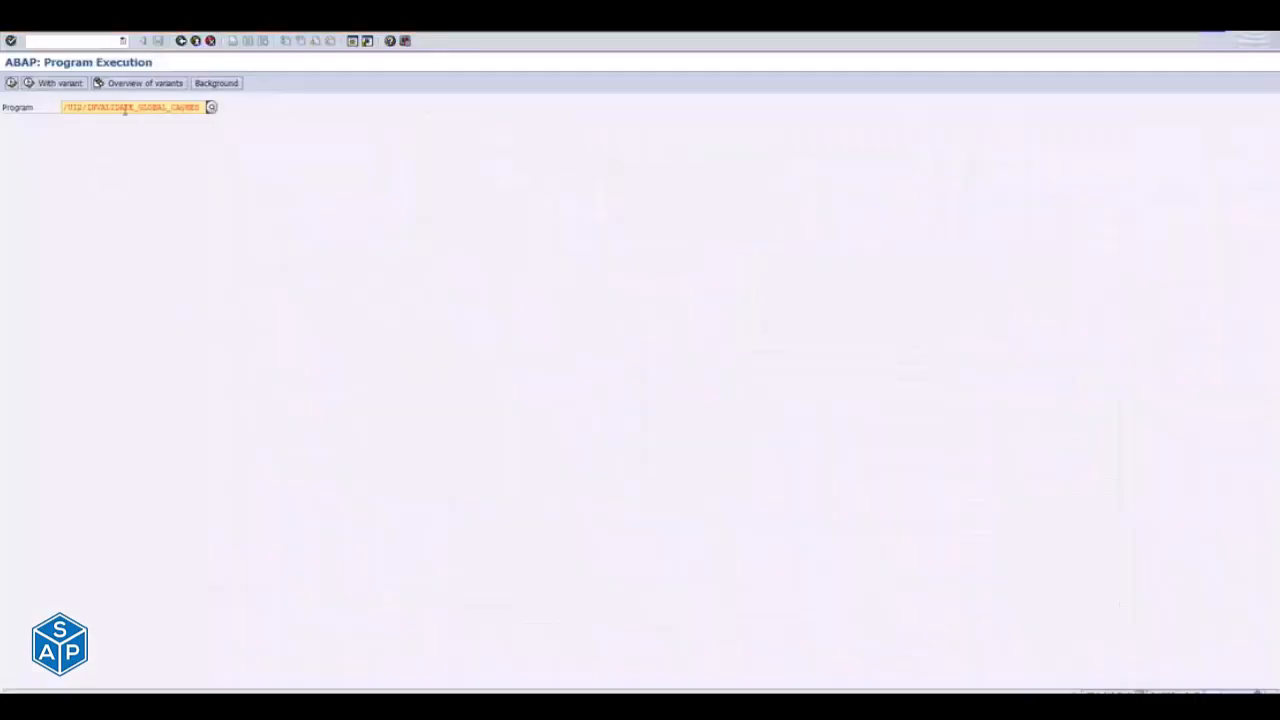
{"action": "key", "text": "alt+Tab"}
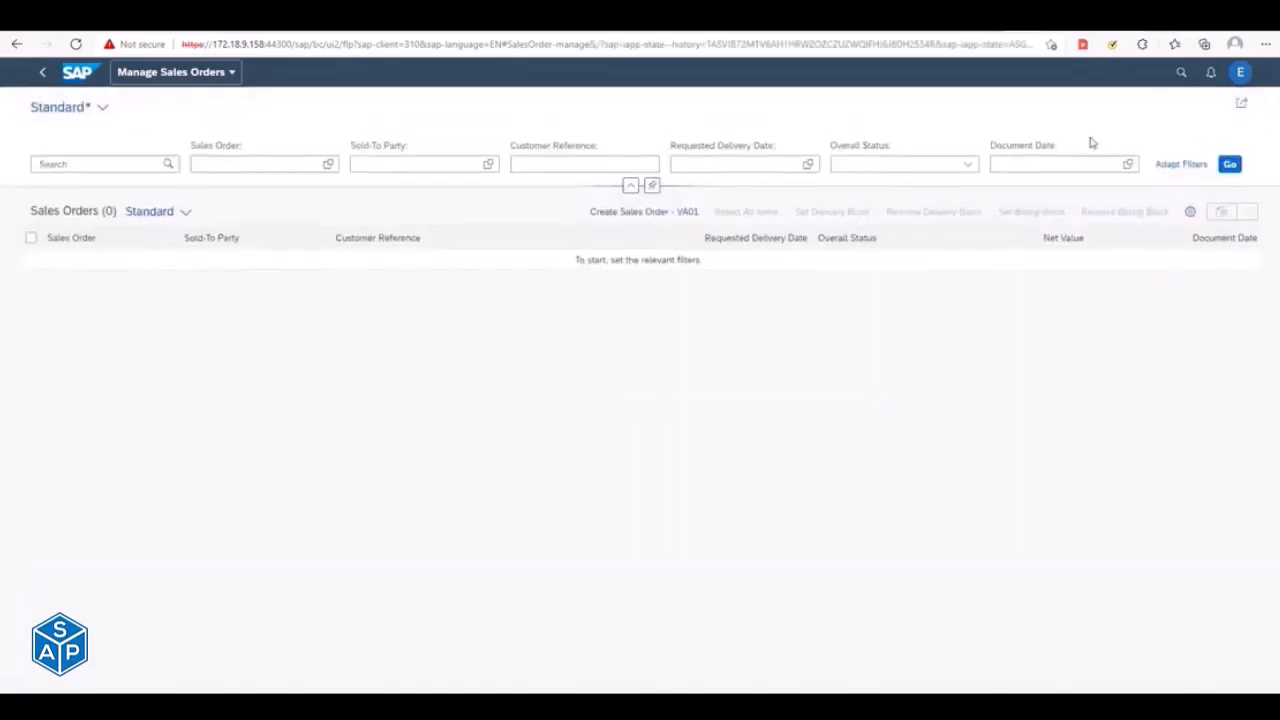
{"action": "left_click", "coordinate": [1229, 164]}
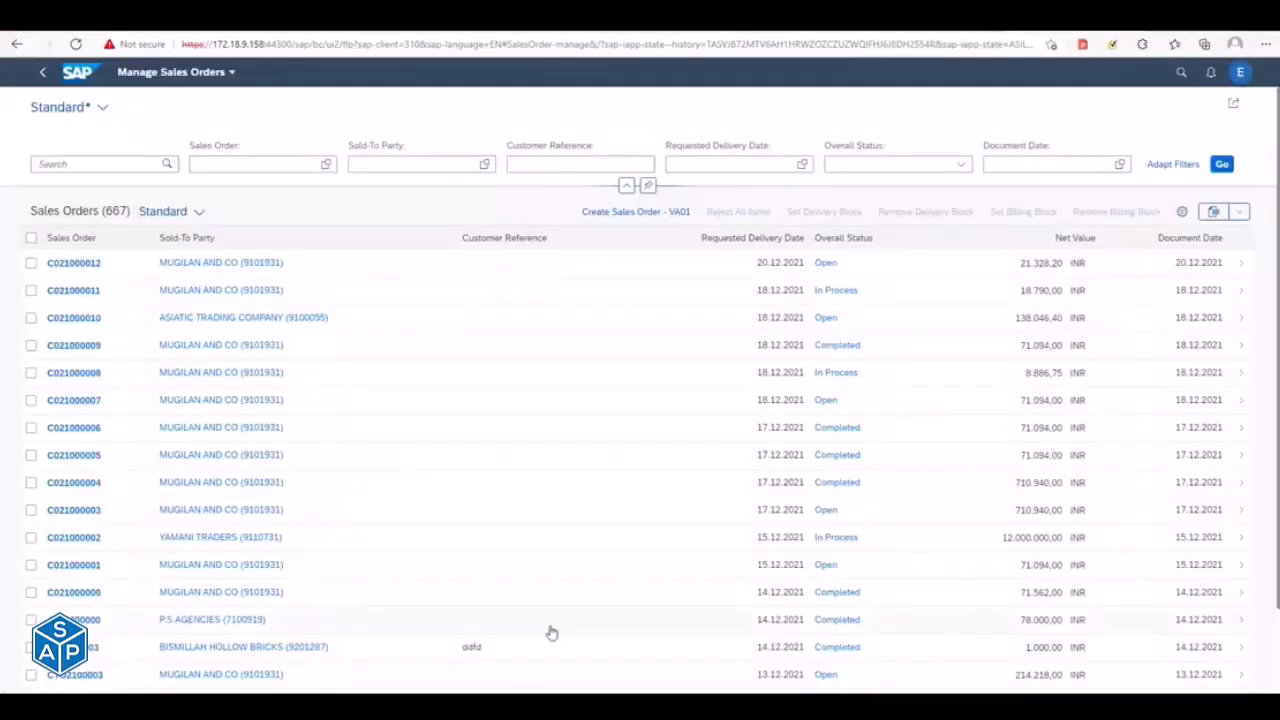
- View the sold-to party details of the second listed sales order, cancel its link list dialog and return to the launchpad home page
{"action": "left_click", "coordinate": [203, 290]}
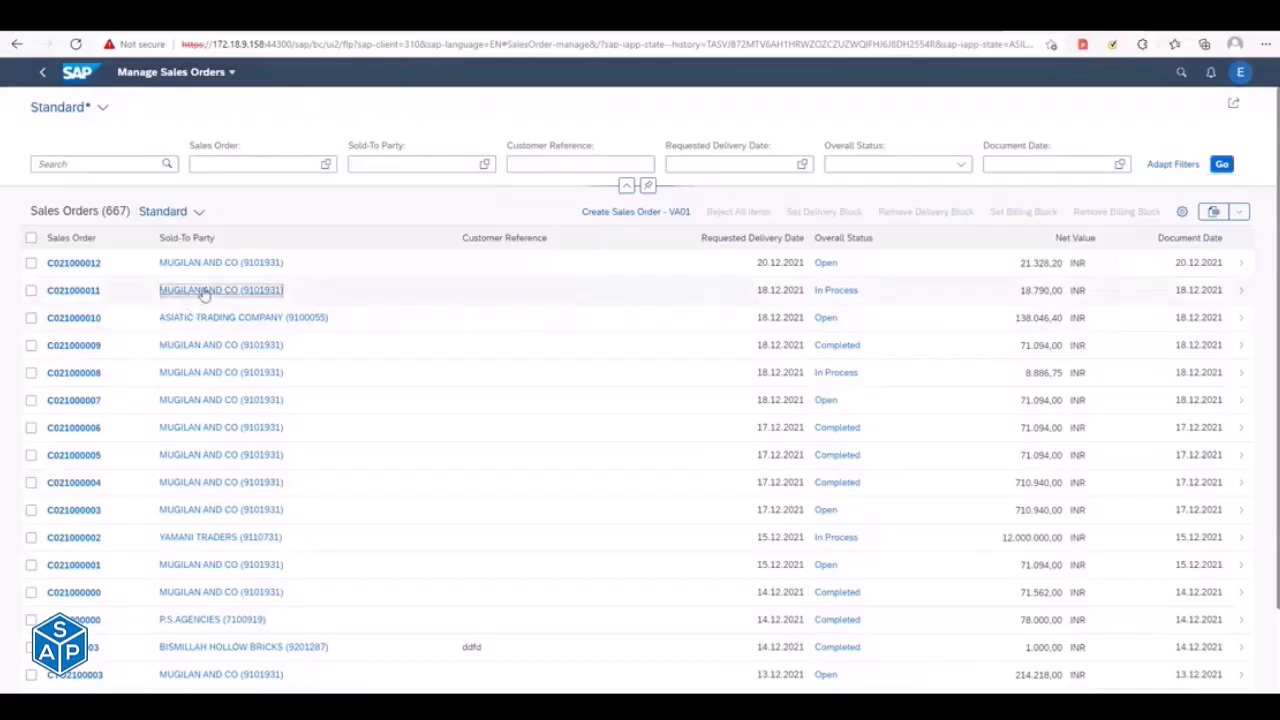
{"action": "left_click", "coordinate": [505, 405]}
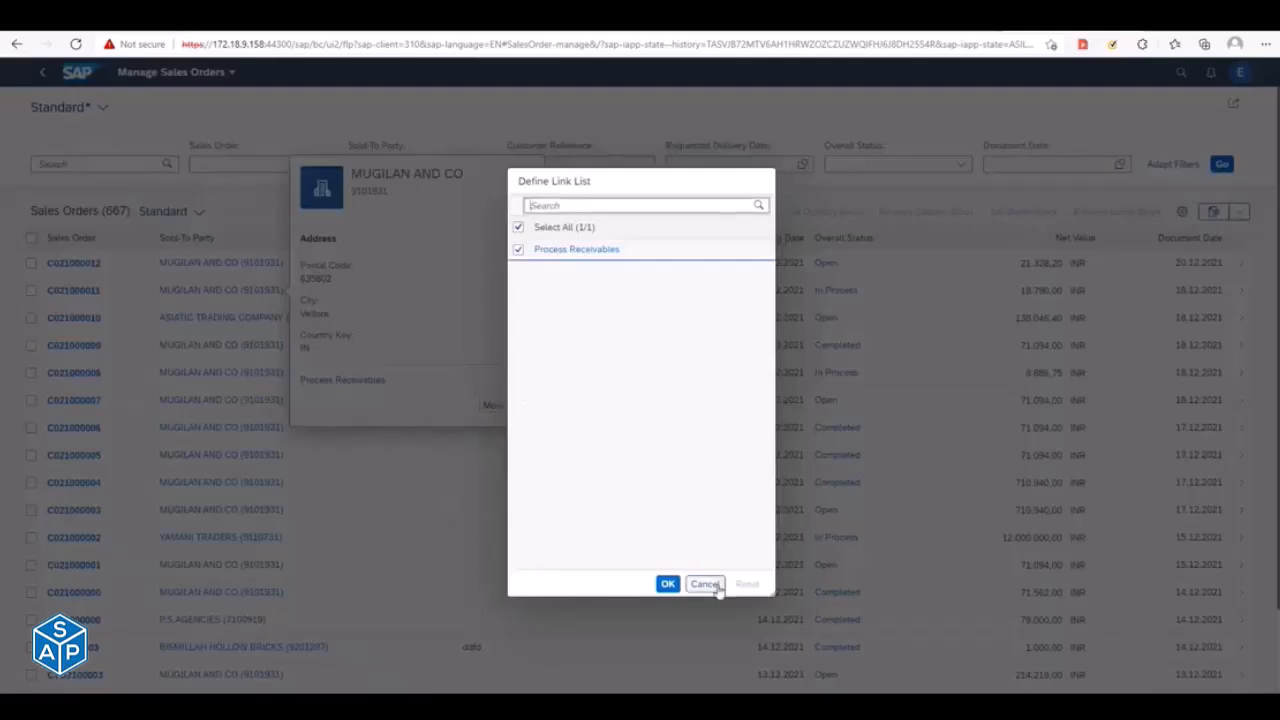
{"action": "left_click", "coordinate": [716, 590]}
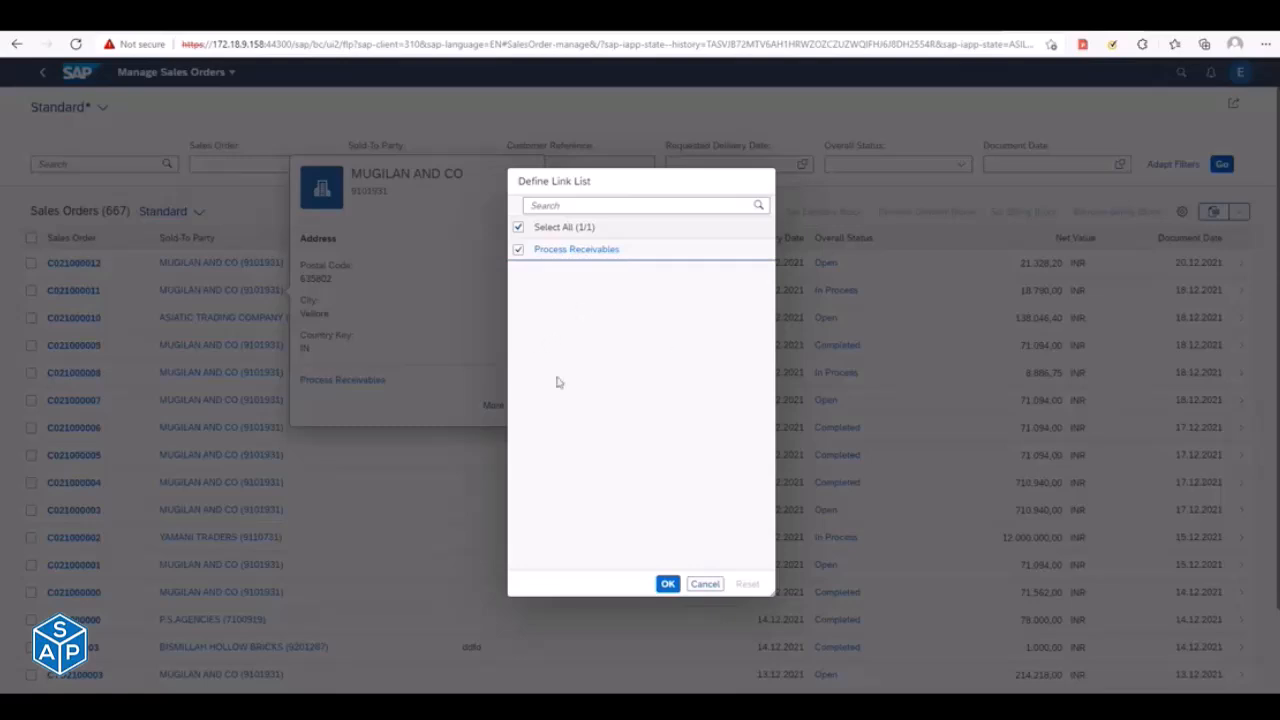
{"action": "left_click", "coordinate": [709, 588]}
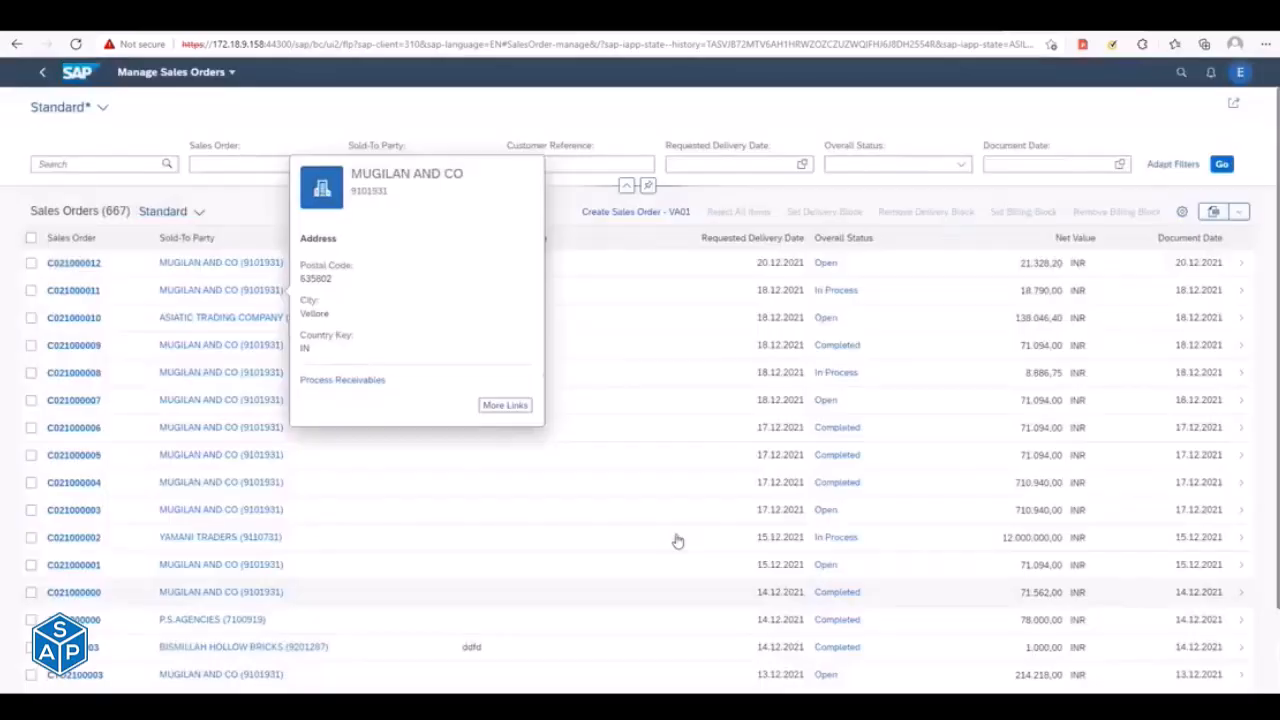
{"action": "left_click", "coordinate": [472, 124]}
{"action": "left_click", "coordinate": [77, 72]}
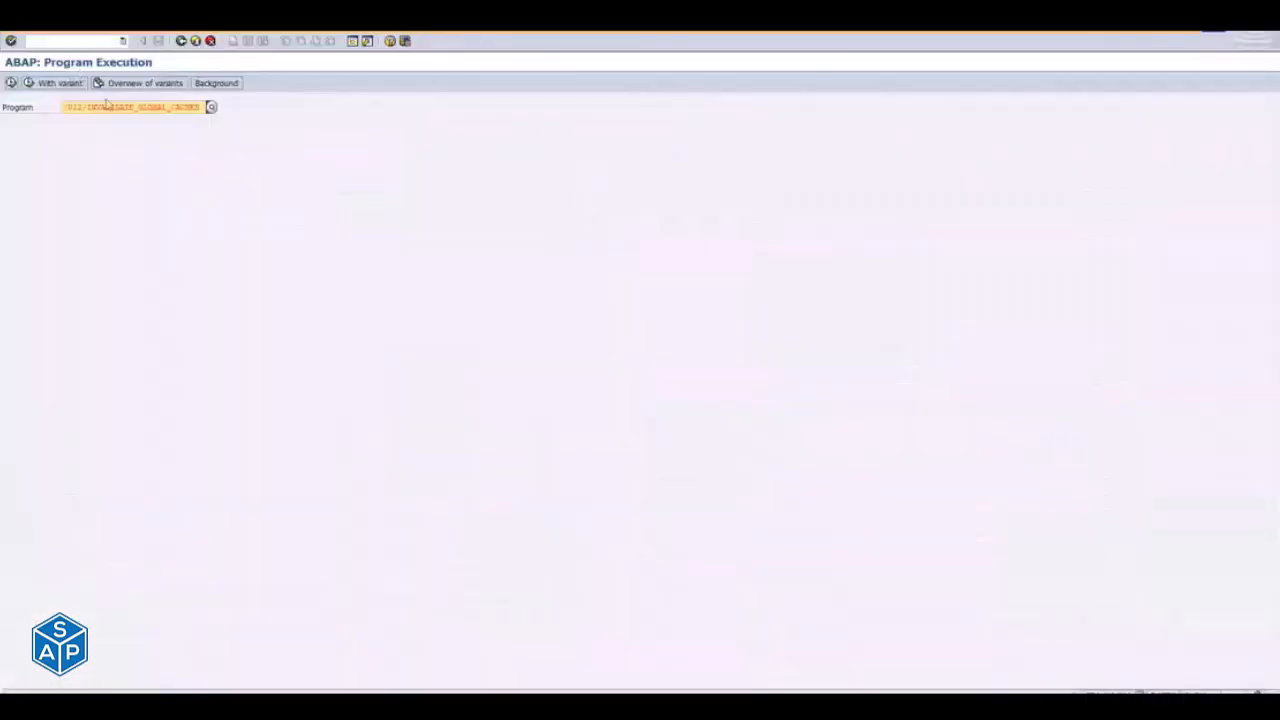
- In SAP GUI's program execution screen, replace the program name with /UI2/INVALIDATE_CLIENT_CACHES
{"action": "left_click", "coordinate": [78, 106]}
{"action": "left_click_drag", "start_coordinate": [140, 104], "coordinate": [164, 103]}
{"action": "key", "text": "BackSpace"}
{"action": "type", "text": "cline"}
{"action": "key", "text": "BackSpace"}
{"action": "key", "text": "BackSpace"}
{"action": "key", "text": "BackSpace"}
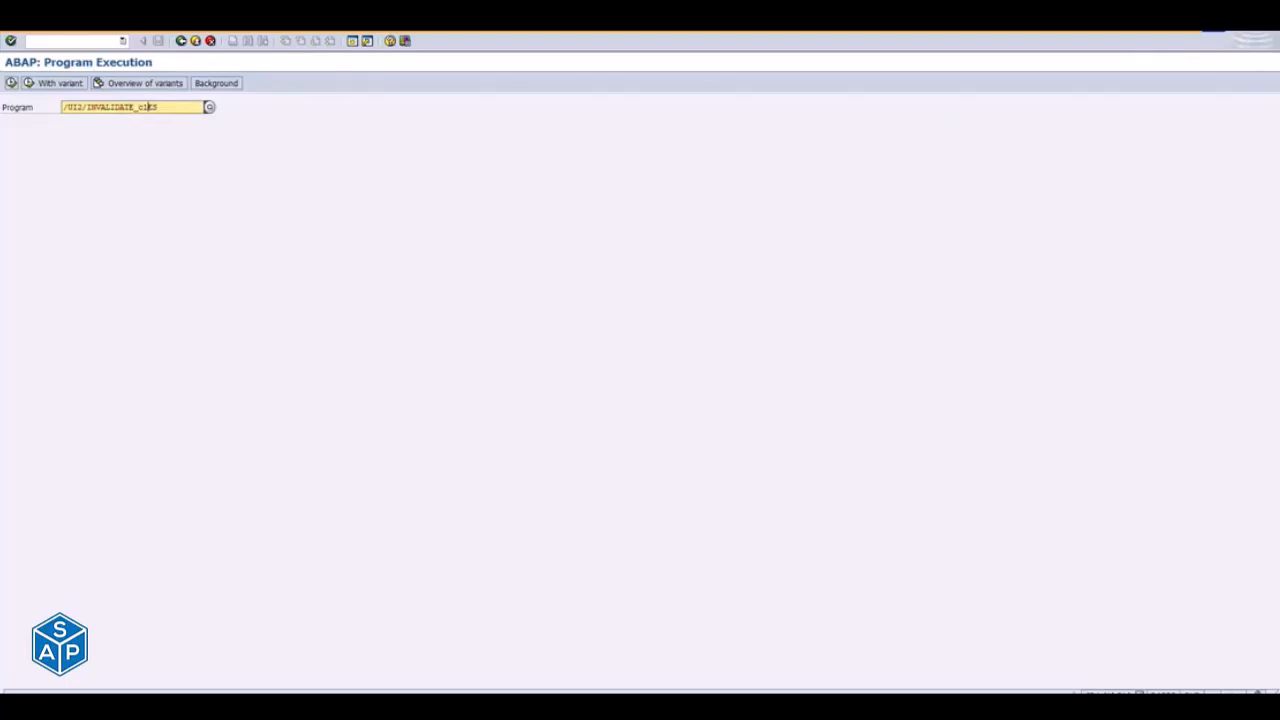
{"action": "type", "text": "ient"}
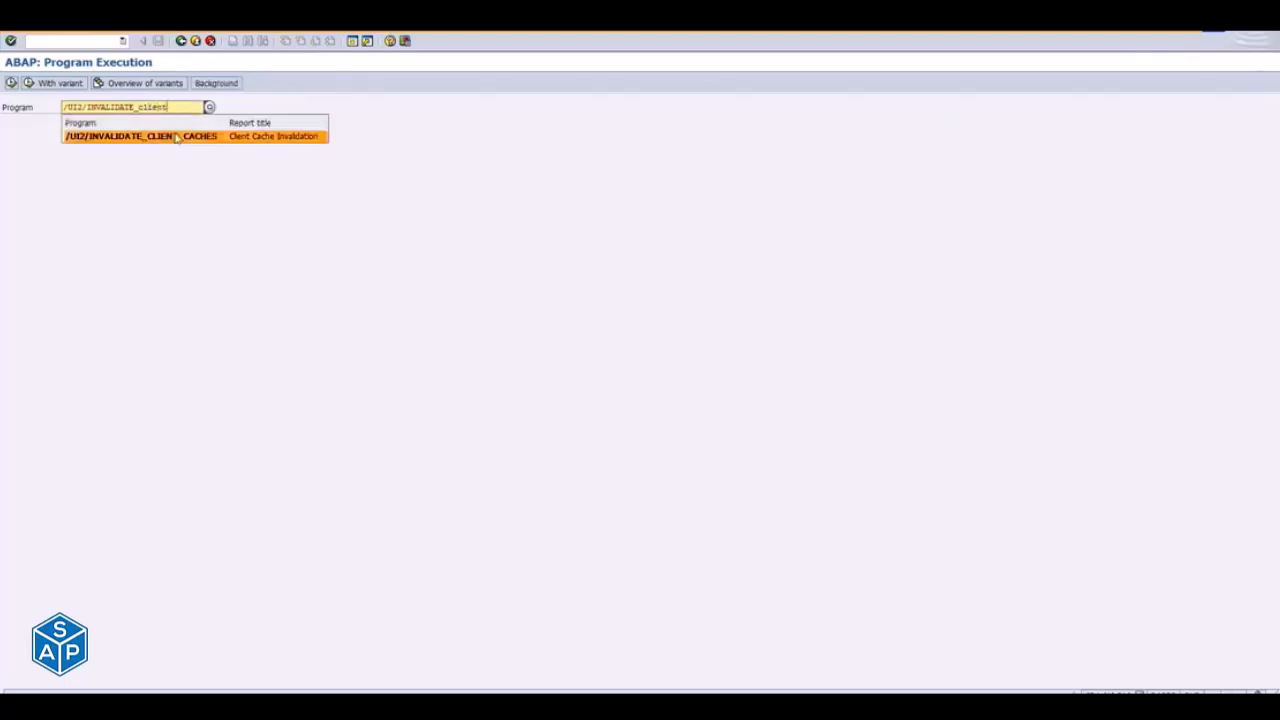
{"action": "left_click", "coordinate": [175, 136]}
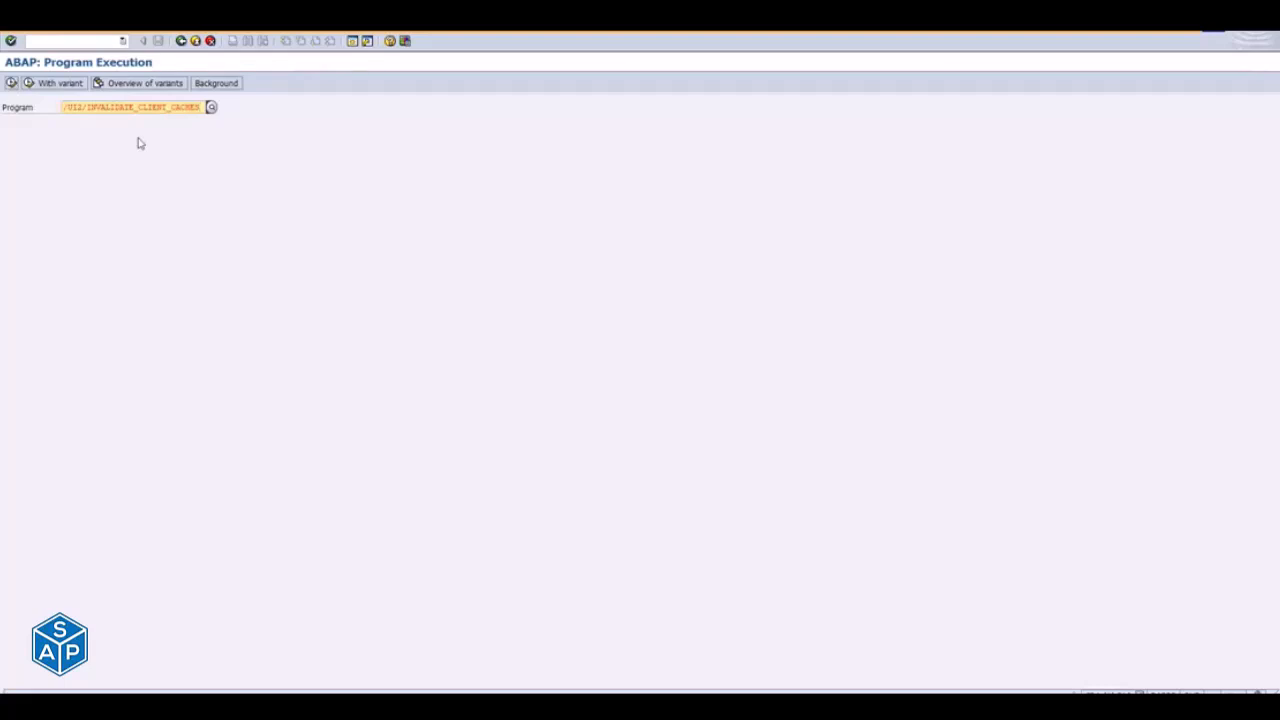
- Switch back to the browser and examine the path and client in the Launchpad Designer's web address
{"action": "key", "text": "alt+Tab"}
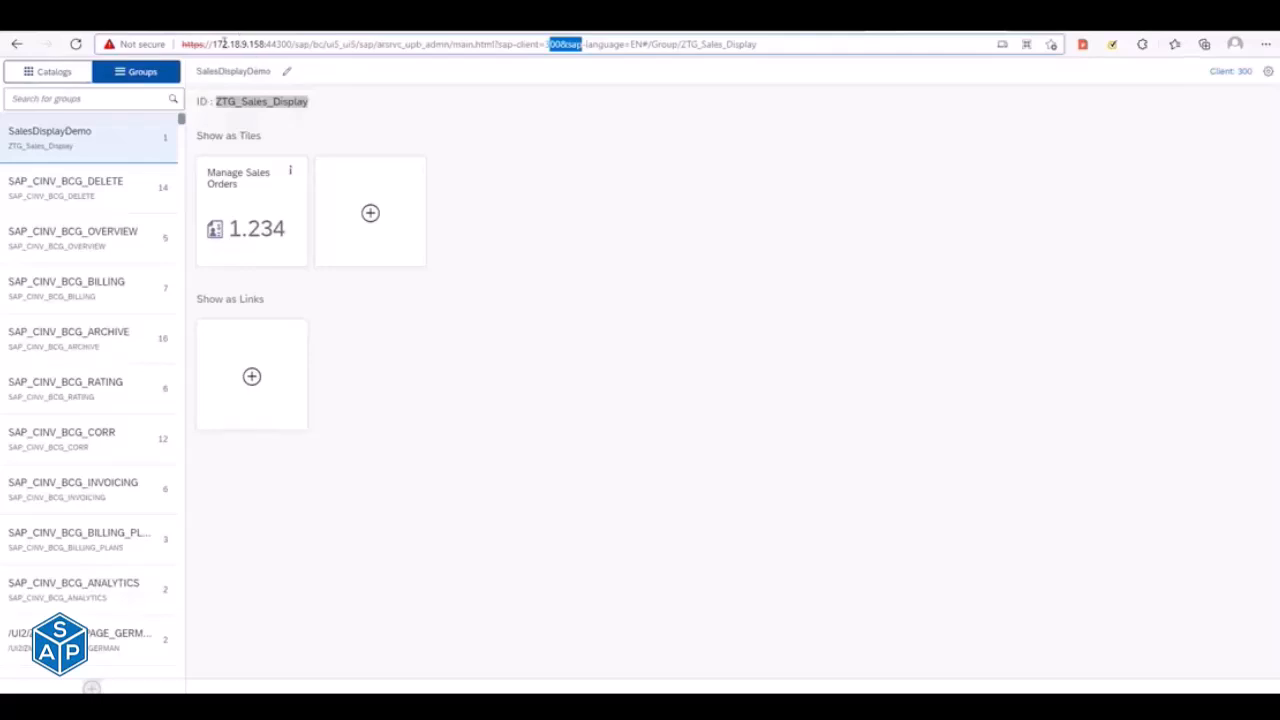
{"action": "left_click", "coordinate": [224, 44]}
{"action": "left_click_drag", "start_coordinate": [296, 44], "coordinate": [563, 59]}
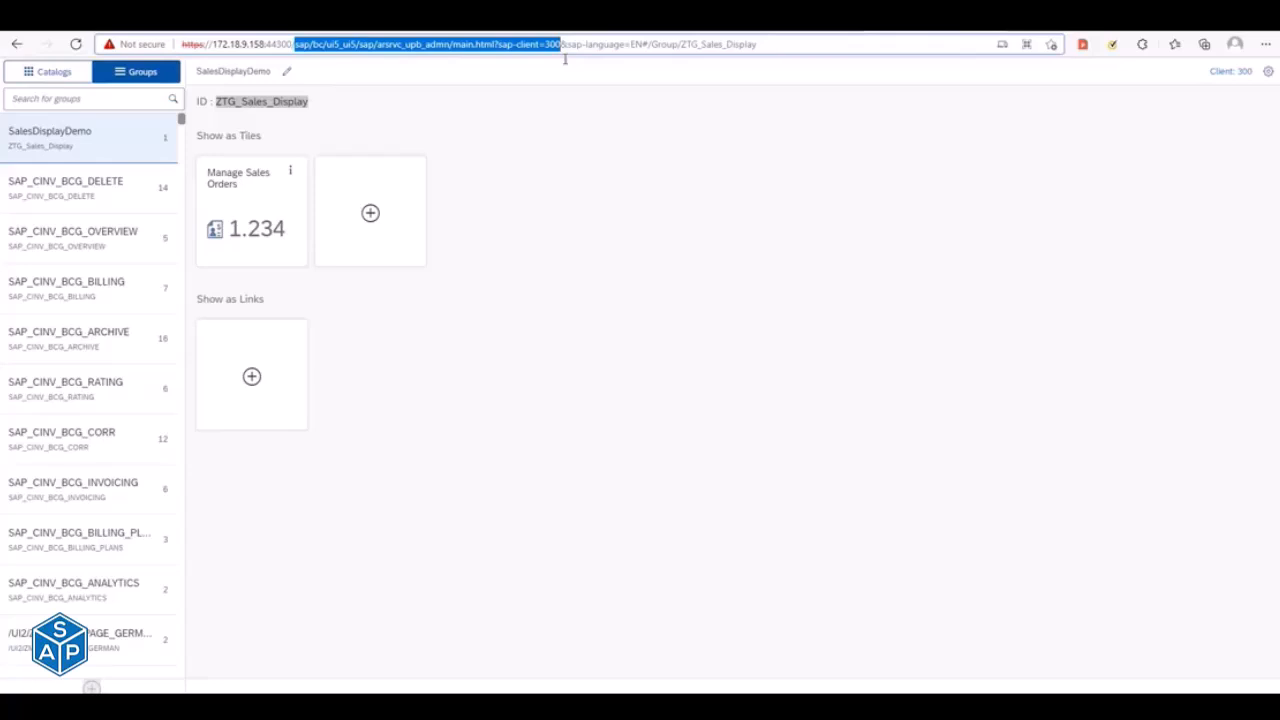
{"action": "double_click", "coordinate": [573, 62]}
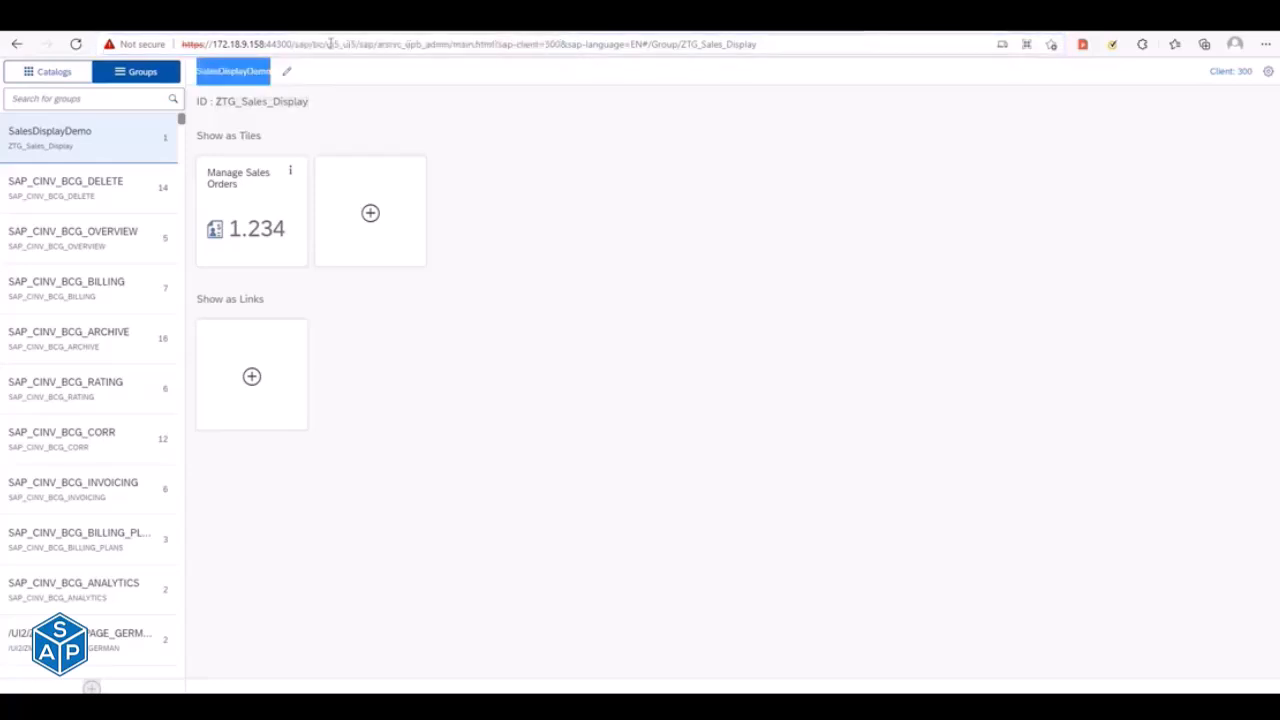
{"action": "left_click_drag", "start_coordinate": [293, 44], "coordinate": [702, 44]}
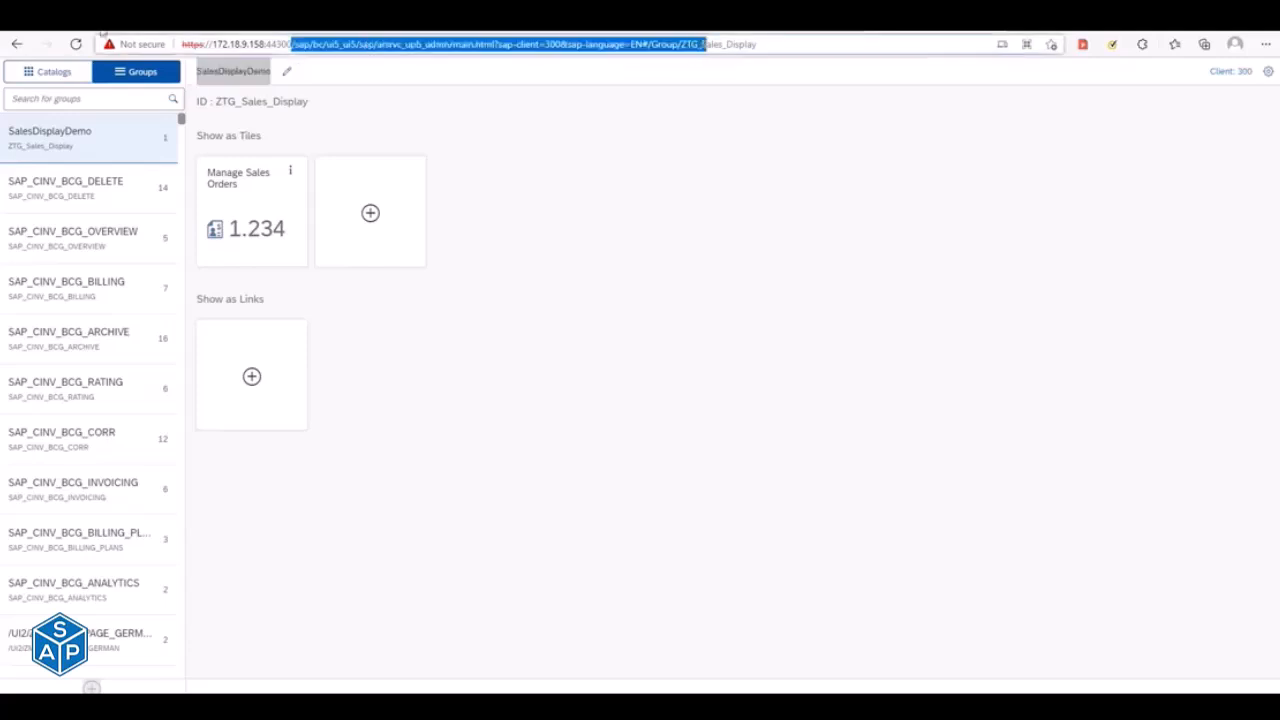
- Filter the Launchpad Designer's catalogs by ZTC and display the Sales_Report catalog (ZTC_Sales_Display)
{"action": "left_click", "coordinate": [52, 76]}
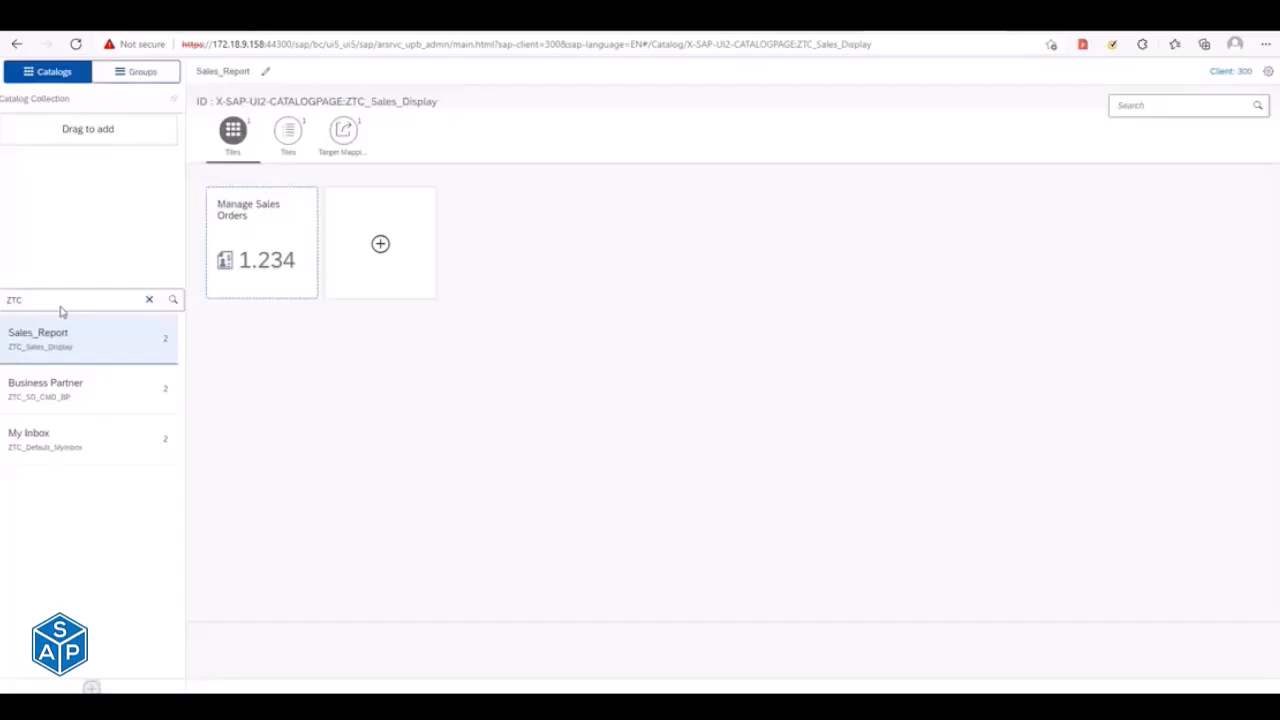
{"action": "left_click", "coordinate": [61, 305]}
{"action": "key", "text": "Return"}
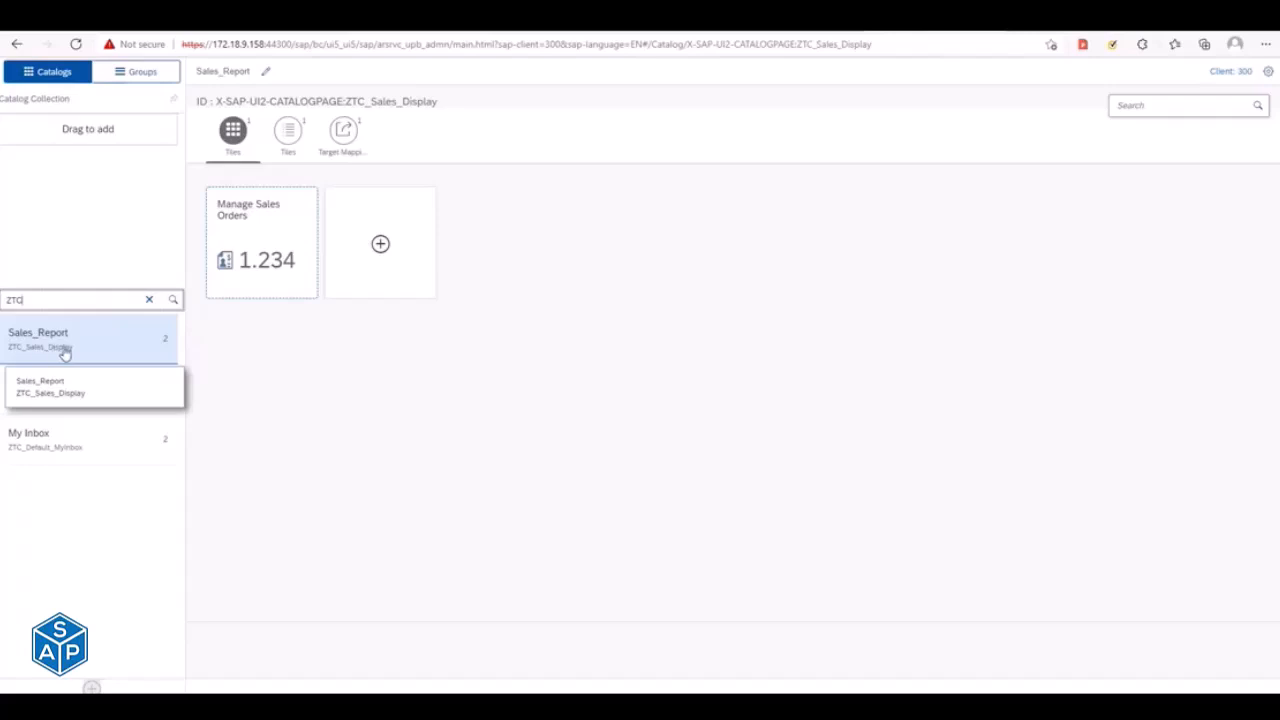
- Review the Sales_Report catalog's tile list and target mapping for the SalesOrder manage app
{"action": "left_click", "coordinate": [82, 352]}
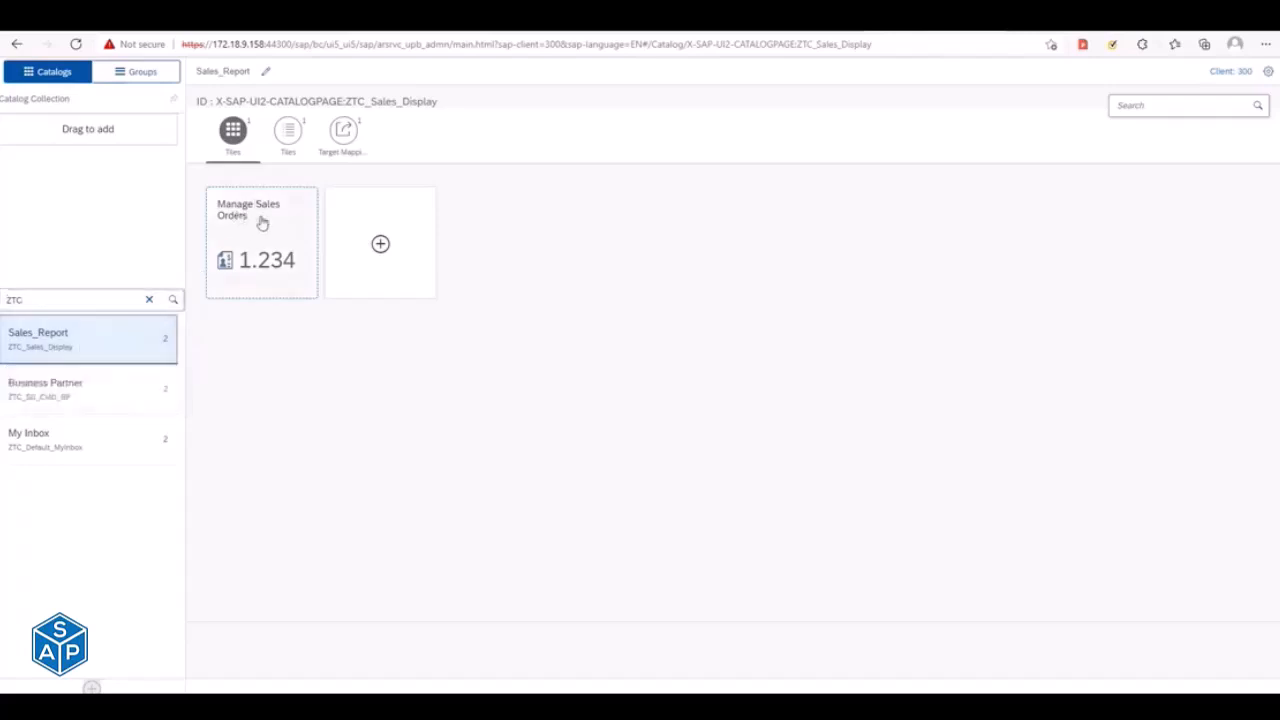
{"action": "left_click", "coordinate": [287, 140]}
{"action": "left_click", "coordinate": [342, 140]}
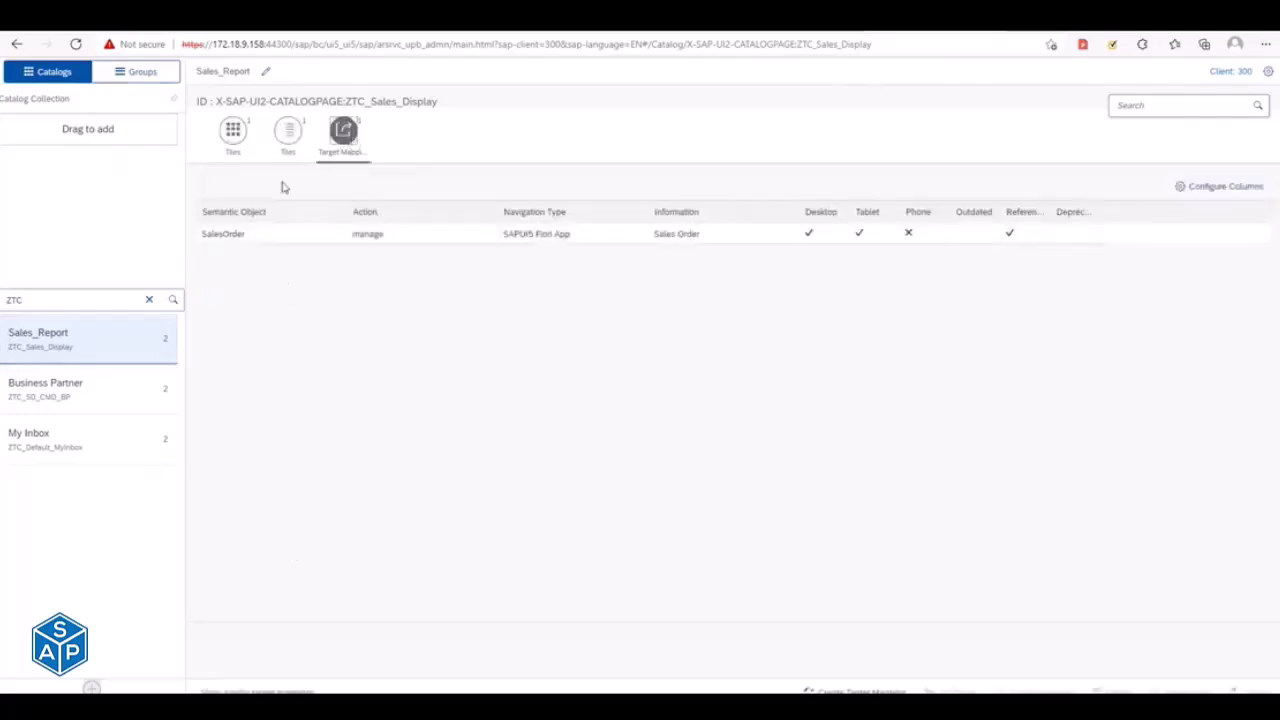
{"action": "left_click", "coordinate": [289, 147]}
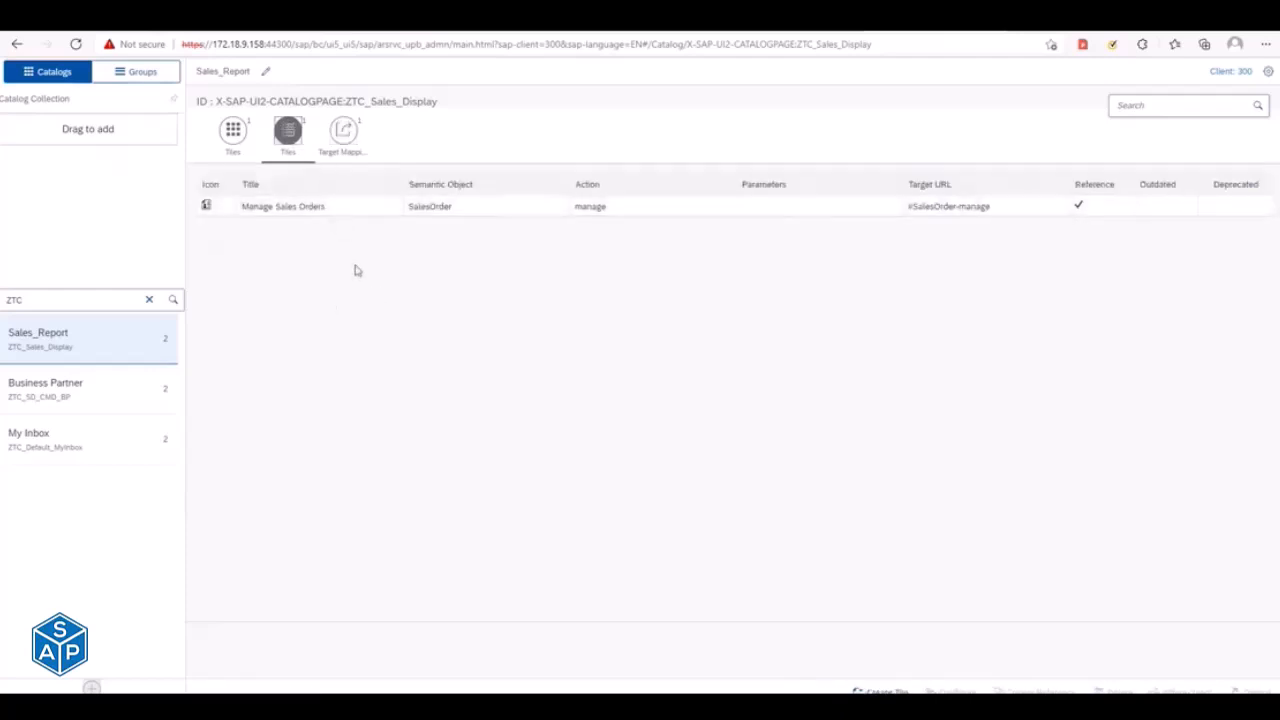
{"action": "left_click", "coordinate": [345, 147]}
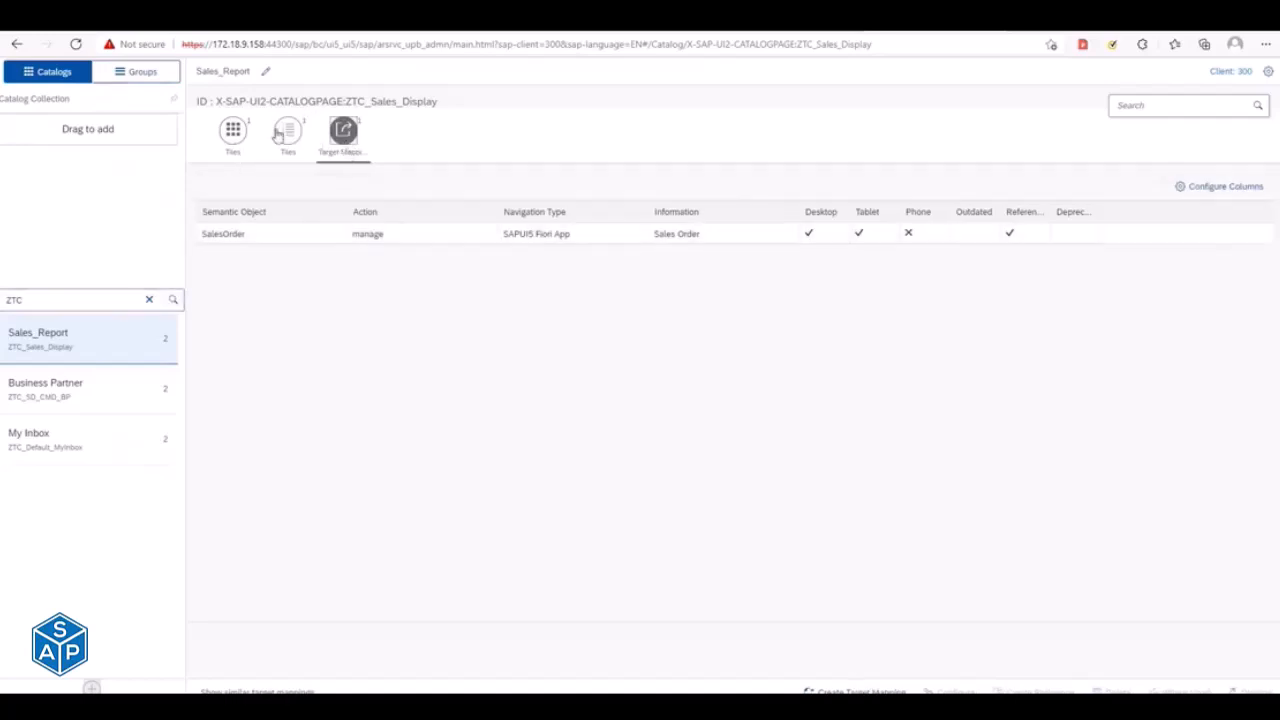
{"action": "left_click", "coordinate": [288, 133]}
- Switch to SAP GUI's program execution screen, examine the cache invalidation program name, and return to the Launchpad Designer
{"action": "key", "text": "alt+Tab"}
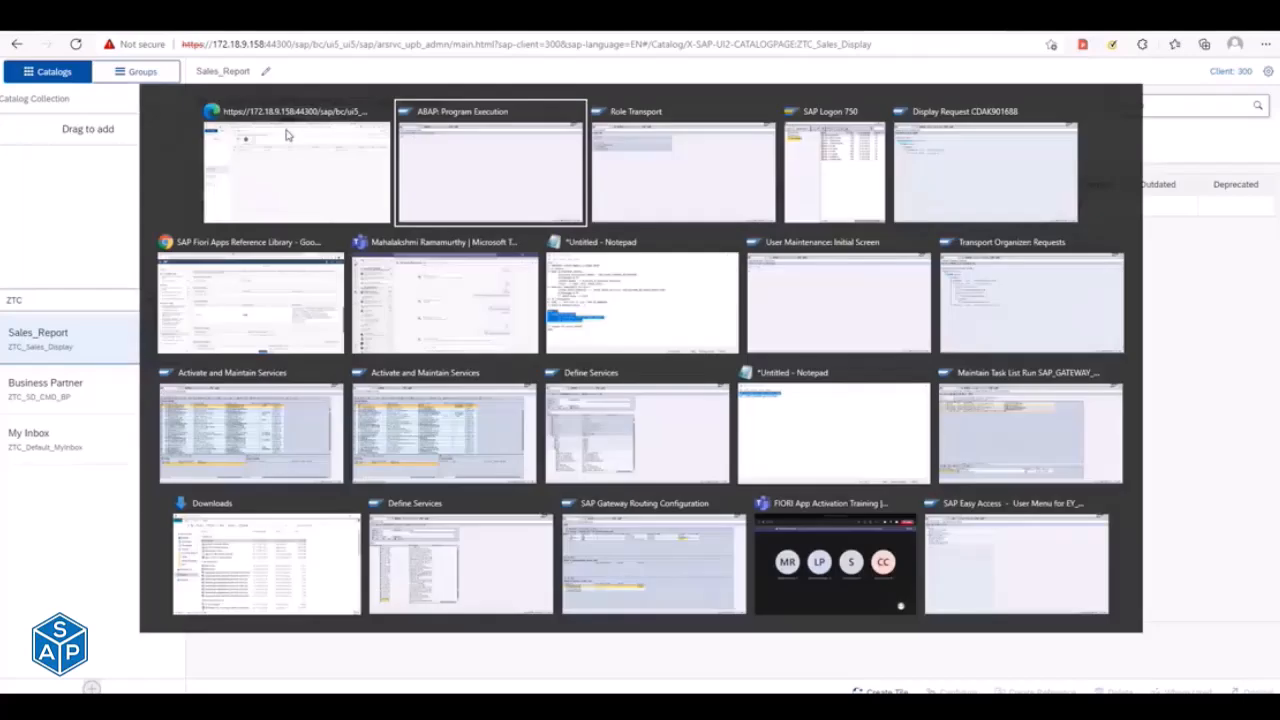
{"action": "left_click_drag", "start_coordinate": [135, 107], "coordinate": [205, 107]}
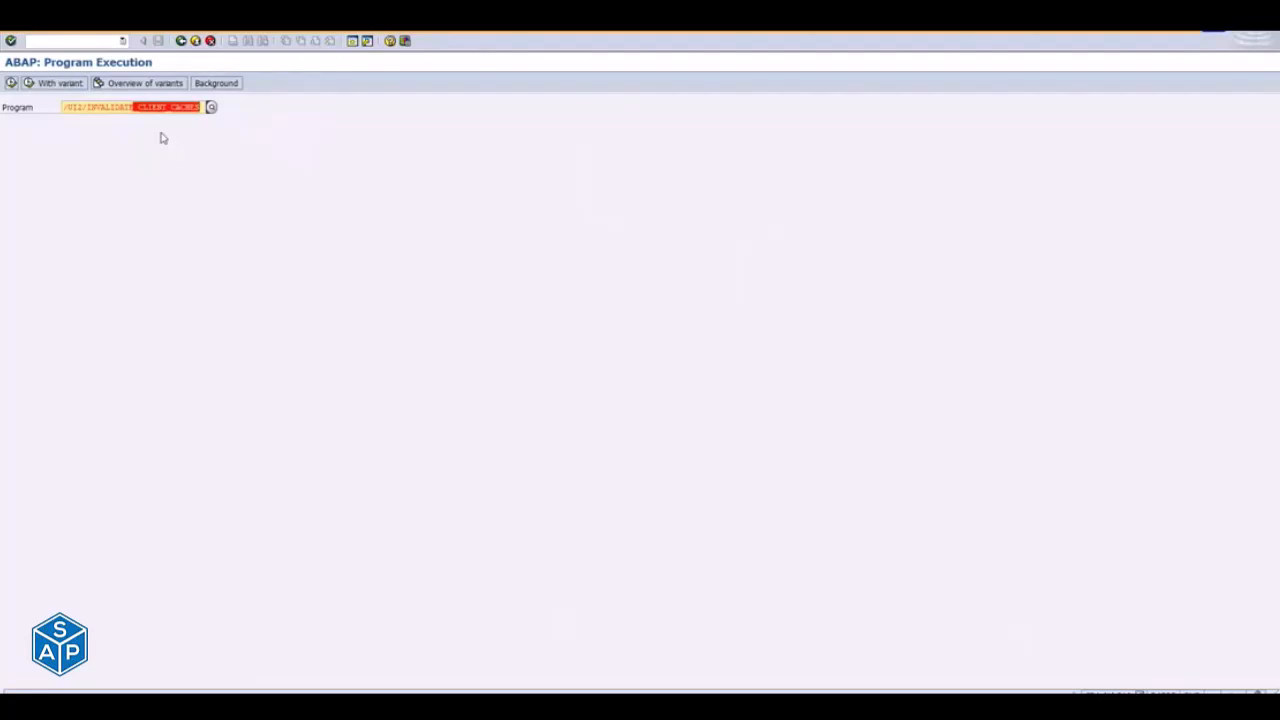
{"action": "key", "text": "alt+Tab"}
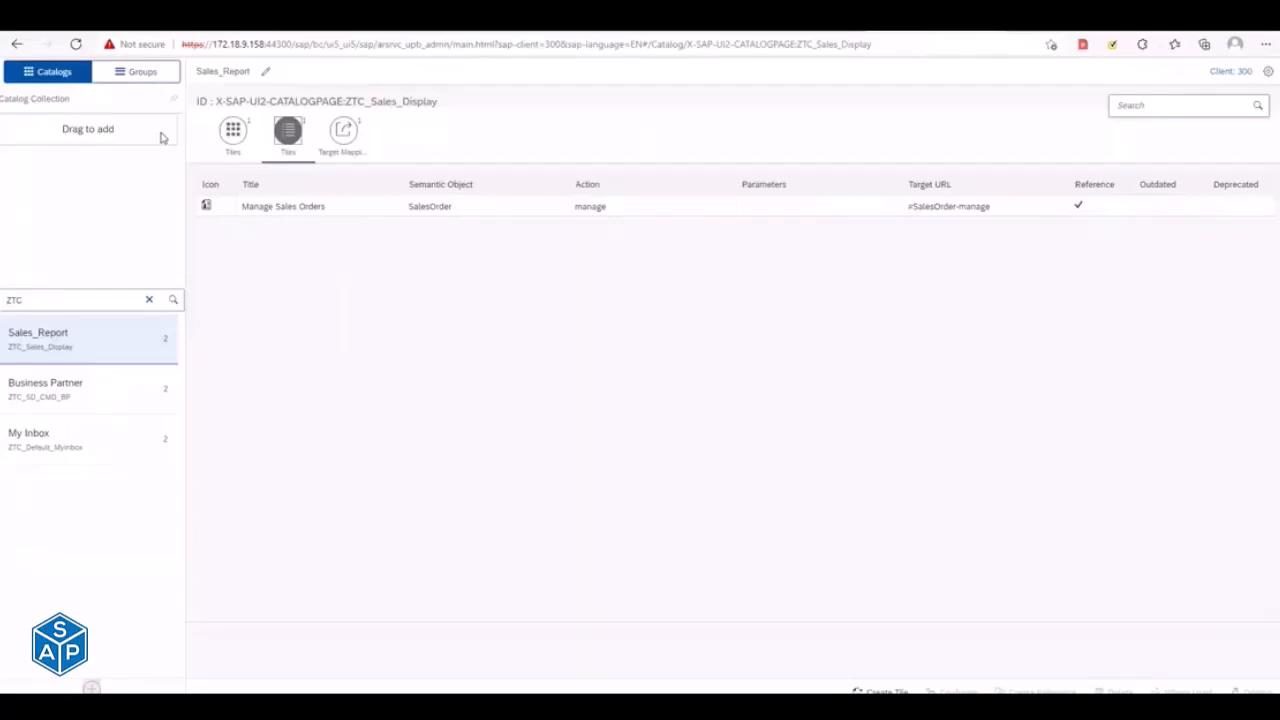
- View the client 310 launchpad home page and the other open browser page, ending back at the Launchpad Designer
{"action": "key", "text": "alt+Tab"}
{"action": "key", "text": "alt+Tab"}
{"action": "key", "text": "alt+Tab"}
{"action": "key", "text": "alt+Tab"}
{"action": "key", "text": "Escape"}
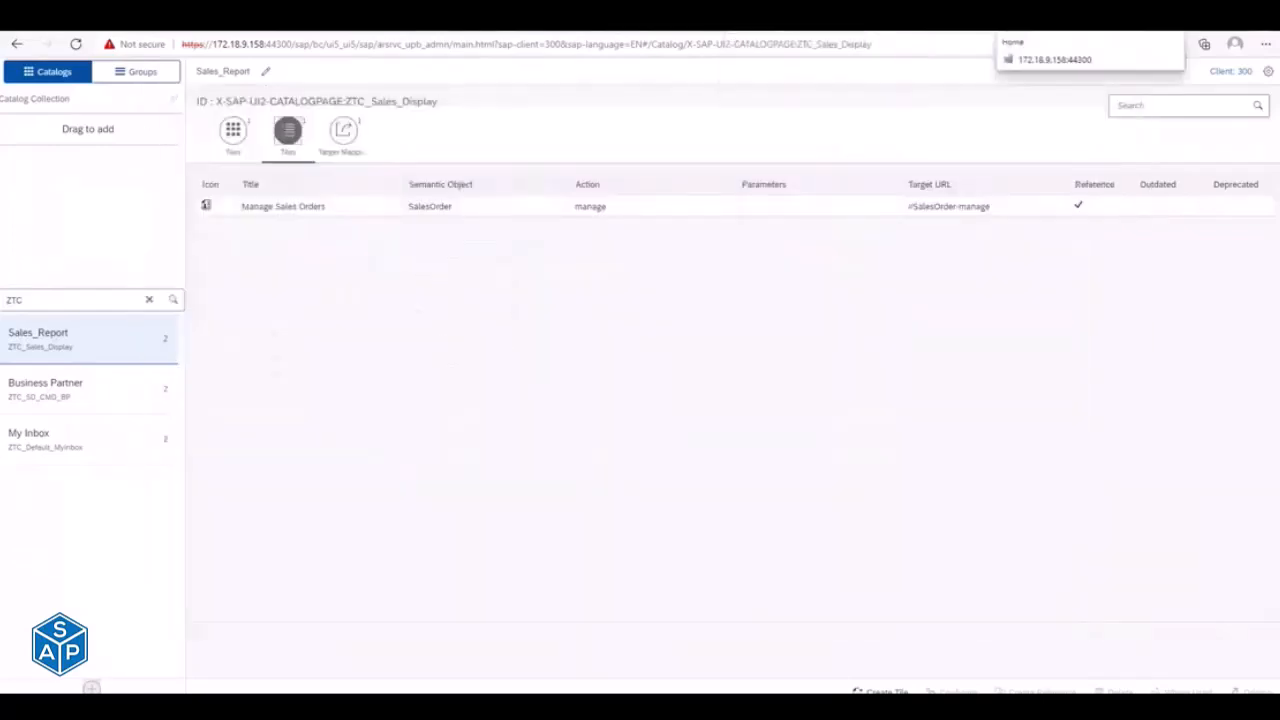
{"action": "left_click", "coordinate": [1010, 38]}
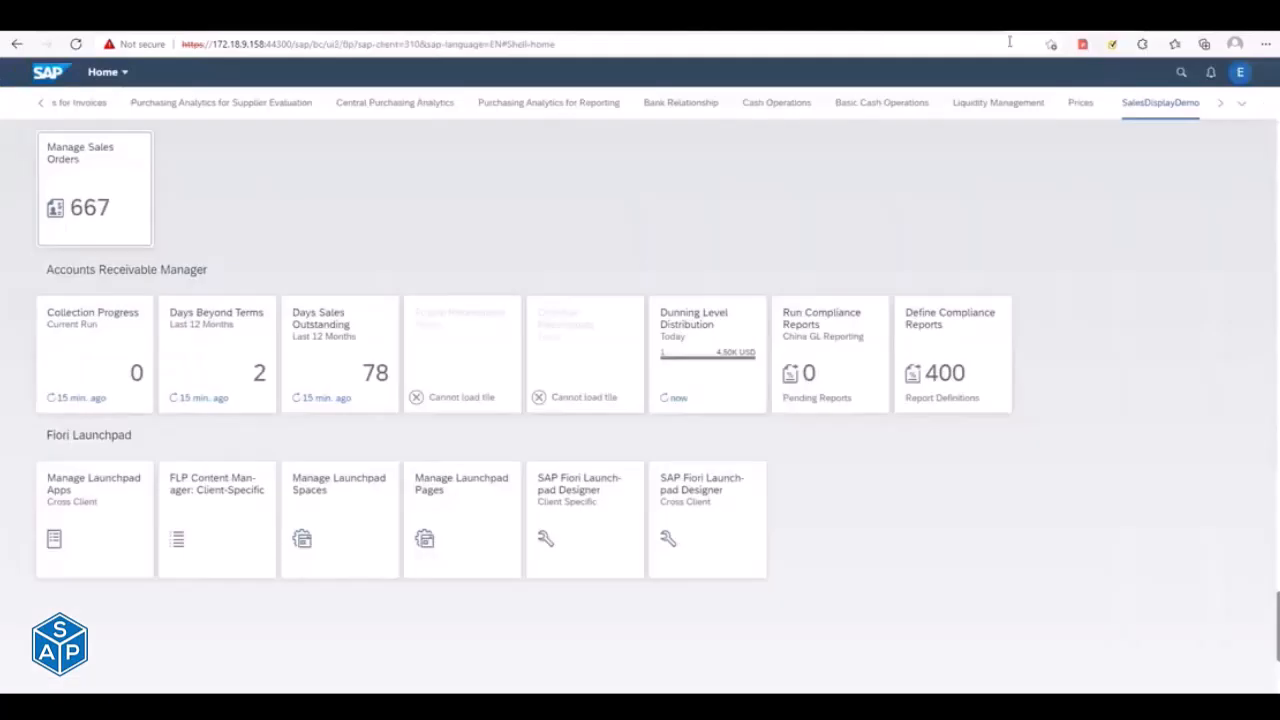
{"action": "left_click", "coordinate": [906, 34]}
{"action": "left_click", "coordinate": [780, 34]}
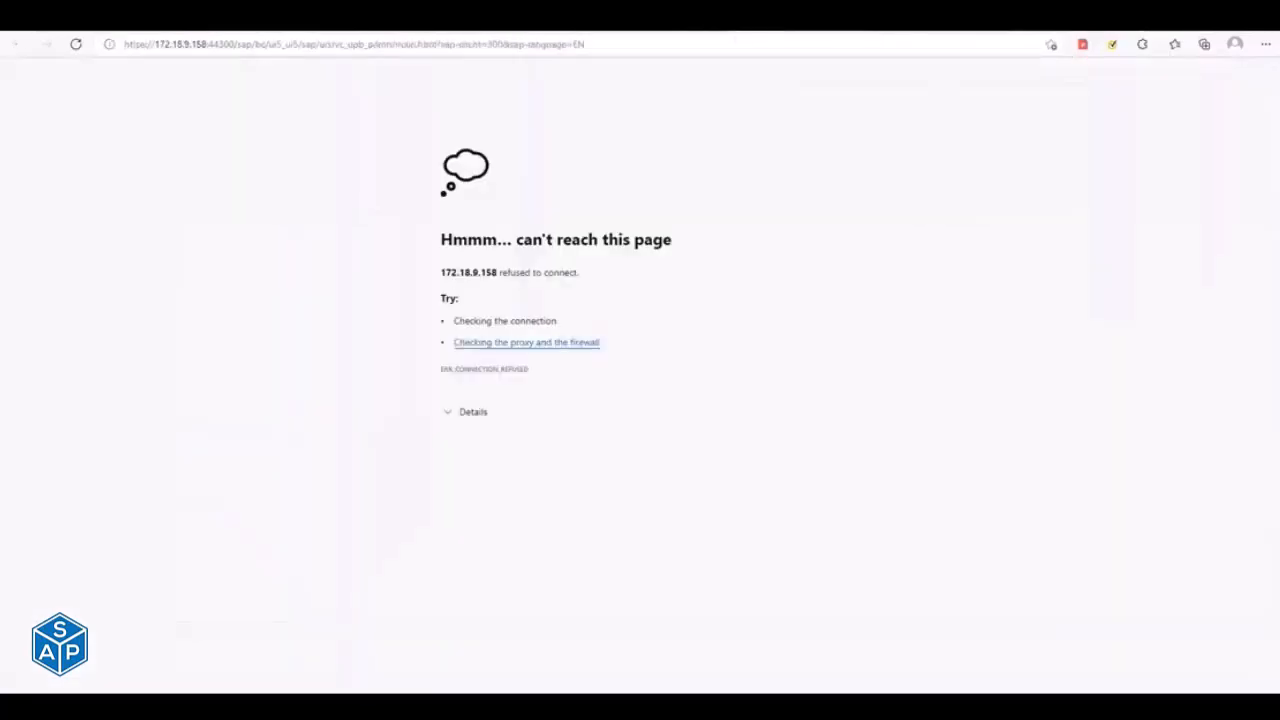
{"action": "left_click", "coordinate": [906, 34]}
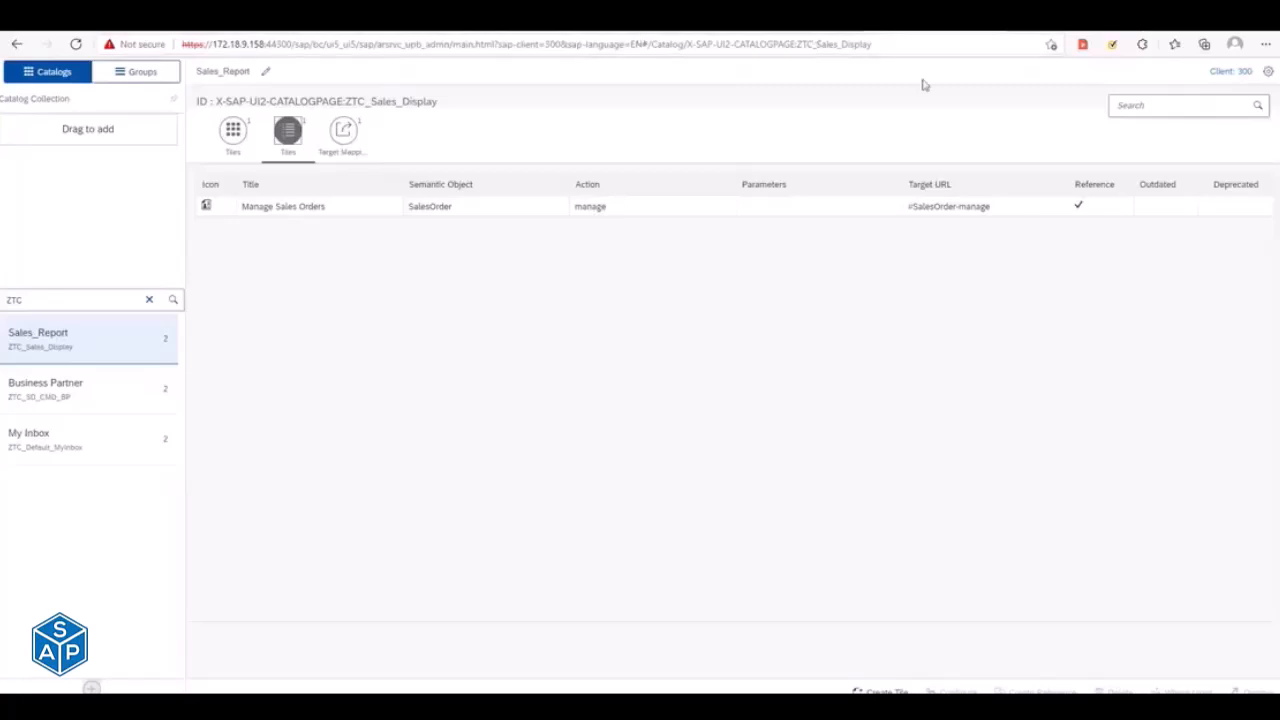
- Switch to the Notepad activation notes and review the mass activation and specific task/ODATA services sections of Step 1
{"action": "key", "text": "alt+Tab"}
{"action": "key", "text": "alt+Tab"}
{"action": "key", "text": "alt+Tab"}
{"action": "key", "text": "alt+Tab"}
{"action": "key", "text": "alt+Tab"}
{"action": "key", "text": "alt+Tab"}
{"action": "key", "text": "alt+Tab"}
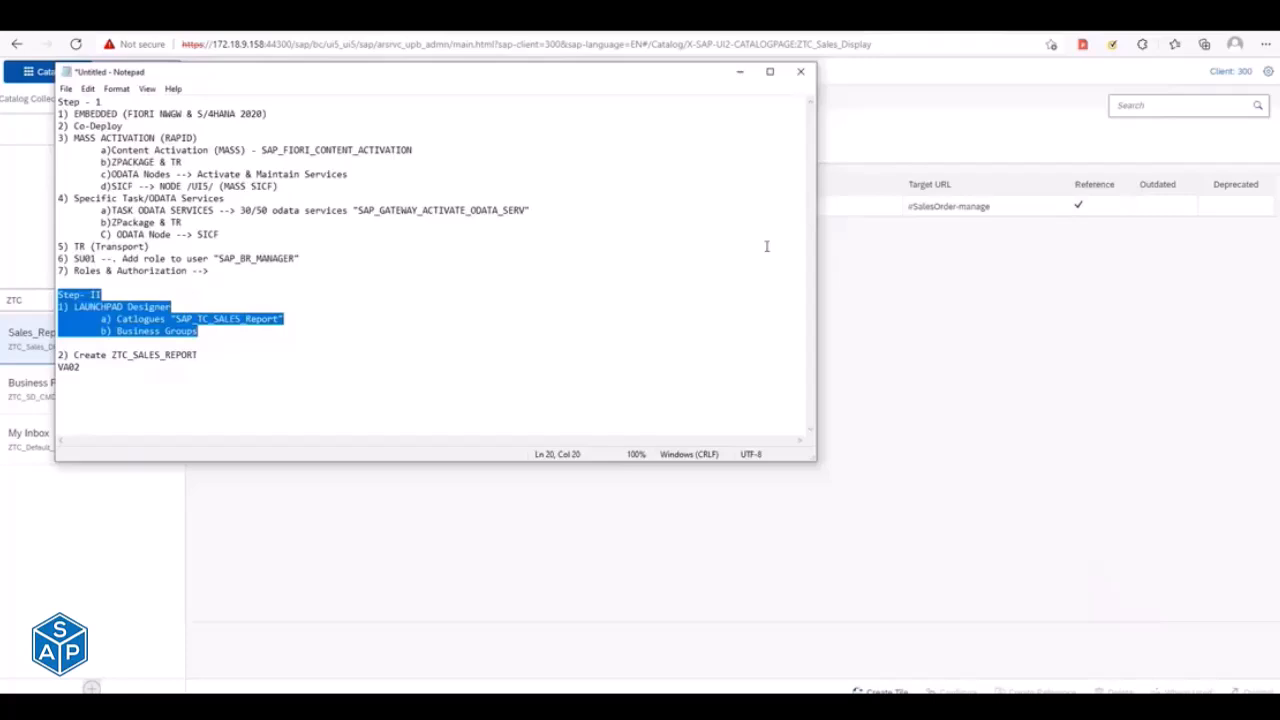
{"action": "left_click", "coordinate": [242, 233]}
{"action": "key", "text": "Down"}
{"action": "key", "text": "Down"}
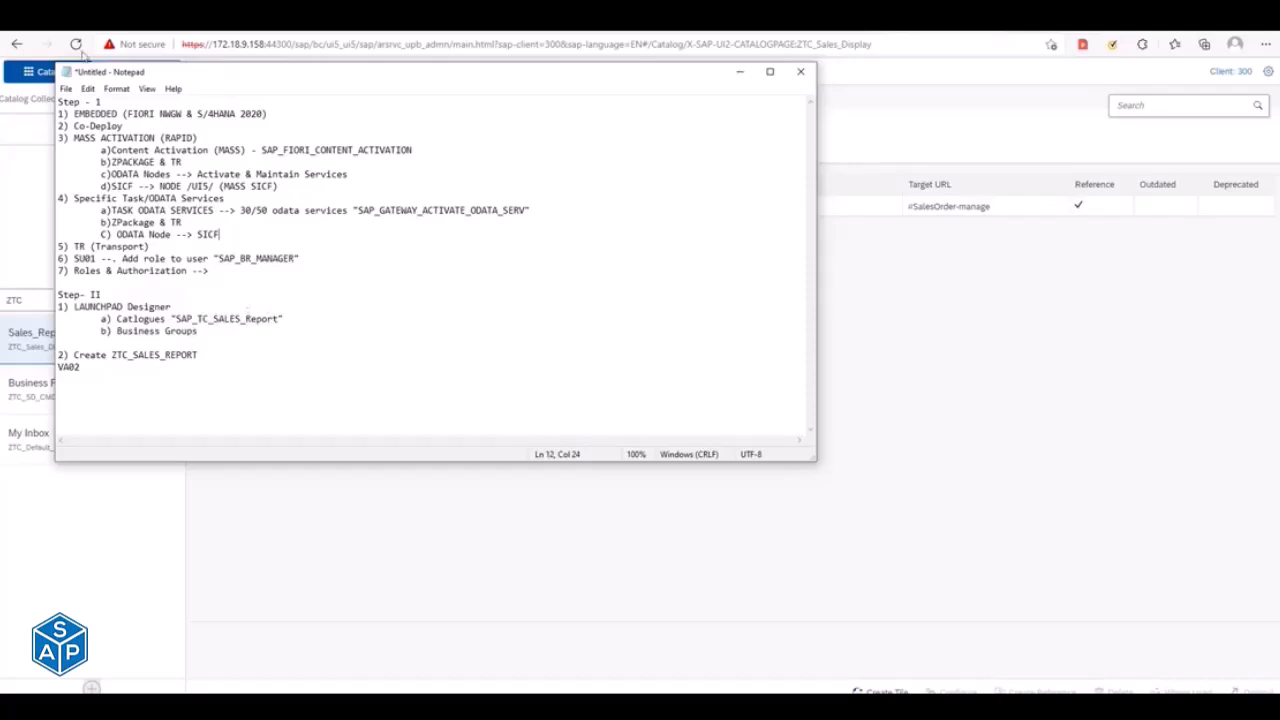
{"action": "left_click_drag", "start_coordinate": [76, 113], "coordinate": [190, 117]}
{"action": "left_click_drag", "start_coordinate": [75, 126], "coordinate": [300, 191]}
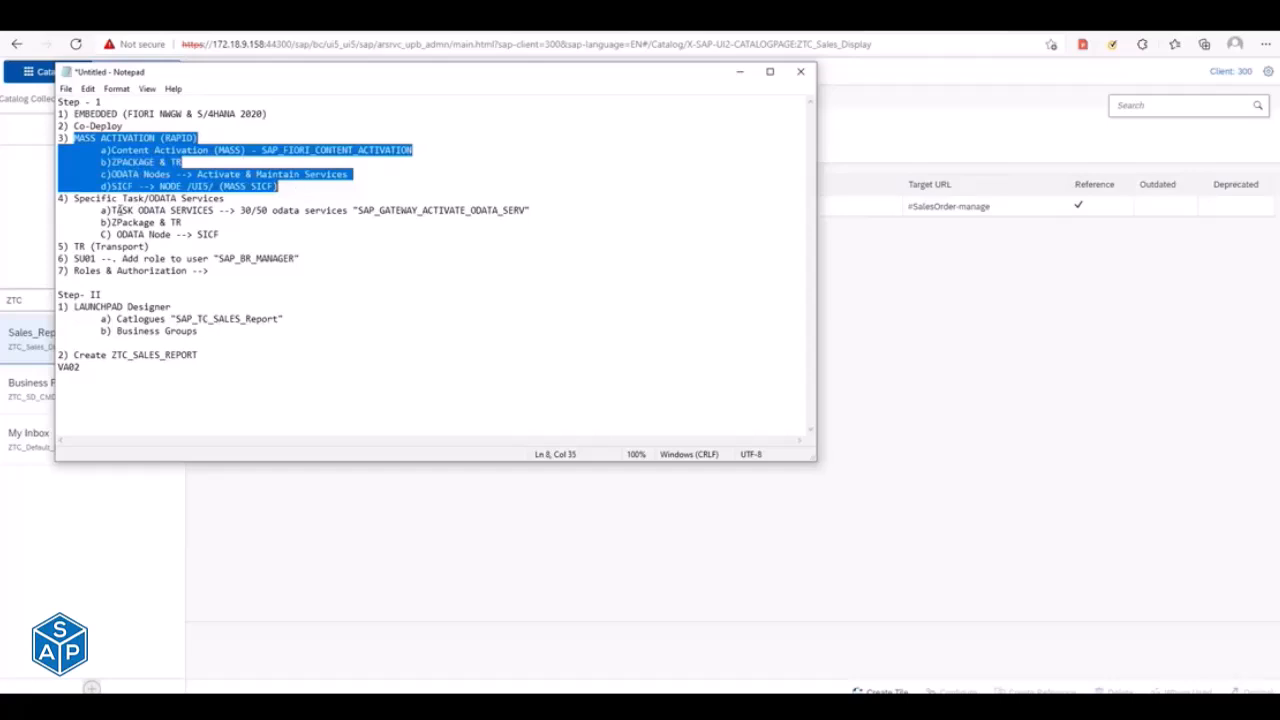
{"action": "left_click", "coordinate": [74, 200]}
{"action": "left_click_drag", "start_coordinate": [74, 200], "coordinate": [237, 230]}
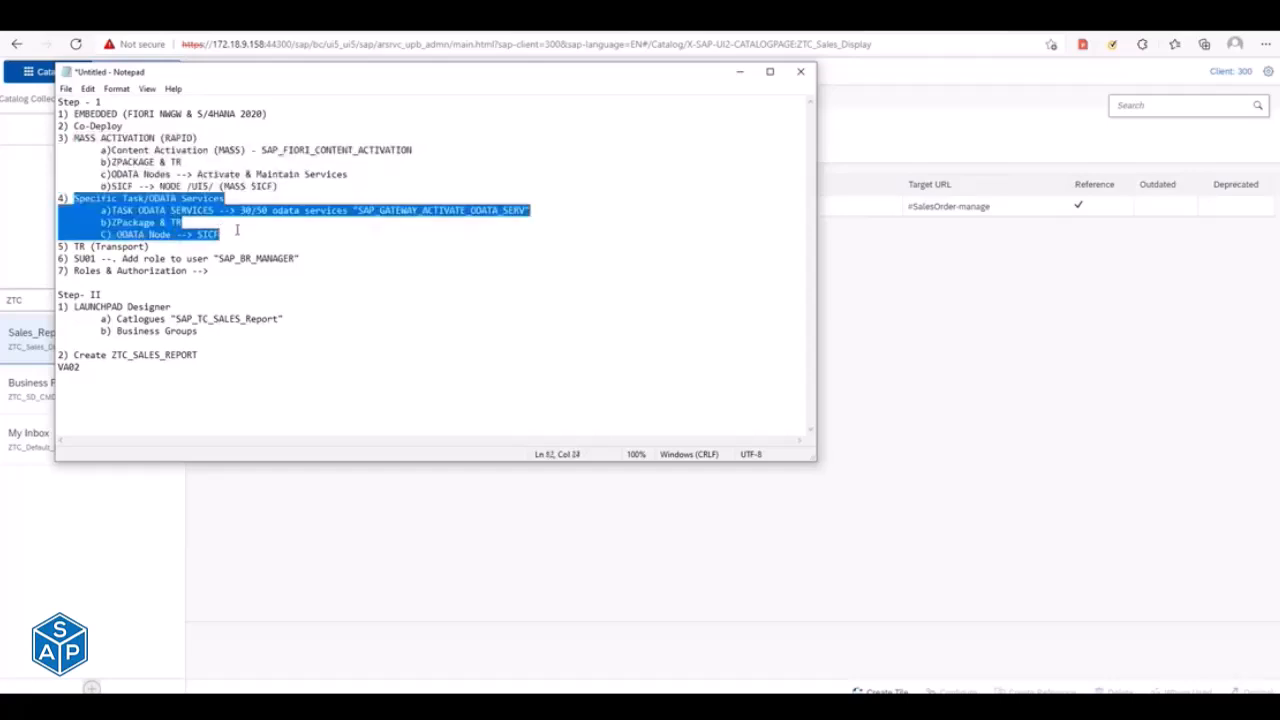
- Below the "C) ODATA Node --> SICF" line, add a new line reading "5) Manual ODATA Service Activation"
{"action": "left_click", "coordinate": [237, 230]}
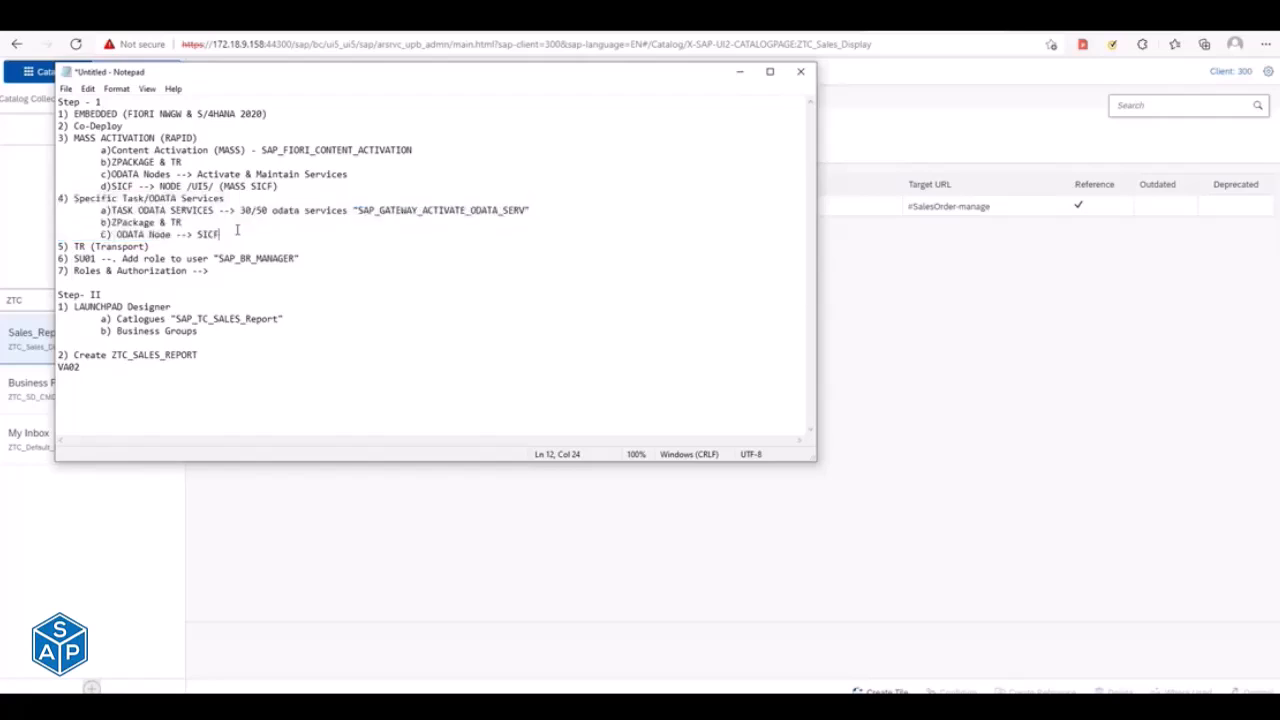
{"action": "key", "text": "Return"}
{"action": "type", "text": "5)"}
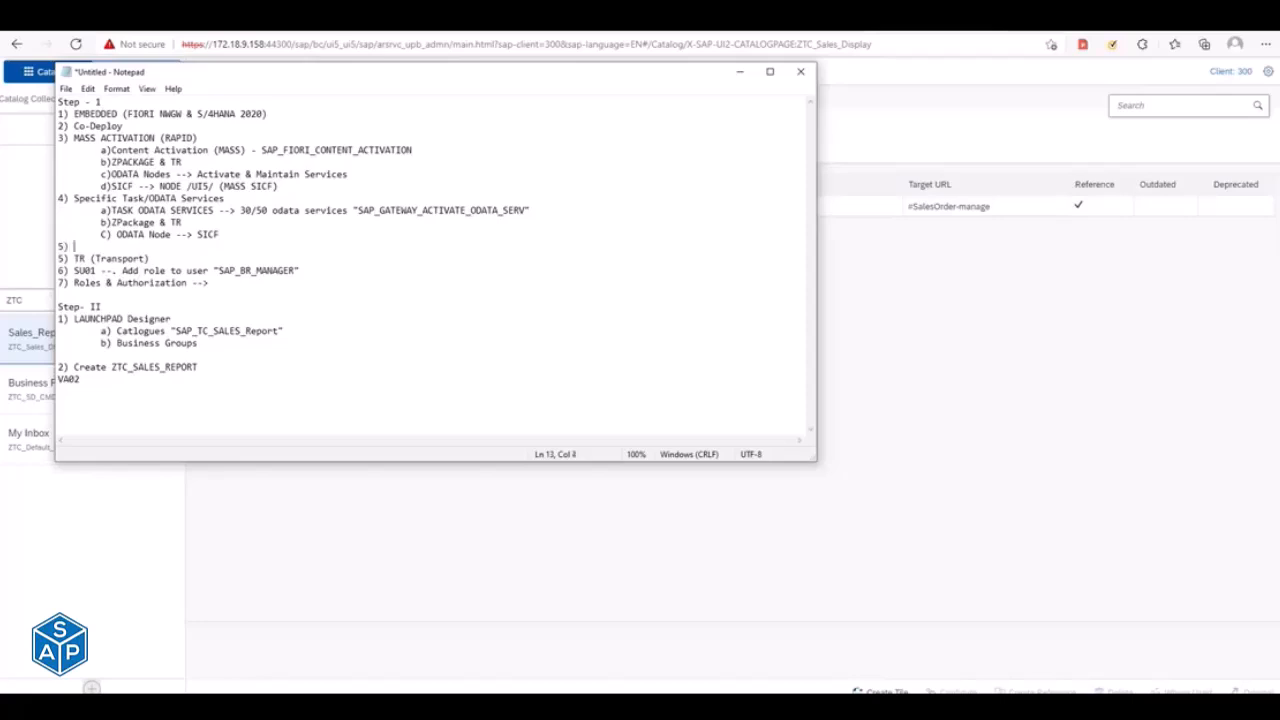
{"action": "type", "text": " Manual ODATA Service Activatio"}
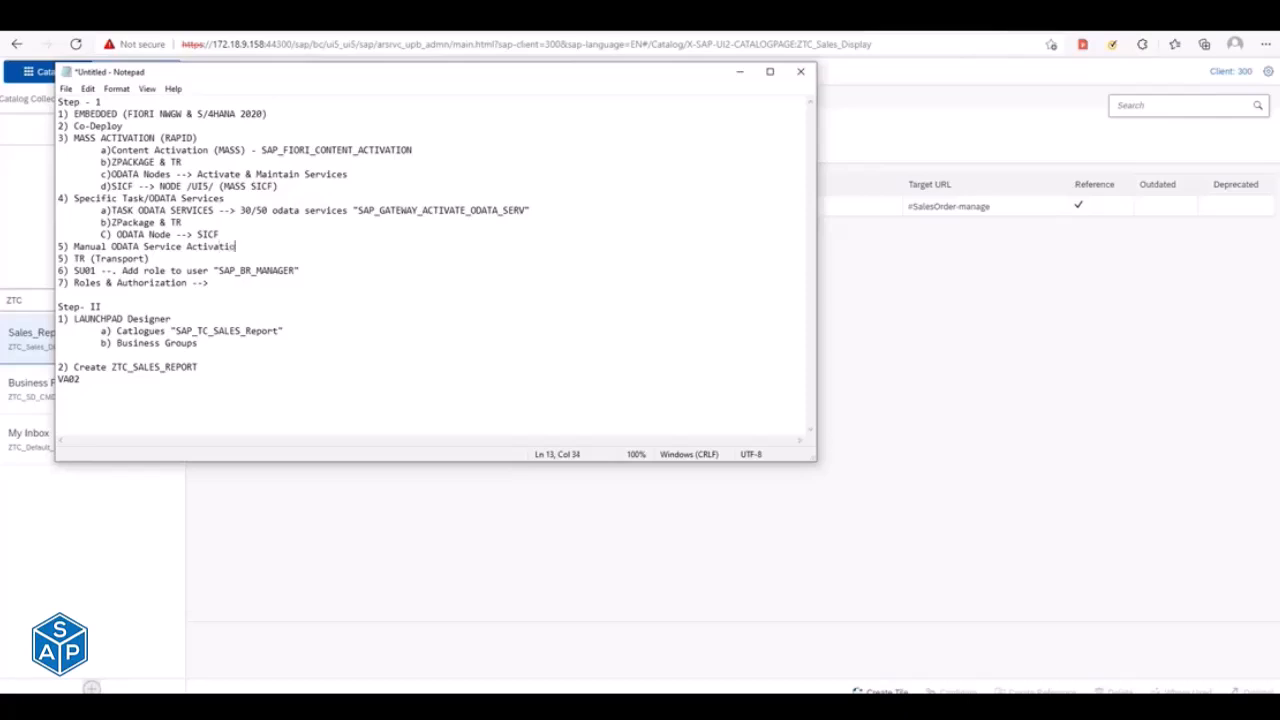
{"action": "type", "text": "n ("}
{"action": "type", "text": "Prefer if "}
{"action": "type", "text": "its"}
{"action": "type", "text": " o"}
{"action": "type", "text": "nly 5 to"}
- Append "(Prefer if its only 10 services)" to the manual ODATA service activation line
{"action": "key", "text": "BackSpace"}
{"action": "key", "text": "BackSpace"}
{"action": "key", "text": "BackSpace"}
{"action": "key", "text": "BackSpace"}
{"action": "key", "text": "BackSpace"}
{"action": "type", "text": "10 service"}
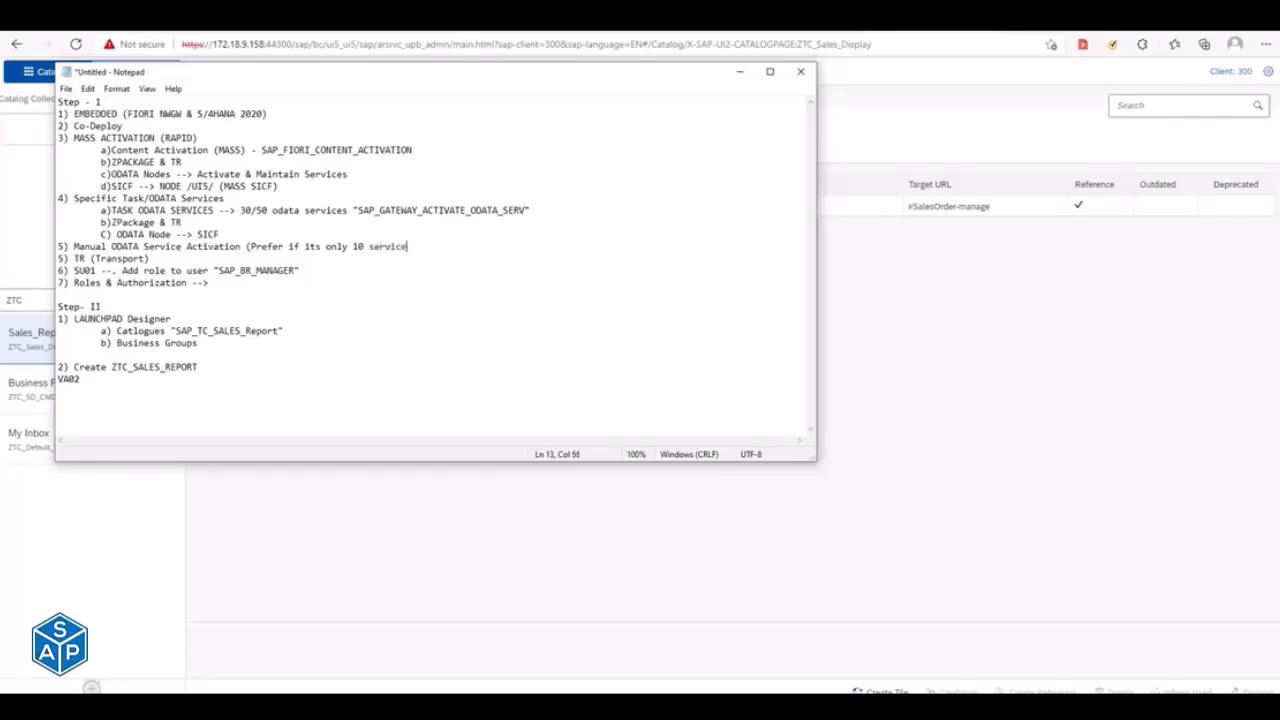
{"action": "type", "text": "s)"}
- Append "- Should be followed for any changes" to the TR (Transport) line
{"action": "left_click", "coordinate": [163, 259]}
{"action": "type", "text": "- Should be"}
{"action": "type", "text": " followed"}
{"action": "type", "text": " for "}
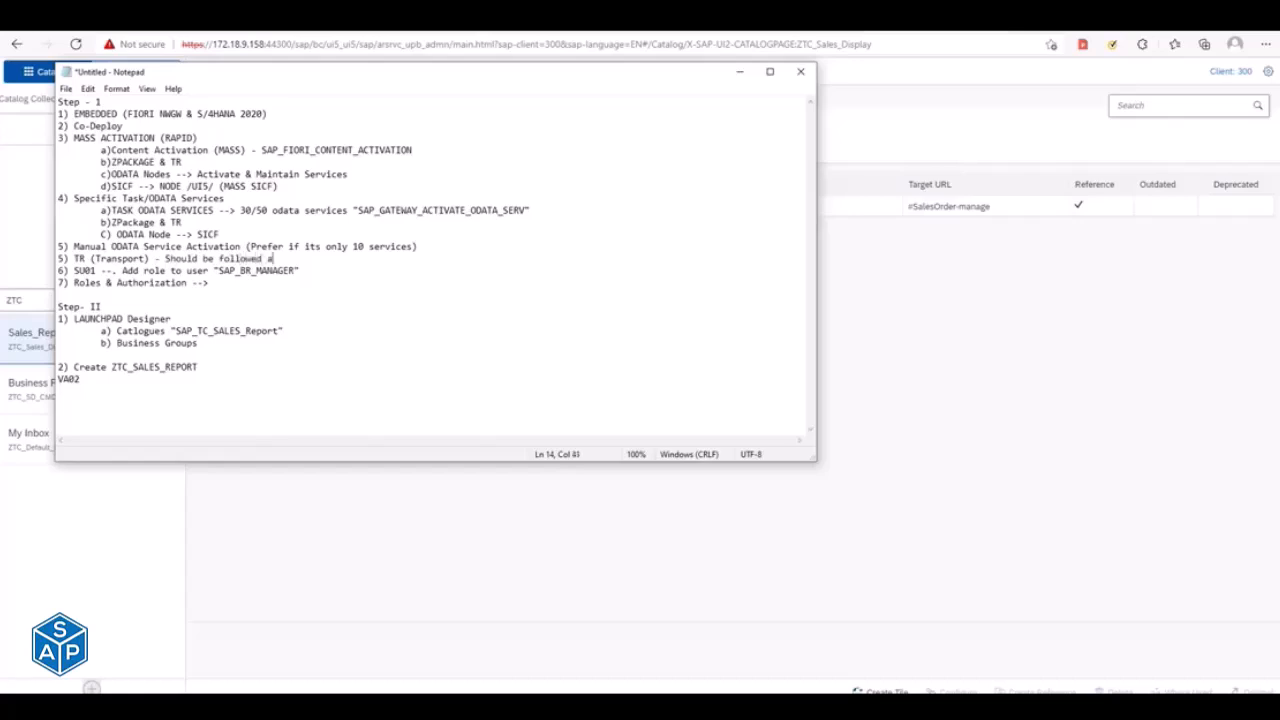
{"action": "type", "text": "any changes"}
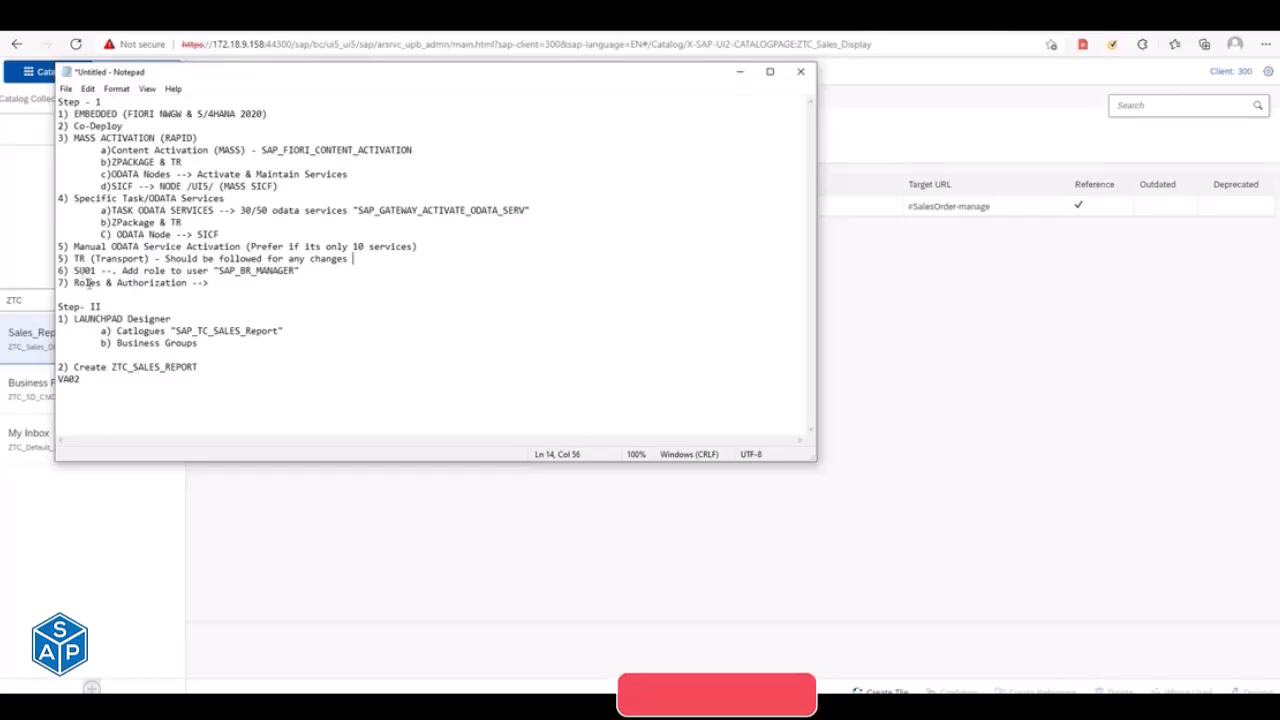
- Review the roles and authorization line, the whole Step 1 block and the Step II block of the notes
{"action": "left_click", "coordinate": [104, 282]}
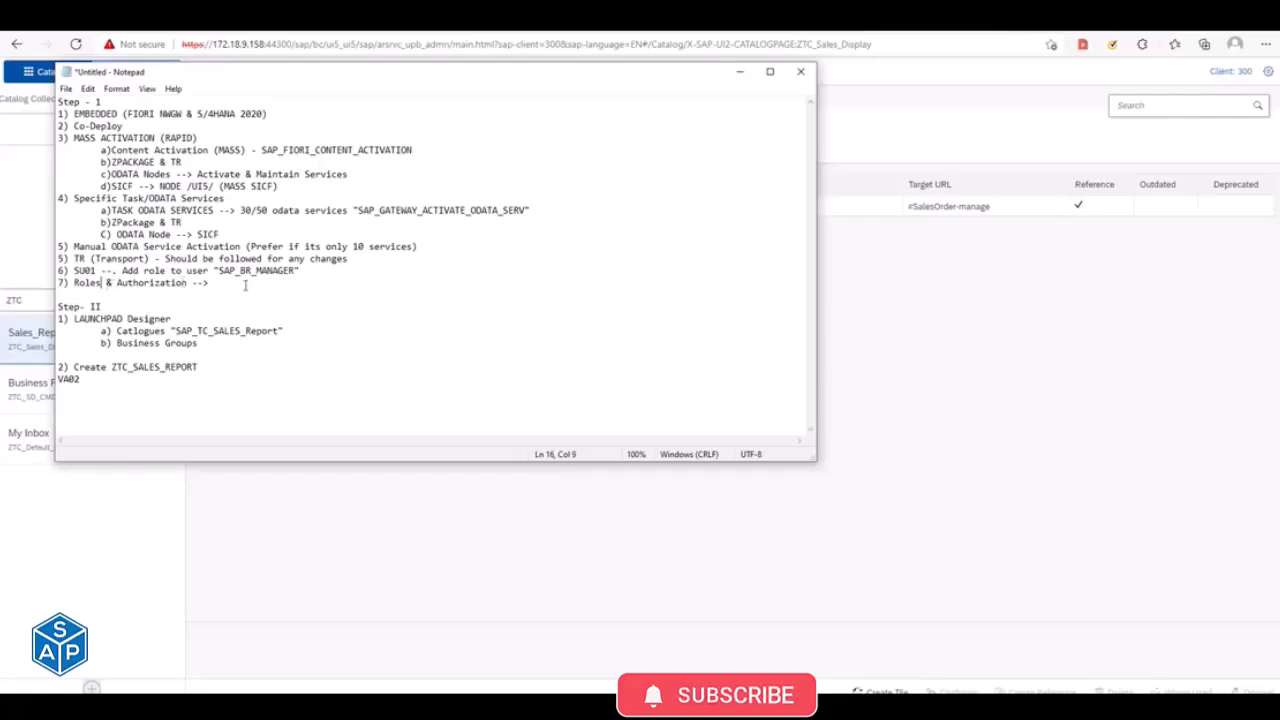
{"action": "left_click_drag", "start_coordinate": [244, 285], "coordinate": [58, 101]}
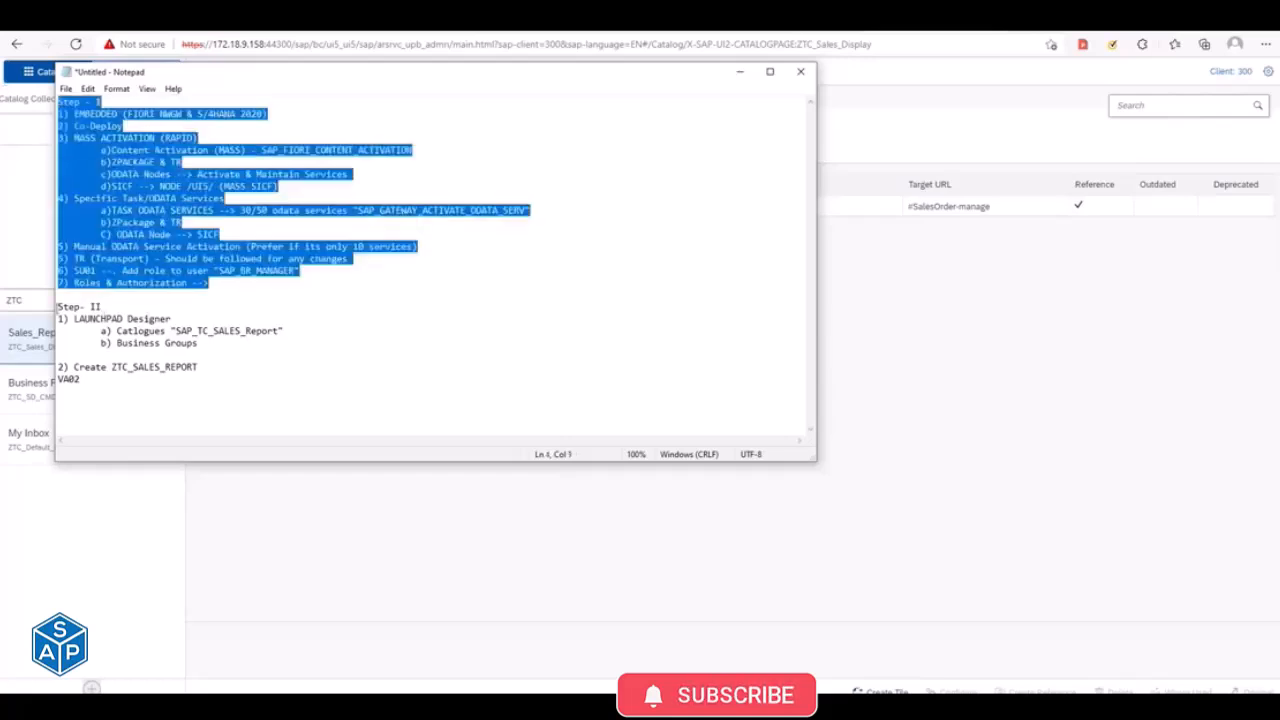
{"action": "left_click_drag", "start_coordinate": [57, 307], "coordinate": [233, 418]}
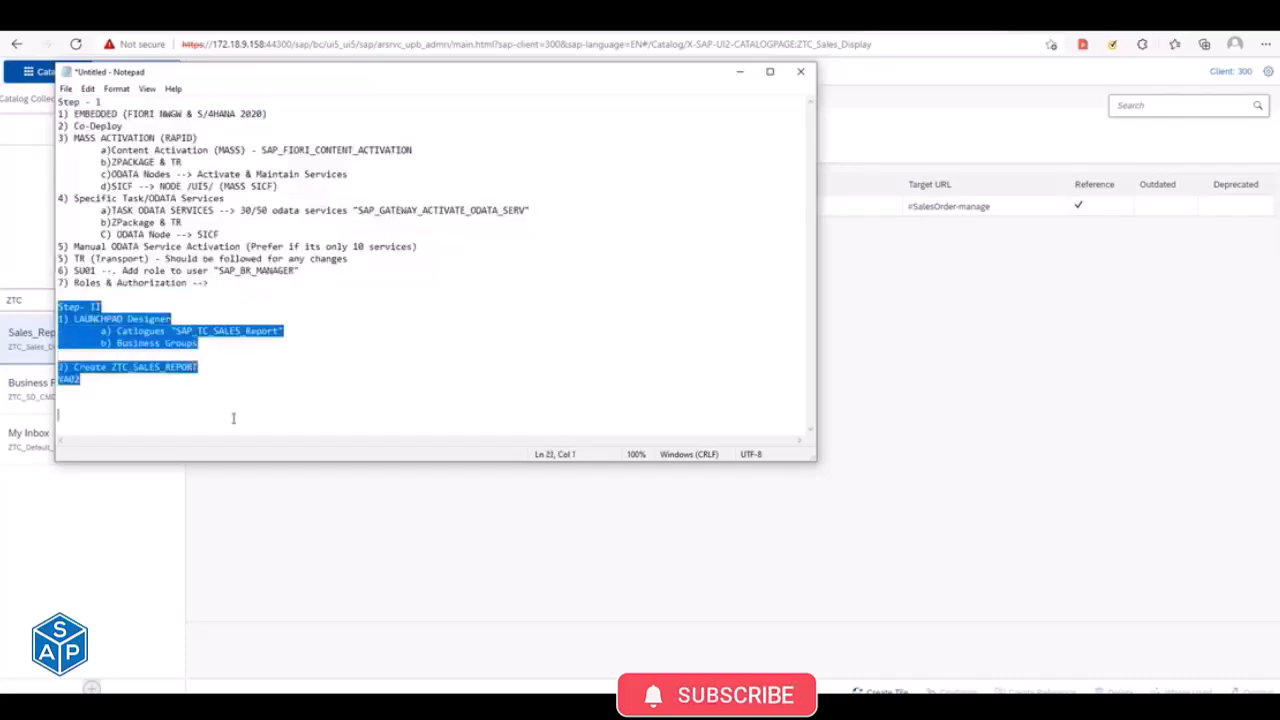